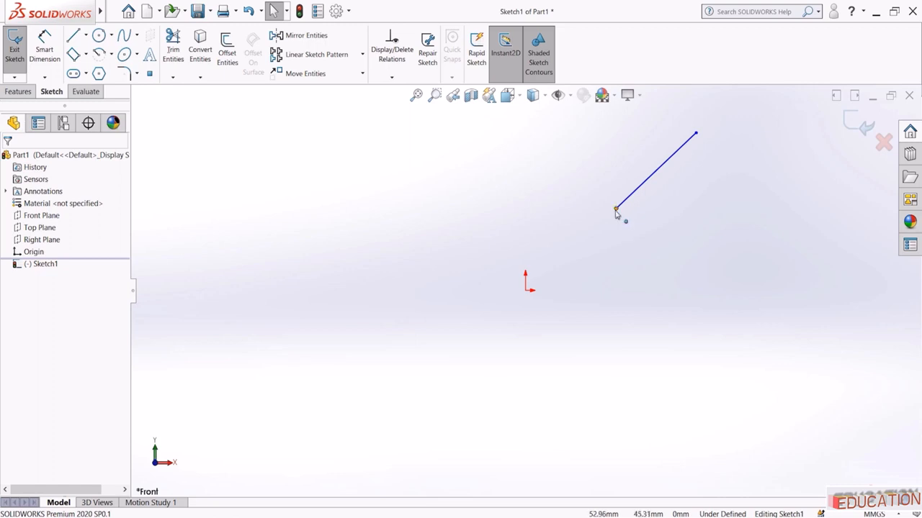
# Reposition the sloped line by its endpoints and body, placing its lower endpoint at about X 45.60, Y 40.22 mm
pyautogui.moveTo(616, 211)
pyautogui.mouseDown()
pyautogui.moveTo(280, 212)
pyautogui.moveTo(637, 211)
pyautogui.moveTo(625, 237)
pyautogui.moveTo(620, 226)
pyautogui.mouseUp()
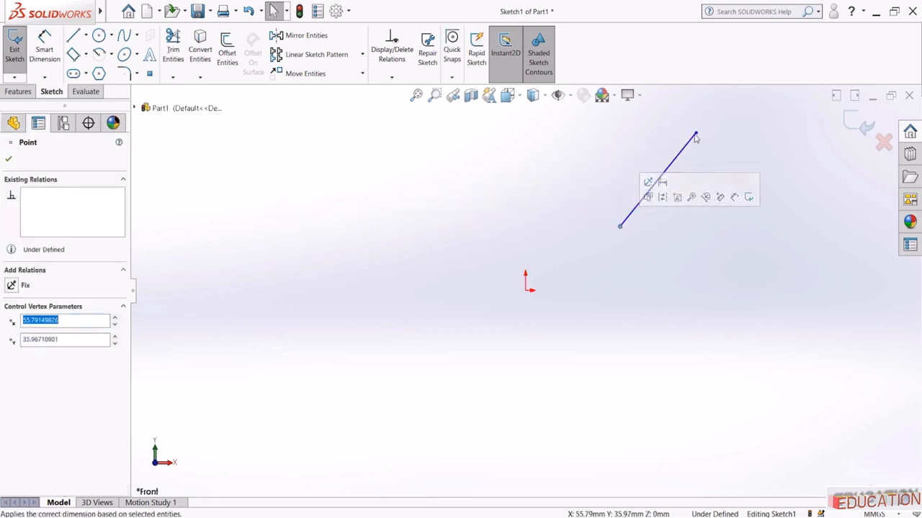
pyautogui.moveTo(696, 136); pyautogui.dragTo(710, 120)
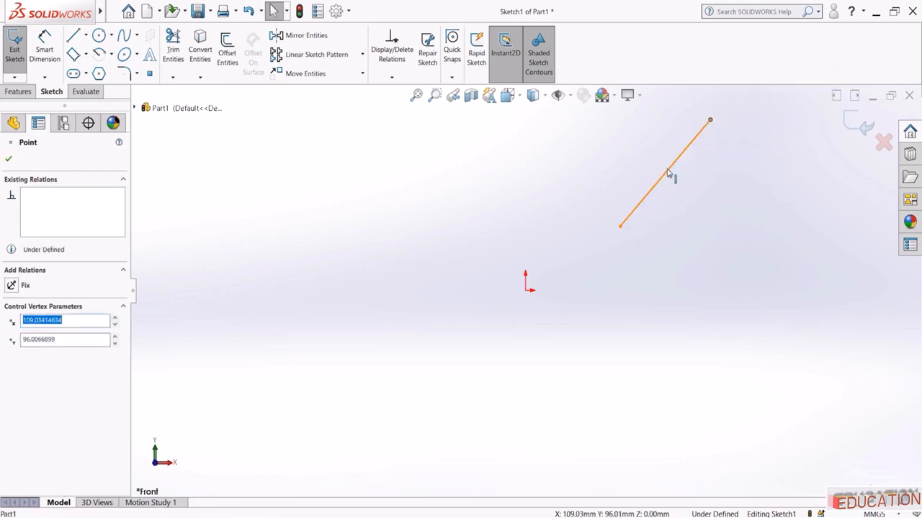
pyautogui.moveTo(670, 177)
pyautogui.mouseDown()
pyautogui.moveTo(706, 199)
pyautogui.moveTo(727, 268)
pyautogui.moveTo(599, 173)
pyautogui.moveTo(684, 204)
pyautogui.moveTo(661, 186)
pyautogui.mouseUp()
pyautogui.click(718, 228)
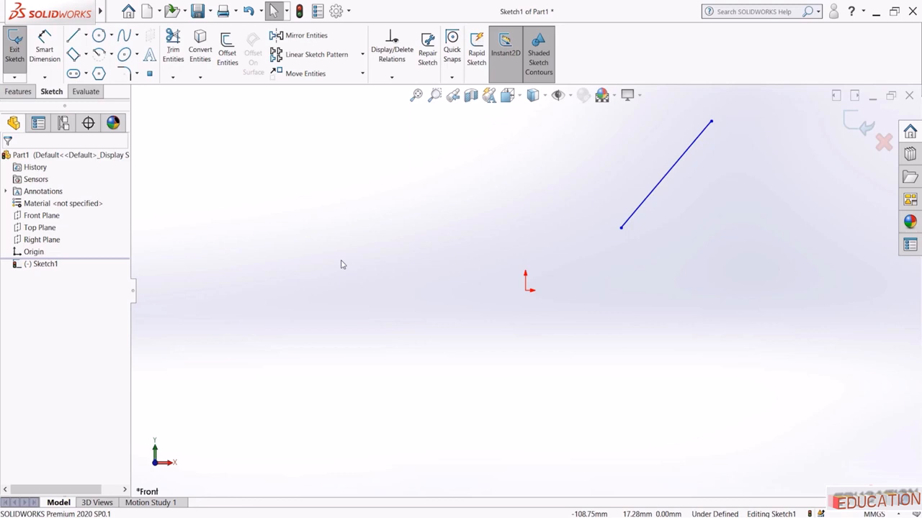
pyautogui.click(618, 230)
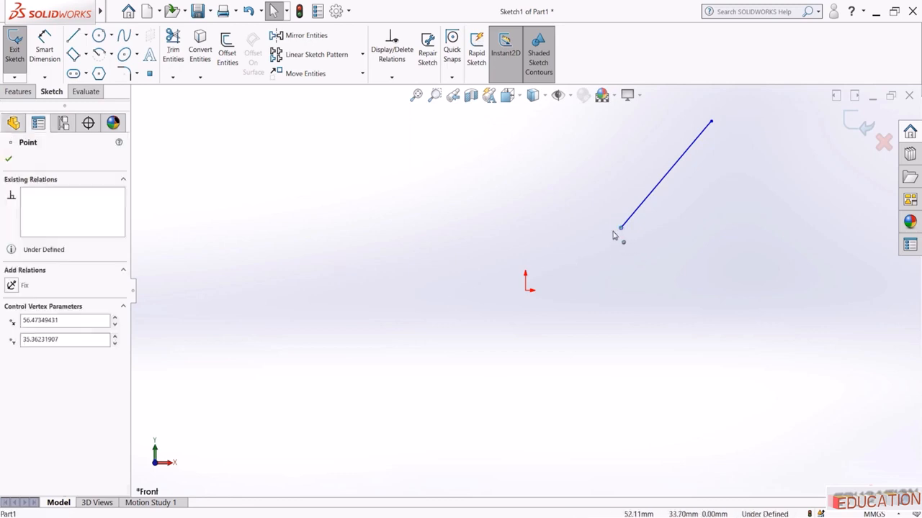
pyautogui.moveTo(613, 234)
pyautogui.mouseDown()
pyautogui.moveTo(624, 233)
pyautogui.moveTo(584, 232)
pyautogui.moveTo(638, 230)
pyautogui.moveTo(603, 226)
pyautogui.moveTo(601, 173)
pyautogui.moveTo(605, 225)
pyautogui.mouseUp()
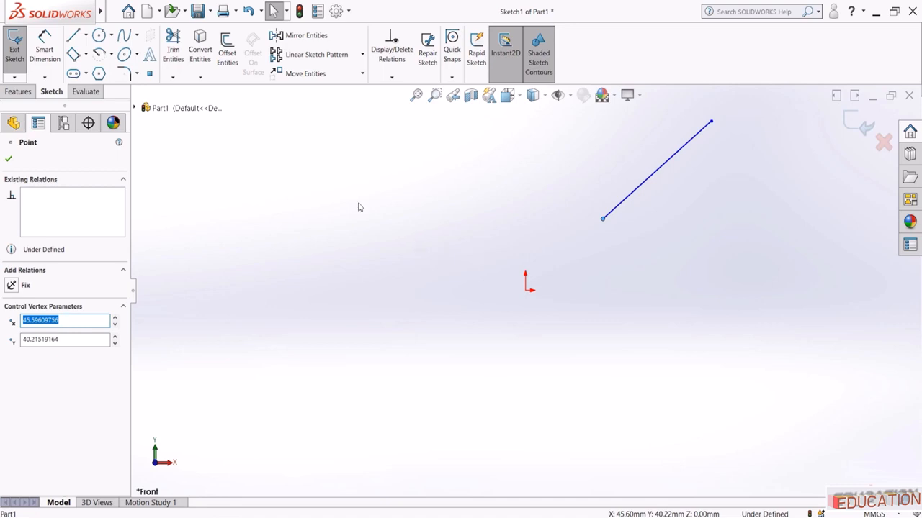
pyautogui.click(178, 176)
# Dimension the horizontal distance from the origin to the line's lower endpoint, placing the dimension below the origin and keeping its value
pyautogui.click(35, 53)
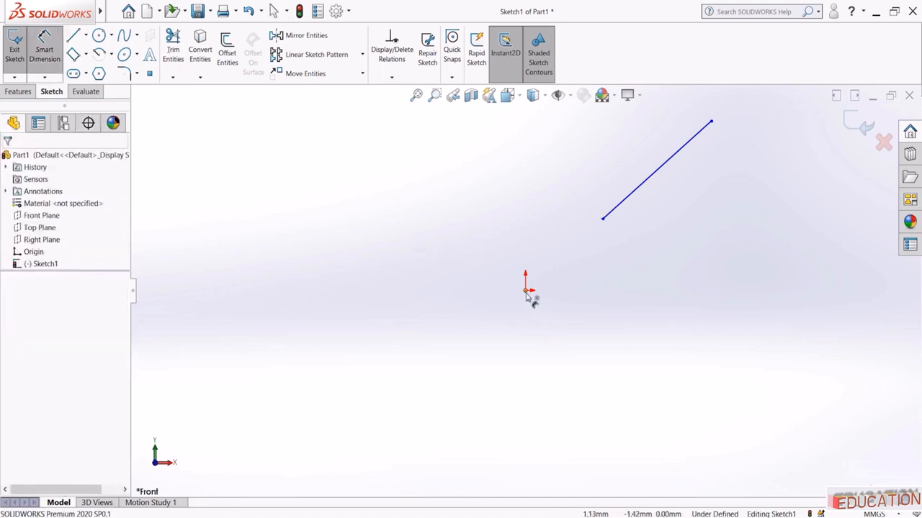
pyautogui.click(527, 289)
pyautogui.click(603, 219)
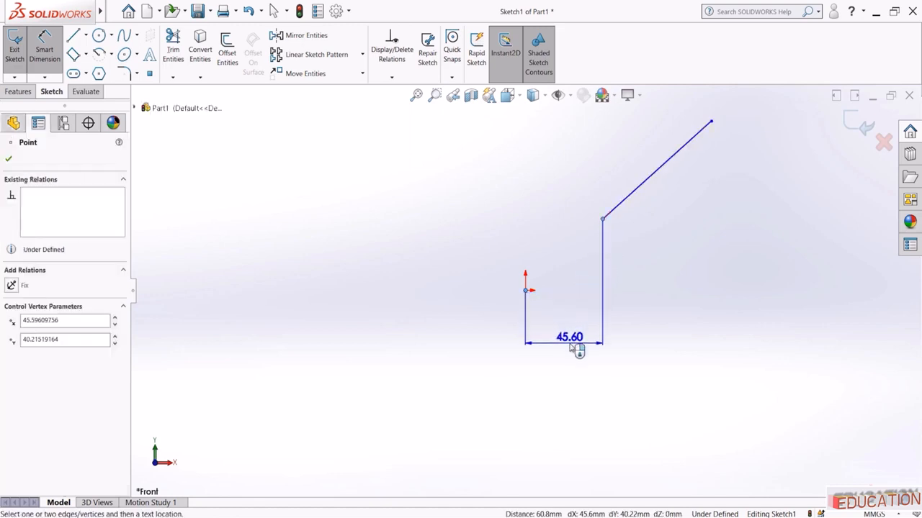
pyautogui.click(562, 345)
pyautogui.click(506, 326)
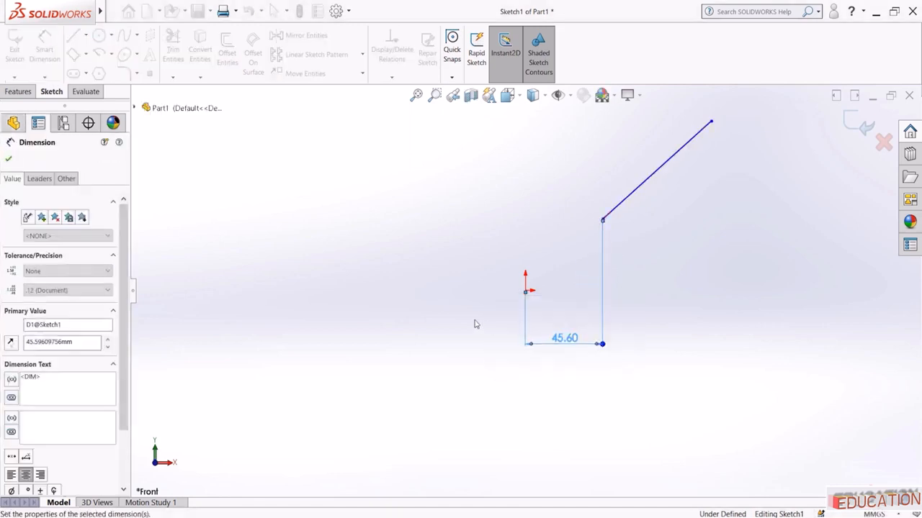
pyautogui.click(405, 371)
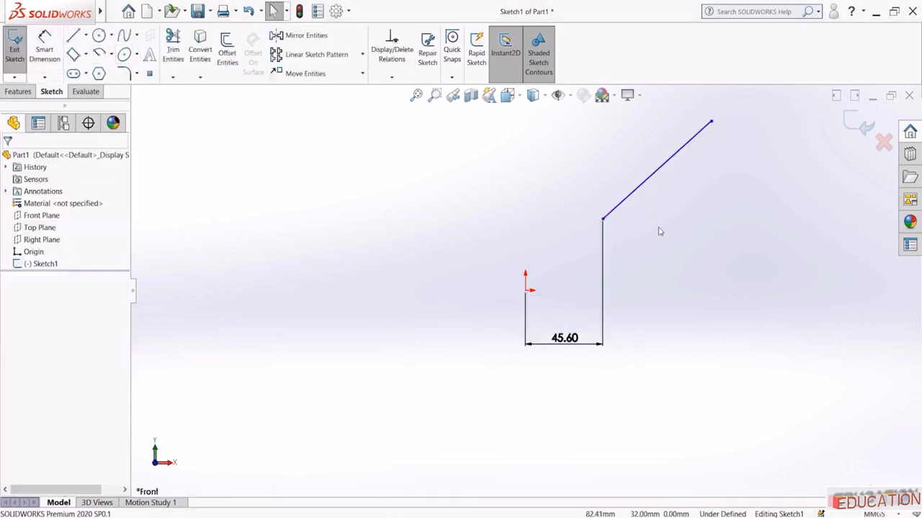
# Shift the line's lower endpoint slightly down to about 39.37 mm above the origin
pyautogui.click(602, 221)
pyautogui.moveTo(603, 224)
pyautogui.mouseDown()
pyautogui.moveTo(494, 231)
pyautogui.moveTo(658, 228)
pyautogui.moveTo(576, 231)
pyautogui.moveTo(602, 237)
pyautogui.moveTo(592, 228)
pyautogui.moveTo(597, 183)
pyautogui.moveTo(602, 220)
pyautogui.mouseUp()
pyautogui.click(312, 288)
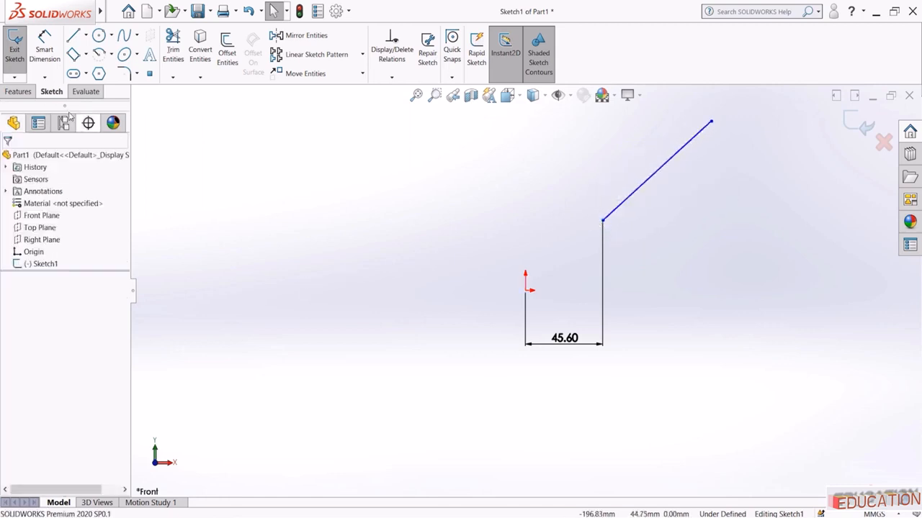
# Dimension the vertical distance between the line's lower endpoint and the origin, keeping its value
pyautogui.click(44, 50)
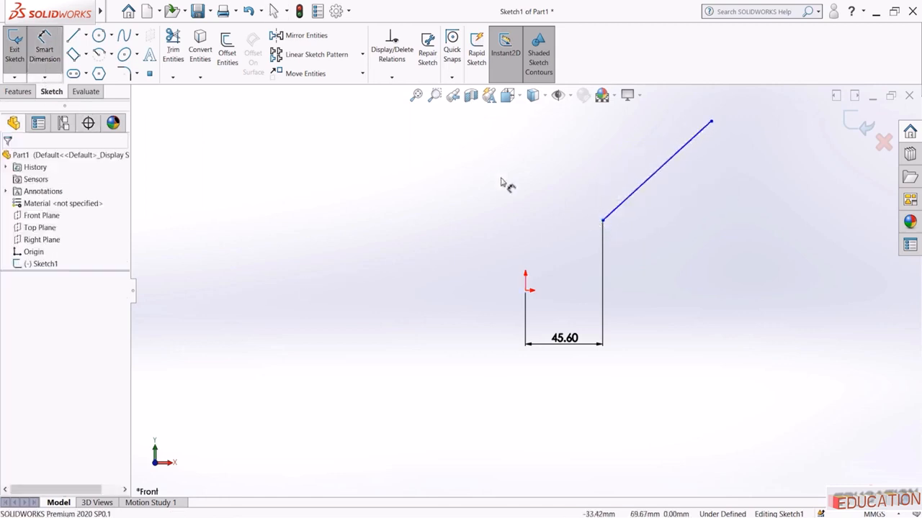
pyautogui.click(602, 221)
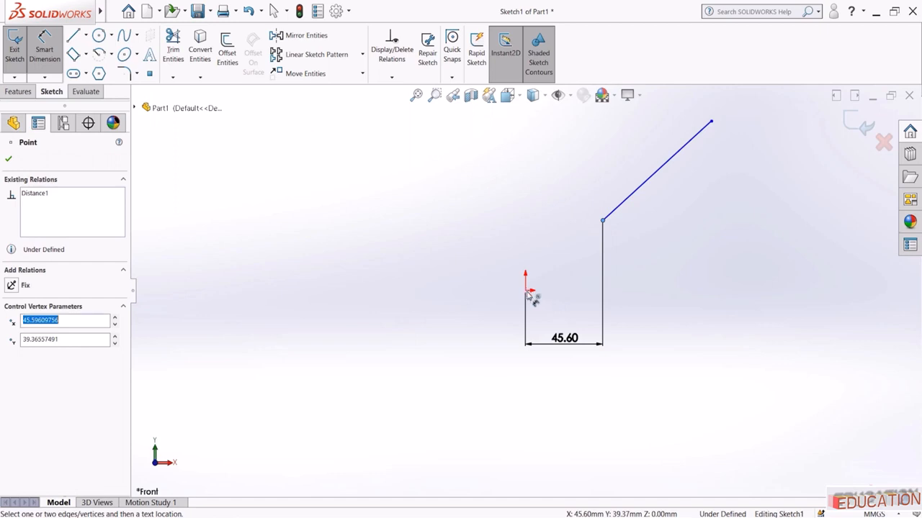
pyautogui.click(527, 291)
pyautogui.click(460, 266)
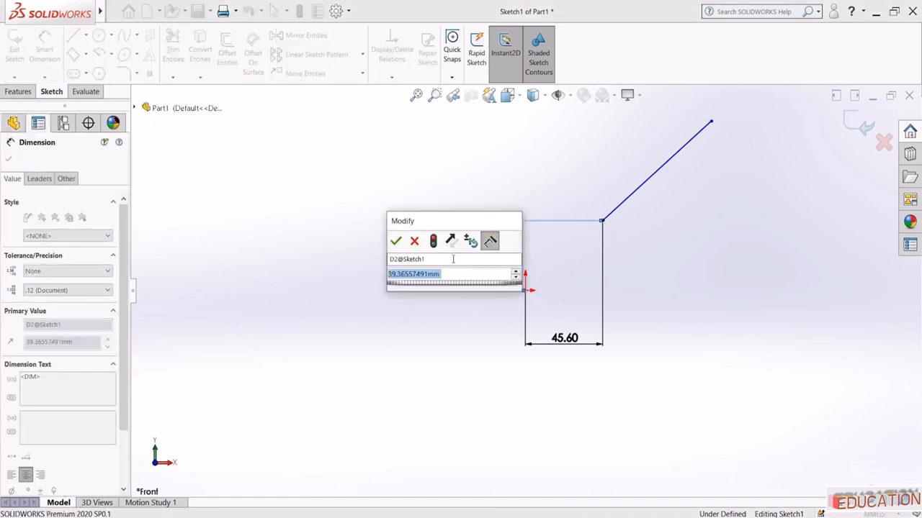
pyautogui.click(395, 238)
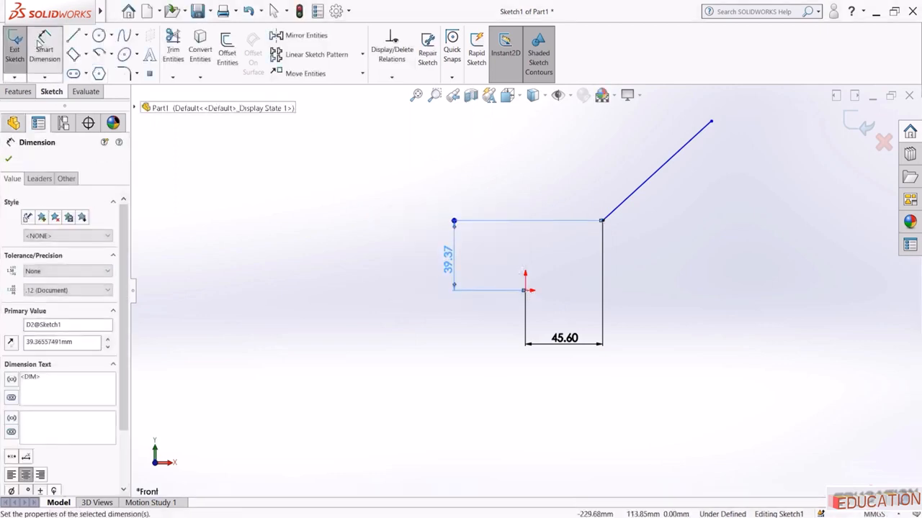
pyautogui.click(42, 45)
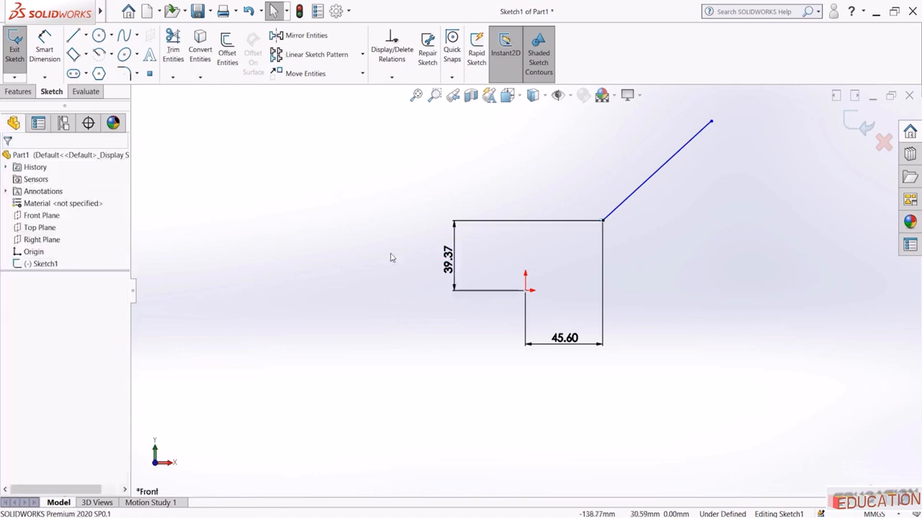
# Move the line's free upper endpoint to about X 100.25, Y 77.60 mm
pyautogui.click(602, 222)
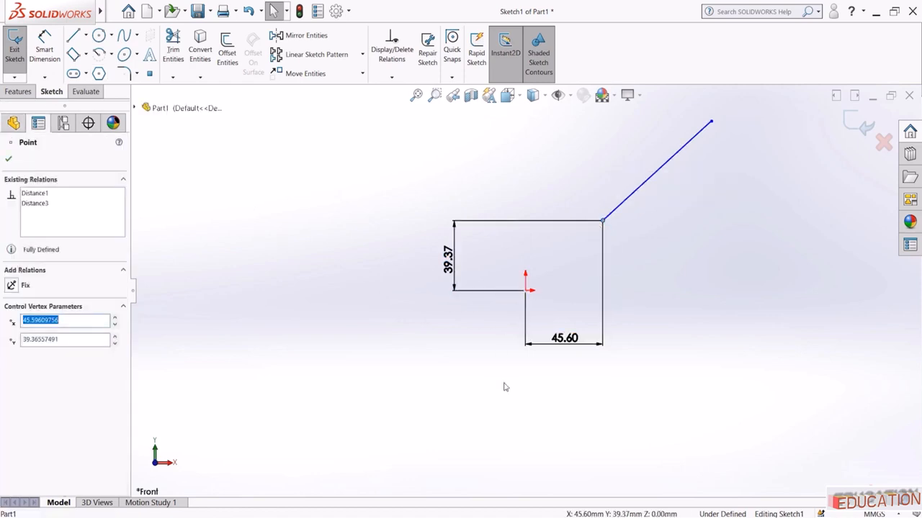
pyautogui.click(711, 123)
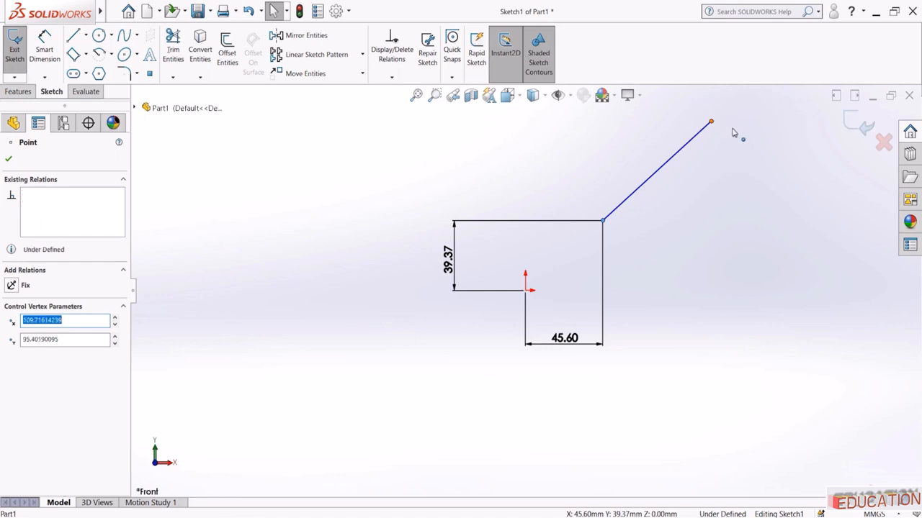
pyautogui.moveTo(711, 124); pyautogui.dragTo(708, 151)
pyautogui.click(634, 267)
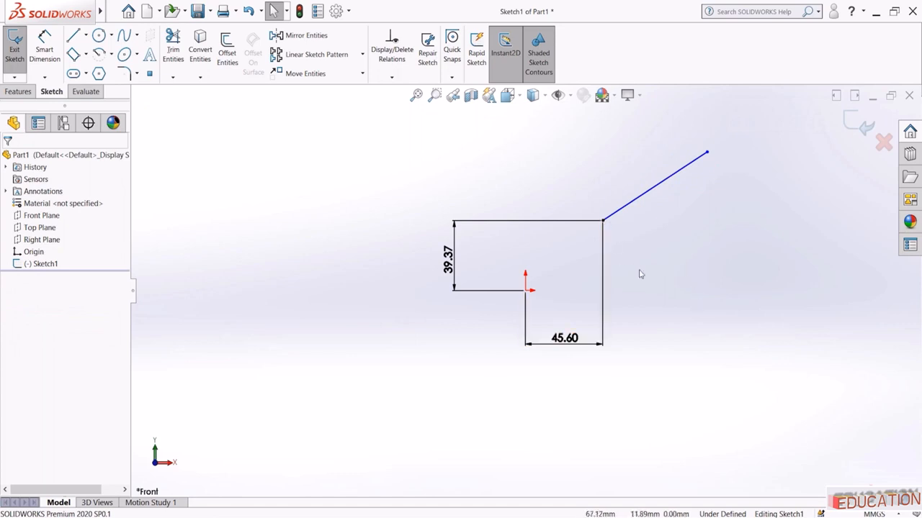
pyautogui.moveTo(706, 152)
pyautogui.mouseDown()
pyautogui.moveTo(692, 152)
pyautogui.moveTo(710, 169)
pyautogui.moveTo(695, 153)
pyautogui.mouseUp()
pyautogui.click(711, 214)
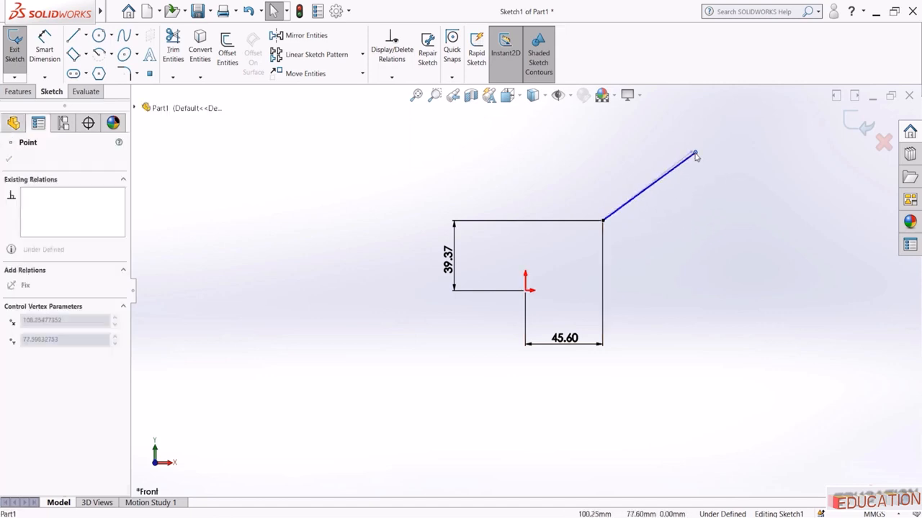
pyautogui.click(336, 279)
# Dimension the horizontal distance from the line's upper endpoint to the origin, placing the dimension below the existing horizontal one
pyautogui.click(44, 54)
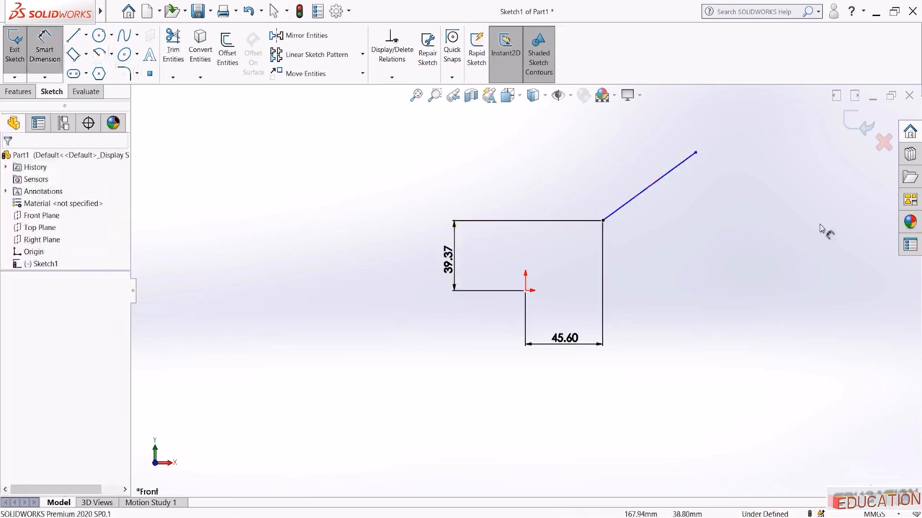
pyautogui.click(695, 153)
pyautogui.click(526, 291)
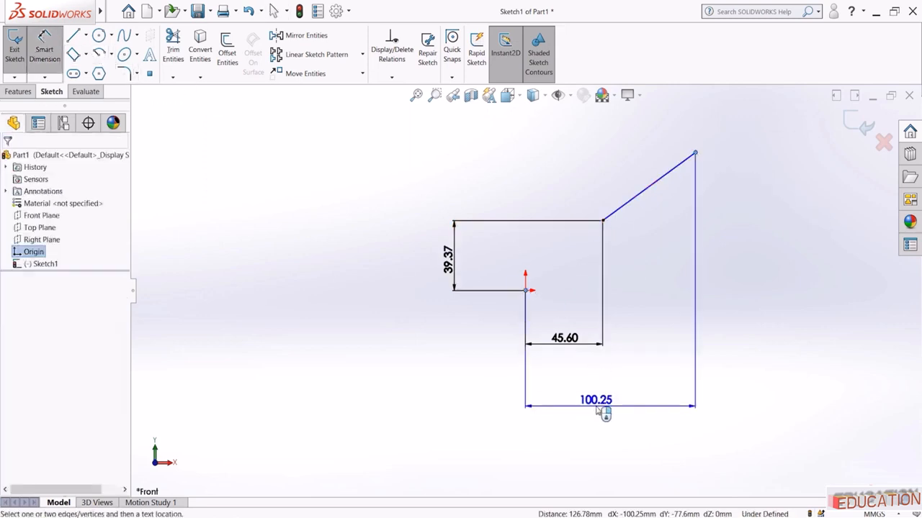
pyautogui.click(602, 410)
pyautogui.press('Return')
# Dimension the vertical distance from the line's upper endpoint to the origin, placing it outside the existing vertical dimension
pyautogui.click(694, 154)
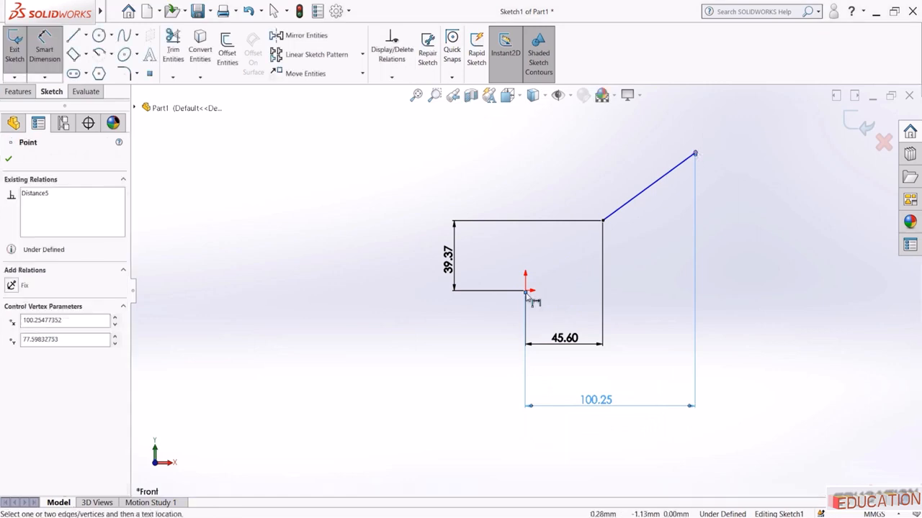
pyautogui.click(525, 290)
pyautogui.click(396, 216)
pyautogui.click(334, 195)
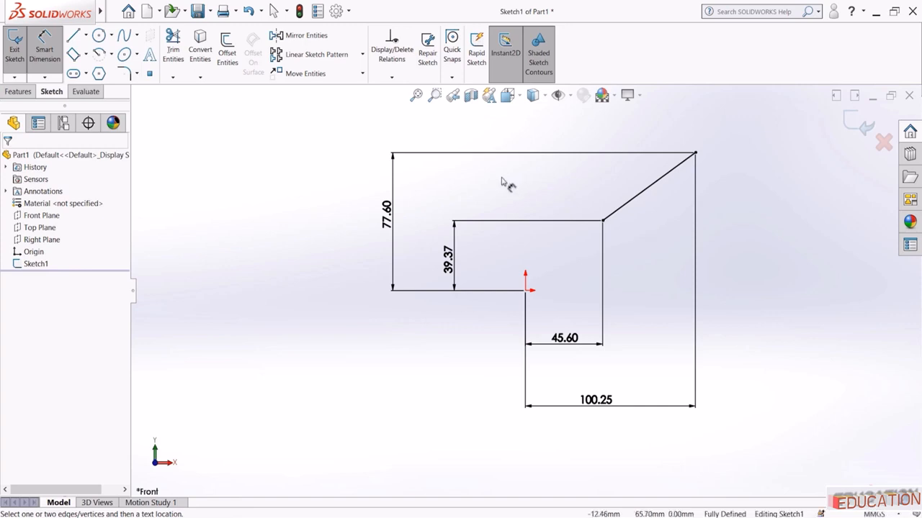
# Rearrange the four dimensions so the vertical ones sit between origin and line and the horizontal ones closer beneath them
pyautogui.moveTo(452, 271); pyautogui.dragTo(585, 285)
pyautogui.moveTo(446, 230); pyautogui.dragTo(563, 228)
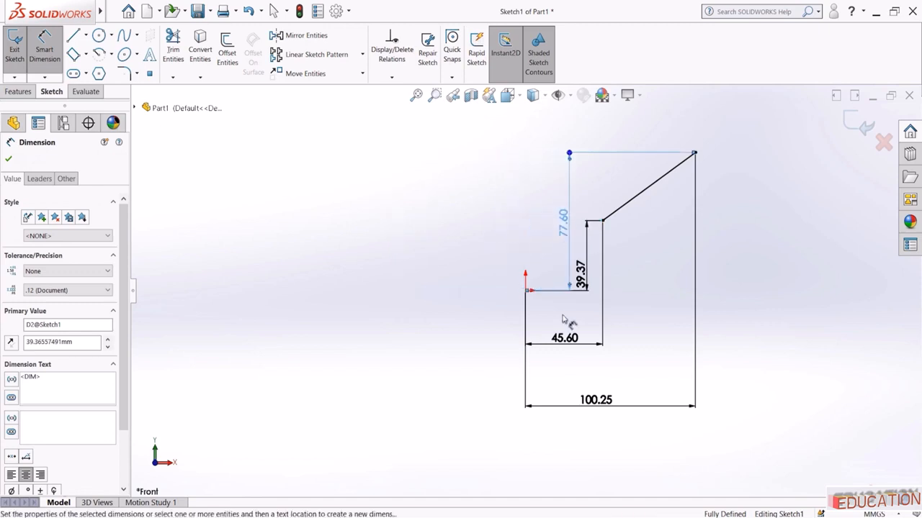
pyautogui.moveTo(617, 350); pyautogui.dragTo(664, 337)
pyautogui.moveTo(622, 406); pyautogui.dragTo(631, 369)
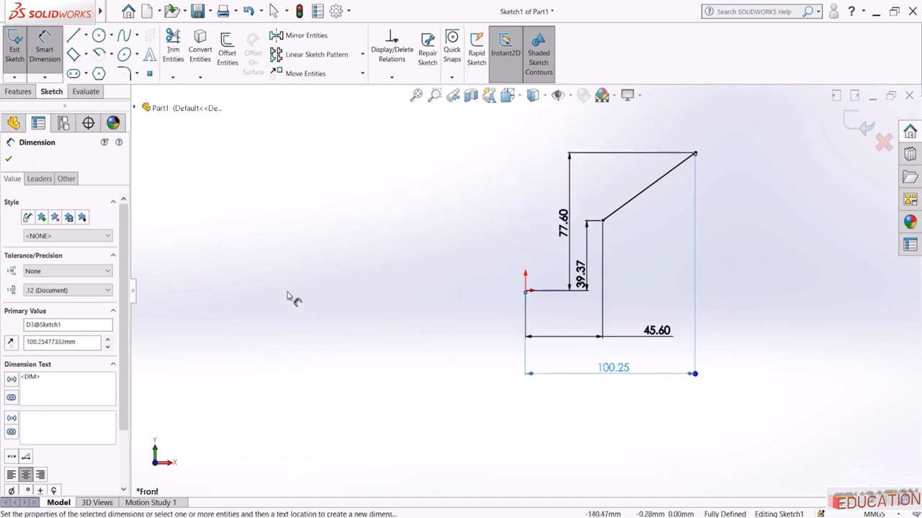
# Sketch two separate sloped lines left of the origin, one descending about 64 mm and one rising about 80 mm long
pyautogui.click(73, 35)
pyautogui.click(303, 202)
pyautogui.click(392, 267)
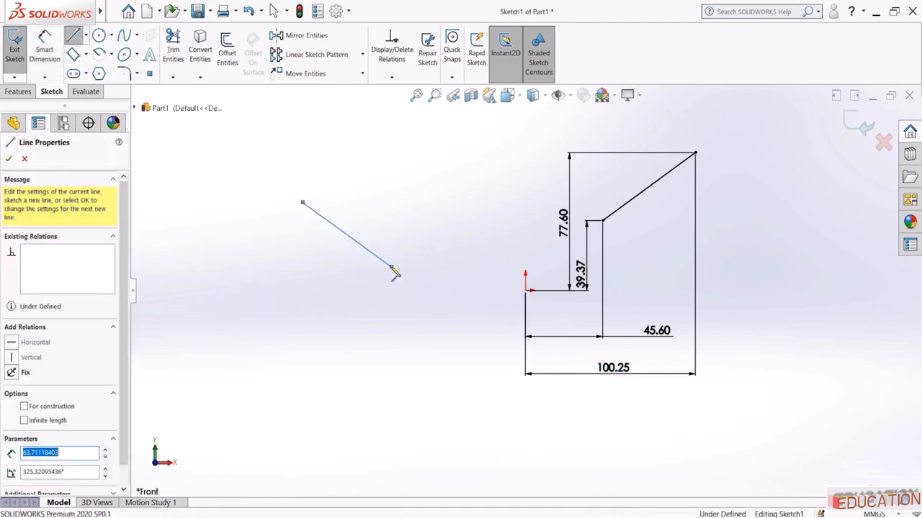
pyautogui.press('Escape')
pyautogui.click(72, 36)
pyautogui.click(178, 196)
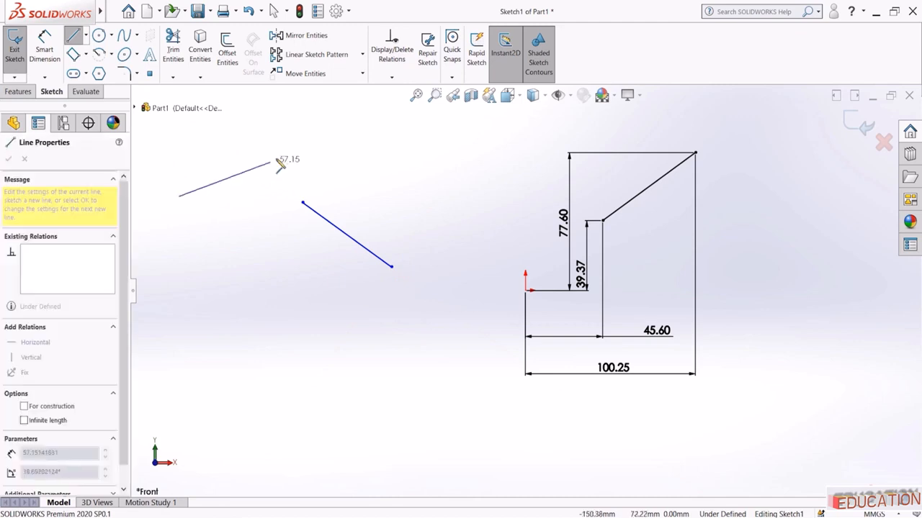
pyautogui.click(306, 143)
pyautogui.press('Escape')
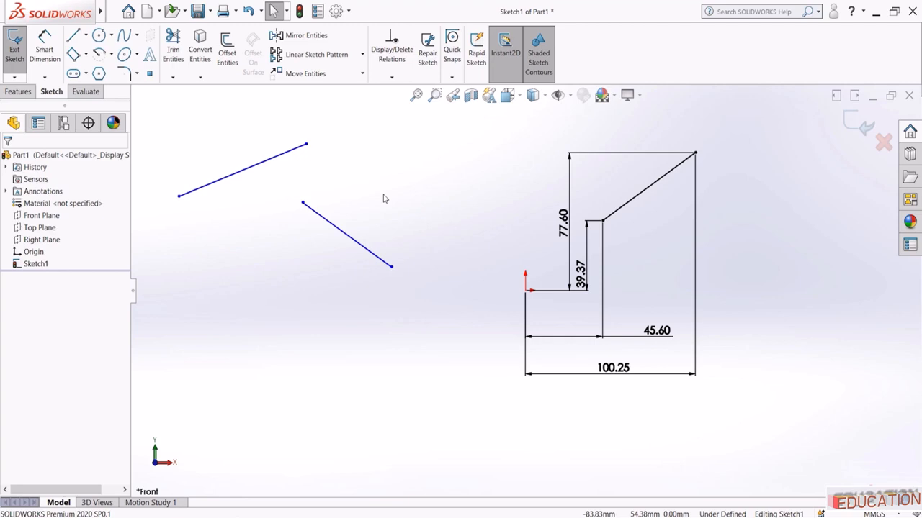
# Make the lower new line horizontal and move its right endpoint to about X -63.44, Y 26.62 mm
pyautogui.click(333, 225)
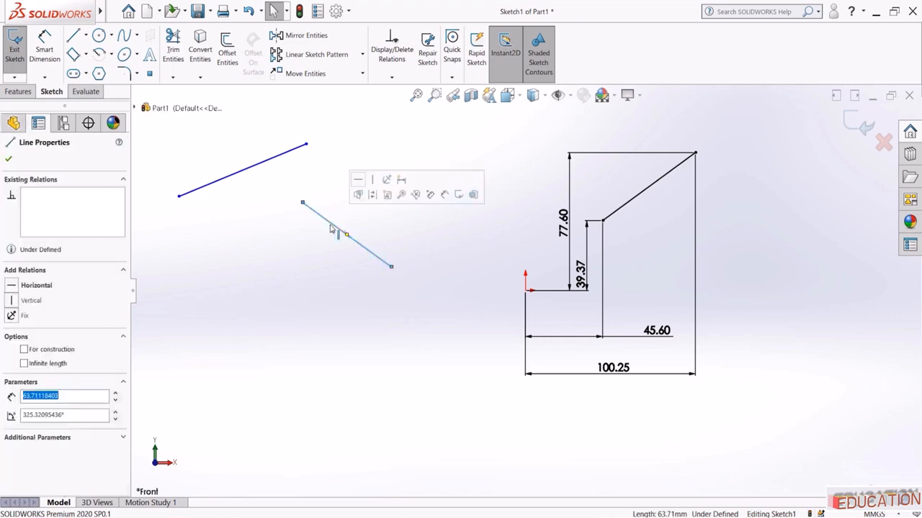
pyautogui.click(358, 184)
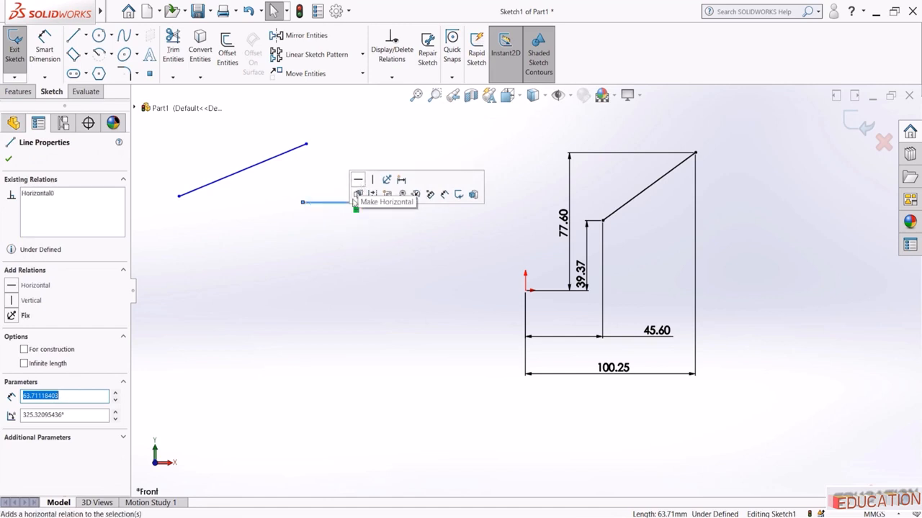
pyautogui.click(342, 263)
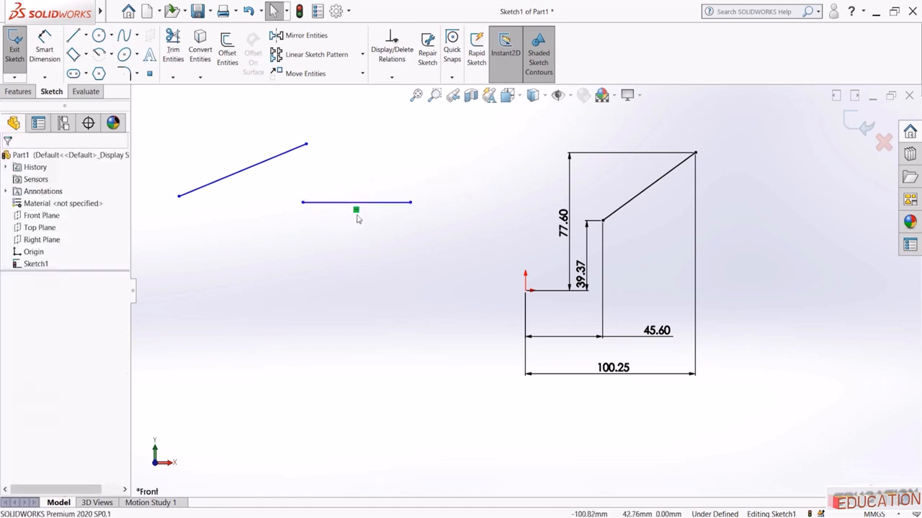
pyautogui.moveTo(411, 203); pyautogui.dragTo(417, 243)
pyautogui.moveTo(418, 247); pyautogui.dragTo(418, 245)
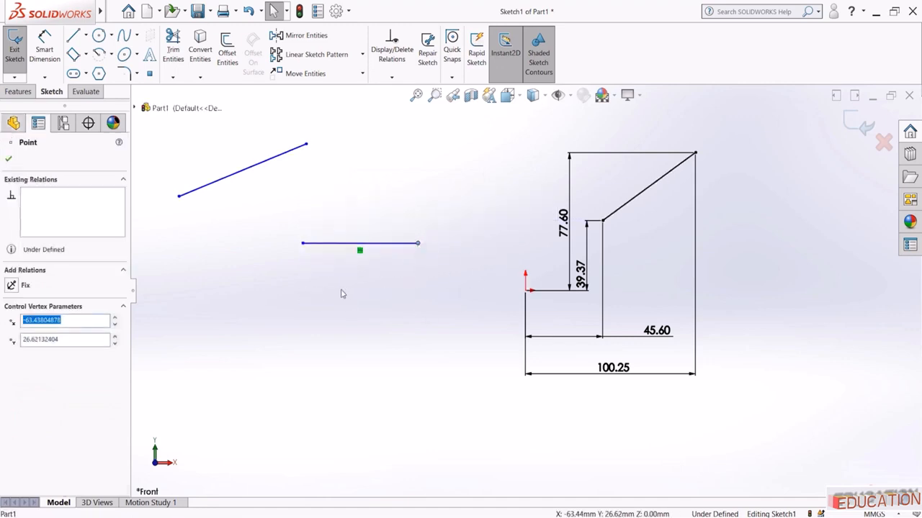
# Make the remaining sloped line, the 80 mm one at the far left, vertical
pyautogui.click(263, 178)
pyautogui.click(264, 163)
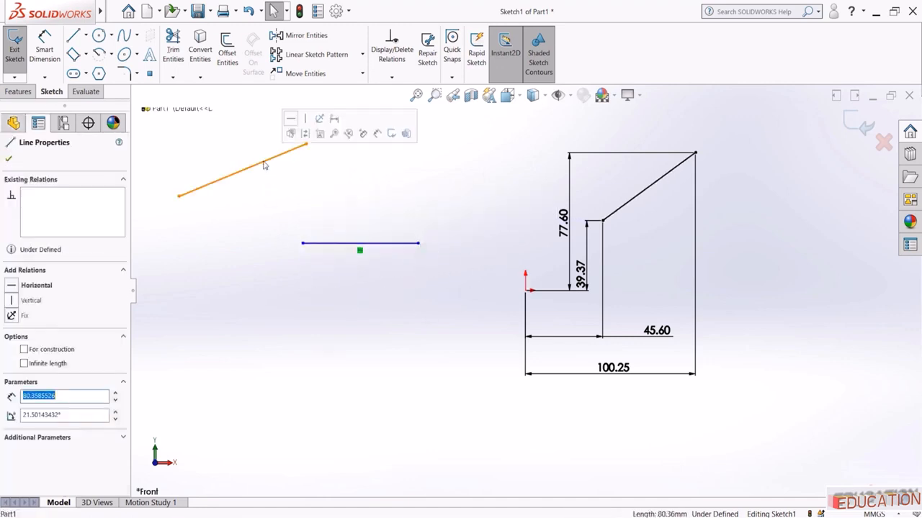
pyautogui.click(304, 119)
pyautogui.click(241, 225)
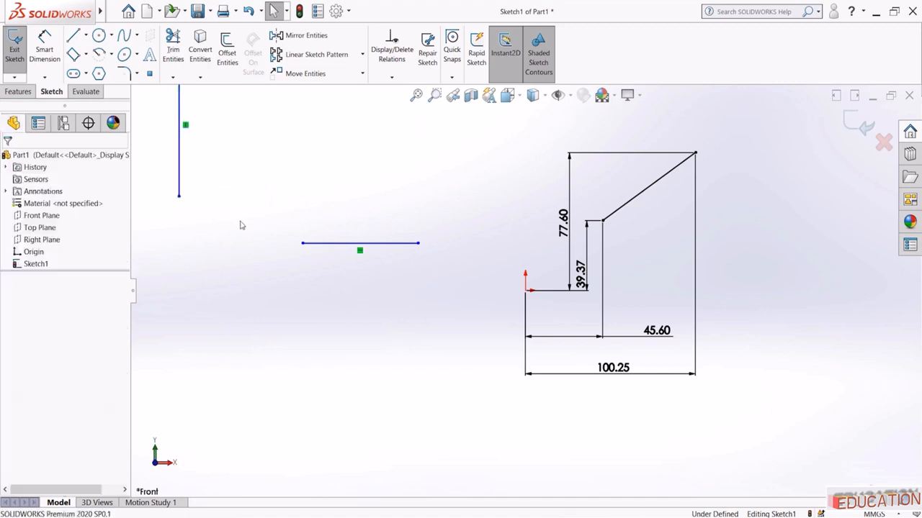
pyautogui.press('z')
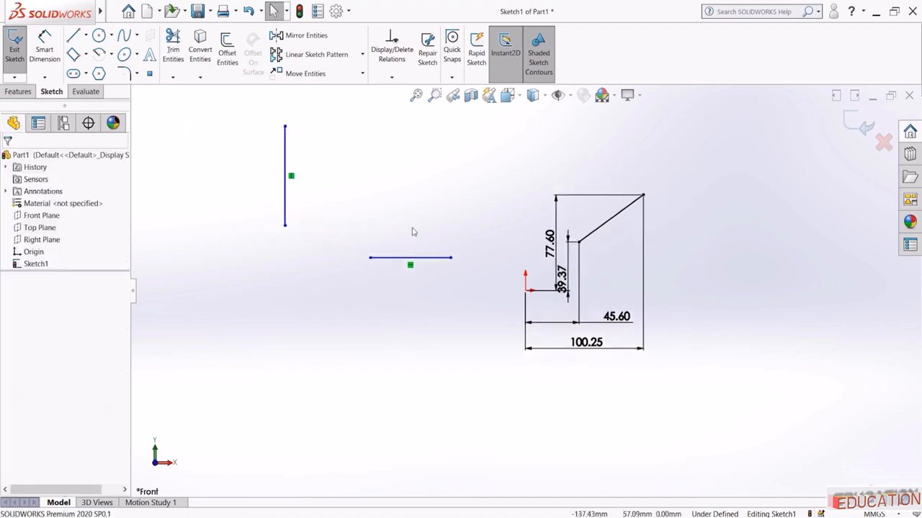
# Merge the vertical line's lower endpoint with the horizontal line's left endpoint, and move the shared corner further down
pyautogui.scroll(-1, 481, 249)
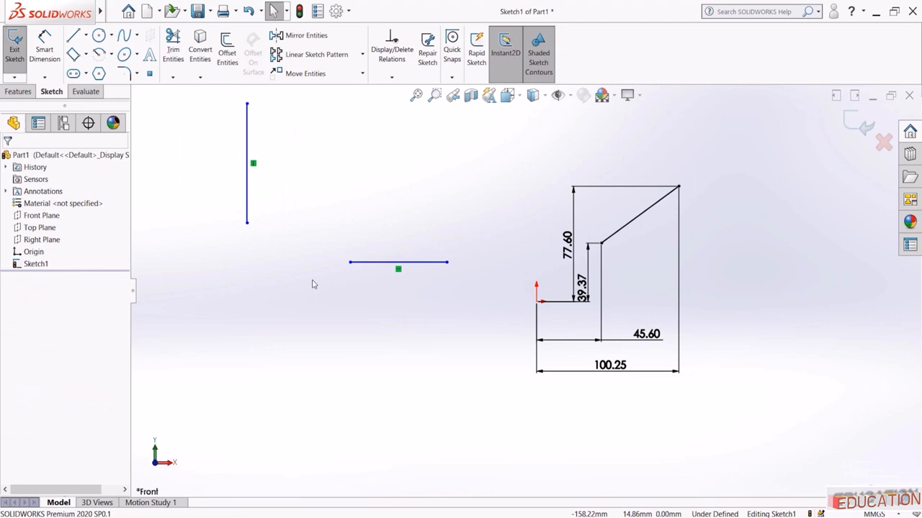
pyautogui.click(246, 224)
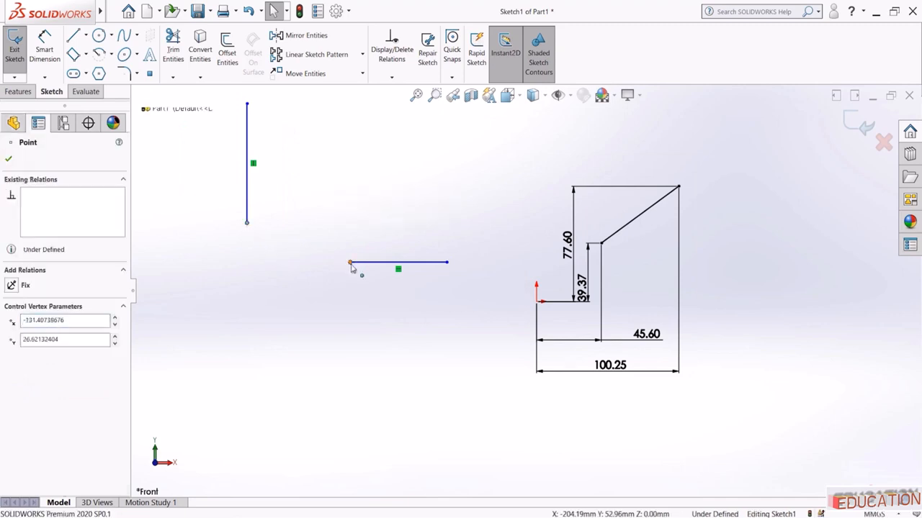
pyautogui.keyDown('ctrl'); pyautogui.click(350, 262); pyautogui.keyUp('ctrl')
pyautogui.click(424, 222)
pyautogui.click(266, 239)
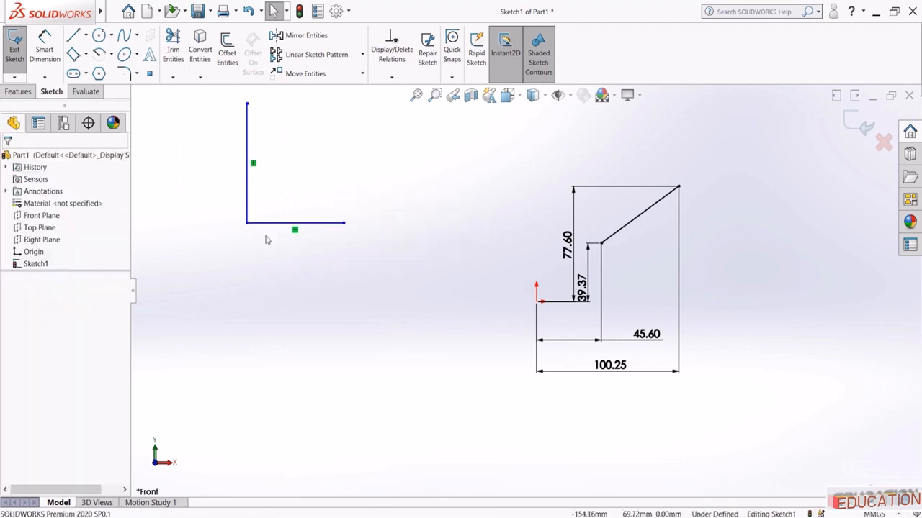
pyautogui.moveTo(248, 224); pyautogui.dragTo(246, 261)
pyautogui.click(257, 299)
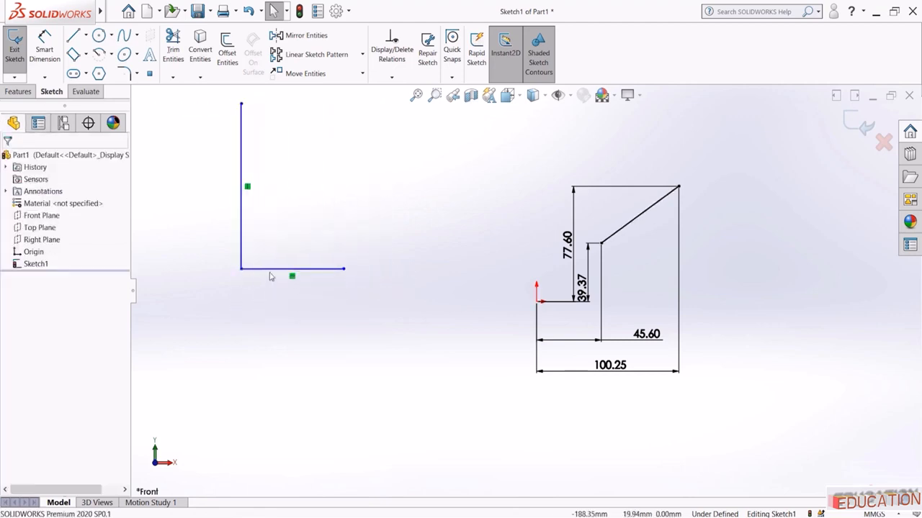
# Make the vertical and horizontal lines equal in length, and move the right endpoint to about X -128.78, Y 14.19 mm
pyautogui.click(270, 269)
pyautogui.keyDown('ctrl'); pyautogui.click(242, 229); pyautogui.keyUp('ctrl')
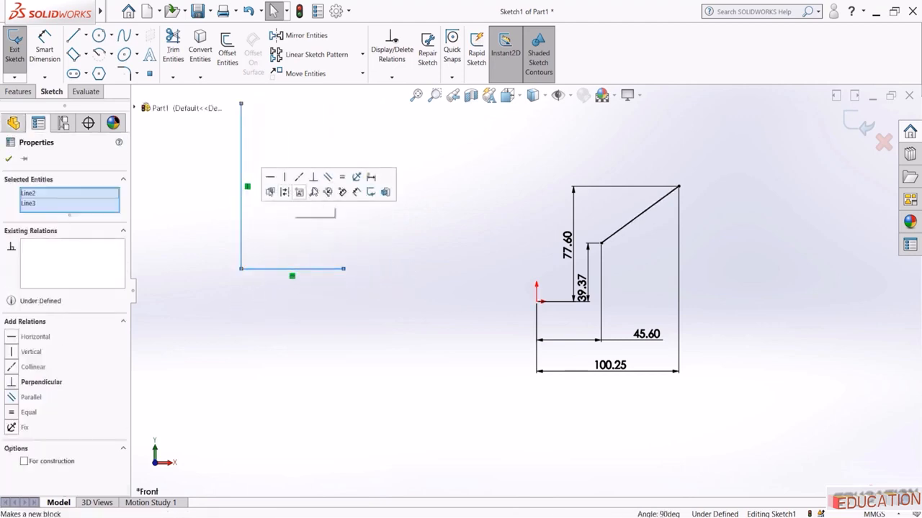
pyautogui.click(341, 177)
pyautogui.click(243, 275)
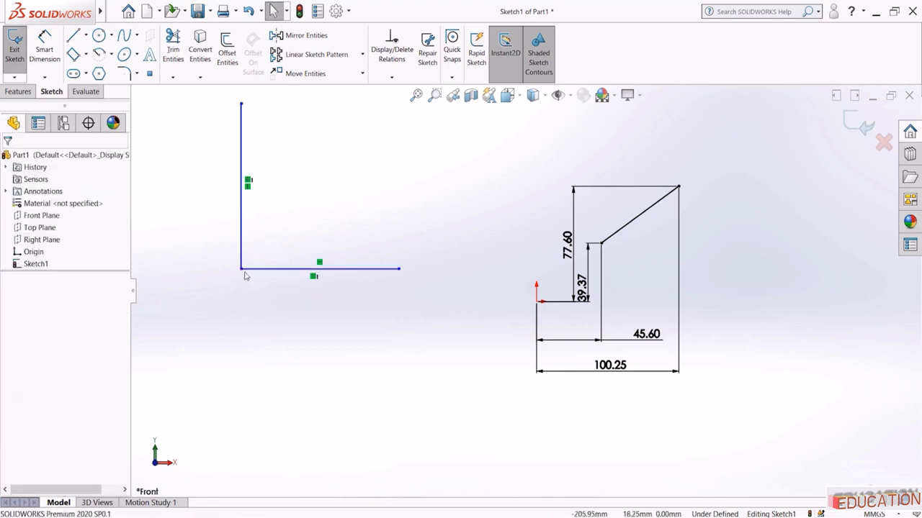
pyautogui.moveTo(401, 273); pyautogui.dragTo(356, 281)
# Make the horizontal line's right endpoint coincident with the origin
pyautogui.click(355, 280)
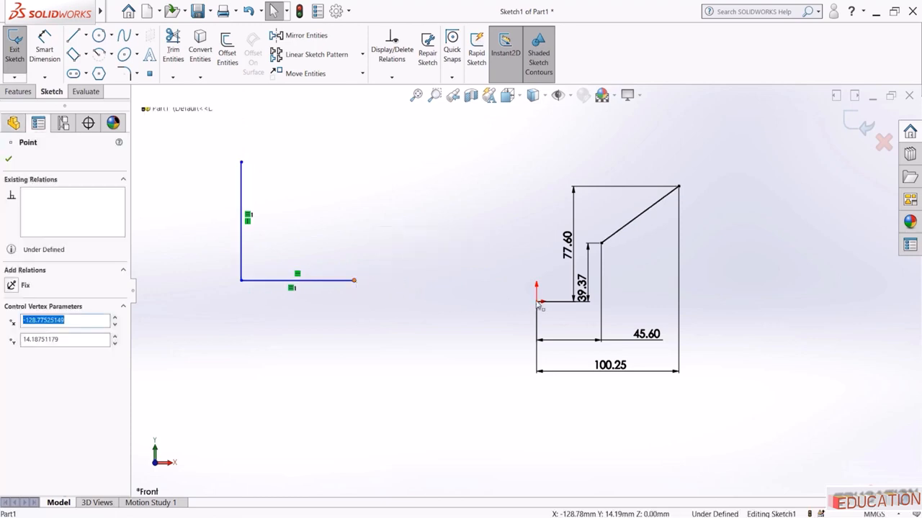
pyautogui.keyDown('ctrl'); pyautogui.click(536, 301); pyautogui.keyUp('ctrl')
pyautogui.click(592, 256)
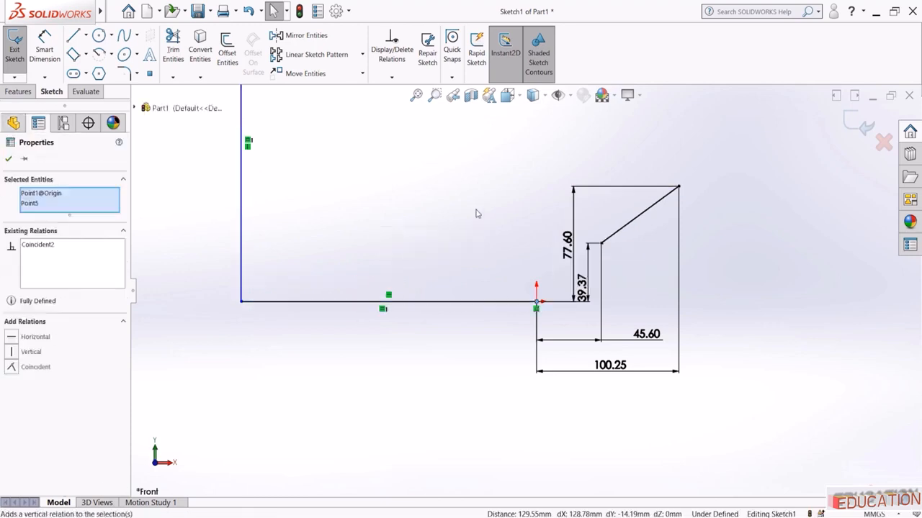
pyautogui.click(473, 213)
pyautogui.press('z')
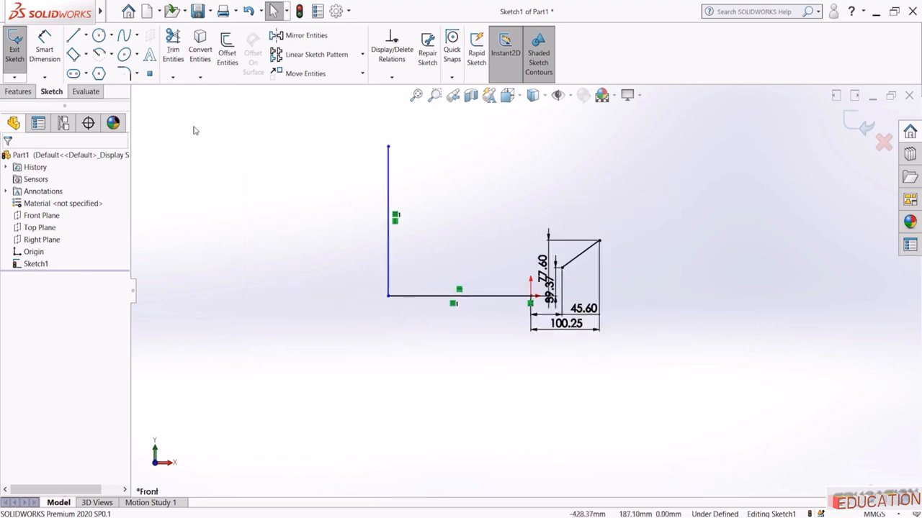
# Dimension the vertical line's length as 50 mm, placing the dimension to its left
pyautogui.click(44, 49)
pyautogui.click(389, 176)
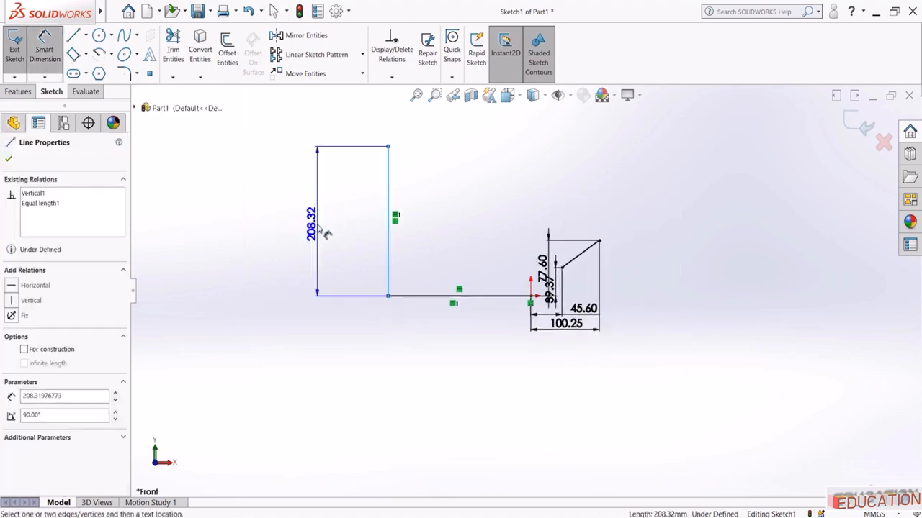
pyautogui.click(325, 232)
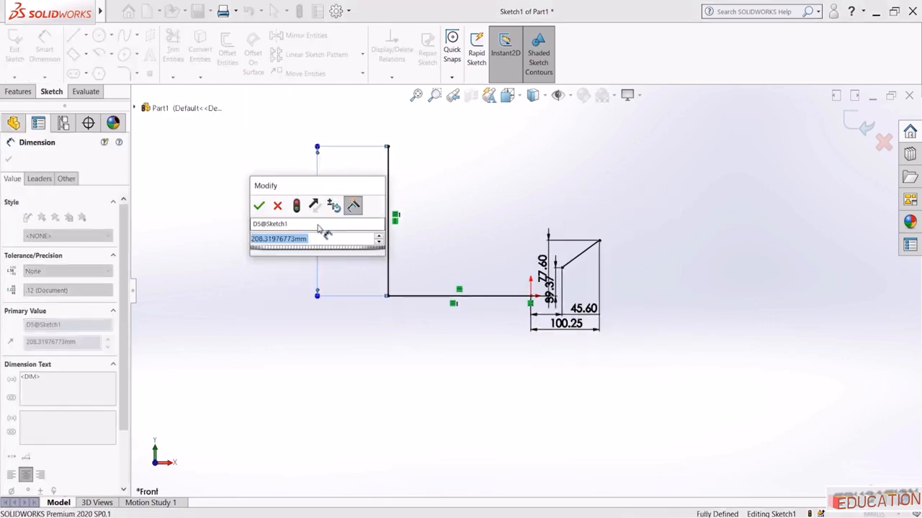
pyautogui.write('50')
pyautogui.press('Return')
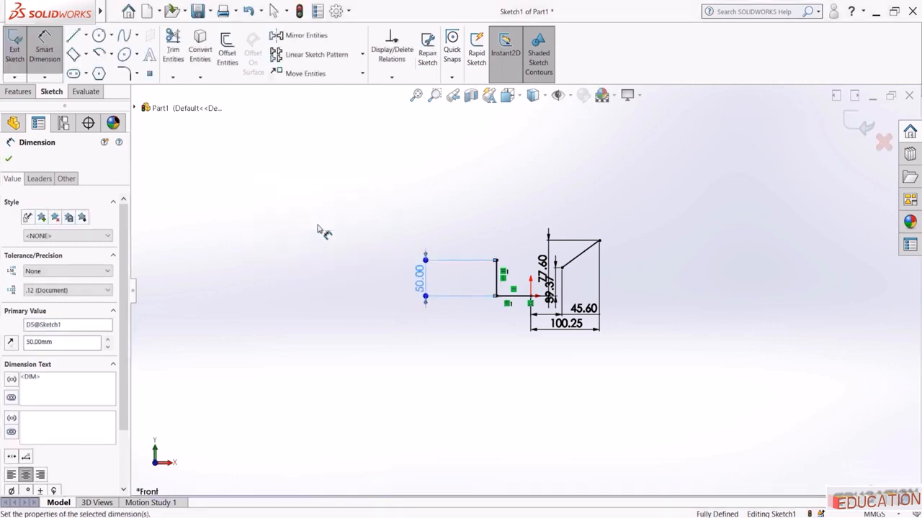
pyautogui.click(317, 225)
pyautogui.scroll(-3, 559, 291)
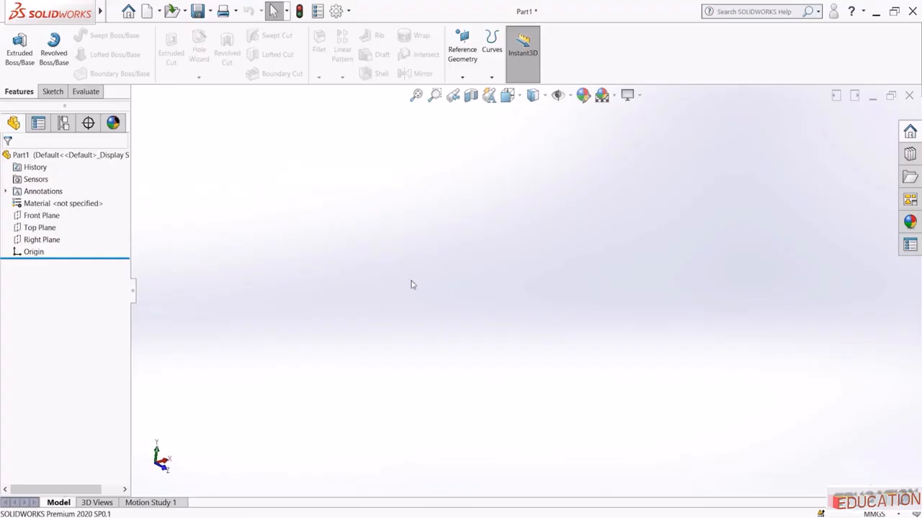
# Start a sketch on the Front Plane and draw a descending line about 84 mm long to the upper left of the origin
pyautogui.click(54, 216)
pyautogui.click(69, 204)
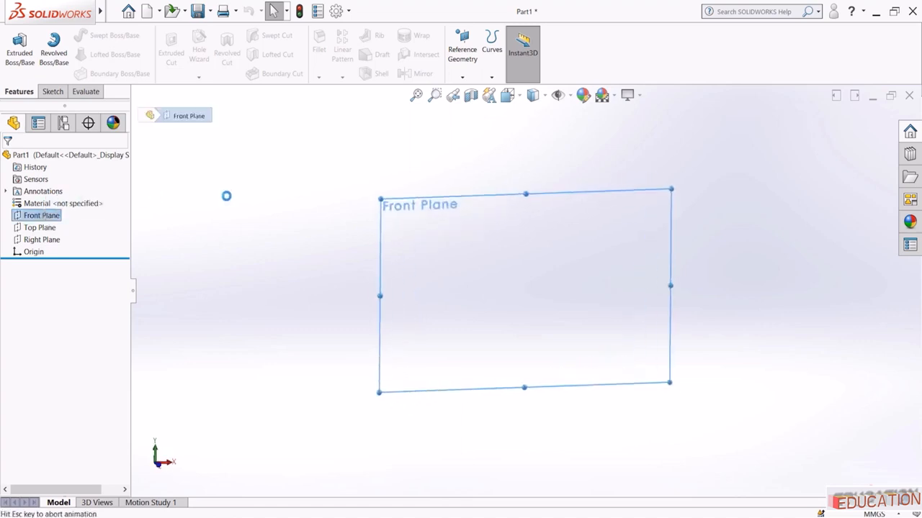
pyautogui.click(73, 38)
pyautogui.click(300, 188)
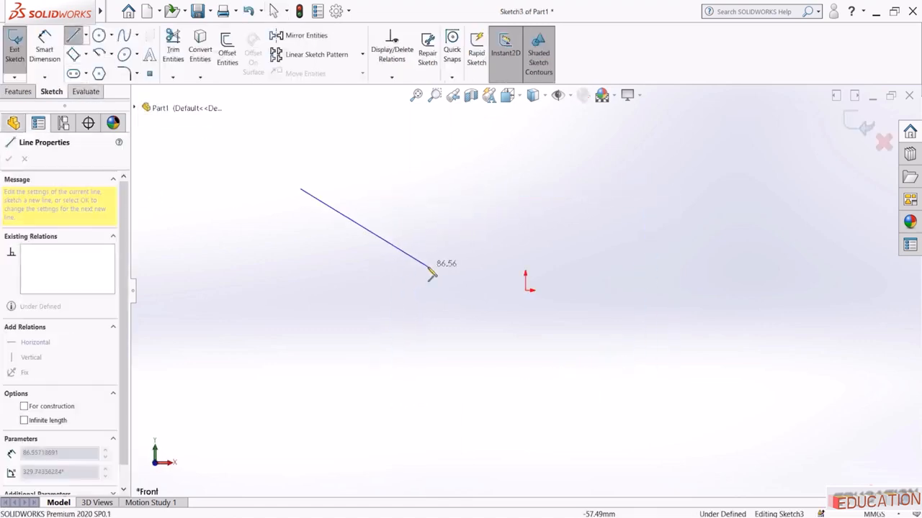
pyautogui.click(425, 260)
pyautogui.click(69, 38)
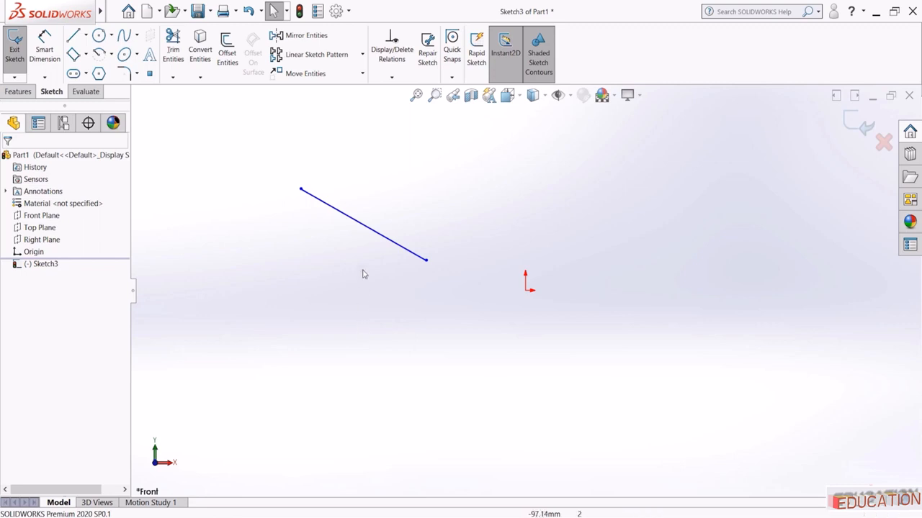
# Make the sloped line horizontal
pyautogui.click(370, 230)
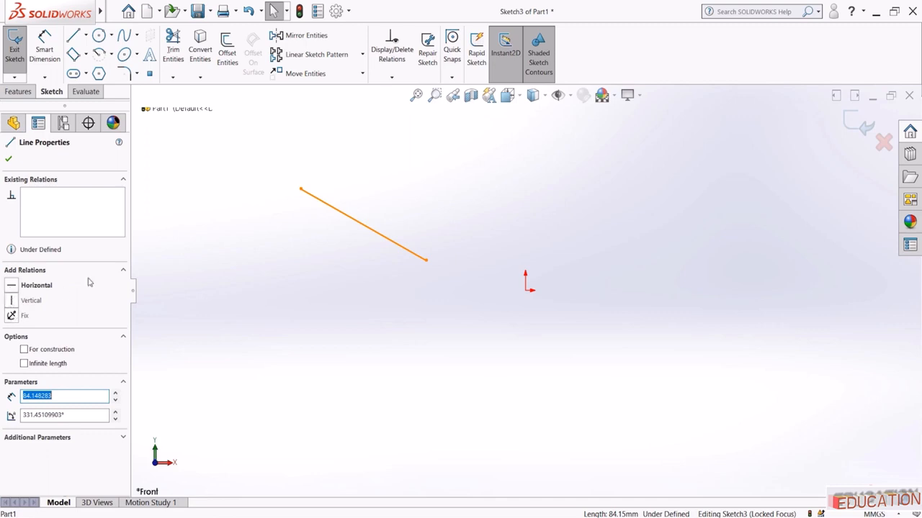
pyautogui.click(243, 233)
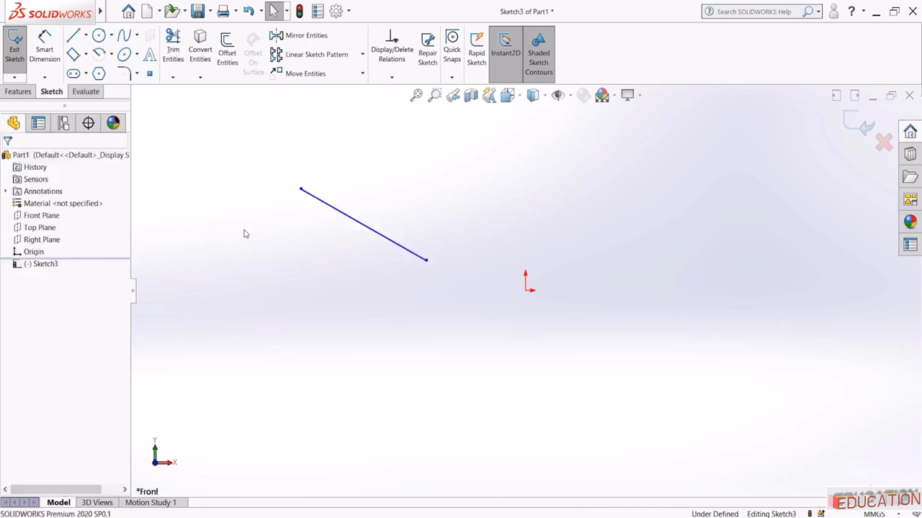
pyautogui.click(327, 210)
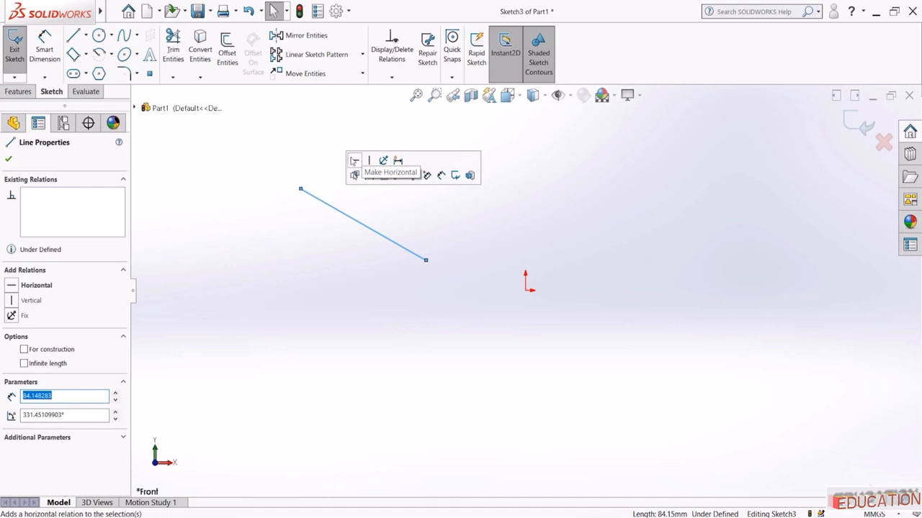
pyautogui.click(354, 162)
pyautogui.click(269, 154)
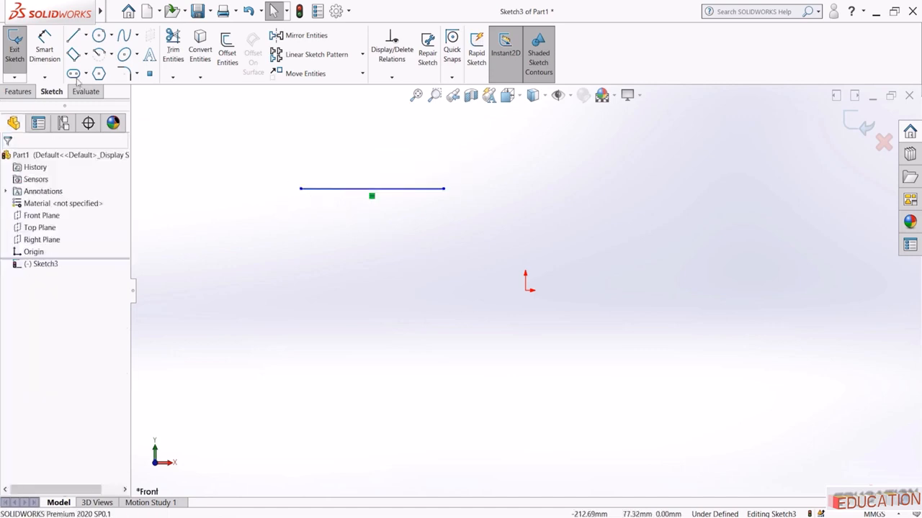
# Sketch a second sloped line about 62 mm long below and to the left of the horizontal line
pyautogui.click(73, 35)
pyautogui.click(257, 255)
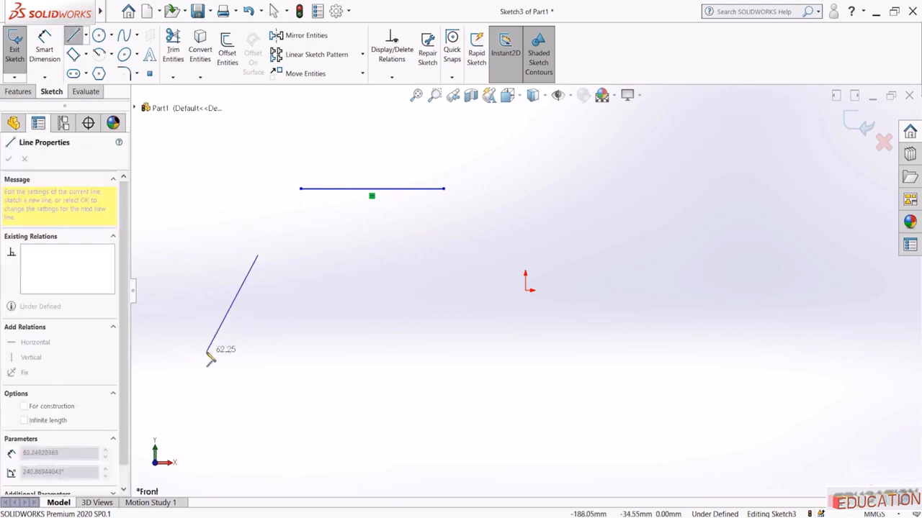
pyautogui.click(207, 352)
pyautogui.press('Escape')
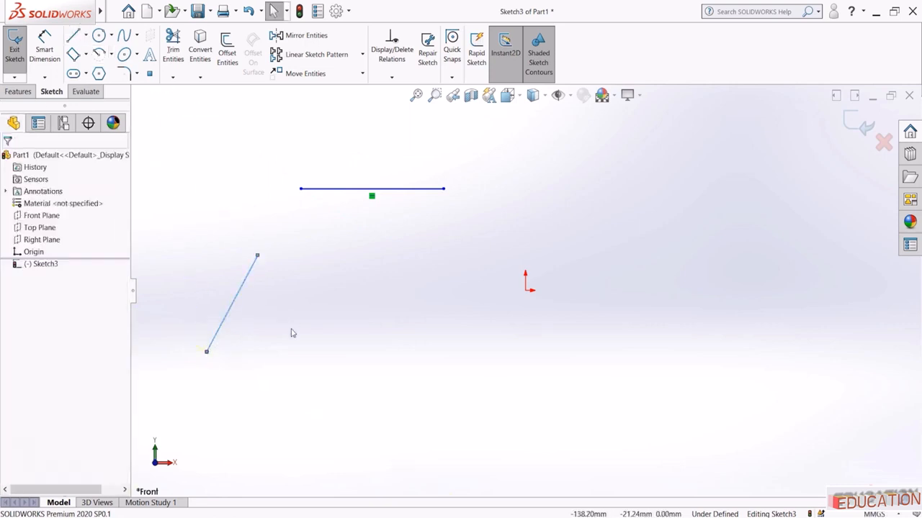
# Make the new 62 mm sloped line vertical
pyautogui.click(242, 288)
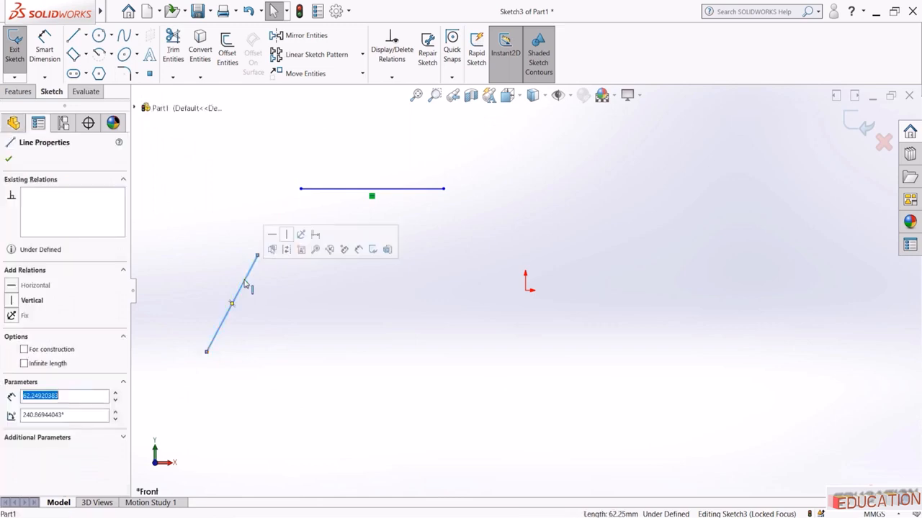
pyautogui.click(285, 236)
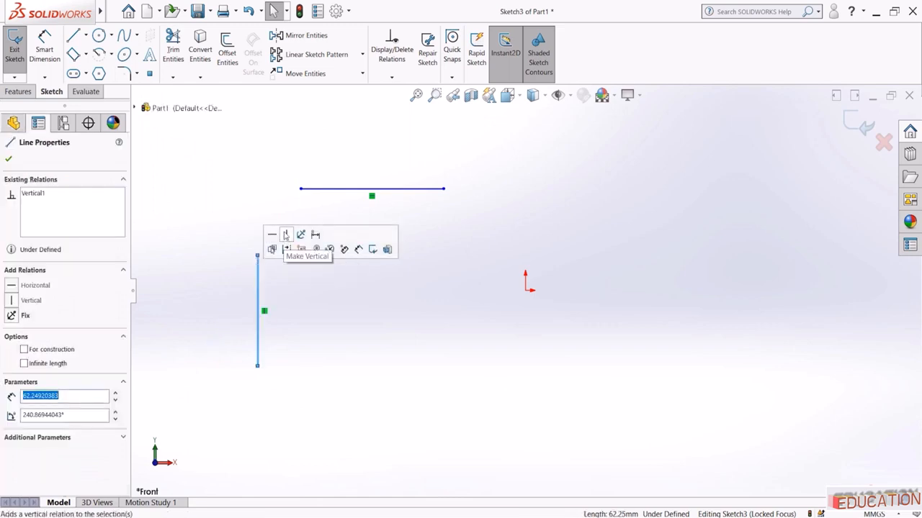
pyautogui.click(252, 193)
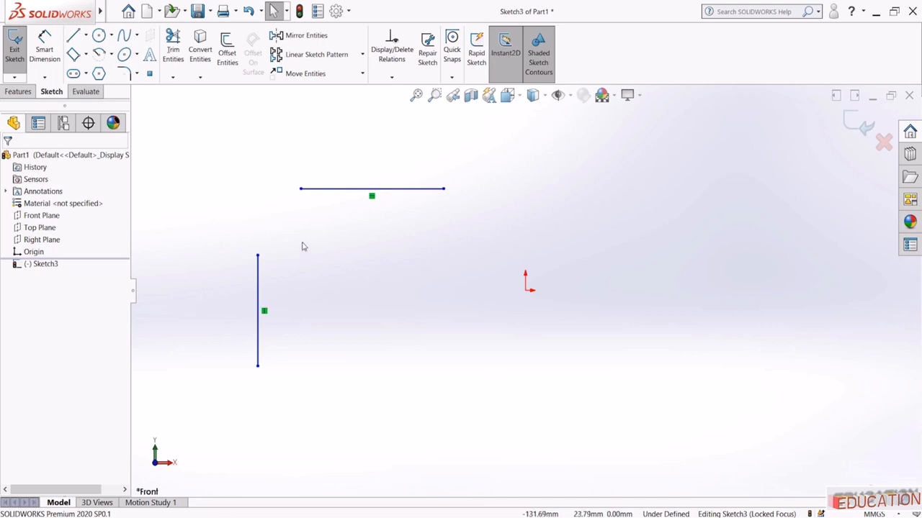
# Add a vertical relation between the horizontal line's left endpoint and the vertical line's upper endpoint
pyautogui.click(301, 190)
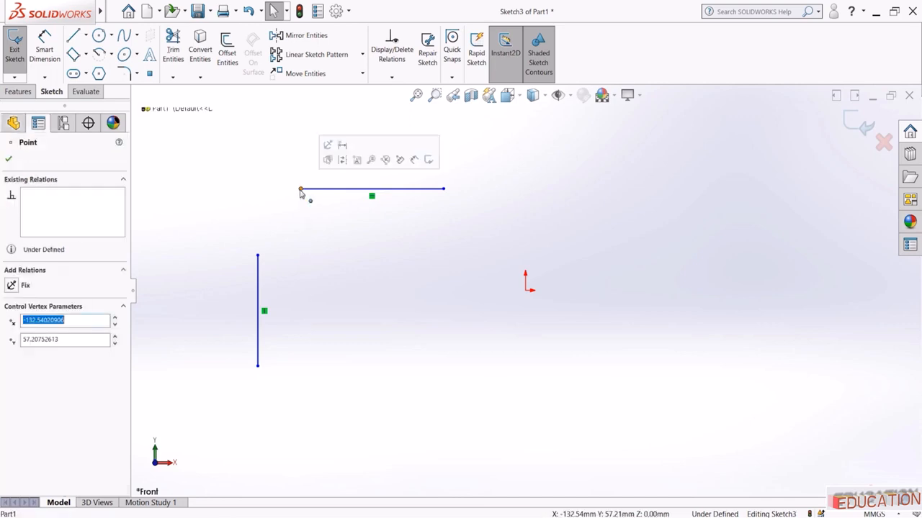
pyautogui.keyDown('ctrl'); pyautogui.click(257, 258); pyautogui.keyUp('ctrl')
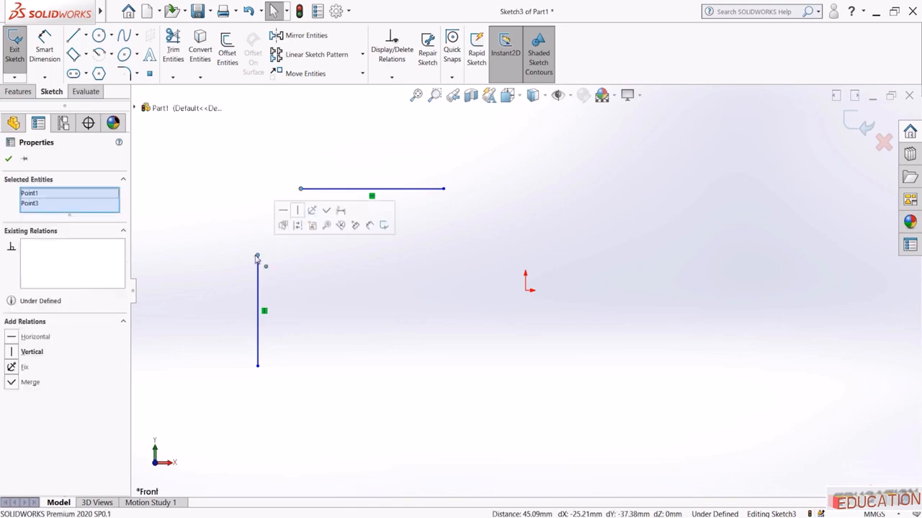
pyautogui.click(300, 211)
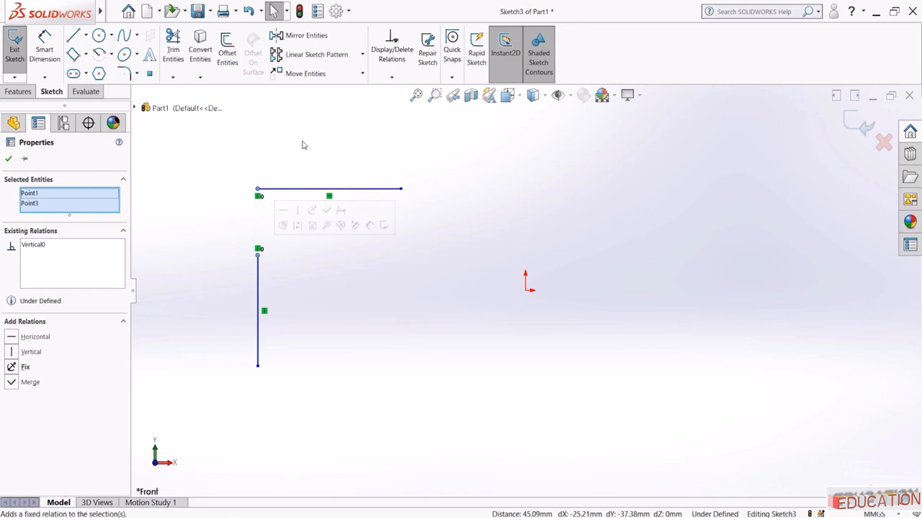
pyautogui.click(304, 140)
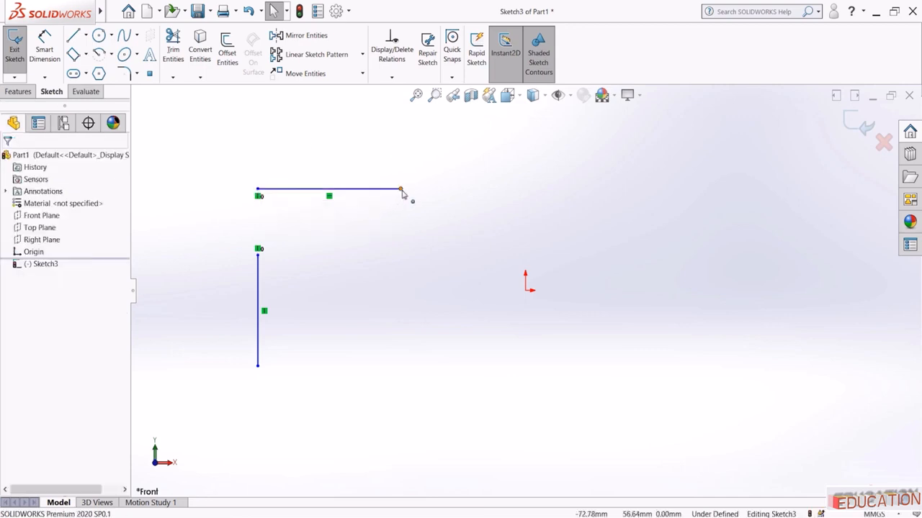
# Move the horizontal line's right endpoint to about X -51.83, Y 53.53 mm, and shift the vertical line's lower endpoint slightly right and up
pyautogui.moveTo(405, 193); pyautogui.dragTo(446, 203)
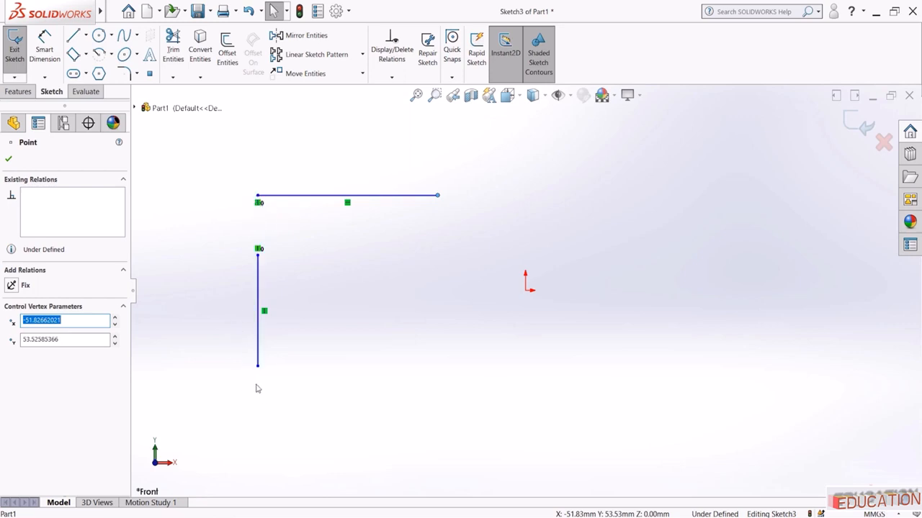
pyautogui.moveTo(258, 369); pyautogui.dragTo(280, 362)
pyautogui.click(356, 379)
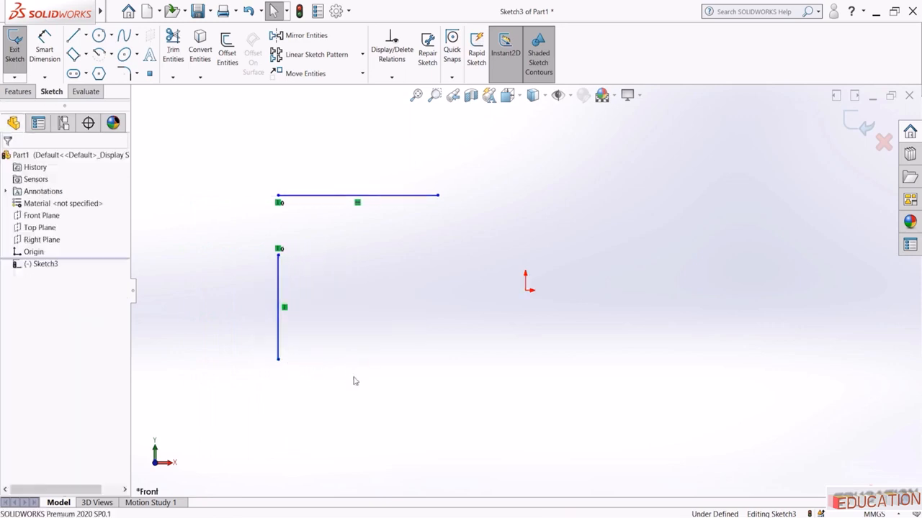
# Sketch a three-point arc bulging downward to the right of the origin, with its two endpoints roughly level
pyautogui.click(110, 57)
pyautogui.click(123, 93)
pyautogui.click(618, 274)
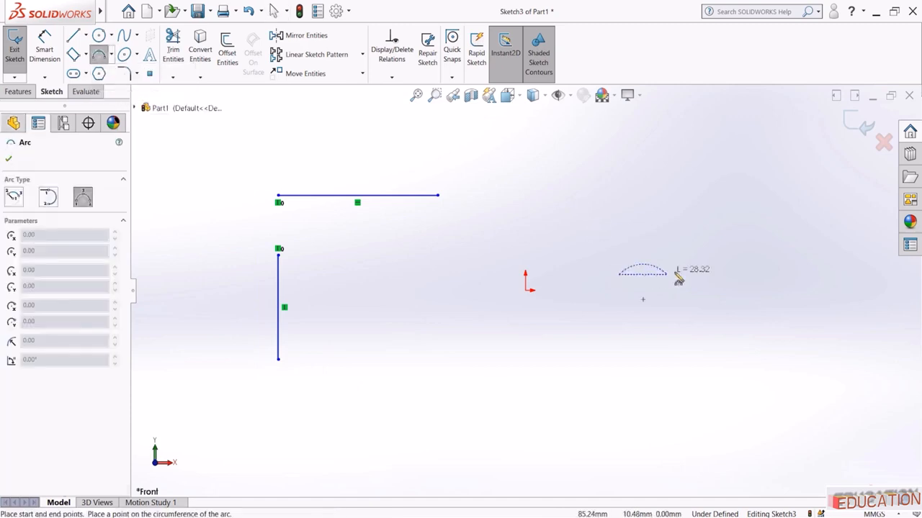
pyautogui.click(740, 276)
pyautogui.click(694, 301)
pyautogui.press('Escape')
# Sketch two separate lines above the arc, one descending toward its left end and a shorter one rising away from its right end
pyautogui.press('l')
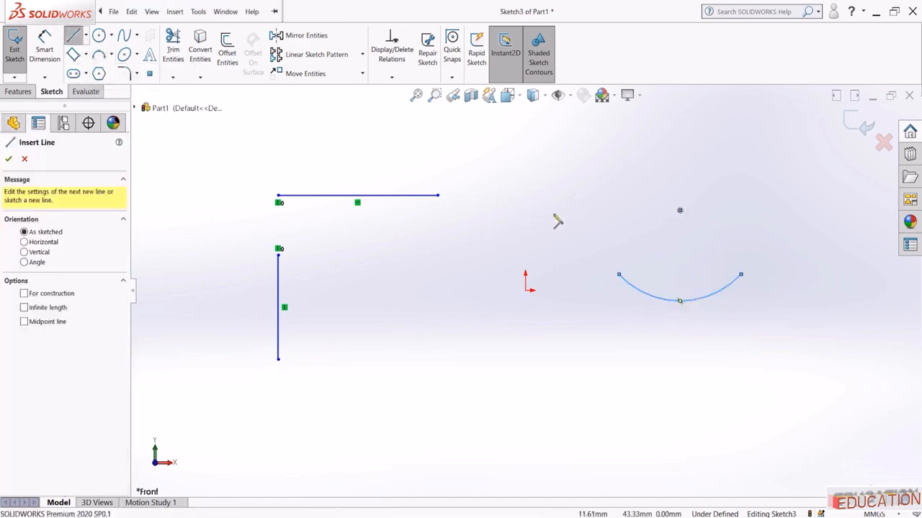
pyautogui.click(591, 201)
pyautogui.doubleClick(506, 152)
pyautogui.click(796, 206)
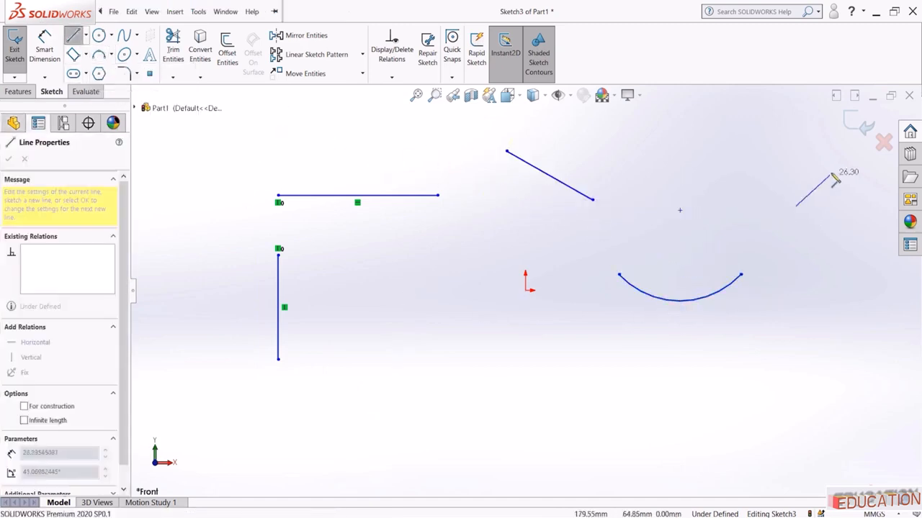
pyautogui.doubleClick(830, 171)
pyautogui.press('Escape')
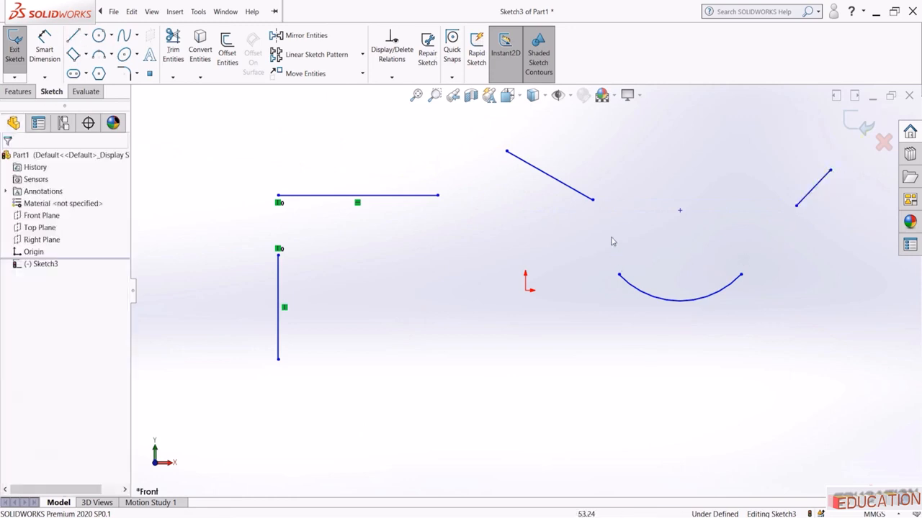
# Make the descending line above the arc's left end horizontal
pyautogui.click(556, 183)
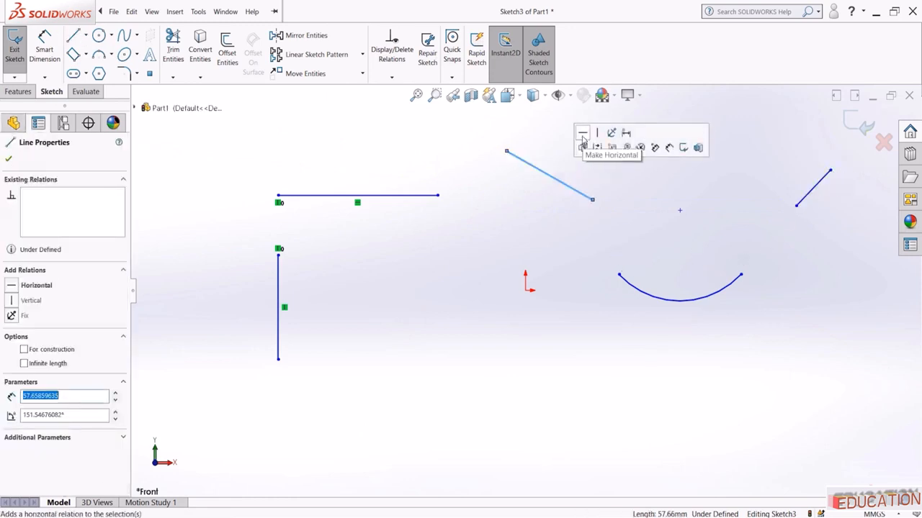
pyautogui.click(581, 148)
pyautogui.click(562, 251)
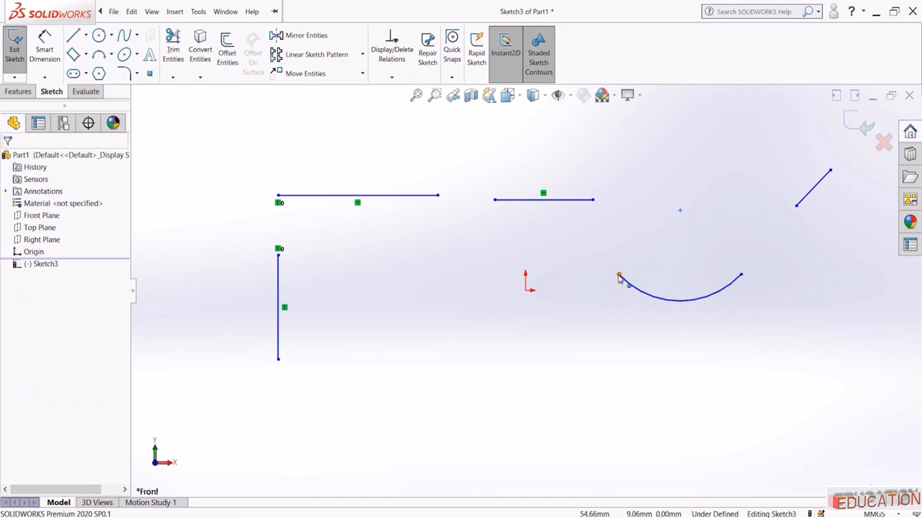
# Add a vertical relation between the arc's left endpoint and the right endpoint of the horizontal line above it
pyautogui.click(618, 276)
pyautogui.keyDown('ctrl'); pyautogui.click(593, 199); pyautogui.keyUp('ctrl')
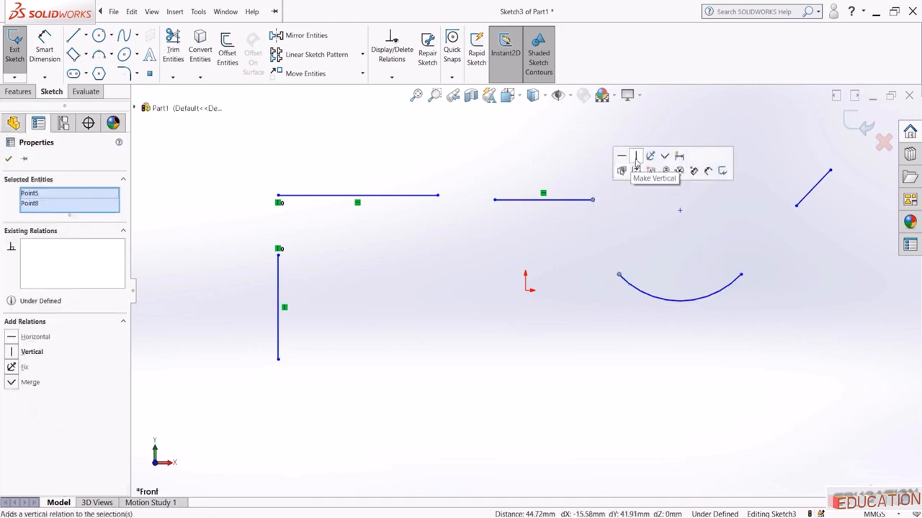
pyautogui.click(636, 162)
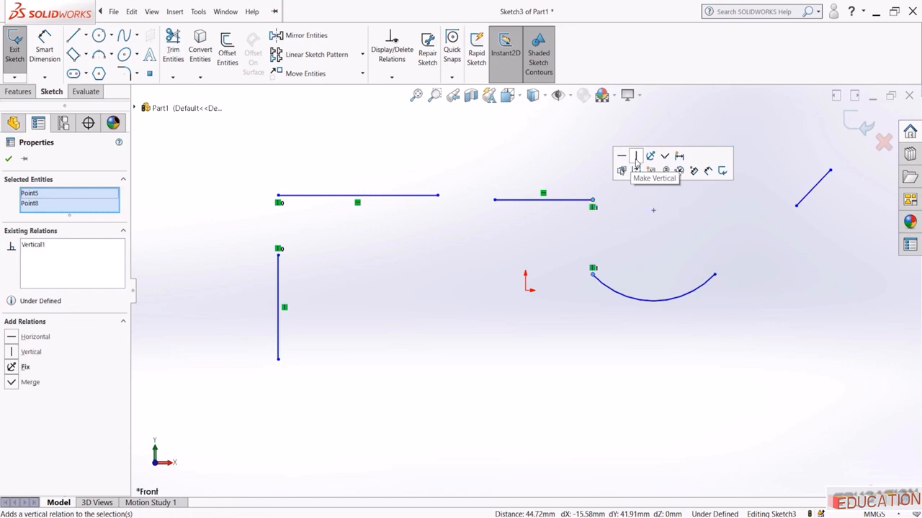
pyautogui.click(563, 157)
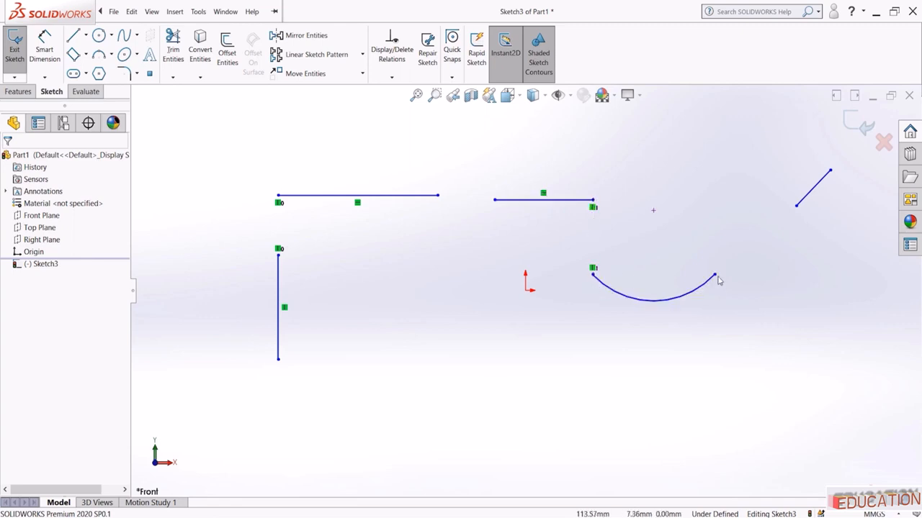
# Move the arc's right endpoint to about X 105.35, Y 6.23 mm and its left endpoint to about X 29.74, Y 19.82 mm
pyautogui.moveTo(717, 279)
pyautogui.mouseDown()
pyautogui.moveTo(797, 278)
pyautogui.moveTo(710, 282)
pyautogui.mouseUp()
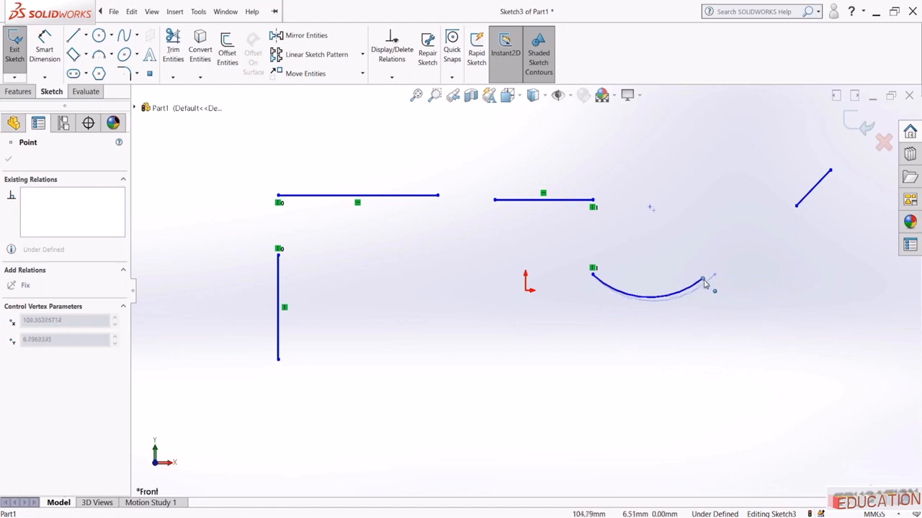
pyautogui.moveTo(593, 279); pyautogui.dragTo(576, 257)
pyautogui.click(673, 352)
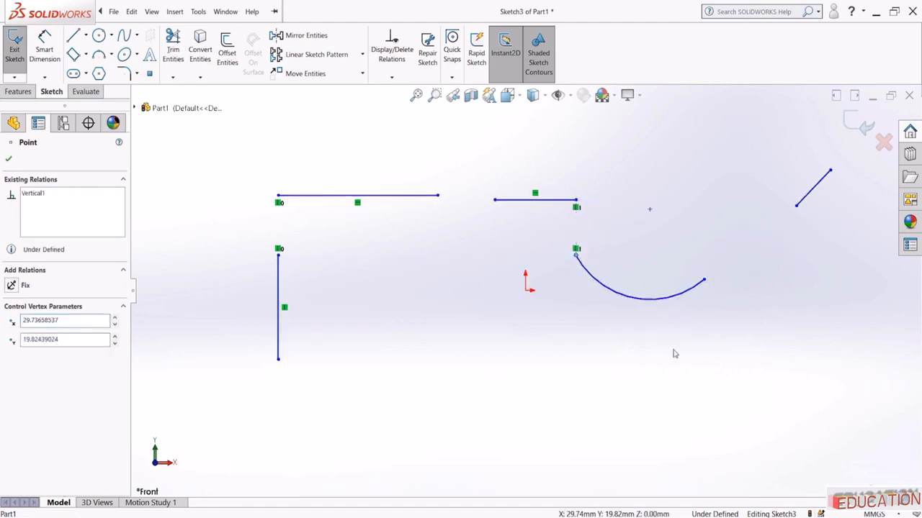
# Make the short inclined line above the arc's right end vertical
pyautogui.click(817, 189)
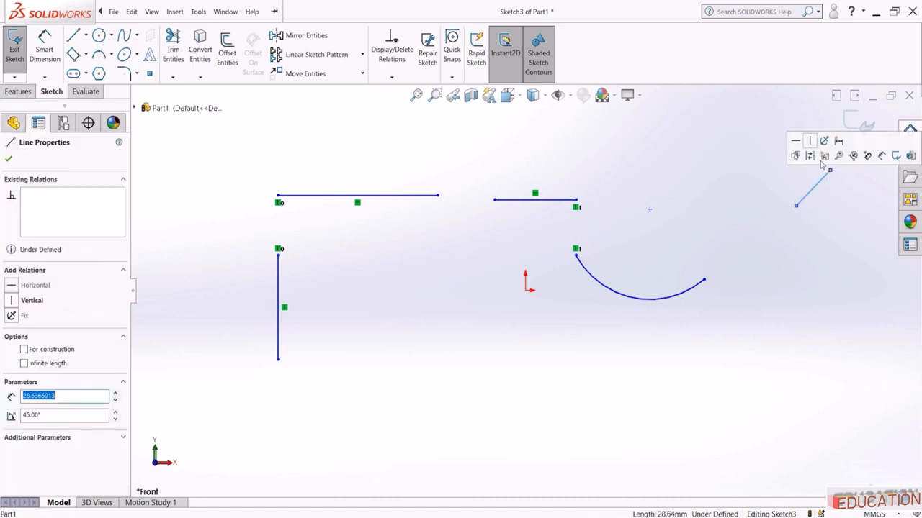
pyautogui.click(809, 141)
pyautogui.click(712, 169)
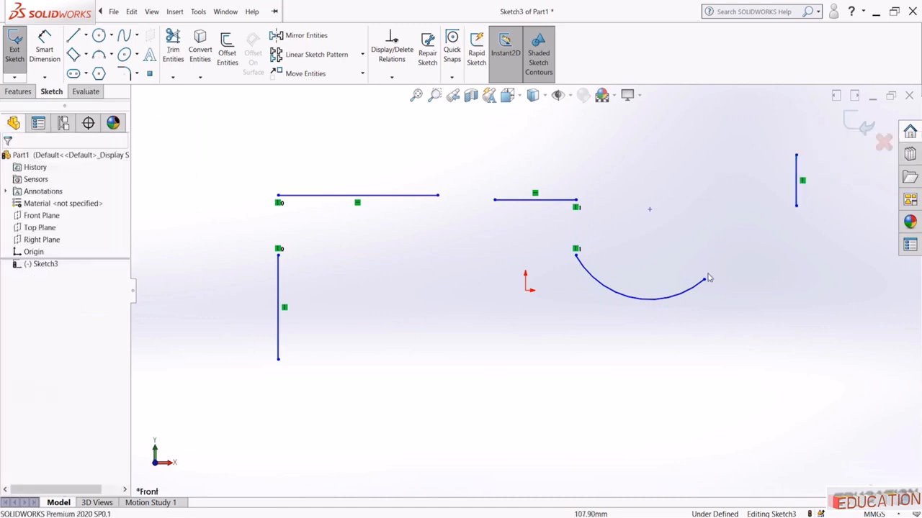
# Add a horizontal relation between the arc's right endpoint and the short vertical line's lower endpoint, and move that endpoint closer to the arc
pyautogui.click(703, 280)
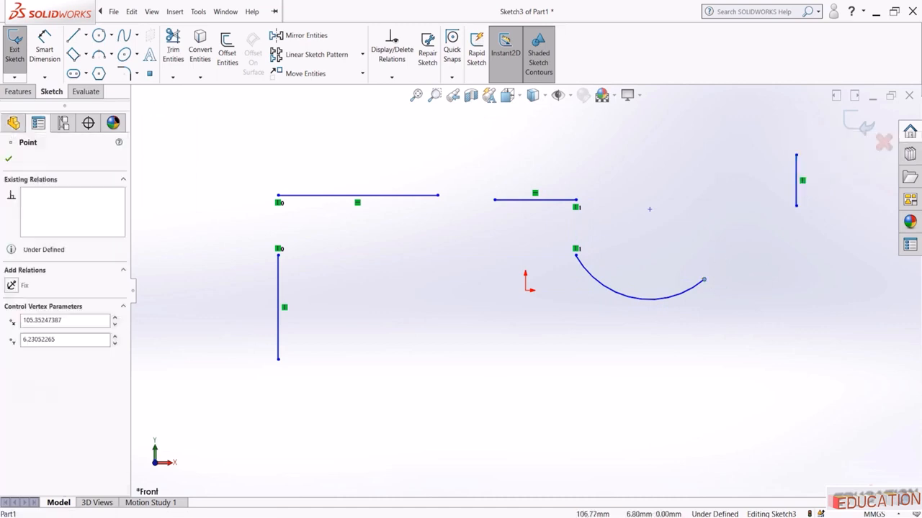
pyautogui.keyDown('ctrl'); pyautogui.click(795, 208); pyautogui.keyUp('ctrl')
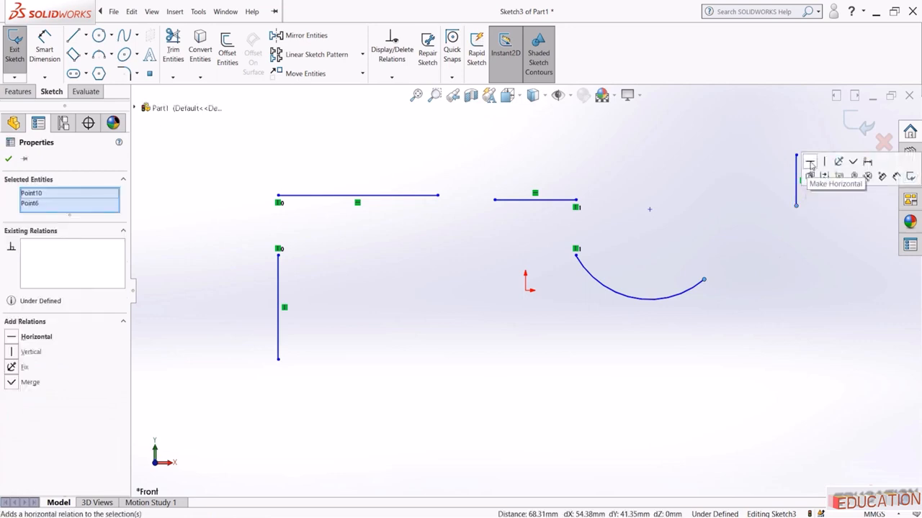
pyautogui.click(810, 165)
pyautogui.click(695, 185)
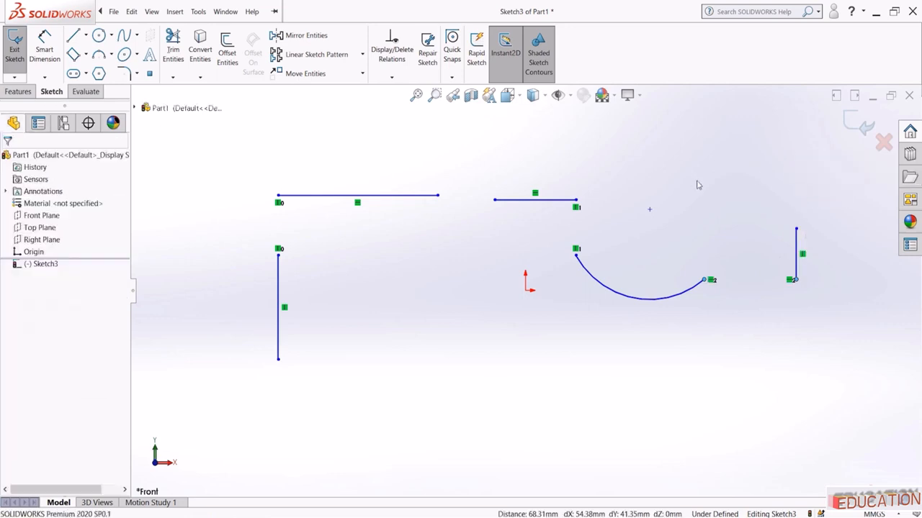
pyautogui.moveTo(796, 281); pyautogui.dragTo(757, 274)
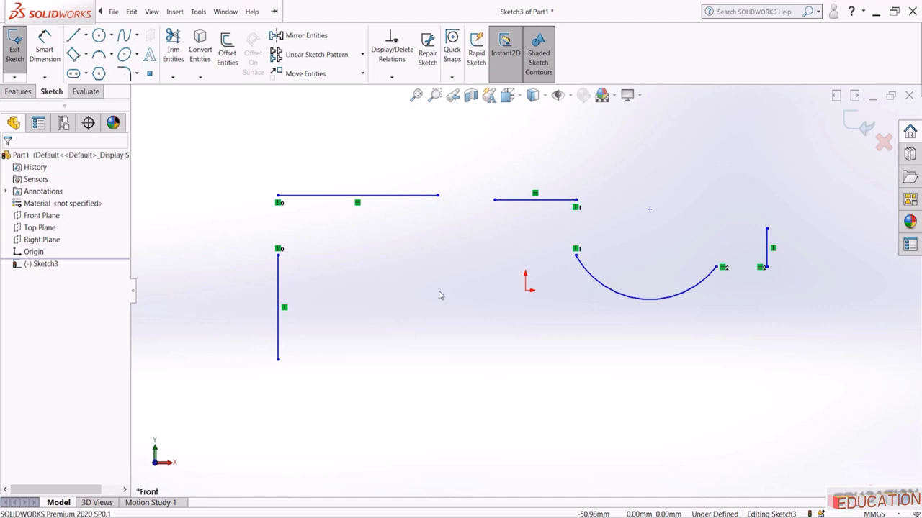
# Delete all sketch geometry and draw two separate lines: one about 83.4 mm rising left of the origin, one about 50.5 mm descending right of it
pyautogui.hotkey('ctrl', 'a')
pyautogui.press('Delete')
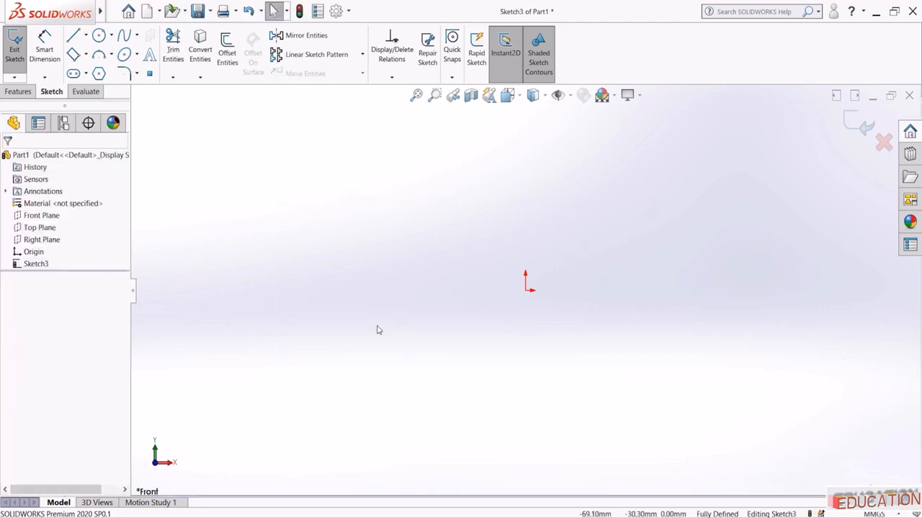
pyautogui.press('l')
pyautogui.click(285, 251)
pyautogui.click(413, 189)
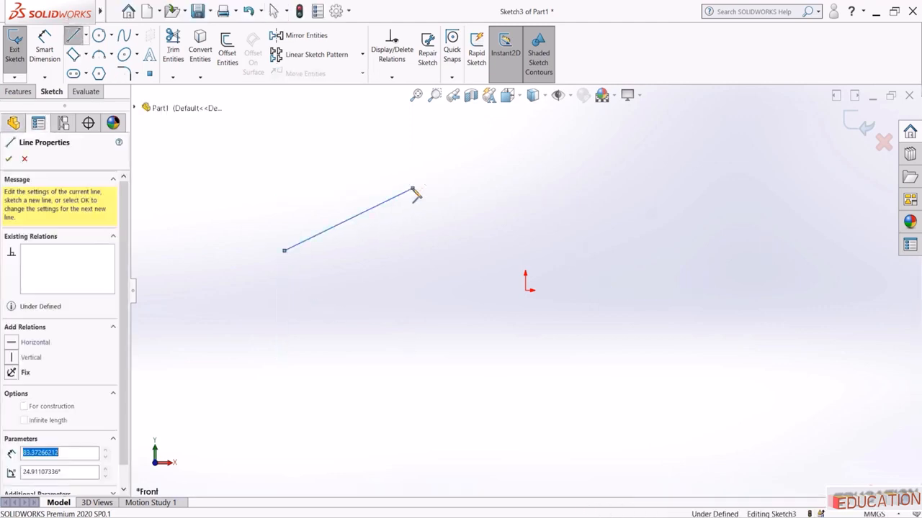
pyautogui.press('Escape')
pyautogui.click(73, 35)
pyautogui.click(648, 218)
pyautogui.click(710, 281)
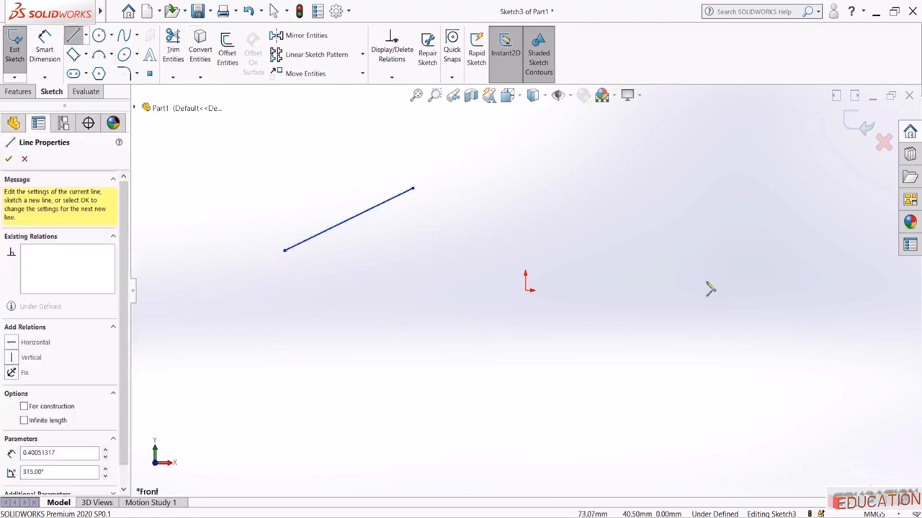
pyautogui.press('Escape')
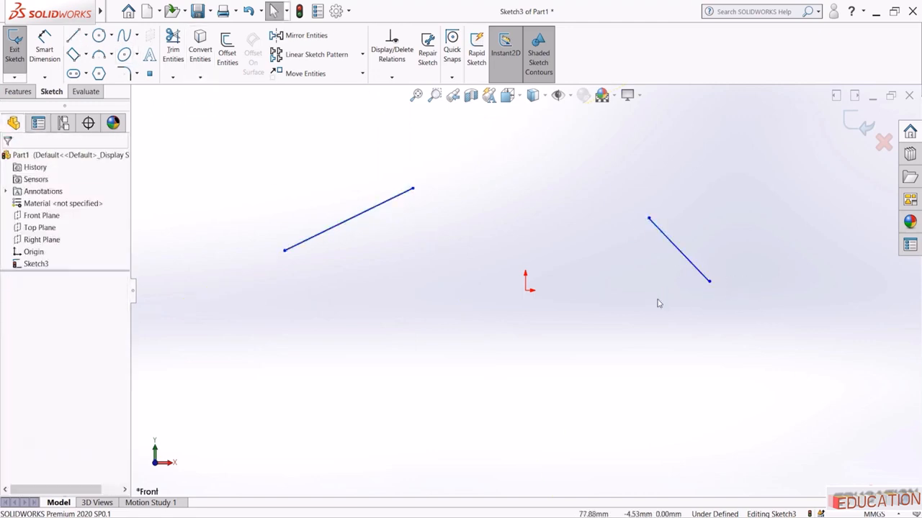
# Add a parallel relation between the two inclined lines
pyautogui.click(671, 245)
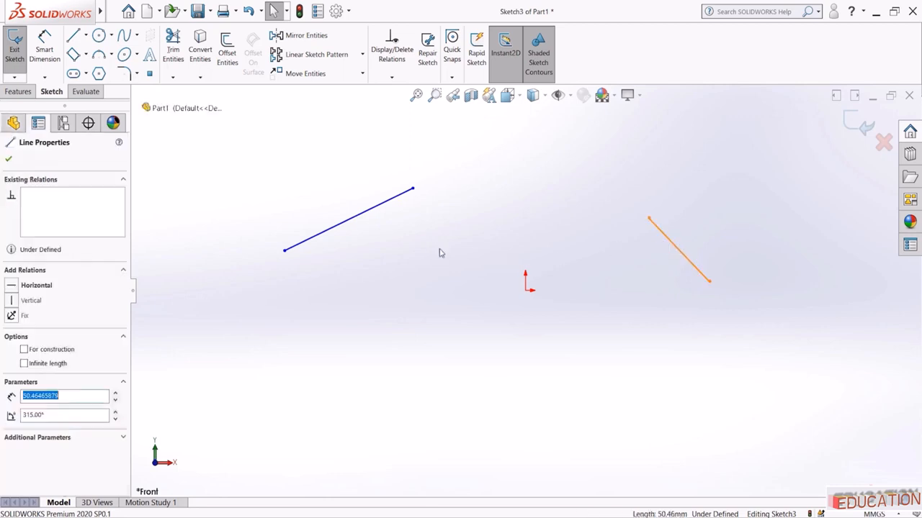
pyautogui.keyDown('ctrl'); pyautogui.click(397, 200); pyautogui.keyUp('ctrl')
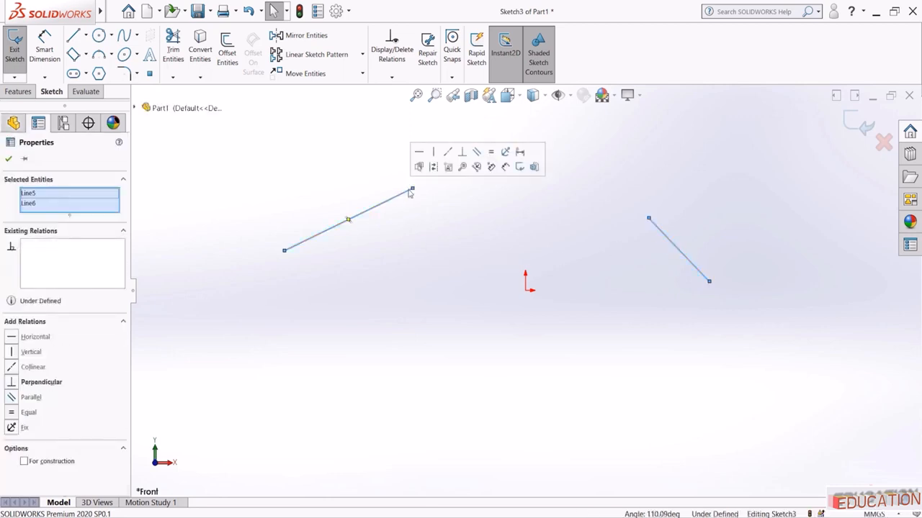
pyautogui.click(476, 152)
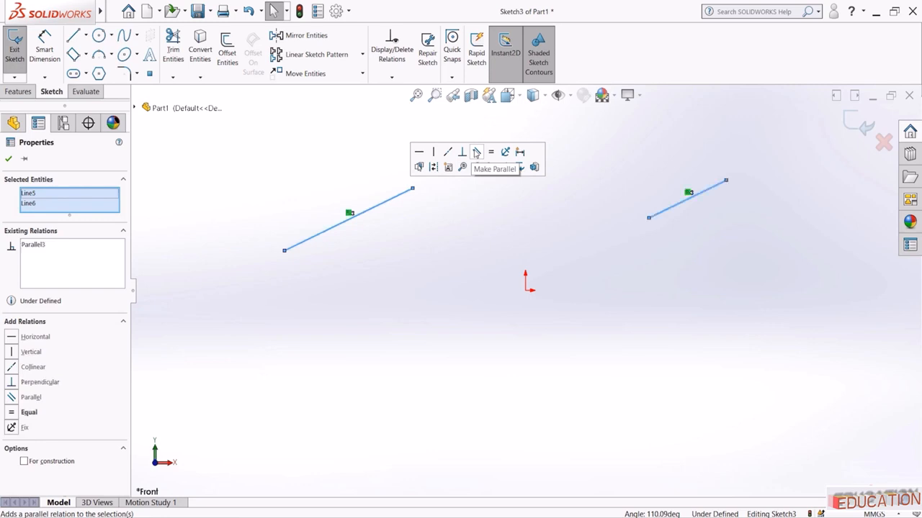
pyautogui.click(496, 238)
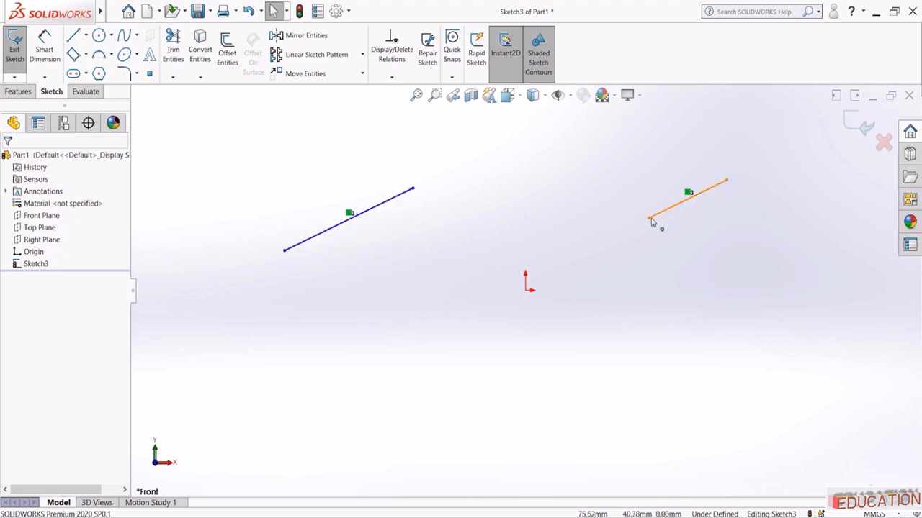
# Stretch the right-hand parallel line's lower endpoint to below the shorter line, and move the shorter line's upper endpoint slightly left
pyautogui.moveTo(649, 217); pyautogui.dragTo(254, 326)
pyautogui.click(678, 94)
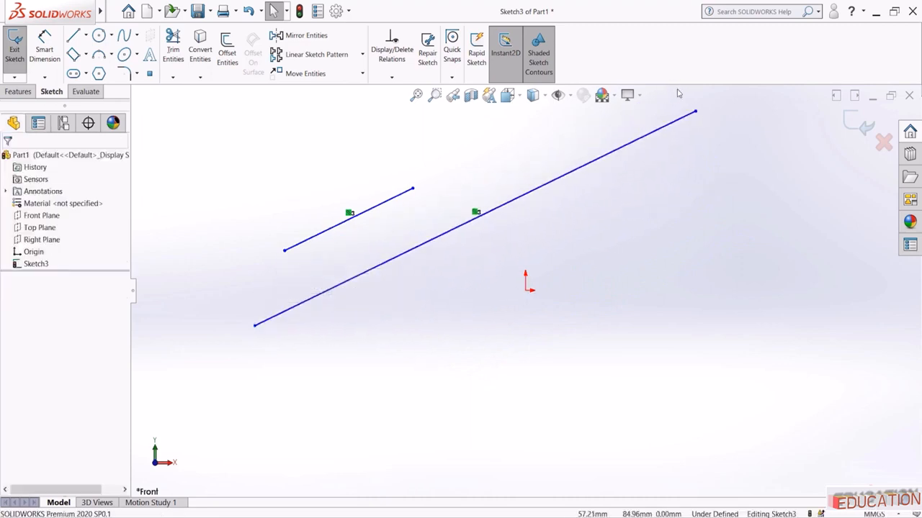
pyautogui.moveTo(413, 189); pyautogui.dragTo(376, 192)
pyautogui.click(397, 304)
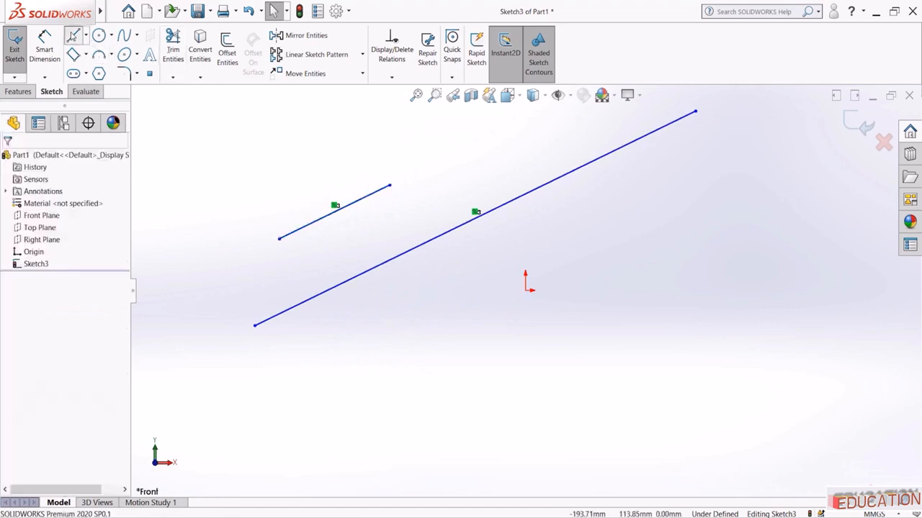
# Sketch two more lines right of the origin: a steep one about 56.4 mm long and a separate one below it sloping down to the left
pyautogui.click(74, 35)
pyautogui.click(720, 216)
pyautogui.click(751, 310)
pyautogui.click(74, 36)
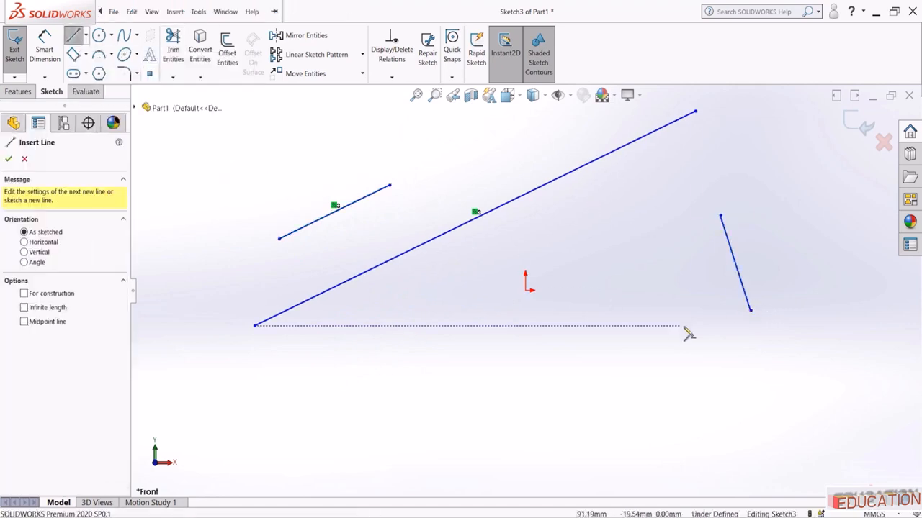
pyautogui.click(705, 343)
pyautogui.click(620, 391)
pyautogui.press('Escape')
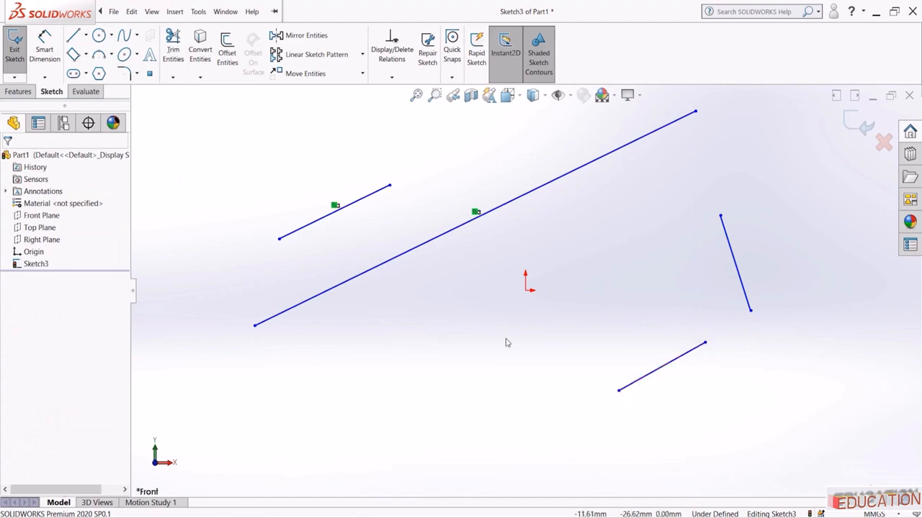
# Make the steep line and the sloping line below it perpendicular, and move an endpoint of each to test the relation
pyautogui.click(732, 257)
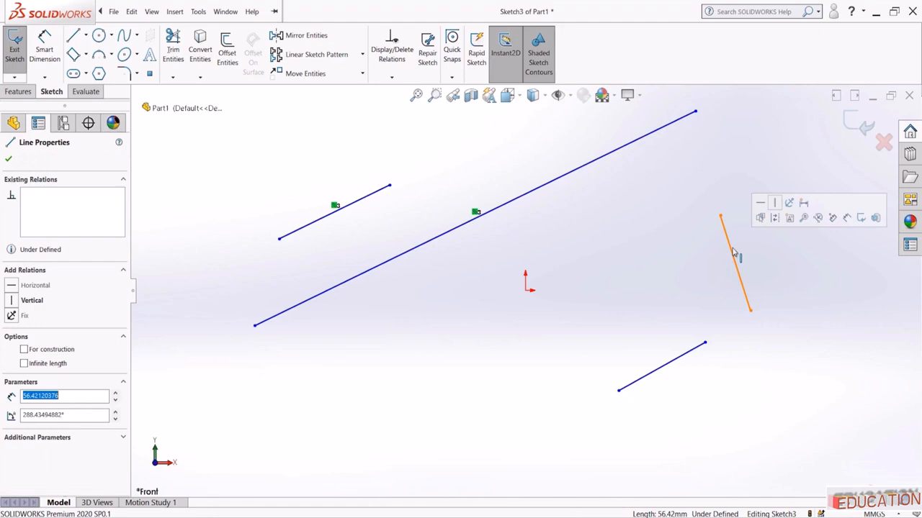
pyautogui.keyDown('ctrl'); pyautogui.click(693, 353); pyautogui.keyUp('ctrl')
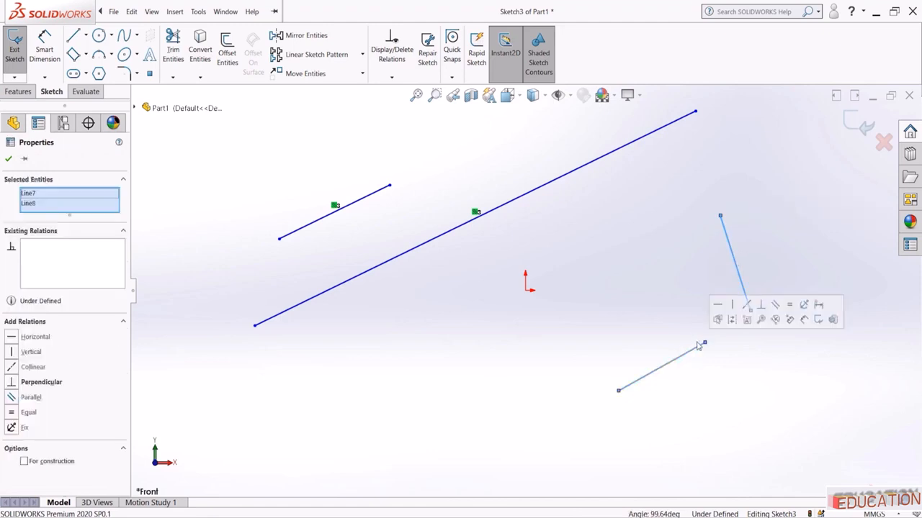
pyautogui.click(761, 305)
pyautogui.click(741, 406)
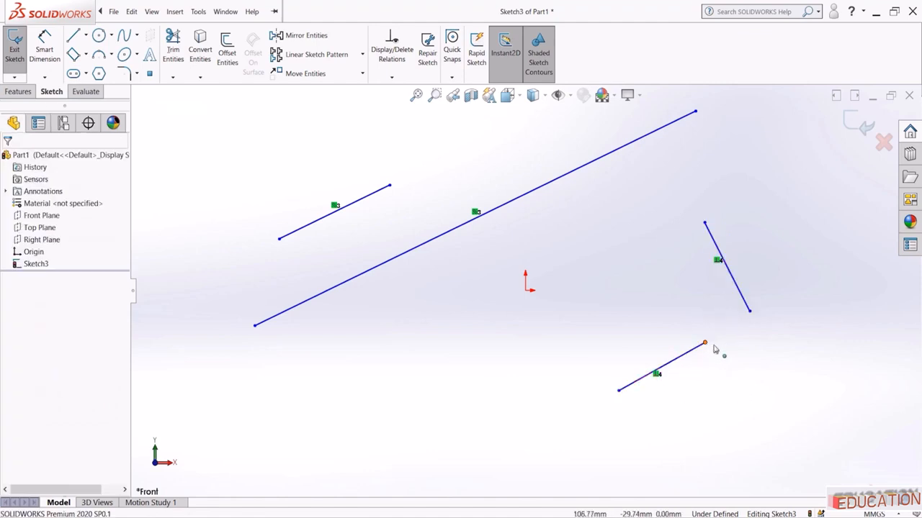
pyautogui.moveTo(713, 348)
pyautogui.mouseDown()
pyautogui.moveTo(799, 284)
pyautogui.moveTo(673, 324)
pyautogui.moveTo(693, 381)
pyautogui.moveTo(706, 195)
pyautogui.moveTo(714, 344)
pyautogui.mouseUp()
pyautogui.moveTo(704, 222); pyautogui.dragTo(686, 246)
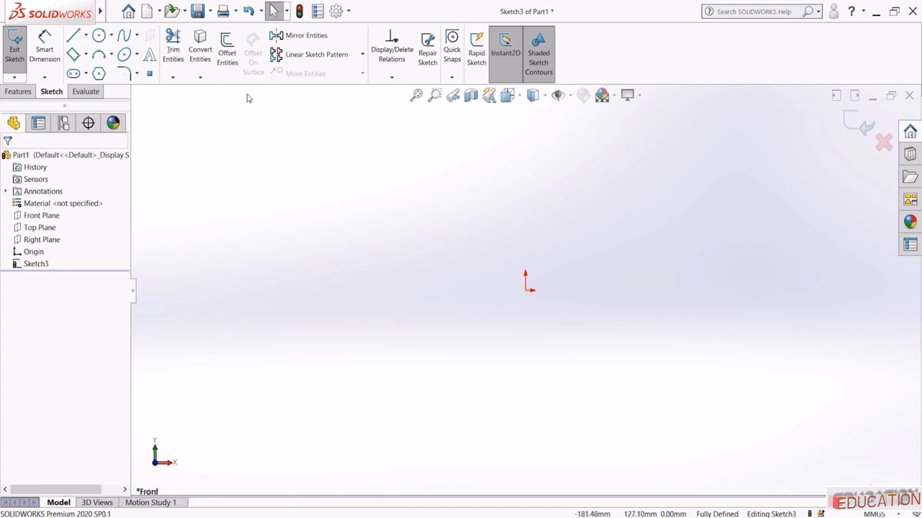
# In the emptied sketch, draw a descending line about 98.2 mm long left of the origin and a separate, slightly rising line above the origin
pyautogui.click(72, 36)
pyautogui.click(274, 191)
pyautogui.click(380, 283)
pyautogui.press('Escape')
pyautogui.press('l')
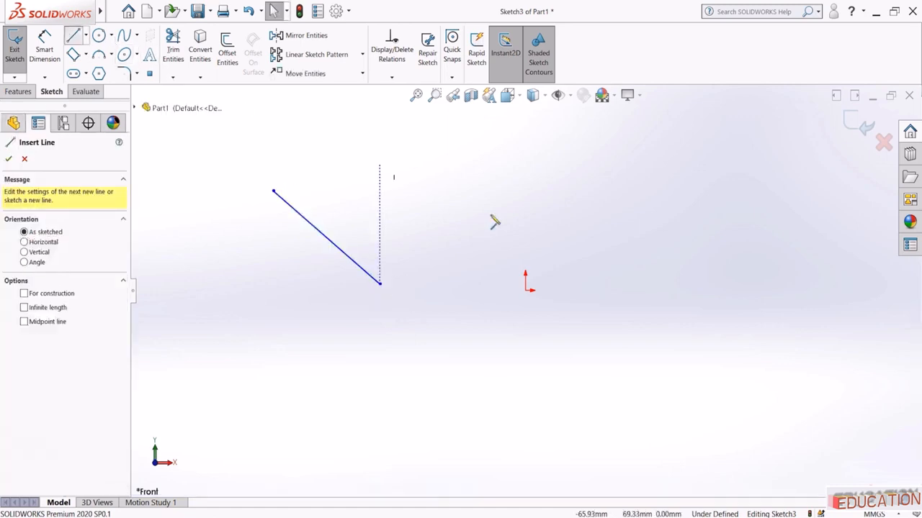
pyautogui.click(478, 230)
pyautogui.click(642, 216)
pyautogui.press('Escape')
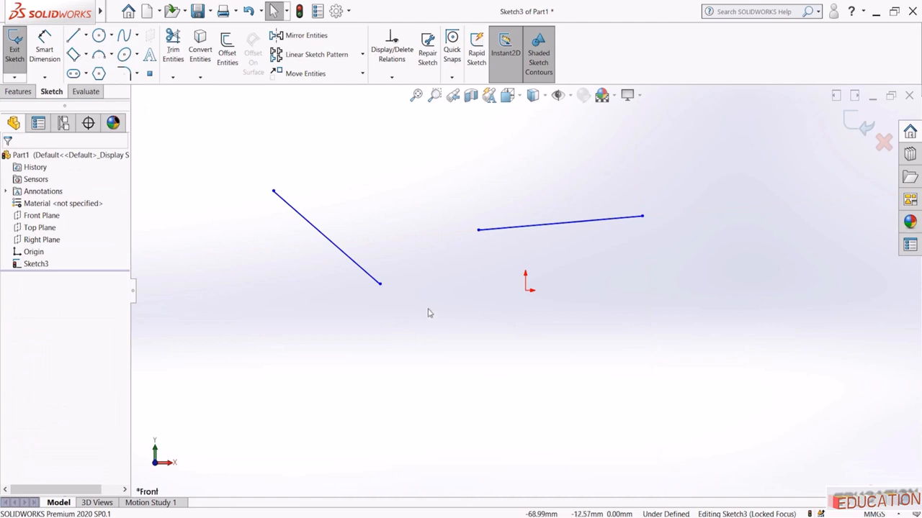
# Make the left endpoint of the slightly rising line coincident with the descending line
pyautogui.click(354, 262)
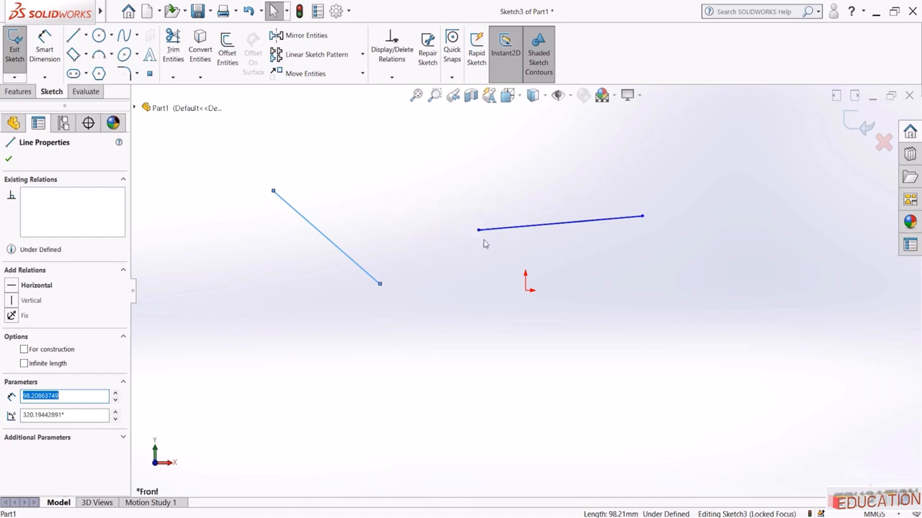
pyautogui.keyDown('ctrl'); pyautogui.click(478, 230); pyautogui.keyUp('ctrl')
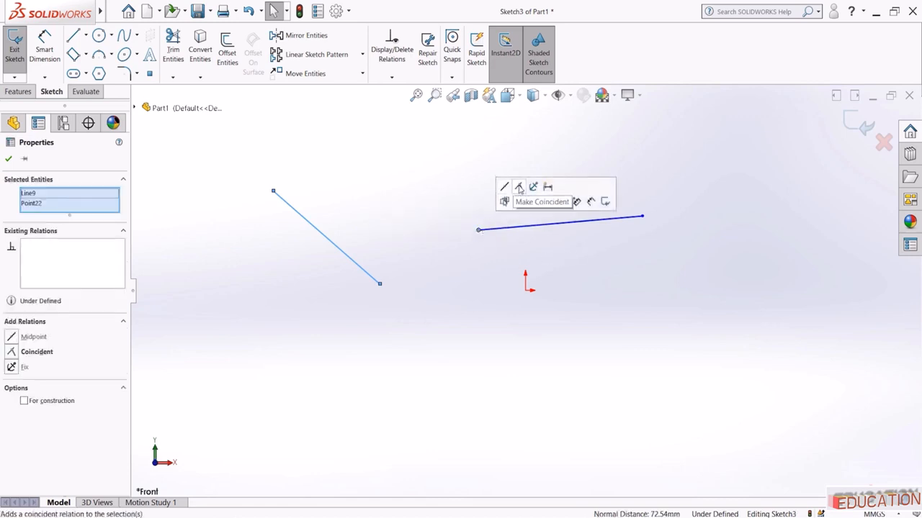
pyautogui.click(519, 188)
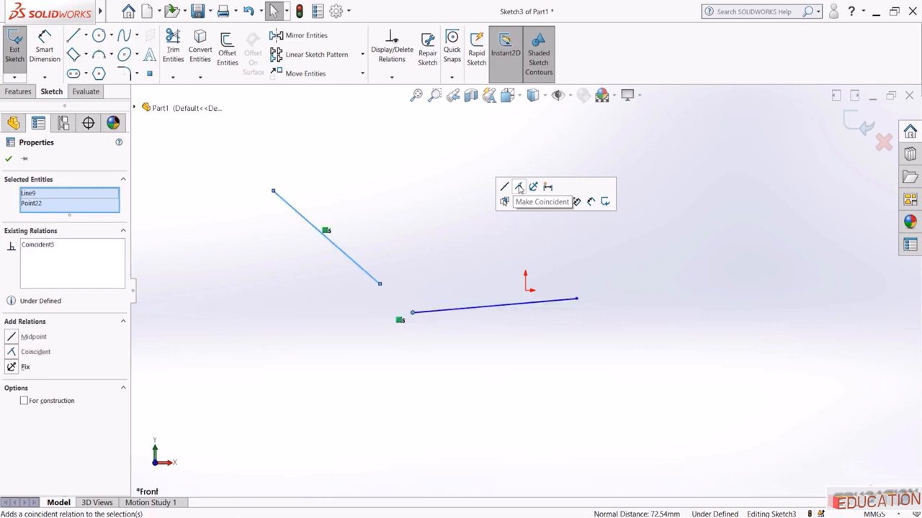
pyautogui.click(427, 200)
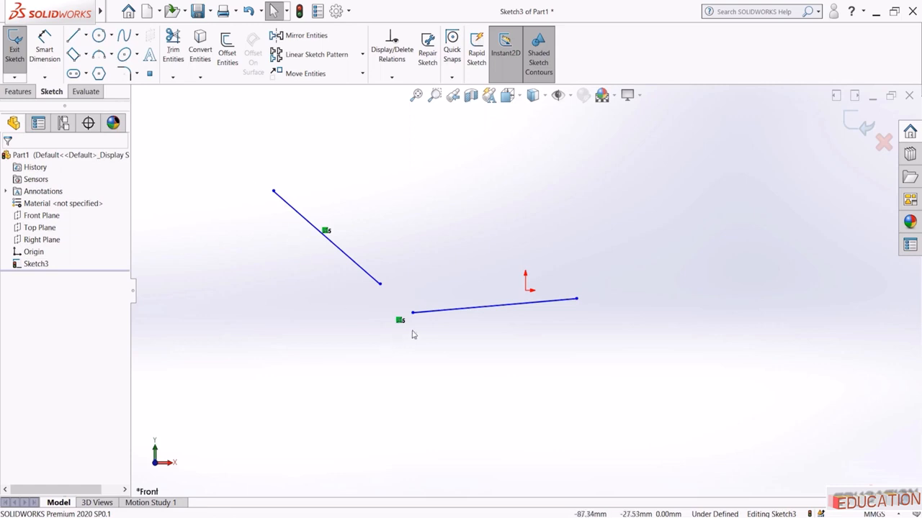
# Move the left endpoint of the slightly rising line down and to the left to test its coincident relation with the descending line
pyautogui.moveTo(416, 319); pyautogui.dragTo(396, 331)
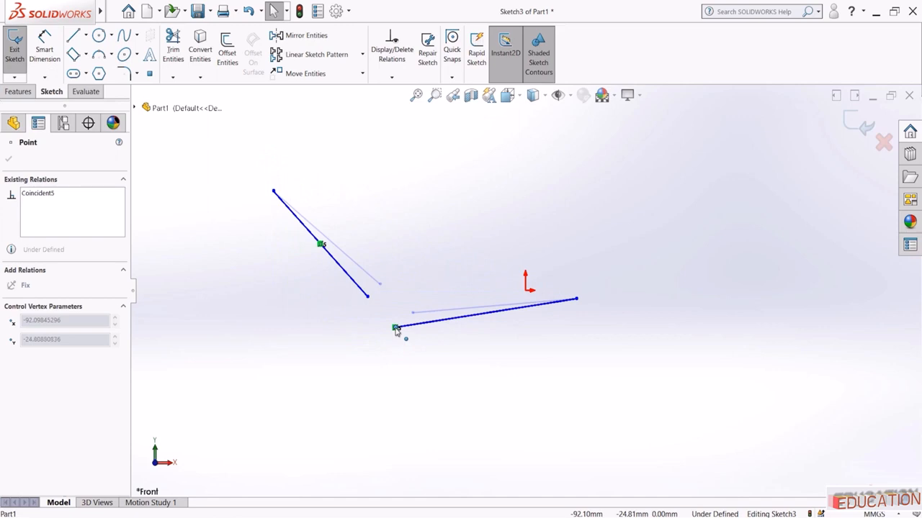
pyautogui.click(359, 359)
pyautogui.scroll(-2, 359, 362)
pyautogui.scroll(3, 359, 362)
pyautogui.scroll(-1, 580, 228)
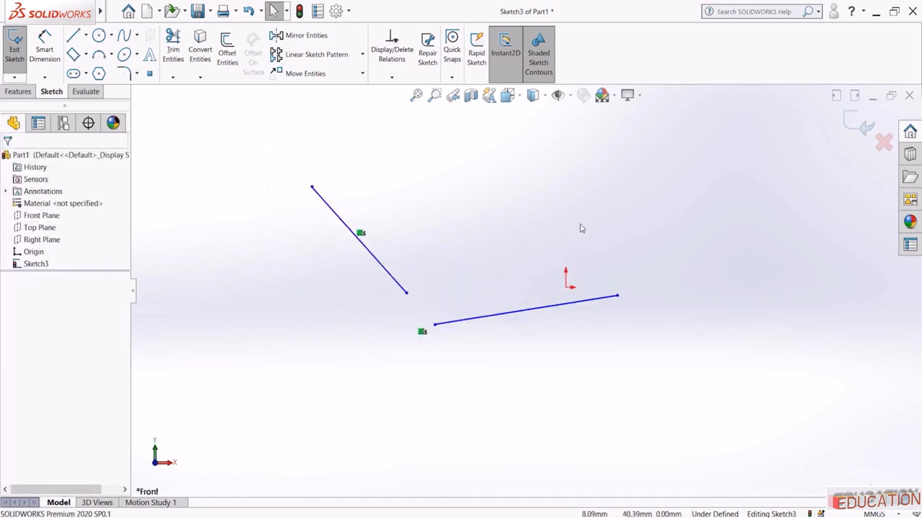
pyautogui.scroll(-1, 581, 228)
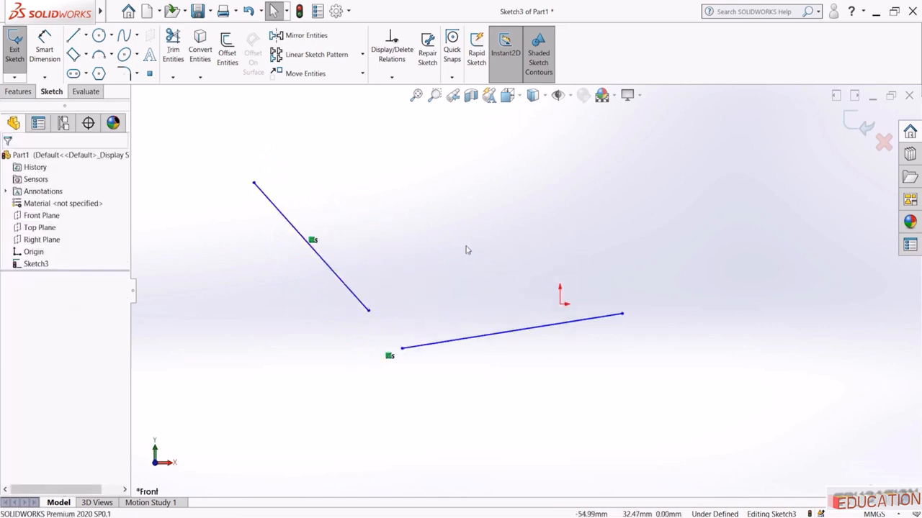
# Draw a circle with a radius of about 33.3 mm above and to the right of the origin
pyautogui.click(98, 35)
pyautogui.click(672, 210)
pyautogui.click(695, 268)
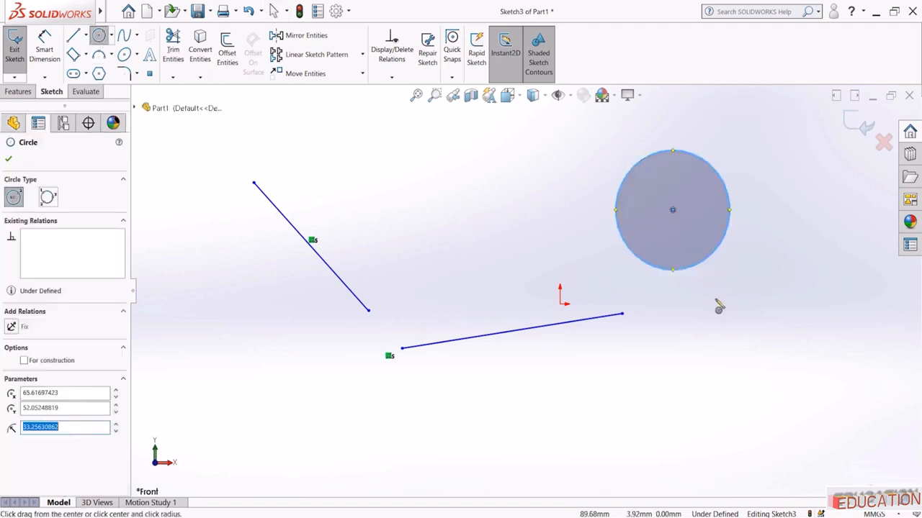
pyautogui.press('Escape')
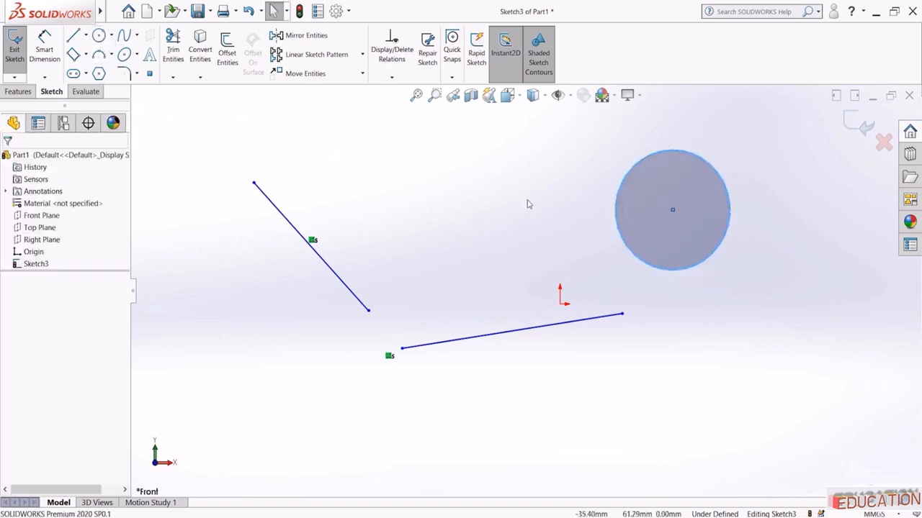
# Make the circle's centre coincident with the rising line, and move the centre to test the relation
pyautogui.click(672, 210)
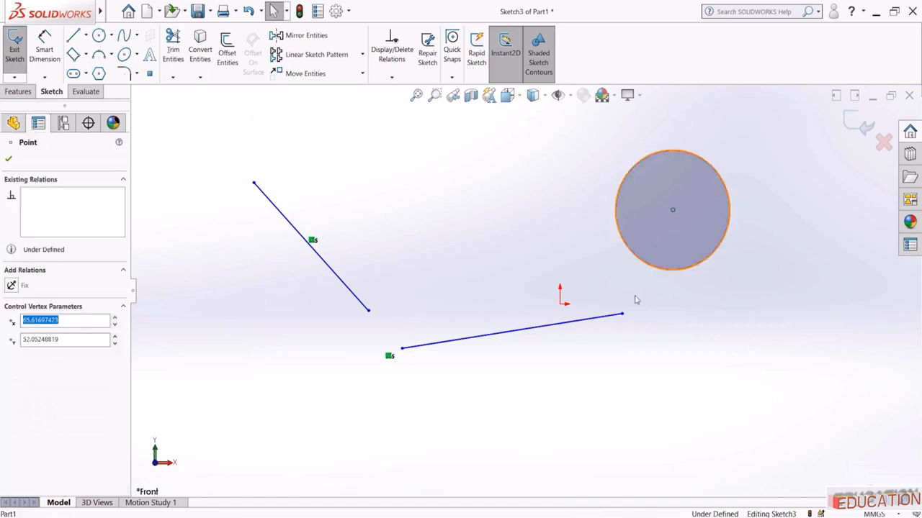
pyautogui.keyDown('ctrl'); pyautogui.click(590, 321); pyautogui.keyUp('ctrl')
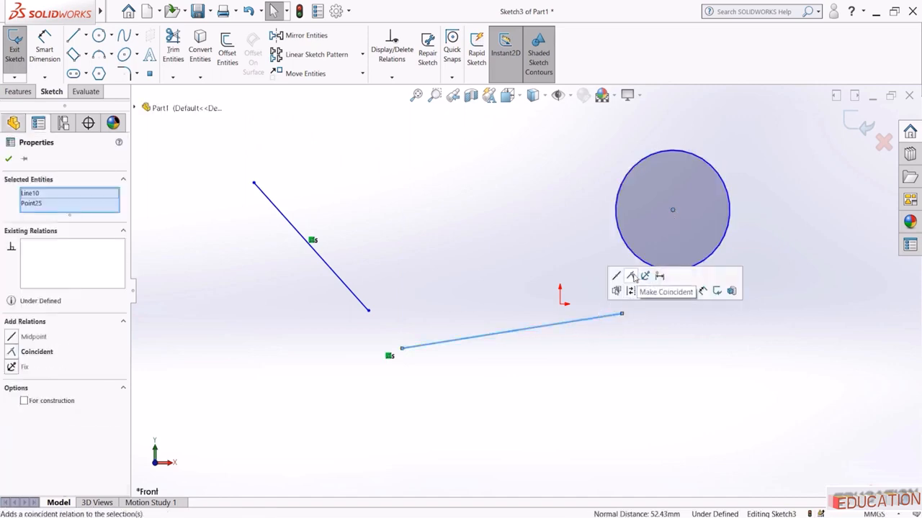
pyautogui.click(631, 276)
pyautogui.press('Escape')
pyautogui.moveTo(685, 303); pyautogui.dragTo(666, 277)
pyautogui.click(436, 216)
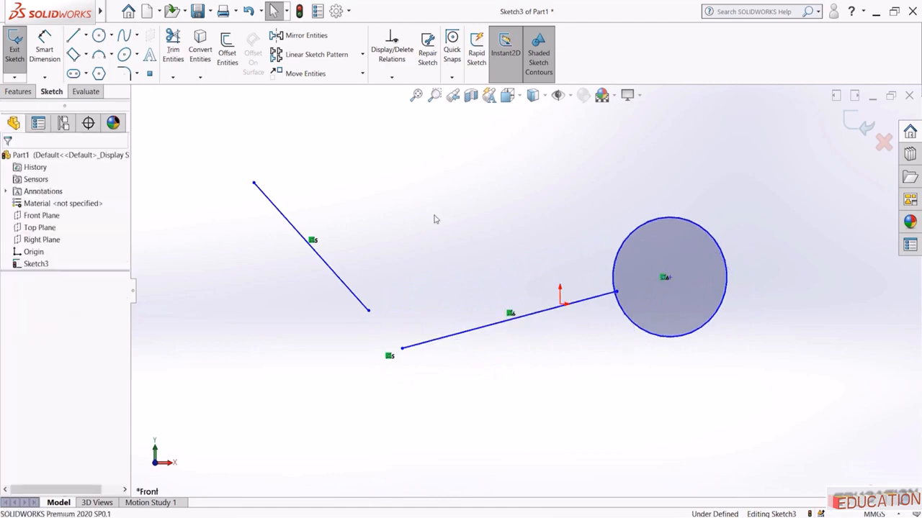
# Draw an upward-bulging three-point arc above the two lines, between the descending line and the circle
pyautogui.click(99, 54)
pyautogui.click(368, 163)
pyautogui.click(598, 182)
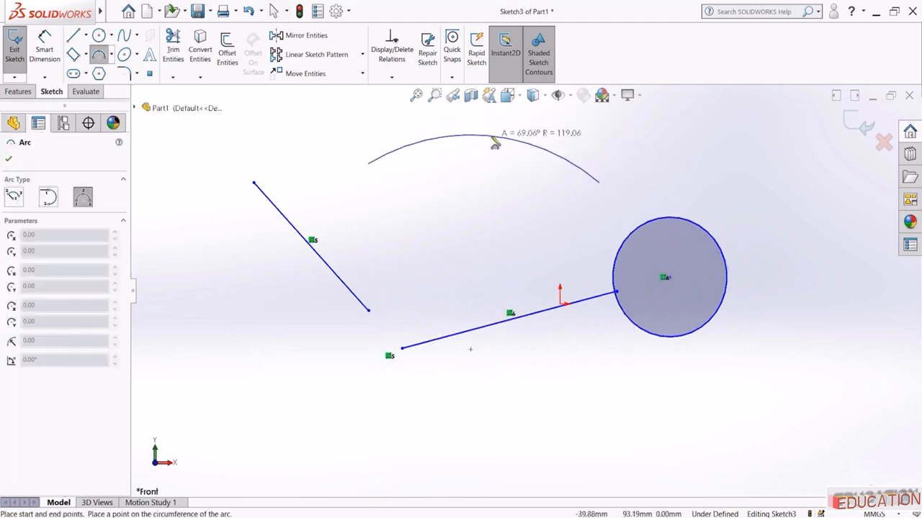
pyautogui.click(495, 141)
pyautogui.press('Escape')
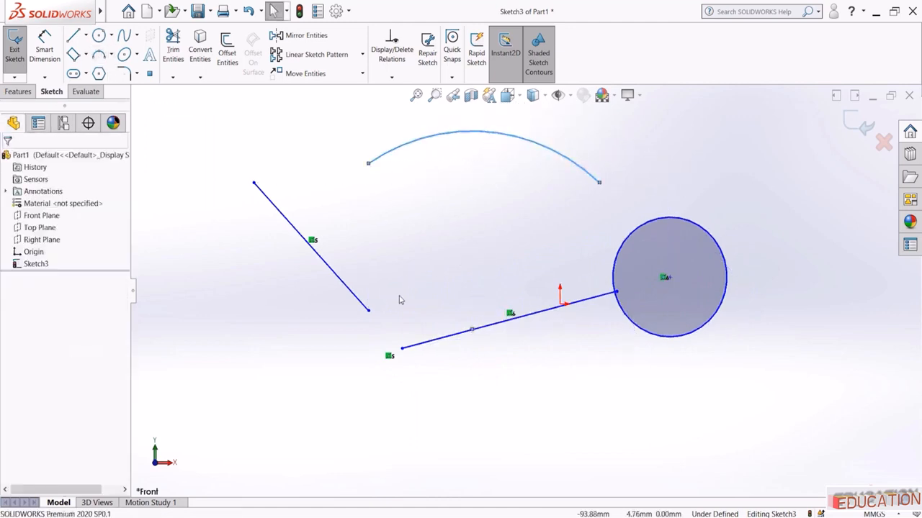
pyautogui.click(434, 228)
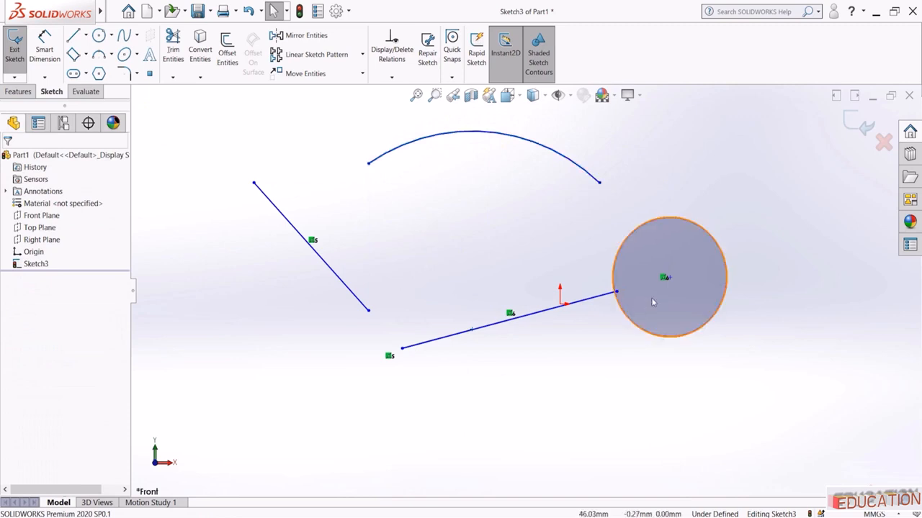
# Make the descending line's upper endpoint coincident with the arc, and move that endpoint up to test the relation
pyautogui.click(253, 186)
pyautogui.keyDown('ctrl'); pyautogui.click(430, 136); pyautogui.keyUp('ctrl')
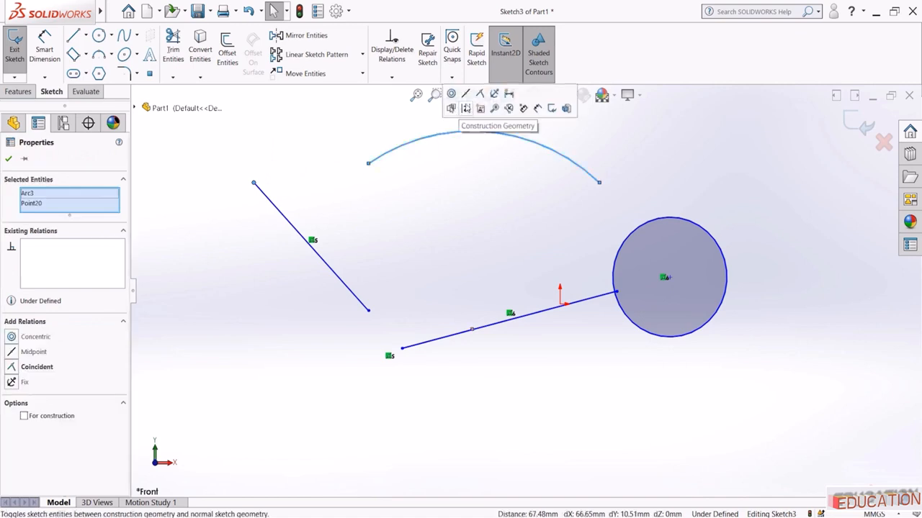
pyautogui.click(480, 95)
pyautogui.click(278, 192)
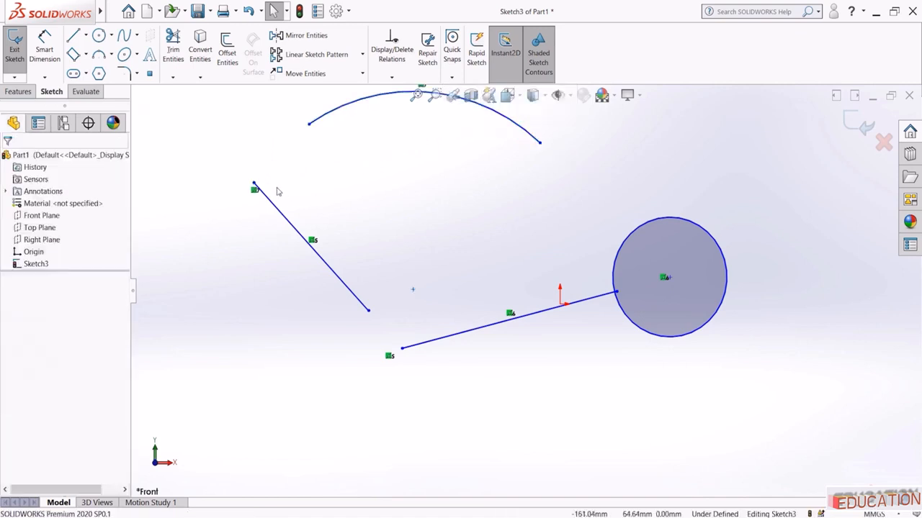
pyautogui.moveTo(254, 185); pyautogui.dragTo(263, 151)
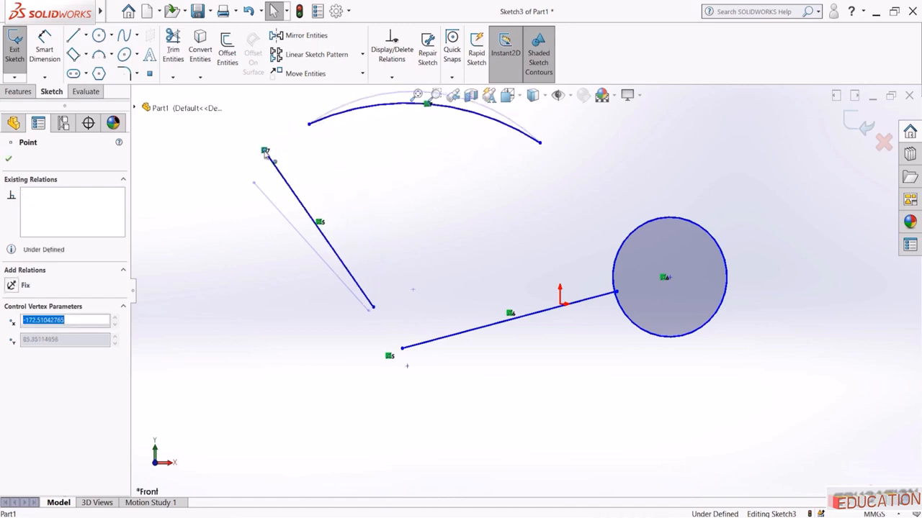
pyautogui.click(264, 245)
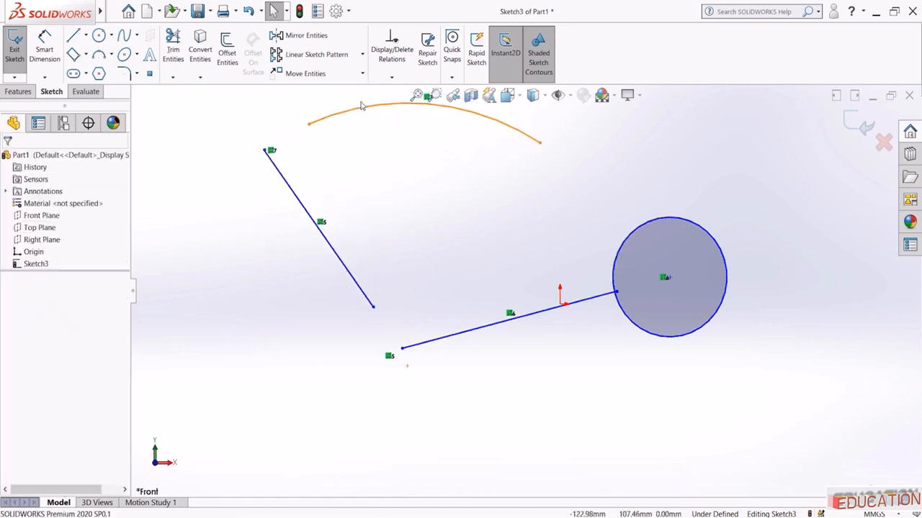
pyautogui.click(416, 96)
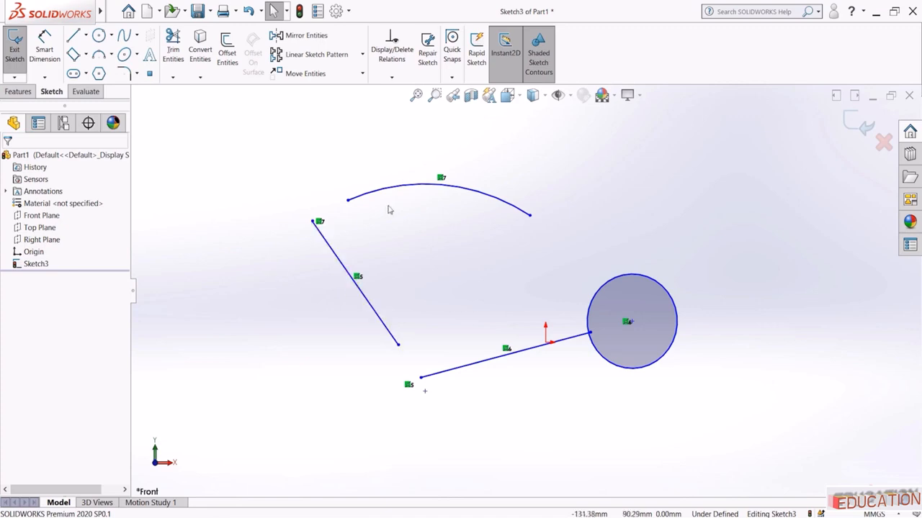
# Draw a short line above the arc, rising to the right
pyautogui.click(73, 35)
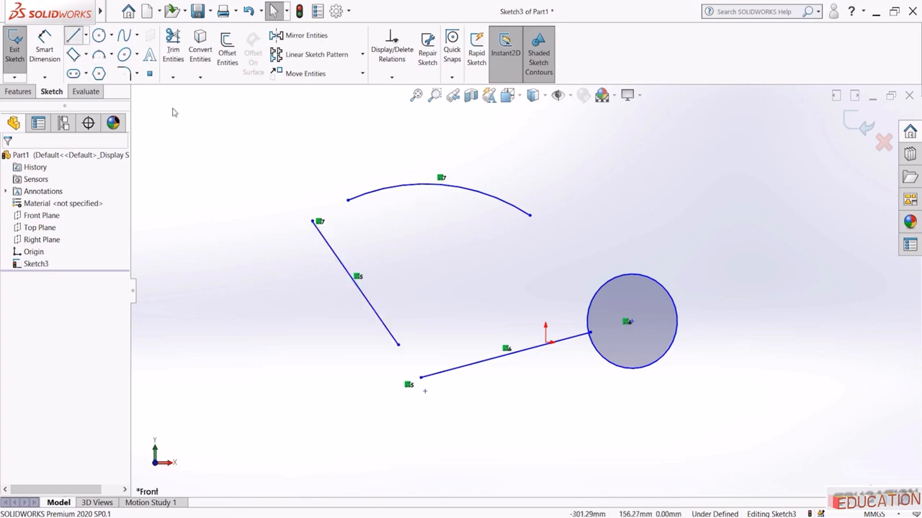
pyautogui.scroll(2, 527, 290)
pyautogui.click(484, 190)
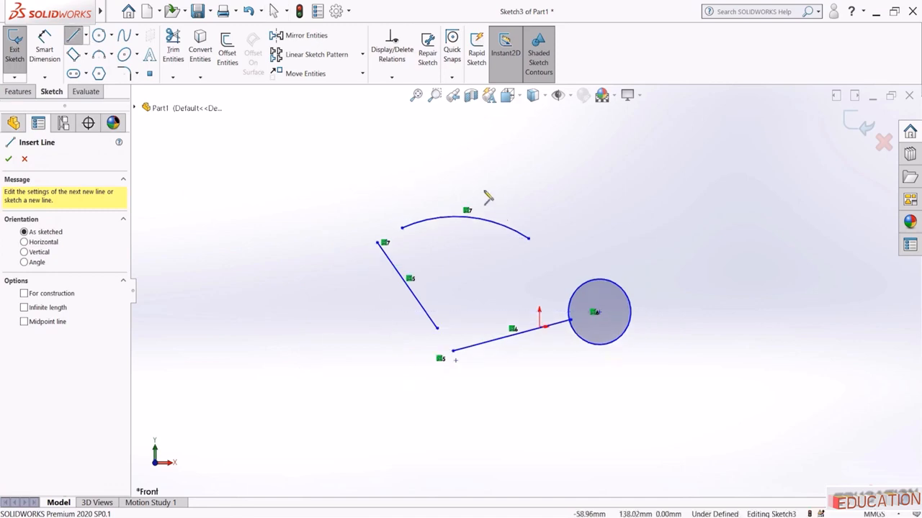
pyautogui.click(535, 136)
pyautogui.press('Escape')
pyautogui.press('Escape')
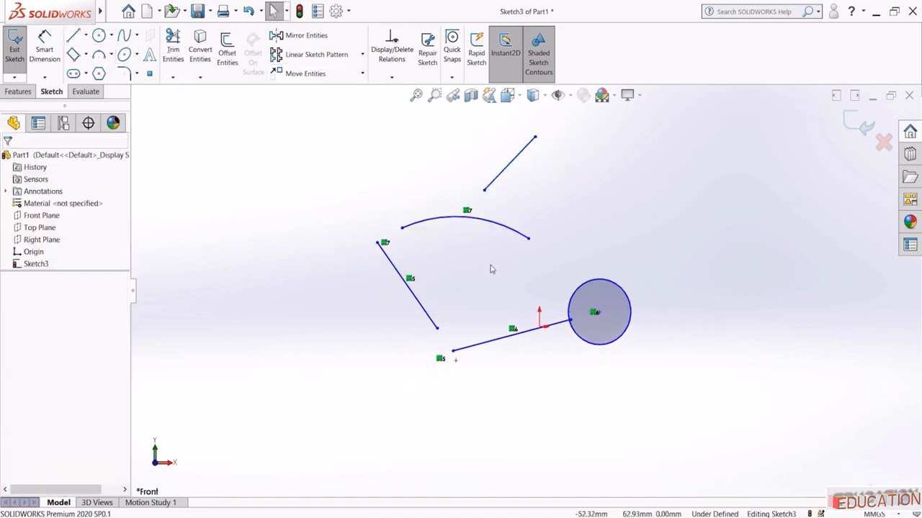
# Constrain the lower endpoint of the line above the arc to the arc's midpoint, and move both line endpoints to test the relation
pyautogui.click(484, 190)
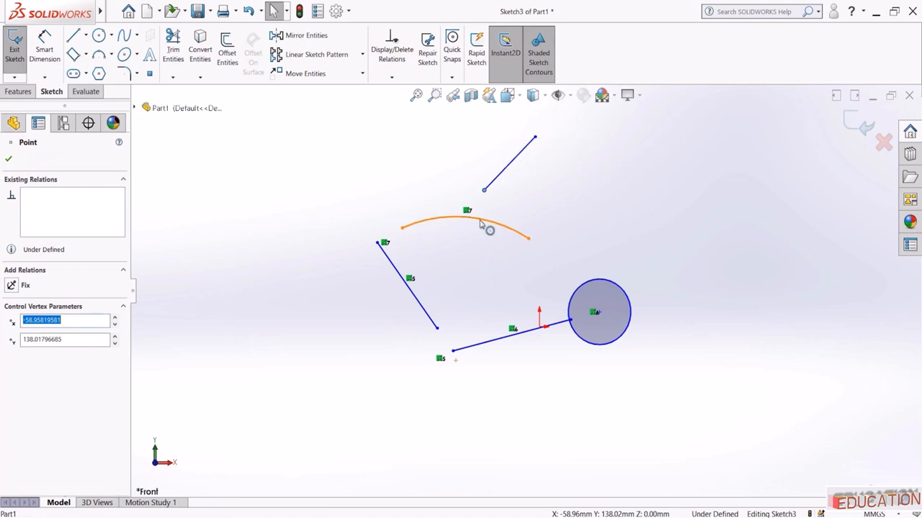
pyautogui.keyDown('ctrl'); pyautogui.click(487, 222); pyautogui.keyUp('ctrl')
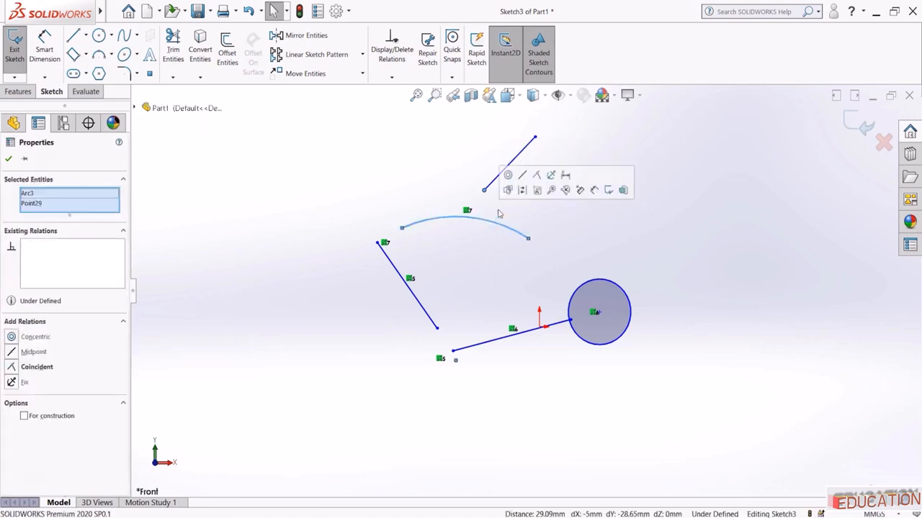
pyautogui.click(522, 178)
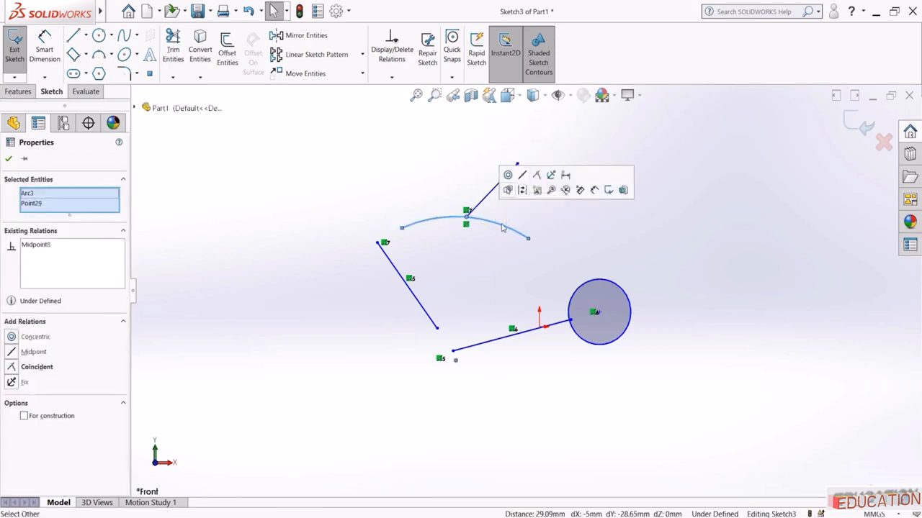
pyautogui.click(491, 258)
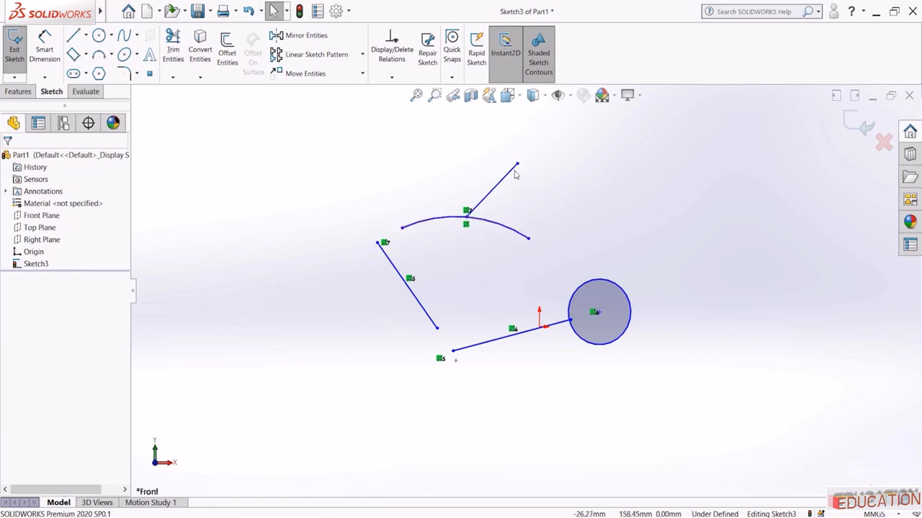
pyautogui.moveTo(519, 167)
pyautogui.mouseDown()
pyautogui.moveTo(494, 146)
pyautogui.moveTo(531, 173)
pyautogui.moveTo(476, 154)
pyautogui.moveTo(504, 158)
pyautogui.mouseUp()
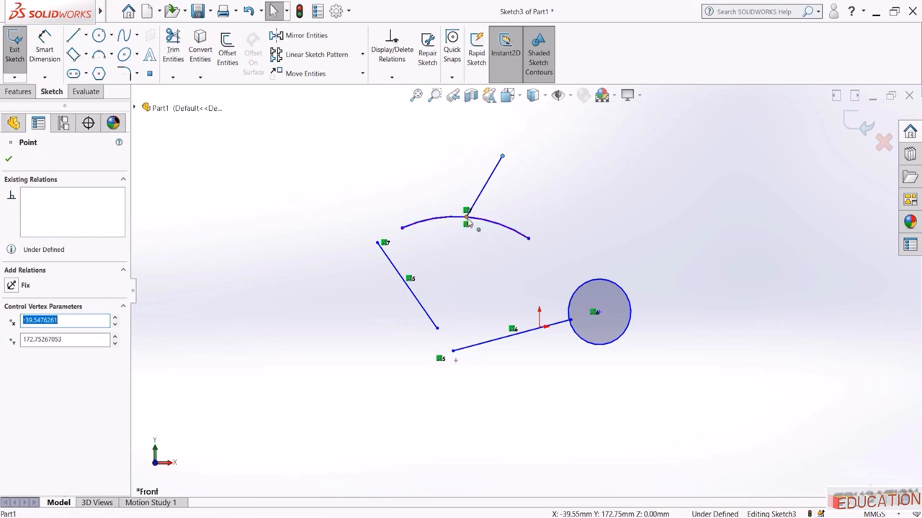
pyautogui.moveTo(468, 224); pyautogui.dragTo(514, 201)
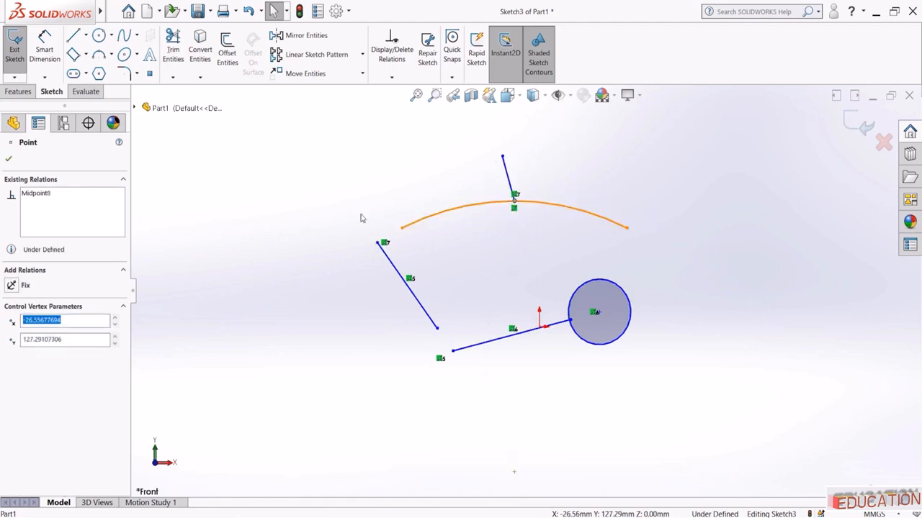
# Draw a separate sloping line about 124.4 mm long to the left of the steep descending line
pyautogui.click(72, 35)
pyautogui.click(332, 296)
pyautogui.click(225, 251)
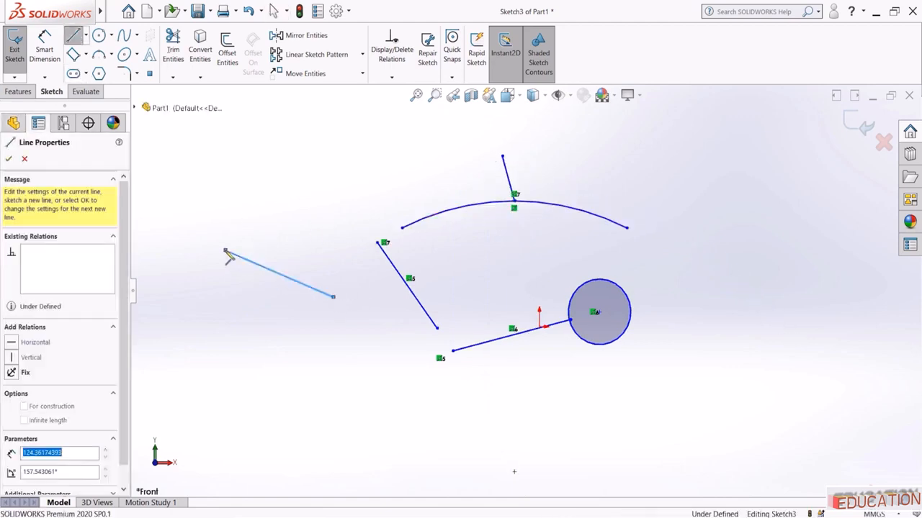
pyautogui.press('Escape')
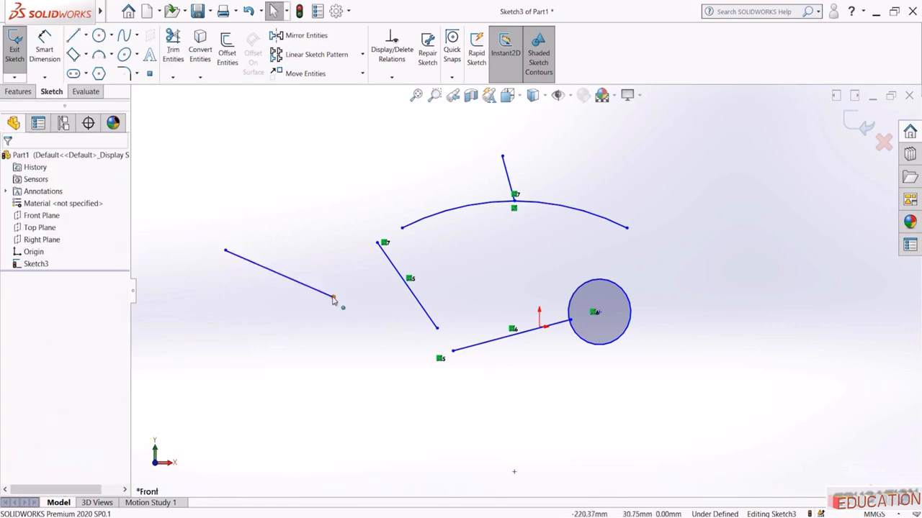
# Constrain the right endpoint of the new sloping line to the midpoint of the steep descending line
pyautogui.click(403, 280)
pyautogui.keyDown('ctrl'); pyautogui.click(402, 227); pyautogui.keyUp('ctrl')
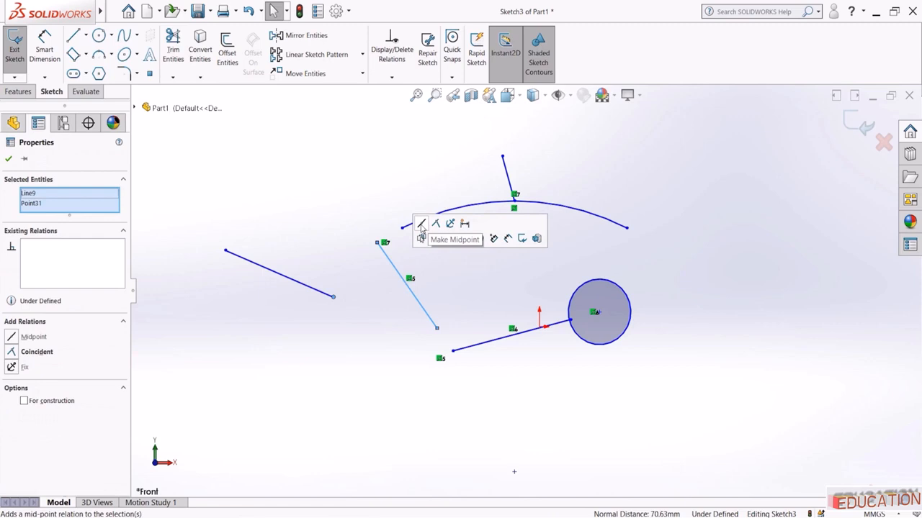
pyautogui.click(421, 229)
pyautogui.click(329, 214)
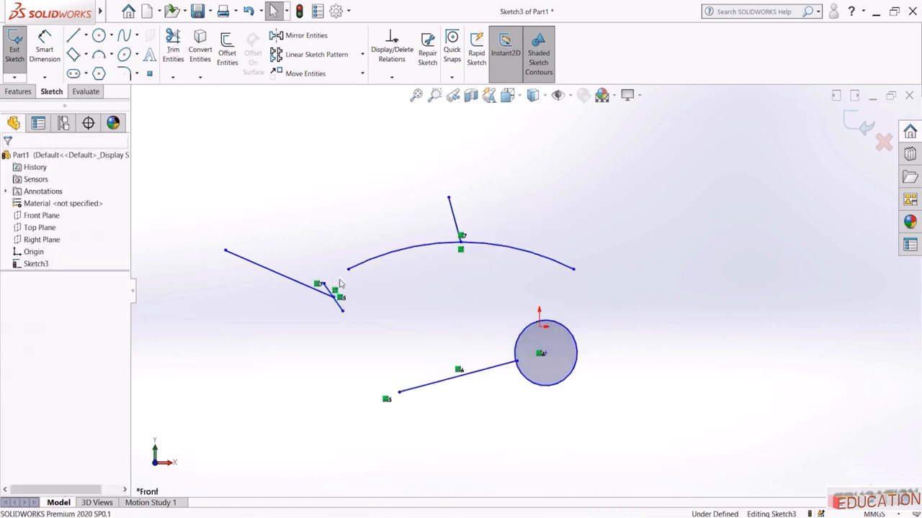
pyautogui.scroll(-3, 338, 291)
pyautogui.scroll(2, 414, 315)
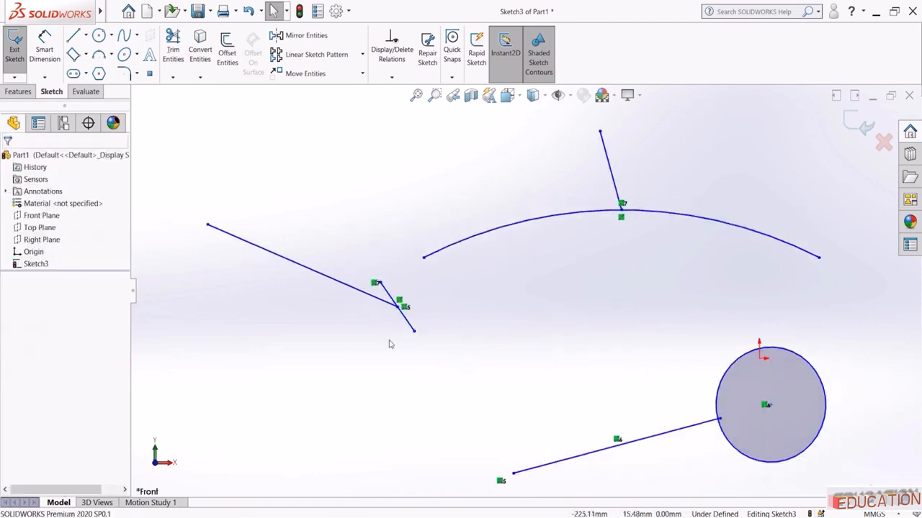
# Make the short steep line that carries the sloping line's endpoint at its midpoint vertical
pyautogui.click(408, 322)
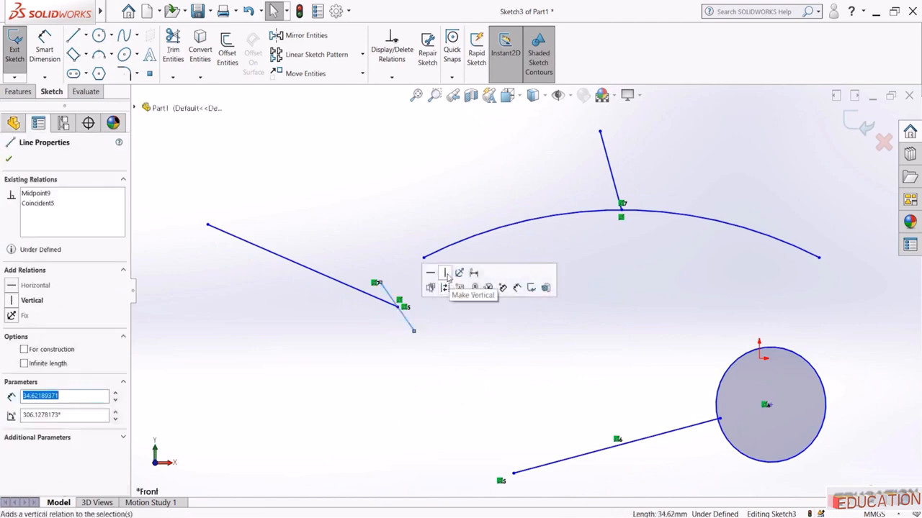
pyautogui.click(445, 273)
pyautogui.scroll(-3, 391, 230)
pyautogui.press('Escape')
pyautogui.scroll(2, 451, 263)
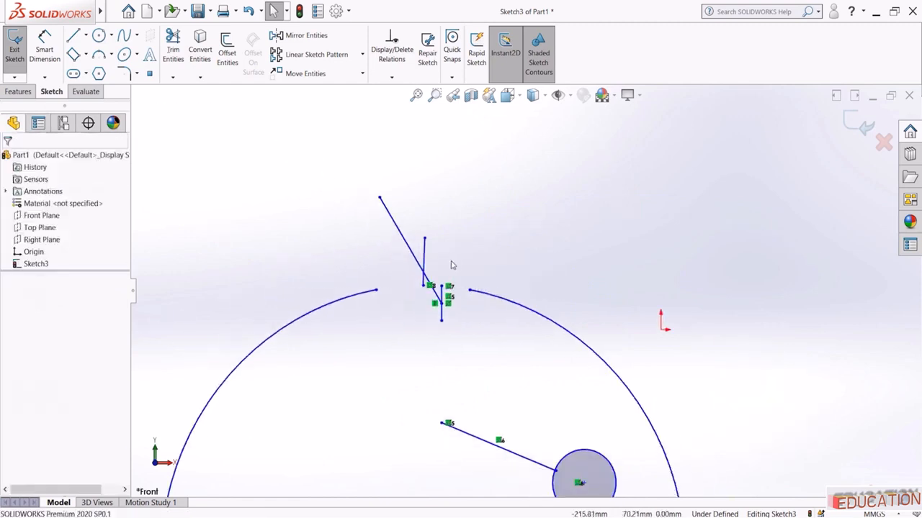
# Make the long line attached to the short vertical line horizontal, and move the arc's left endpoint up and to the right
pyautogui.click(402, 236)
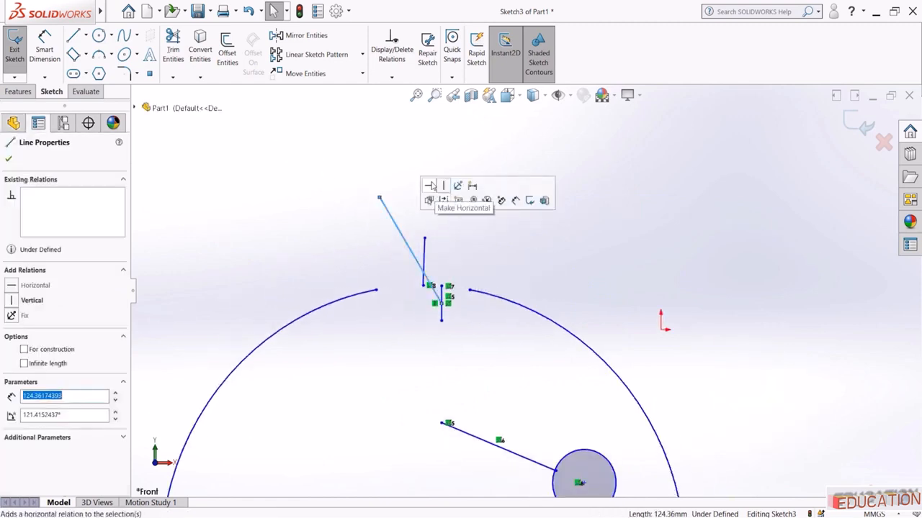
pyautogui.click(430, 186)
pyautogui.press('Escape')
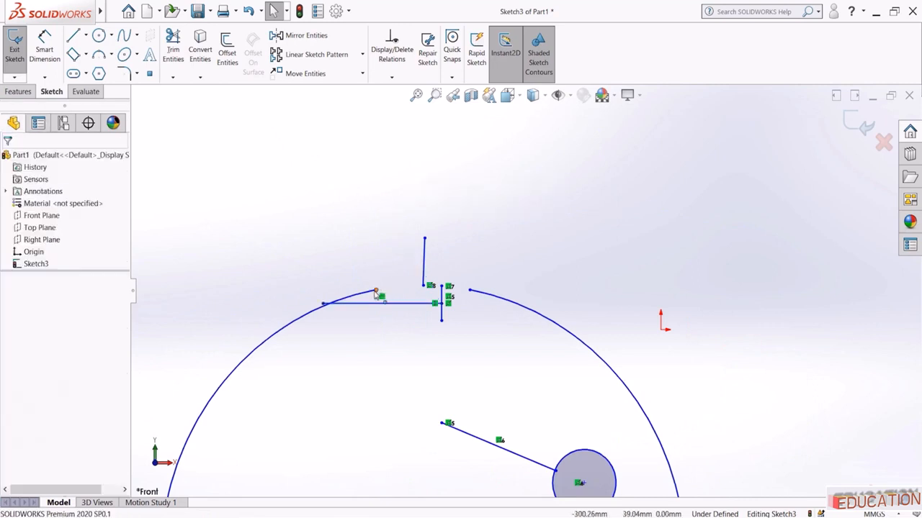
pyautogui.moveTo(375, 293); pyautogui.dragTo(470, 247)
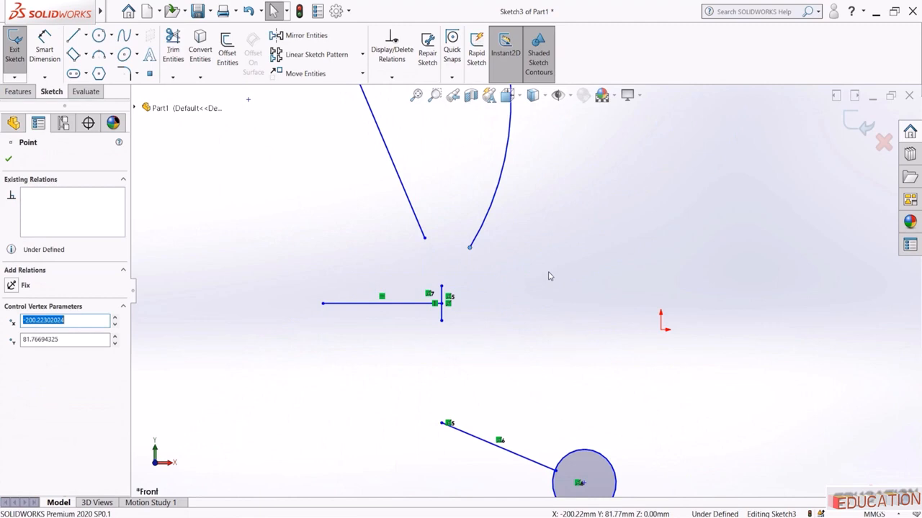
# Move the short vertical line's upper endpoint up and to the right to test its midpoint relation
pyautogui.scroll(3, 576, 346)
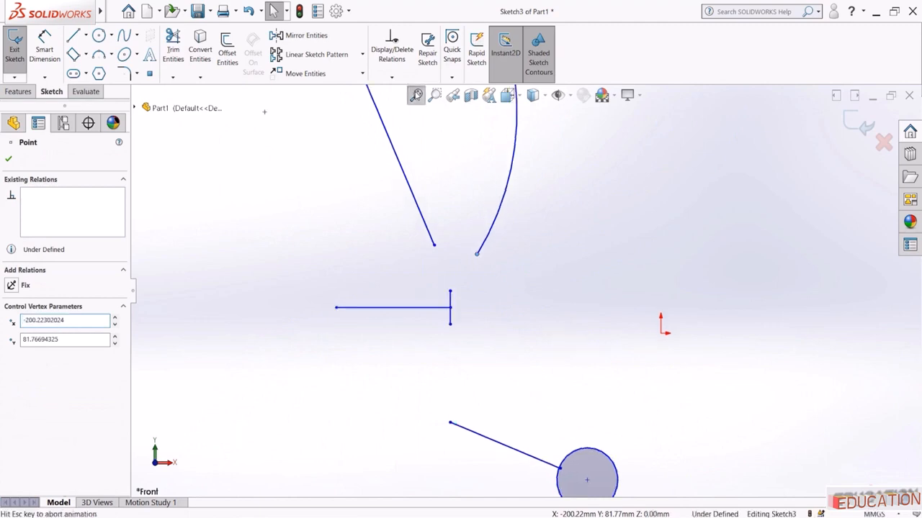
pyautogui.scroll(-2, 560, 368)
pyautogui.scroll(-4, 545, 356)
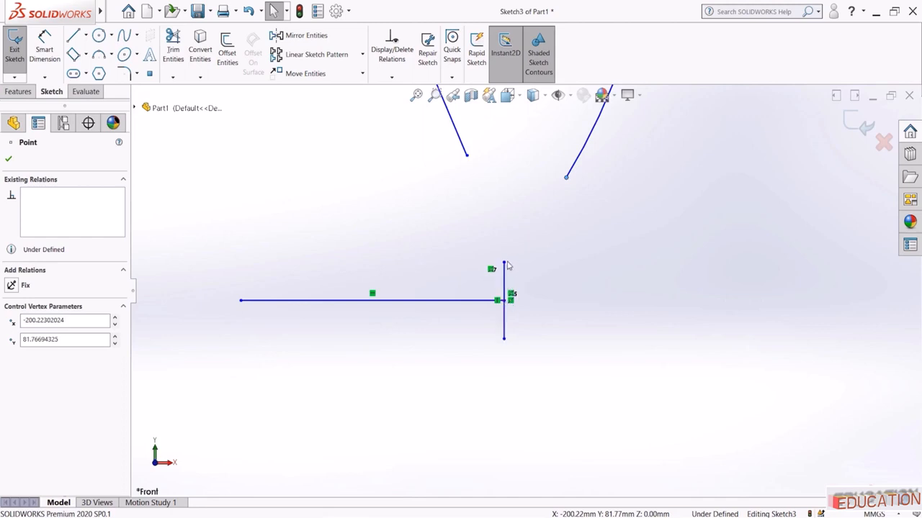
pyautogui.moveTo(504, 262); pyautogui.dragTo(555, 243)
pyautogui.click(446, 242)
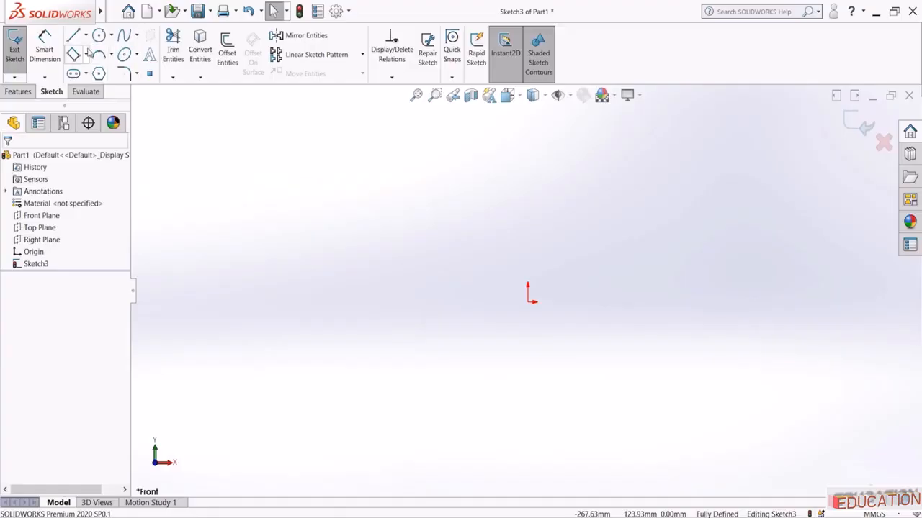
# Draw a circle of about 34.2 mm radius centred on the origin and a sloping line about 70.2 mm long to its upper right
pyautogui.click(99, 36)
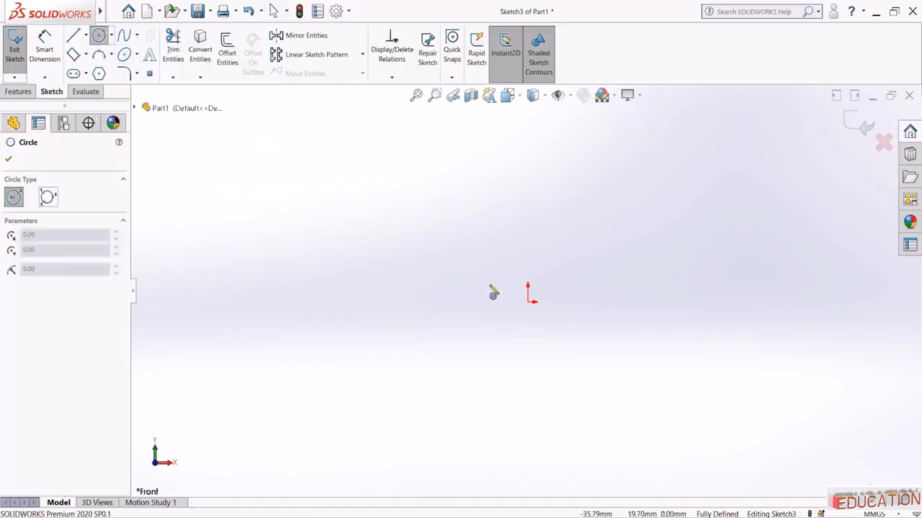
pyautogui.moveTo(529, 309); pyautogui.dragTo(529, 353)
pyautogui.click(73, 36)
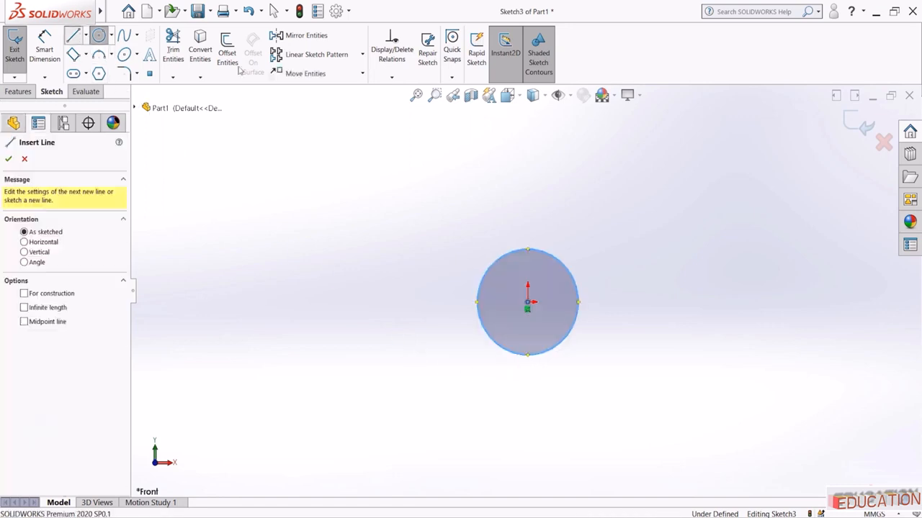
pyautogui.click(677, 193)
pyautogui.click(756, 268)
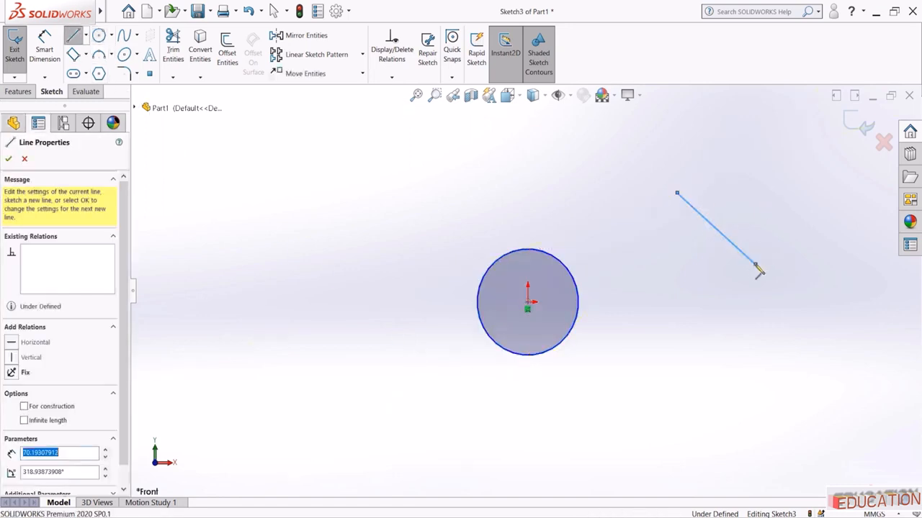
pyautogui.press('Escape')
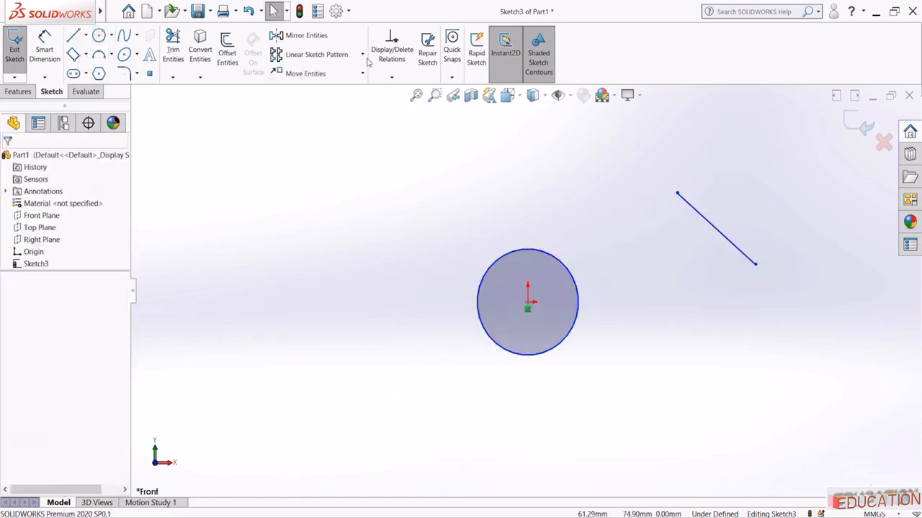
# Draw a three-point arc of about 42.7 mm radius to the upper left of the circle
pyautogui.click(98, 54)
pyautogui.click(444, 203)
pyautogui.click(346, 250)
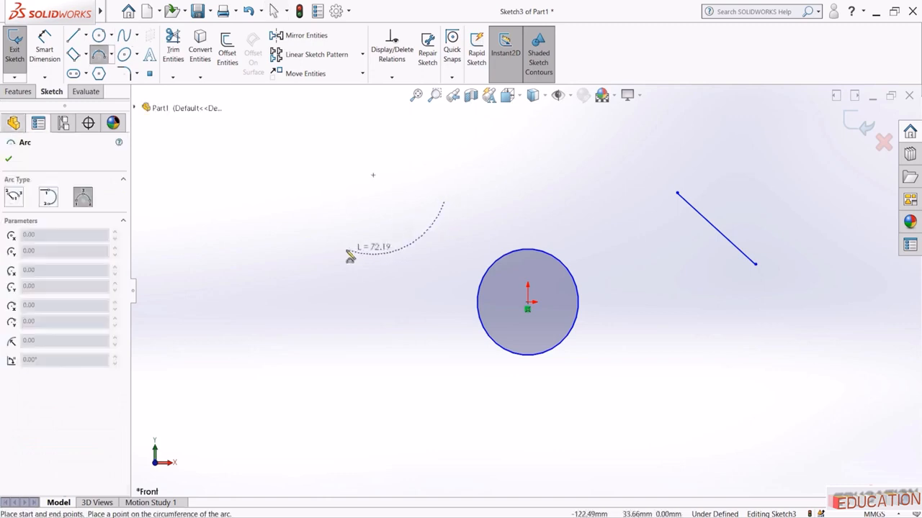
pyautogui.click(415, 252)
pyautogui.press('Escape')
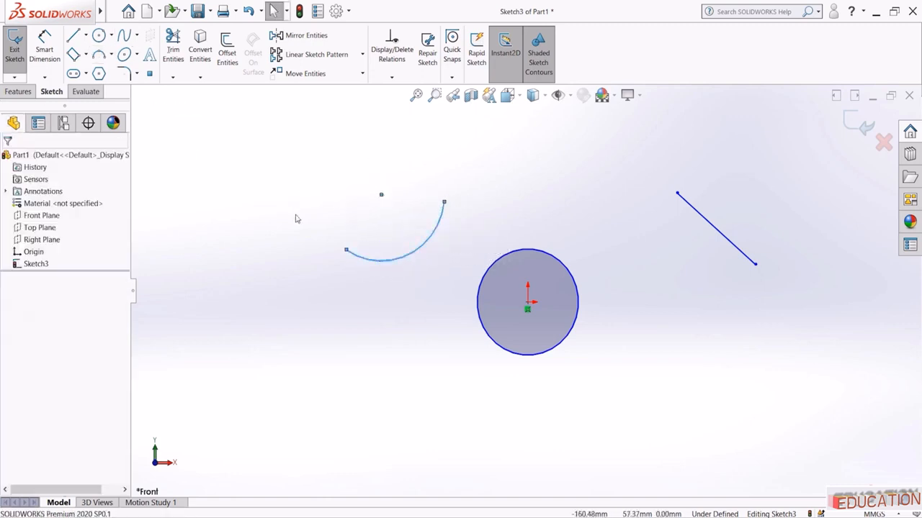
pyautogui.click(548, 253)
pyautogui.press('Escape')
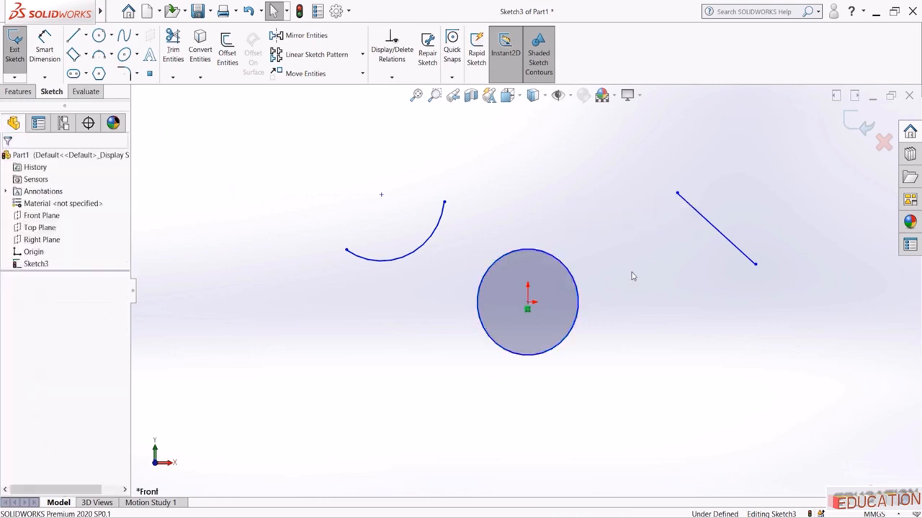
# Apply a Fix relation to the circle centred on the origin
pyautogui.click(563, 269)
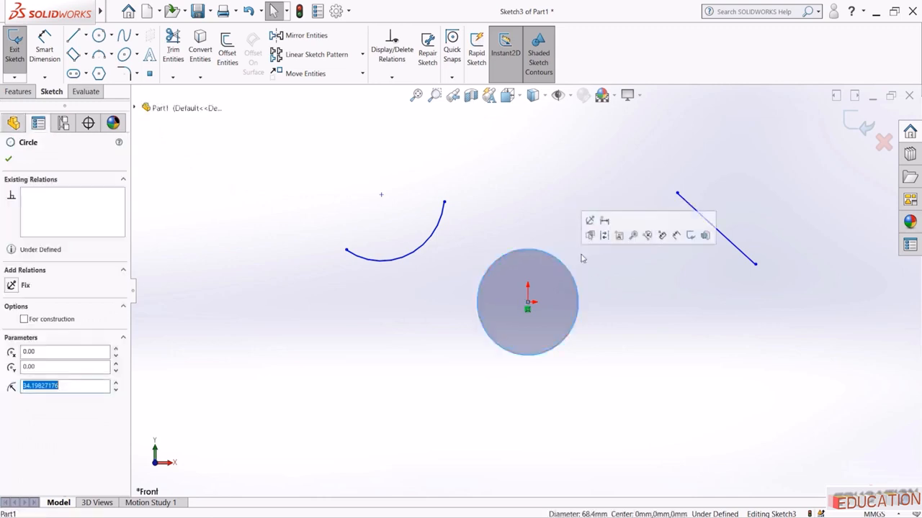
pyautogui.click(590, 221)
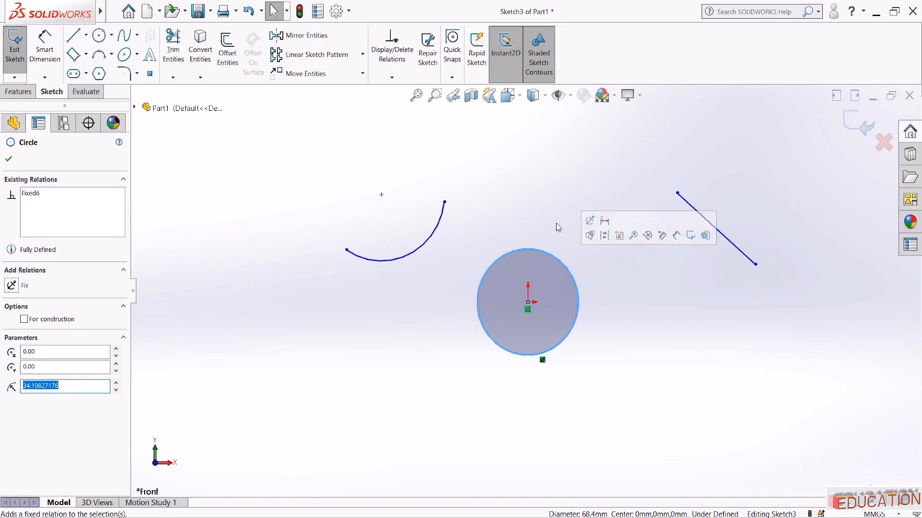
pyautogui.press('Escape')
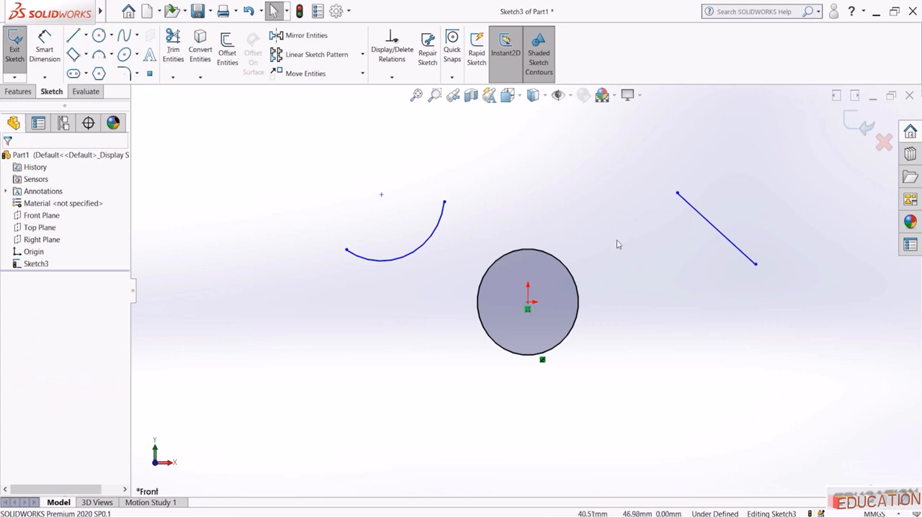
# Make the sloping line tangent to the fixed circle
pyautogui.click(690, 208)
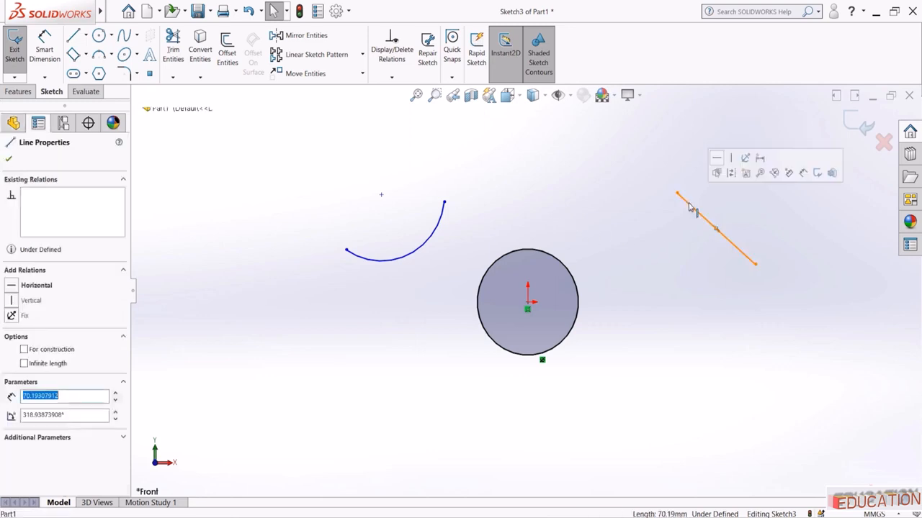
pyautogui.keyDown('ctrl'); pyautogui.click(566, 270); pyautogui.keyUp('ctrl')
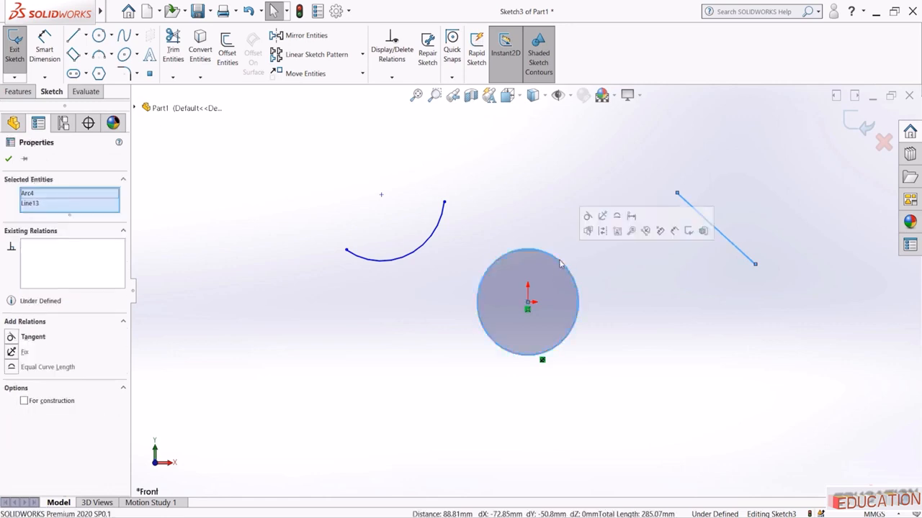
pyautogui.click(587, 217)
pyautogui.click(560, 192)
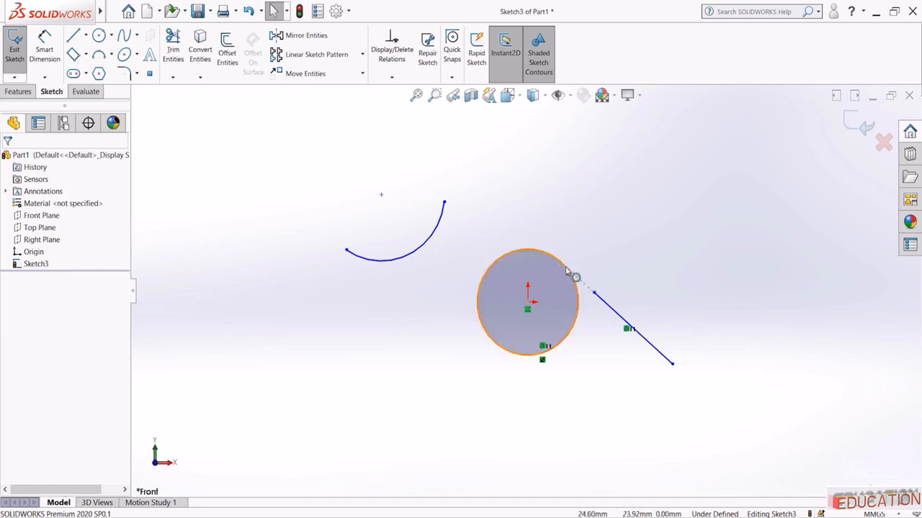
# Move the tangent line's upper endpoint up and slightly right, giving the line a shallower slope
pyautogui.scroll(5, 594, 296)
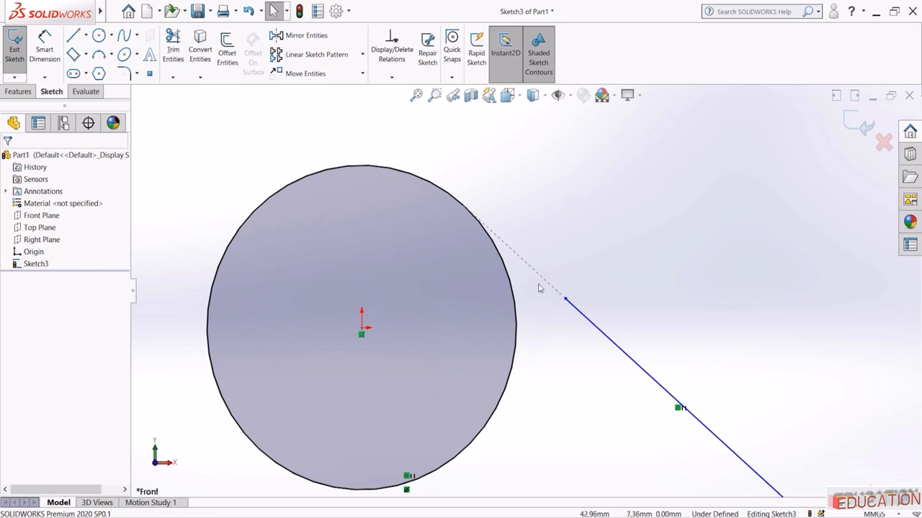
pyautogui.scroll(-5, 658, 242)
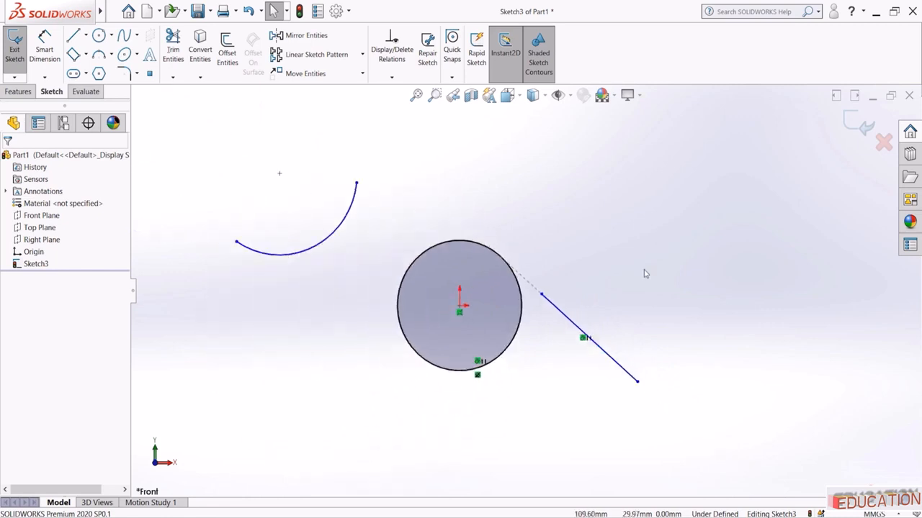
pyautogui.moveTo(542, 297)
pyautogui.mouseDown()
pyautogui.moveTo(512, 268)
pyautogui.moveTo(436, 231)
pyautogui.moveTo(504, 237)
pyautogui.moveTo(538, 267)
pyautogui.moveTo(536, 302)
pyautogui.moveTo(544, 224)
pyautogui.moveTo(514, 255)
pyautogui.moveTo(550, 290)
pyautogui.moveTo(553, 282)
pyautogui.mouseUp()
pyautogui.click(563, 350)
# Make the tangent line horizontal and move its left endpoint slightly farther from the circle
pyautogui.click(626, 321)
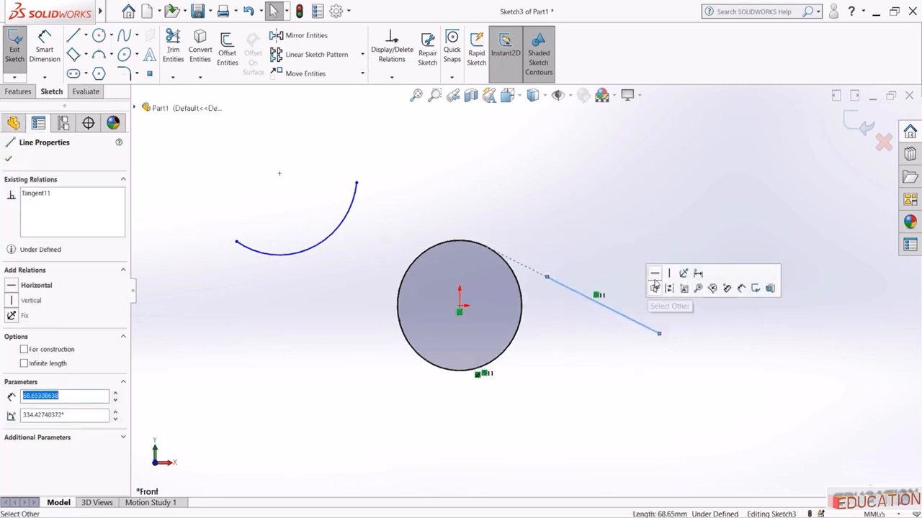
pyautogui.click(655, 275)
pyautogui.click(557, 200)
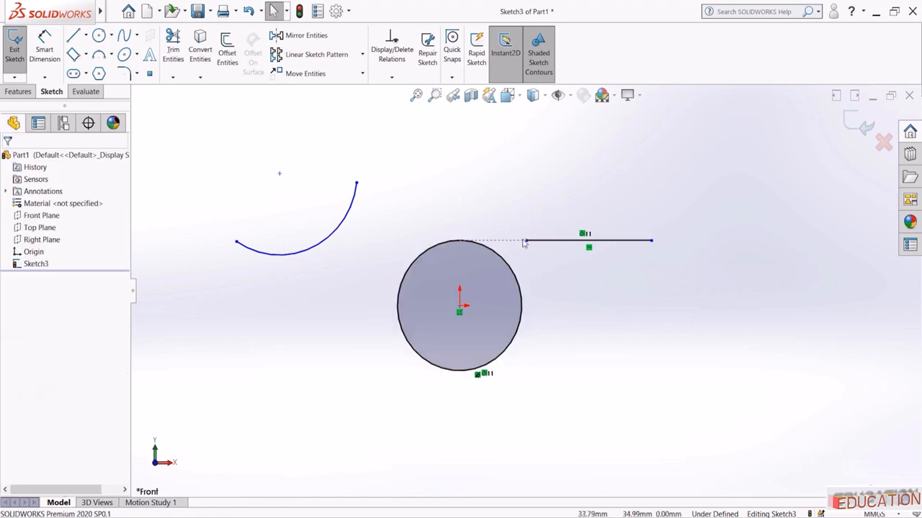
pyautogui.moveTo(508, 247); pyautogui.dragTo(534, 241)
pyautogui.click(569, 302)
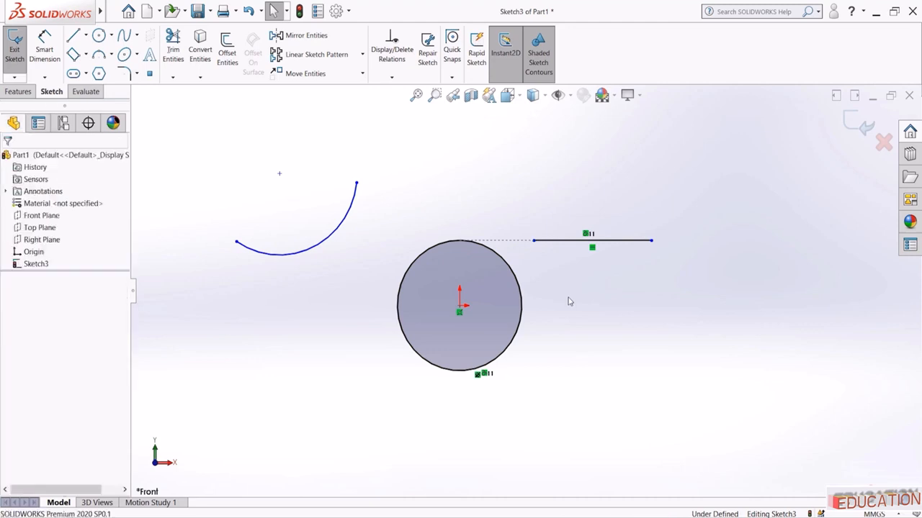
# Make the arc tangent to the fixed circle
pyautogui.click(337, 230)
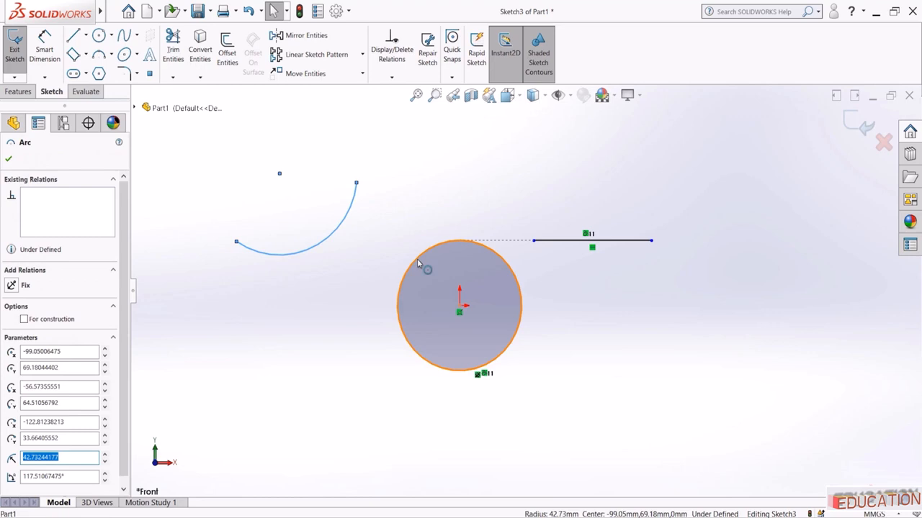
pyautogui.keyDown('ctrl'); pyautogui.click(418, 260); pyautogui.keyUp('ctrl')
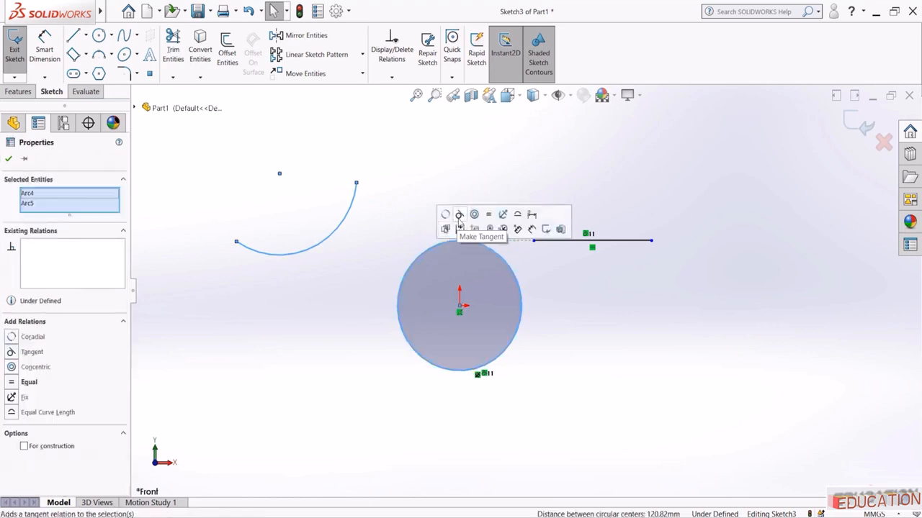
pyautogui.click(460, 216)
pyautogui.click(308, 242)
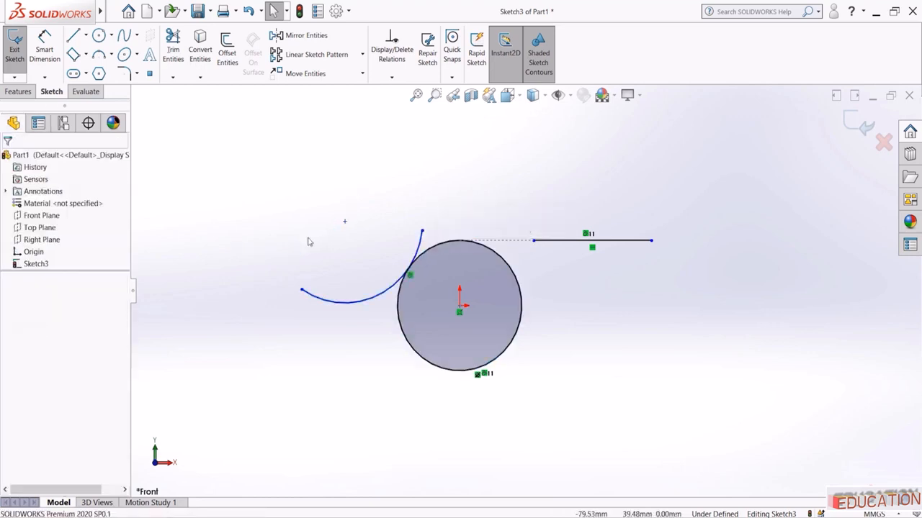
# Move the arc's right endpoint down and away from the circle, and bring it back to the circle's left edge
pyautogui.moveTo(423, 234); pyautogui.dragTo(375, 302)
pyautogui.click(375, 326)
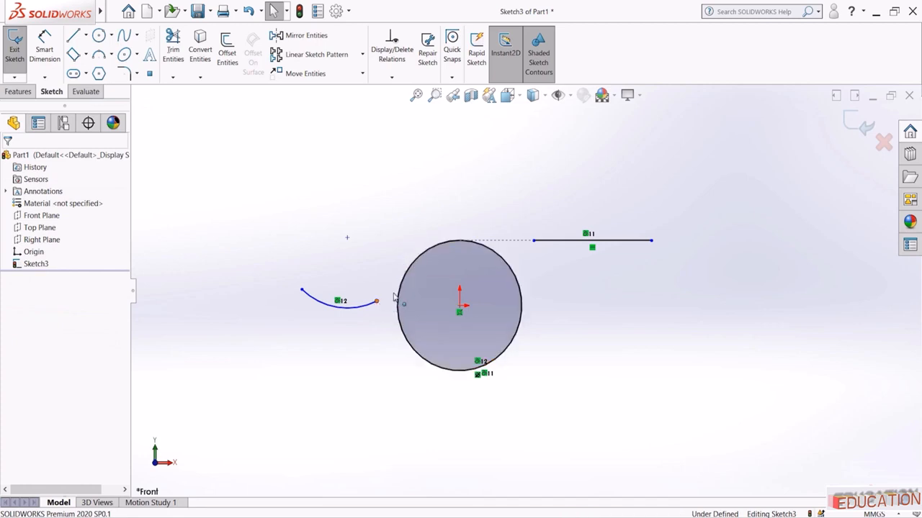
pyautogui.moveTo(376, 301); pyautogui.dragTo(395, 286)
pyautogui.click(310, 229)
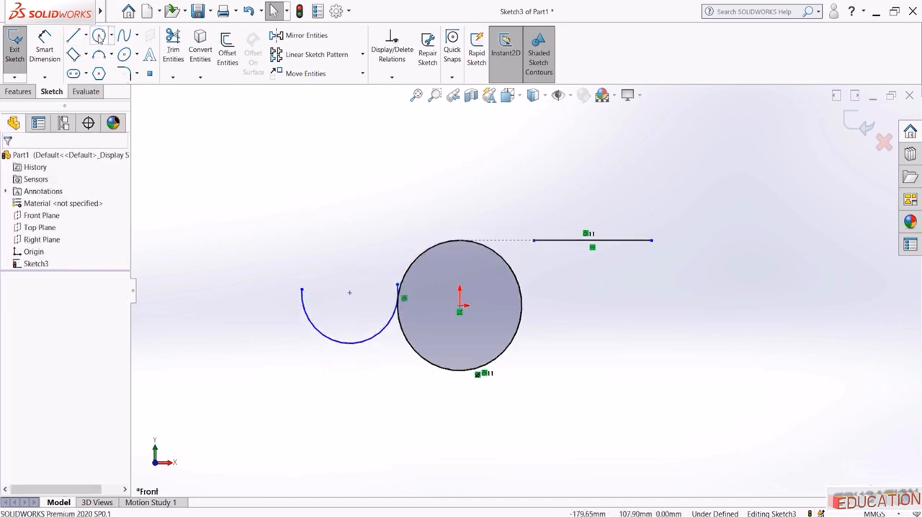
# Draw a small circle of about 13.3 mm radius to the upper left of the fixed circle
pyautogui.click(99, 36)
pyautogui.click(386, 191)
pyautogui.click(403, 213)
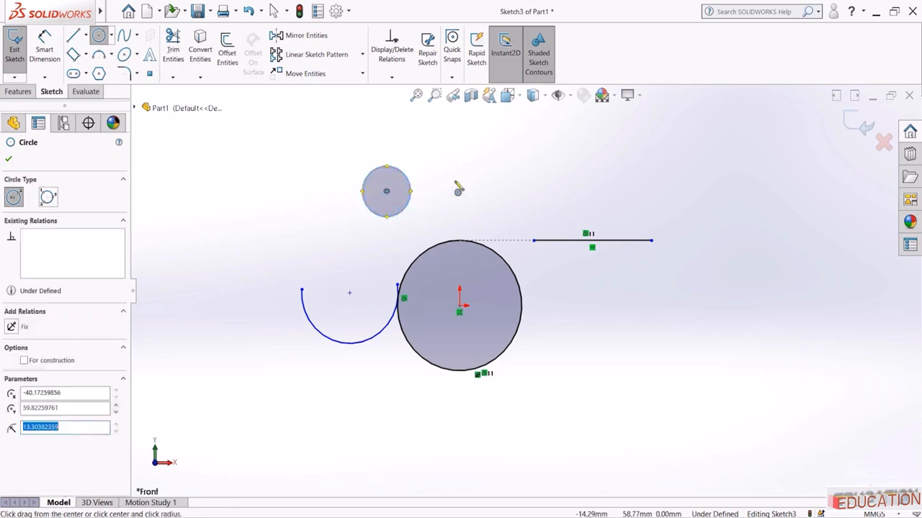
pyautogui.press('Escape')
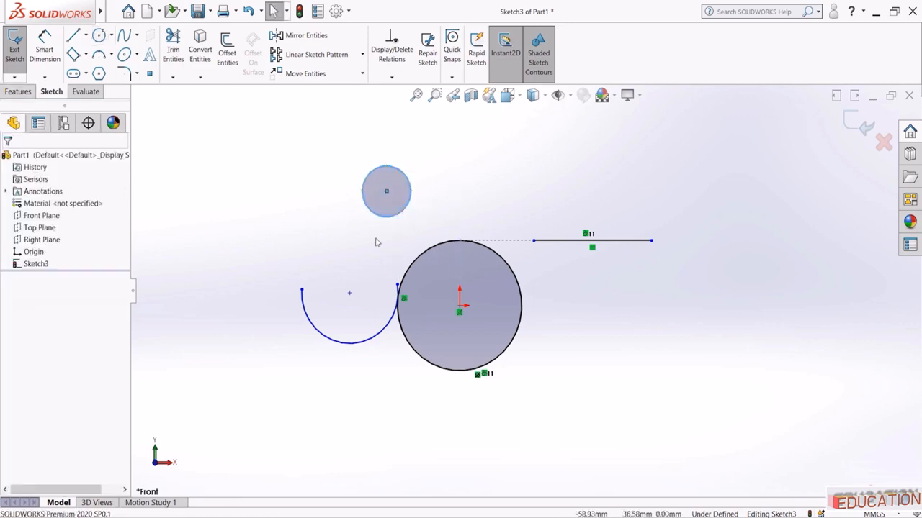
# Make the small circle tangent to the fixed circle and move its centre slightly to the left
pyautogui.click(408, 215)
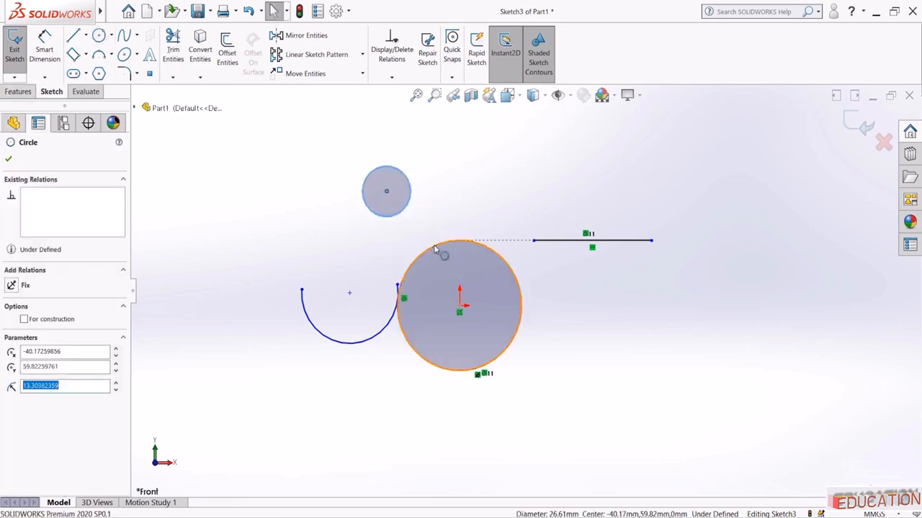
pyautogui.keyDown('ctrl'); pyautogui.click(443, 240); pyautogui.keyUp('ctrl')
pyautogui.click(477, 202)
pyautogui.click(473, 139)
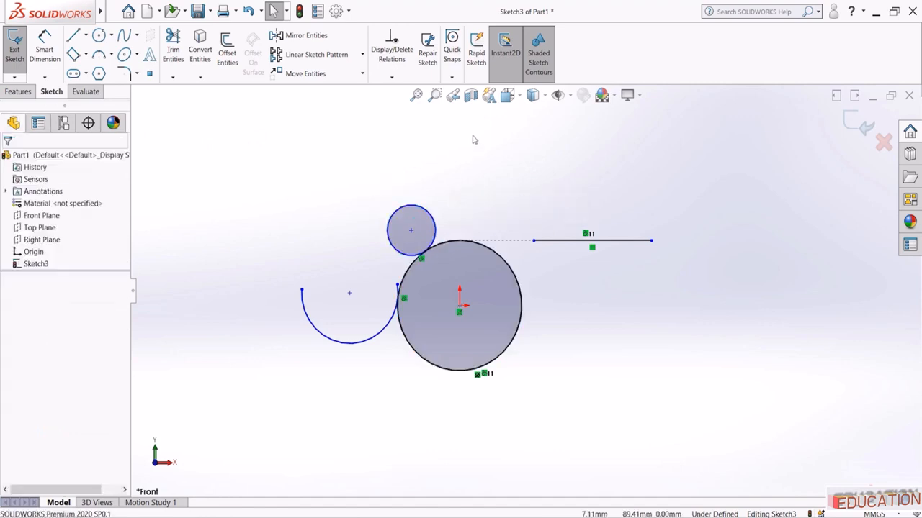
pyautogui.moveTo(412, 229)
pyautogui.mouseDown()
pyautogui.moveTo(422, 189)
pyautogui.moveTo(391, 232)
pyautogui.moveTo(401, 233)
pyautogui.mouseUp()
pyautogui.click(309, 201)
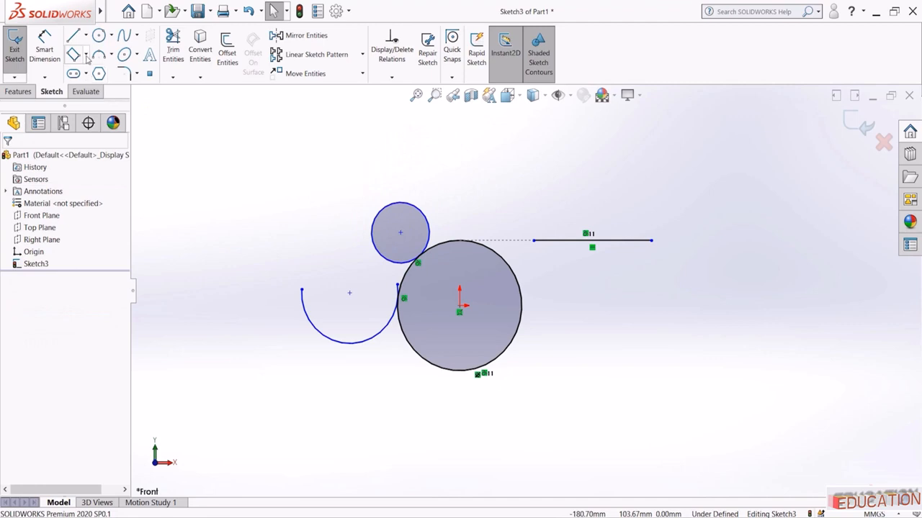
# Draw a tilted 3 Point Corner Rectangle to the lower right of the fixed circle
pyautogui.click(86, 55)
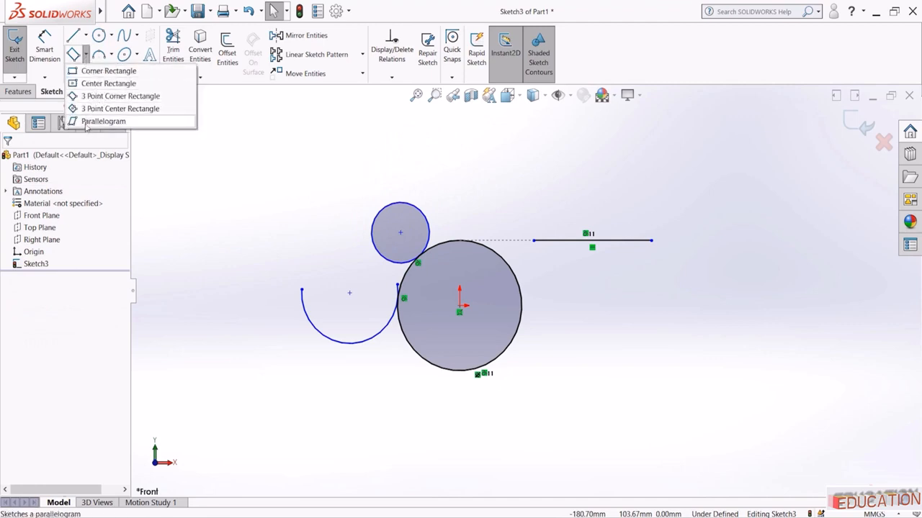
pyautogui.click(120, 96)
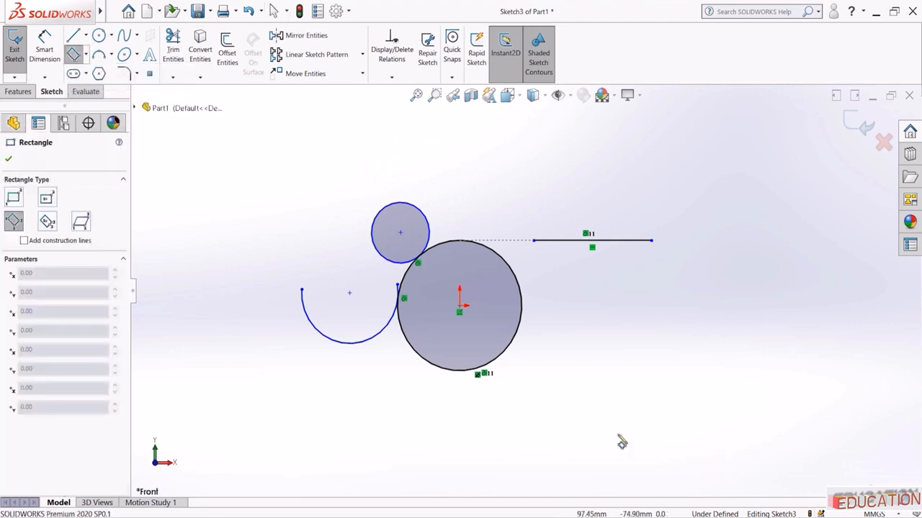
pyautogui.click(587, 427)
pyautogui.click(641, 358)
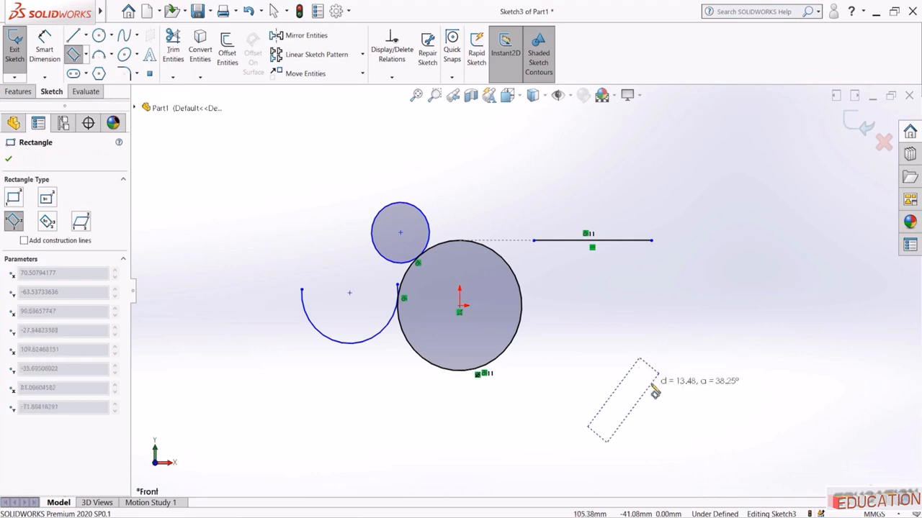
pyautogui.click(664, 377)
pyautogui.press('Escape')
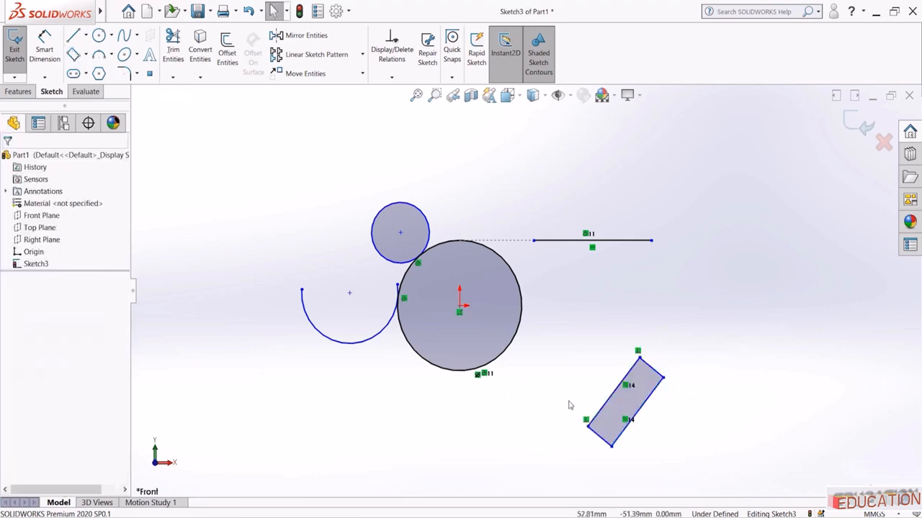
# Make the tilted rectangle's upper-left long edge tangent to the fixed circle
pyautogui.click(612, 392)
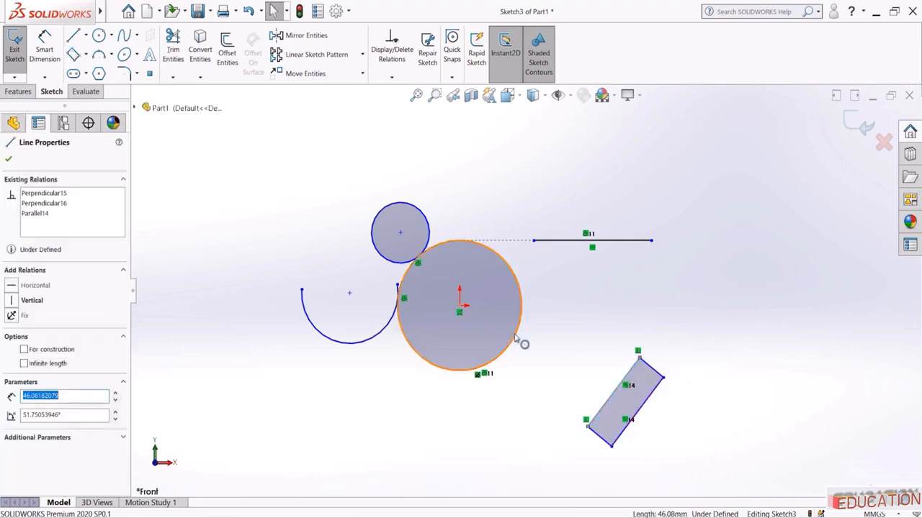
pyautogui.keyDown('ctrl'); pyautogui.click(515, 339); pyautogui.keyUp('ctrl')
pyautogui.click(542, 288)
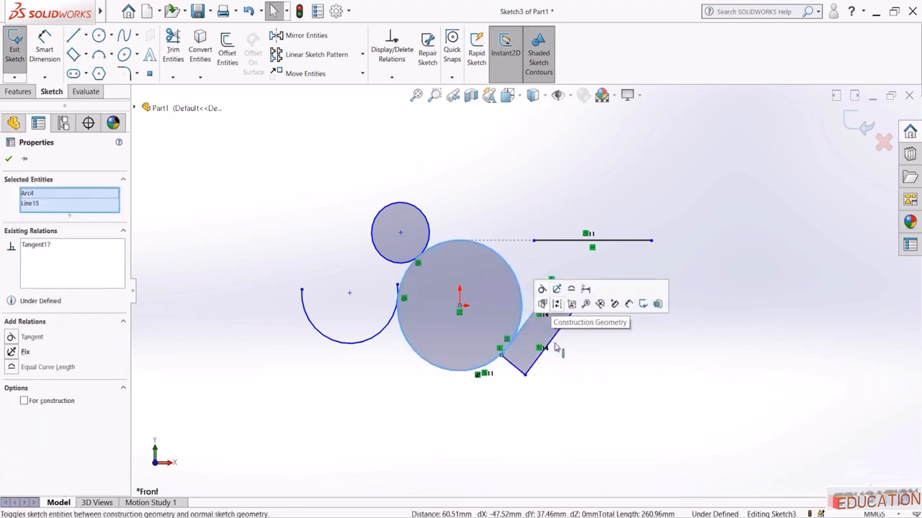
pyautogui.click(558, 454)
# Make the rectangle's tangent edge horizontal and stretch the rectangle wider at both ends beneath the fixed circle
pyautogui.click(542, 314)
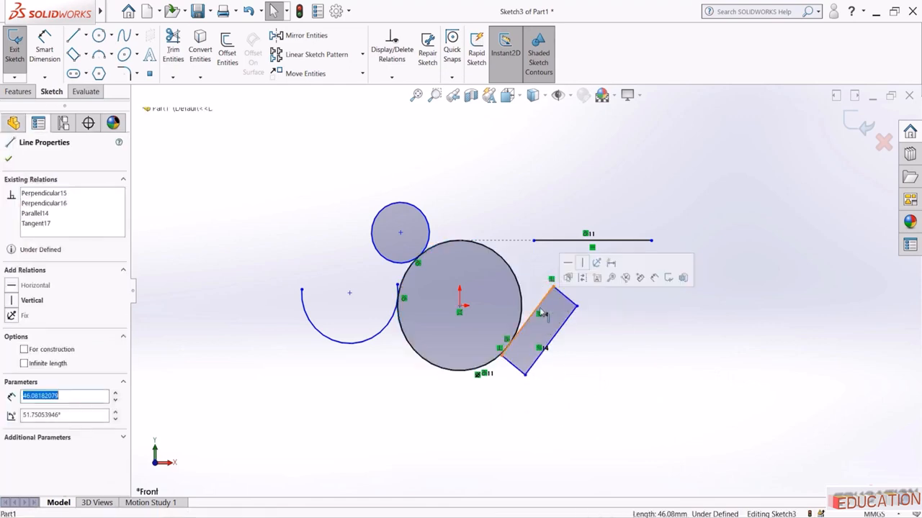
pyautogui.click(567, 263)
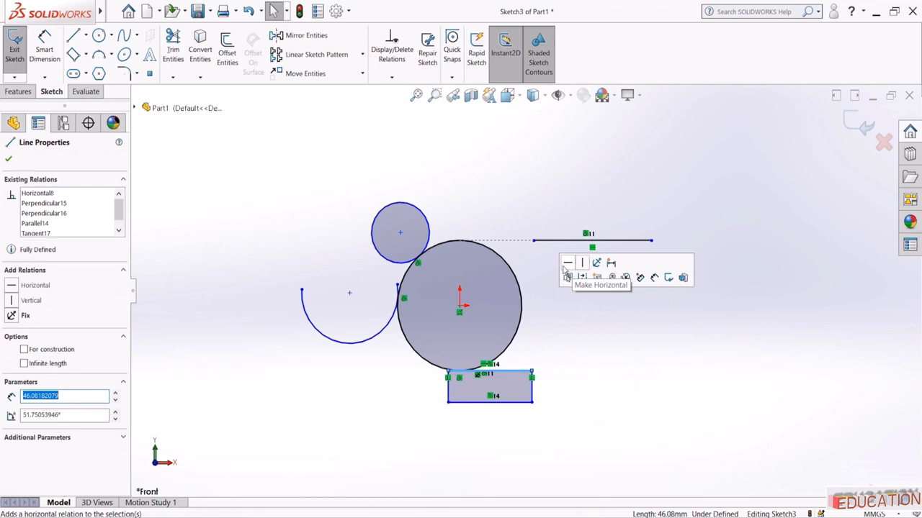
pyautogui.click(609, 408)
pyautogui.moveTo(532, 371)
pyautogui.mouseDown()
pyautogui.moveTo(644, 372)
pyautogui.moveTo(531, 371)
pyautogui.moveTo(548, 372)
pyautogui.mouseUp()
pyautogui.moveTo(449, 374); pyautogui.dragTo(417, 379)
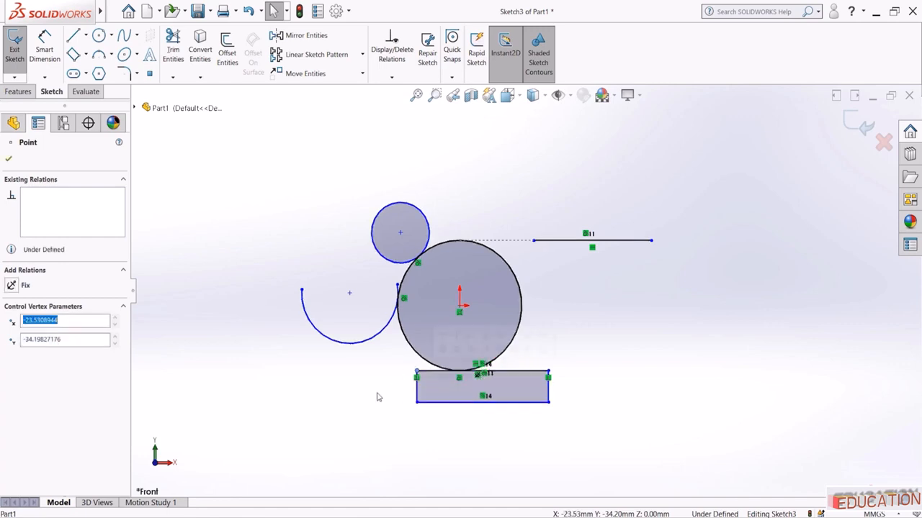
pyautogui.click(367, 402)
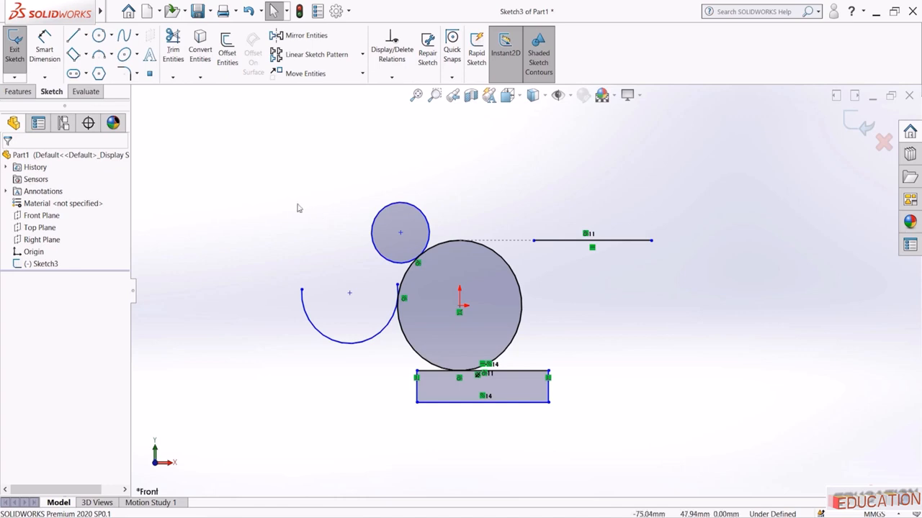
# Draw a separate line sloping down to the right above the horizontal tangent line
pyautogui.click(72, 37)
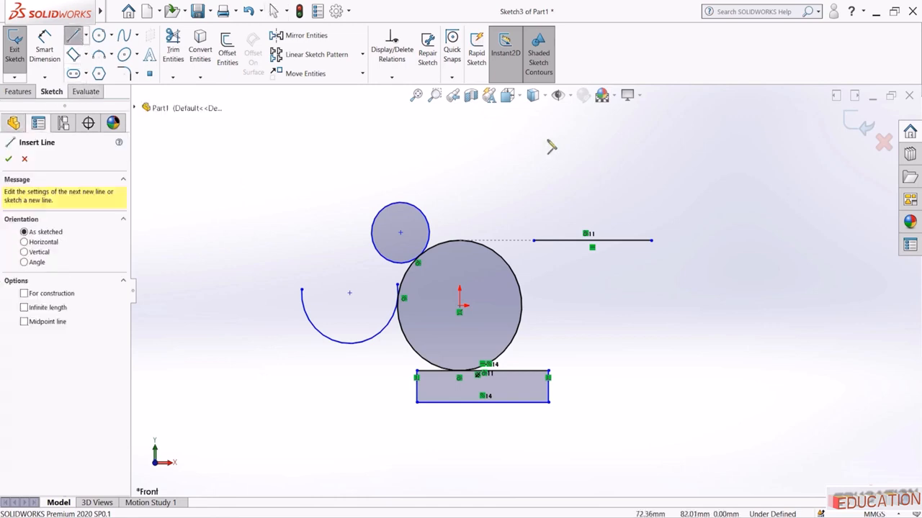
pyautogui.click(575, 171)
pyautogui.click(698, 208)
pyautogui.press('Escape')
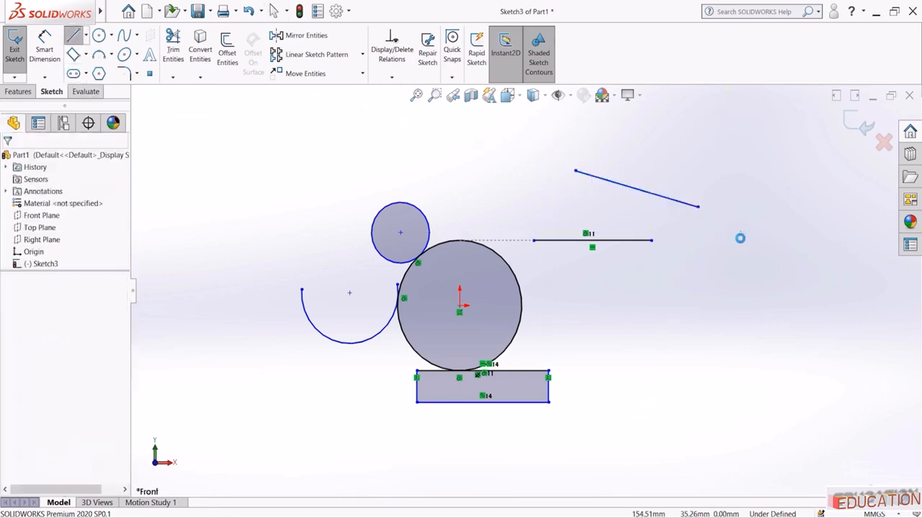
# Add an equal relation between the sloping line and the horizontal tangent line
pyautogui.click(655, 198)
pyautogui.keyDown('ctrl'); pyautogui.click(637, 242); pyautogui.keyUp('ctrl')
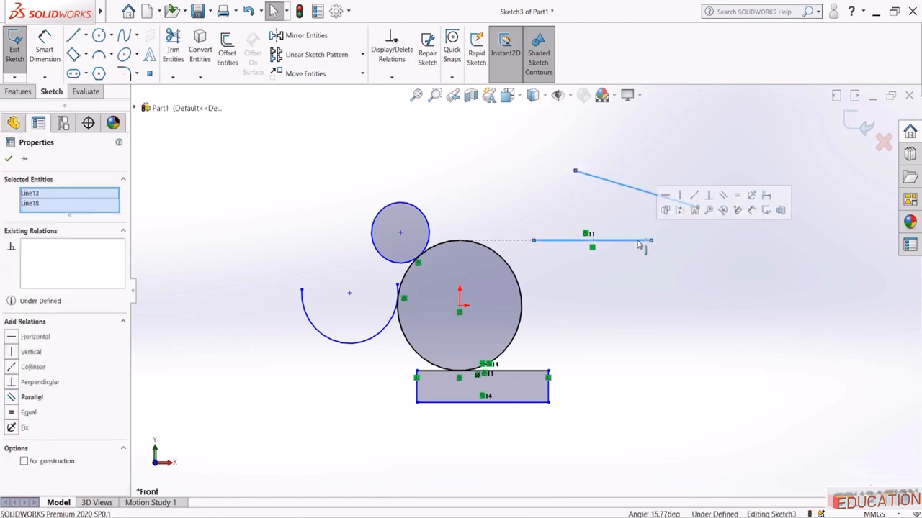
pyautogui.click(736, 196)
pyautogui.click(696, 151)
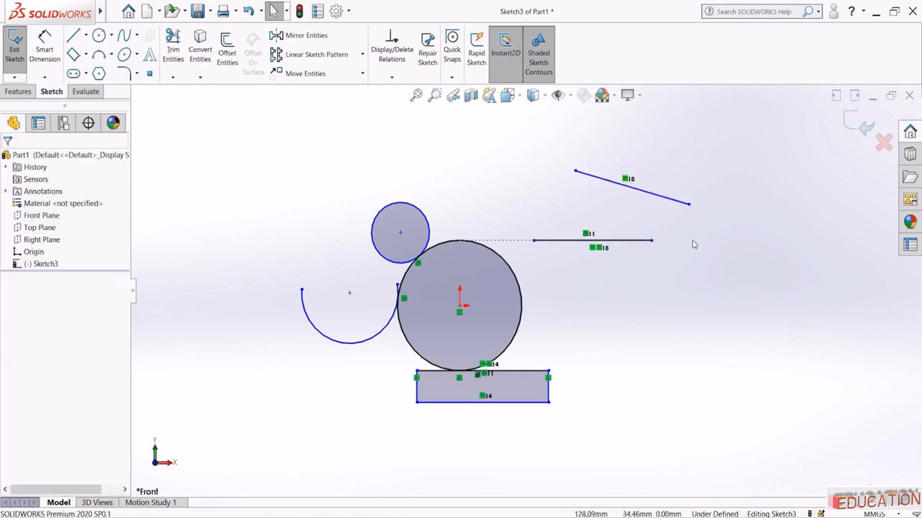
# Move the horizontal line slightly to the right and reposition both endpoints of the sloping line to flatten its slope
pyautogui.moveTo(651, 240); pyautogui.dragTo(662, 257)
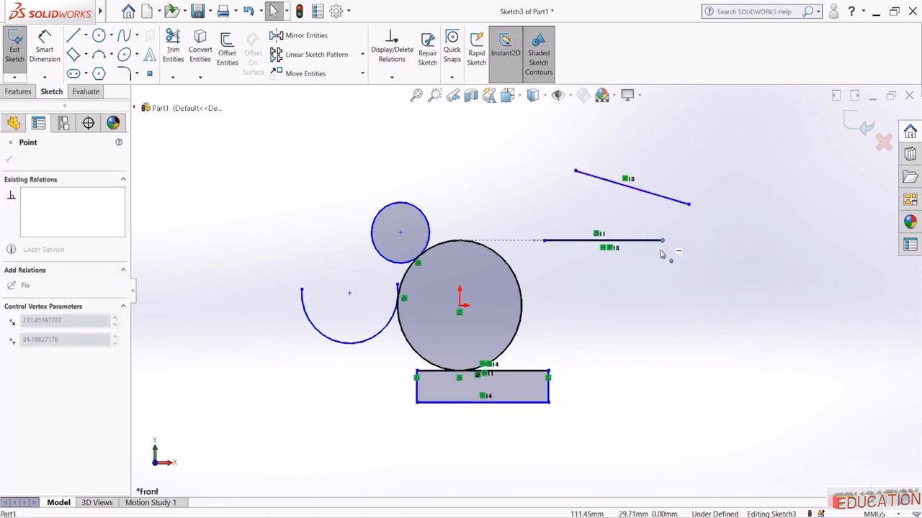
pyautogui.moveTo(576, 172)
pyautogui.mouseDown()
pyautogui.moveTo(482, 152)
pyautogui.moveTo(562, 161)
pyautogui.mouseUp()
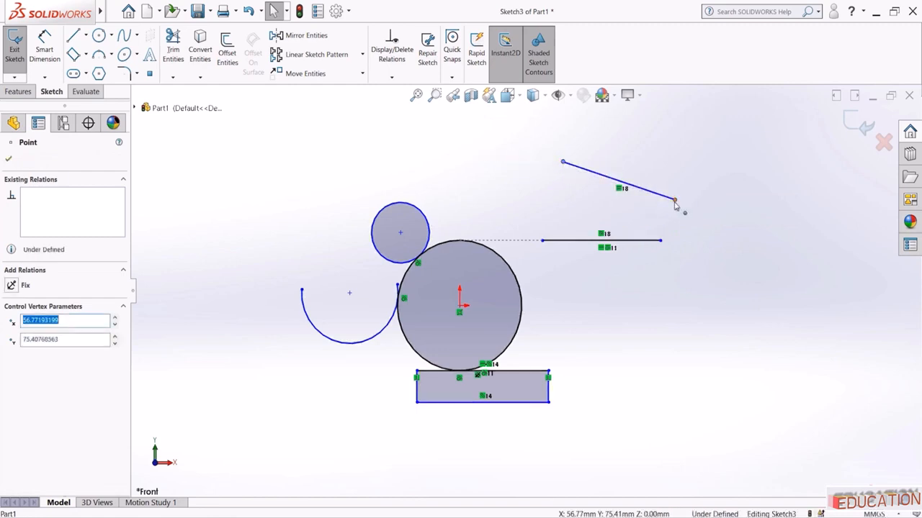
pyautogui.moveTo(675, 203); pyautogui.dragTo(698, 179)
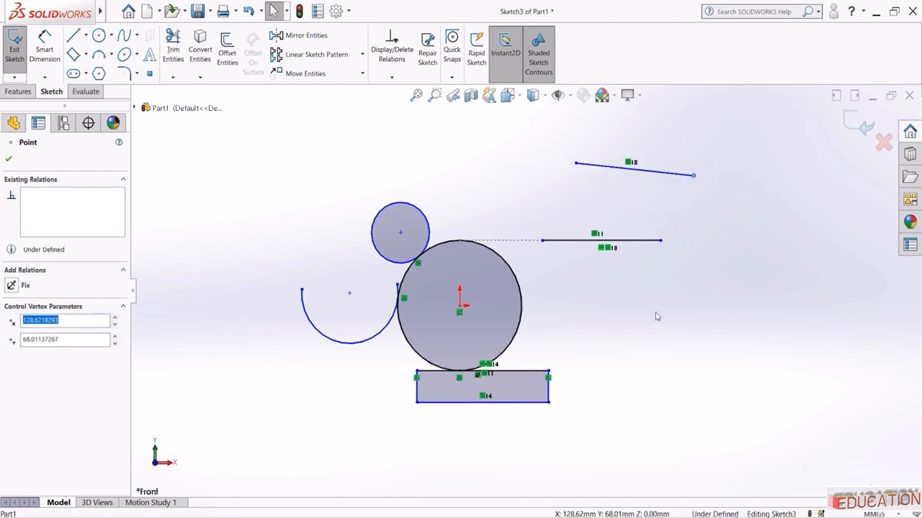
pyautogui.click(656, 316)
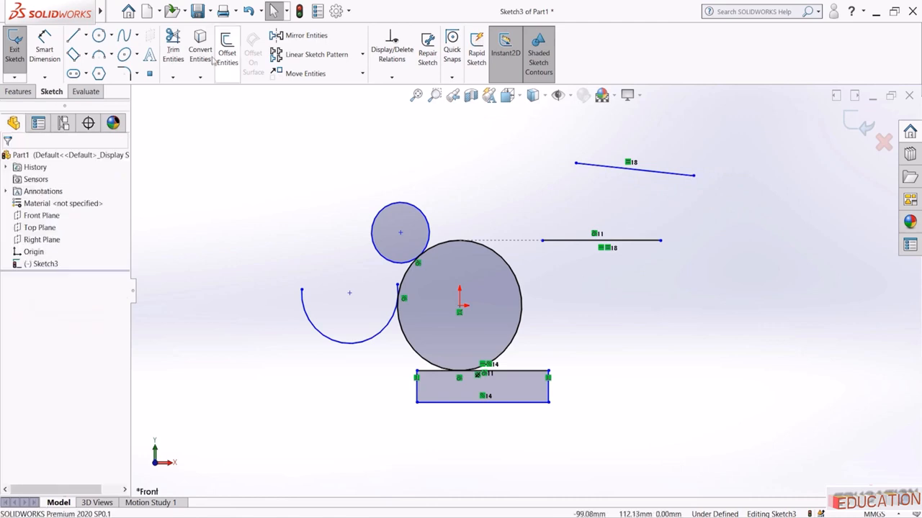
# Draw a circle of about 31.25 mm radius to the far upper left of the fixed circle
pyautogui.click(99, 35)
pyautogui.click(220, 198)
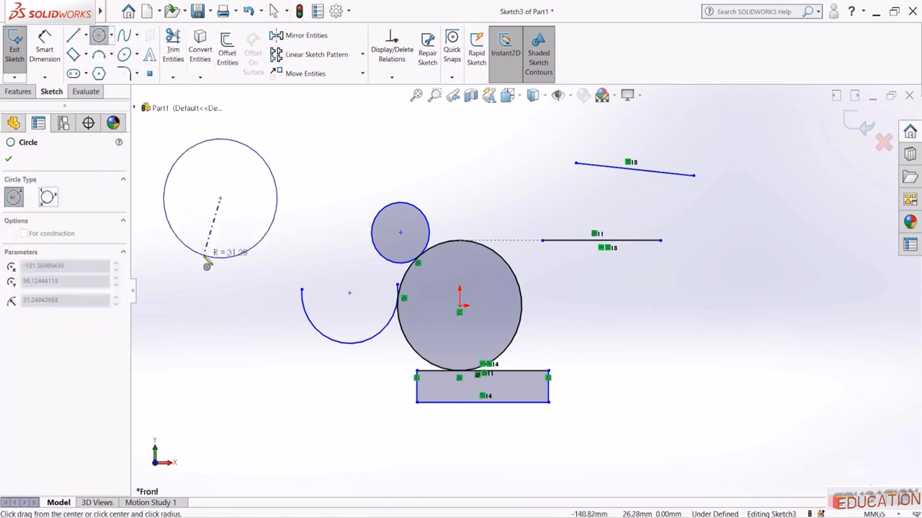
pyautogui.click(213, 256)
pyautogui.press('Escape')
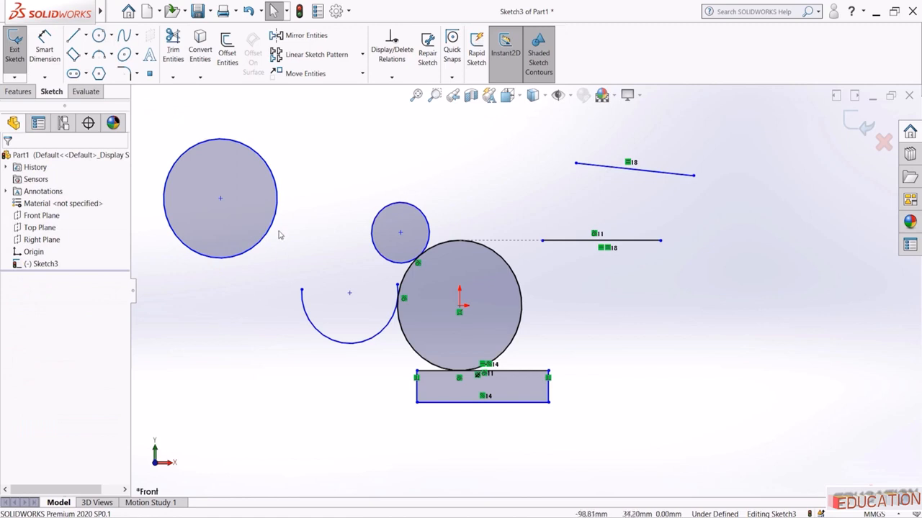
# Make the far-left circle equal to the small tangent circle, and move the tangent circle's centre to shrink it to about 11 mm radius
pyautogui.click(281, 224)
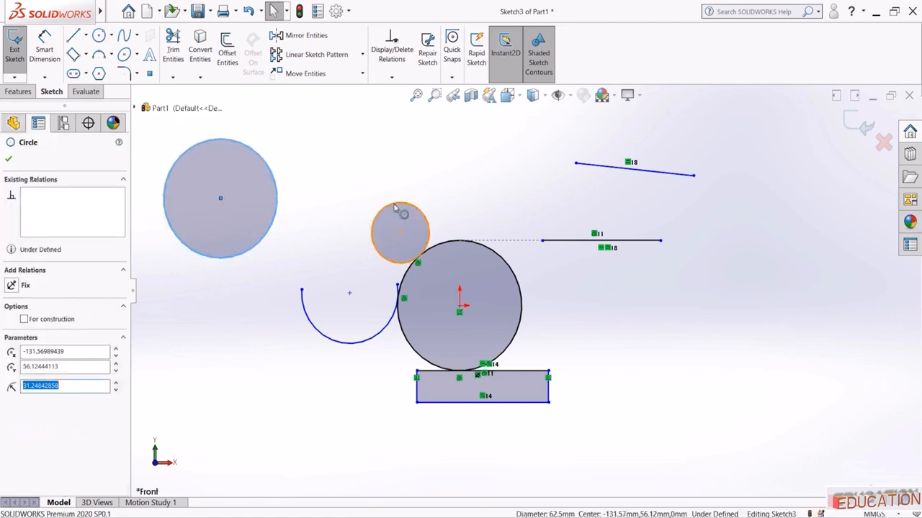
pyautogui.keyDown('ctrl'); pyautogui.click(394, 208); pyautogui.keyUp('ctrl')
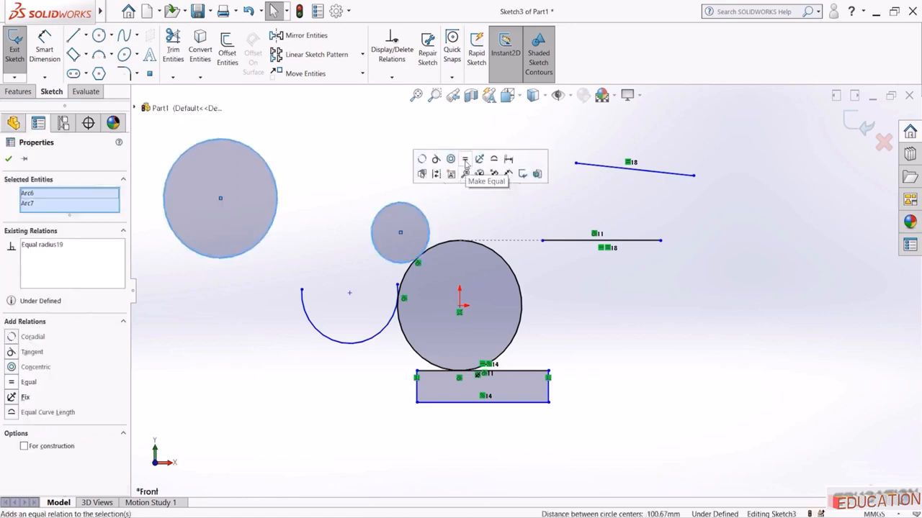
pyautogui.click(465, 160)
pyautogui.click(333, 132)
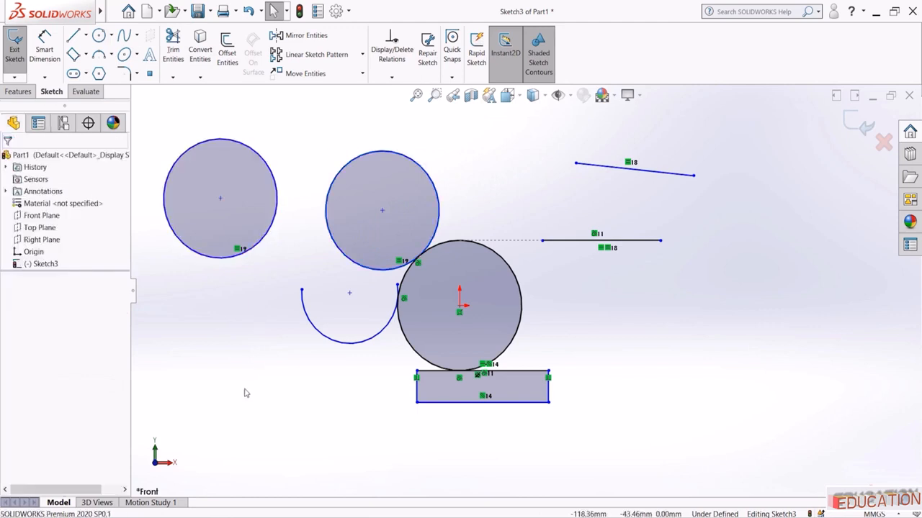
pyautogui.moveTo(382, 211); pyautogui.dragTo(435, 222)
pyautogui.click(370, 175)
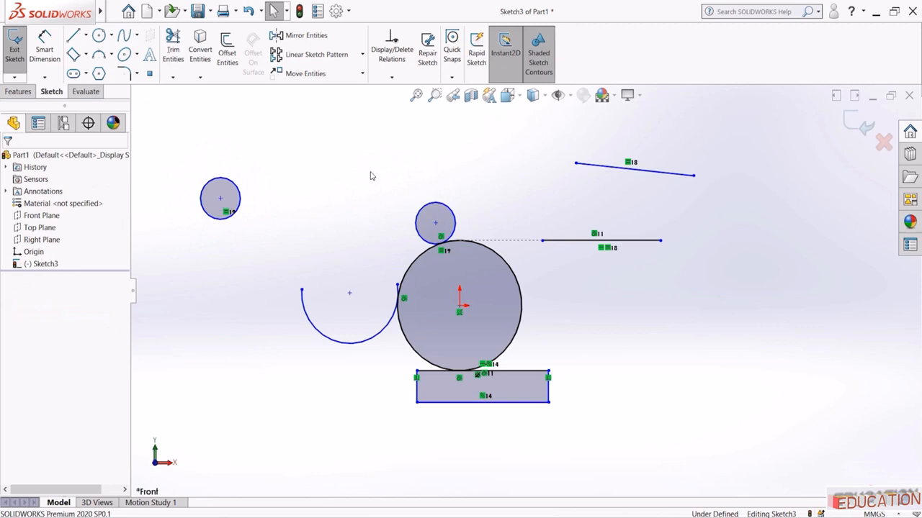
# Make the open arc equal to the small tangent circle and shift the arc's left endpoint slightly
pyautogui.click(419, 217)
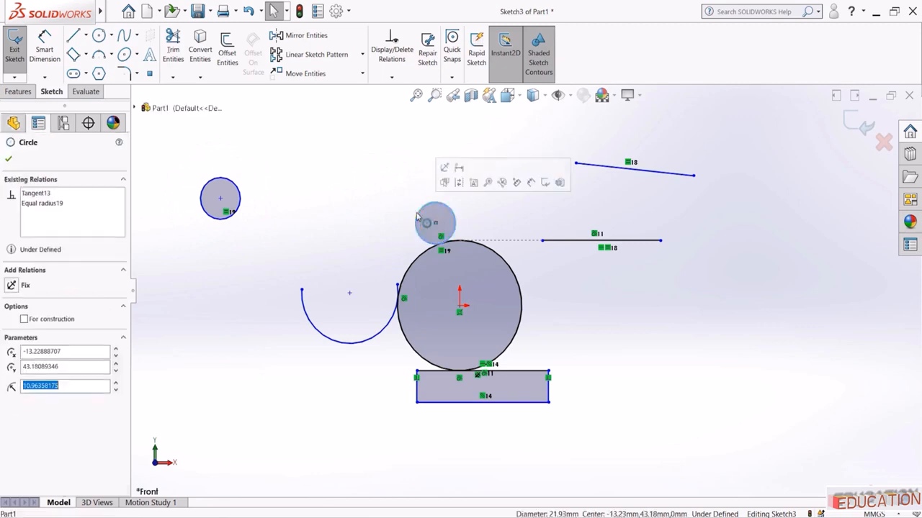
pyautogui.click(353, 185)
pyautogui.click(425, 210)
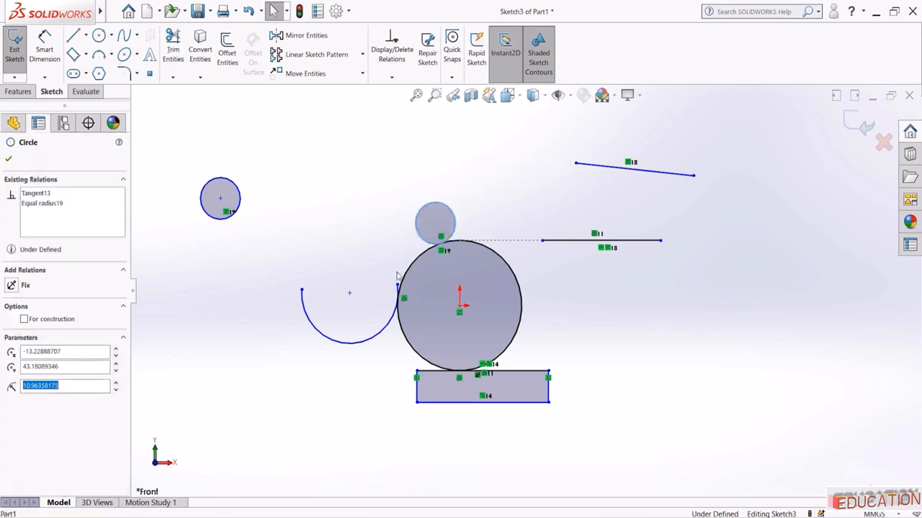
pyautogui.keyDown('ctrl'); pyautogui.click(391, 329); pyautogui.keyUp('ctrl')
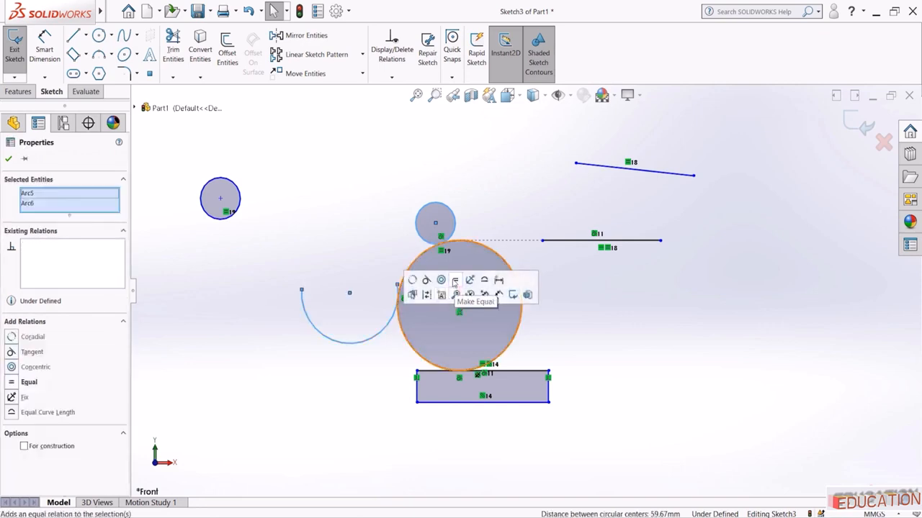
pyautogui.click(455, 280)
pyautogui.click(325, 236)
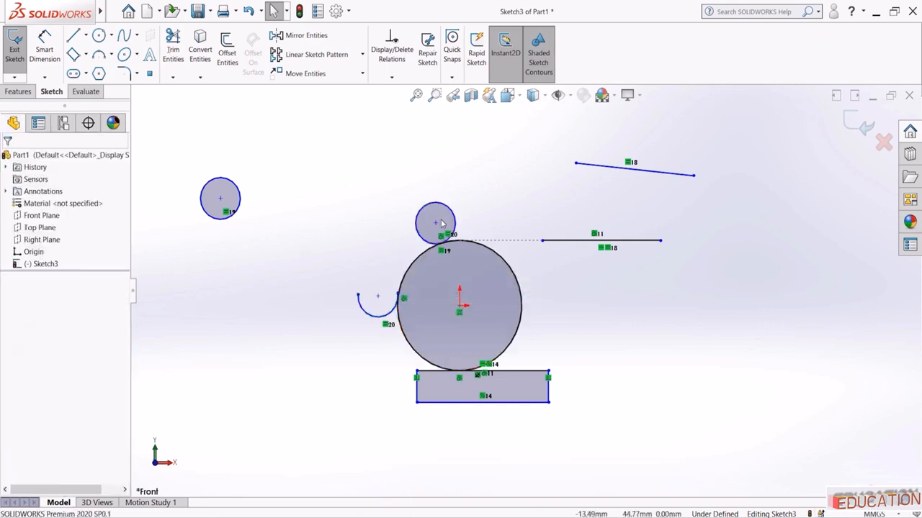
pyautogui.click(358, 296)
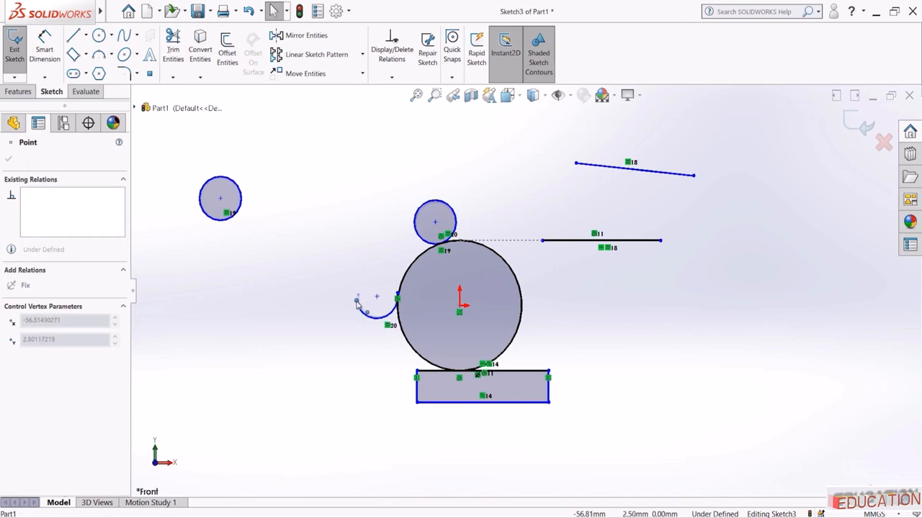
pyautogui.click(313, 323)
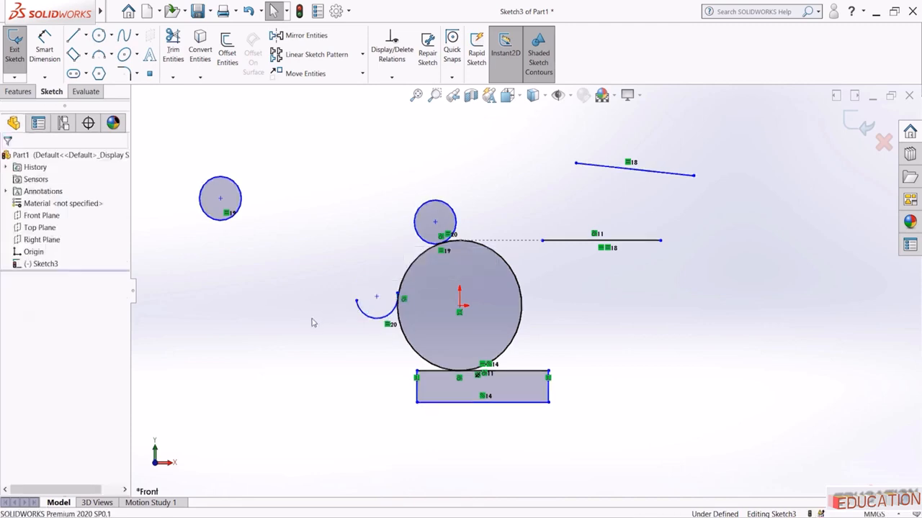
# Dimension the small tangent circle above the fixed circle with a diameter of 20 mm
pyautogui.click(44, 49)
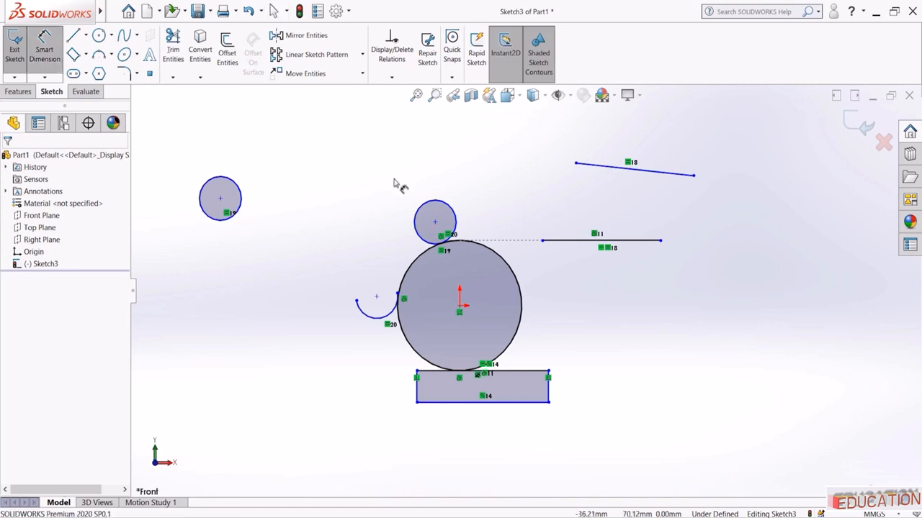
pyautogui.click(430, 211)
pyautogui.click(384, 184)
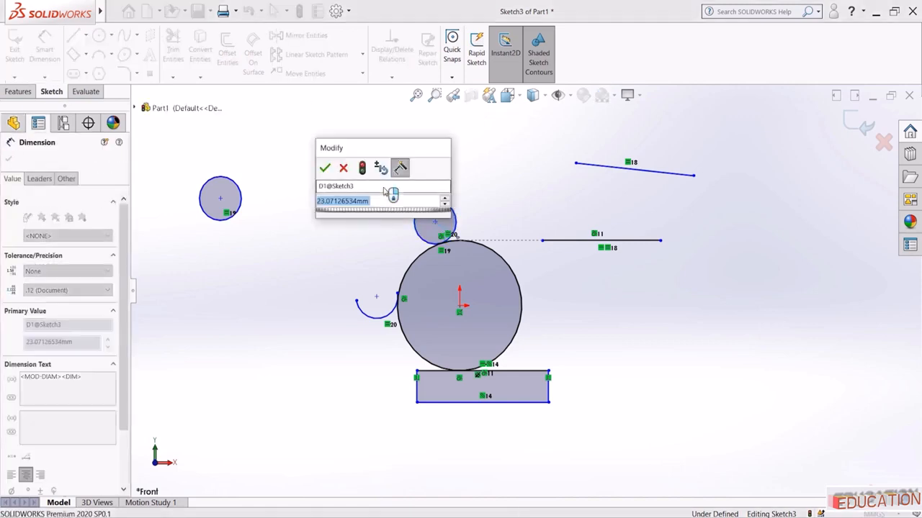
pyautogui.write('20')
pyautogui.press('Return')
pyautogui.click(363, 227)
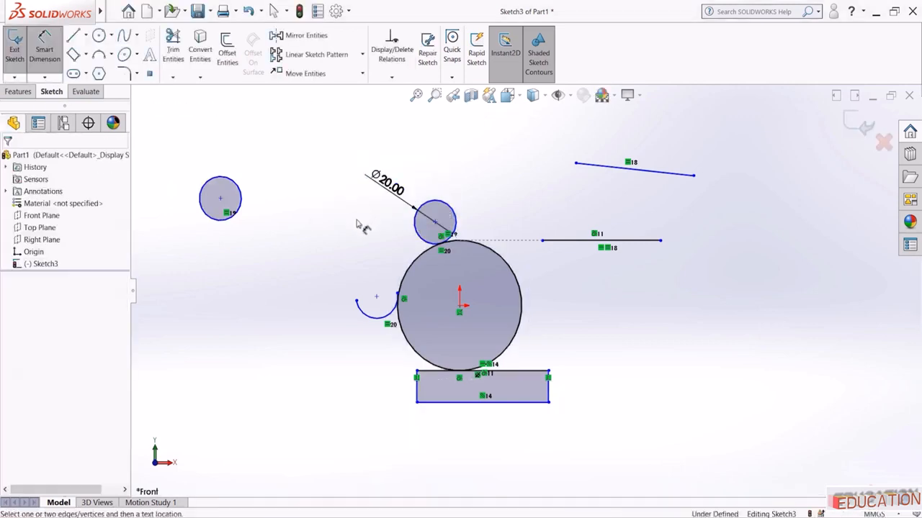
# Add the open arc's radius as a driven dimension and try to dimension the far-left circle's diameter
pyautogui.click(368, 321)
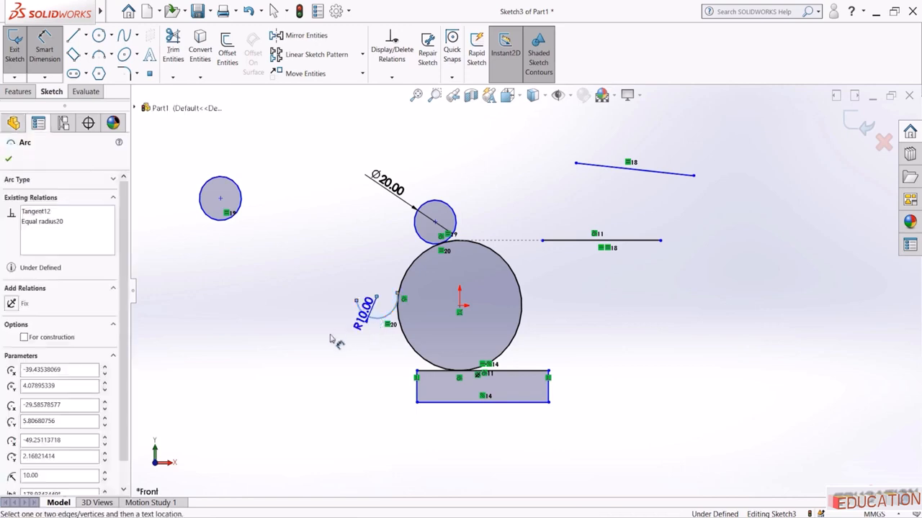
pyautogui.click(337, 342)
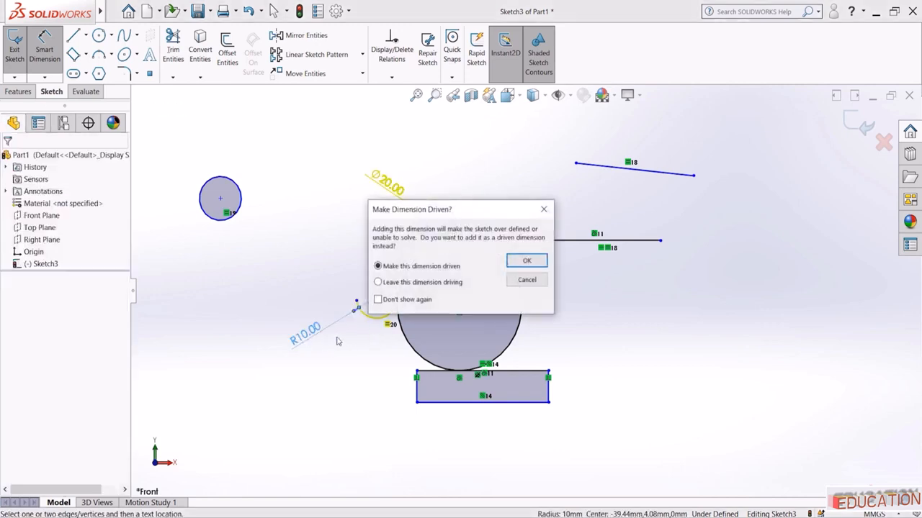
pyautogui.click(526, 260)
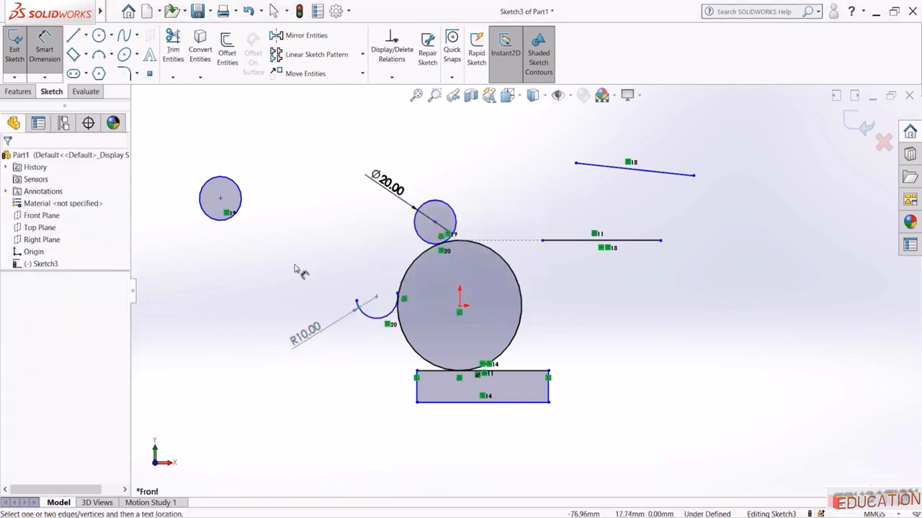
pyautogui.click(240, 202)
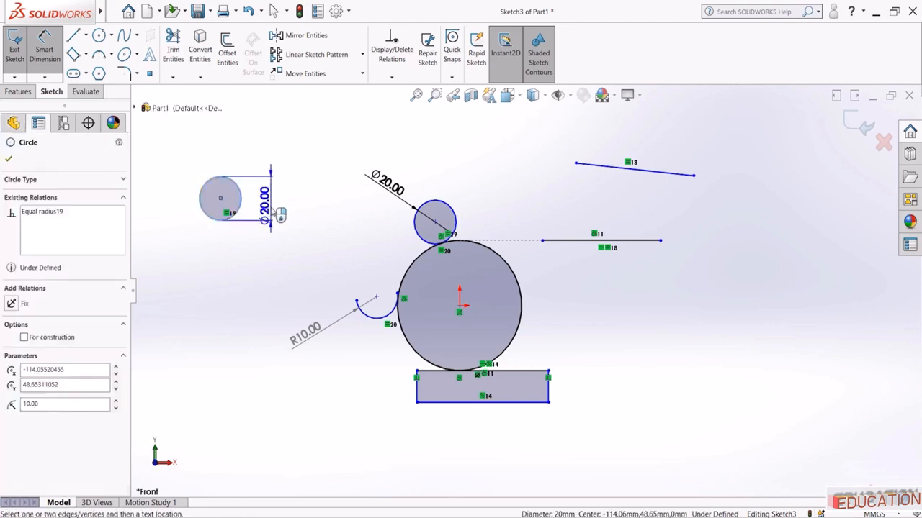
pyautogui.press('Escape')
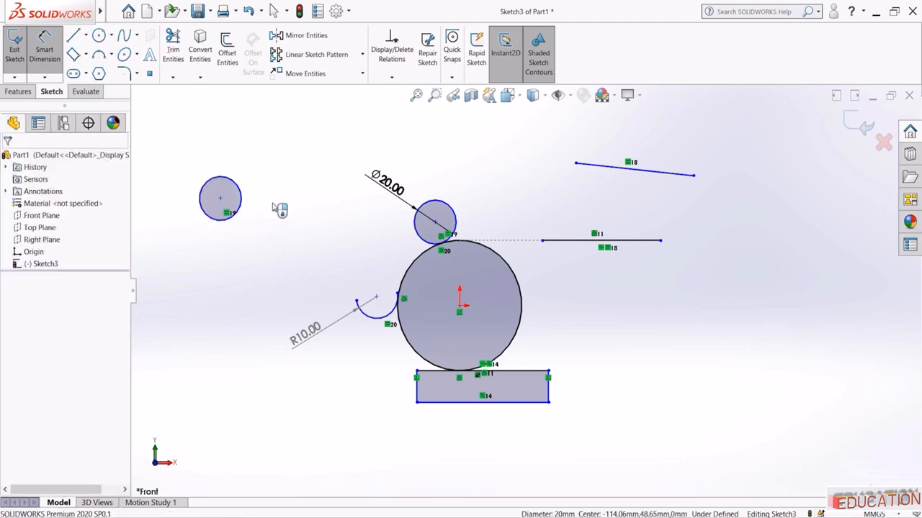
# Dimension the length of the horizontal line beside the fixed circle as 50 mm
pyautogui.click(585, 241)
pyautogui.click(584, 276)
pyautogui.write('50')
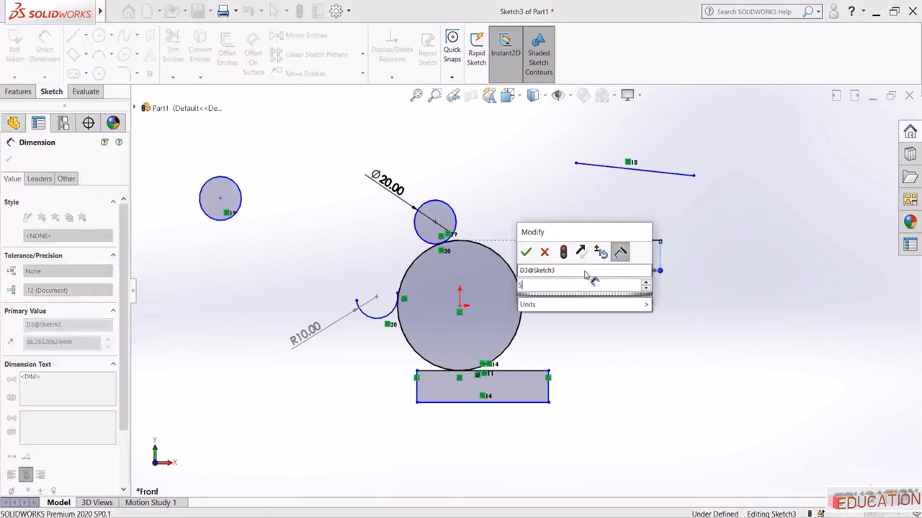
pyautogui.press('Return')
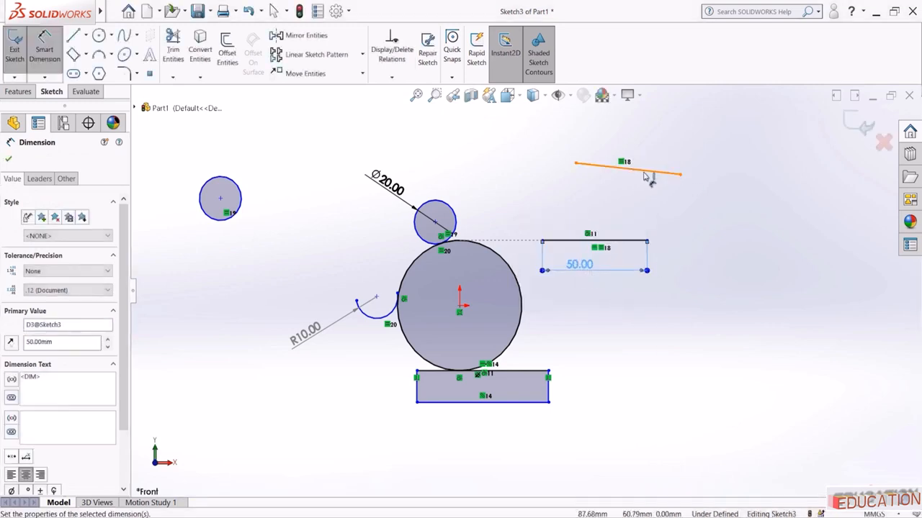
# Add the slanted upper line's length as a driven dimension
pyautogui.click(646, 173)
pyautogui.click(640, 178)
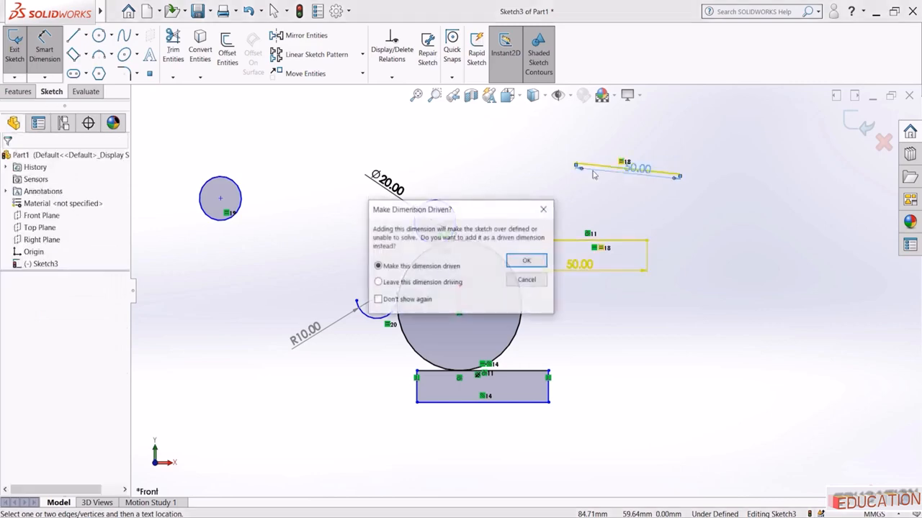
pyautogui.click(526, 261)
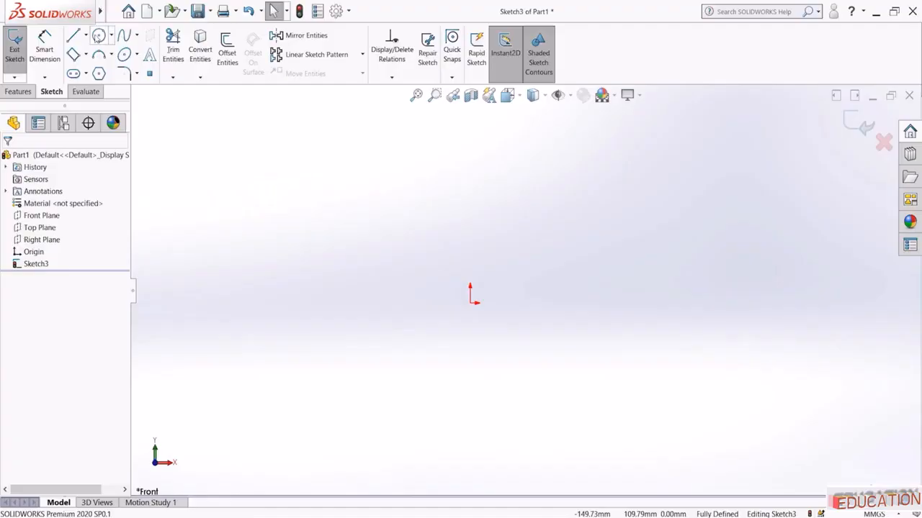
# Sketch two separate circles above the origin, about 15.7 mm in radius on the left and about 24.7 mm on the right
pyautogui.click(99, 36)
pyautogui.click(329, 228)
pyautogui.click(334, 254)
pyautogui.click(521, 246)
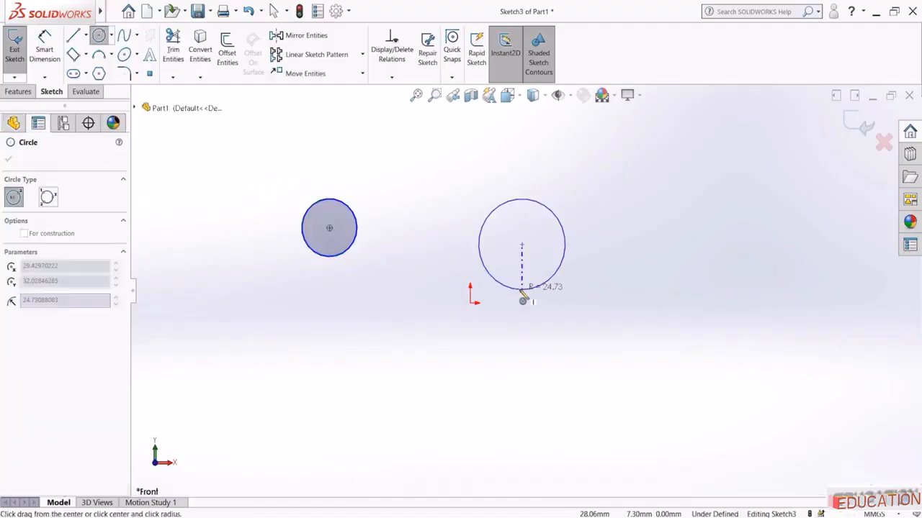
pyautogui.click(522, 300)
pyautogui.press('Escape')
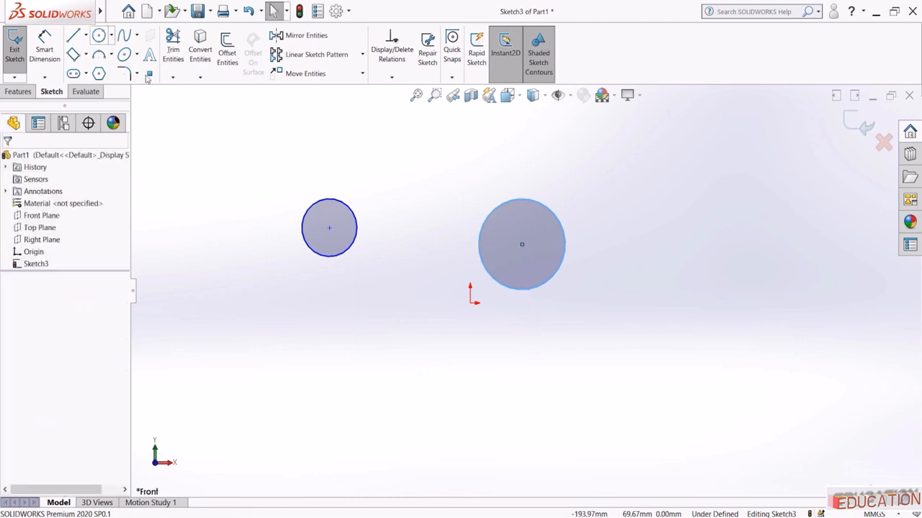
pyautogui.click(294, 173)
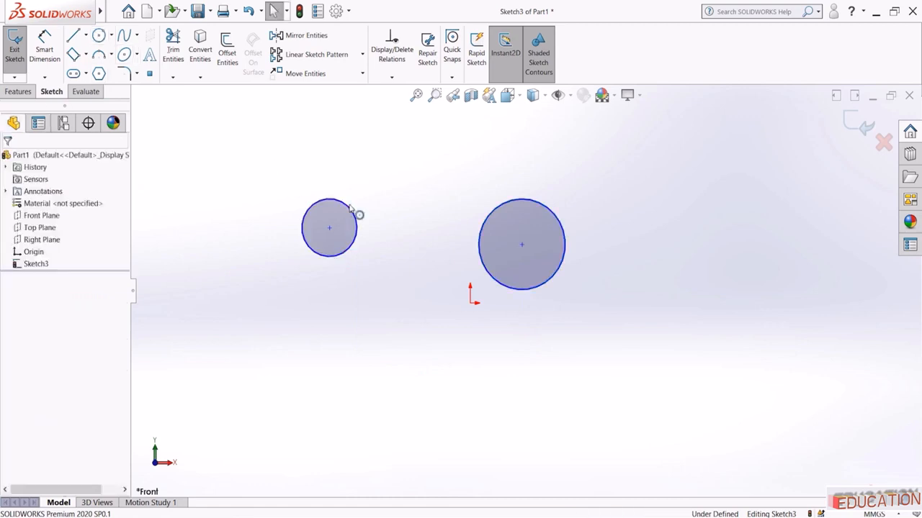
# Make the two circles concentric
pyautogui.click(344, 207)
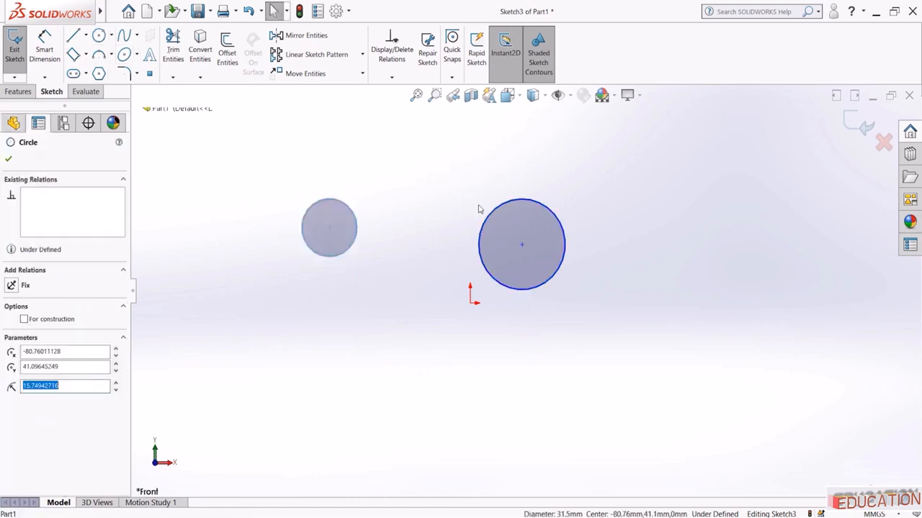
pyautogui.keyDown('ctrl'); pyautogui.click(503, 209); pyautogui.keyUp('ctrl')
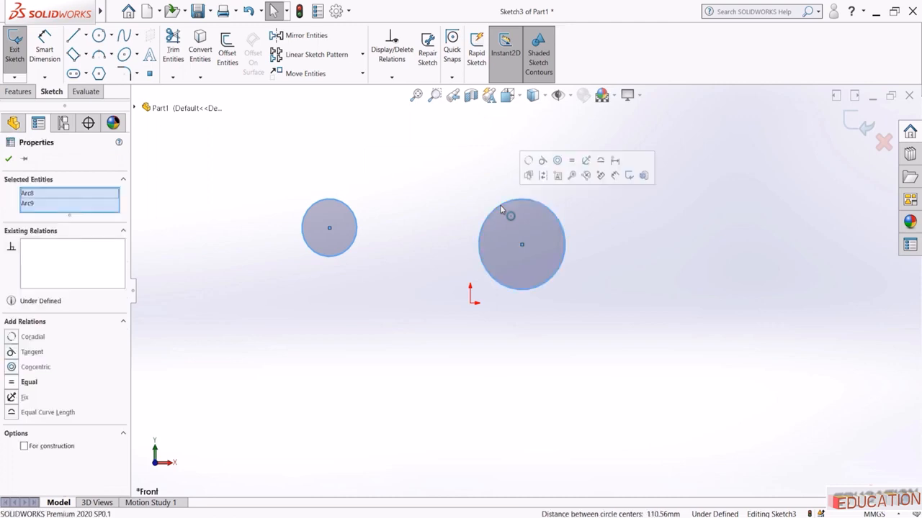
pyautogui.click(556, 161)
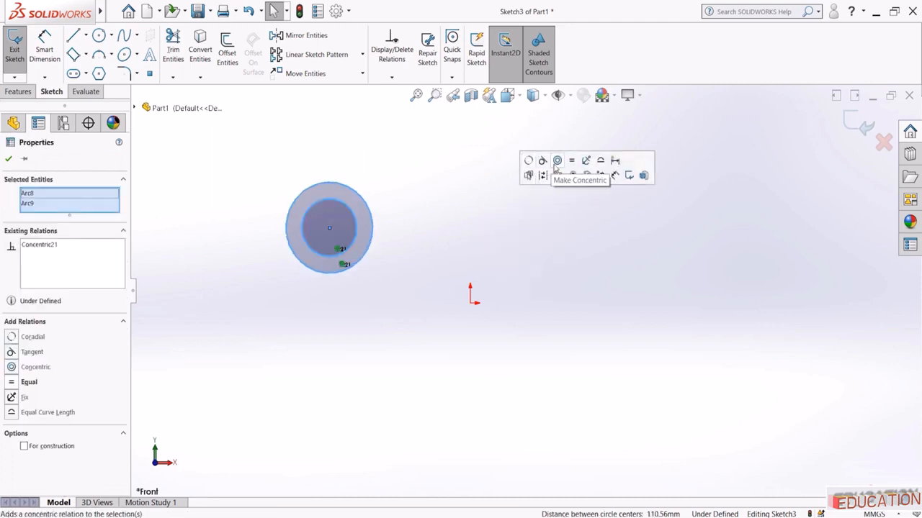
pyautogui.click(453, 249)
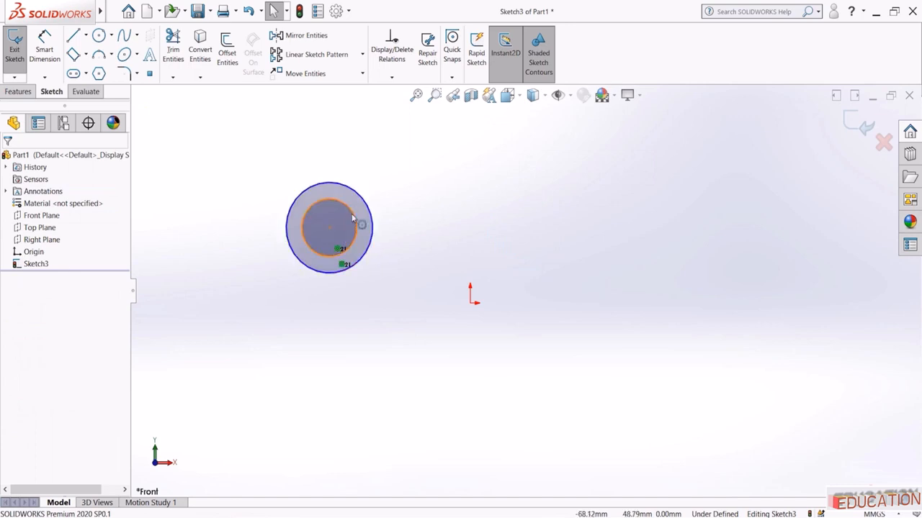
# Enlarge both concentric circles freehand and move their shared centre to about X 87.7, Y 30.1 mm
pyautogui.moveTo(356, 223); pyautogui.dragTo(417, 180)
pyautogui.moveTo(354, 192)
pyautogui.mouseDown()
pyautogui.moveTo(426, 135)
pyautogui.moveTo(363, 199)
pyautogui.mouseUp()
pyautogui.moveTo(349, 125); pyautogui.dragTo(339, 150)
pyautogui.click(532, 226)
pyautogui.moveTo(330, 230); pyautogui.dragTo(623, 248)
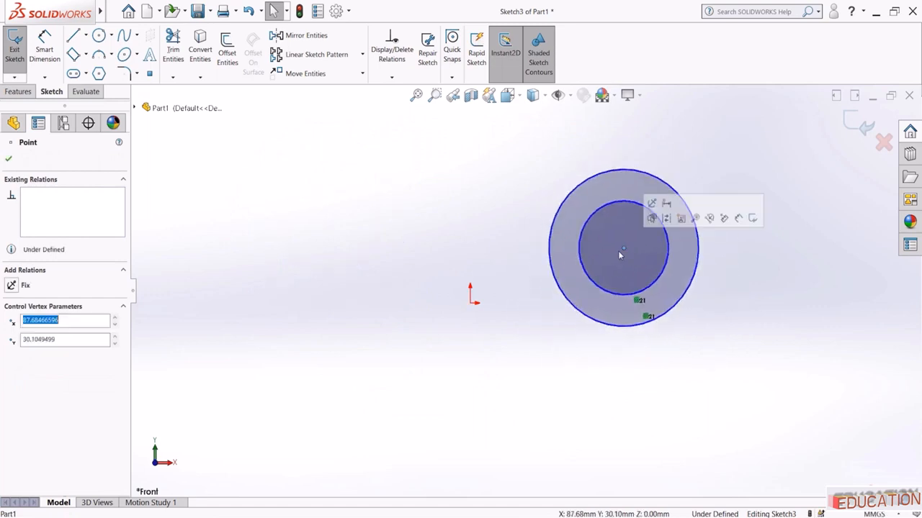
pyautogui.click(525, 336)
# Sketch a circle of about 13.7 mm radius at the upper left and one of about 41.3 mm radius centred on the origin
pyautogui.click(99, 35)
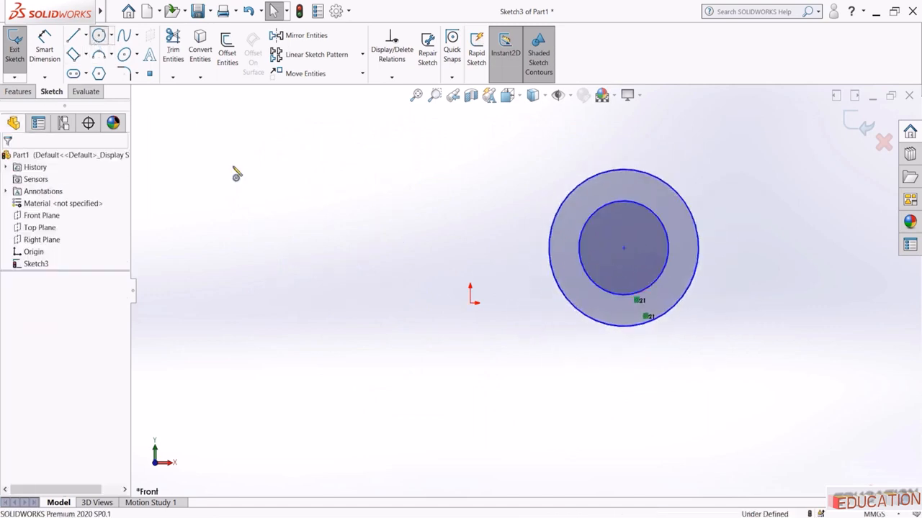
pyautogui.click(256, 200)
pyautogui.click(258, 225)
pyautogui.press('Escape')
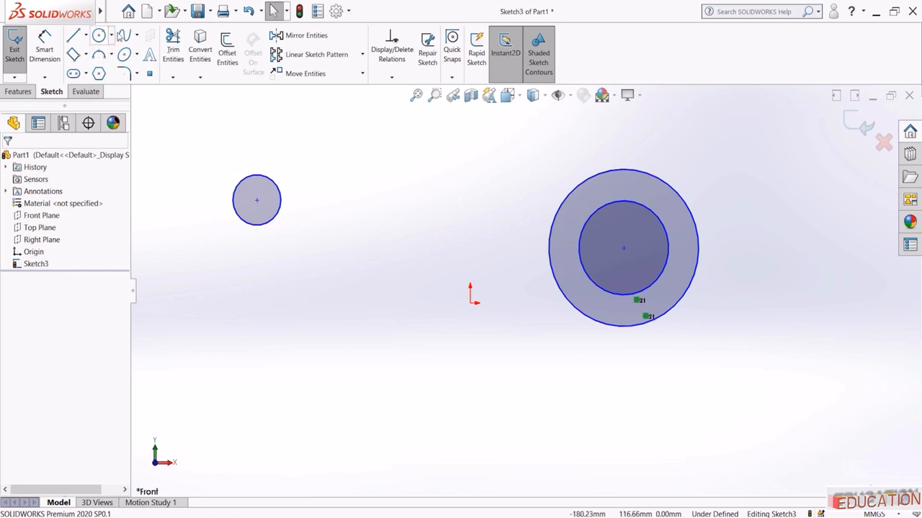
pyautogui.click(99, 36)
pyautogui.click(470, 303)
pyautogui.click(473, 378)
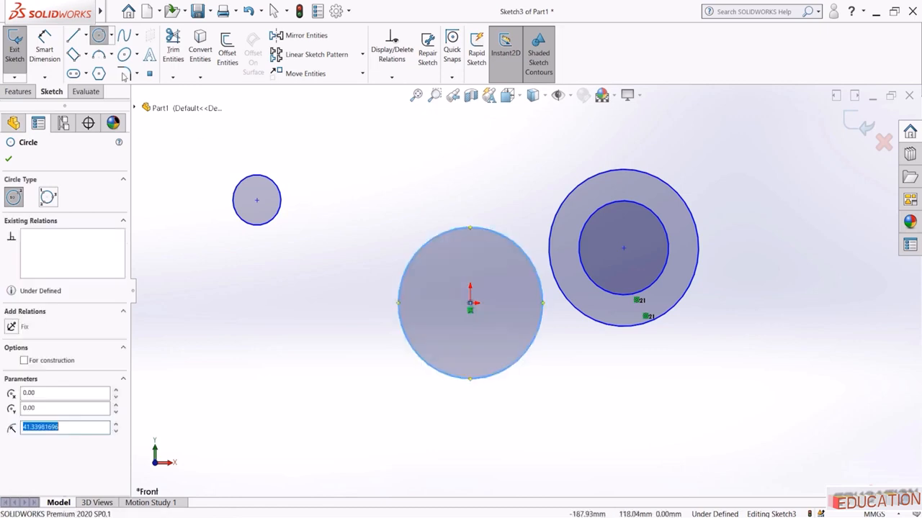
pyautogui.click(98, 35)
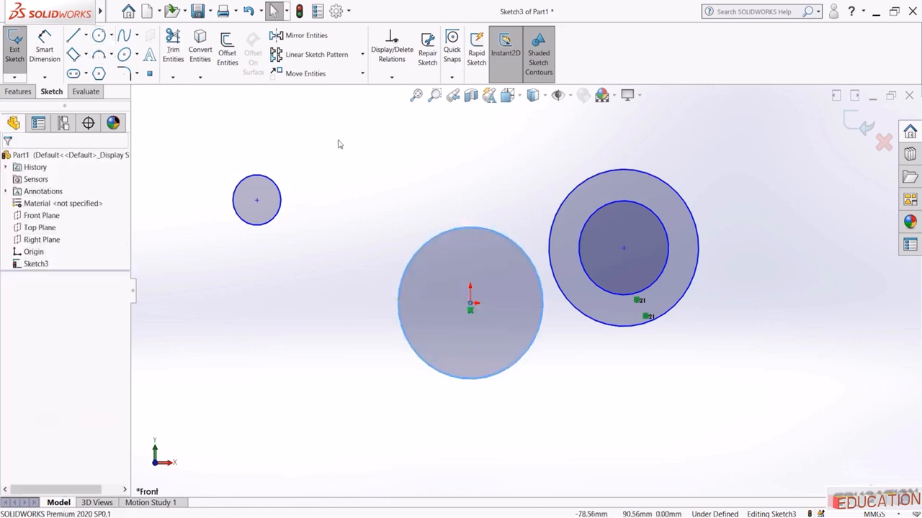
pyautogui.click(415, 219)
# Make the small upper-left circle coradial with the circle at the origin
pyautogui.click(278, 191)
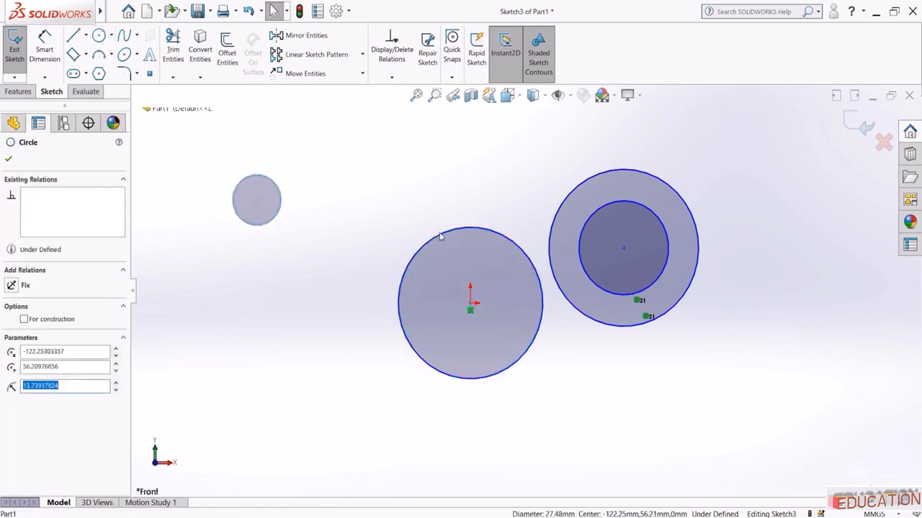
pyautogui.keyDown('ctrl'); pyautogui.click(442, 236); pyautogui.keyUp('ctrl')
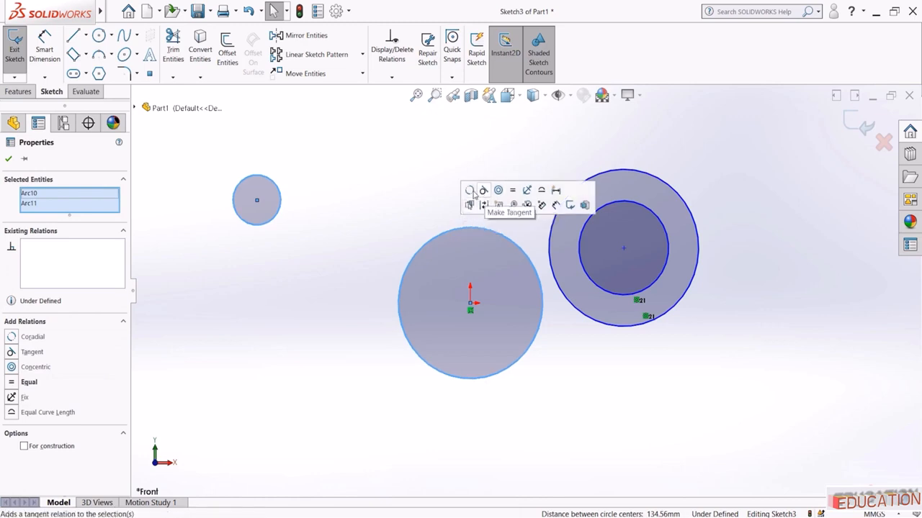
pyautogui.click(472, 191)
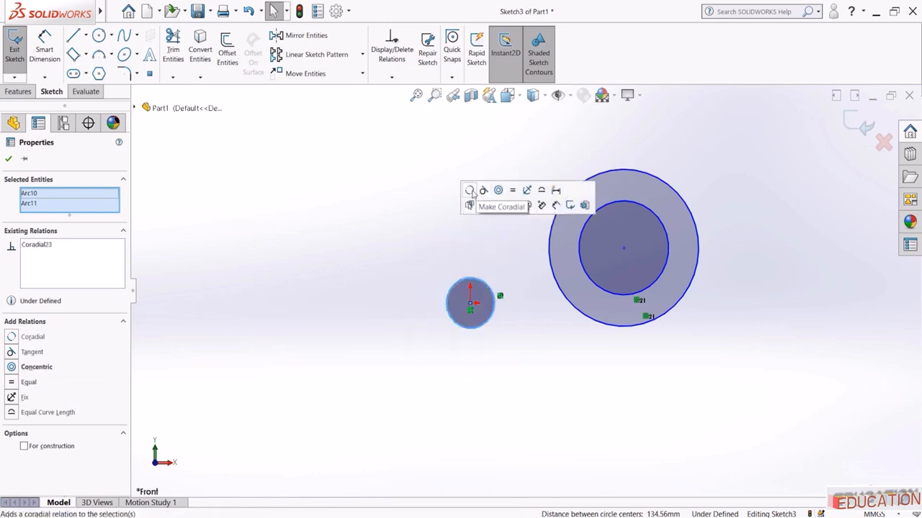
pyautogui.click(391, 185)
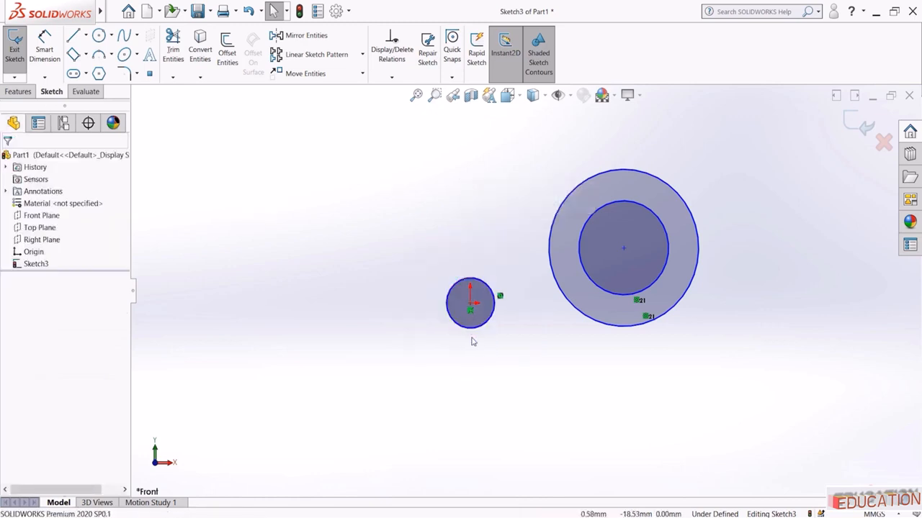
# Delete one of the two overlapping coradial circles at the origin
pyautogui.scroll(-5, 496, 297)
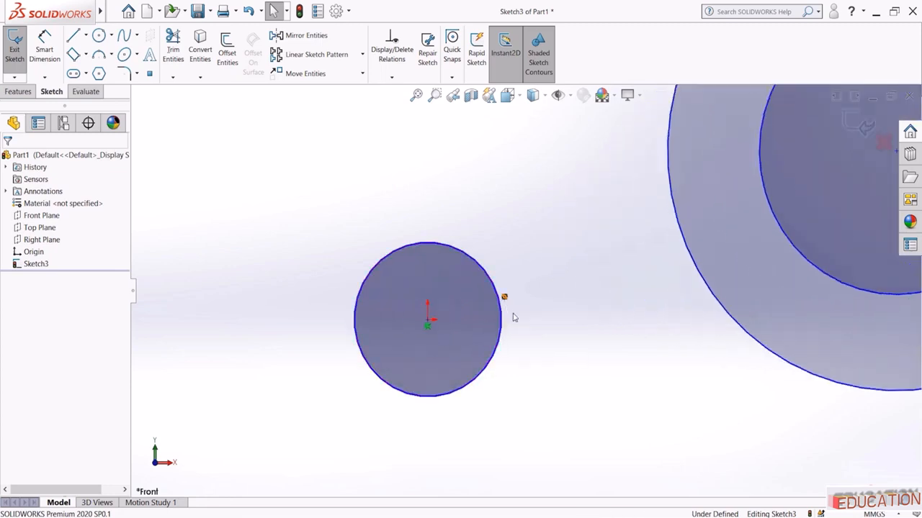
pyautogui.click(502, 312)
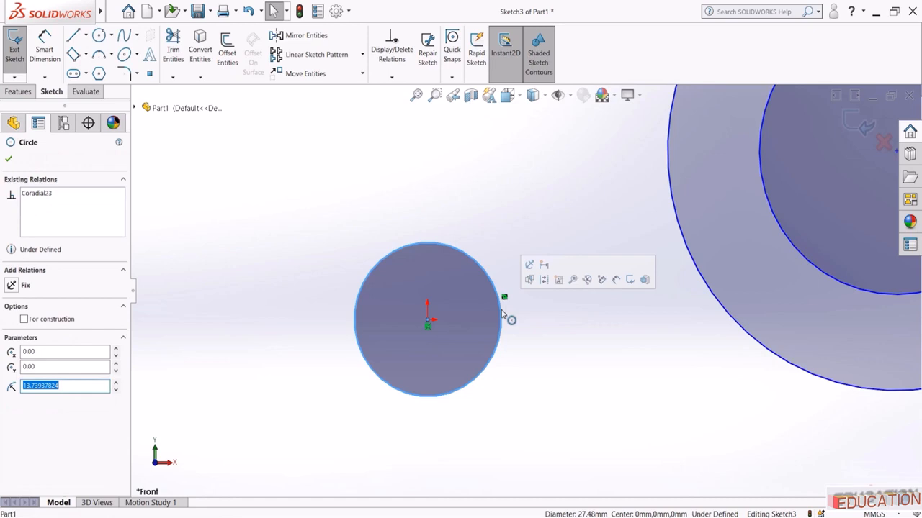
pyautogui.press('Escape')
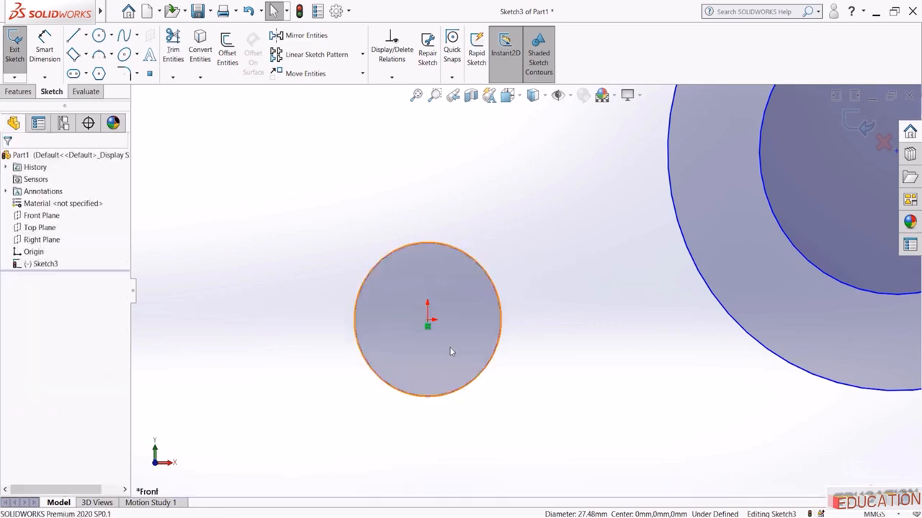
# Sketch a three-point arc of about 30.6 mm radius to the left of the origin circle
pyautogui.click(416, 95)
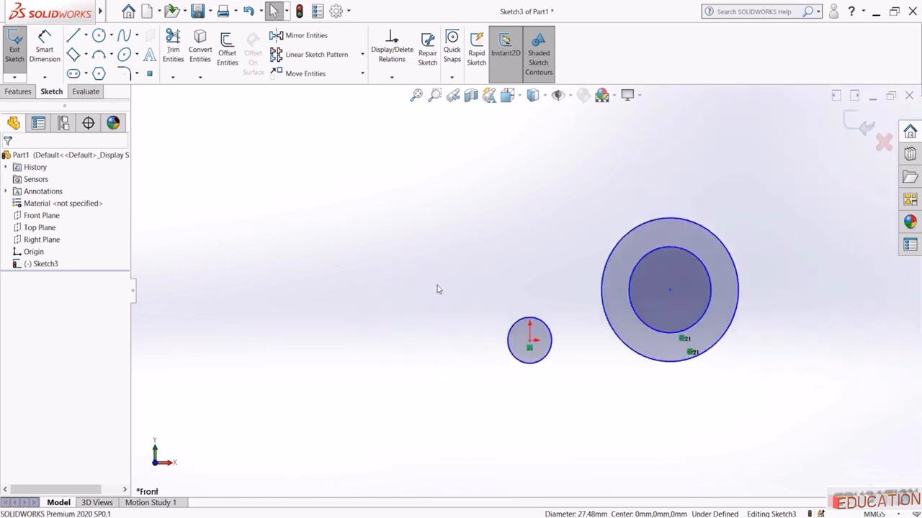
pyautogui.scroll(-1, 438, 289)
pyautogui.click(98, 55)
pyautogui.press('Escape')
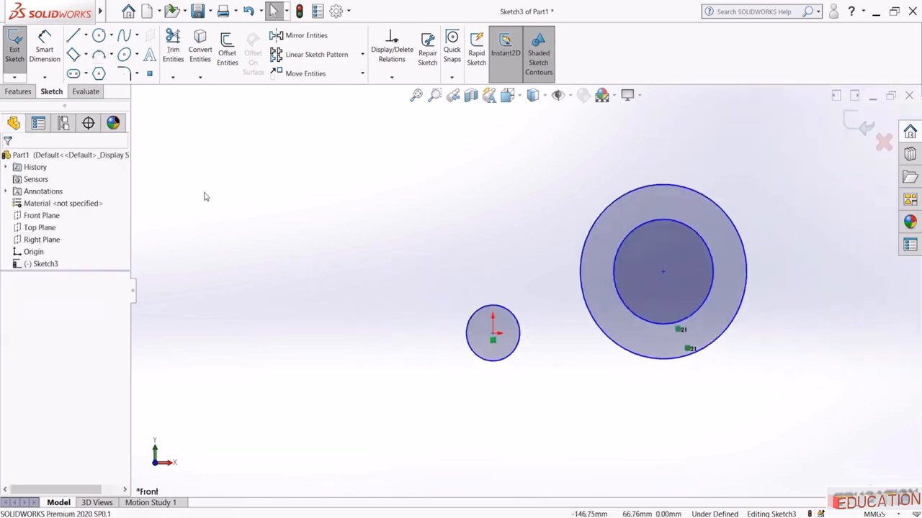
pyautogui.click(99, 55)
pyautogui.click(348, 339)
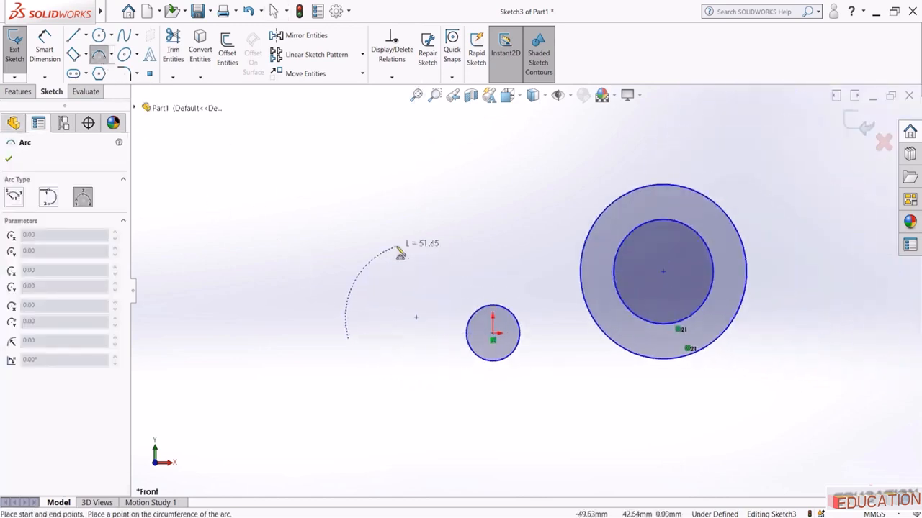
pyautogui.click(397, 246)
pyautogui.click(346, 289)
pyautogui.press('Escape')
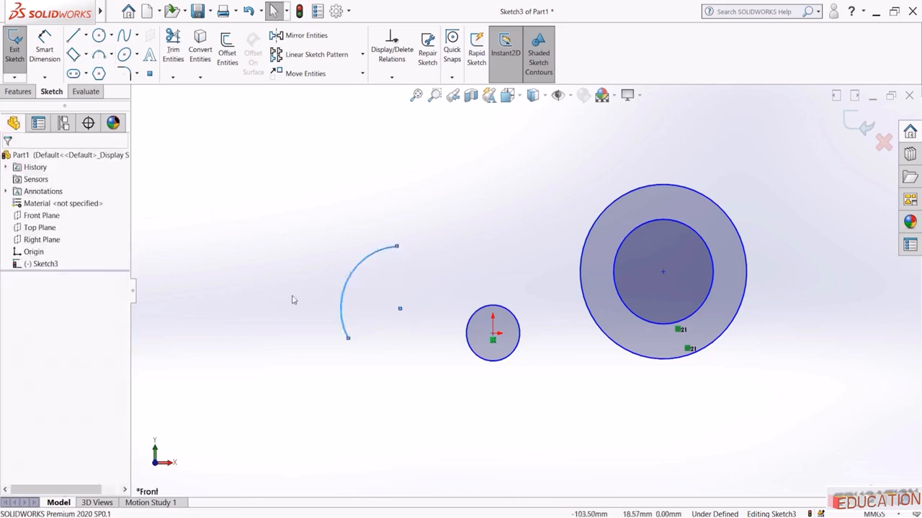
# Make the open arc and the circle at the origin coradial
pyautogui.click(363, 269)
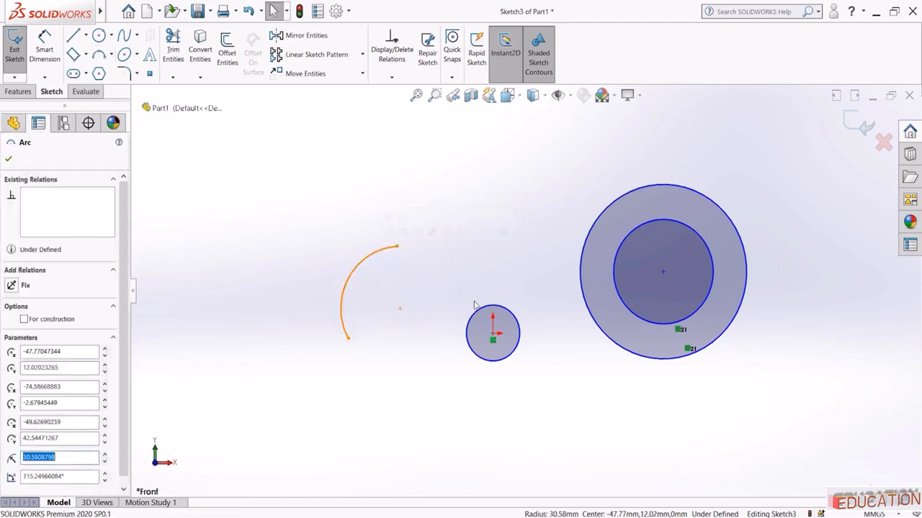
pyautogui.keyDown('ctrl'); pyautogui.click(488, 310); pyautogui.keyUp('ctrl')
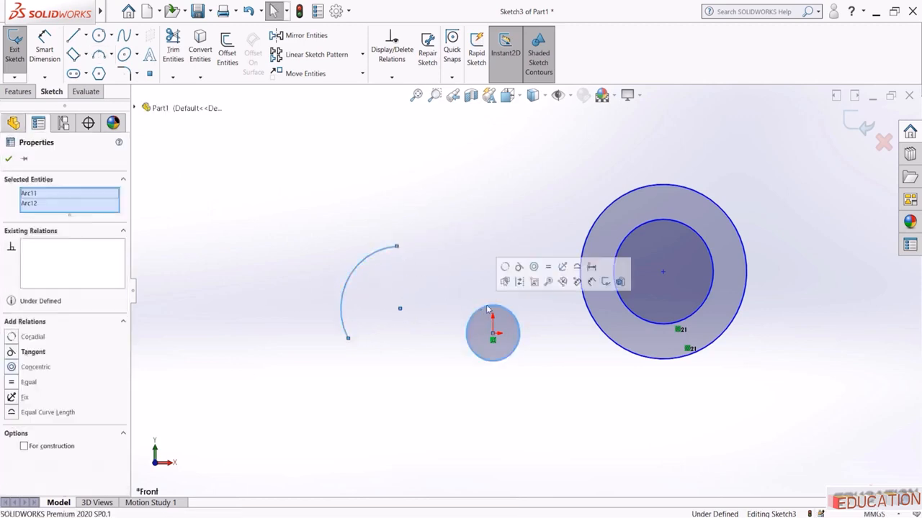
pyautogui.click(506, 268)
pyautogui.click(407, 220)
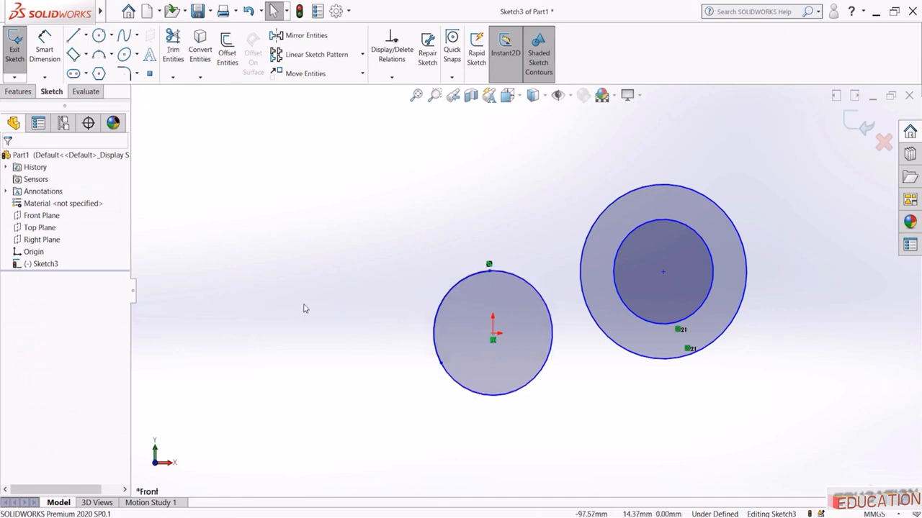
# Sketch two separate circles to the upper left of the origin circle, the right one slightly larger
pyautogui.click(99, 35)
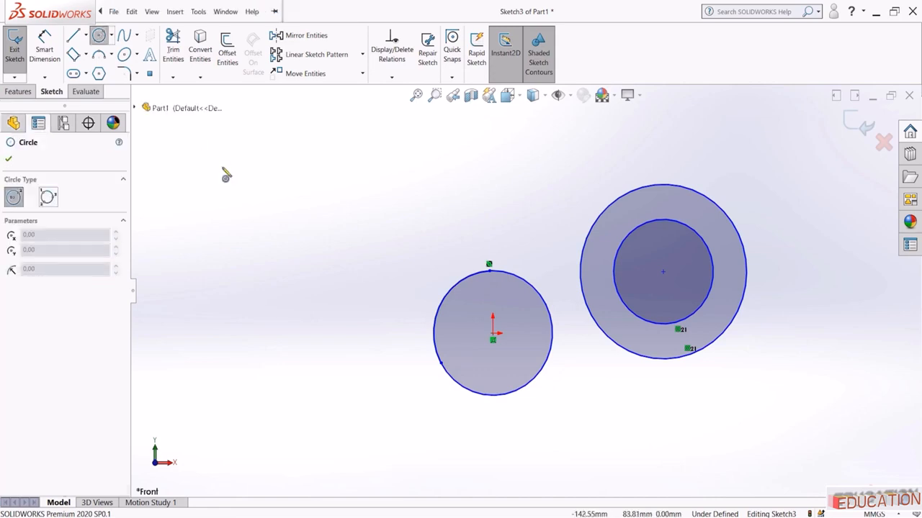
pyautogui.moveTo(249, 183); pyautogui.dragTo(247, 211)
pyautogui.moveTo(403, 191); pyautogui.dragTo(401, 225)
pyautogui.press('Escape')
# Sketch an upward-opening three-point arc below the small far-left circle
pyautogui.click(107, 56)
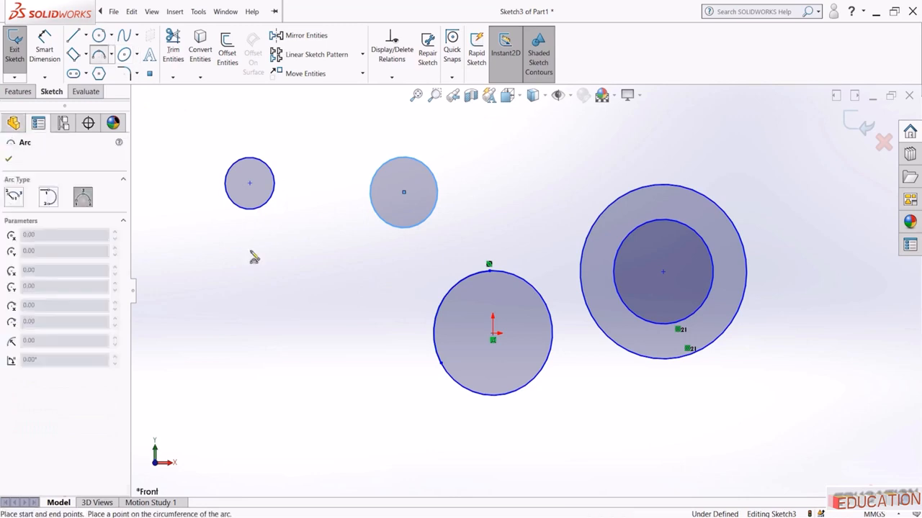
pyautogui.moveTo(220, 264); pyautogui.dragTo(314, 308)
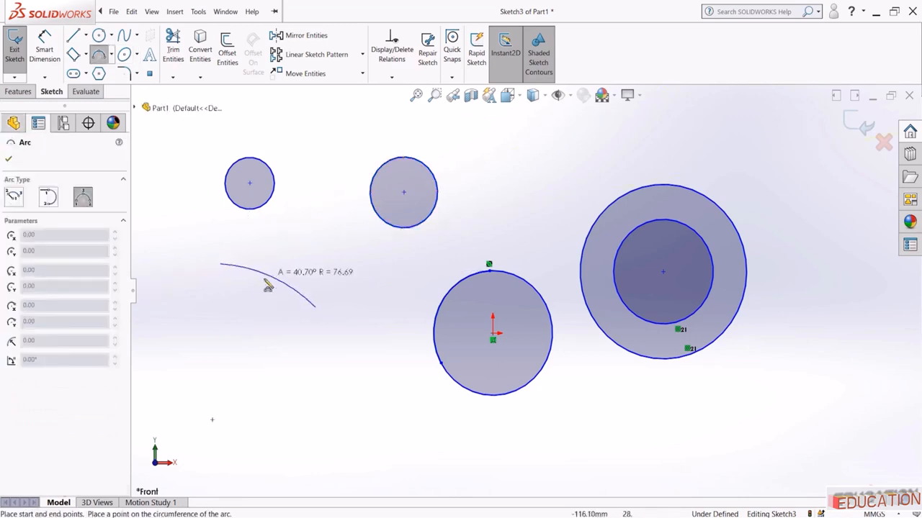
pyautogui.click(263, 321)
pyautogui.press('Escape')
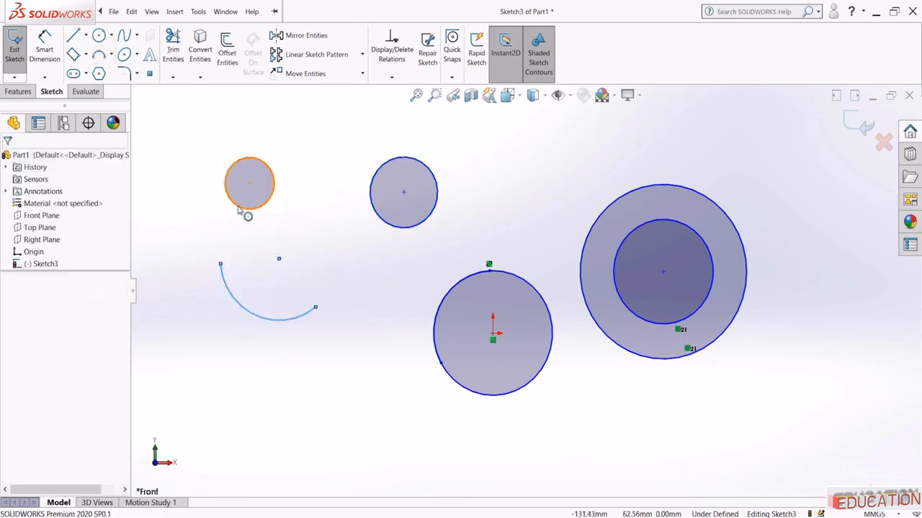
pyautogui.click(317, 267)
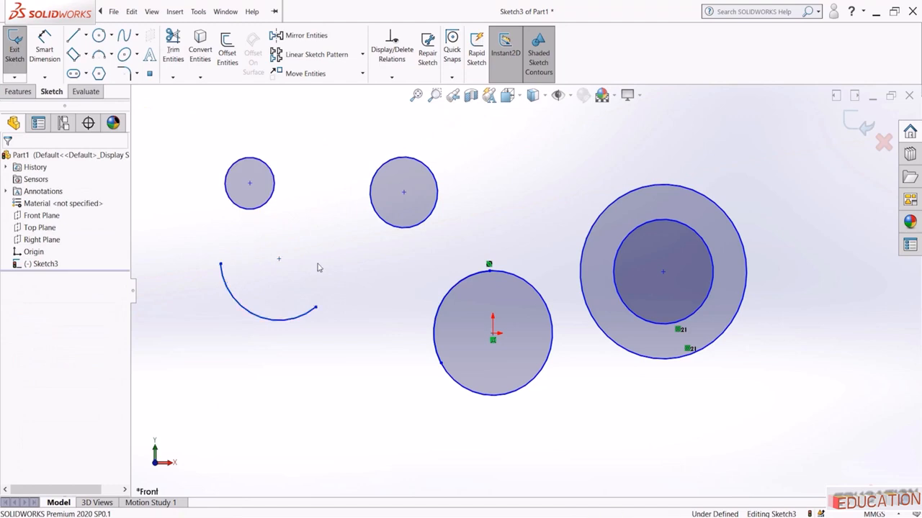
# Make the open arc and the right-hand circle above it concentric, and reshape the arc by pulling its right endpoint downward
pyautogui.click(282, 320)
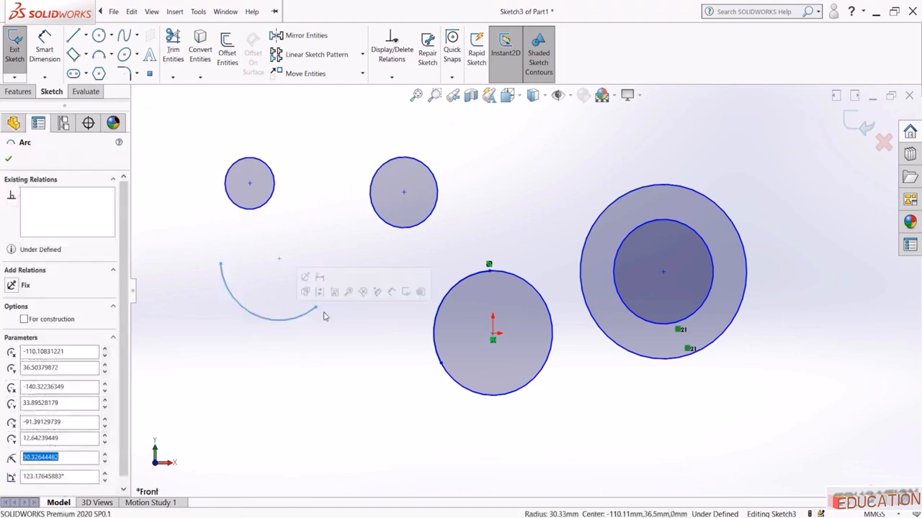
pyautogui.keyDown('ctrl'); pyautogui.click(382, 226); pyautogui.keyUp('ctrl')
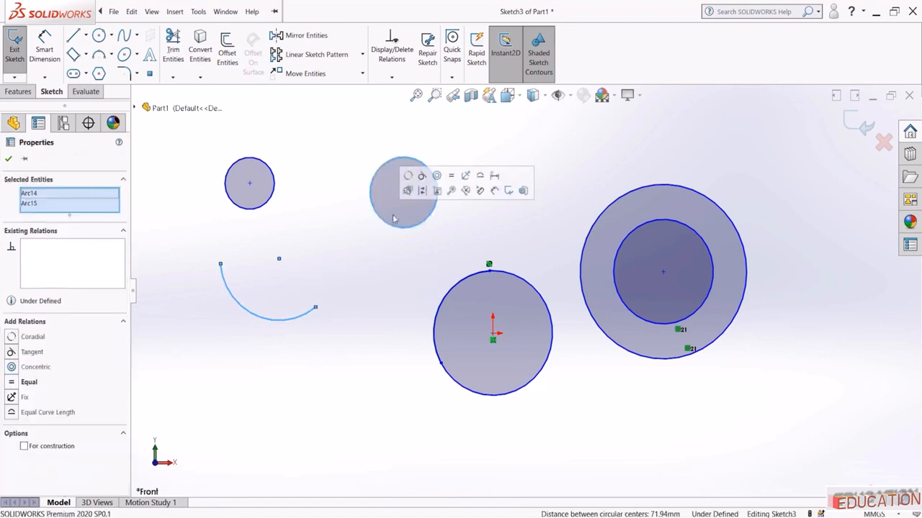
pyautogui.click(437, 176)
pyautogui.press('Escape')
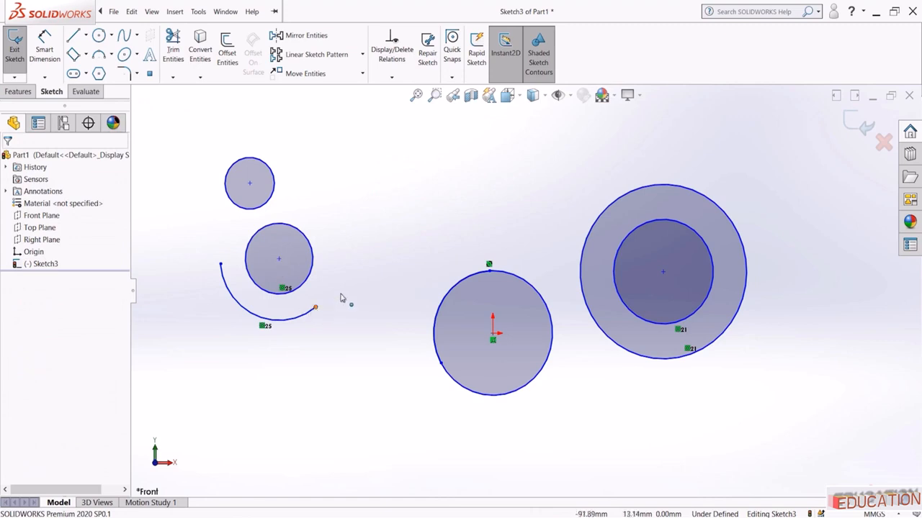
pyautogui.moveTo(314, 307); pyautogui.dragTo(326, 371)
# Make the small upper-left circle concentric with the circle inside the open arc
pyautogui.click(304, 214)
pyautogui.click(283, 289)
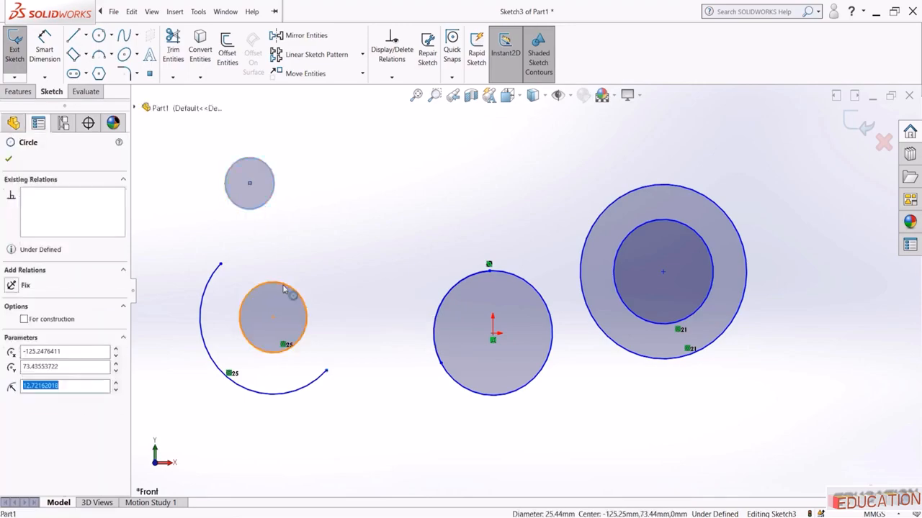
pyautogui.keyDown('ctrl'); pyautogui.click(249, 183); pyautogui.keyUp('ctrl')
pyautogui.click(345, 243)
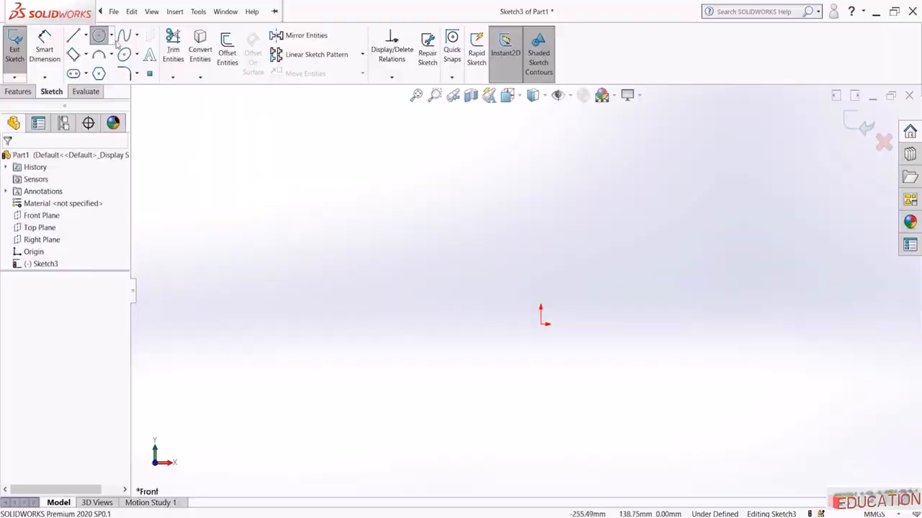
# Sketch a three-point arc to the upper left of the origin and a slanted line about 75 mm long below it
pyautogui.click(316, 255)
pyautogui.click(448, 241)
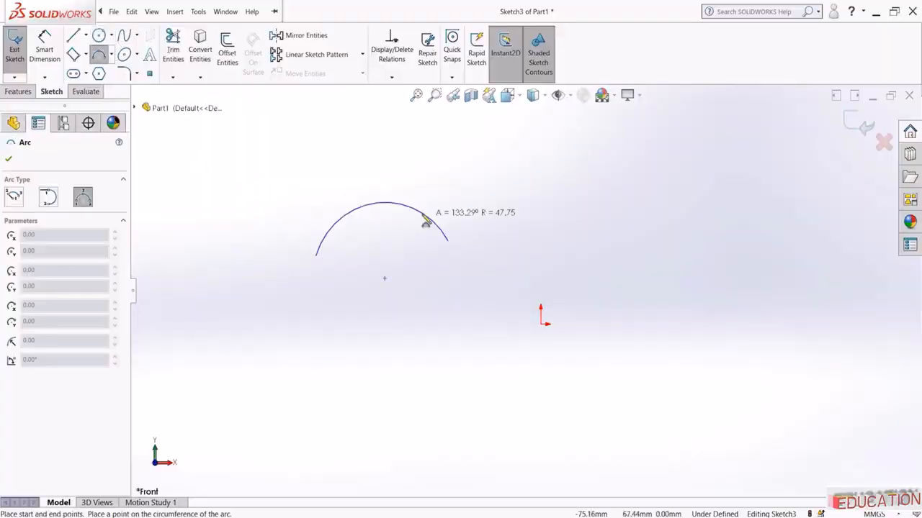
pyautogui.click(383, 210)
pyautogui.press('Escape')
pyautogui.click(75, 36)
pyautogui.click(223, 325)
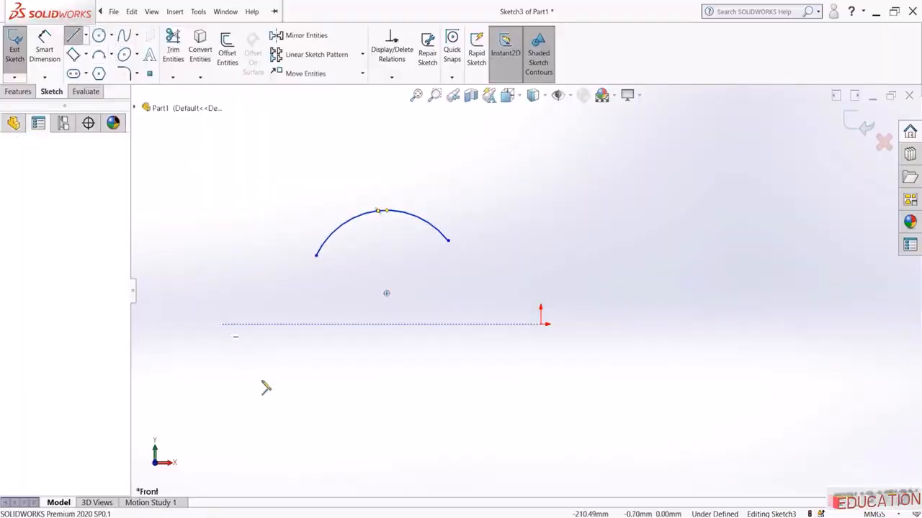
pyautogui.click(290, 420)
pyautogui.press('Escape')
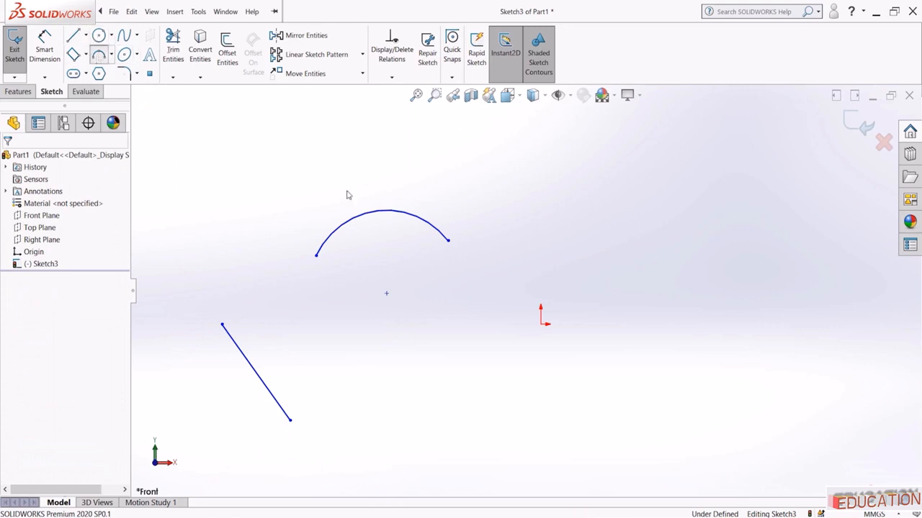
# Sketch a center circle to the upper right of the origin
pyautogui.click(99, 54)
pyautogui.click(99, 35)
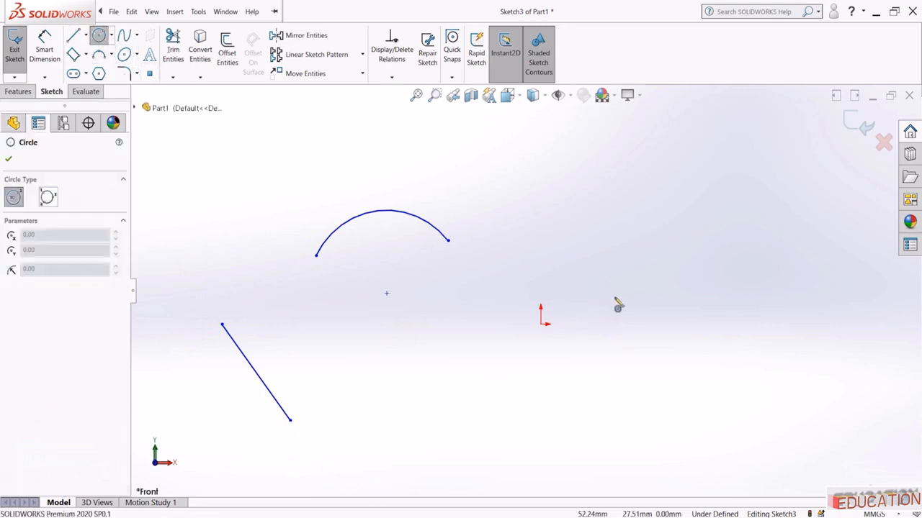
pyautogui.click(619, 280)
pyautogui.click(589, 312)
pyautogui.press('Escape')
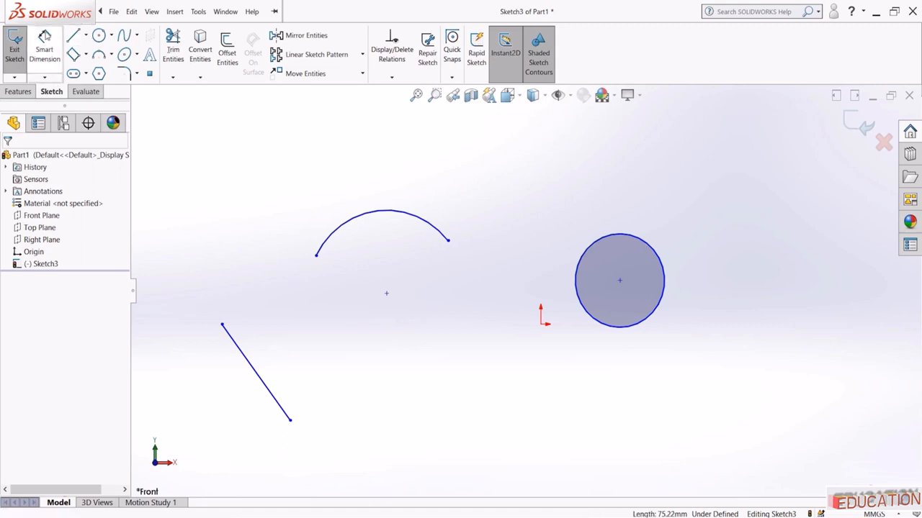
# Dimension the slanted line's length as 100 mm
pyautogui.click(44, 47)
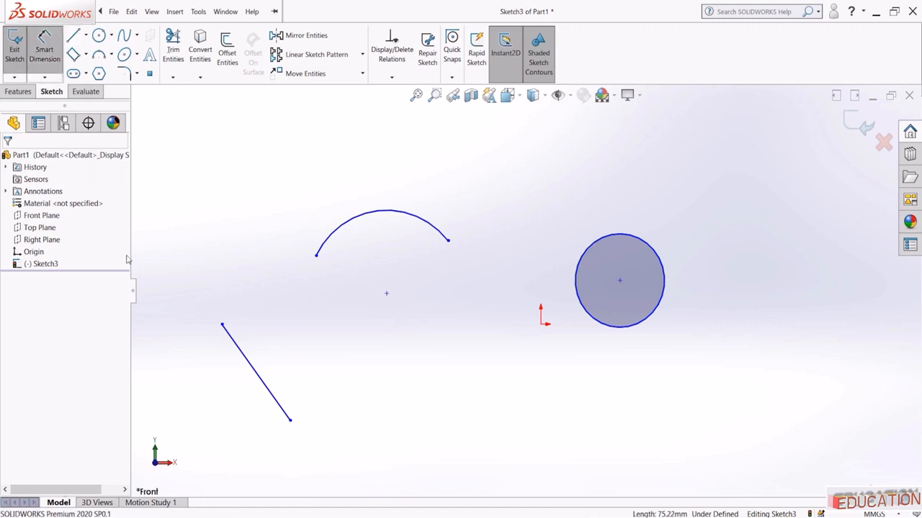
pyautogui.click(259, 379)
pyautogui.click(246, 385)
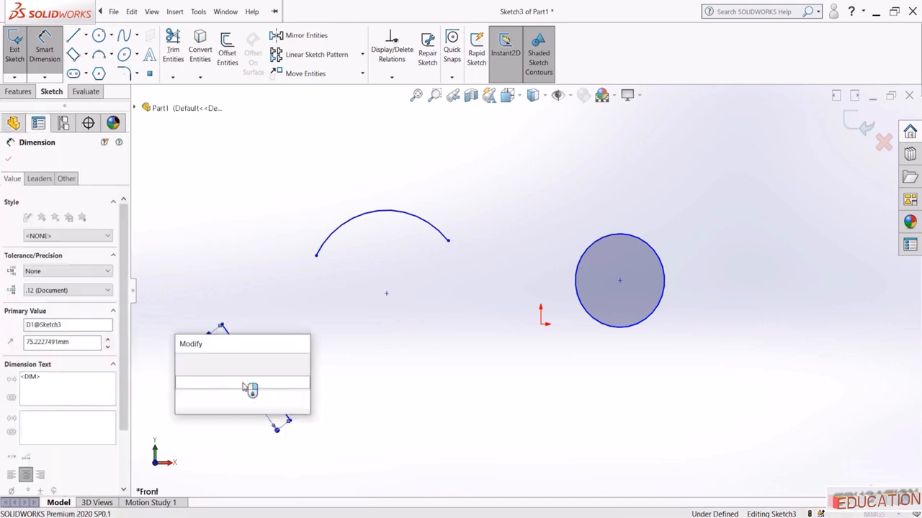
pyautogui.write('100')
pyautogui.press('Return')
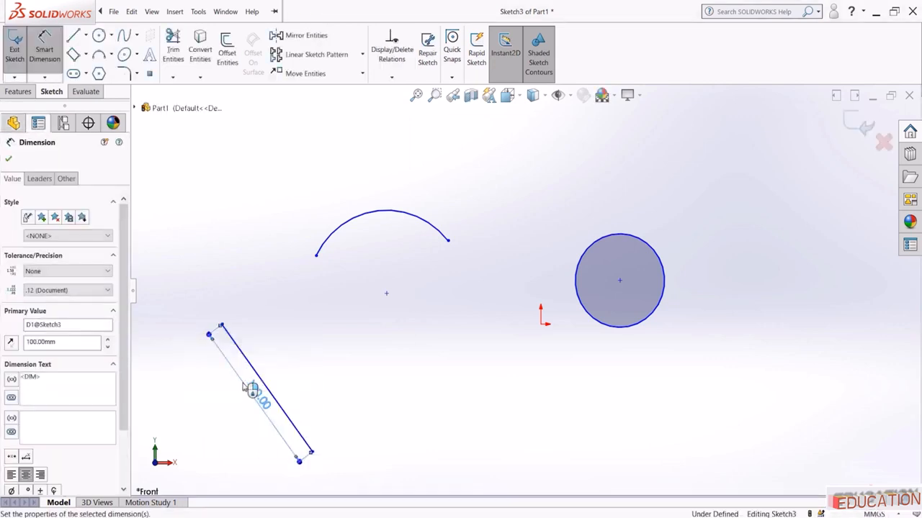
pyautogui.press('Escape')
pyautogui.press('Escape')
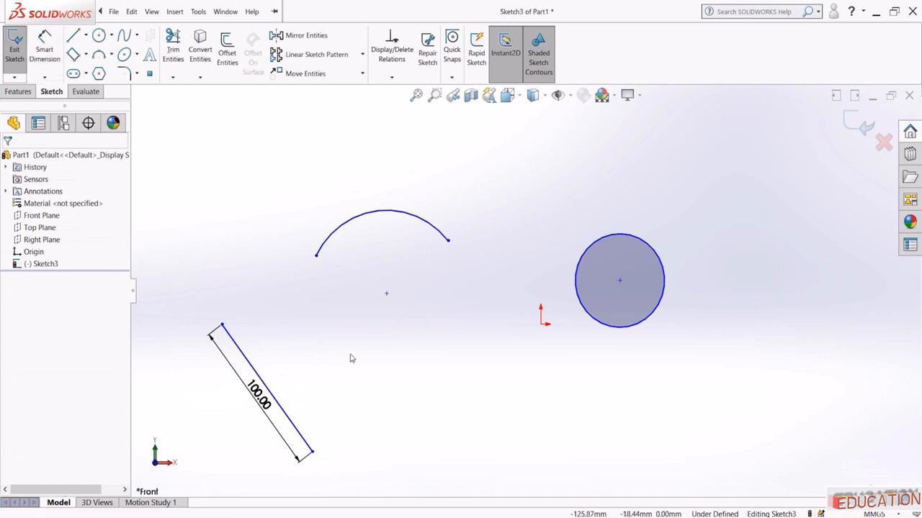
# Apply an equal curve length relation between the slanted line and the arc
pyautogui.click(235, 344)
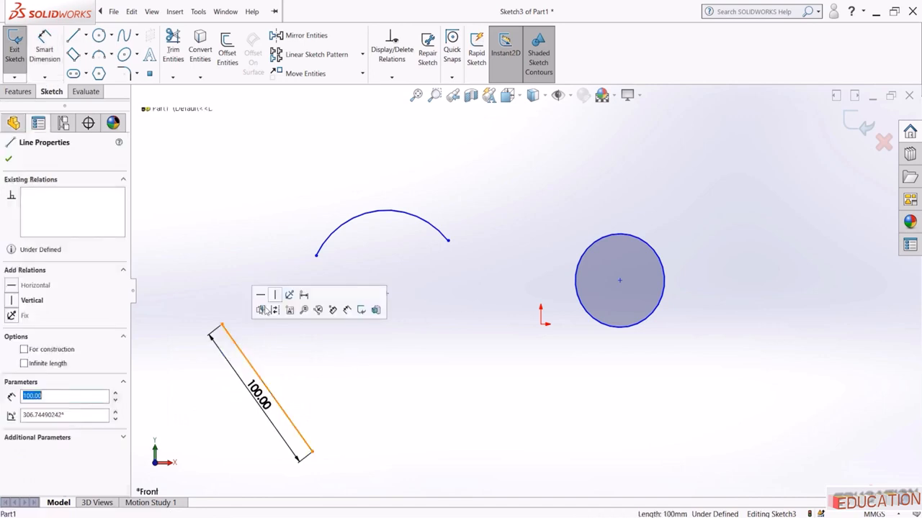
pyautogui.keyDown('ctrl'); pyautogui.click(339, 227); pyautogui.keyUp('ctrl')
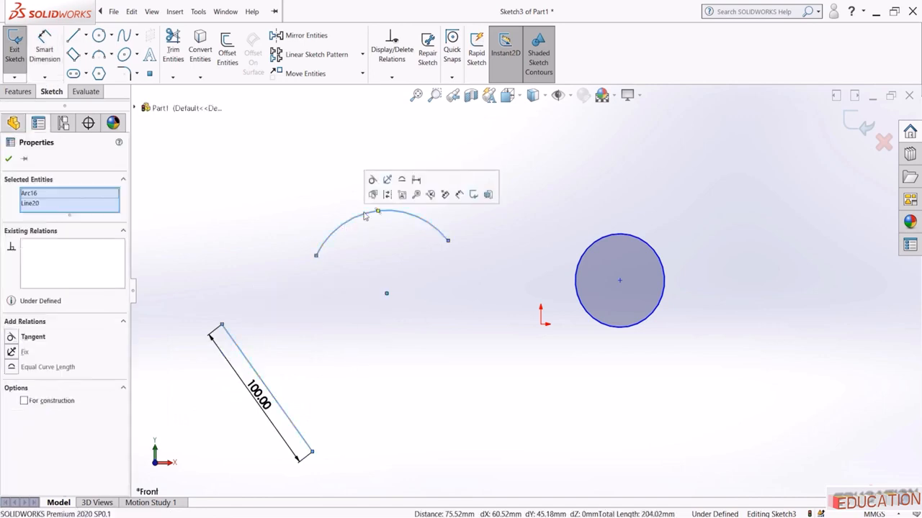
pyautogui.click(402, 188)
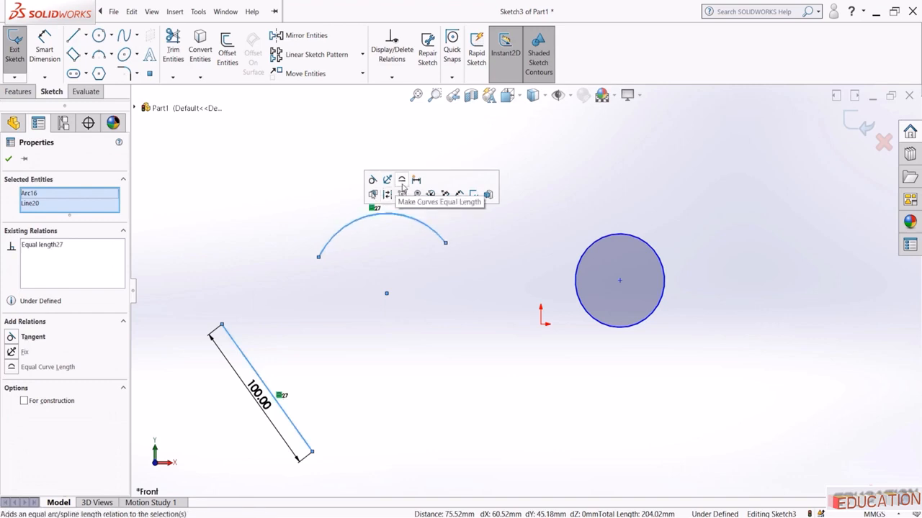
pyautogui.click(293, 182)
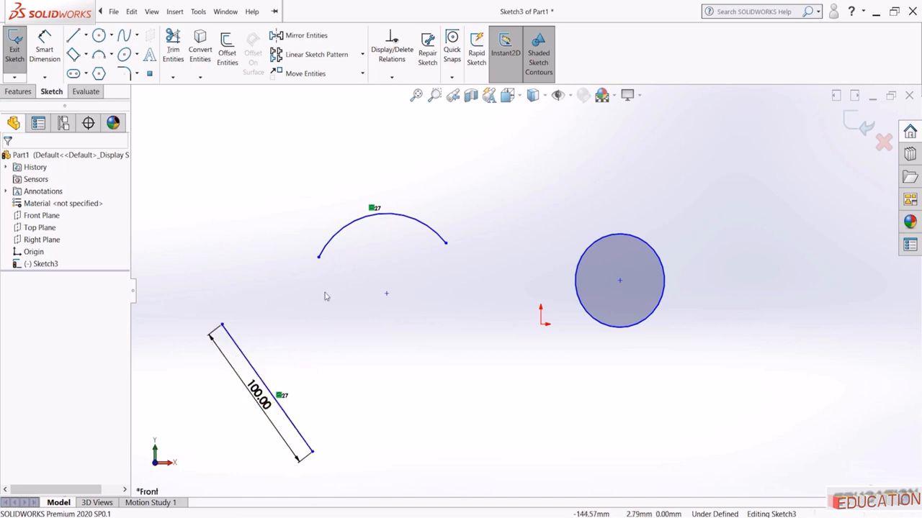
# Add a driven arc-length dimension above the arc
pyautogui.click(44, 49)
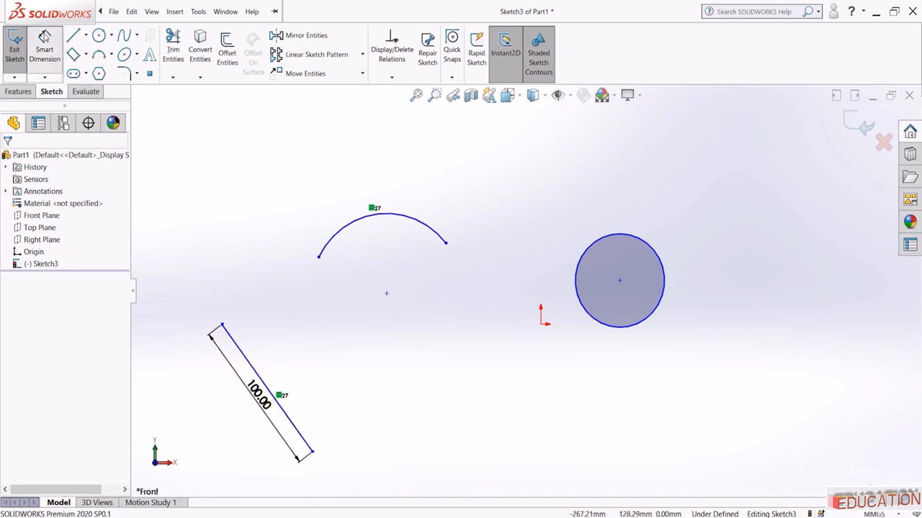
pyautogui.click(319, 260)
pyautogui.click(446, 244)
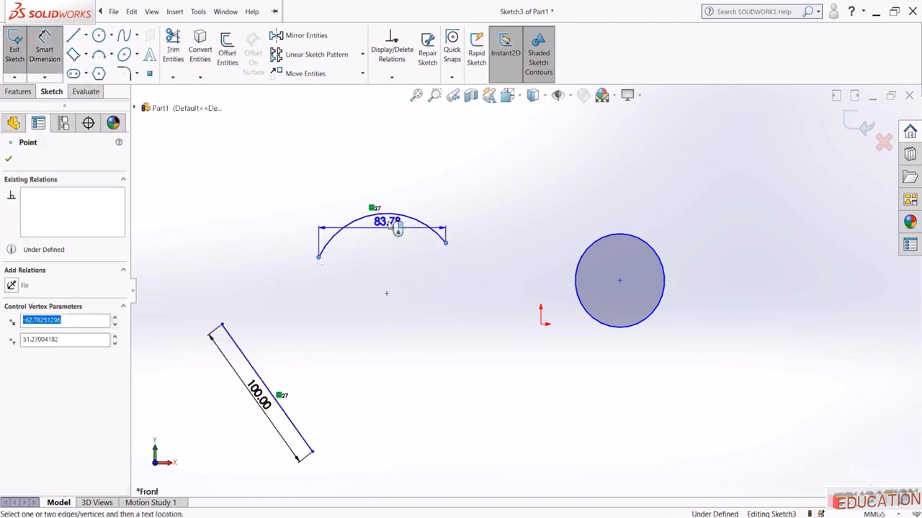
pyautogui.click(394, 219)
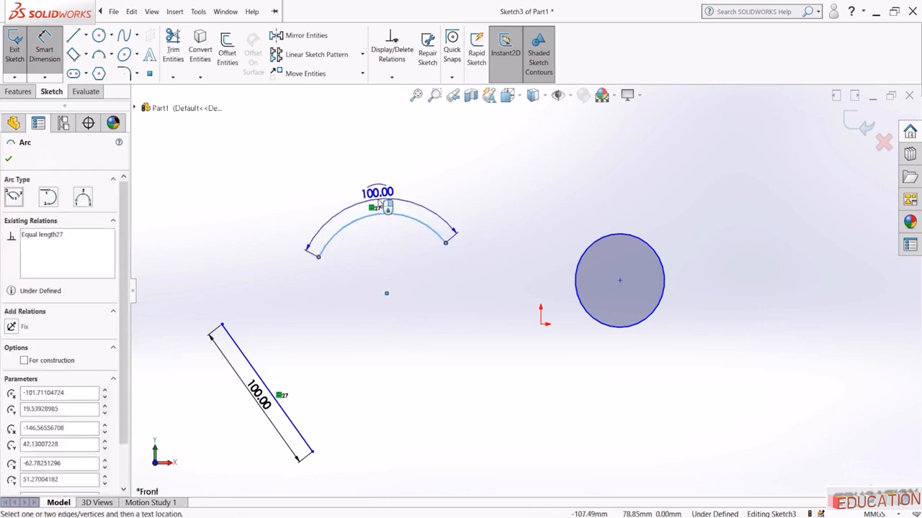
pyautogui.click(376, 196)
pyautogui.click(526, 261)
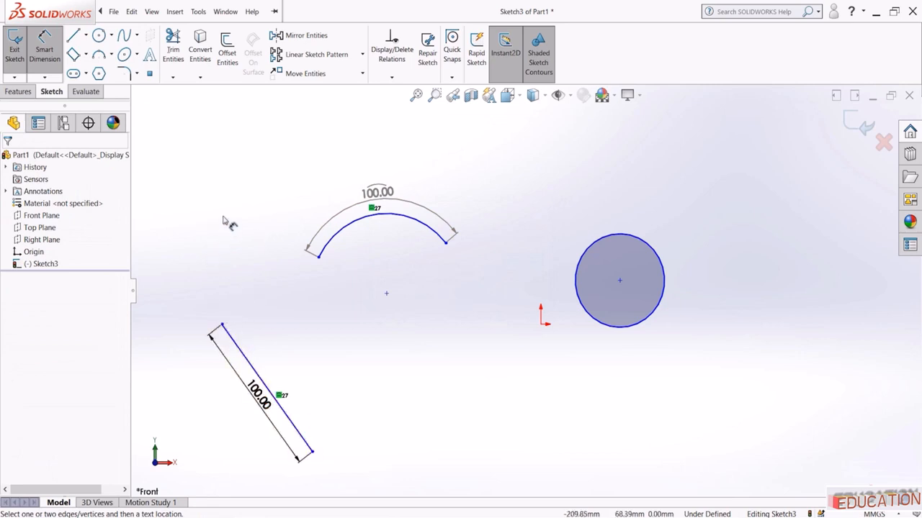
pyautogui.press('Escape')
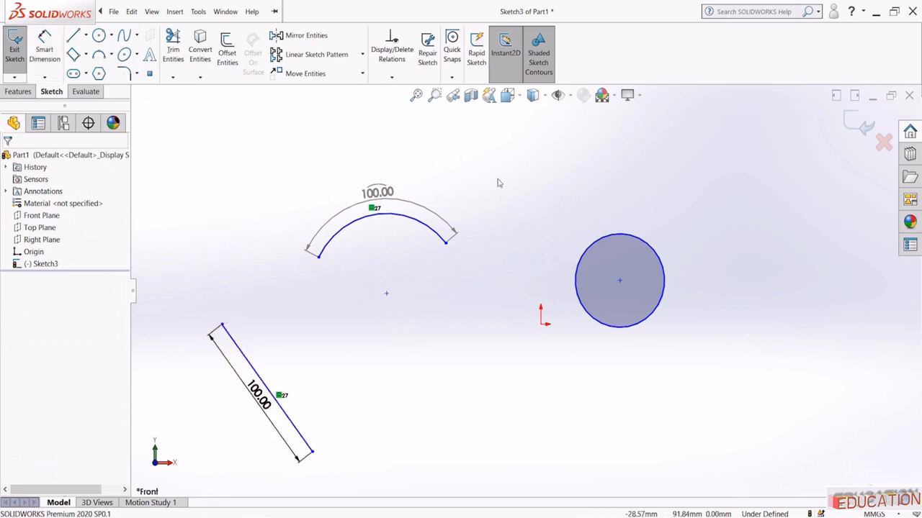
# Apply an equal curve length relation between the arc and the circle, and move the circle to the arc's center
pyautogui.click(426, 226)
pyautogui.click(426, 260)
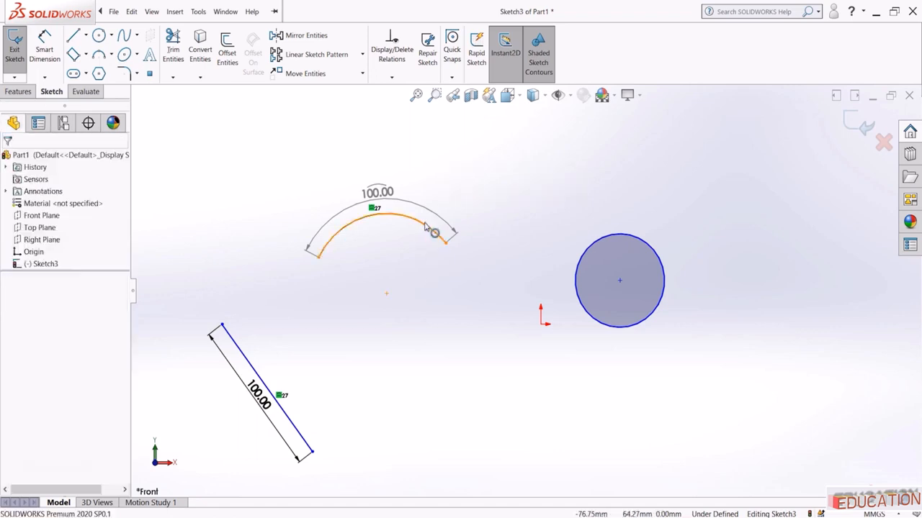
pyautogui.click(426, 228)
pyautogui.click(609, 241)
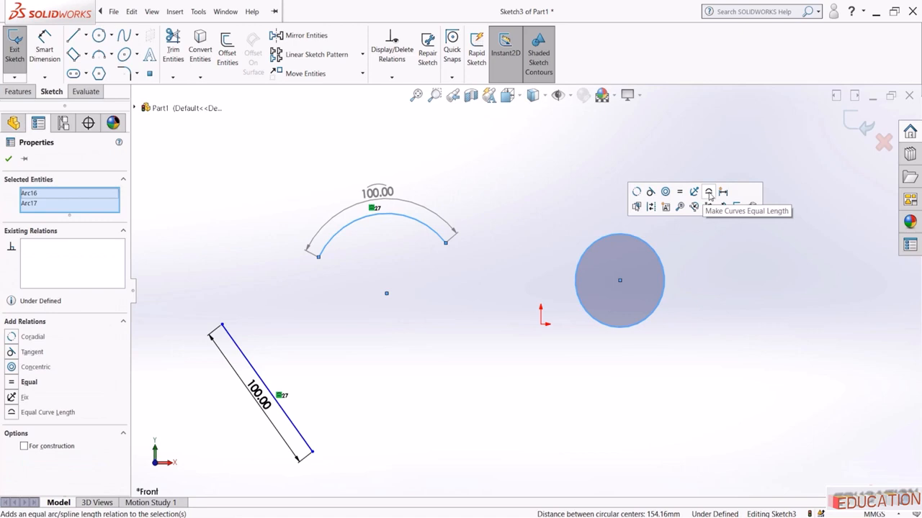
pyautogui.click(709, 192)
pyautogui.click(487, 191)
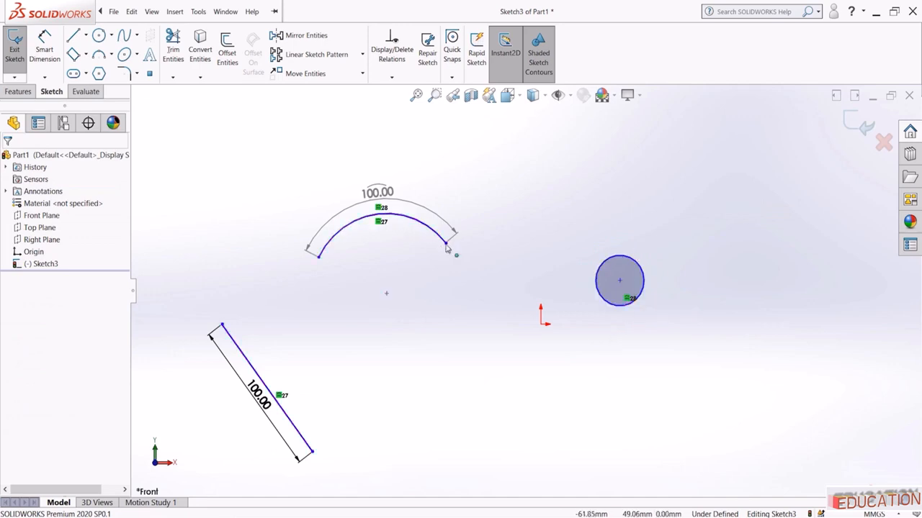
pyautogui.moveTo(612, 288); pyautogui.dragTo(377, 303)
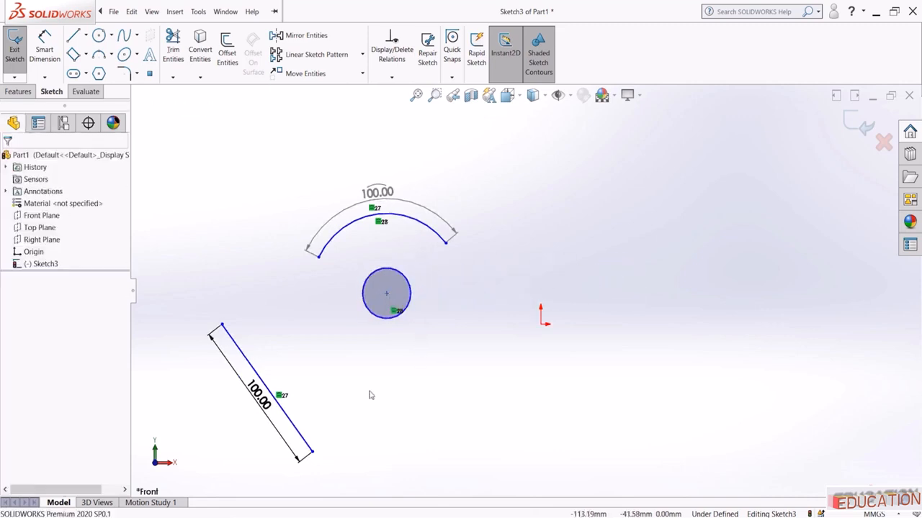
# Sketch a vertical centerline to the upper right of the origin
pyautogui.click(86, 36)
pyautogui.click(95, 64)
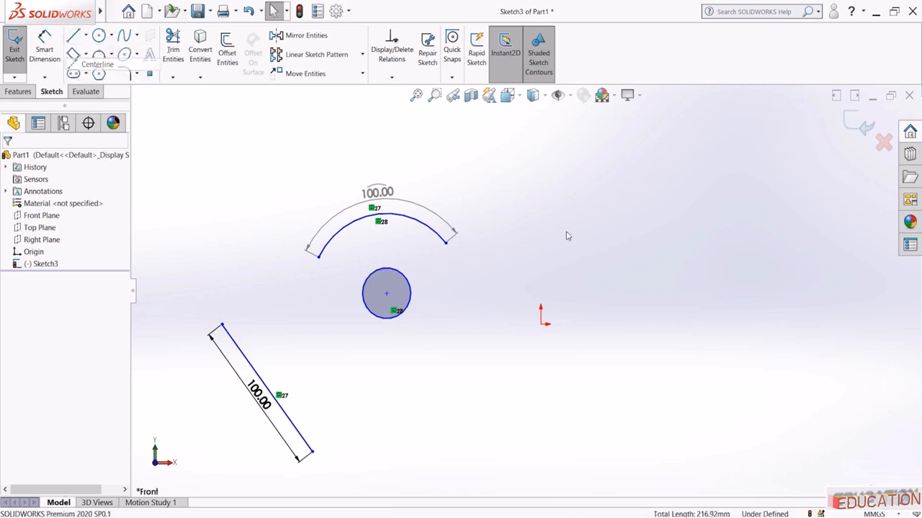
pyautogui.click(700, 187)
pyautogui.click(700, 257)
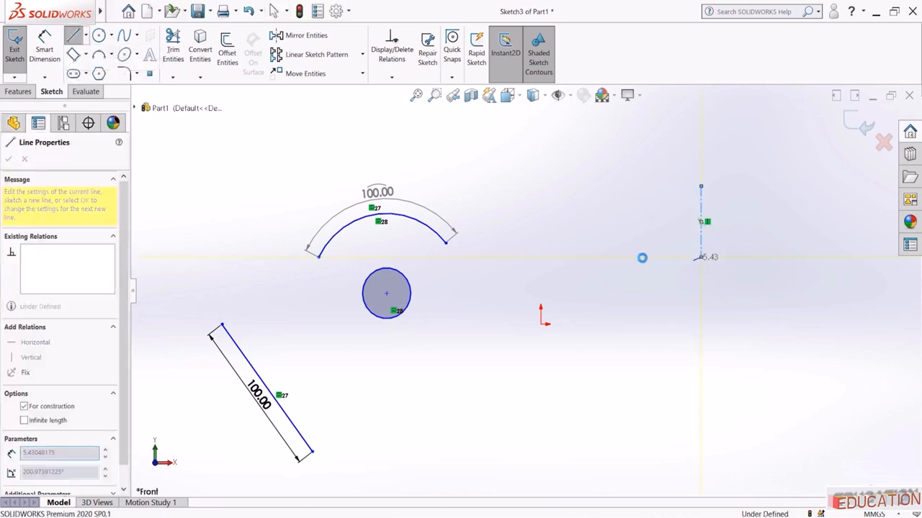
pyautogui.press('Escape')
# Sketch a circle of about 18.5 mm radius to the right of the centerline and one of about 11.7 mm radius to its upper left
pyautogui.click(98, 35)
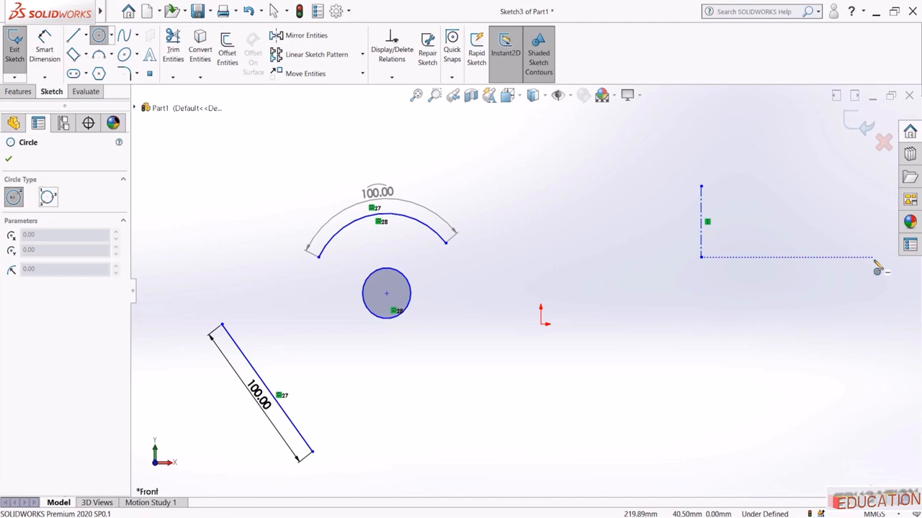
pyautogui.click(801, 257)
pyautogui.click(828, 268)
pyautogui.press('Escape')
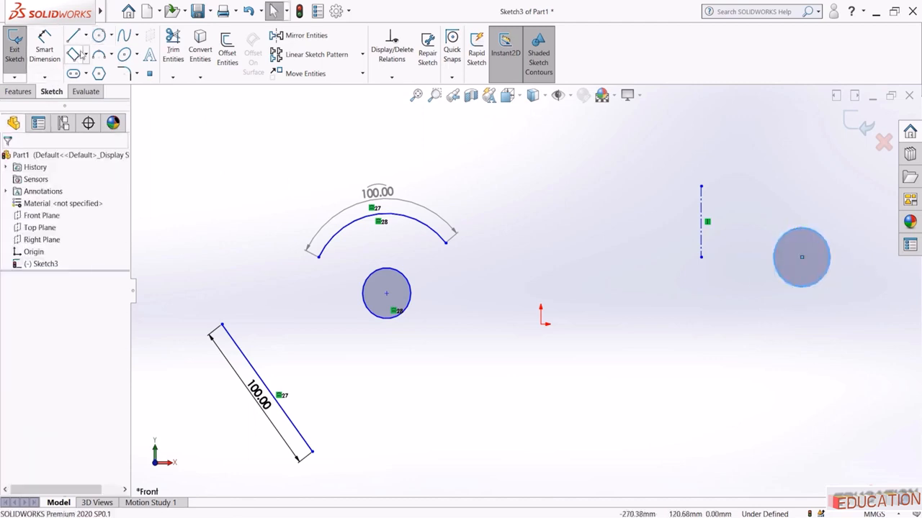
pyautogui.click(101, 38)
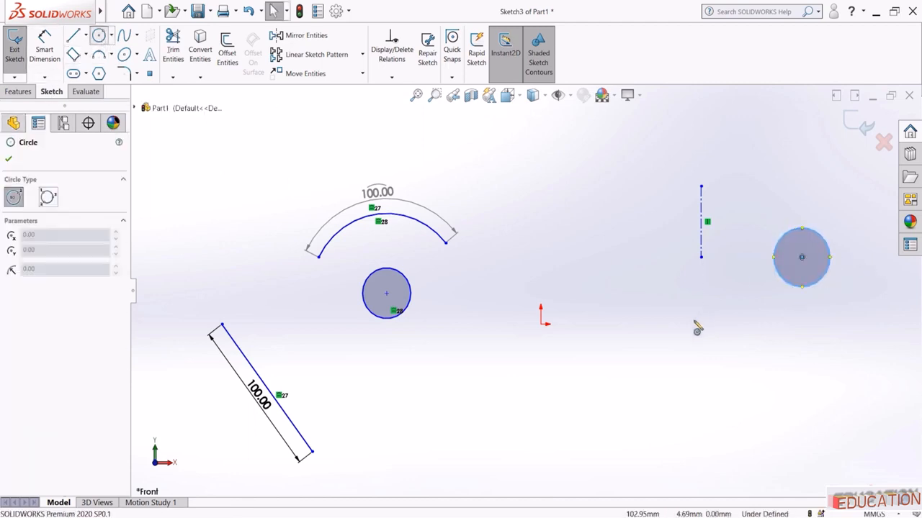
pyautogui.click(557, 158)
pyautogui.click(562, 177)
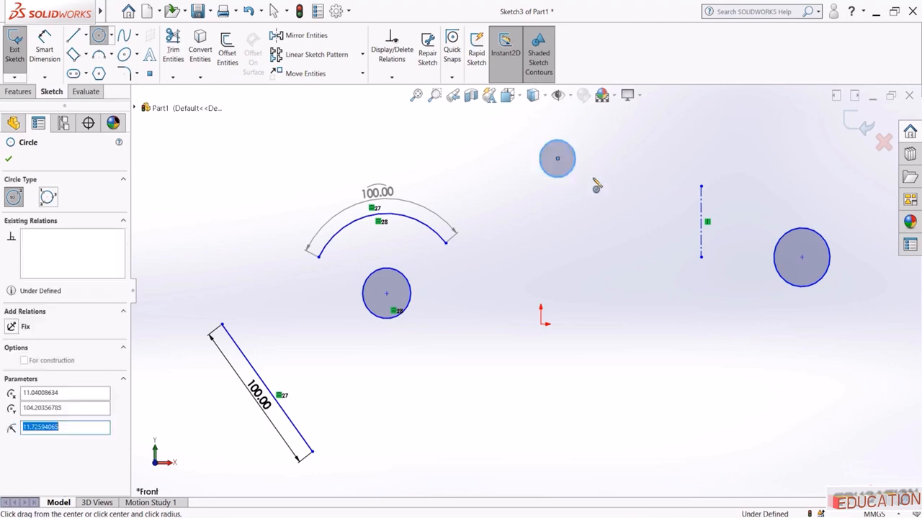
pyautogui.press('Escape')
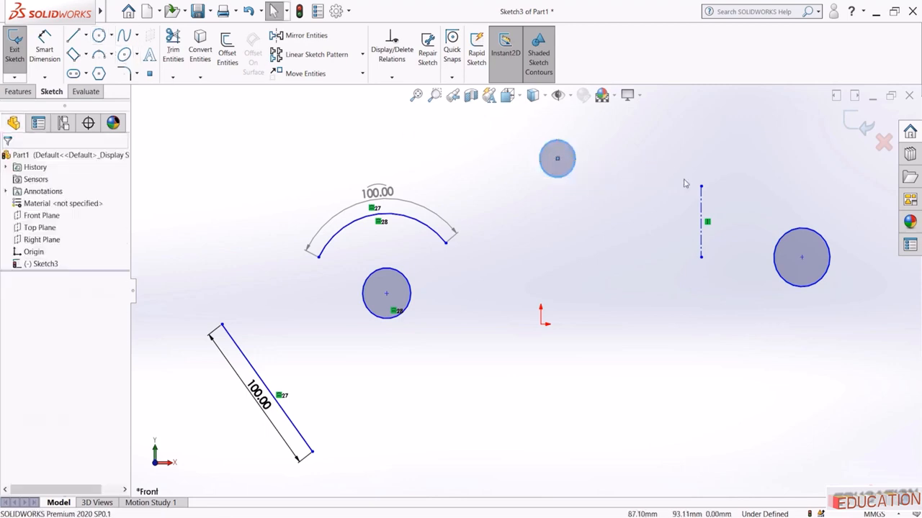
# Apply a symmetric relation between the two circles about the vertical centerline
pyautogui.click(807, 234)
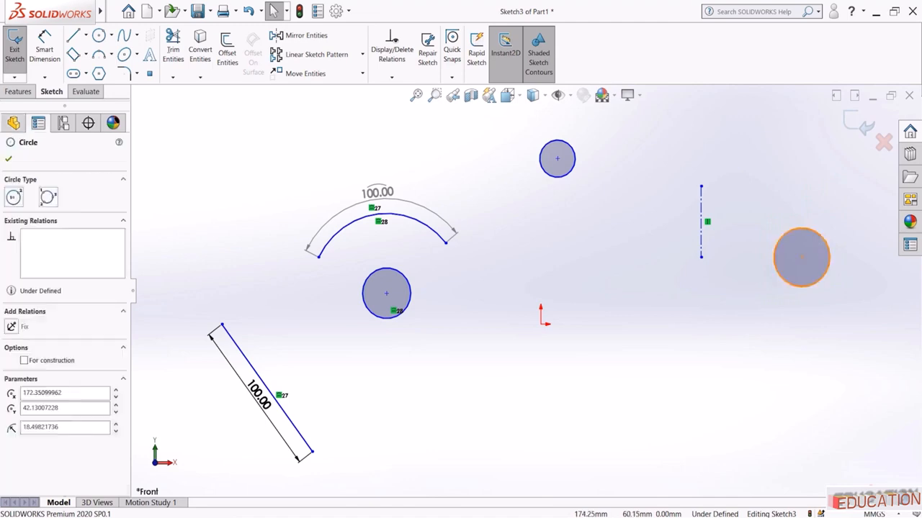
pyautogui.keyDown('ctrl'); pyautogui.click(702, 205); pyautogui.keyUp('ctrl')
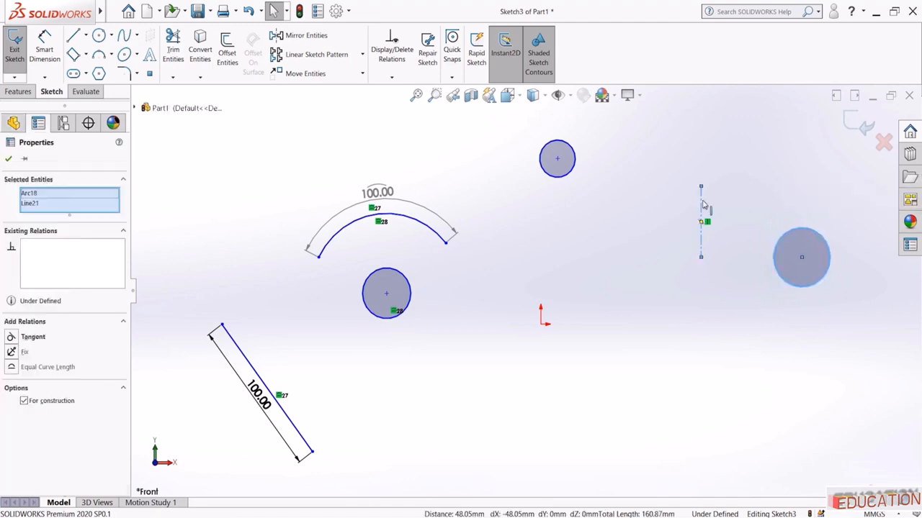
pyautogui.keyDown('ctrl'); pyautogui.click(571, 179); pyautogui.keyUp('ctrl')
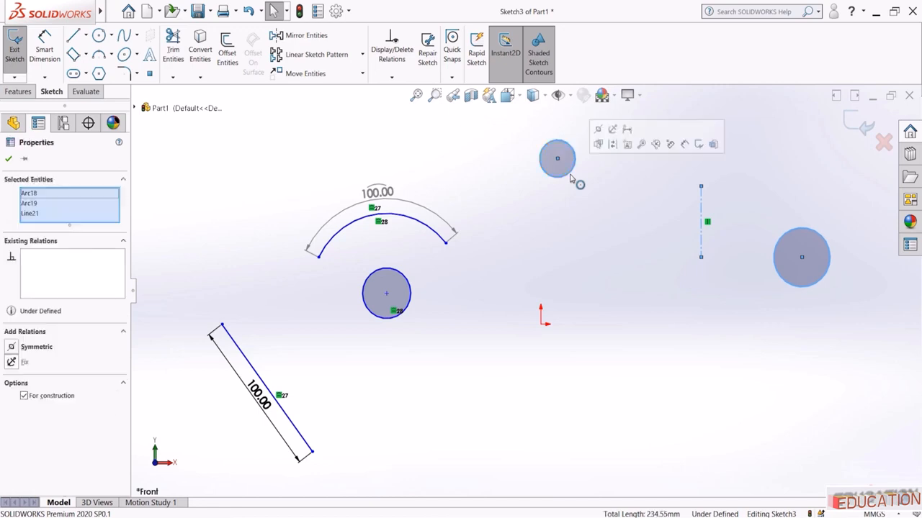
pyautogui.click(598, 129)
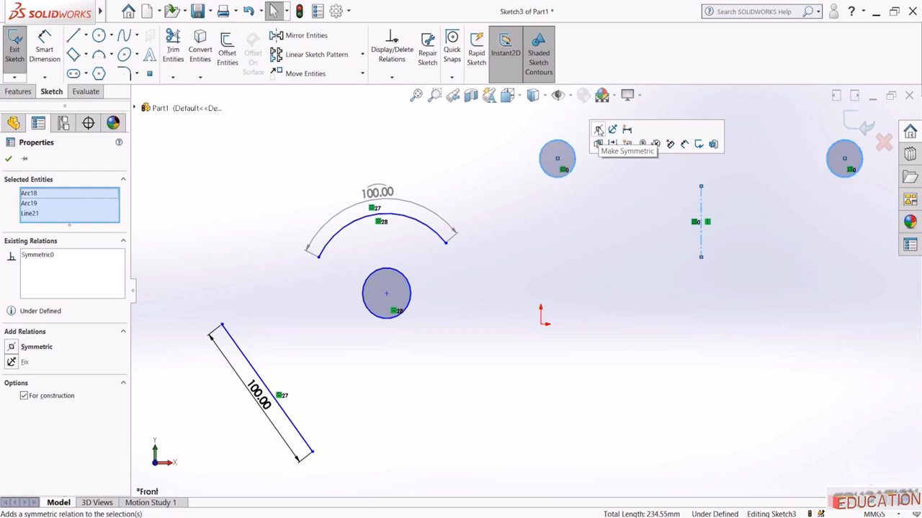
pyautogui.click(631, 233)
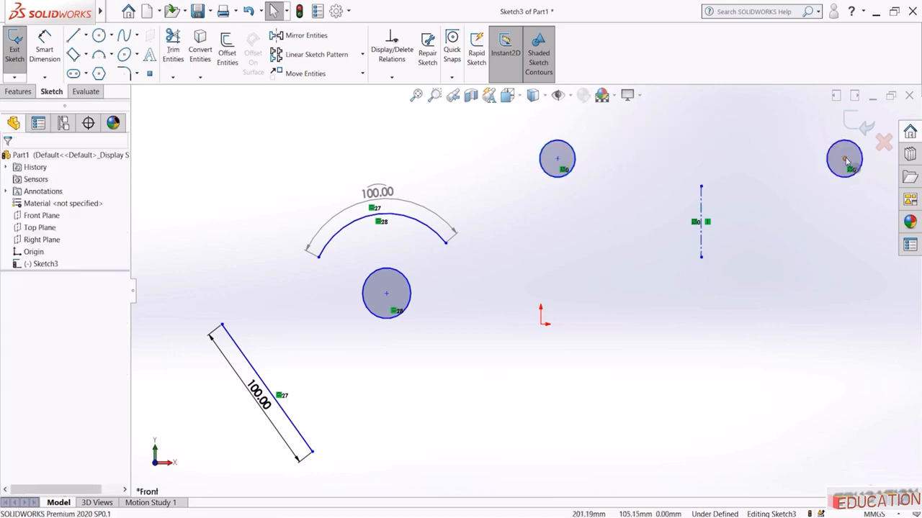
# Move the right circle's center closer to the centerline, and move the left circle's center up past the centerline's upper end
pyautogui.moveTo(843, 158); pyautogui.dragTo(765, 225)
pyautogui.click(768, 275)
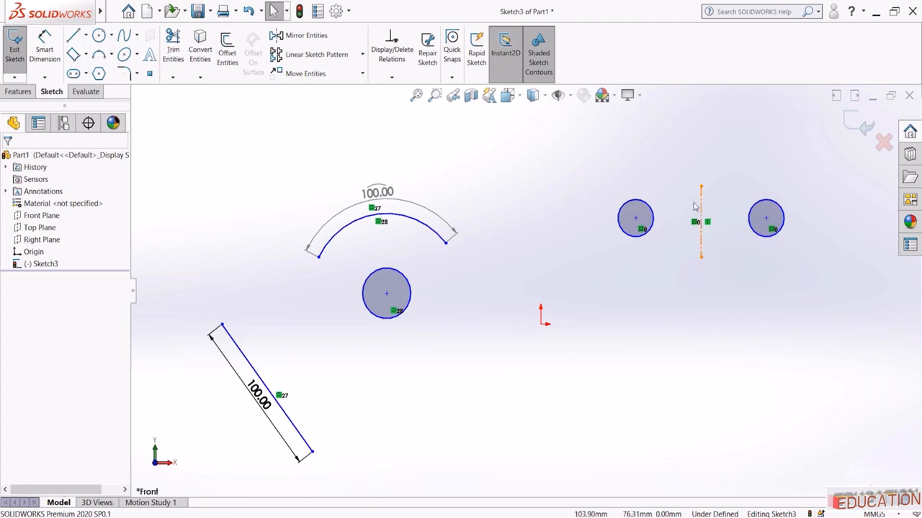
pyautogui.moveTo(635, 219); pyautogui.dragTo(620, 147)
pyautogui.click(519, 273)
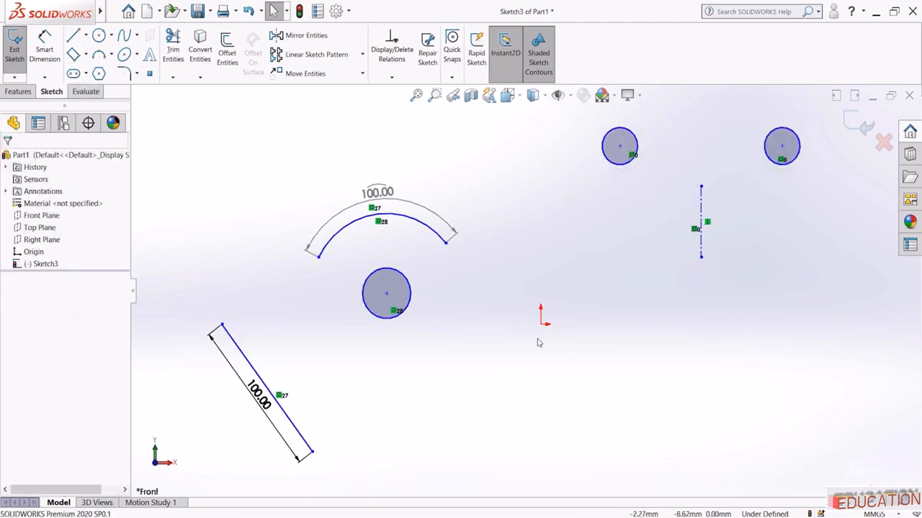
# Sketch two corner rectangles below the circles, one on each side of the centerline, with the right one lower
pyautogui.click(86, 54)
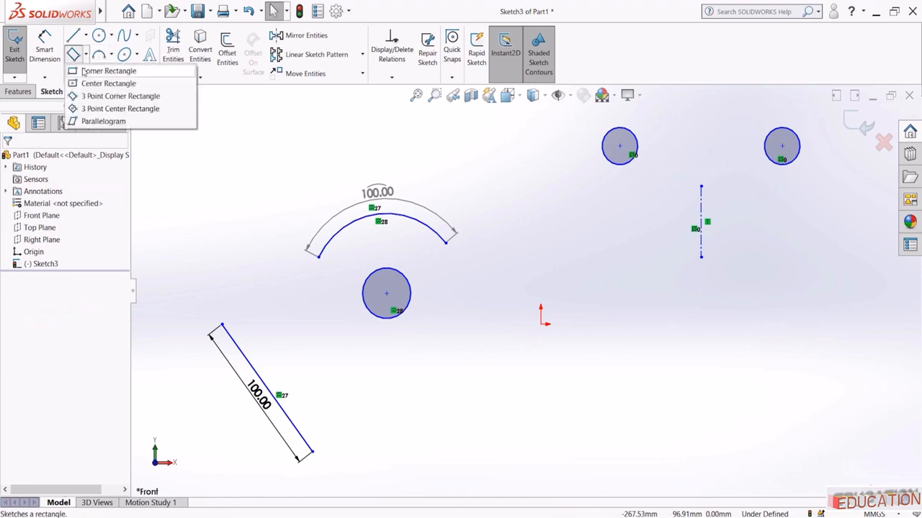
pyautogui.click(101, 68)
pyautogui.click(621, 277)
pyautogui.click(822, 319)
pyautogui.click(845, 366)
pyautogui.press('Escape')
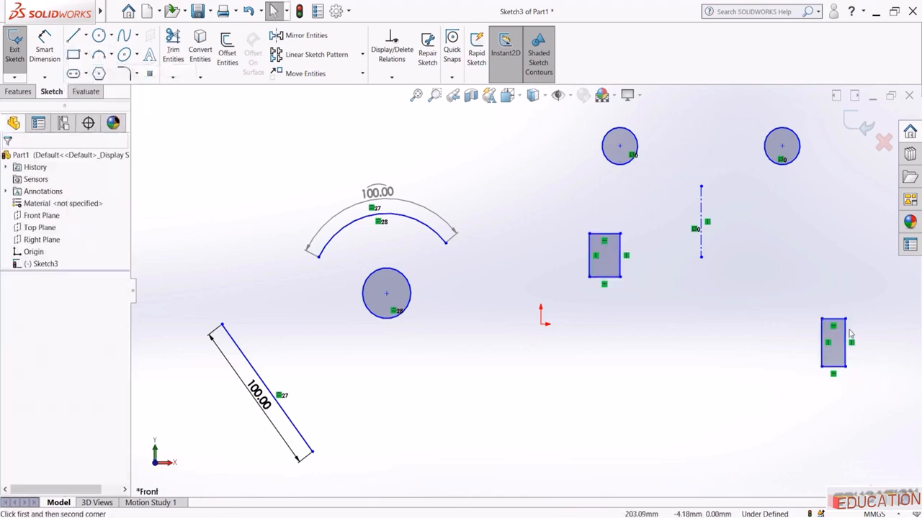
# Make the rectangles' facing vertical sides symmetric about the centerline, and stretch the right rectangle up and inward by its upper inner corner
pyautogui.click(699, 229)
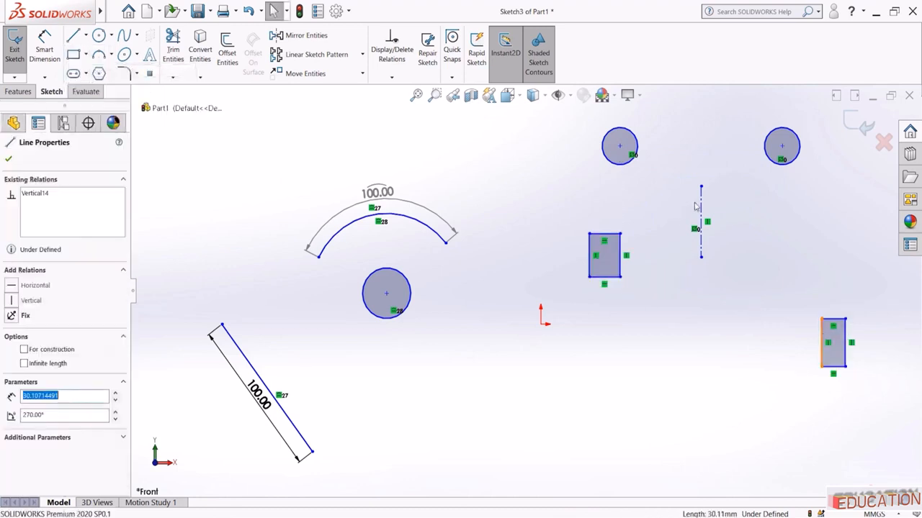
pyautogui.keyDown('ctrl'); pyautogui.click(621, 247); pyautogui.keyUp('ctrl')
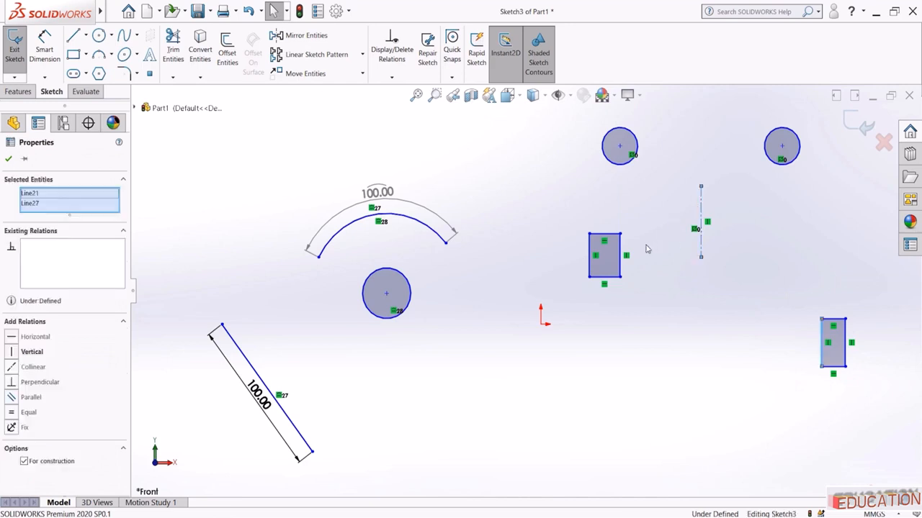
pyautogui.keyDown('ctrl'); pyautogui.click(821, 343); pyautogui.keyUp('ctrl')
pyautogui.click(720, 195)
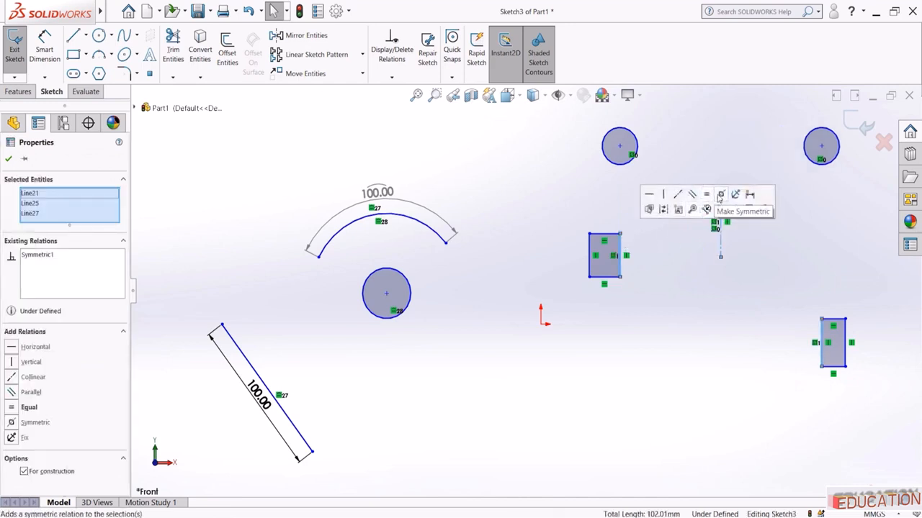
pyautogui.press('Escape')
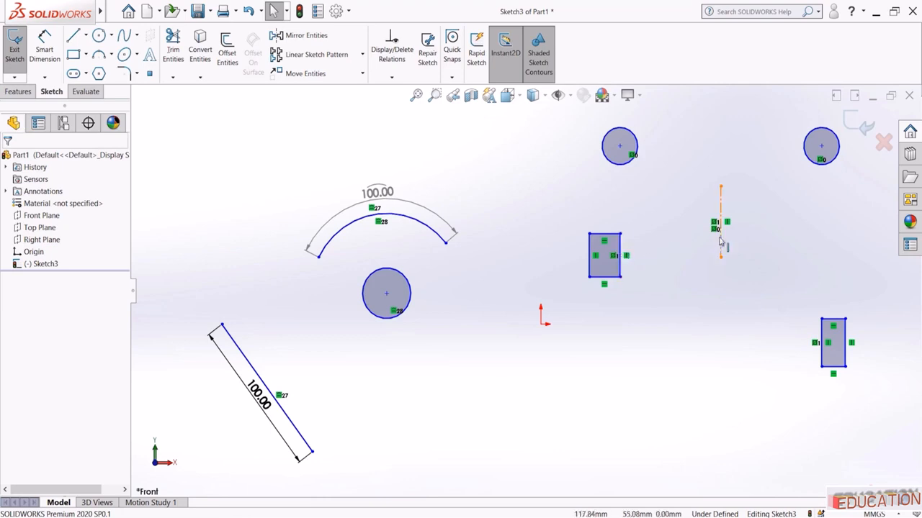
pyautogui.moveTo(821, 320); pyautogui.dragTo(785, 238)
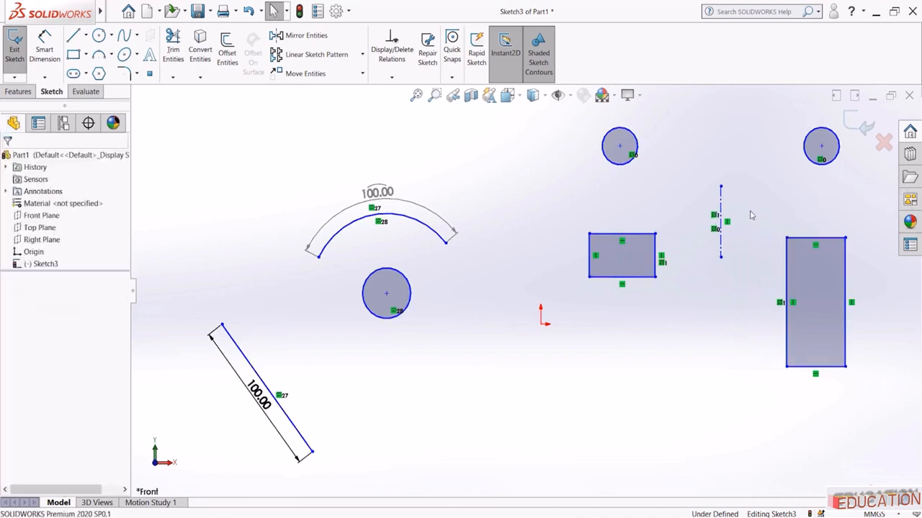
# Apply an equal relation to the facing vertical sides of the two rectangles
pyautogui.click(655, 256)
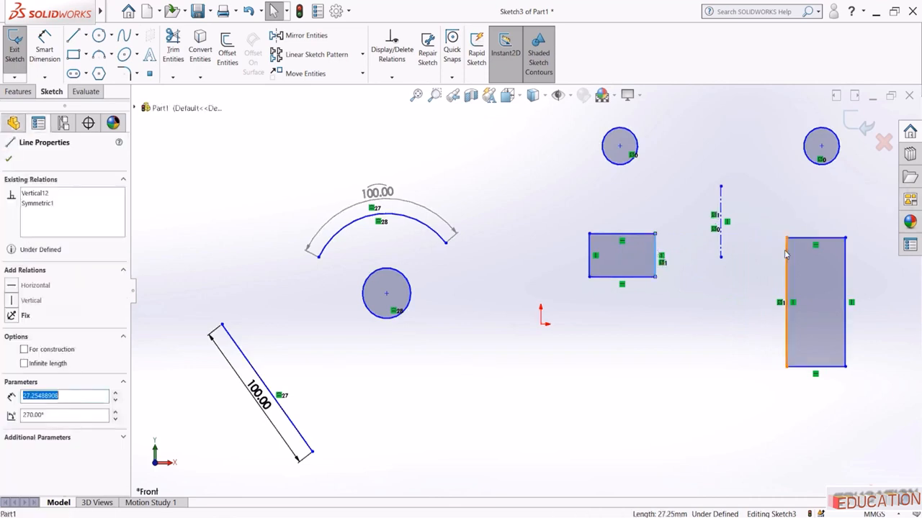
pyautogui.keyDown('ctrl'); pyautogui.click(787, 278); pyautogui.keyUp('ctrl')
pyautogui.click(867, 209)
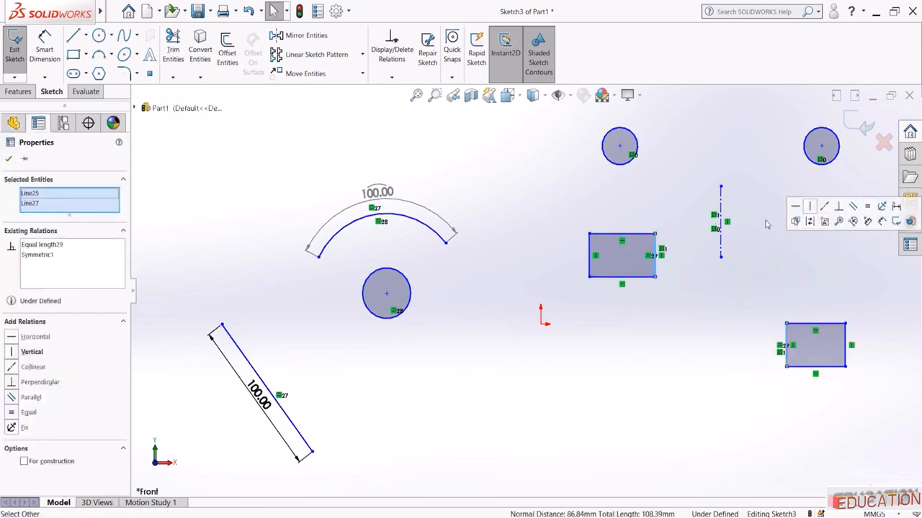
pyautogui.click(743, 294)
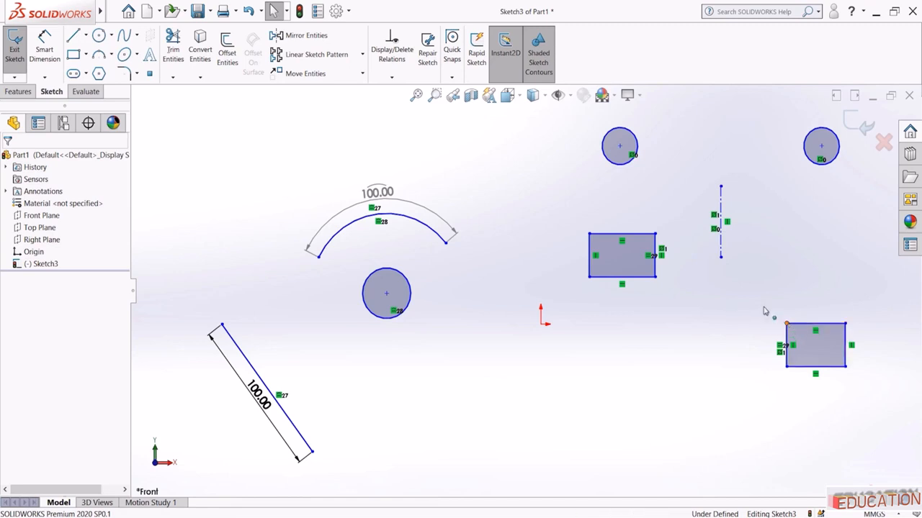
# Align the rectangles' upper inner corners with a horizontal relation, and resize both rectangles by the right one's inner side
pyautogui.click(786, 324)
pyautogui.keyDown('ctrl'); pyautogui.click(655, 234); pyautogui.keyUp('ctrl')
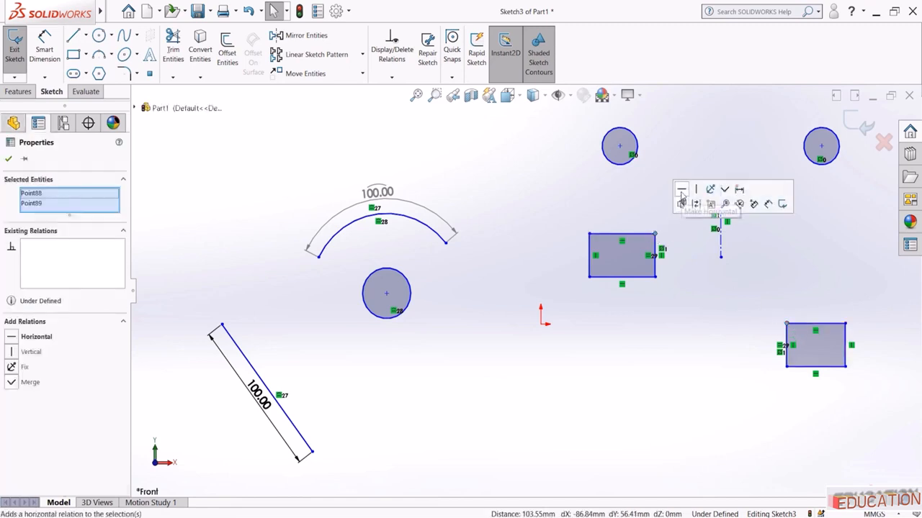
pyautogui.click(683, 205)
pyautogui.click(636, 193)
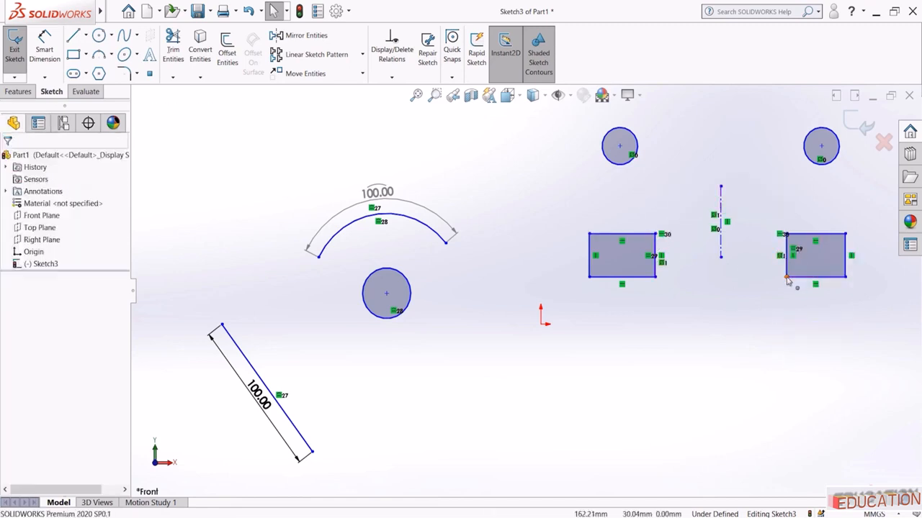
pyautogui.moveTo(786, 235); pyautogui.dragTo(764, 303)
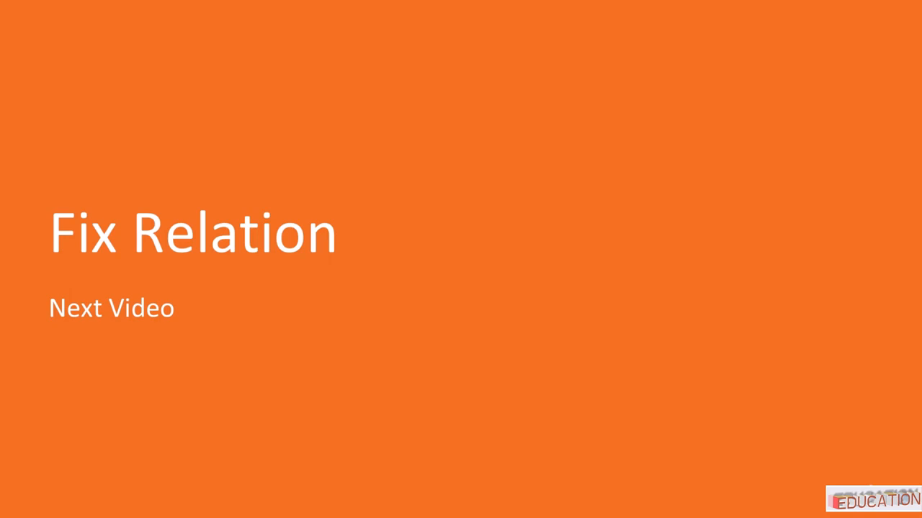
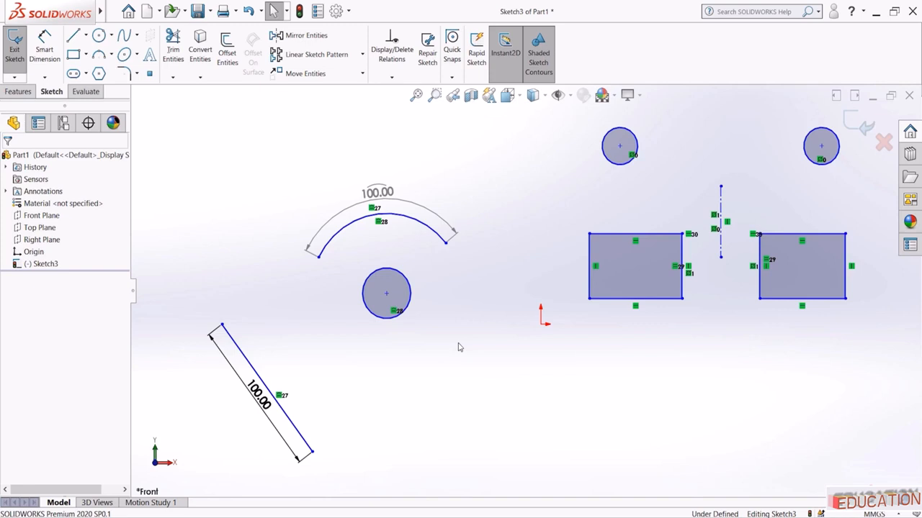
# Delete all sketch entities and sketch a circle of about 35.8 mm radius to the upper left of the origin
pyautogui.hotkey('ctrl', 'a')
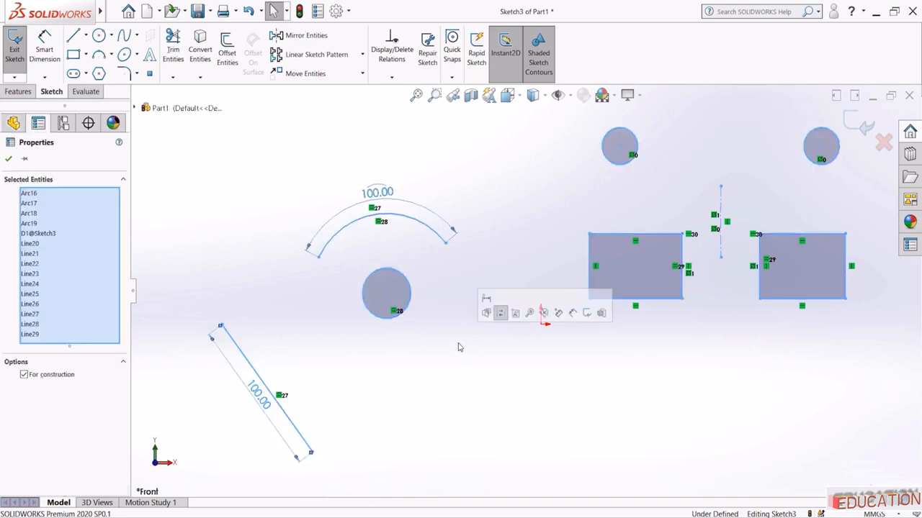
pyautogui.press('Delete')
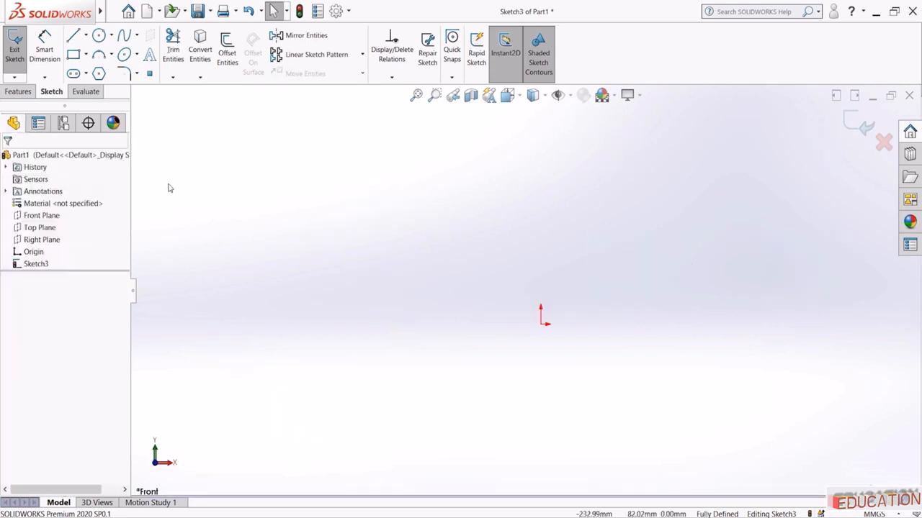
pyautogui.click(99, 35)
pyautogui.click(454, 254)
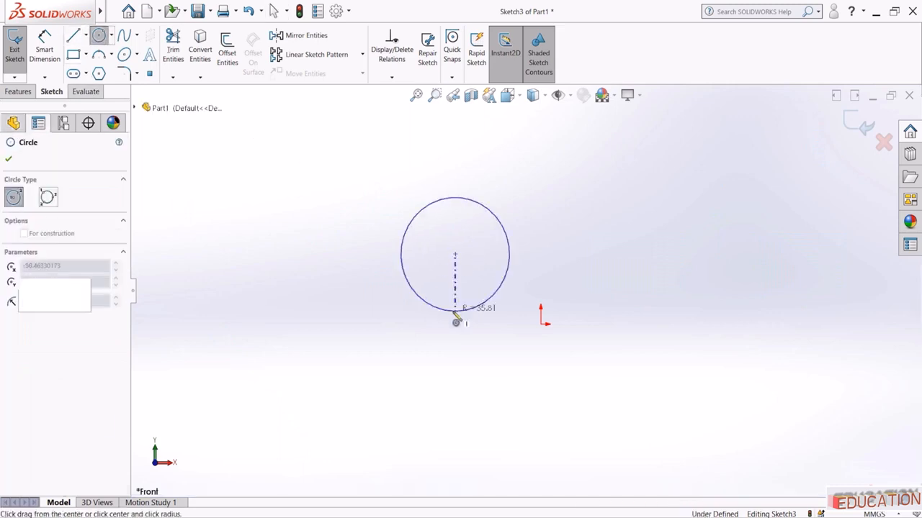
pyautogui.click(455, 322)
pyautogui.press('Escape')
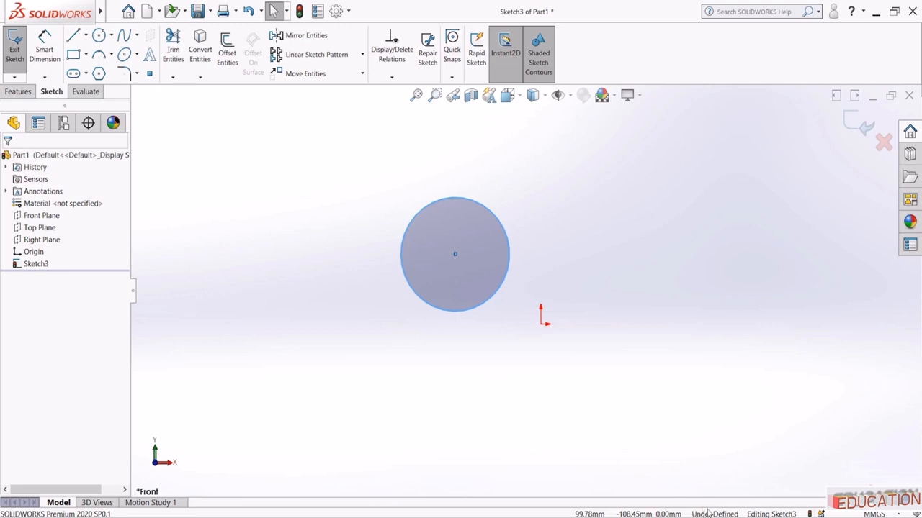
# Apply a fix relation to the circle and try to move it by its center
pyautogui.click(486, 212)
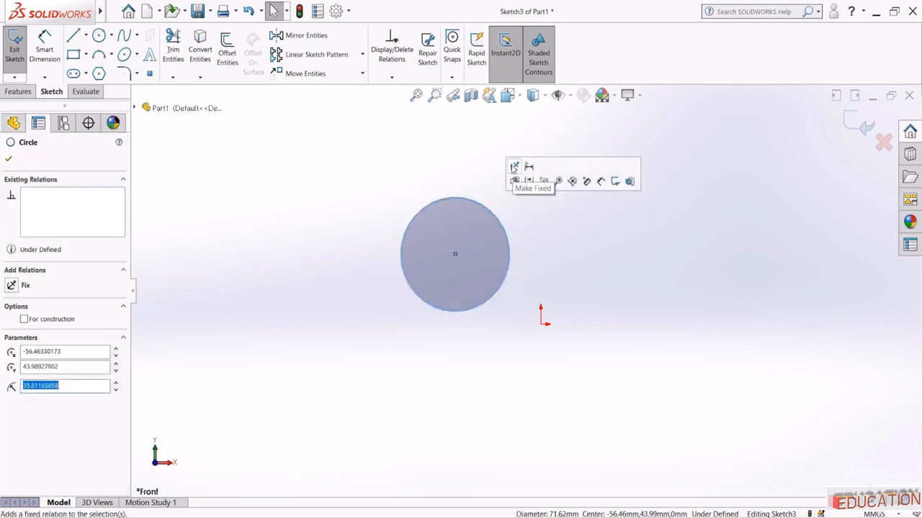
pyautogui.click(513, 167)
pyautogui.click(429, 160)
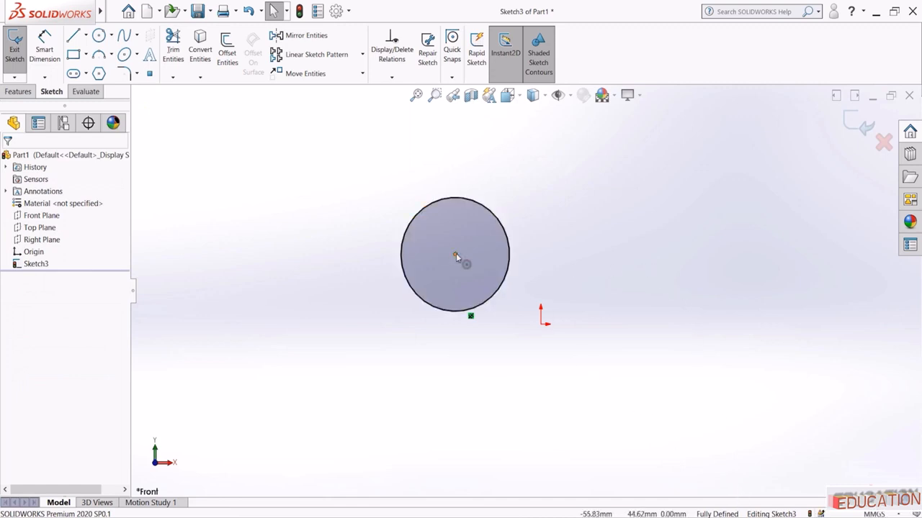
pyautogui.moveTo(456, 255); pyautogui.dragTo(503, 351)
pyautogui.click(504, 351)
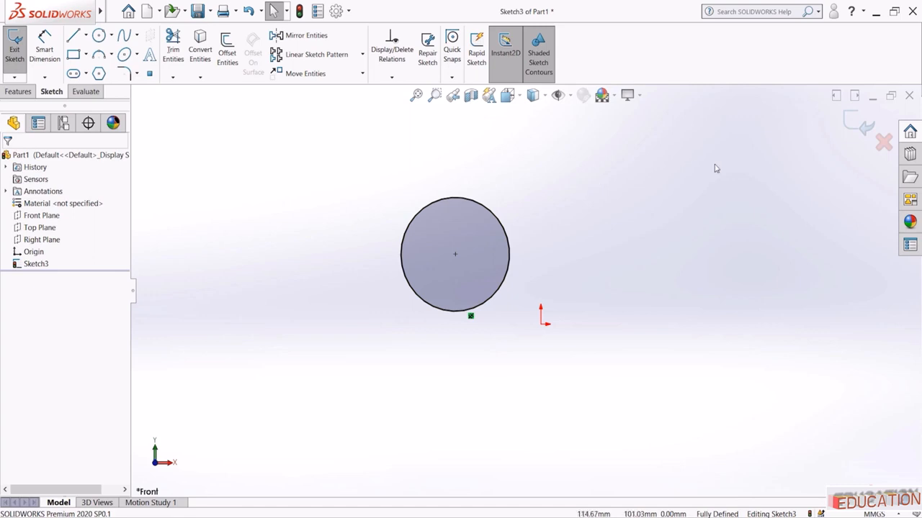
# Sketch a second circle of about 40.3 mm radius to the upper right of the fixed circle
pyautogui.click(98, 35)
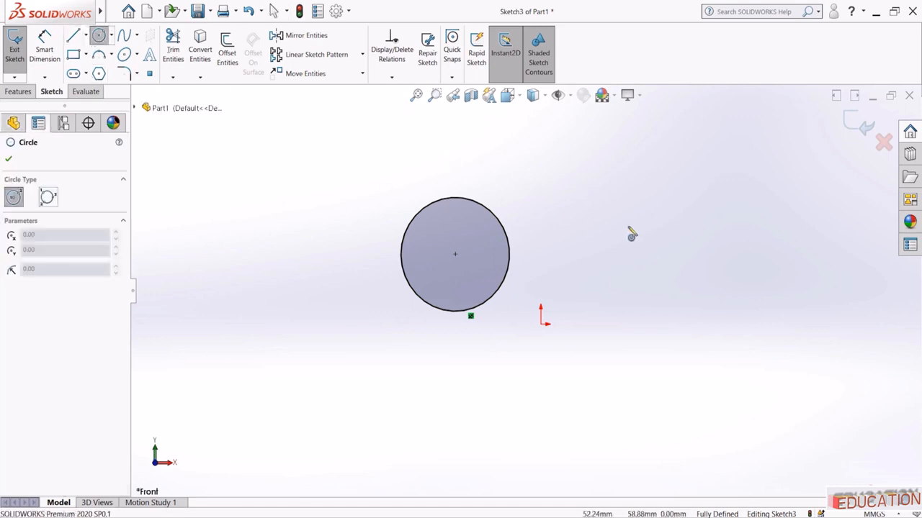
pyautogui.click(641, 208)
pyautogui.click(667, 262)
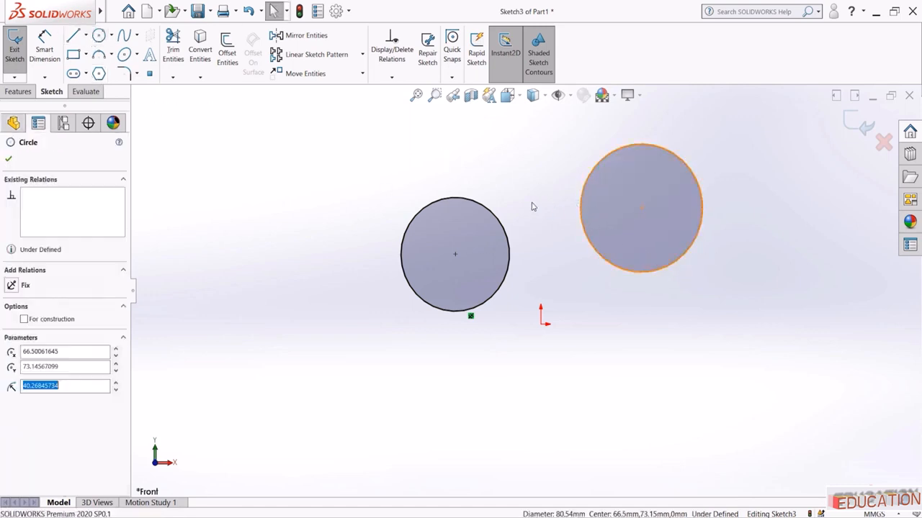
pyautogui.press('Escape')
# Make the second circle tangent to the fixed circle, and enlarge it by shifting its center away from the fixed circle
pyautogui.keyDown('ctrl'); pyautogui.click(496, 220); pyautogui.keyUp('ctrl')
pyautogui.click(534, 167)
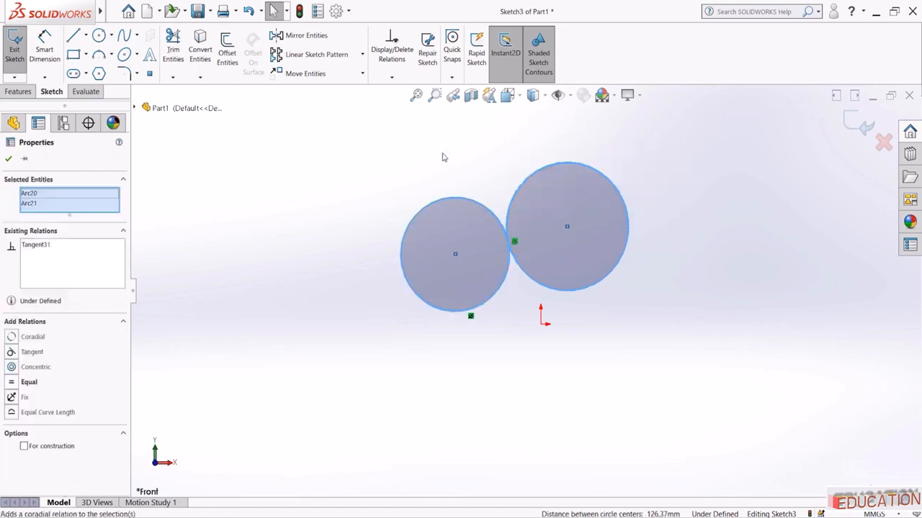
pyautogui.click(436, 166)
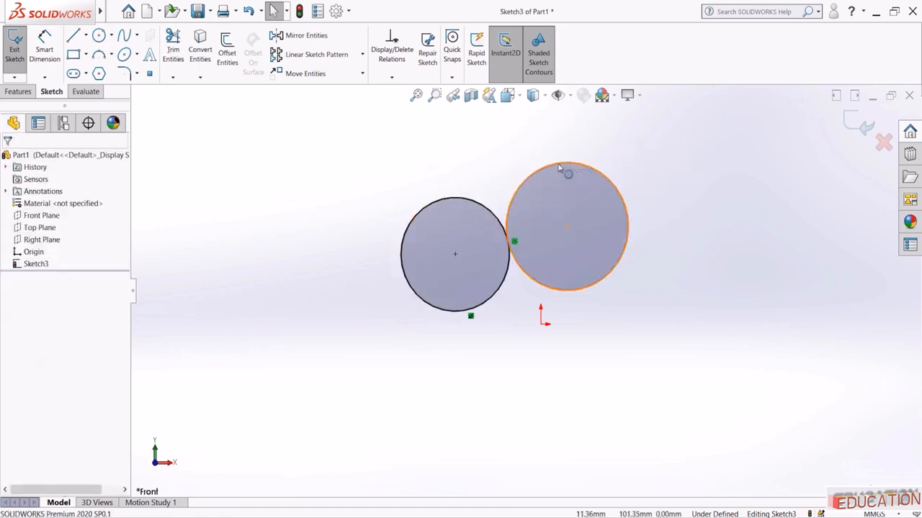
pyautogui.moveTo(569, 228); pyautogui.dragTo(599, 232)
pyautogui.click(311, 252)
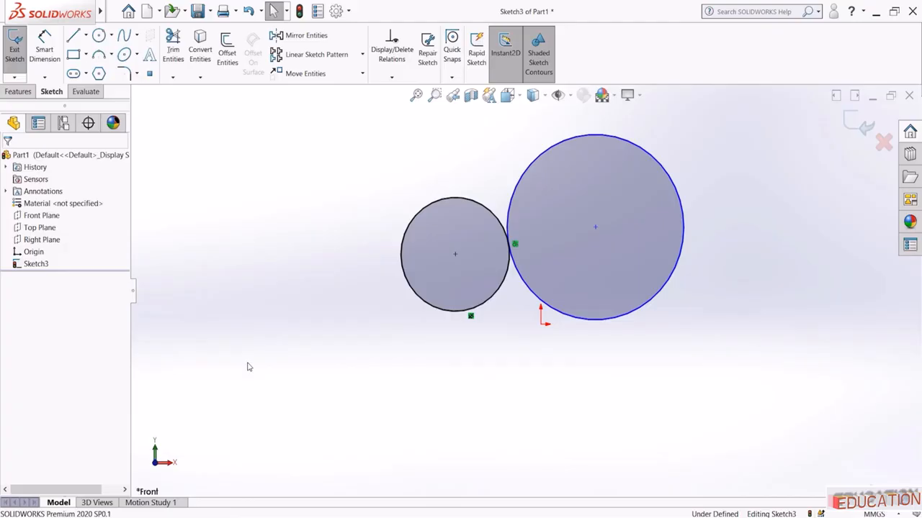
# Delete all sketch entities and sketch a slanted line about 101.4 mm long to the upper left of the origin
pyautogui.hotkey('ctrl', 'a')
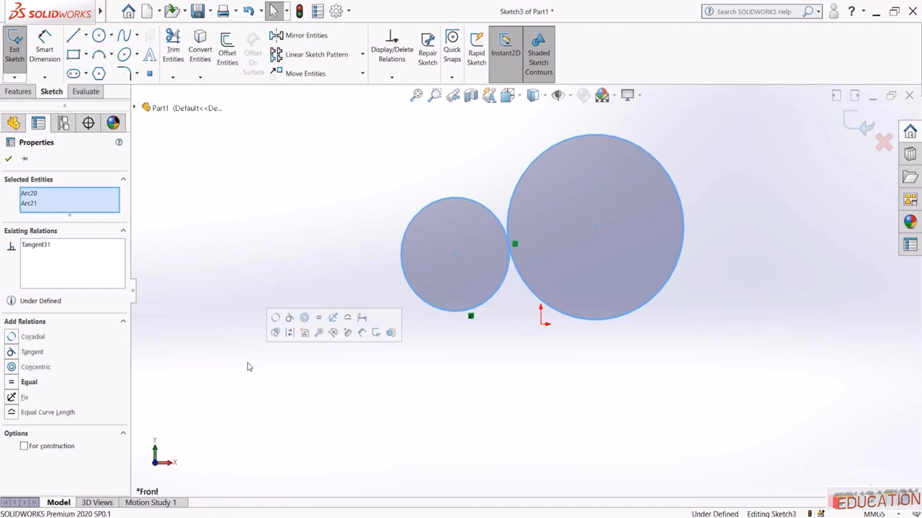
pyautogui.press('Delete')
pyautogui.click(72, 35)
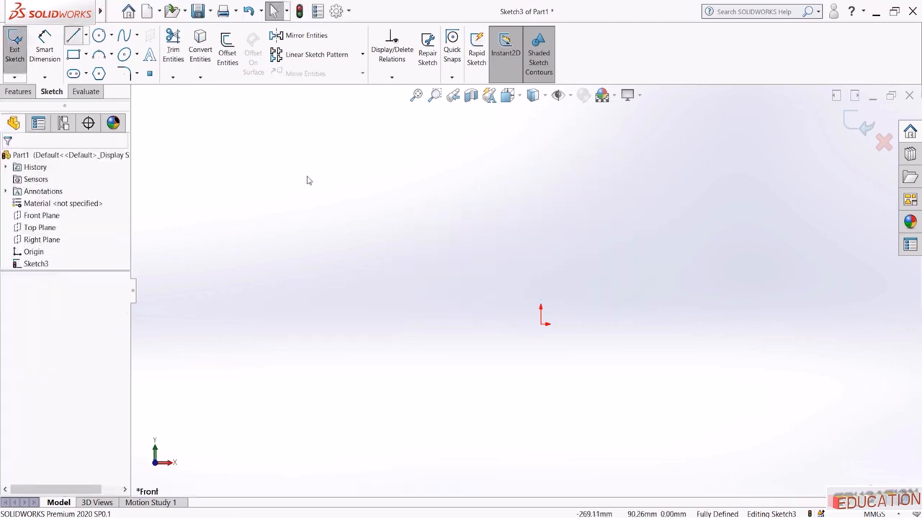
pyautogui.click(377, 276)
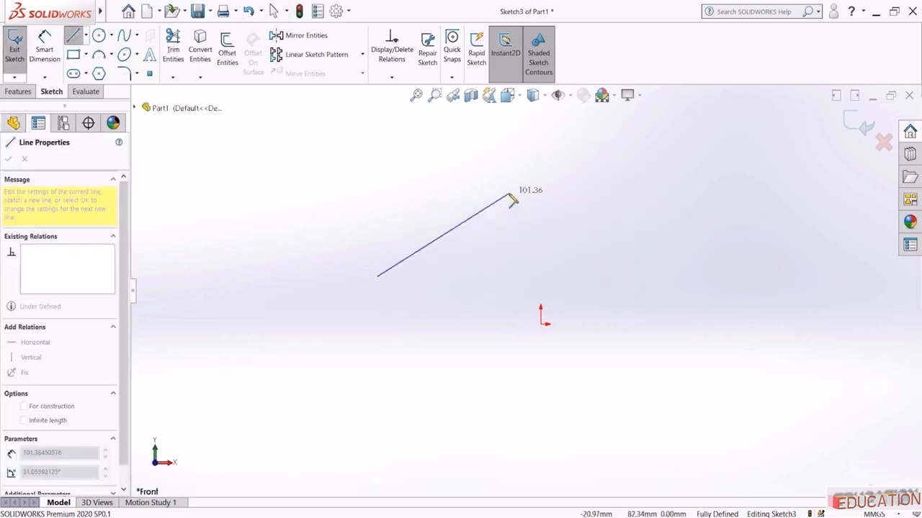
pyautogui.click(509, 193)
pyautogui.click(74, 39)
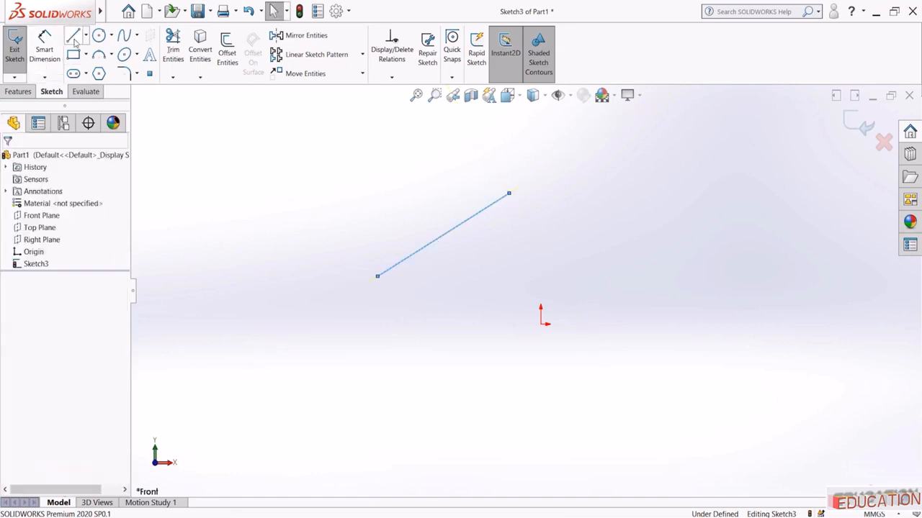
pyautogui.click(323, 232)
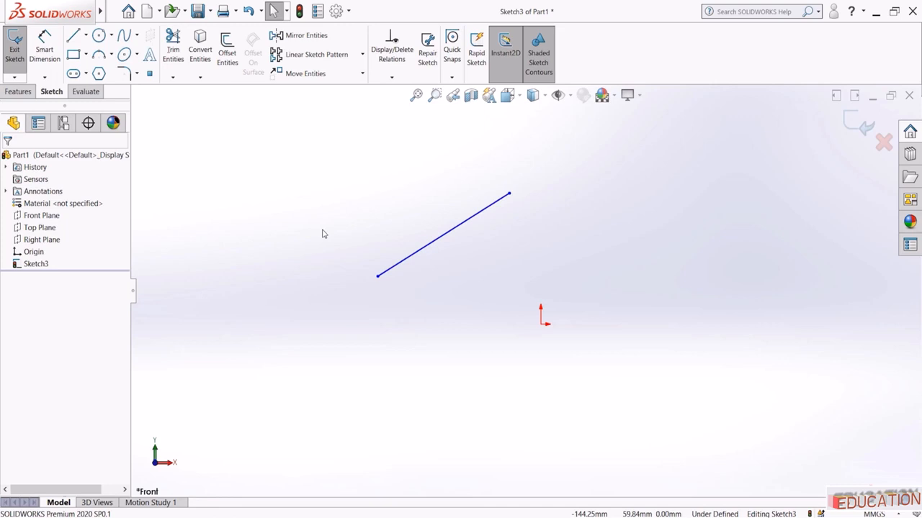
# Dimension the slanted line's length with Smart Dimension and set it to 50 mm
pyautogui.click(49, 53)
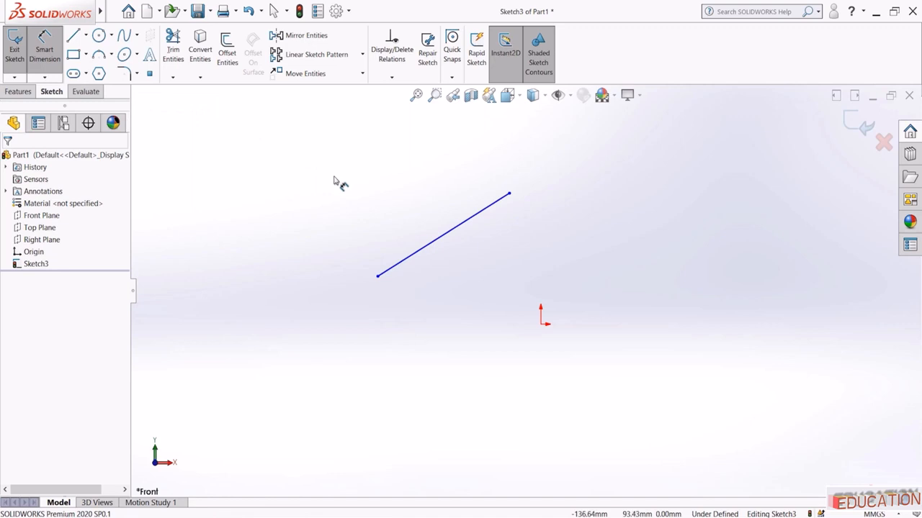
pyautogui.click(446, 235)
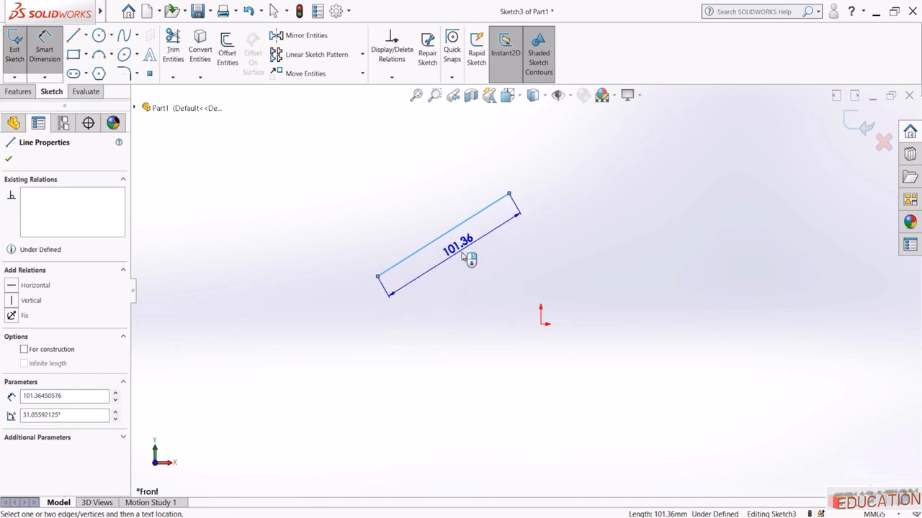
pyautogui.click(463, 255)
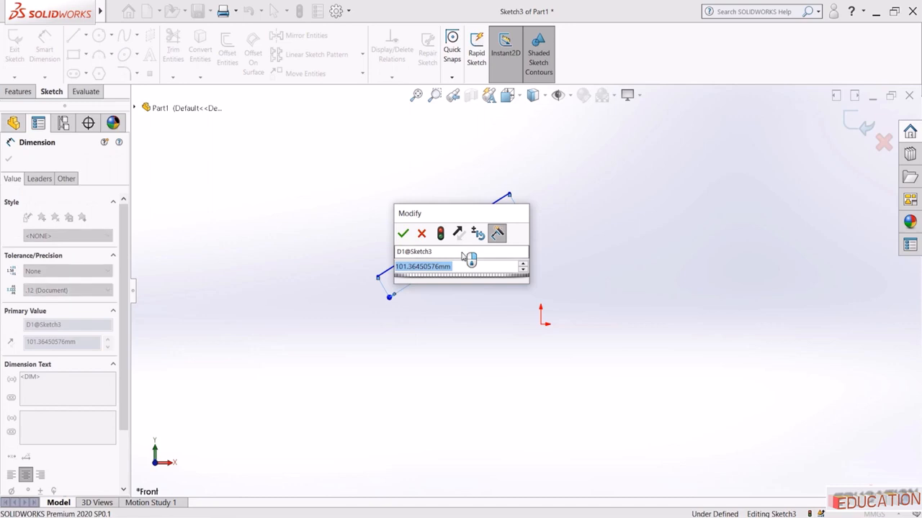
pyautogui.write('50')
pyautogui.press('Return')
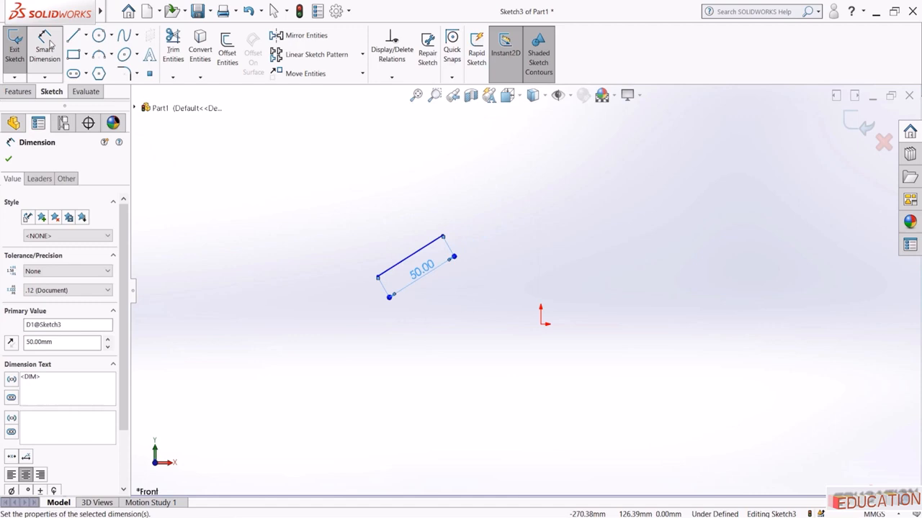
pyautogui.click(51, 44)
pyautogui.click(367, 192)
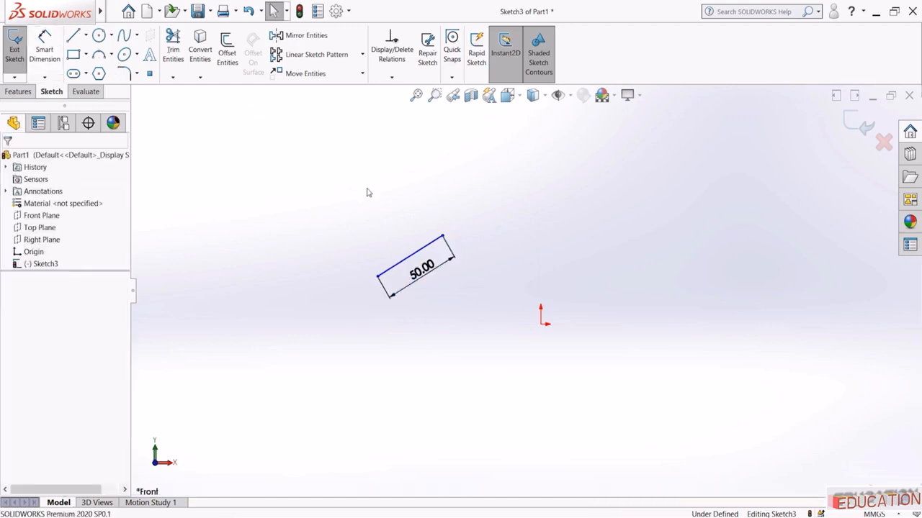
# Change the slanted line's length dimension to 80 mm
pyautogui.doubleClick(423, 269)
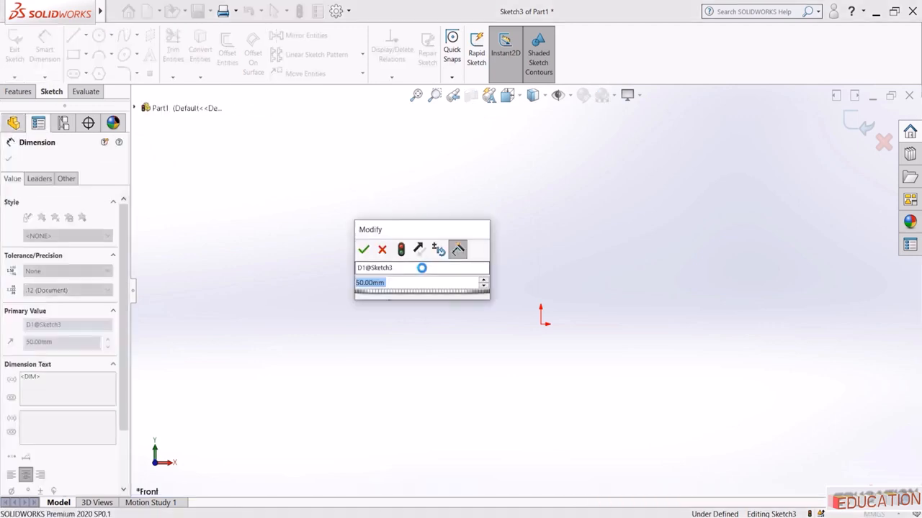
pyautogui.write('80')
pyautogui.press('Return')
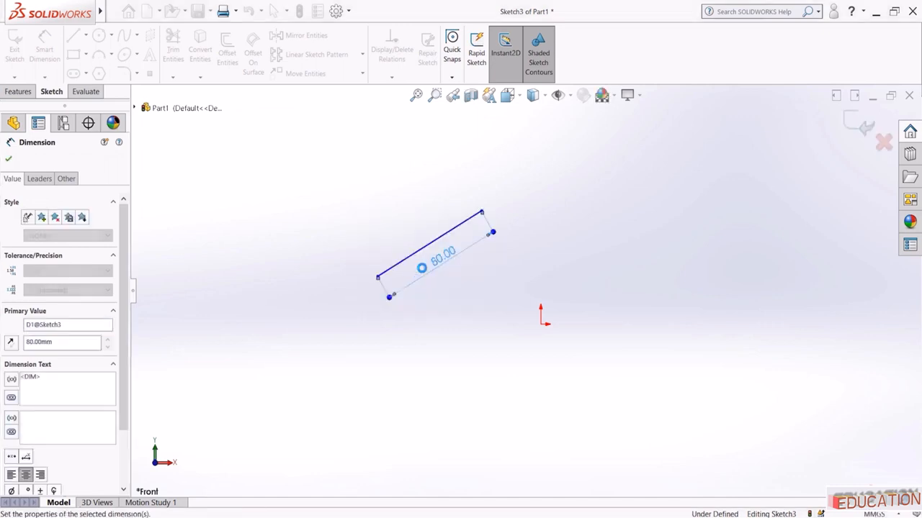
pyautogui.click(413, 180)
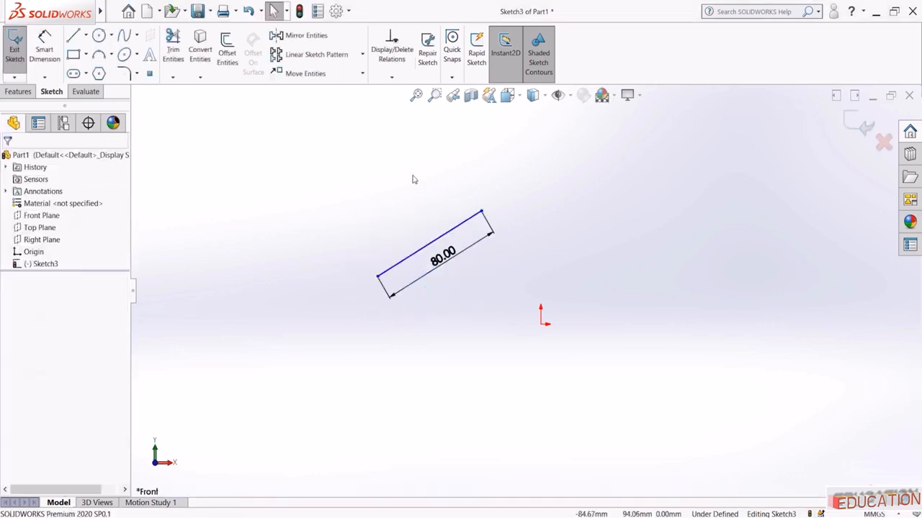
# Make the line's lower endpoint coincident with the origin
pyautogui.click(378, 278)
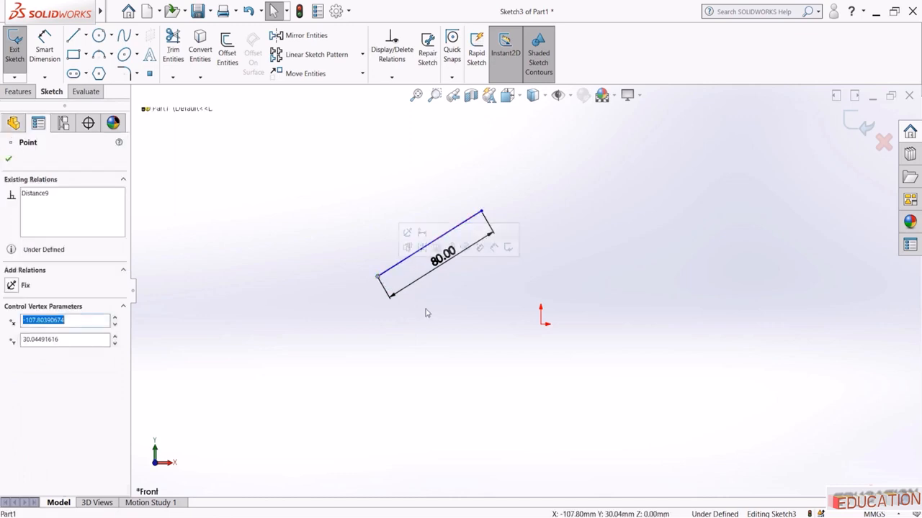
pyautogui.keyDown('ctrl'); pyautogui.click(542, 324); pyautogui.keyUp('ctrl')
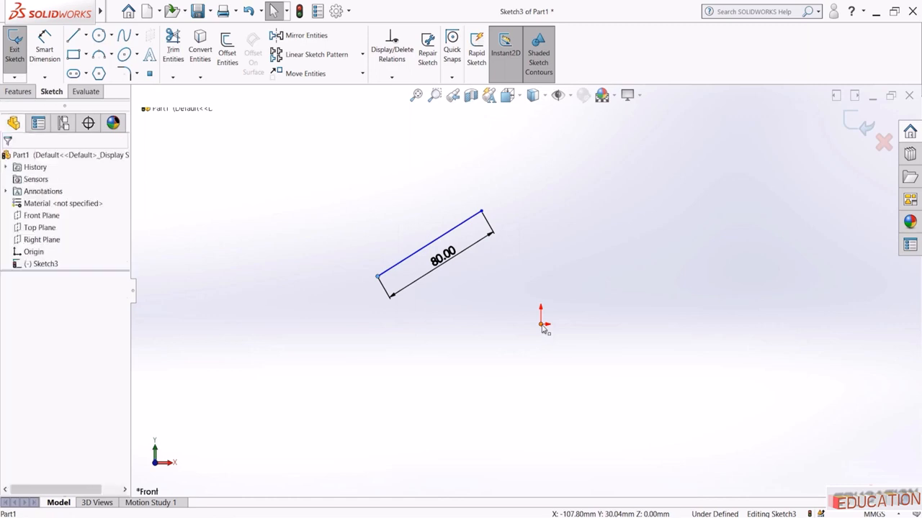
pyautogui.click(599, 281)
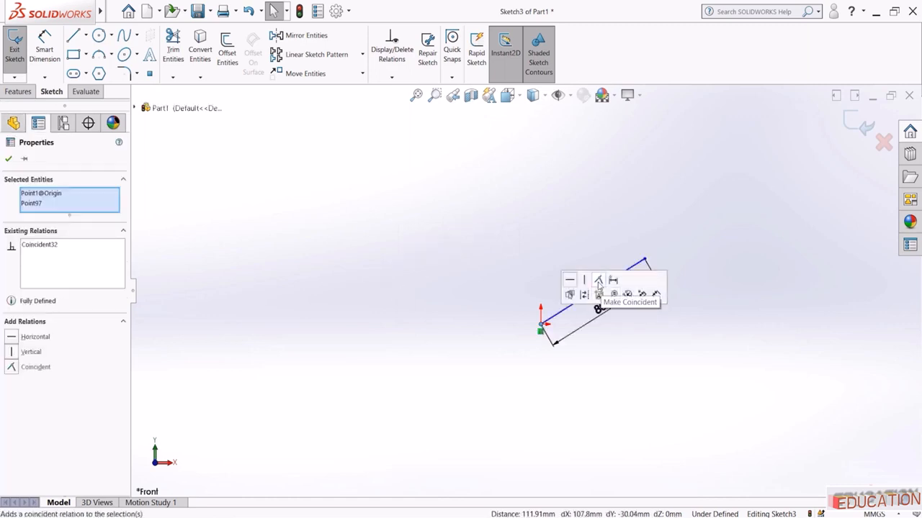
pyautogui.click(549, 226)
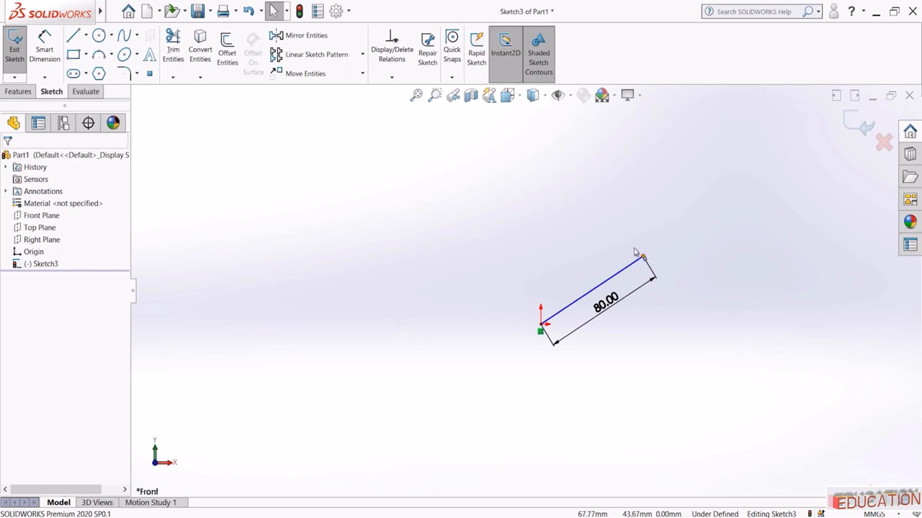
# Swing the line's free end slightly upward about the origin and reposition its length dimension above the line
pyautogui.moveTo(642, 256)
pyautogui.mouseDown()
pyautogui.moveTo(471, 239)
pyautogui.moveTo(617, 368)
pyautogui.moveTo(604, 213)
pyautogui.moveTo(642, 235)
pyautogui.moveTo(637, 247)
pyautogui.mouseUp()
pyautogui.click(585, 231)
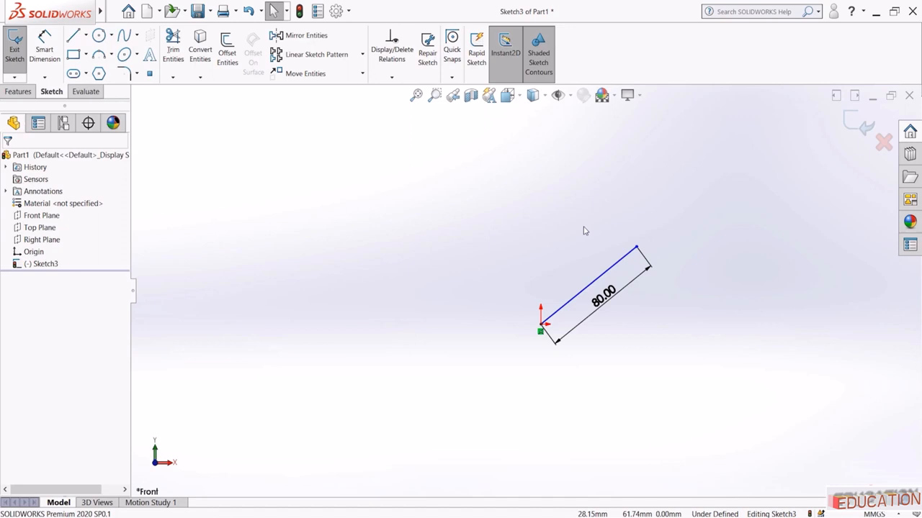
pyautogui.moveTo(607, 299); pyautogui.dragTo(581, 257)
# Sketch a centerline about 38.3 mm long from the origin, below the solid line, and make it horizontal
pyautogui.click(86, 36)
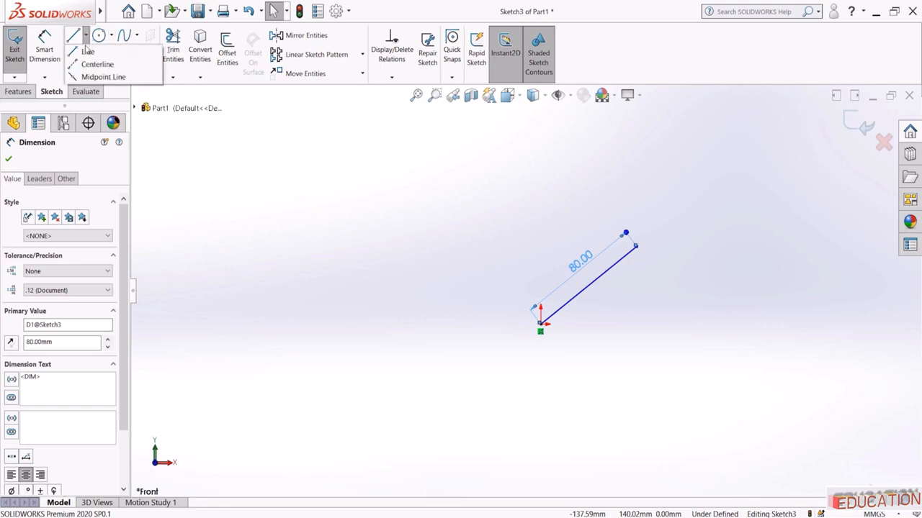
pyautogui.click(98, 61)
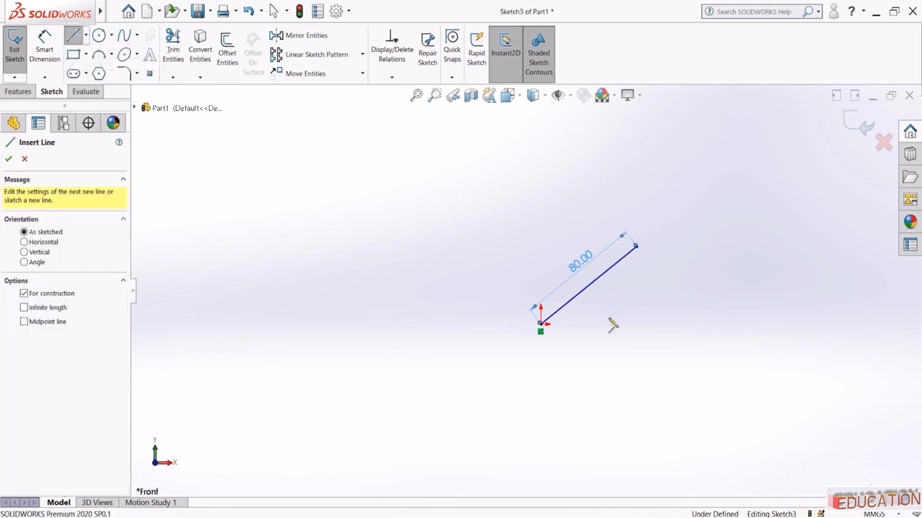
pyautogui.click(541, 325)
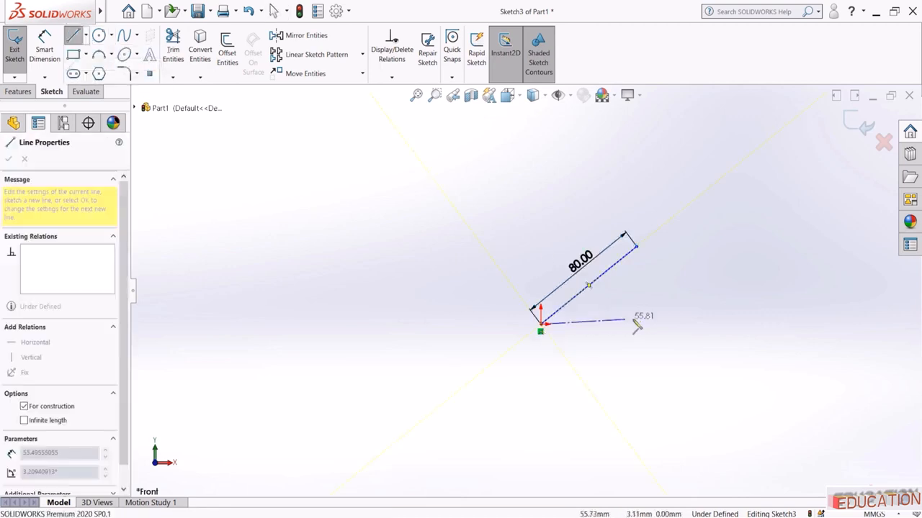
pyautogui.click(596, 342)
pyautogui.press('Escape')
pyautogui.click(589, 342)
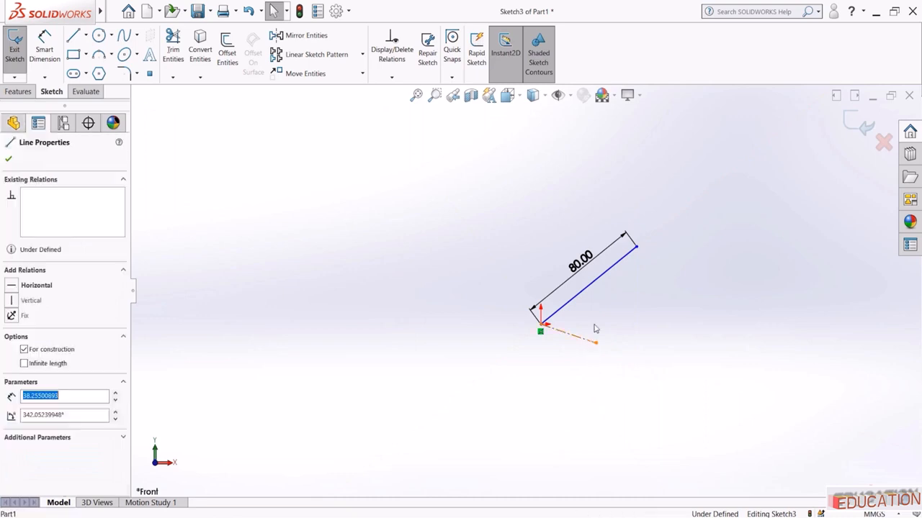
pyautogui.click(617, 299)
pyautogui.click(623, 372)
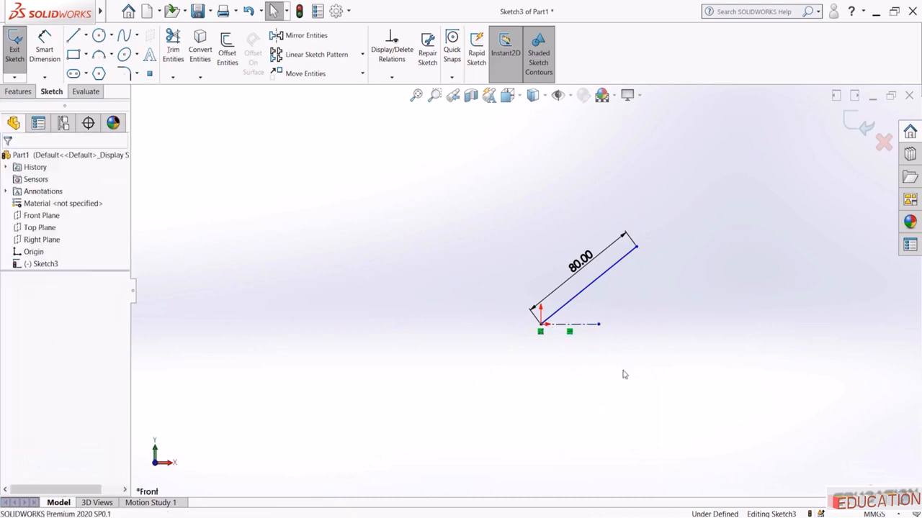
# Add a vertical relation between the centerline's free end and the slanted line's upper endpoint, and try moving that upper endpoint
pyautogui.click(599, 324)
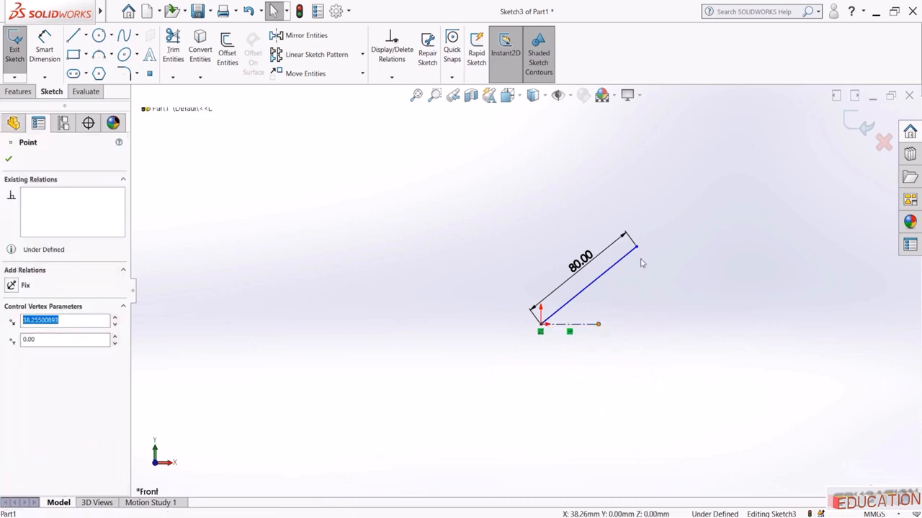
pyautogui.keyDown('ctrl'); pyautogui.click(635, 247); pyautogui.keyUp('ctrl')
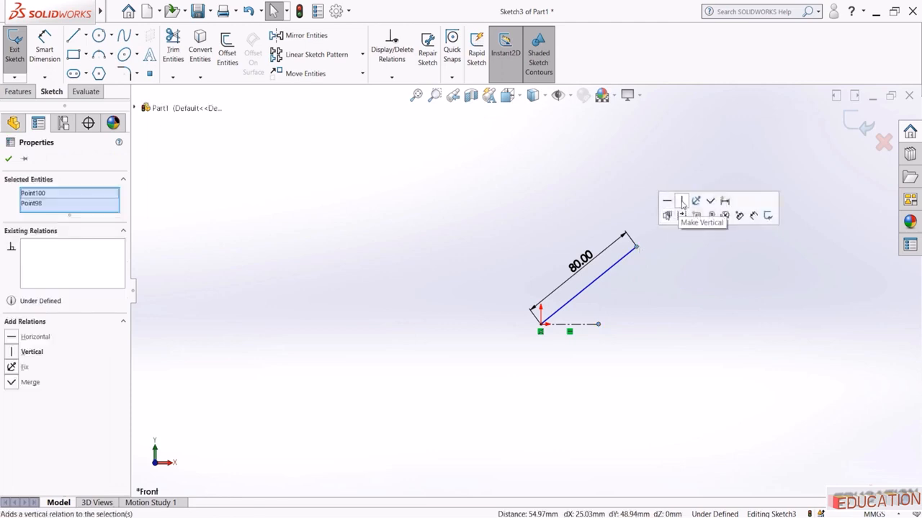
pyautogui.click(683, 204)
pyautogui.click(651, 237)
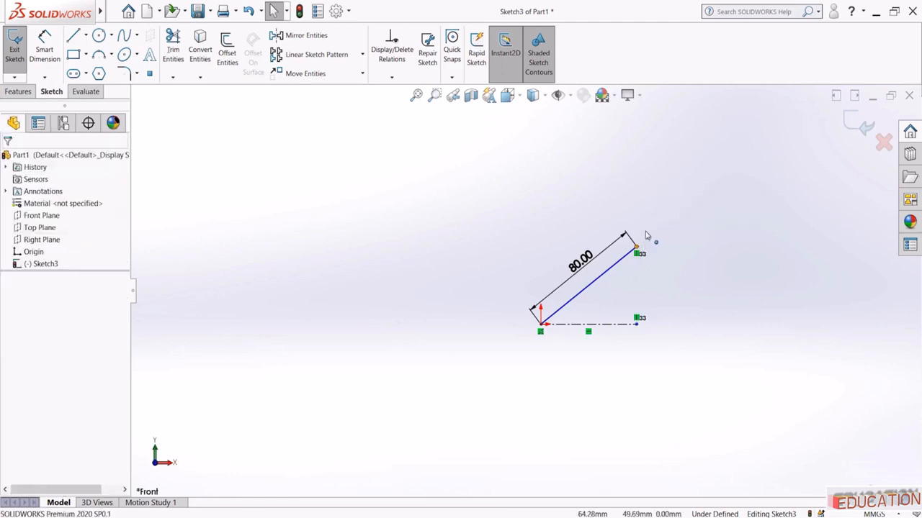
pyautogui.moveTo(646, 235)
pyautogui.mouseDown()
pyautogui.moveTo(621, 181)
pyautogui.moveTo(594, 181)
pyautogui.moveTo(648, 216)
pyautogui.moveTo(676, 316)
pyautogui.moveTo(639, 245)
pyautogui.moveTo(656, 259)
pyautogui.moveTo(651, 252)
pyautogui.mouseUp()
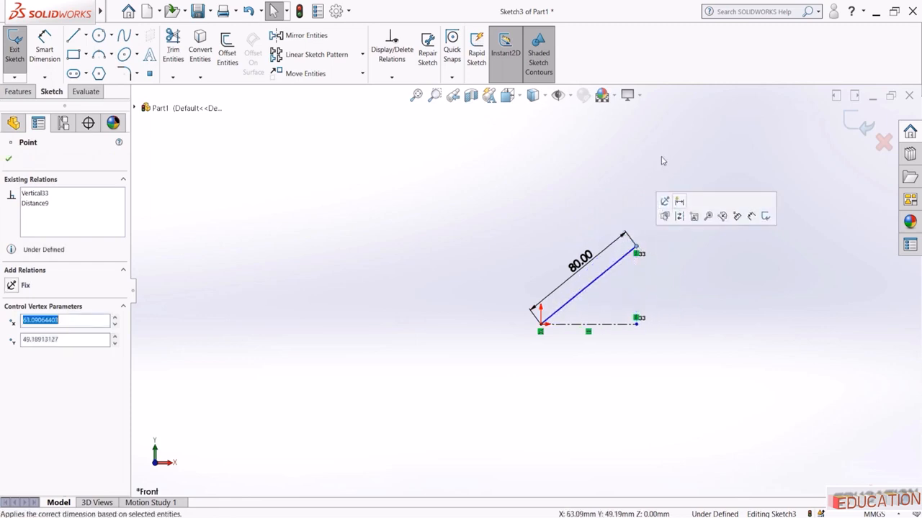
pyautogui.click(655, 166)
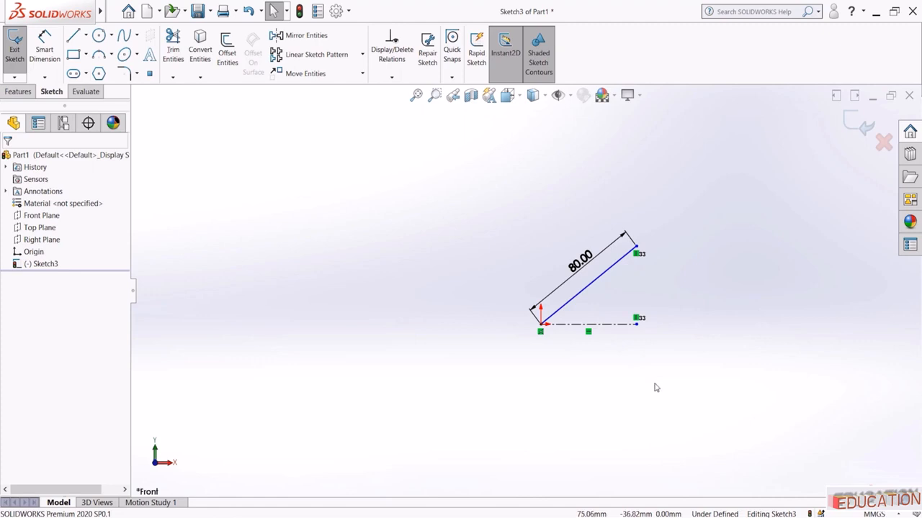
# Dimension the angle between the slanted line and the horizontal centerline and set it to 45 degrees
pyautogui.click(44, 45)
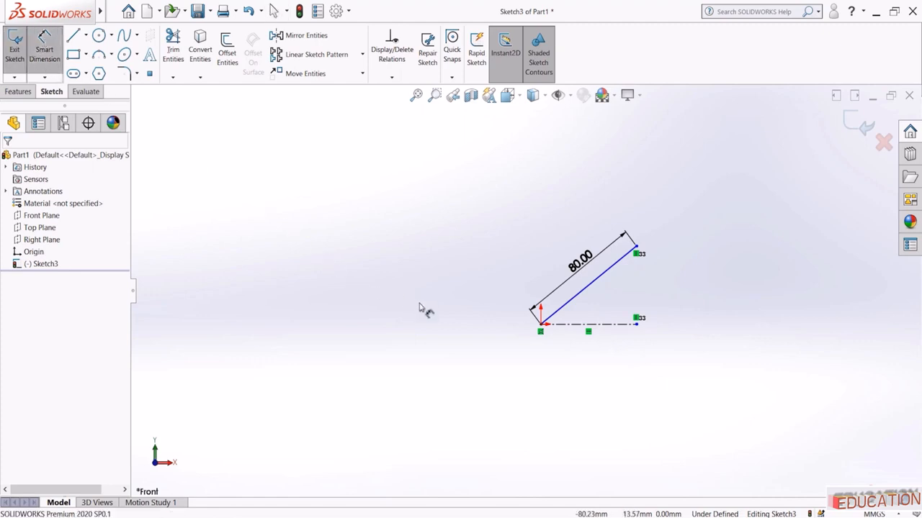
pyautogui.click(601, 280)
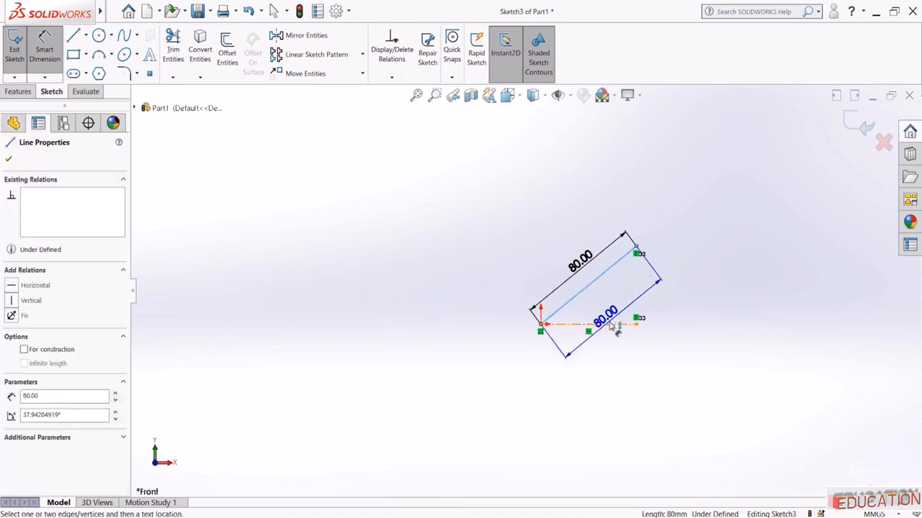
pyautogui.click(613, 324)
pyautogui.click(620, 302)
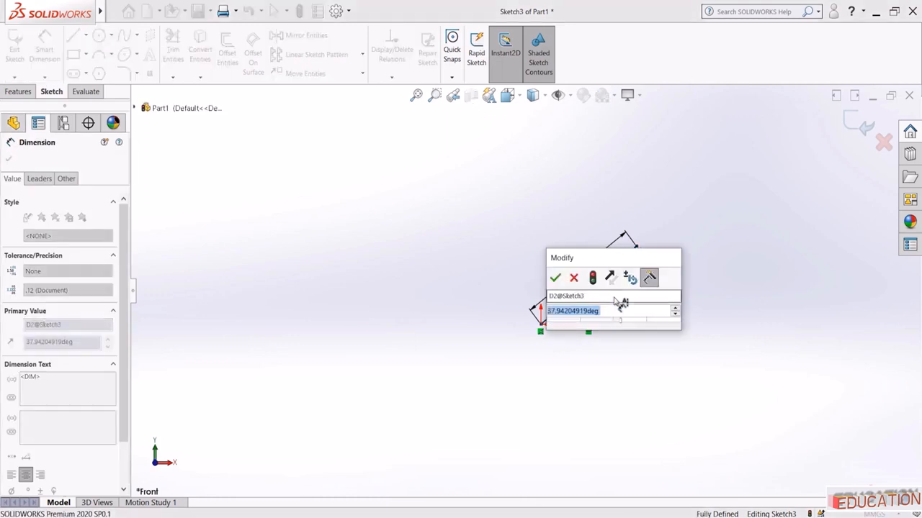
pyautogui.write('45')
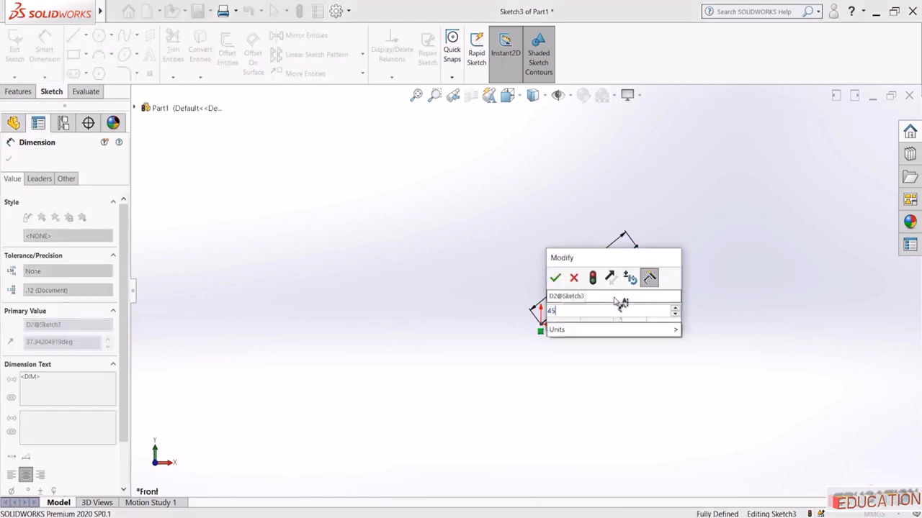
pyautogui.press('Return')
pyautogui.press('Escape')
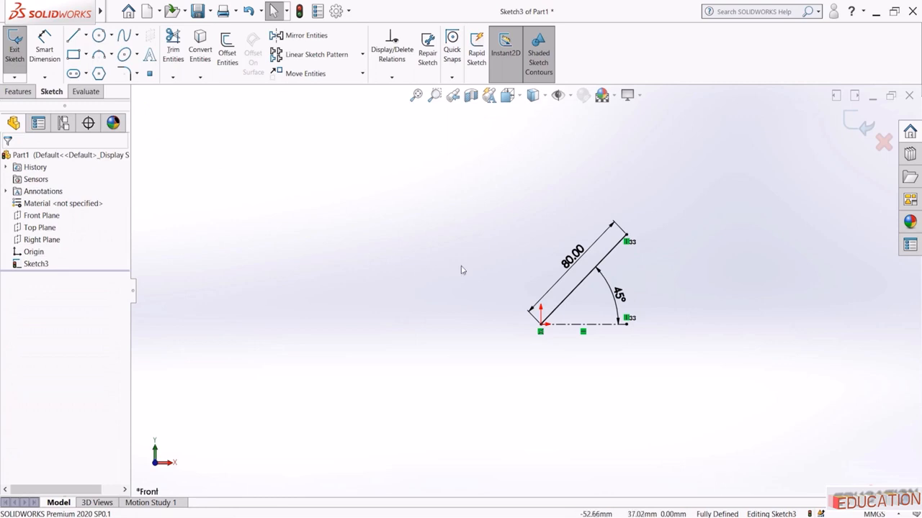
# Sketch a separate line about 56.2 mm long at 45 degrees to the upper right of the dimensioned line
pyautogui.click(73, 35)
pyautogui.click(746, 218)
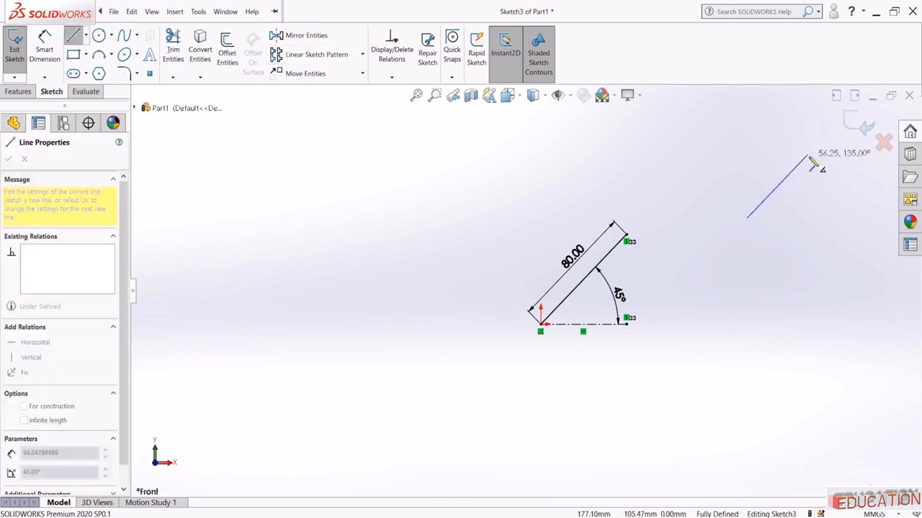
pyautogui.click(807, 155)
pyautogui.click(80, 38)
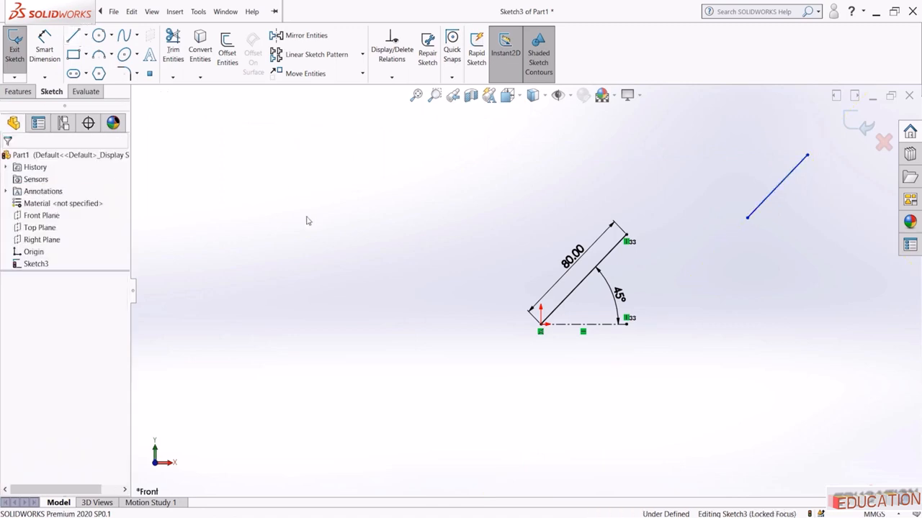
# Dimension the horizontal distance between the slanted line's upper endpoint and the separate line's lower endpoint, and set it to 50 mm
pyautogui.click(44, 49)
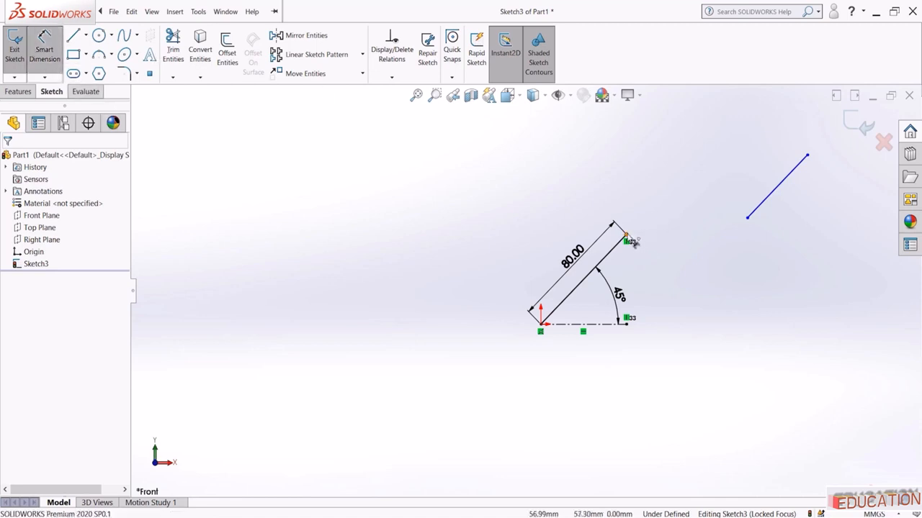
pyautogui.click(625, 236)
pyautogui.click(746, 219)
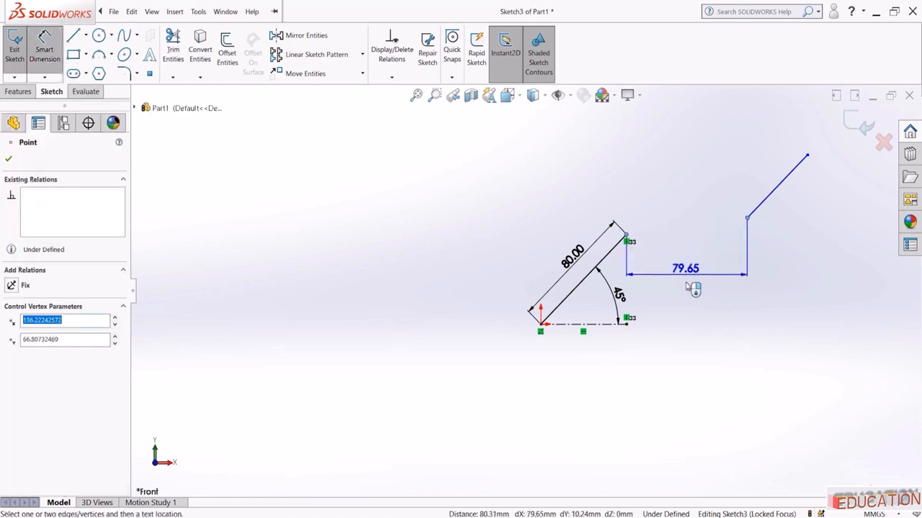
pyautogui.click(689, 292)
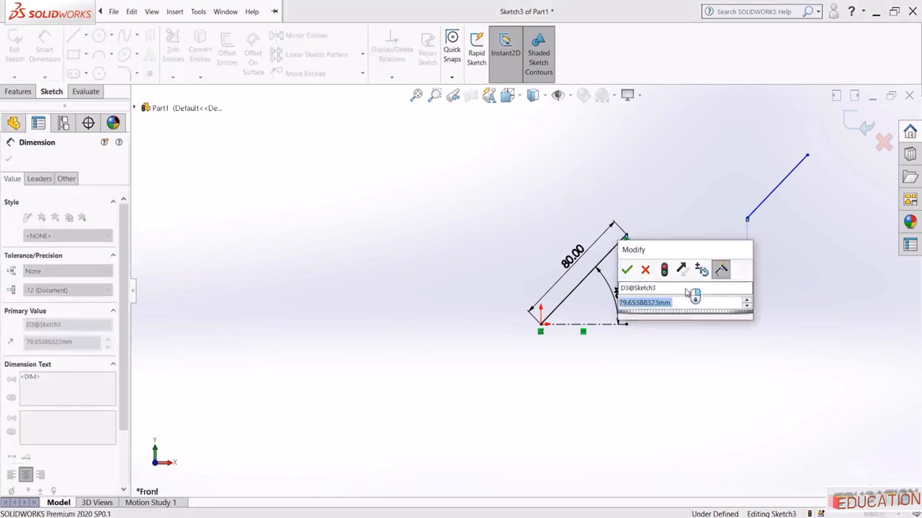
pyautogui.write('50')
pyautogui.press('Return')
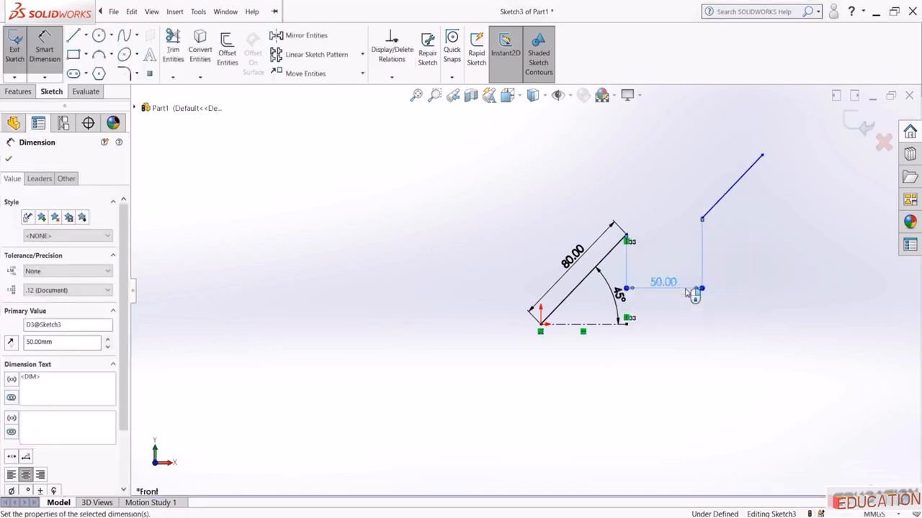
pyautogui.click(761, 254)
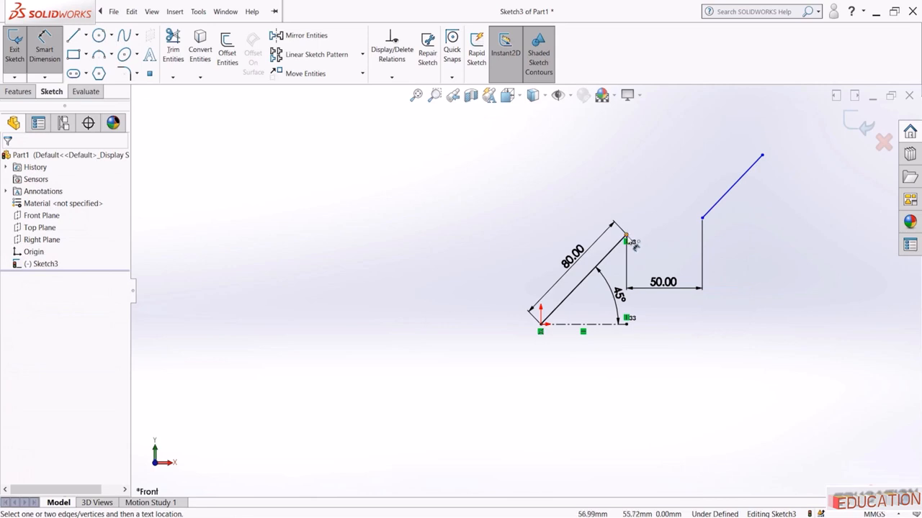
# Try a 50 mm vertical dimension between the same two endpoints, and undo it together with the horizontal distance's value change
pyautogui.click(628, 240)
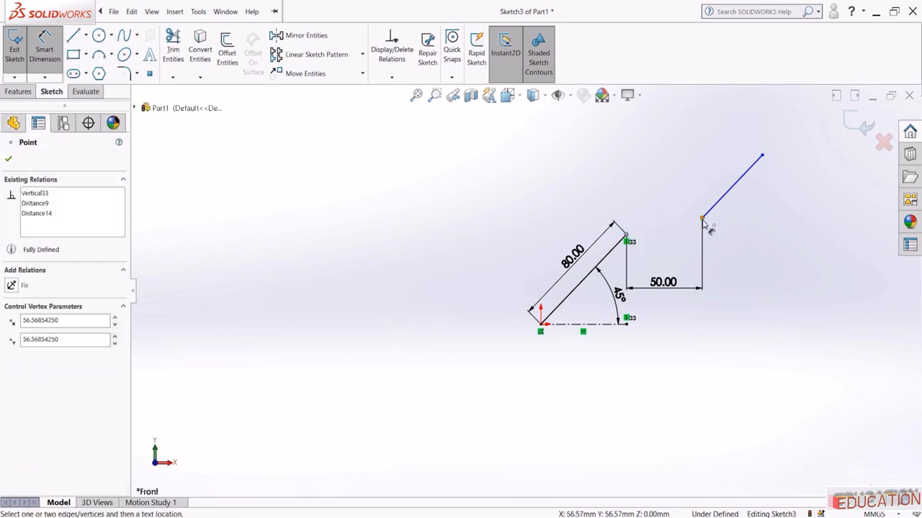
pyautogui.click(703, 218)
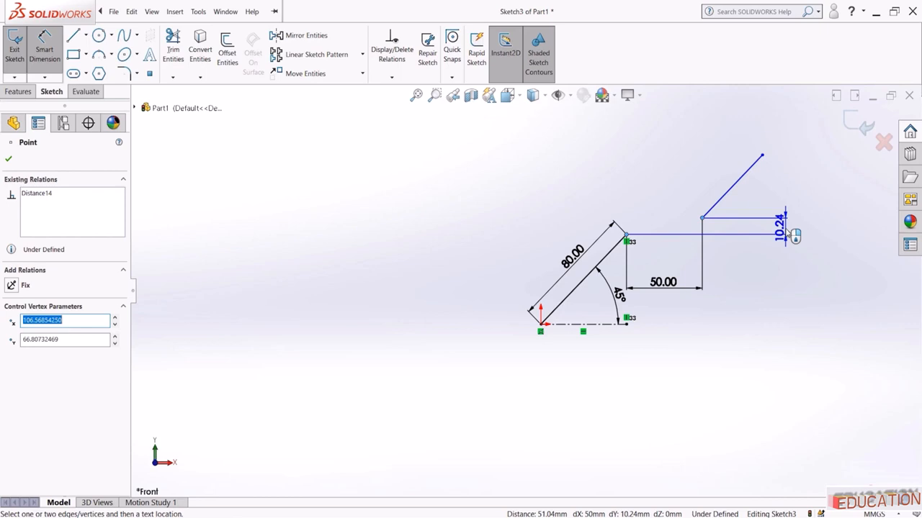
pyautogui.click(789, 234)
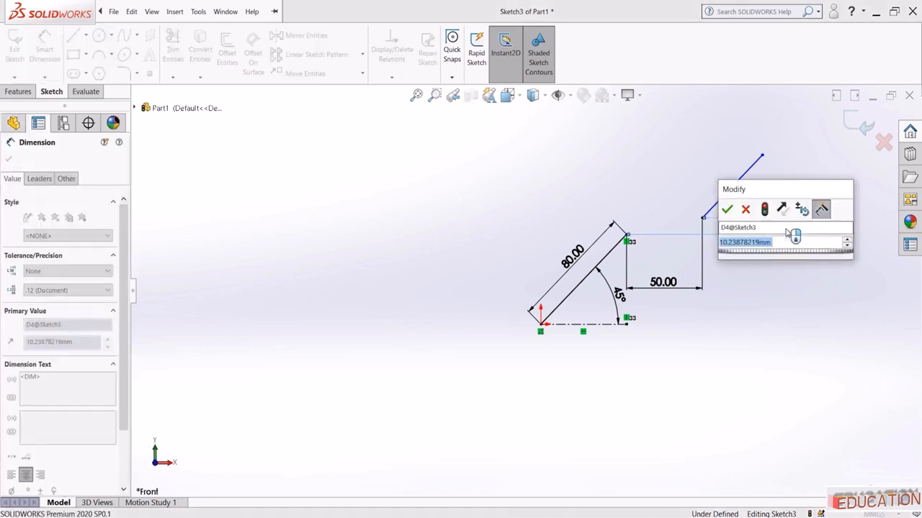
pyautogui.write('50')
pyautogui.press('Return')
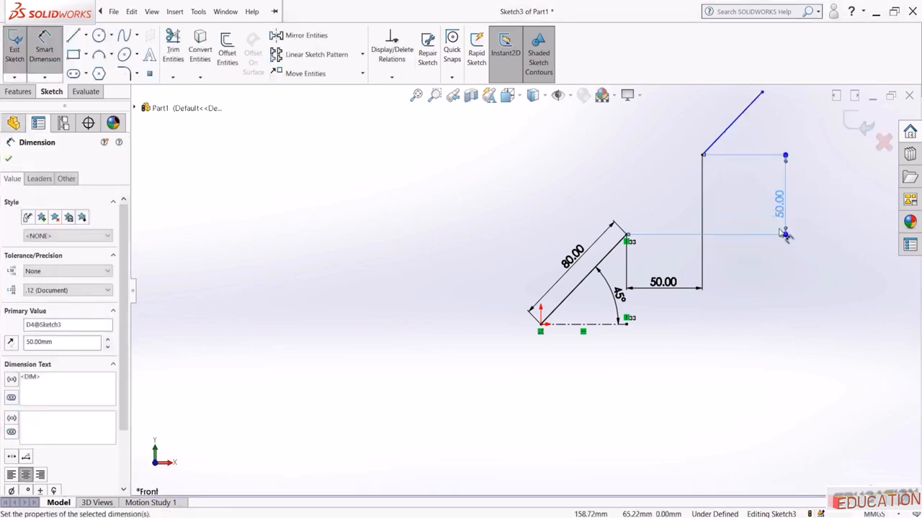
pyautogui.hotkey('ctrl', 'z')
pyautogui.hotkey('ctrl', 'z')
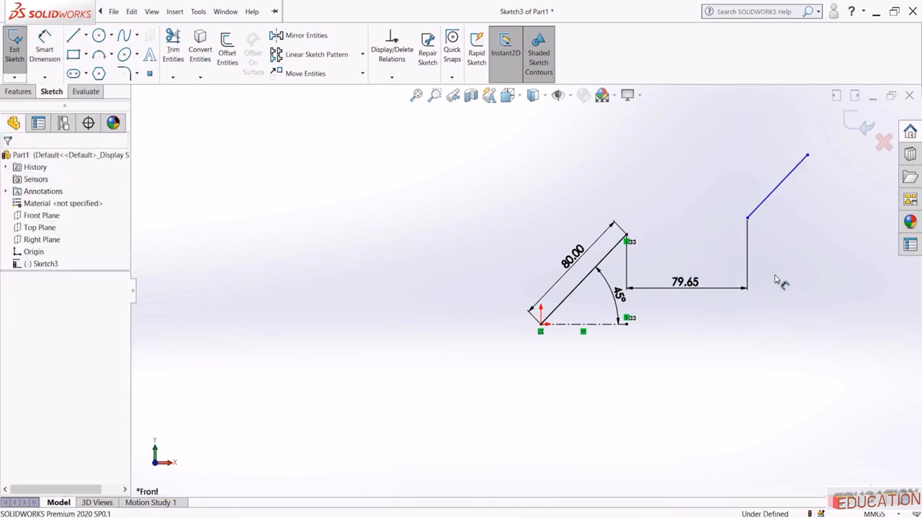
# Set the horizontal distance between the two endpoints to 50 mm and test moving the separate line's lower endpoint up and down
pyautogui.moveTo(748, 225); pyautogui.dragTo(749, 253)
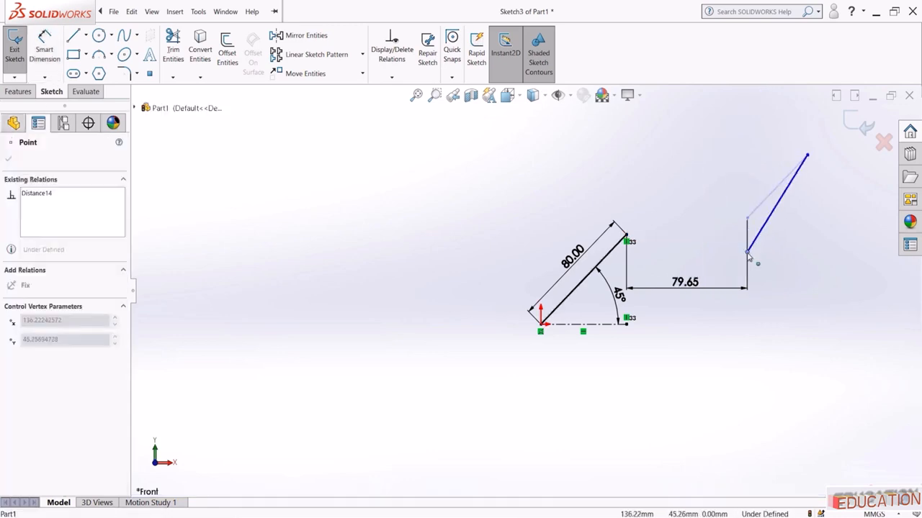
pyautogui.doubleClick(682, 286)
pyautogui.write('50')
pyautogui.press('Return')
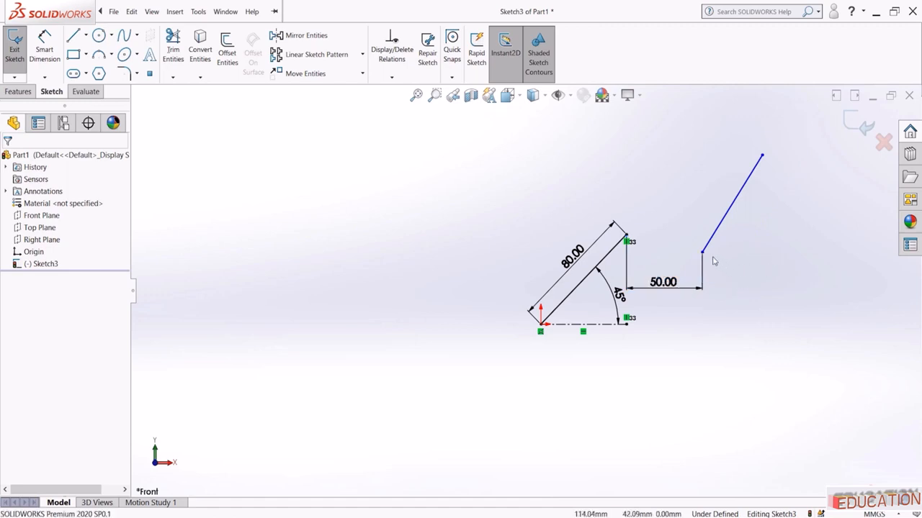
pyautogui.moveTo(702, 254); pyautogui.dragTo(696, 195)
pyautogui.press('Escape')
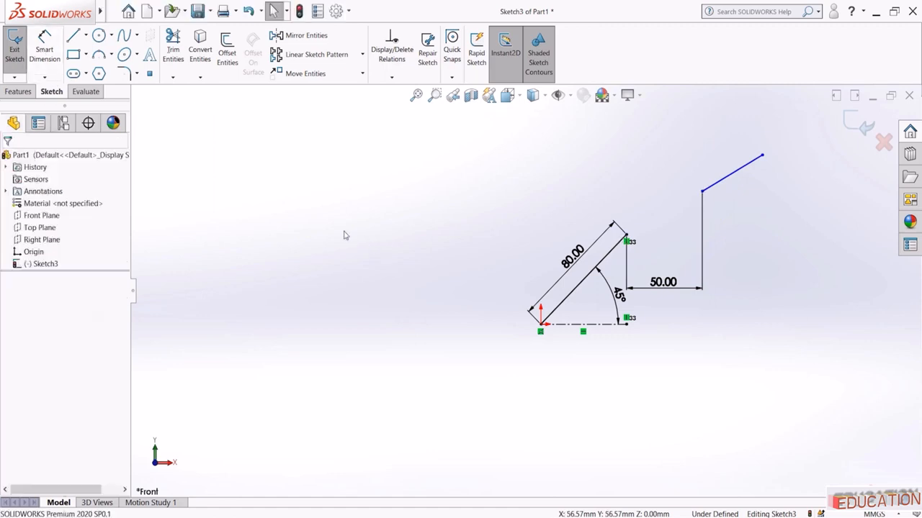
# Dimension the vertical distance between the slanted line's upper endpoint and the separate line's lower endpoint, and set it to 50 mm
pyautogui.click(45, 44)
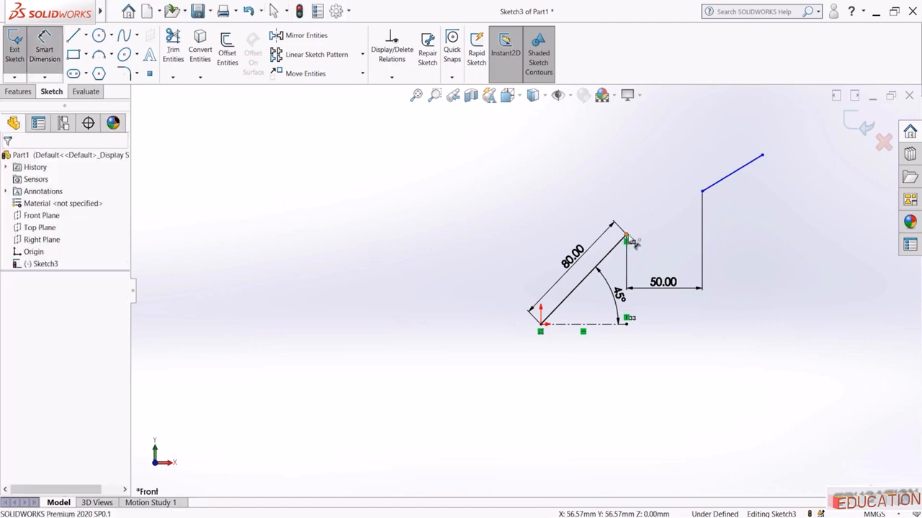
pyautogui.click(627, 238)
pyautogui.click(702, 192)
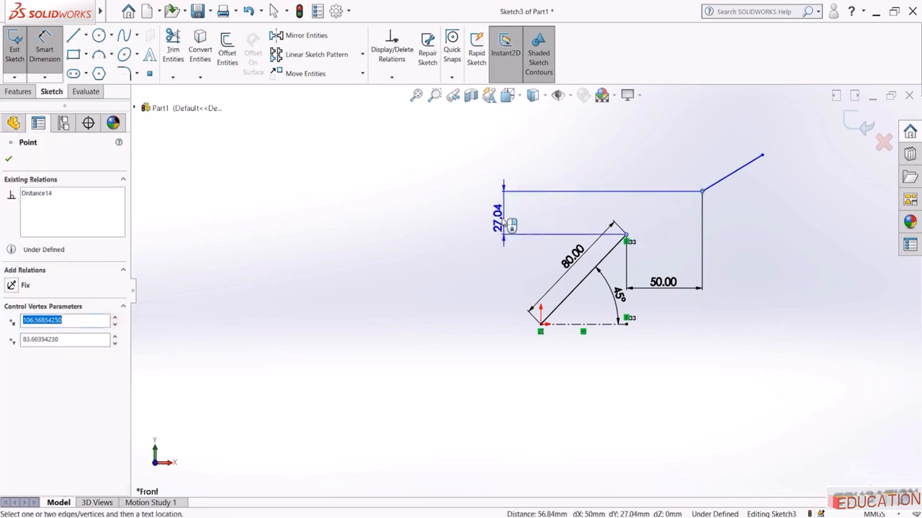
pyautogui.click(504, 220)
pyautogui.write('50')
pyautogui.press('Return')
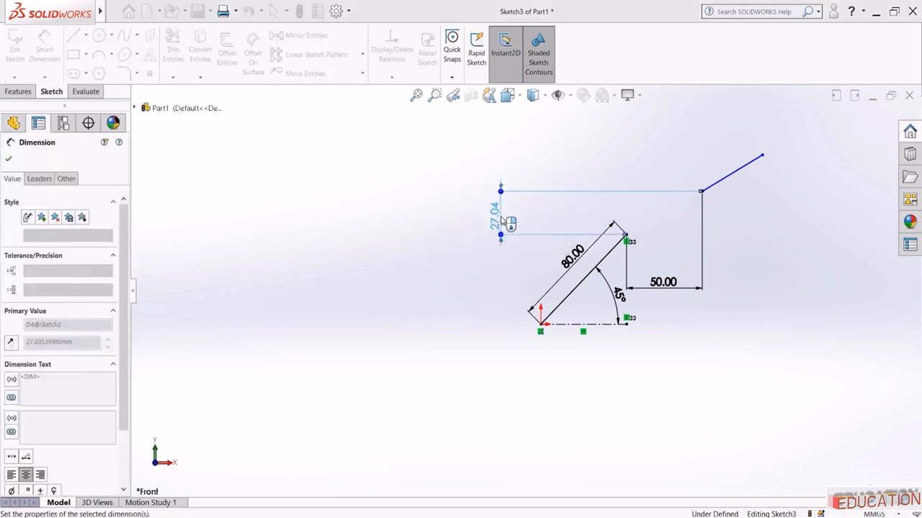
pyautogui.click(455, 249)
pyautogui.scroll(1, 455, 248)
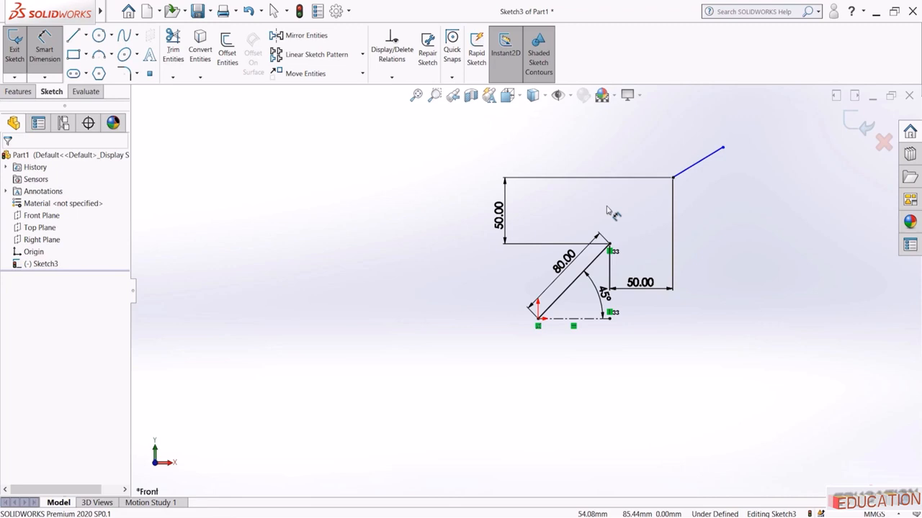
pyautogui.press('Escape')
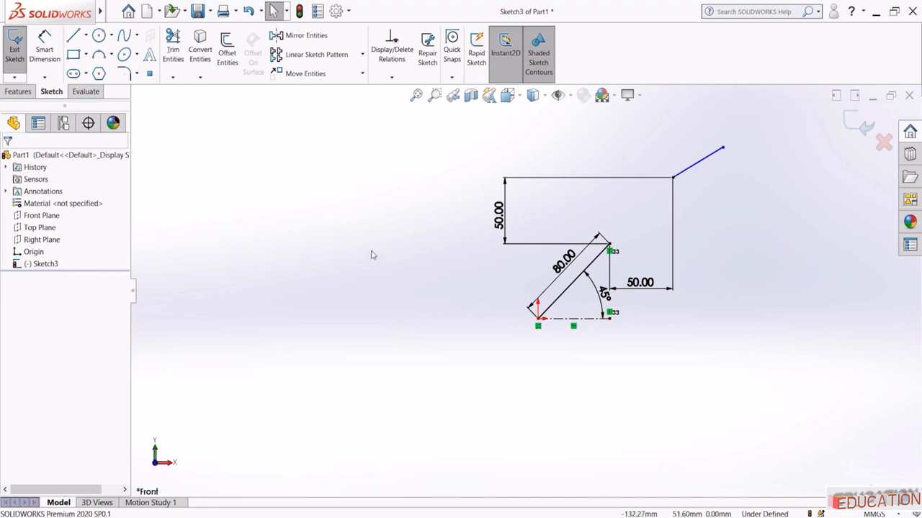
# Dimension the angle between the separate line and the horizontal centerline and set it to 45 degrees
pyautogui.click(44, 47)
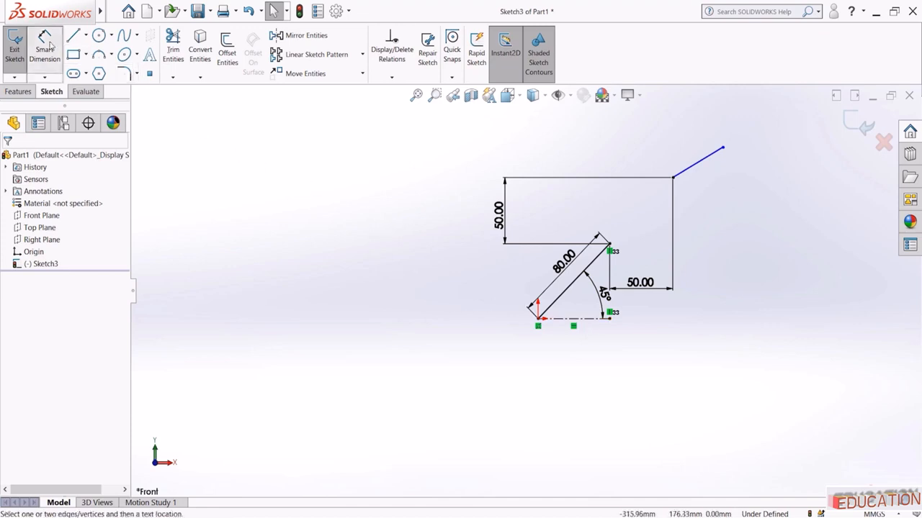
pyautogui.click(705, 158)
pyautogui.click(584, 317)
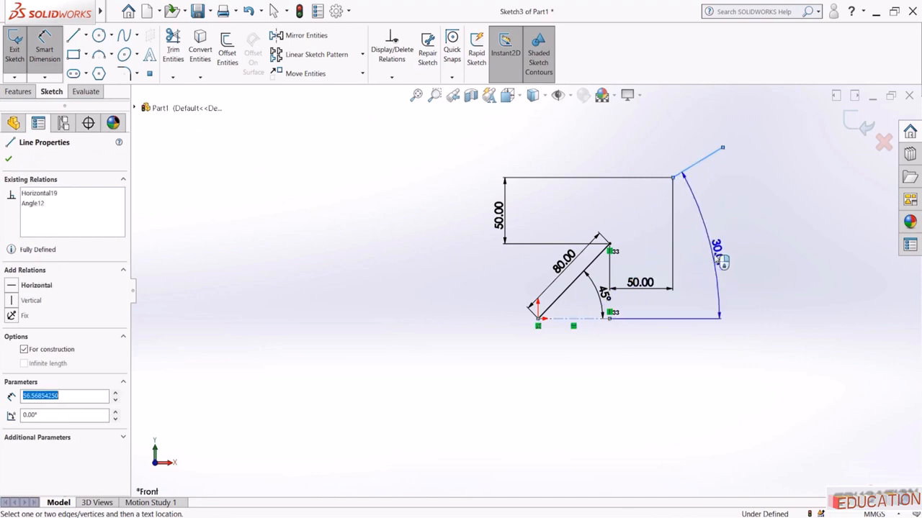
pyautogui.click(722, 263)
pyautogui.write('45')
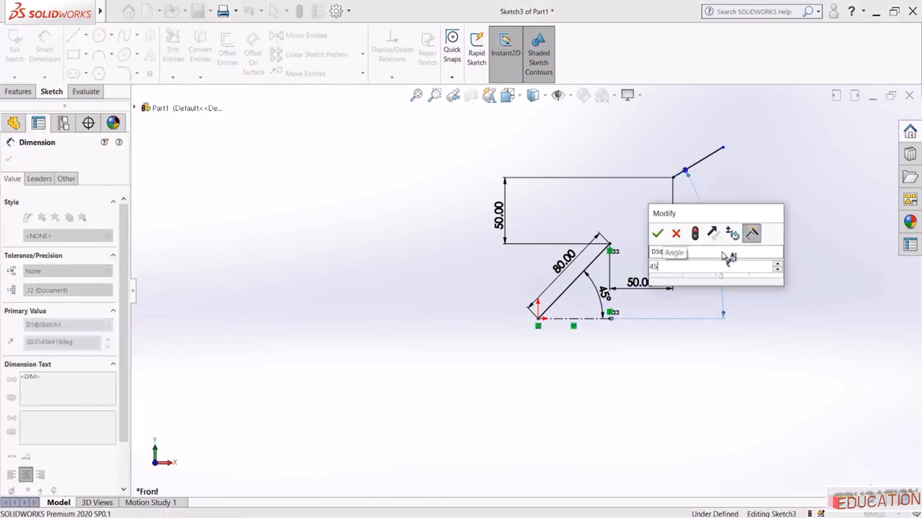
pyautogui.press('Return')
pyautogui.click(754, 240)
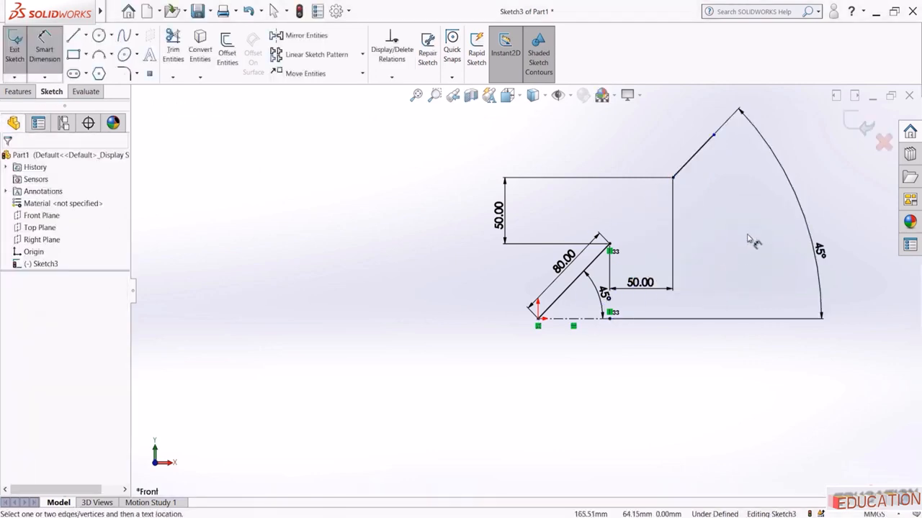
pyautogui.press('Escape')
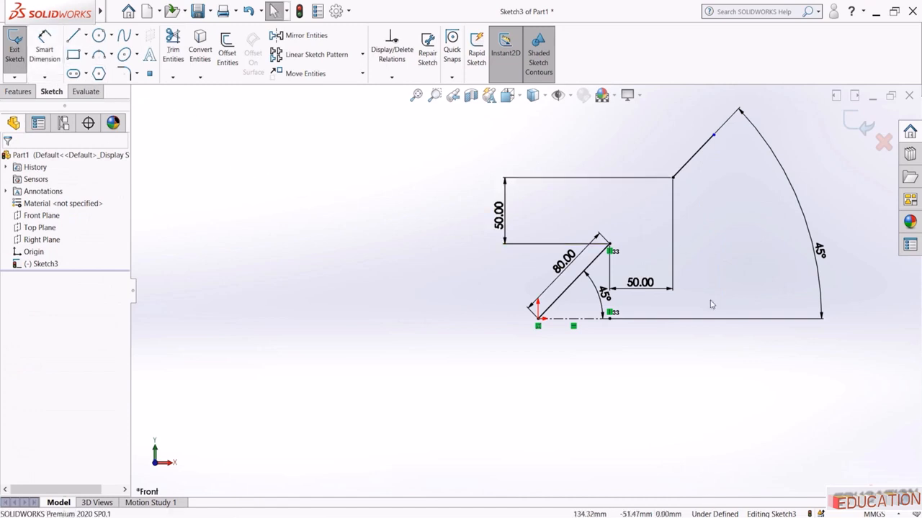
# Test moving the separate line's upper endpoint along its direction, shortening the line to about 32.9 mm
pyautogui.click(716, 139)
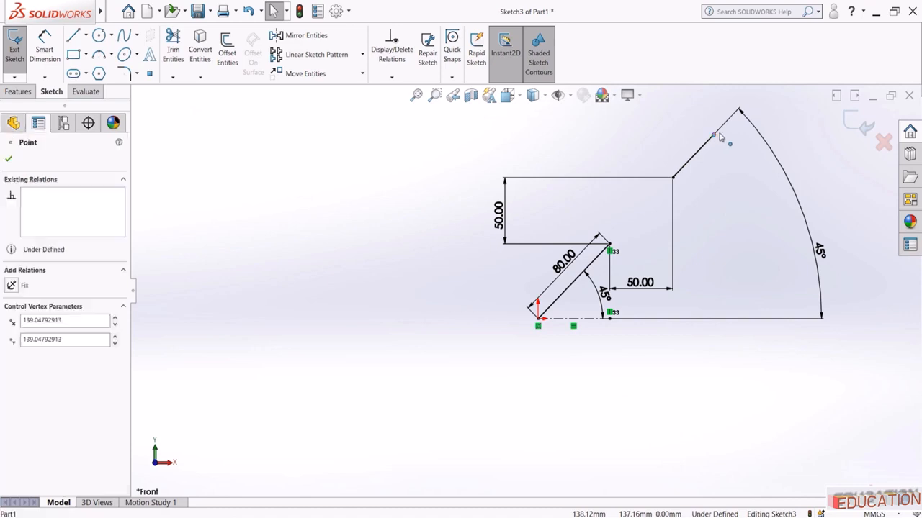
pyautogui.moveTo(736, 116)
pyautogui.mouseDown()
pyautogui.moveTo(616, 225)
pyautogui.moveTo(702, 151)
pyautogui.moveTo(696, 144)
pyautogui.mouseUp()
pyautogui.click(699, 192)
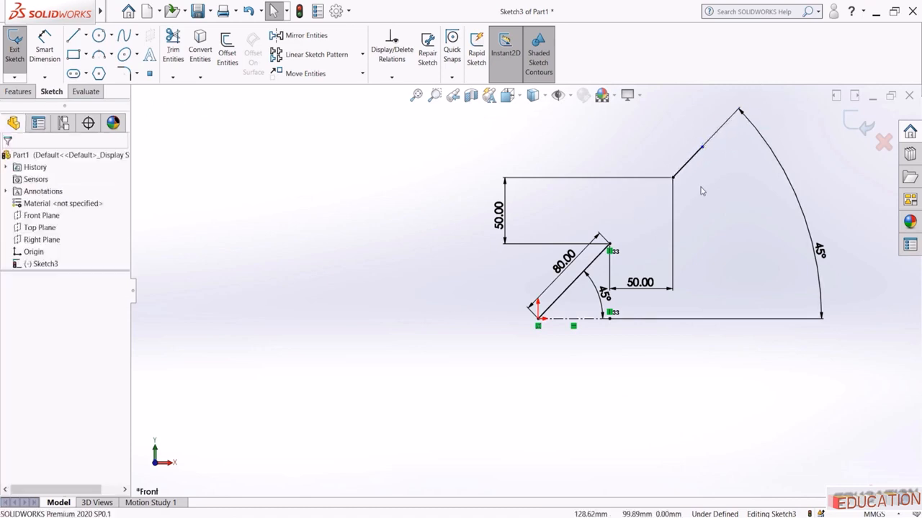
# Dimension the separate line's length and set it to 40 mm
pyautogui.click(43, 49)
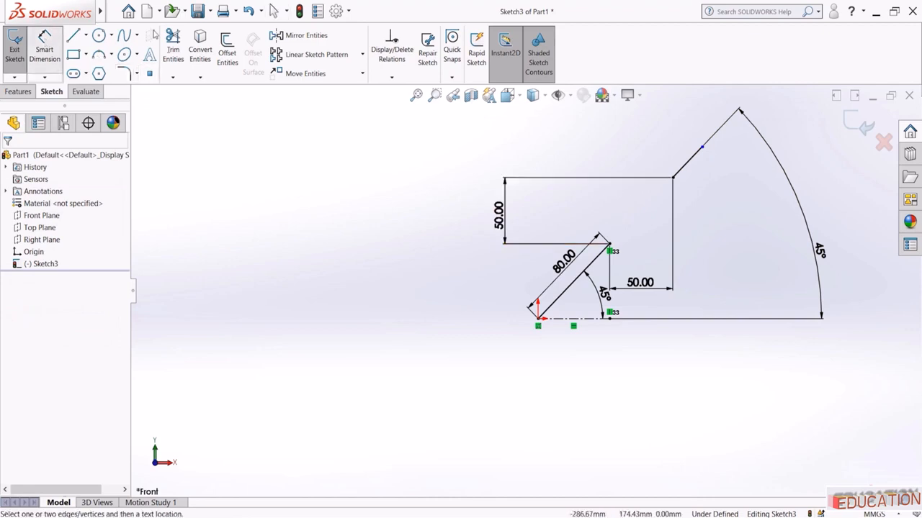
pyautogui.click(695, 160)
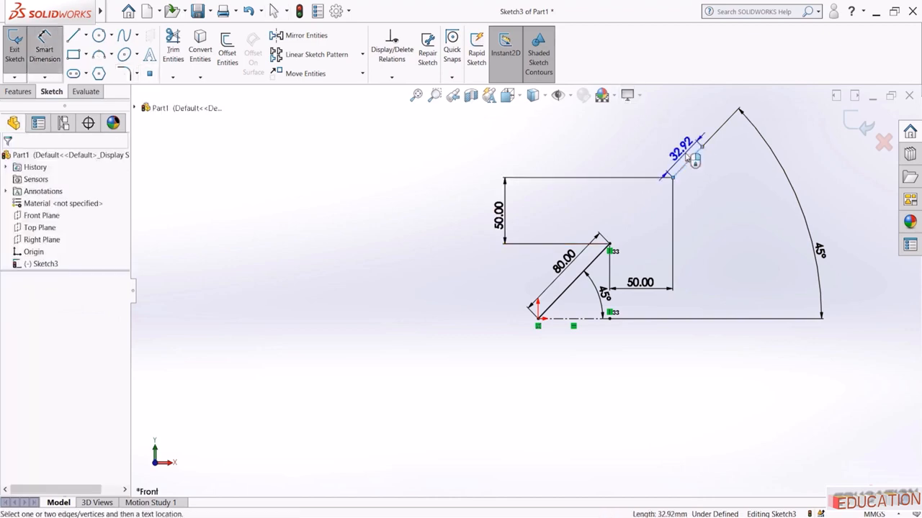
pyautogui.click(687, 156)
pyautogui.write('40')
pyautogui.press('Return')
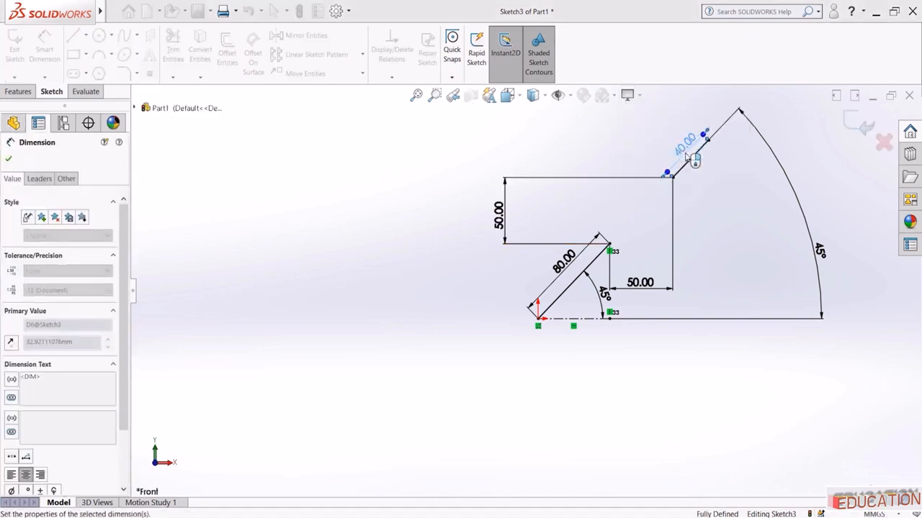
pyautogui.click(757, 224)
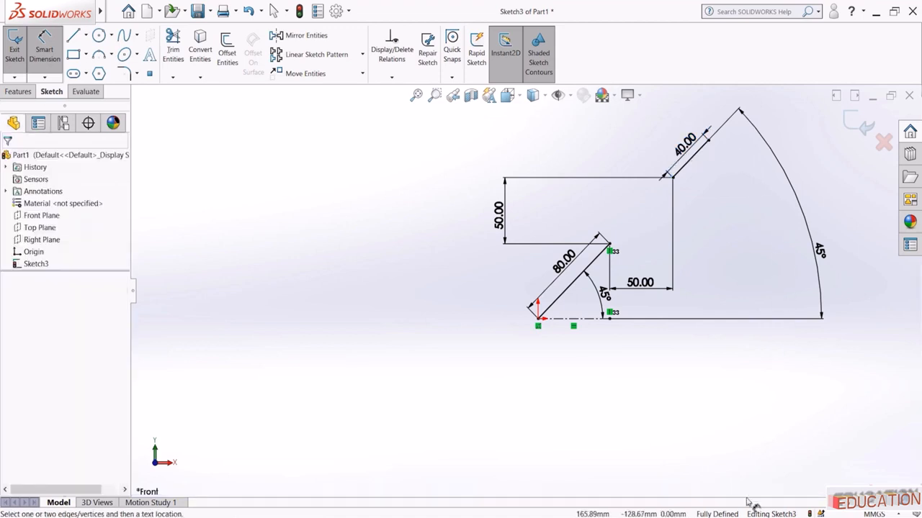
# Sketch a circle in the empty area to the upper left of the dimensioned lines
pyautogui.click(416, 95)
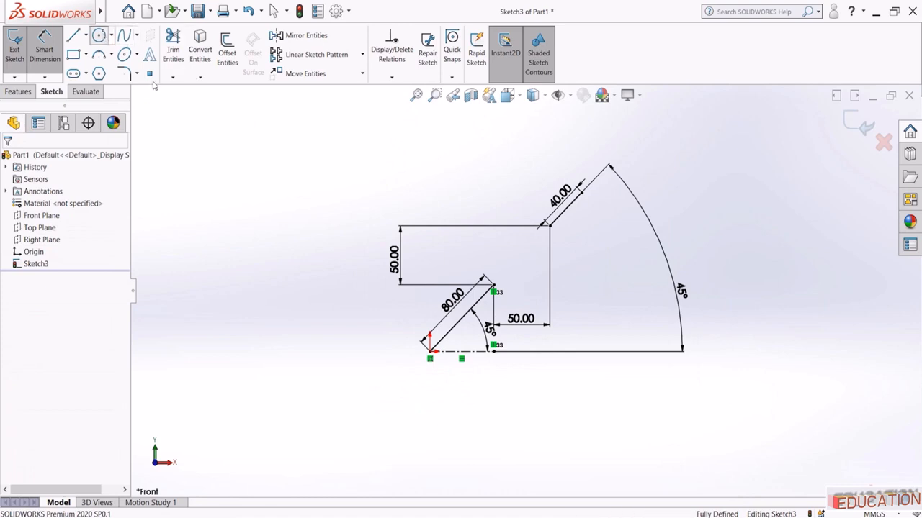
pyautogui.click(99, 35)
pyautogui.click(256, 198)
pyautogui.click(263, 242)
# Start a three-point arc below the circle by placing its first endpoint
pyautogui.click(100, 56)
pyautogui.click(201, 336)
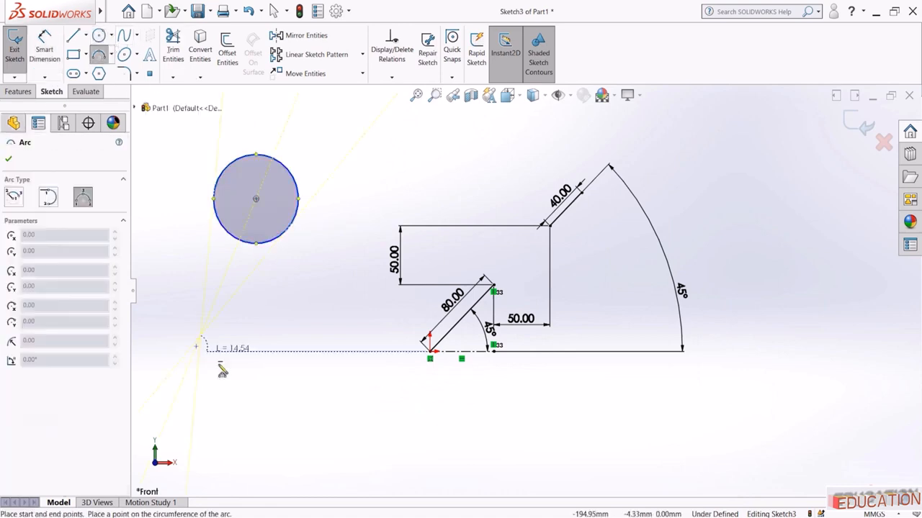
# Complete a three-point arc with a radius of about 64 mm below the circle, bulging downward
pyautogui.click(295, 375)
pyautogui.click(241, 376)
pyautogui.press('Escape')
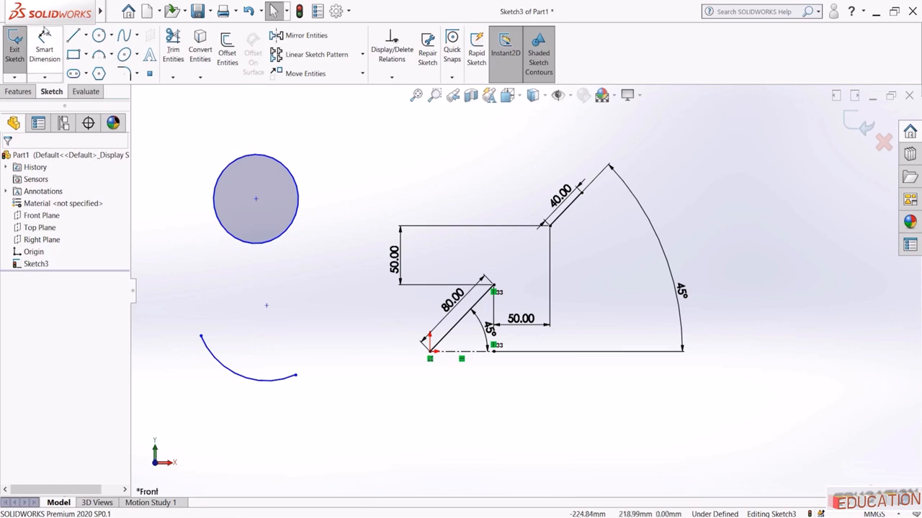
# Dimension the circle's diameter, accepting the size as drawn
pyautogui.click(44, 47)
pyautogui.click(274, 163)
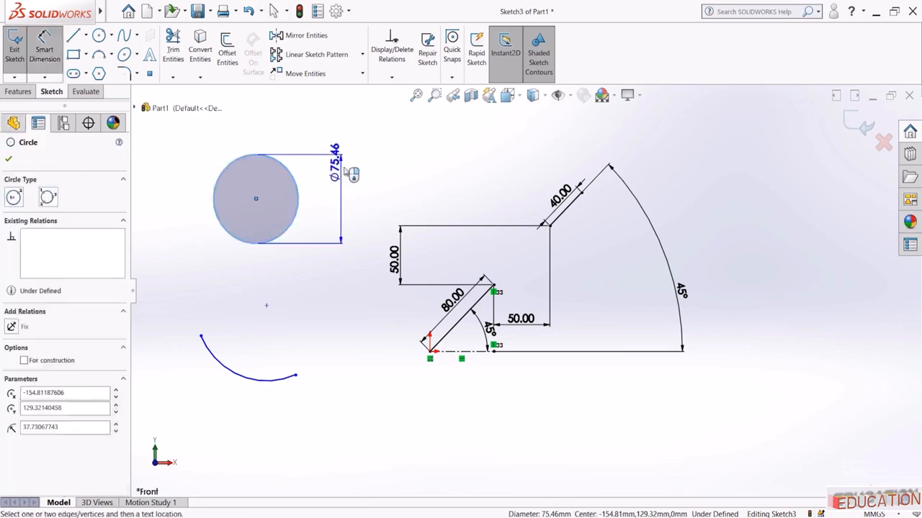
pyautogui.click(336, 188)
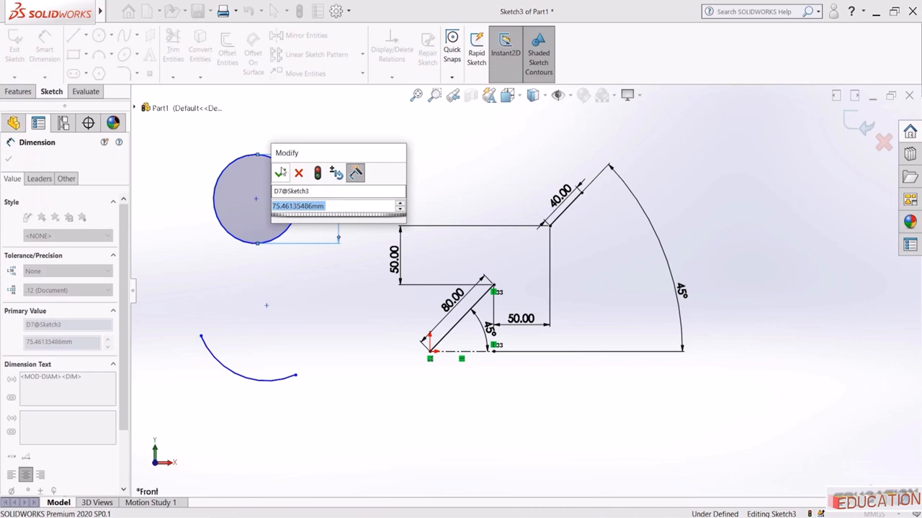
pyautogui.click(280, 172)
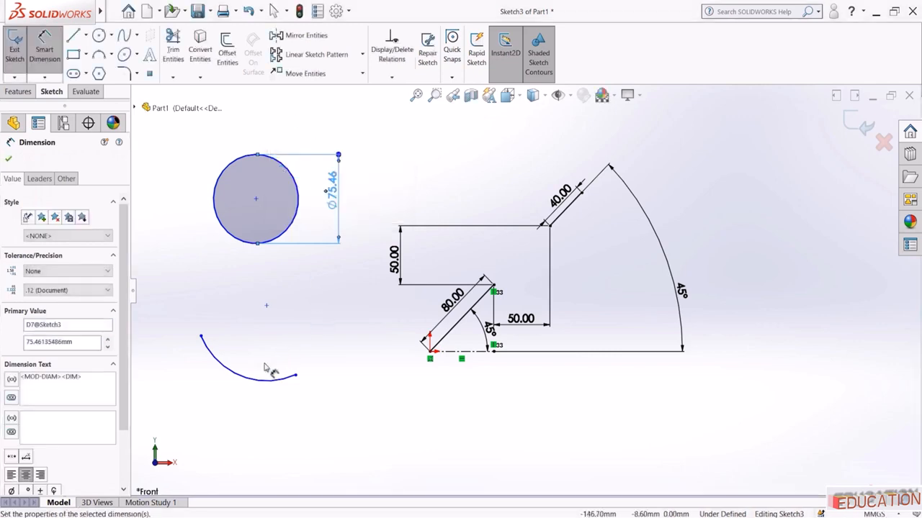
# Dimension the radius of the arc below the circle, accepting the size as drawn
pyautogui.click(245, 380)
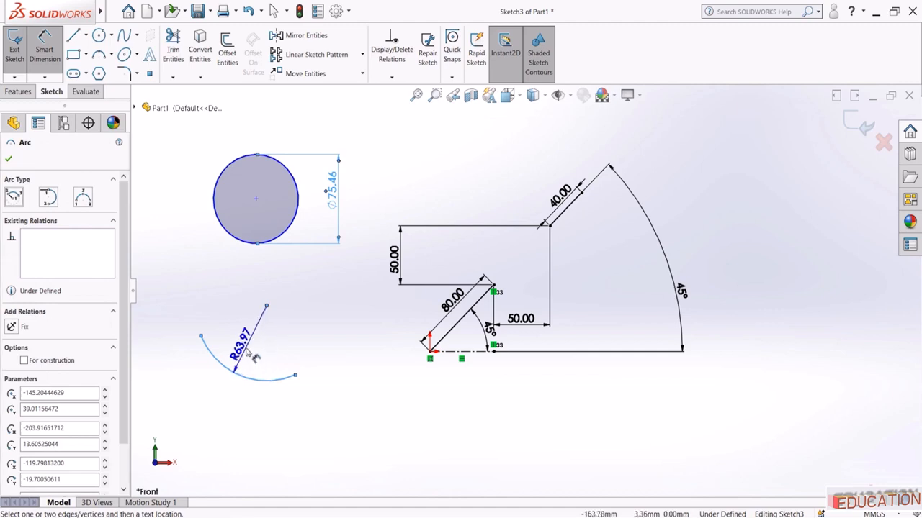
pyautogui.click(246, 347)
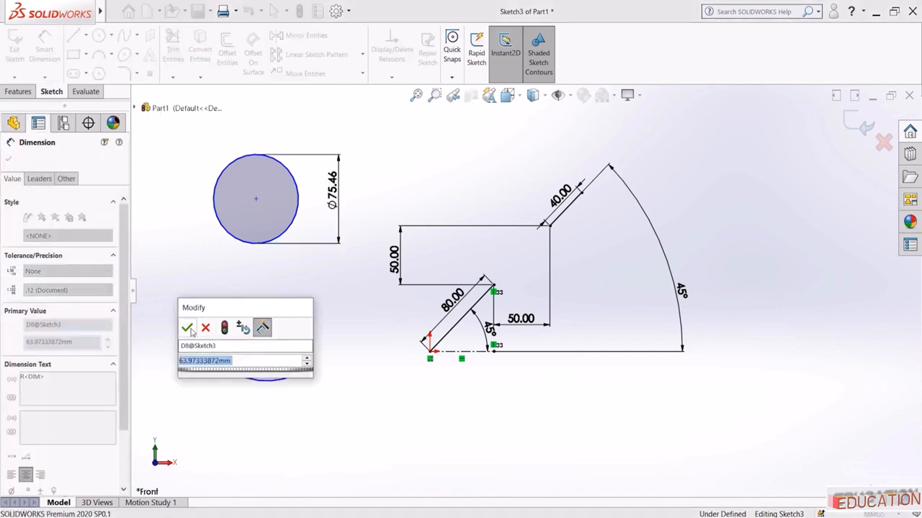
pyautogui.click(185, 325)
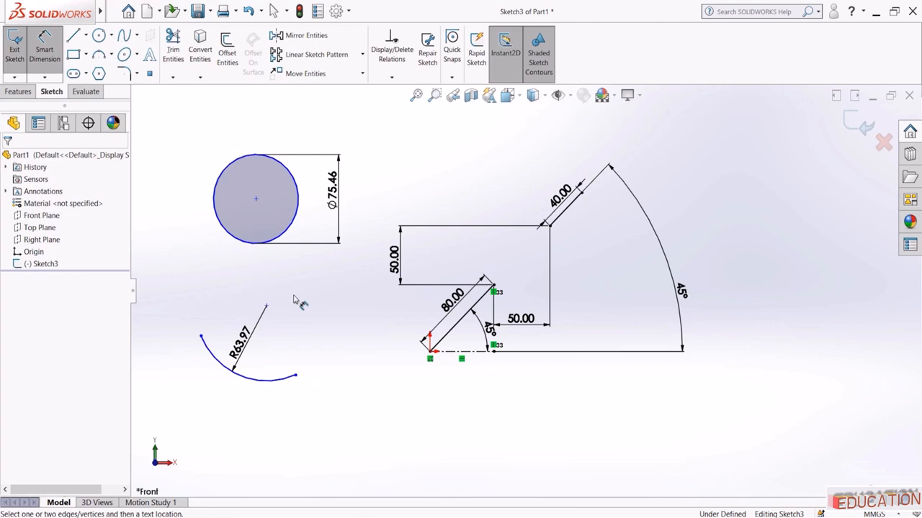
# Add an arc-length dimension between the arc's two endpoints, placed below the arc with its value as drawn
pyautogui.click(202, 337)
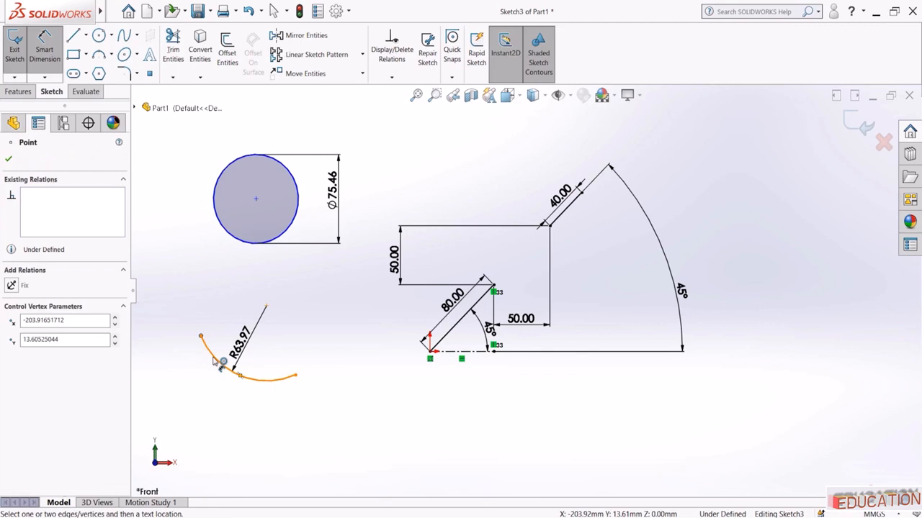
pyautogui.moveTo(220, 364); pyautogui.dragTo(300, 381)
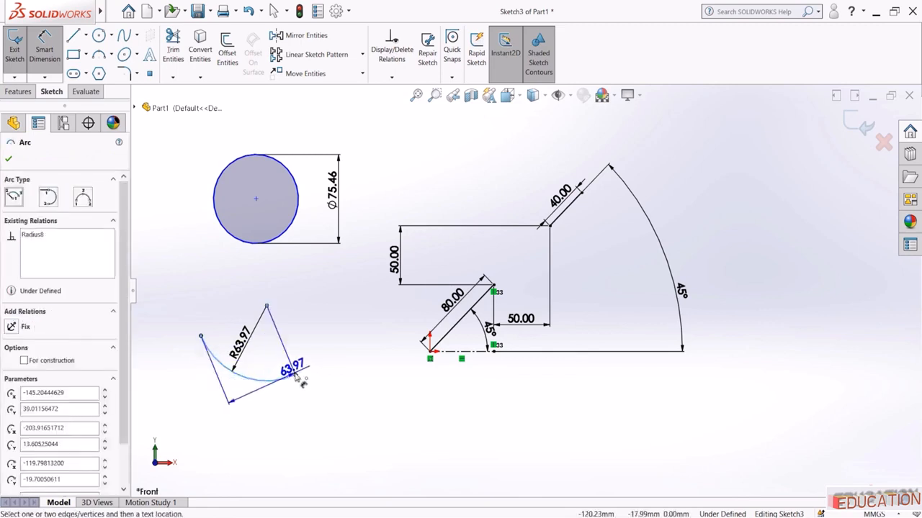
pyautogui.click(295, 376)
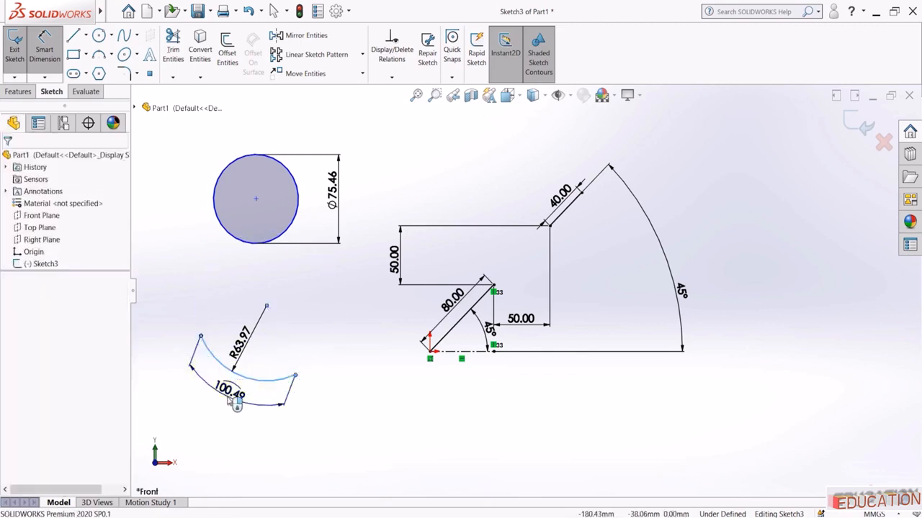
pyautogui.click(236, 403)
pyautogui.click(168, 377)
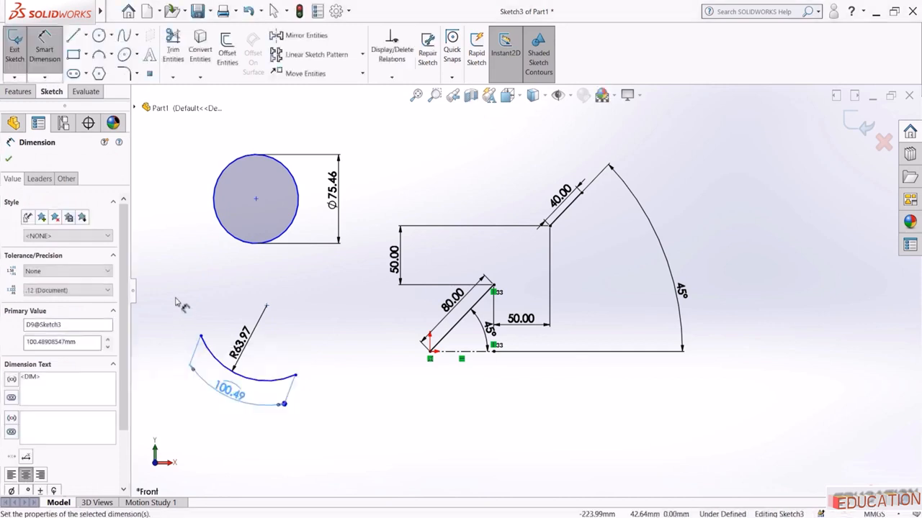
pyautogui.click(179, 337)
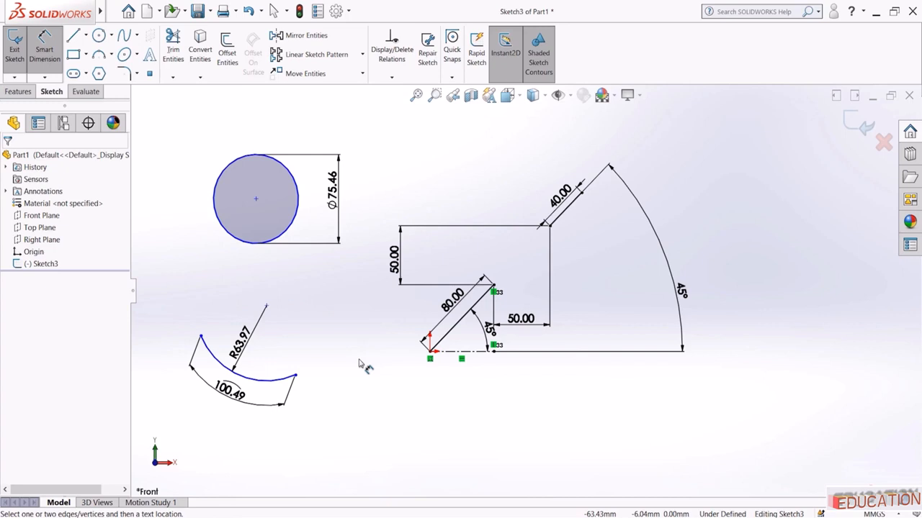
# Dimension the horizontal distance between the circle's centre and the origin as 150 mm
pyautogui.click(256, 199)
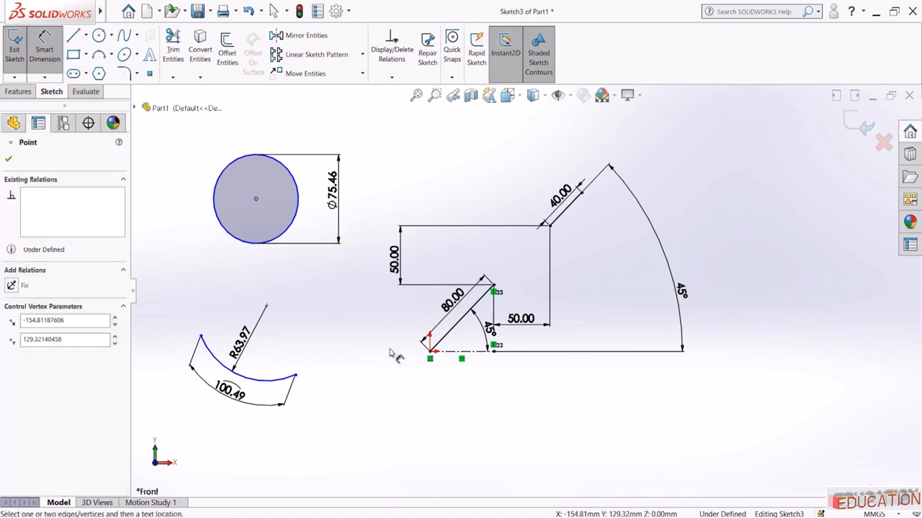
pyautogui.click(431, 352)
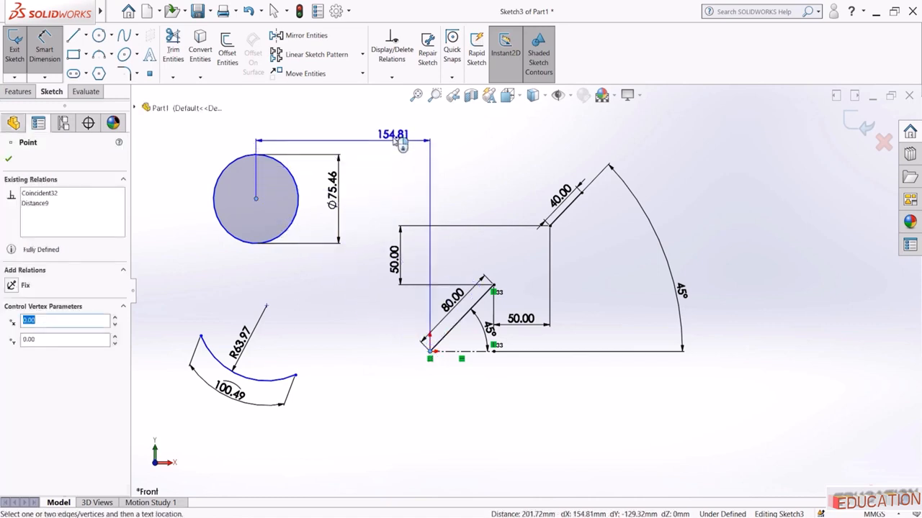
pyautogui.click(335, 123)
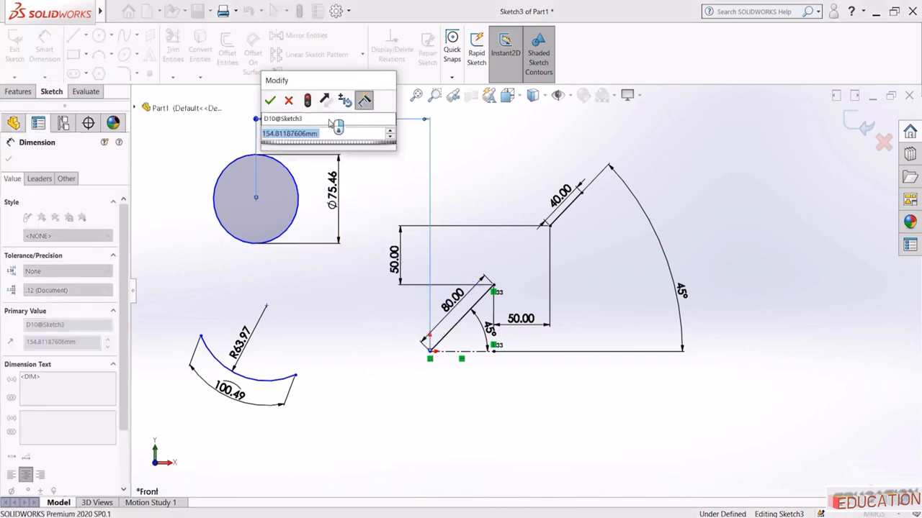
pyautogui.write('150')
pyautogui.press('Return')
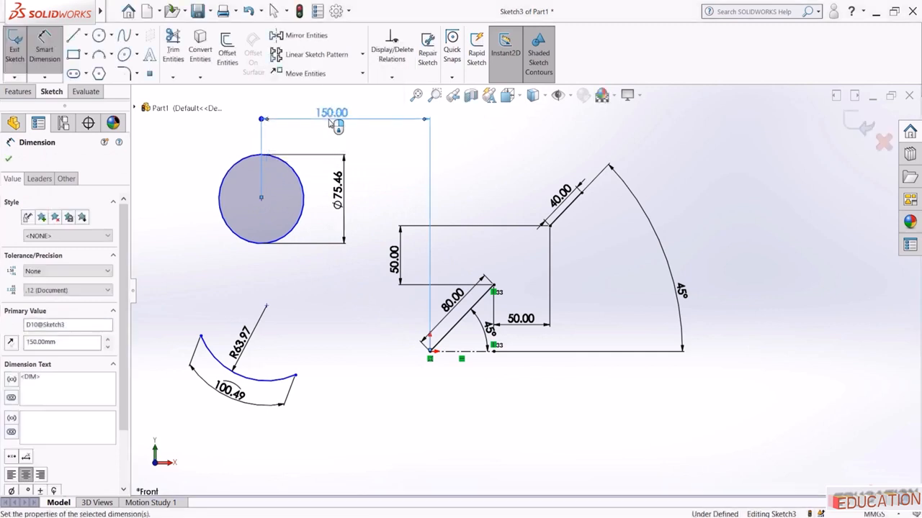
pyautogui.press('Escape')
pyautogui.press('Escape')
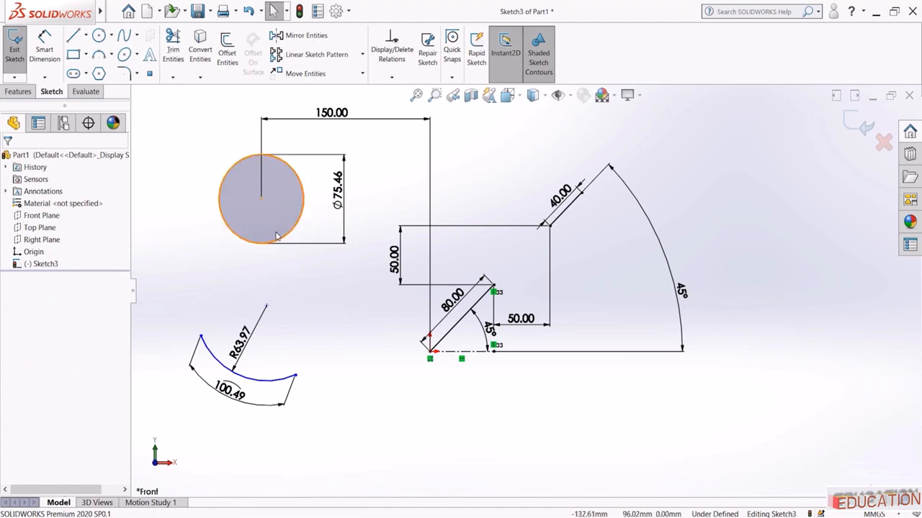
# Move the circle's centre vertically to about 143 mm above the origin to test its remaining freedom
pyautogui.click(261, 201)
pyautogui.moveTo(209, 206); pyautogui.dragTo(262, 184)
pyautogui.click(187, 202)
# Dimension the vertical distance between the circle's centre and the origin as 140 mm
pyautogui.click(45, 50)
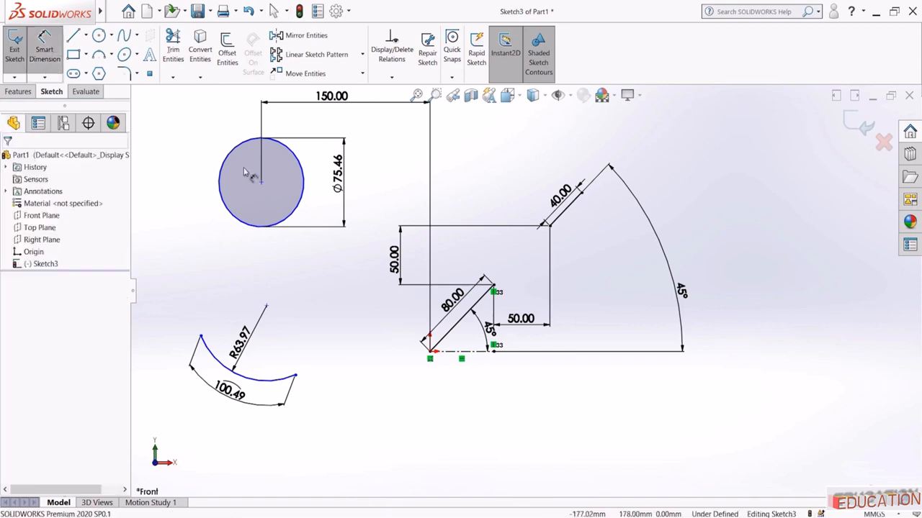
pyautogui.click(262, 184)
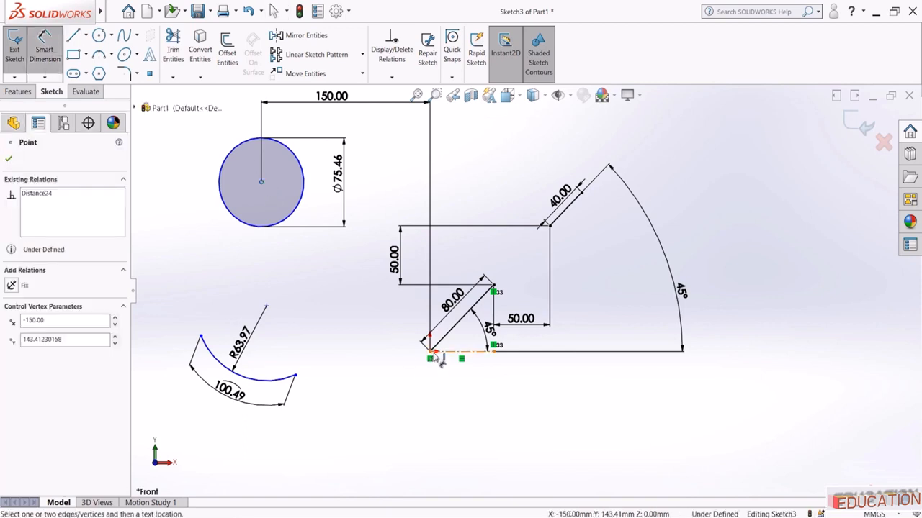
pyautogui.click(431, 353)
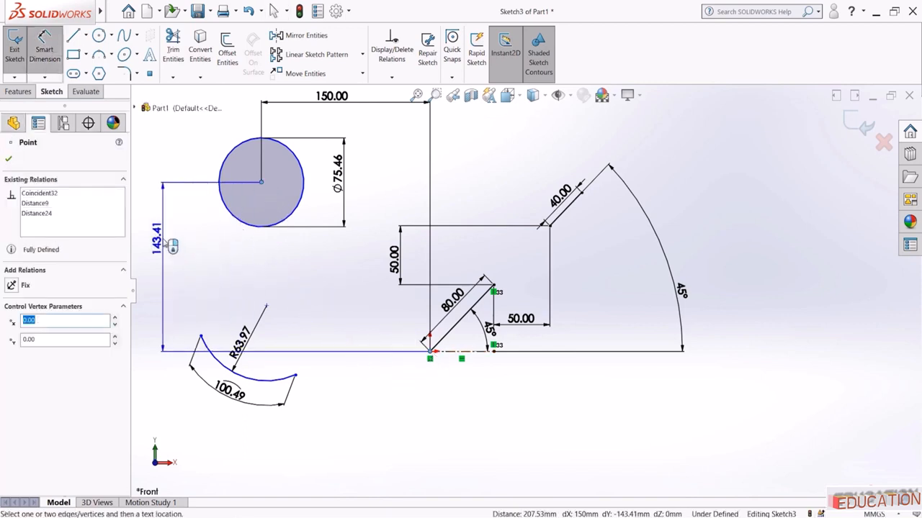
pyautogui.click(164, 237)
pyautogui.write('140')
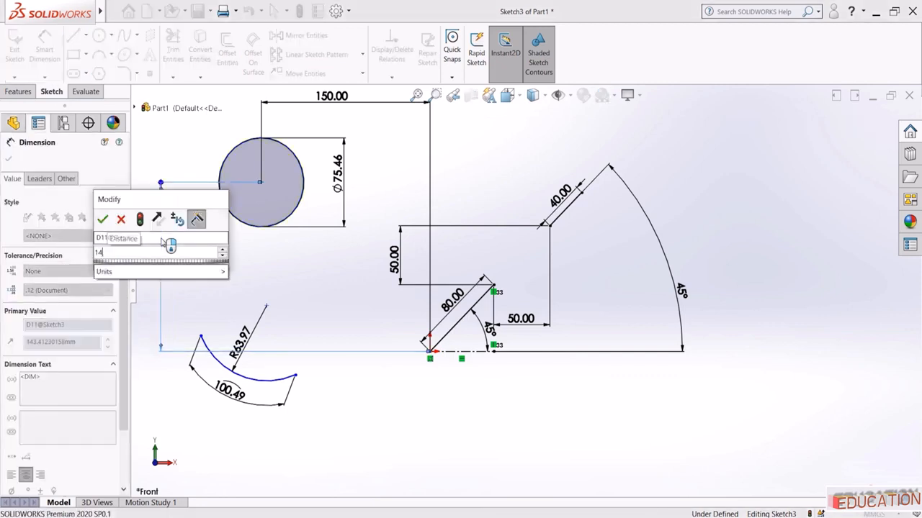
pyautogui.press('Return')
pyautogui.click(176, 248)
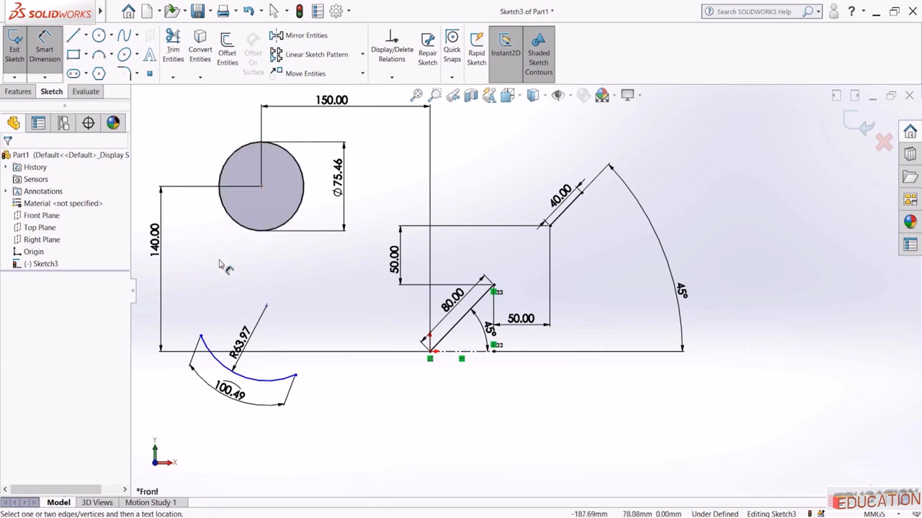
pyautogui.press('Escape')
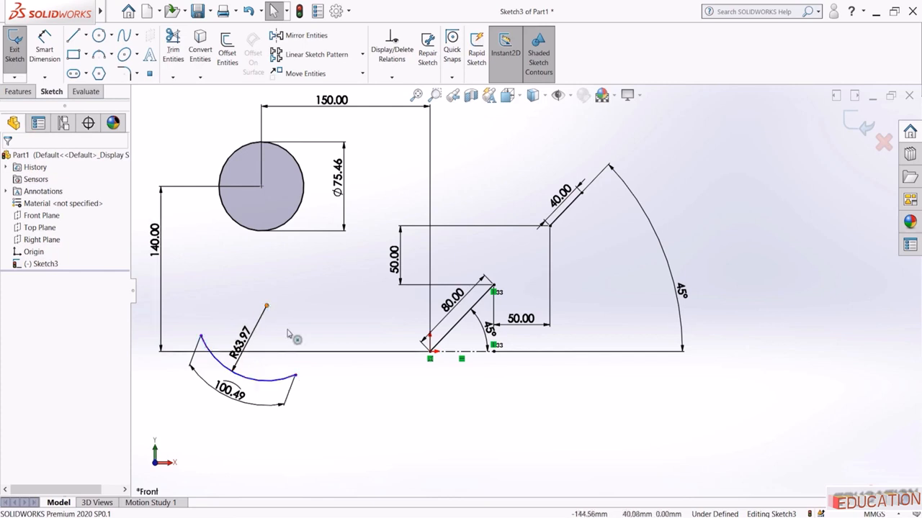
# Move the arc lower in the sketch and add a vertical relation between its centre and the circle's centre
pyautogui.moveTo(266, 306); pyautogui.dragTo(228, 364)
pyautogui.click(296, 406)
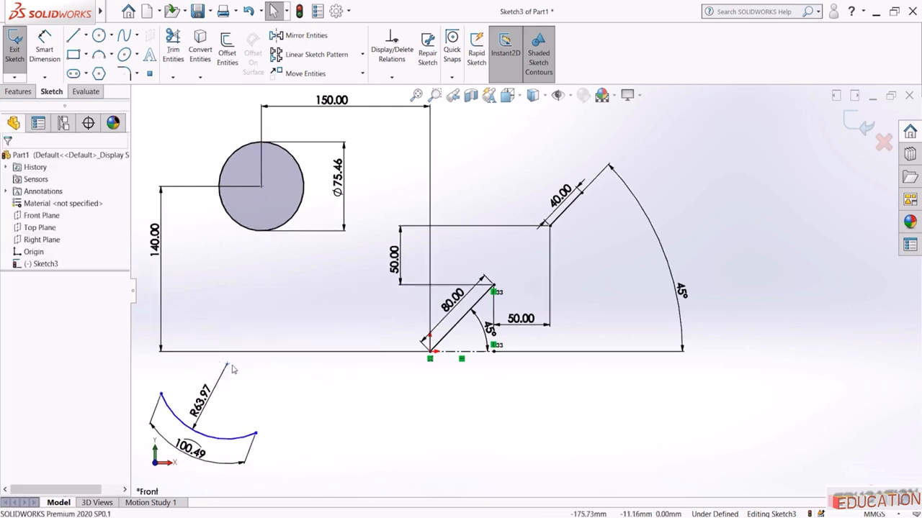
pyautogui.click(227, 365)
pyautogui.keyDown('ctrl'); pyautogui.click(261, 187); pyautogui.keyUp('ctrl')
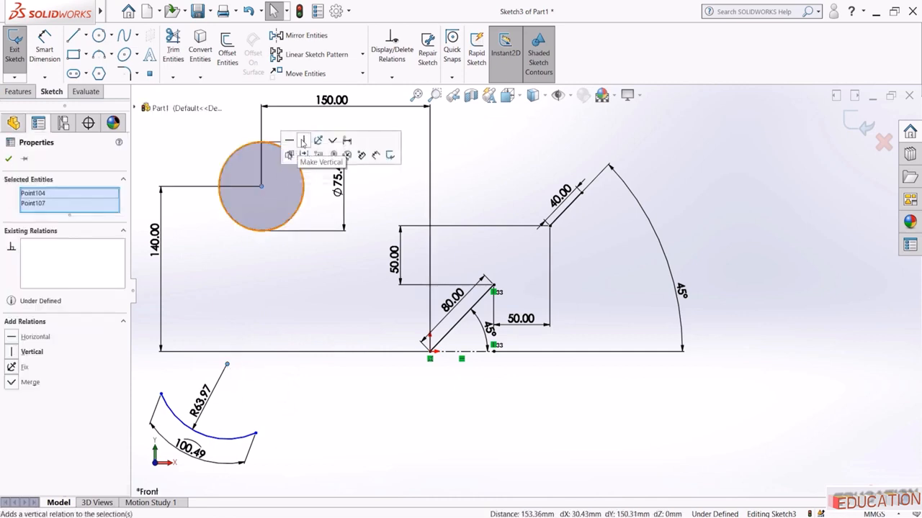
pyautogui.click(304, 141)
pyautogui.click(347, 423)
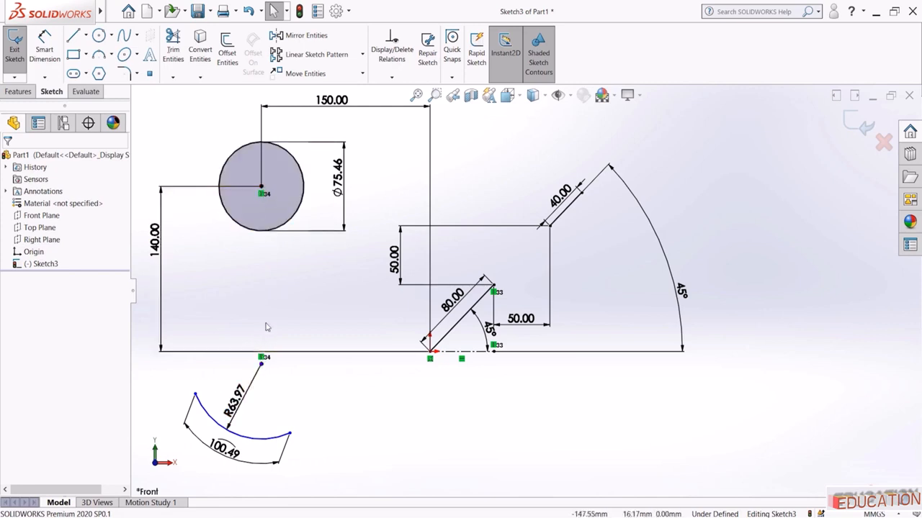
# Test the arc centre's vertical freedom, and dimension the vertical distance between the circle's and arc's centres as 150 mm
pyautogui.moveTo(262, 365); pyautogui.dragTo(277, 392)
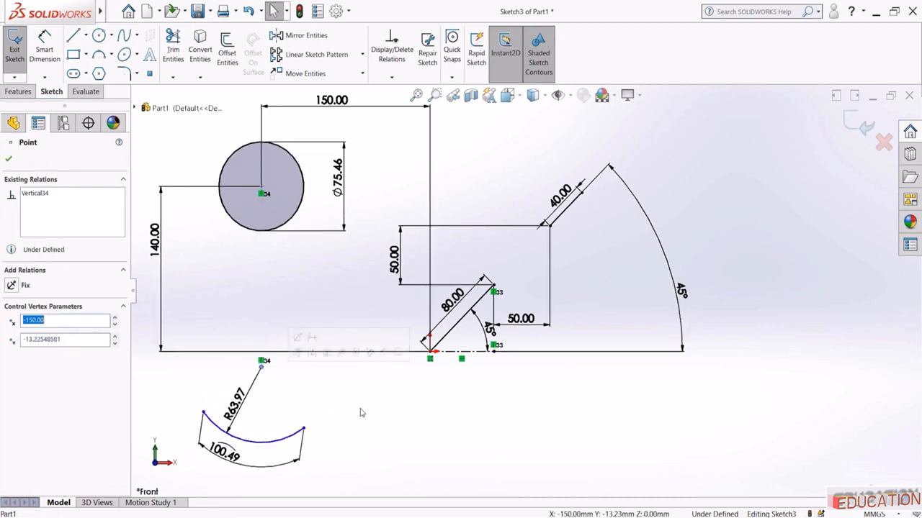
pyautogui.click(362, 413)
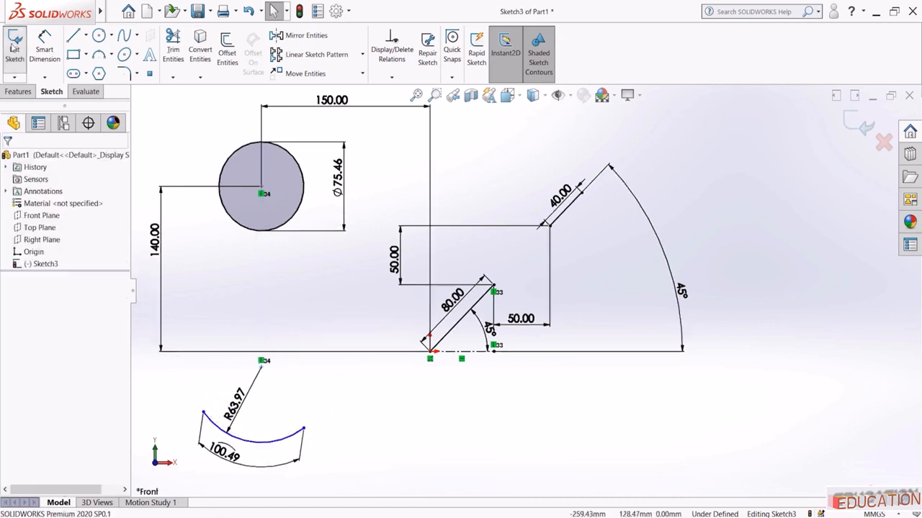
pyautogui.click(44, 49)
pyautogui.click(262, 189)
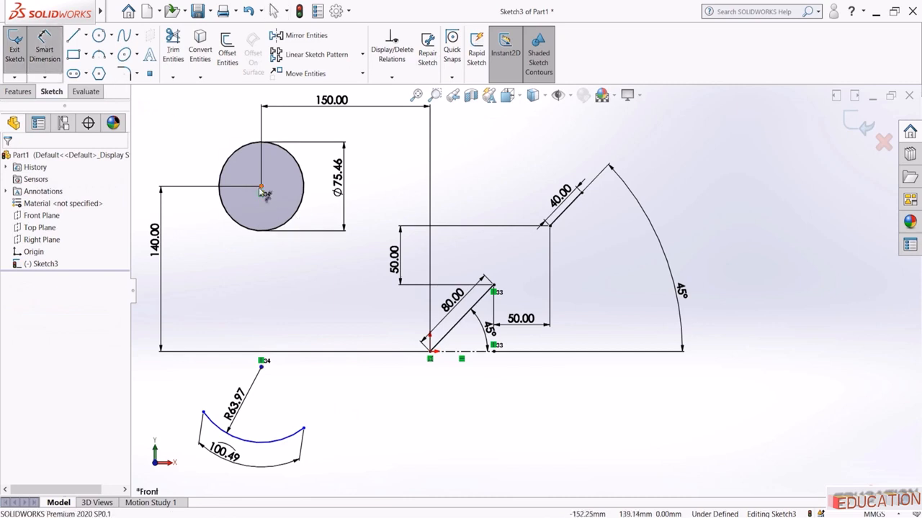
pyautogui.click(261, 366)
pyautogui.click(208, 305)
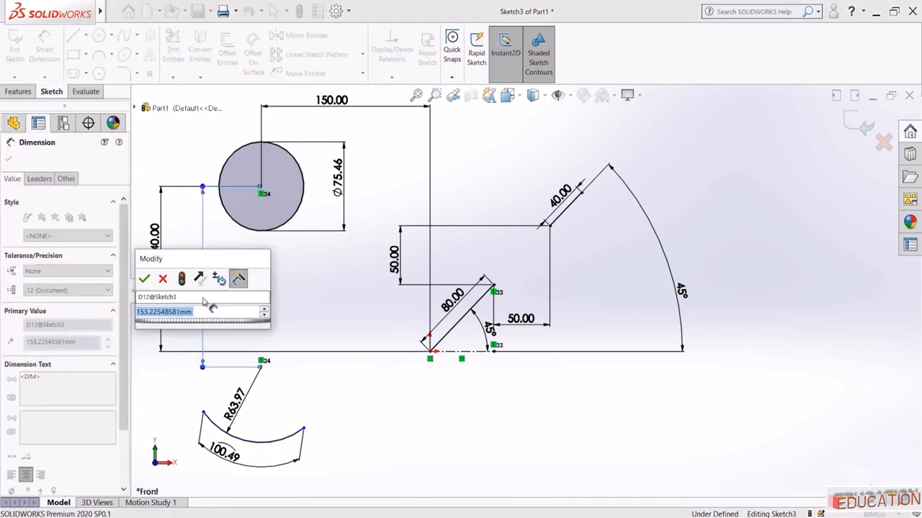
pyautogui.write('150')
pyautogui.press('Return')
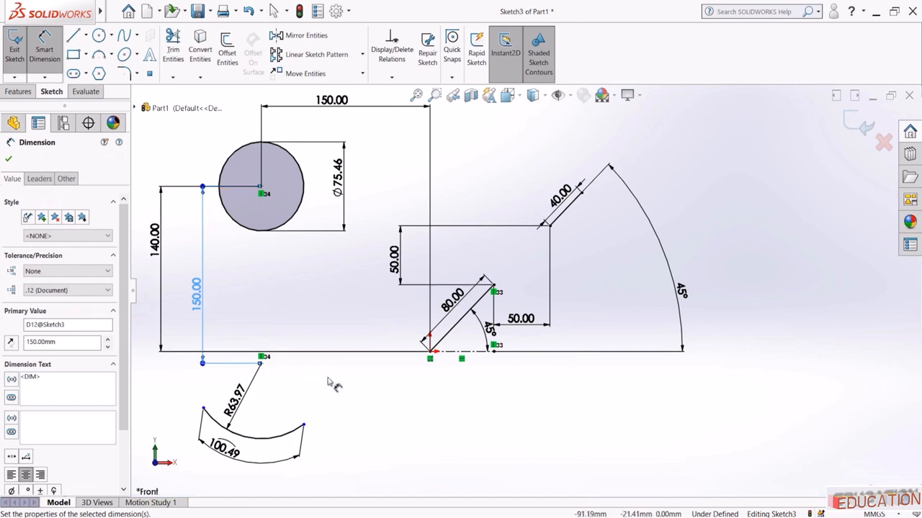
pyautogui.press('Escape')
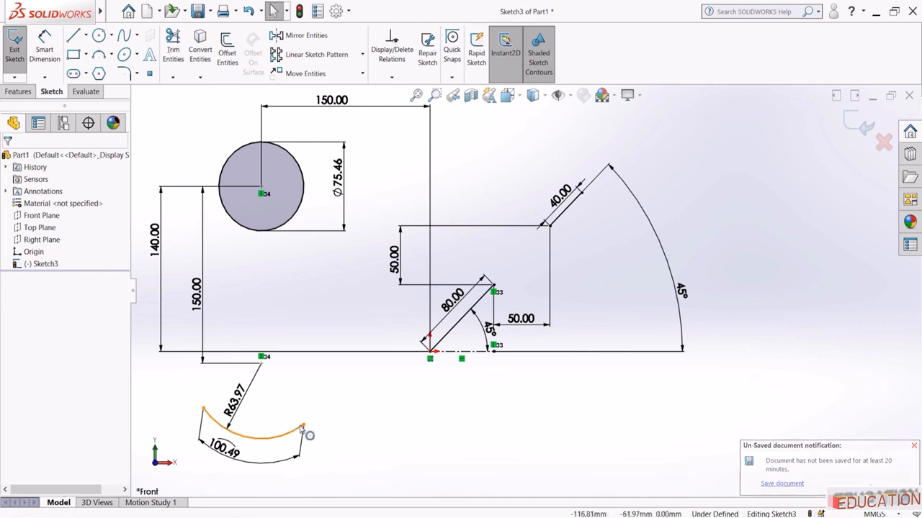
# Swing the arc around its fixed centre by its right endpoint until both ends are nearly level
pyautogui.moveTo(303, 425)
pyautogui.mouseDown()
pyautogui.moveTo(305, 303)
pyautogui.moveTo(320, 403)
pyautogui.moveTo(311, 418)
pyautogui.mouseUp()
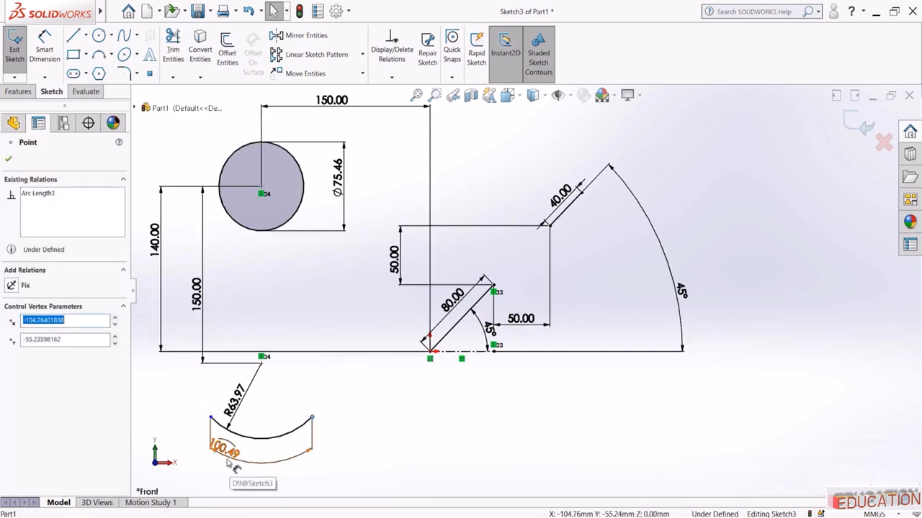
pyautogui.click(362, 435)
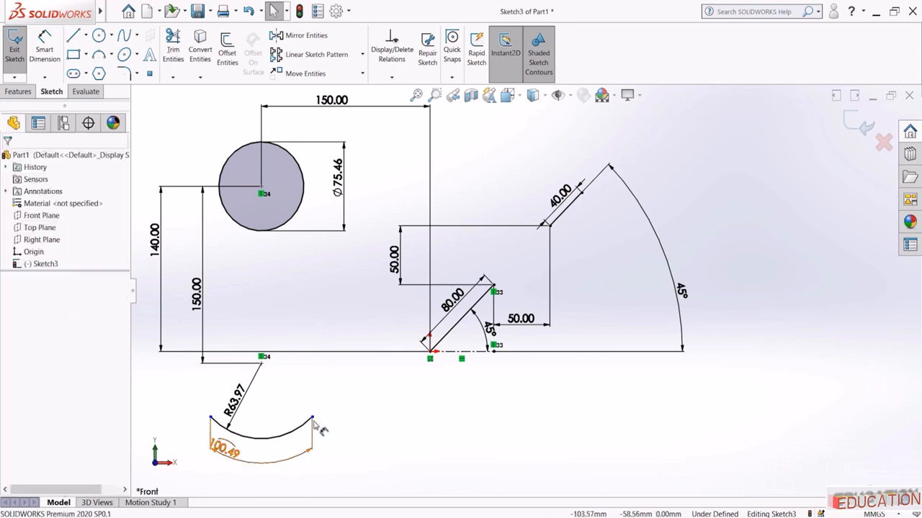
pyautogui.moveTo(312, 420); pyautogui.dragTo(207, 313)
pyautogui.moveTo(213, 455); pyautogui.dragTo(311, 419)
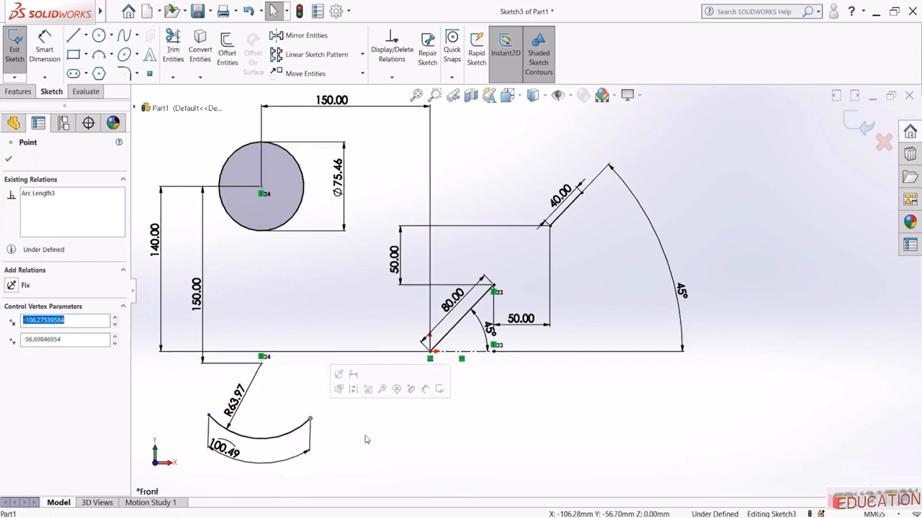
# Add a vertical relation between the arc's right endpoint and its centre point
pyautogui.click(365, 435)
pyautogui.click(262, 364)
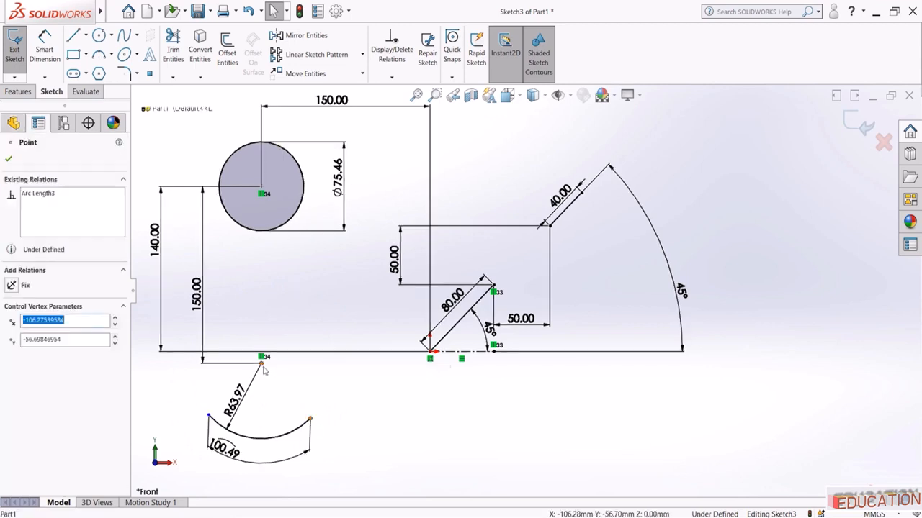
pyautogui.keyDown('ctrl'); pyautogui.click(263, 365); pyautogui.keyUp('ctrl')
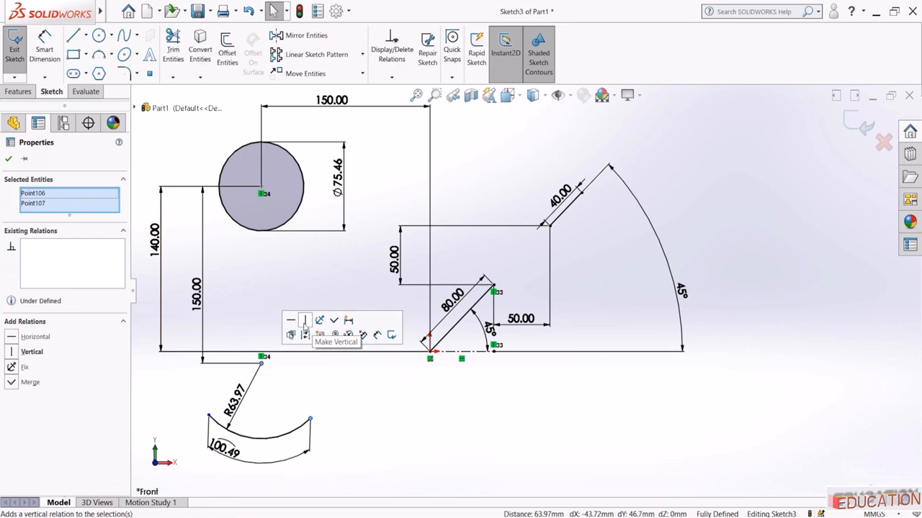
pyautogui.click(305, 322)
pyautogui.click(340, 440)
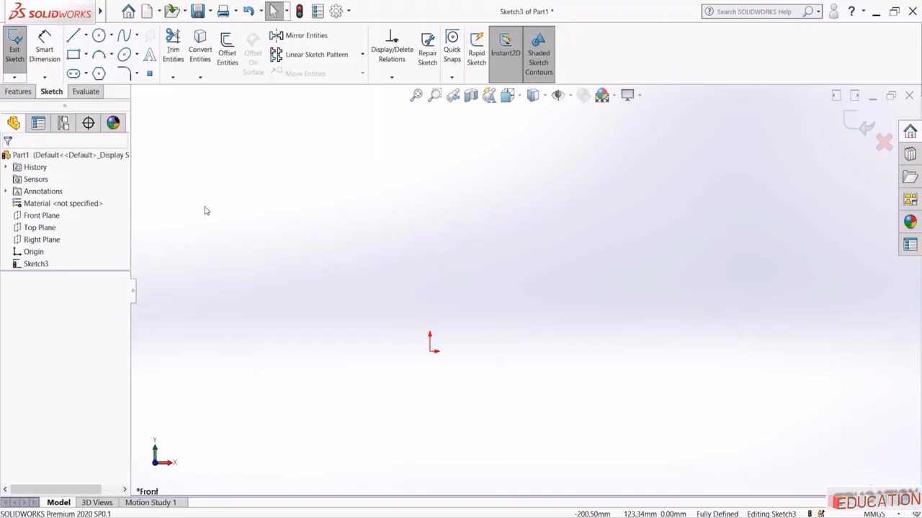
# Sketch a corner rectangle about 95 mm high, starting at the origin and extending up and to the right
pyautogui.click(73, 55)
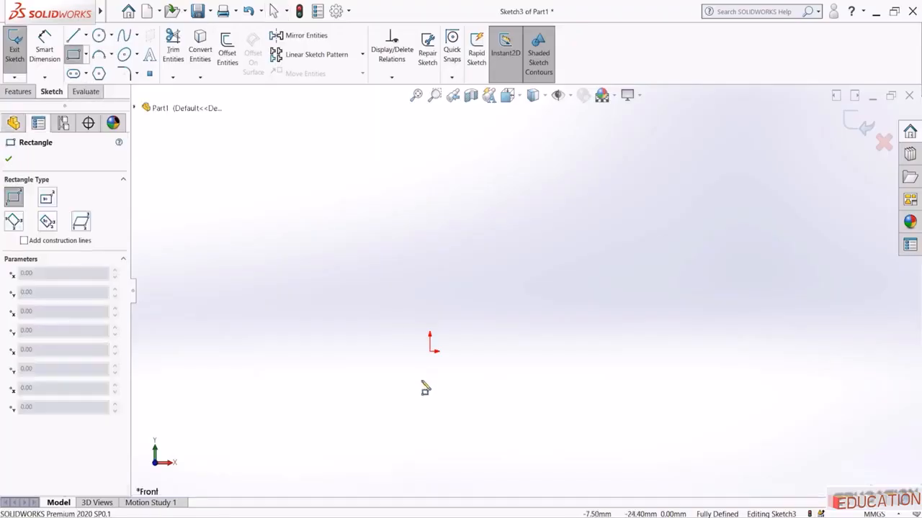
pyautogui.click(430, 352)
pyautogui.click(497, 240)
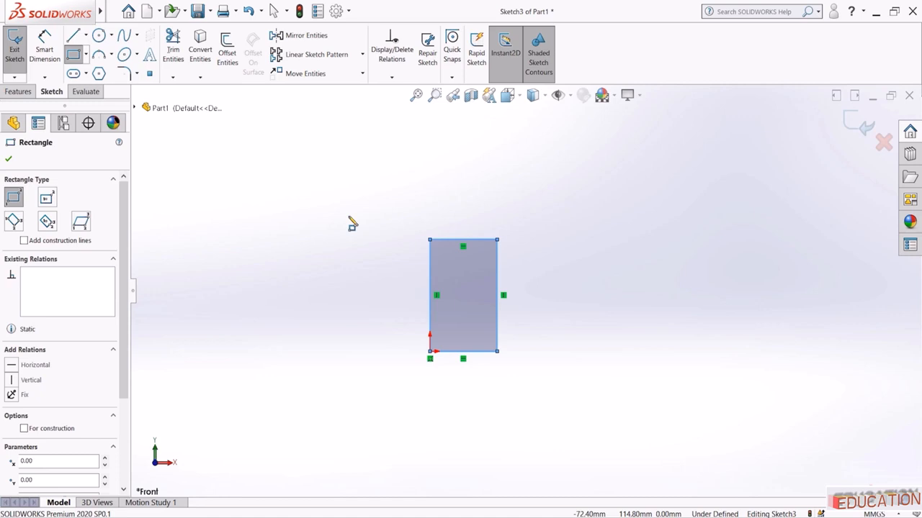
pyautogui.press('Escape')
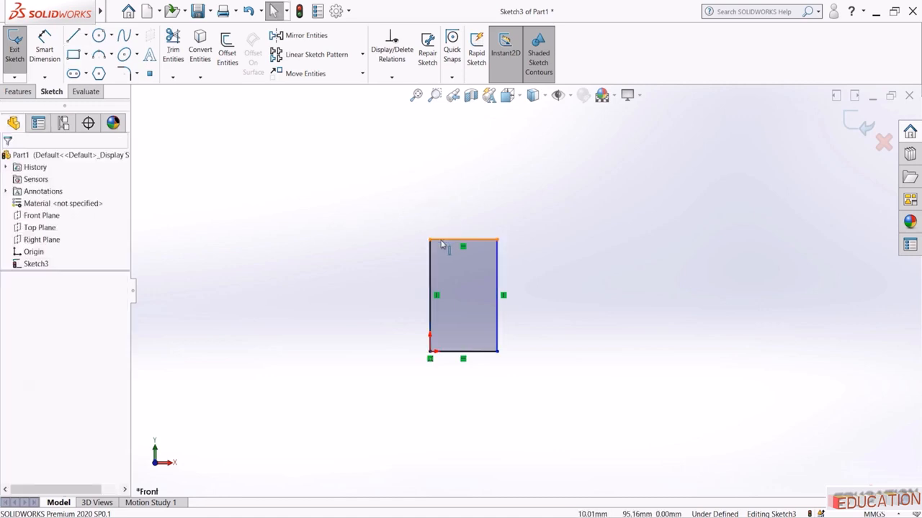
# Add an equal relation between the rectangle's top and left sides
pyautogui.click(441, 241)
pyautogui.keyDown('ctrl'); pyautogui.click(430, 257); pyautogui.keyUp('ctrl')
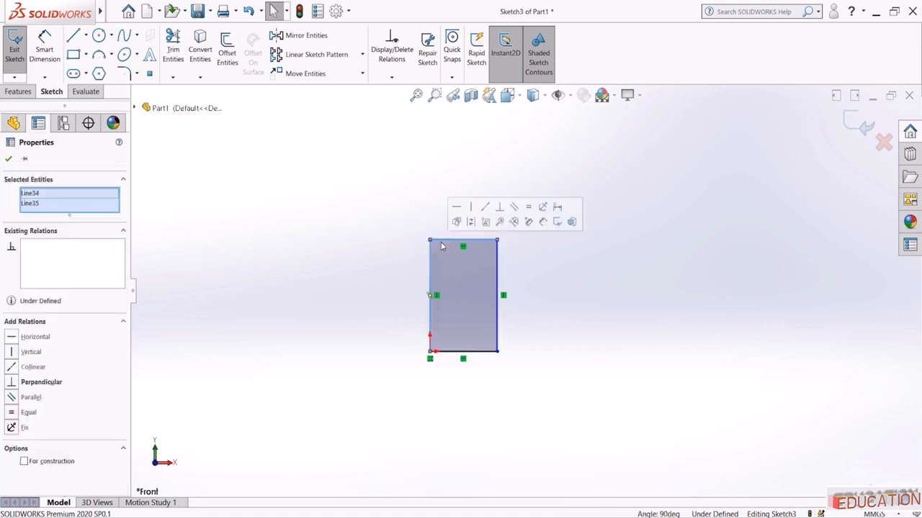
pyautogui.click(528, 210)
pyautogui.click(315, 204)
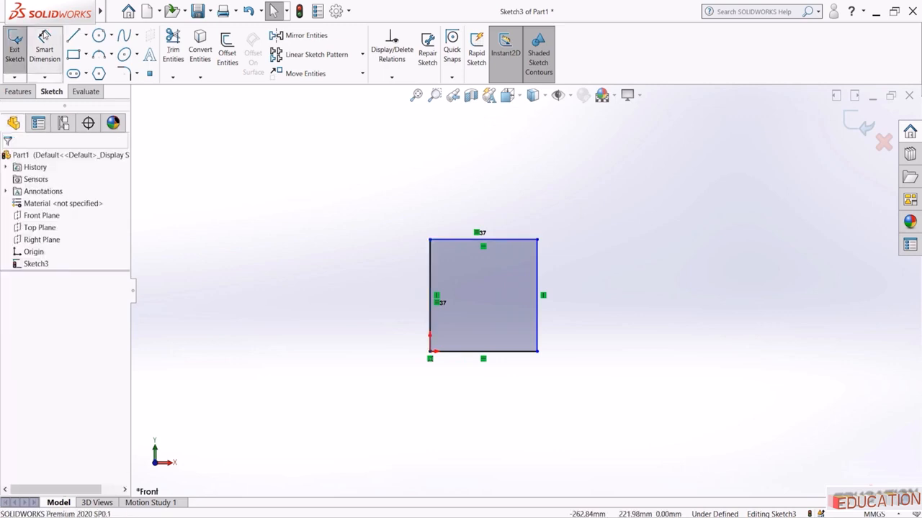
# Dimension the square's top side as 100 mm
pyautogui.click(44, 36)
pyautogui.click(476, 240)
pyautogui.click(467, 186)
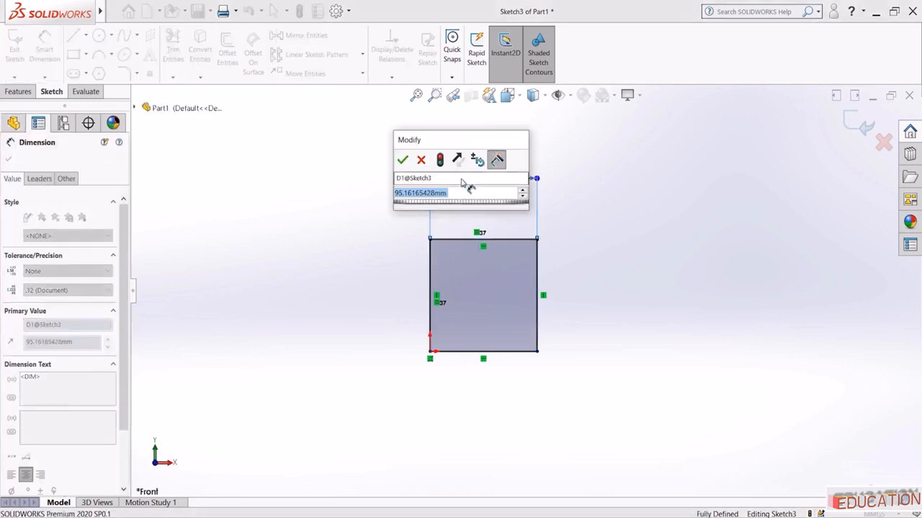
pyautogui.write('100')
pyautogui.press('Return')
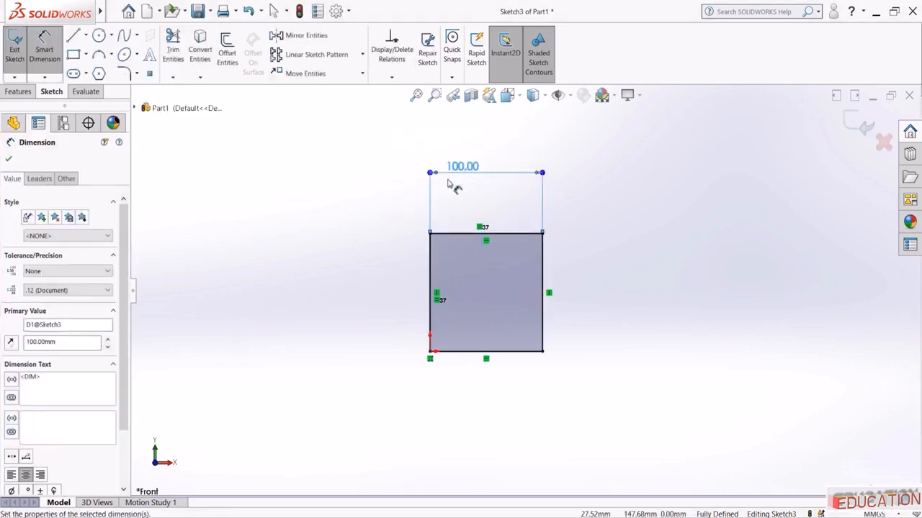
# Apply a 20 mm Sketch Fillet to the square's upper-right corner, accepting the loss of the affected relation
pyautogui.click(137, 74)
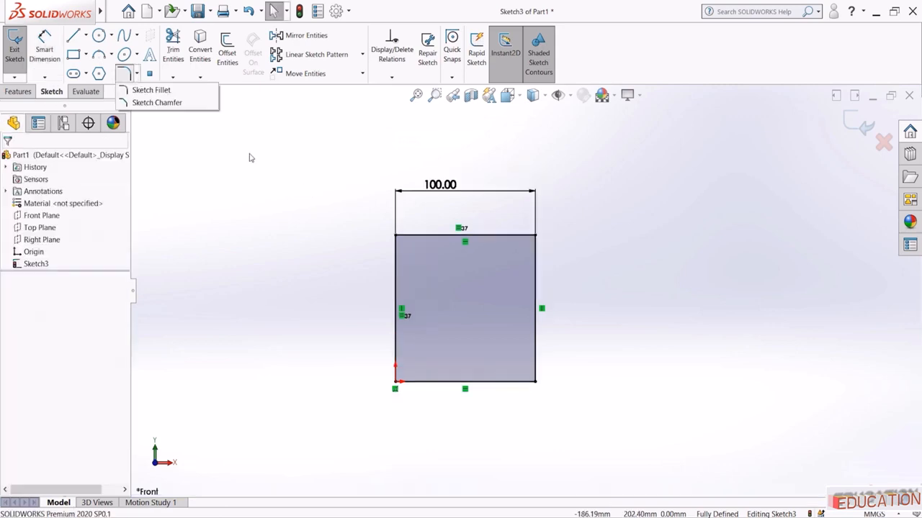
pyautogui.click(250, 155)
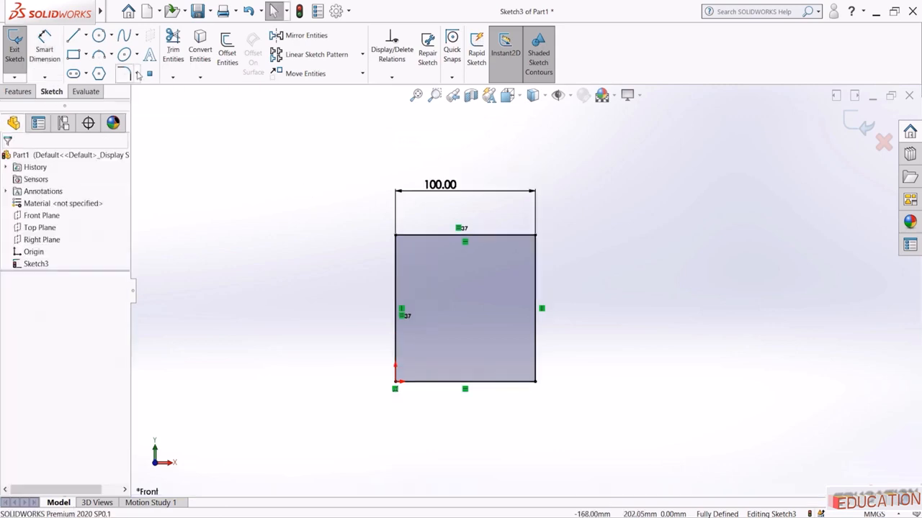
pyautogui.click(137, 74)
pyautogui.click(132, 92)
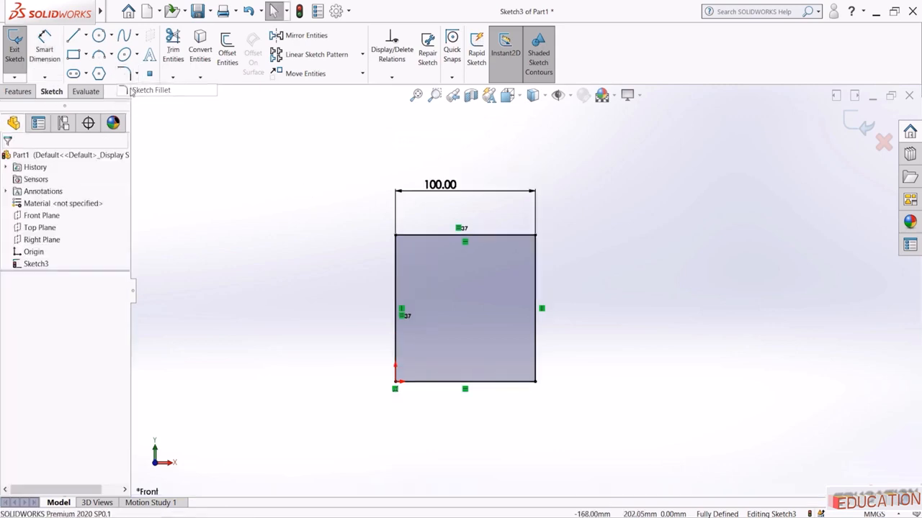
pyautogui.click(93, 272)
pyautogui.doubleClick(93, 272)
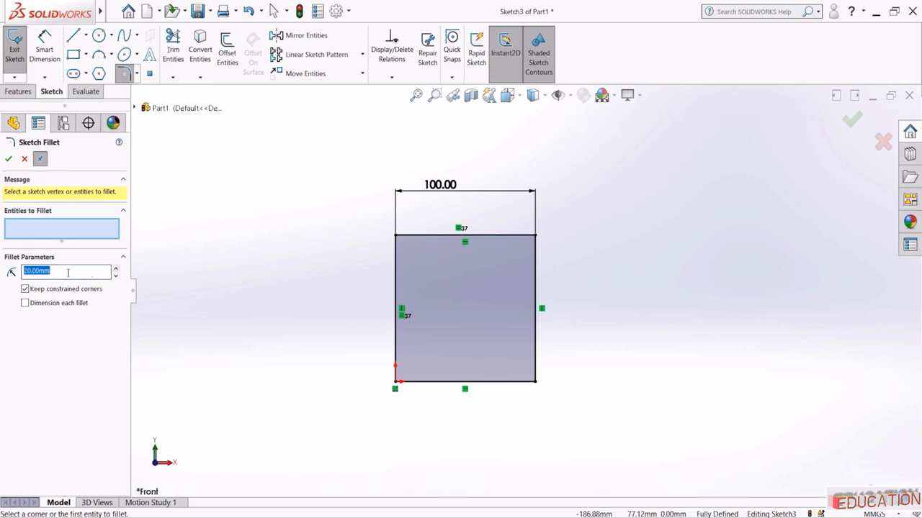
pyautogui.write('20')
pyautogui.press('Return')
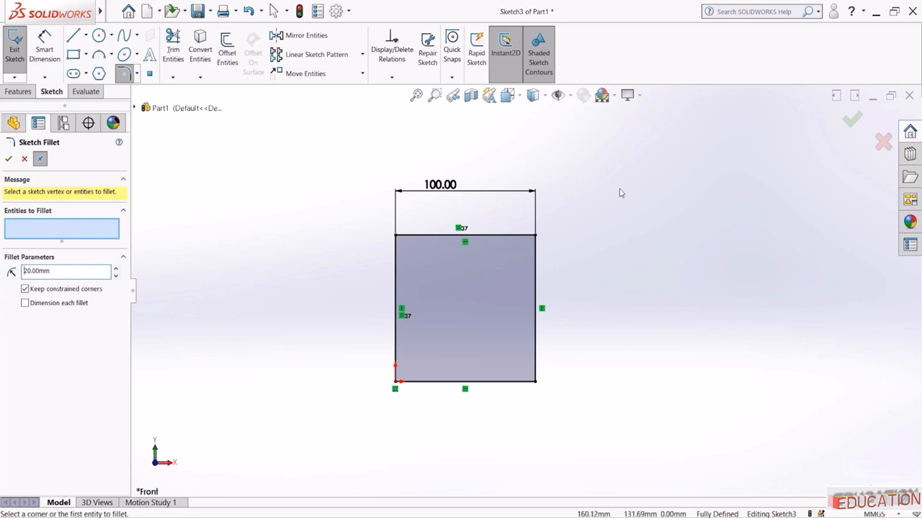
pyautogui.click(536, 238)
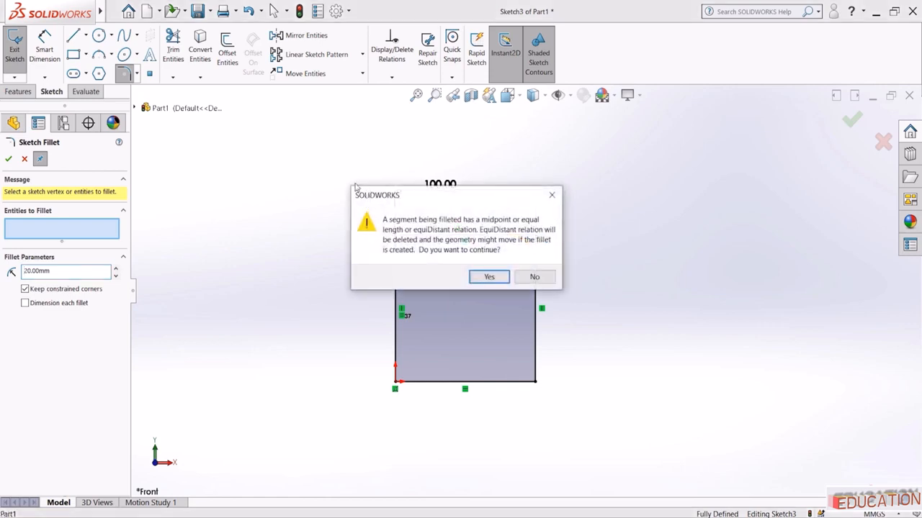
pyautogui.moveTo(355, 187)
pyautogui.mouseDown()
pyautogui.moveTo(204, 129)
pyautogui.moveTo(189, 114)
pyautogui.mouseUp()
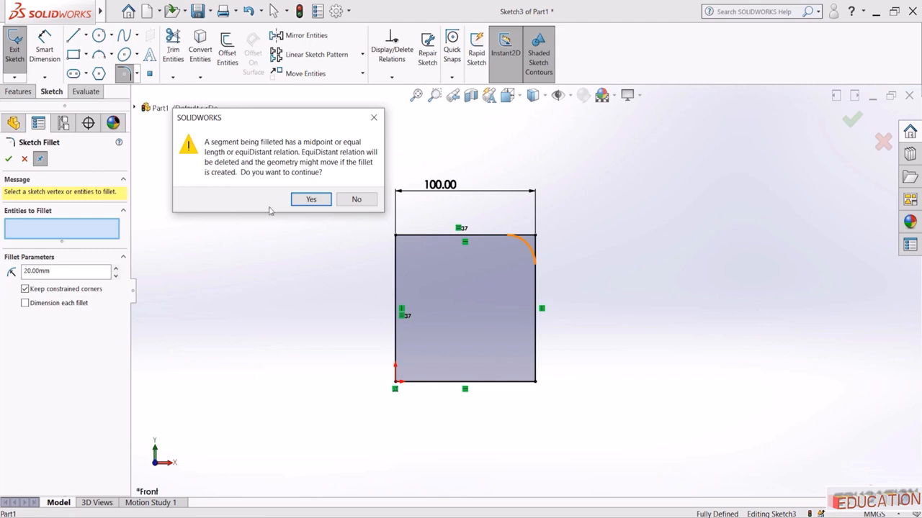
pyautogui.click(306, 200)
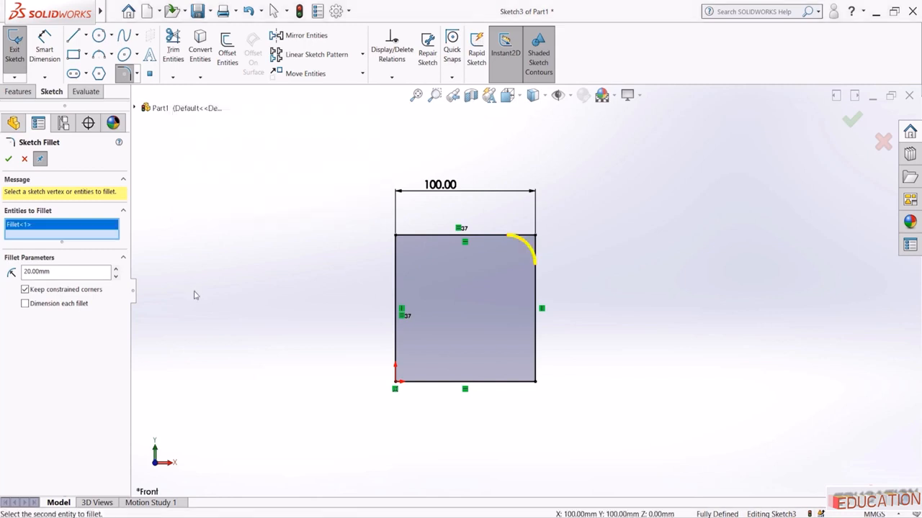
pyautogui.click(8, 158)
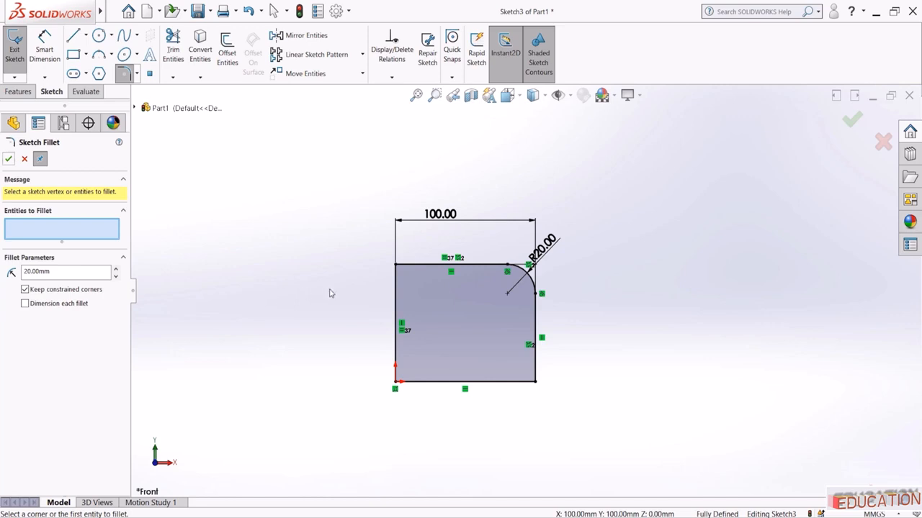
# Fillet the square's upper-left corner at 20 mm by selecting its top and left sides
pyautogui.click(425, 265)
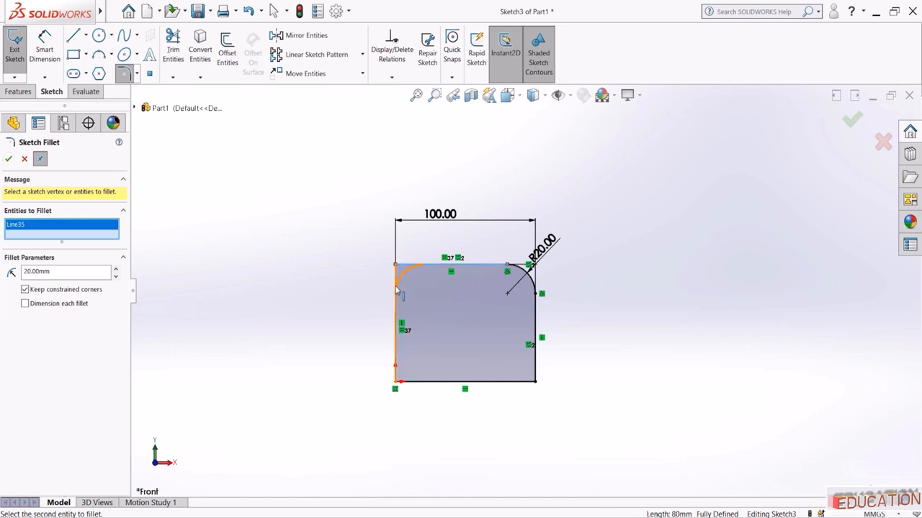
pyautogui.click(397, 290)
pyautogui.click(489, 277)
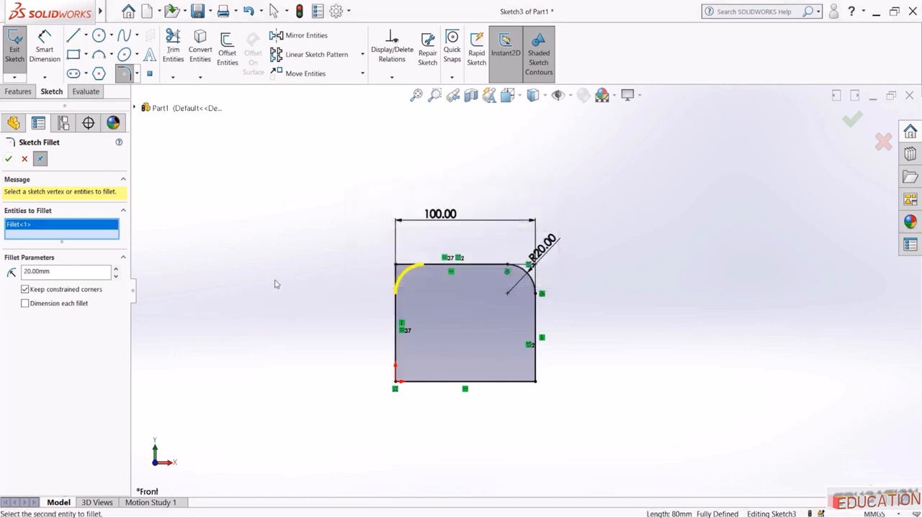
pyautogui.click(9, 160)
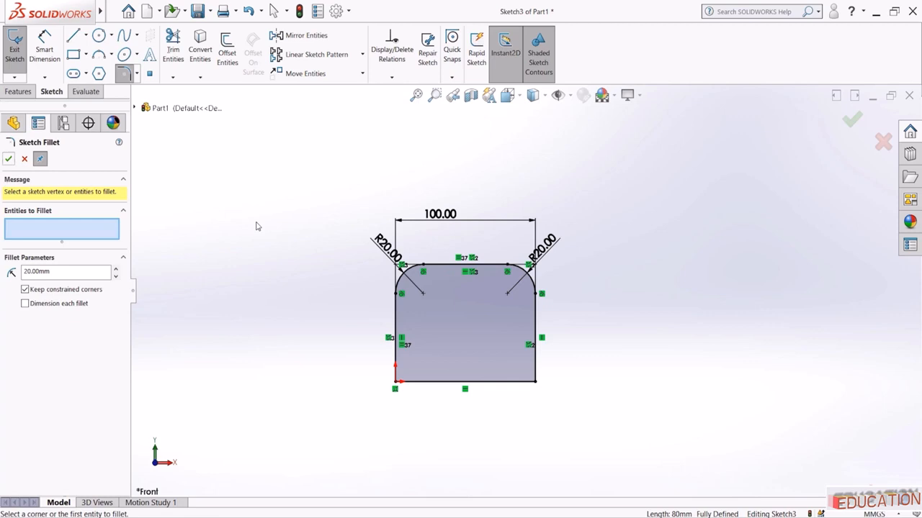
# Fillet both lower corners of the square together at 20 mm and finish the Sketch Fillet command
pyautogui.click(535, 382)
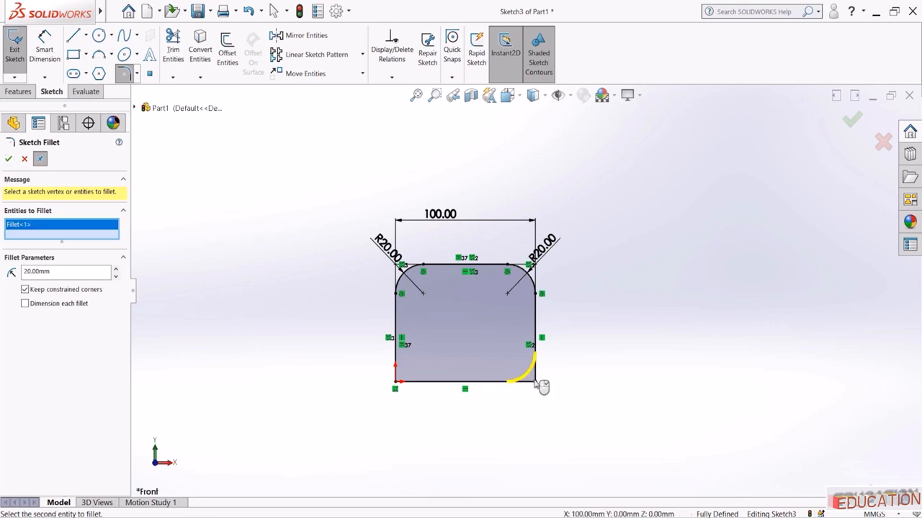
pyautogui.click(397, 383)
pyautogui.click(483, 275)
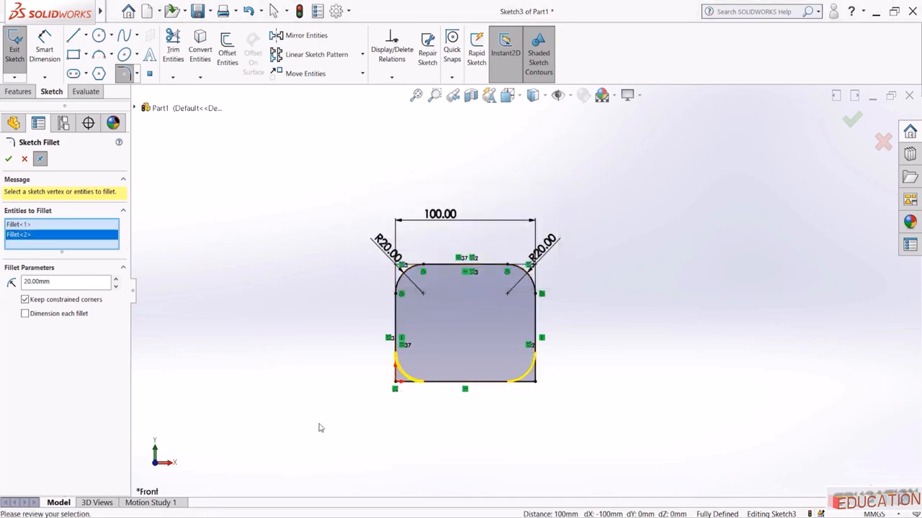
pyautogui.click(8, 159)
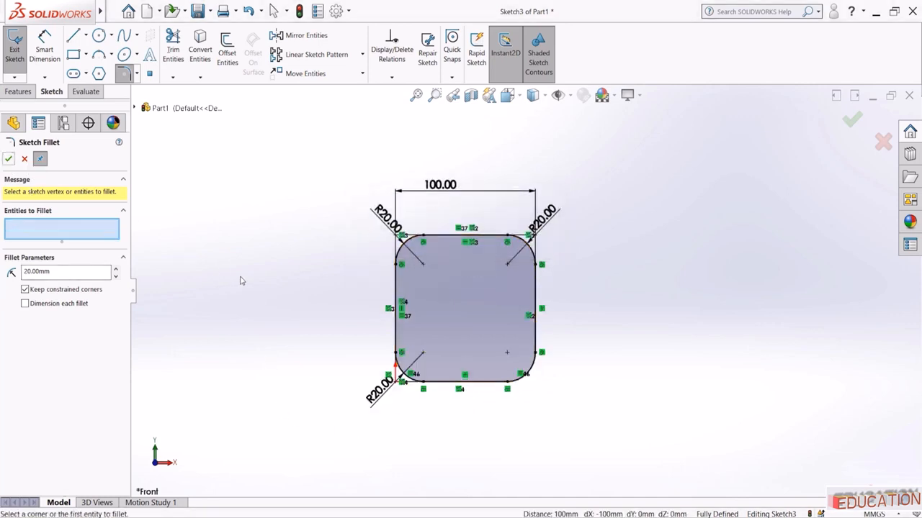
pyautogui.click(9, 159)
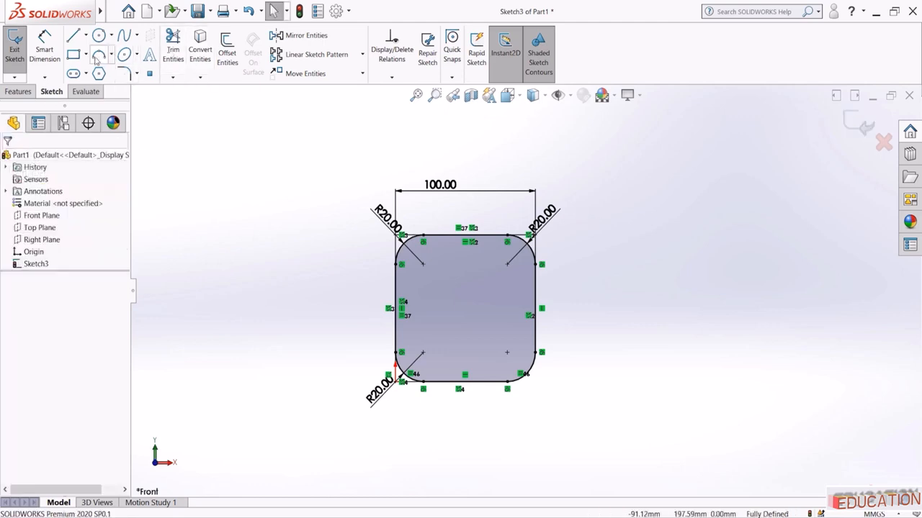
# Sketch a second corner rectangle to the right of the rounded square and make its top and left sides equal
pyautogui.click(73, 54)
pyautogui.moveTo(622, 248)
pyautogui.mouseDown()
pyautogui.moveTo(641, 235)
pyautogui.moveTo(737, 360)
pyautogui.moveTo(733, 353)
pyautogui.mouseUp()
pyautogui.press('Escape')
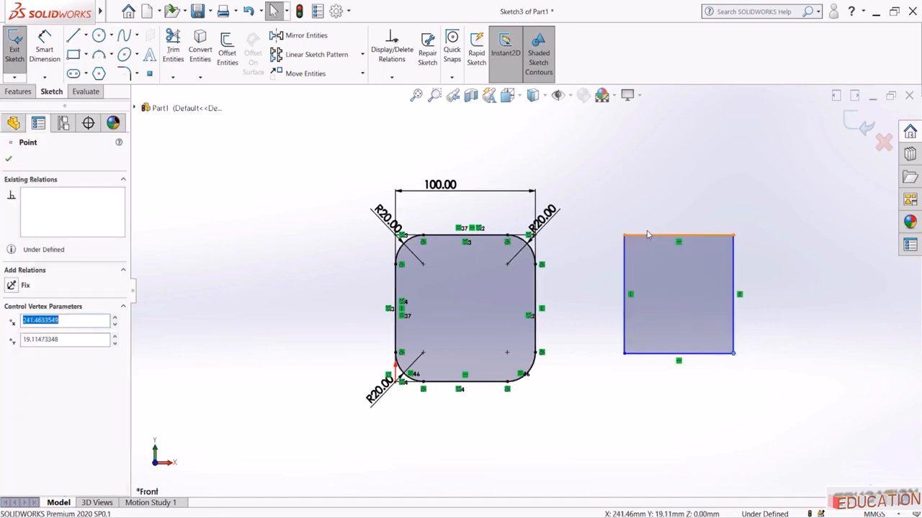
pyautogui.click(650, 235)
pyautogui.keyDown('ctrl'); pyautogui.click(624, 257); pyautogui.keyUp('ctrl')
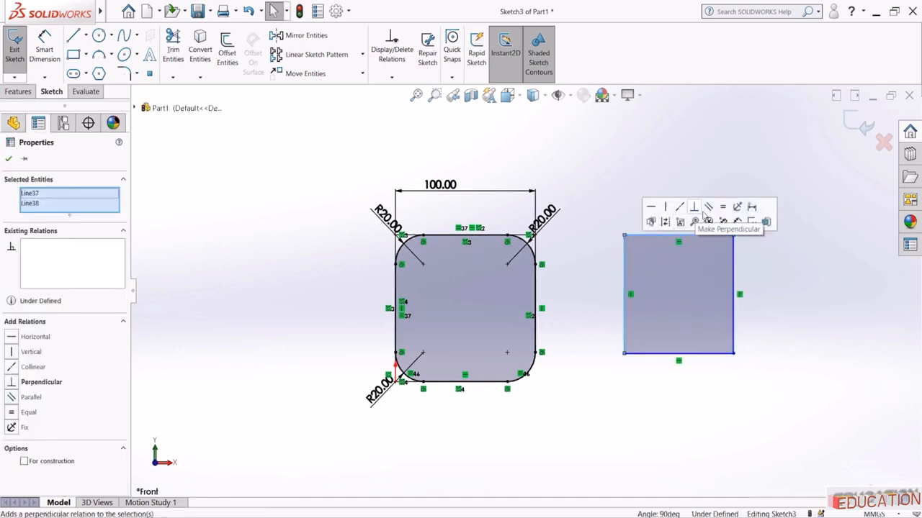
pyautogui.click(694, 207)
pyautogui.click(667, 168)
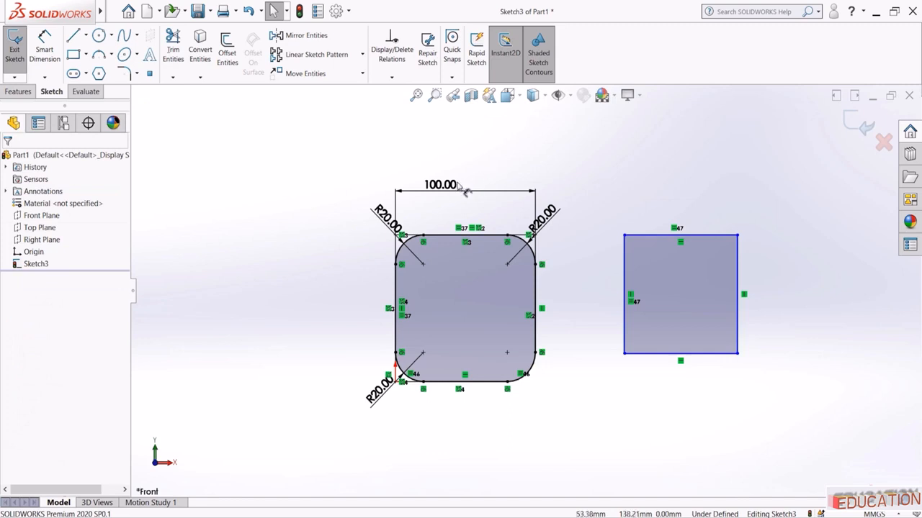
# Apply a 15 mm equal-distance Sketch Chamfer to the second square's upper-right corner, accepting the loss of the constraint
pyautogui.click(137, 74)
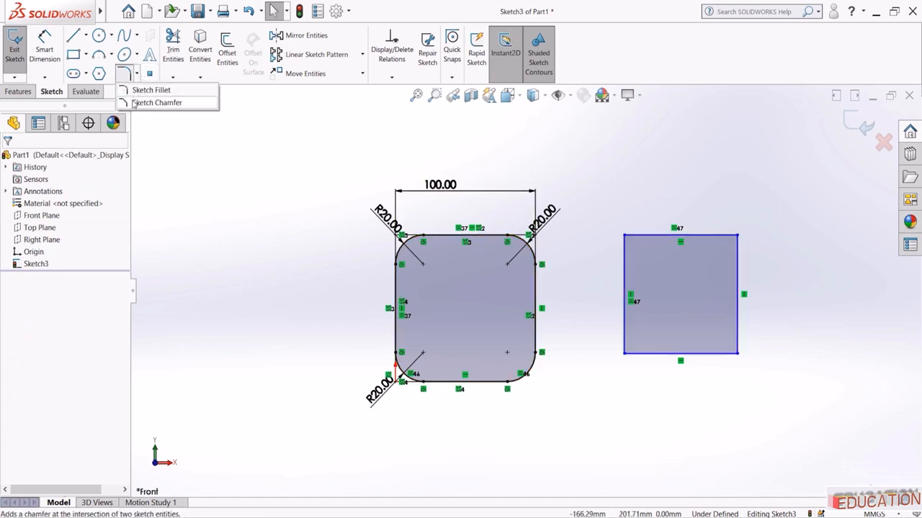
pyautogui.click(154, 103)
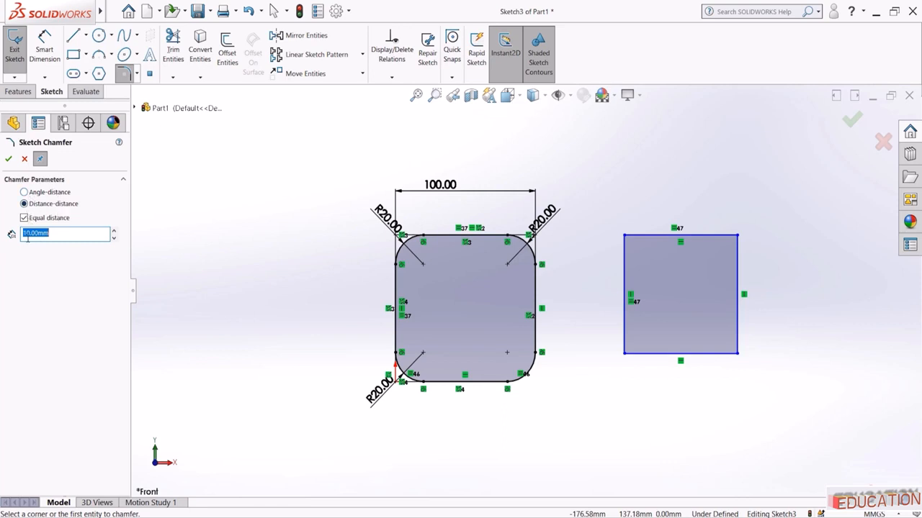
pyautogui.write('1')
pyautogui.click(738, 240)
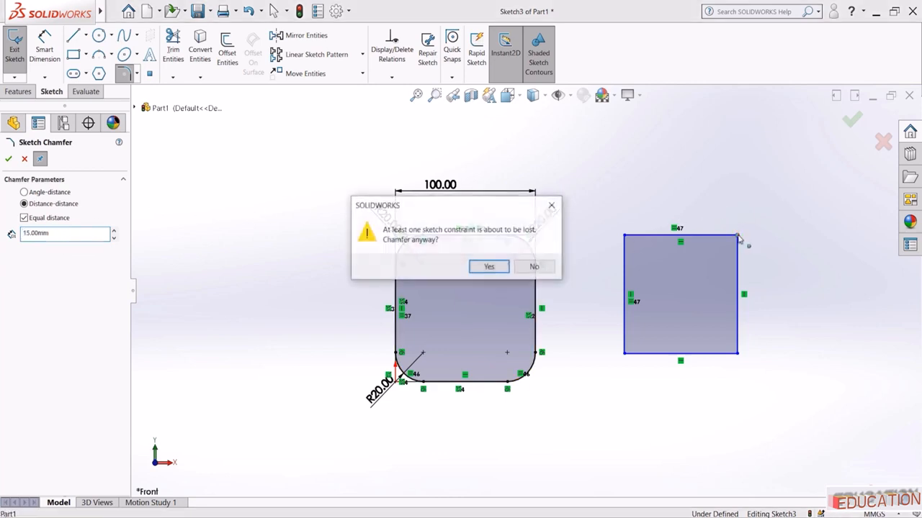
pyautogui.click(485, 266)
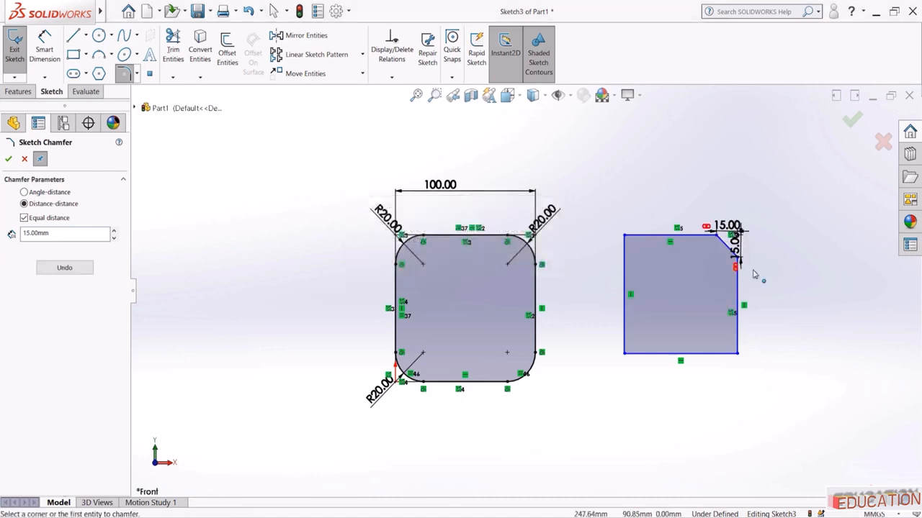
pyautogui.scroll(-5, 726, 249)
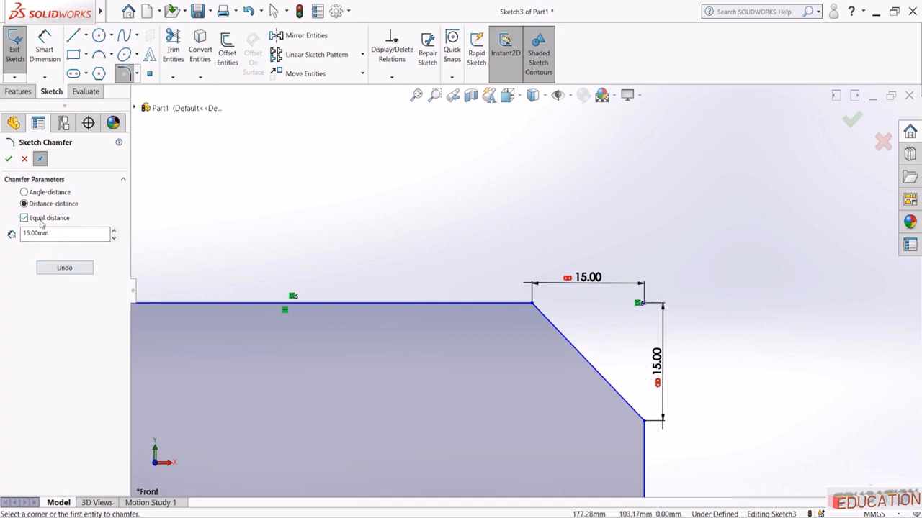
pyautogui.scroll(3, 612, 223)
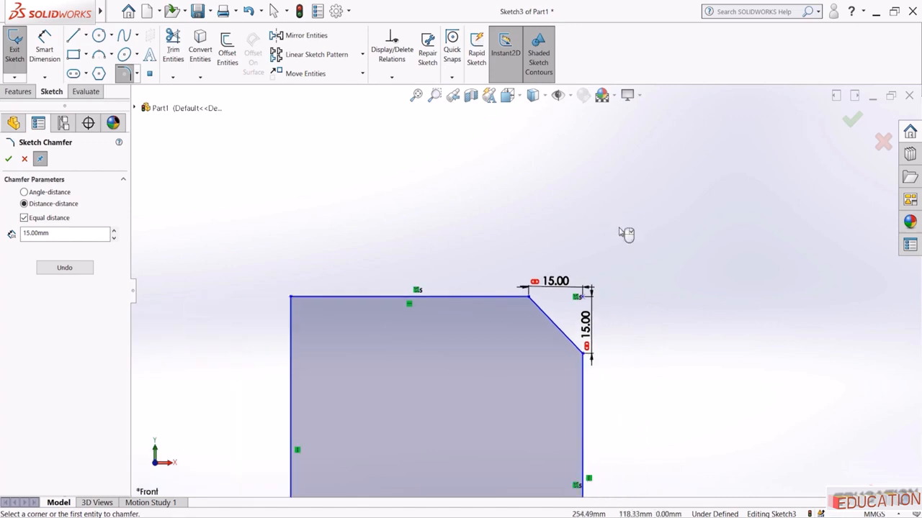
# Apply the 15 mm equal-distance chamfer to the second square's other three corners and finish the Sketch Chamfer command
pyautogui.scroll(3, 399, 303)
pyautogui.click(390, 295)
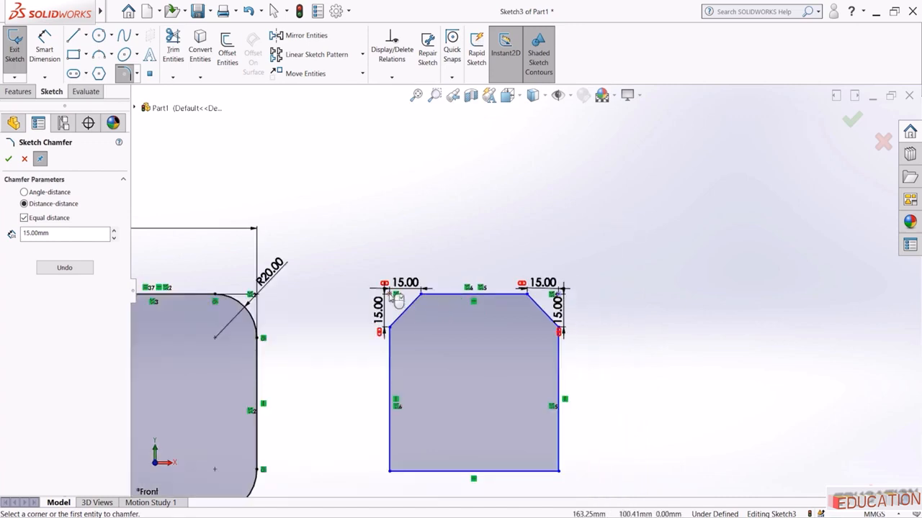
pyautogui.click(393, 472)
pyautogui.click(562, 475)
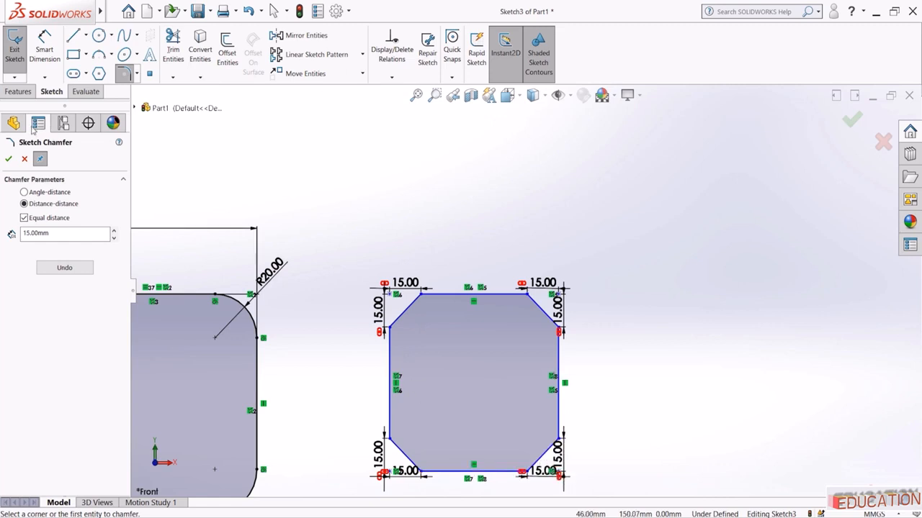
pyautogui.press('Escape')
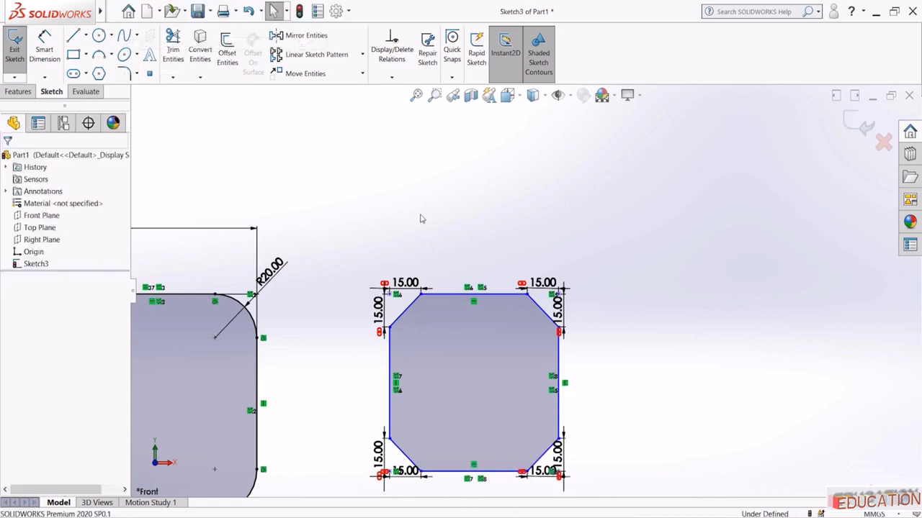
# Undo the last three corner chamfers, keeping only the one at the square's upper-right corner
pyautogui.hotkey('ctrl', 'z')
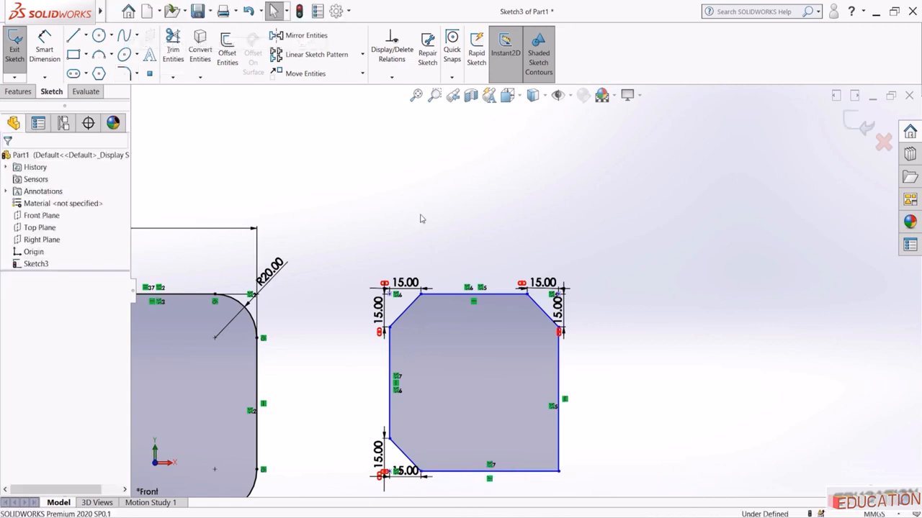
pyautogui.hotkey('ctrl', 'z')
pyautogui.hotkey('ctrl', 'z')
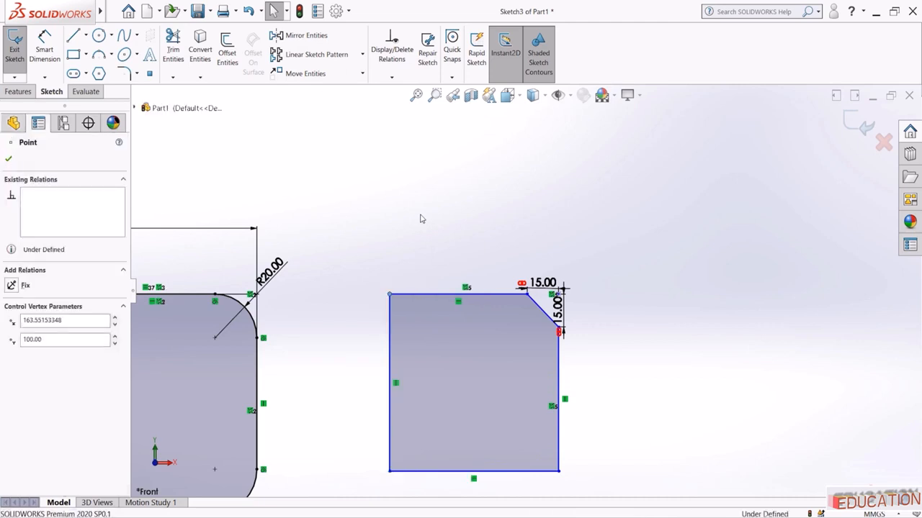
pyautogui.click(422, 219)
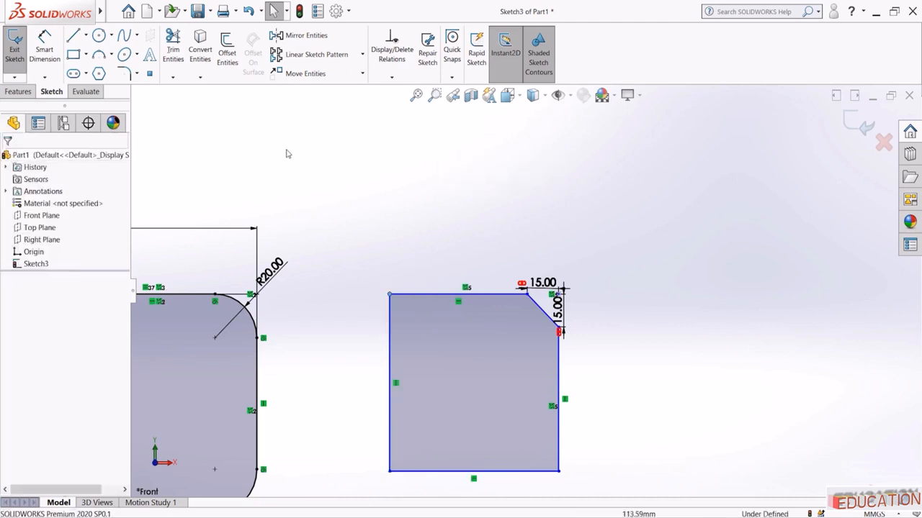
# Apply an Angle-distance Sketch Chamfer of 10 mm at 45 degrees to the second square's lower-left corner
pyautogui.click(137, 73)
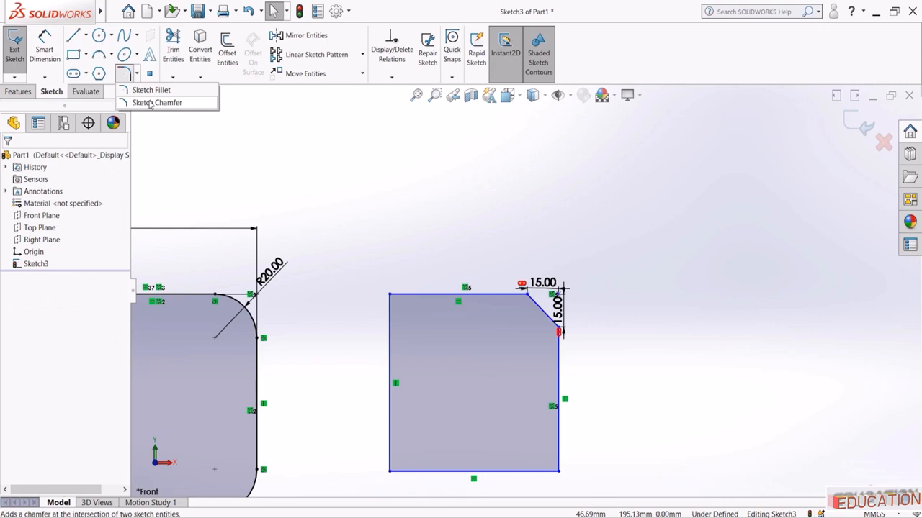
pyautogui.click(149, 103)
pyautogui.scroll(2, 530, 201)
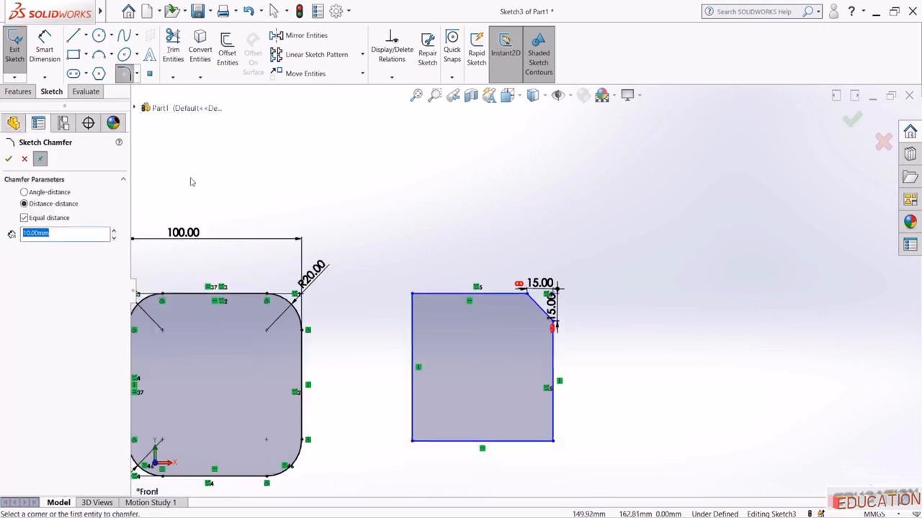
pyautogui.click(26, 193)
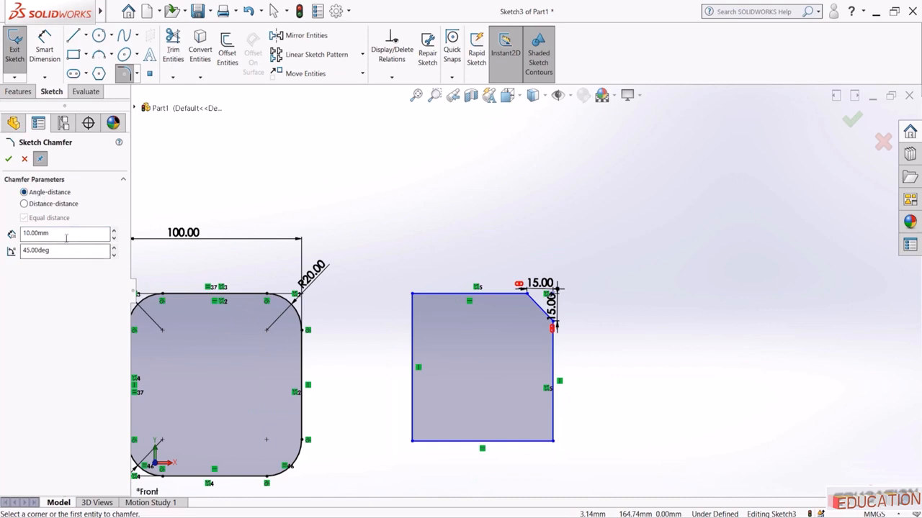
pyautogui.click(410, 445)
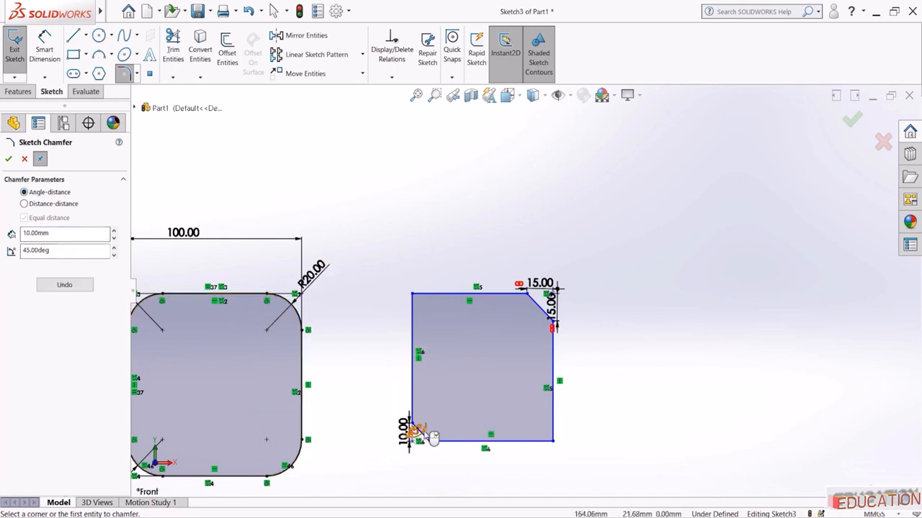
# Reposition the lower-left chamfer's angle dimension slightly closer to its vertex and leave the Sketch Chamfer command
pyautogui.scroll(-8, 411, 441)
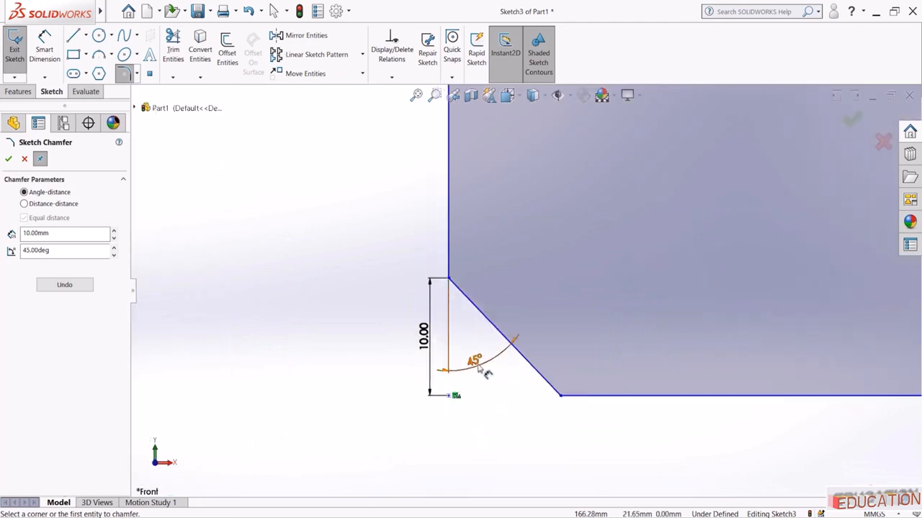
pyautogui.moveTo(476, 367)
pyautogui.mouseDown()
pyautogui.moveTo(467, 329)
pyautogui.moveTo(472, 353)
pyautogui.mouseUp()
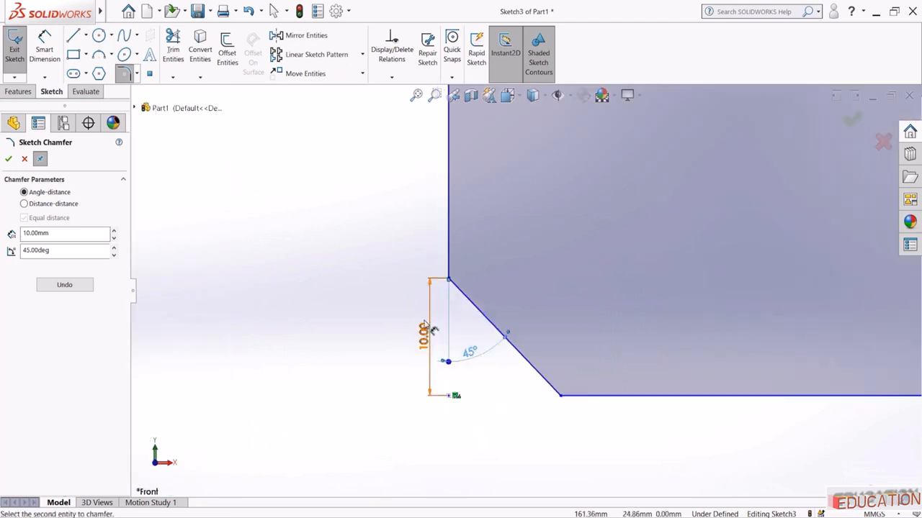
pyautogui.scroll(8, 423, 362)
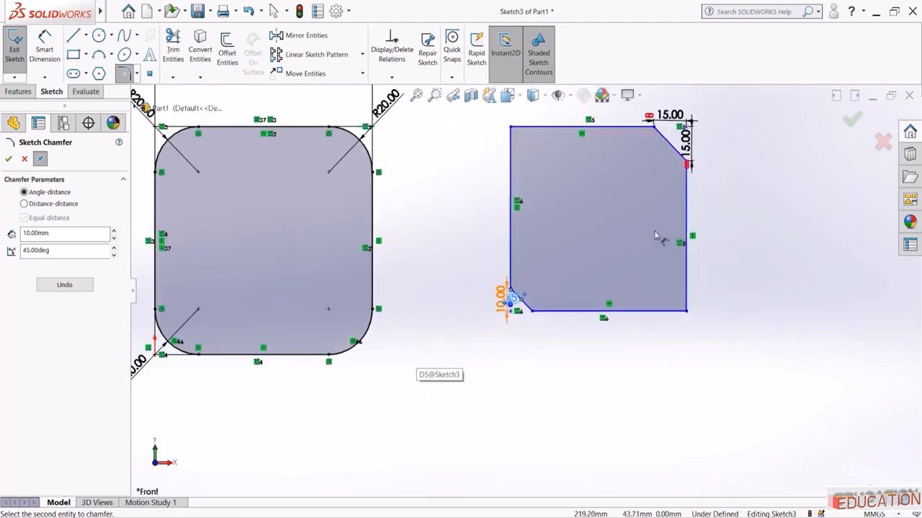
pyautogui.scroll(-2, 425, 365)
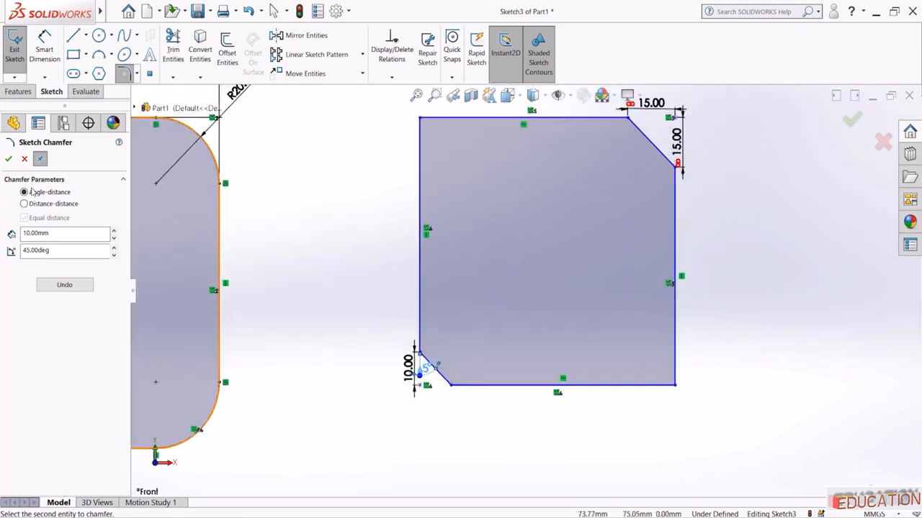
pyautogui.press('Escape')
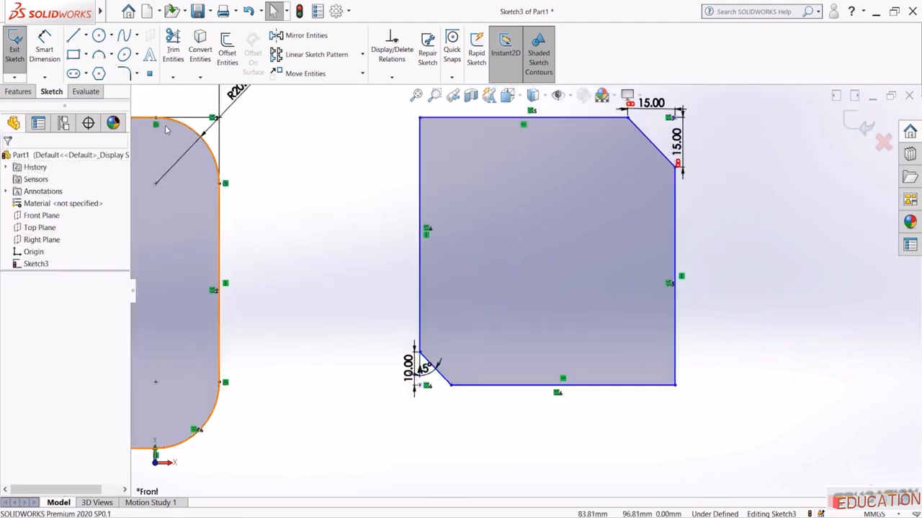
# Chamfer the second square's lower-right corner with unequal distances, 20 mm along the bottom side and 10 mm along the right side
pyautogui.click(137, 75)
pyautogui.click(139, 103)
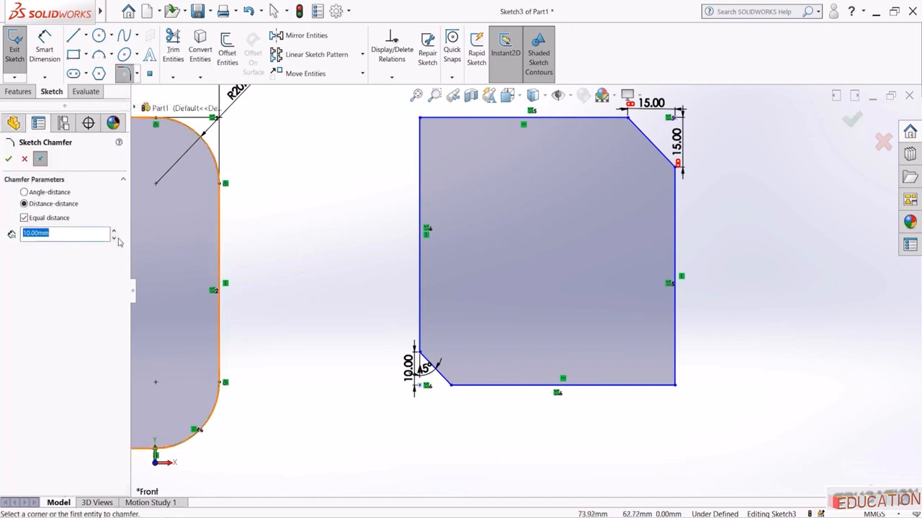
pyautogui.click(24, 218)
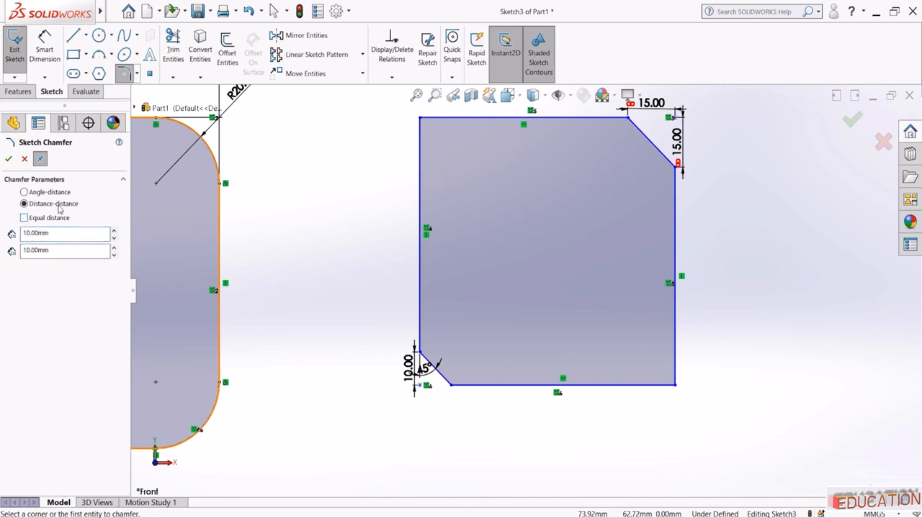
pyautogui.doubleClick(64, 234)
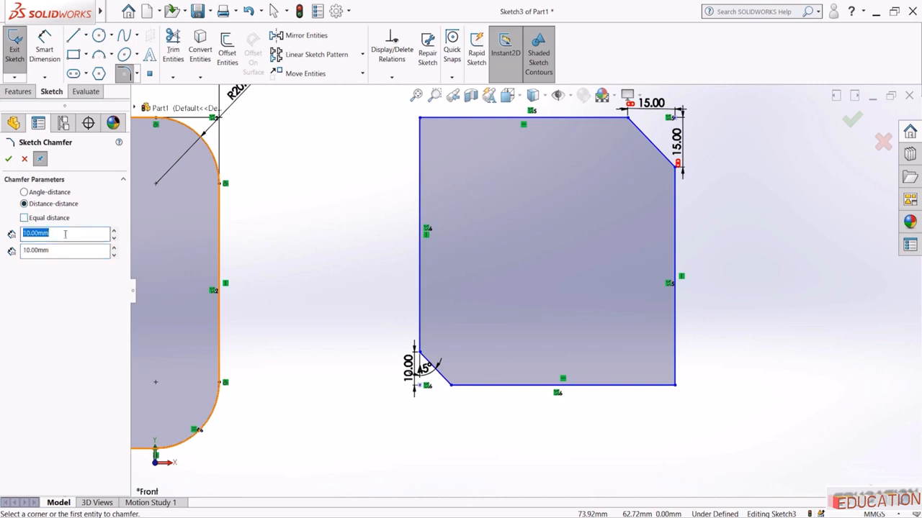
pyautogui.write('20')
pyautogui.press('Return')
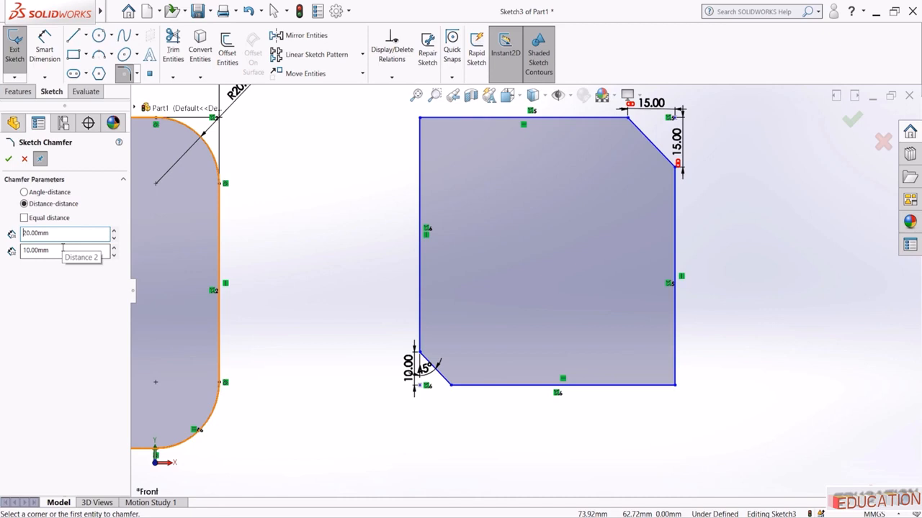
pyautogui.click(653, 386)
pyautogui.click(675, 321)
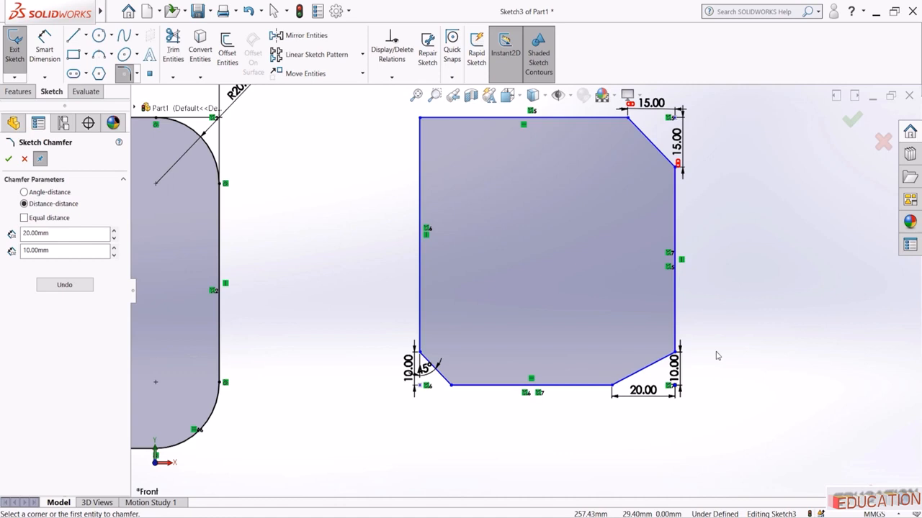
pyautogui.scroll(2, 717, 356)
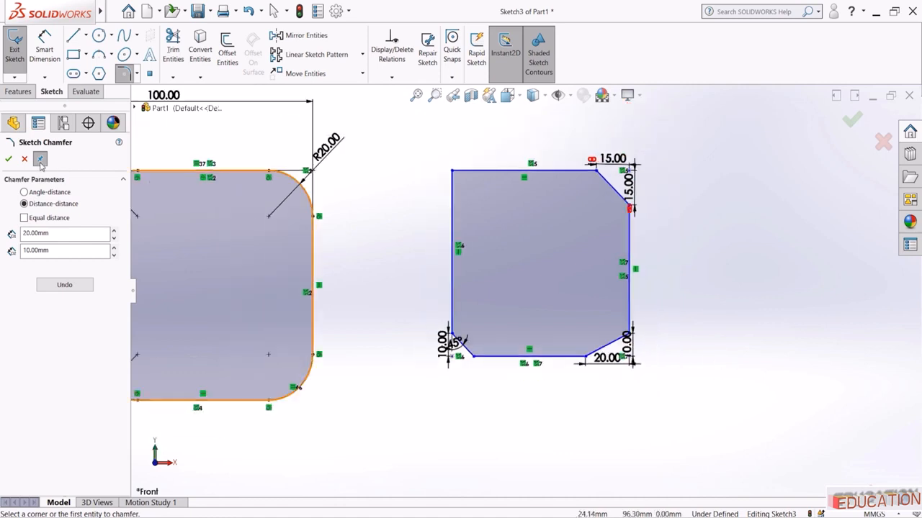
pyautogui.click(851, 119)
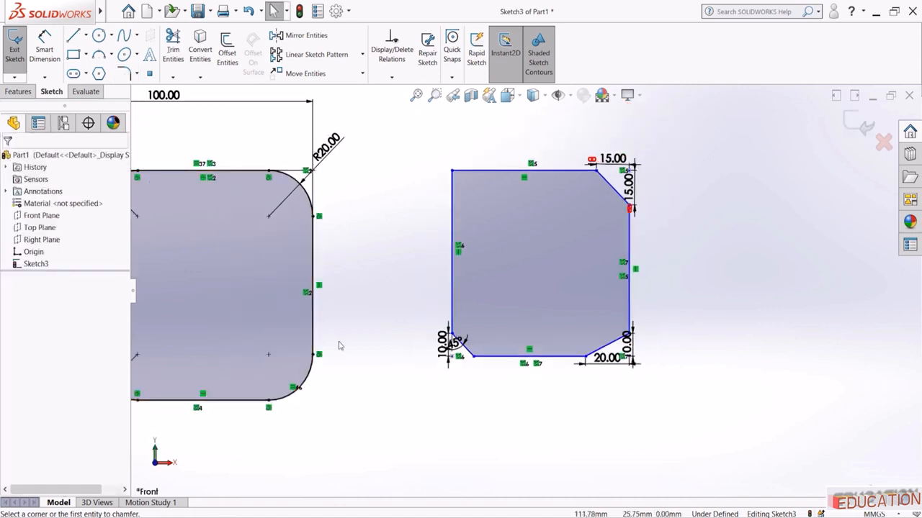
# Change the upper-right chamfer's linked horizontal distance to 20 mm first and finally to 25 mm
pyautogui.doubleClick(612, 158)
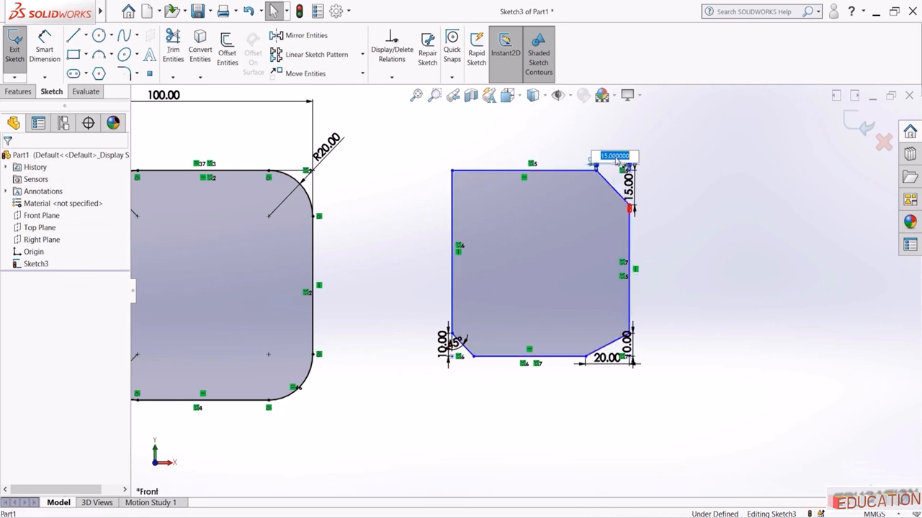
pyautogui.write('20')
pyautogui.press('Return')
pyautogui.scroll(-2, 627, 174)
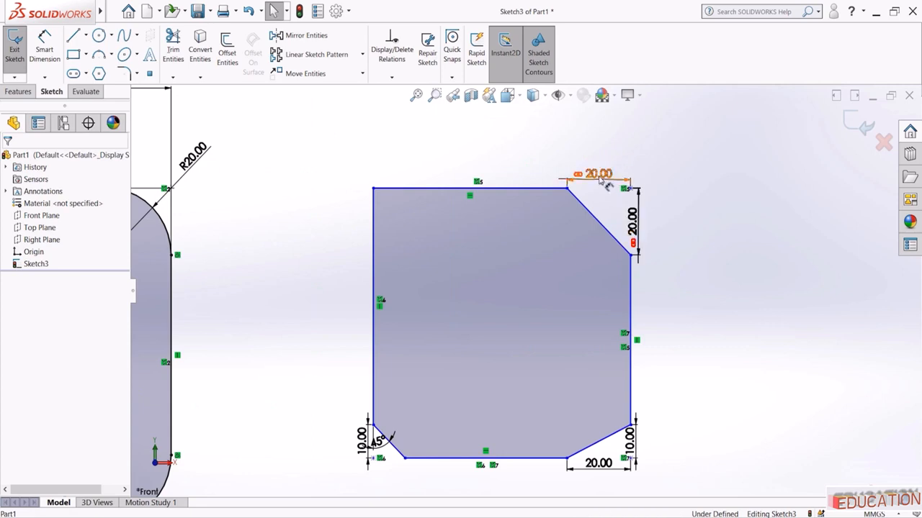
pyautogui.doubleClick(600, 176)
pyautogui.write('25')
pyautogui.press('Return')
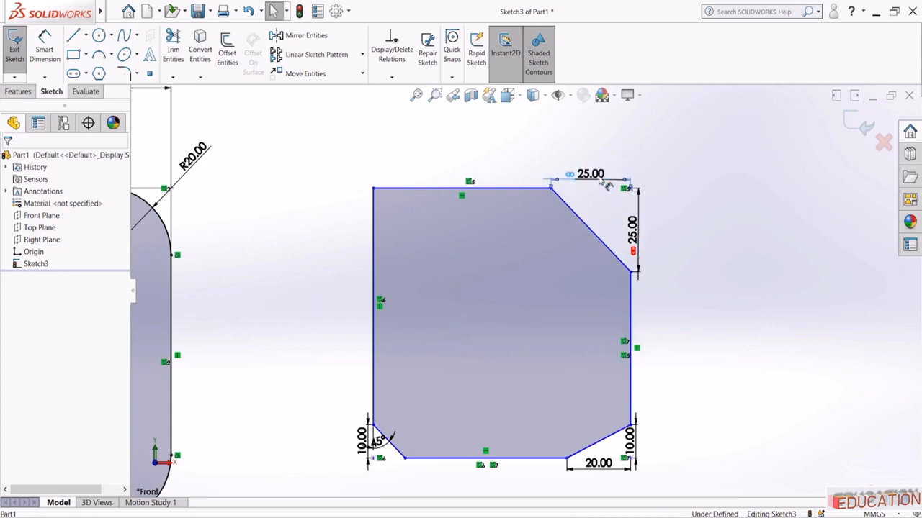
# Set the lower-left chamfer's angle to 60 degrees and its vertical distance to 20 mm
pyautogui.scroll(2, 523, 288)
pyautogui.scroll(-3, 377, 456)
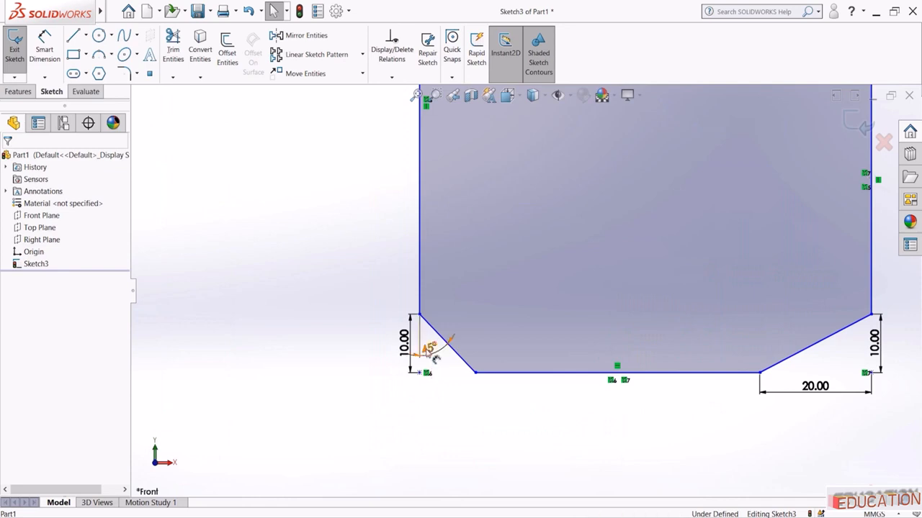
pyautogui.doubleClick(426, 349)
pyautogui.write('60')
pyautogui.press('Return')
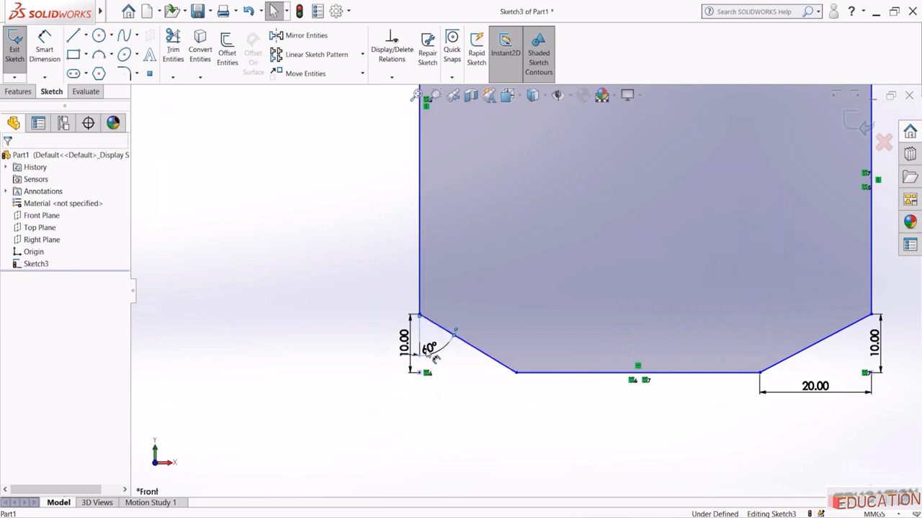
pyautogui.doubleClick(408, 342)
pyautogui.write('20')
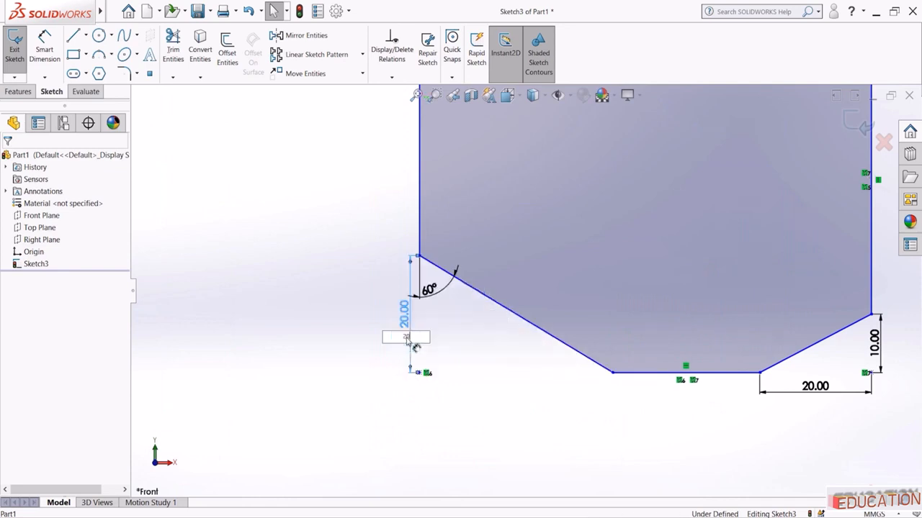
pyautogui.press('Return')
pyautogui.click(416, 95)
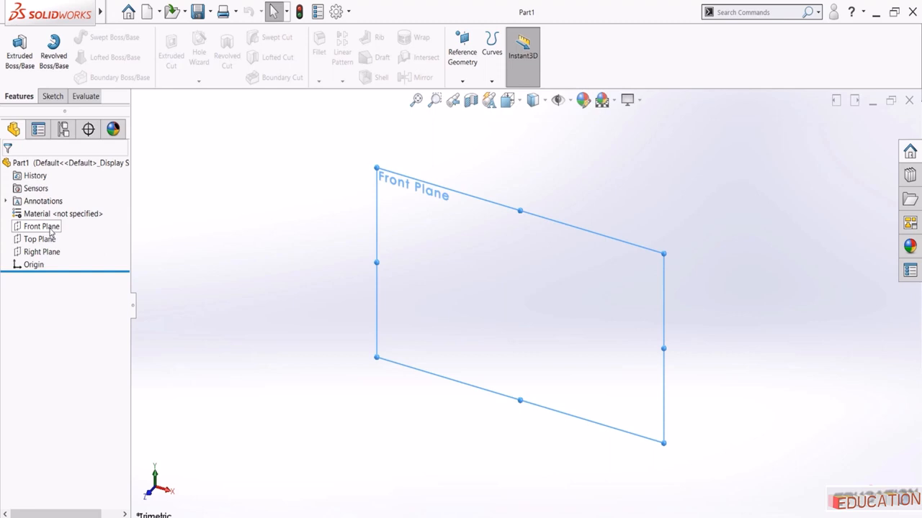
# Start a sketch on the Front Plane and draw a horizontal line about 76 mm long from the origin
pyautogui.click(54, 225)
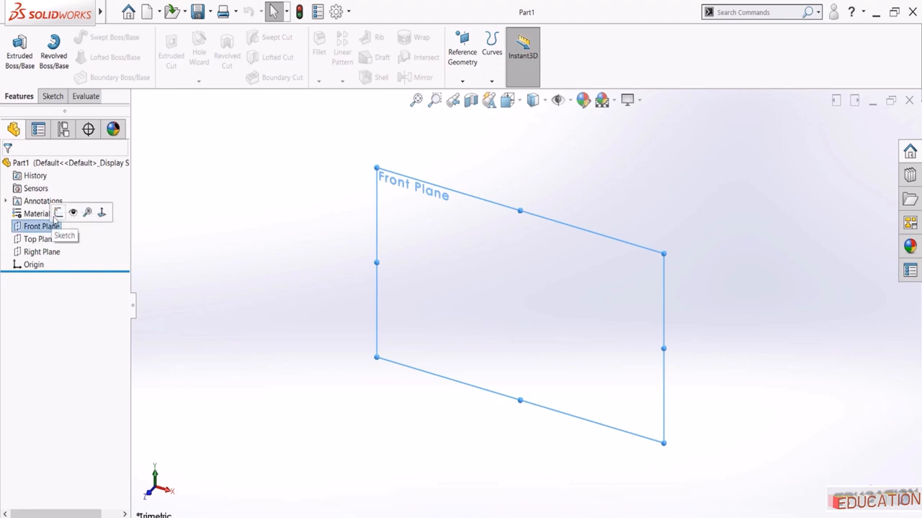
pyautogui.click(59, 212)
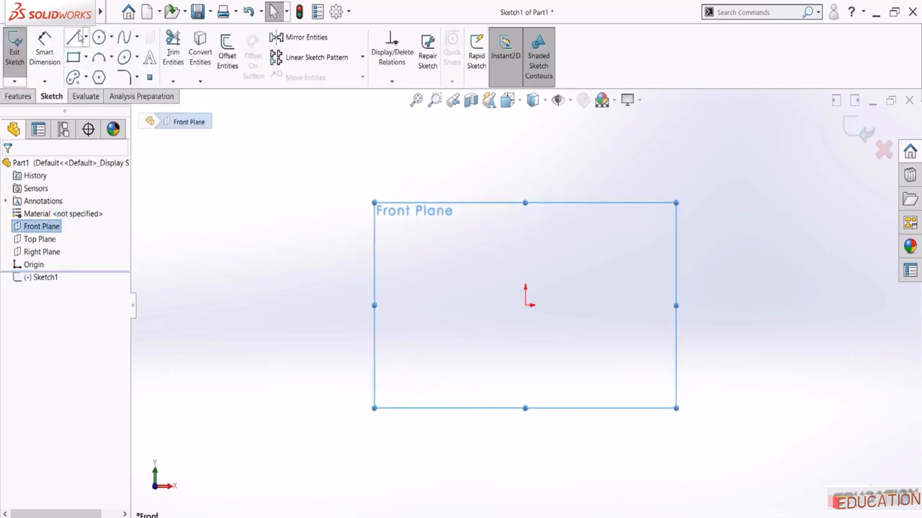
pyautogui.click(76, 38)
pyautogui.click(529, 304)
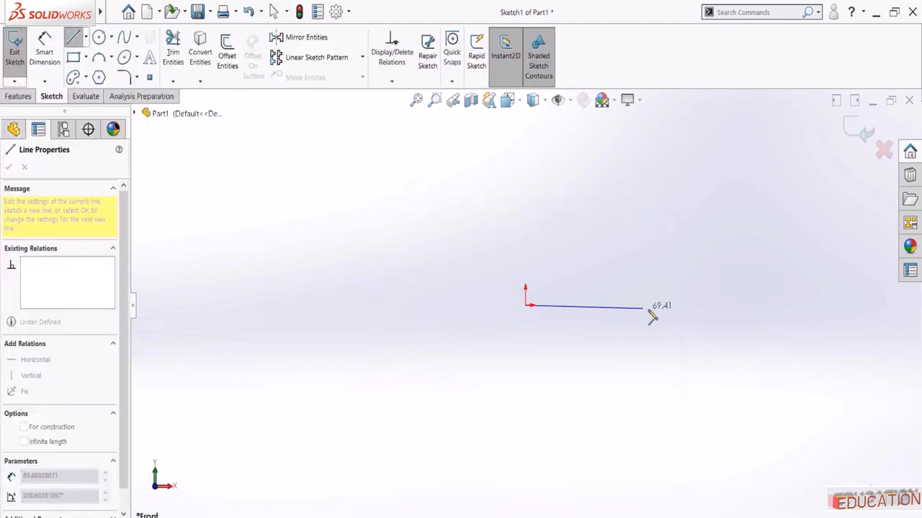
pyautogui.doubleClick(654, 305)
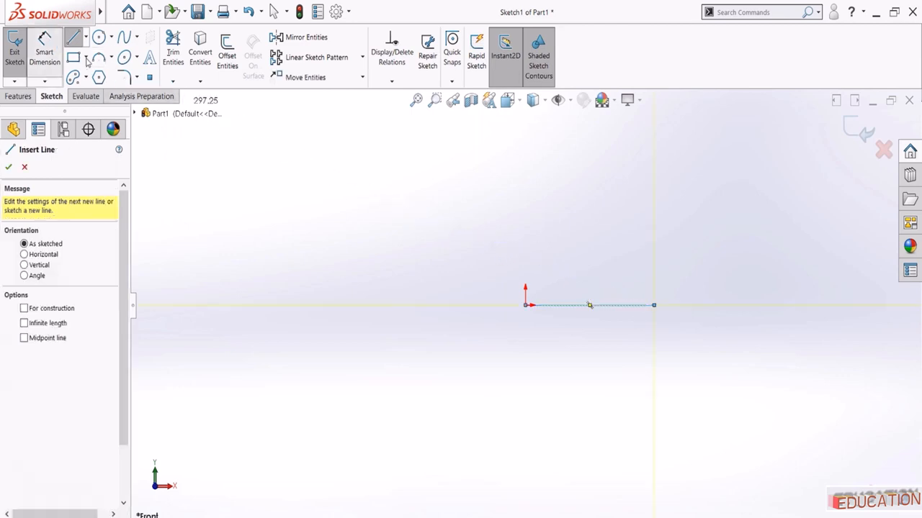
# Dimension the horizontal line's length as 100 mm, placing the dimension below it
pyautogui.click(44, 46)
pyautogui.click(598, 306)
pyautogui.click(601, 337)
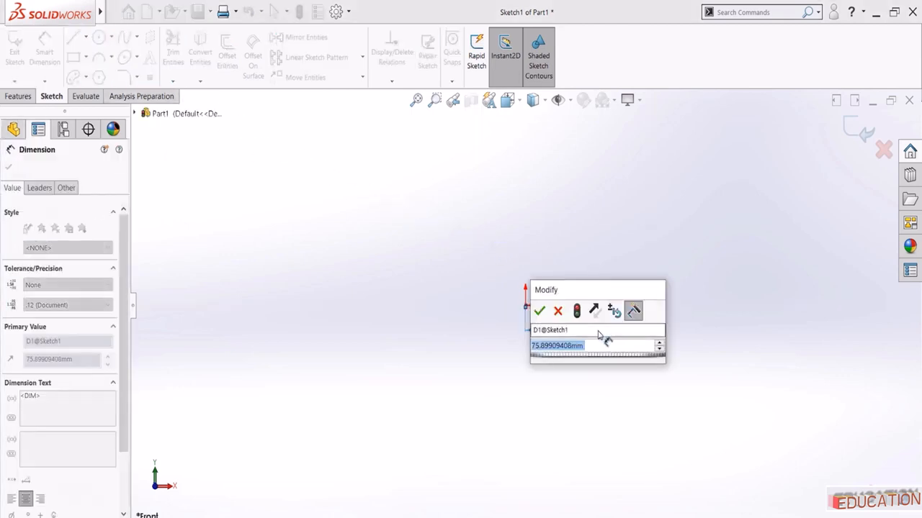
pyautogui.write('100')
pyautogui.press('Return')
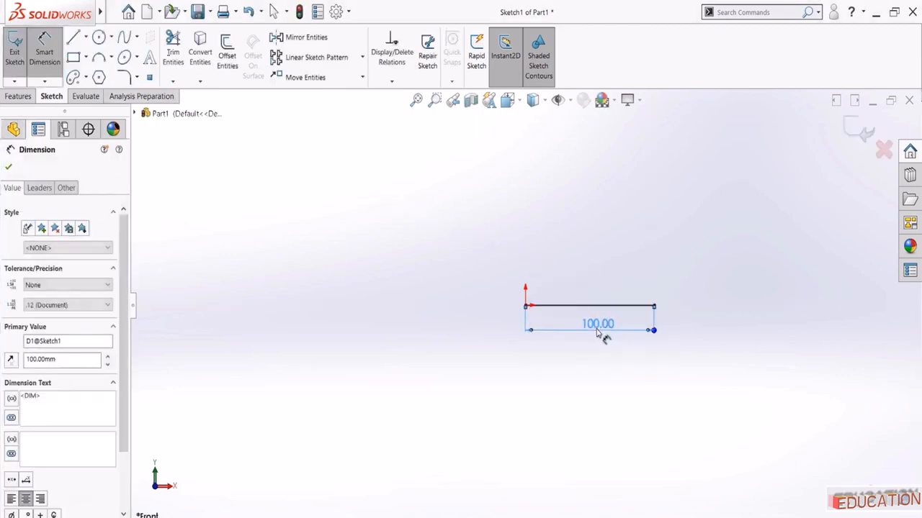
# Offset the 100 mm horizontal line 20 mm upward and place the offset dimension to the left of the two lines
pyautogui.press('Escape')
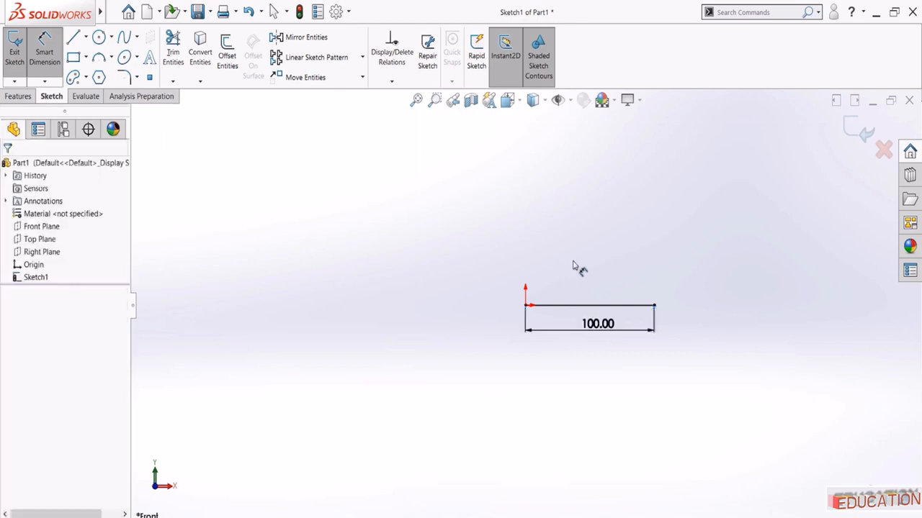
pyautogui.click(228, 56)
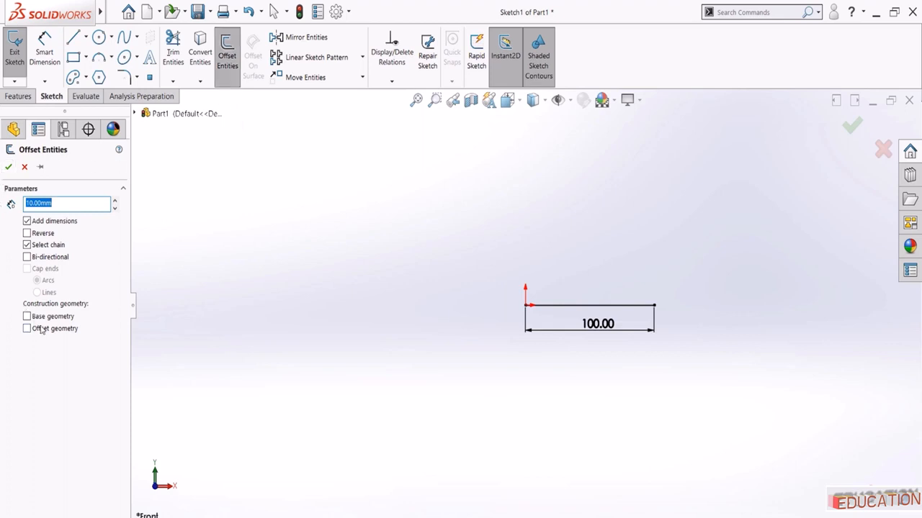
pyautogui.click(70, 208)
pyautogui.doubleClick(70, 208)
pyautogui.write('20')
pyautogui.click(565, 306)
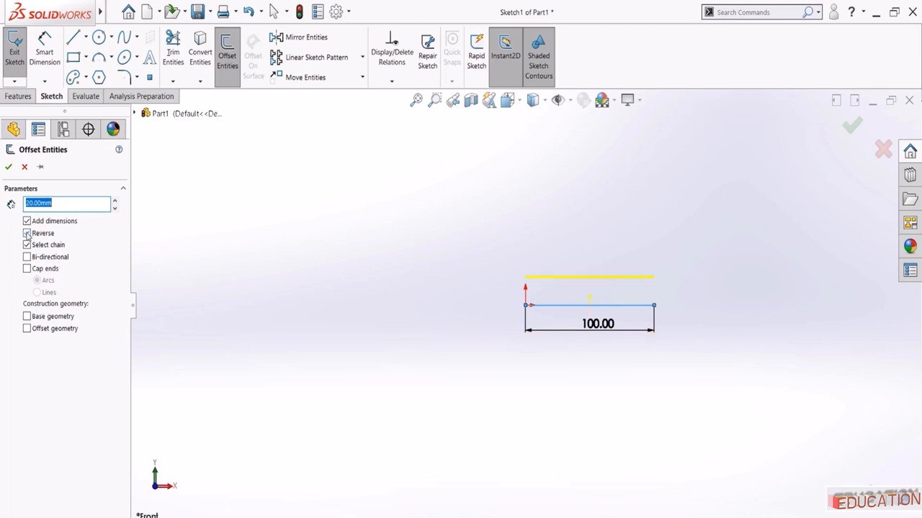
pyautogui.click(27, 233)
pyautogui.click(28, 234)
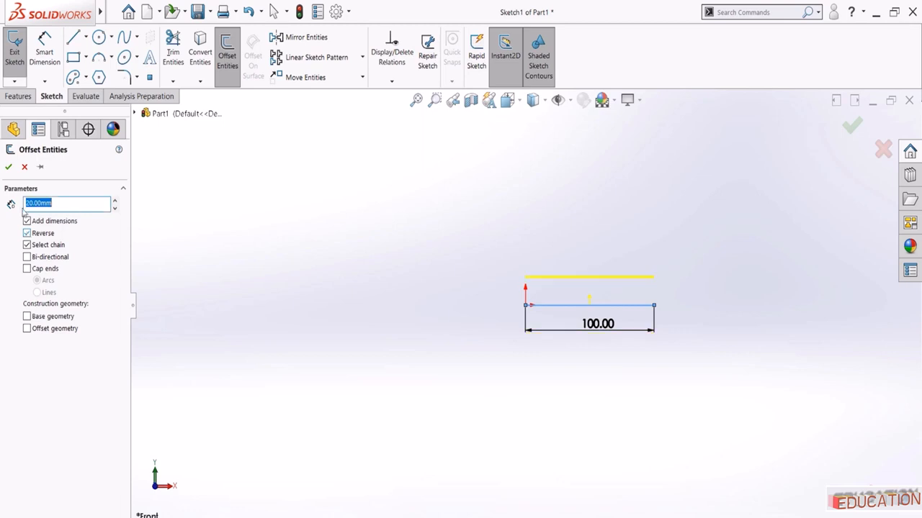
pyautogui.click(9, 166)
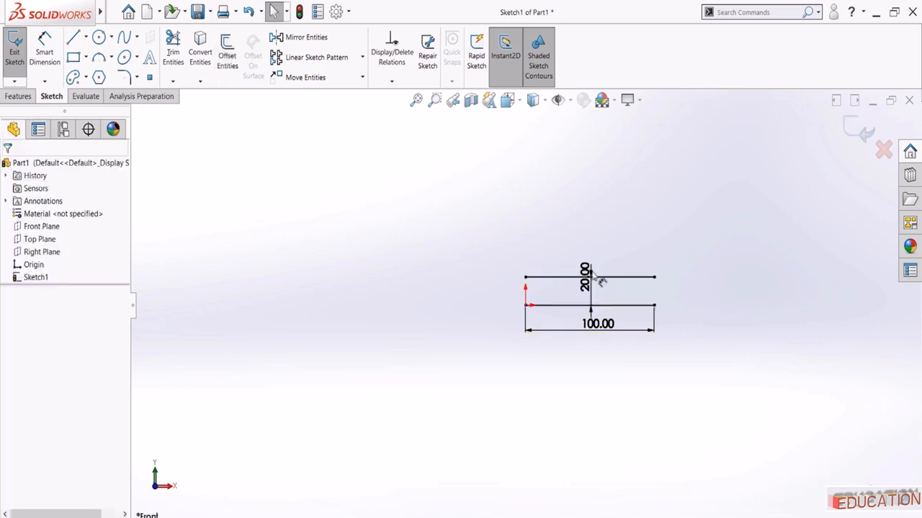
pyautogui.moveTo(586, 276)
pyautogui.mouseDown()
pyautogui.moveTo(420, 229)
pyautogui.moveTo(448, 230)
pyautogui.mouseUp()
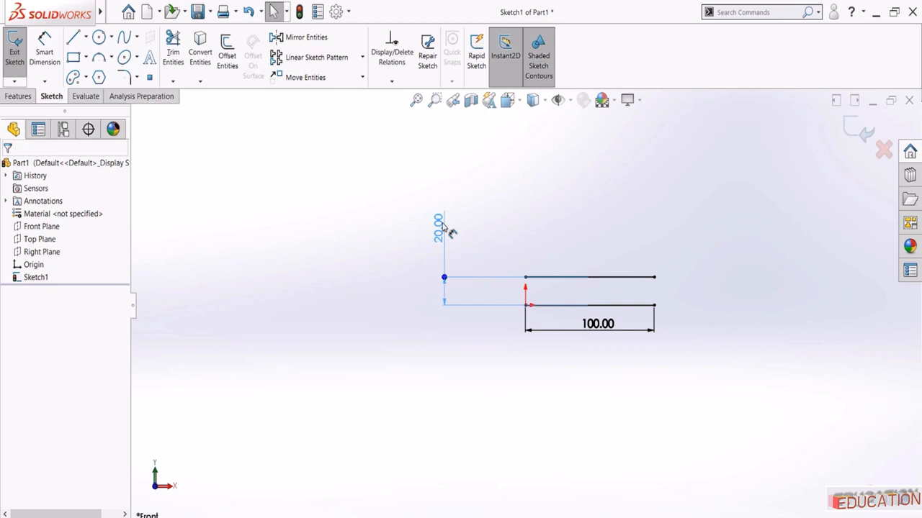
pyautogui.click(380, 237)
# Delete the upper offset line from the sketch
pyautogui.click(226, 60)
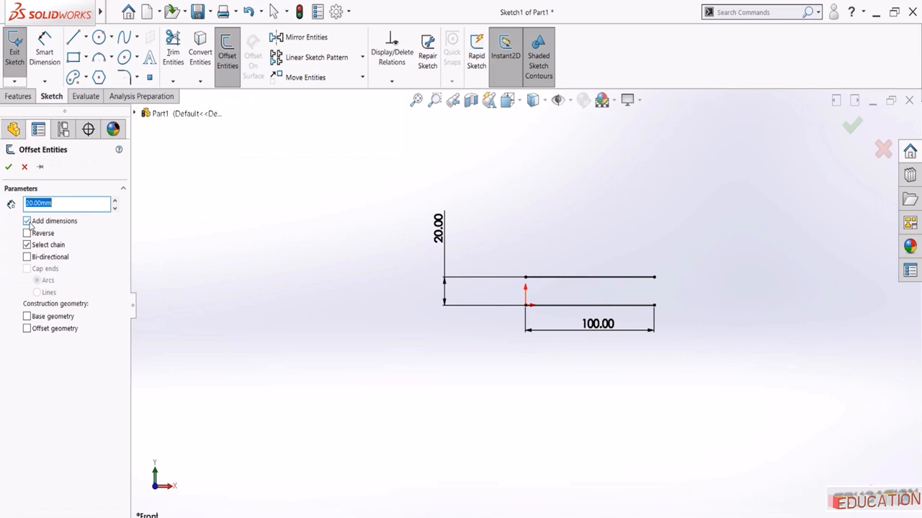
pyautogui.click(25, 166)
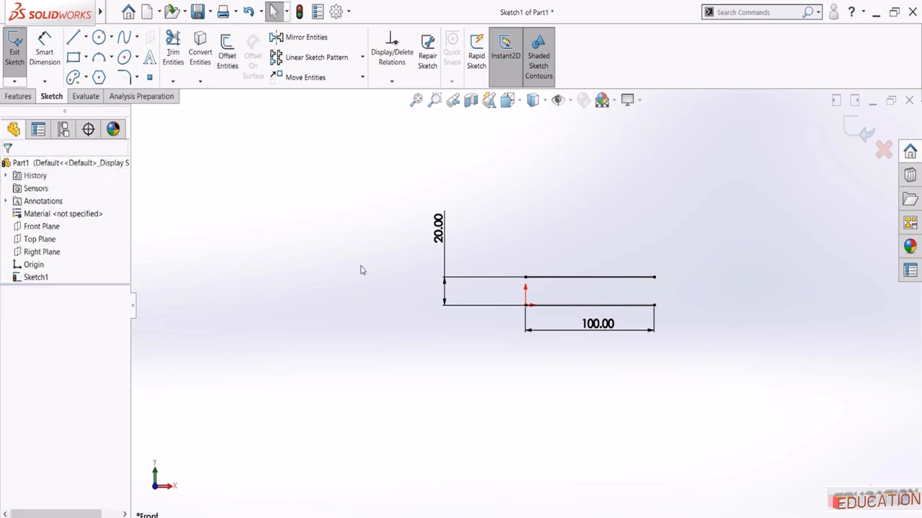
pyautogui.click(592, 277)
pyautogui.press('Delete')
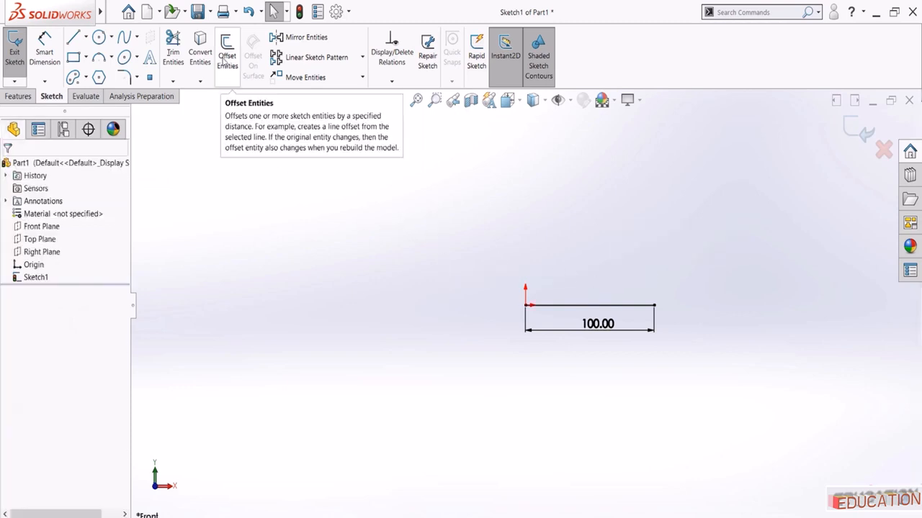
# Offset the horizontal line 20 mm downward in one direction with its ends capped by lines, forming a closed rectangle
pyautogui.click(225, 59)
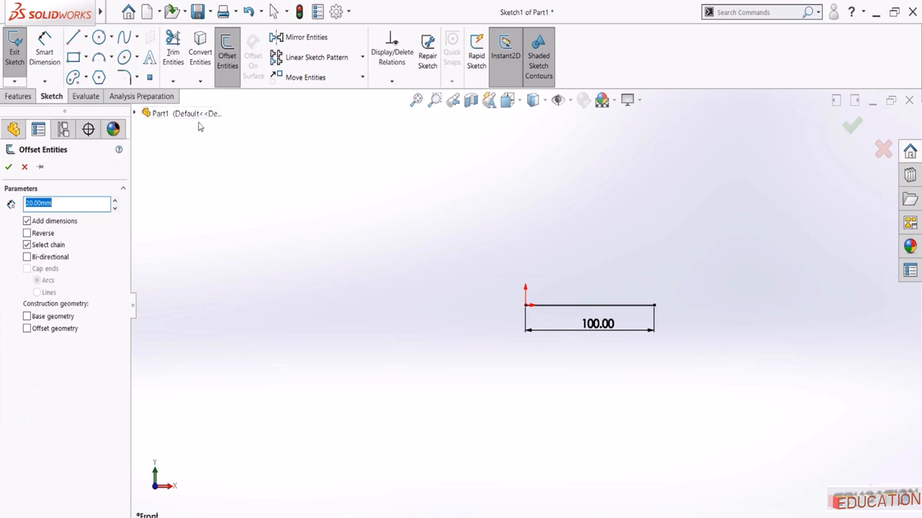
pyautogui.click(95, 204)
pyautogui.click(587, 306)
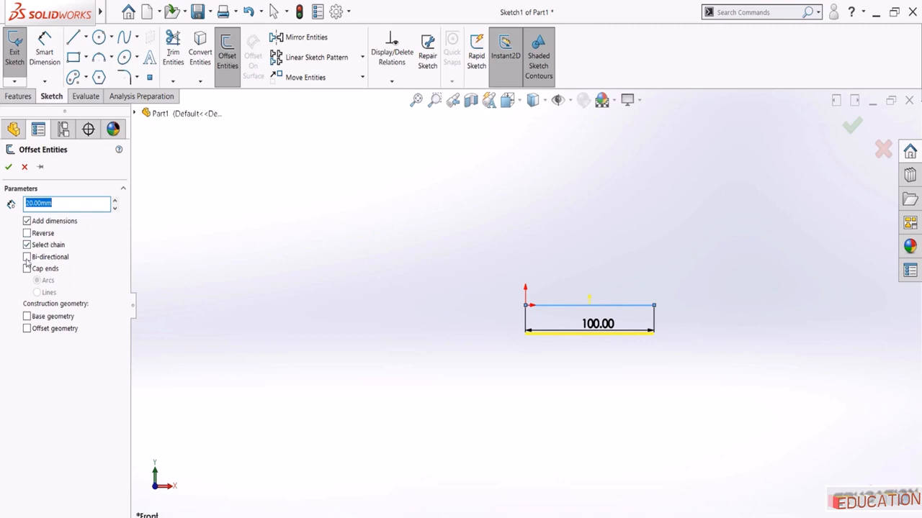
pyautogui.click(27, 258)
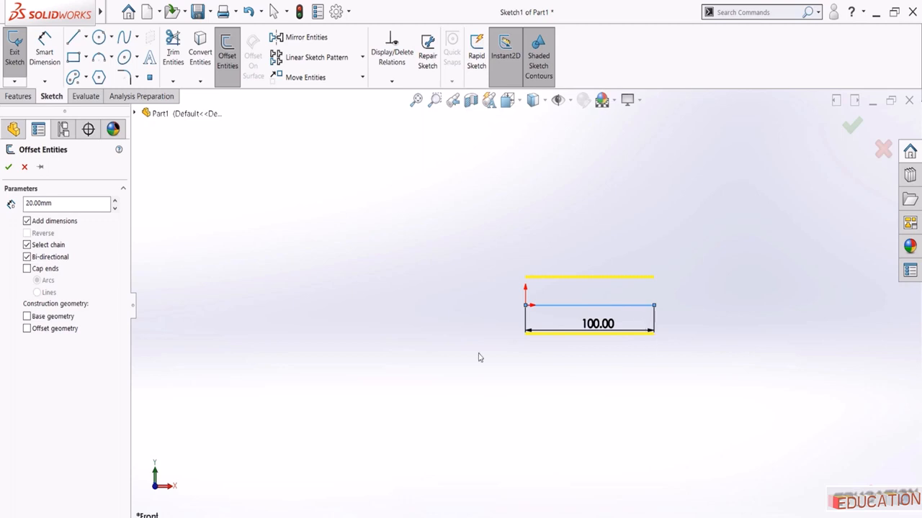
pyautogui.click(27, 269)
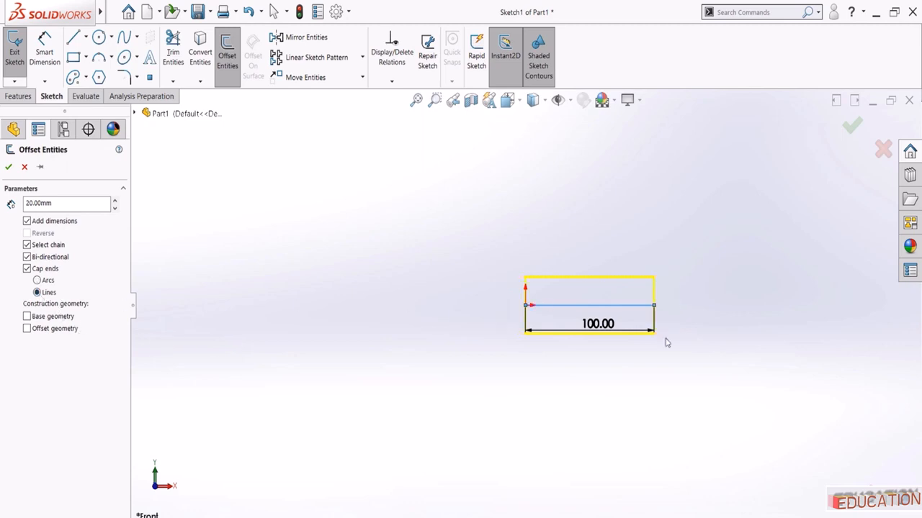
pyautogui.click(26, 257)
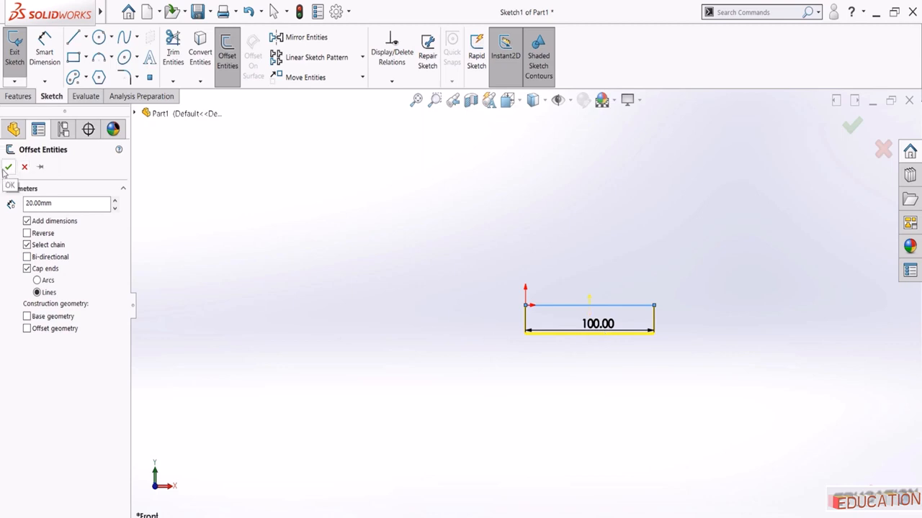
pyautogui.click(8, 167)
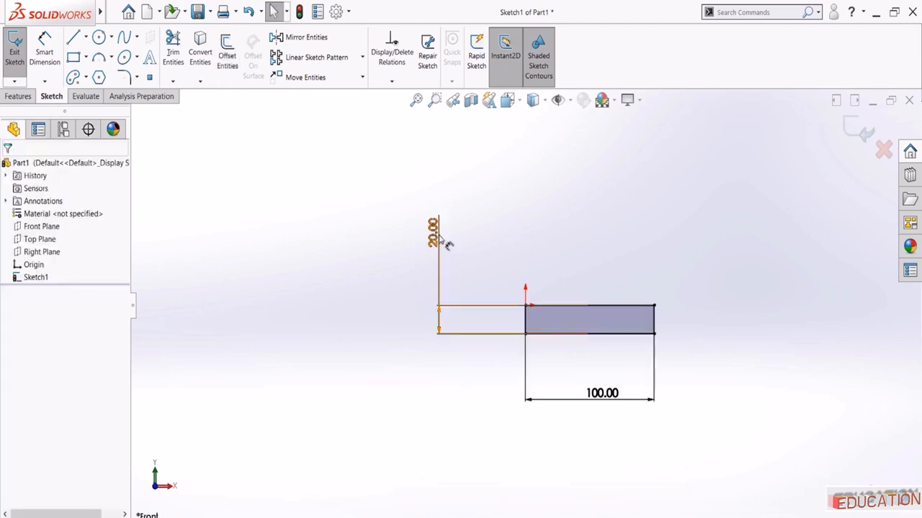
# Move the rectangle's 20 mm and 100 mm dimensions closer to its edges
pyautogui.moveTo(448, 247); pyautogui.dragTo(472, 248)
pyautogui.moveTo(602, 393); pyautogui.dragTo(597, 361)
pyautogui.click(501, 392)
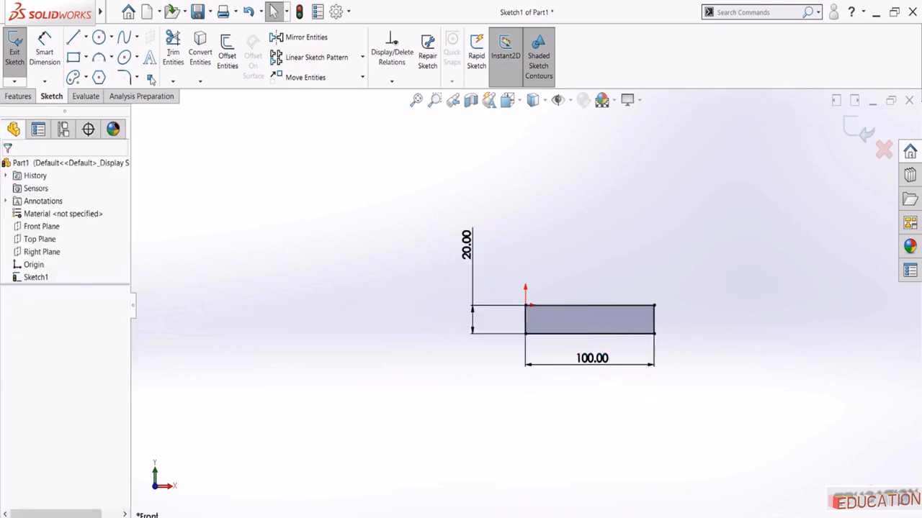
# Sketch an L-shaped profile left of the rectangle: a vertical line about 58 mm long and a horizontal line about 71 mm long
pyautogui.click(73, 38)
pyautogui.click(222, 239)
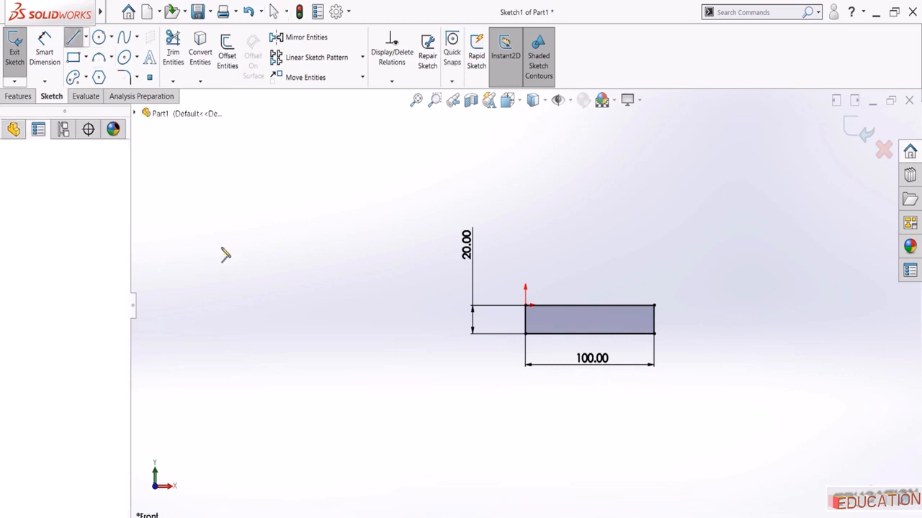
pyautogui.click(222, 321)
pyautogui.click(314, 320)
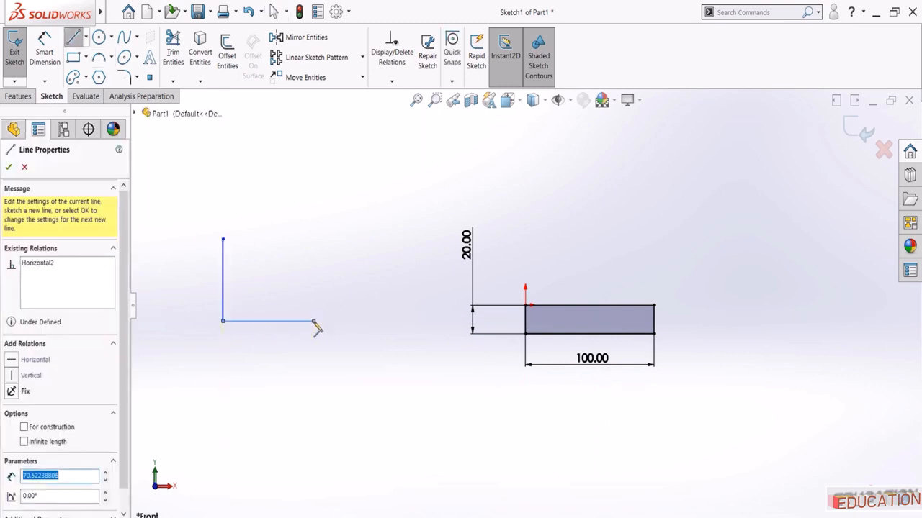
pyautogui.click(75, 39)
# Make the L profile's vertical and horizontal lines equal in length
pyautogui.click(274, 321)
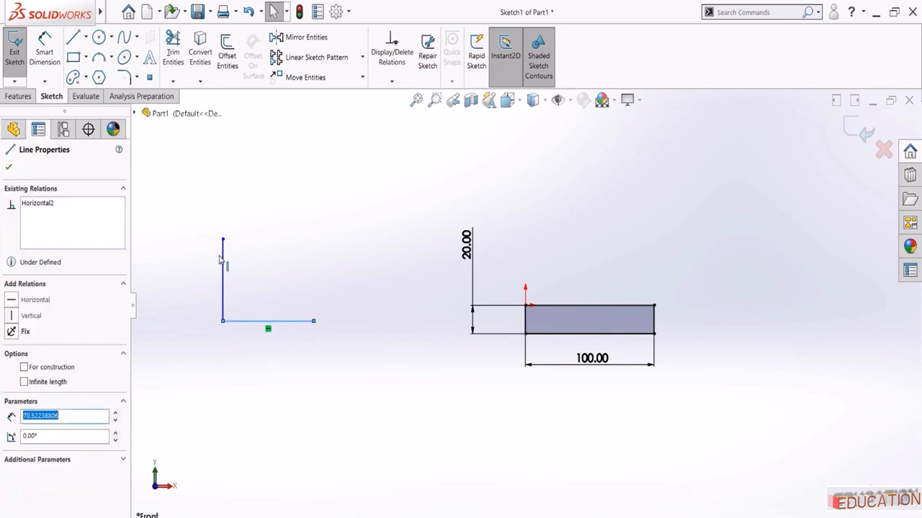
pyautogui.keyDown('ctrl'); pyautogui.click(223, 266); pyautogui.keyUp('ctrl')
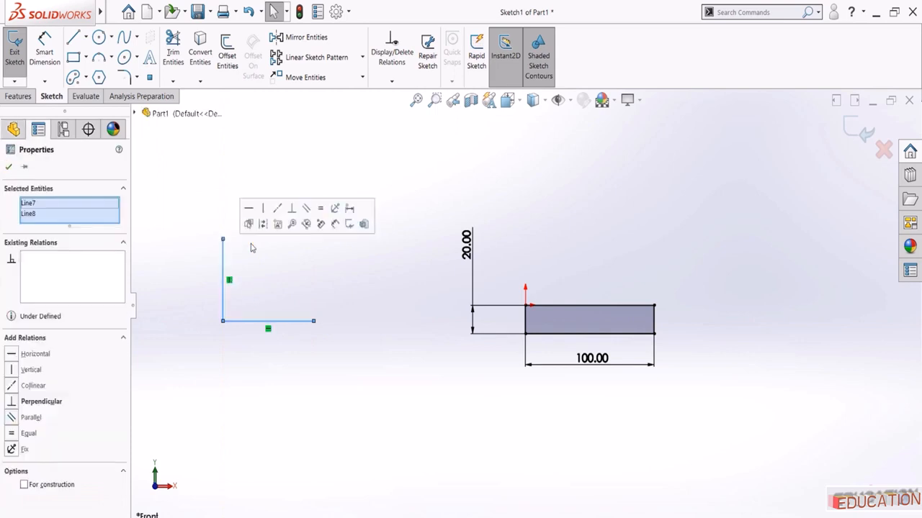
pyautogui.click(321, 210)
pyautogui.click(294, 162)
# Dimension the L profile's horizontal line as 80 mm, placing the dimension below it
pyautogui.click(45, 49)
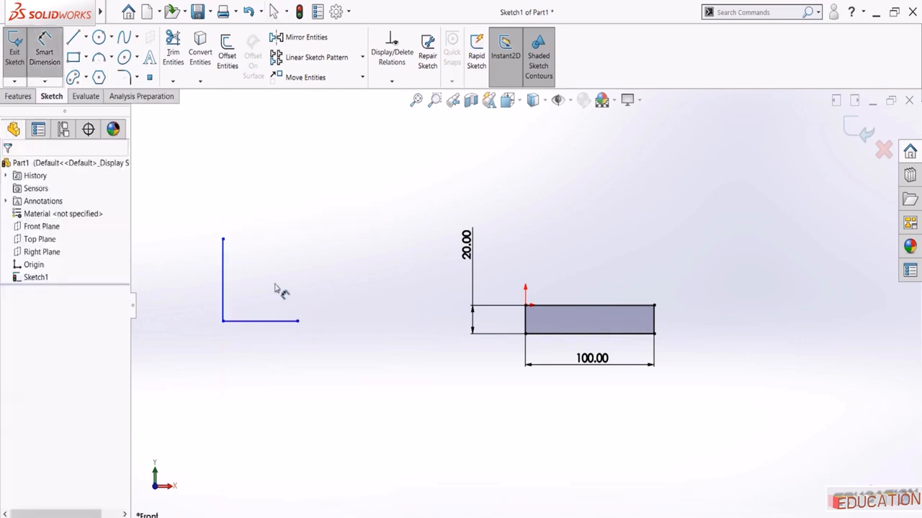
pyautogui.click(278, 321)
pyautogui.click(264, 363)
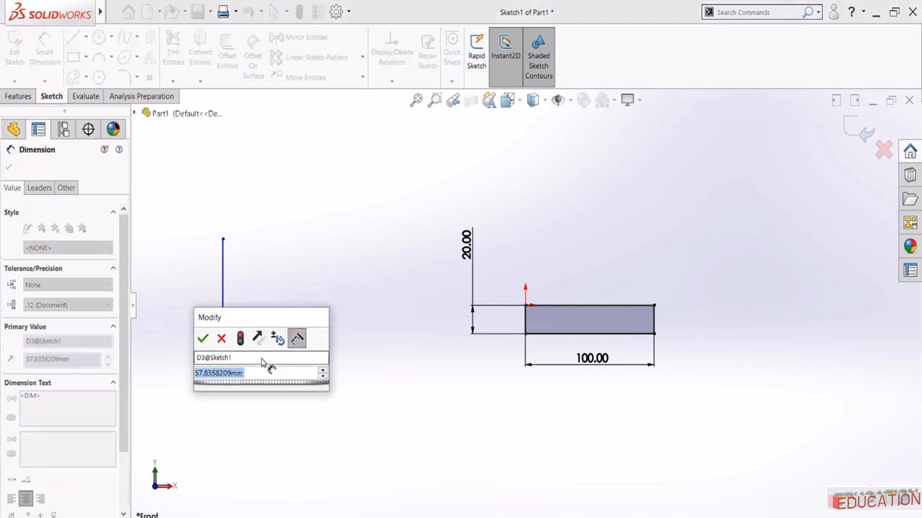
pyautogui.write('80')
pyautogui.press('Return')
pyautogui.press('Escape')
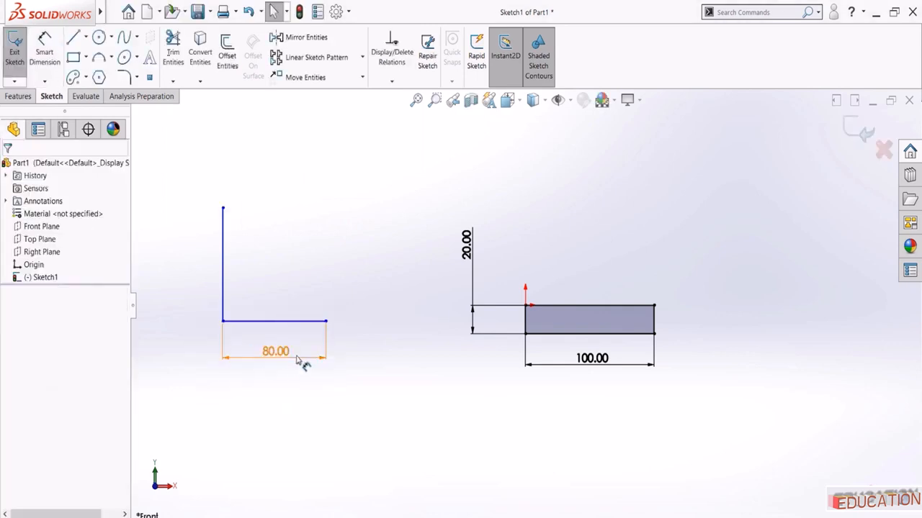
pyautogui.click(225, 64)
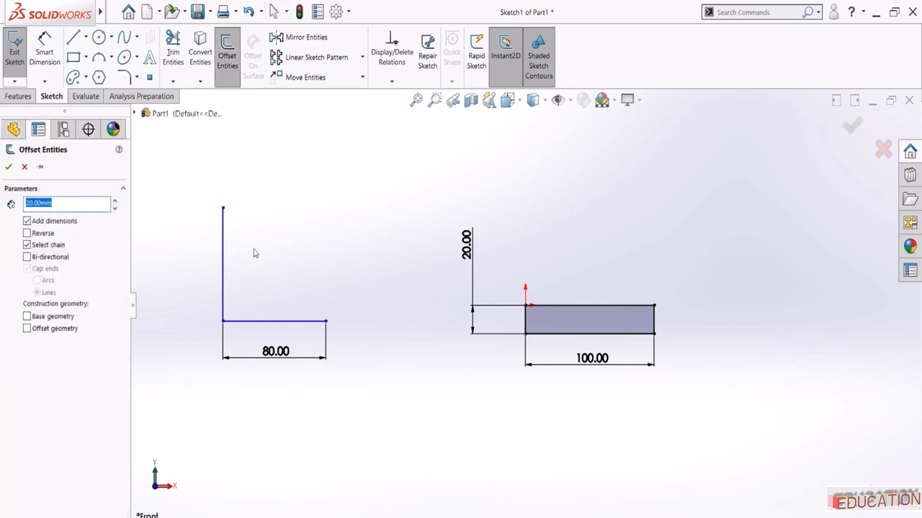
pyautogui.click(267, 322)
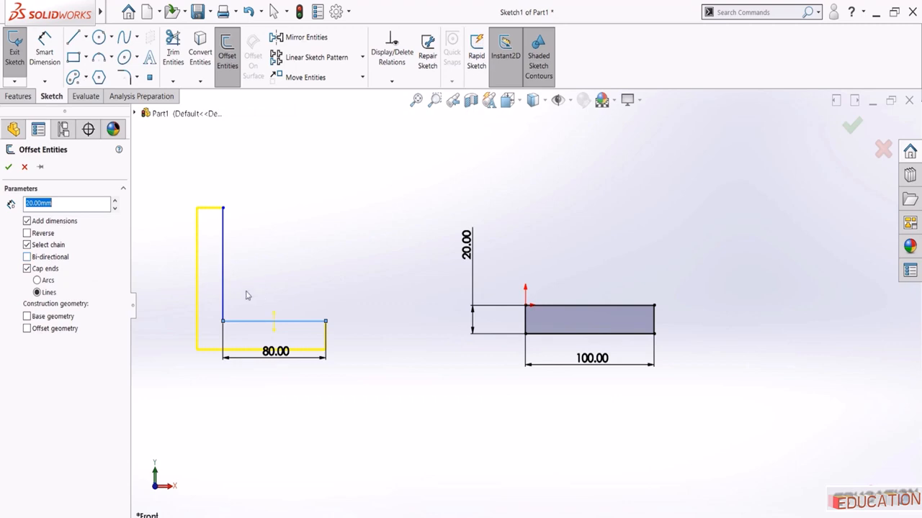
pyautogui.click(26, 269)
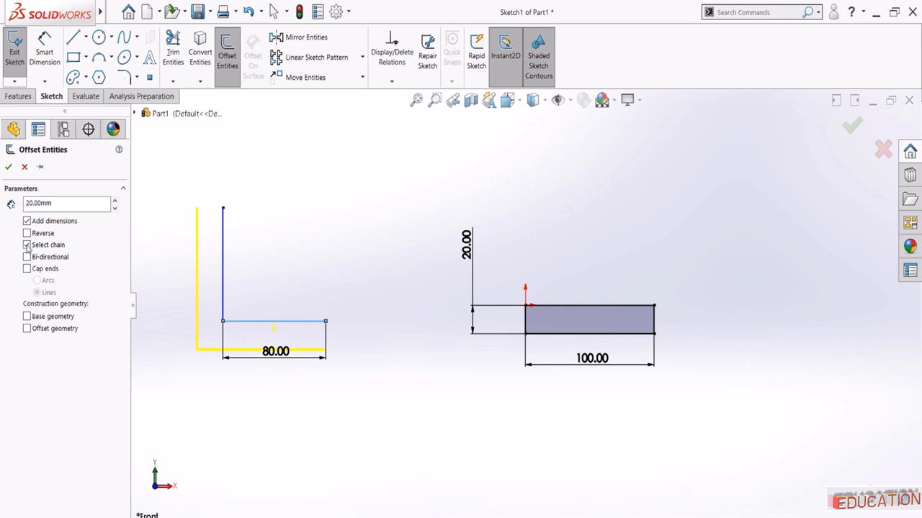
pyautogui.click(27, 246)
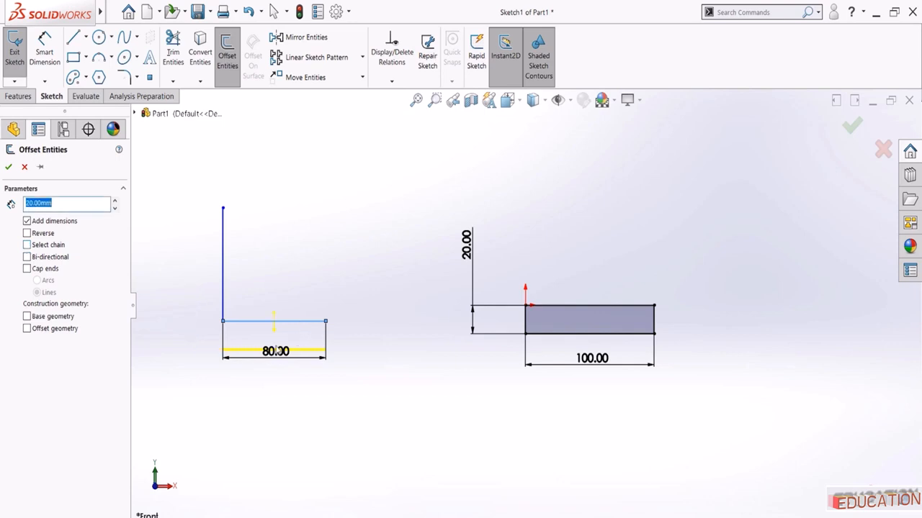
pyautogui.click(223, 269)
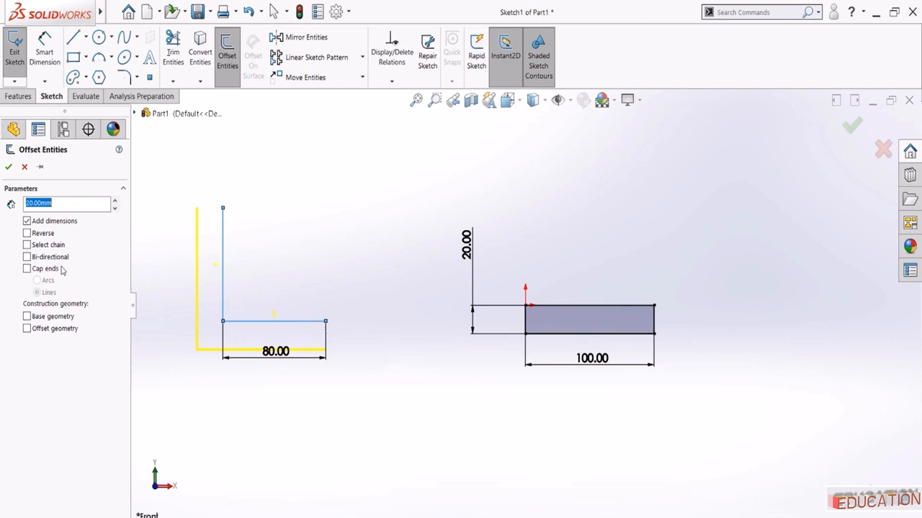
pyautogui.click(25, 166)
# Extend the L profile from its upper end with a rising sloped line about 86 mm long and a horizontal line to the right
pyautogui.click(73, 37)
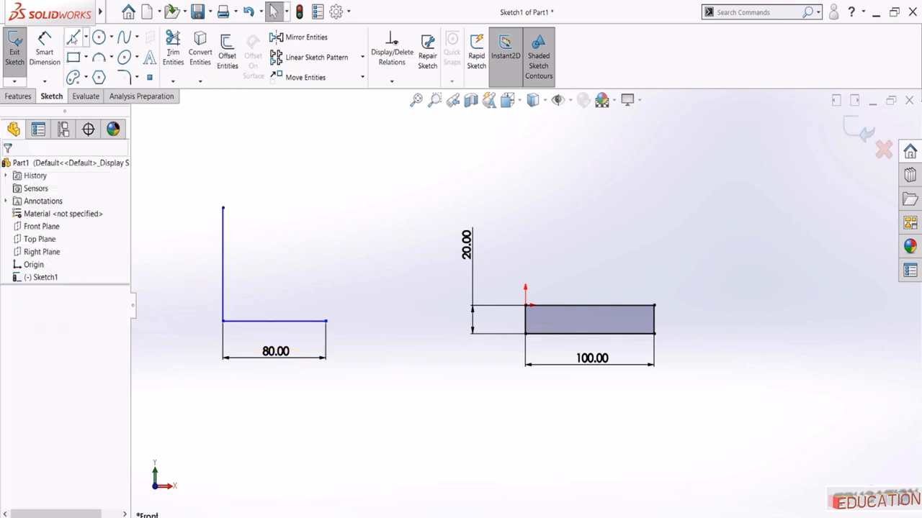
pyautogui.click(222, 208)
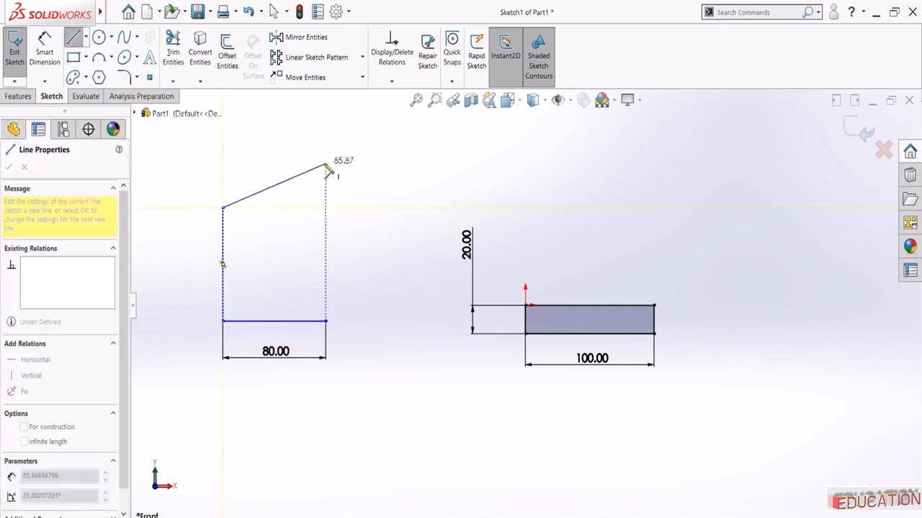
pyautogui.click(326, 163)
pyautogui.click(414, 164)
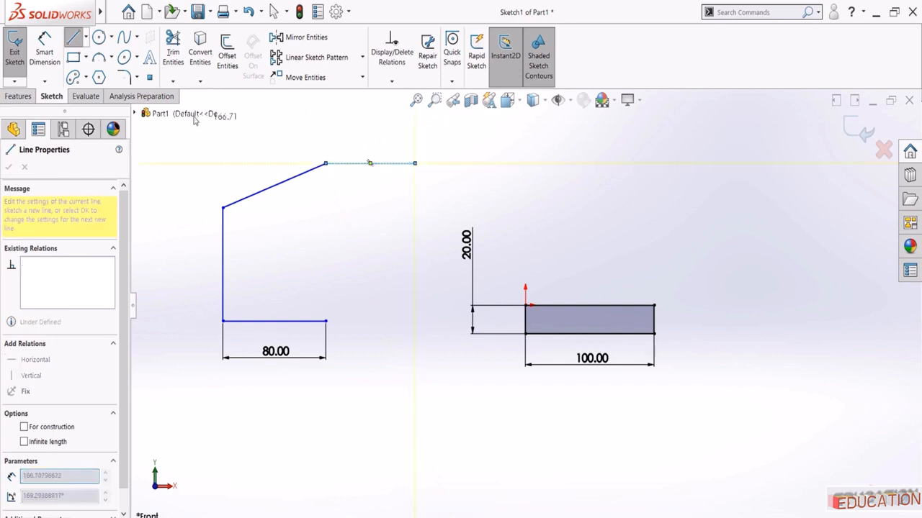
pyautogui.click(73, 37)
# Offset the whole profile chain 20 mm to its outer side with open ends, and convert the base geometry to construction lines
pyautogui.click(227, 55)
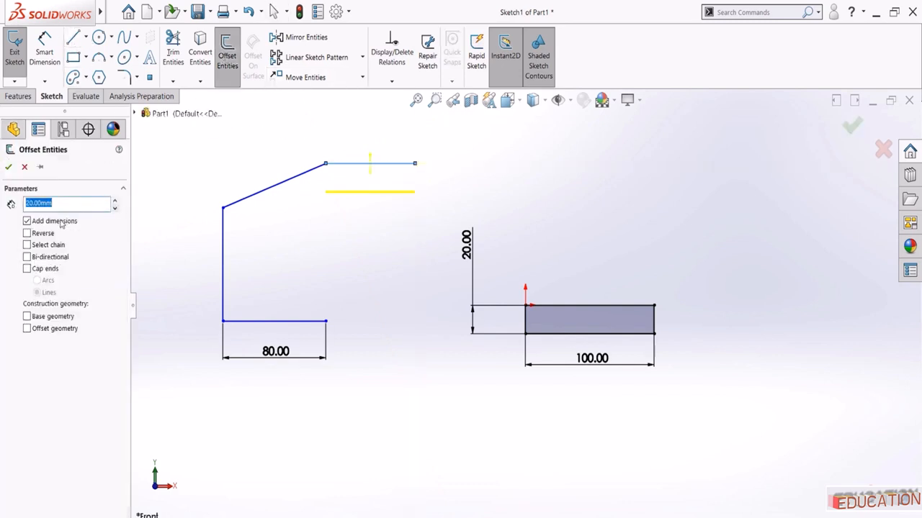
pyautogui.click(27, 245)
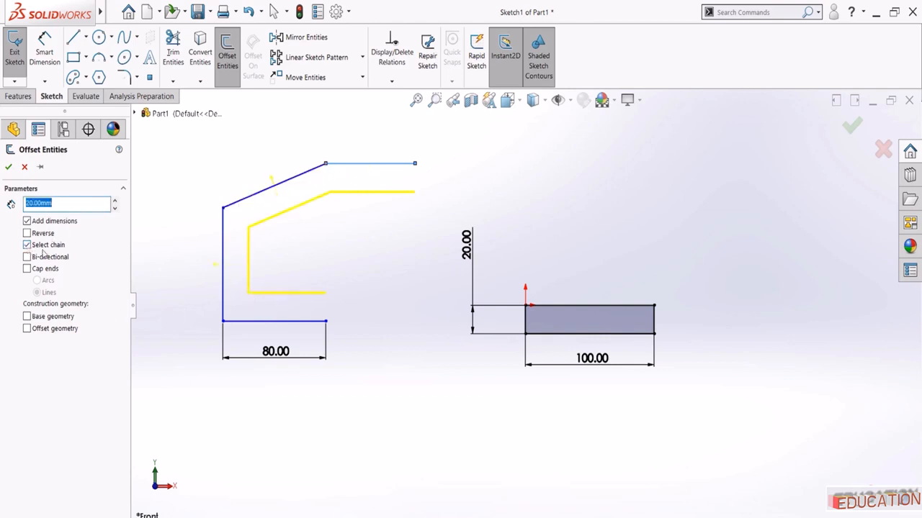
pyautogui.click(27, 233)
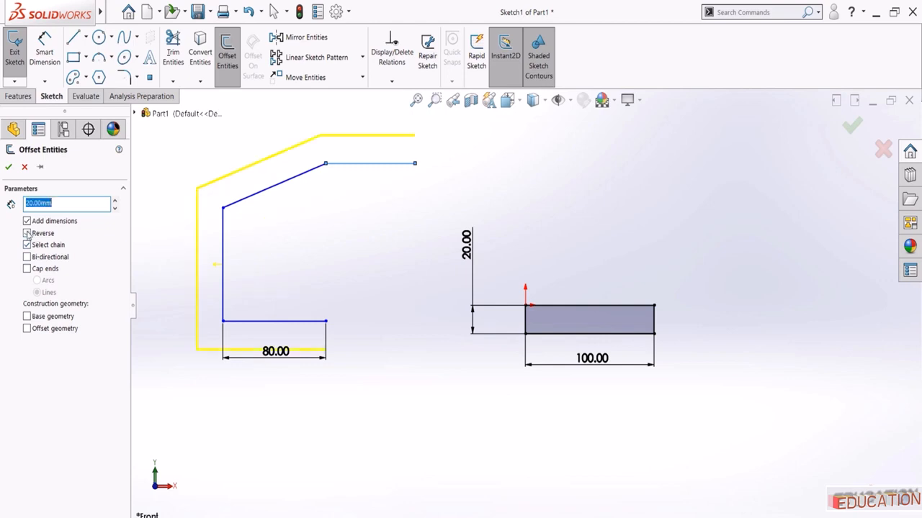
pyautogui.click(27, 269)
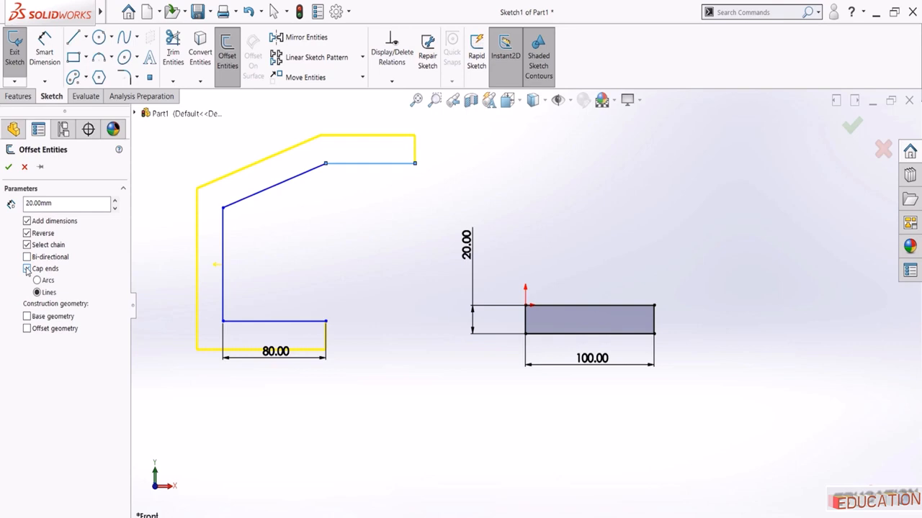
pyautogui.click(27, 269)
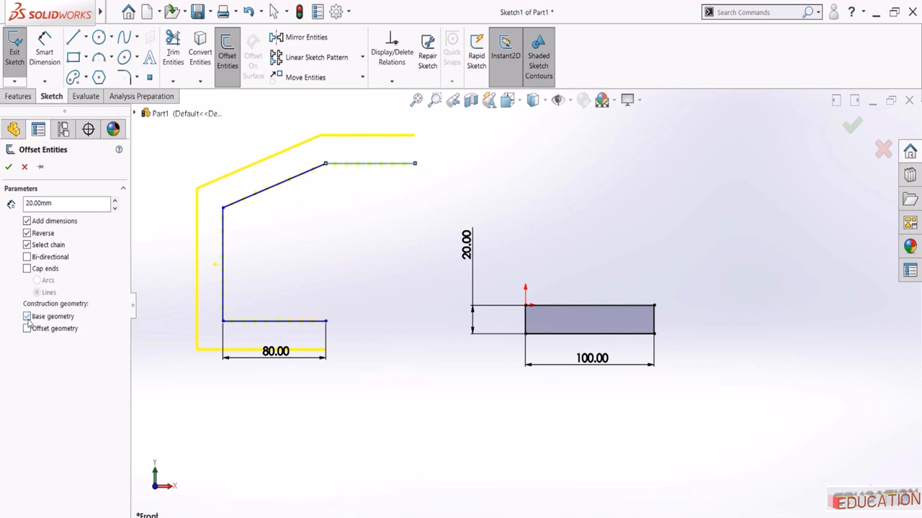
pyautogui.click(8, 166)
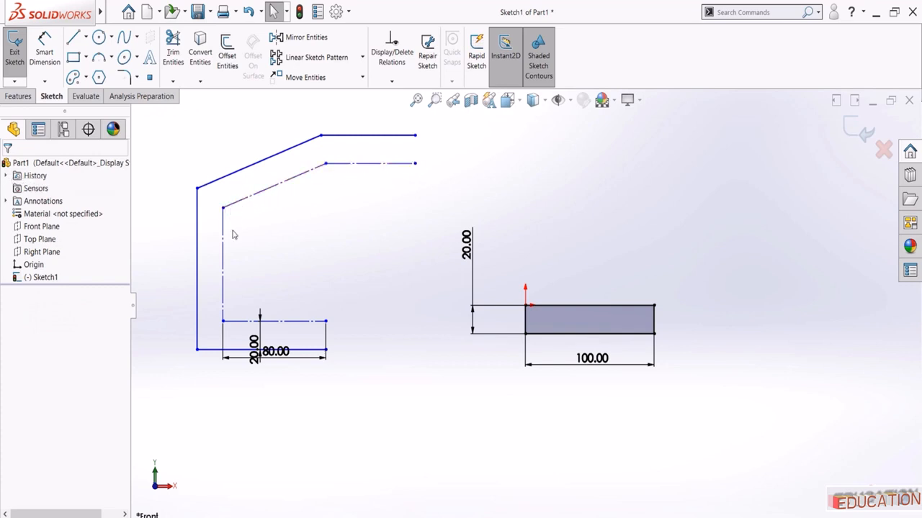
# Move the 80 mm and offset dimensions clear below the profile, and set the offset distance to 25 mm
pyautogui.moveTo(286, 353); pyautogui.dragTo(275, 407)
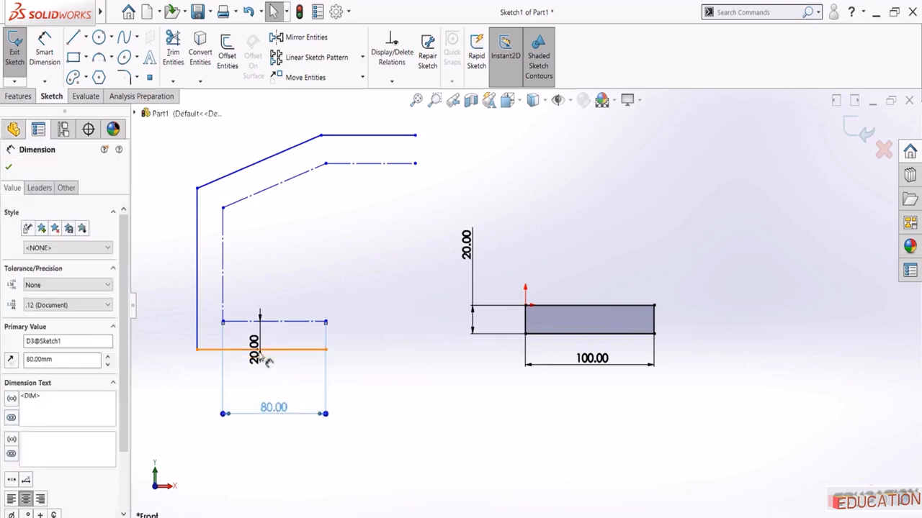
pyautogui.moveTo(260, 353); pyautogui.dragTo(387, 411)
pyautogui.click(344, 459)
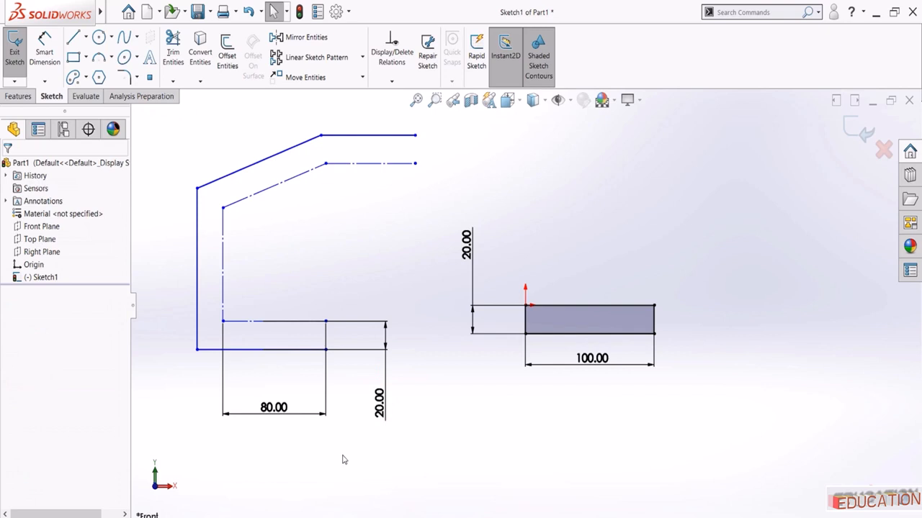
pyautogui.doubleClick(381, 397)
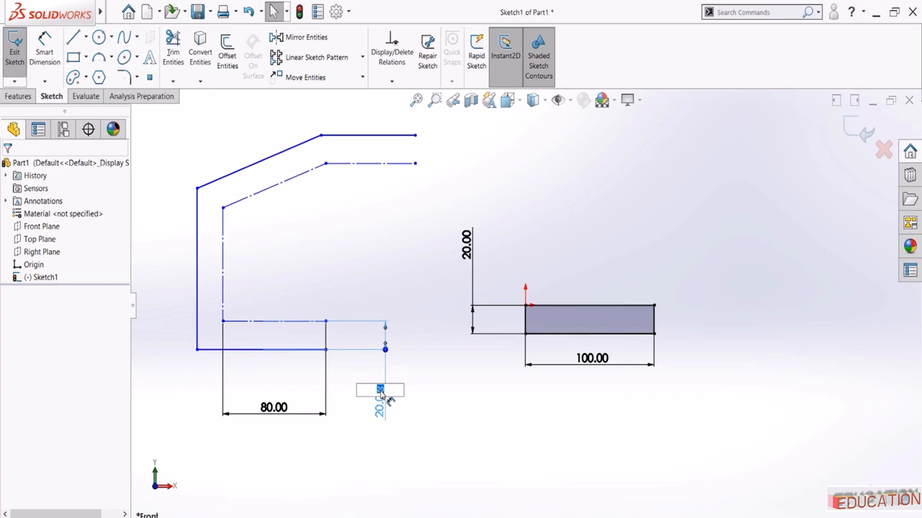
pyautogui.write('25')
pyautogui.press('Return')
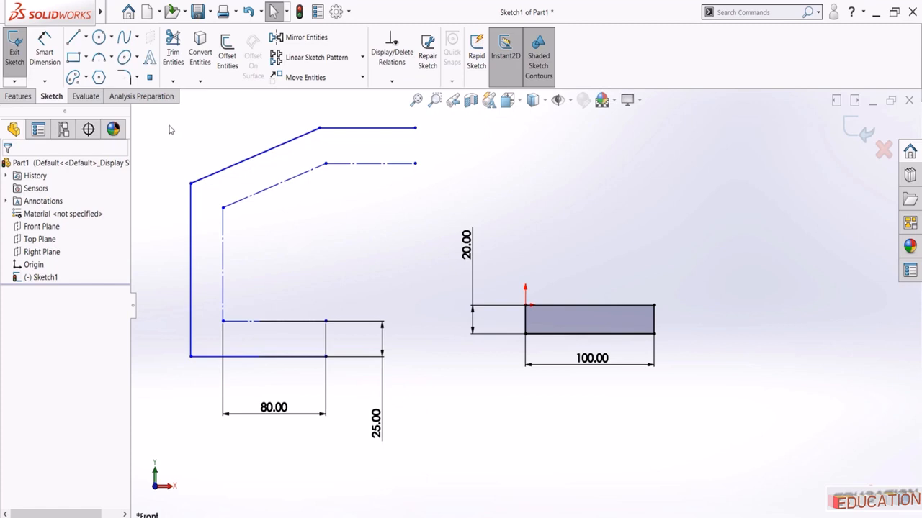
# Sketch a circle about 48.5 mm in diameter in the open area up and to the right of the 100 mm rectangle
pyautogui.click(98, 38)
pyautogui.click(779, 231)
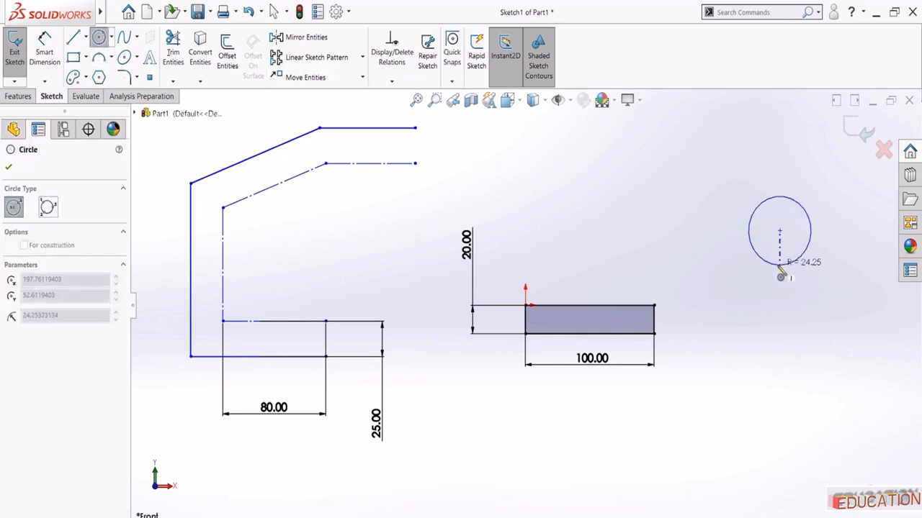
pyautogui.click(781, 276)
pyautogui.press('Escape')
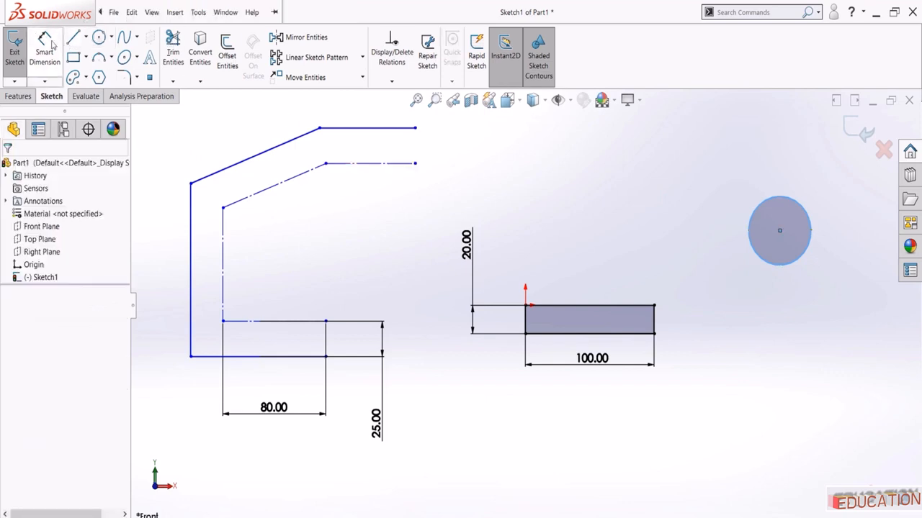
# Dimension the circle's diameter as 50 mm, placing the dimension to its left
pyautogui.click(45, 44)
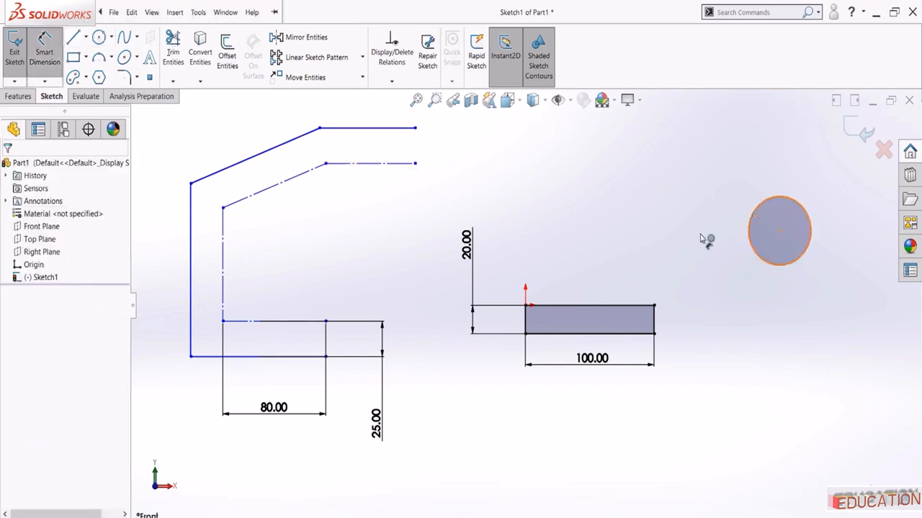
pyautogui.click(749, 230)
pyautogui.click(691, 243)
pyautogui.write('5')
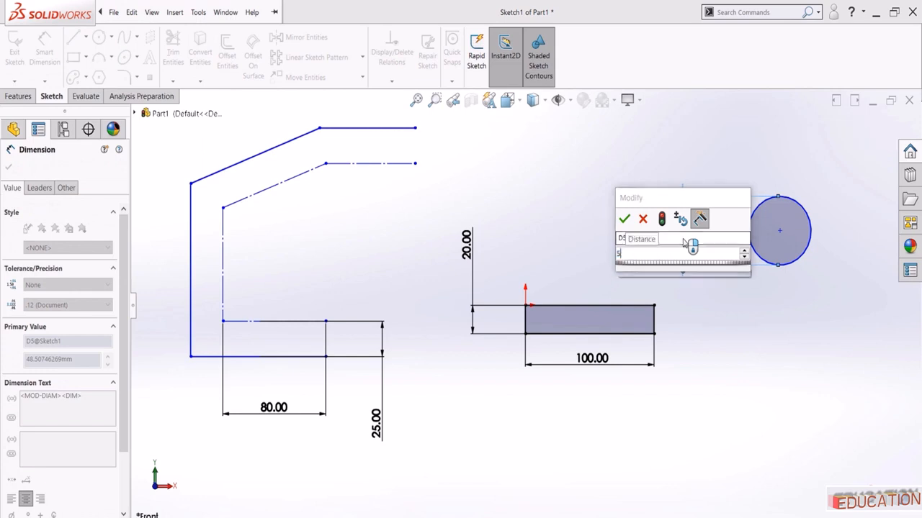
pyautogui.write('0')
pyautogui.press('Return')
pyautogui.press('Escape')
pyautogui.press('Escape')
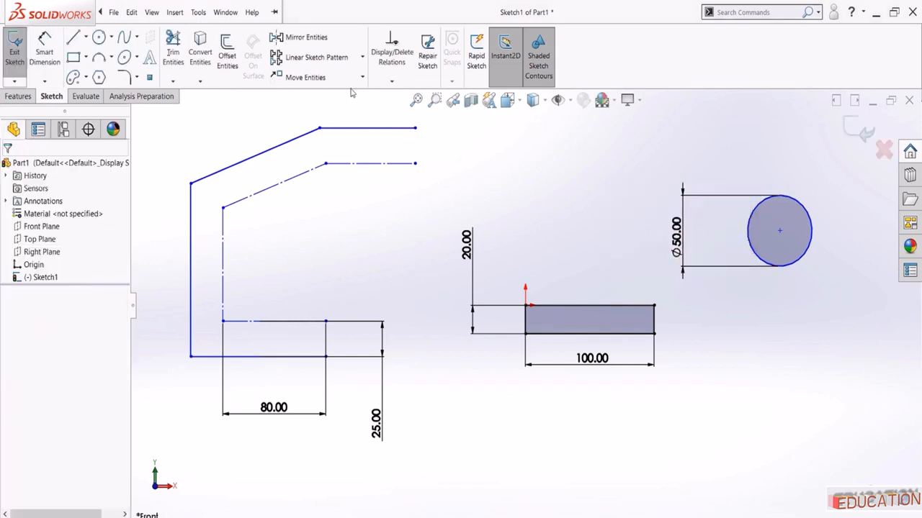
# Offset the circle 10 mm bi-directionally, keeping the base circle as regular geometry
pyautogui.click(228, 56)
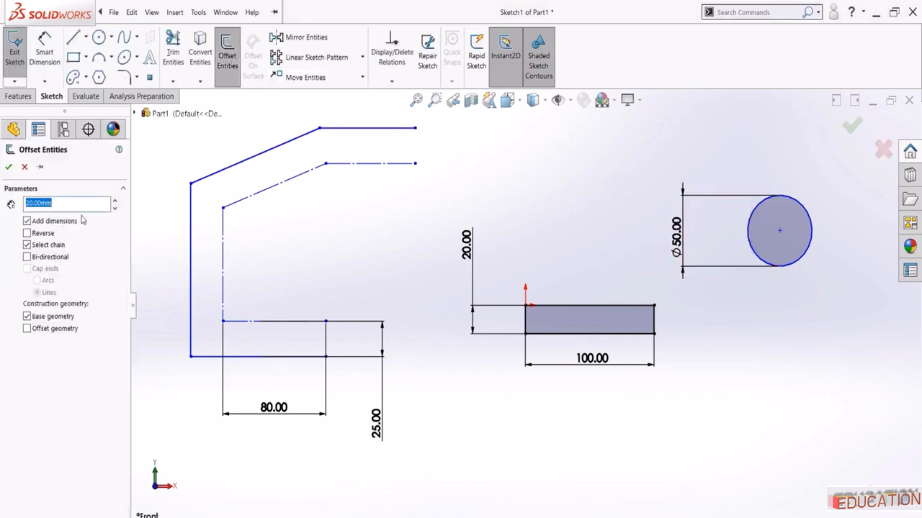
pyautogui.write('10')
pyautogui.press('Return')
pyautogui.click(27, 257)
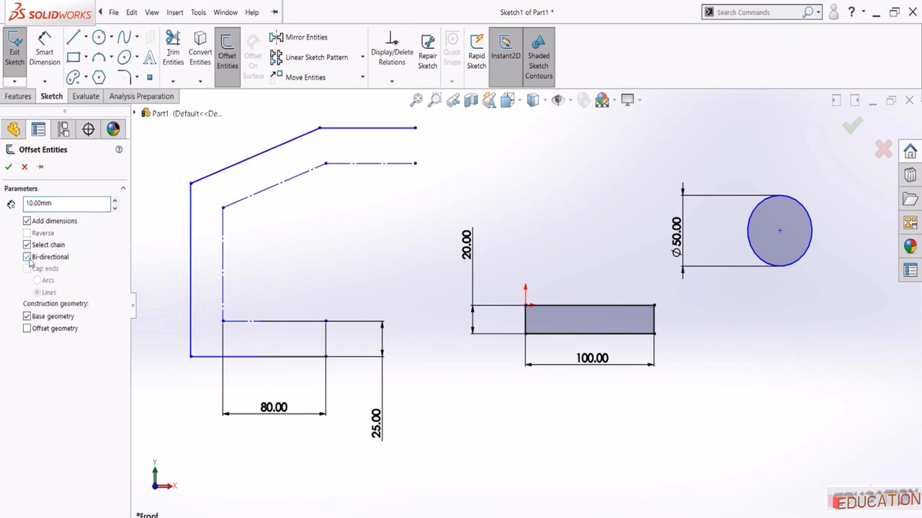
pyautogui.click(757, 211)
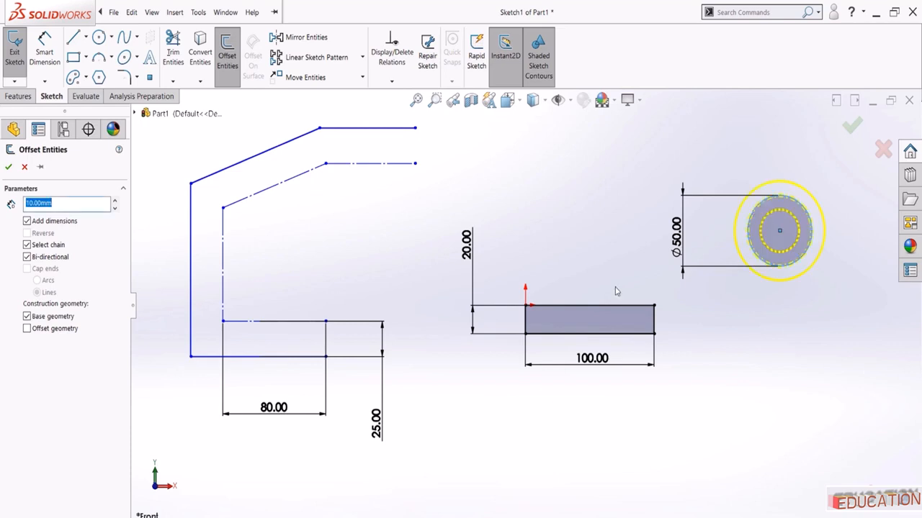
pyautogui.click(27, 317)
pyautogui.click(9, 168)
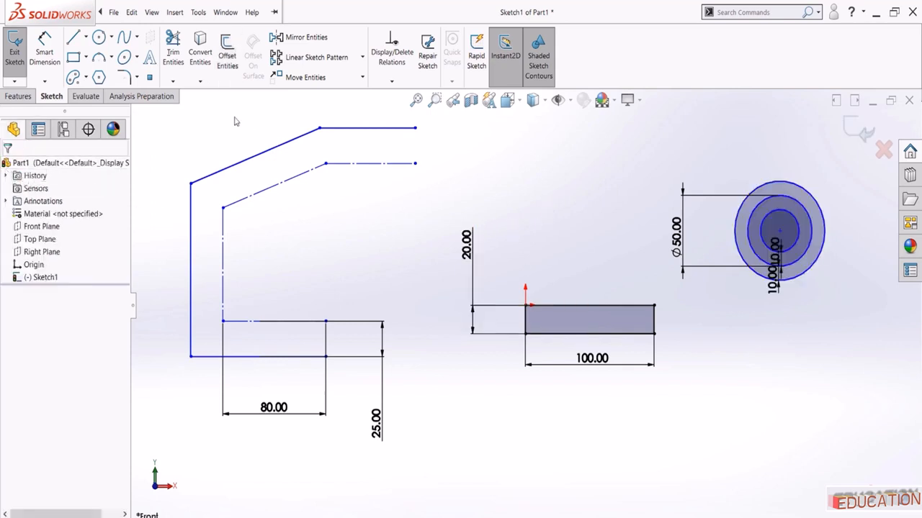
# Sketch an upward-bulging three-point arc below the 100 mm rectangle, from about (0, -122) to about (215, -78) mm
pyautogui.click(99, 57)
pyautogui.click(525, 479)
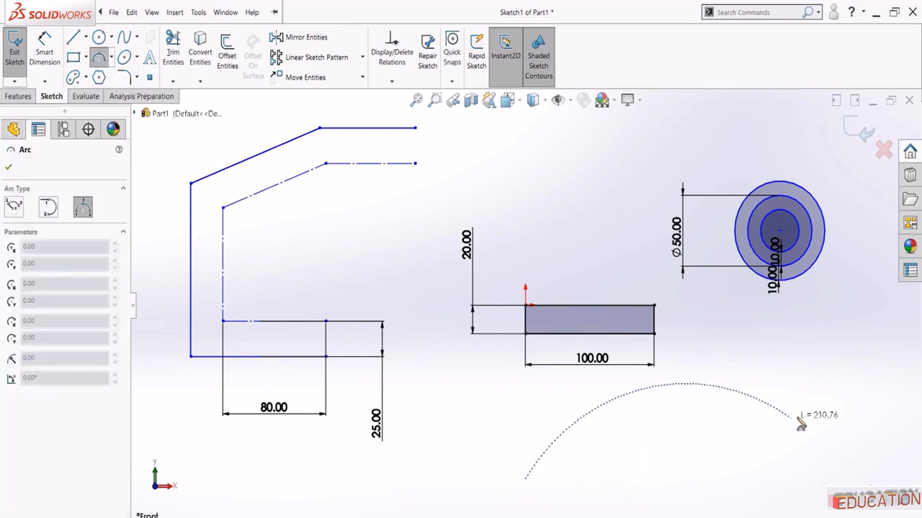
pyautogui.click(801, 416)
pyautogui.click(666, 399)
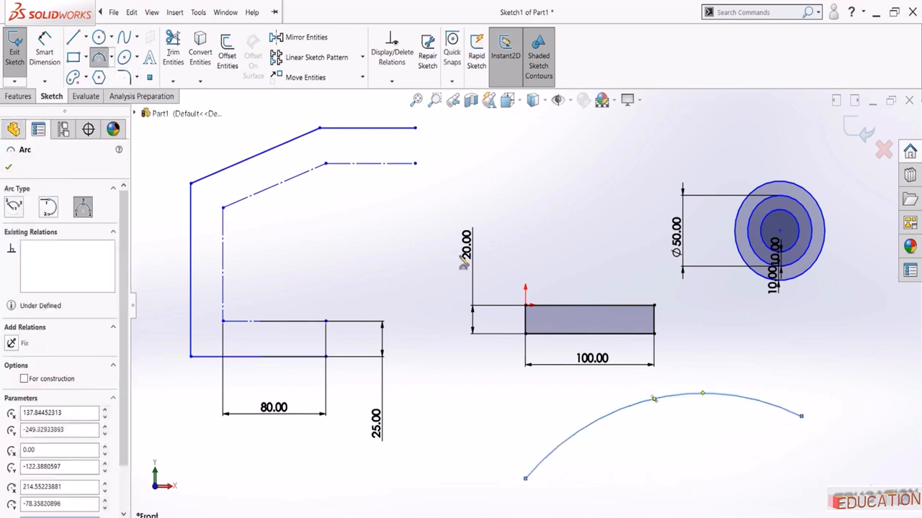
# Offset the arc 10 mm to its inner side only, closing both ends with arc caps
pyautogui.click(227, 52)
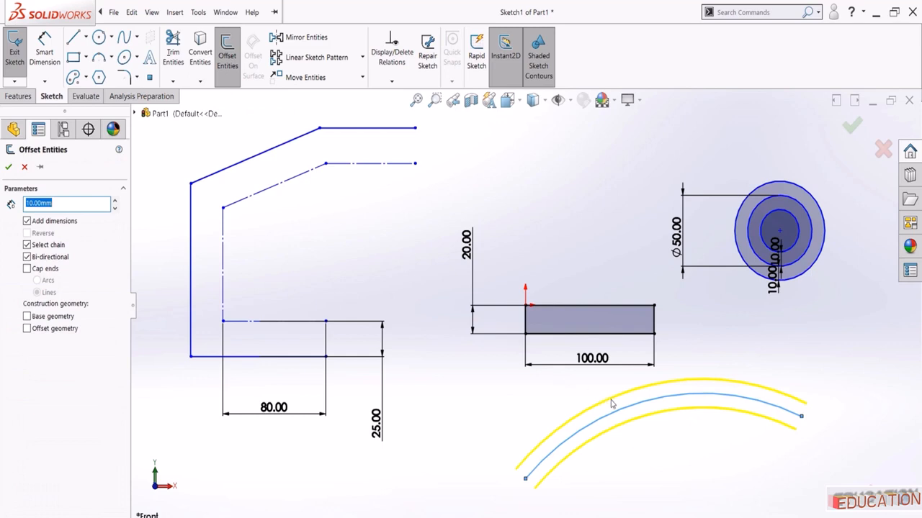
pyautogui.click(27, 257)
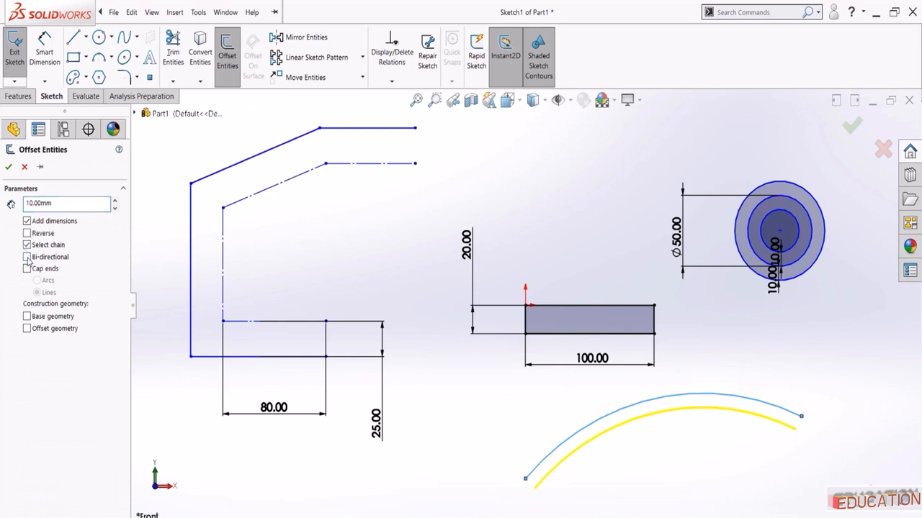
pyautogui.click(27, 269)
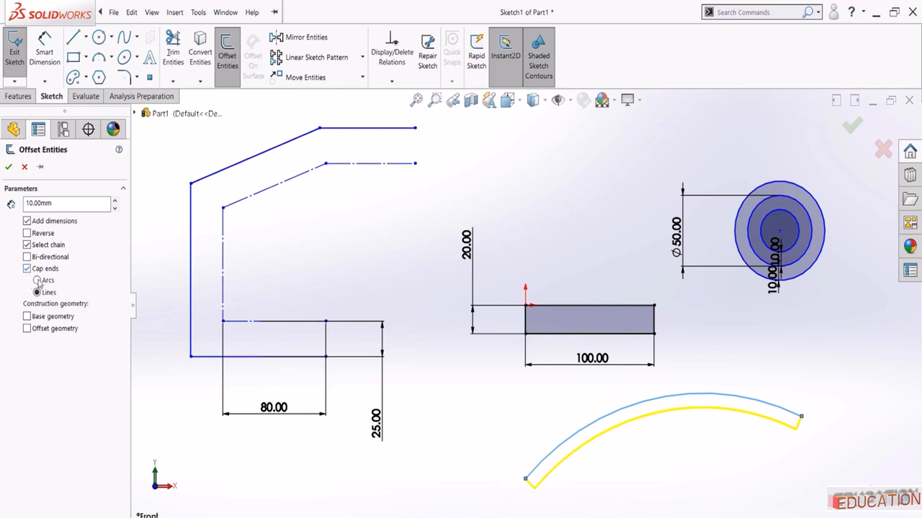
pyautogui.click(37, 281)
pyautogui.click(8, 167)
# Sketch a nearly square corner rectangle above the 100 mm rectangle, starting directly above the origin at about Y 157 mm
pyautogui.scroll(2, 371, 262)
pyautogui.click(73, 58)
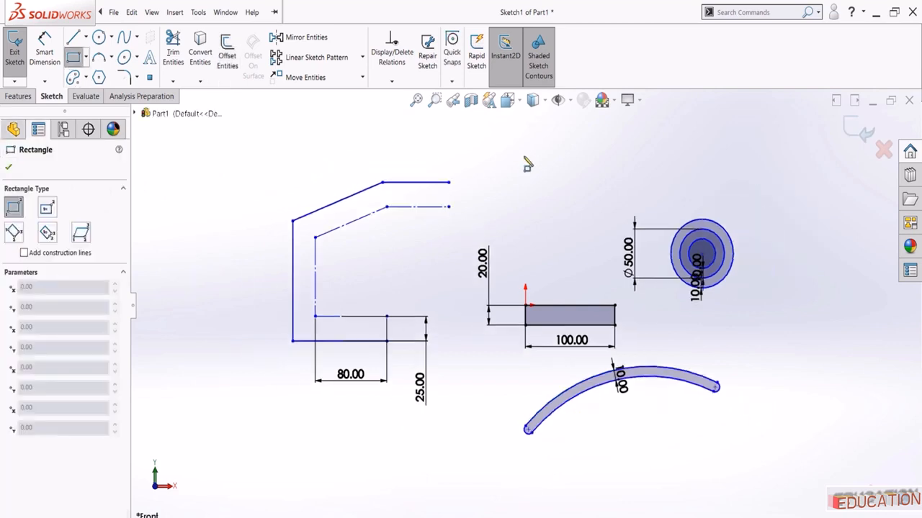
pyautogui.click(525, 151)
pyautogui.click(591, 221)
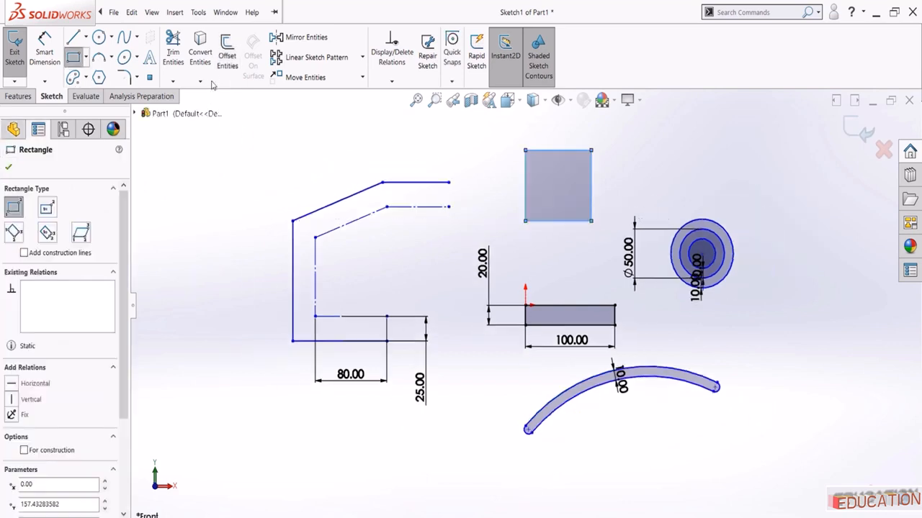
pyautogui.press('Escape')
# Offset all four sides of the new rectangle 10 mm outward using chain selection, without cap ends
pyautogui.click(227, 58)
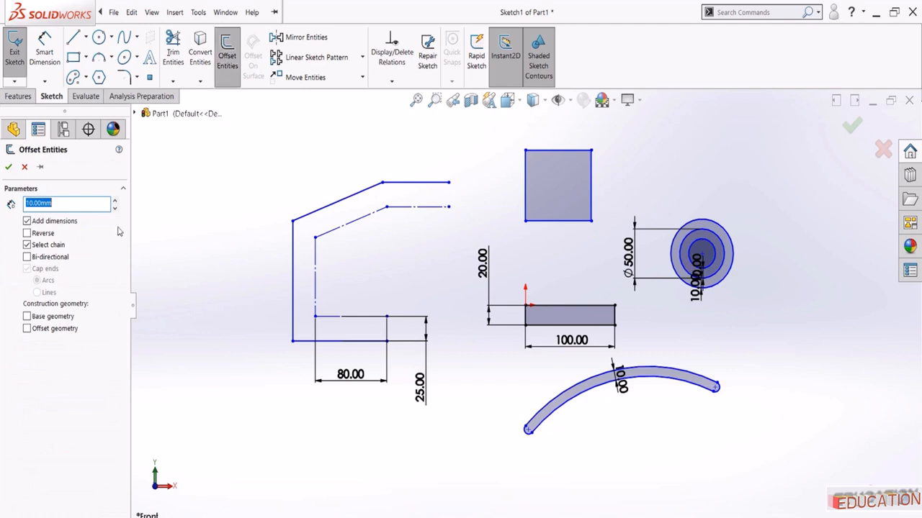
pyautogui.click(27, 246)
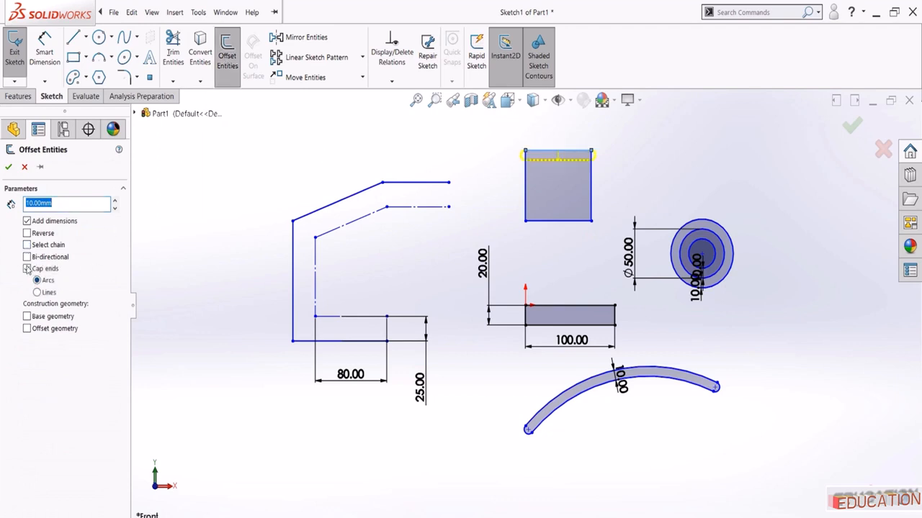
pyautogui.click(27, 268)
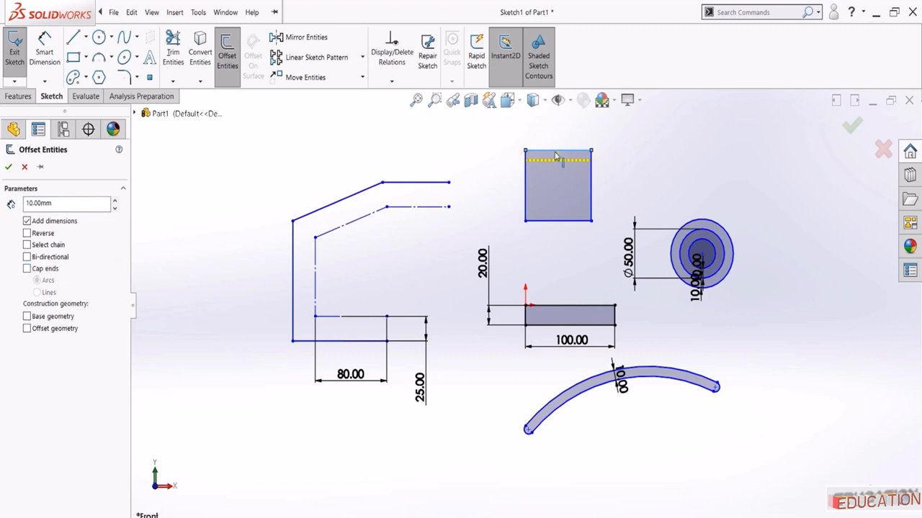
pyautogui.scroll(-2, 551, 158)
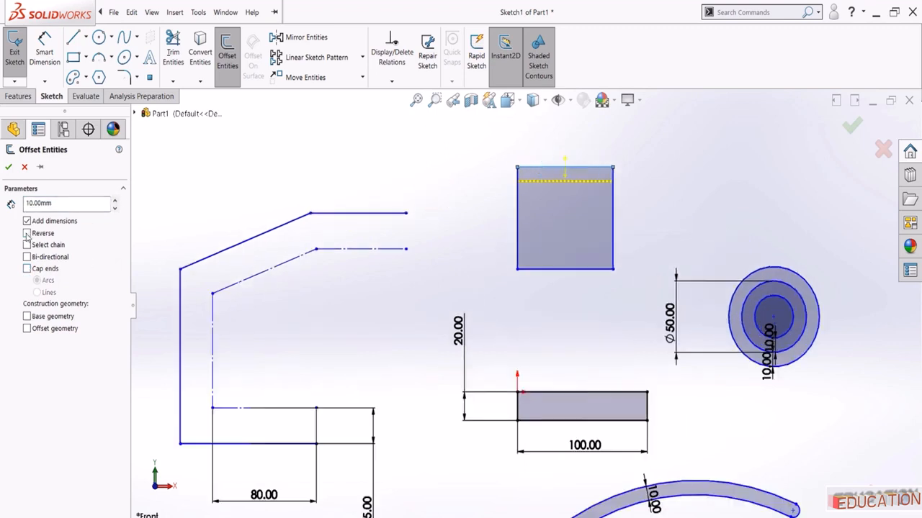
pyautogui.click(27, 234)
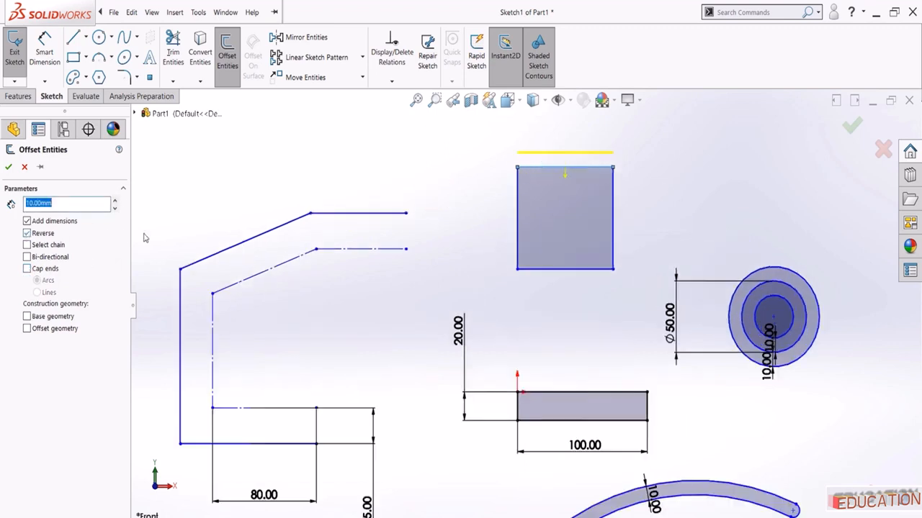
pyautogui.click(517, 189)
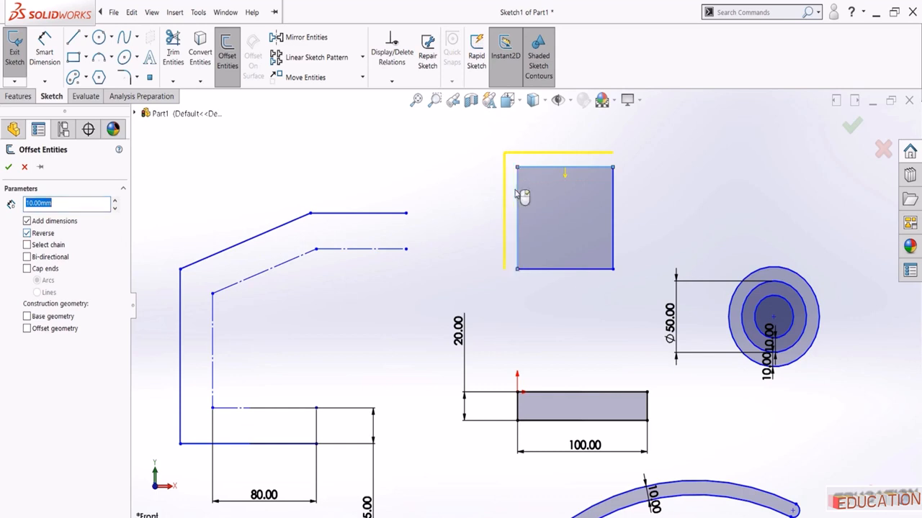
pyautogui.click(549, 270)
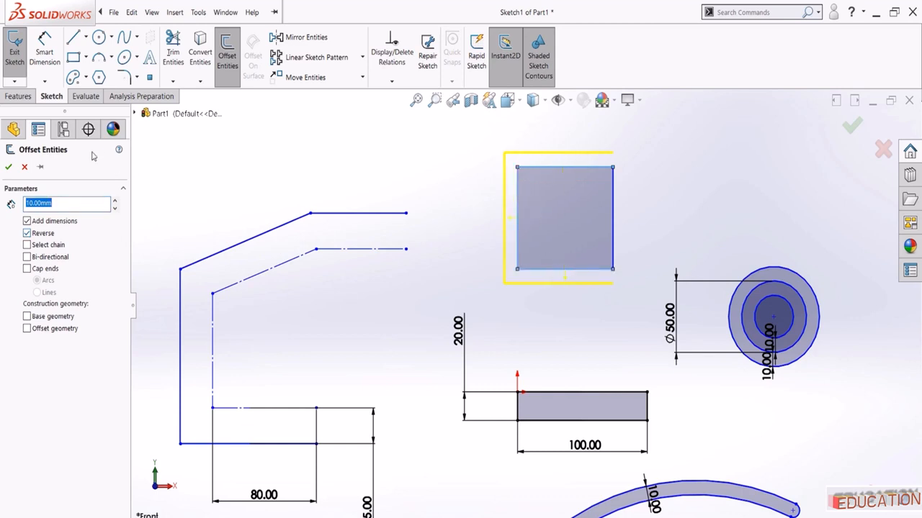
pyautogui.click(27, 233)
pyautogui.click(26, 245)
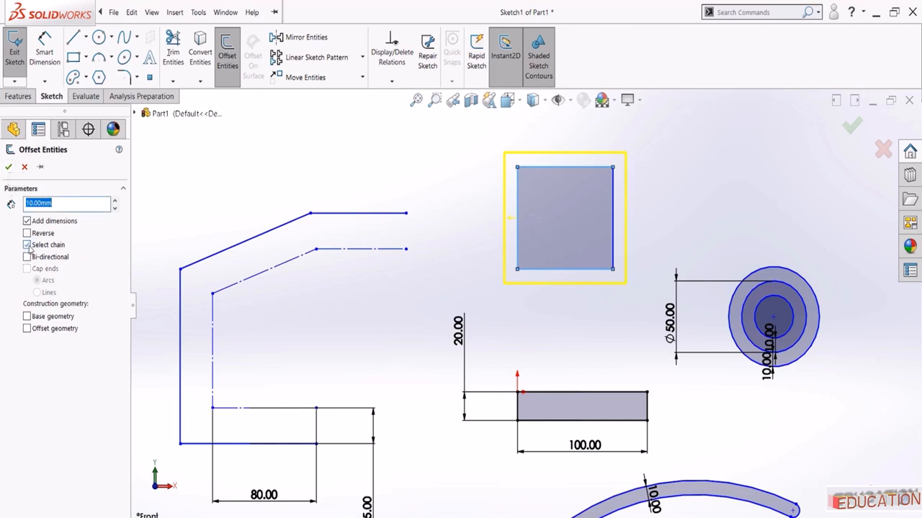
pyautogui.click(8, 167)
# Sketch a center rectangle, wider than it is tall, above and to the left of the line profile
pyautogui.click(86, 61)
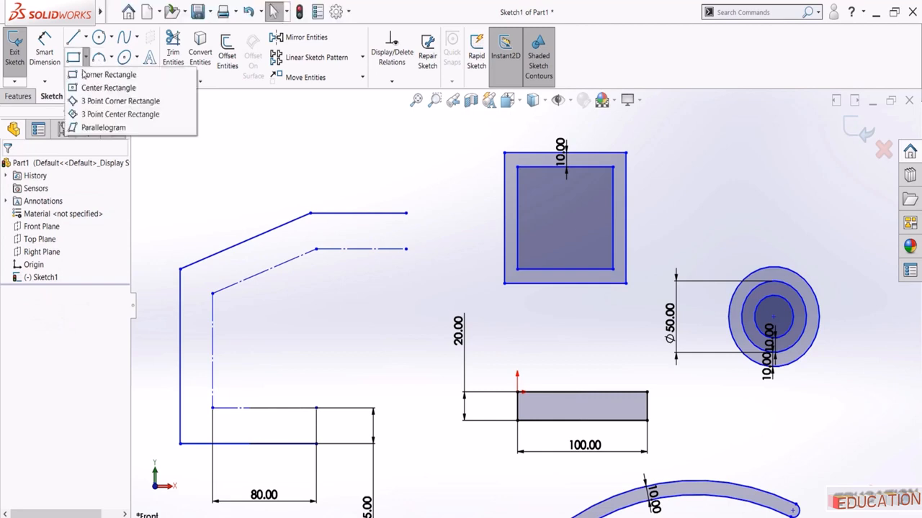
pyautogui.click(83, 90)
pyautogui.scroll(3, 432, 209)
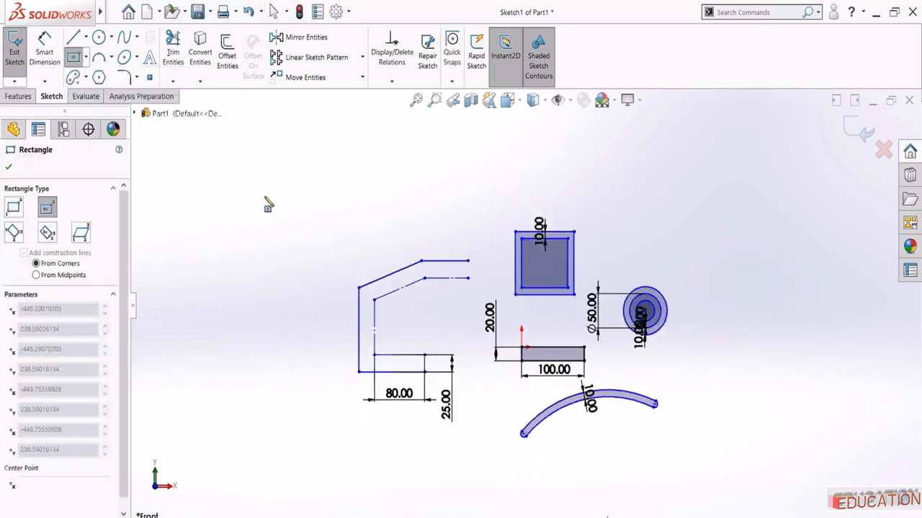
pyautogui.click(243, 182)
pyautogui.click(293, 213)
pyautogui.click(227, 60)
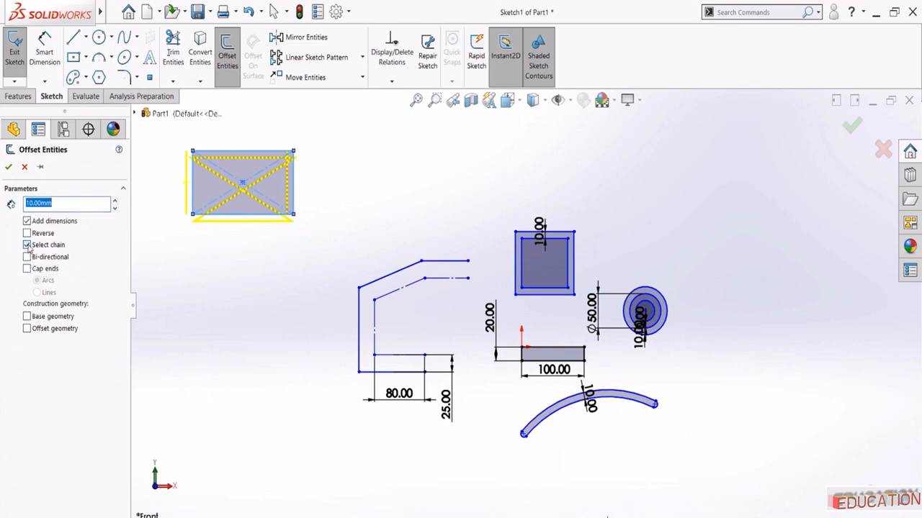
pyautogui.click(27, 245)
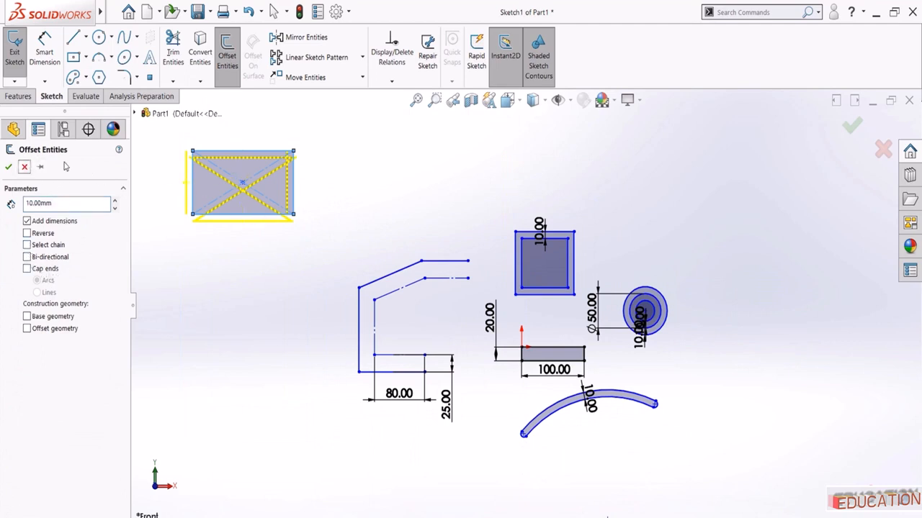
pyautogui.click(26, 168)
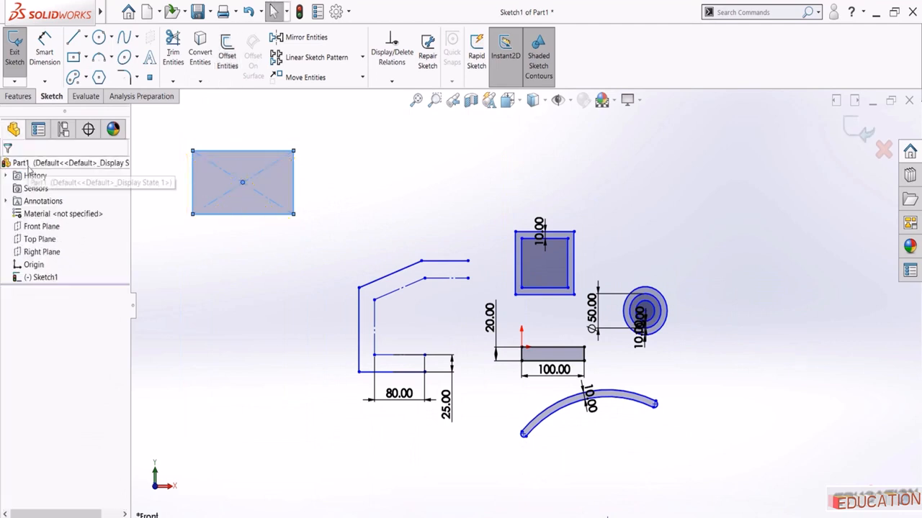
# Offset the center rectangle's four outer sides 10 mm outward using chain selection, with the offset dimension added
pyautogui.click(225, 59)
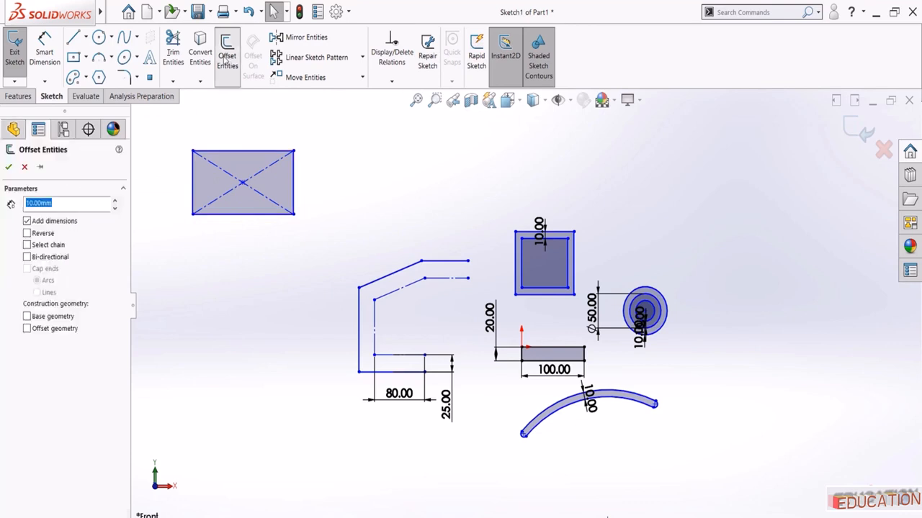
pyautogui.click(224, 152)
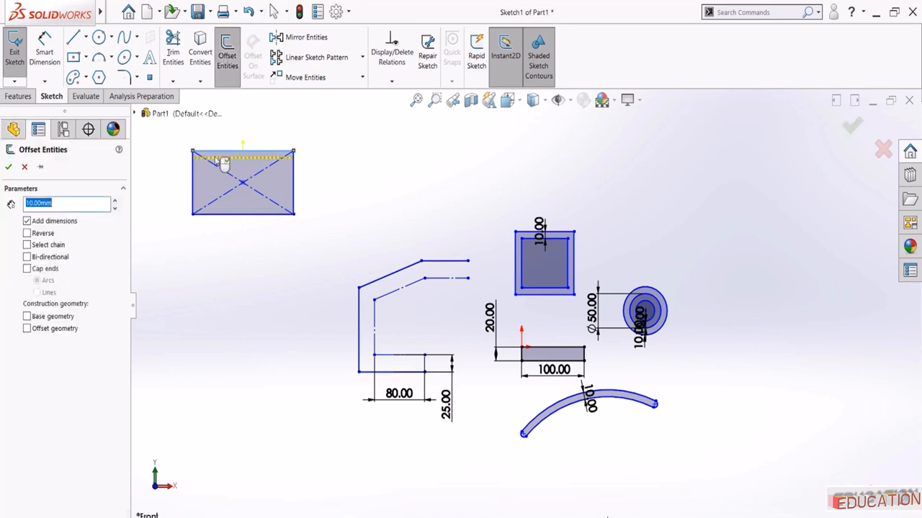
pyautogui.click(27, 222)
pyautogui.click(27, 234)
pyautogui.click(27, 246)
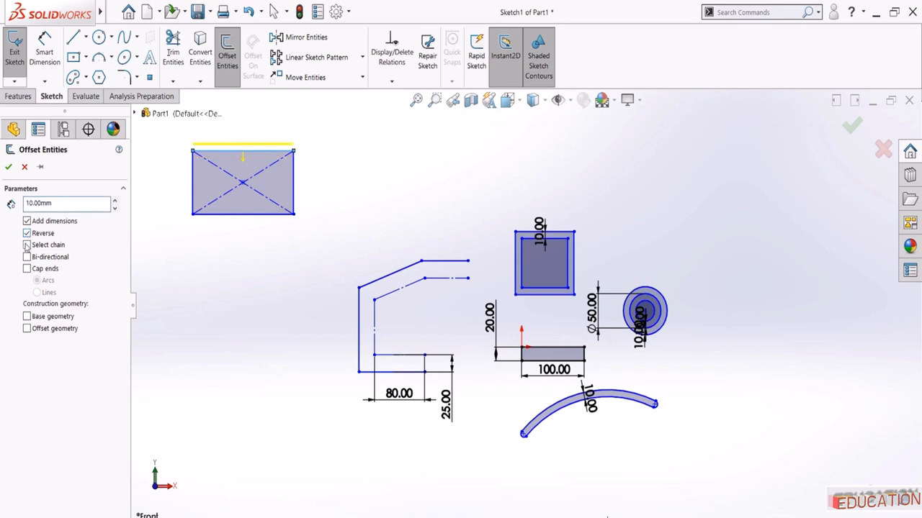
pyautogui.scroll(-4, 222, 178)
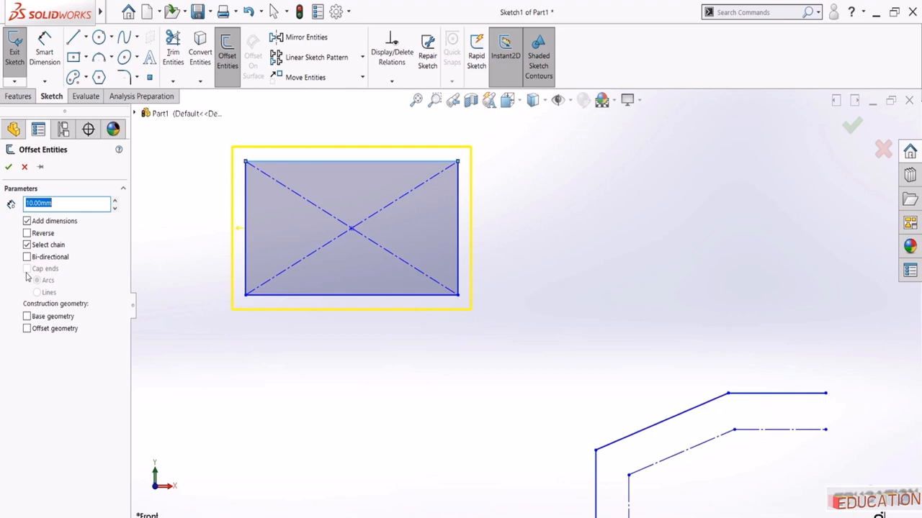
pyautogui.click(8, 166)
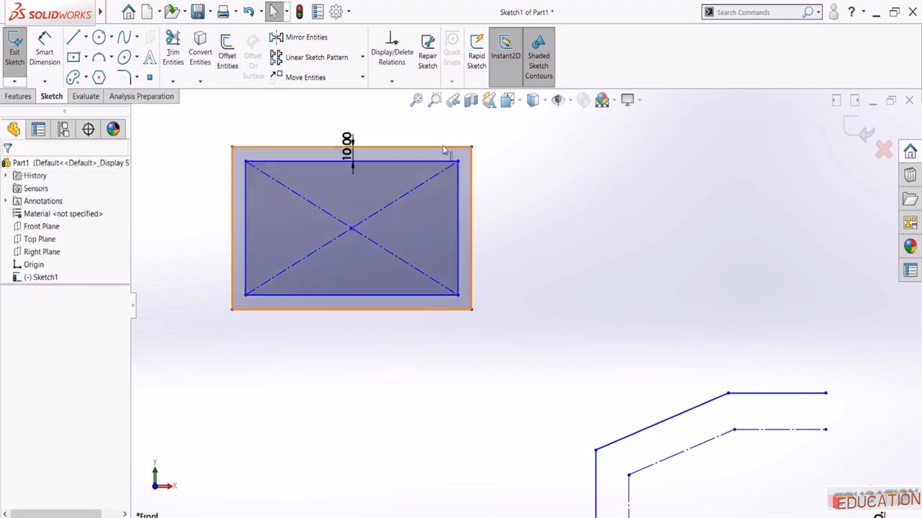
# Delete all geometry and dimensions from the sketch
pyautogui.click(416, 100)
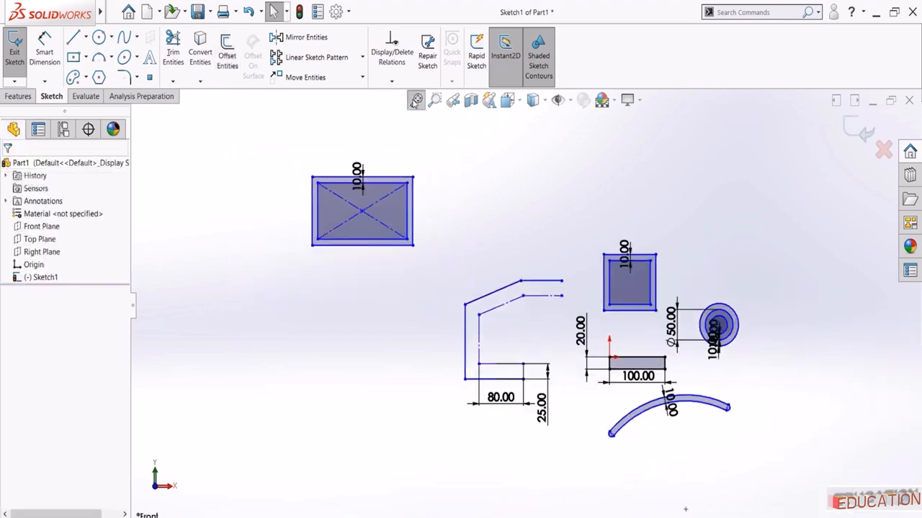
pyautogui.hotkey('ctrl', 'a')
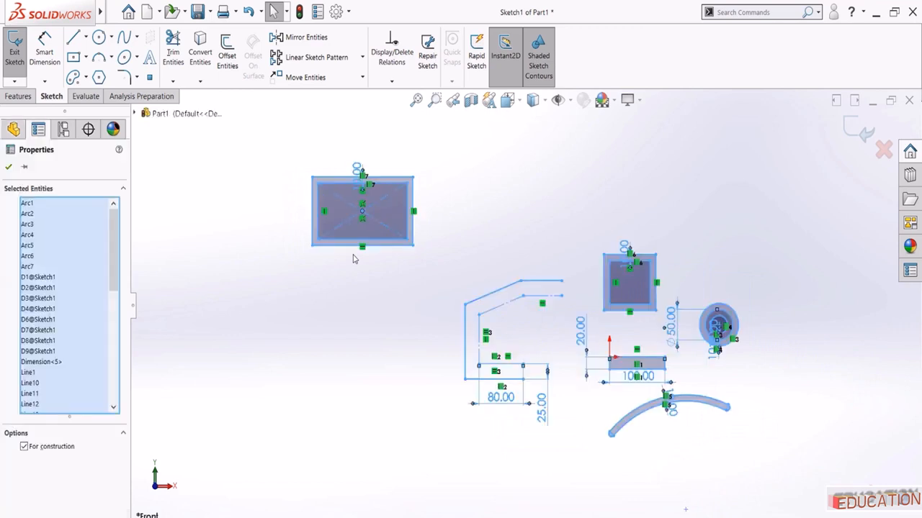
pyautogui.press('Delete')
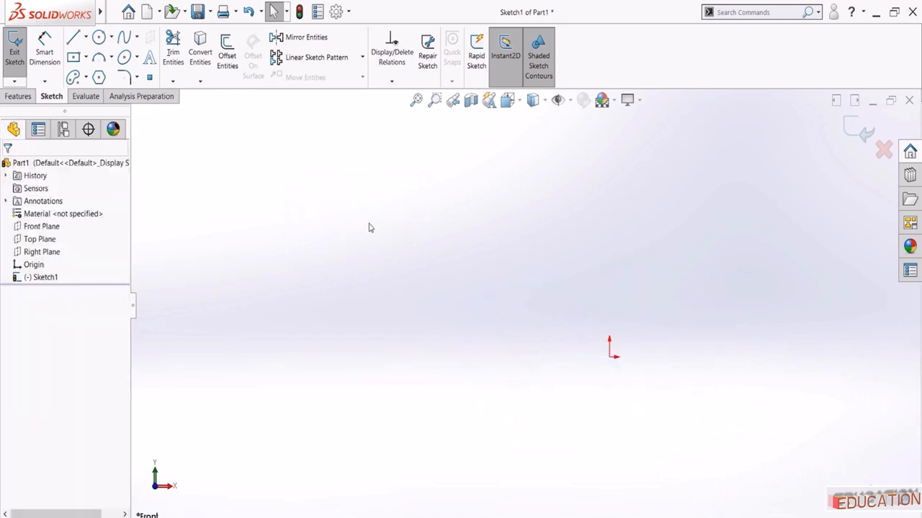
# Sketch a vertical centerline upward from the origin
pyautogui.click(85, 37)
pyautogui.click(94, 68)
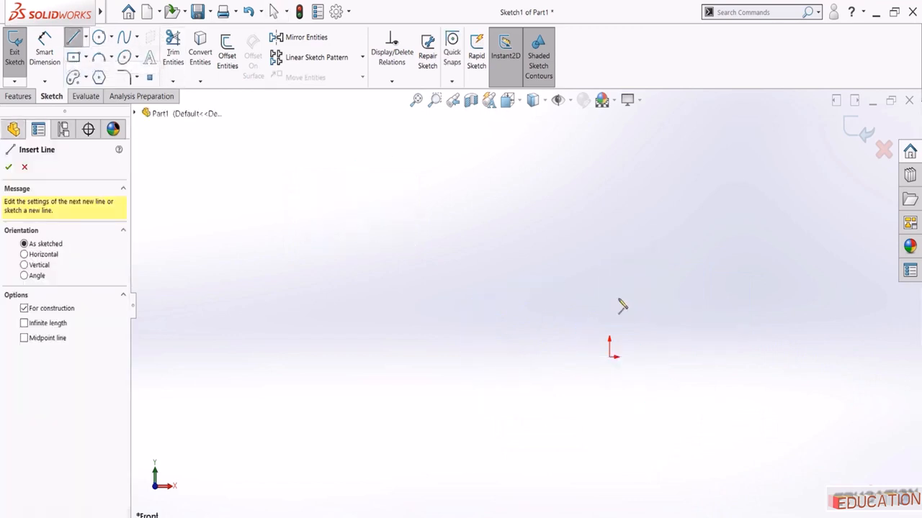
pyautogui.click(609, 356)
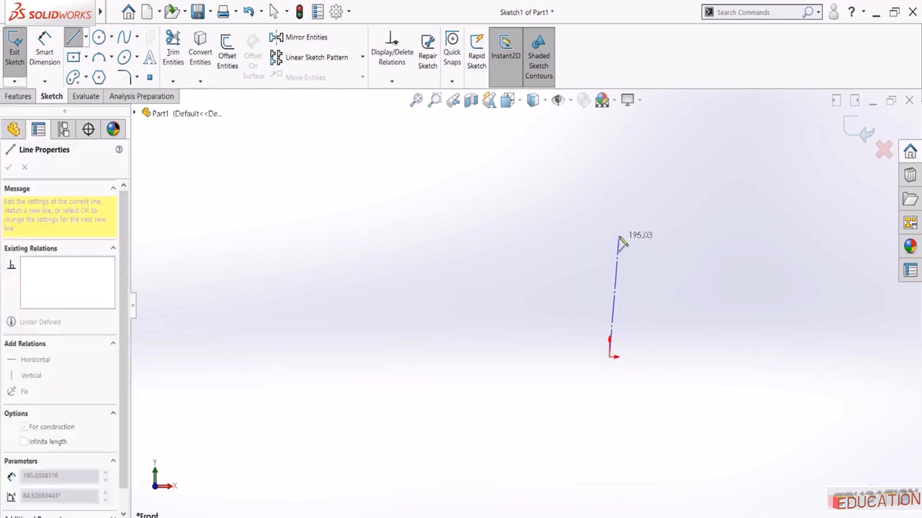
pyautogui.click(609, 231)
pyautogui.press('Escape')
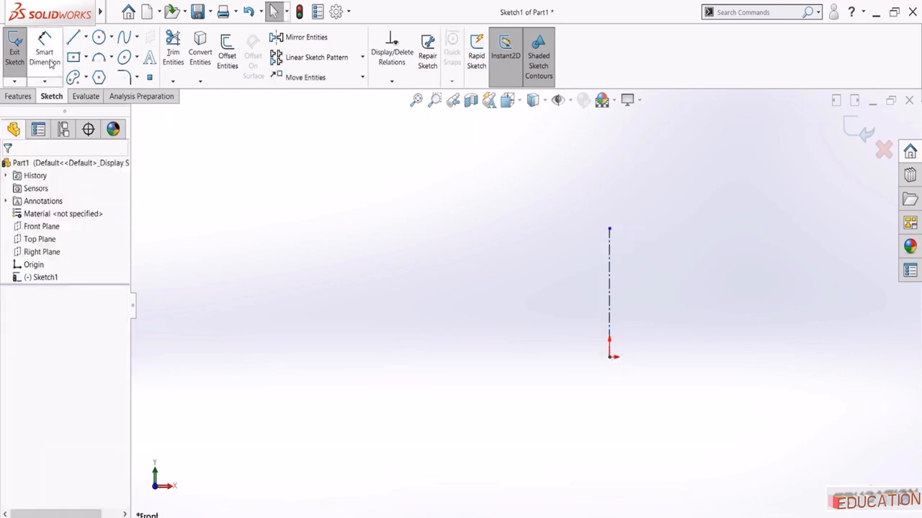
# Sketch a slanted line about 238 mm long right of the centerline, rising away from it from about (196, 37) mm
pyautogui.press('l')
pyautogui.click(717, 334)
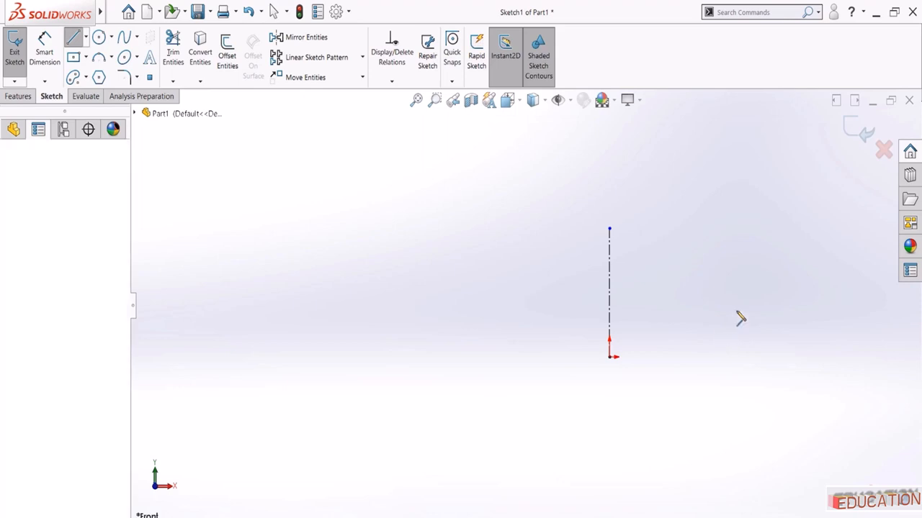
pyautogui.click(798, 220)
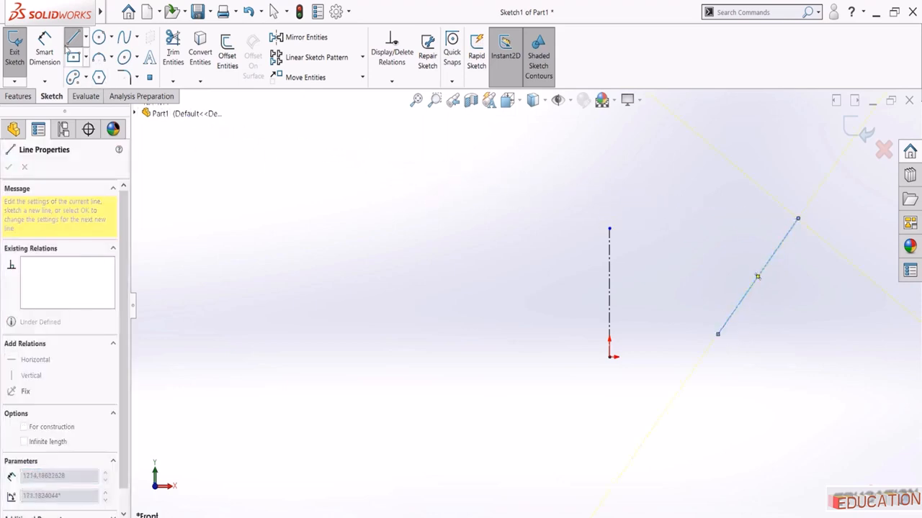
# Dimension the horizontal distance from the origin to the slanted line's lower endpoint as 200 mm
pyautogui.click(44, 49)
pyautogui.click(718, 334)
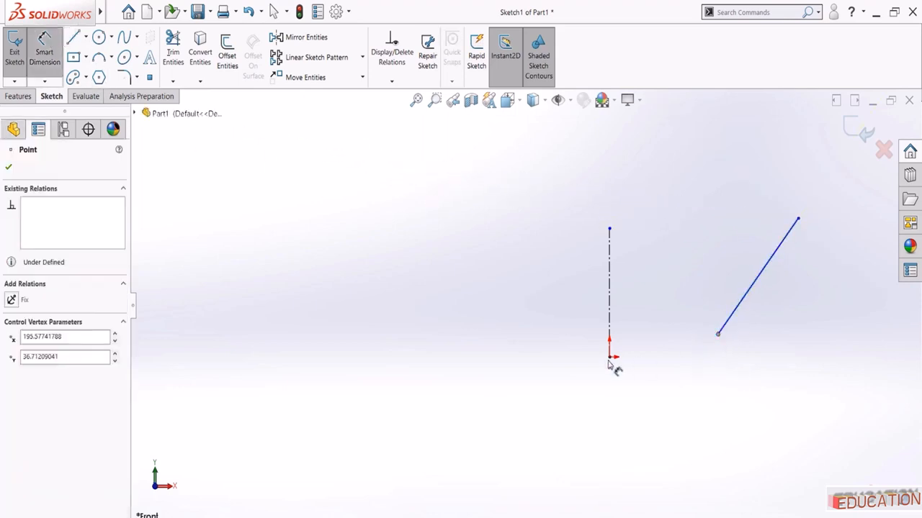
pyautogui.click(610, 356)
pyautogui.click(656, 418)
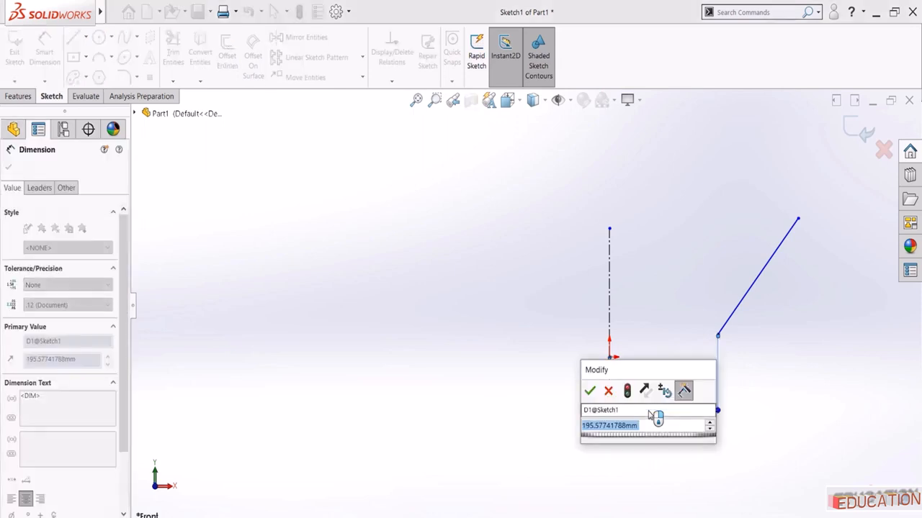
pyautogui.press('Return')
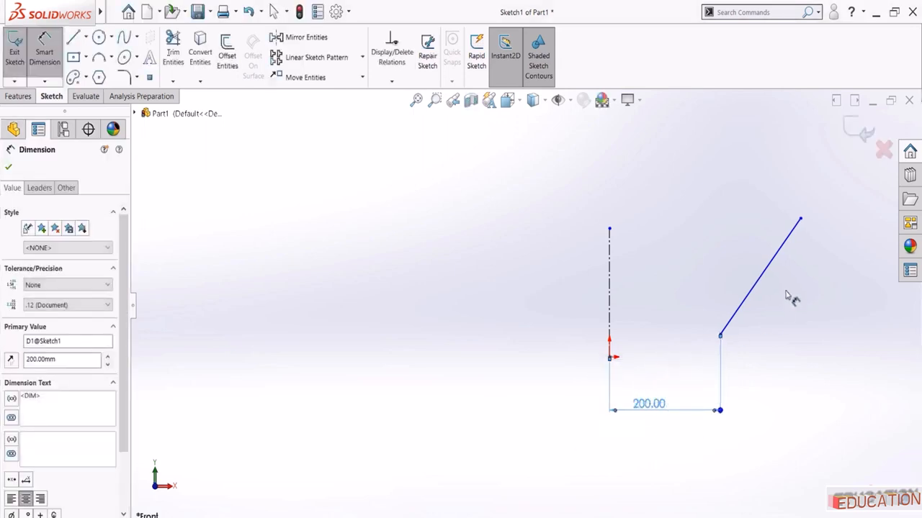
# Dimension the slanted line's length as 200 mm
pyautogui.click(771, 269)
pyautogui.click(790, 283)
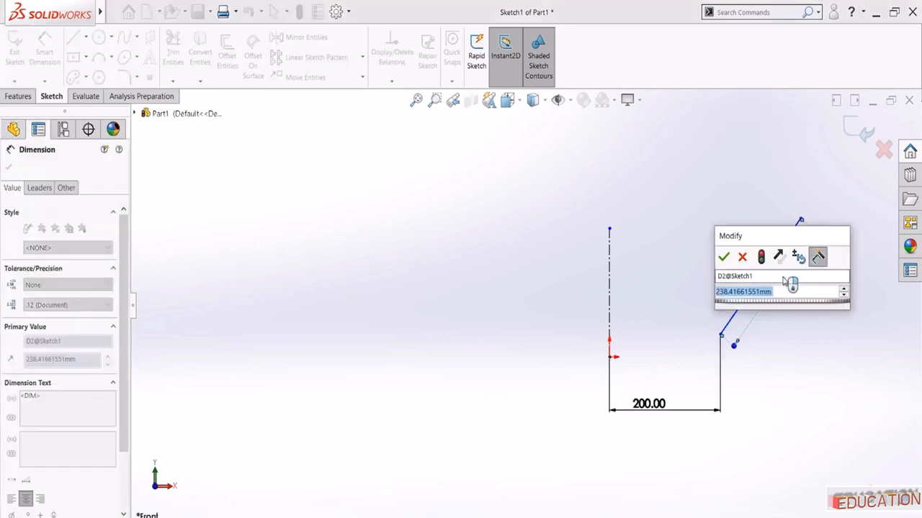
pyautogui.write('200')
pyautogui.press('Return')
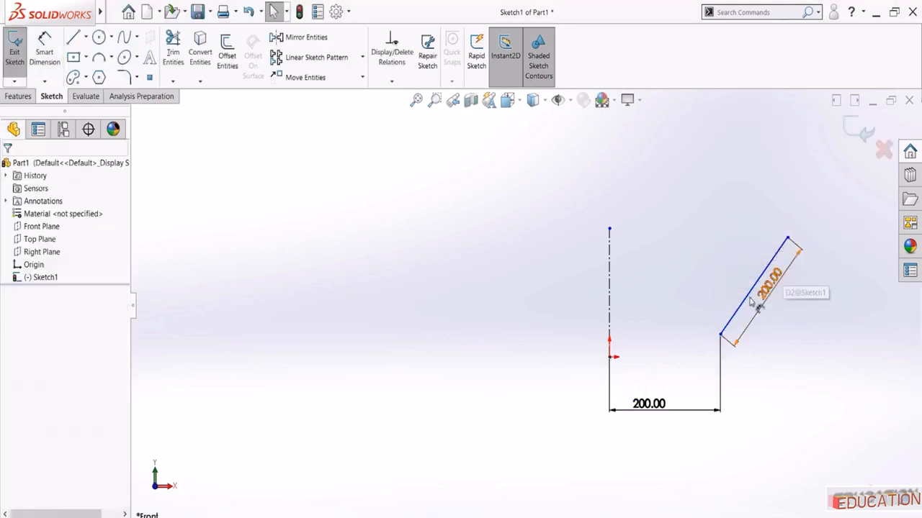
# Add a horizontal relation between the slanted line's lower endpoint and the origin
pyautogui.click(721, 335)
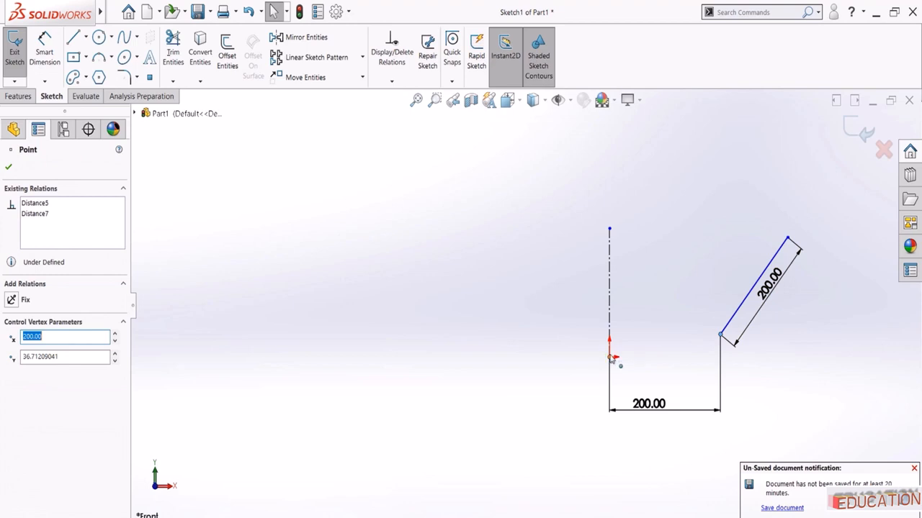
pyautogui.keyDown('ctrl'); pyautogui.click(609, 363); pyautogui.keyUp('ctrl')
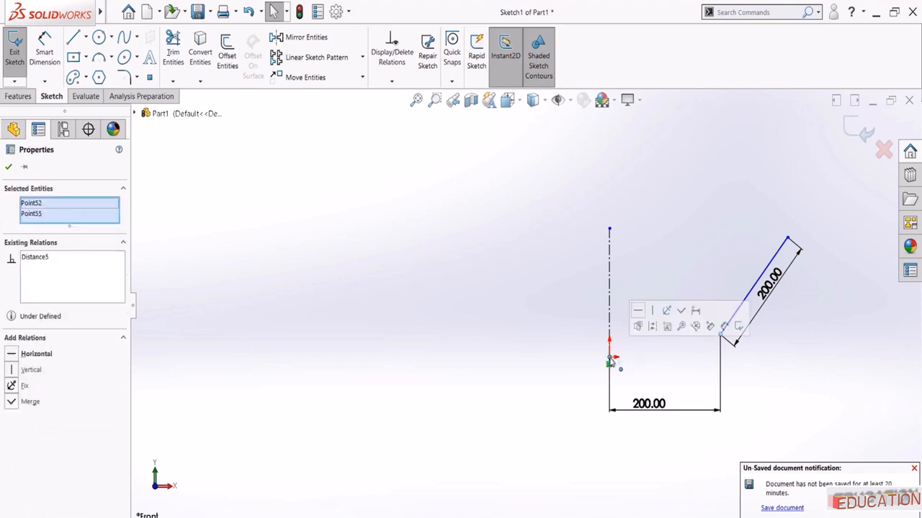
pyautogui.click(638, 311)
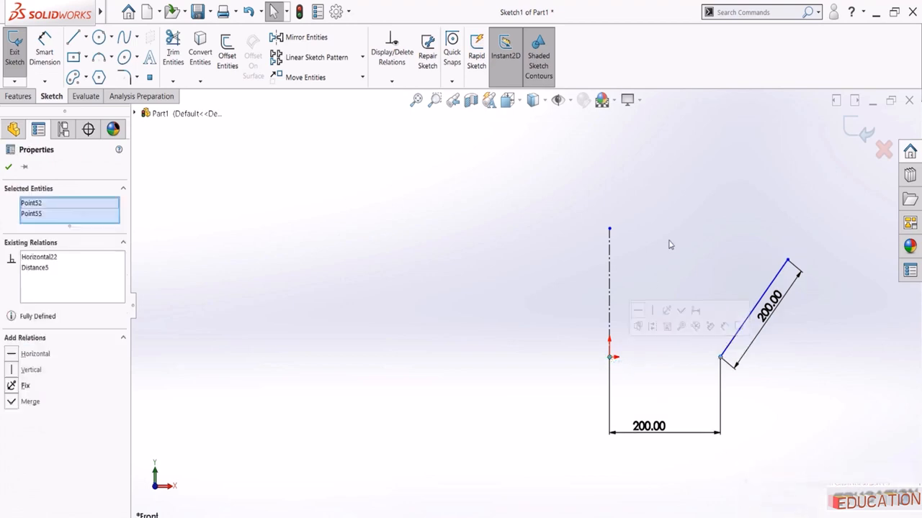
# Dimension the angle between the slanted line and the vertical centerline as 30 degrees
pyautogui.click(44, 52)
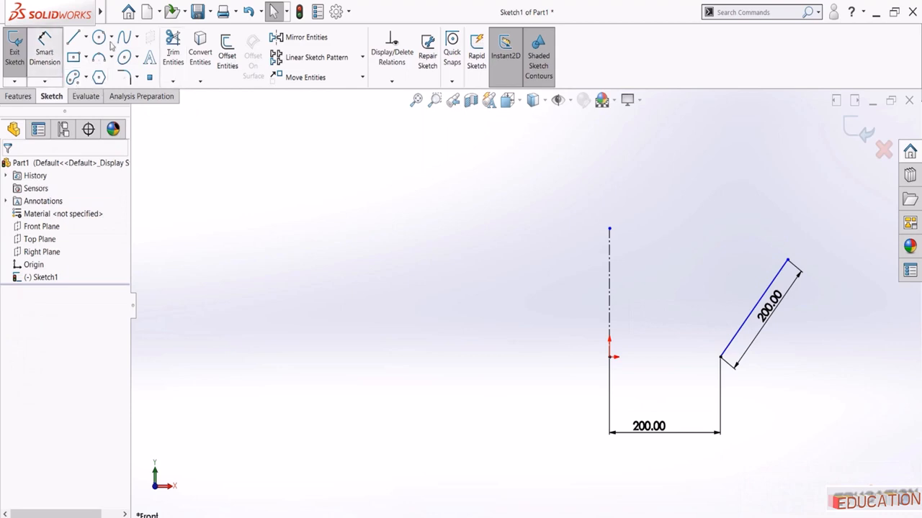
pyautogui.click(611, 279)
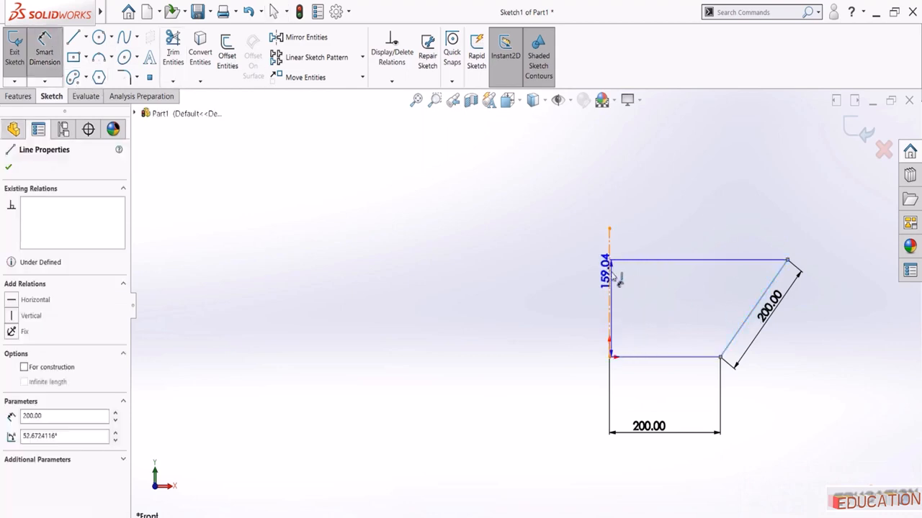
pyautogui.click(611, 278)
pyautogui.click(674, 285)
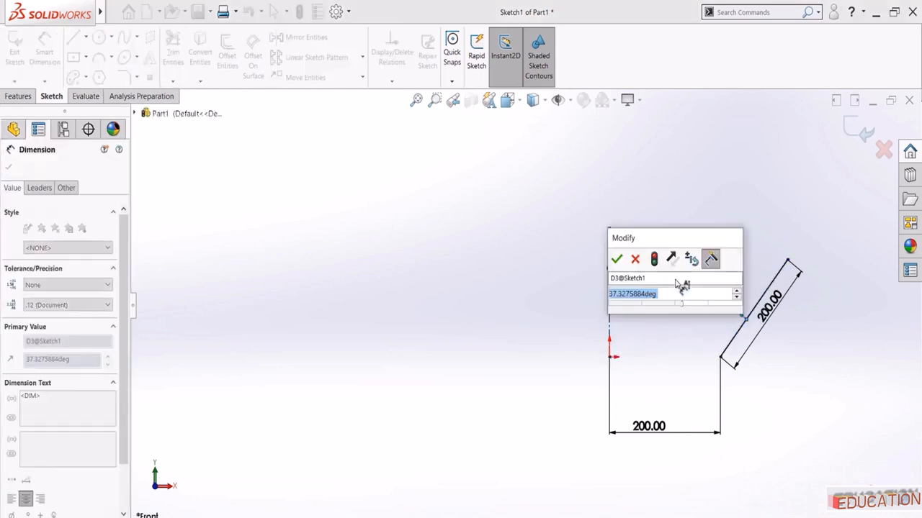
pyautogui.write('30')
pyautogui.press('Return')
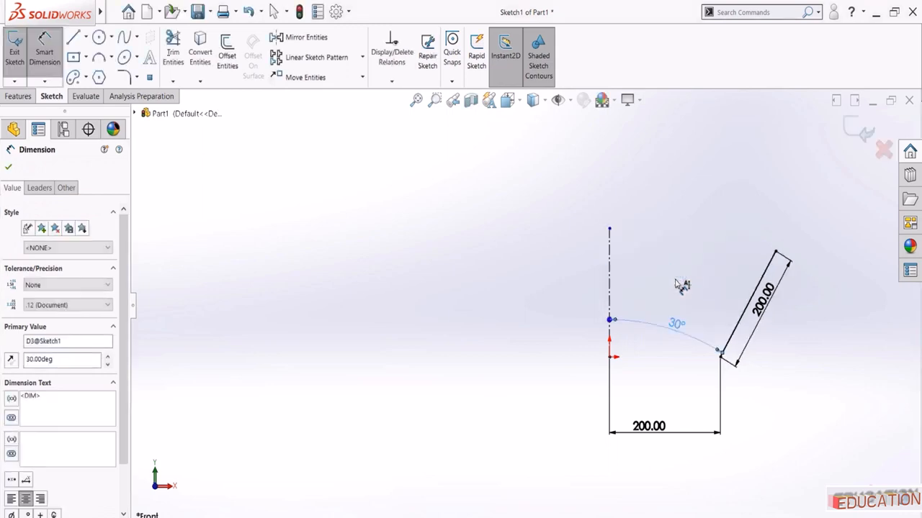
pyautogui.press('Escape')
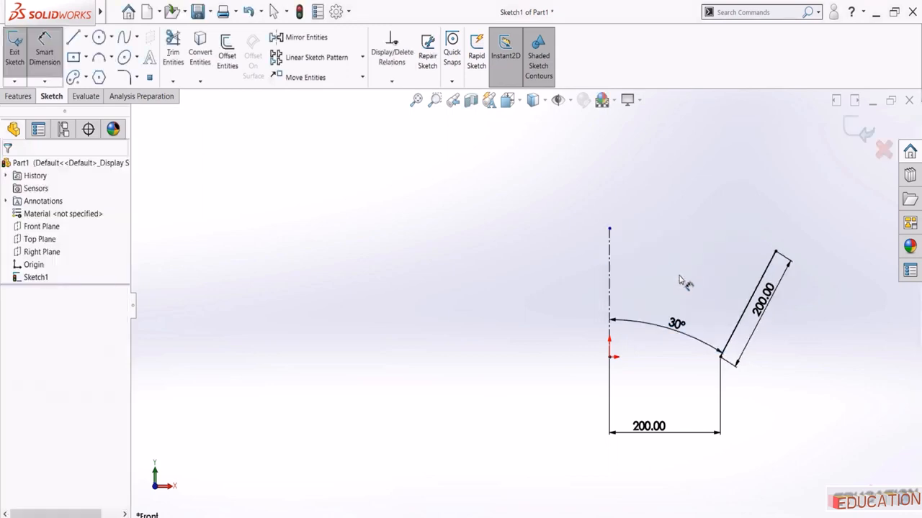
pyautogui.click(45, 54)
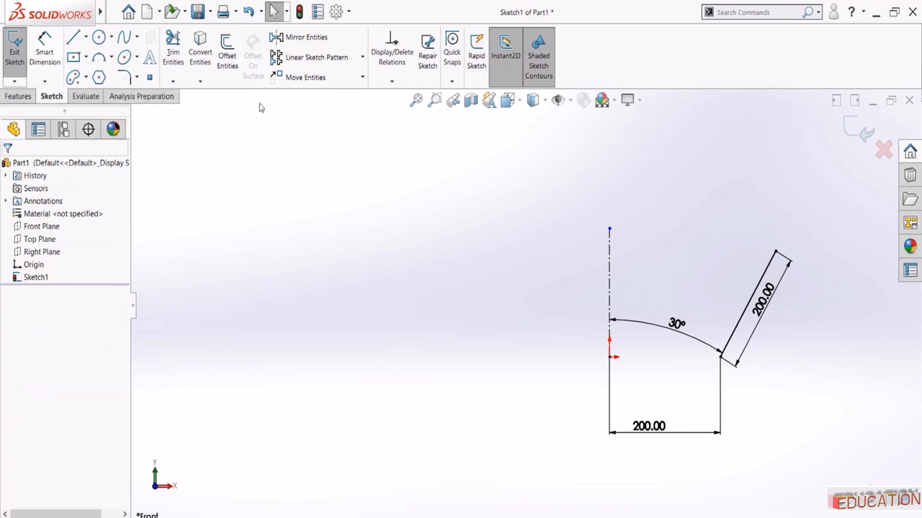
# Mirror the 200 mm slanted line about the vertical centerline, keeping the original as a copy
pyautogui.click(312, 38)
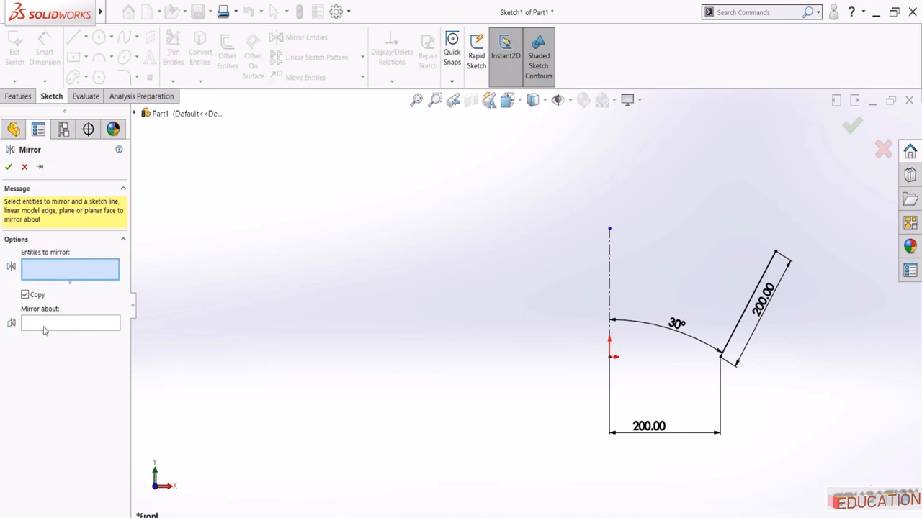
pyautogui.click(759, 284)
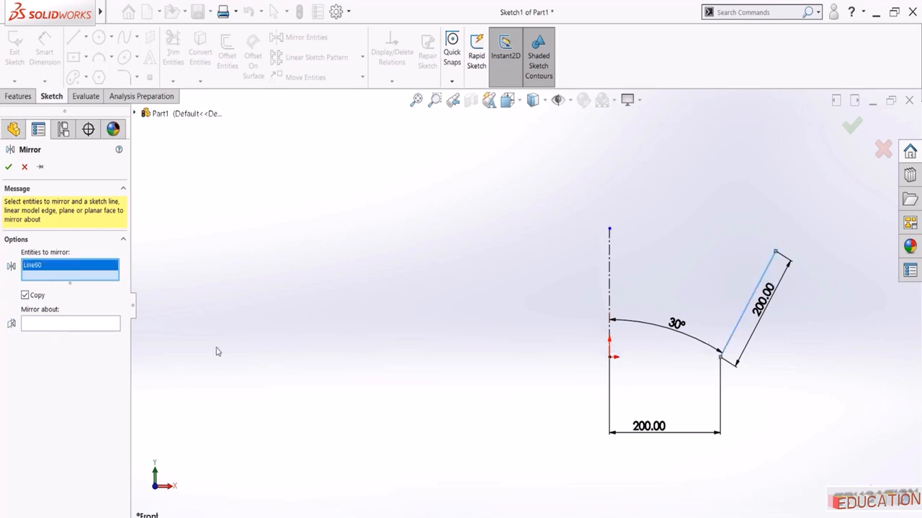
pyautogui.click(64, 325)
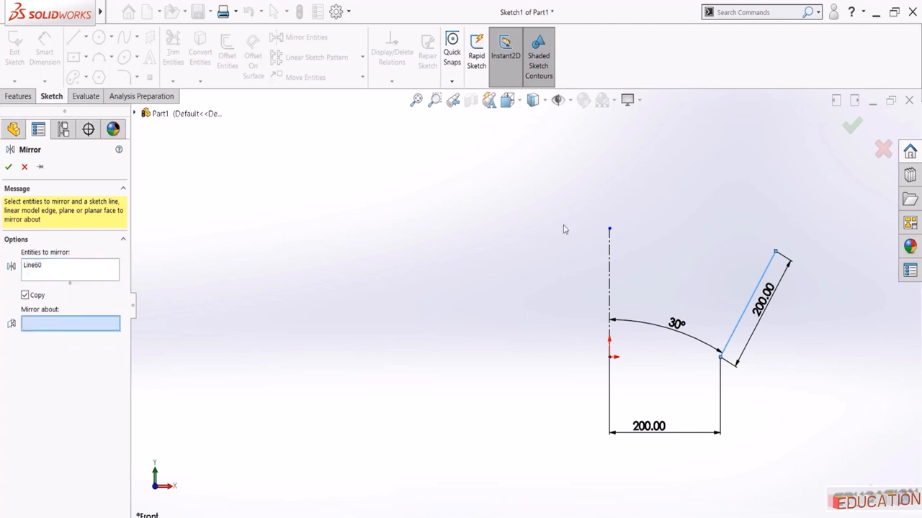
pyautogui.click(611, 264)
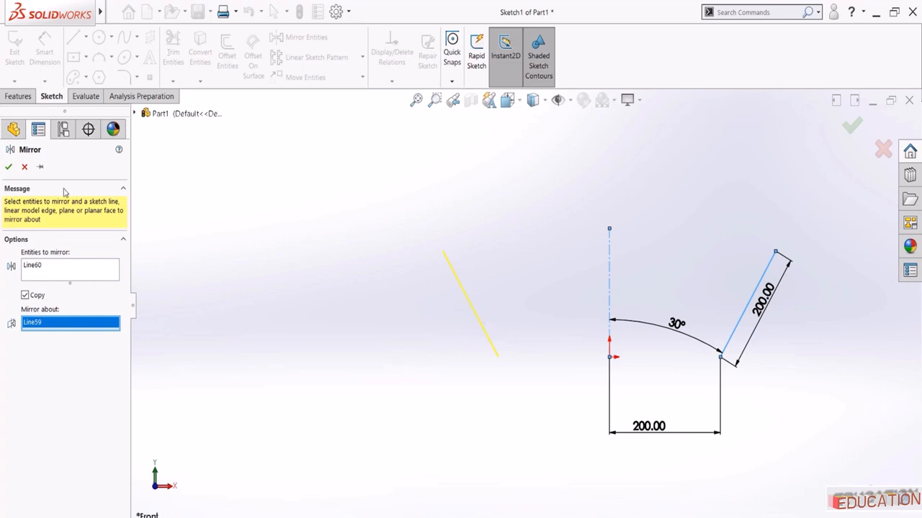
pyautogui.click(9, 166)
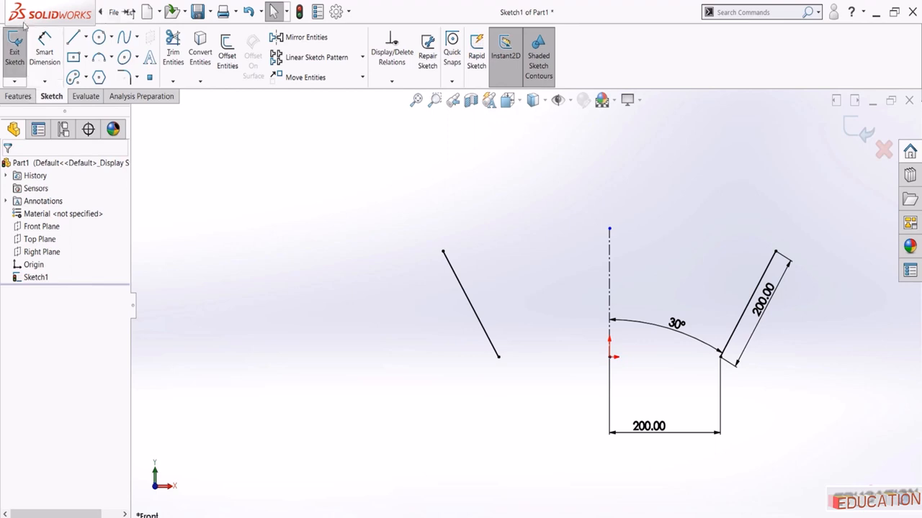
# Check the mirrored line's lower endpoint distance from the origin with a trial dimension, without placing it
pyautogui.click(44, 48)
pyautogui.click(610, 360)
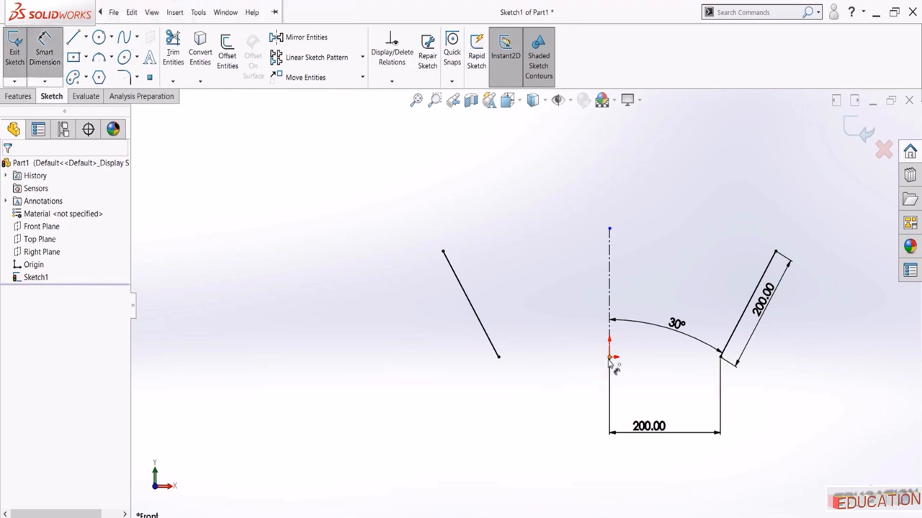
pyautogui.click(498, 357)
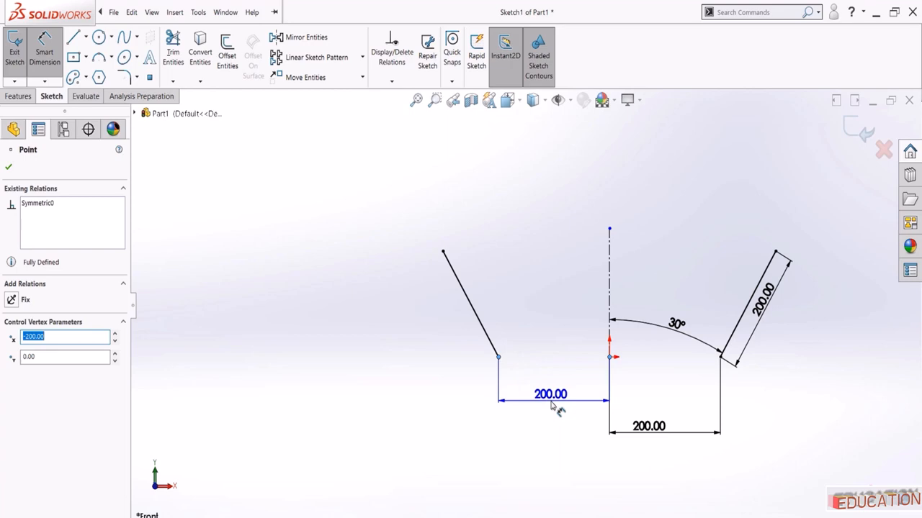
pyautogui.press('Escape')
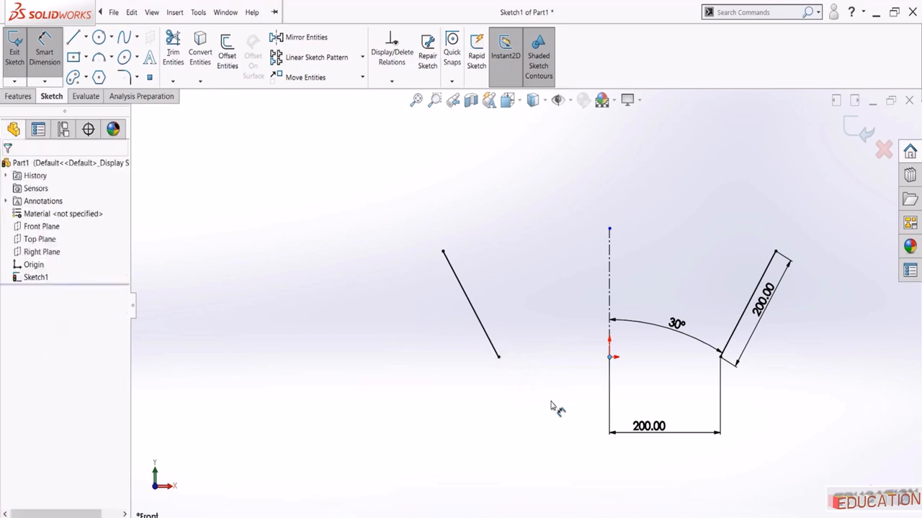
# Check the angle between the vertical centerline and the mirrored line with a trial dimension, without placing it
pyautogui.click(609, 288)
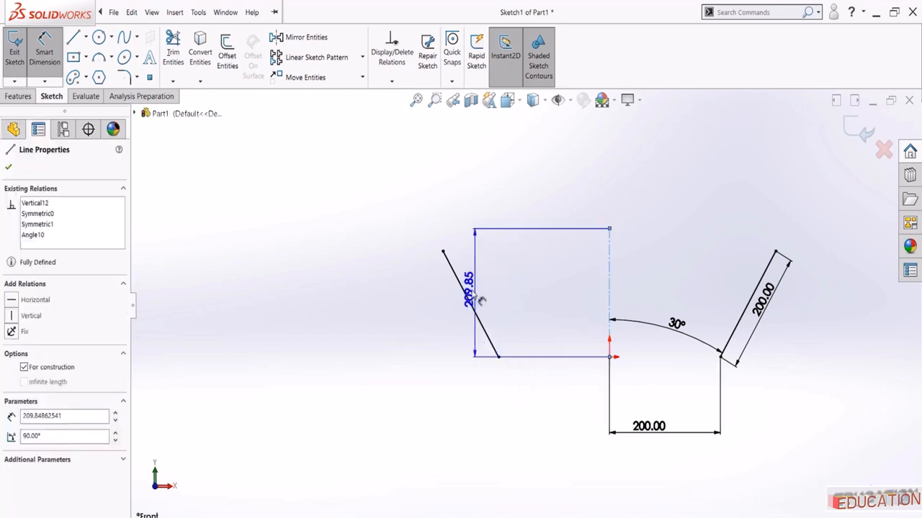
pyautogui.click(471, 306)
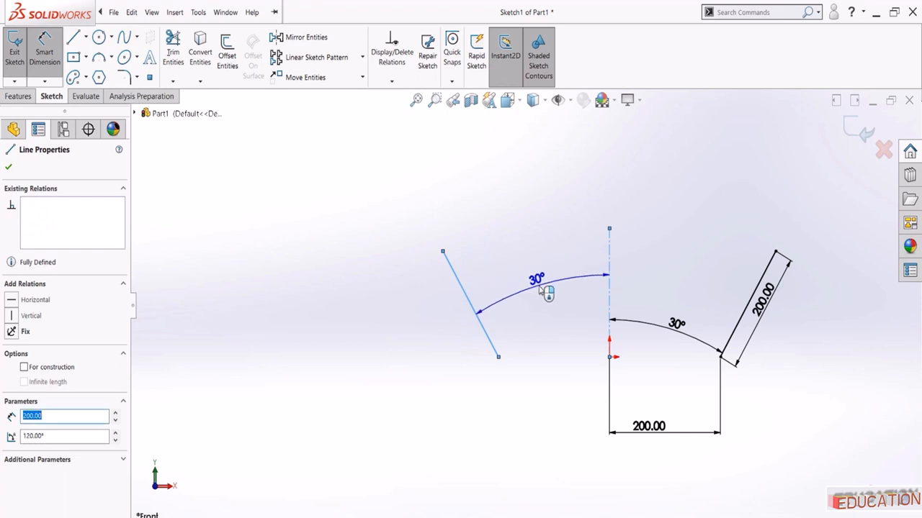
pyautogui.press('Escape')
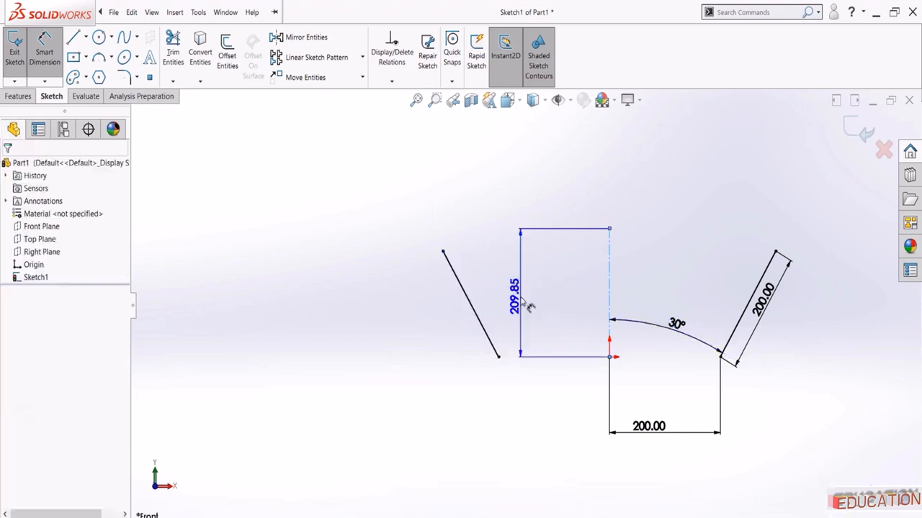
pyautogui.press('Escape')
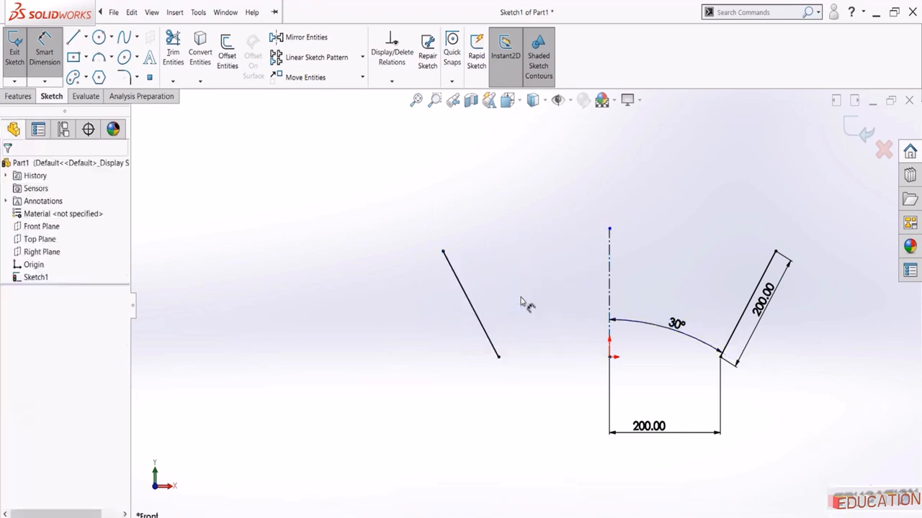
# Check the mirrored line's length with a trial dimension, and leave Smart Dimension without placing it
pyautogui.click(456, 280)
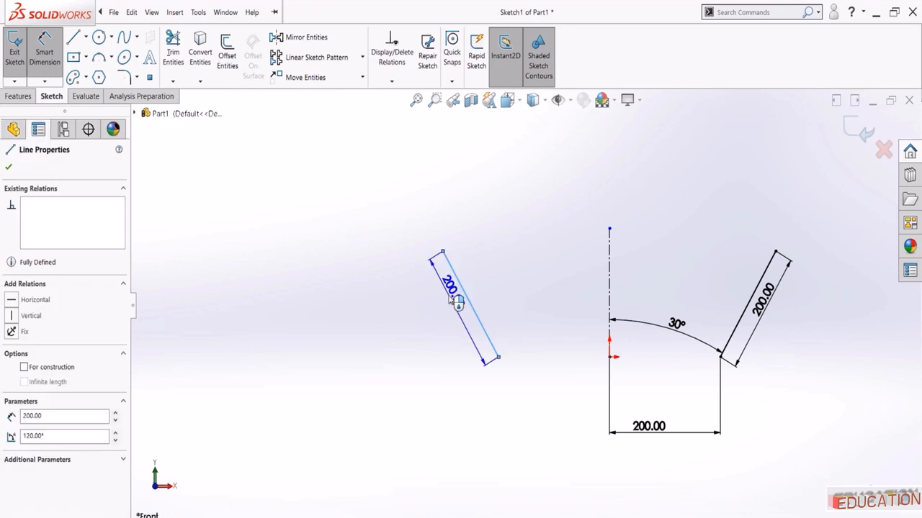
pyautogui.press('Escape')
pyautogui.press('z')
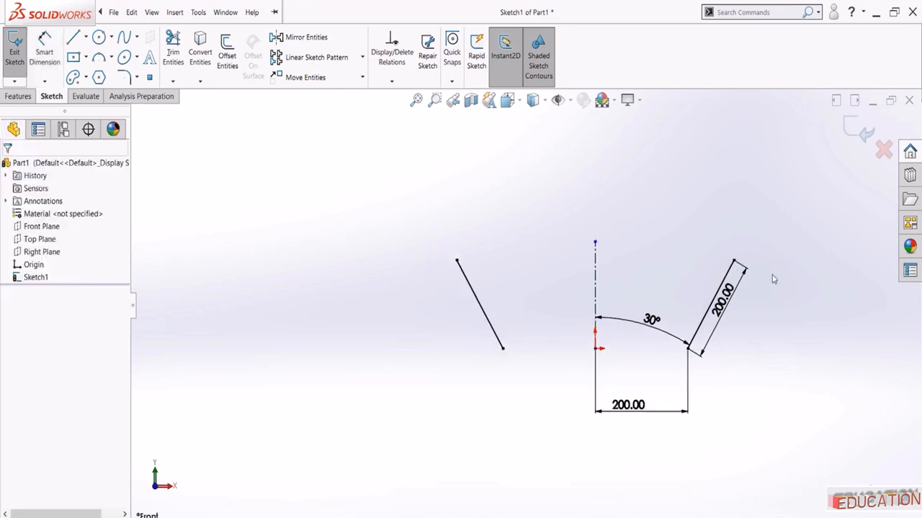
# Sketch a small corner rectangle on the outer side of the mirrored slanted line, roughly level with its lower half
pyautogui.press('f')
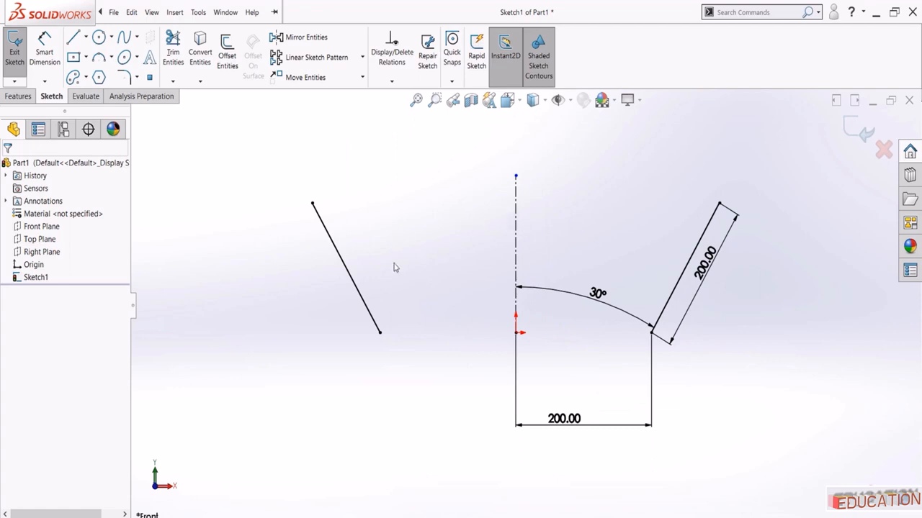
pyautogui.click(86, 58)
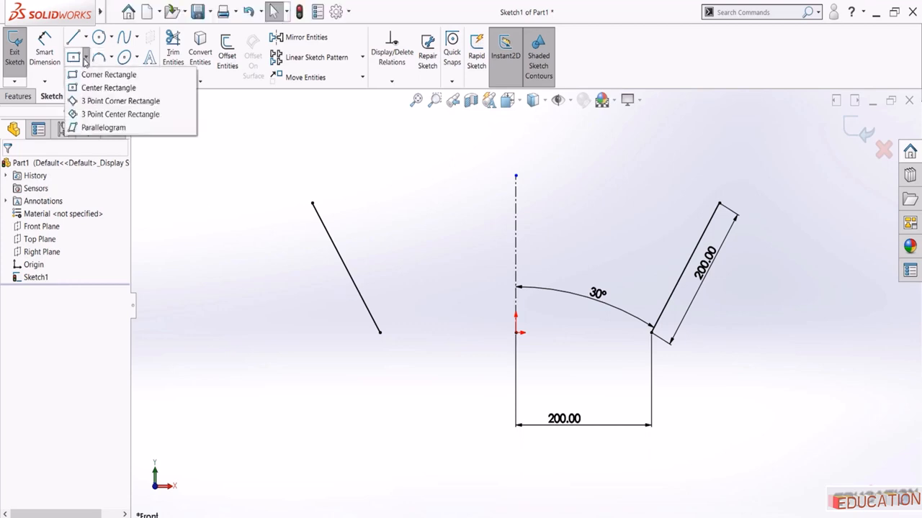
pyautogui.click(75, 75)
pyautogui.moveTo(238, 266); pyautogui.dragTo(281, 303)
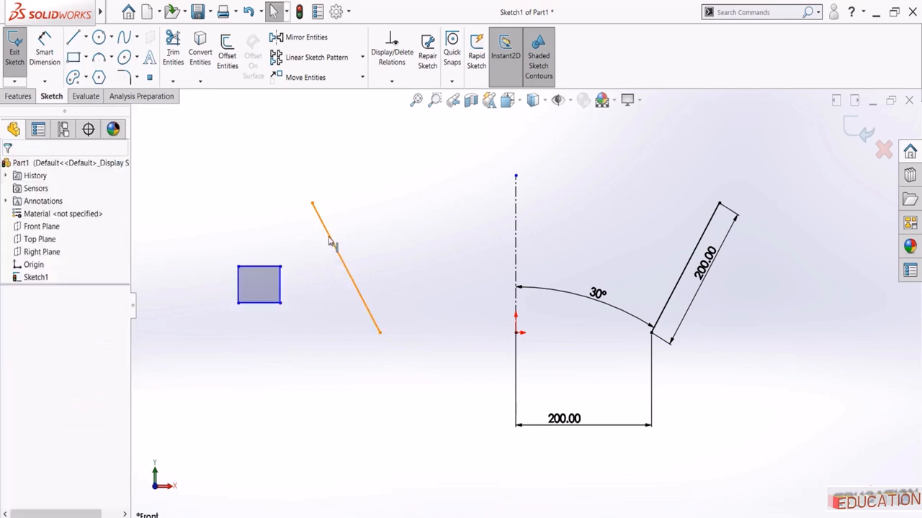
# Mirror all four sides of the small rectangle about the adjacent slanted line, keeping the original
pyautogui.click(307, 39)
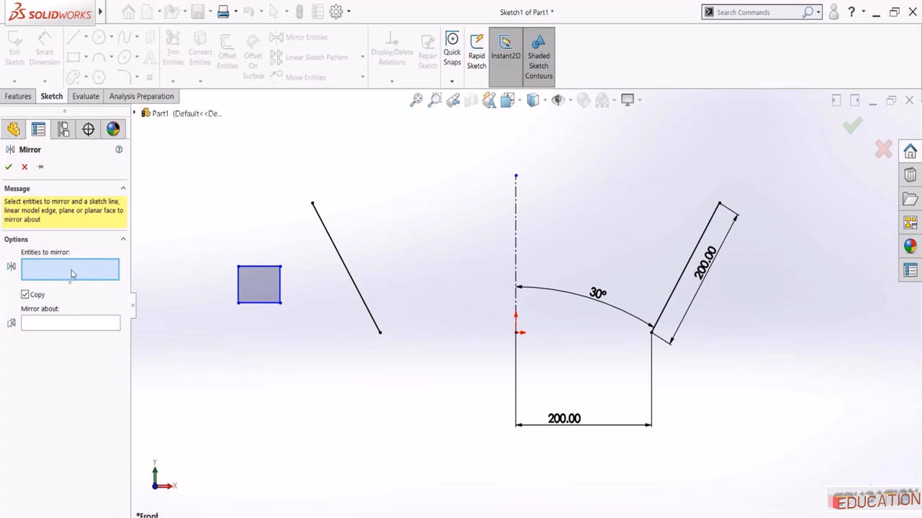
pyautogui.click(239, 282)
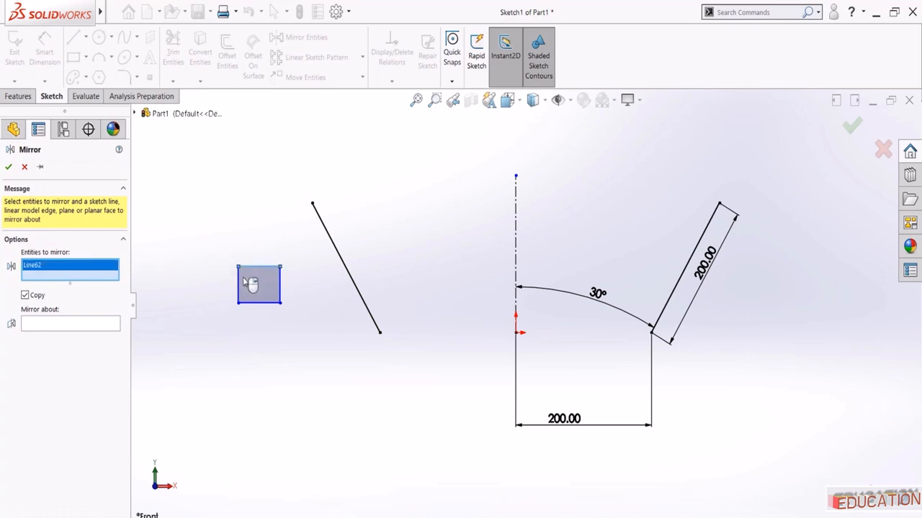
pyautogui.click(238, 278)
pyautogui.click(260, 304)
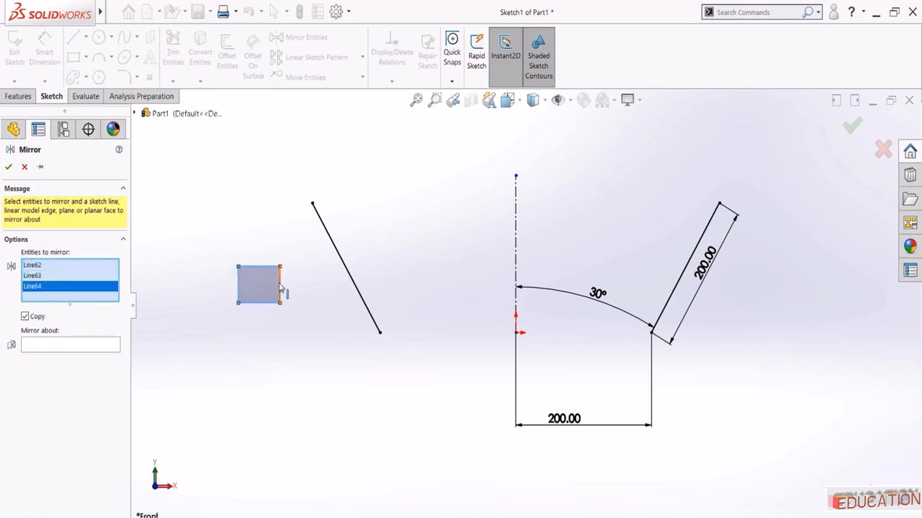
pyautogui.click(280, 285)
pyautogui.click(89, 355)
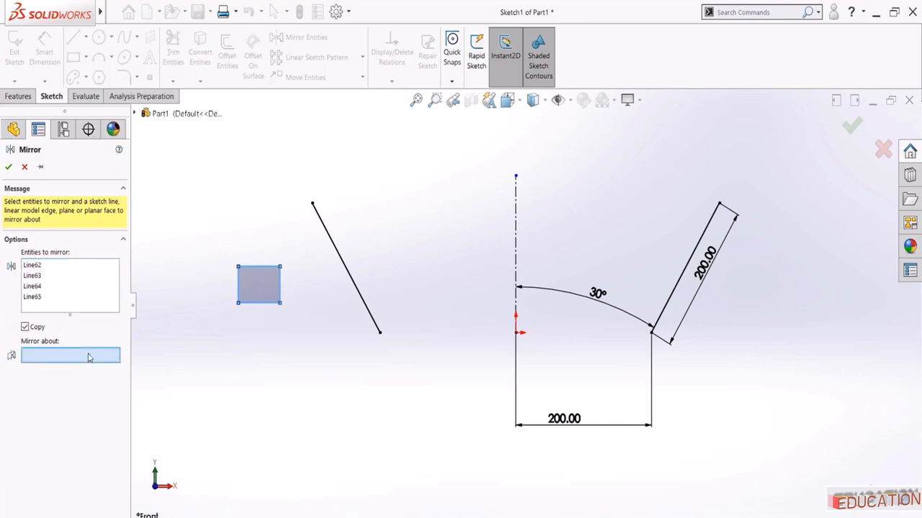
pyautogui.click(347, 265)
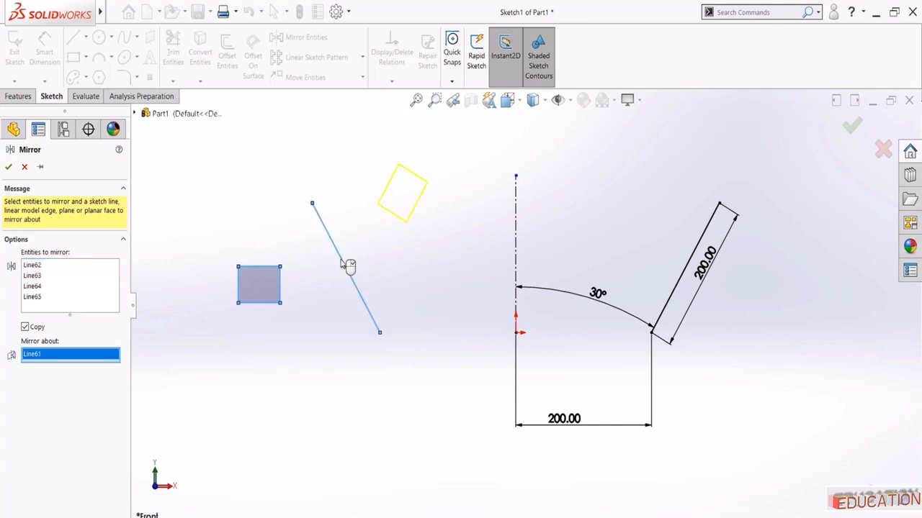
pyautogui.click(10, 167)
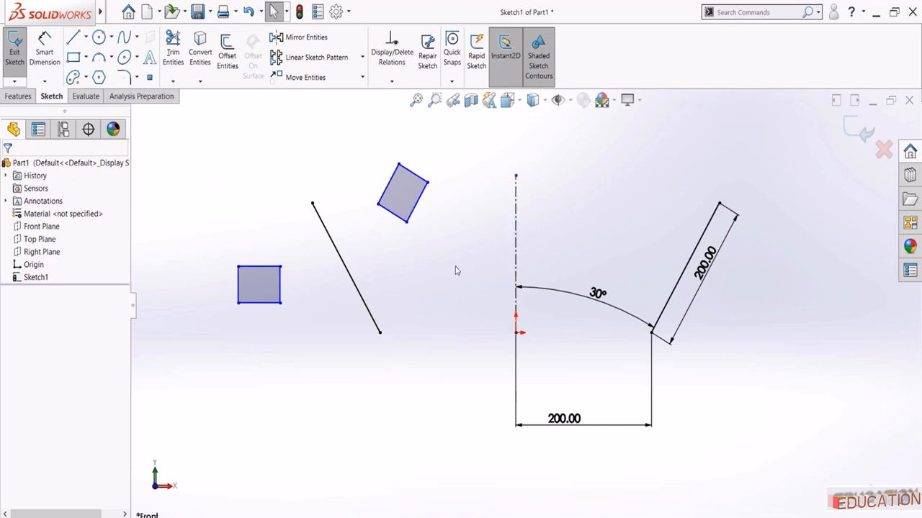
# Sketch two corner rectangles outside the dimensioned slanted line, the nearer about 69 by 57 mm and the other farther out
pyautogui.scroll(2, 422, 330)
pyautogui.click(75, 62)
pyautogui.click(704, 261)
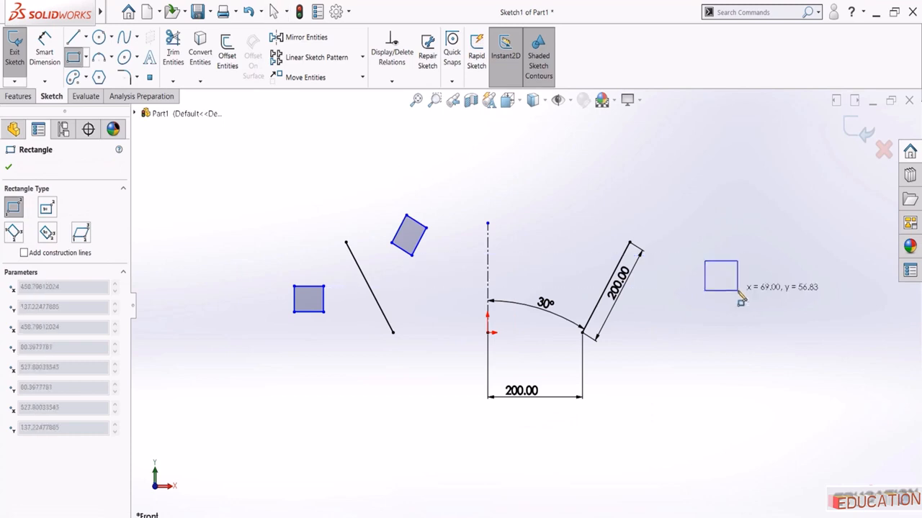
pyautogui.click(738, 291)
pyautogui.click(824, 308)
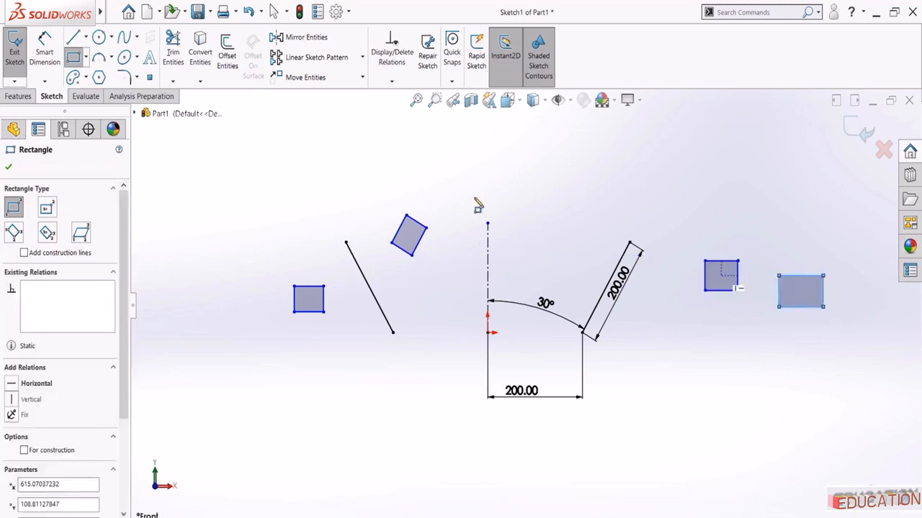
# Sketch a six-sided polygon with an inscribed circle about 48 mm in diameter, just below the rectangle nearer the dimensioned line
pyautogui.click(100, 77)
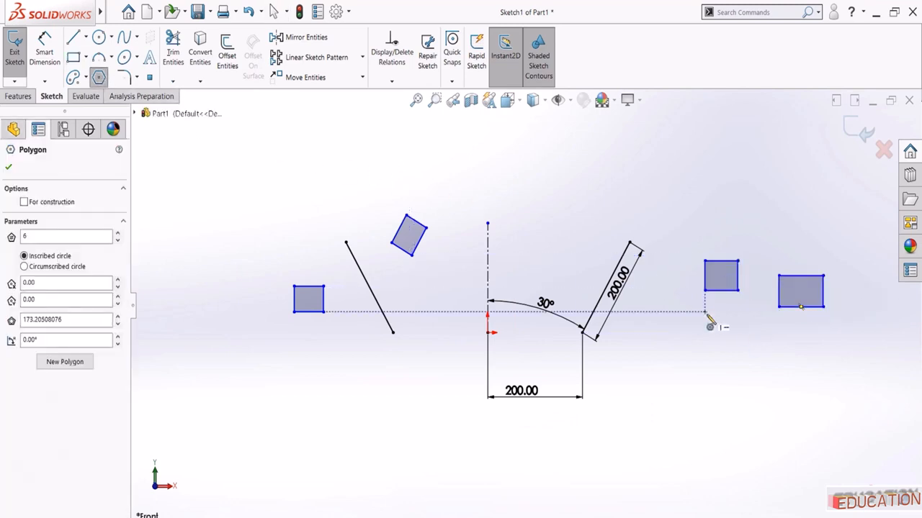
pyautogui.click(704, 312)
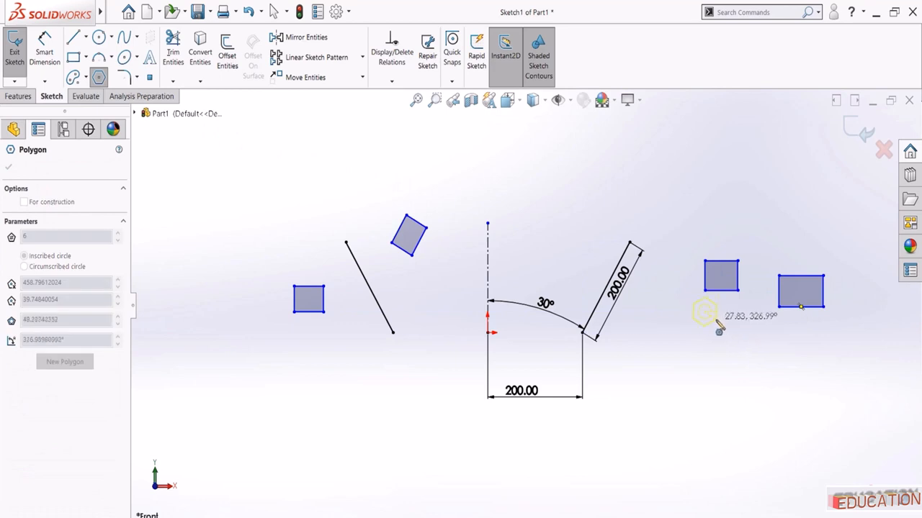
pyautogui.click(718, 329)
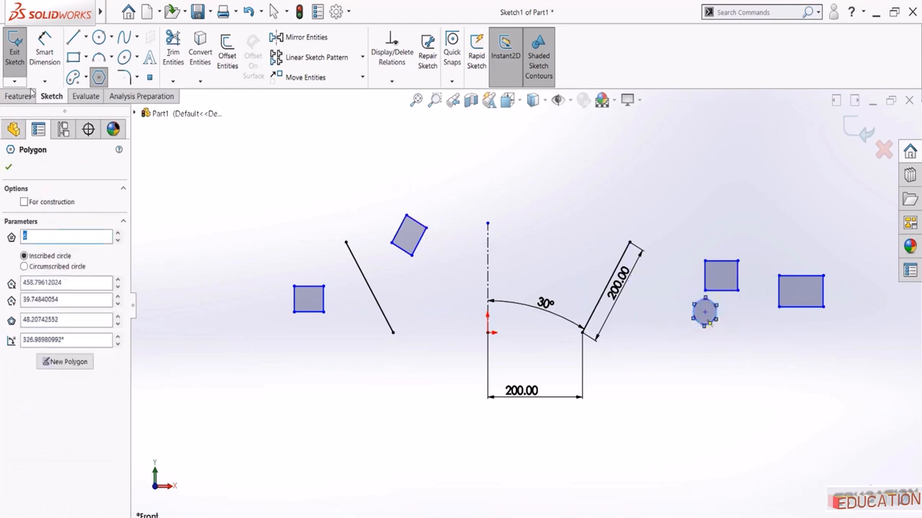
# Mirror the two new rectangles and the hexagon together about the vertical centerline, keeping the originals
pyautogui.click(295, 36)
pyautogui.moveTo(712, 213); pyautogui.dragTo(846, 434)
pyautogui.click(64, 473)
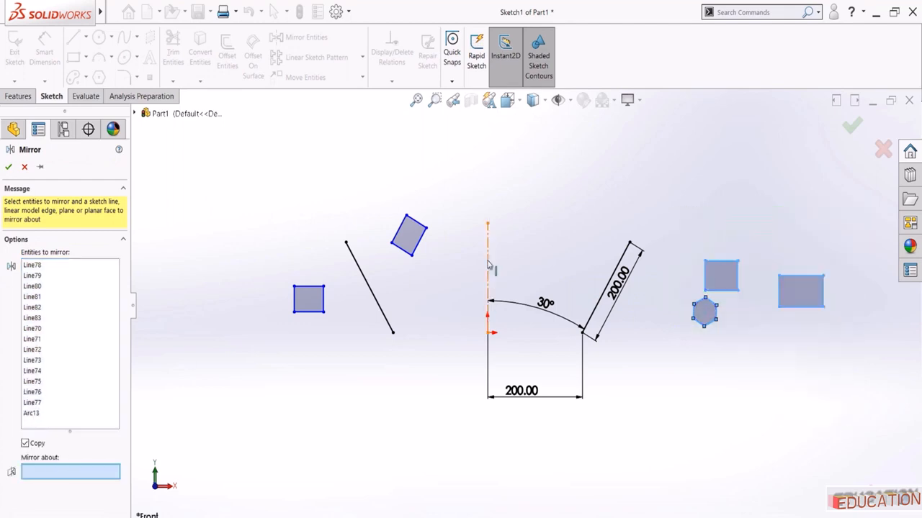
pyautogui.click(489, 265)
pyautogui.scroll(3, 494, 266)
pyautogui.click(9, 166)
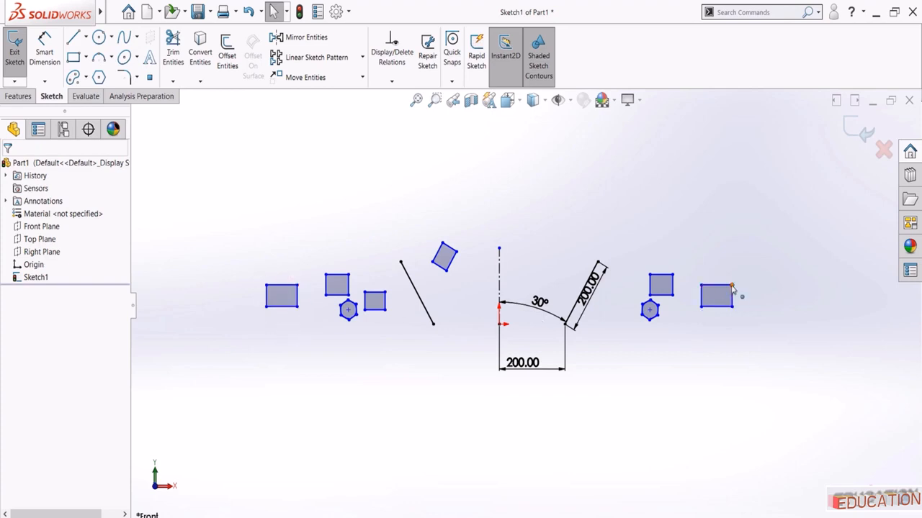
# Enlarge the outermost original rectangle by moving its upper outer corner to about X 855, Y 240 mm
pyautogui.moveTo(732, 287); pyautogui.dragTo(757, 278)
pyautogui.moveTo(780, 255); pyautogui.dragTo(780, 238)
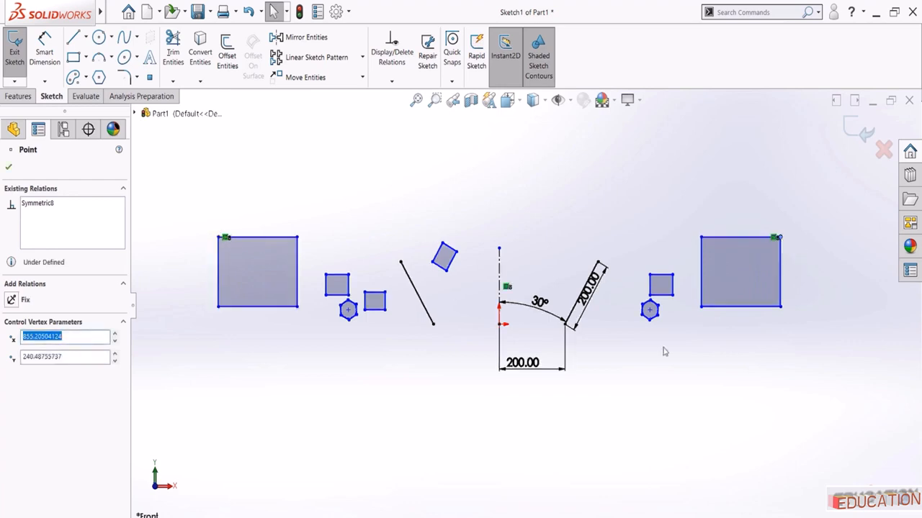
# Move the original hexagon outward and down, and stretch the inner rectangle's upper corner nearest the centerline to about X 445, Y 337 mm
pyautogui.moveTo(650, 311); pyautogui.dragTo(685, 350)
pyautogui.click(535, 280)
pyautogui.click(539, 280)
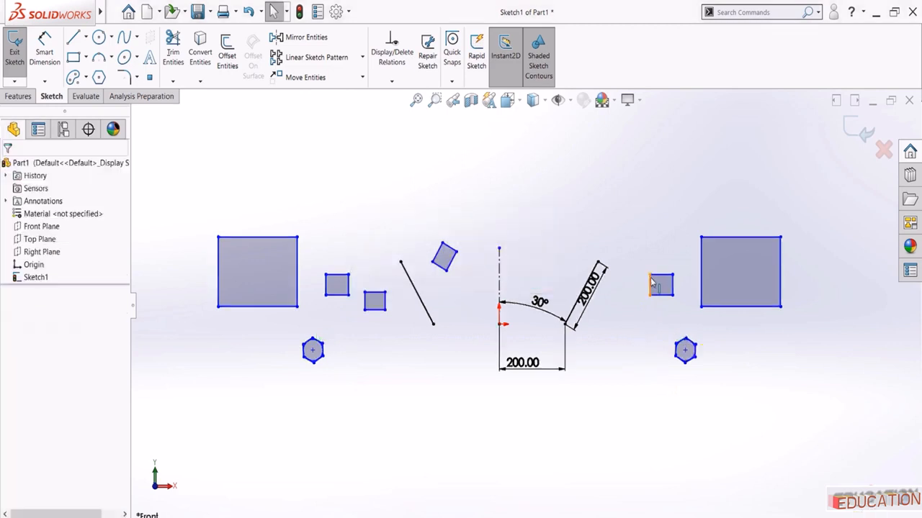
pyautogui.moveTo(652, 283); pyautogui.dragTo(645, 202)
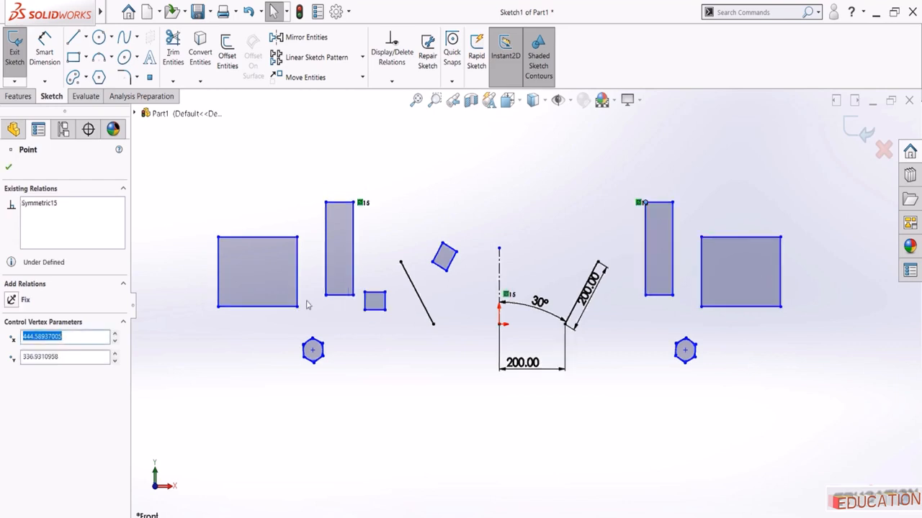
# Sketch a circle about 118 mm in diameter centred on the origin
pyautogui.click(416, 100)
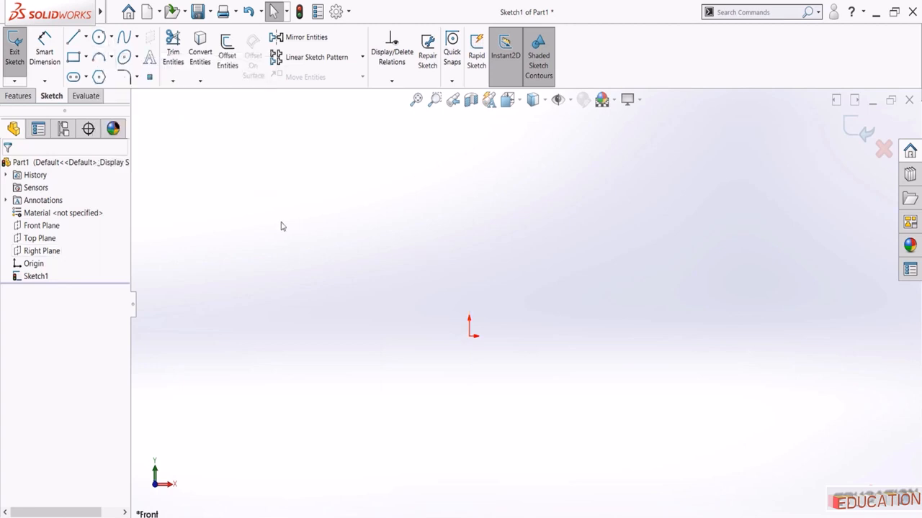
pyautogui.click(99, 37)
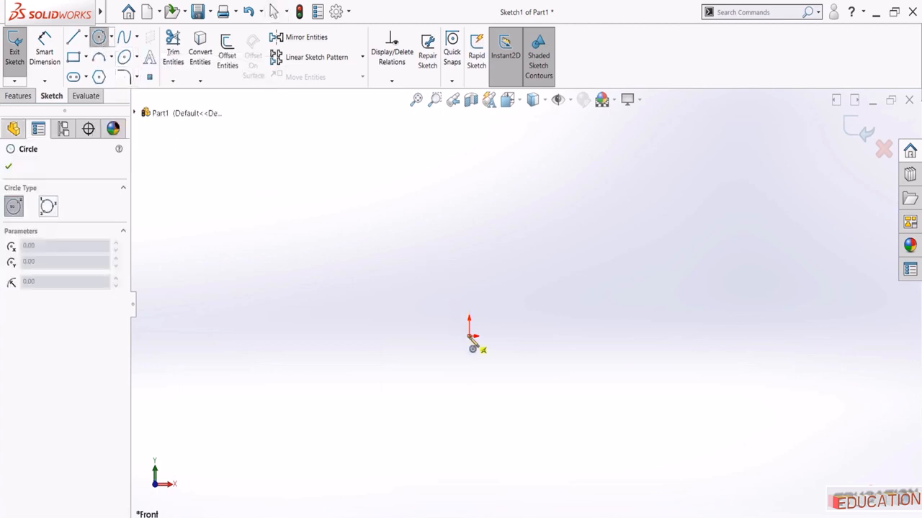
pyautogui.click(470, 336)
pyautogui.click(478, 379)
# Dimension the circle's diameter and set it to 100 mm
pyautogui.click(44, 51)
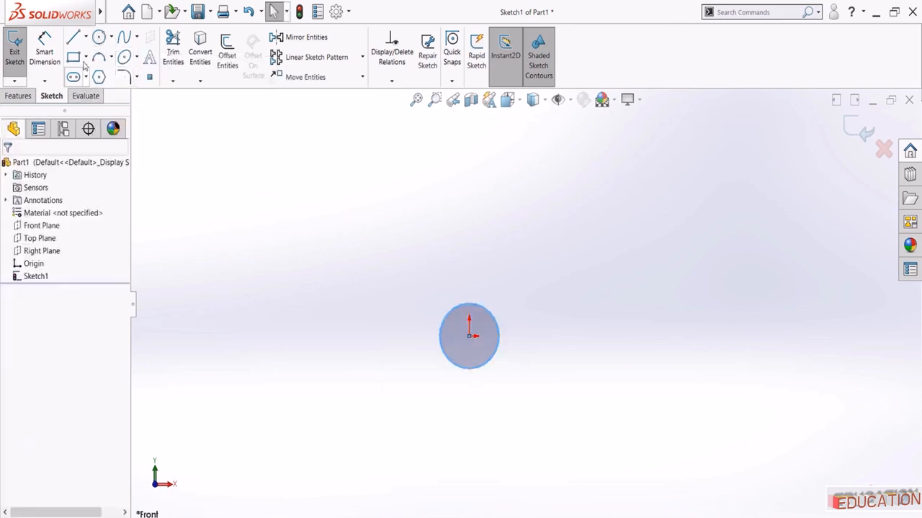
pyautogui.click(442, 330)
pyautogui.click(380, 345)
pyautogui.write('100')
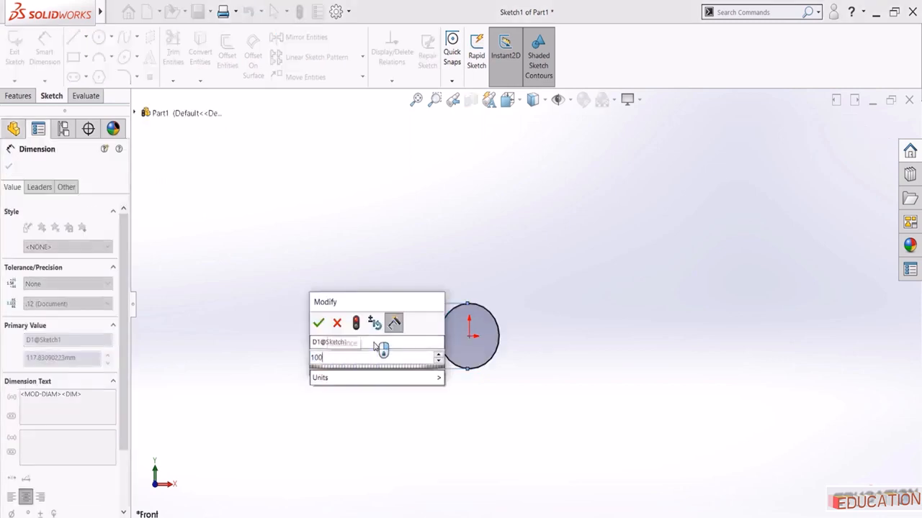
pyautogui.press('Return')
pyautogui.press('Escape')
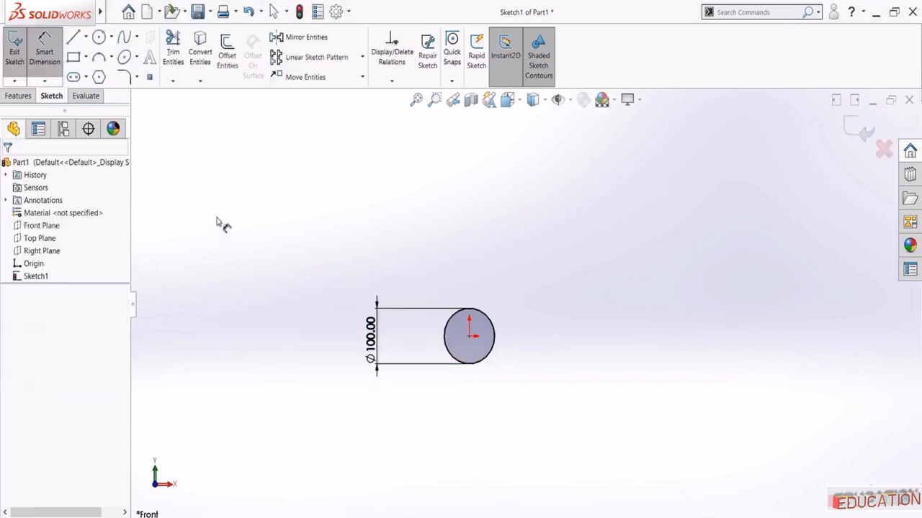
pyautogui.click(44, 47)
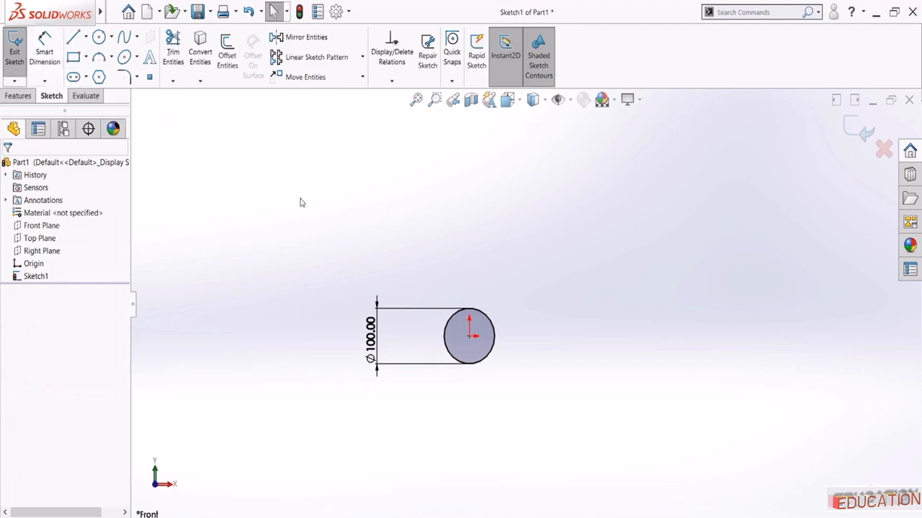
# Create a linear sketch pattern of the circle along the X-axis with 10 instances spaced 150 mm apart
pyautogui.click(328, 64)
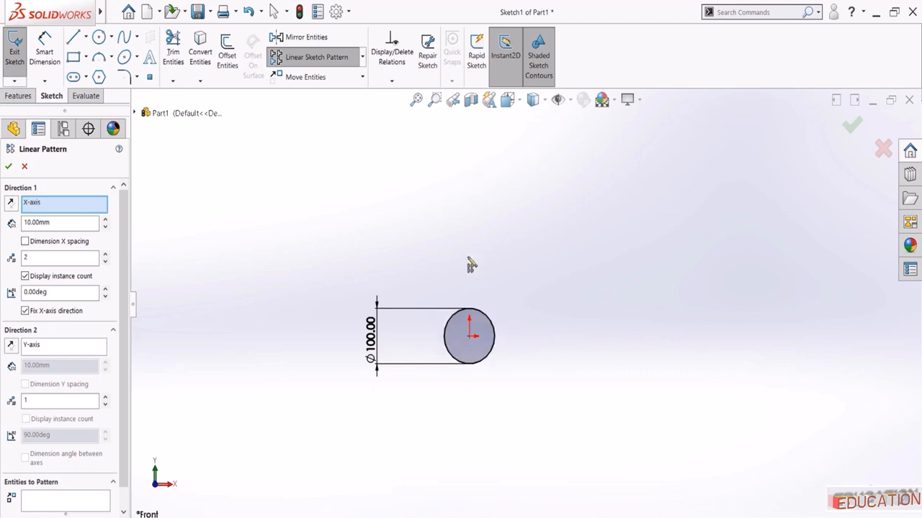
pyautogui.doubleClick(77, 222)
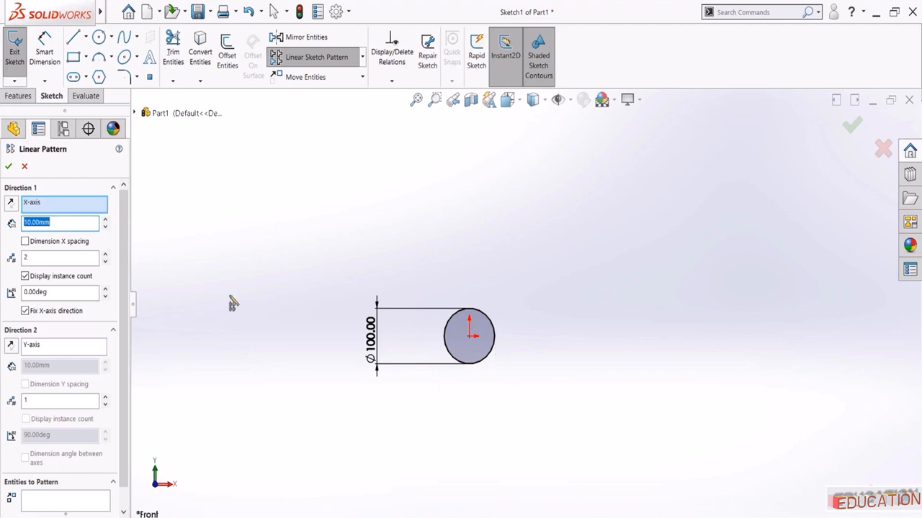
pyautogui.write('150')
pyautogui.click(51, 260)
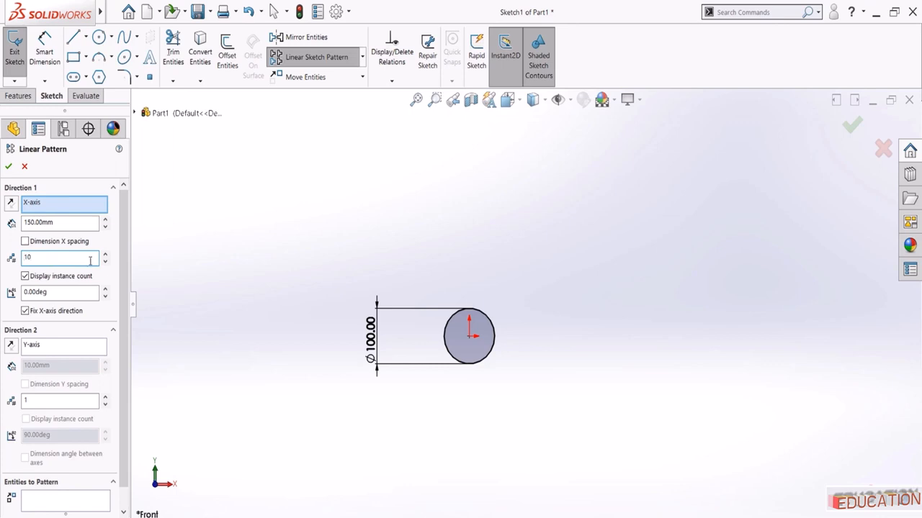
pyautogui.scroll(-1, 72, 432)
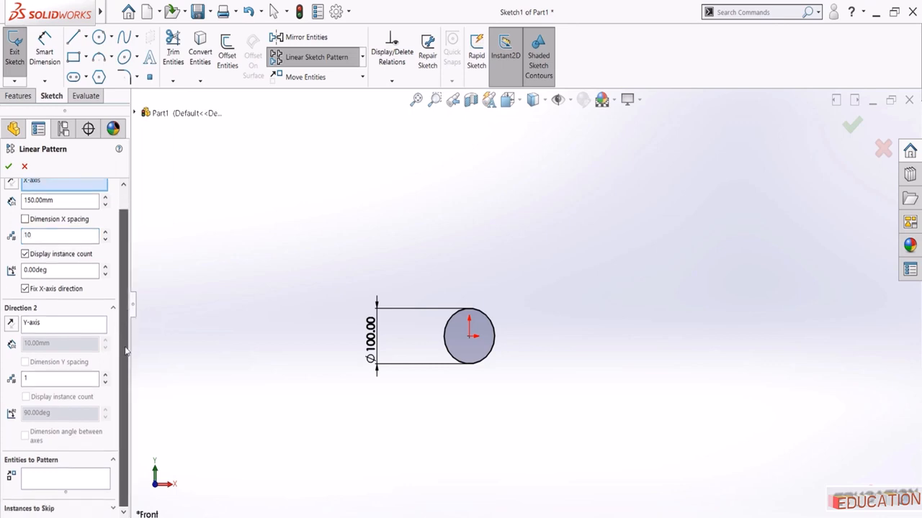
pyautogui.click(40, 485)
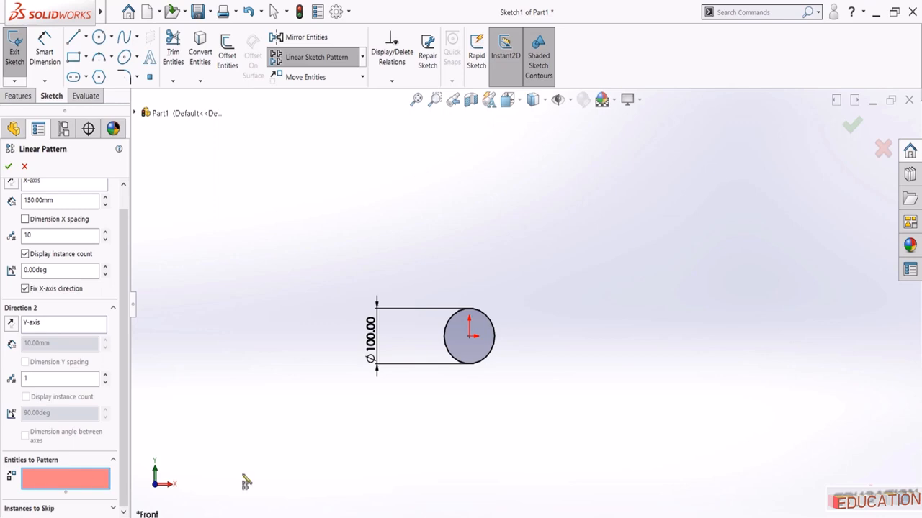
pyautogui.click(444, 340)
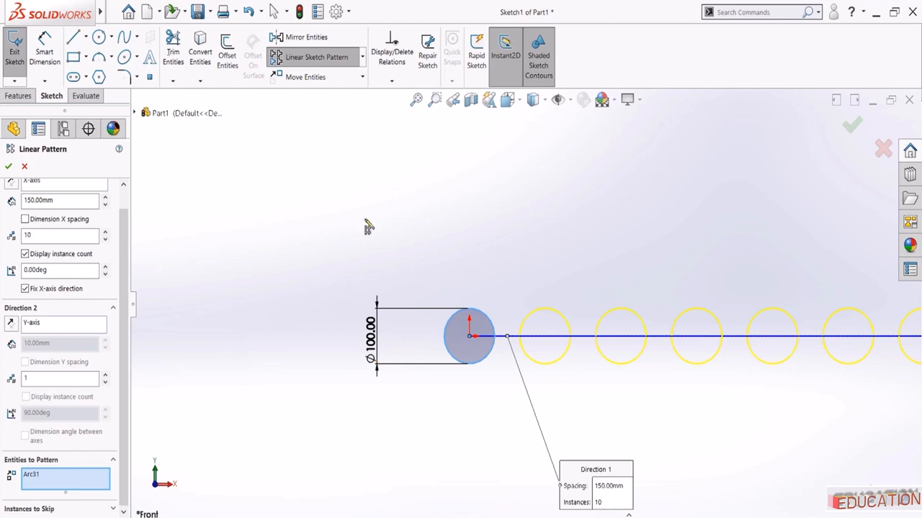
pyautogui.scroll(2, 366, 219)
pyautogui.scroll(-1, 595, 289)
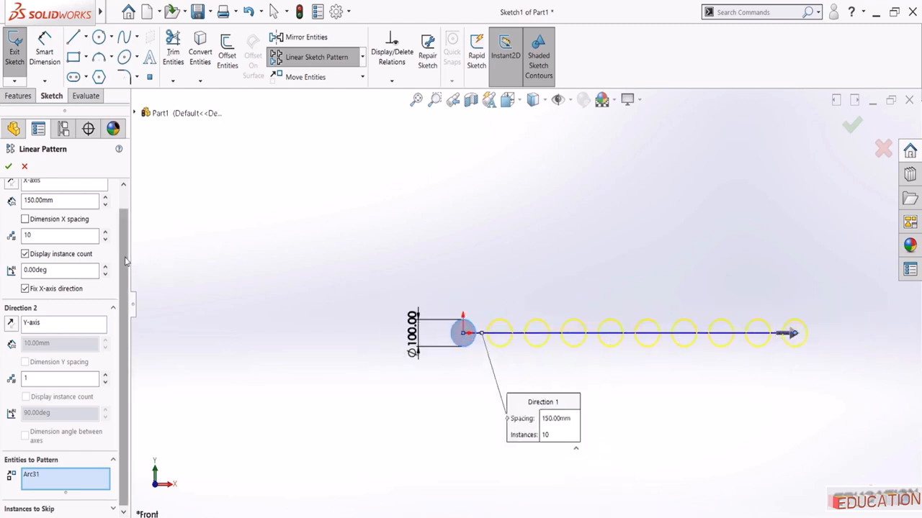
pyautogui.scroll(1, 128, 222)
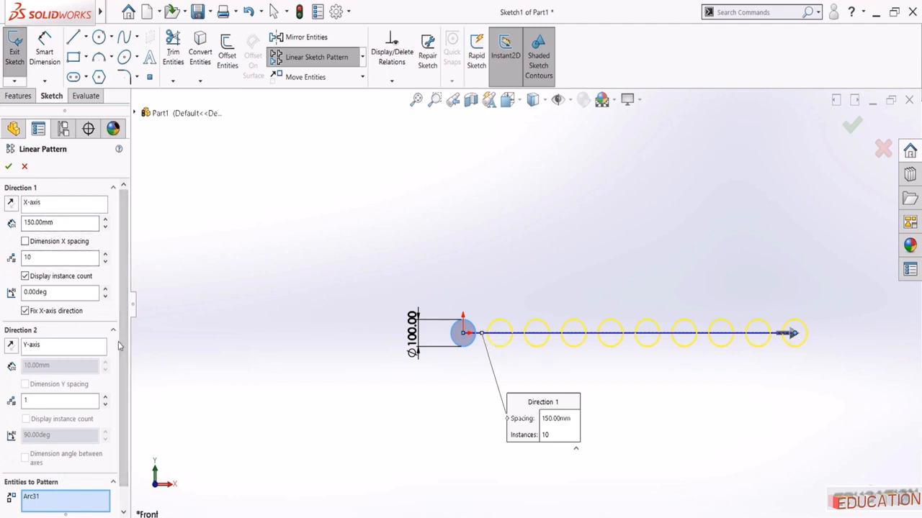
pyautogui.click(9, 168)
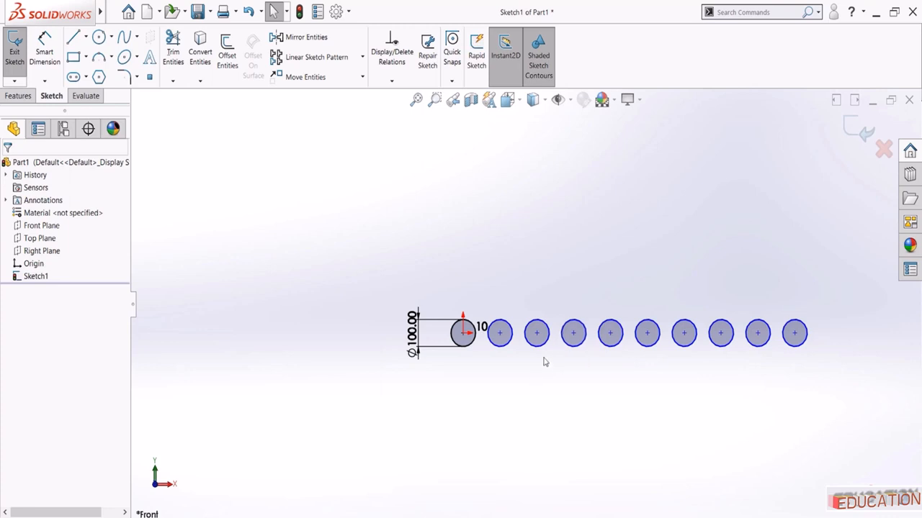
# Pull the second patterned circle away from the origin to widen the row's spacing to about 215 mm
pyautogui.scroll(-1, 545, 362)
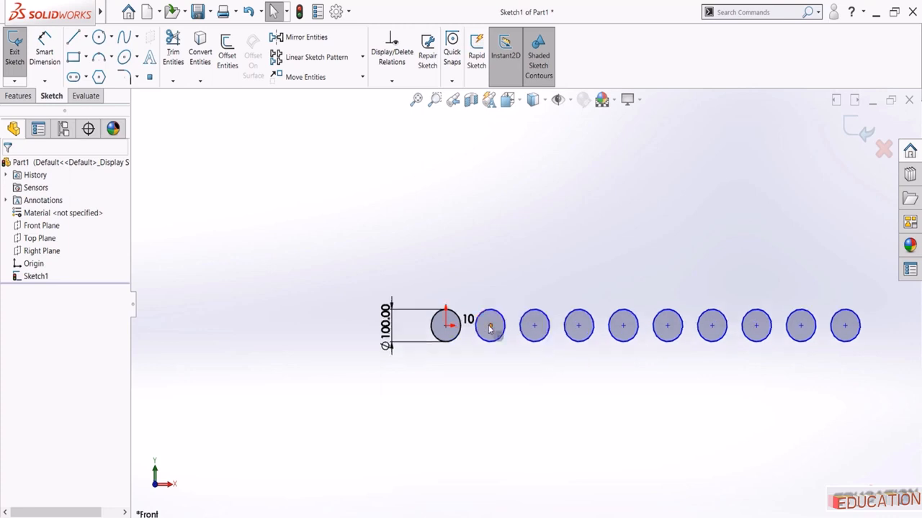
pyautogui.moveTo(489, 328); pyautogui.dragTo(512, 325)
pyautogui.click(512, 377)
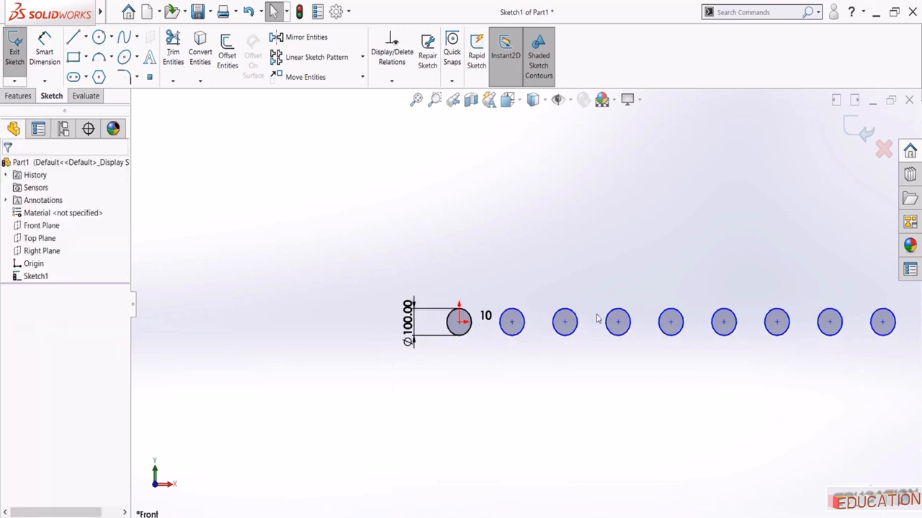
# Dimension the distance between the centres of the first two circles and set it to 150 mm
pyautogui.click(44, 52)
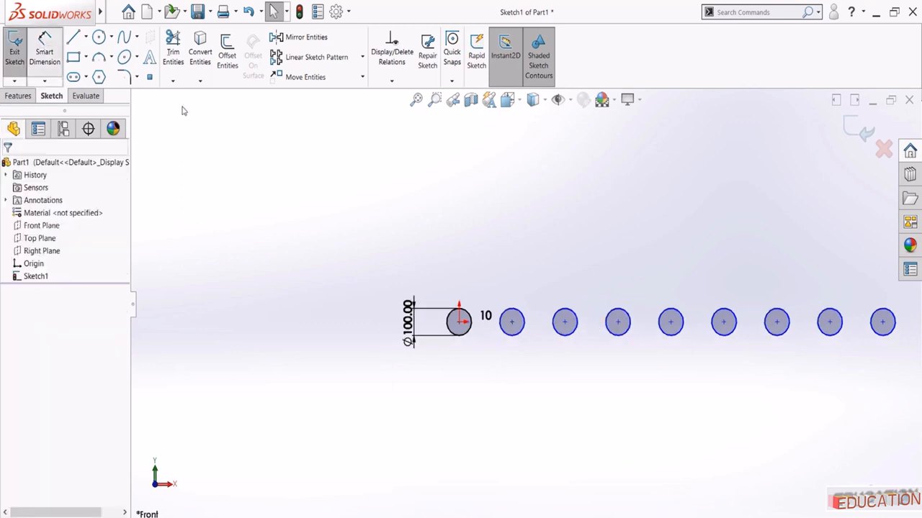
pyautogui.click(461, 324)
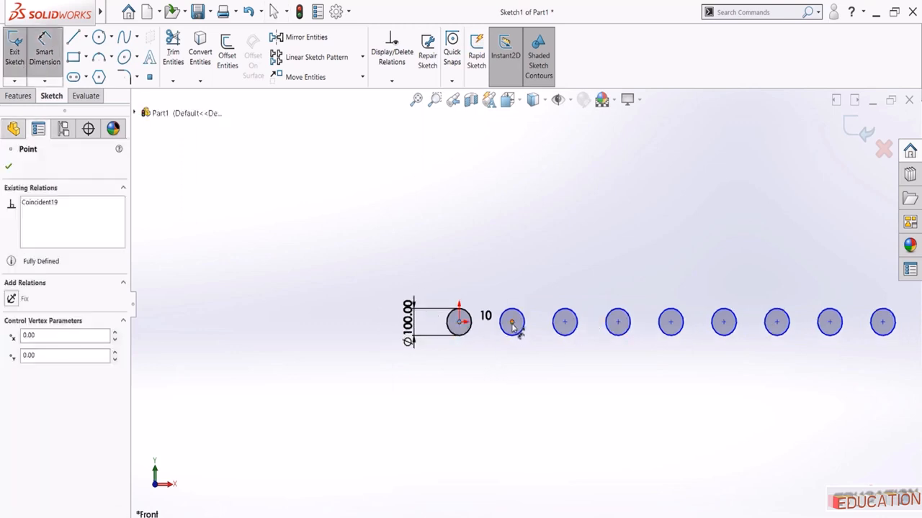
pyautogui.click(512, 322)
pyautogui.click(487, 360)
pyautogui.write('150')
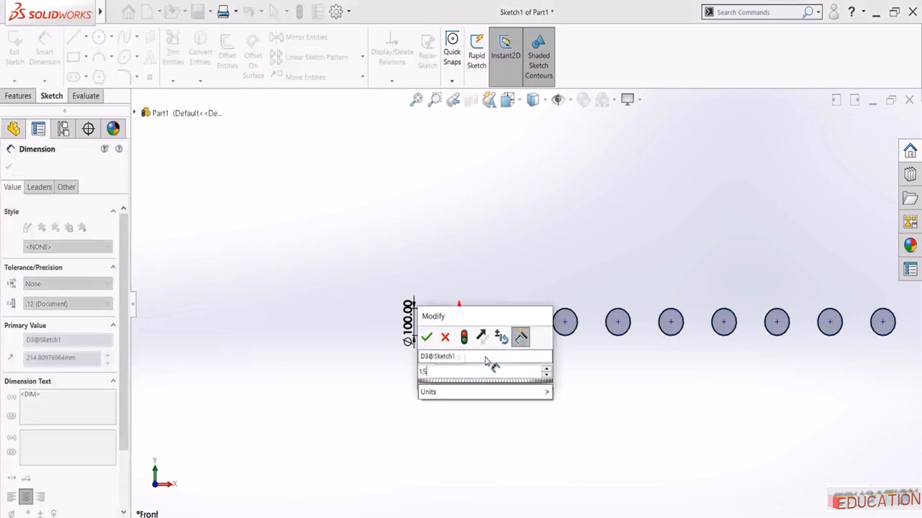
pyautogui.press('Return')
pyautogui.click(530, 232)
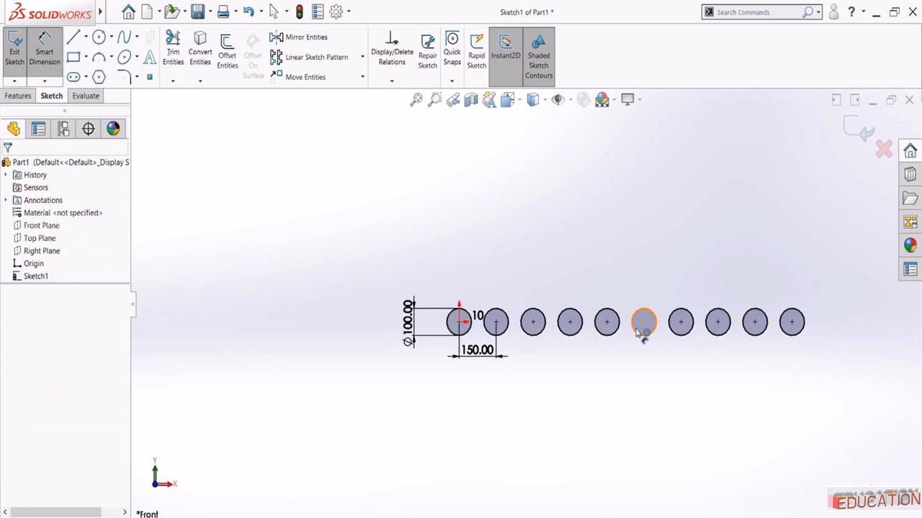
# Undo the spacing dimension, the circle move and the linear pattern
pyautogui.hotkey('ctrl', 'z')
pyautogui.hotkey('ctrl', 'z')
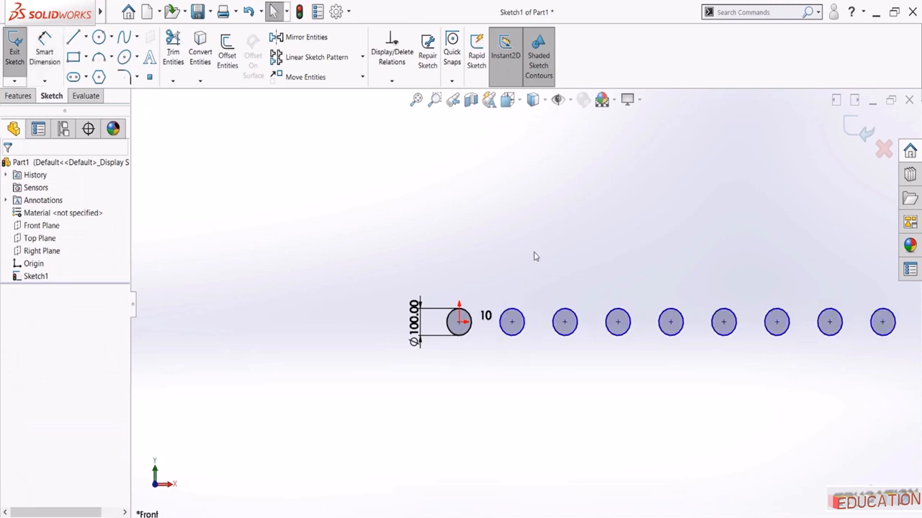
pyautogui.hotkey('ctrl', 'z')
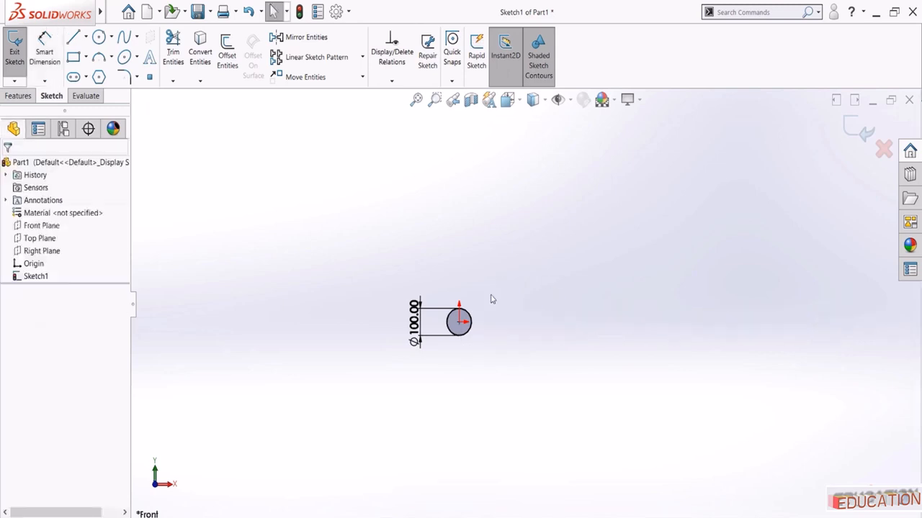
# Pattern the circle linearly along the X-axis with 10 instances at 150 mm, including a dimension for the X spacing
pyautogui.click(306, 57)
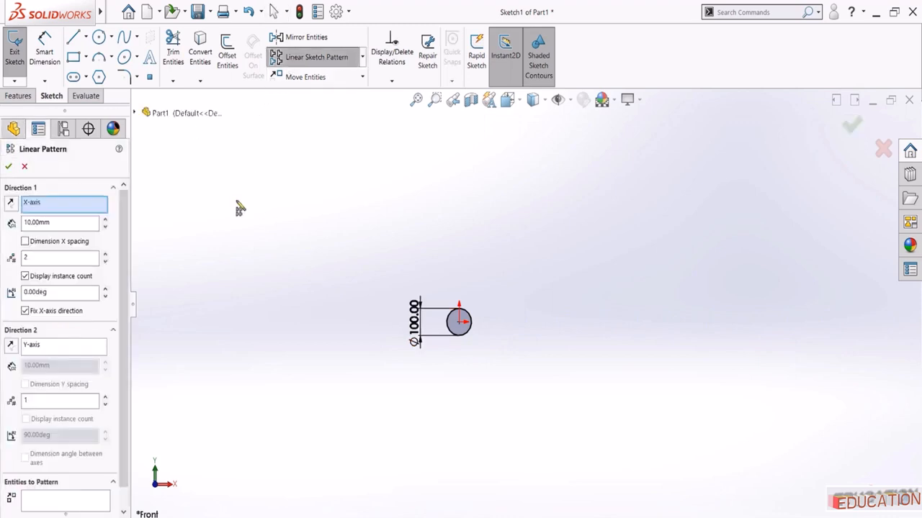
pyautogui.doubleClick(66, 226)
pyautogui.write('150')
pyautogui.press('Return')
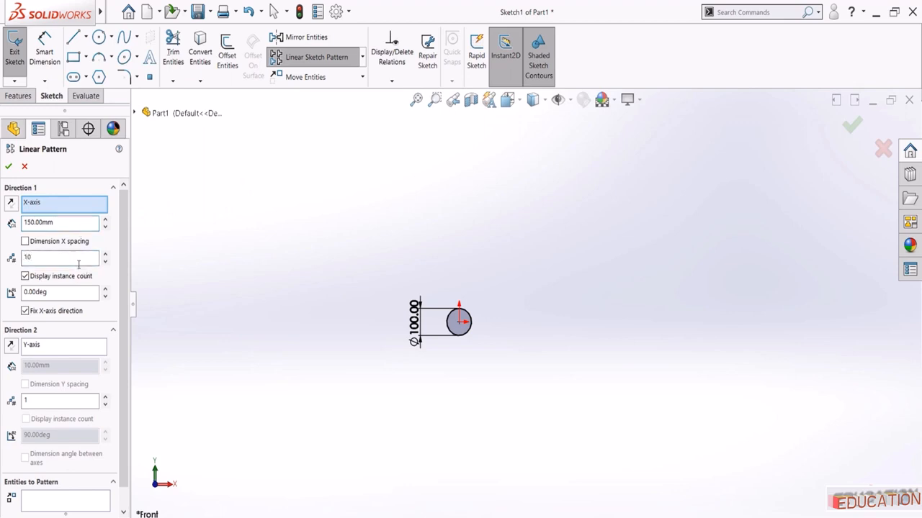
pyautogui.click(78, 500)
pyautogui.click(469, 332)
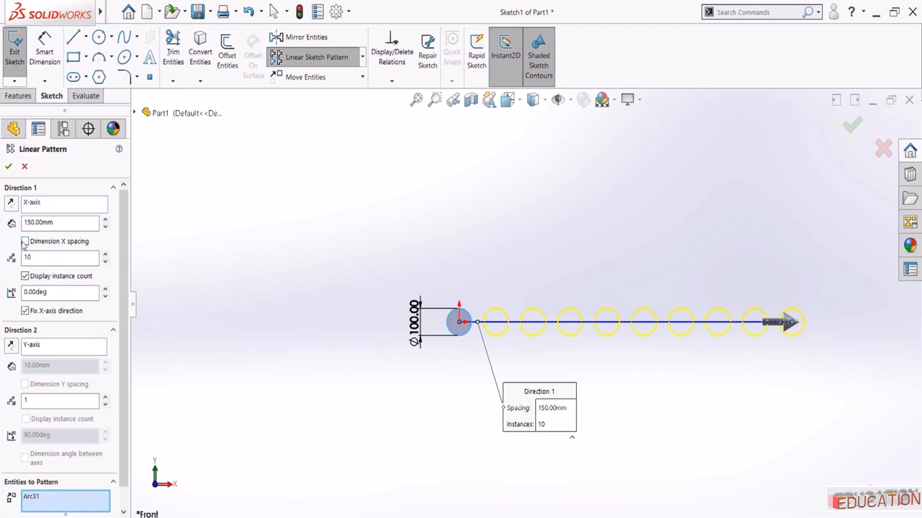
pyautogui.click(9, 166)
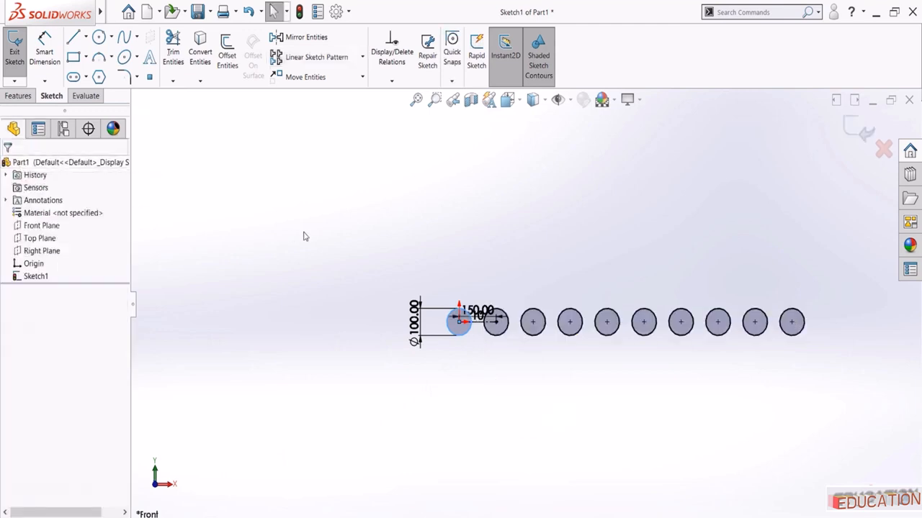
# Move the instance count label above the row of circles and the 150 mm spacing dimension below it
pyautogui.click(355, 229)
pyautogui.moveTo(483, 315); pyautogui.dragTo(456, 249)
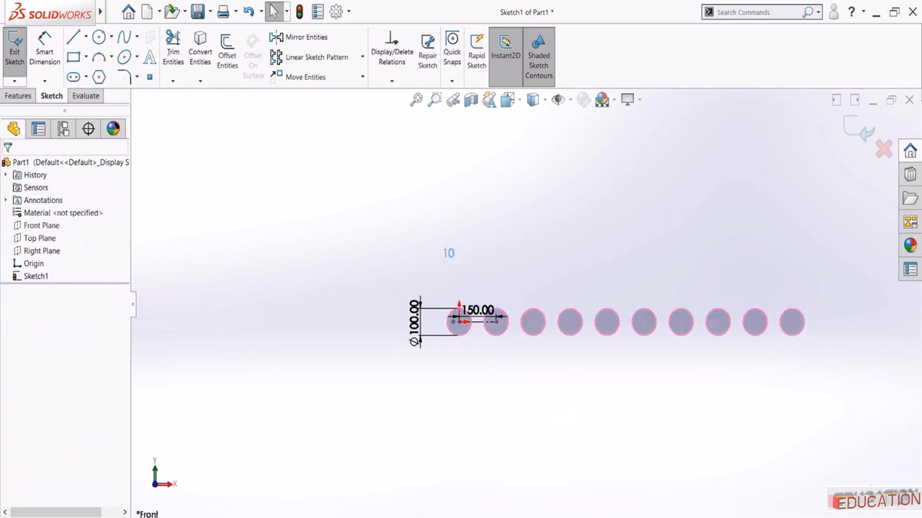
pyautogui.click(468, 314)
pyautogui.moveTo(468, 315); pyautogui.dragTo(384, 385)
pyautogui.click(376, 416)
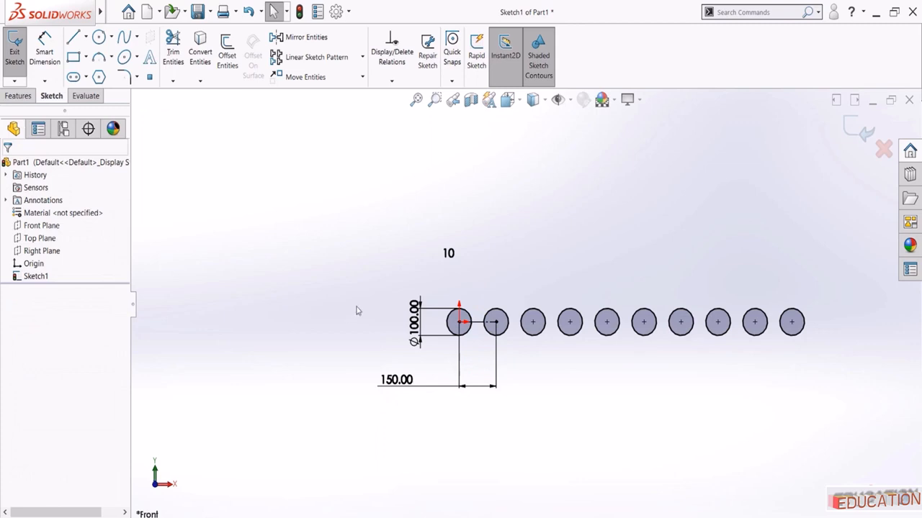
# Undo the linear pattern with the dimensioned X spacing
pyautogui.hotkey('ctrl', 'z')
pyautogui.hotkey('ctrl', 'z')
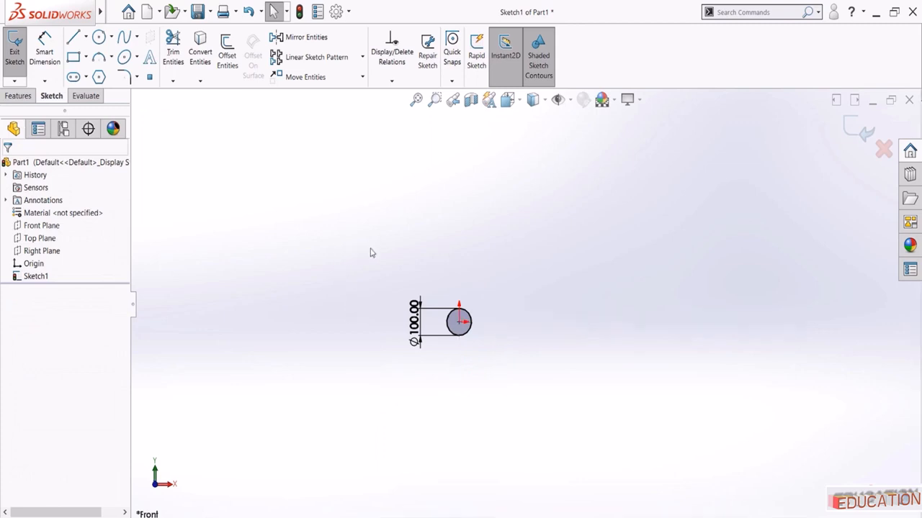
# Start a linear sketch pattern of the 100 mm circle along the X-axis with 10 instances at 150 mm spacing
pyautogui.click(295, 57)
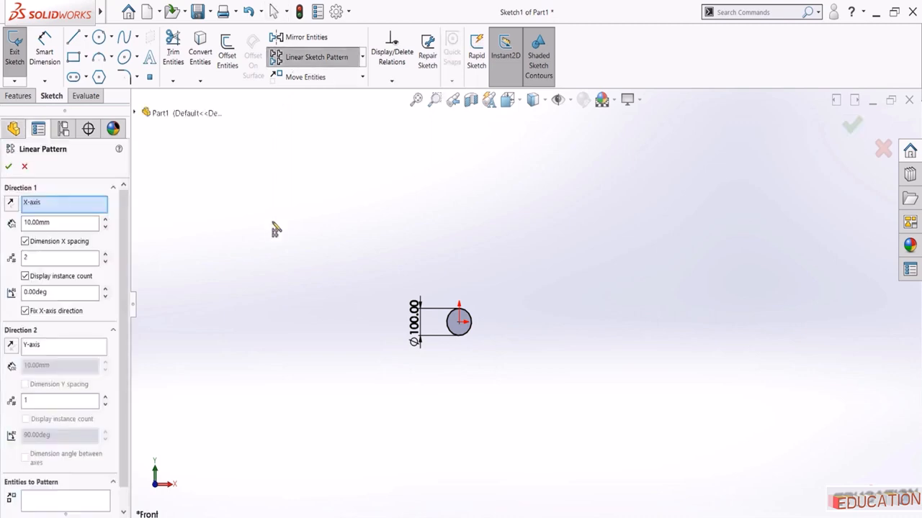
pyautogui.doubleClick(62, 221)
pyautogui.write('150')
pyautogui.press('Return')
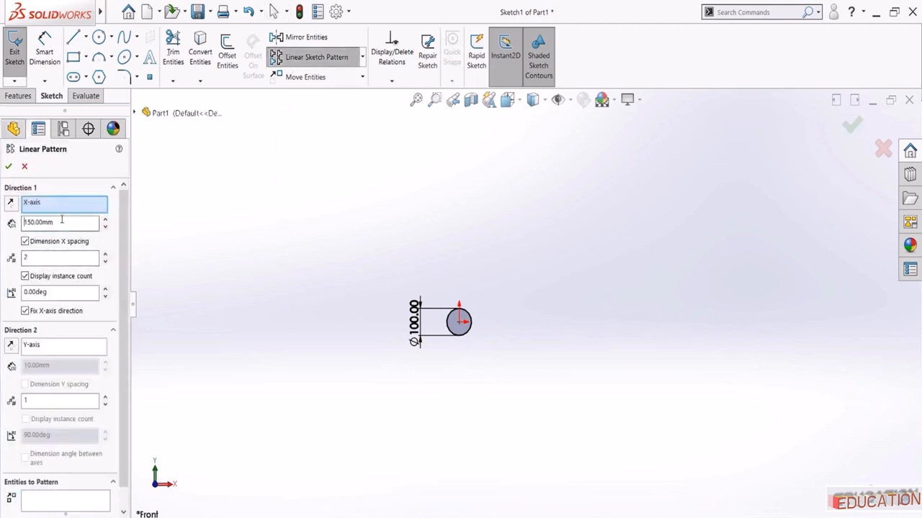
pyautogui.doubleClick(58, 259)
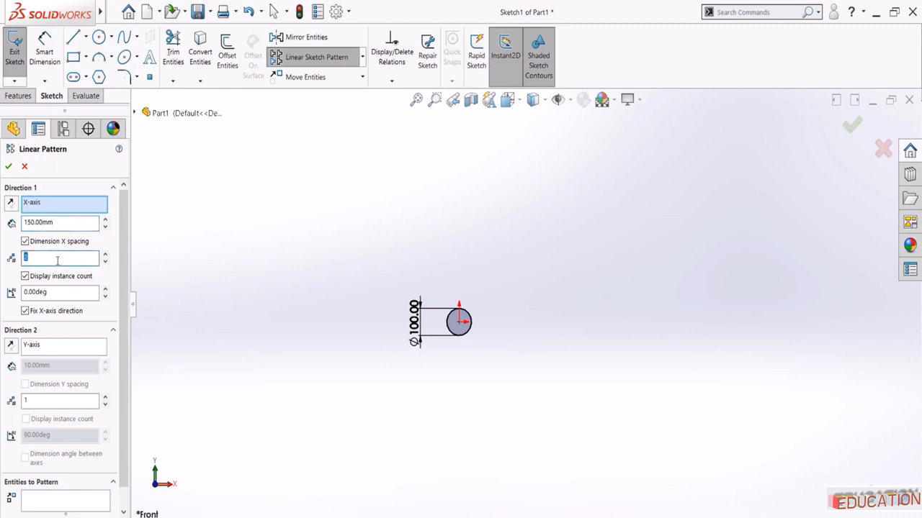
pyautogui.click(68, 504)
pyautogui.click(463, 333)
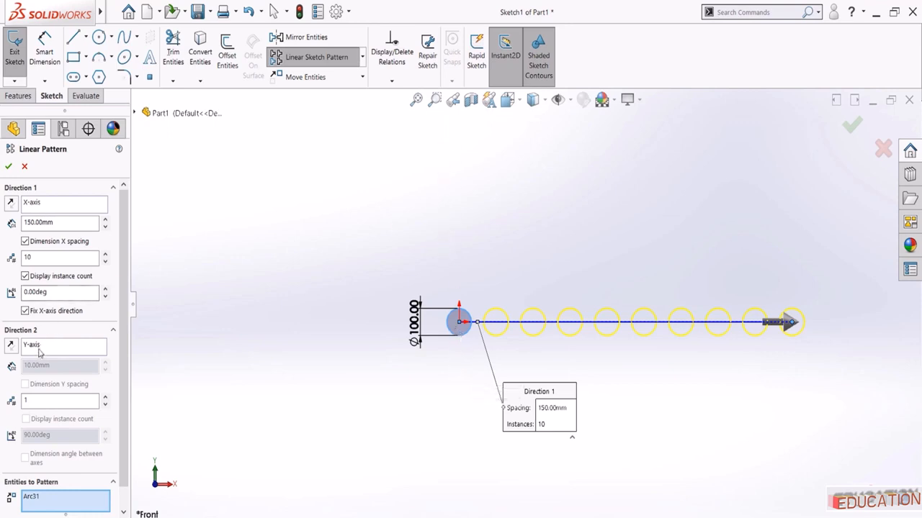
# Set the pattern's Y-axis direction to 5 instances at 150 mm spacing
pyautogui.doubleClick(42, 400)
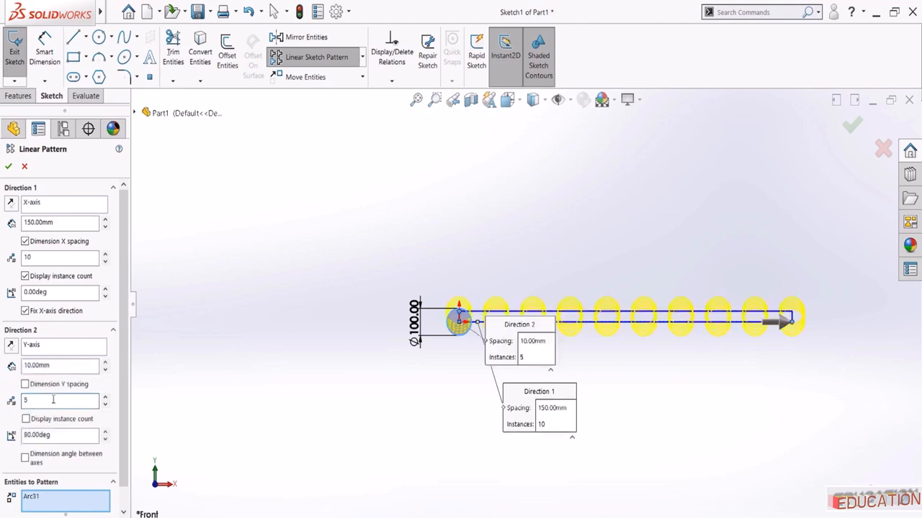
pyautogui.doubleClick(59, 366)
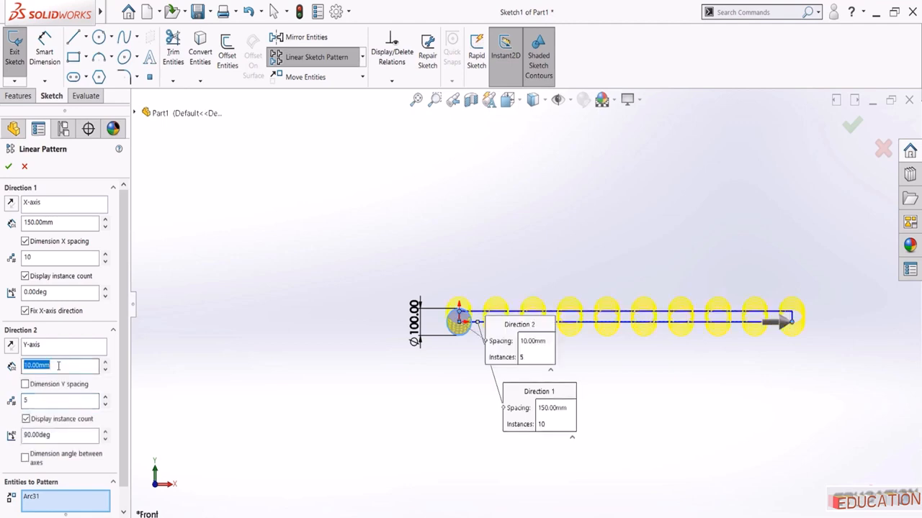
pyautogui.write('150')
pyautogui.press('Return')
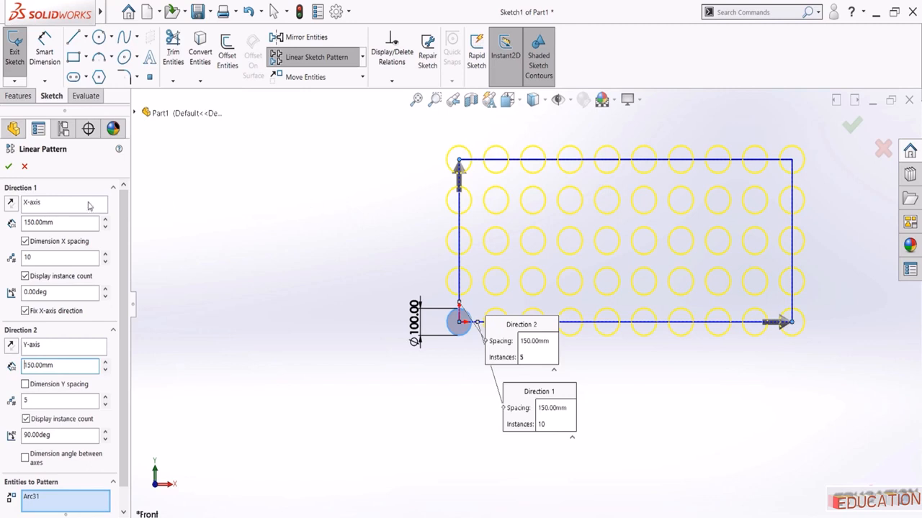
# Try reversing the X direction and the Y direction of the pattern, returning each to its original side
pyautogui.click(10, 204)
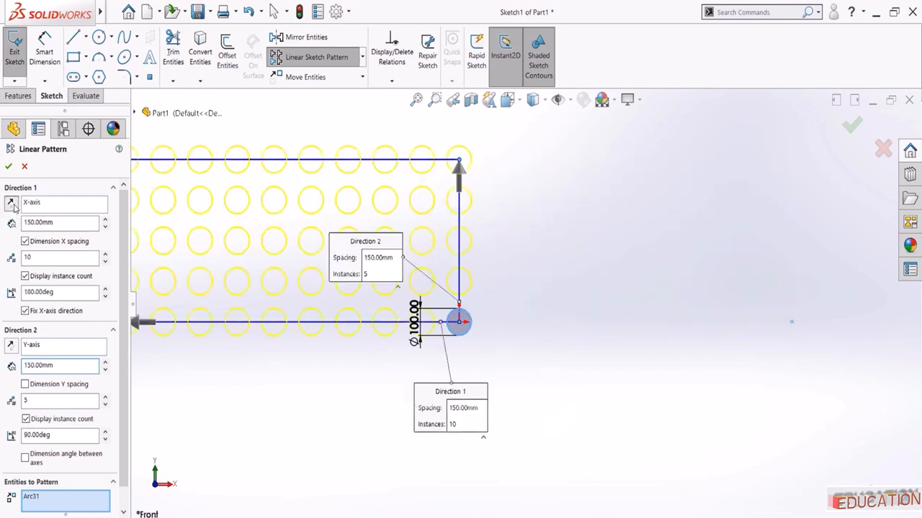
pyautogui.click(11, 204)
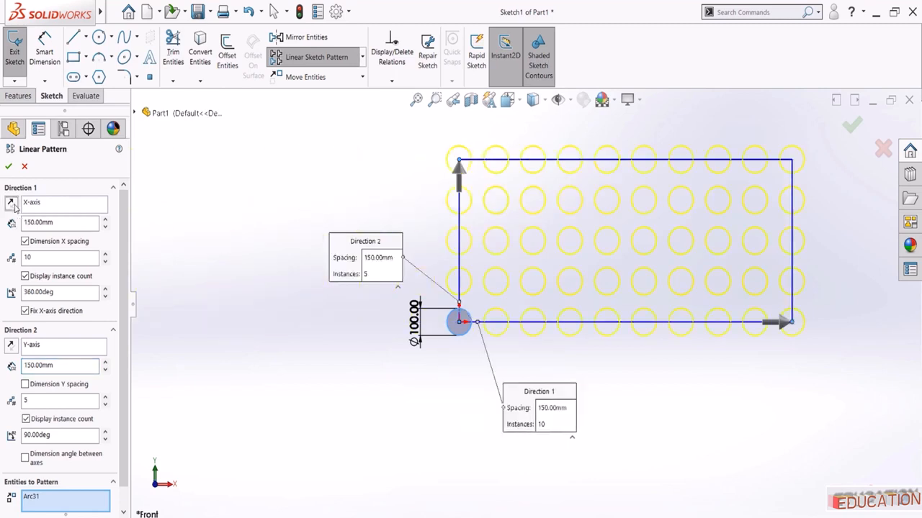
pyautogui.click(11, 346)
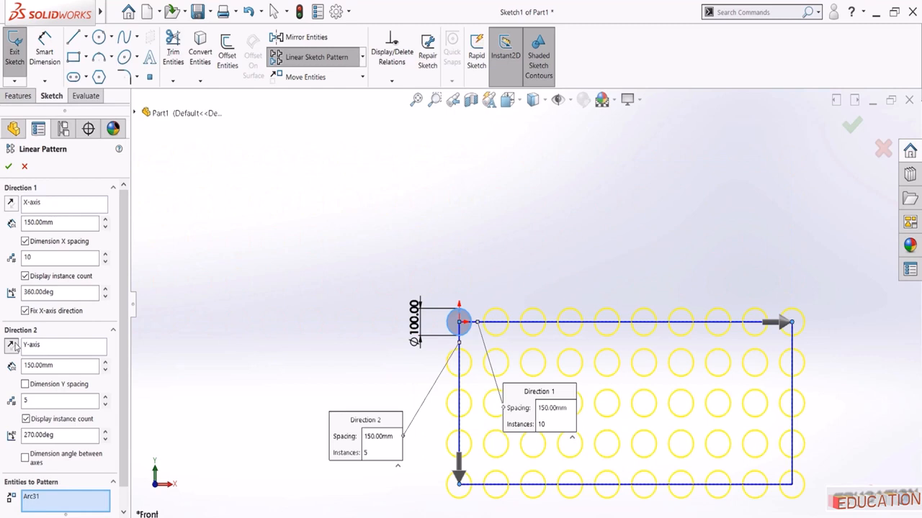
pyautogui.click(11, 347)
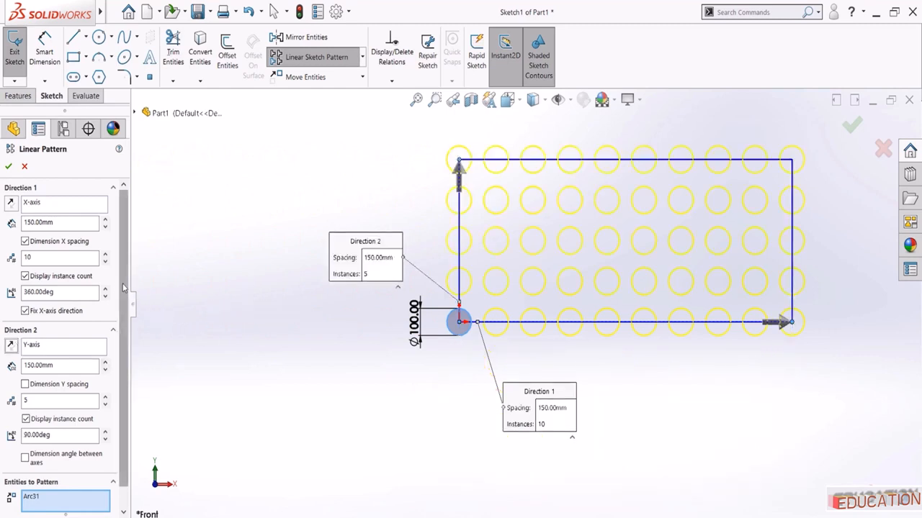
# Skip instances (4,3), (7,4), (7,2) and (2,3) in the circle grid and accept the linear pattern
pyautogui.scroll(-1, 86, 396)
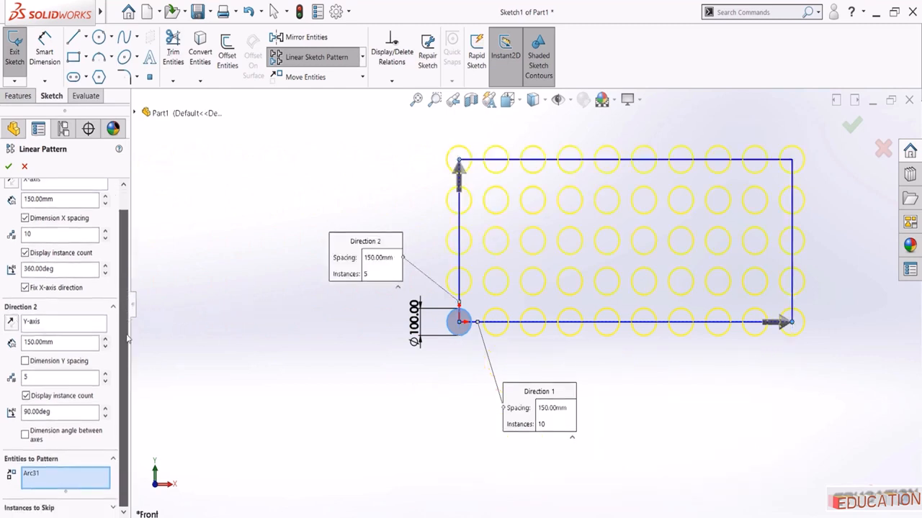
pyautogui.click(41, 509)
pyautogui.moveTo(123, 445); pyautogui.dragTo(121, 479)
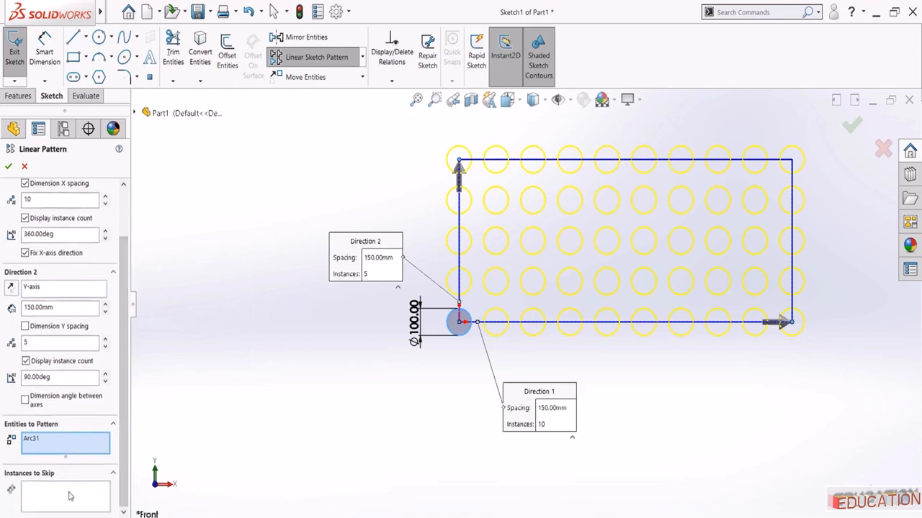
pyautogui.click(89, 492)
pyautogui.scroll(-5, 577, 257)
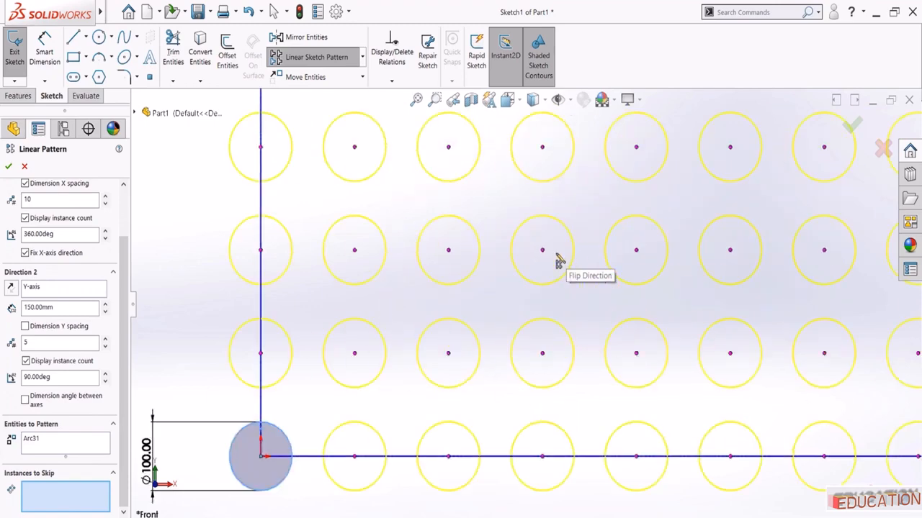
pyautogui.scroll(4, 520, 290)
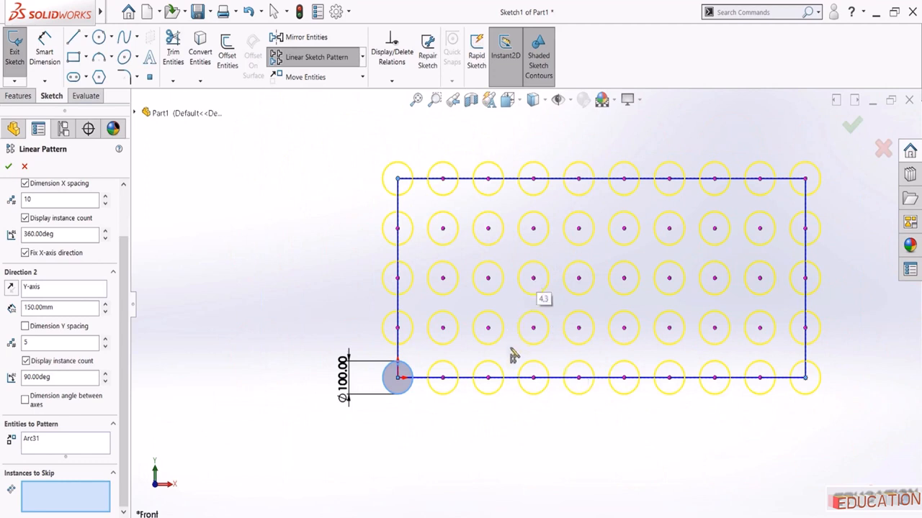
pyautogui.click(533, 279)
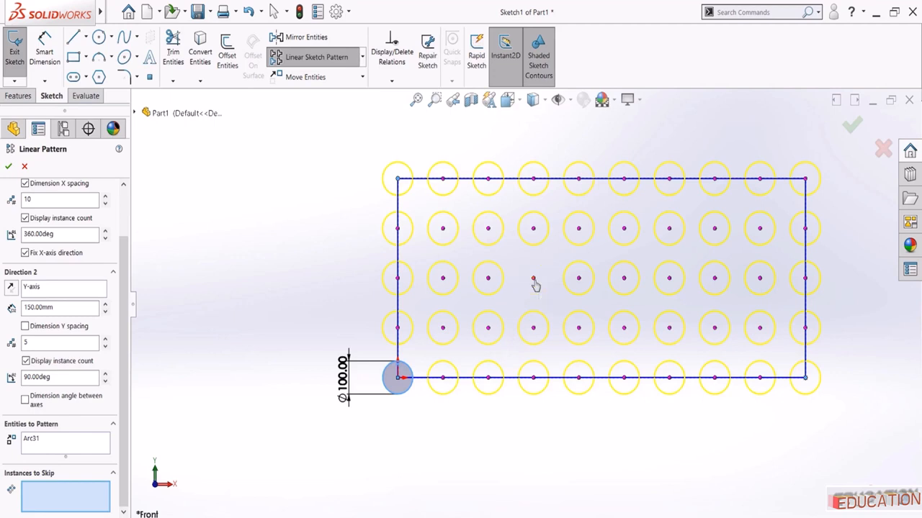
pyautogui.click(671, 229)
pyautogui.click(670, 330)
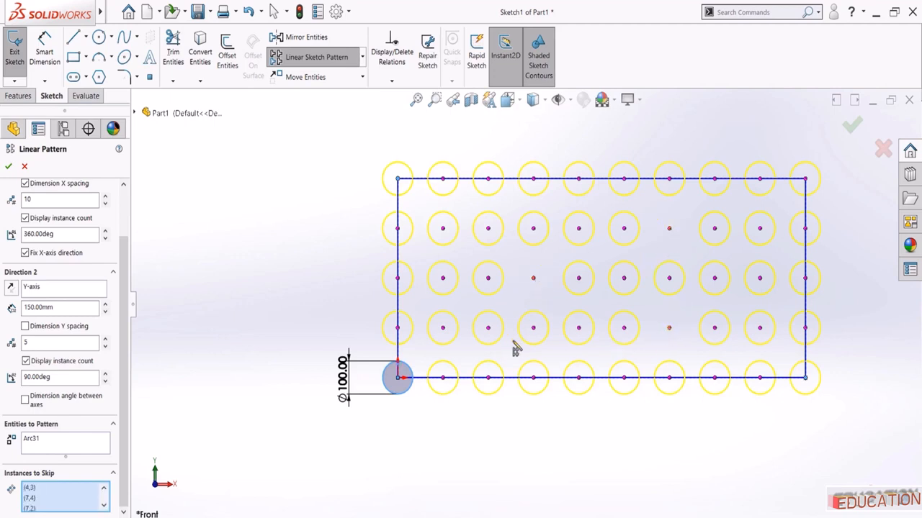
pyautogui.click(443, 280)
pyautogui.click(9, 166)
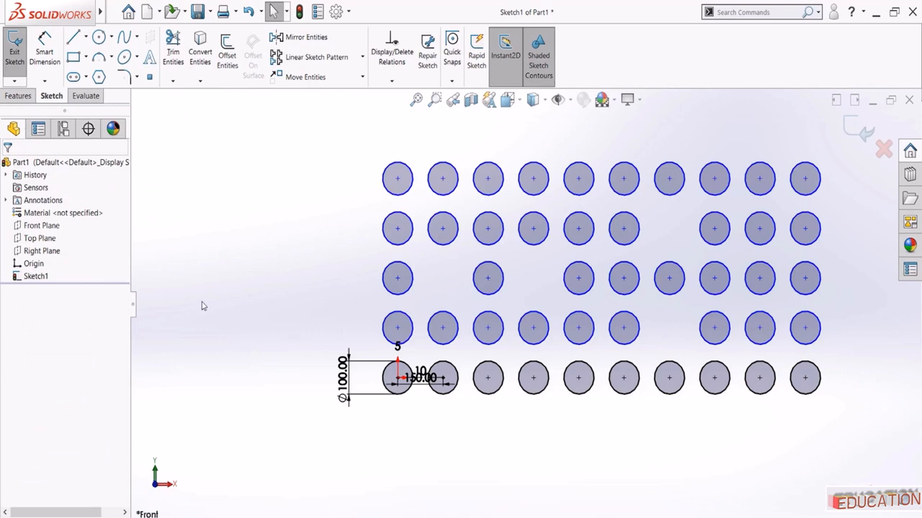
# Undo the linear pattern with the skipped instances
pyautogui.hotkey('ctrl', 'z')
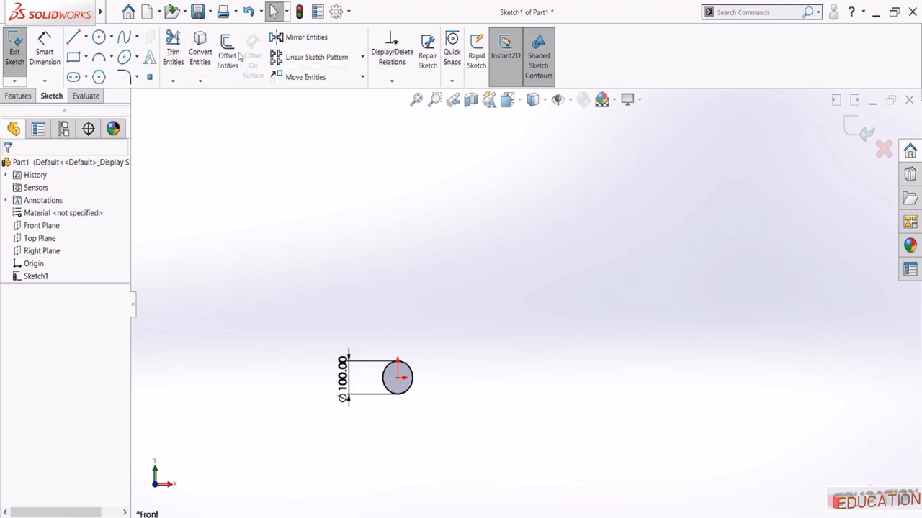
# Start a new linear sketch pattern along the X-axis with 10 instances at 150 mm spacing
pyautogui.click(303, 58)
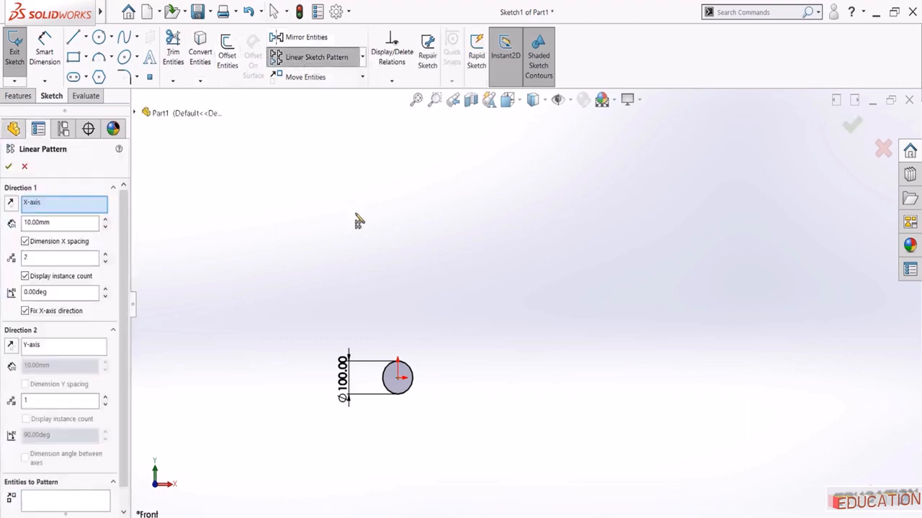
pyautogui.doubleClick(48, 222)
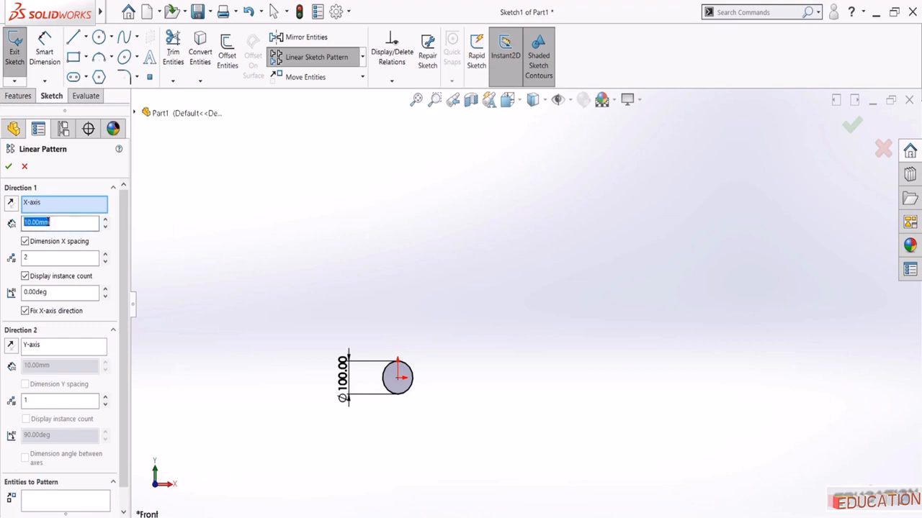
pyautogui.write('150')
pyautogui.press('Return')
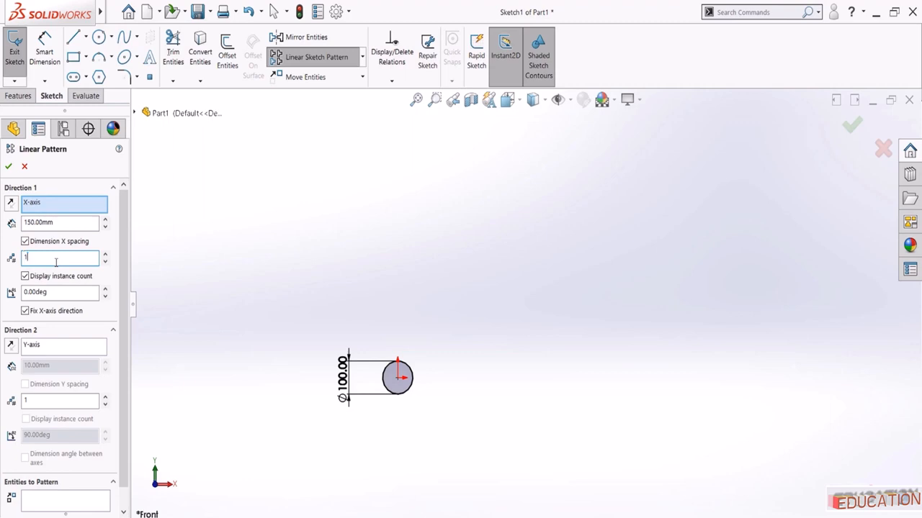
# Set the new pattern's Y-axis direction to 5 instances spaced 150 mm apart
pyautogui.doubleClick(33, 399)
pyautogui.write('5')
pyautogui.press('Return')
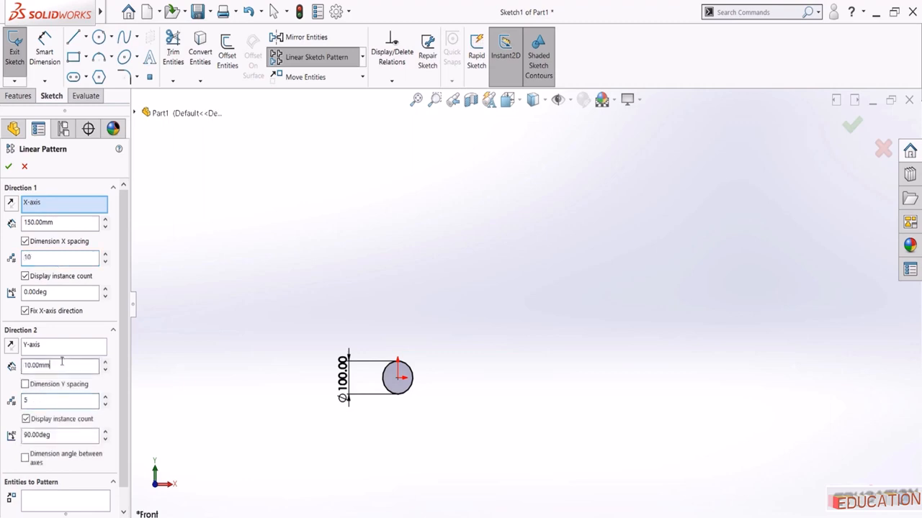
pyautogui.doubleClick(61, 362)
pyautogui.write('1')
# Choose the circle at the origin as the entity to pattern, include a Y spacing dimension and accept the pattern
pyautogui.click(68, 501)
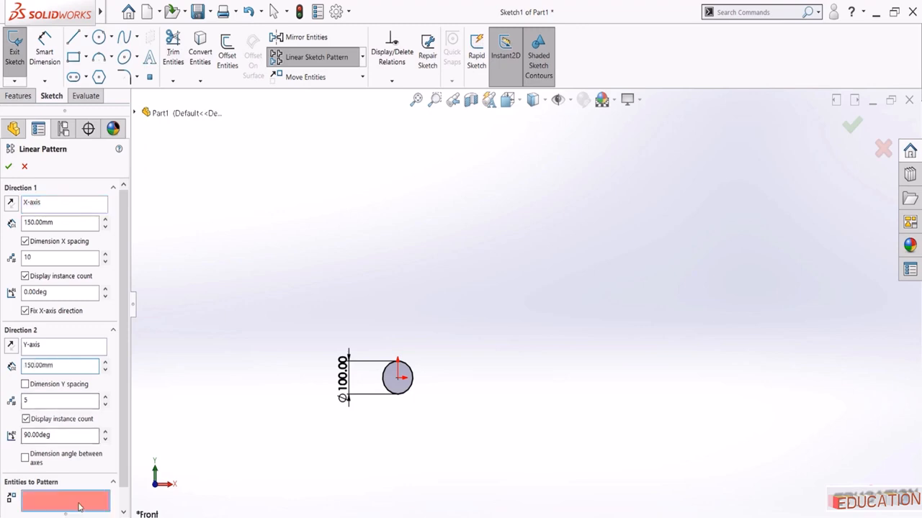
pyautogui.click(396, 394)
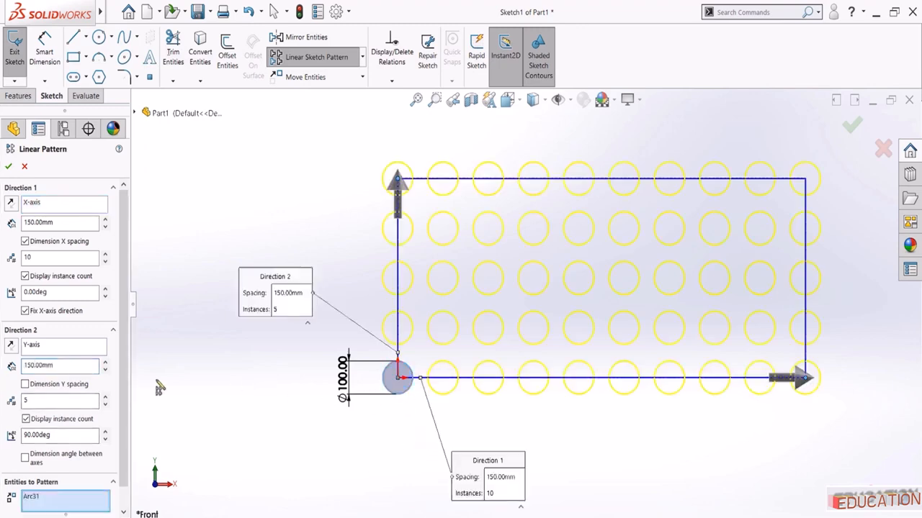
pyautogui.click(25, 385)
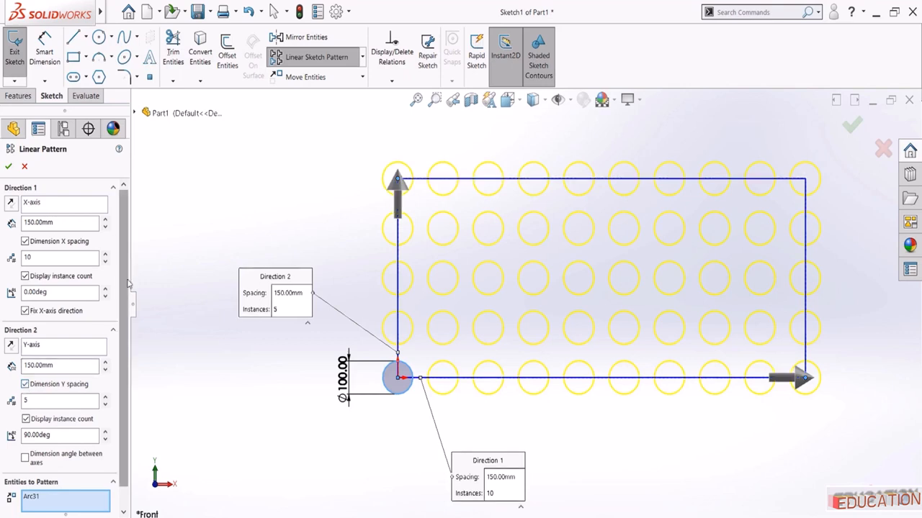
pyautogui.click(8, 167)
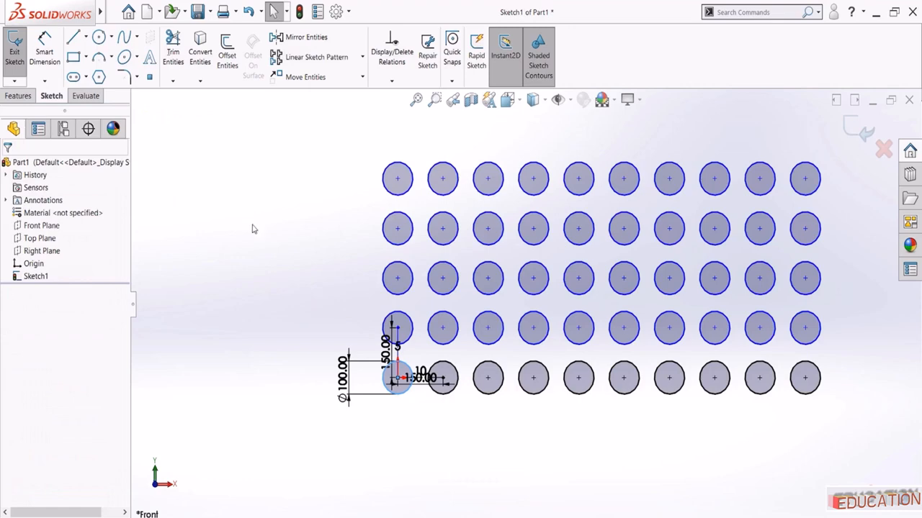
# Move the vertical 150 mm spacing dimension out to the left of the circle's diameter dimension
pyautogui.scroll(-3, 417, 350)
pyautogui.moveTo(363, 353)
pyautogui.mouseDown()
pyautogui.moveTo(216, 350)
pyautogui.moveTo(165, 370)
pyautogui.mouseUp()
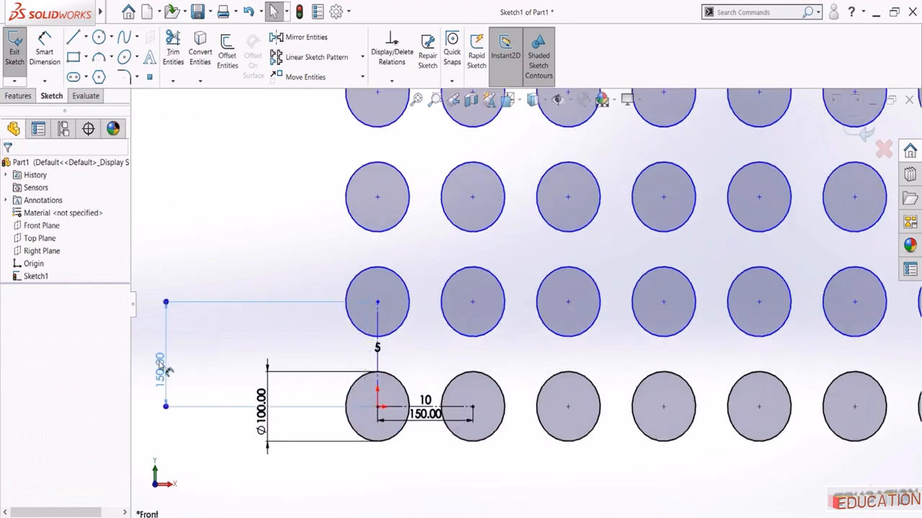
pyautogui.scroll(2, 241, 357)
pyautogui.click(230, 340)
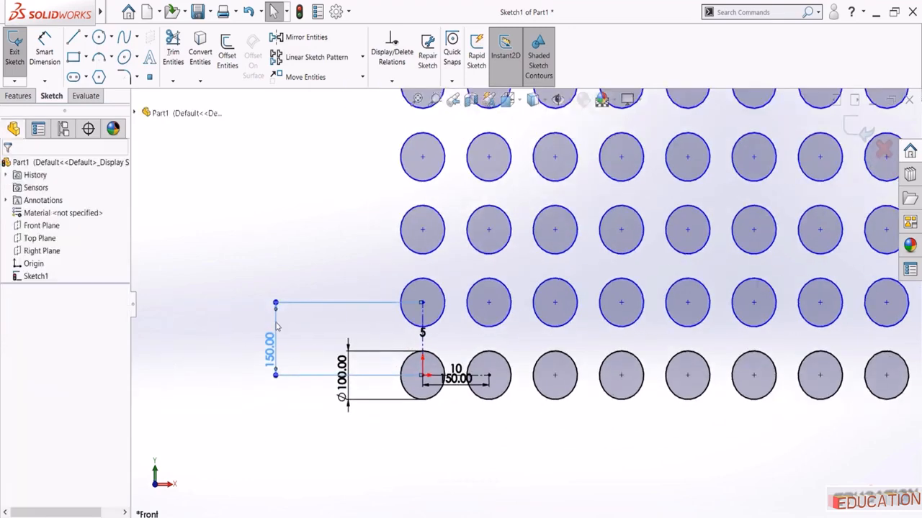
# Tilt the pattern by moving the first circle of the third row, and add a Vertical relation between the first column's two lowest circle centres
pyautogui.moveTo(423, 229)
pyautogui.mouseDown()
pyautogui.moveTo(426, 212)
pyautogui.moveTo(458, 209)
pyautogui.moveTo(425, 207)
pyautogui.moveTo(414, 212)
pyautogui.moveTo(489, 219)
pyautogui.moveTo(407, 208)
pyautogui.moveTo(332, 230)
pyautogui.moveTo(432, 208)
pyautogui.mouseUp()
pyautogui.click(384, 214)
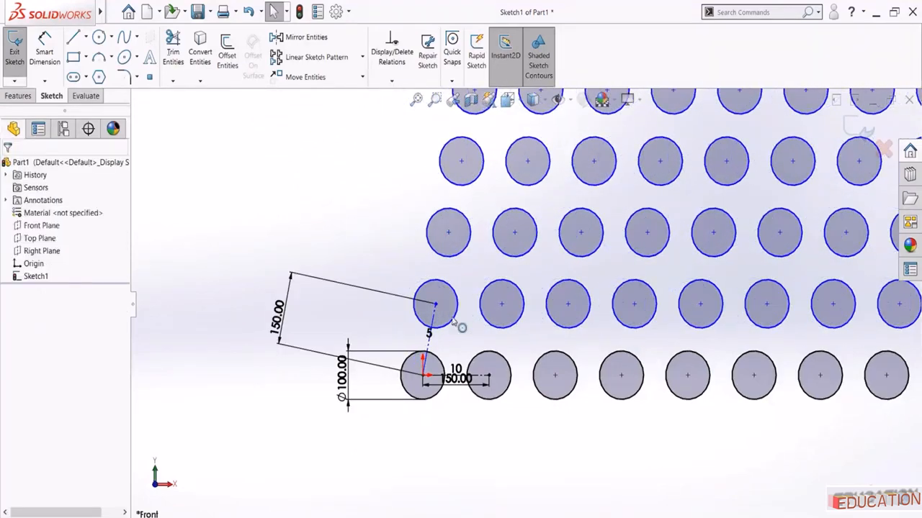
pyautogui.click(435, 305)
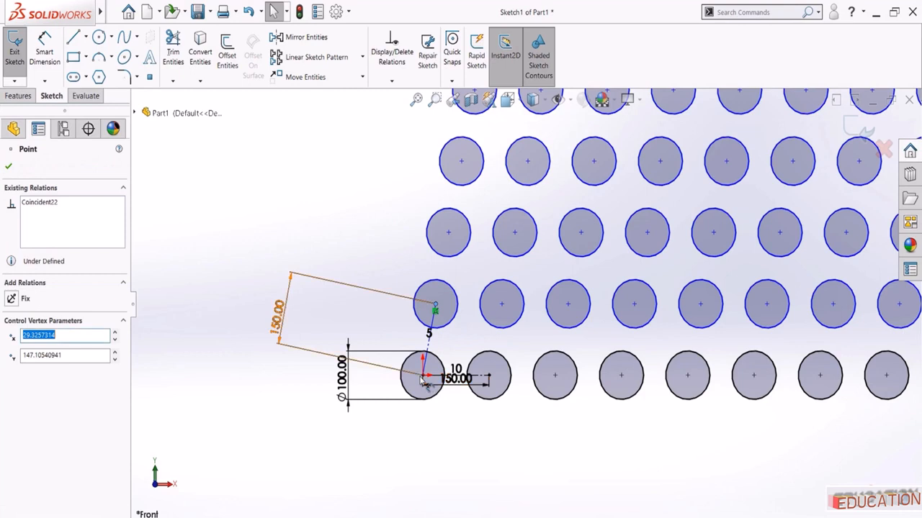
pyautogui.keyDown('ctrl'); pyautogui.click(422, 376); pyautogui.keyUp('ctrl')
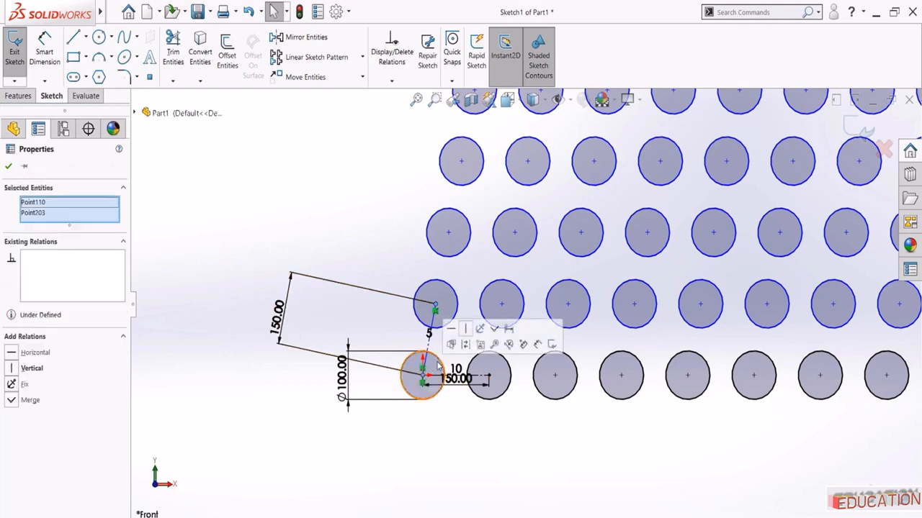
pyautogui.click(466, 330)
pyautogui.click(328, 239)
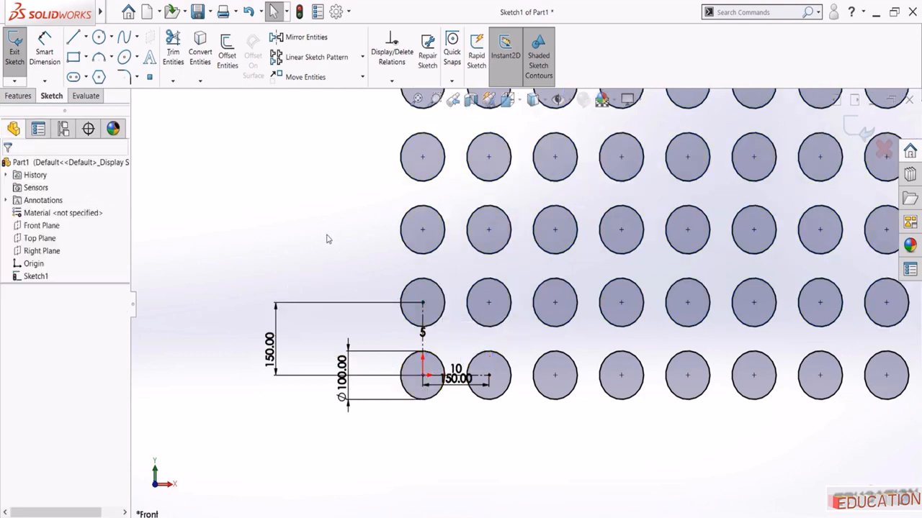
pyautogui.press('f')
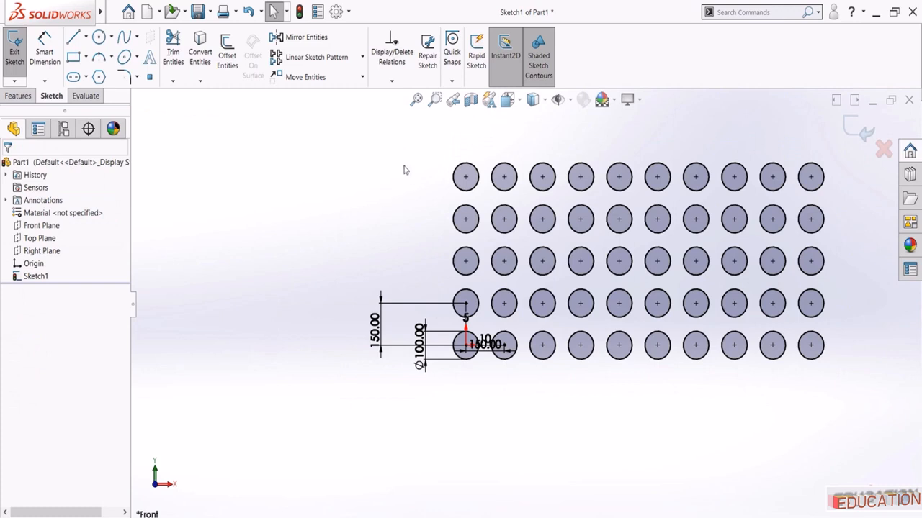
pyautogui.click(416, 100)
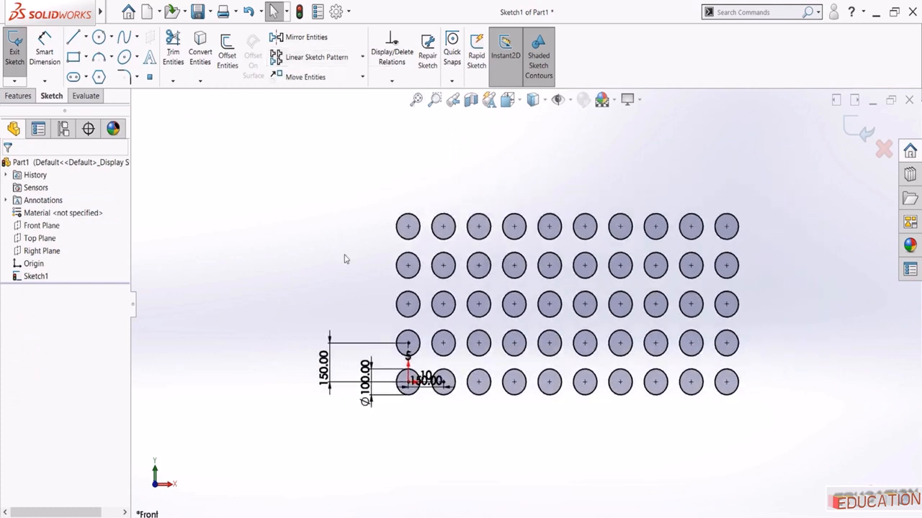
# Delete all the sketch entities and draw a circle of about 13 mm radius centred about 70 mm directly above the origin
pyautogui.click(362, 64)
pyautogui.hotkey('ctrl', 'a')
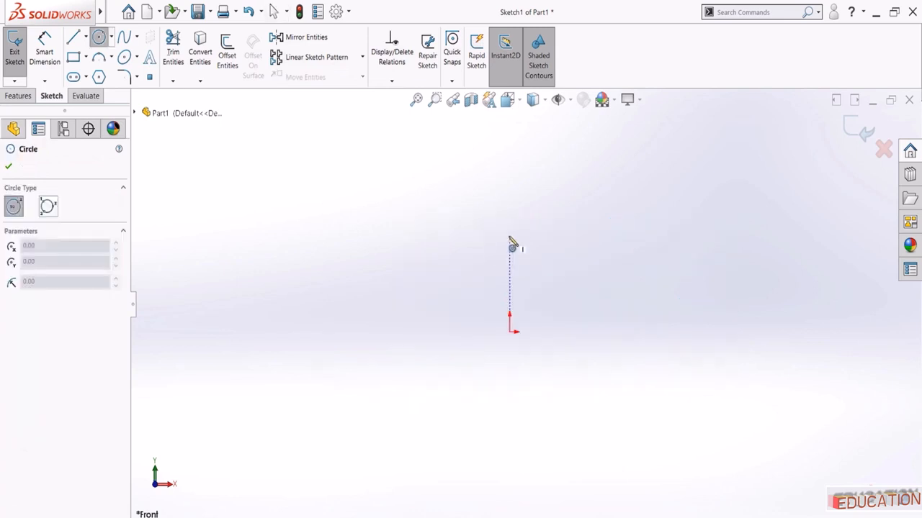
pyautogui.click(509, 236)
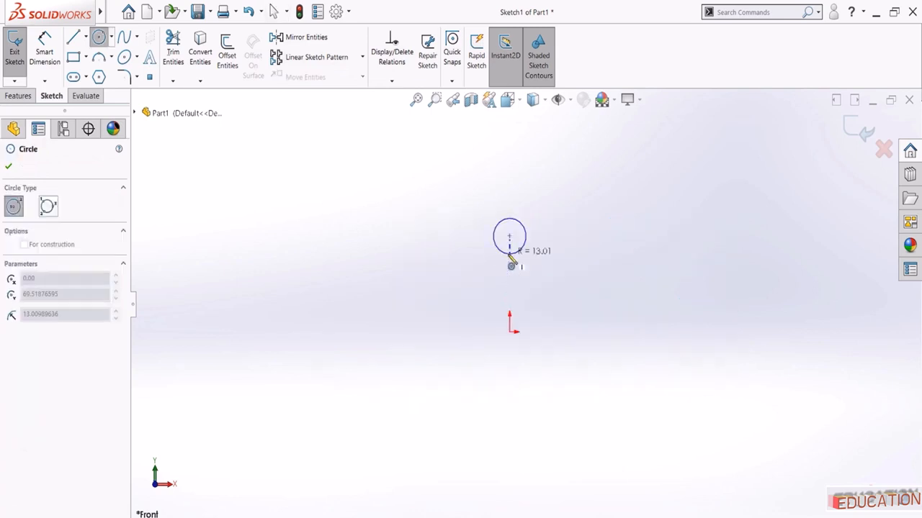
pyautogui.click(509, 255)
# Dimension the circle's diameter as 25 mm
pyautogui.click(44, 49)
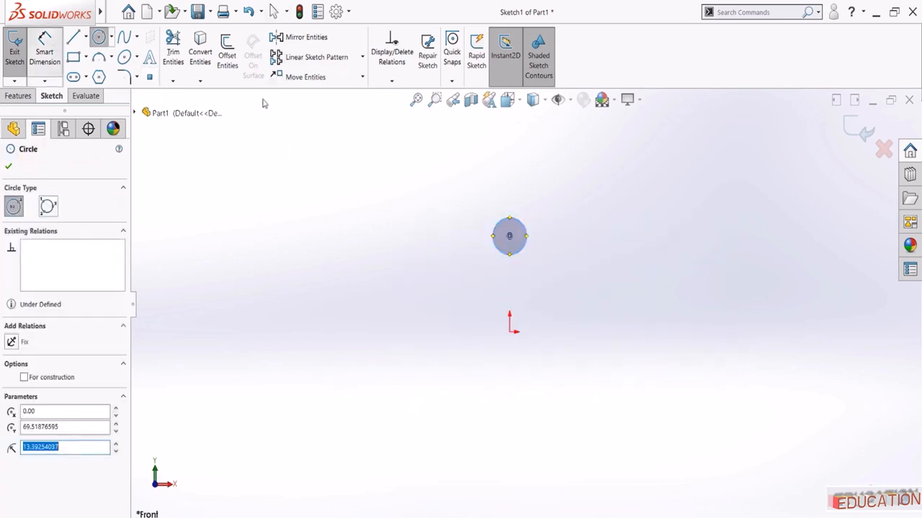
pyautogui.click(522, 225)
pyautogui.click(455, 243)
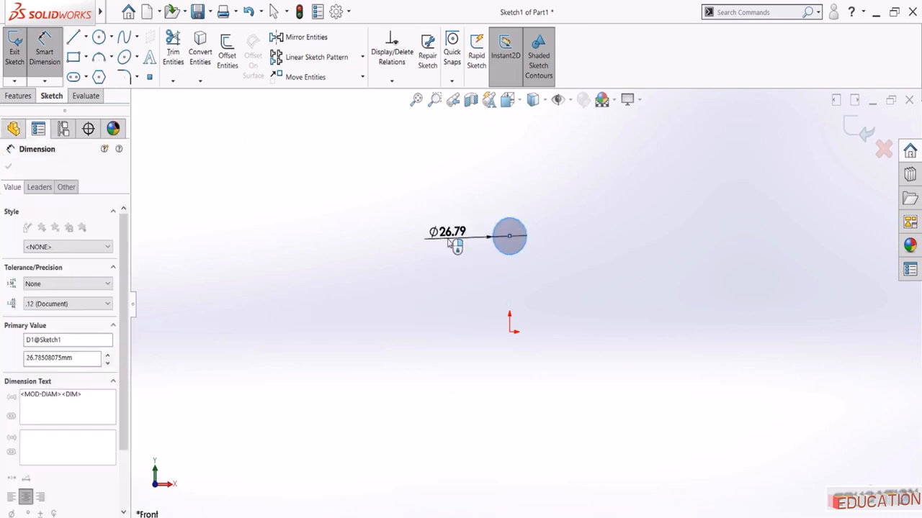
pyautogui.write('25')
pyautogui.press('Return')
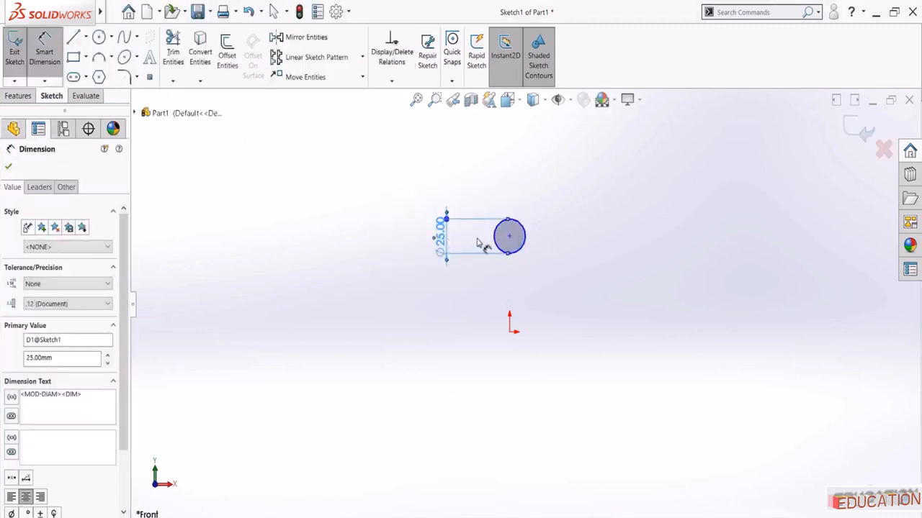
# Dimension the distance between the circle's centre and the origin as 100 mm
pyautogui.click(509, 237)
pyautogui.click(510, 332)
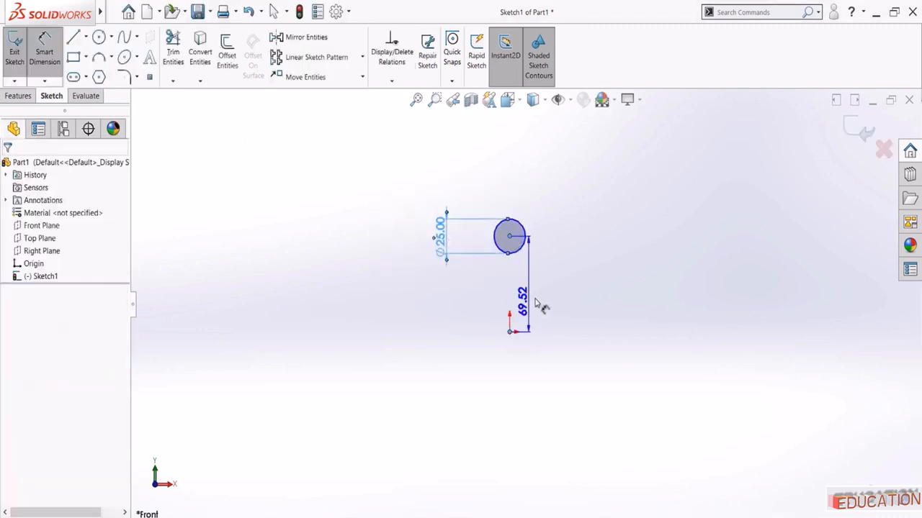
pyautogui.click(545, 301)
pyautogui.write('100')
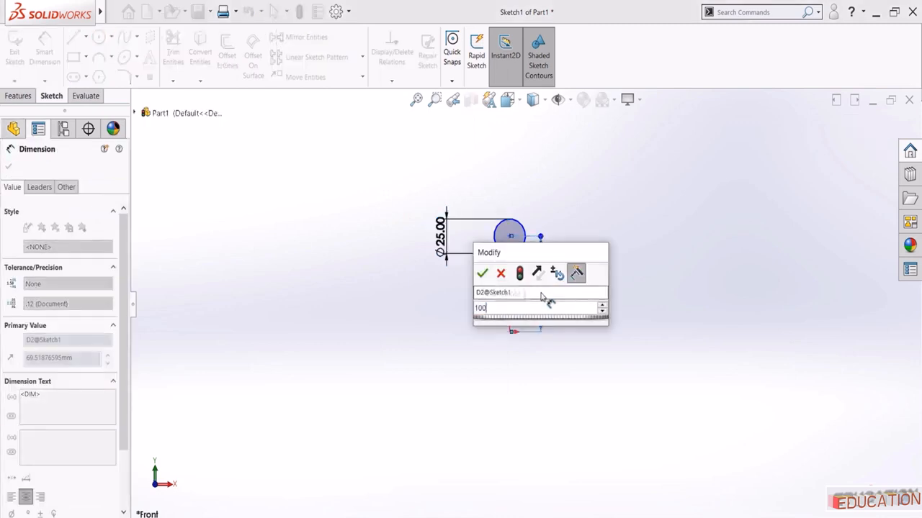
pyautogui.press('Return')
pyautogui.press('Escape')
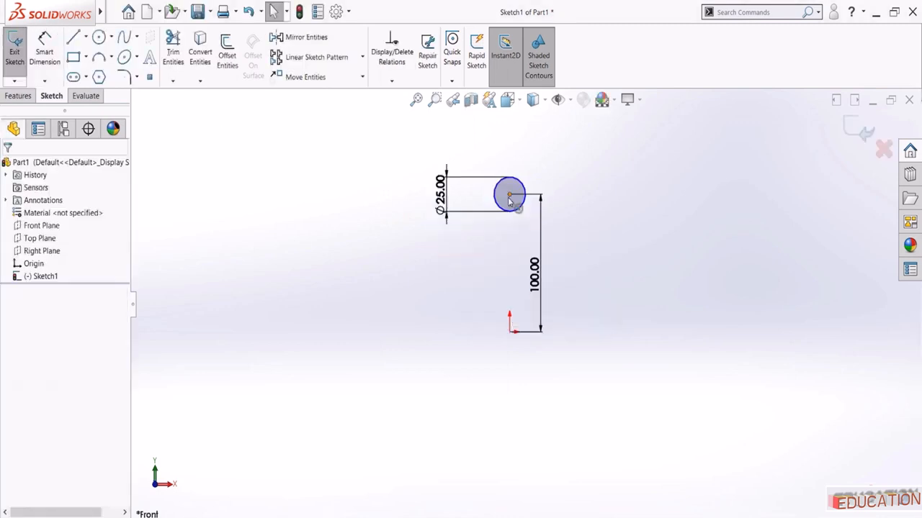
# Add a Vertical relation between the circle's centre and the origin
pyautogui.click(509, 194)
pyautogui.keyDown('ctrl'); pyautogui.click(510, 331); pyautogui.keyUp('ctrl')
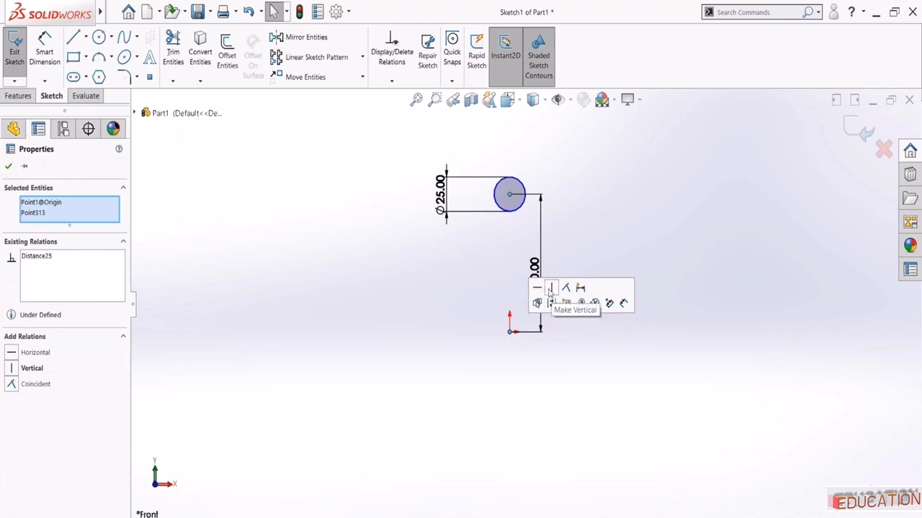
pyautogui.click(551, 288)
pyautogui.click(604, 229)
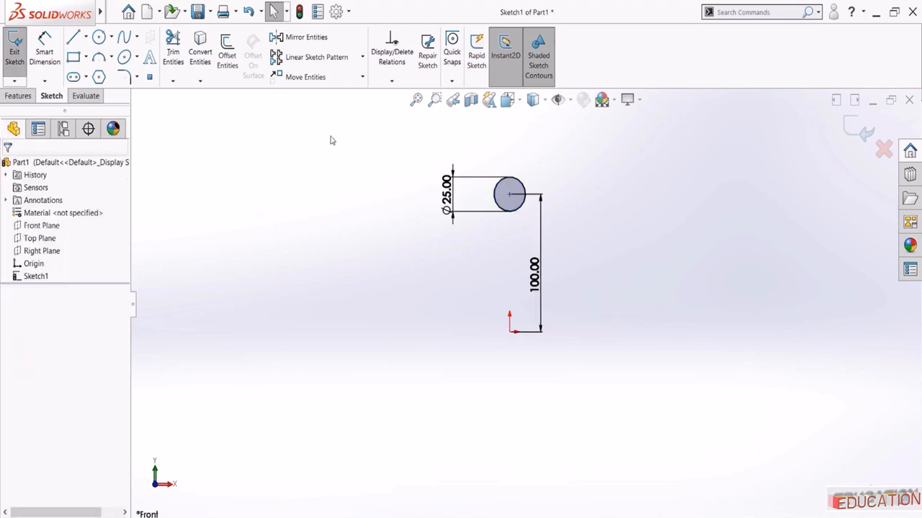
# Create a Circular Sketch Pattern of the circle around the origin with 8 equally spaced instances over 360 degrees, leaving out the radius dimension
pyautogui.click(362, 57)
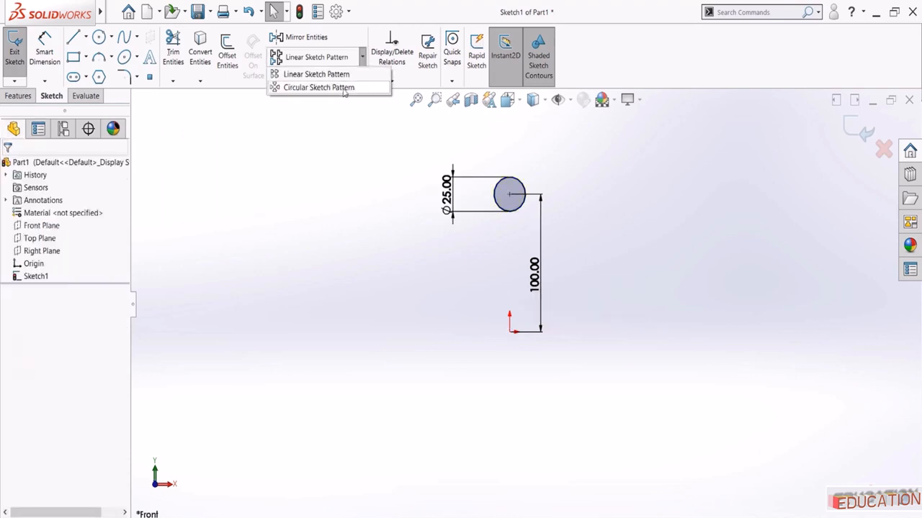
pyautogui.click(345, 87)
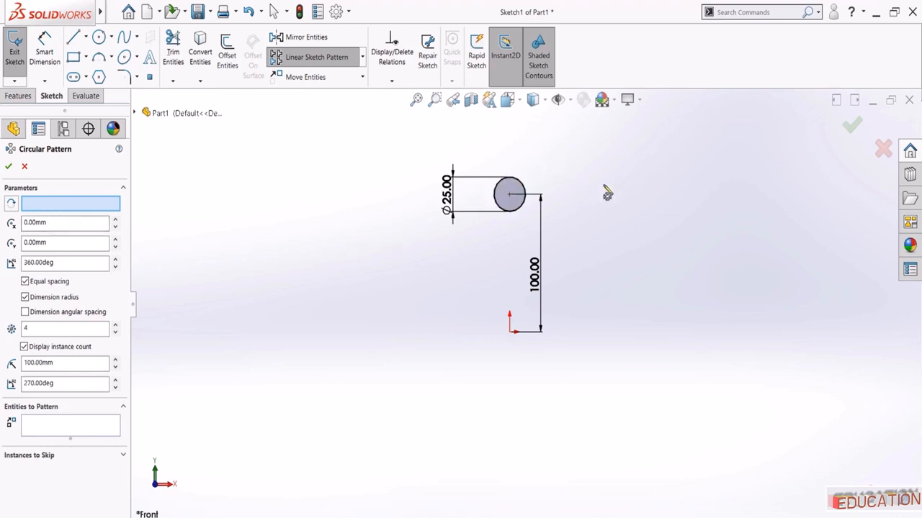
pyautogui.click(66, 207)
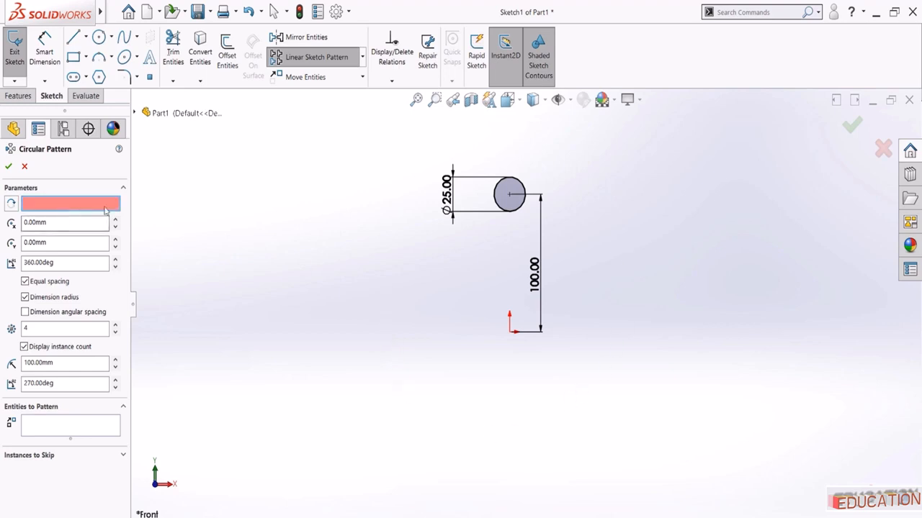
pyautogui.click(509, 332)
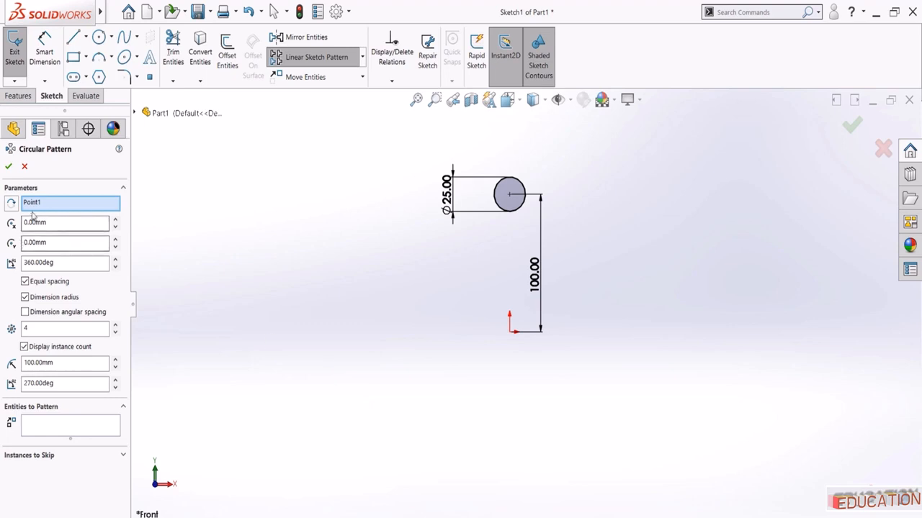
pyautogui.click(47, 430)
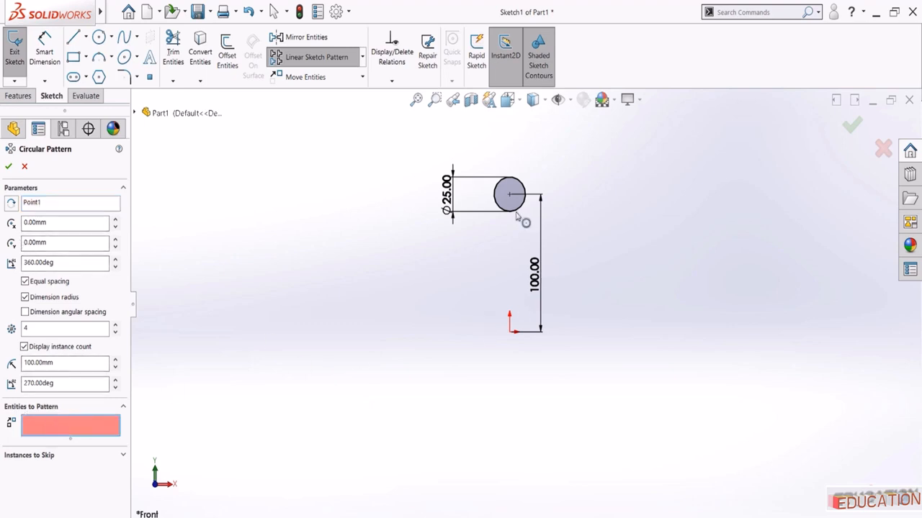
pyautogui.click(496, 202)
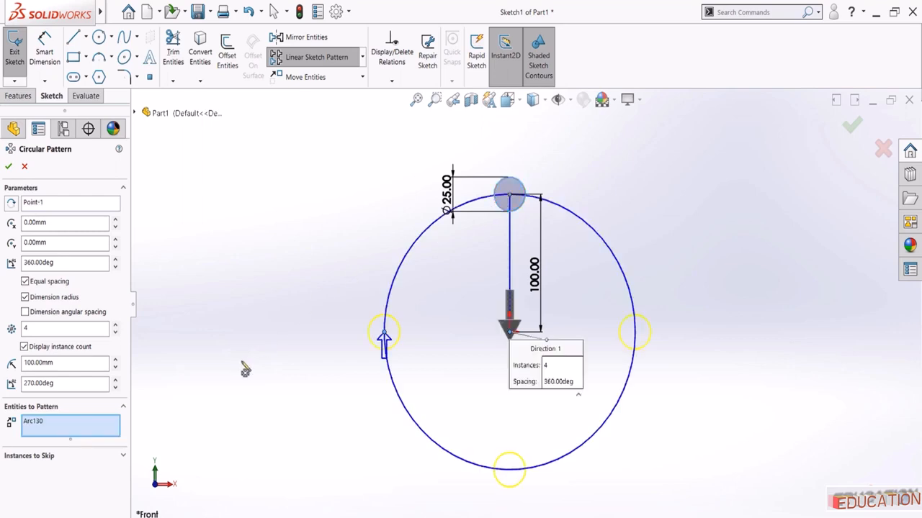
pyautogui.click(36, 298)
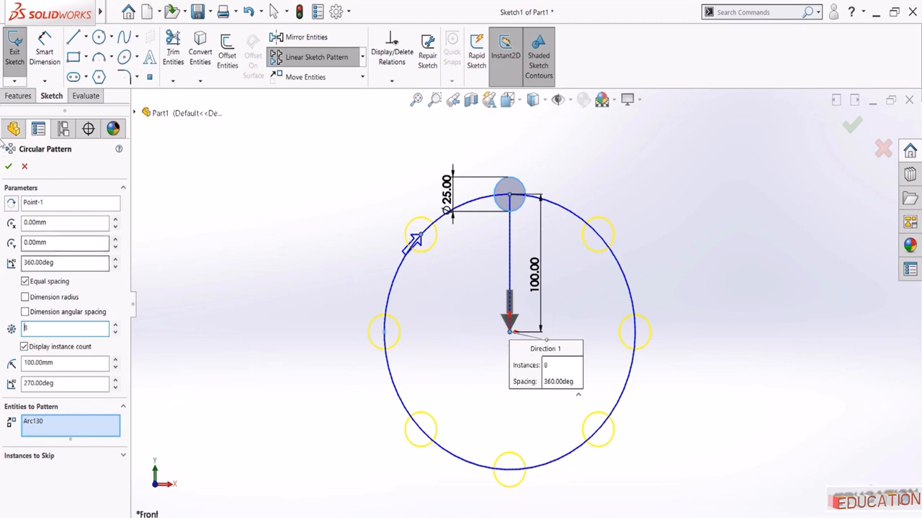
pyautogui.click(8, 166)
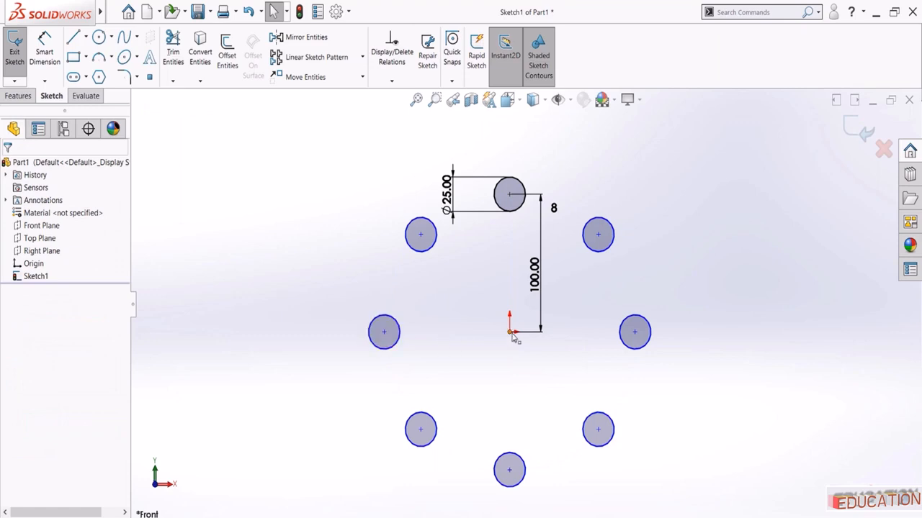
# Shift the circular pattern by moving its instance west of the origin outward to about X -119, Y 14 mm
pyautogui.moveTo(512, 334); pyautogui.dragTo(462, 321)
pyautogui.click(456, 344)
pyautogui.moveTo(384, 334); pyautogui.dragTo(341, 301)
pyautogui.click(256, 345)
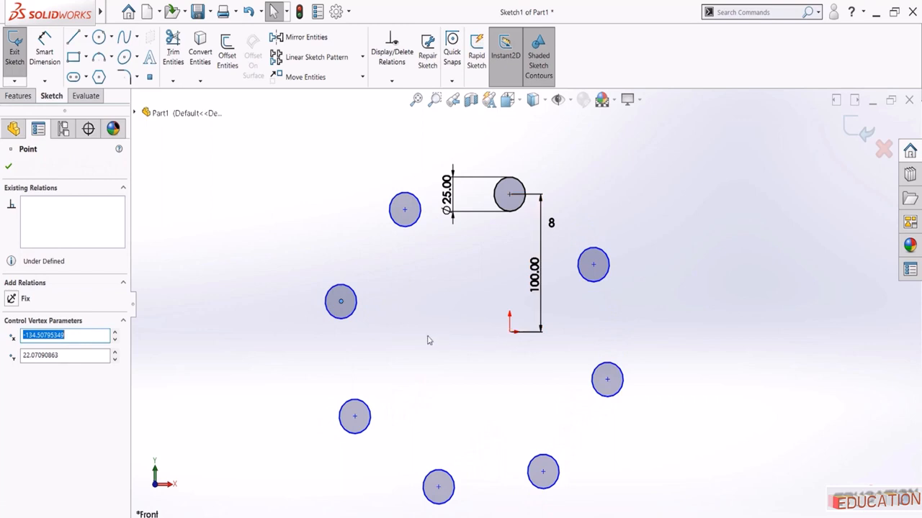
pyautogui.click(389, 328)
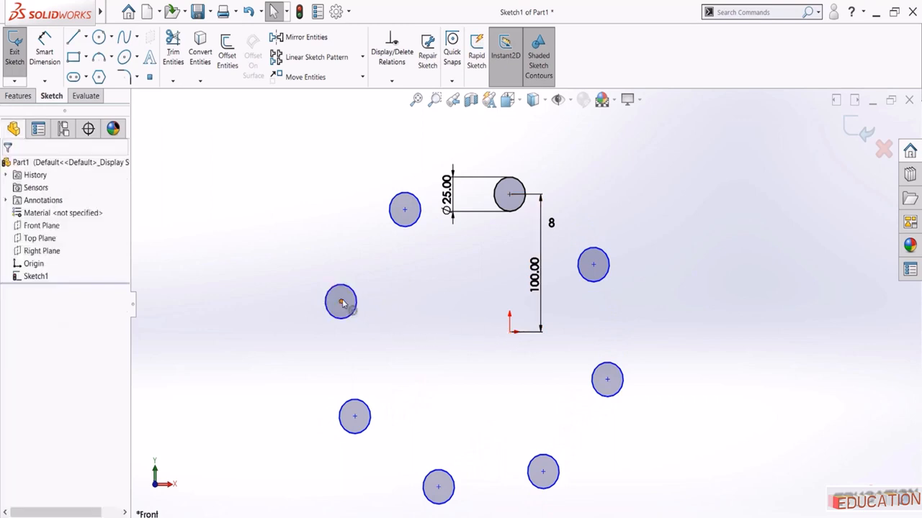
pyautogui.moveTo(341, 301); pyautogui.dragTo(360, 310)
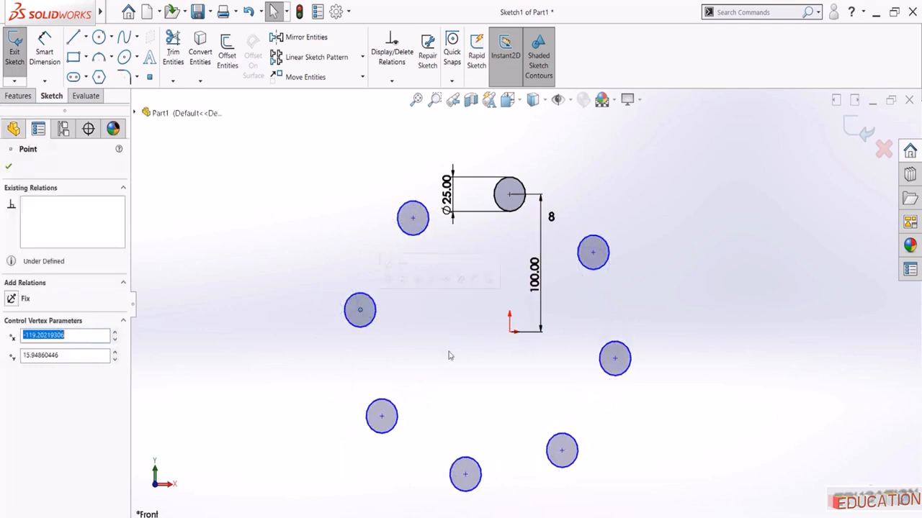
pyautogui.click(449, 354)
# Dimension the distance from the upper-left pattern circle's centre to the origin as 100 mm
pyautogui.click(44, 45)
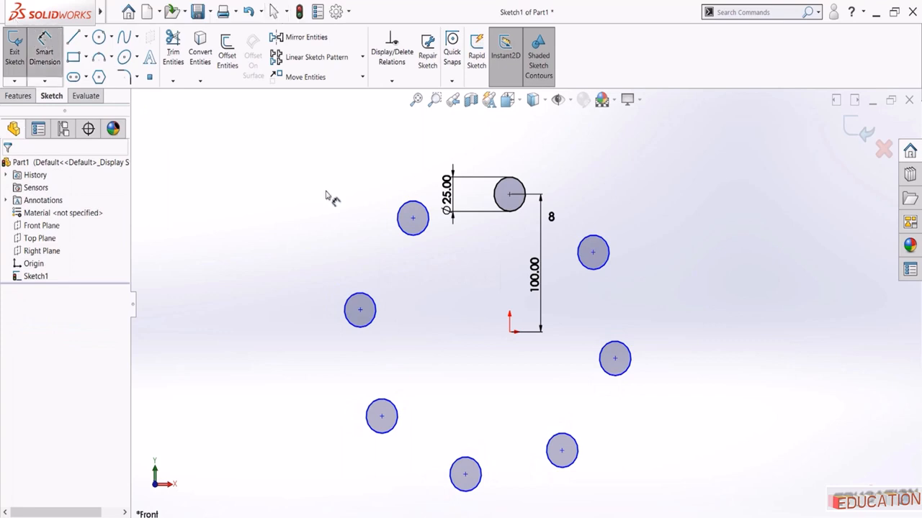
pyautogui.click(413, 220)
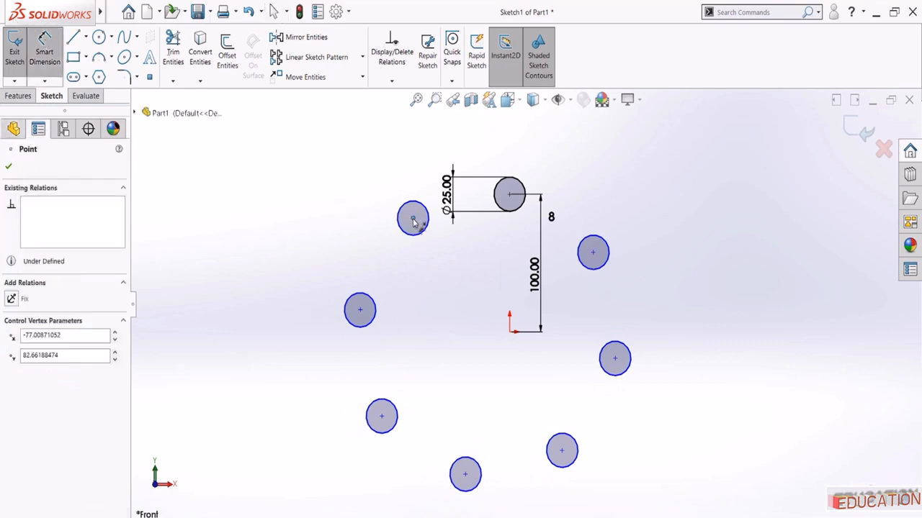
pyautogui.click(509, 333)
pyautogui.click(471, 296)
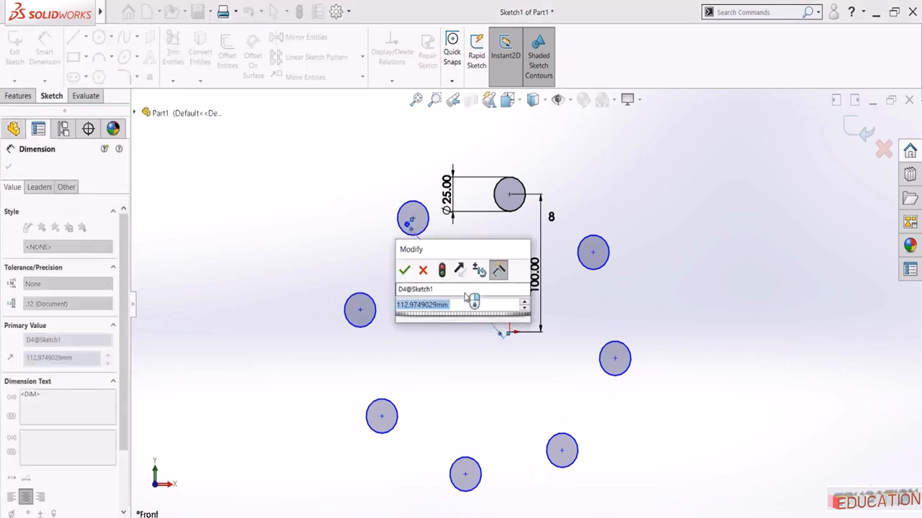
pyautogui.write('100')
pyautogui.press('Return')
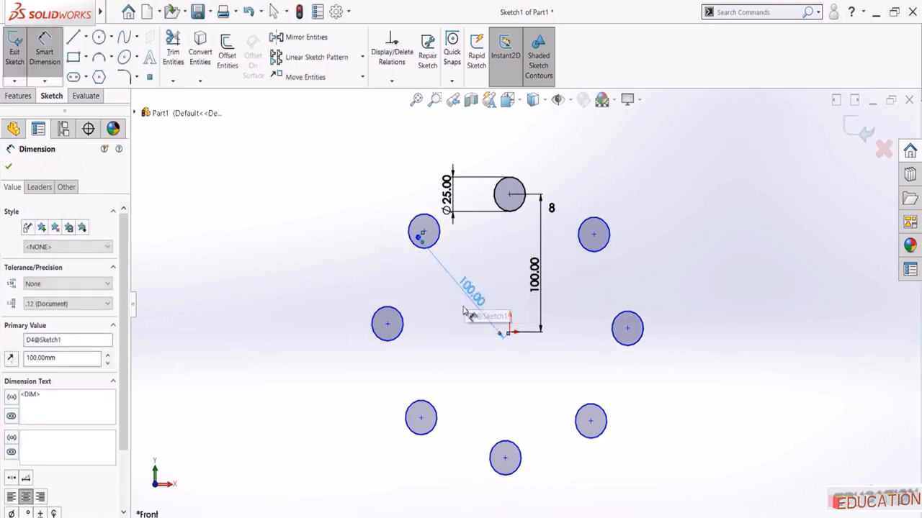
pyautogui.press('Escape')
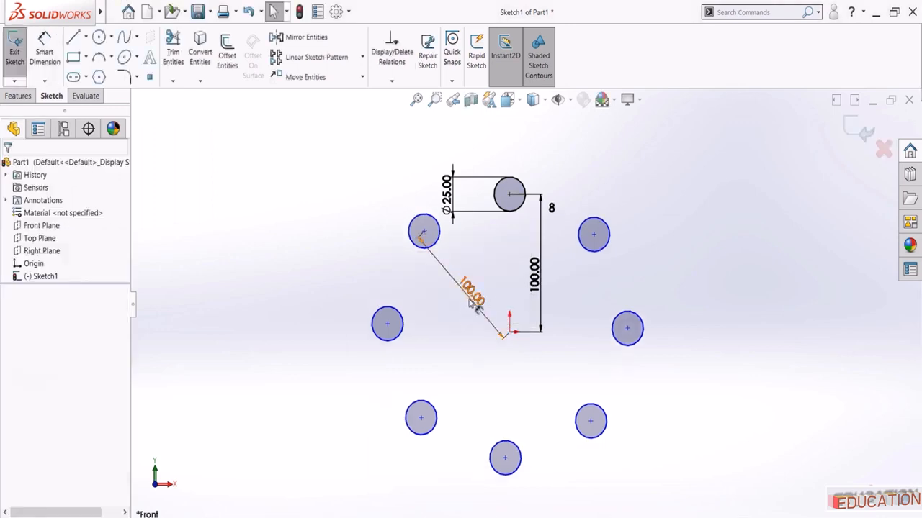
# Add an aligned dimension between the centres of the original circle and its upper-left neighbour, accepting the proposed value
pyautogui.click(45, 44)
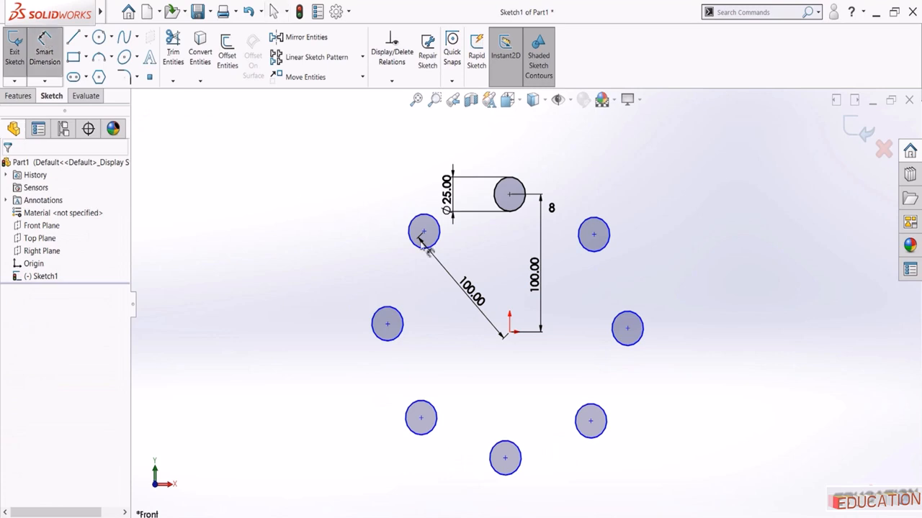
pyautogui.click(510, 195)
pyautogui.click(422, 231)
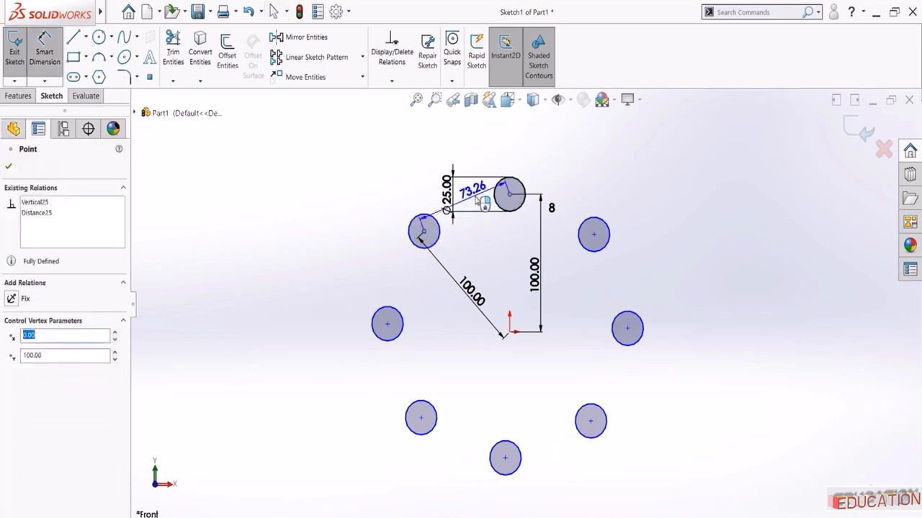
pyautogui.scroll(-4, 468, 194)
pyautogui.click(466, 242)
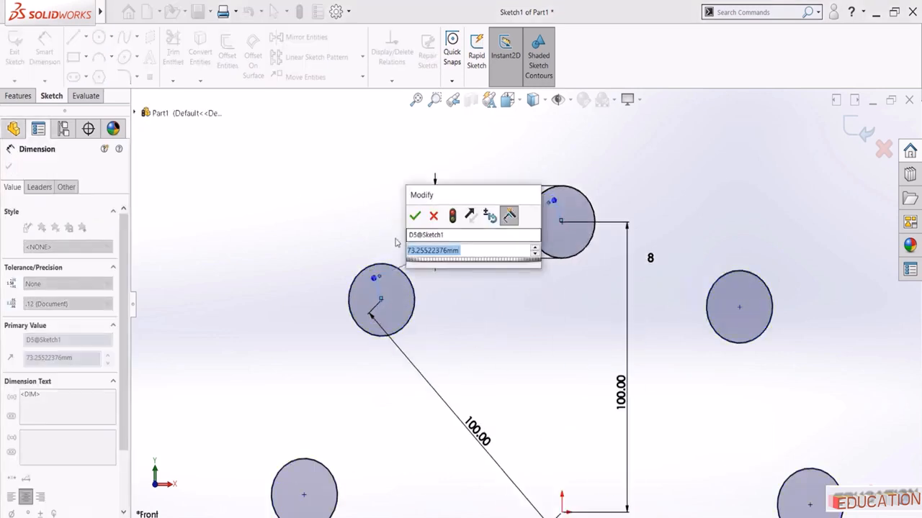
pyautogui.click(417, 215)
pyautogui.click(345, 202)
pyautogui.scroll(6, 346, 202)
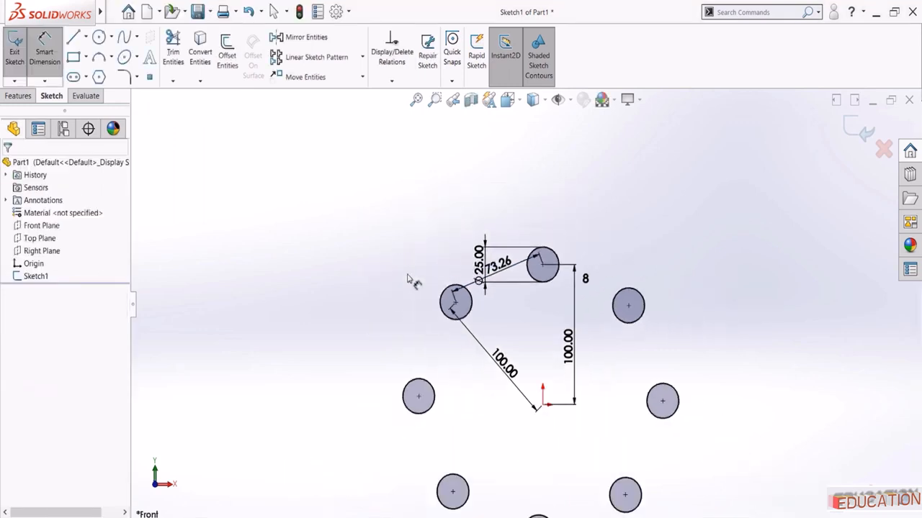
pyautogui.scroll(-2, 527, 407)
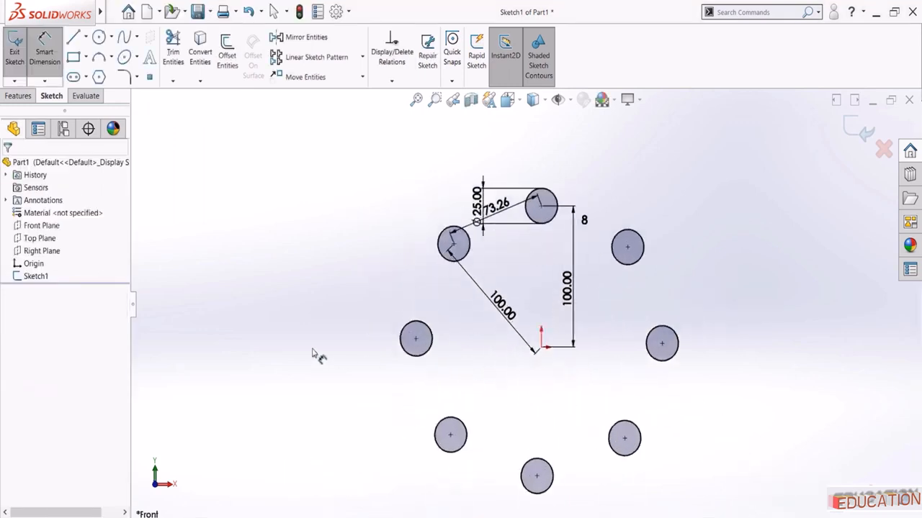
pyautogui.press('Escape')
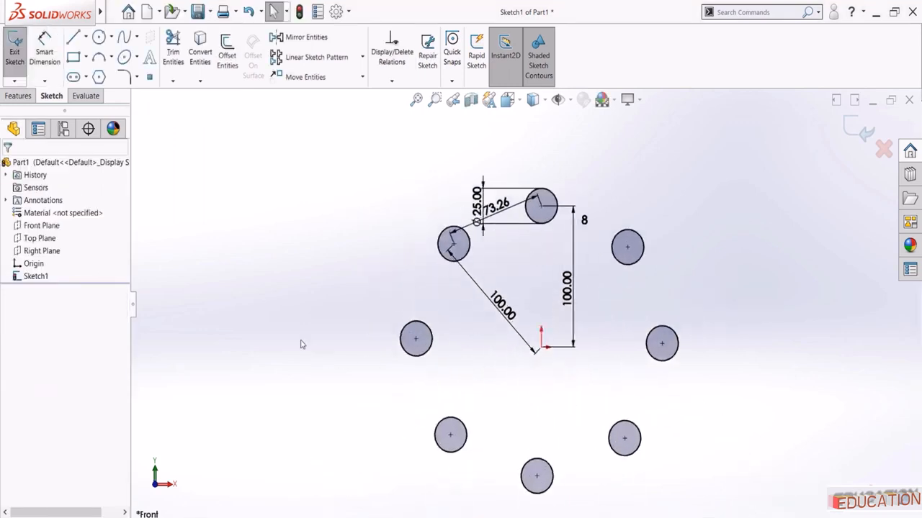
# Undo the added dimensions, the moved pattern circle and the circular pattern itself, back to the single 25 mm circle
pyautogui.hotkey('ctrl', 'z')
pyautogui.hotkey('ctrl', 'z')
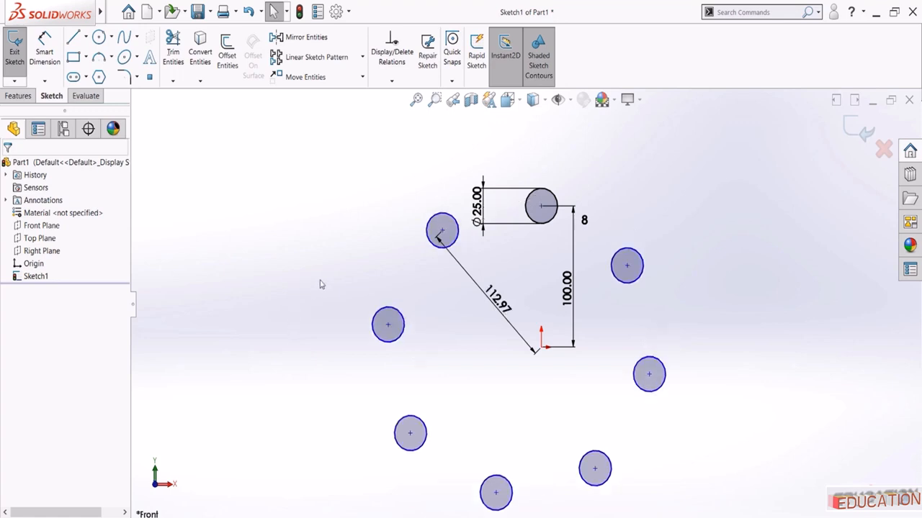
pyautogui.hotkey('ctrl', 'z')
pyautogui.hotkey('ctrl', 'z')
pyautogui.hotkey('ctrl', 'z')
pyautogui.hotkey('ctrl', 'z')
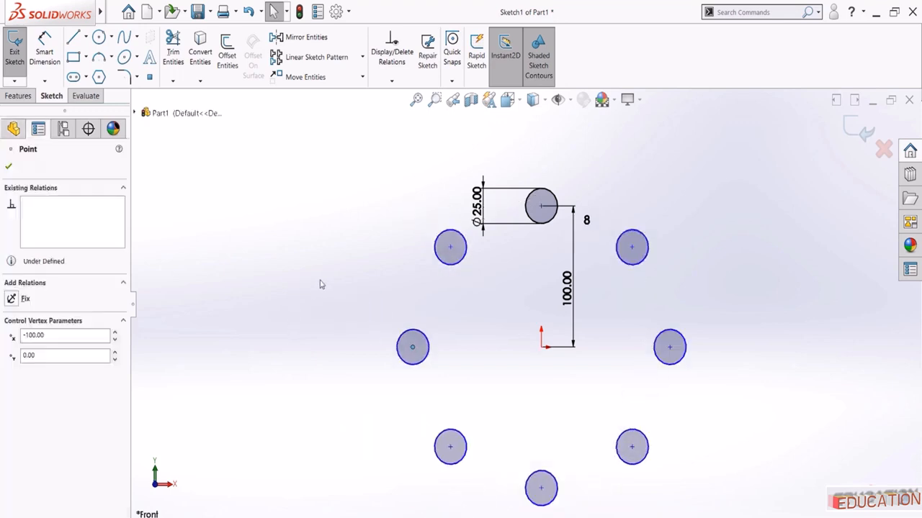
pyautogui.hotkey('ctrl', 'z')
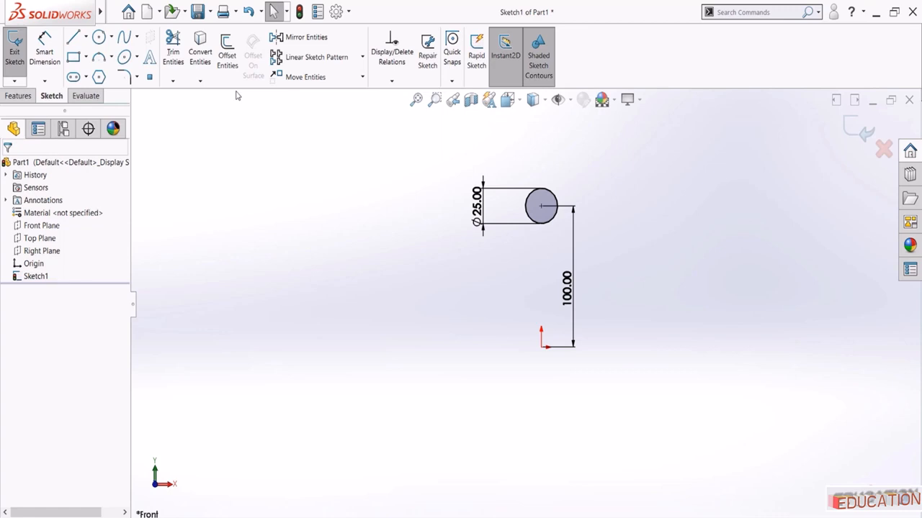
# Set up a Circular Sketch Pattern of the 25 mm circle centred on the origin, with four instances over 360 degrees
pyautogui.click(362, 56)
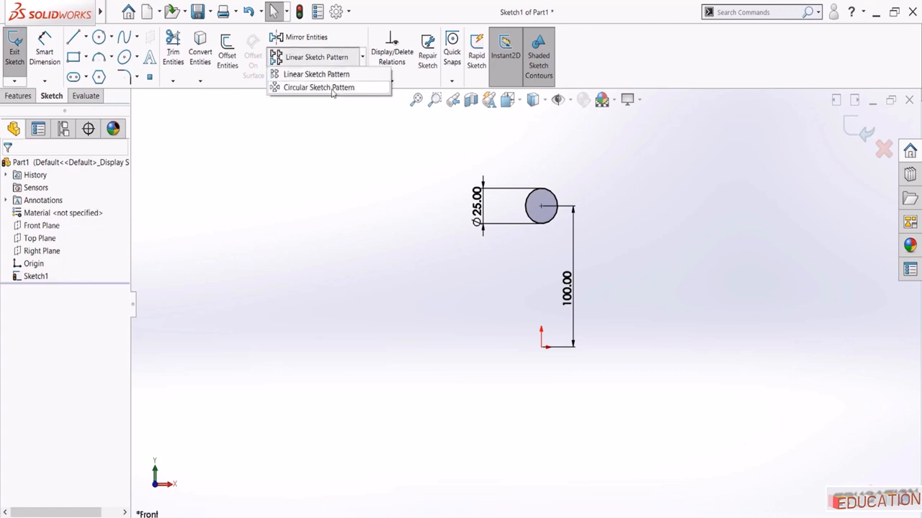
pyautogui.click(333, 87)
pyautogui.click(48, 203)
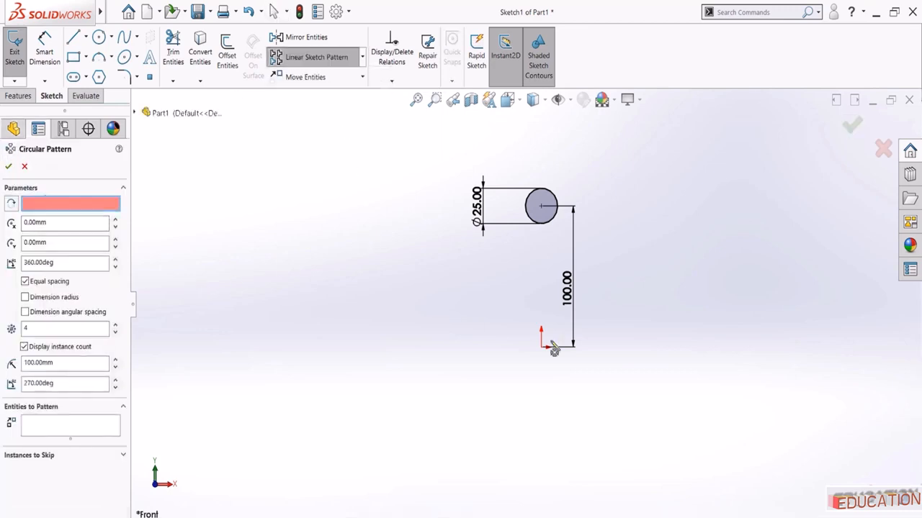
pyautogui.click(543, 349)
pyautogui.click(68, 427)
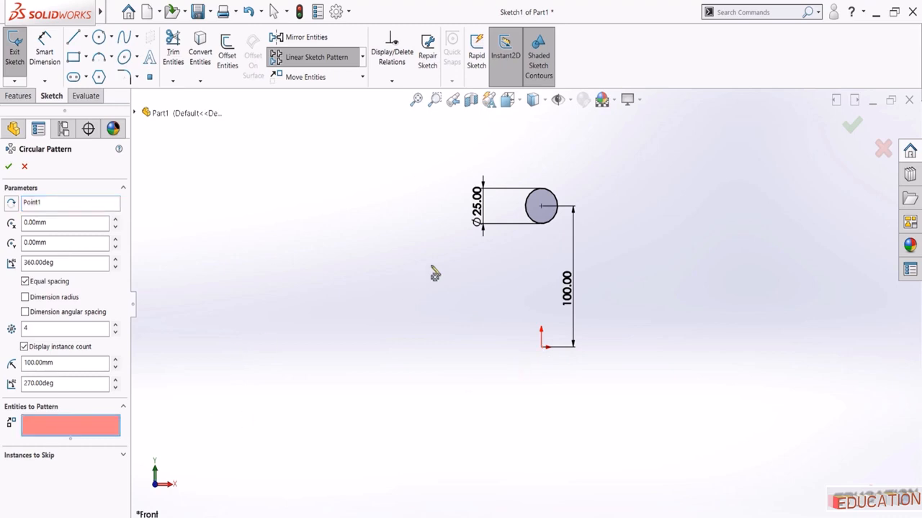
pyautogui.click(533, 218)
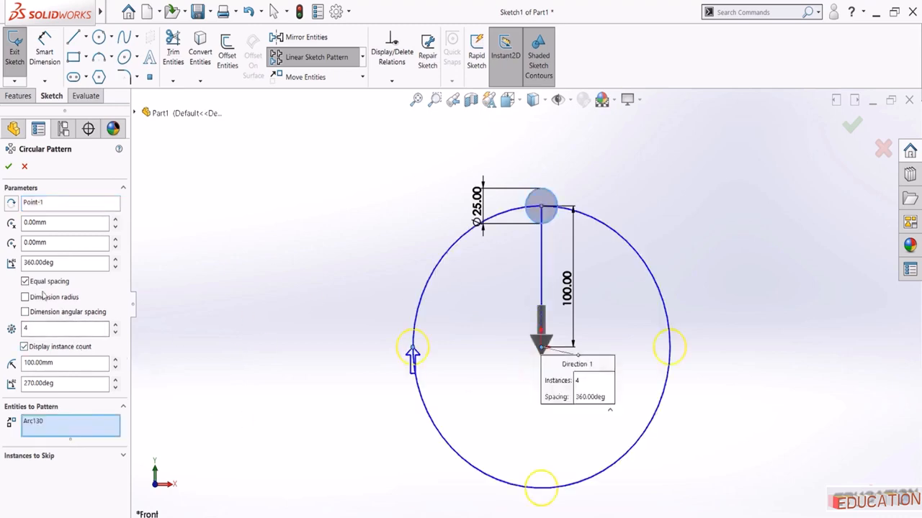
# Turn off equal spacing for the circular pattern and set the angle between its instances to 45 degrees
pyautogui.click(25, 282)
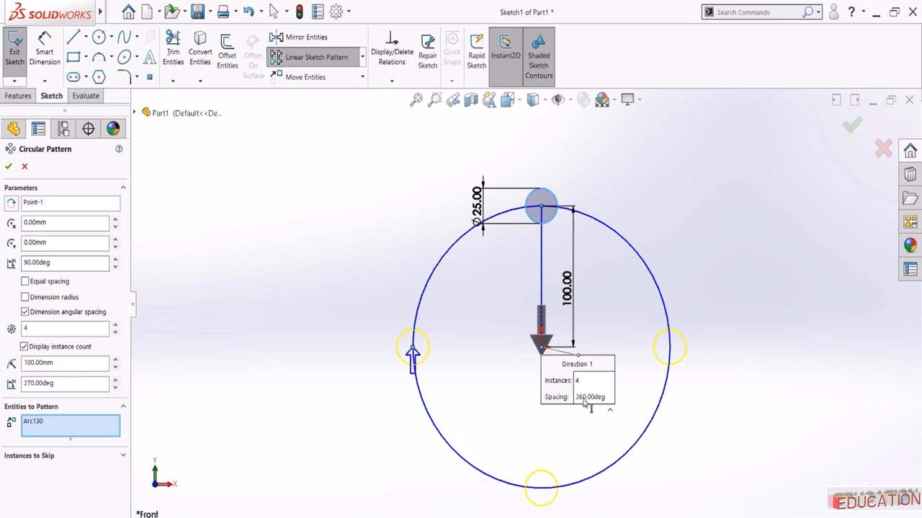
pyautogui.click(90, 263)
pyautogui.doubleClick(90, 263)
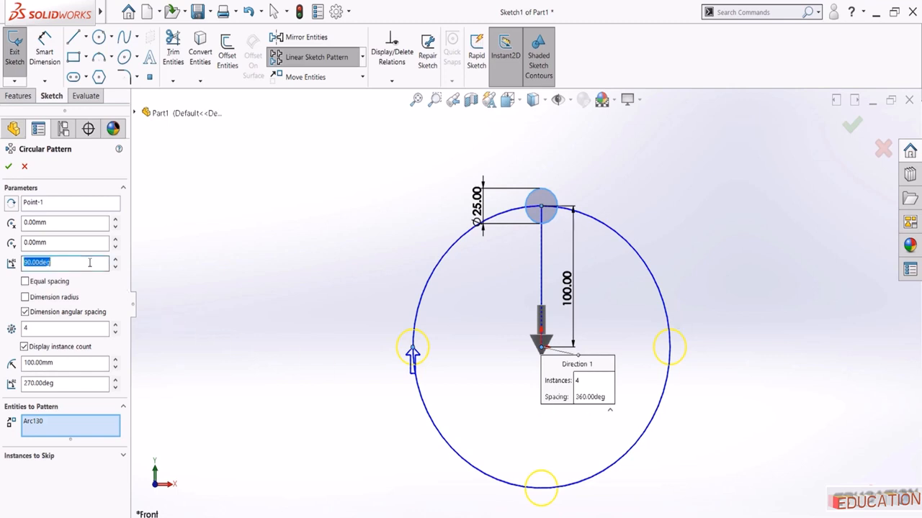
pyautogui.write('45')
pyautogui.press('Return')
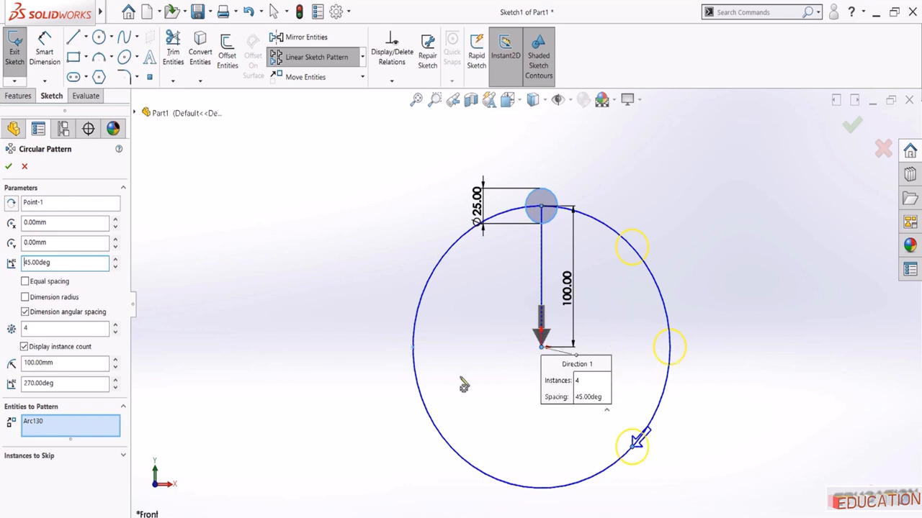
# Increase the pattern to 7 instances at 30 degrees spacing, include the radius dimension, and create it
pyautogui.click(115, 325)
pyautogui.click(115, 325)
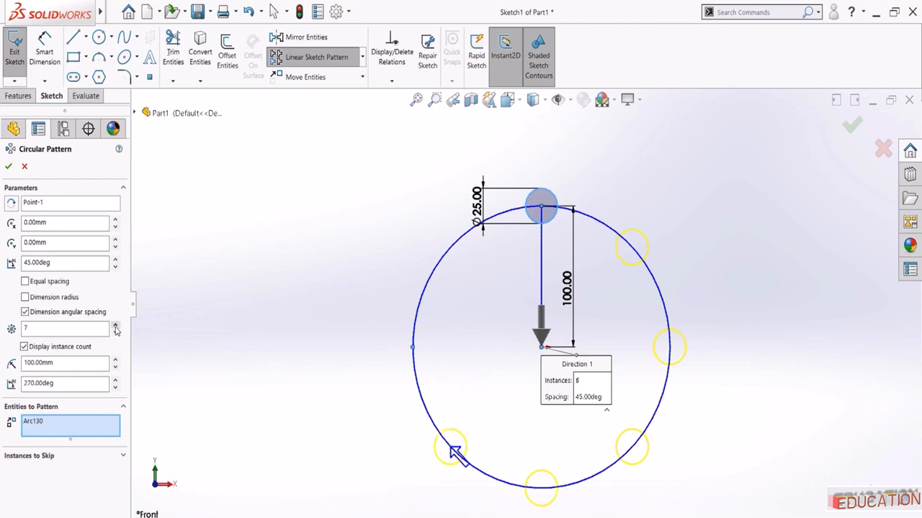
pyautogui.click(68, 264)
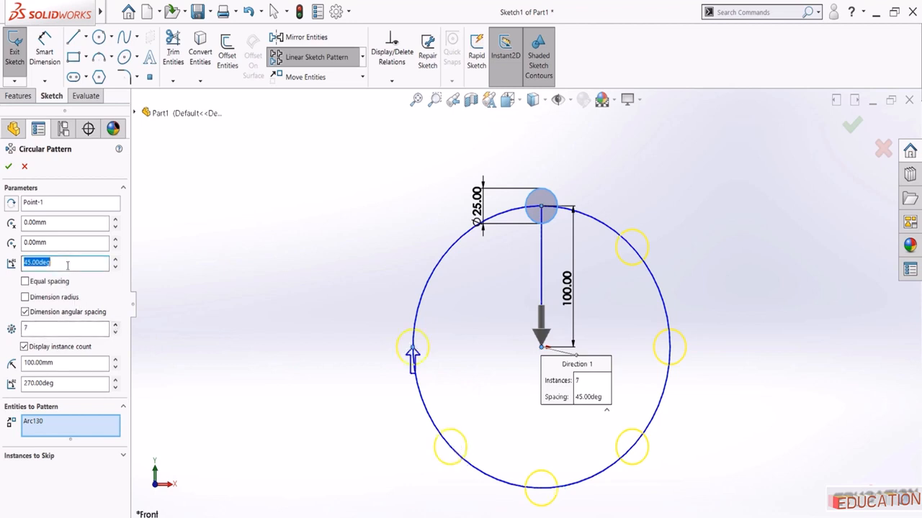
pyautogui.write('30')
pyautogui.press('Return')
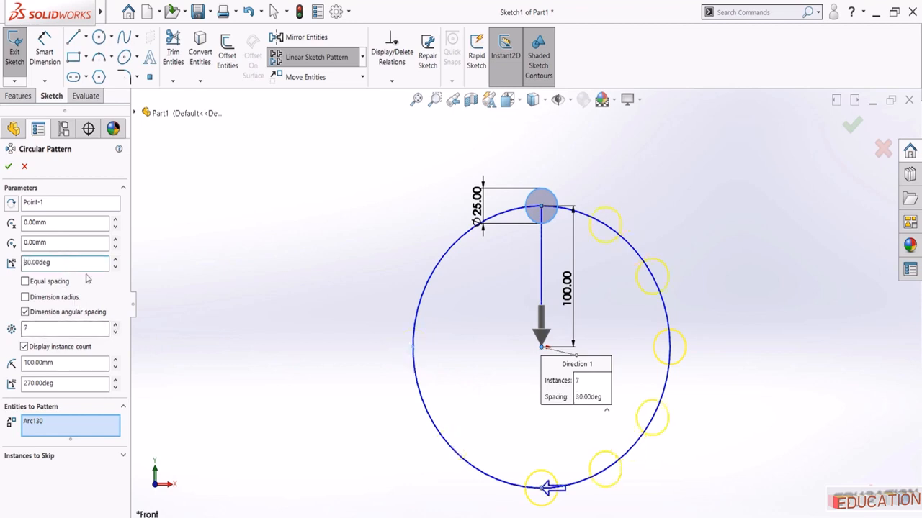
pyautogui.click(25, 298)
pyautogui.click(8, 167)
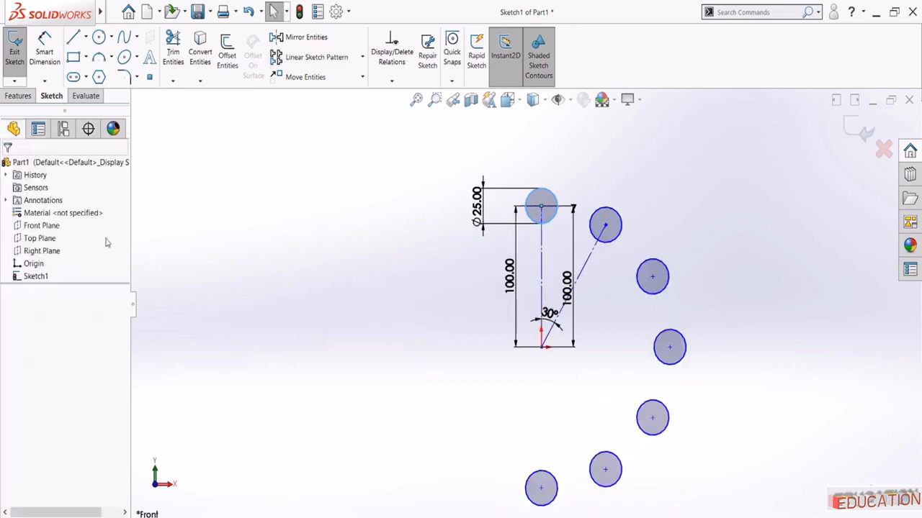
# Separate the two overlapping 100 mm dimensions and delete the original one between the circle's centre and the origin
pyautogui.scroll(-3, 567, 270)
pyautogui.moveTo(569, 304); pyautogui.dragTo(310, 306)
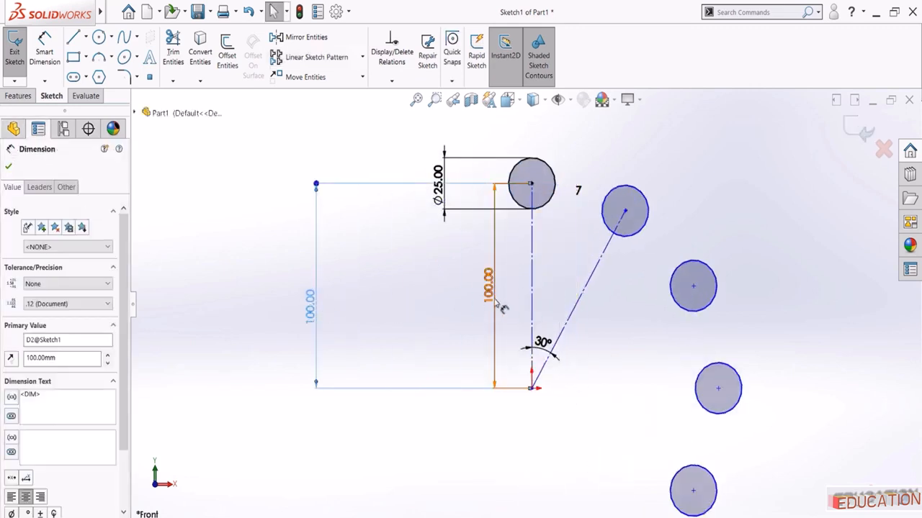
pyautogui.moveTo(493, 300)
pyautogui.mouseDown()
pyautogui.moveTo(516, 294)
pyautogui.moveTo(489, 297)
pyautogui.mouseUp()
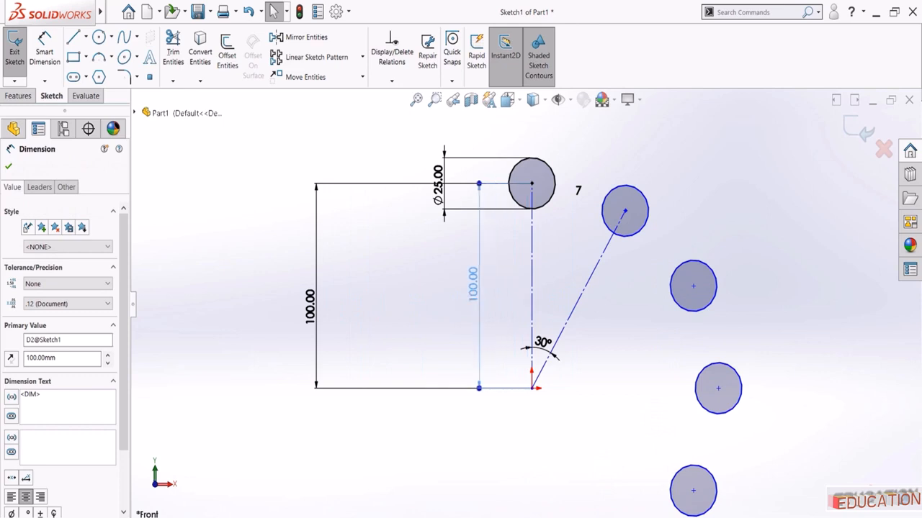
pyautogui.click(317, 243)
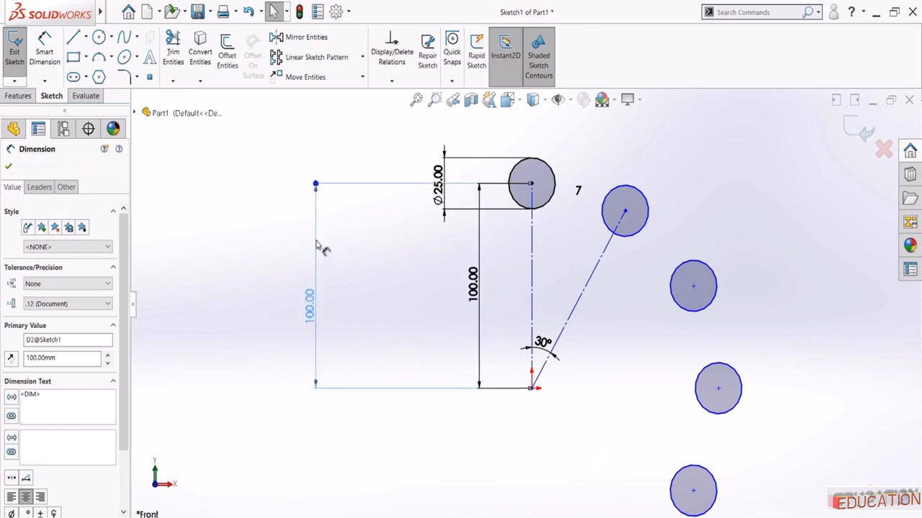
pyautogui.press('Delete')
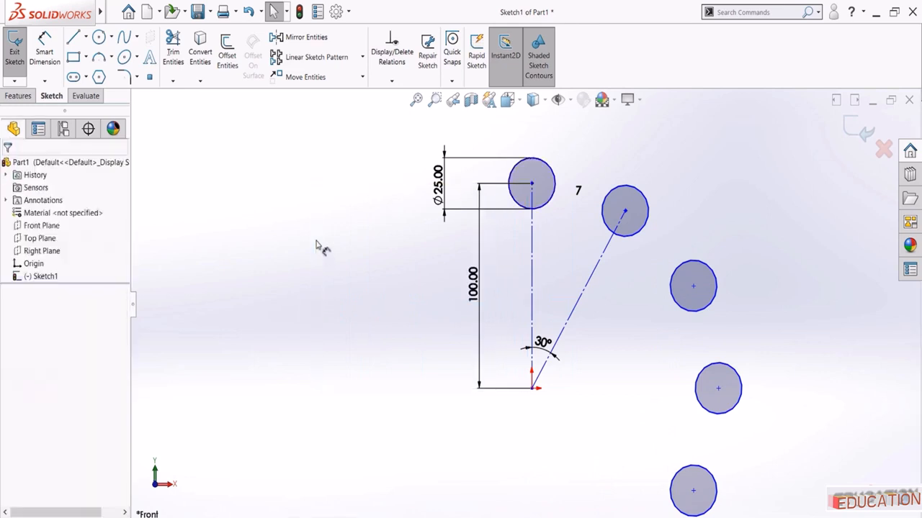
pyautogui.press('Return')
pyautogui.press('Escape')
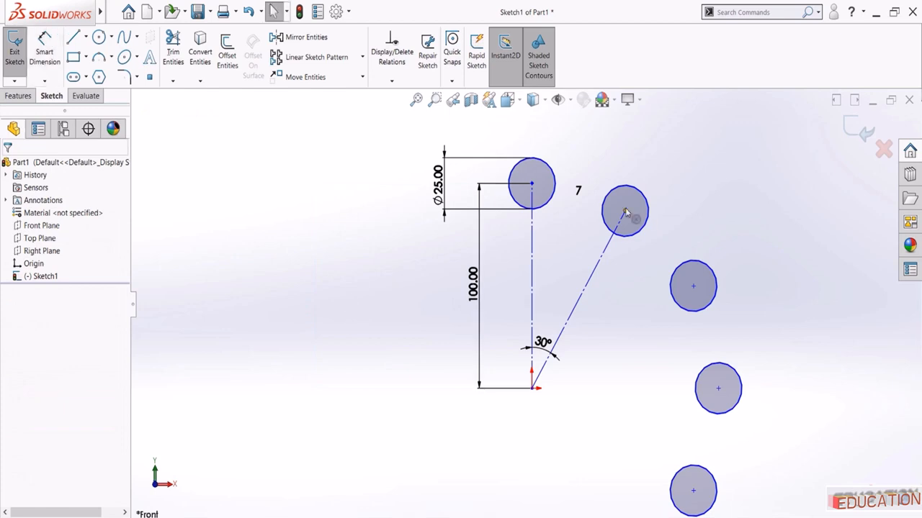
# Move the second pattern circle to shift the pattern centre, and make that centre point coincident with the origin
pyautogui.moveTo(626, 213); pyautogui.dragTo(654, 211)
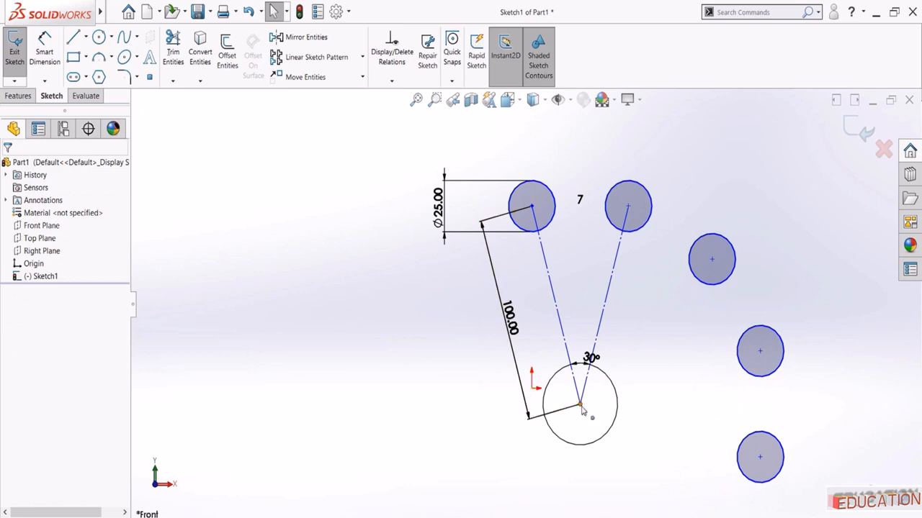
pyautogui.click(580, 406)
pyautogui.keyDown('ctrl'); pyautogui.click(533, 387); pyautogui.keyUp('ctrl')
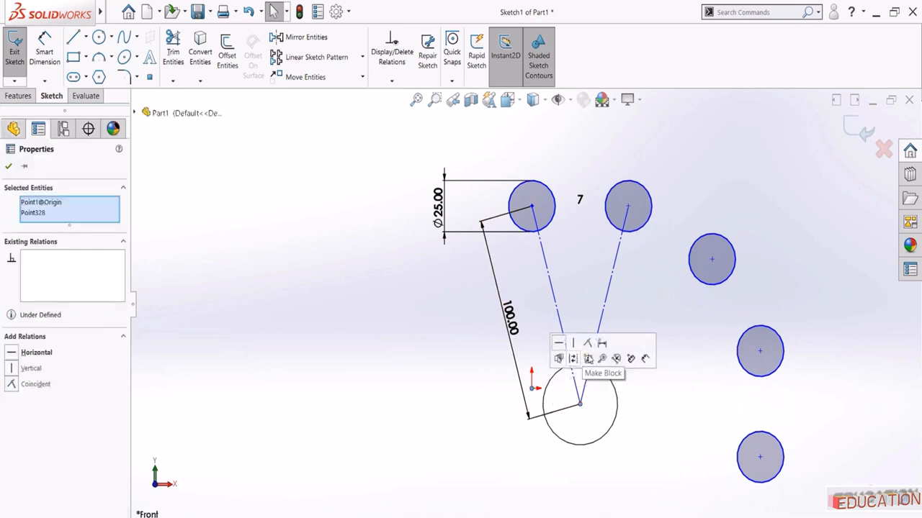
pyautogui.click(573, 358)
pyautogui.click(439, 309)
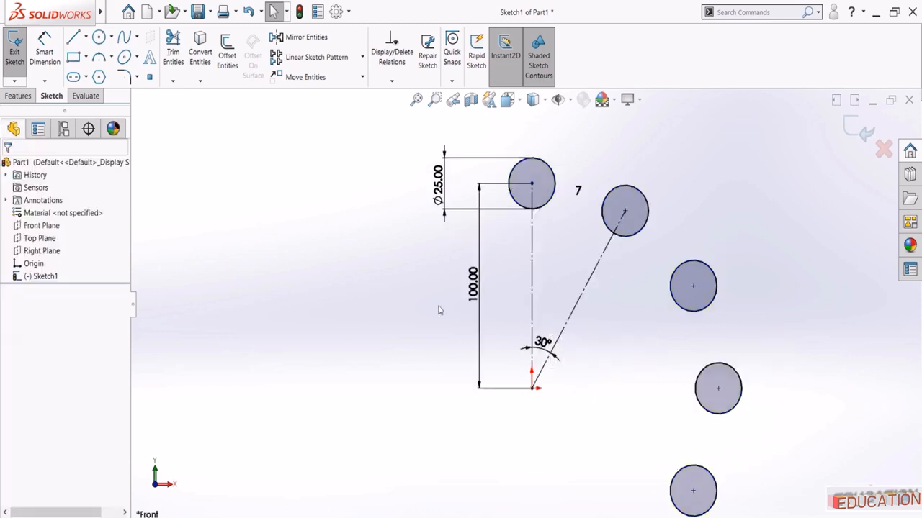
# Undo the centre relation, the circle move, the dimension edits and the seven-instance pattern, back to the single 25 mm circle
pyautogui.scroll(4, 461, 311)
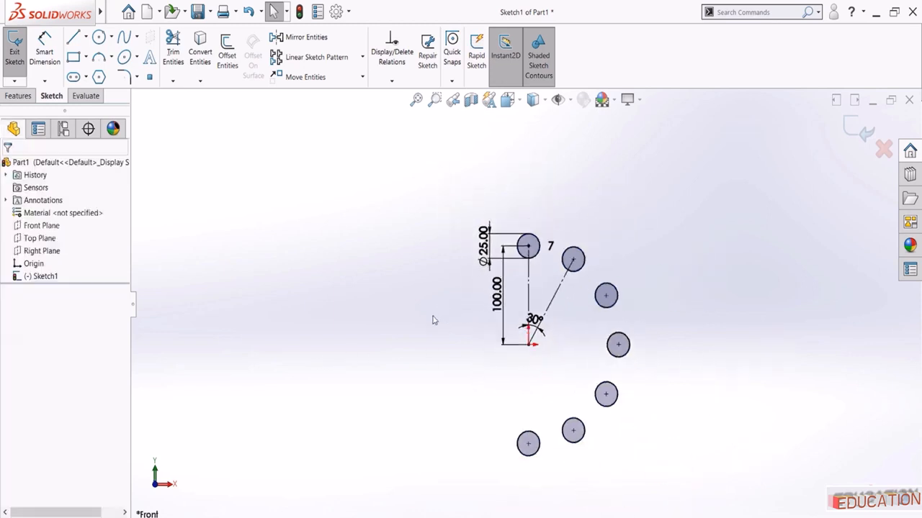
pyautogui.scroll(-1, 562, 399)
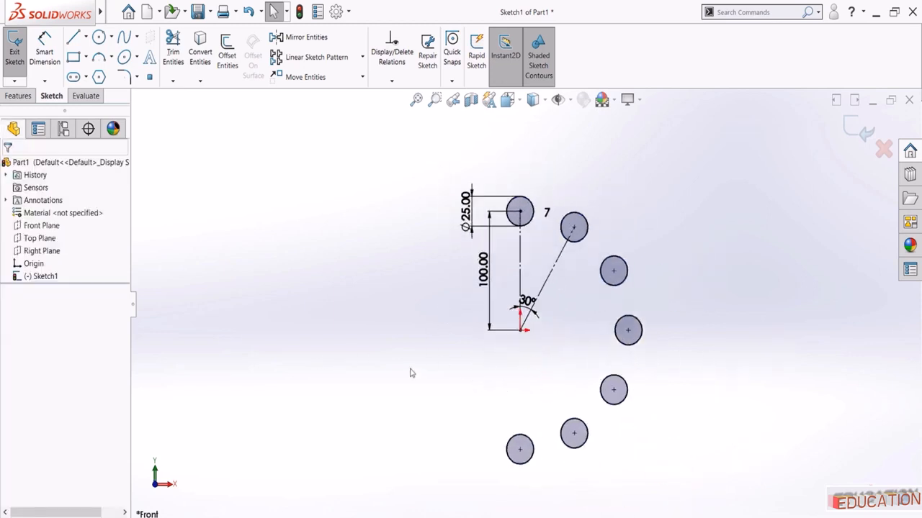
pyautogui.hotkey('ctrl', 'z')
pyautogui.hotkey('ctrl', 'z')
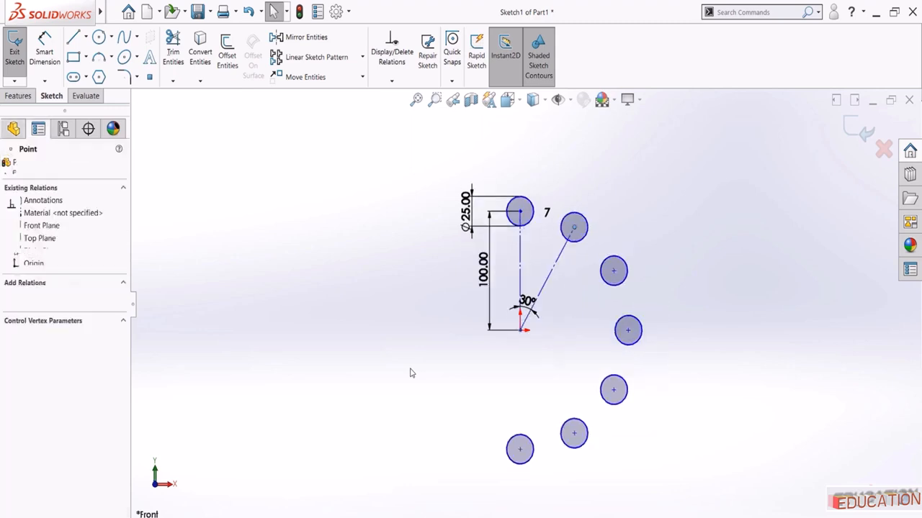
pyautogui.hotkey('ctrl', 'z')
pyautogui.hotkey('ctrl', 'z')
pyautogui.hotkey('ctrl', 'z')
pyautogui.hotkey('ctrl', 'z')
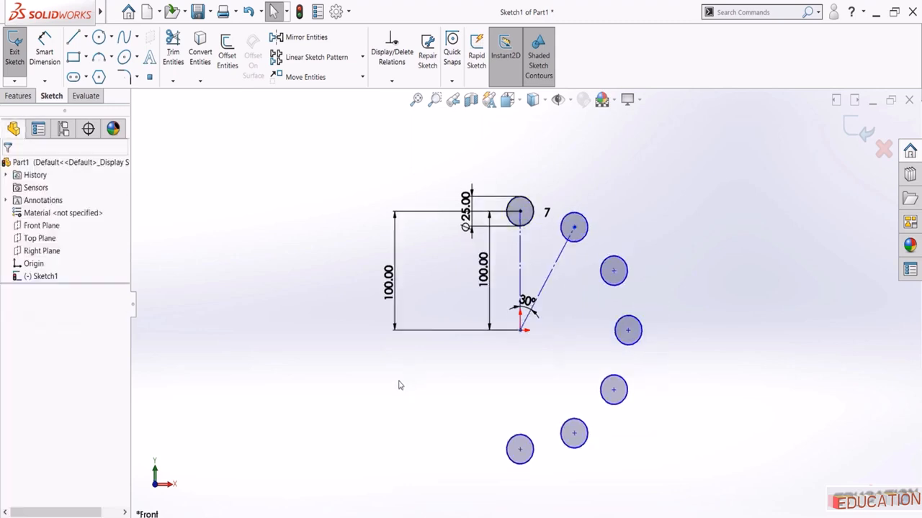
pyautogui.hotkey('ctrl', 'z')
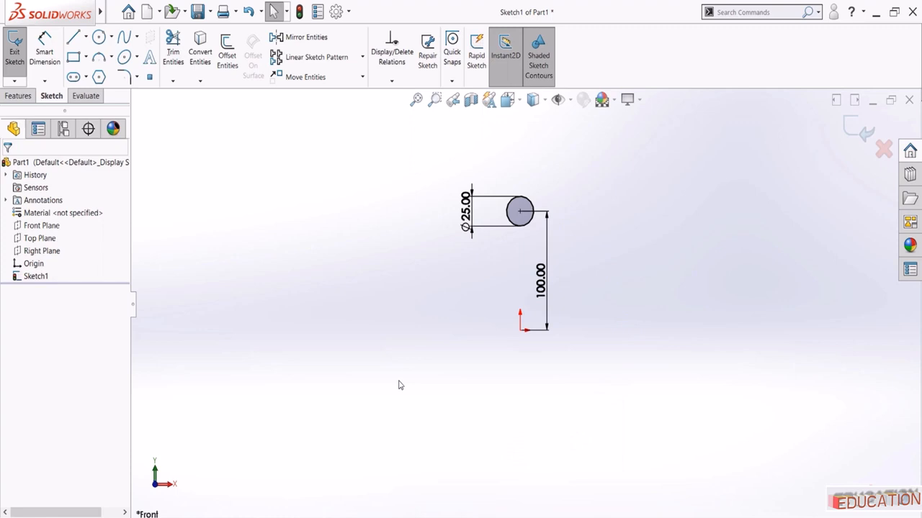
# Circular-pattern the 25 mm circle about the origin with four instances over 360 degrees, skipping the instance west of the origin
pyautogui.click(362, 57)
pyautogui.click(324, 88)
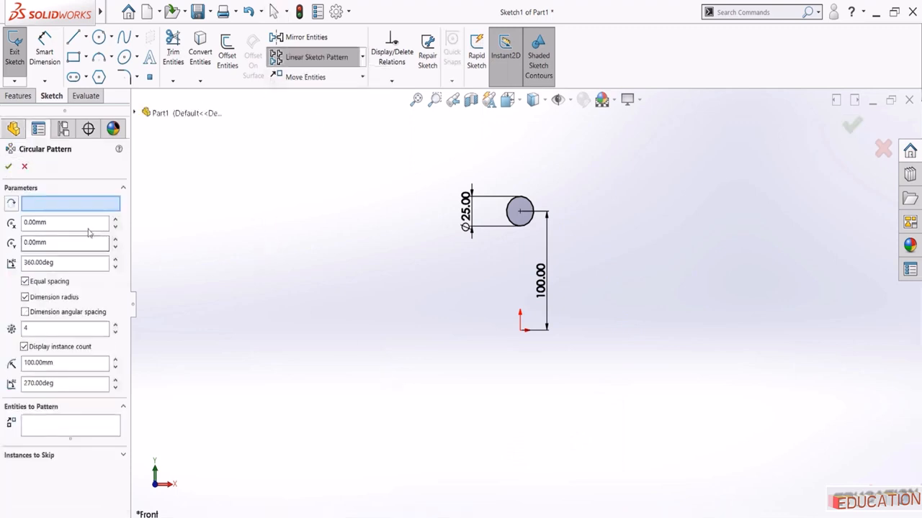
pyautogui.click(522, 330)
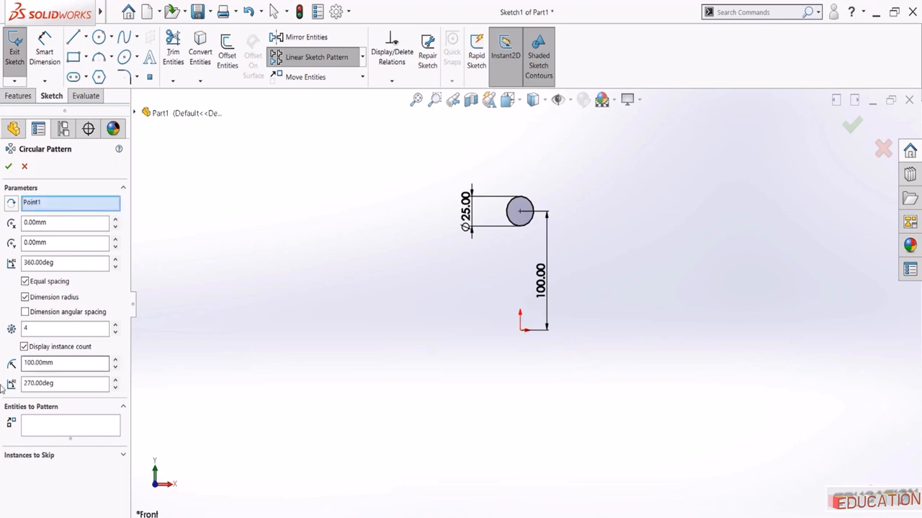
pyautogui.click(509, 221)
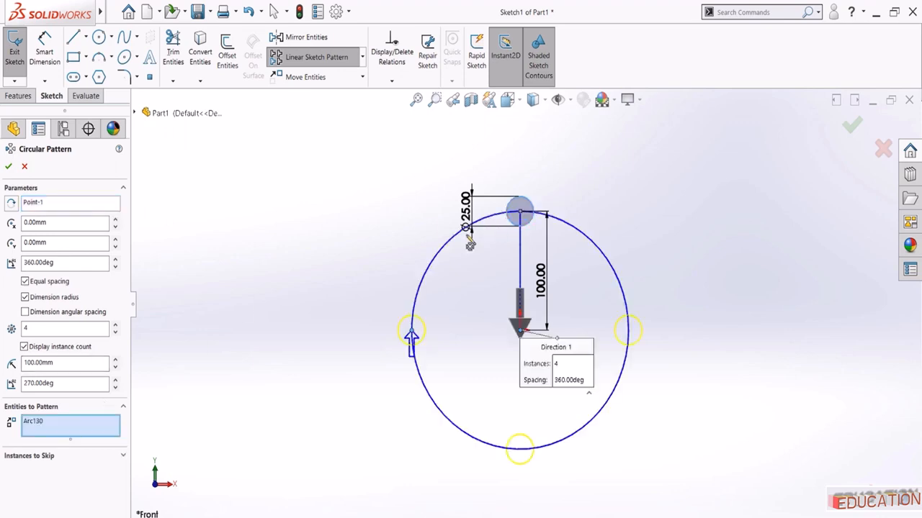
pyautogui.click(41, 462)
pyautogui.click(45, 478)
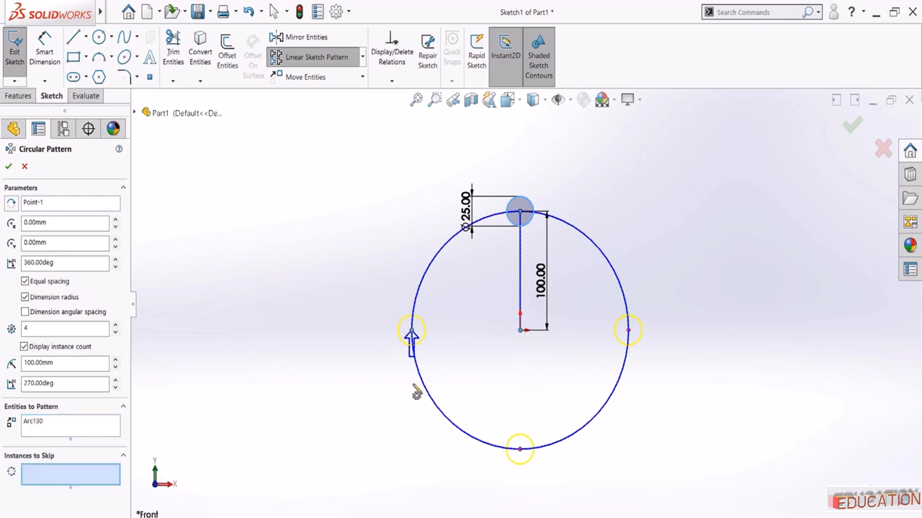
pyautogui.click(410, 335)
pyautogui.click(9, 166)
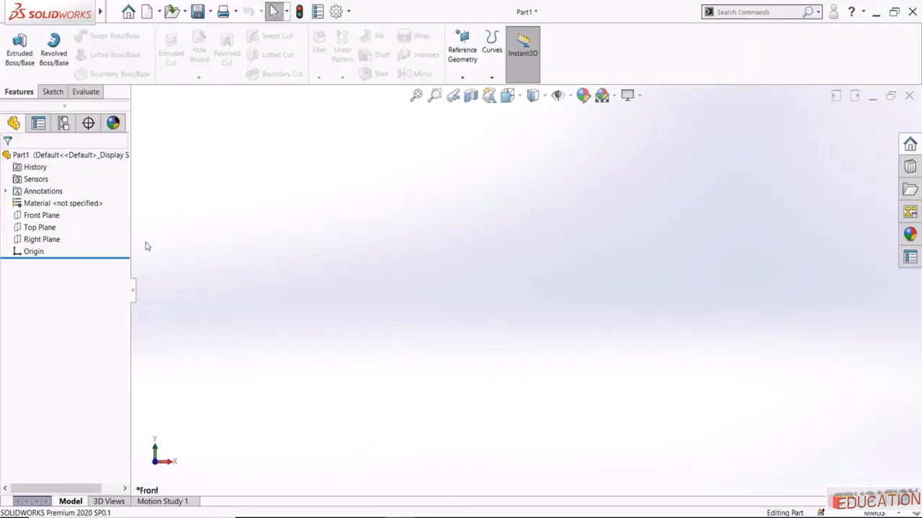
# Start a new sketch on the Front Plane and draw a horizontal line from the origin in the positive X direction
pyautogui.click(37, 216)
pyautogui.click(42, 203)
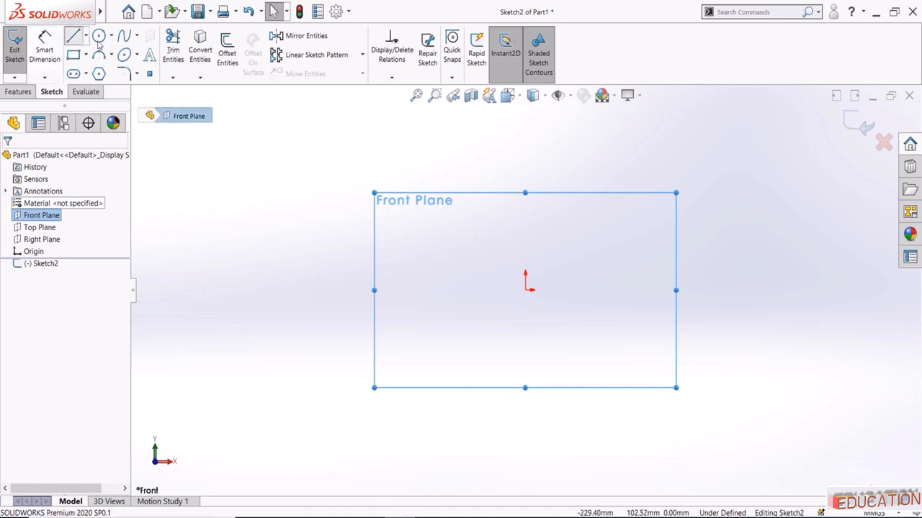
pyautogui.click(73, 36)
pyautogui.click(529, 289)
pyautogui.click(611, 290)
pyautogui.press('Escape')
# Dimension the horizontal line's length as 60 mm
pyautogui.click(44, 49)
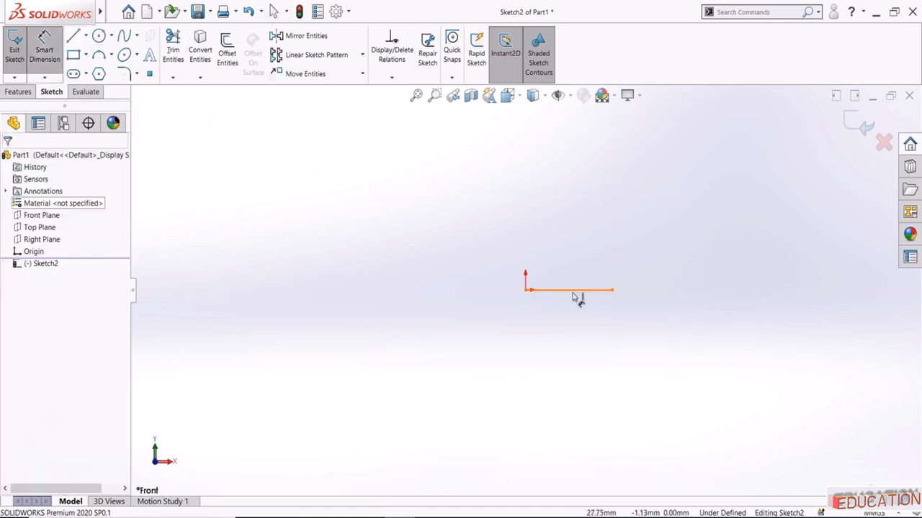
pyautogui.click(573, 292)
pyautogui.click(570, 324)
pyautogui.write('60')
pyautogui.press('Return')
pyautogui.press('Escape')
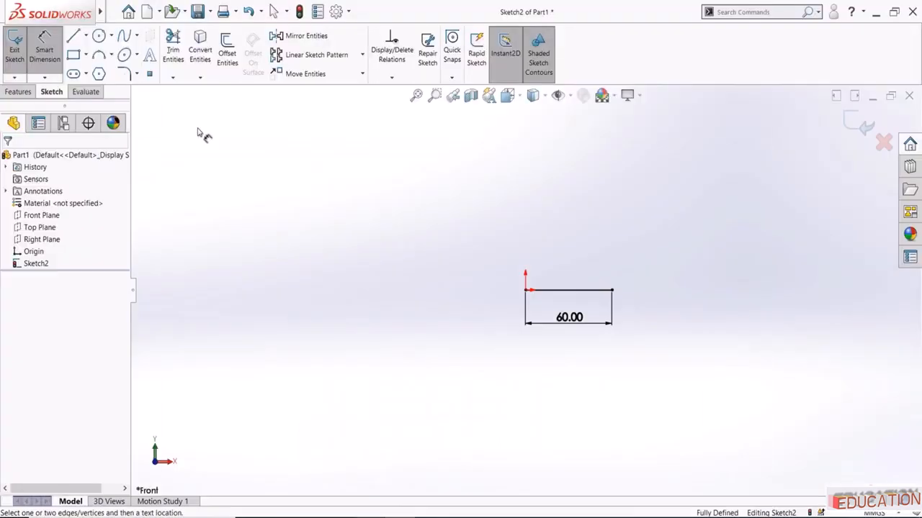
# Draw a stepped chain from the 60 mm line's free end: about 43 mm up, 42 mm right, up, back left, and up
pyautogui.click(73, 35)
pyautogui.click(613, 291)
pyautogui.click(612, 227)
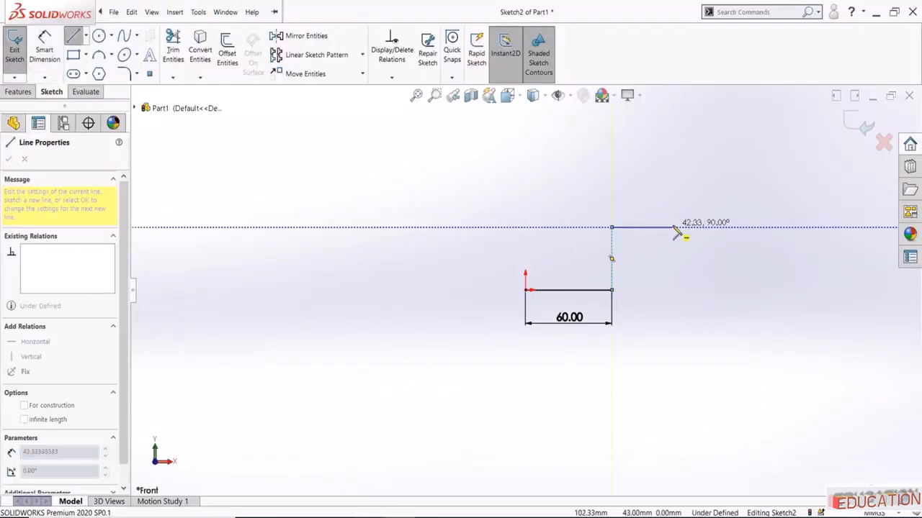
pyautogui.click(672, 226)
pyautogui.click(673, 171)
pyautogui.click(609, 172)
pyautogui.scroll(3, 609, 173)
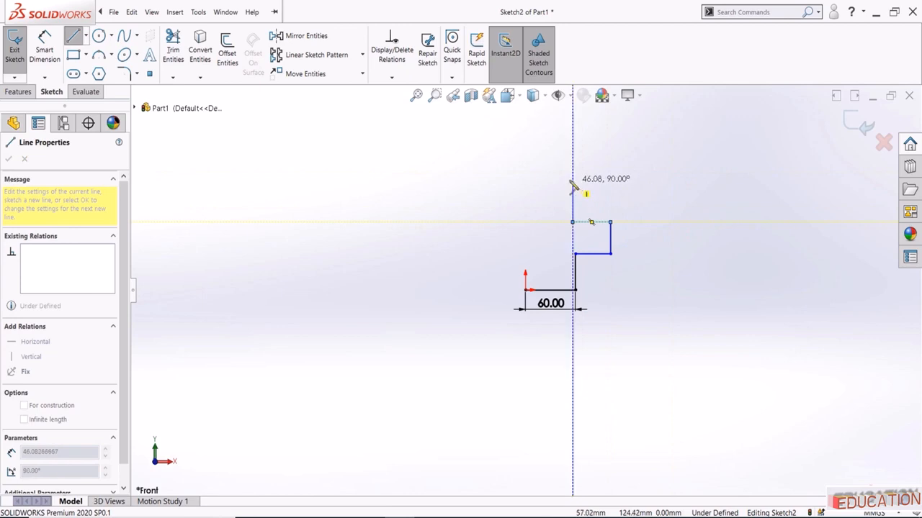
pyautogui.click(572, 175)
pyautogui.press('Escape')
# Dimension the vertical line rising from the 60 mm line's free end as 40 mm
pyautogui.click(44, 49)
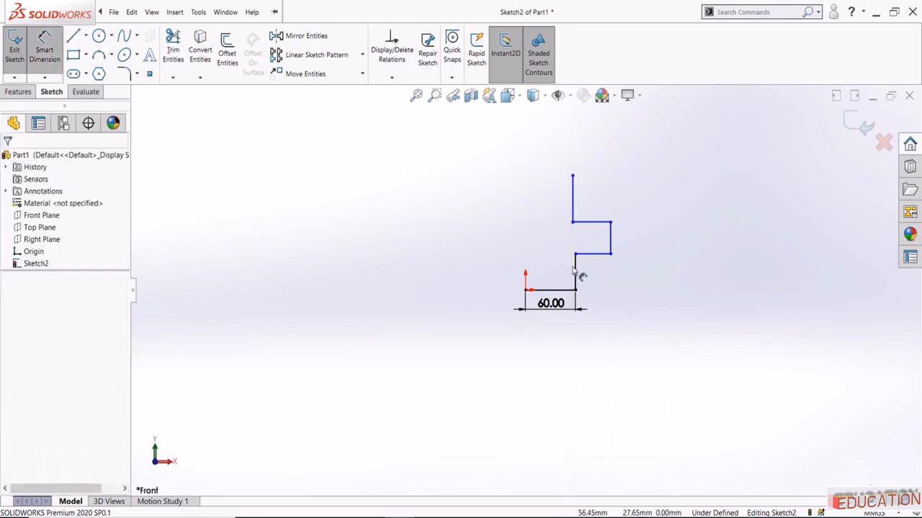
pyautogui.click(575, 274)
pyautogui.click(627, 339)
pyautogui.write('40')
pyautogui.press('Return')
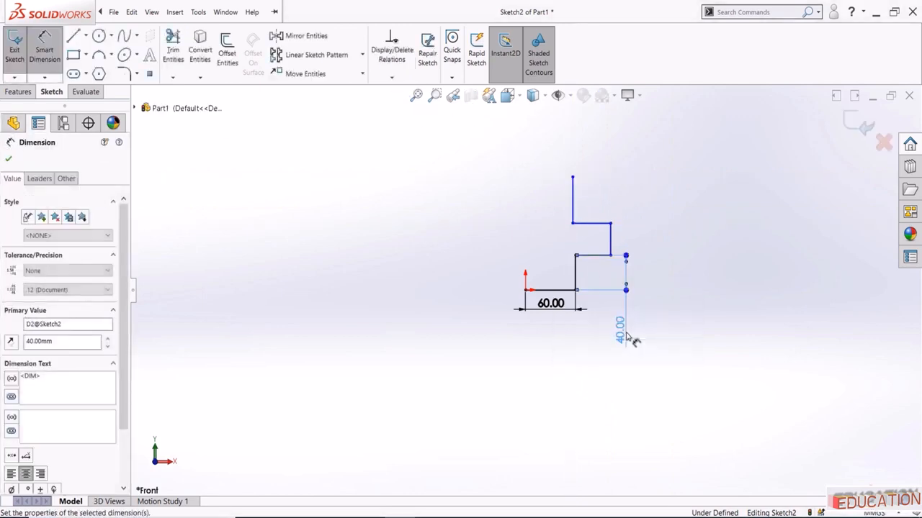
# Dimension the lower horizontal step line's length as 40 mm, placing the dimension below the profile
pyautogui.scroll(2, 632, 339)
pyautogui.click(587, 284)
pyautogui.click(576, 427)
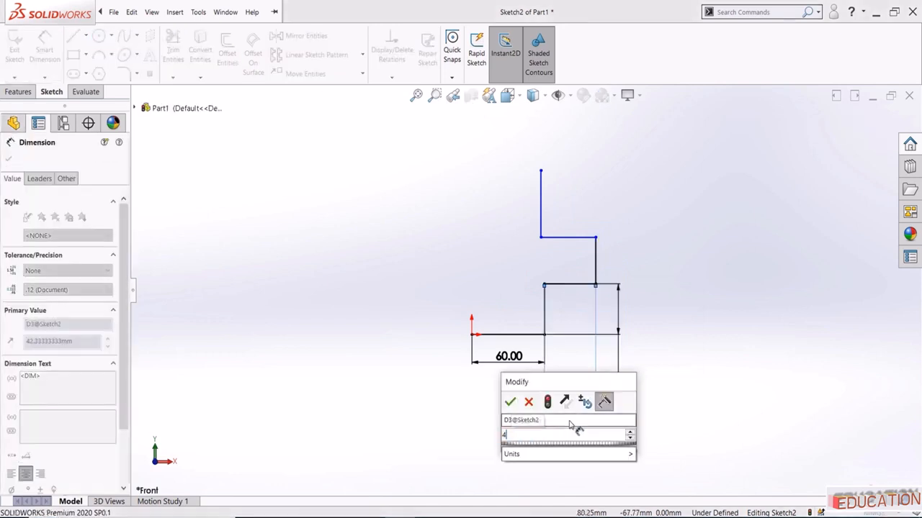
pyautogui.write('40')
pyautogui.press('Return')
# Dimension the upper horizontal step line's length as 40 mm
pyautogui.click(574, 236)
pyautogui.click(684, 237)
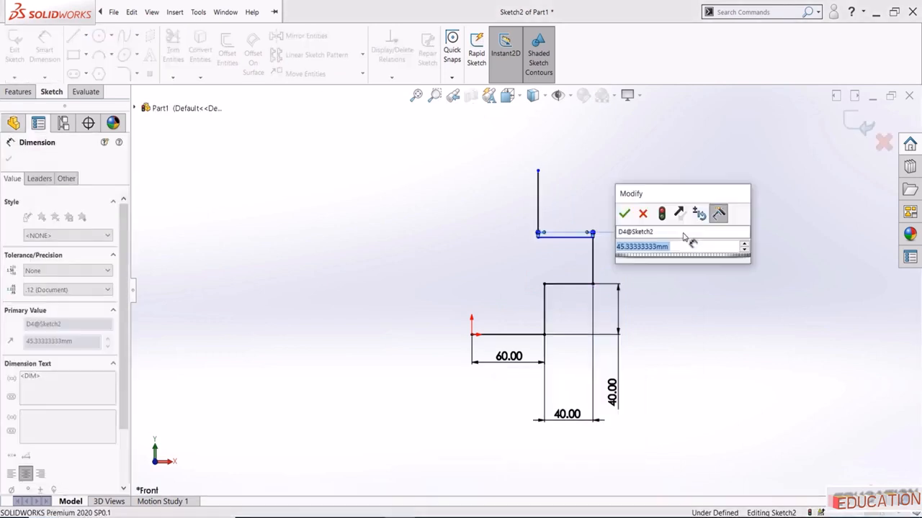
pyautogui.write('40')
pyautogui.press('Return')
# Dimension the uppermost vertical line's length as 40 mm and check the profile against the reference drawing 1.JPG in Photos
pyautogui.click(544, 200)
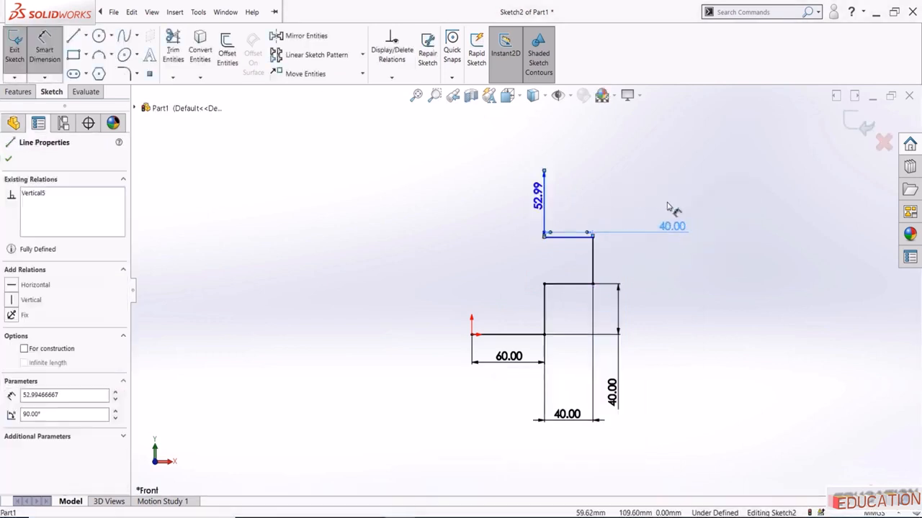
pyautogui.click(741, 207)
pyautogui.write('40')
pyautogui.press('Return')
pyautogui.press('Escape')
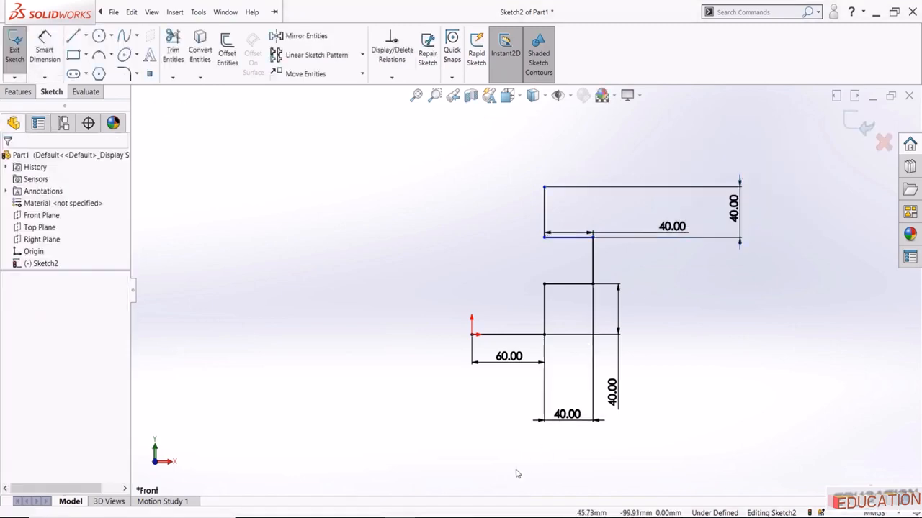
pyautogui.hotkey('alt', 'Tab')
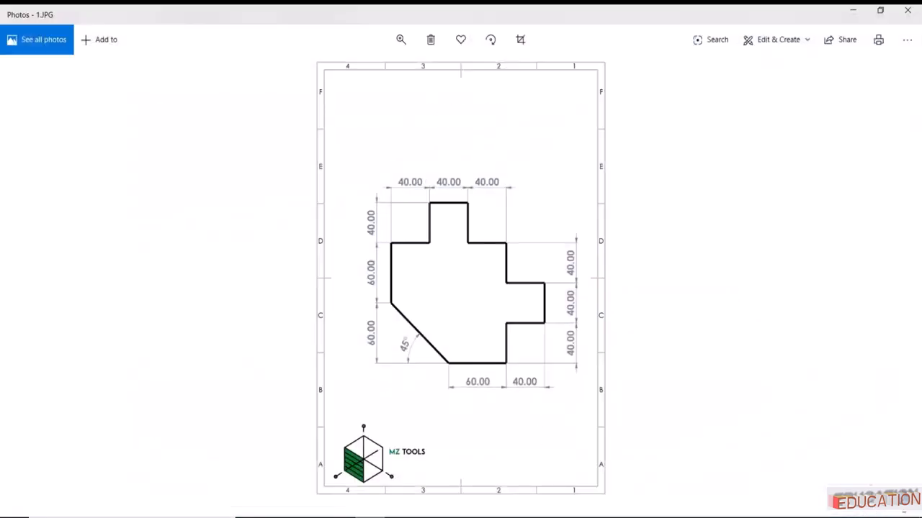
pyautogui.hotkey('alt', 'Tab')
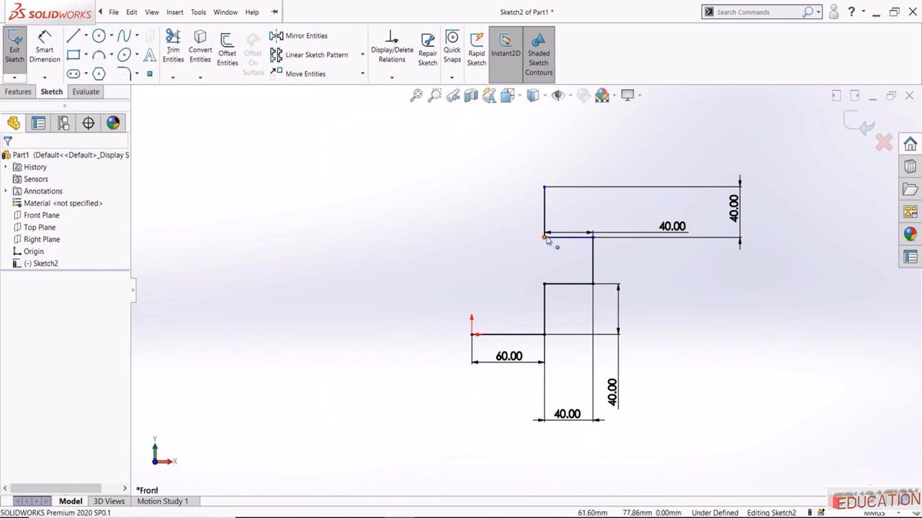
pyautogui.moveTo(544, 237); pyautogui.dragTo(512, 230)
pyautogui.click(465, 249)
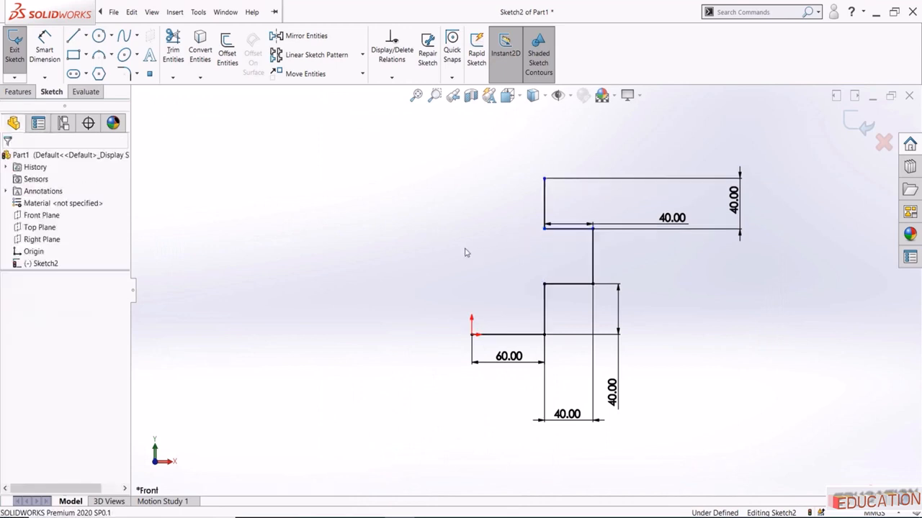
pyautogui.hotkey('ctrl', 'z')
# Dimension the vertical outer line of the profile's right-hand protrusion to 40 mm
pyautogui.click(45, 44)
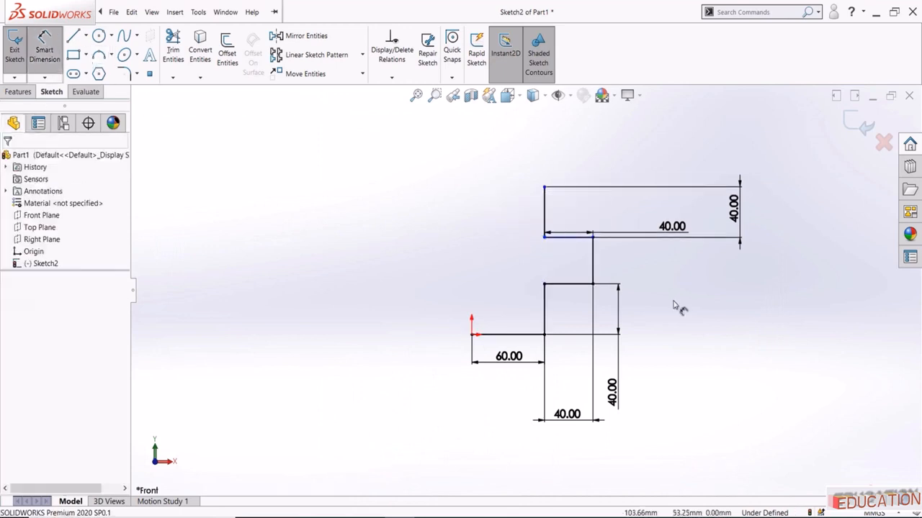
pyautogui.click(594, 264)
pyautogui.click(726, 337)
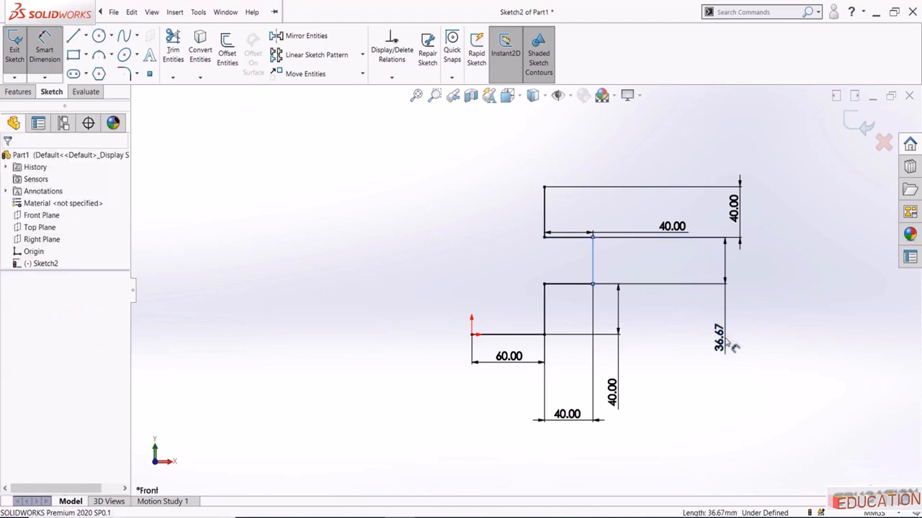
pyautogui.write('40.00mm')
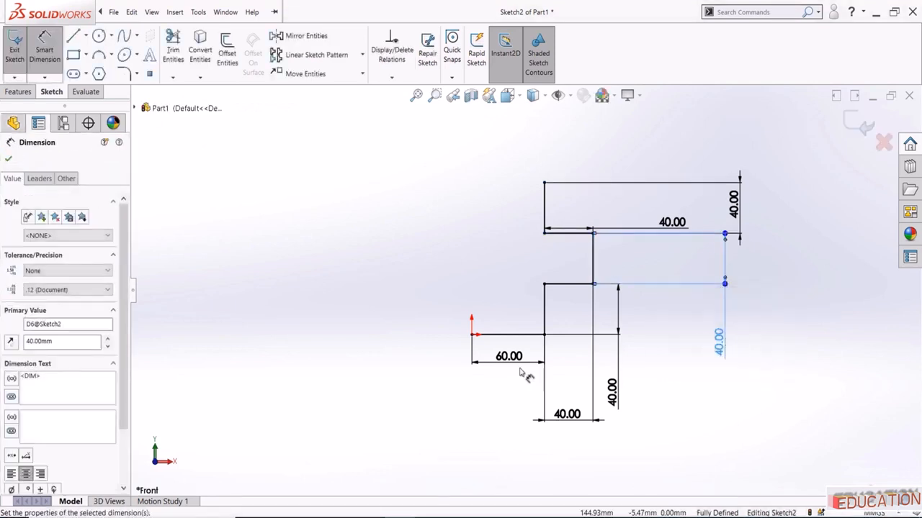
pyautogui.click(442, 389)
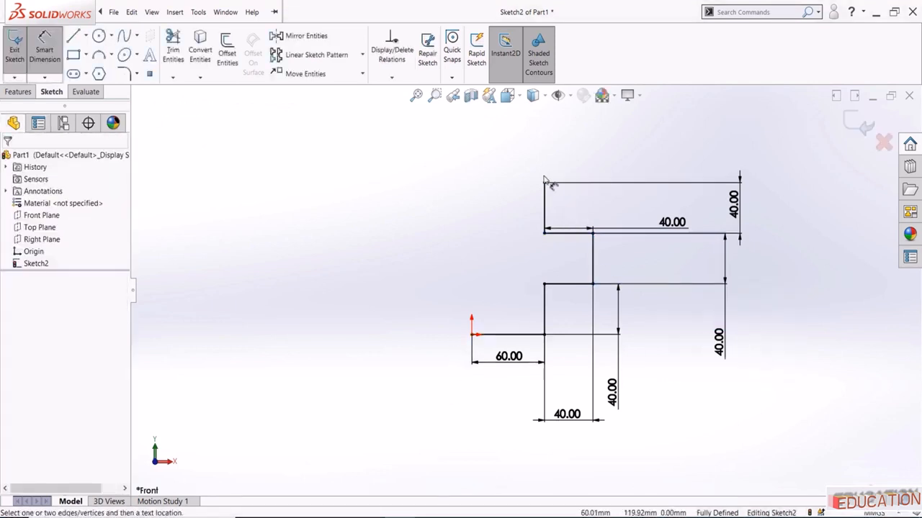
# Following the reference drawing, sketch five connected lines from the profile's open upper end: left about 57 mm, up about 57, left about 59, down about 47, left
pyautogui.click(364, 517)
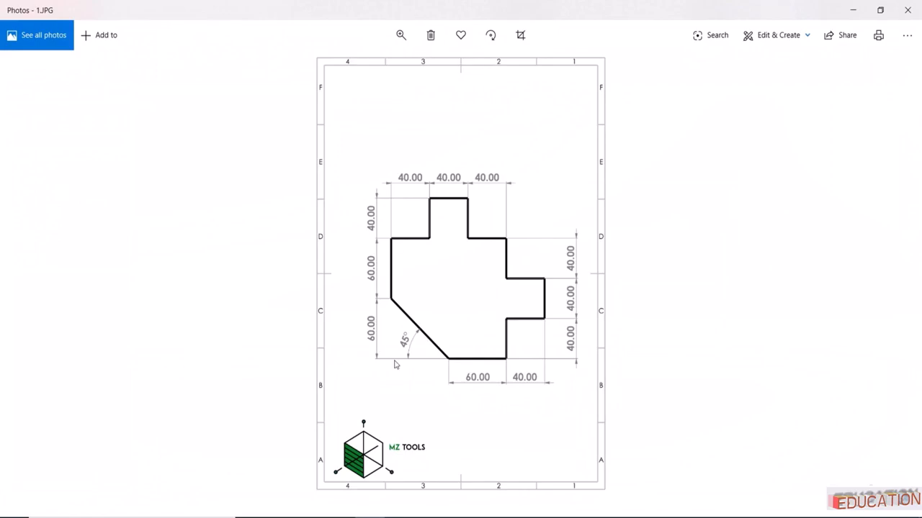
pyautogui.click(360, 515)
pyautogui.press('l')
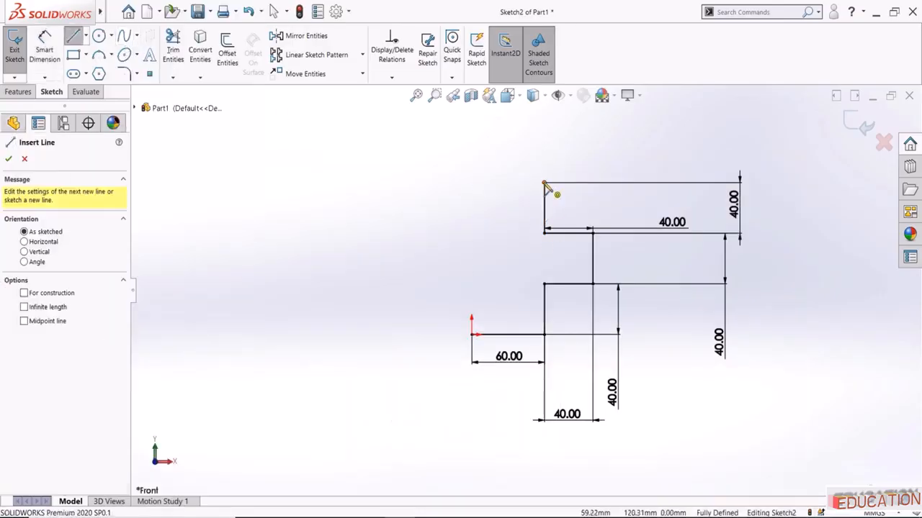
pyautogui.click(539, 215)
pyautogui.click(493, 215)
pyautogui.scroll(-2, 504, 205)
pyautogui.click(514, 202)
pyautogui.click(442, 202)
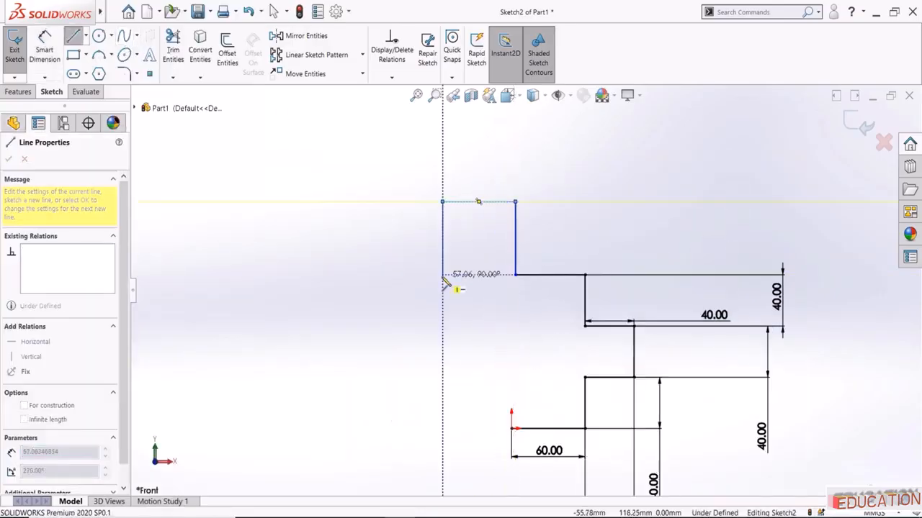
pyautogui.click(442, 261)
pyautogui.click(343, 262)
pyautogui.press('Escape')
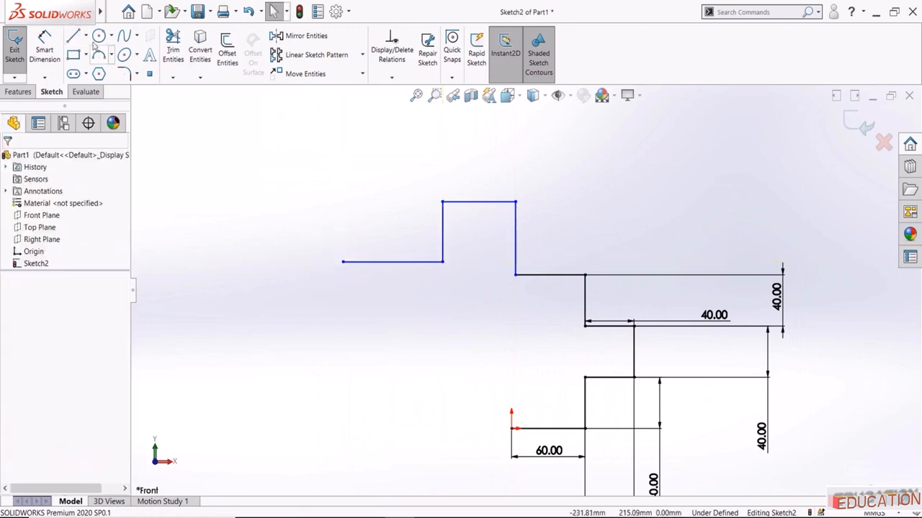
# Dimension the horizontal line right of the upper tab and the tab's right vertical side to 40 mm each
pyautogui.click(558, 275)
pyautogui.click(679, 244)
pyautogui.click(571, 274)
pyautogui.click(558, 171)
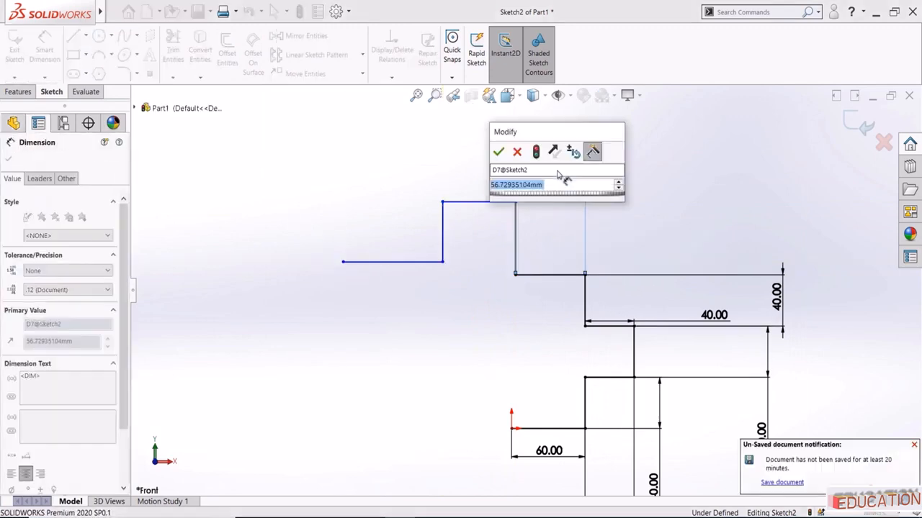
pyautogui.press('Return')
pyautogui.click(537, 241)
pyautogui.click(664, 241)
pyautogui.write('40')
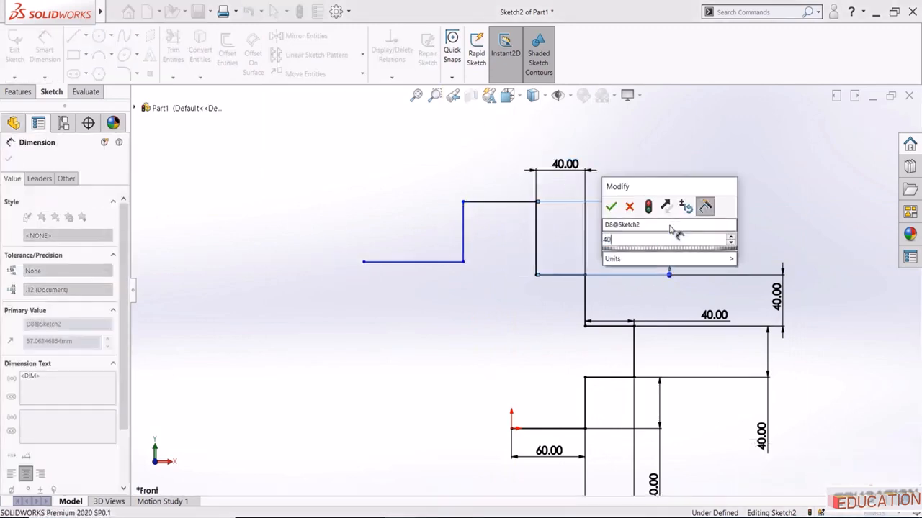
pyautogui.press('Return')
# Dimension the upper tab's top edge and its left vertical side to 40 mm each
pyautogui.click(499, 223)
pyautogui.click(487, 139)
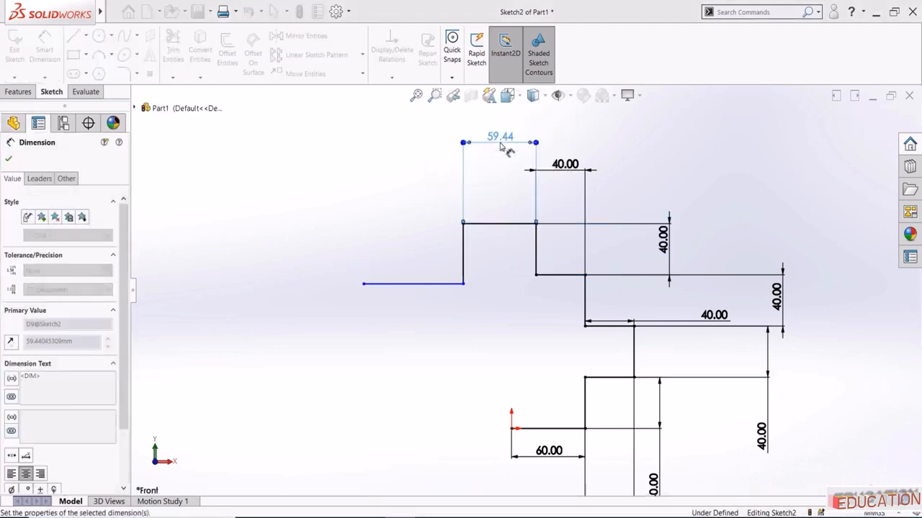
pyautogui.write('40')
pyautogui.press('Return')
pyautogui.click(487, 248)
pyautogui.click(419, 167)
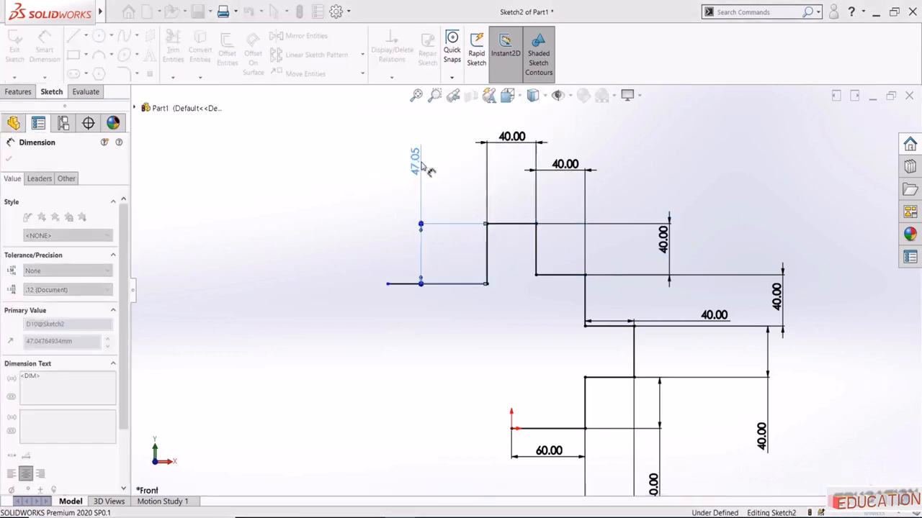
pyautogui.write('40')
pyautogui.press('Return')
# Dimension the horizontal line left of the upper tab to 40 mm and reposition the tab's left-side height dimension to the tab's right
pyautogui.click(453, 274)
pyautogui.click(468, 185)
pyautogui.write('40')
pyautogui.press('Return')
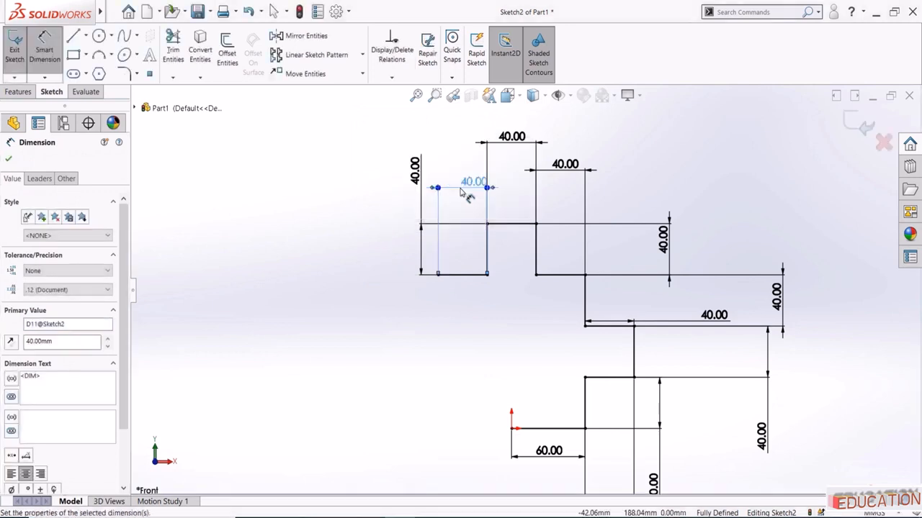
pyautogui.moveTo(505, 184); pyautogui.dragTo(547, 177)
# Following the reference drawing, sketch a vertical line about 53.5 mm down from the open left end and close the profile with a diagonal to the origin
pyautogui.click(369, 517)
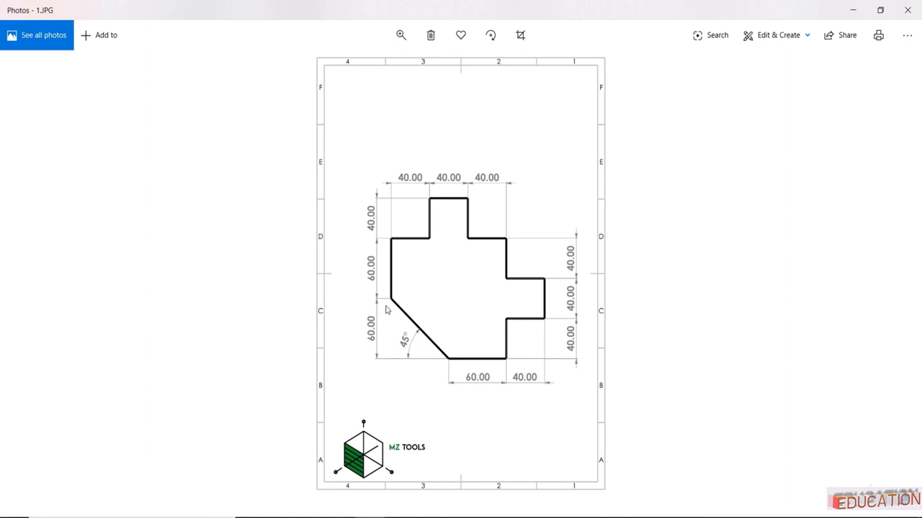
pyautogui.click(369, 517)
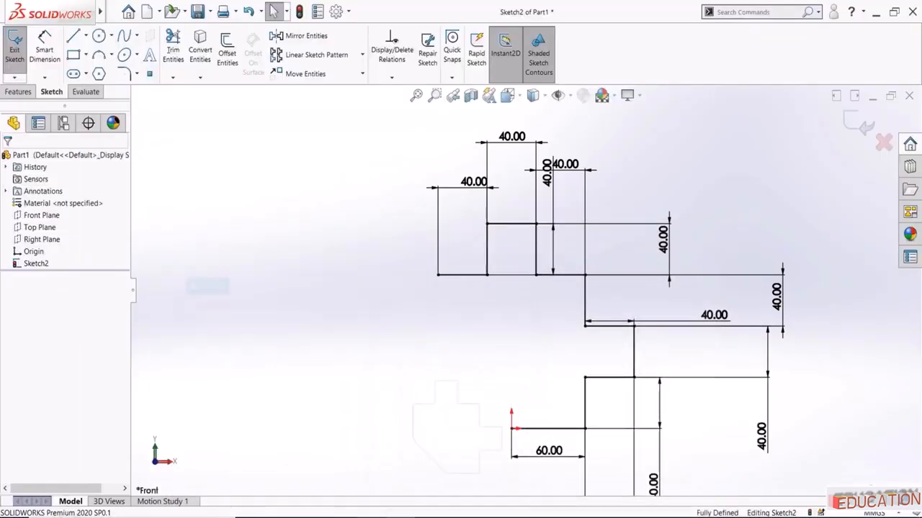
pyautogui.click(73, 36)
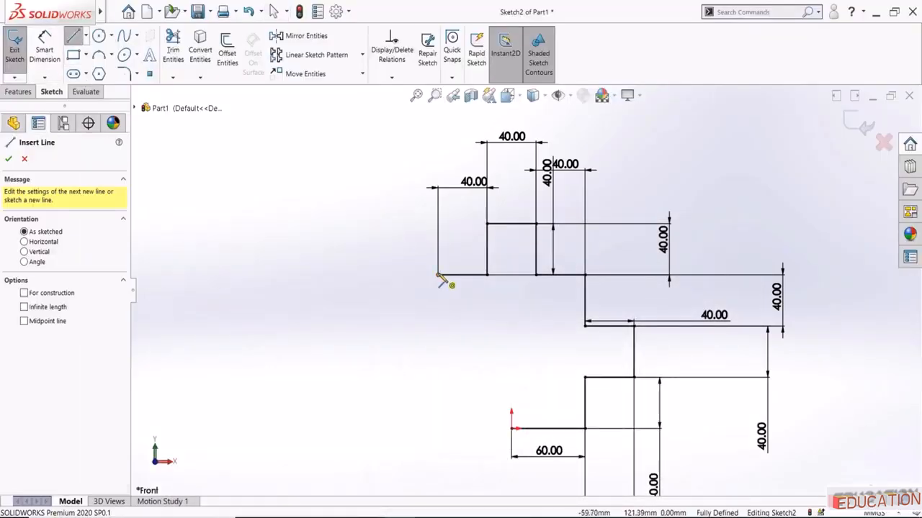
pyautogui.click(438, 274)
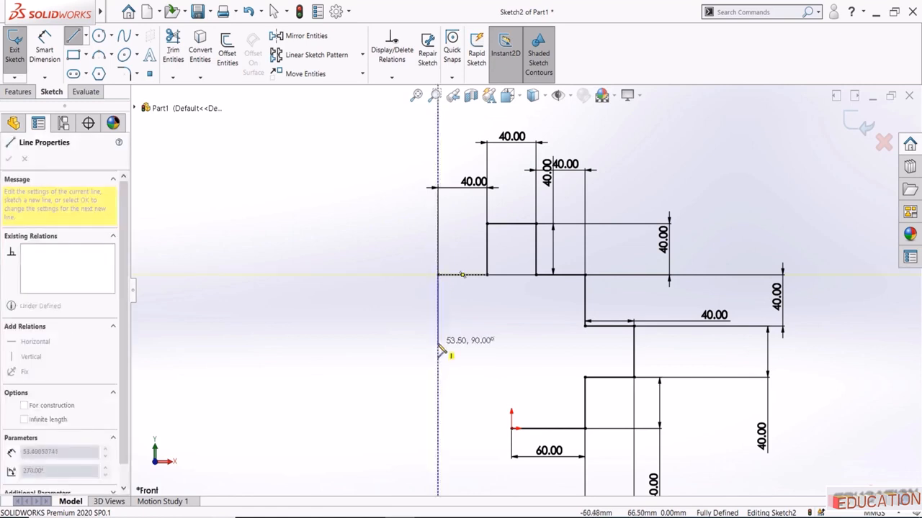
pyautogui.click(438, 343)
pyautogui.click(511, 428)
pyautogui.press('Escape')
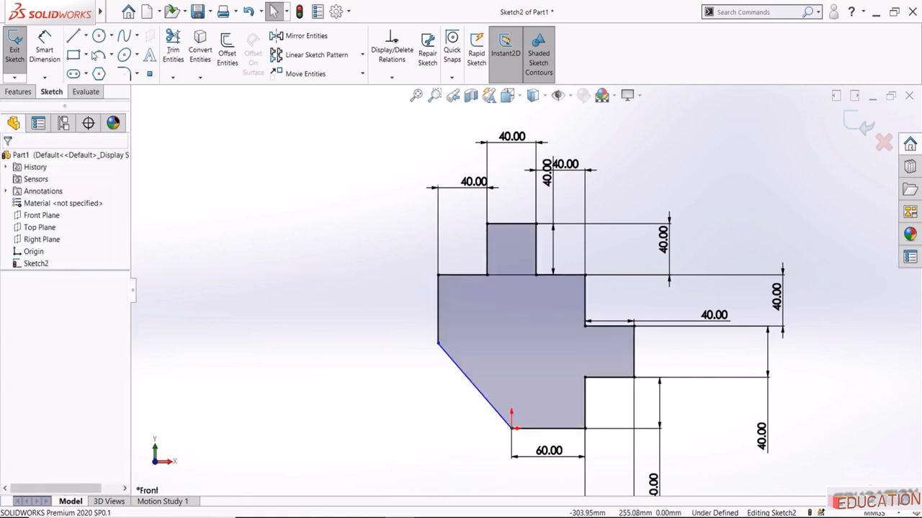
# Dimension the profile's left vertical edge to 60 mm
pyautogui.click(45, 48)
pyautogui.click(438, 310)
pyautogui.click(417, 315)
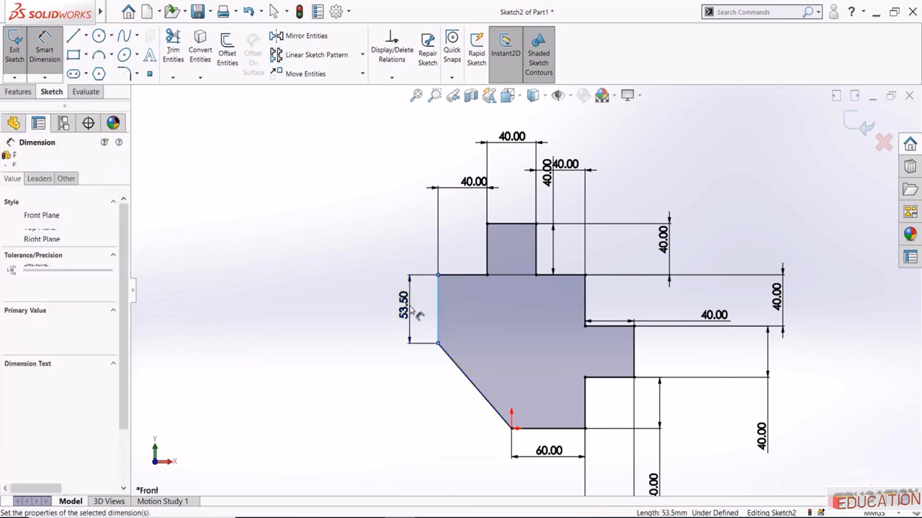
pyautogui.write('60')
pyautogui.press('Return')
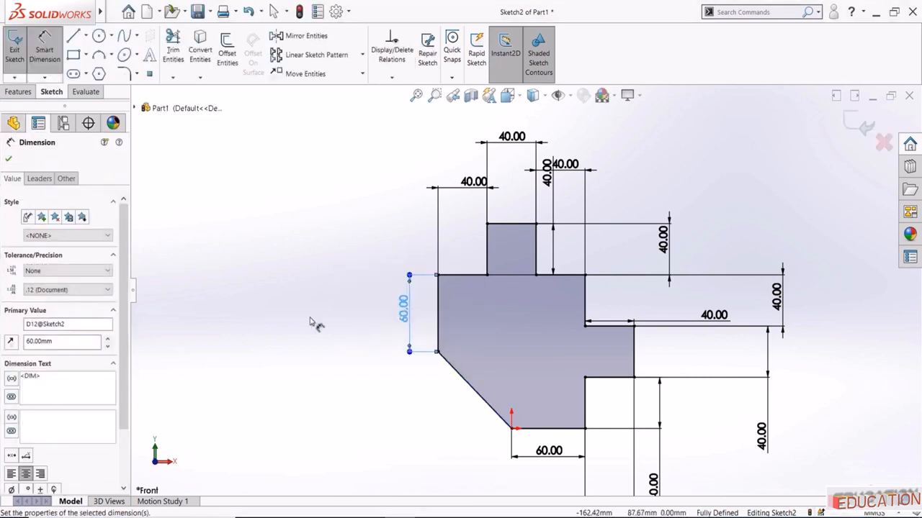
pyautogui.click(310, 321)
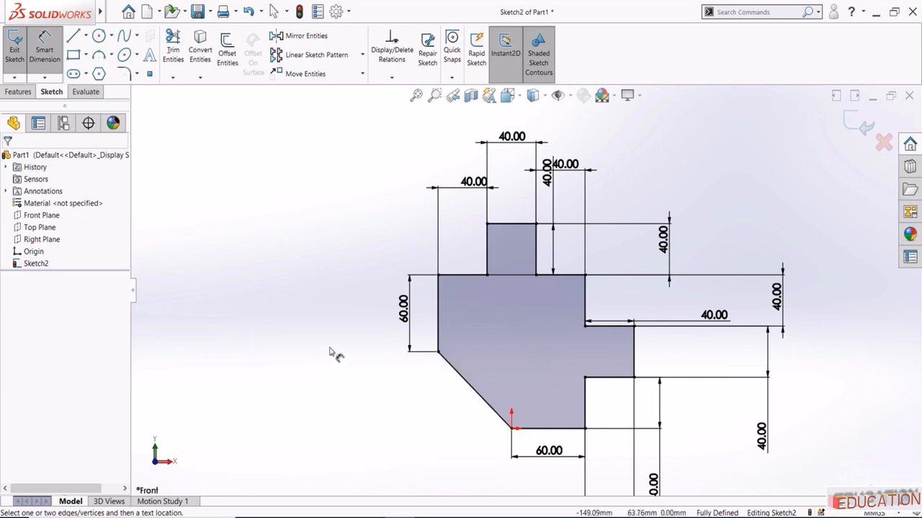
# Add the vertical distance between the diagonal line's two endpoints as a driven dimension left of the profile
pyautogui.hotkey('alt', 'Tab')
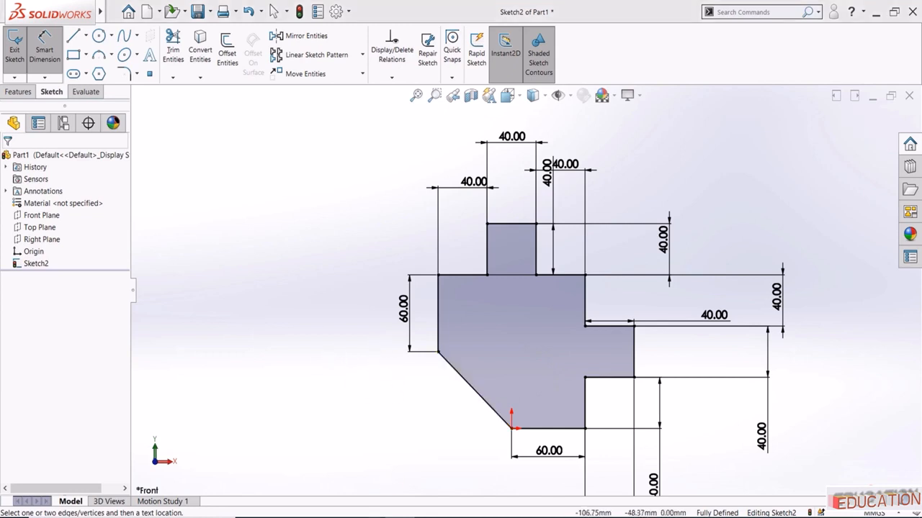
pyautogui.hotkey('alt', 'Tab')
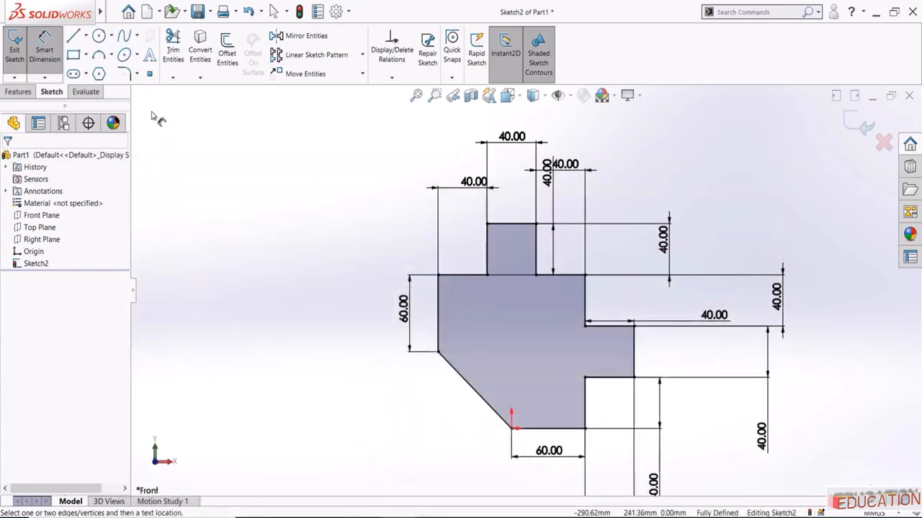
pyautogui.click(438, 354)
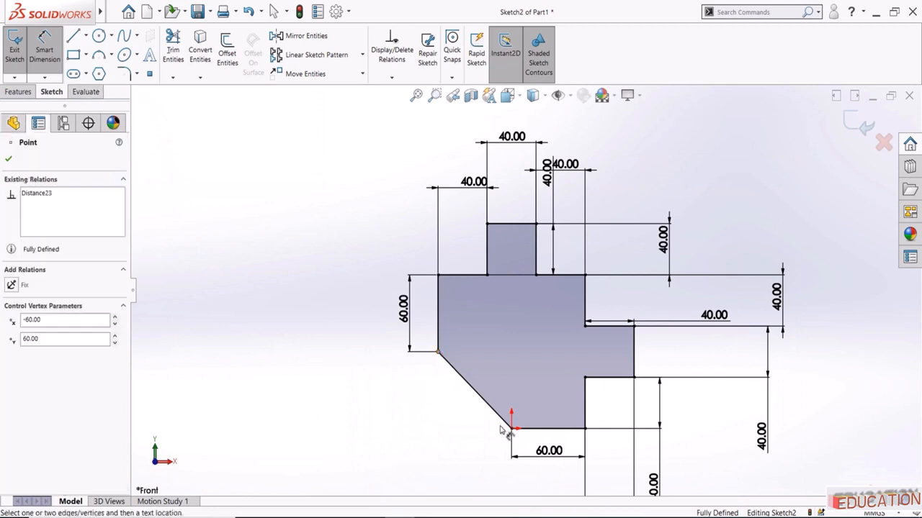
pyautogui.click(511, 428)
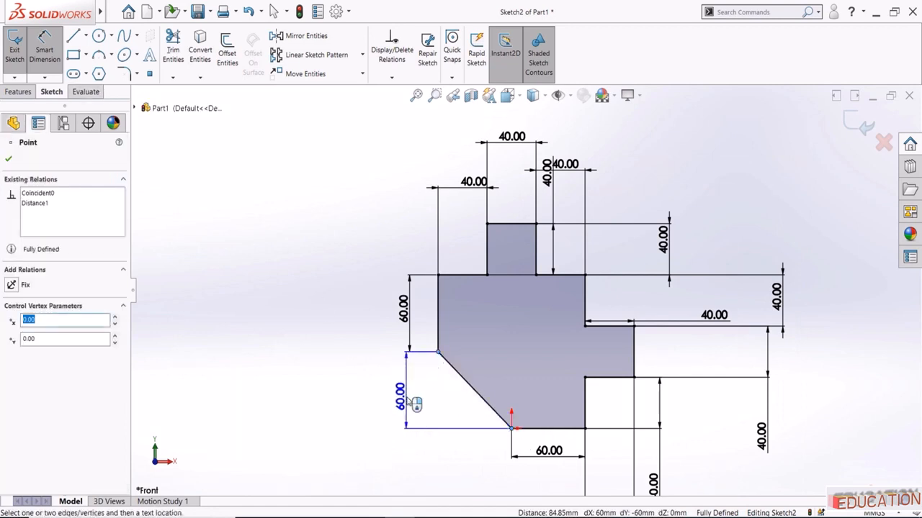
pyautogui.click(415, 389)
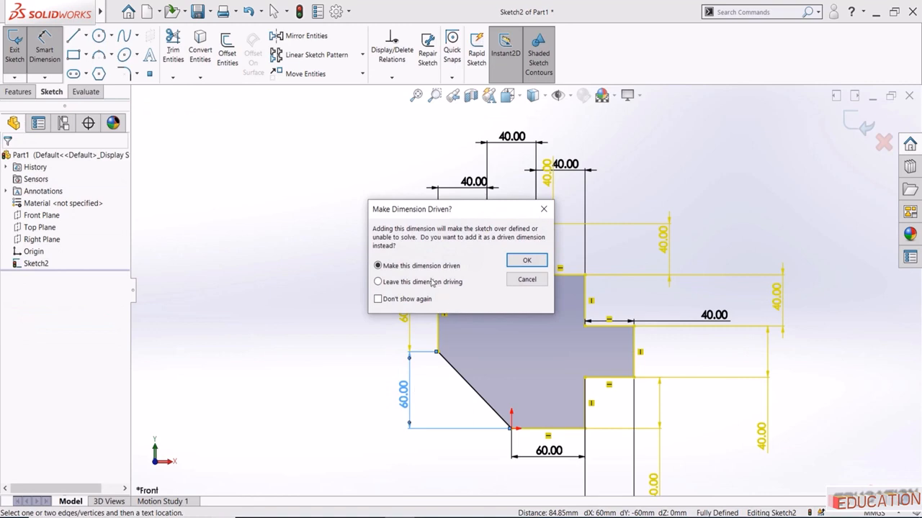
pyautogui.moveTo(424, 210); pyautogui.dragTo(226, 119)
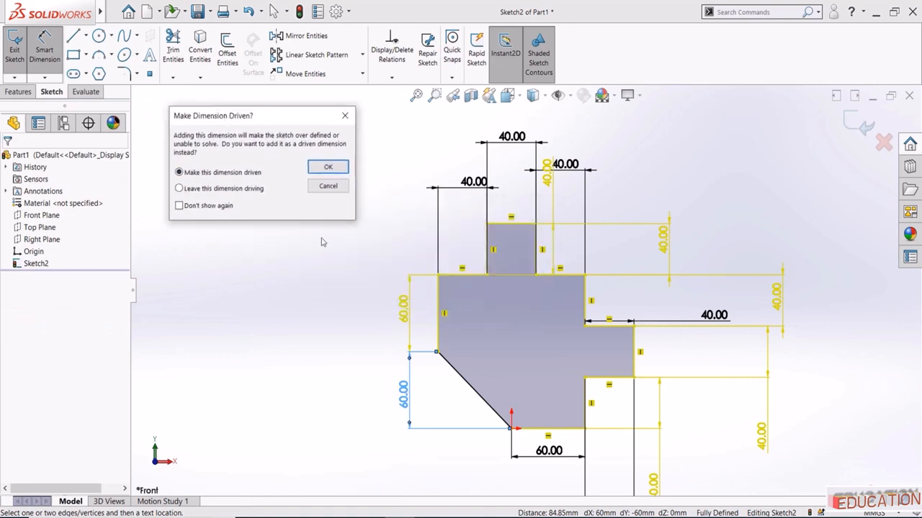
pyautogui.click(328, 167)
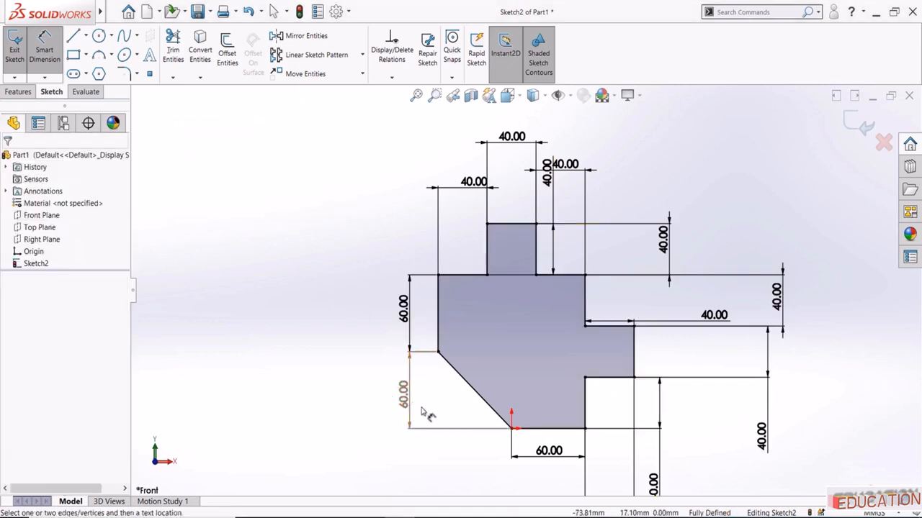
# Delete the entire sketch profile together with all its dimensions
pyautogui.scroll(3, 421, 412)
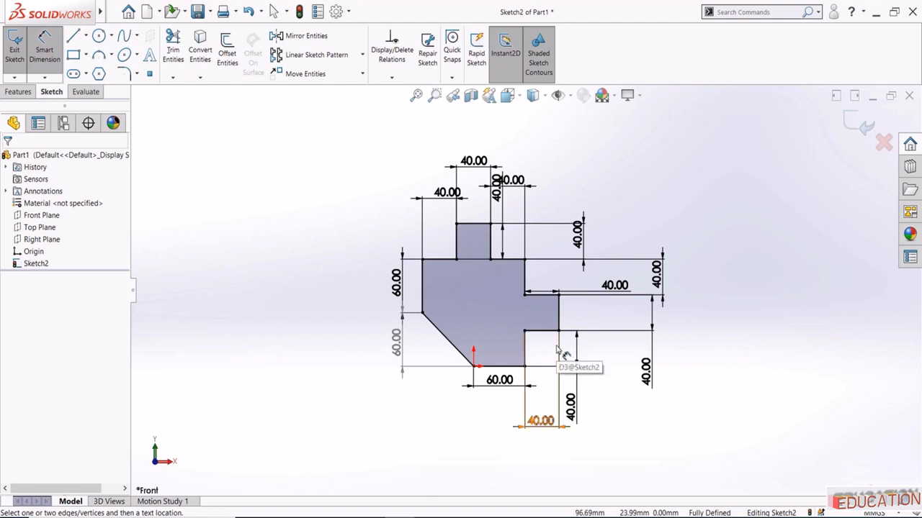
pyautogui.scroll(-1, 524, 366)
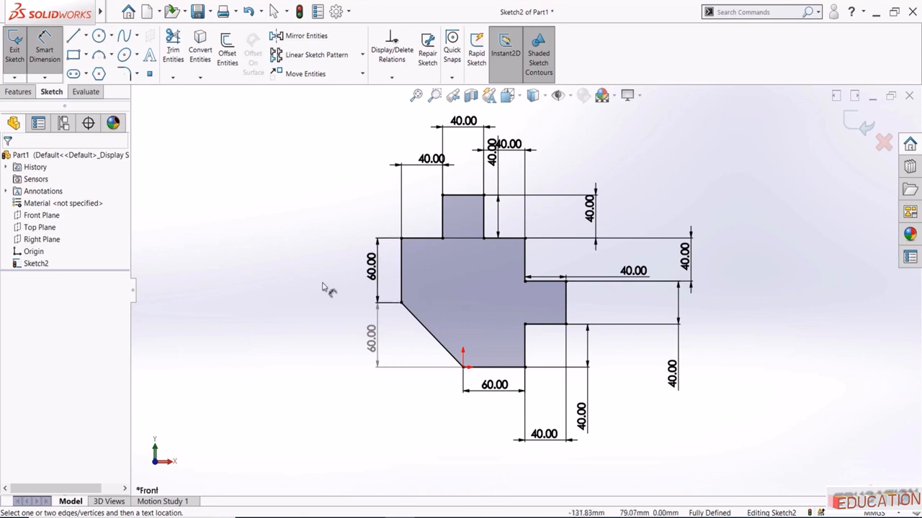
pyautogui.press('Escape')
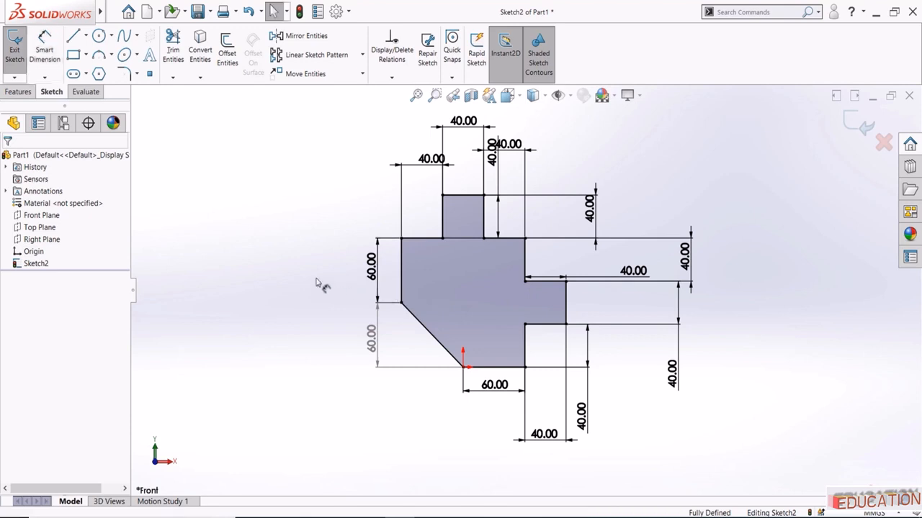
pyautogui.hotkey('ctrl', 'a')
pyautogui.press('Delete')
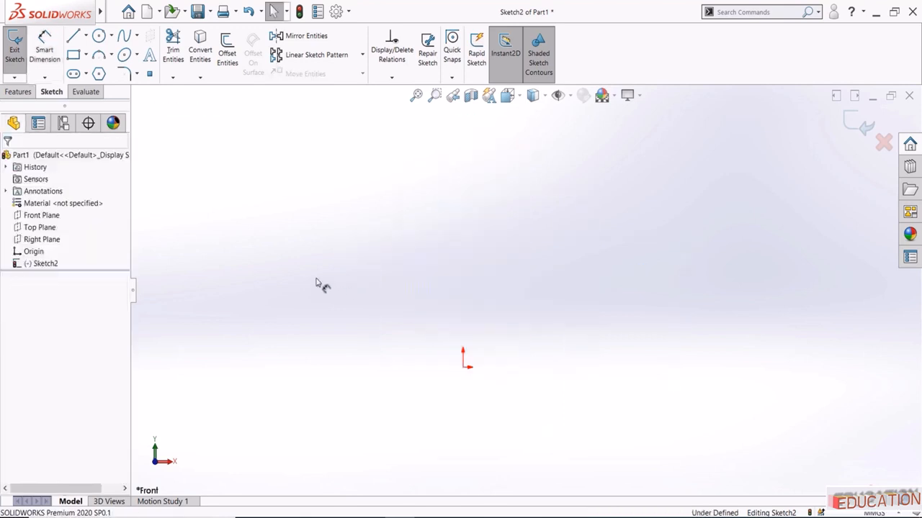
# Sketch a horizontal line from the origin toward the right as the new profile's bottom edge
pyautogui.click(79, 36)
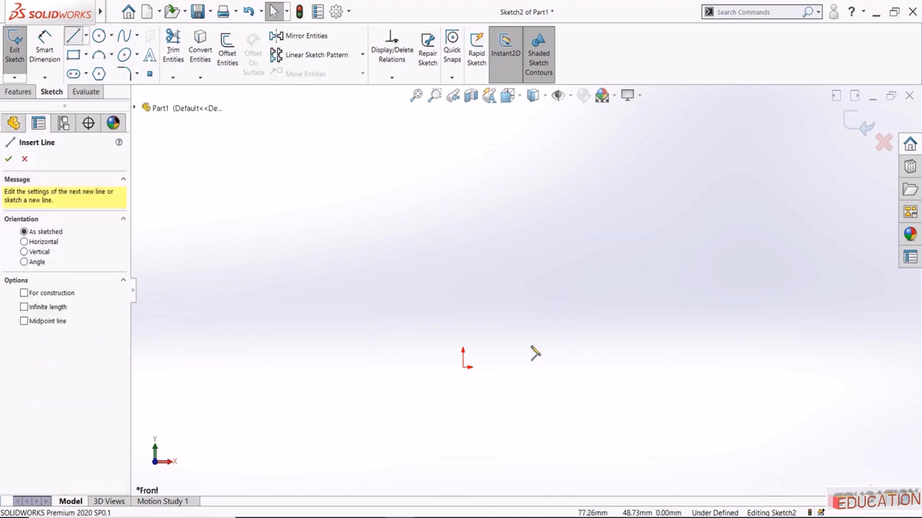
pyautogui.click(467, 367)
pyautogui.click(529, 368)
pyautogui.press('Escape')
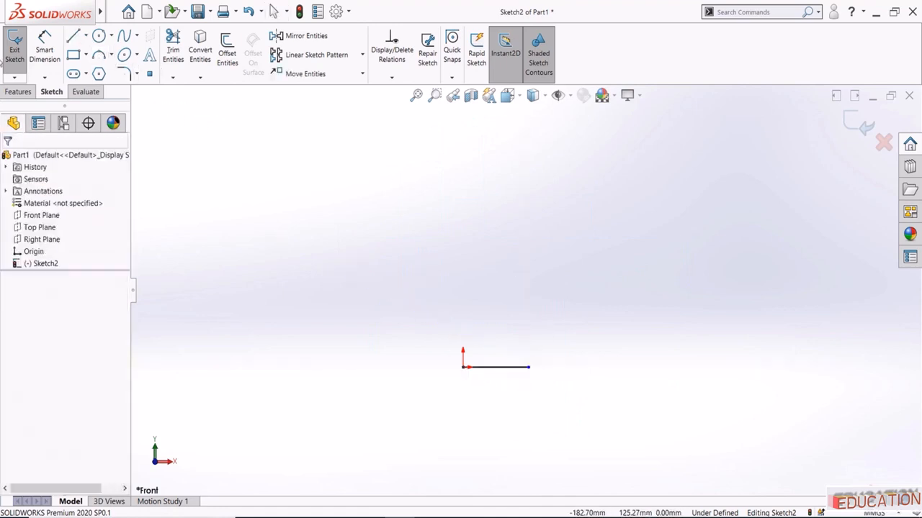
# Dimension the profile's horizontal bottom edge to 60 mm
pyautogui.click(517, 369)
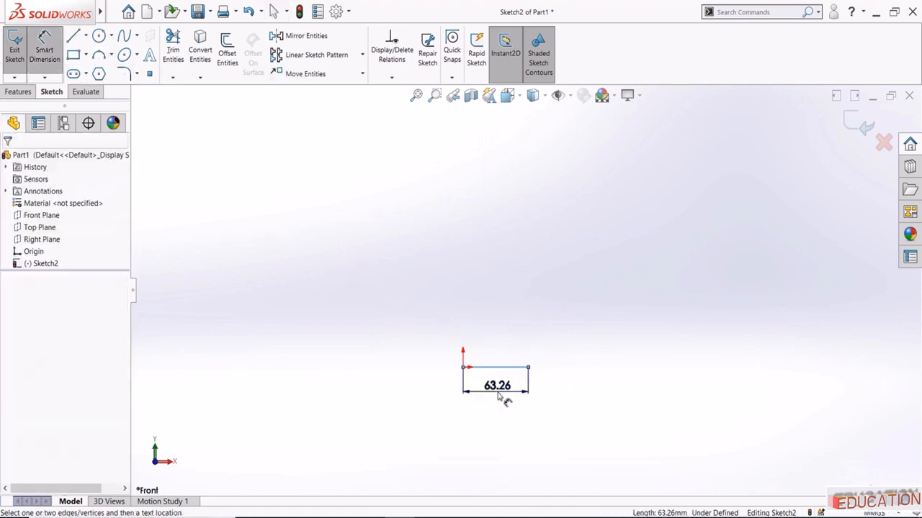
pyautogui.click(502, 398)
pyautogui.write('60')
pyautogui.press('Return')
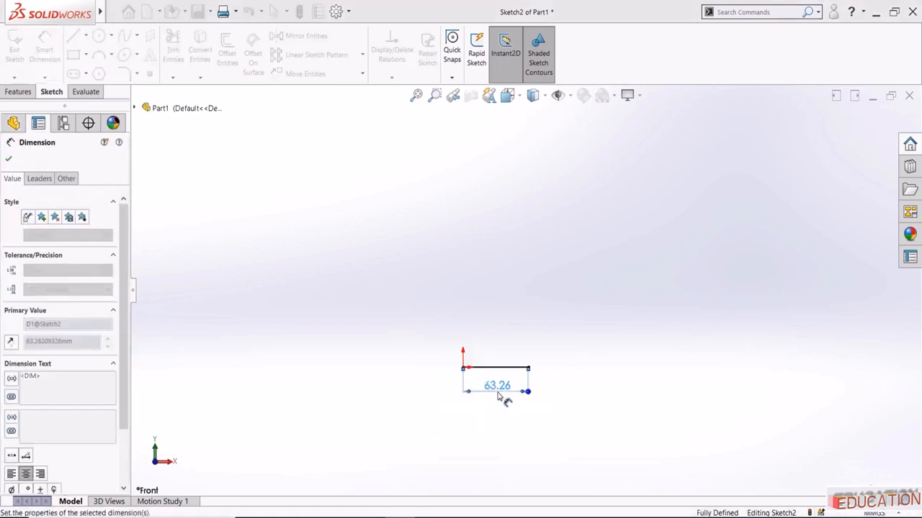
pyautogui.click(402, 409)
# Sketch connected lines from the bottom edge's right end, following the reference drawing: up about 44 mm, right, up, left, and up
pyautogui.click(398, 517)
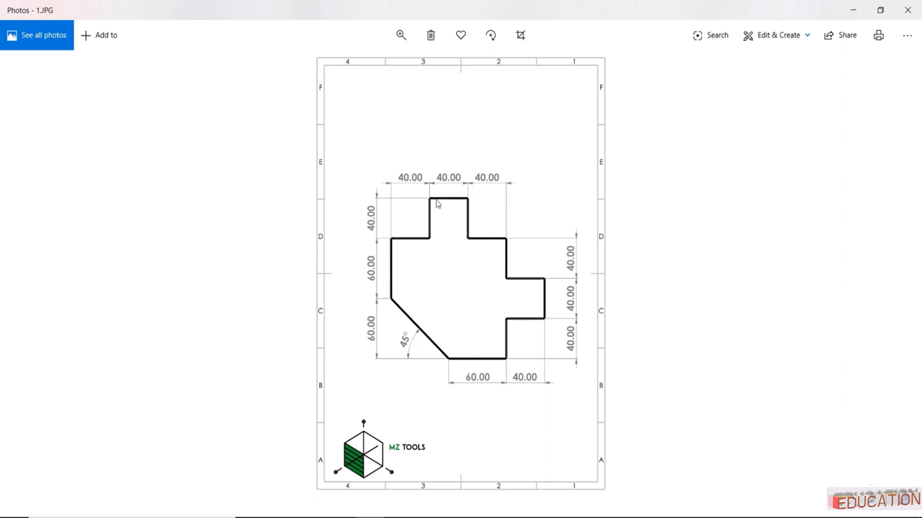
pyautogui.click(410, 517)
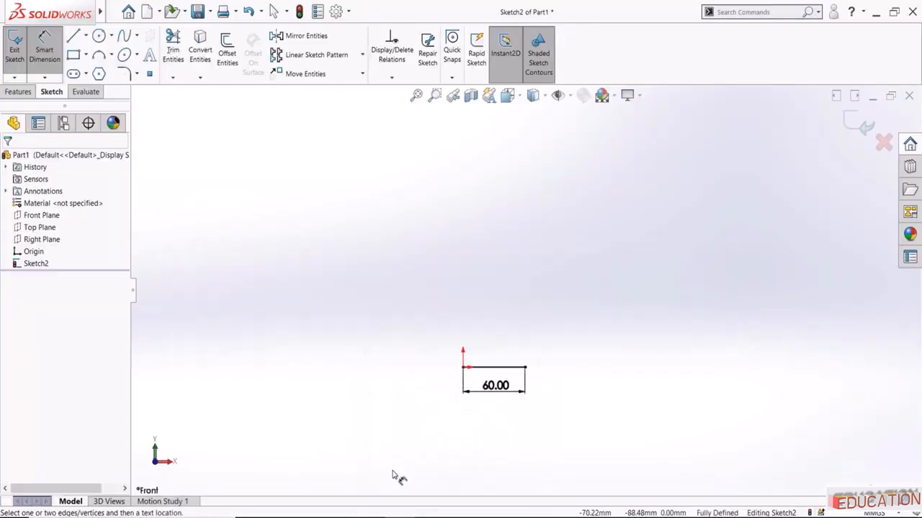
pyautogui.click(74, 36)
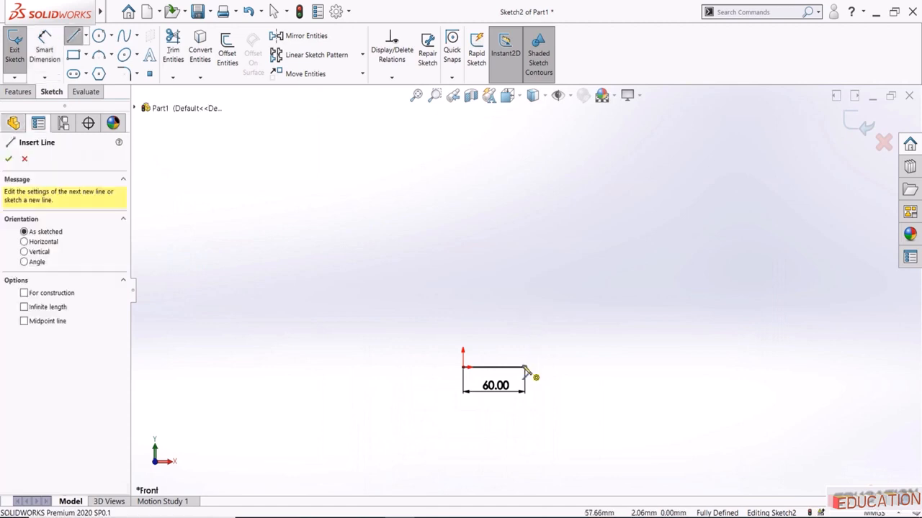
pyautogui.click(525, 367)
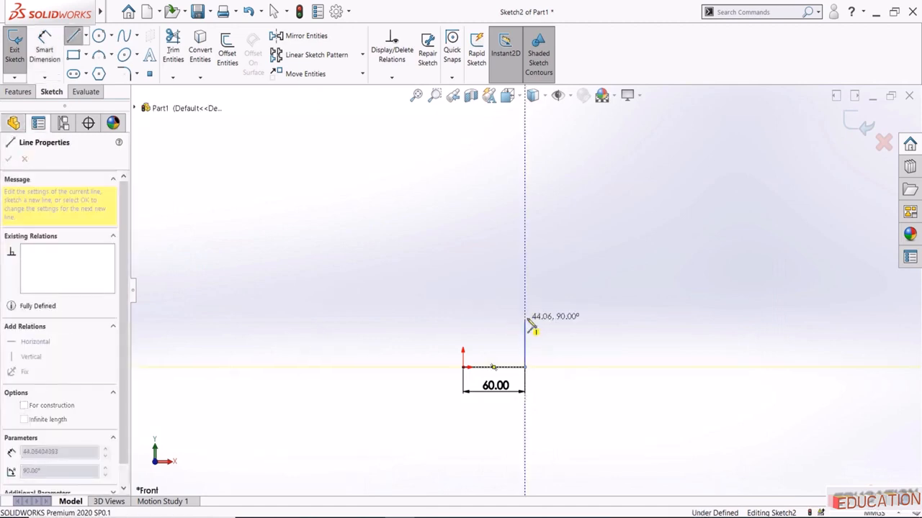
pyautogui.click(525, 319)
pyautogui.click(581, 319)
pyautogui.click(581, 270)
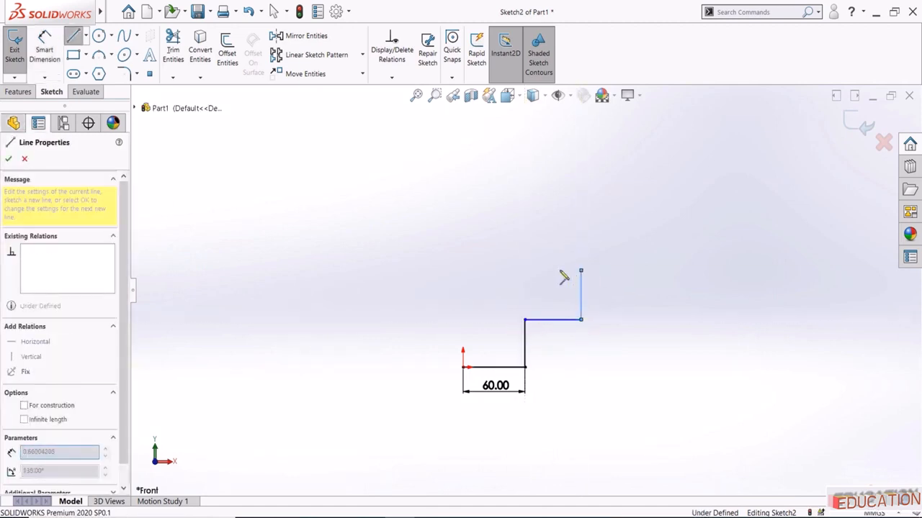
pyautogui.click(540, 270)
pyautogui.click(539, 220)
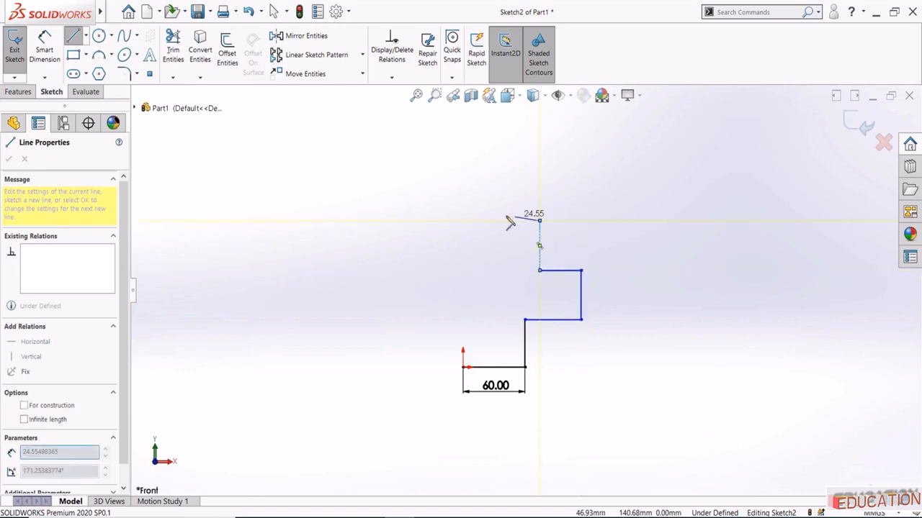
# Continue the line chain left, up, left, down and left to form the upper tab, leaving the chain open
pyautogui.click(476, 221)
pyautogui.click(476, 173)
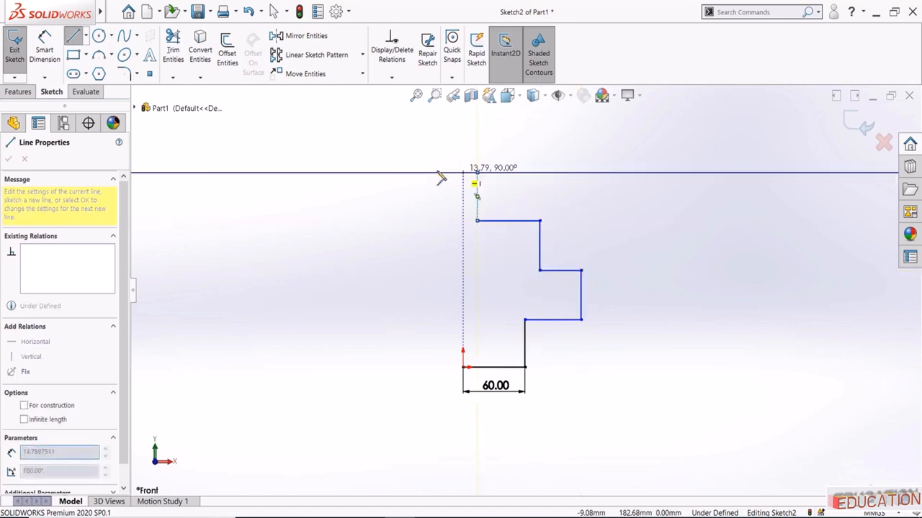
pyautogui.click(412, 173)
pyautogui.click(412, 203)
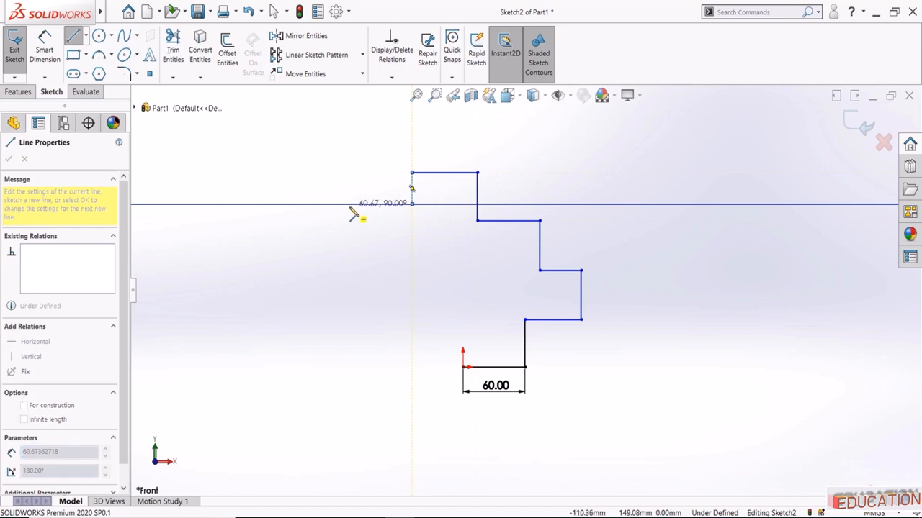
pyautogui.click(350, 203)
pyautogui.press('Escape')
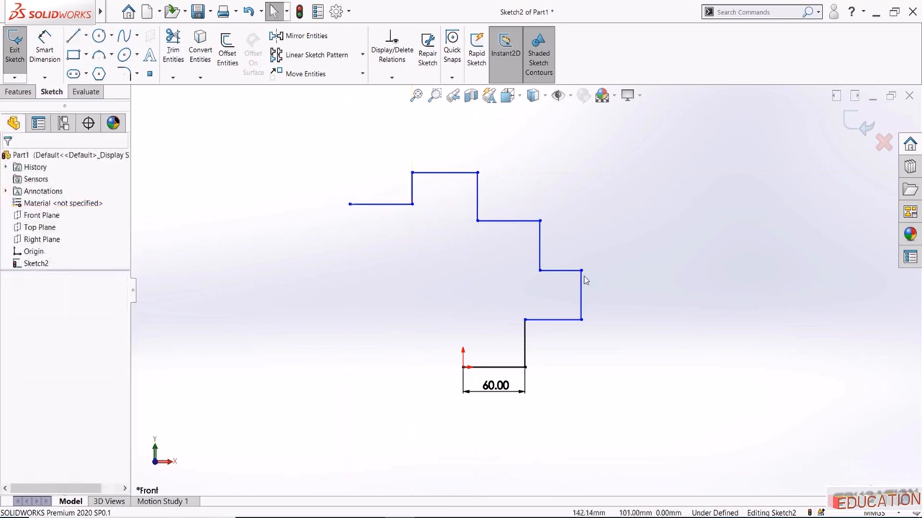
# Check the reference drawing and add a Vertical relation between the two inner corner points of the right-hand tab
pyautogui.click(458, 517)
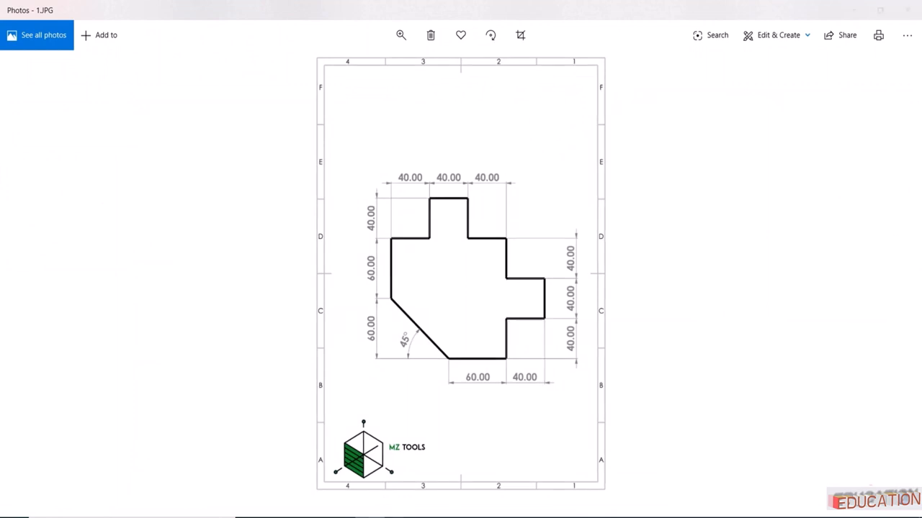
pyautogui.click(439, 517)
pyautogui.click(525, 320)
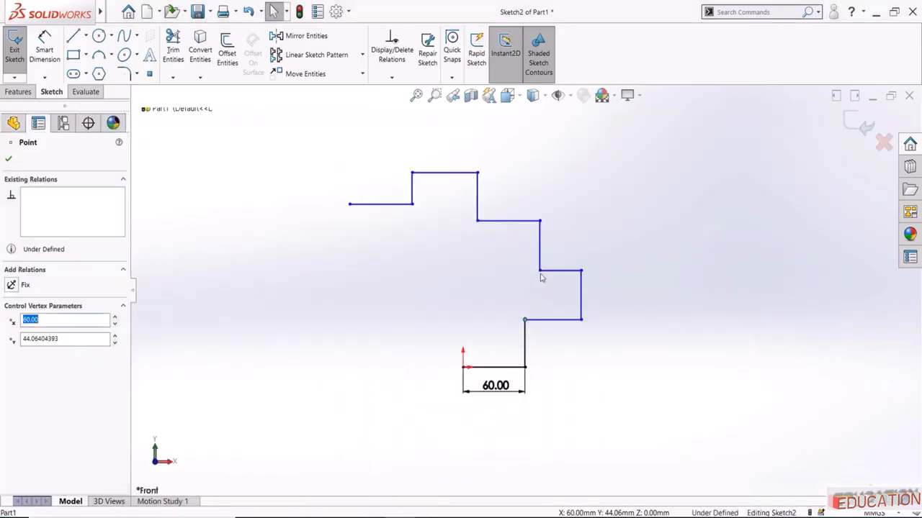
pyautogui.keyDown('ctrl'); pyautogui.click(541, 274); pyautogui.keyUp('ctrl')
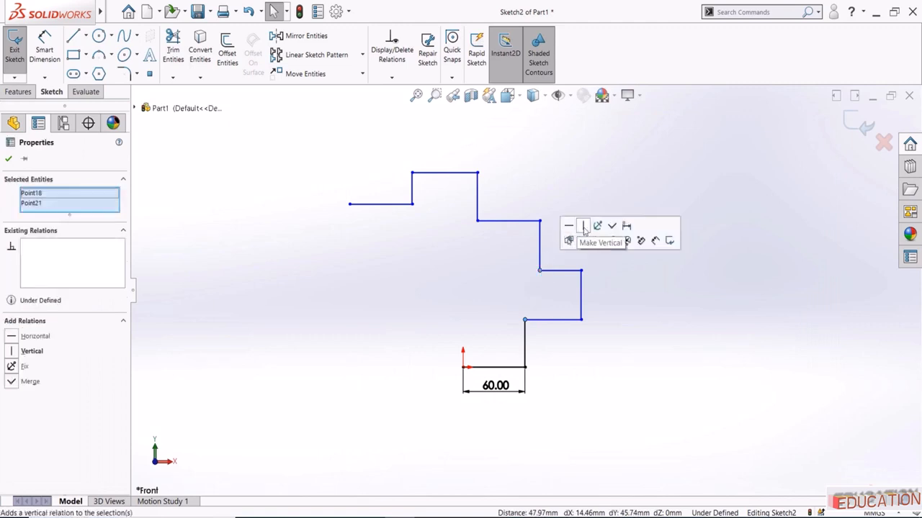
pyautogui.click(584, 229)
pyautogui.click(553, 183)
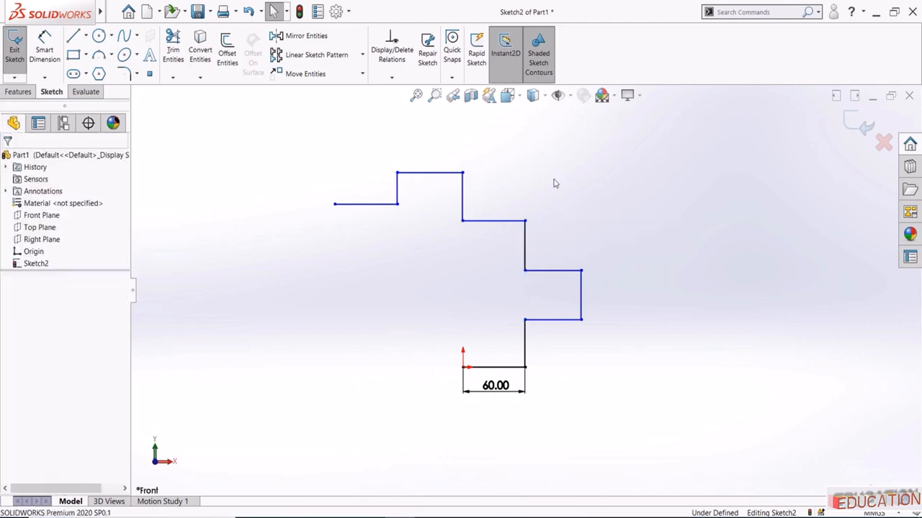
# Make all ten connected lines above the 60 mm bottom edge equal in length
pyautogui.click(541, 320)
pyautogui.keyDown('ctrl'); pyautogui.click(525, 344); pyautogui.keyUp('ctrl')
pyautogui.keyDown('ctrl'); pyautogui.click(582, 297); pyautogui.keyUp('ctrl')
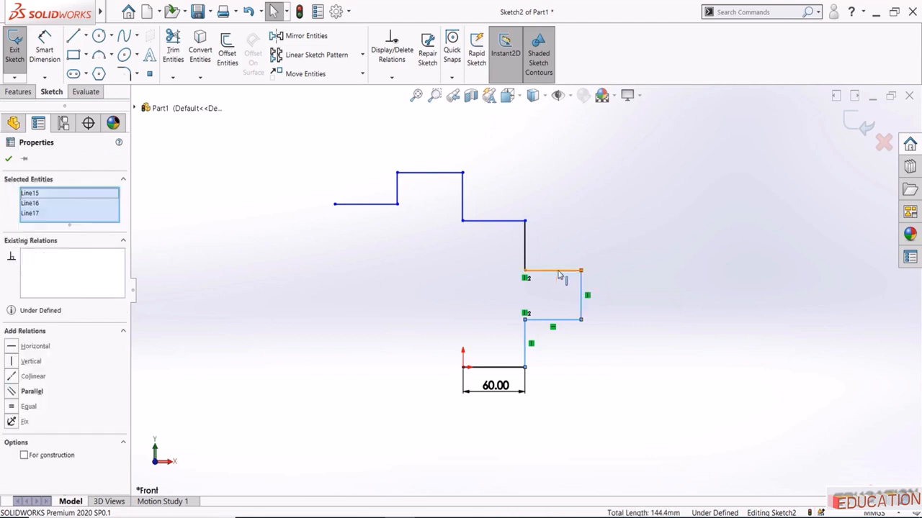
pyautogui.keyDown('ctrl'); pyautogui.click(559, 273); pyautogui.keyUp('ctrl')
pyautogui.keyDown('ctrl'); pyautogui.click(525, 246); pyautogui.keyUp('ctrl')
pyautogui.keyDown('ctrl'); pyautogui.click(503, 220); pyautogui.keyUp('ctrl')
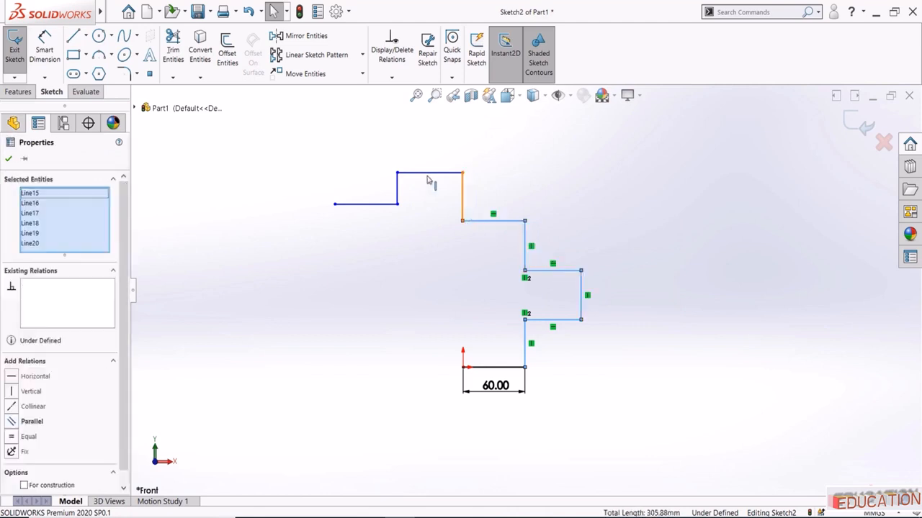
pyautogui.keyDown('ctrl'); pyautogui.click(462, 195); pyautogui.keyUp('ctrl')
pyautogui.keyDown('ctrl'); pyautogui.click(428, 173); pyautogui.keyUp('ctrl')
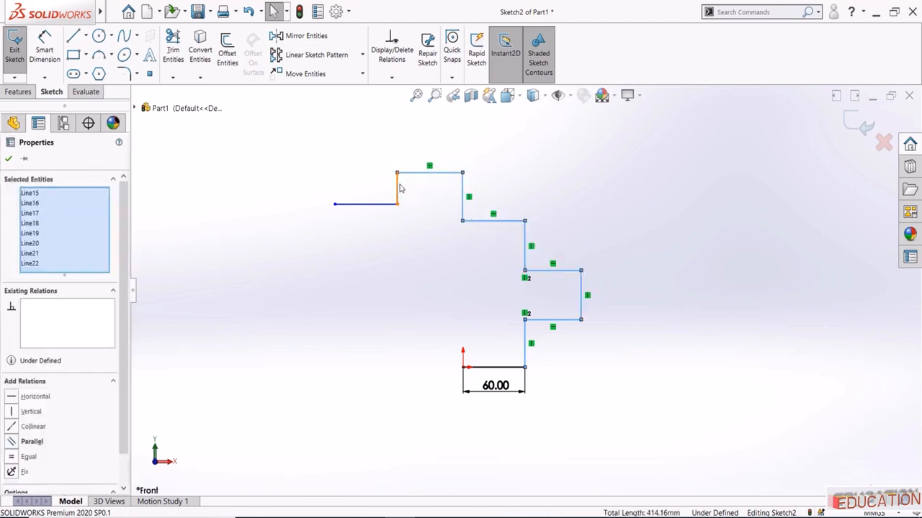
pyautogui.keyDown('ctrl'); pyautogui.click(398, 188); pyautogui.keyUp('ctrl')
pyautogui.keyDown('ctrl'); pyautogui.click(359, 205); pyautogui.keyUp('ctrl')
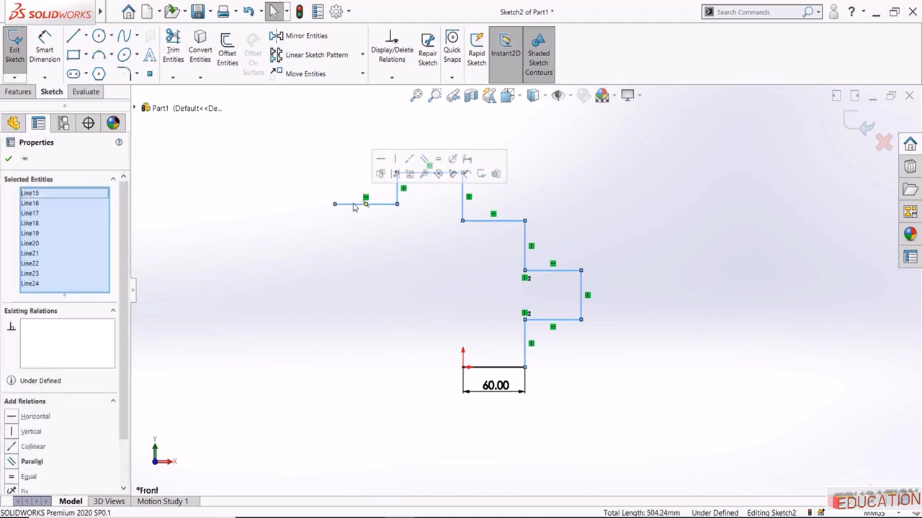
pyautogui.click(439, 160)
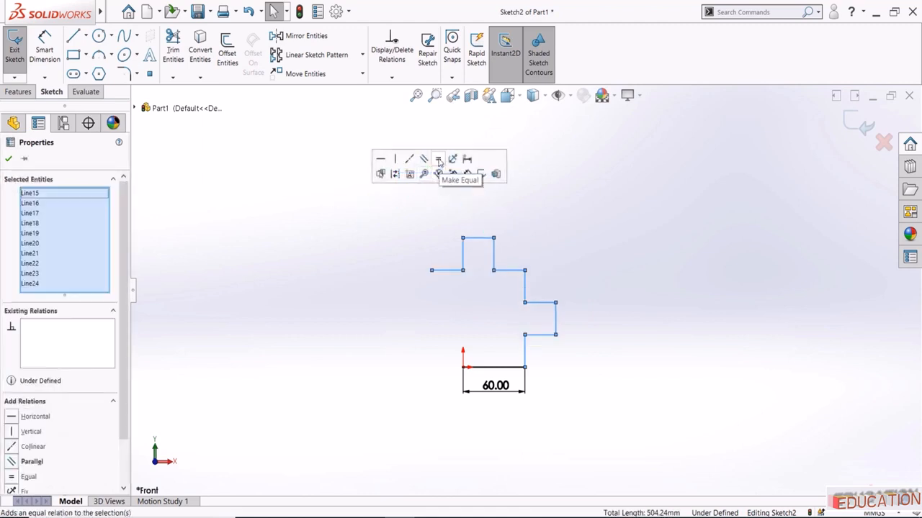
pyautogui.click(436, 292)
# Dimension the lowest right vertical edge to 40 mm and move the dimension farther right, clear of the profile
pyautogui.scroll(-2, 522, 345)
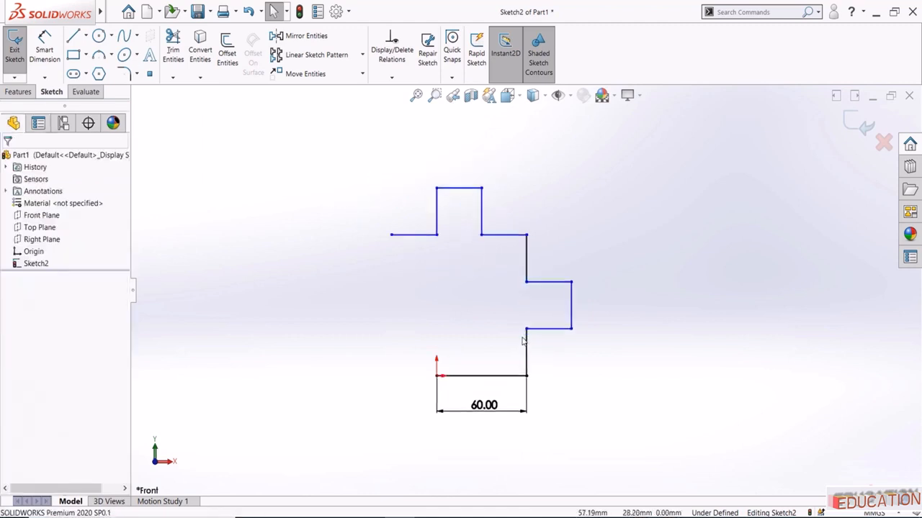
pyautogui.click(45, 44)
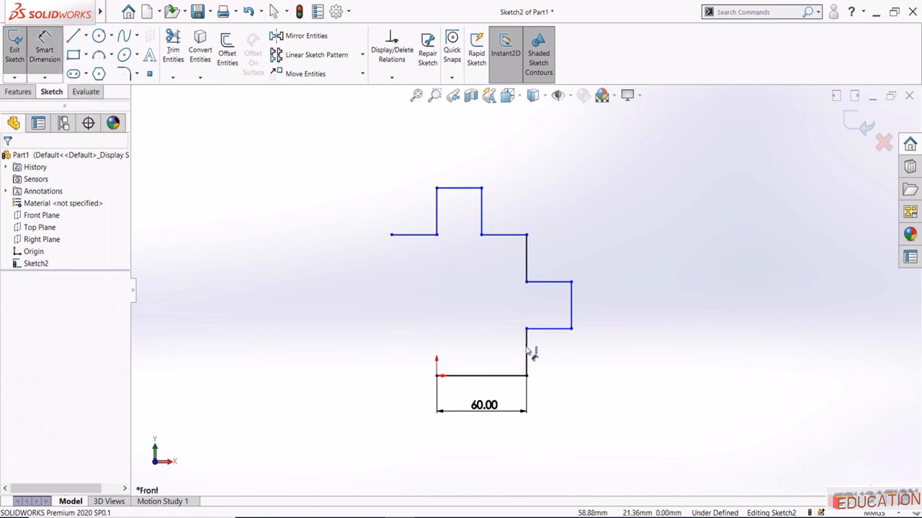
pyautogui.click(528, 352)
pyautogui.click(583, 385)
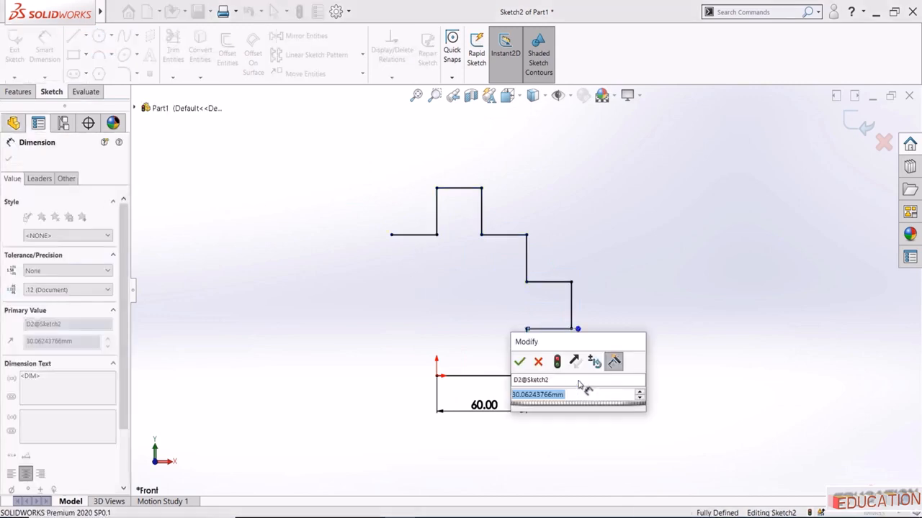
pyautogui.write('40')
pyautogui.press('Return')
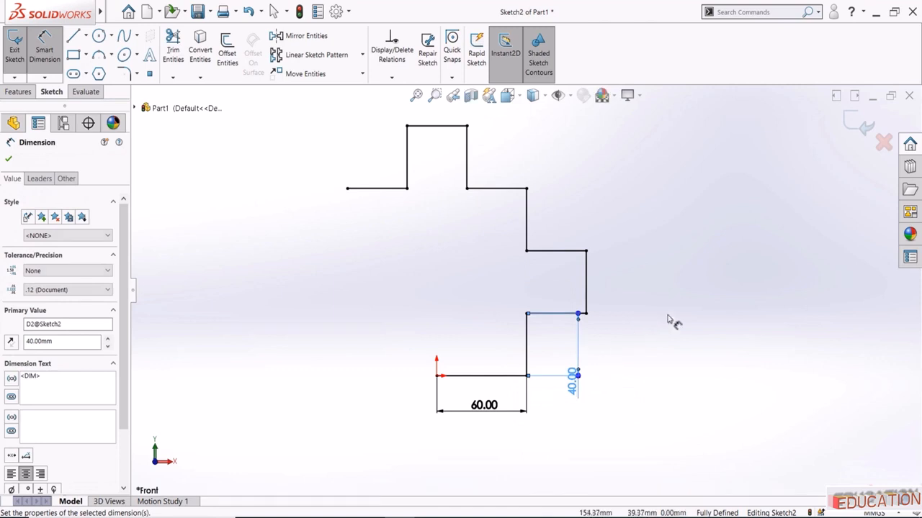
pyautogui.click(668, 317)
pyautogui.scroll(2, 514, 234)
pyautogui.moveTo(558, 365); pyautogui.dragTo(595, 383)
pyautogui.click(514, 411)
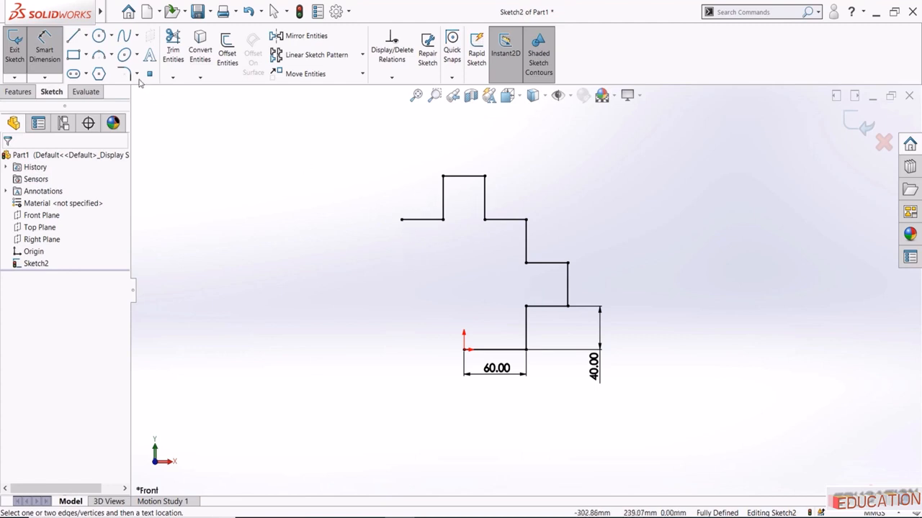
# Close the profile with a vertical line about 65 mm down from the open left end and a diagonal line to the origin
pyautogui.click(72, 35)
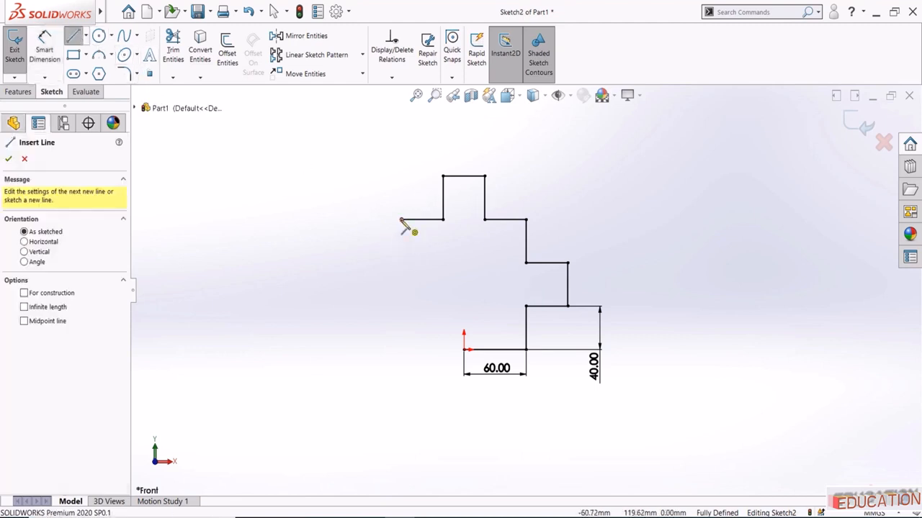
pyautogui.click(401, 219)
pyautogui.click(401, 290)
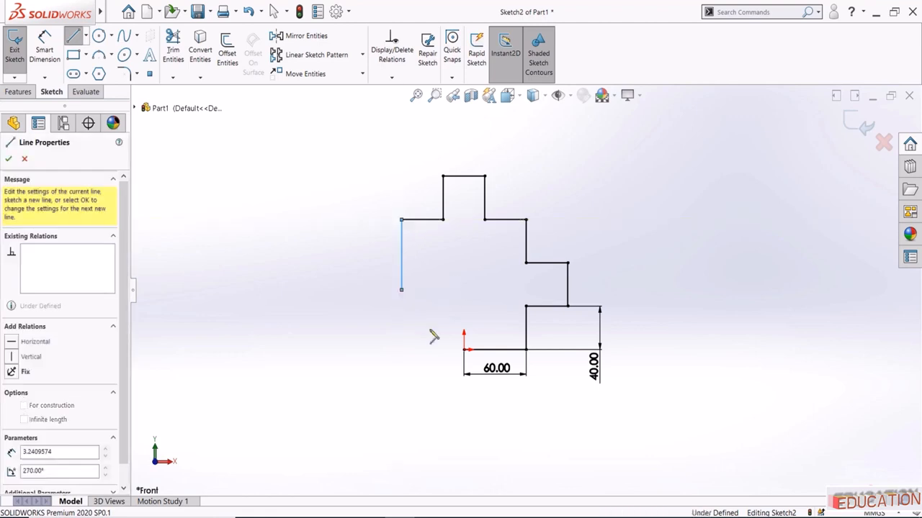
pyautogui.click(464, 349)
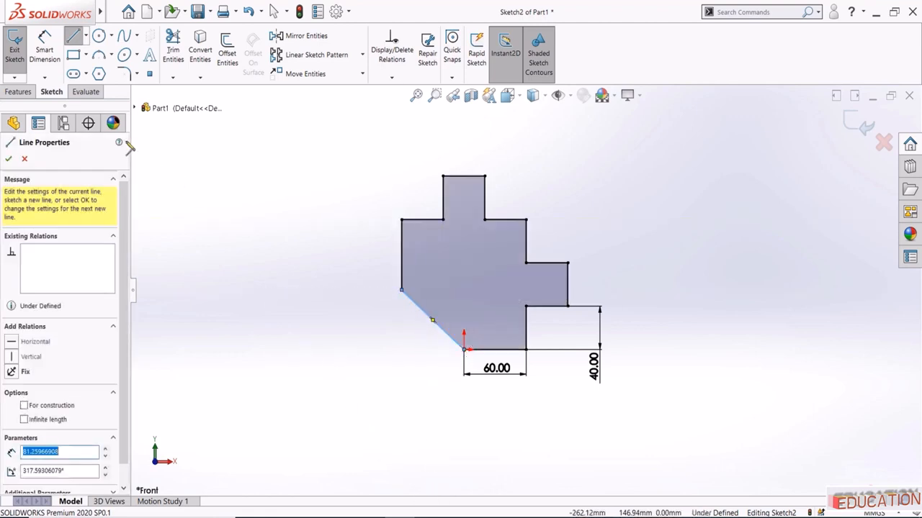
pyautogui.press('Escape')
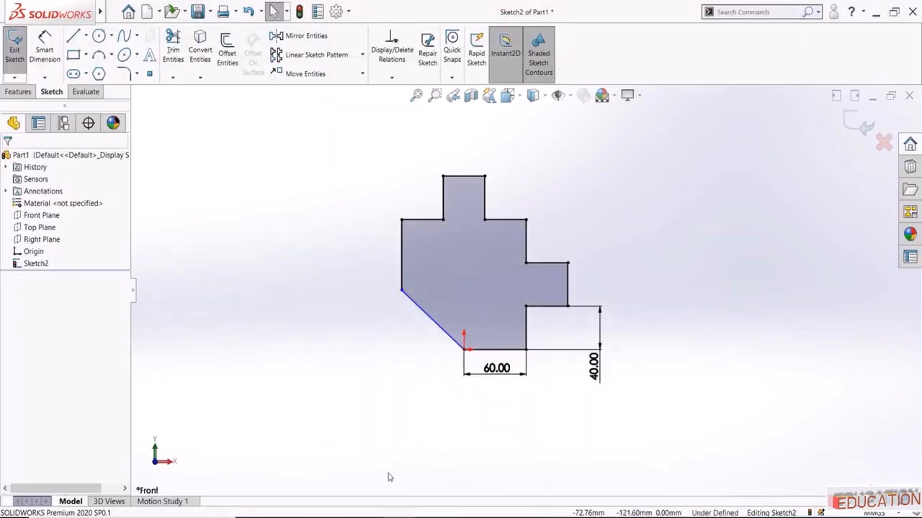
# Add an Equal relation between the left vertical edge and the 60 mm bottom edge
pyautogui.click(403, 256)
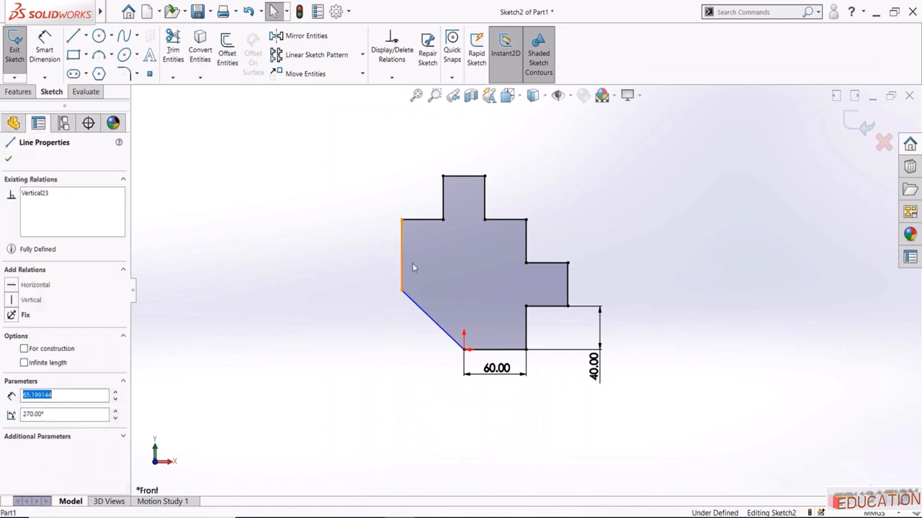
pyautogui.keyDown('ctrl'); pyautogui.click(504, 350); pyautogui.keyUp('ctrl')
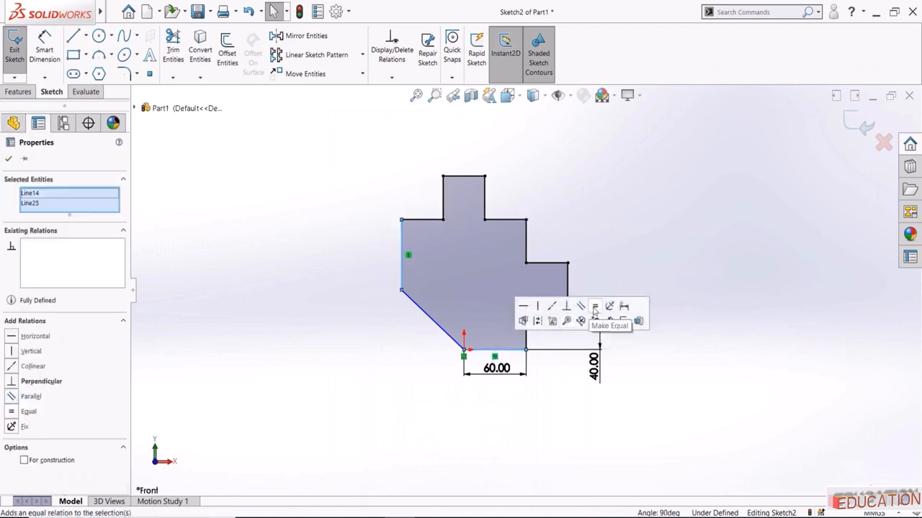
pyautogui.click(594, 307)
pyautogui.click(333, 332)
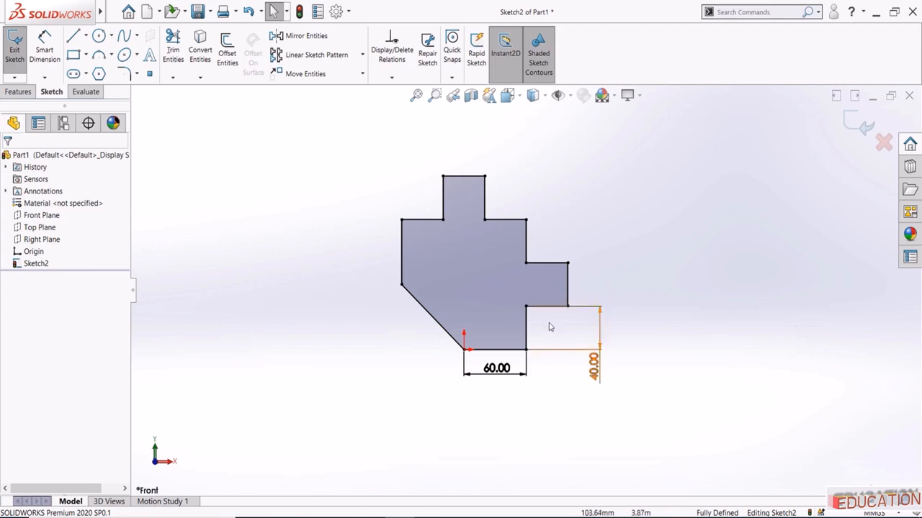
# Set the lowest right vertical edge's dimension to 50 mm
pyautogui.doubleClick(594, 366)
pyautogui.press('BackSpace')
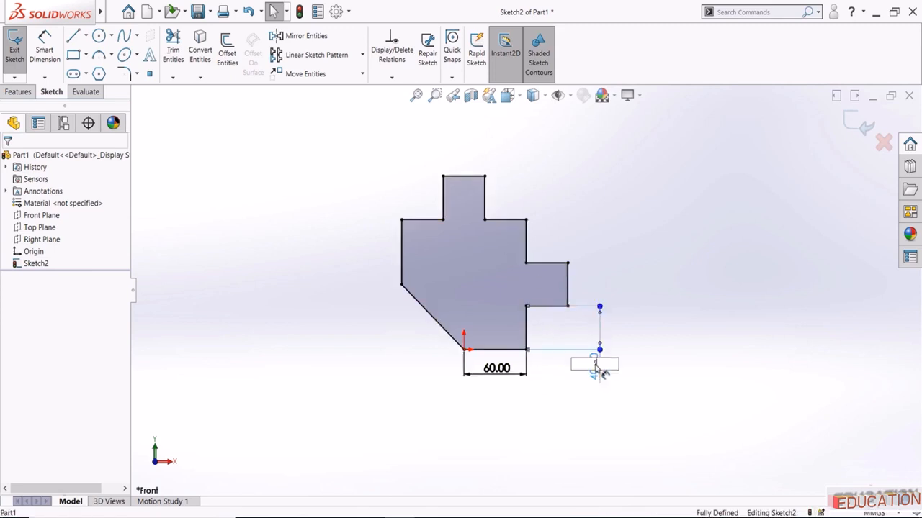
pyautogui.press('Return')
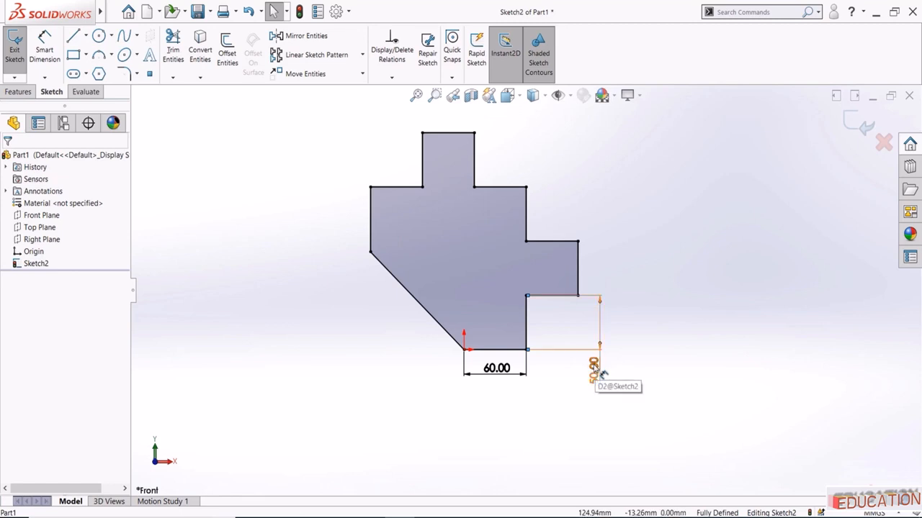
# Set the lowest right vertical edge's dimension to 60 mm
pyautogui.doubleClick(594, 367)
pyautogui.write('60')
pyautogui.press('Return')
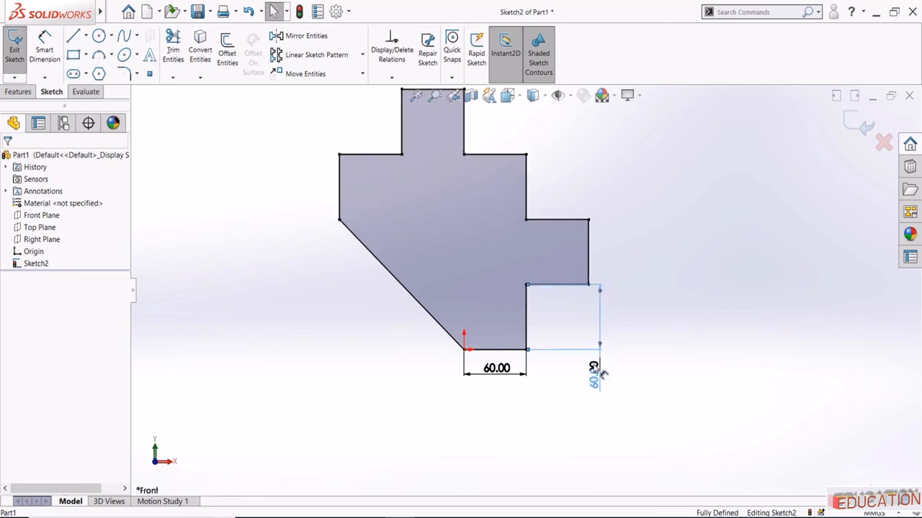
# Start a sketch on the Front Plane and draw a corner rectangle up from the origin, about 132 mm wide
pyautogui.click(416, 95)
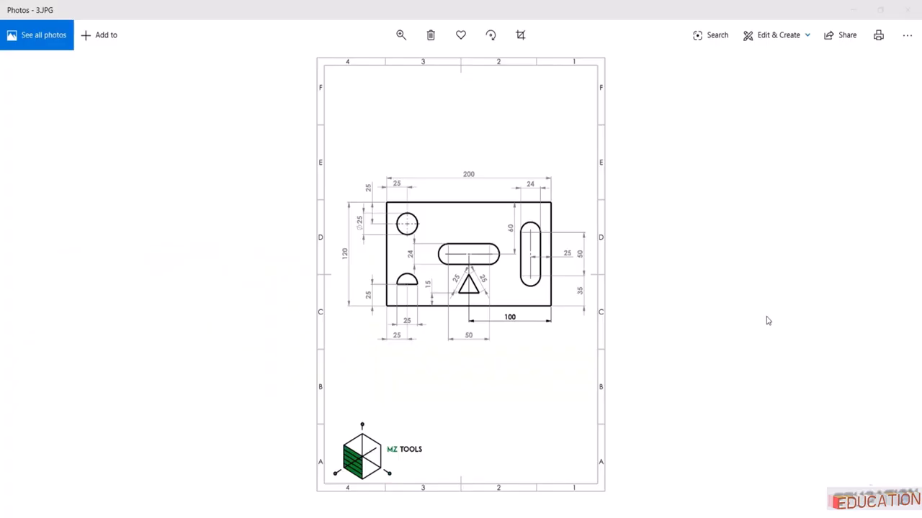
pyautogui.scroll(3, 425, 268)
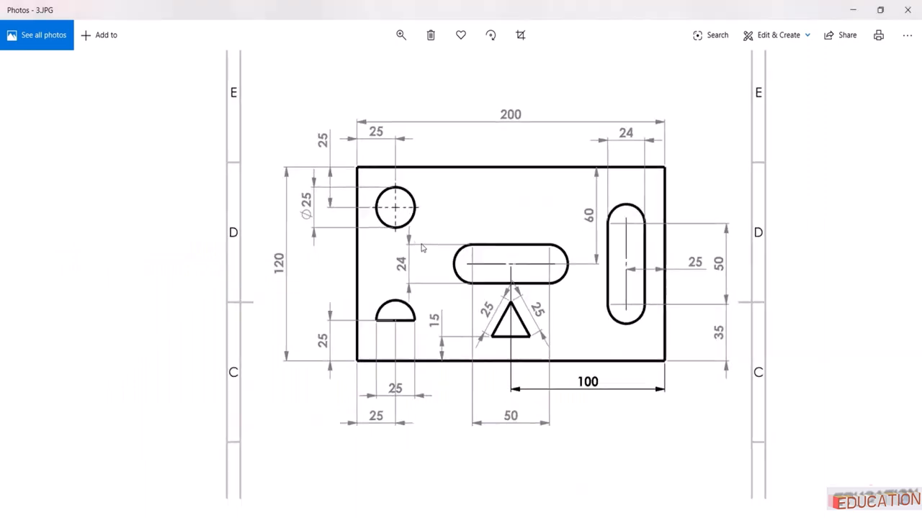
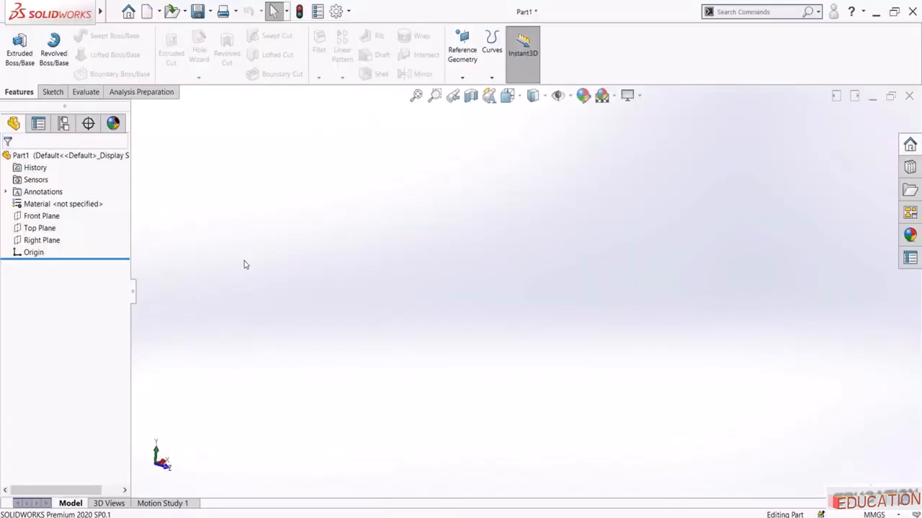
pyautogui.click(36, 216)
pyautogui.click(50, 202)
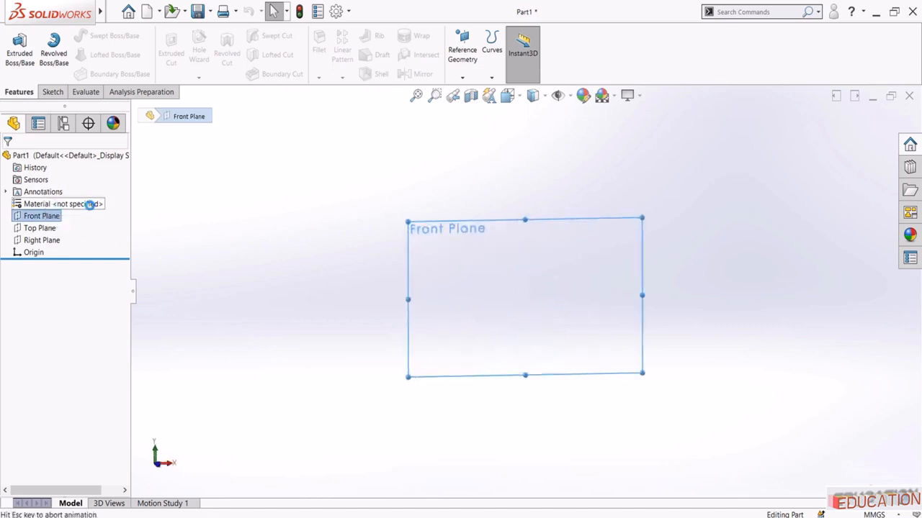
pyautogui.click(85, 56)
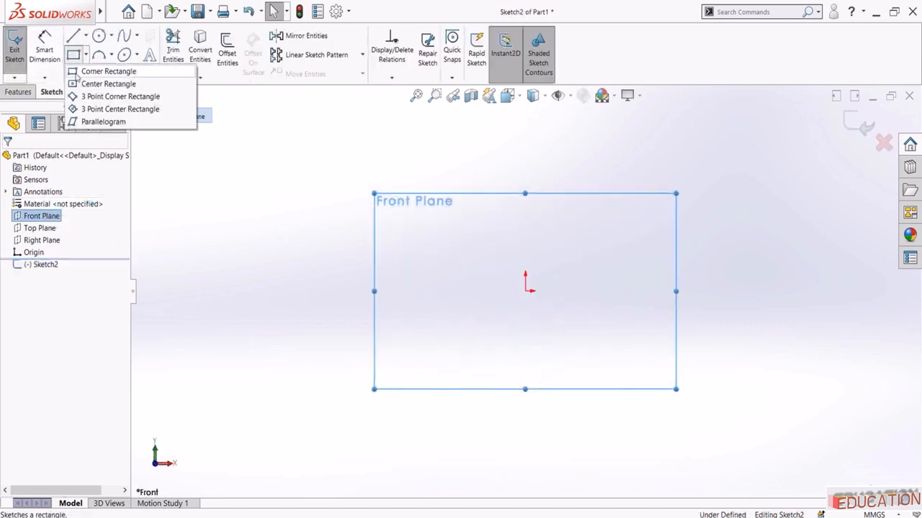
pyautogui.click(90, 71)
pyautogui.click(527, 292)
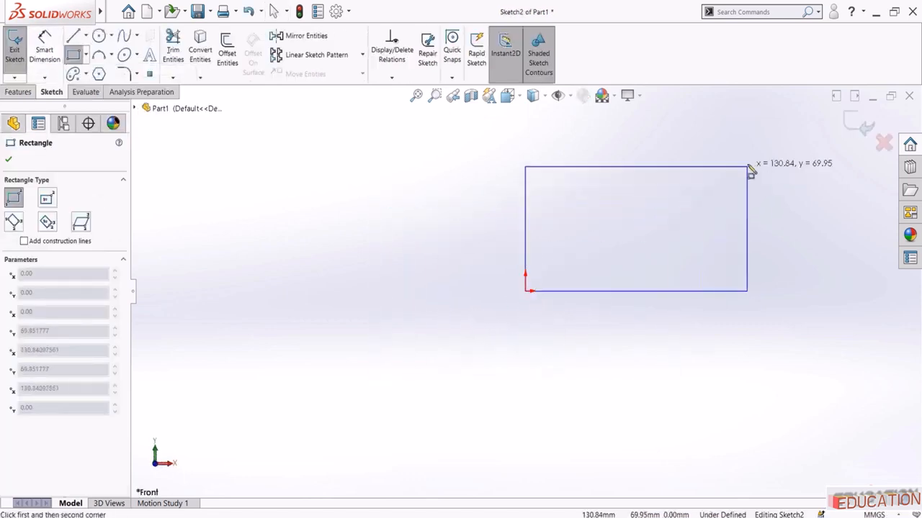
pyautogui.click(749, 159)
pyautogui.press('Escape')
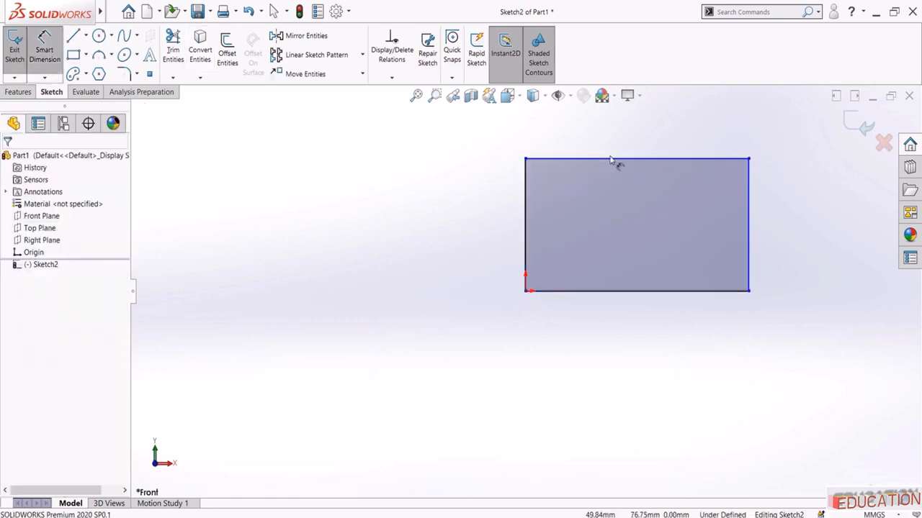
# Dimension the rectangle 200 mm wide and 120 mm high
pyautogui.click(615, 159)
pyautogui.click(617, 140)
pyautogui.write('200')
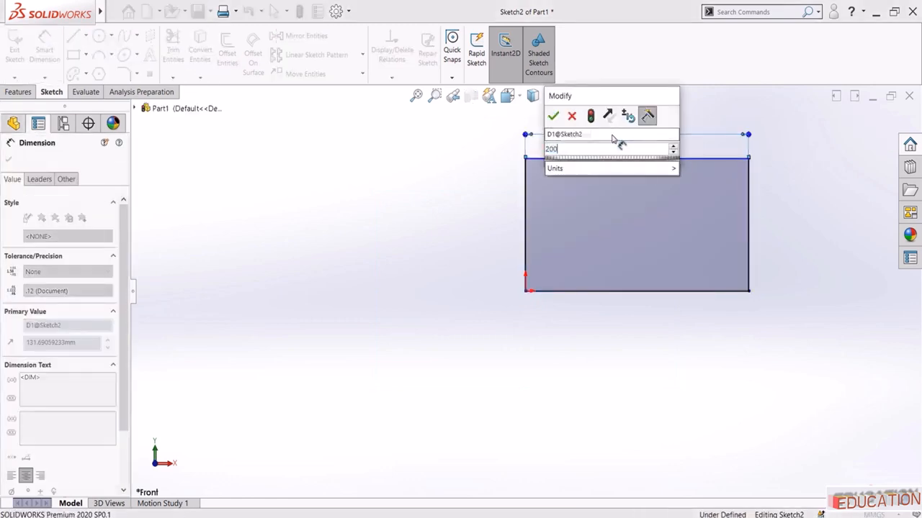
pyautogui.press('Return')
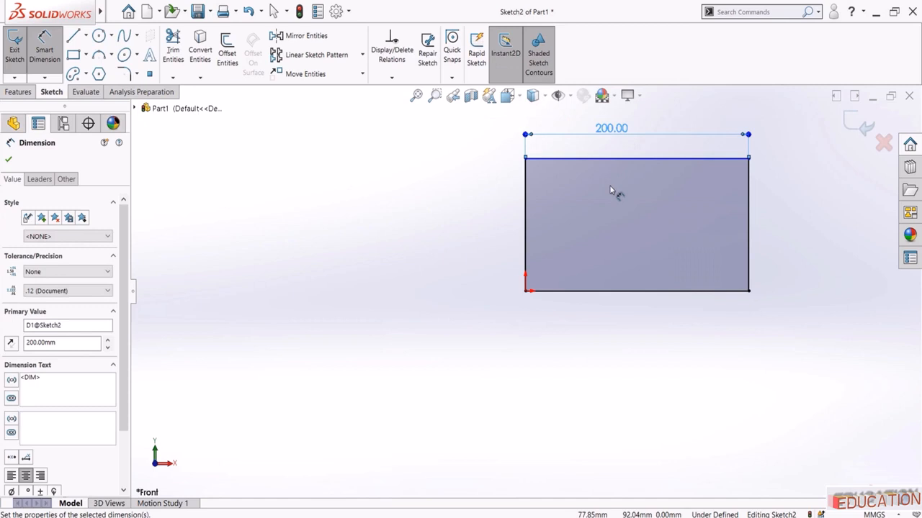
pyautogui.click(527, 184)
pyautogui.click(502, 211)
pyautogui.write('120')
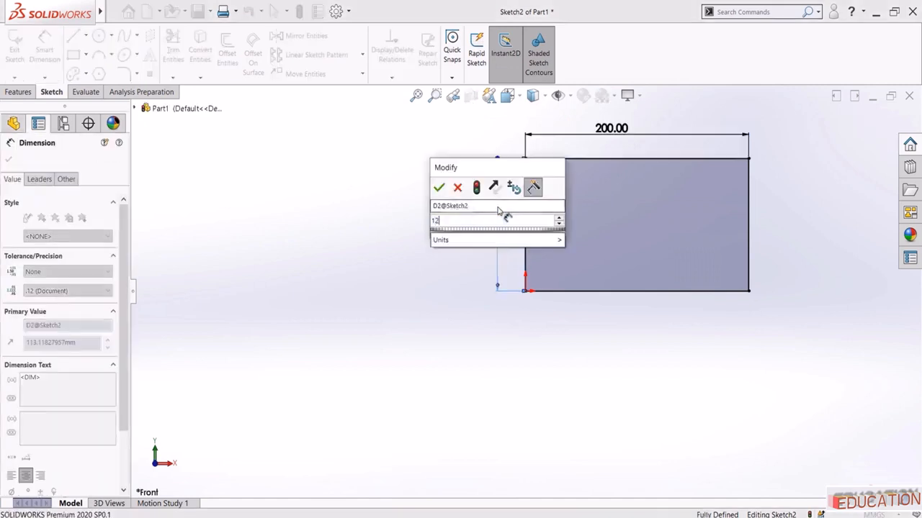
pyautogui.press('Return')
pyautogui.press('Escape')
pyautogui.press('Escape')
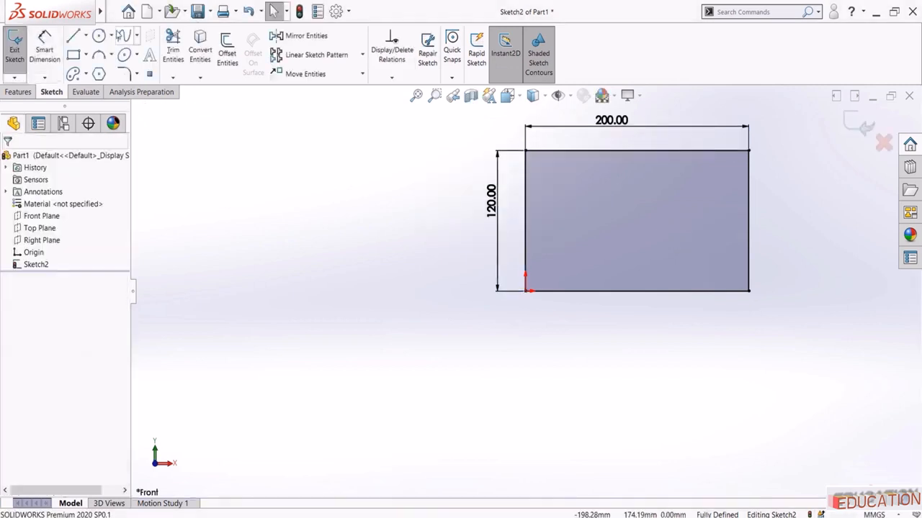
# Sketch a circle about 24 mm in diameter inside the rectangle, near its upper left corner
pyautogui.click(99, 35)
pyautogui.scroll(-1, 595, 169)
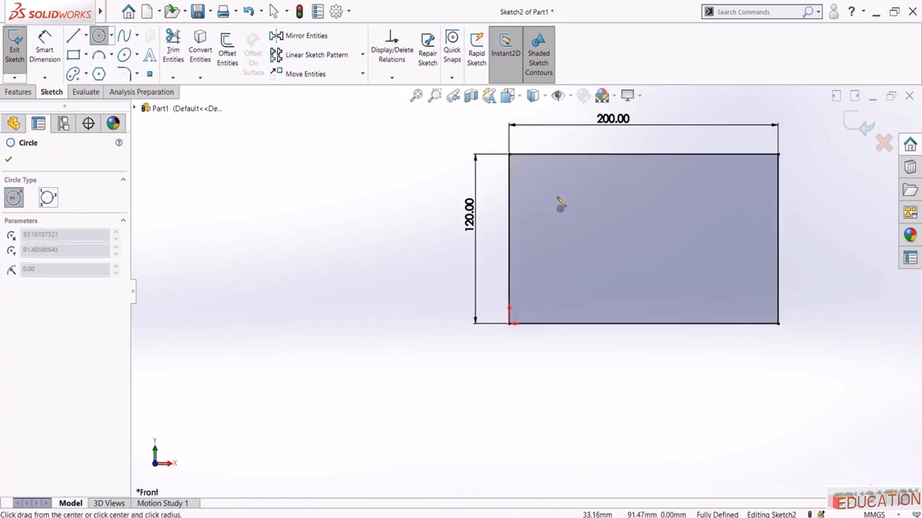
pyautogui.click(553, 194)
pyautogui.click(564, 206)
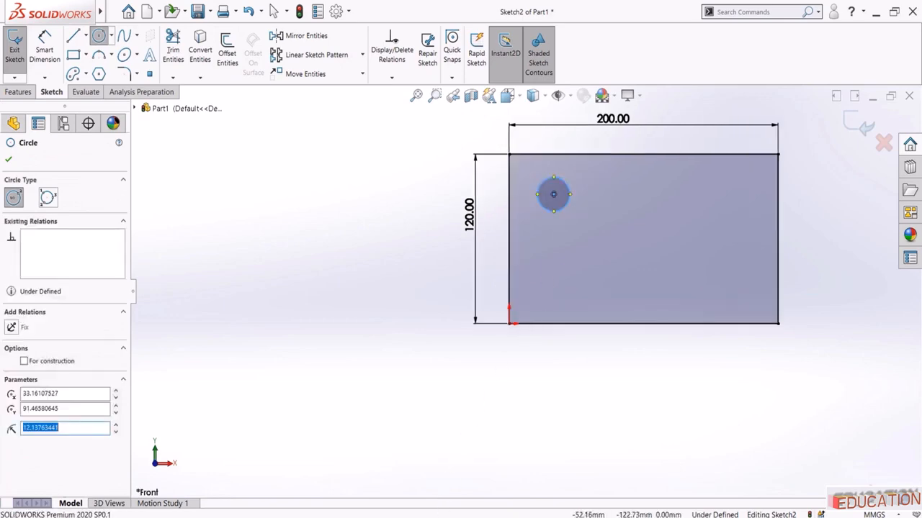
# Check the reference drawing and dimension the circle's centre 25 mm from the rectangle's left edge
pyautogui.hotkey('alt', 'Tab')
pyautogui.hotkey('alt', 'Tab')
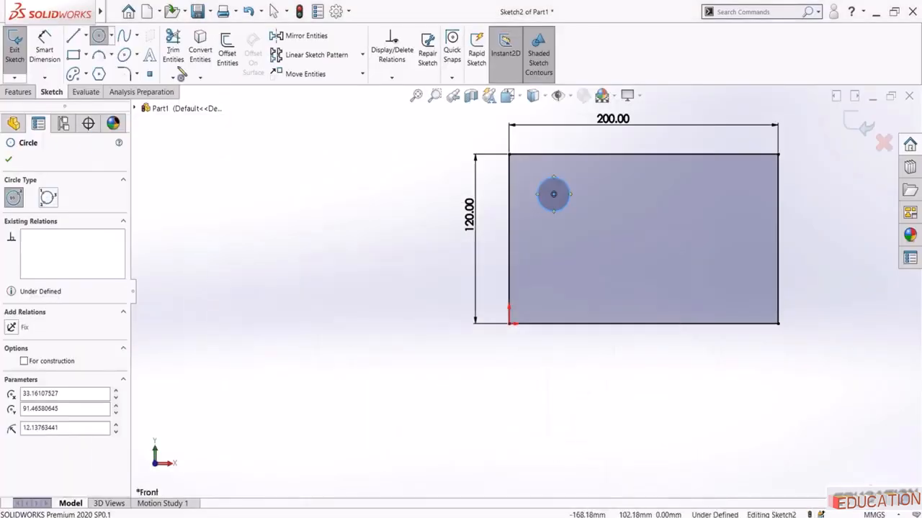
pyautogui.click(44, 49)
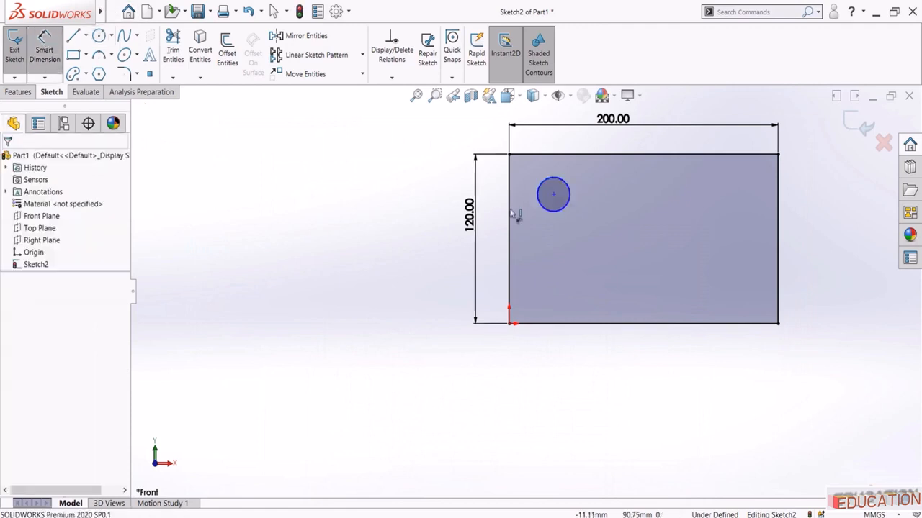
pyautogui.click(553, 194)
pyautogui.click(509, 192)
pyautogui.click(379, 194)
pyautogui.write('25')
pyautogui.press('Return')
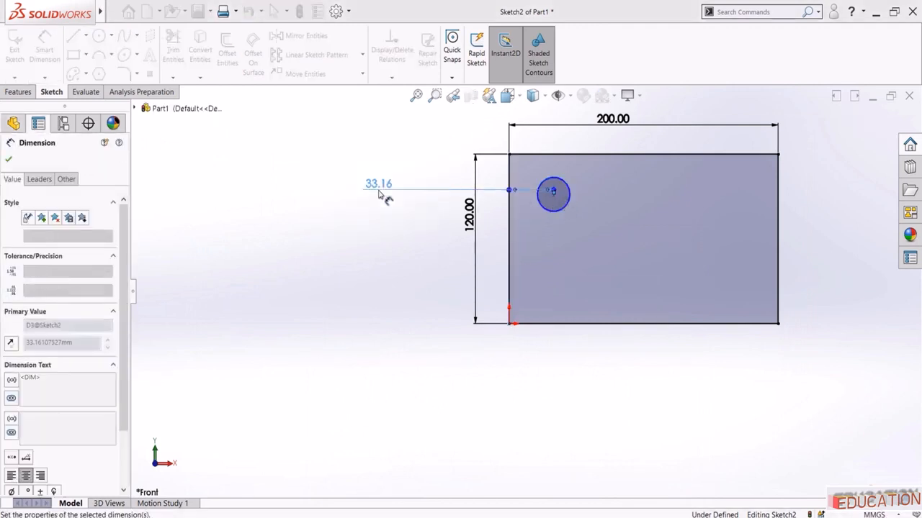
# Dimension the circle's centre 25 mm down from the rectangle's top edge
pyautogui.scroll(-3, 491, 172)
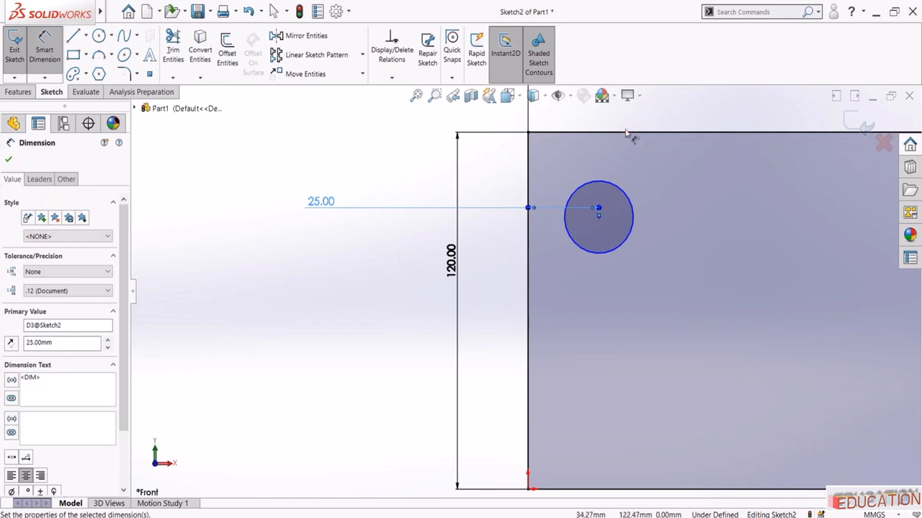
pyautogui.click(626, 133)
pyautogui.click(598, 209)
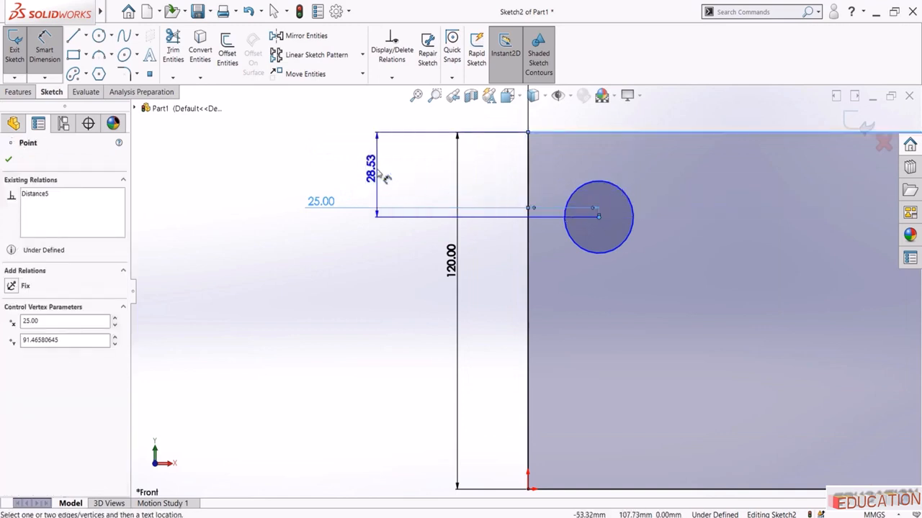
pyautogui.click(385, 177)
pyautogui.write('25')
pyautogui.press('Return')
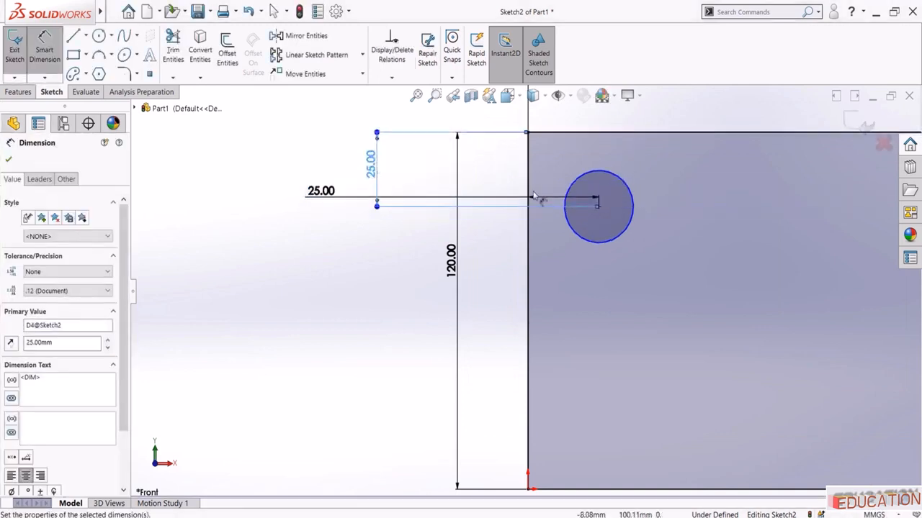
# Set the circle's diameter to 25 mm with a dimension
pyautogui.click(596, 174)
pyautogui.scroll(3, 584, 247)
pyautogui.click(611, 248)
pyautogui.write('25')
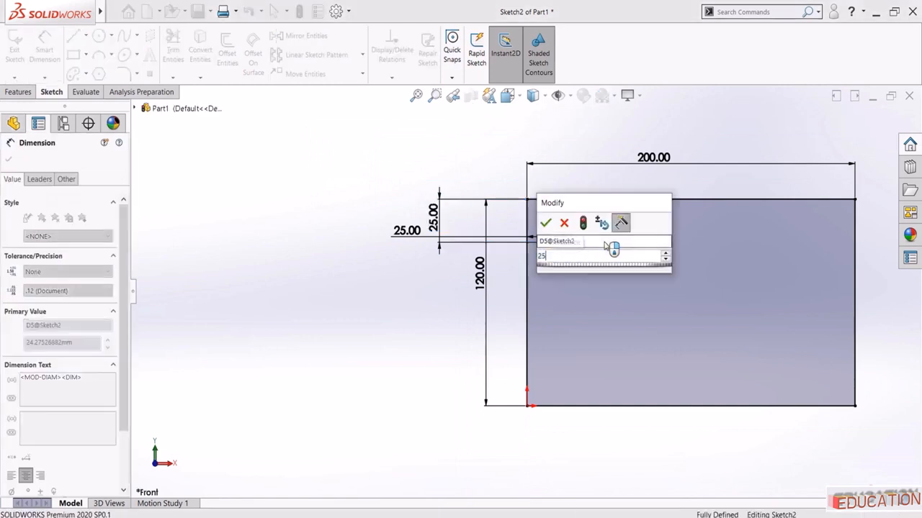
pyautogui.press('Return')
pyautogui.press('Escape')
# Move the circle's horizontal 25 mm position dimension above the rectangle's top edge
pyautogui.scroll(-3, 584, 249)
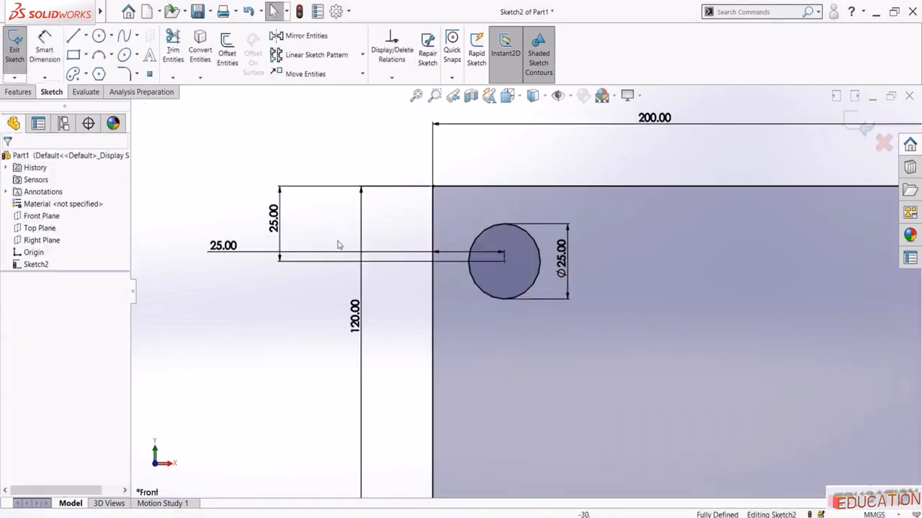
pyautogui.moveTo(229, 245); pyautogui.dragTo(231, 144)
pyautogui.scroll(3, 615, 391)
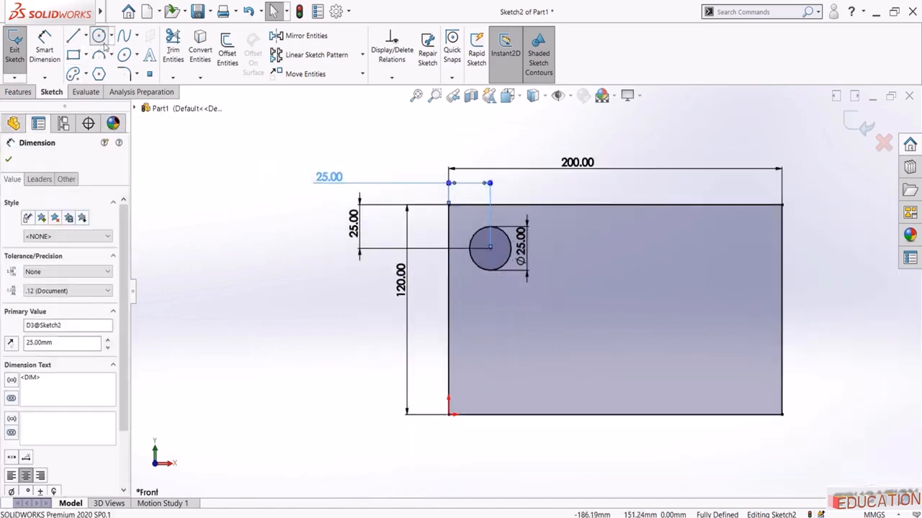
# Sketch a second circle about 27 mm in diameter below the first one, in the rectangle's lower left area
pyautogui.click(99, 35)
pyautogui.scroll(-3, 520, 382)
pyautogui.moveTo(493, 326); pyautogui.dragTo(502, 357)
# Draw a horizontal diameter line across the lower circle and trim away the circle's lower half
pyautogui.click(72, 36)
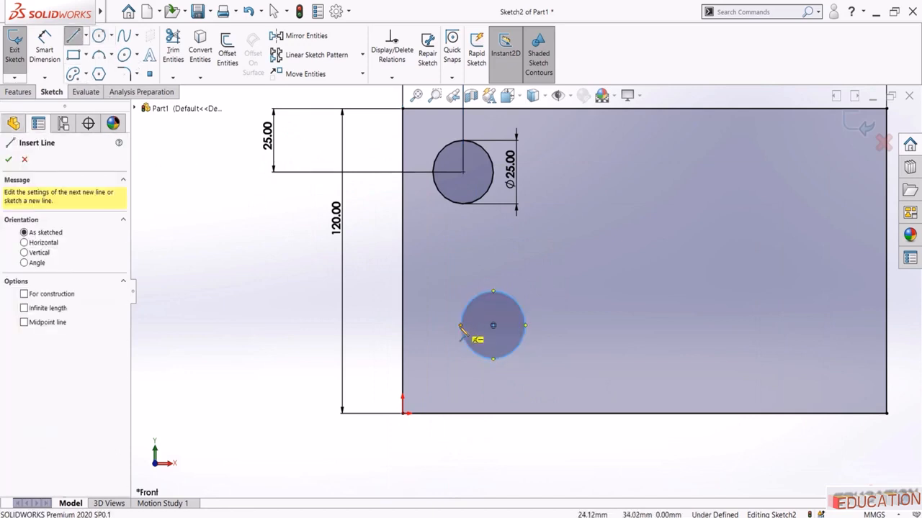
pyautogui.click(461, 326)
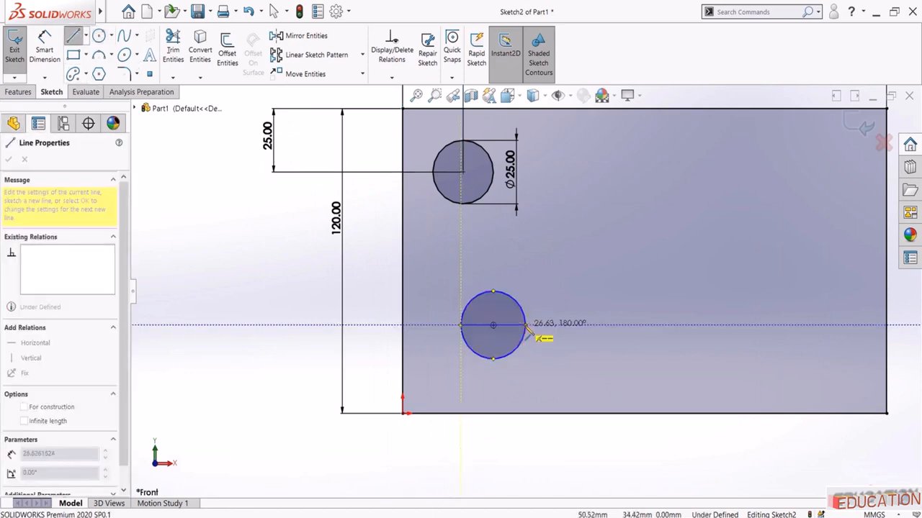
pyautogui.click(525, 326)
pyautogui.press('Escape')
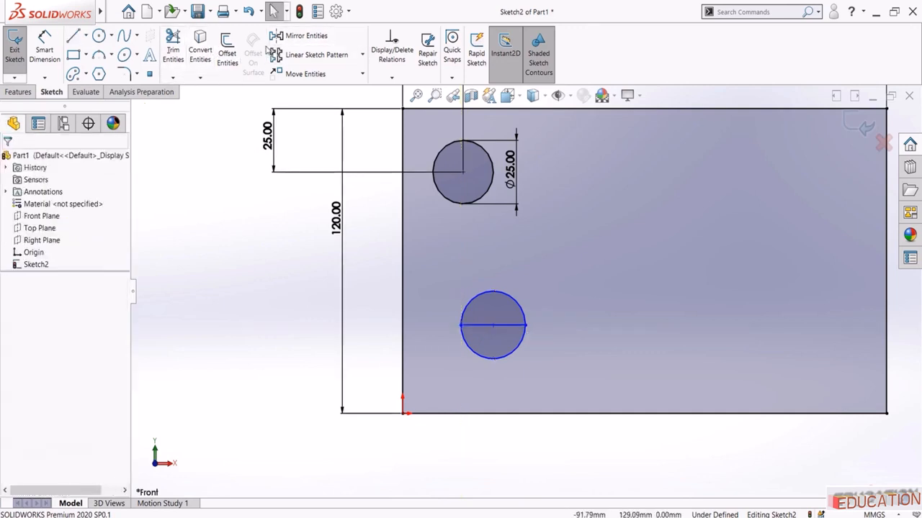
pyautogui.click(177, 47)
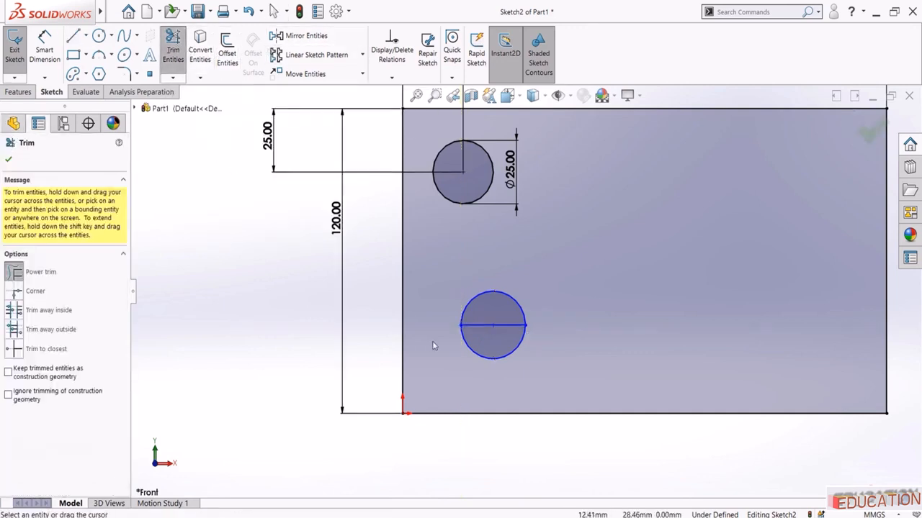
pyautogui.moveTo(434, 346); pyautogui.dragTo(489, 339)
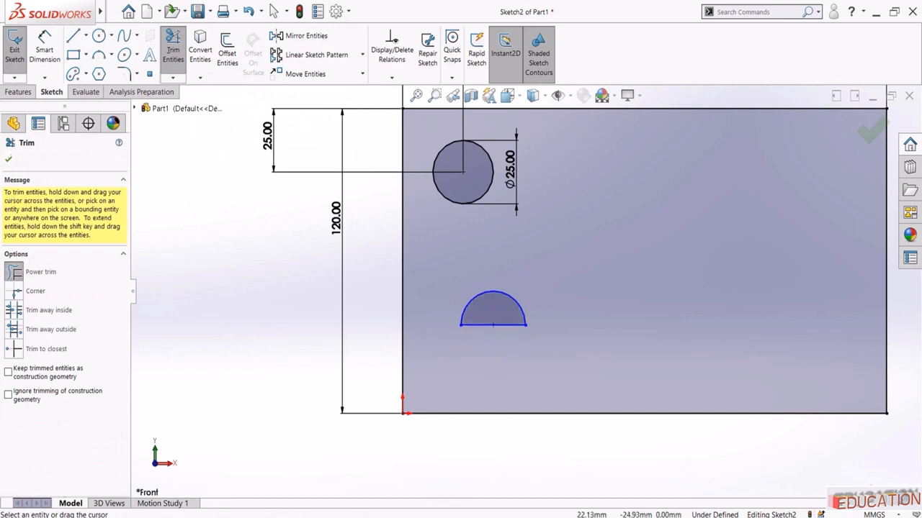
# Check the reference drawing and dimension the half circle's straight base to 25 mm
pyautogui.hotkey('alt', 'Tab')
pyautogui.scroll(3, 383, 336)
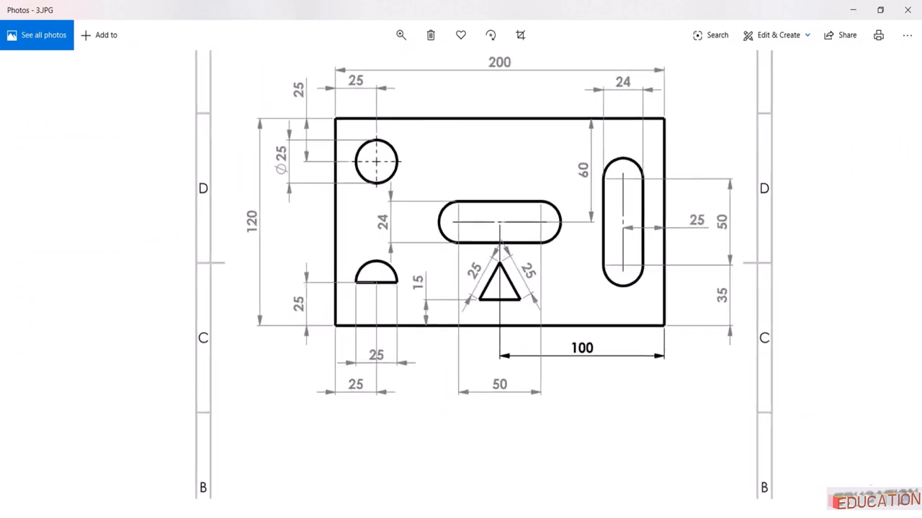
pyautogui.hotkey('alt', 'Tab')
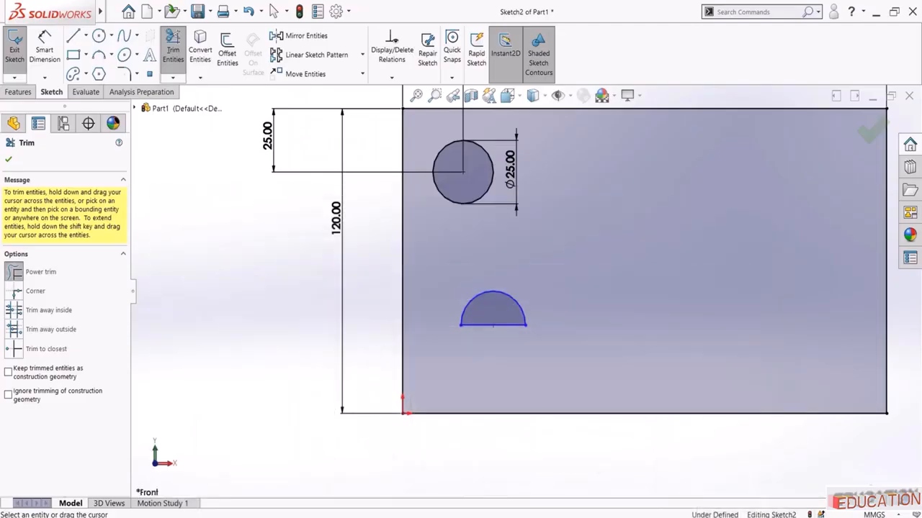
pyautogui.click(45, 49)
pyautogui.click(513, 326)
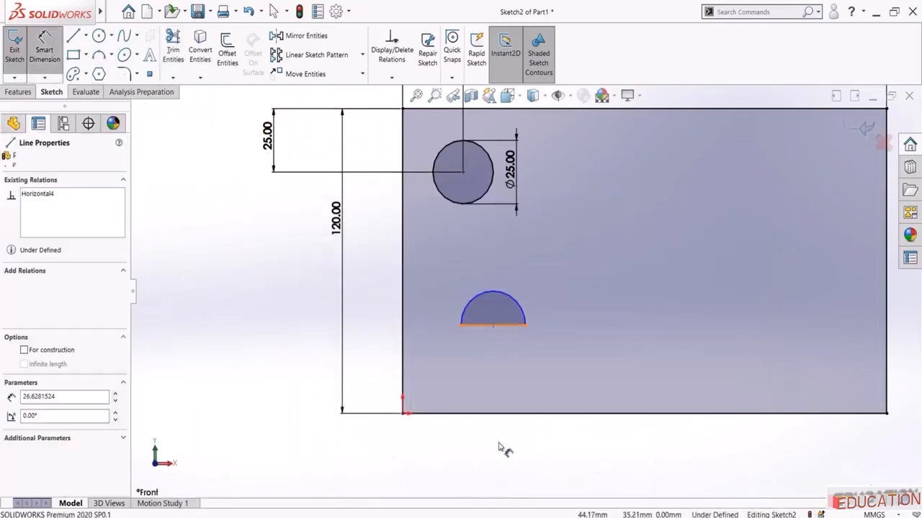
pyautogui.click(504, 461)
pyautogui.write('25')
pyautogui.press('Return')
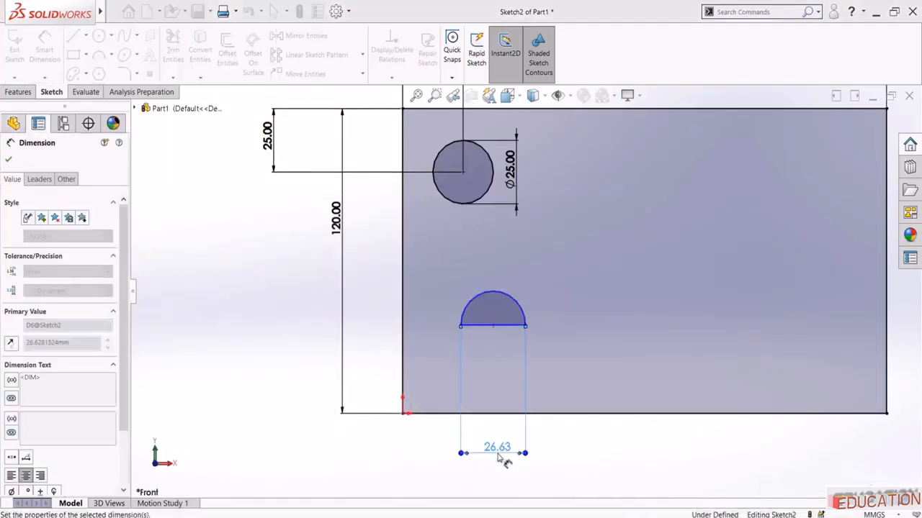
pyautogui.press('Escape')
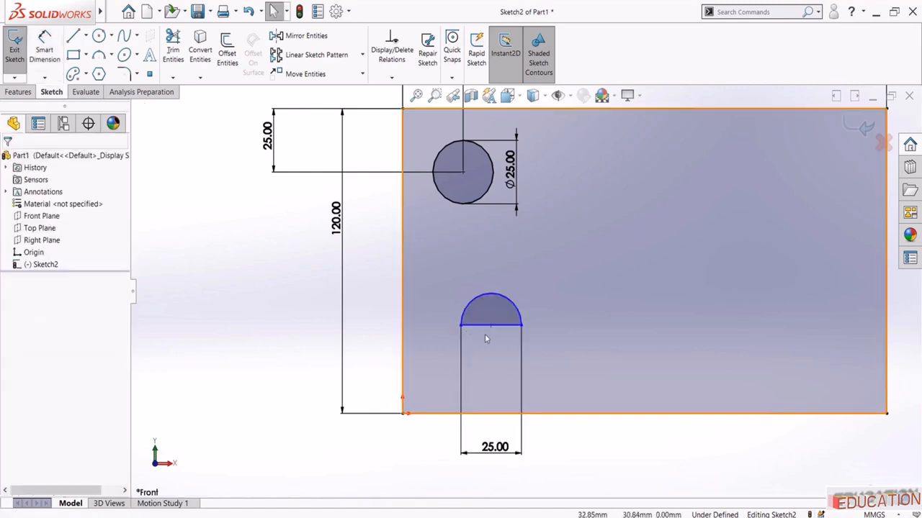
# Dimension the midpoint of the half circle's base 25 mm from the rectangle's left edge
pyautogui.click(40, 59)
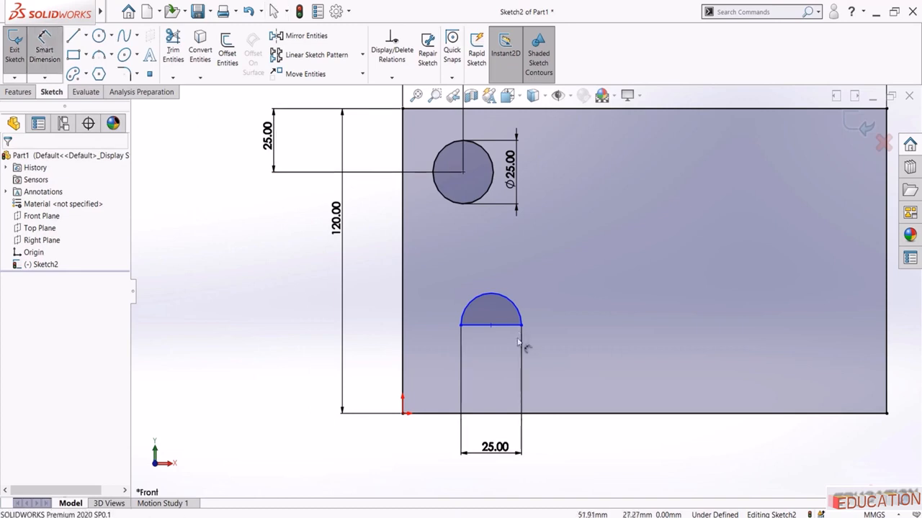
pyautogui.click(491, 325)
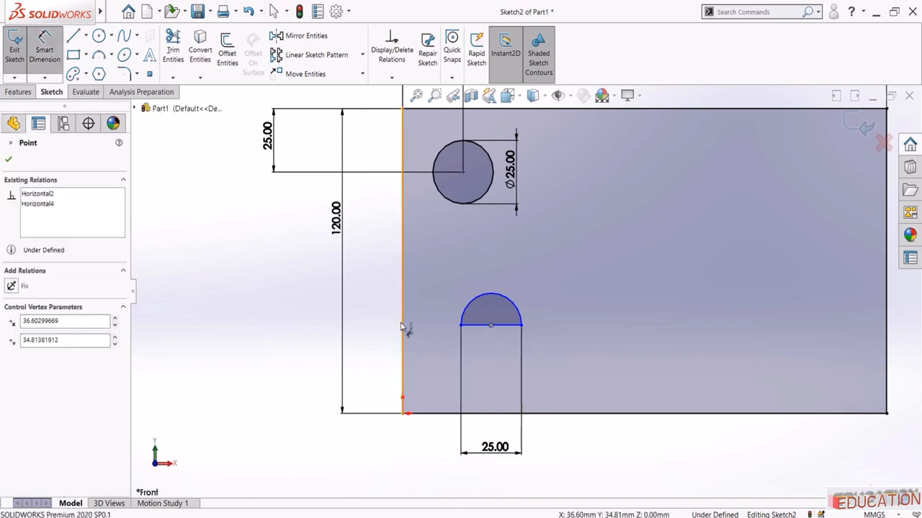
pyautogui.click(402, 327)
pyautogui.click(305, 455)
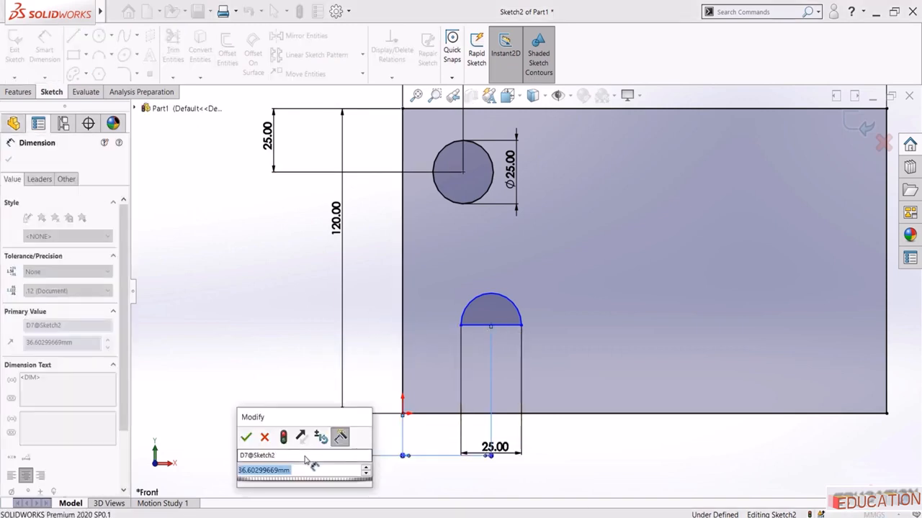
pyautogui.write('25')
pyautogui.press('Return')
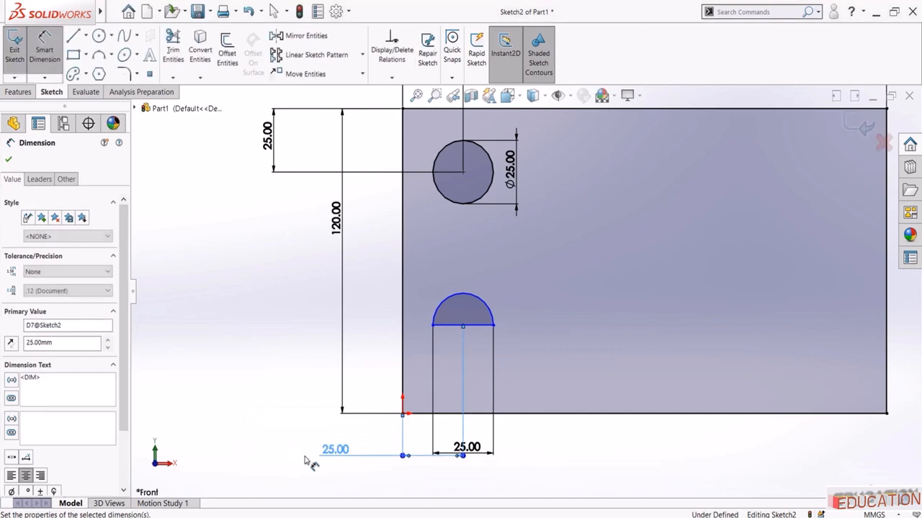
# Dimension the half circle's straight base 25 mm above the rectangle's bottom edge
pyautogui.click(470, 326)
pyautogui.click(479, 413)
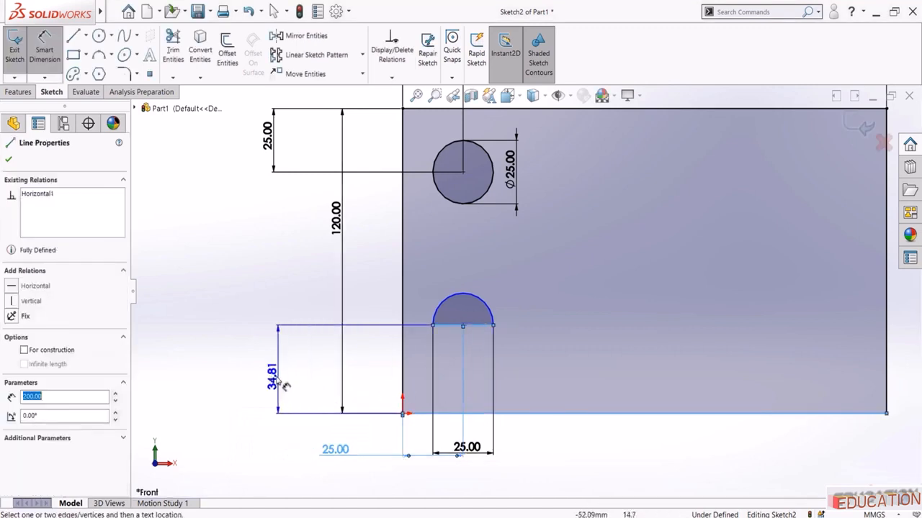
pyautogui.click(286, 387)
pyautogui.write('25')
pyautogui.press('Return')
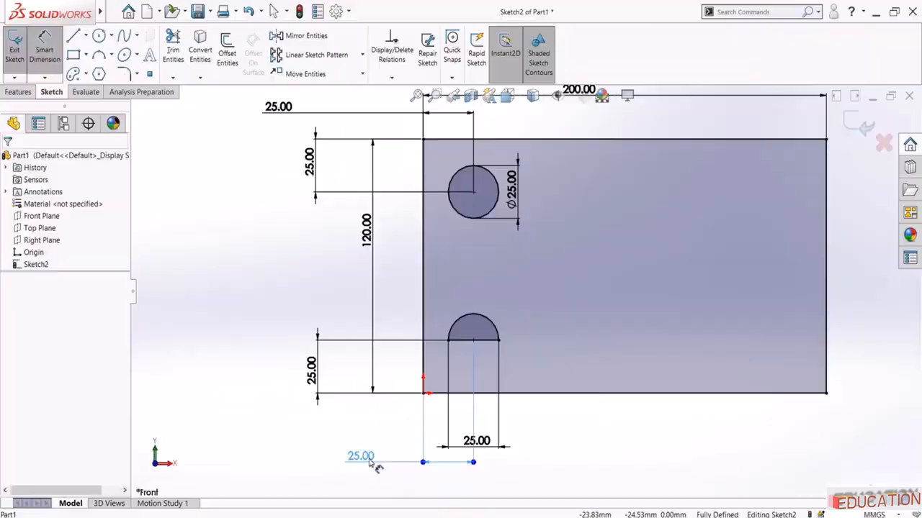
# Delete the half circle's horizontal 25 mm position dimension from the rectangle's left edge
pyautogui.click(374, 466)
pyautogui.press('Escape')
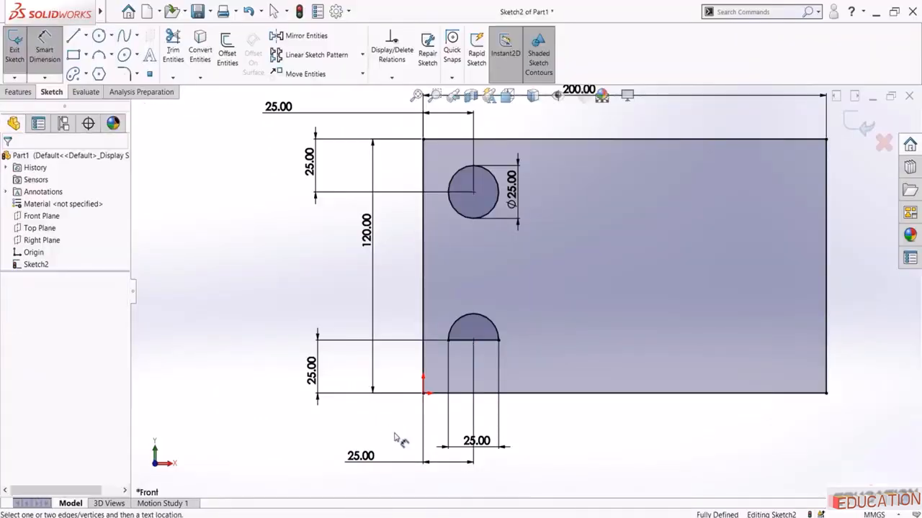
pyautogui.click(407, 462)
pyautogui.press('Delete')
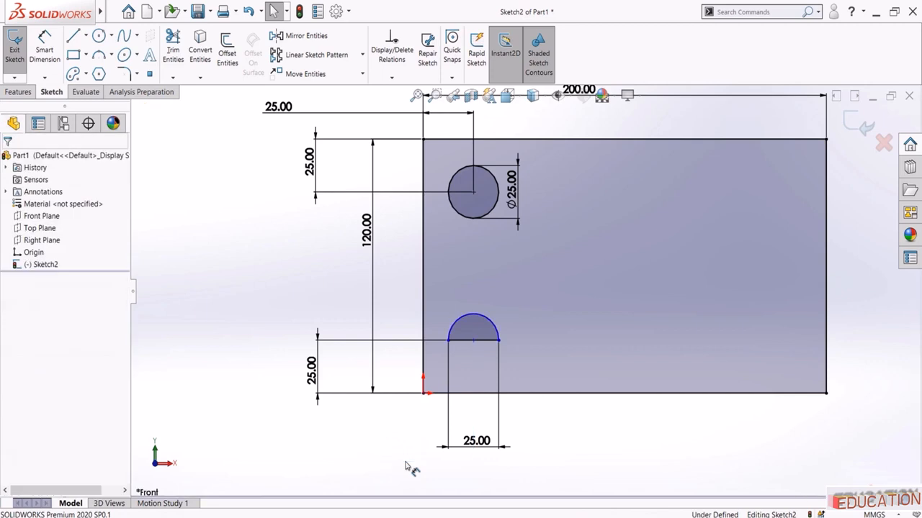
# Add a Vertical relation between the midpoint of the half circle's base and the circle's centre
pyautogui.click(473, 341)
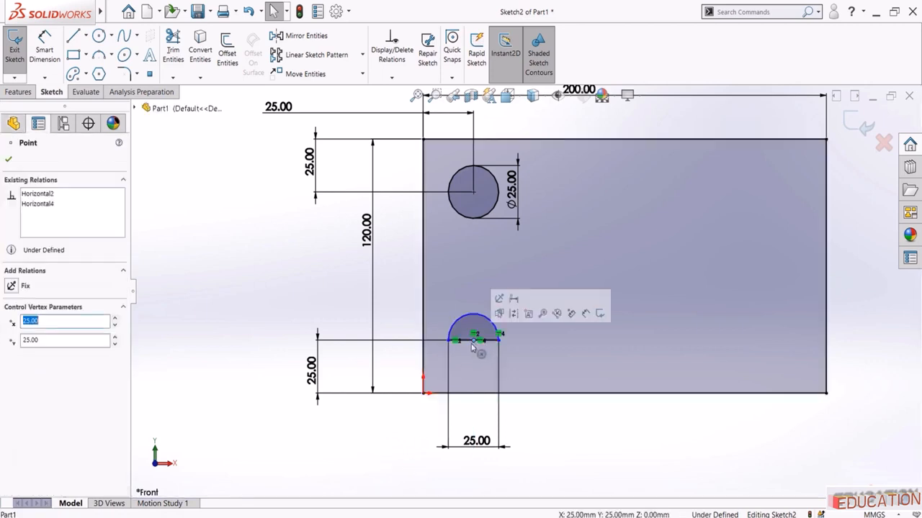
pyautogui.keyDown('ctrl'); pyautogui.click(474, 193); pyautogui.keyUp('ctrl')
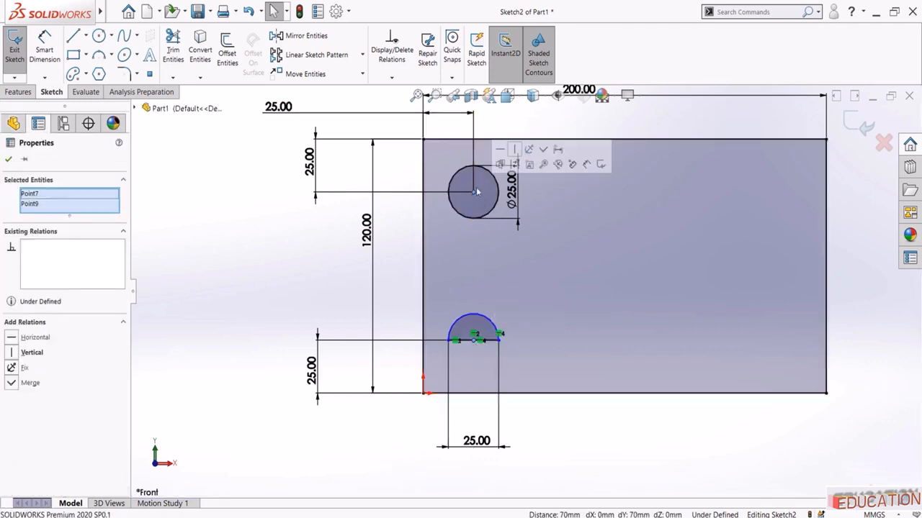
pyautogui.click(514, 150)
pyautogui.press('Escape')
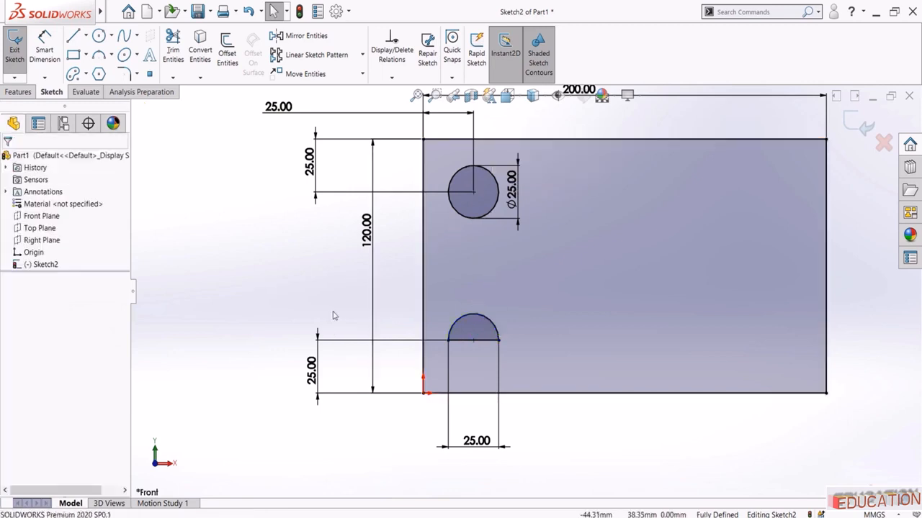
# Check the reference drawing and sketch a vertical straight slot near the rectangle's right edge, about 45 mm between centres and 19 mm wide
pyautogui.click(434, 513)
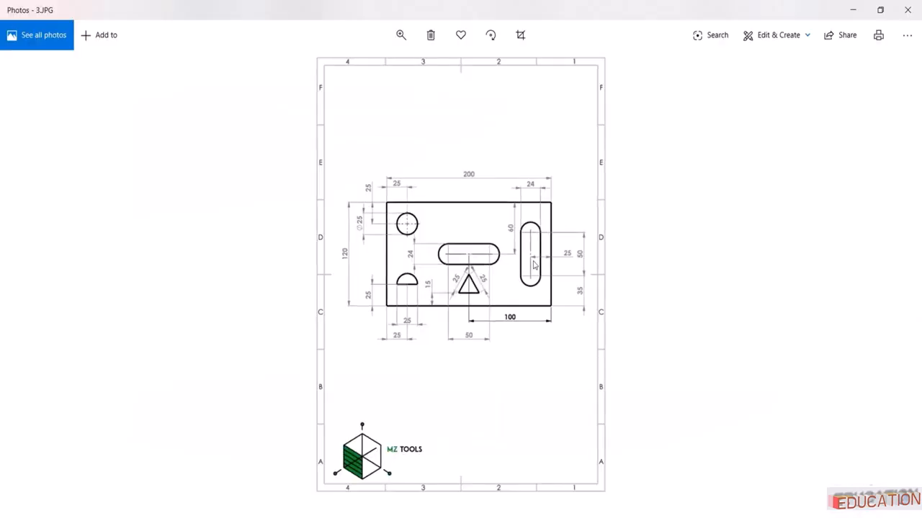
pyautogui.scroll(3, 534, 266)
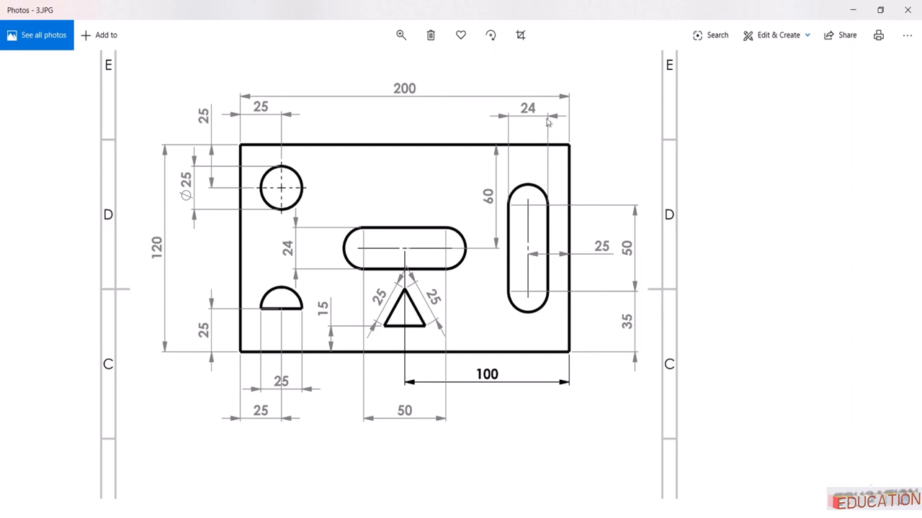
pyautogui.click(435, 515)
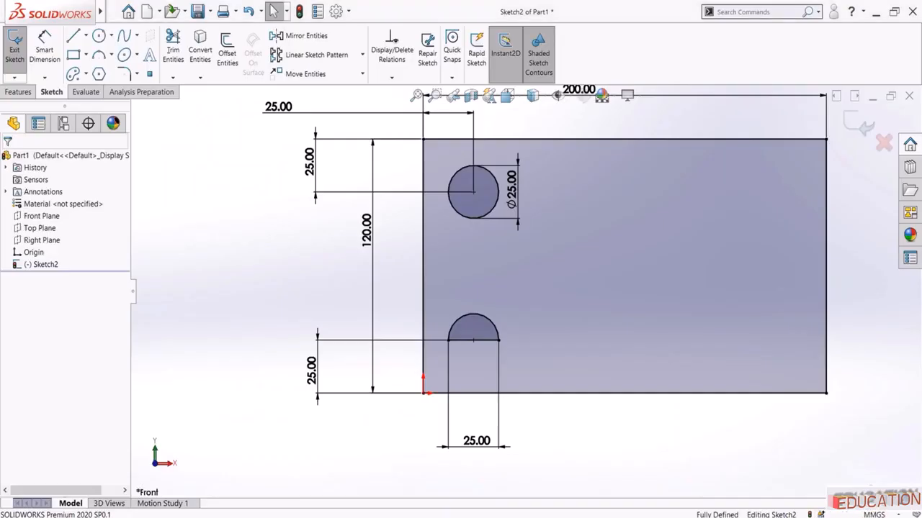
pyautogui.click(87, 74)
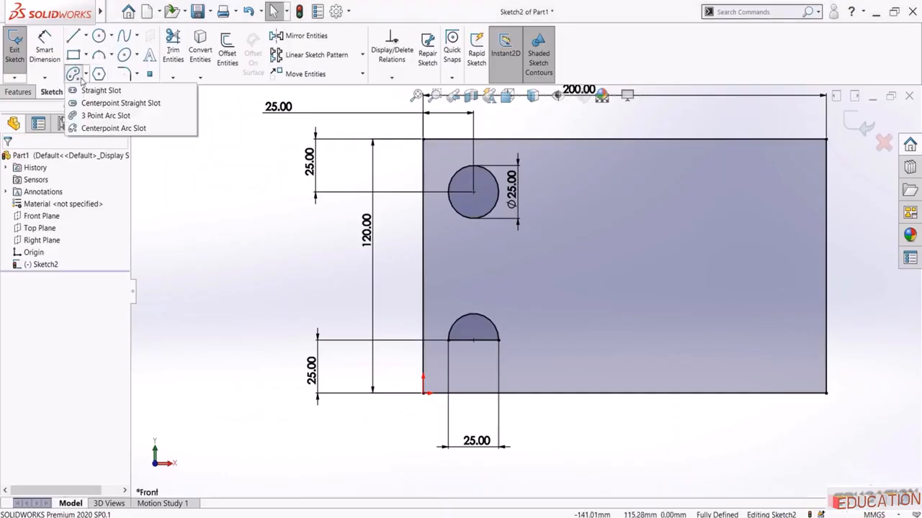
pyautogui.click(101, 90)
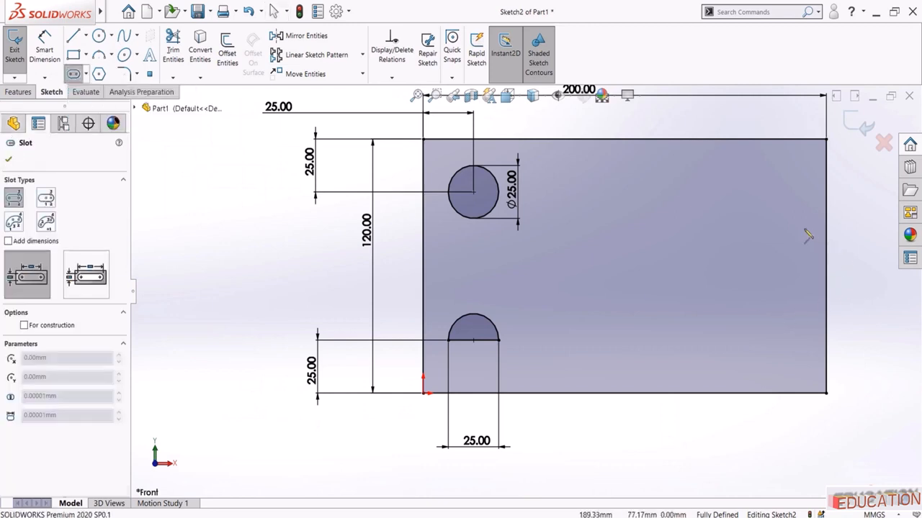
pyautogui.click(760, 208)
pyautogui.click(761, 305)
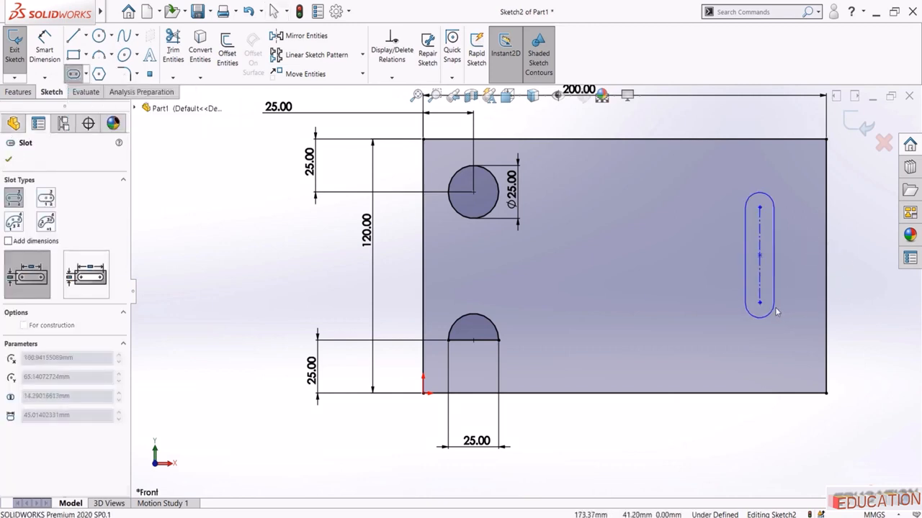
pyautogui.click(777, 252)
pyautogui.press('Escape')
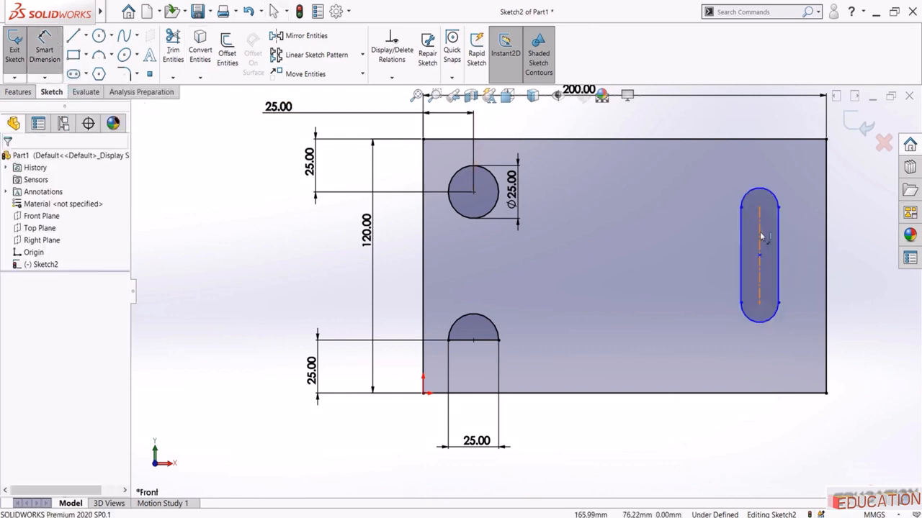
# Dimension the vertical slot's centre-to-centre length to 50 mm
pyautogui.click(760, 232)
pyautogui.scroll(2, 745, 291)
pyautogui.click(761, 262)
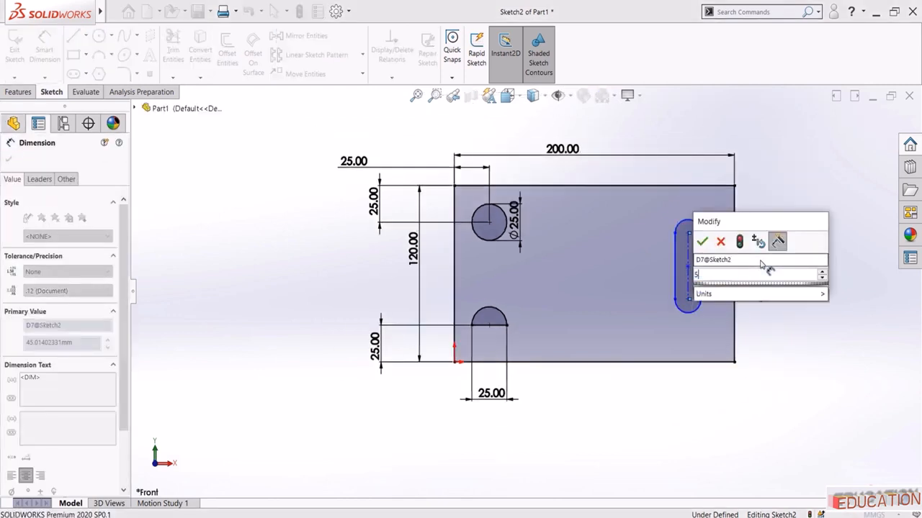
pyautogui.write('50')
pyautogui.press('Return')
pyautogui.scroll(-2, 763, 262)
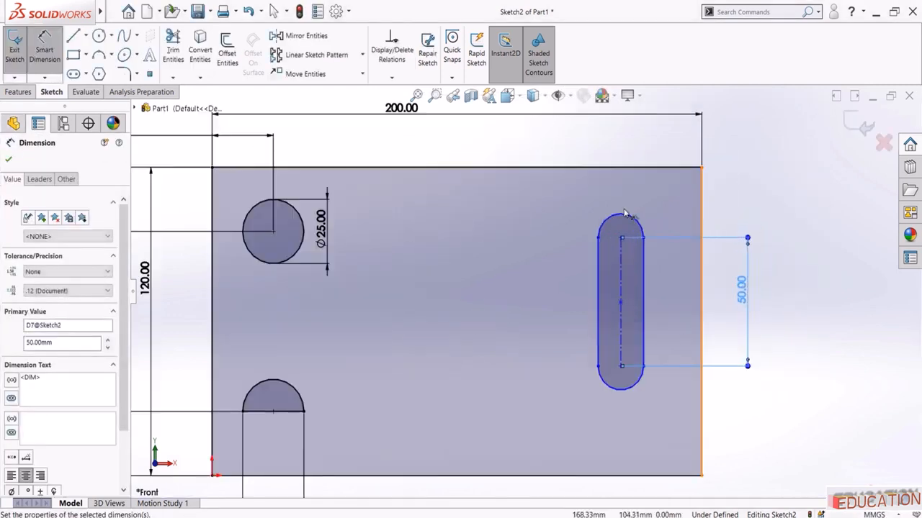
# Dimension the vertical slot's overall width to 24 mm between its two straight sides
pyautogui.click(628, 267)
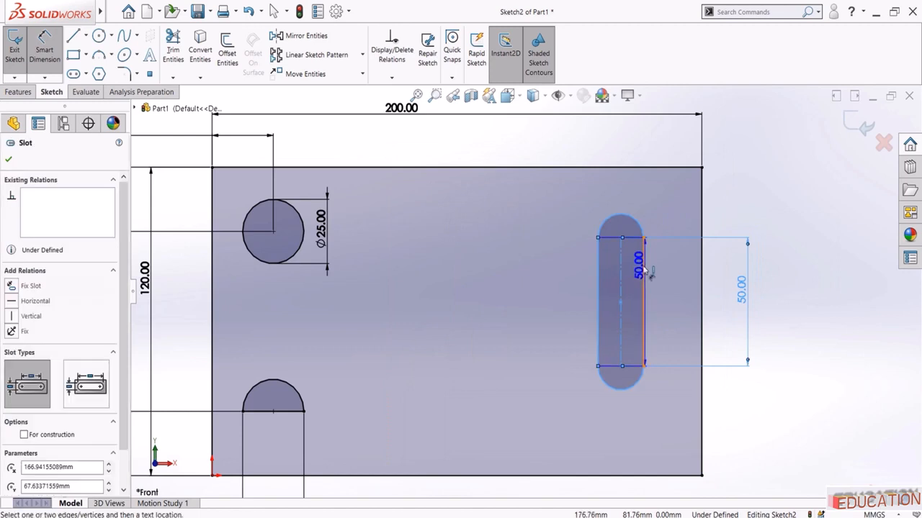
pyautogui.click(792, 208)
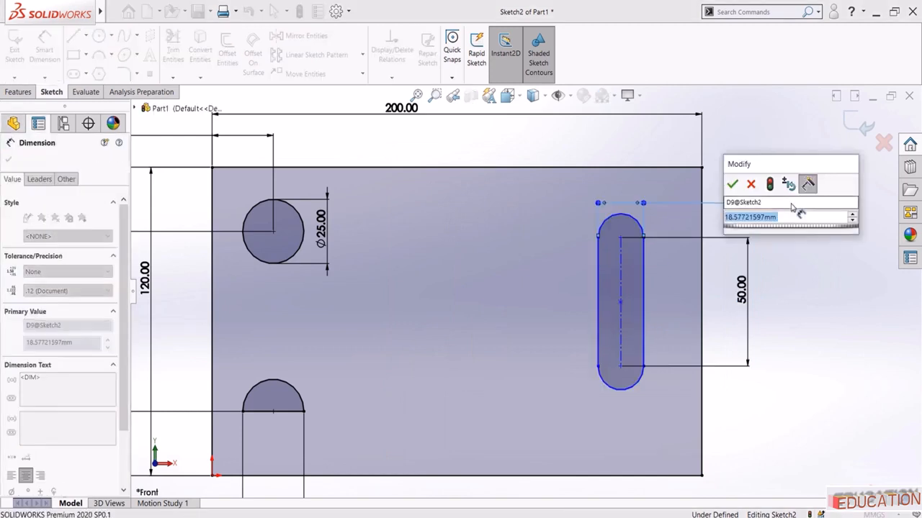
pyautogui.write('24')
pyautogui.press('Return')
pyautogui.press('Escape')
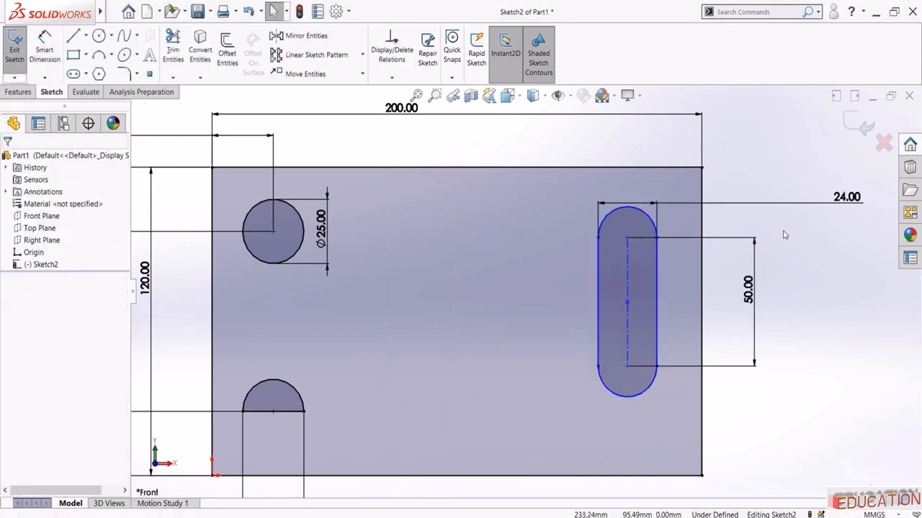
# Move the vertical slot slightly upward inside the rectangle
pyautogui.press('f')
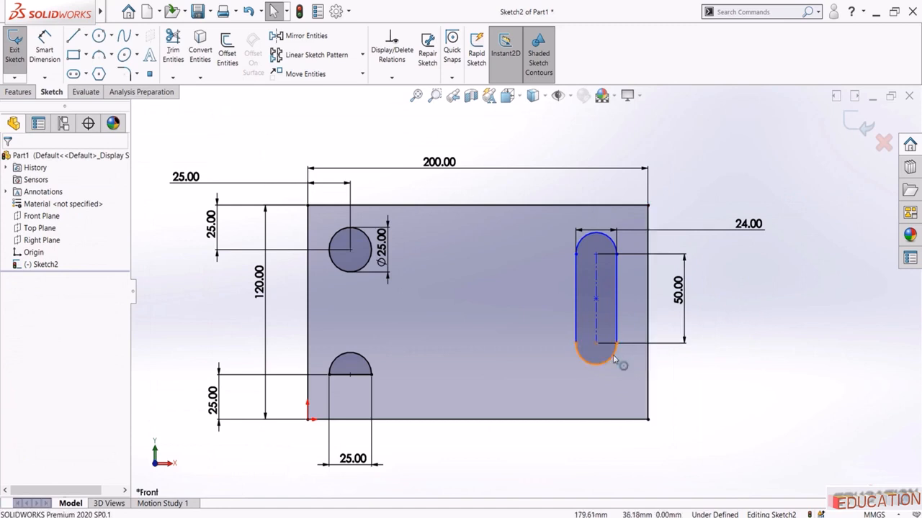
pyautogui.moveTo(595, 348)
pyautogui.mouseDown()
pyautogui.moveTo(513, 347)
pyautogui.moveTo(585, 344)
pyautogui.moveTo(597, 247)
pyautogui.moveTo(607, 377)
pyautogui.moveTo(603, 257)
pyautogui.moveTo(596, 338)
pyautogui.mouseUp()
pyautogui.click(741, 401)
# Check the reference drawing and dimension the vertical slot's centreline 25 mm from the rectangle's right edge
pyautogui.click(430, 517)
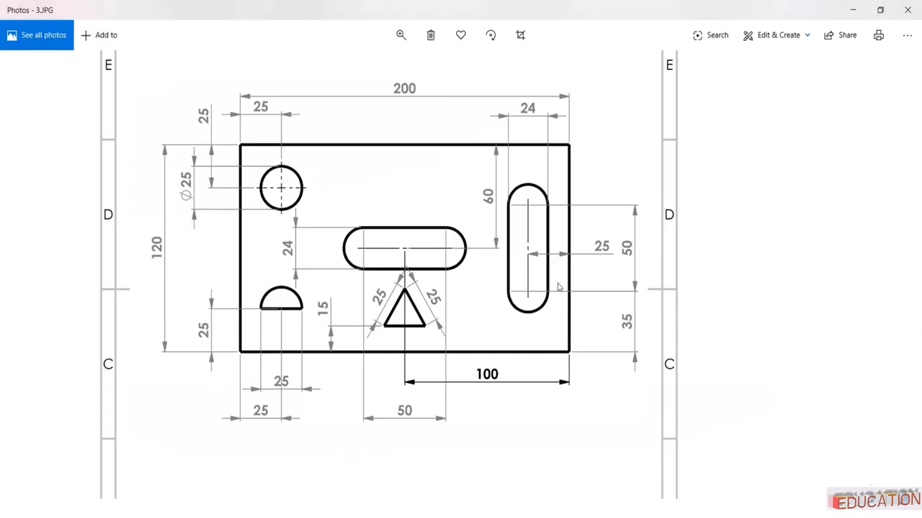
pyautogui.scroll(-3, 557, 285)
pyautogui.scroll(3, 551, 274)
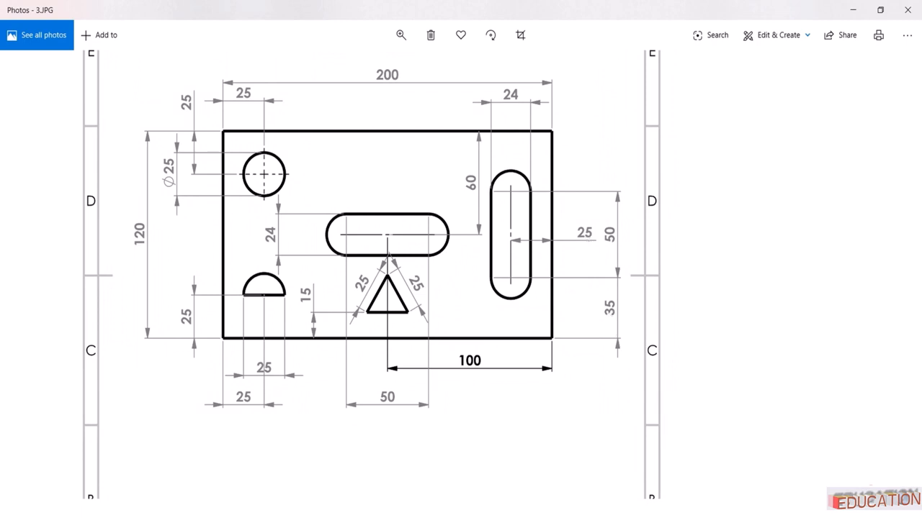
pyautogui.click(430, 517)
pyautogui.click(45, 48)
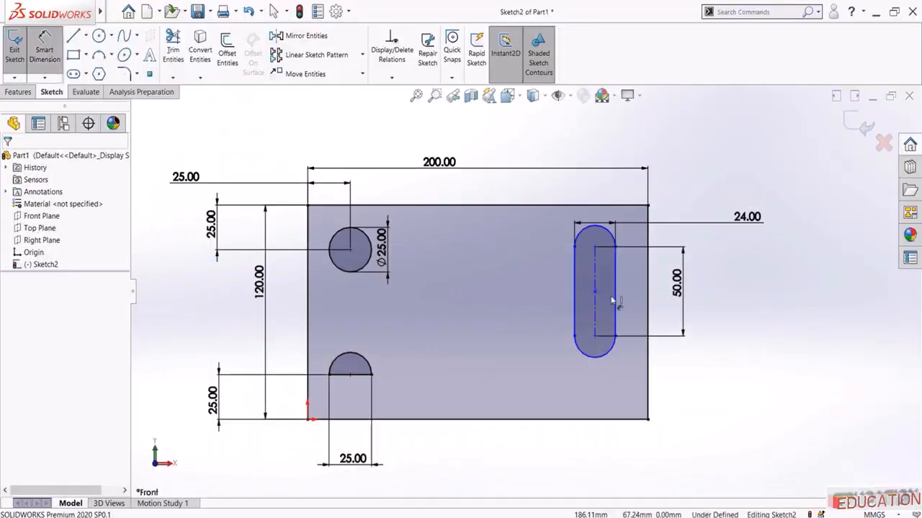
pyautogui.click(594, 289)
pyautogui.click(648, 289)
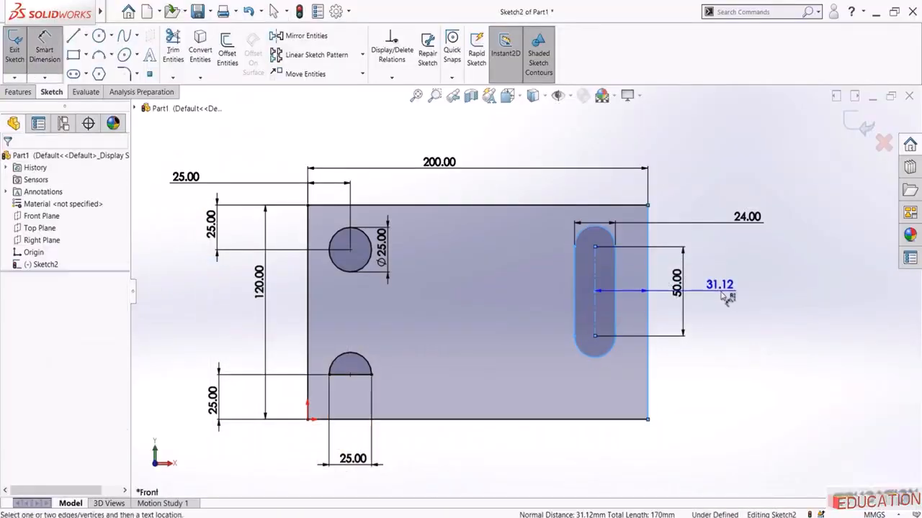
pyautogui.click(723, 295)
pyautogui.write('25')
pyautogui.press('Return')
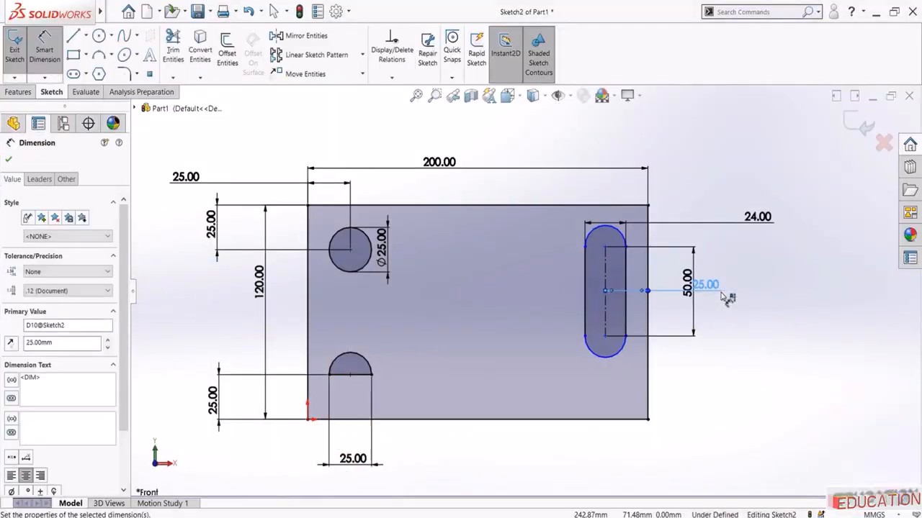
# Check the reference drawing and dimension the slot's lower arc centre 35 mm above the rectangle's bottom edge
pyautogui.click(430, 517)
pyautogui.click(430, 517)
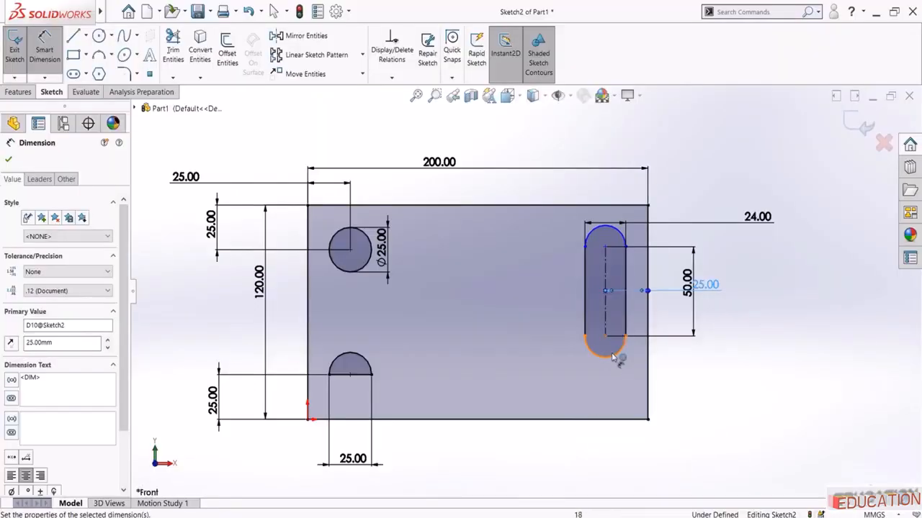
pyautogui.click(604, 336)
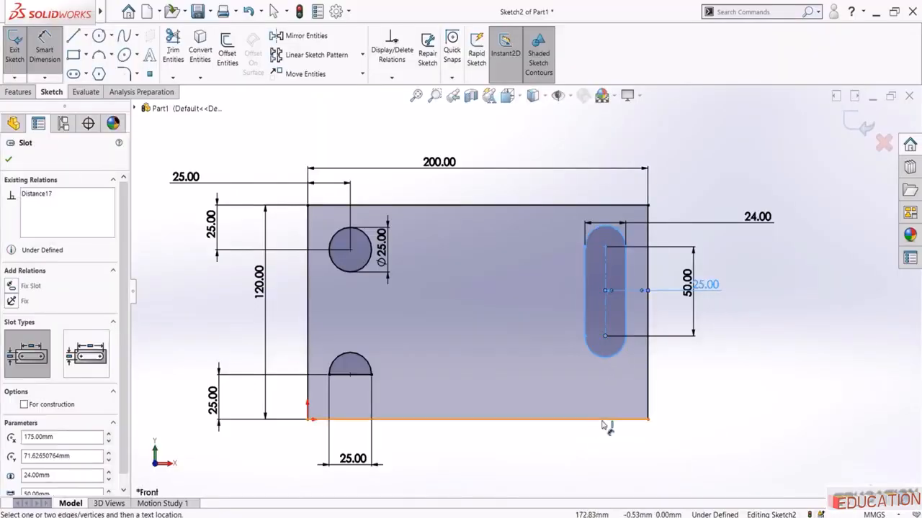
pyautogui.click(609, 419)
pyautogui.click(713, 394)
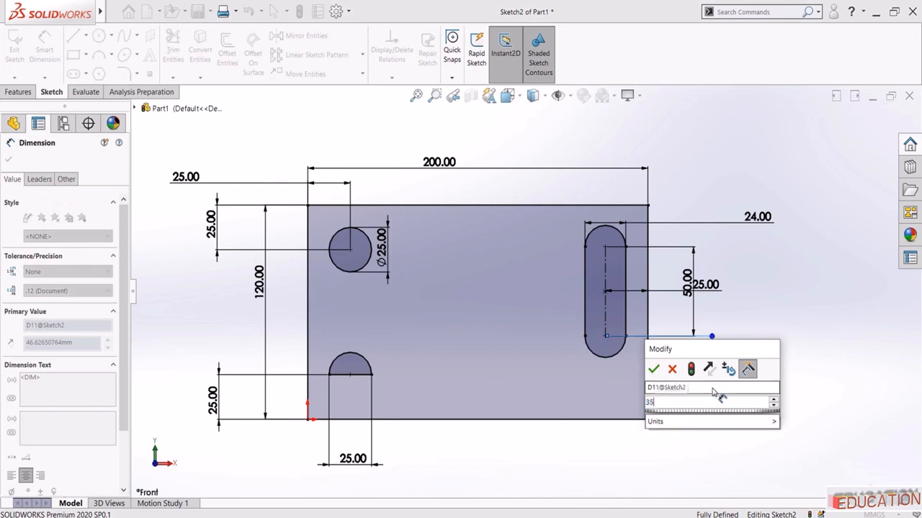
pyautogui.press('Escape')
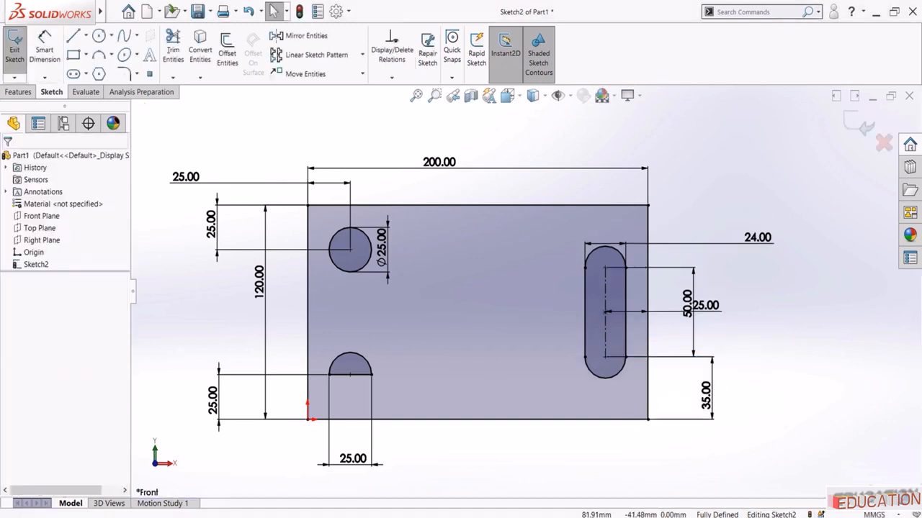
# Check the reference drawing and sketch a horizontal centerpoint straight slot with a centreline about 81 mm long in the middle of the rectangle
pyautogui.click(428, 481)
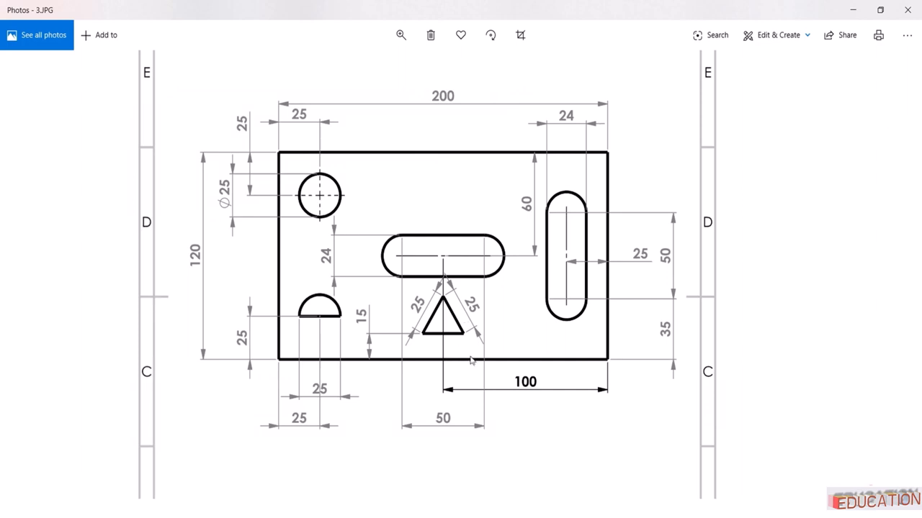
pyautogui.hotkey('alt', 'Tab')
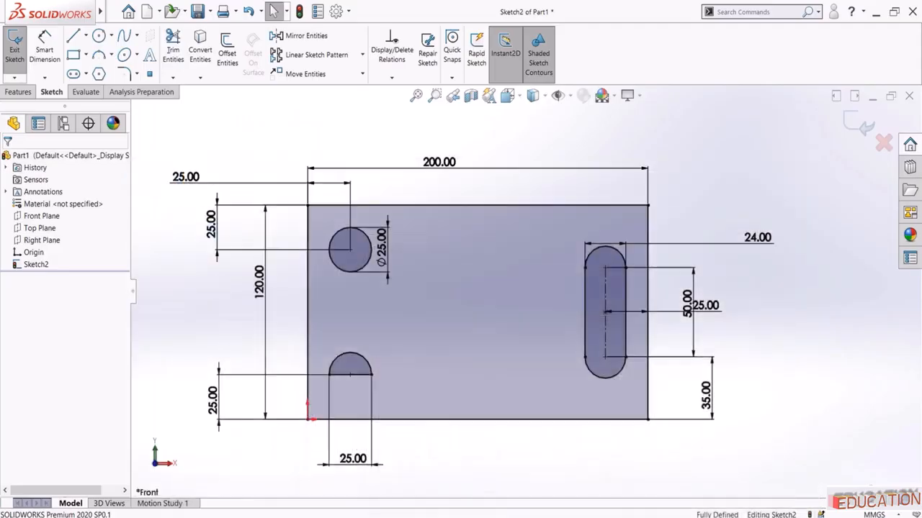
pyautogui.click(85, 74)
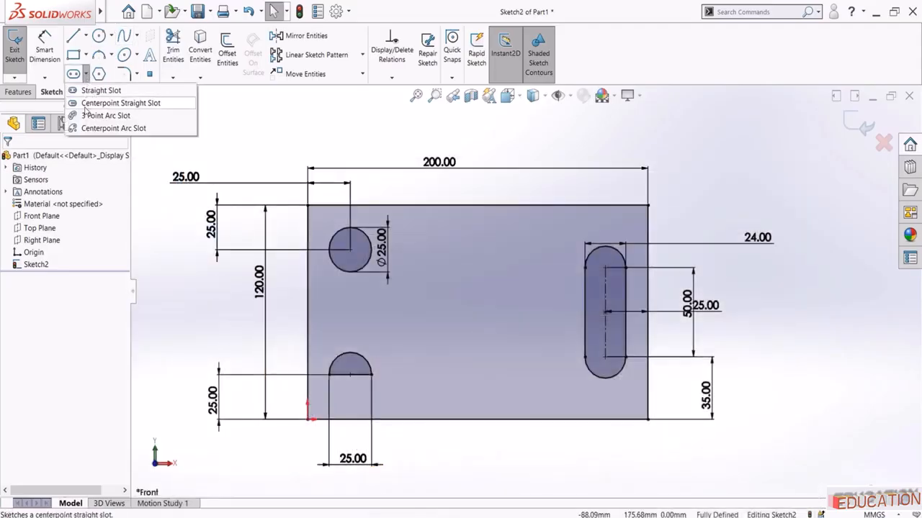
pyautogui.click(86, 104)
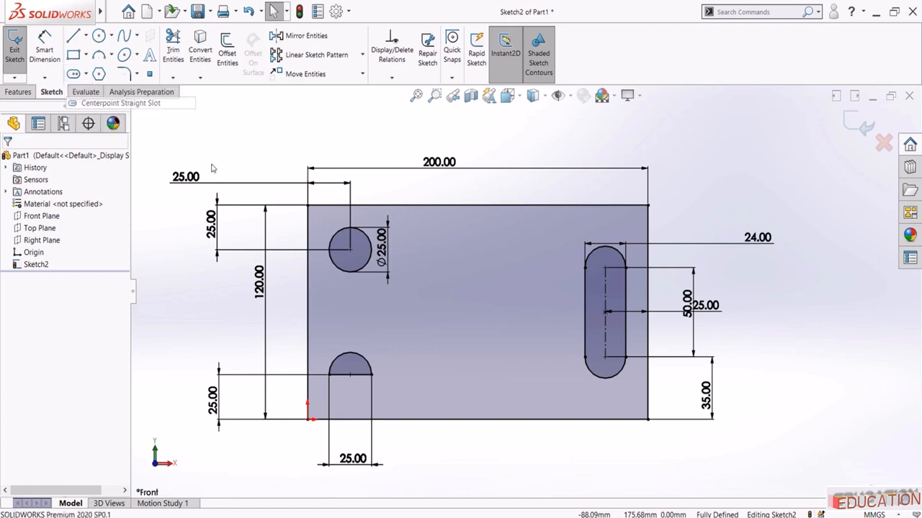
pyautogui.click(460, 286)
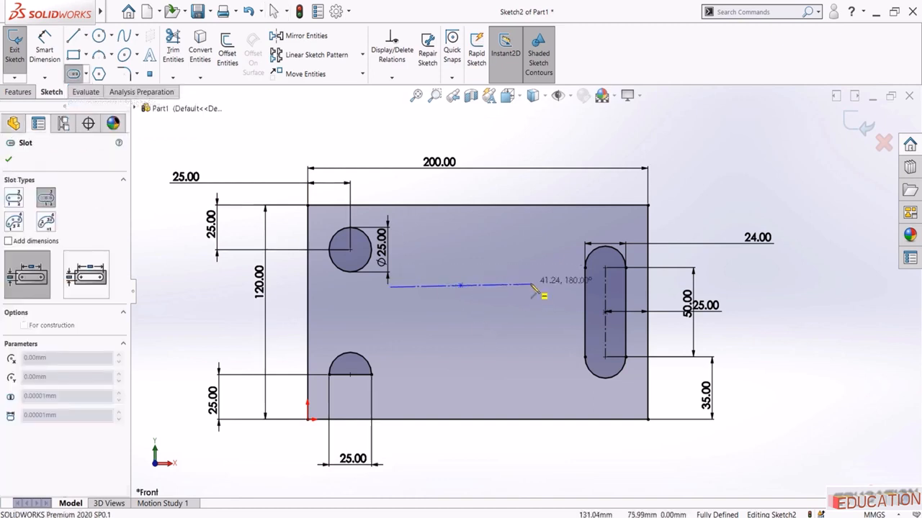
pyautogui.click(529, 287)
pyautogui.click(522, 308)
pyautogui.press('Escape')
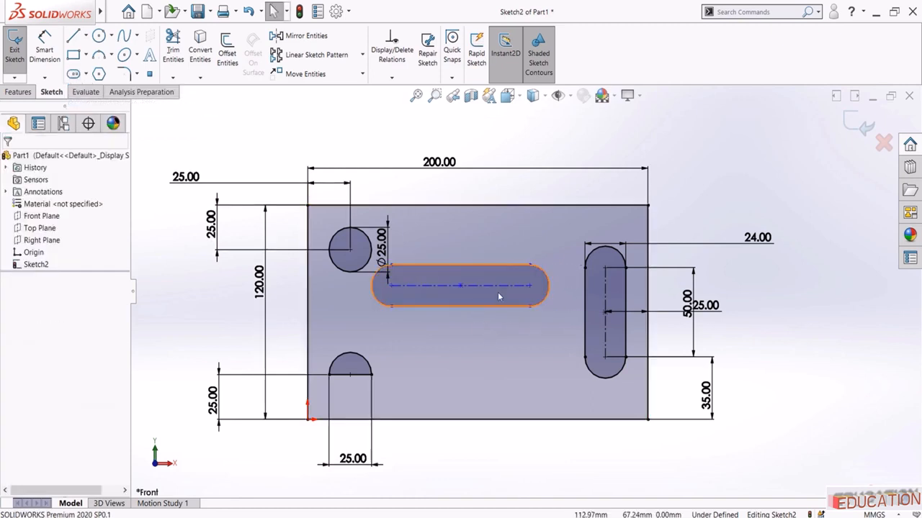
# Apply a horizontal relation to the new slot's centreline
pyautogui.click(497, 286)
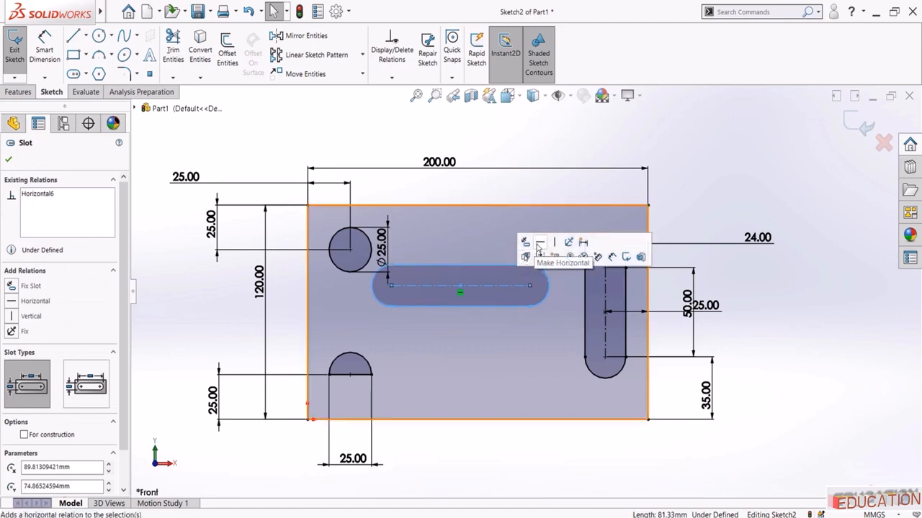
pyautogui.click(539, 244)
pyautogui.click(504, 137)
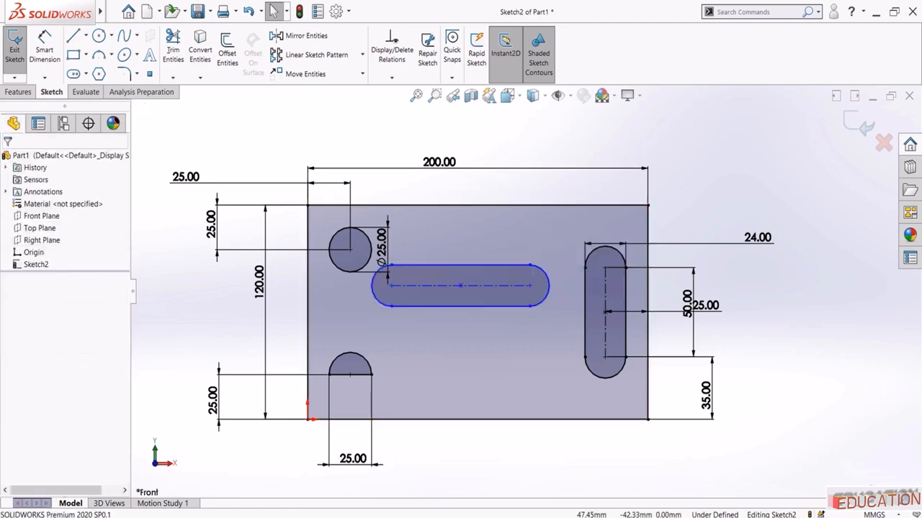
# Check the reference drawing and make the horizontal slot's centreline equal in length to the vertical slot's centreline
pyautogui.hotkey('alt', 'Tab')
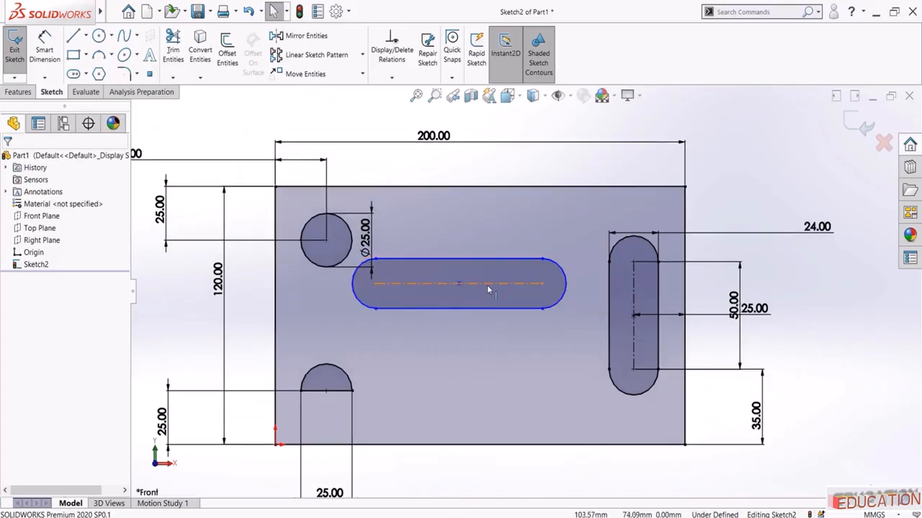
pyautogui.click(487, 285)
pyautogui.keyDown('ctrl'); pyautogui.click(634, 290); pyautogui.keyUp('ctrl')
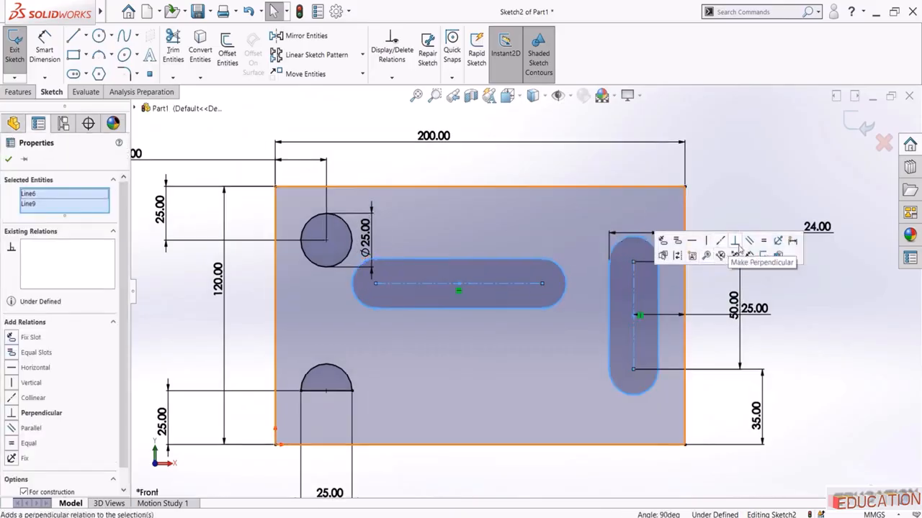
pyautogui.click(779, 239)
pyautogui.click(771, 183)
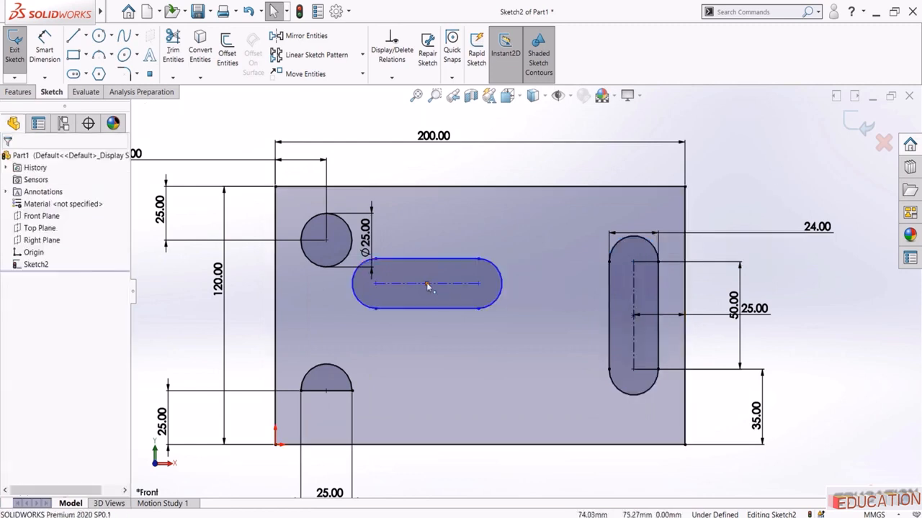
# Move the horizontal slot toward the rectangle's middle and dimension its overall width to 24 mm between its straight sides
pyautogui.moveTo(427, 283); pyautogui.dragTo(490, 314)
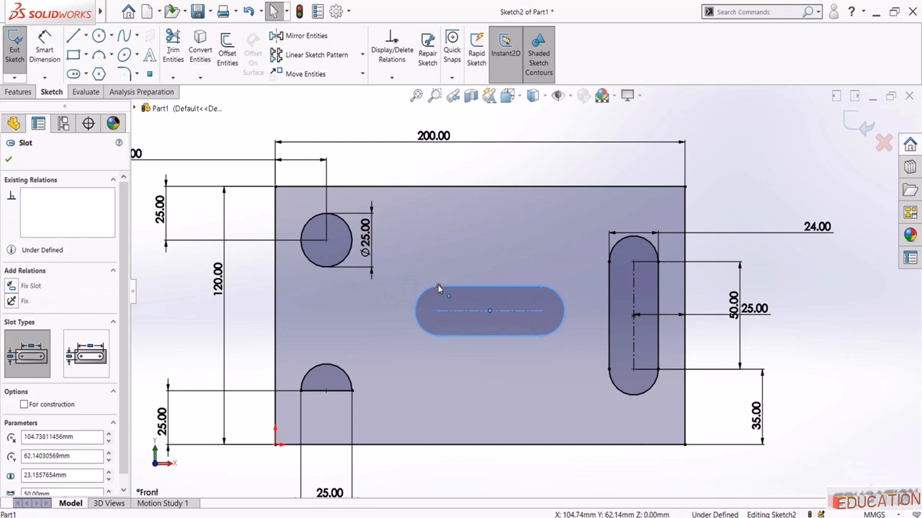
pyautogui.moveTo(438, 285)
pyautogui.mouseDown()
pyautogui.moveTo(442, 267)
pyautogui.moveTo(426, 291)
pyautogui.mouseUp()
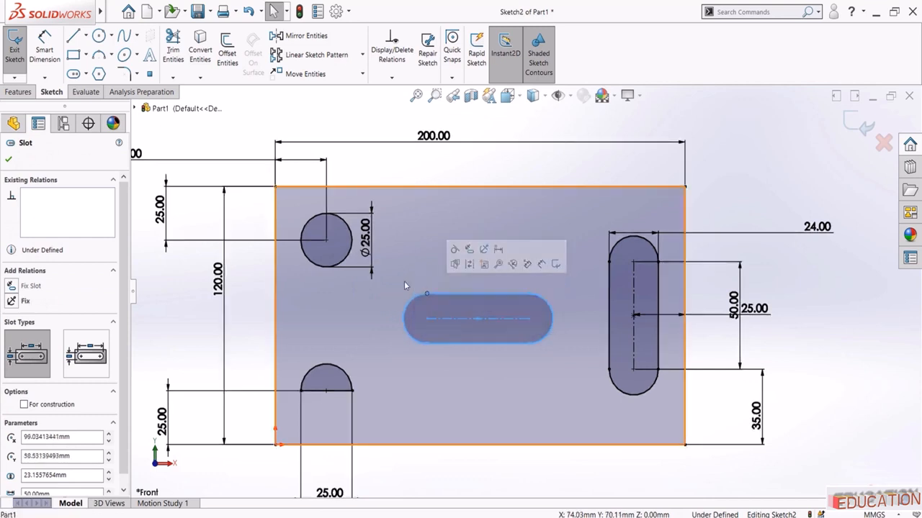
pyautogui.click(44, 44)
pyautogui.click(443, 295)
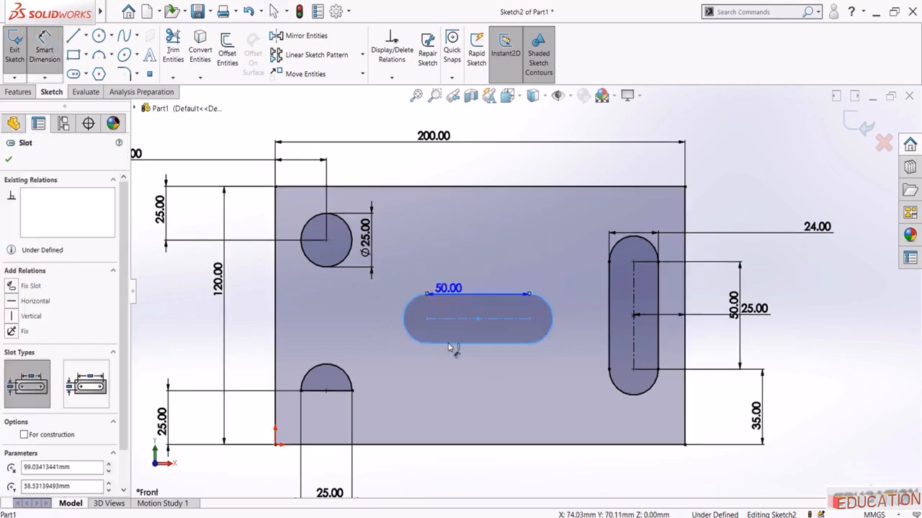
pyautogui.click(367, 324)
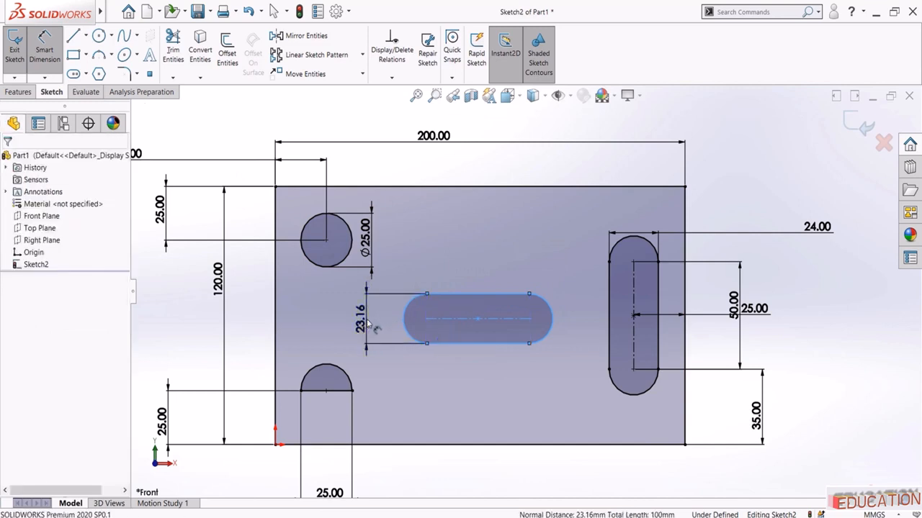
pyautogui.write('24')
pyautogui.press('Return')
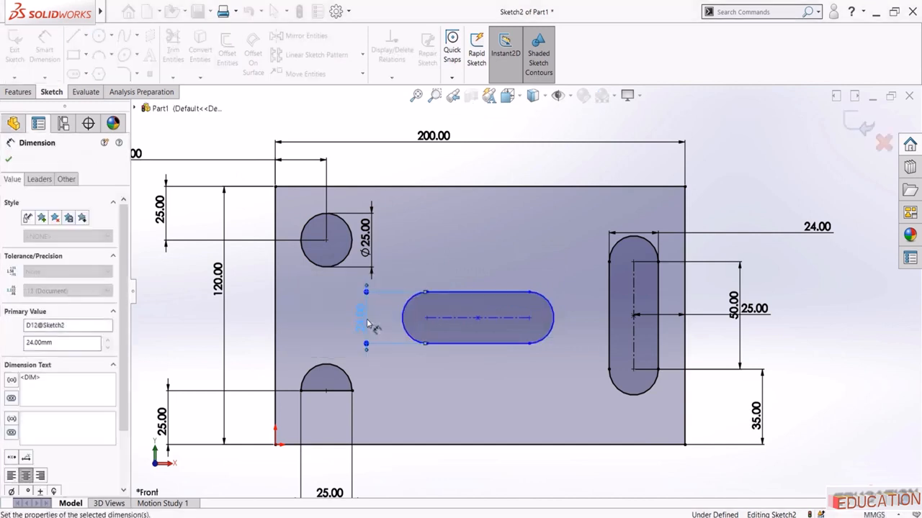
# Dimension the horizontal slot's centre point 100 mm from the rectangle's right edge
pyautogui.click(478, 318)
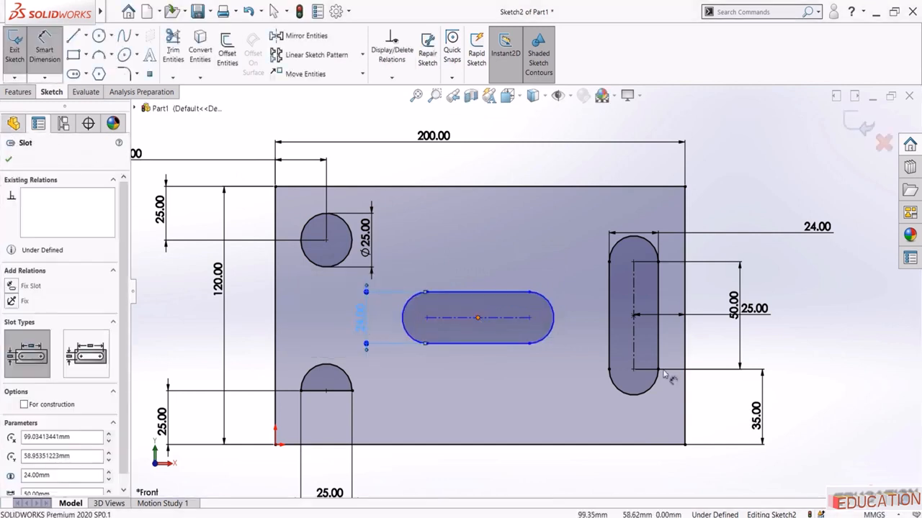
pyautogui.click(685, 384)
pyautogui.click(617, 475)
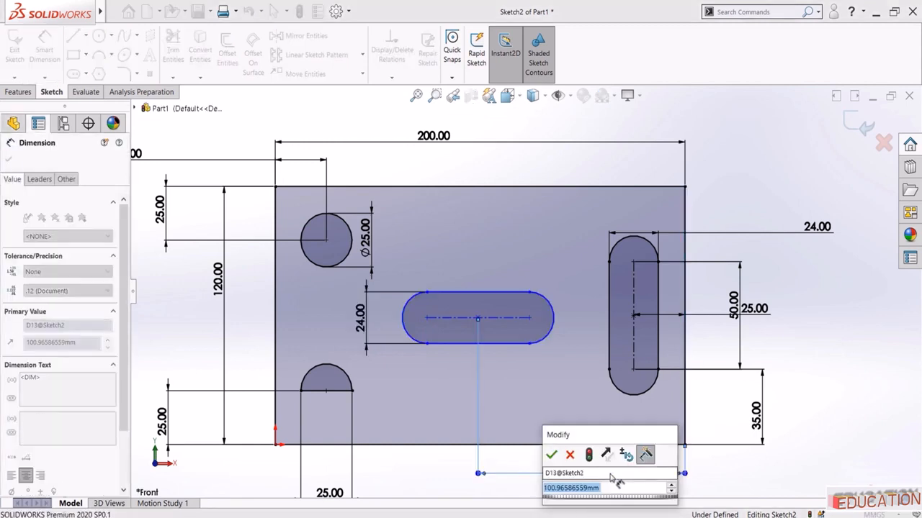
pyautogui.write('100')
pyautogui.press('Return')
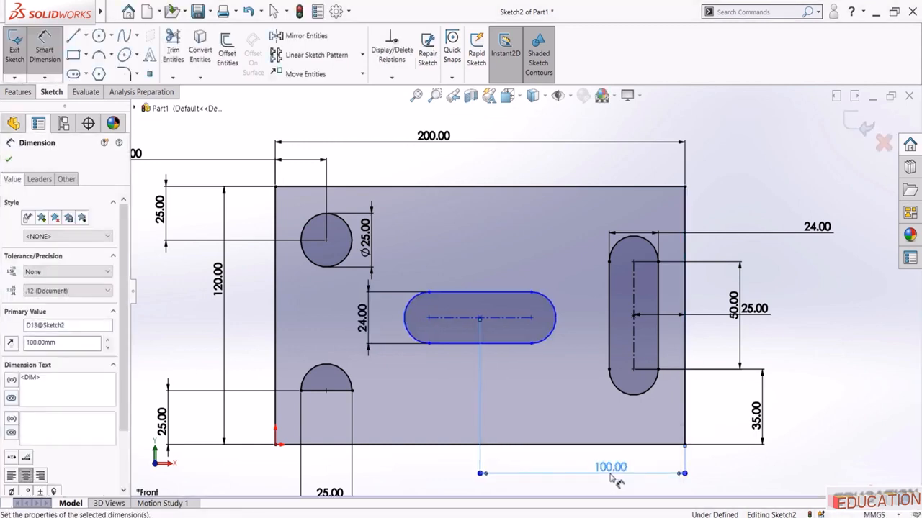
# Dimension the horizontal slot's centreline 60 mm below the rectangle's top edge
pyautogui.click(525, 322)
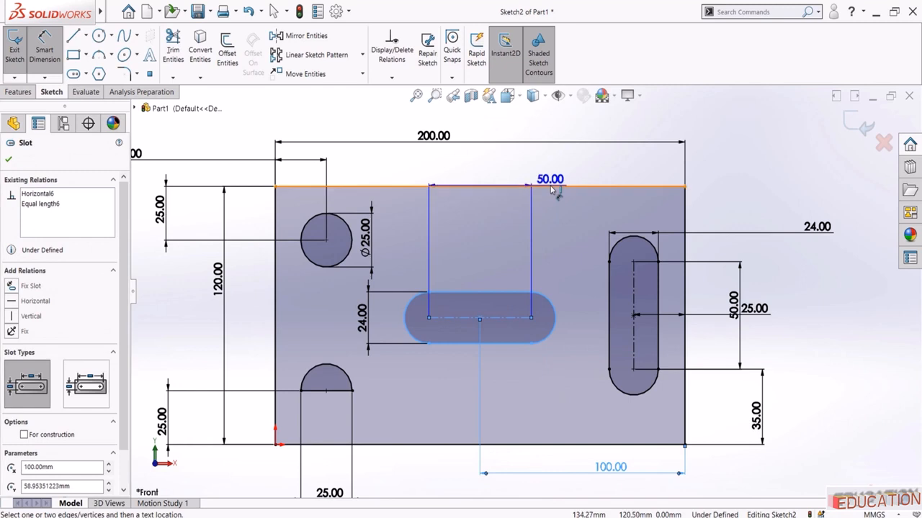
pyautogui.click(558, 186)
pyautogui.click(744, 153)
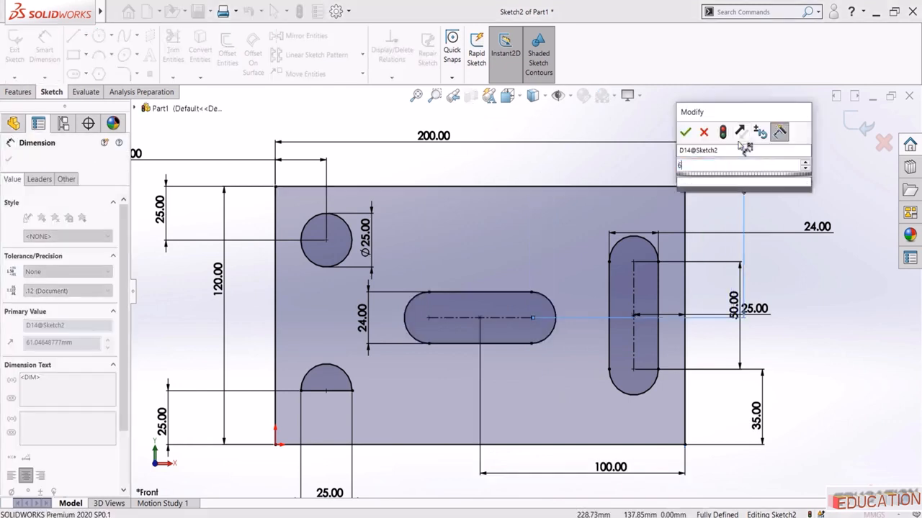
pyautogui.write('60')
pyautogui.press('Return')
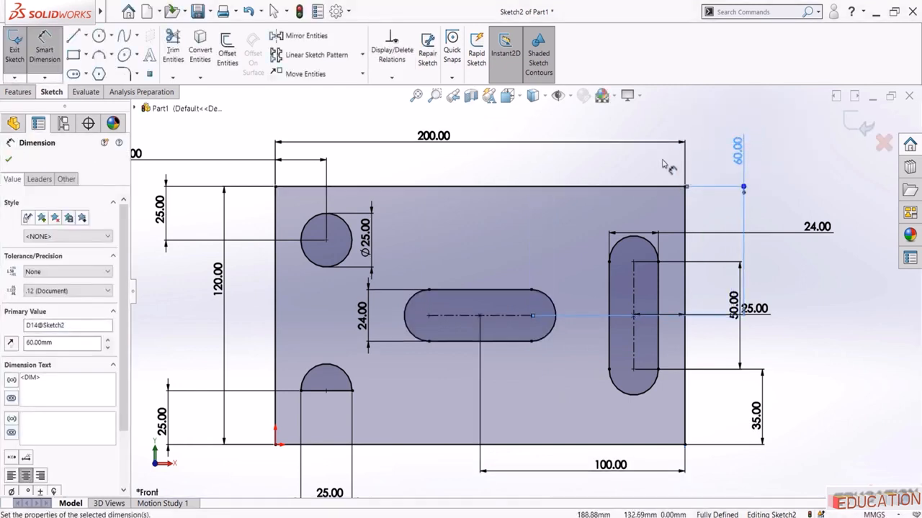
# Check the reference drawing and sketch a 3-sided inscribed-circle polygon with sides about 31.5 mm long below the horizontal slot
pyautogui.click(430, 517)
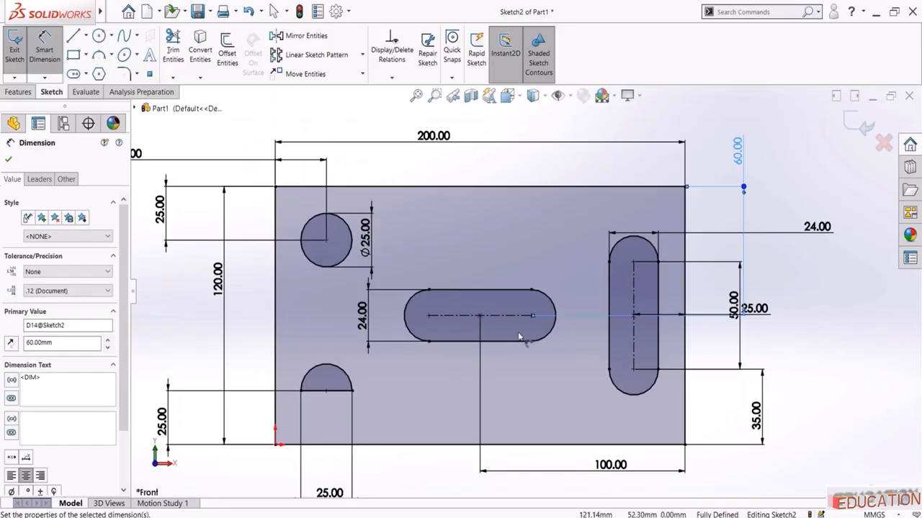
pyautogui.click(99, 74)
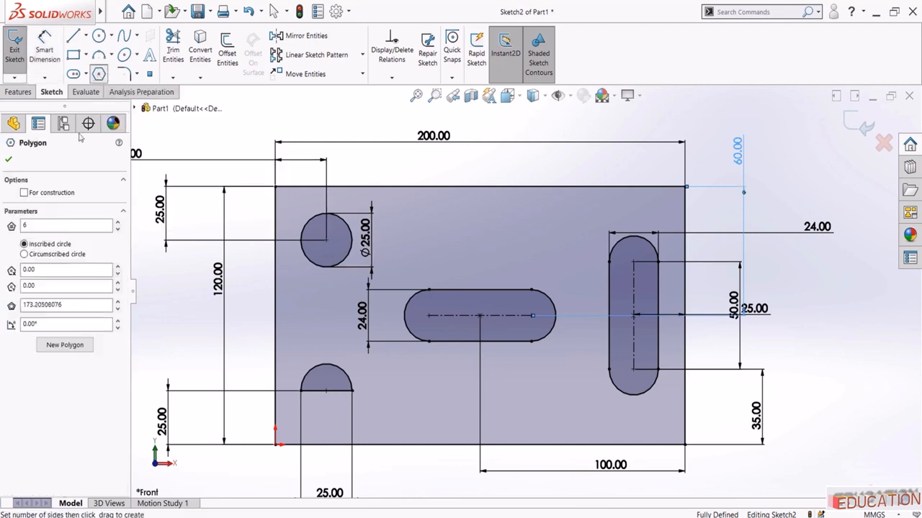
pyautogui.doubleClick(53, 227)
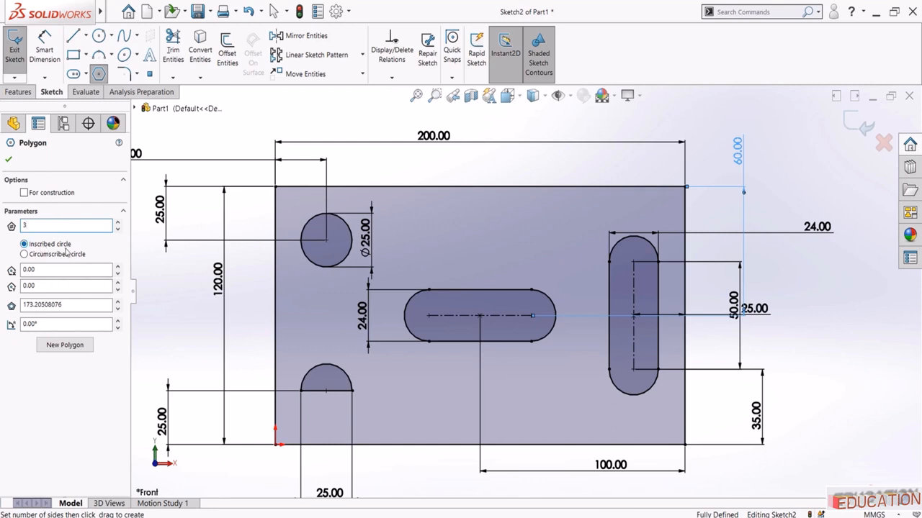
pyautogui.write('3')
pyautogui.scroll(-3, 557, 443)
pyautogui.click(453, 335)
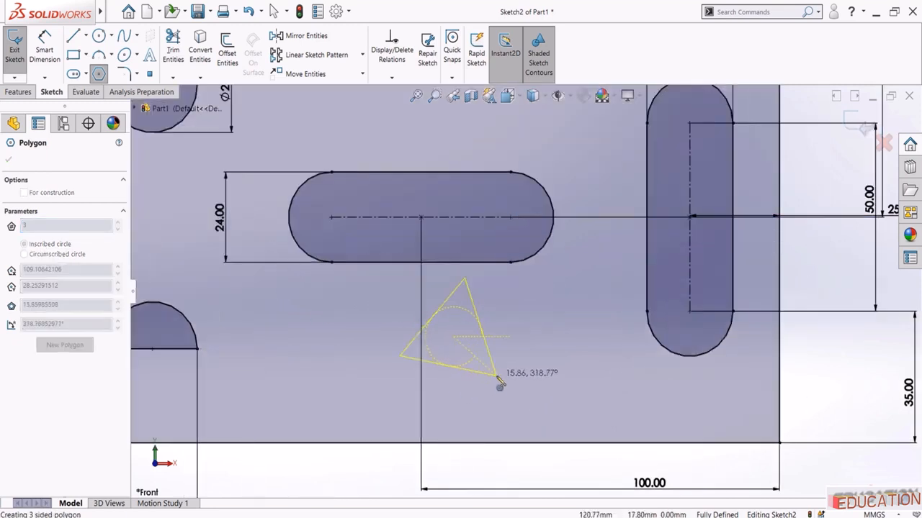
pyautogui.click(499, 385)
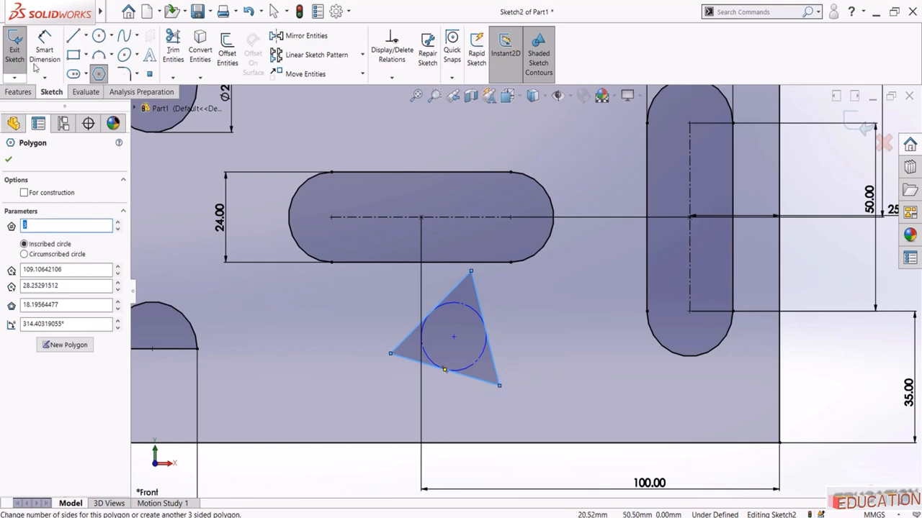
# Dimension the triangle's lower side to 25 mm as given in the reference drawing
pyautogui.click(36, 63)
pyautogui.click(474, 378)
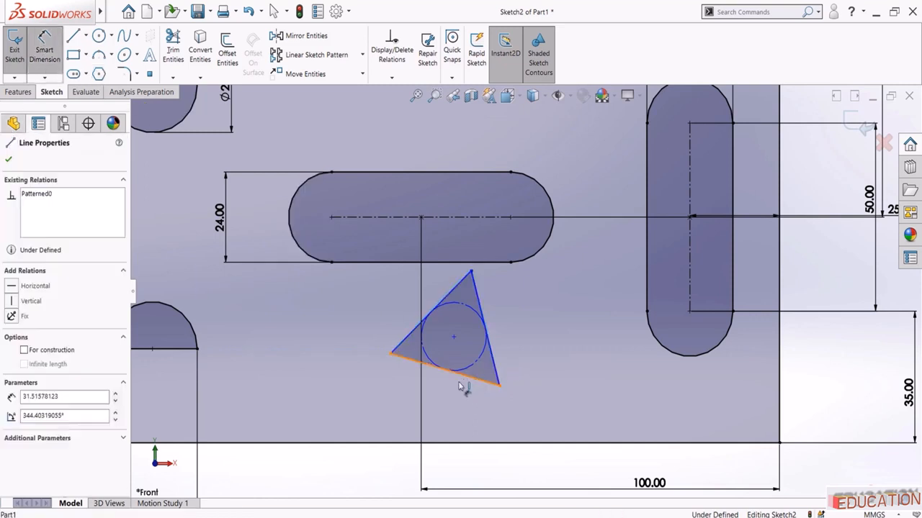
pyautogui.click(425, 517)
pyautogui.hotkey('alt', 'Tab')
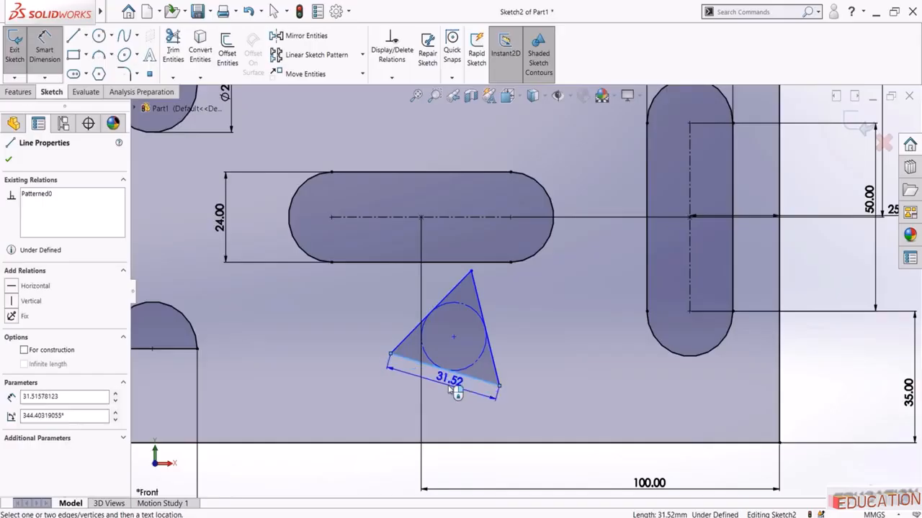
pyautogui.click(448, 389)
pyautogui.write('25')
pyautogui.press('Return')
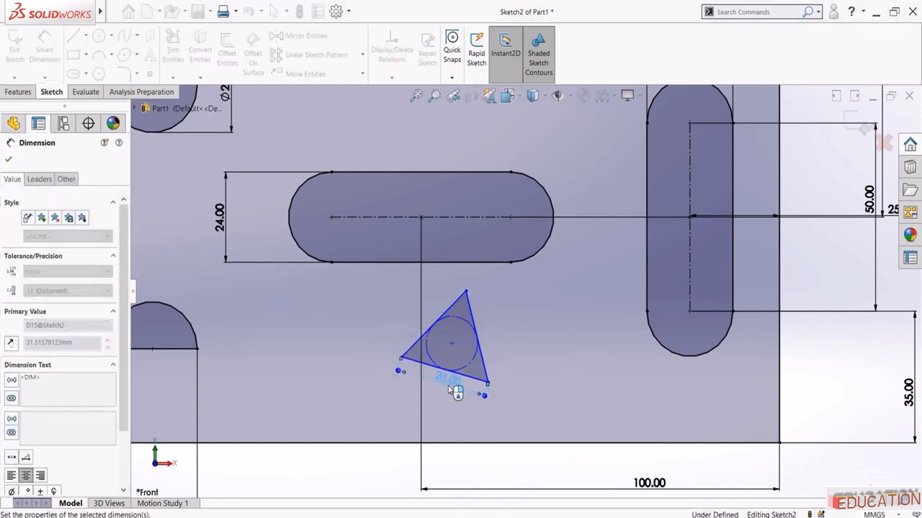
pyautogui.press('Escape')
# Make the triangle's lower side horizontal and align its apex vertically with the horizontal slot's centre point
pyautogui.click(481, 374)
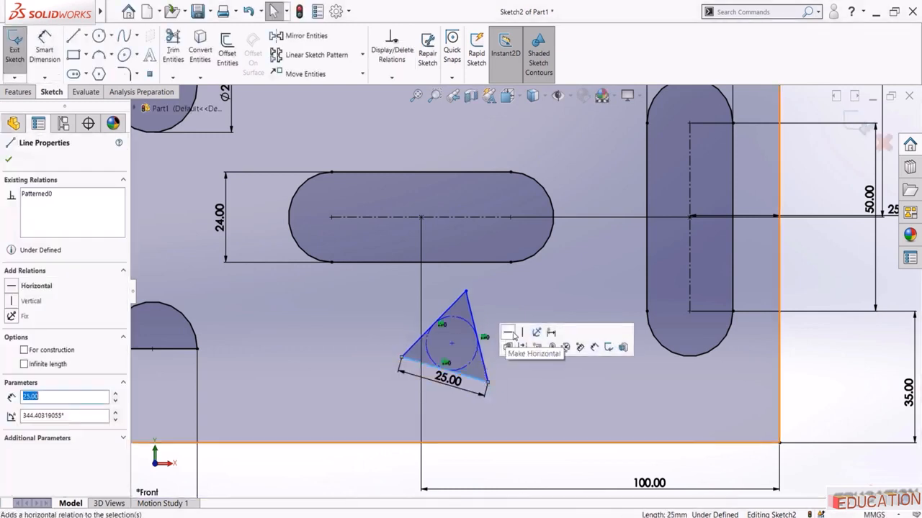
pyautogui.click(508, 333)
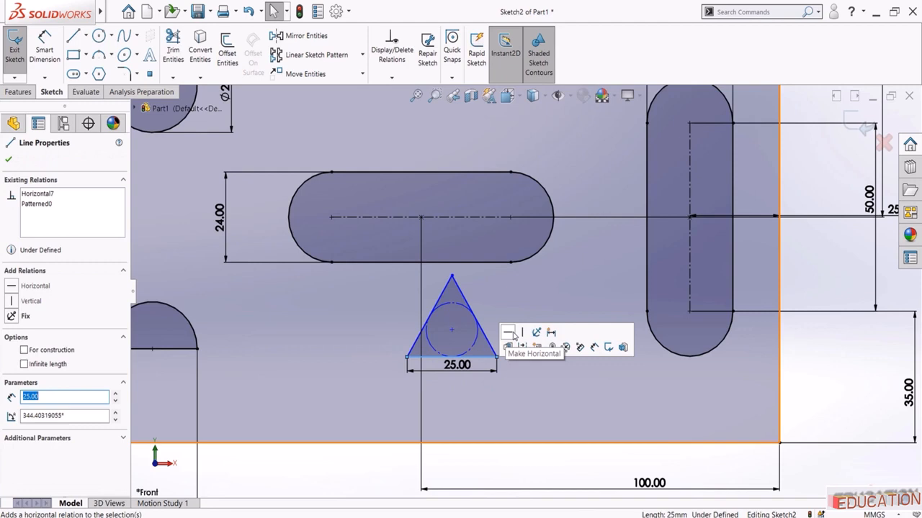
pyautogui.click(452, 276)
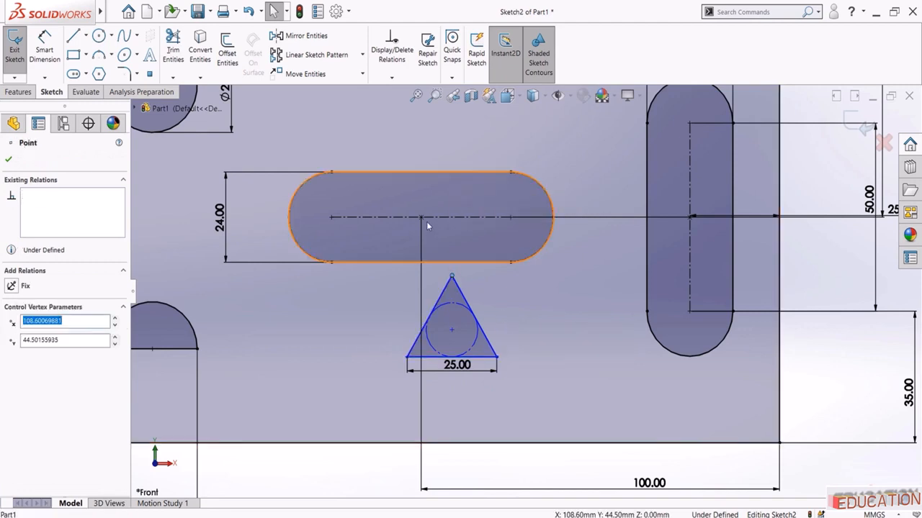
pyautogui.keyDown('ctrl'); pyautogui.click(422, 217); pyautogui.keyUp('ctrl')
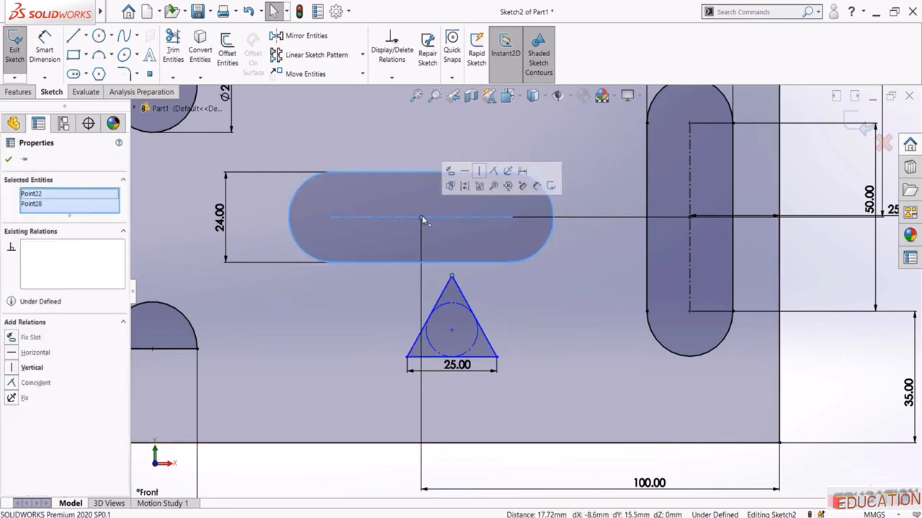
pyautogui.click(479, 172)
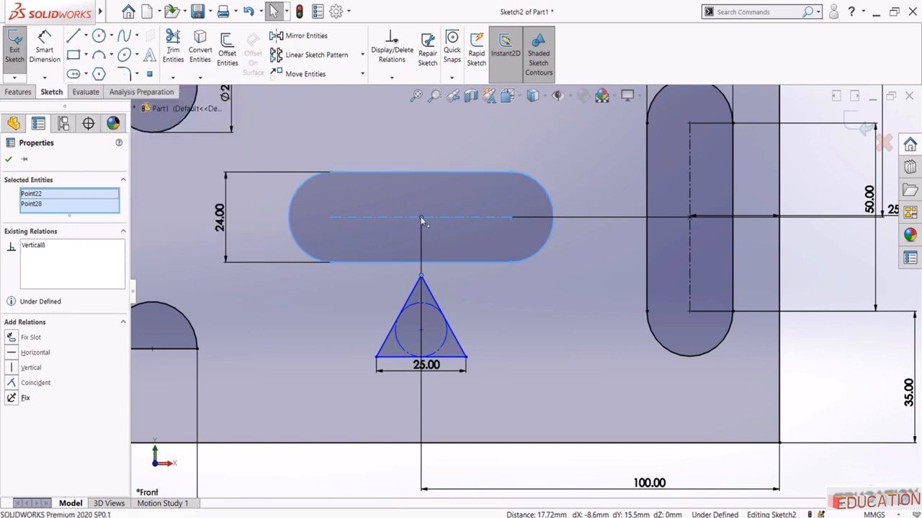
# Dimension the triangle's lower side 15 mm above the rectangle's bottom edge
pyautogui.press('Escape')
pyautogui.click(44, 51)
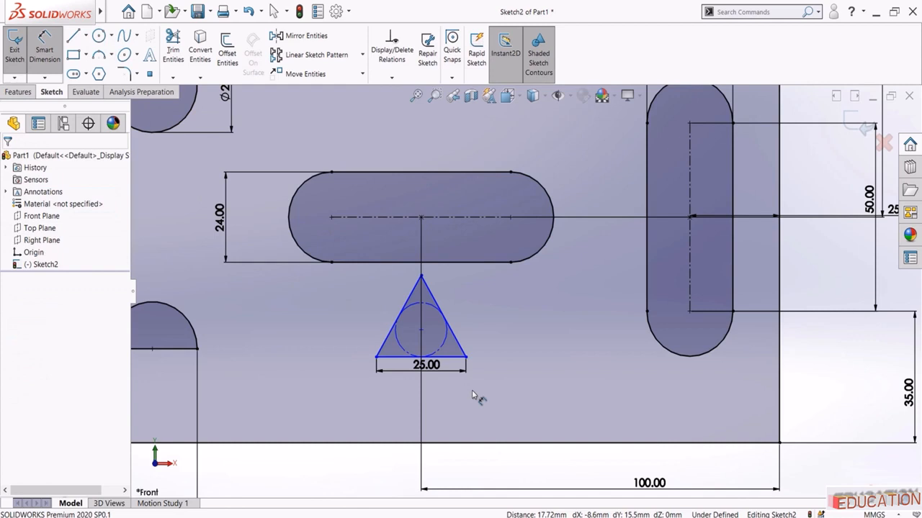
pyautogui.click(408, 357)
pyautogui.click(402, 442)
pyautogui.click(324, 425)
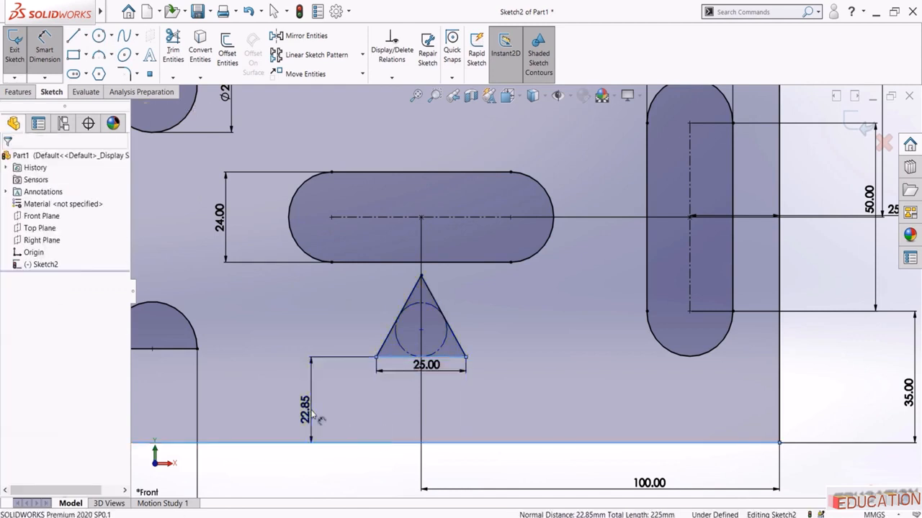
pyautogui.write('15')
pyautogui.press('Return')
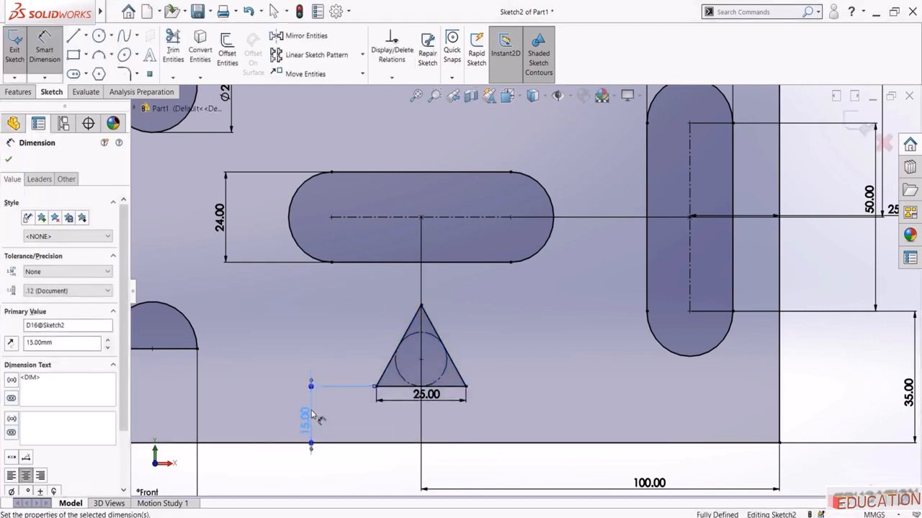
# Compare the dimensioned rectangle sketch with the reference drawing 3.JPG
pyautogui.hotkey('alt', 'Tab')
pyautogui.scroll(4, 456, 312)
pyautogui.scroll(-3, 456, 312)
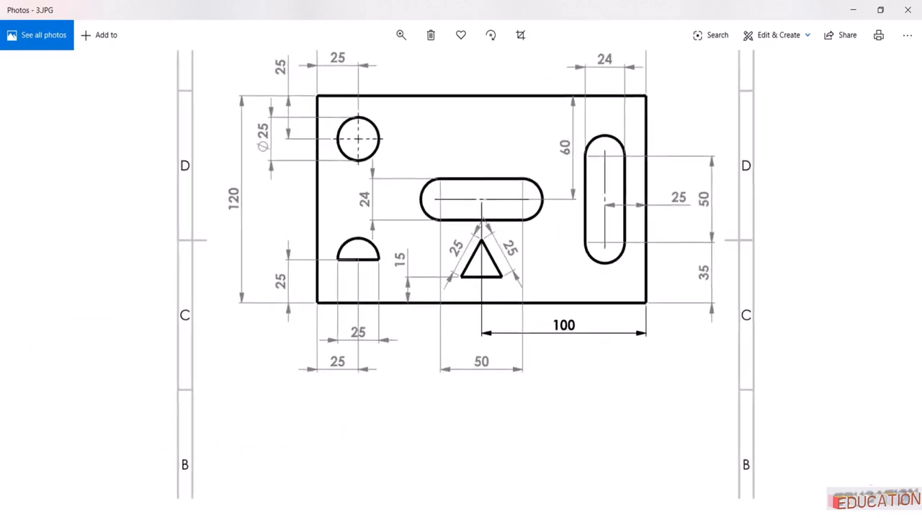
pyautogui.hotkey('alt', 'Tab')
pyautogui.scroll(2, 439, 439)
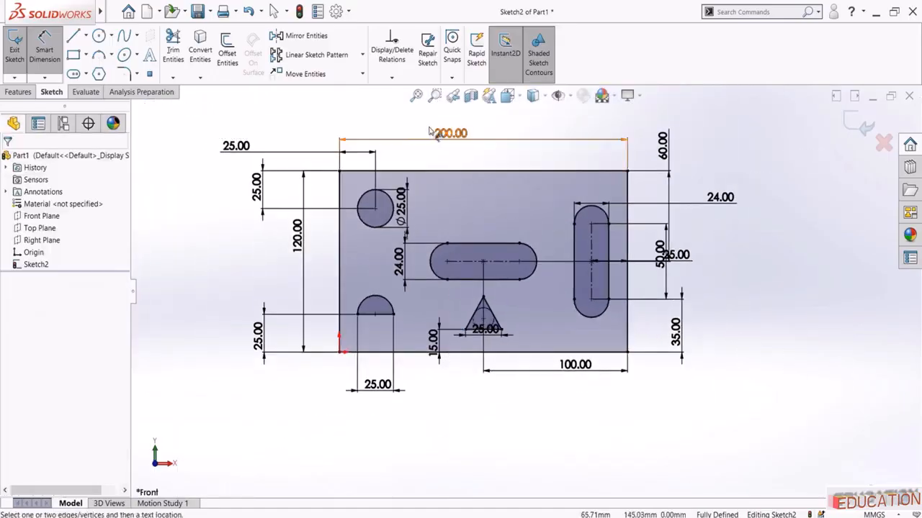
pyautogui.click(416, 95)
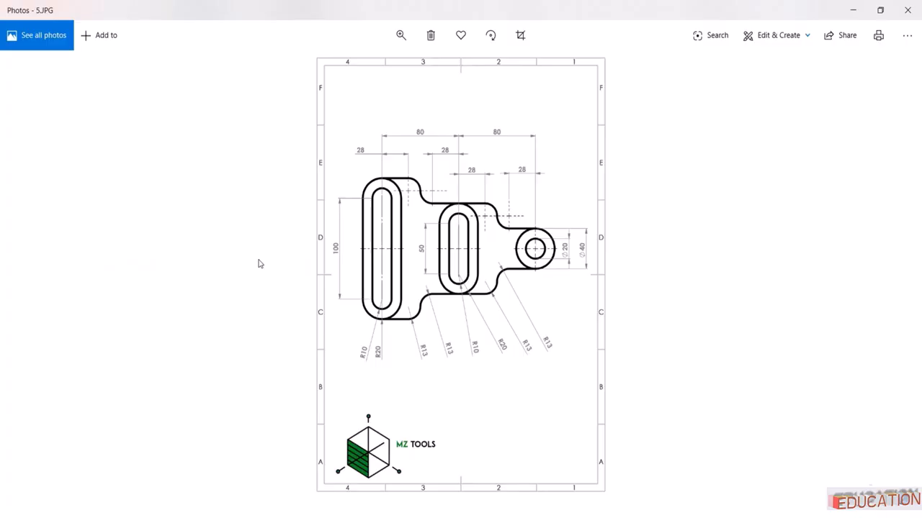
# Check reference drawing 5.JPG and sketch two concentric circles at the origin on the Front Plane, the outer about 41 mm in diameter
pyautogui.scroll(3, 303, 259)
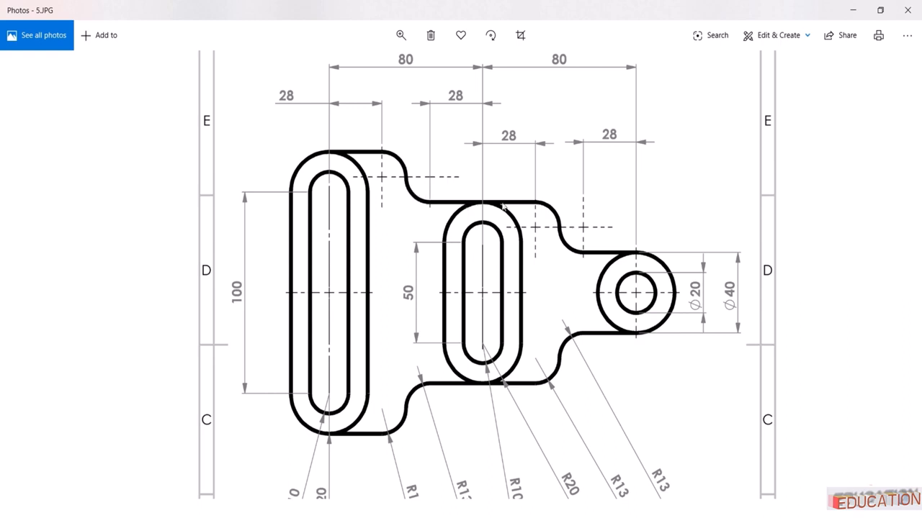
pyautogui.moveTo(503, 207); pyautogui.dragTo(519, 197)
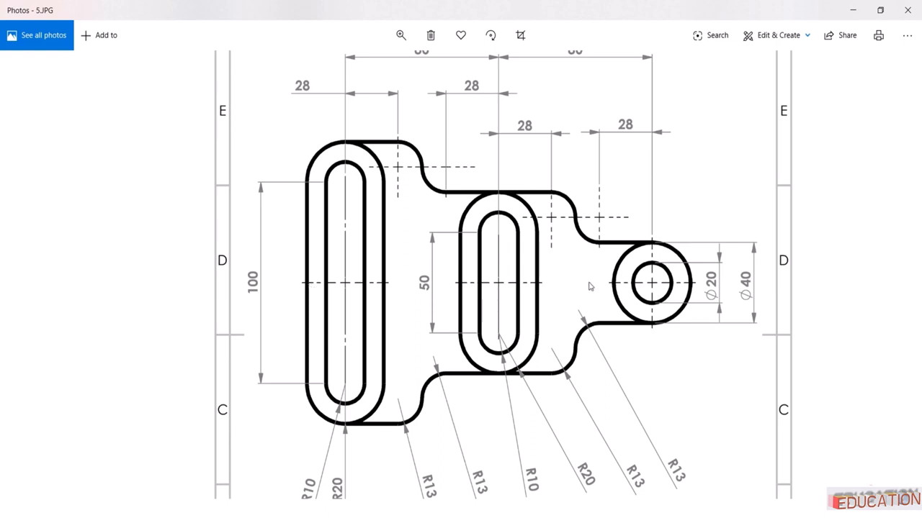
pyautogui.moveTo(589, 287); pyautogui.dragTo(550, 320)
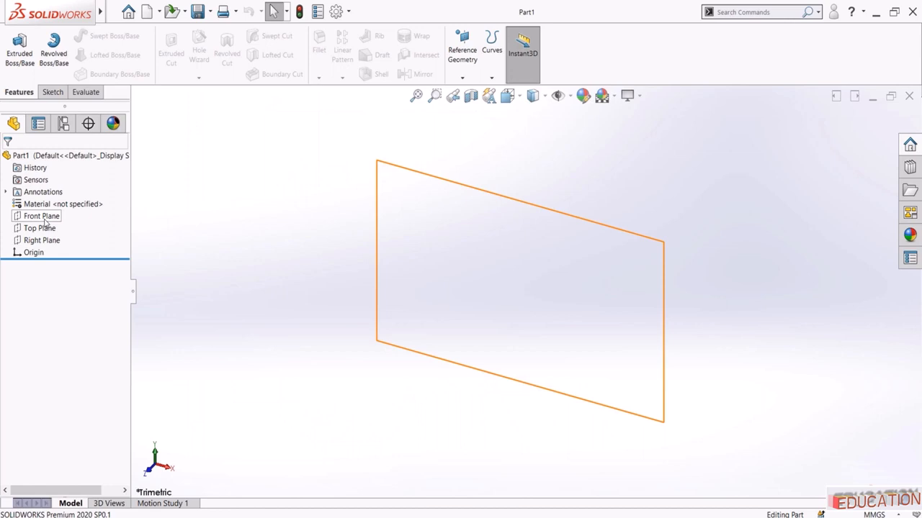
pyautogui.click(41, 216)
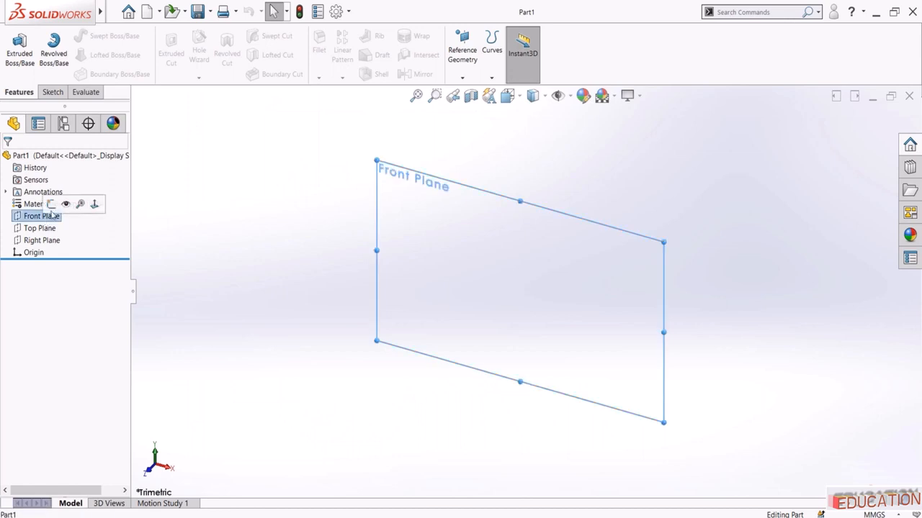
pyautogui.click(47, 204)
pyautogui.click(98, 36)
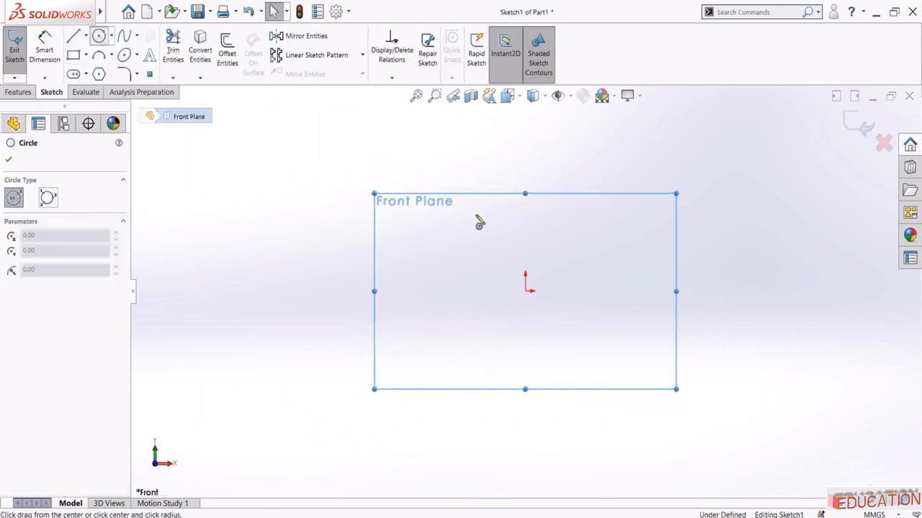
pyautogui.click(525, 291)
pyautogui.click(528, 304)
pyautogui.click(525, 291)
pyautogui.click(526, 321)
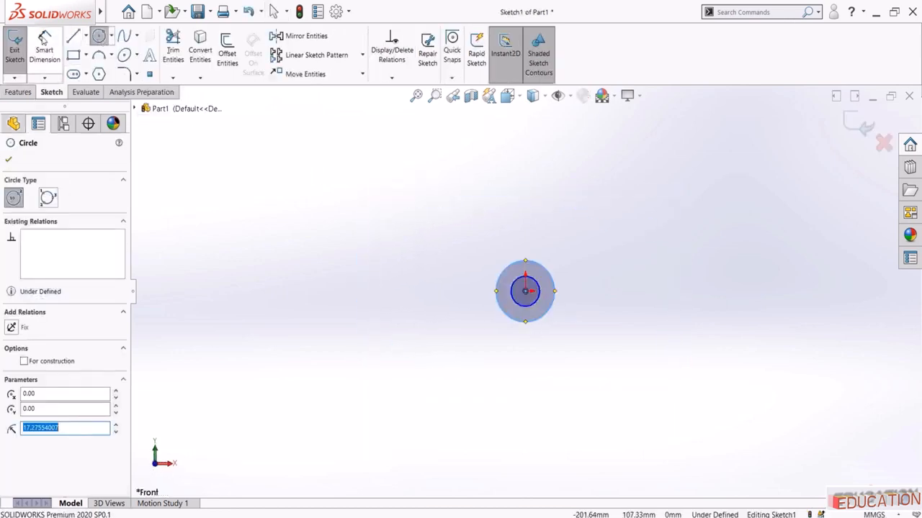
# Dimension the inner circle's diameter to 20 mm and the outer circle's diameter to 40 mm
pyautogui.click(45, 46)
pyautogui.click(539, 291)
pyautogui.click(597, 292)
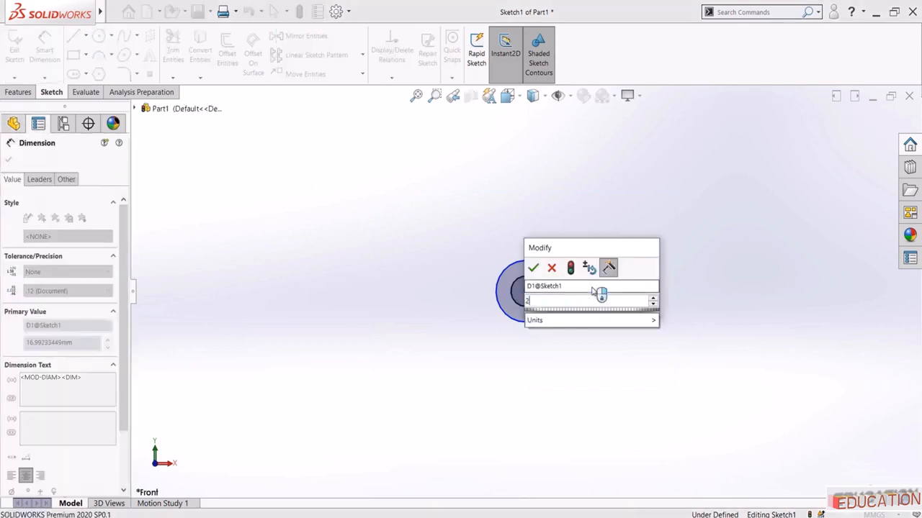
pyautogui.write('20')
pyautogui.press('Return')
pyautogui.click(525, 262)
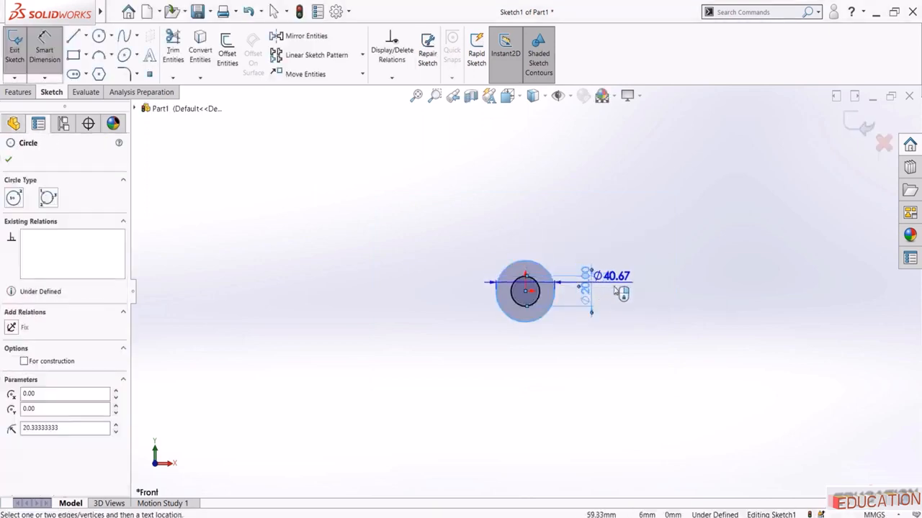
pyautogui.click(640, 294)
pyautogui.write('40')
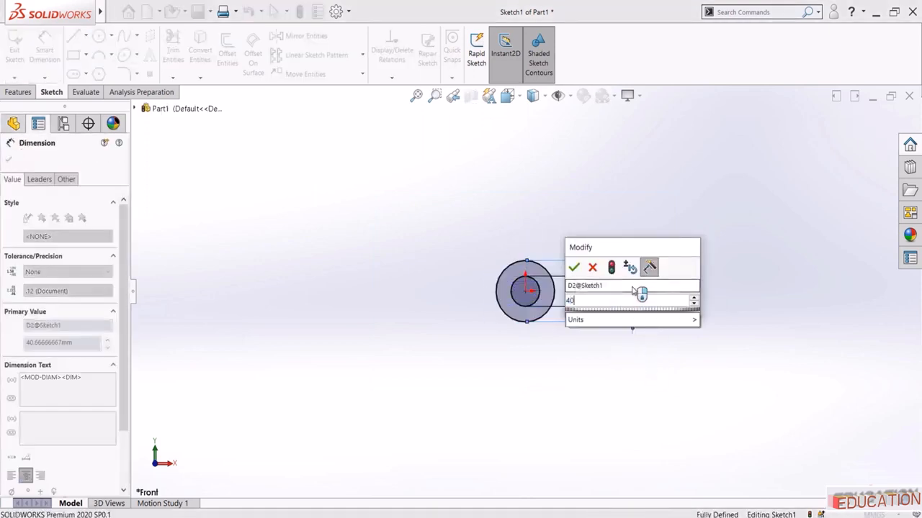
pyautogui.press('Return')
# Check the middle slot in the reference drawing and sketch a vertical centerpoint straight slot beside the circles, about 87 mm between arc centres and 32 mm wide
pyautogui.hotkey('alt', 'Tab')
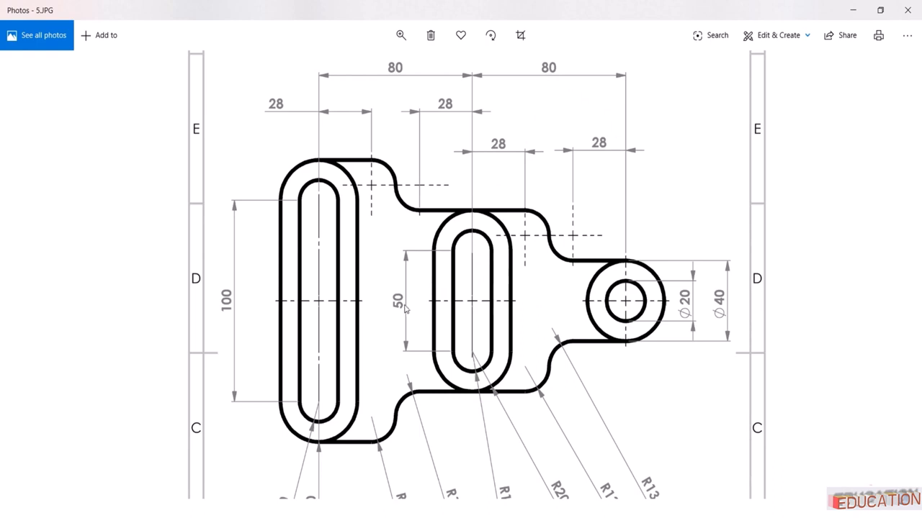
pyautogui.moveTo(471, 295); pyautogui.dragTo(460, 223)
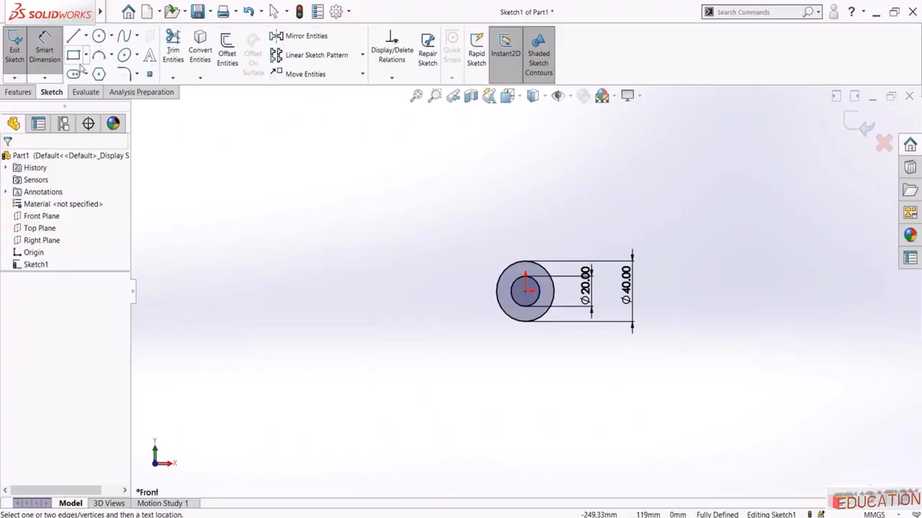
pyautogui.click(86, 74)
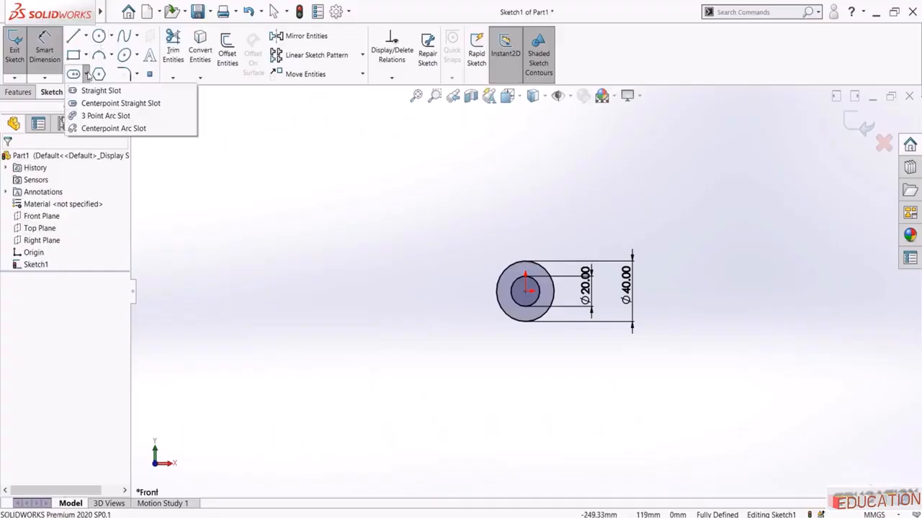
pyautogui.click(93, 108)
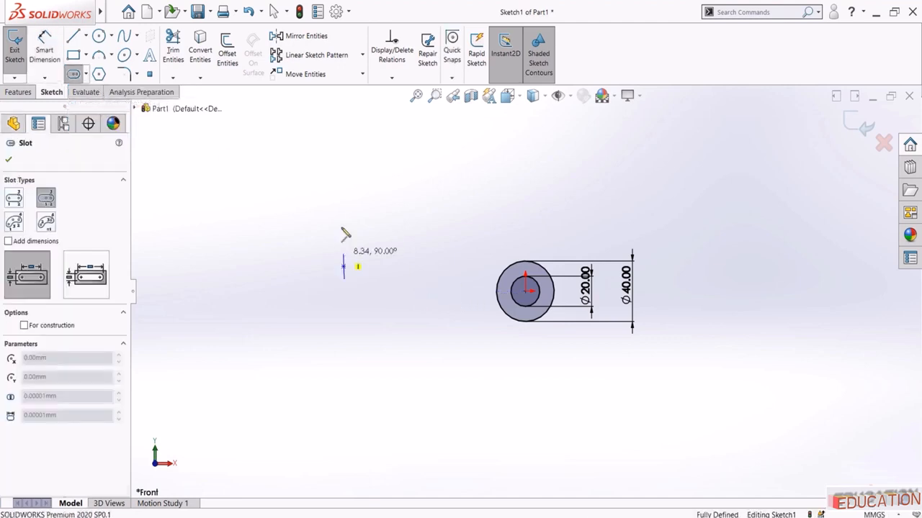
pyautogui.click(344, 268)
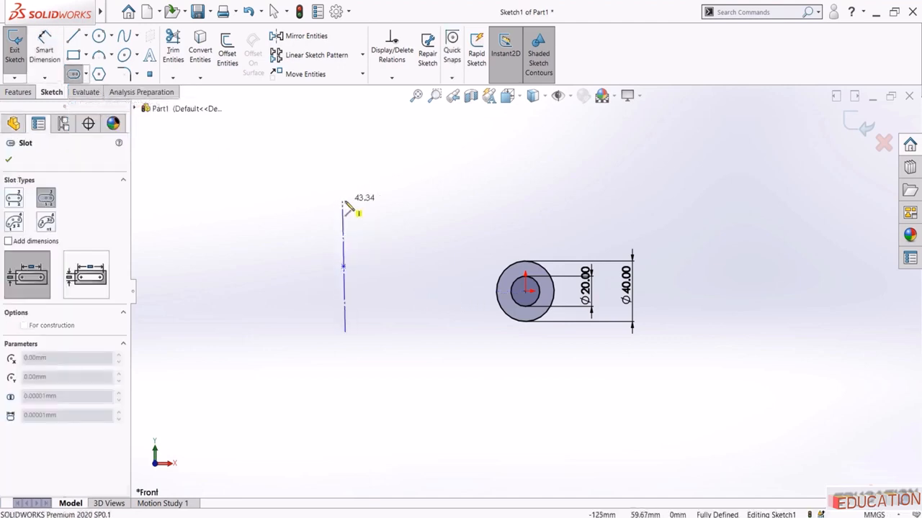
pyautogui.click(342, 201)
pyautogui.click(366, 206)
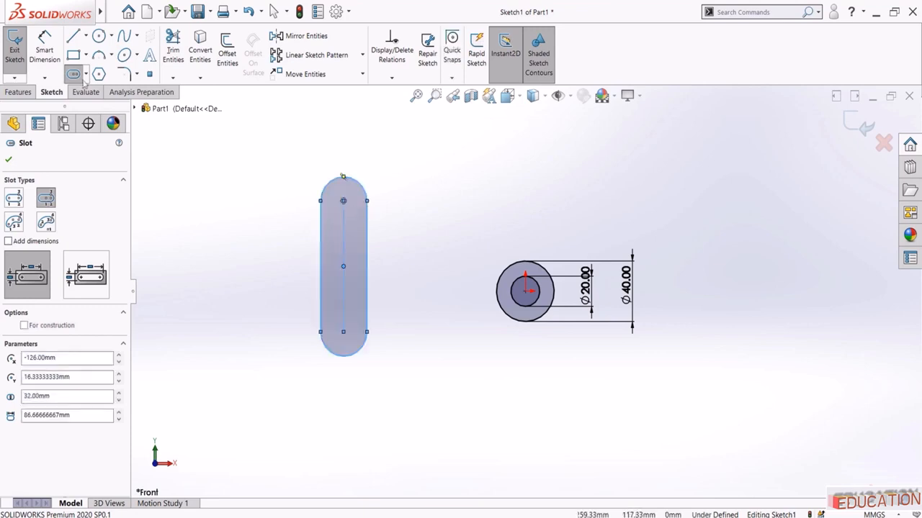
# Dimension the slot's centre-to-centre length to 50 mm and its end radius to 10 mm, checking against the reference drawing
pyautogui.click(44, 50)
pyautogui.click(345, 240)
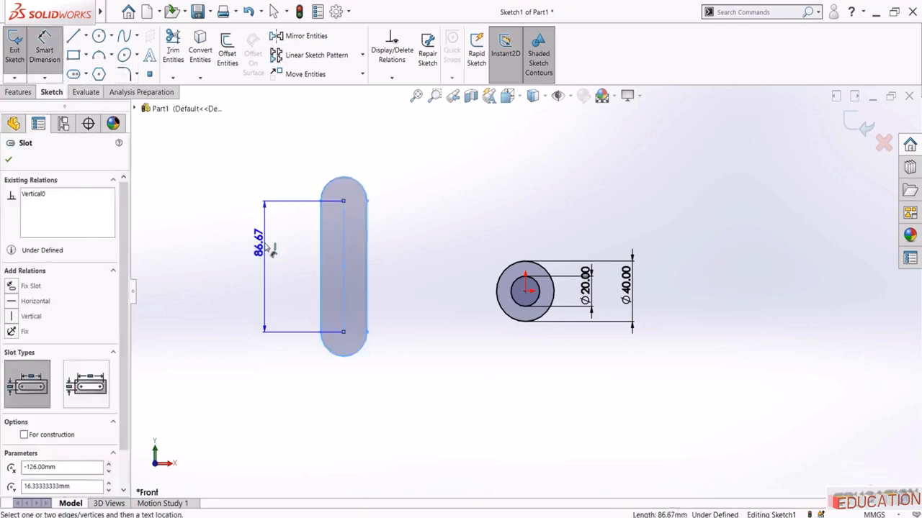
pyautogui.click(272, 249)
pyautogui.write('50')
pyautogui.press('Return')
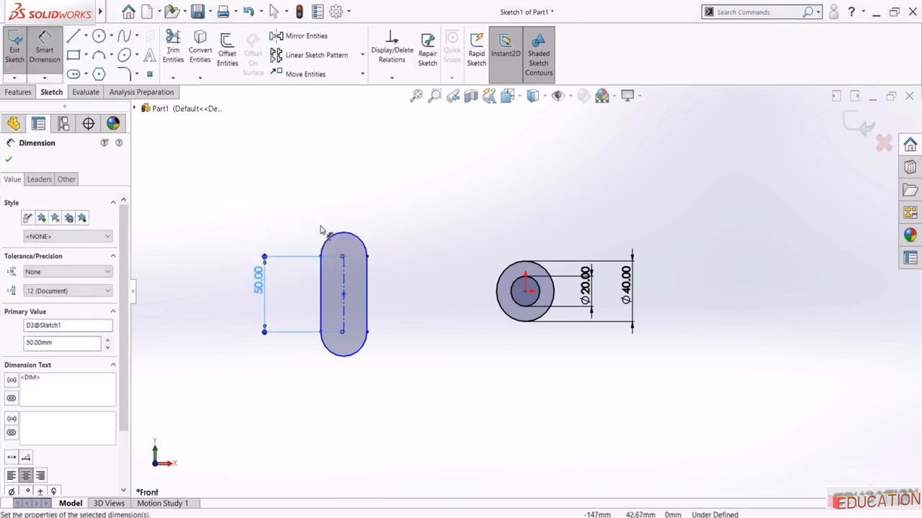
pyautogui.click(362, 243)
pyautogui.click(365, 218)
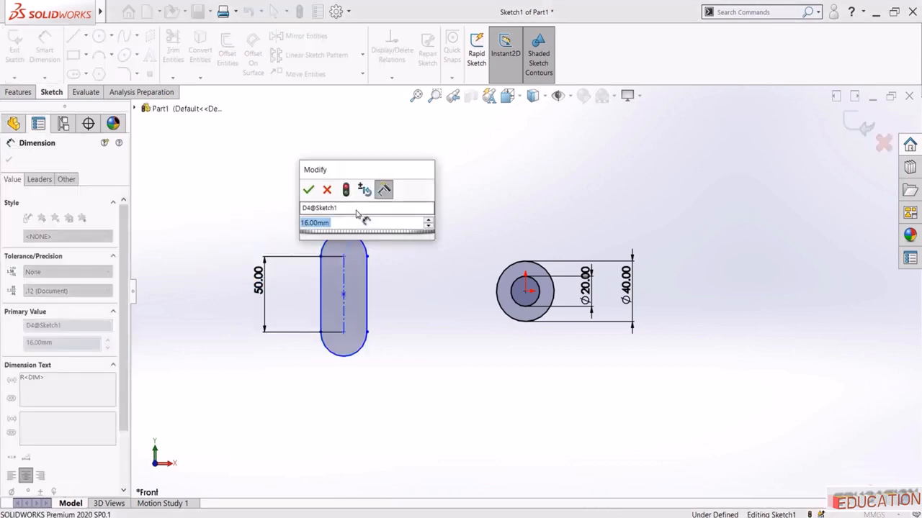
pyautogui.write('10')
pyautogui.press('Return')
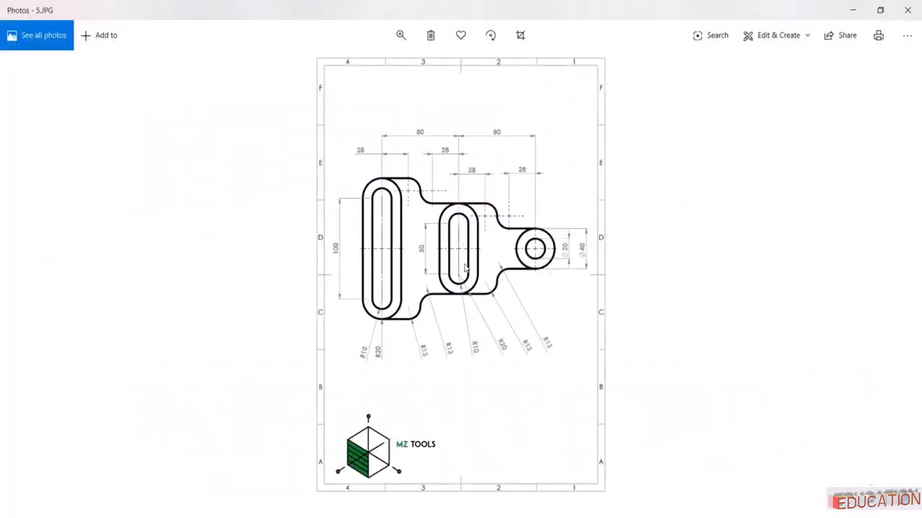
pyautogui.scroll(3, 464, 262)
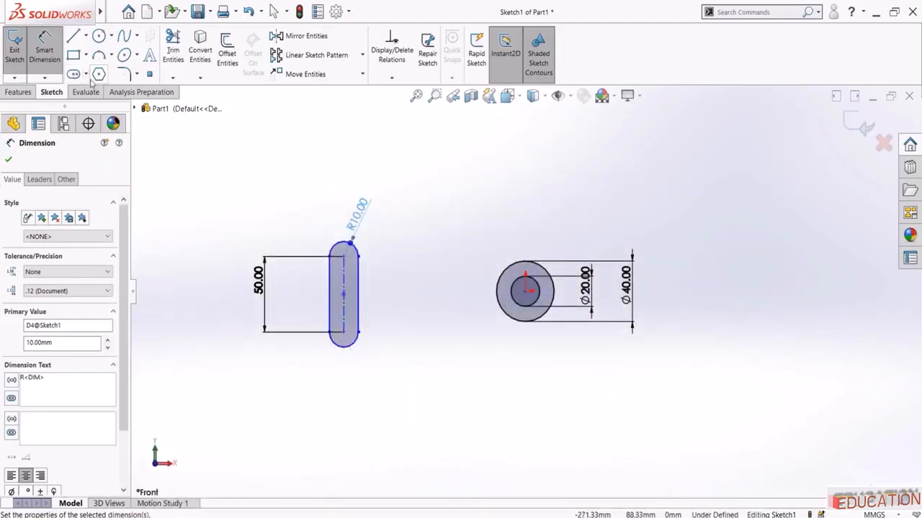
pyautogui.click(85, 75)
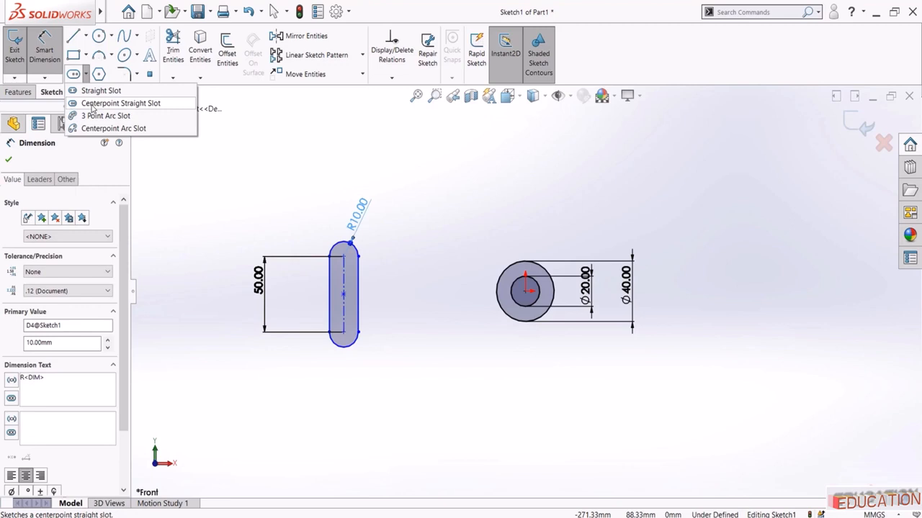
pyautogui.click(236, 193)
pyautogui.click(236, 193)
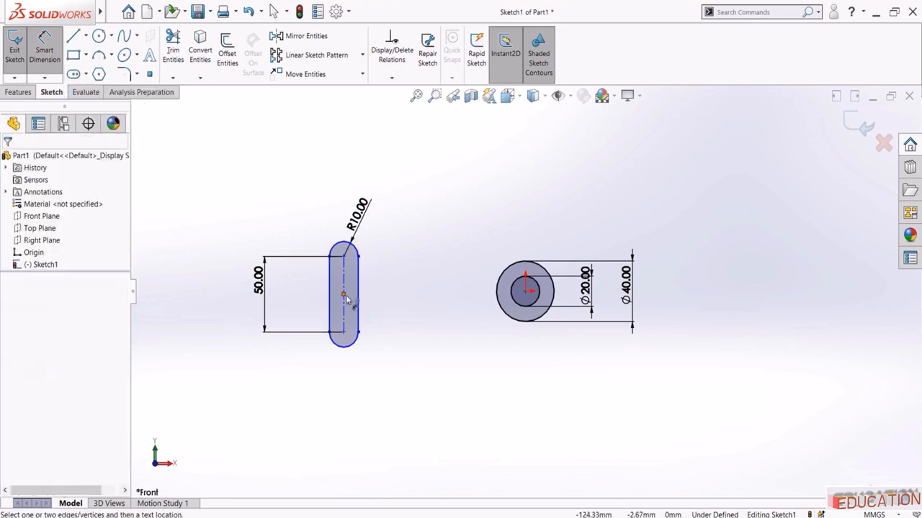
# Add a horizontal relation between the slot's centre point and the circles' centre
pyautogui.press('Escape')
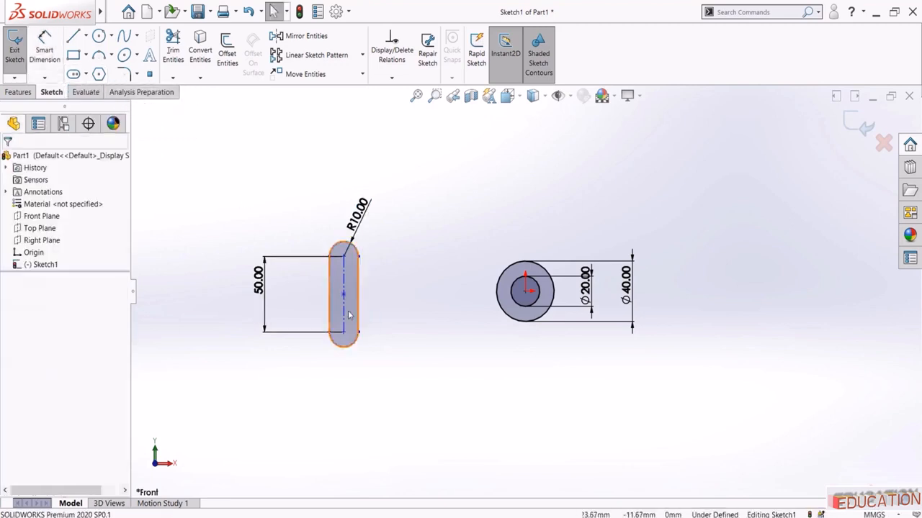
pyautogui.click(349, 315)
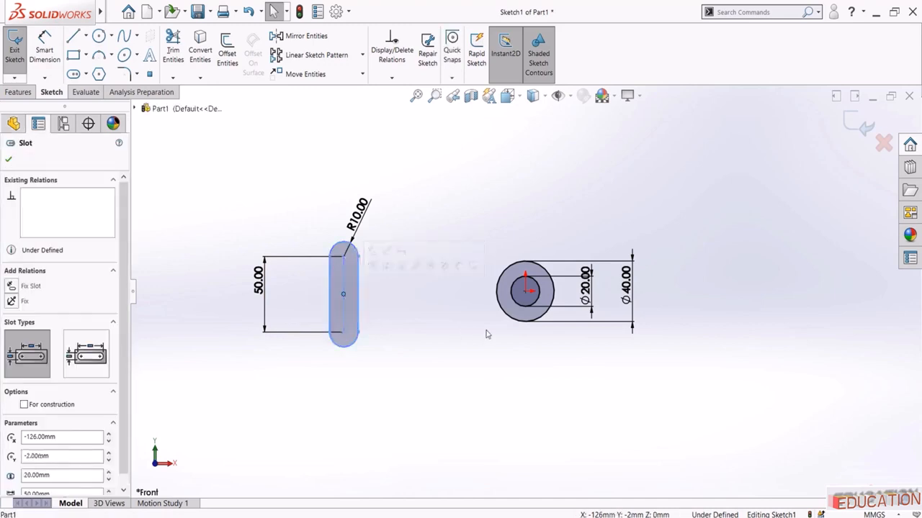
pyautogui.keyDown('ctrl'); pyautogui.click(525, 292); pyautogui.keyUp('ctrl')
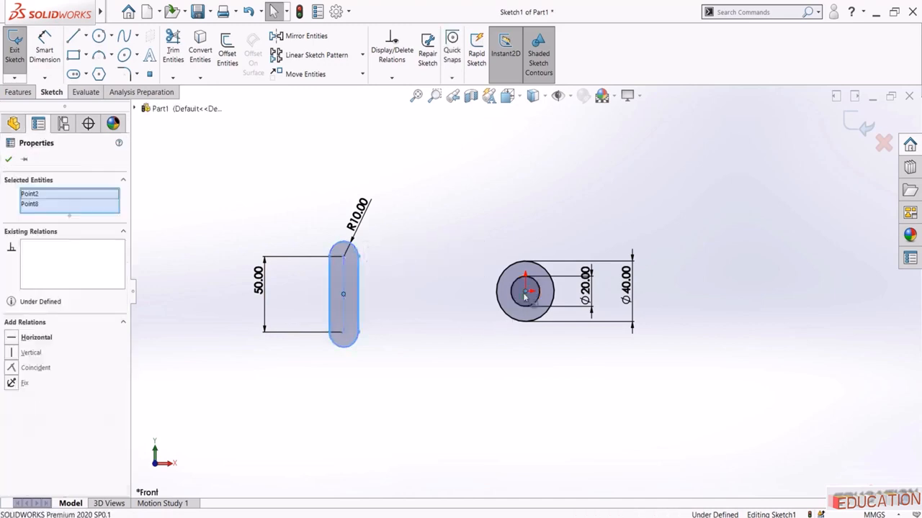
pyautogui.click(556, 252)
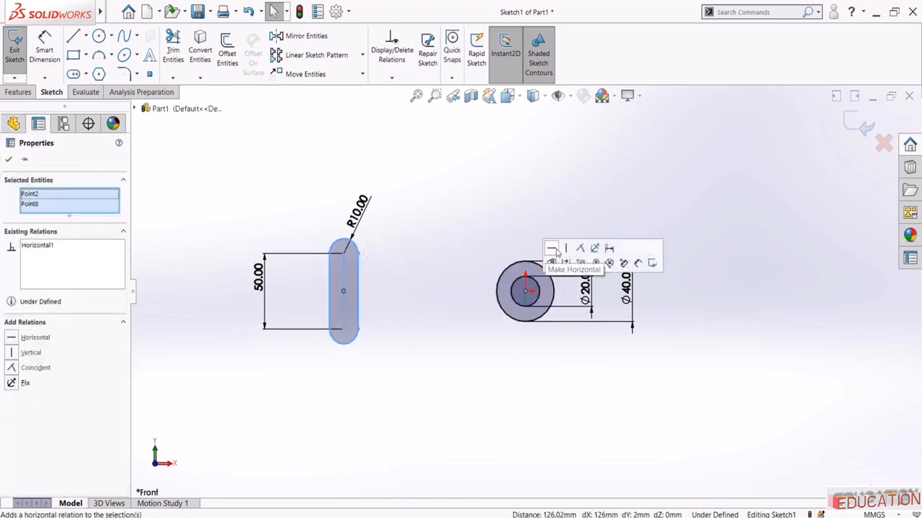
pyautogui.click(516, 213)
# Dimension the horizontal distance between the slot's centreline and the circles' centre to 80 mm
pyautogui.click(45, 50)
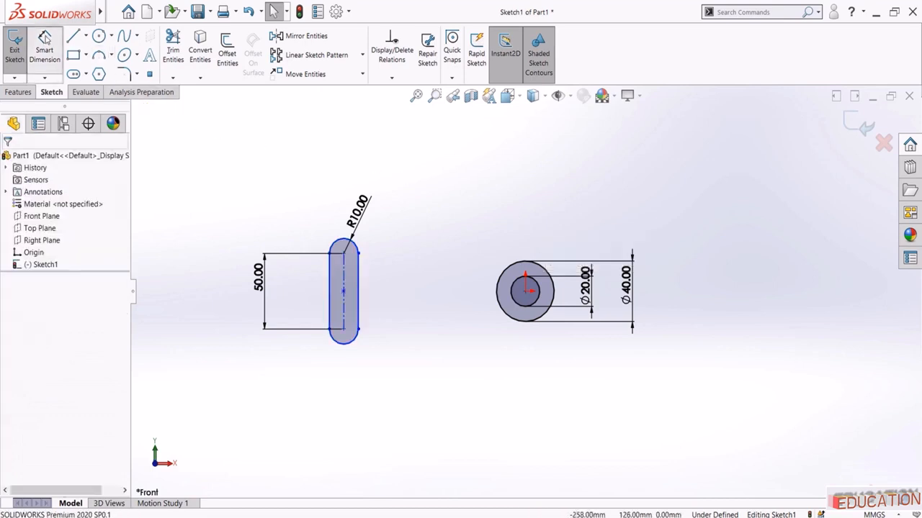
pyautogui.click(357, 282)
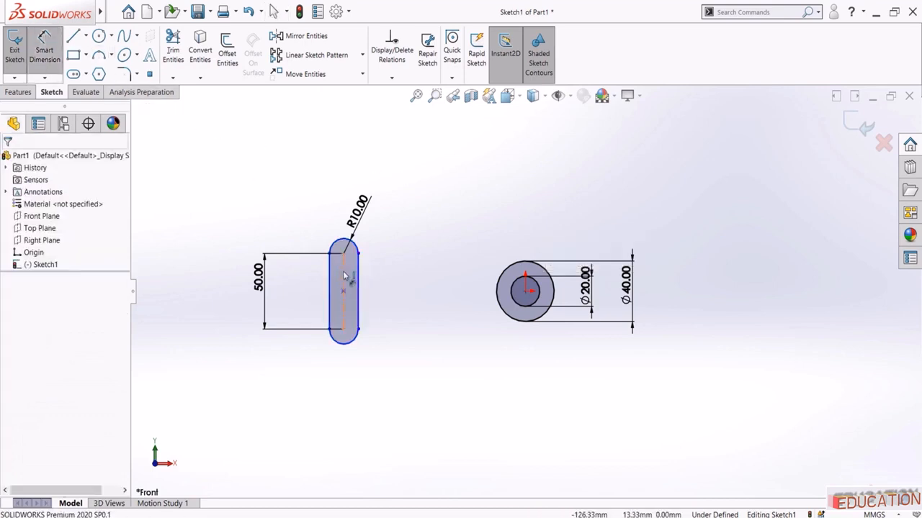
pyautogui.click(525, 291)
pyautogui.click(455, 178)
pyautogui.write('80')
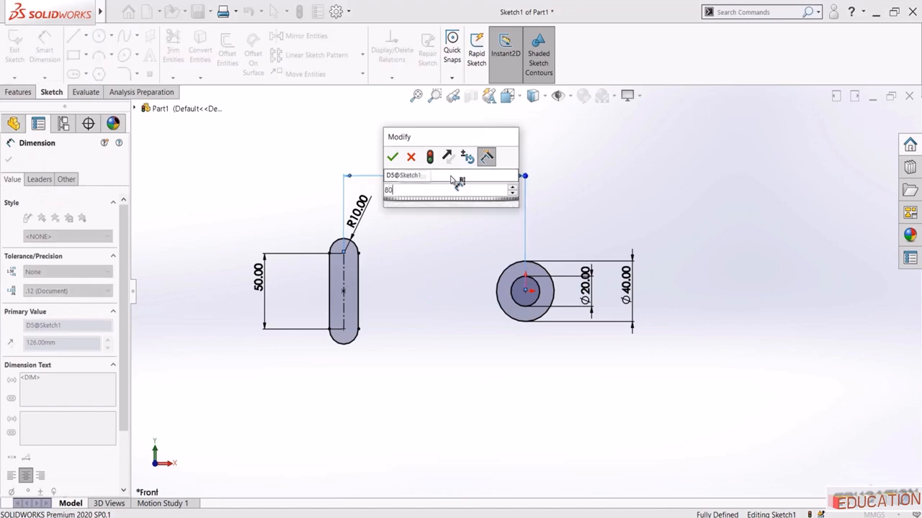
pyautogui.press('Return')
pyautogui.click(368, 194)
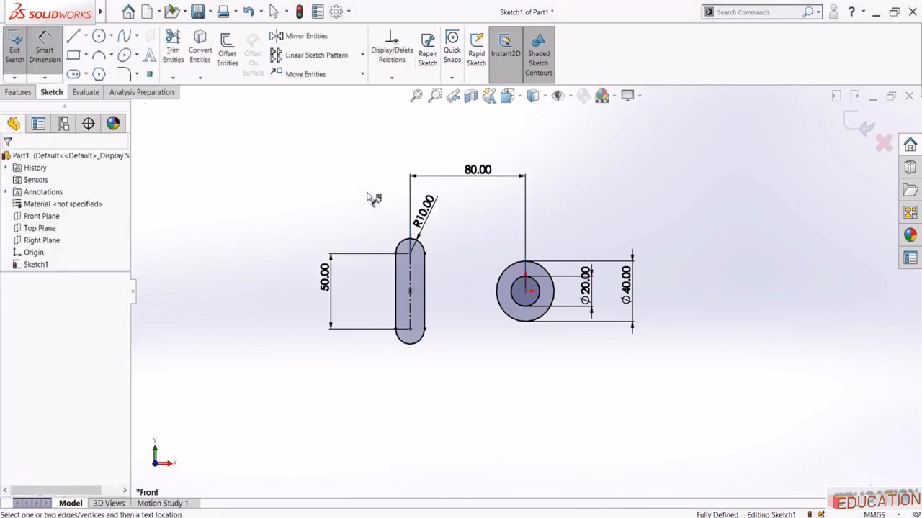
# Check the middle slot's outer radius in the reference drawing and offset the slot outward by 10 mm with dimensions added
pyautogui.click(450, 516)
pyautogui.scroll(3, 456, 234)
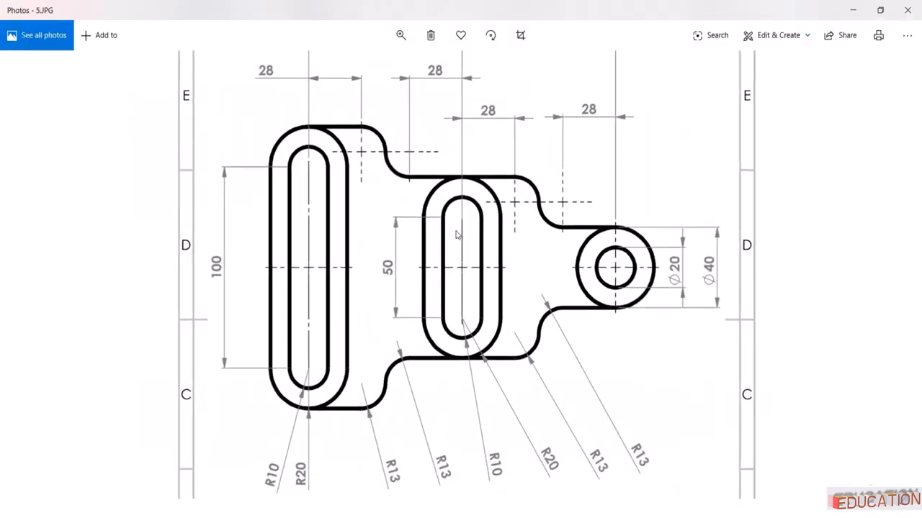
pyautogui.moveTo(495, 376); pyautogui.dragTo(471, 324)
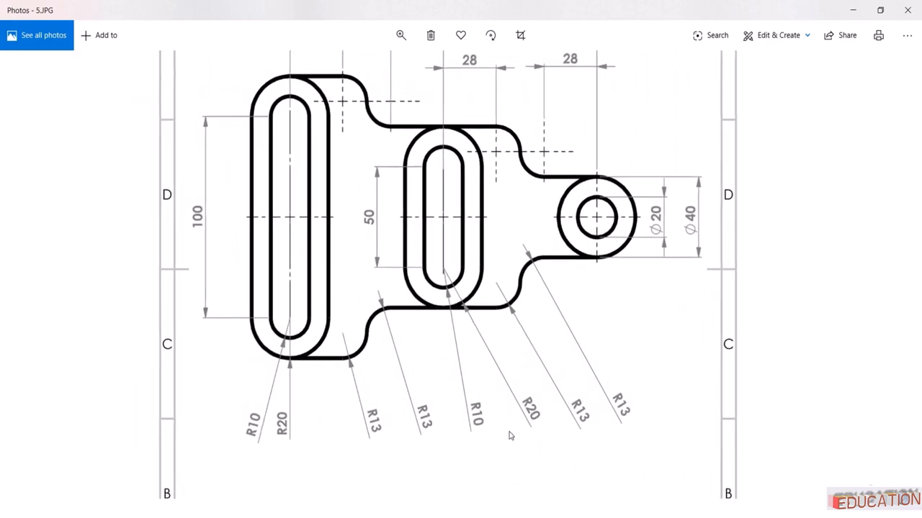
pyautogui.click(450, 517)
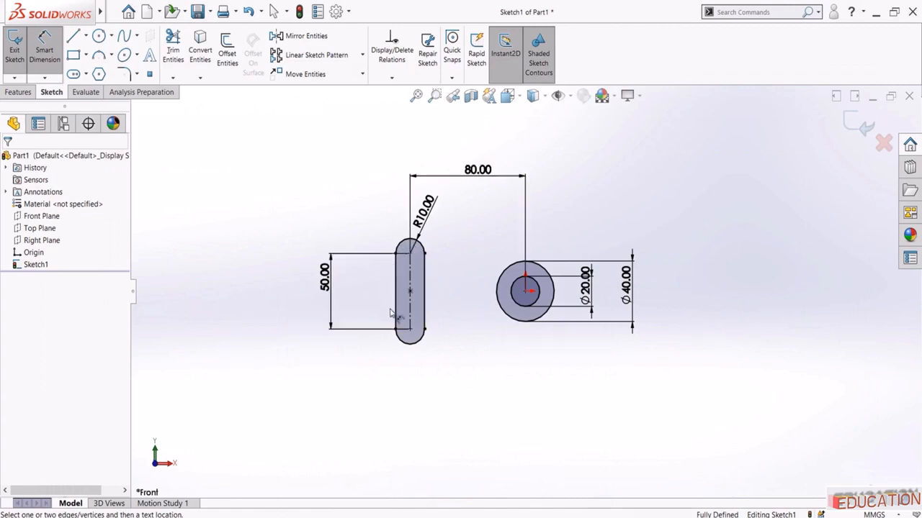
pyautogui.click(226, 54)
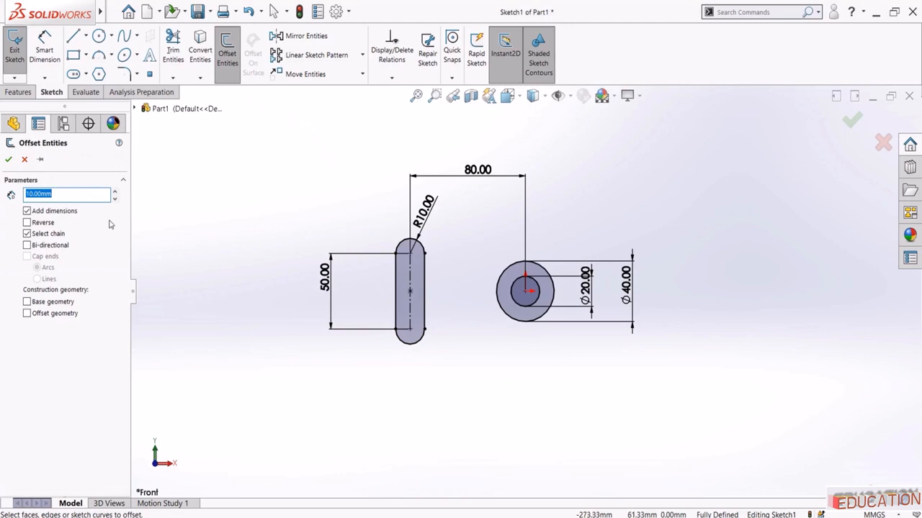
pyautogui.doubleClick(64, 194)
pyautogui.doubleClick(64, 193)
pyautogui.click(407, 248)
pyautogui.click(8, 160)
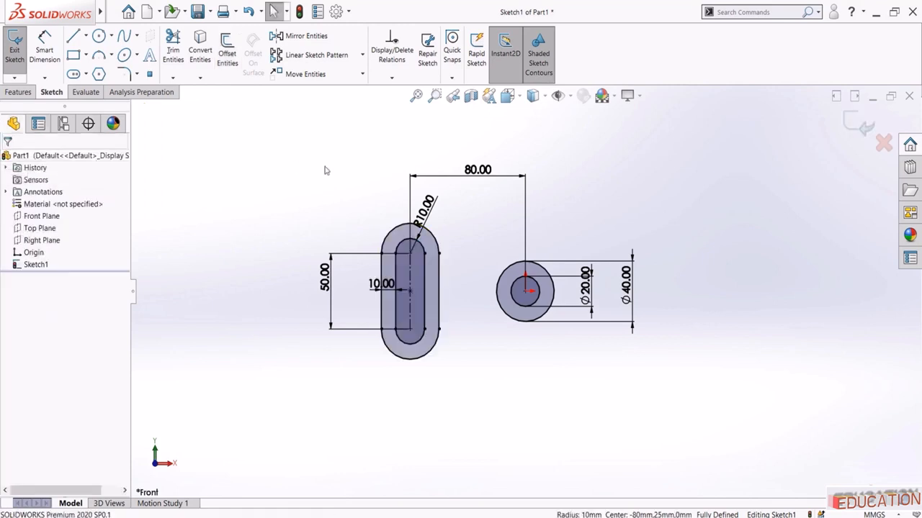
# Sketch a larger vertical centerpoint straight slot left of the middle slot, about 144 mm between arc centres and 50 mm wide
pyautogui.scroll(3, 463, 427)
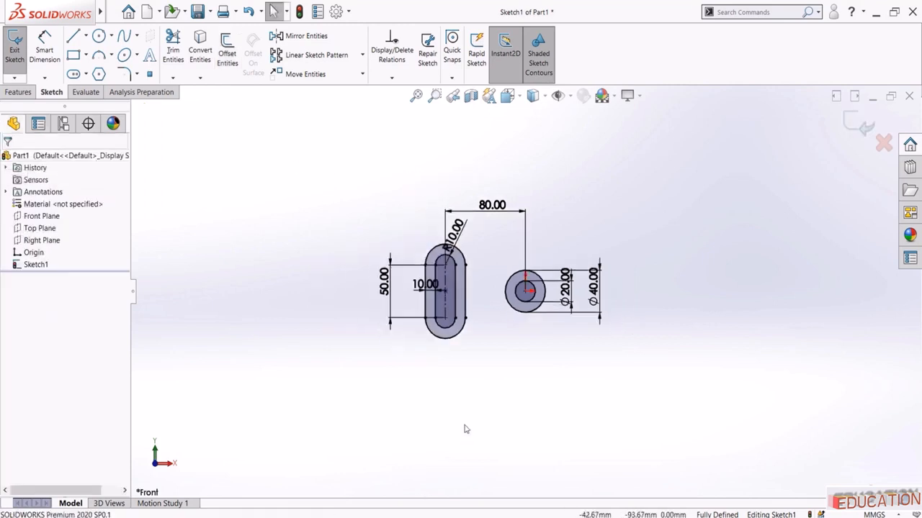
pyautogui.click(72, 73)
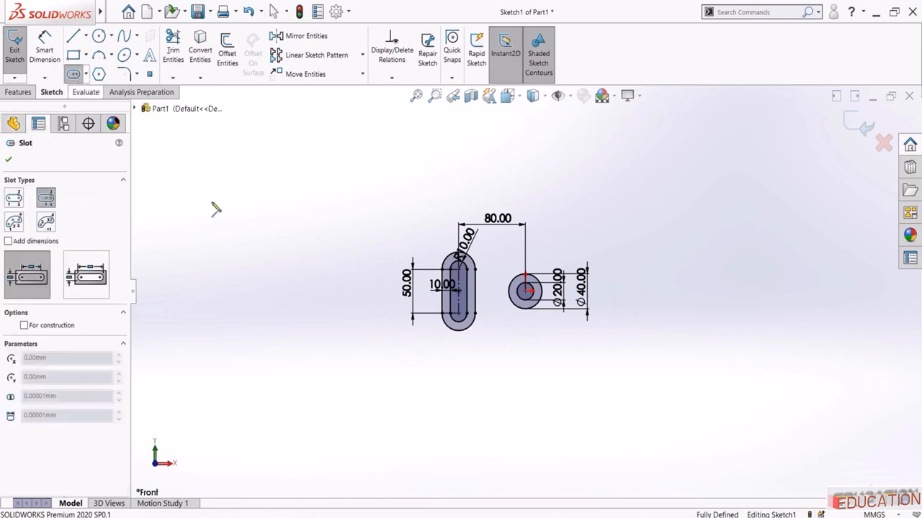
pyautogui.click(288, 285)
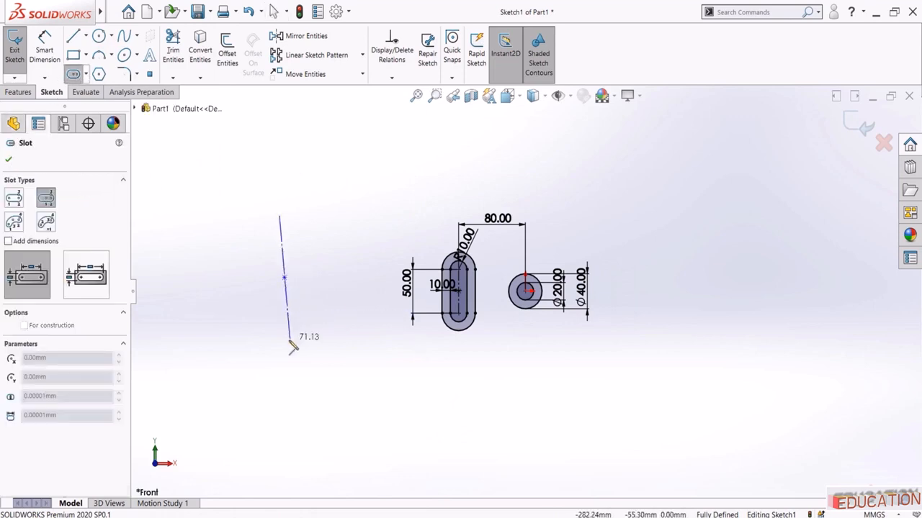
pyautogui.click(285, 346)
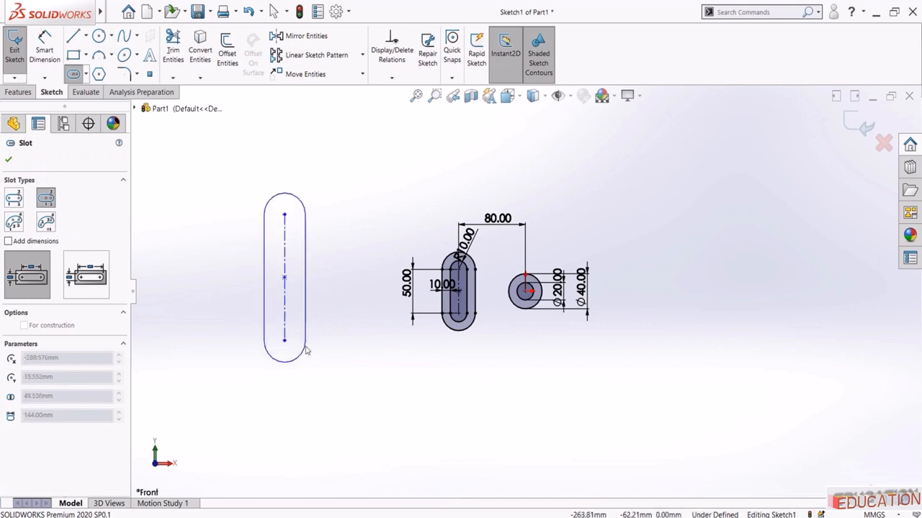
pyautogui.click(306, 354)
pyautogui.press('Escape')
# Add a horizontal relation between the new slot's centre point and the middle slot's centre point
pyautogui.click(282, 285)
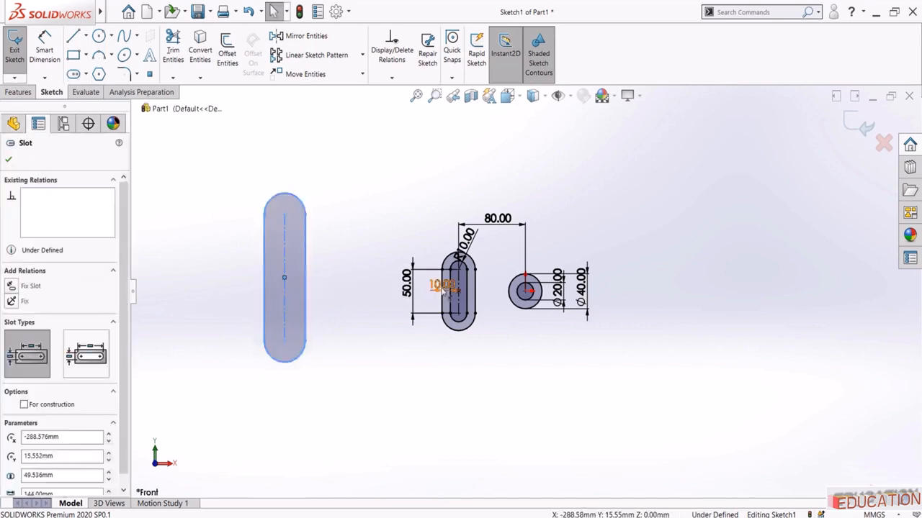
pyautogui.scroll(-3, 459, 296)
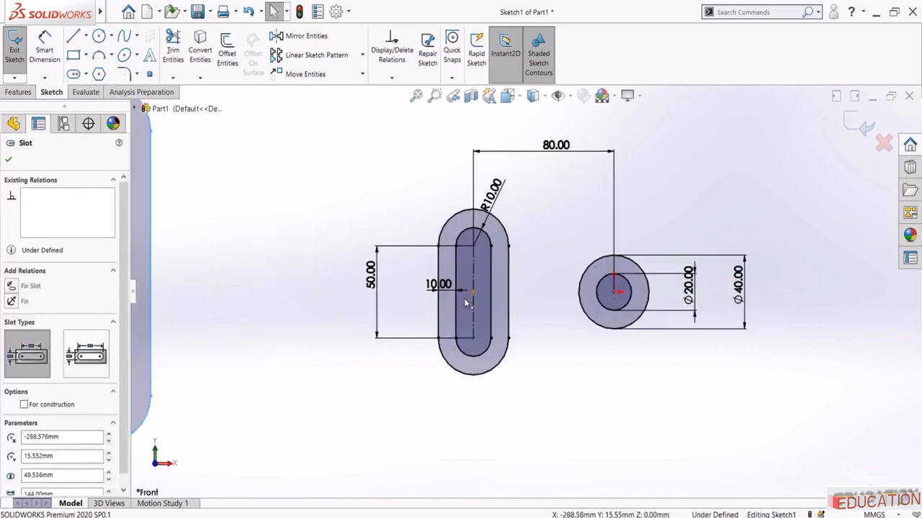
pyautogui.click(474, 292)
pyautogui.keyDown('ctrl'); pyautogui.click(613, 291); pyautogui.keyUp('ctrl')
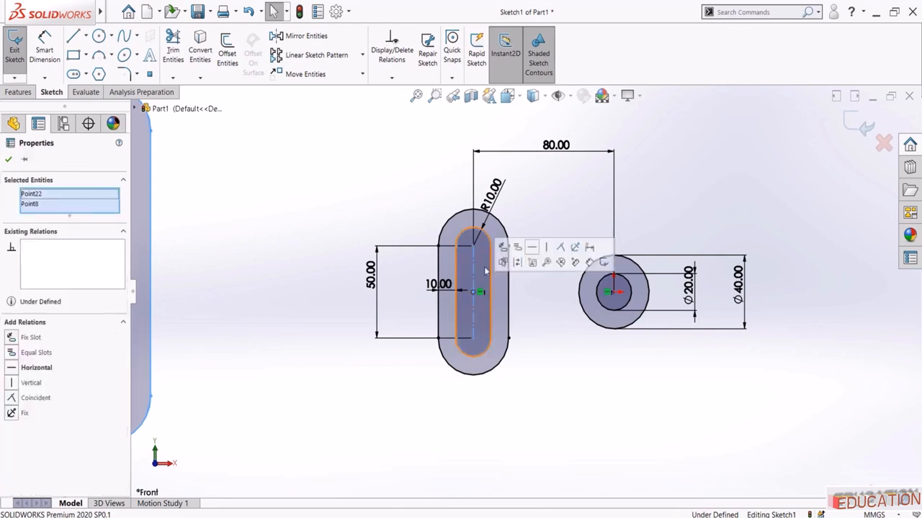
pyautogui.click(532, 248)
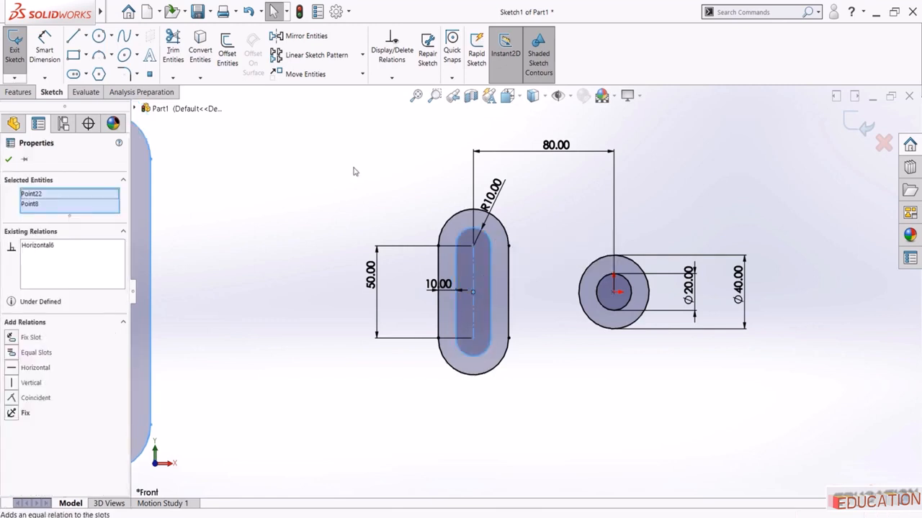
pyautogui.click(354, 212)
# Dimension the large slot's centre-to-centre length to 100 mm and its end radius to 10 mm, checking against the reference drawing
pyautogui.scroll(3, 398, 365)
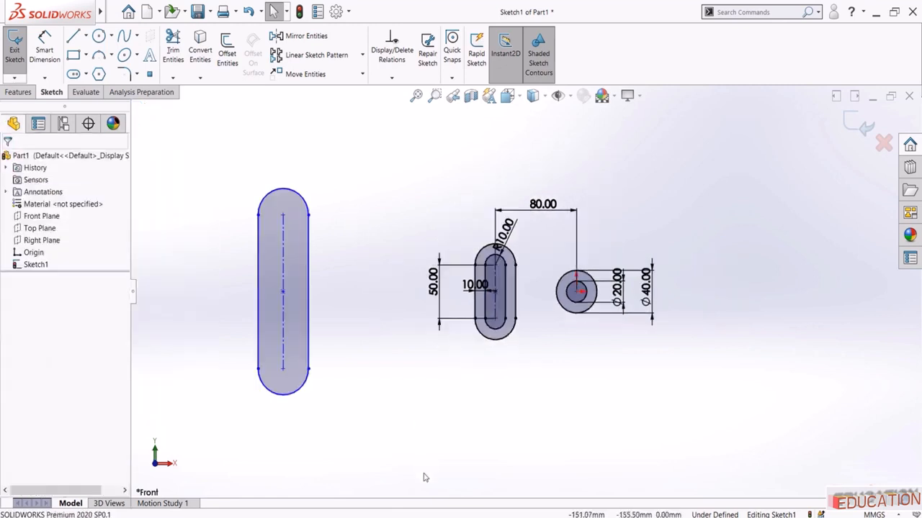
pyautogui.click(429, 516)
pyautogui.scroll(4, 384, 237)
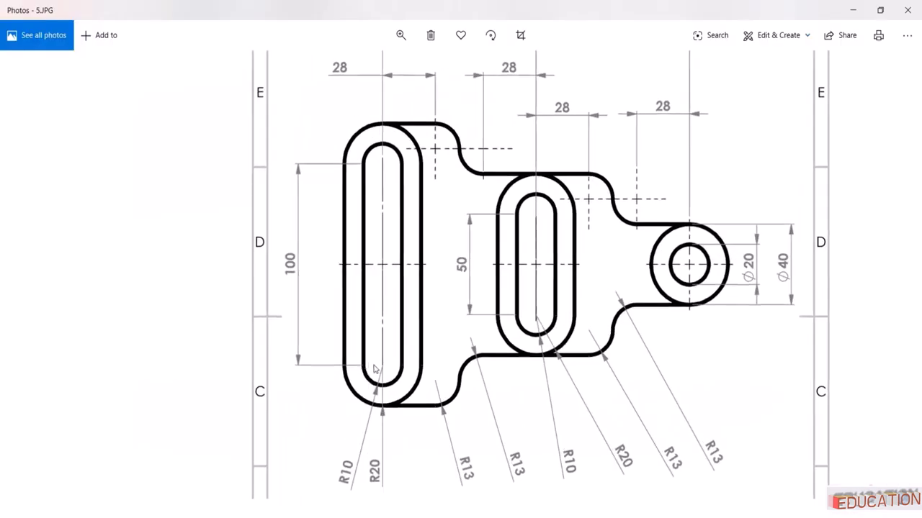
pyautogui.click(44, 54)
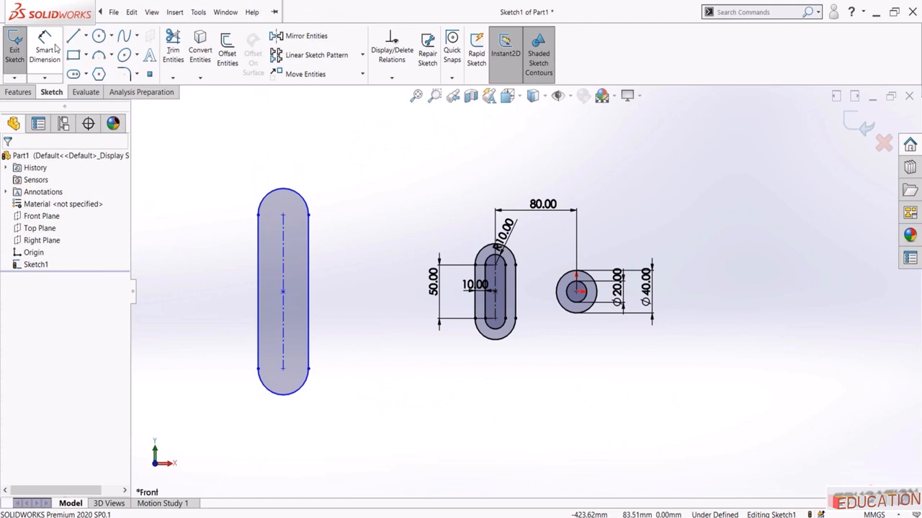
pyautogui.click(288, 243)
pyautogui.click(220, 288)
pyautogui.write('100')
pyautogui.press('Return')
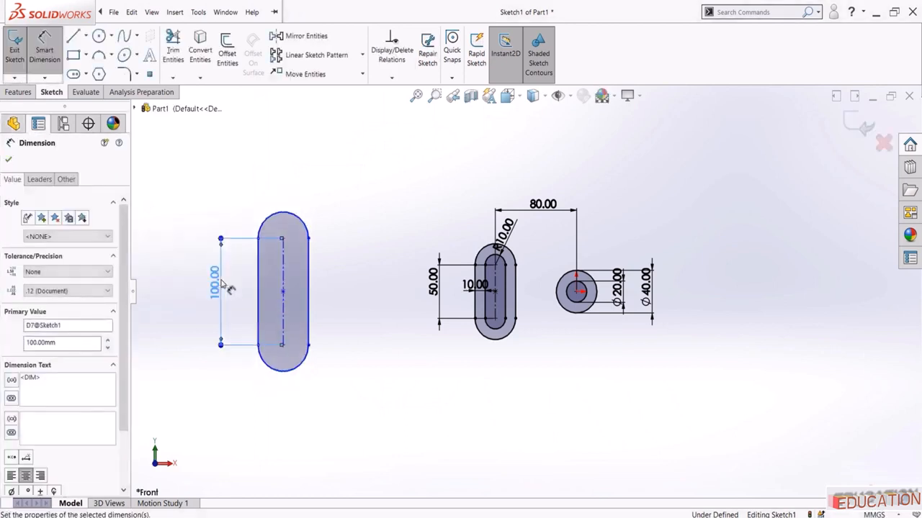
pyautogui.click(307, 385)
pyautogui.click(315, 432)
pyautogui.write('10')
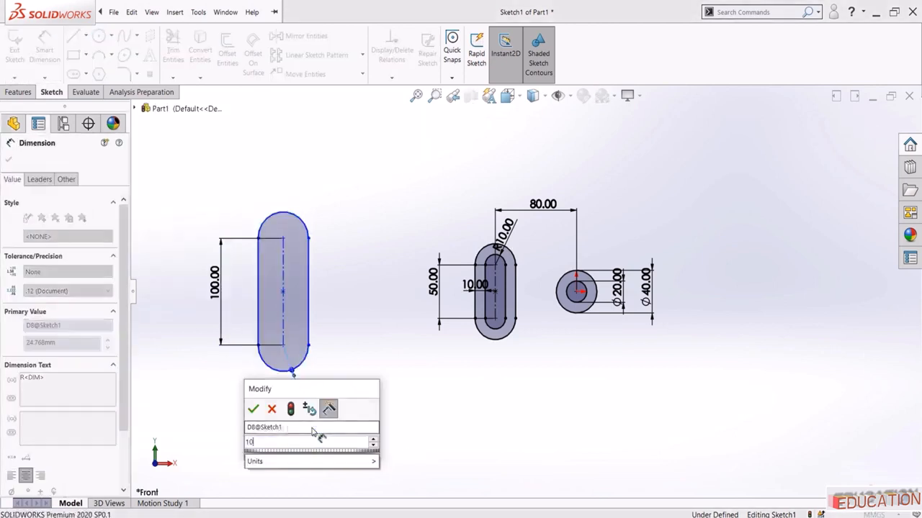
pyautogui.press('Return')
pyautogui.press('Escape')
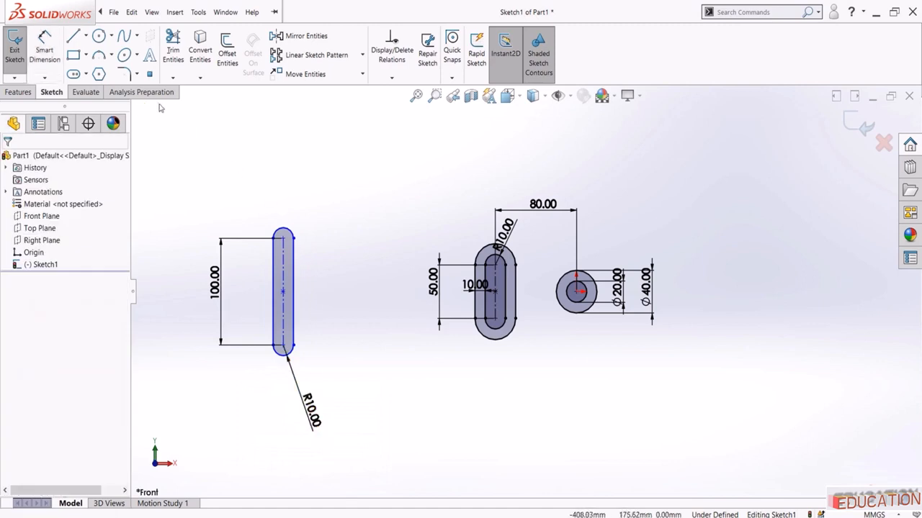
# Offset the large slot outward by 10 mm with dimensions added
pyautogui.click(227, 54)
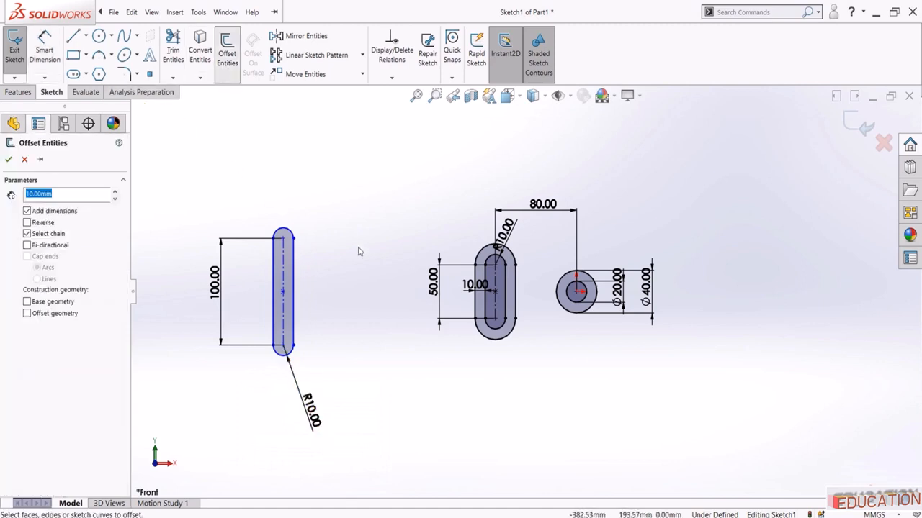
pyautogui.click(281, 232)
pyautogui.click(9, 160)
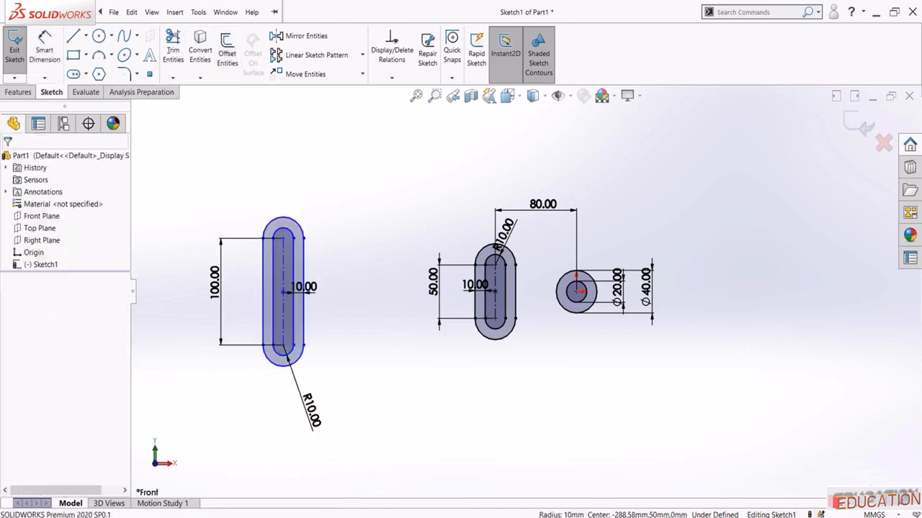
# Check the slot spacing in the reference drawing and dimension the distance between the two slots' centrelines to 80 mm
pyautogui.hotkey('alt', 'Tab')
pyautogui.scroll(3, 435, 177)
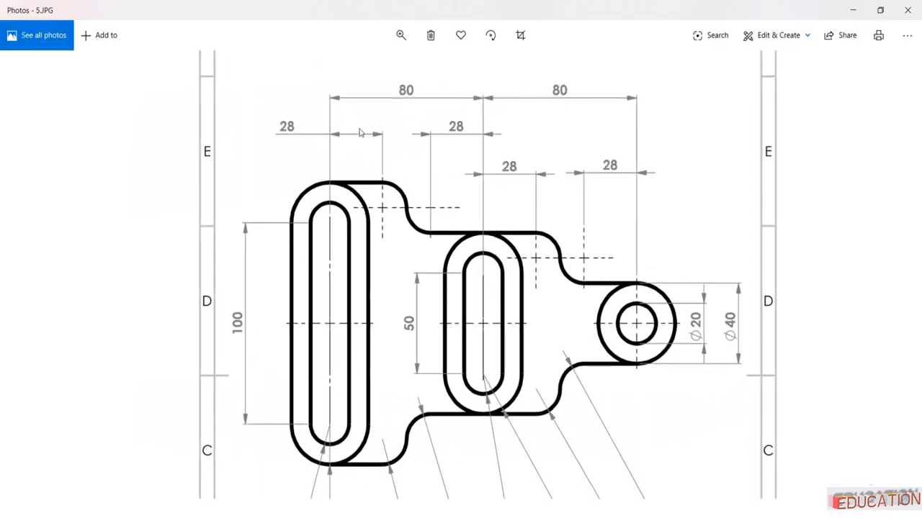
pyautogui.hotkey('alt', 'Tab')
pyautogui.click(44, 49)
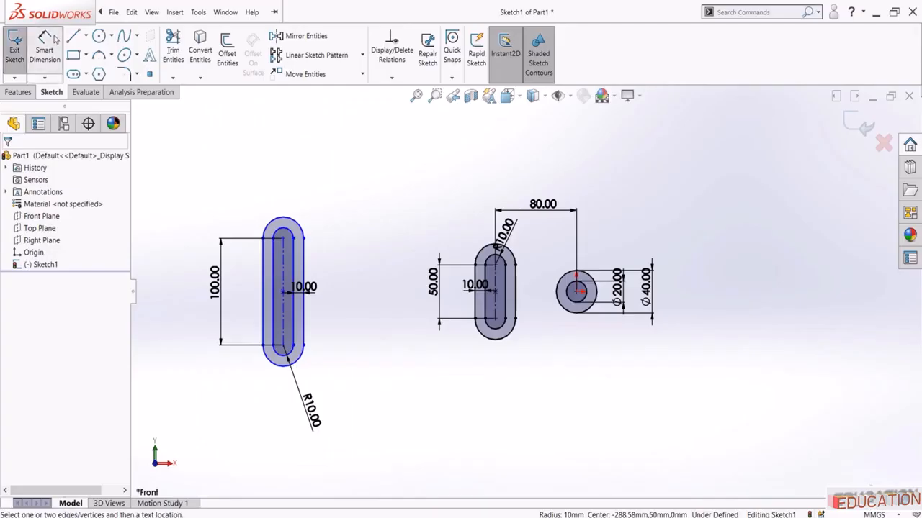
pyautogui.click(285, 275)
pyautogui.click(495, 302)
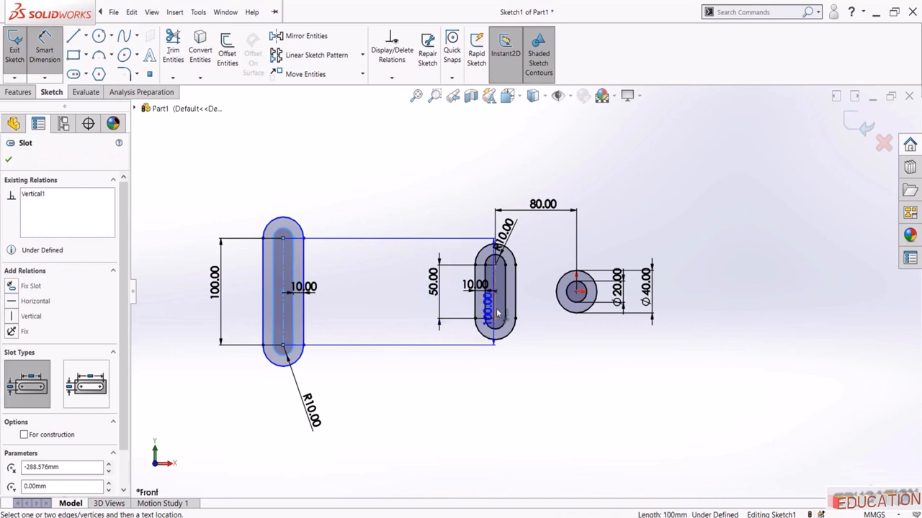
pyautogui.click(383, 216)
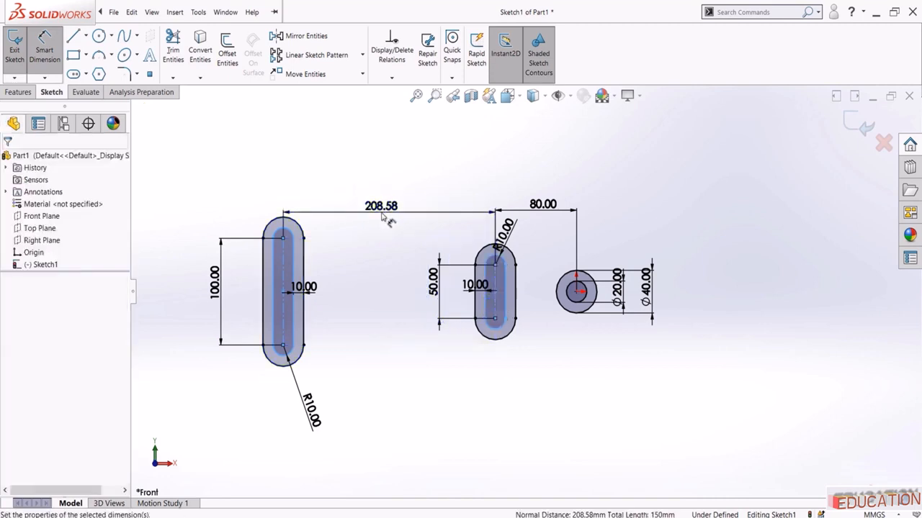
pyautogui.write('80')
pyautogui.press('Return')
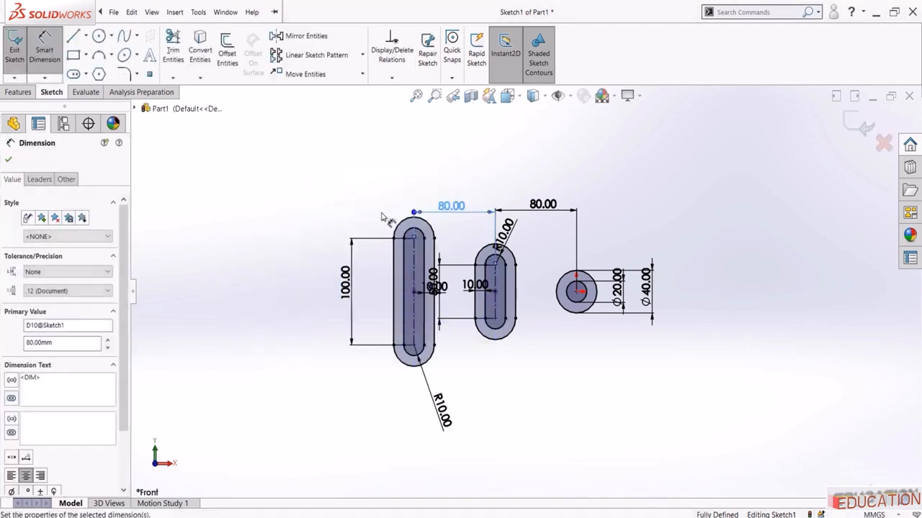
pyautogui.press('Escape')
# Move the large slot's 10 mm offset dimension out to its left and the slot spacing dimension higher above the slots
pyautogui.scroll(-3, 455, 286)
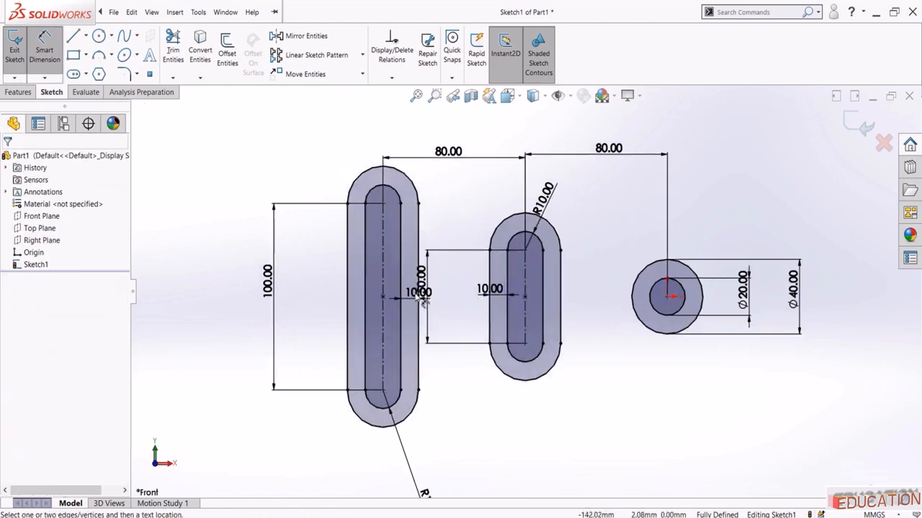
pyautogui.click(198, 242)
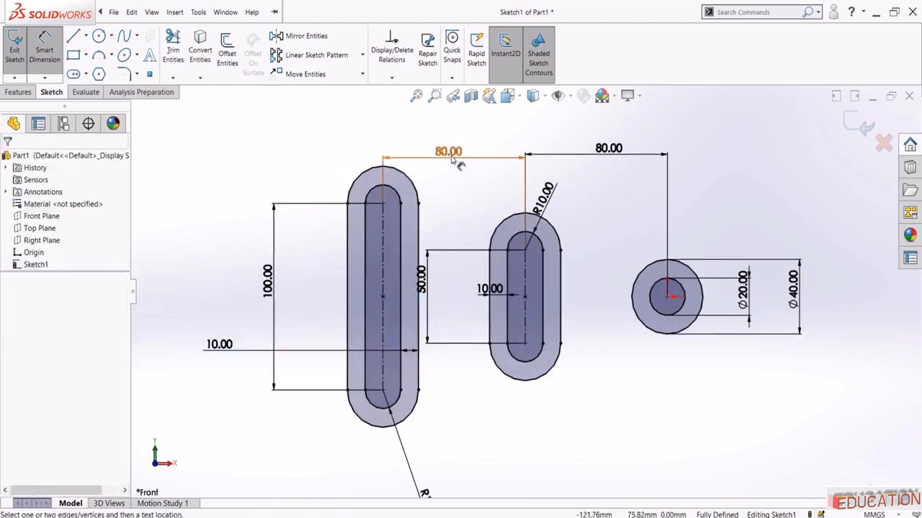
pyautogui.moveTo(453, 160); pyautogui.dragTo(455, 135)
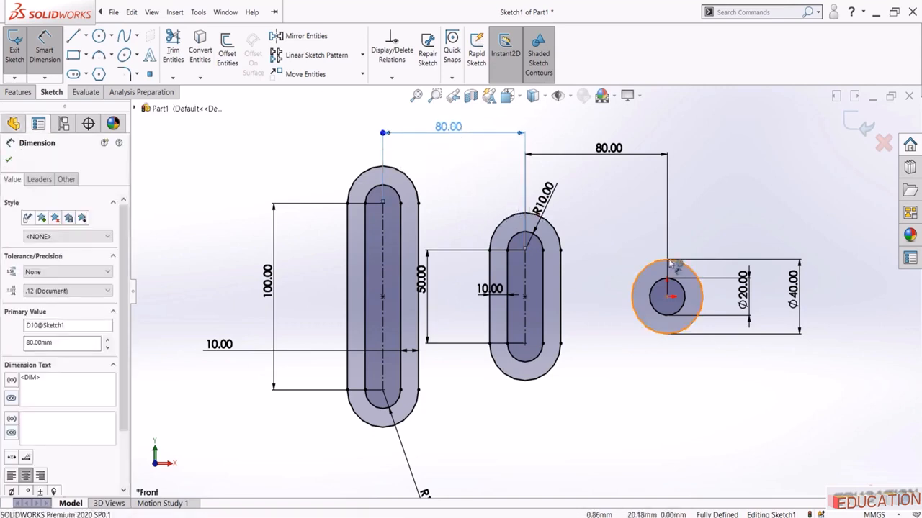
# Check the outline in the reference drawing and sketch a horizontal line about 31 mm long from the top of the large slot's outer arc
pyautogui.click(393, 517)
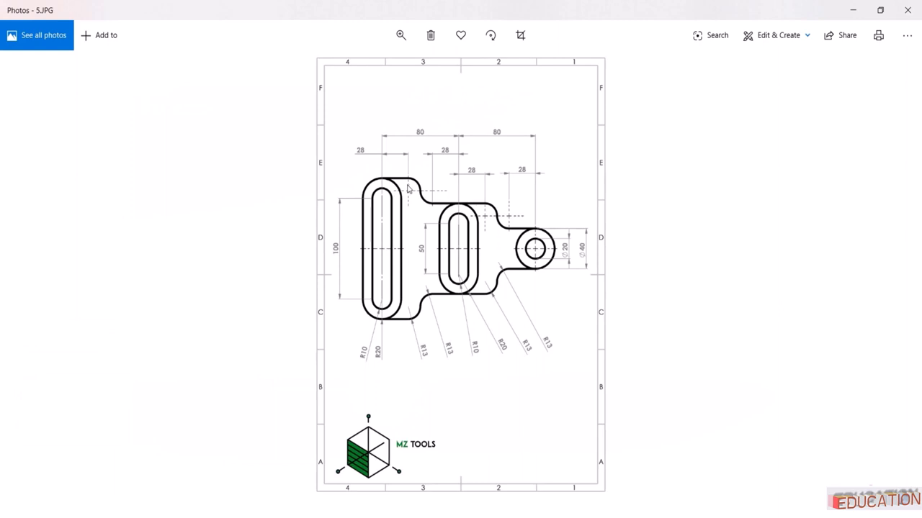
pyautogui.scroll(3, 408, 188)
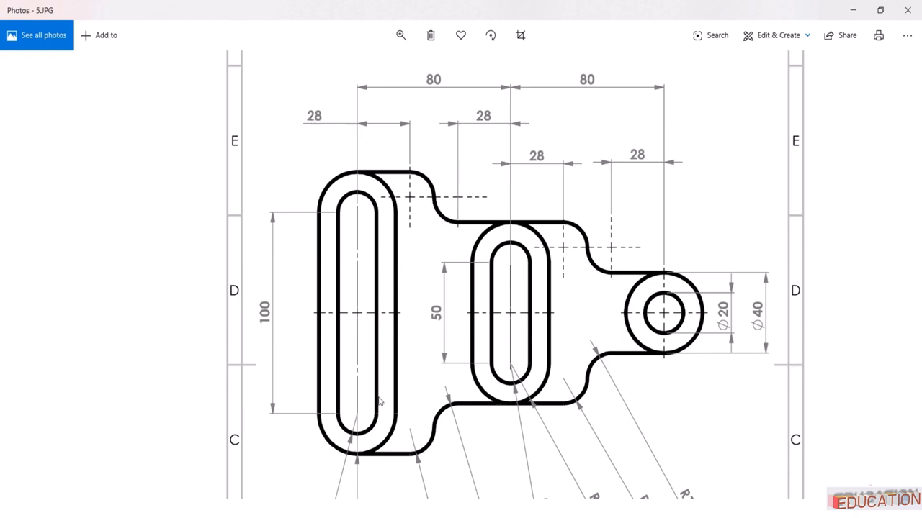
pyautogui.hotkey('alt', 'Tab')
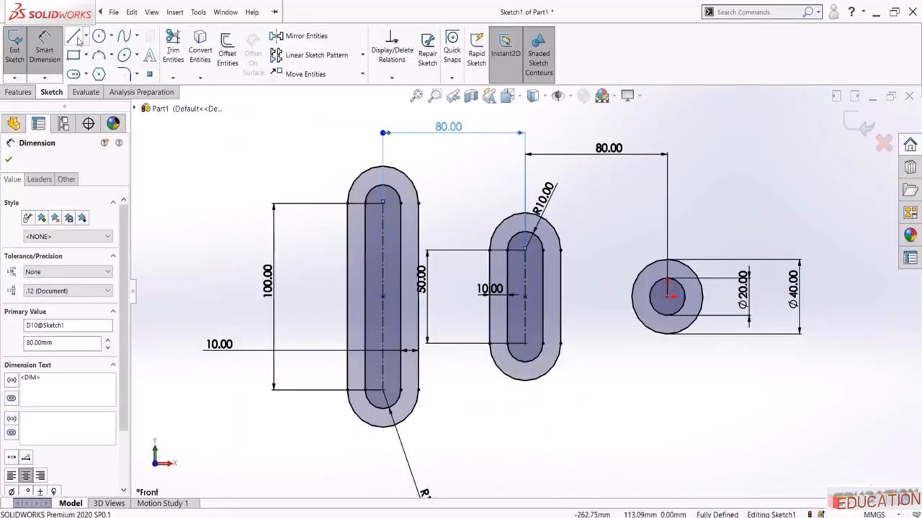
pyautogui.click(75, 37)
pyautogui.scroll(3, 392, 177)
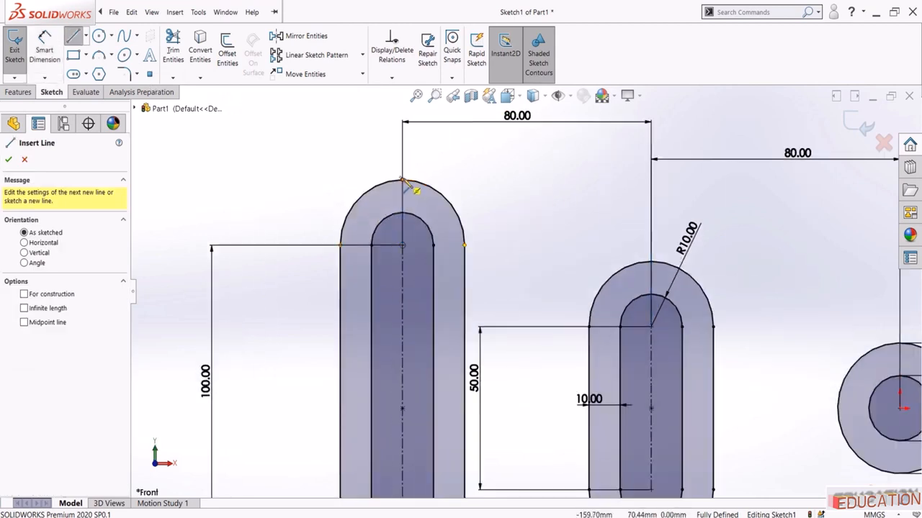
pyautogui.click(402, 179)
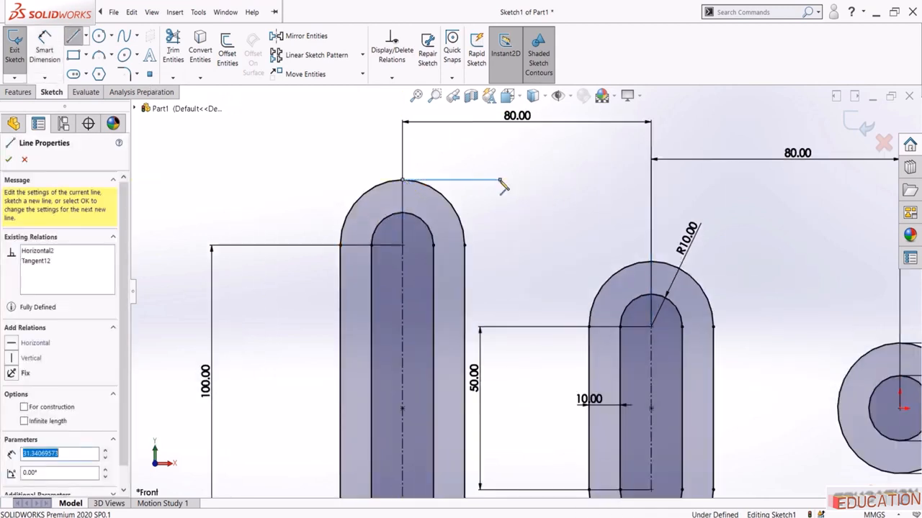
pyautogui.click(499, 179)
# Sketch two successive tangent arcs from the line's end toward the small slot, the first with a radius of about 12 mm
pyautogui.click(111, 56)
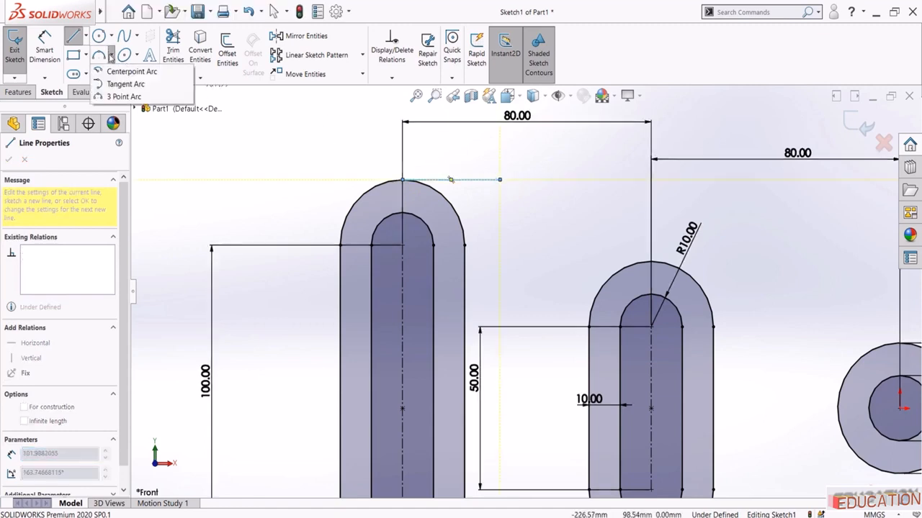
pyautogui.click(122, 84)
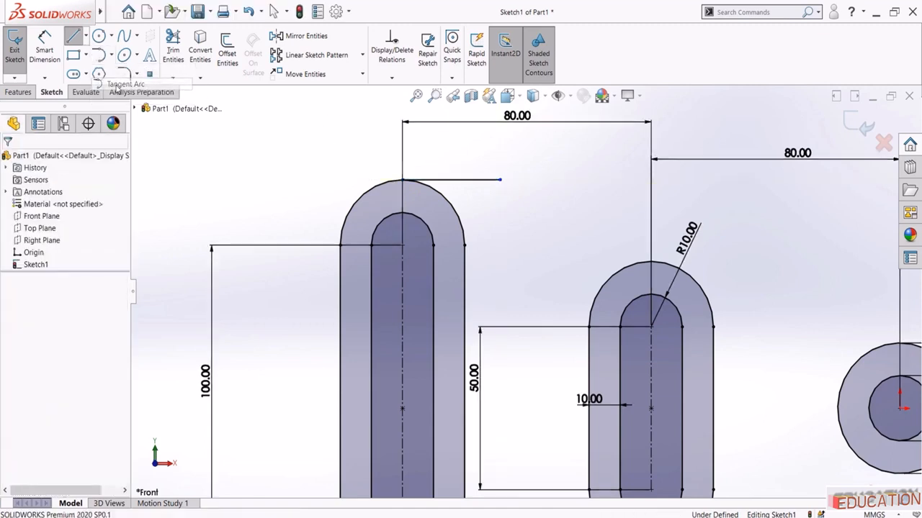
pyautogui.click(499, 181)
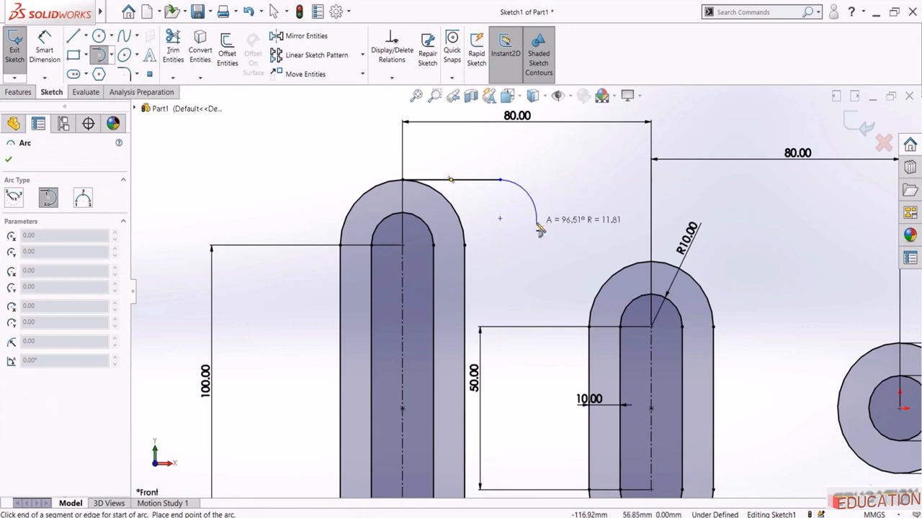
pyautogui.click(536, 223)
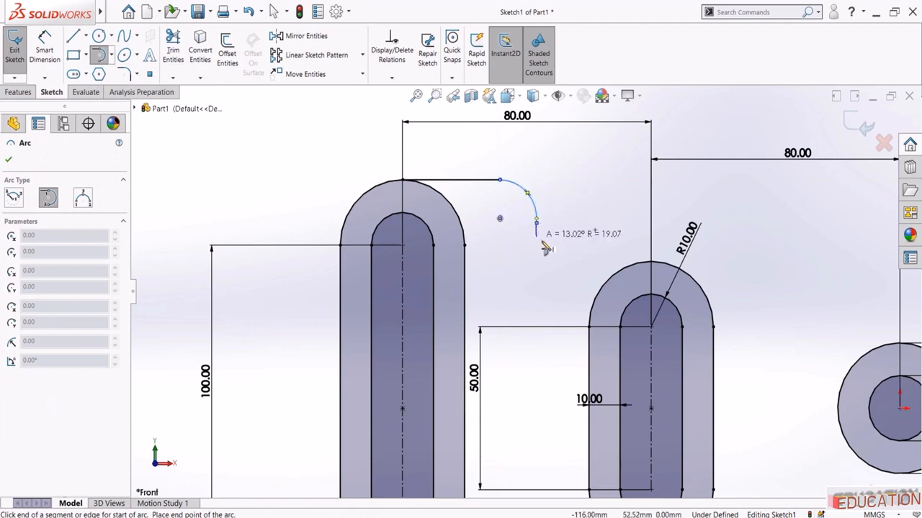
pyautogui.click(589, 268)
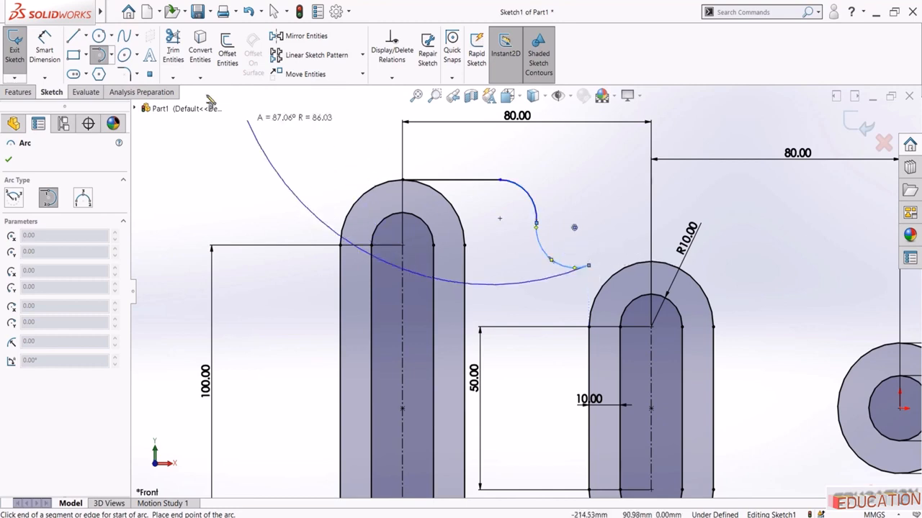
# Sketch a line about 33 mm long from the second arc's end over the small slot and make it horizontal
pyautogui.click(73, 36)
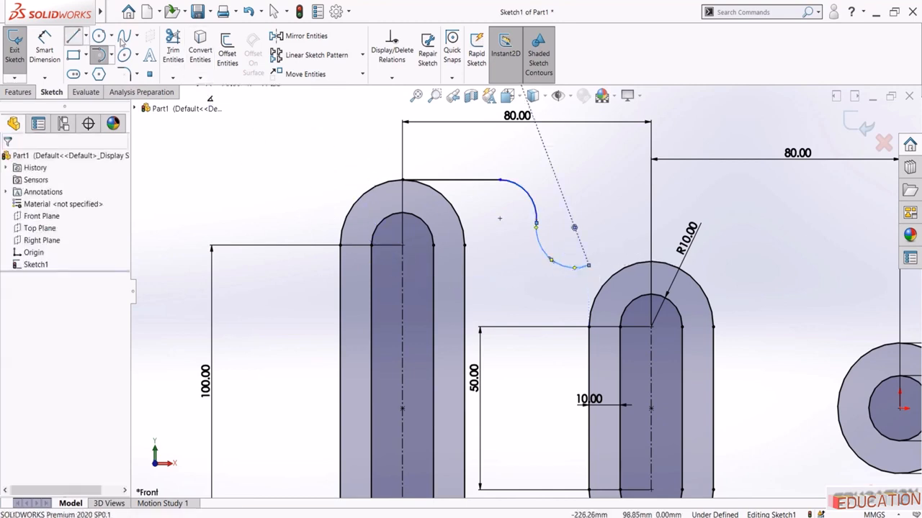
pyautogui.click(589, 267)
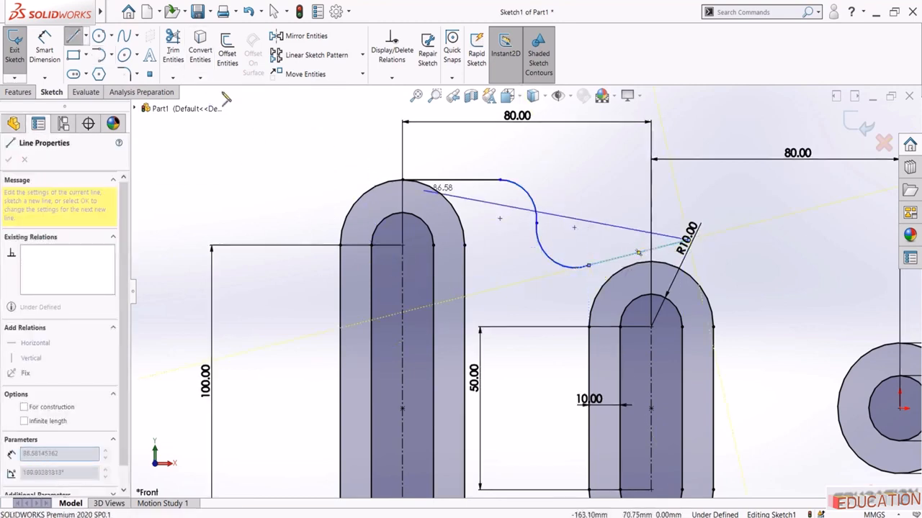
pyautogui.click(75, 37)
pyautogui.click(612, 194)
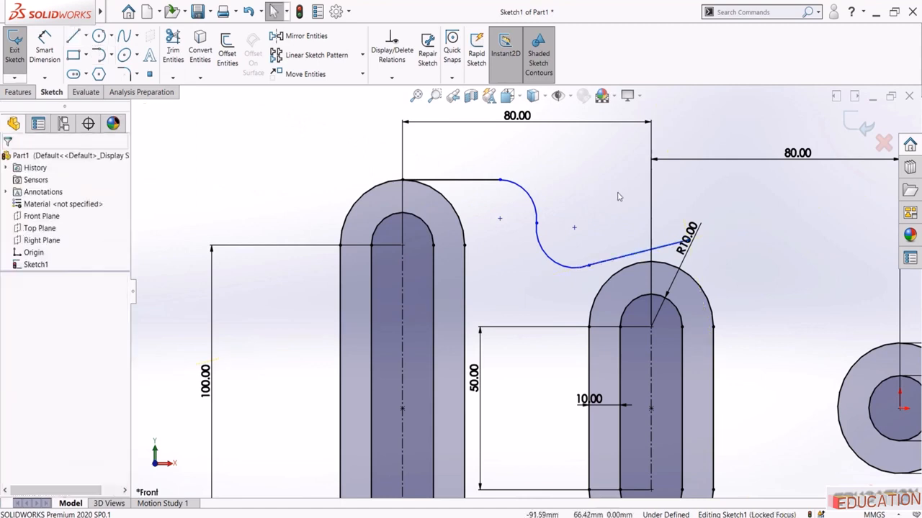
pyautogui.click(636, 258)
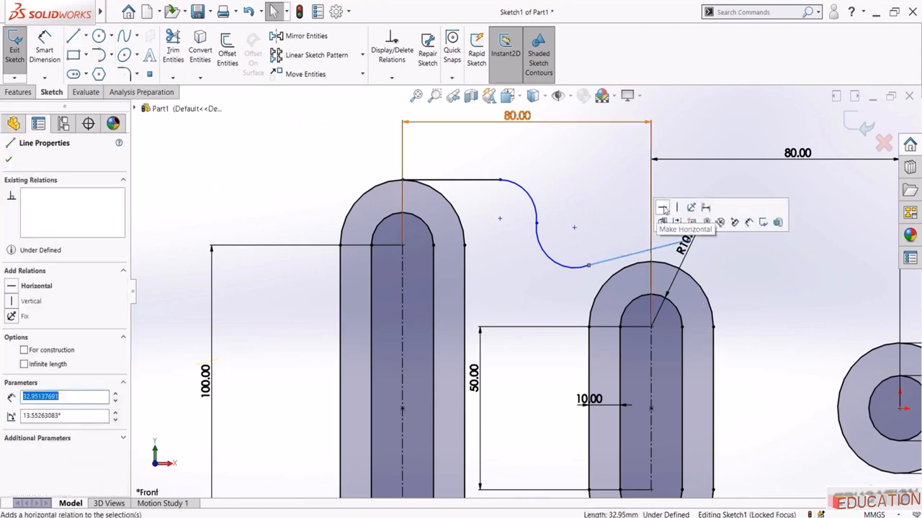
pyautogui.click(664, 206)
pyautogui.click(596, 202)
# Make the lower horizontal line tangent to the small slot's outer arc and to the adjoining connecting arc
pyautogui.click(613, 266)
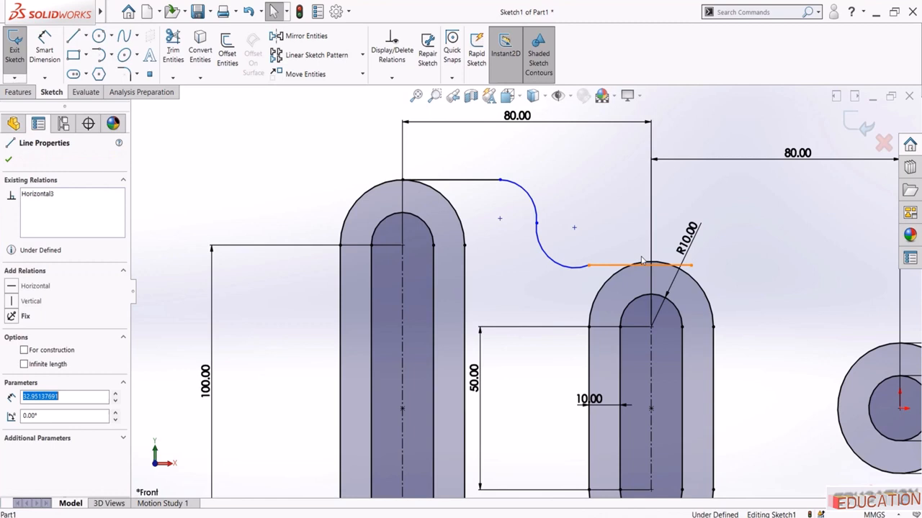
pyautogui.keyDown('ctrl'); pyautogui.click(698, 283); pyautogui.keyUp('ctrl')
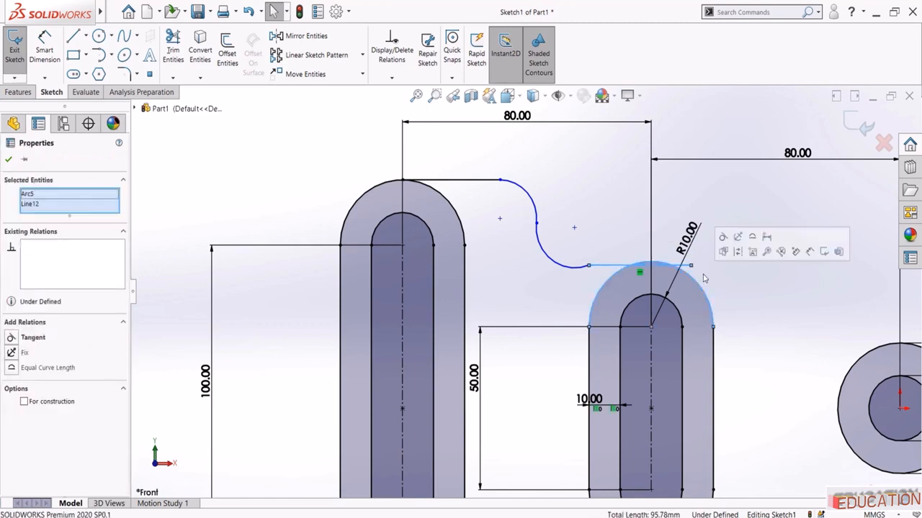
pyautogui.click(723, 236)
pyautogui.click(581, 265)
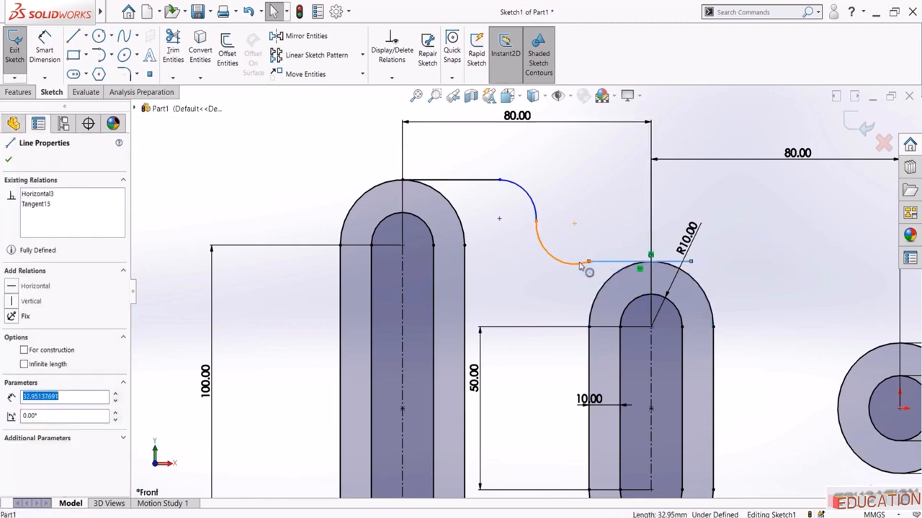
pyautogui.keyDown('ctrl'); pyautogui.click(576, 265); pyautogui.keyUp('ctrl')
pyautogui.click(605, 222)
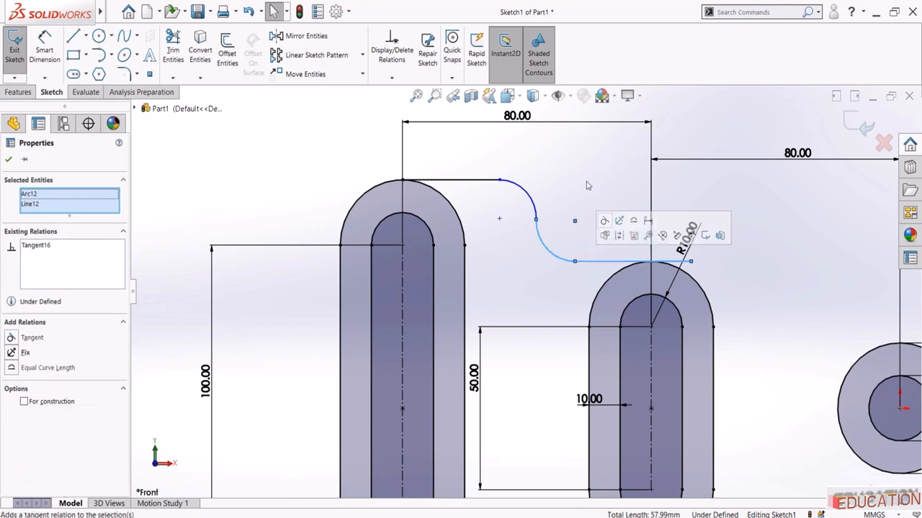
pyautogui.click(587, 183)
# Make the free end of the lower horizontal line coincident with the small slot's outer arc
pyautogui.click(691, 262)
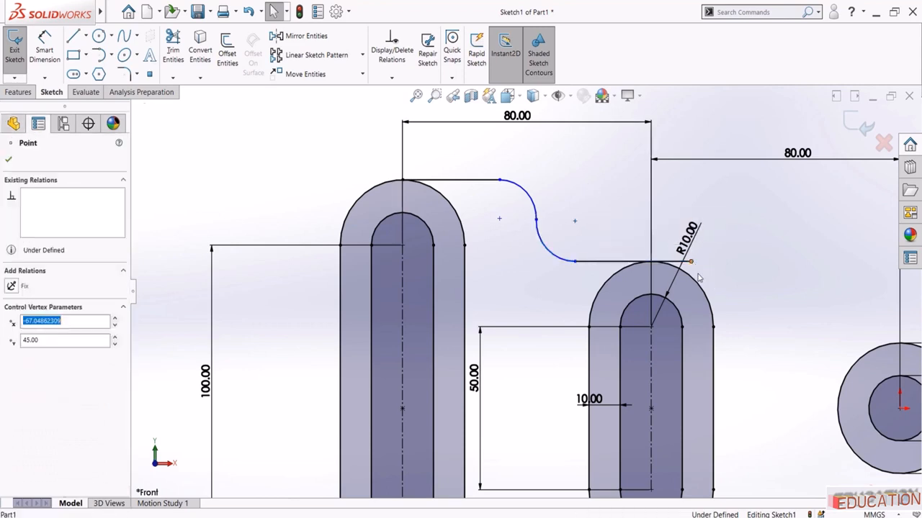
pyautogui.keyDown('ctrl'); pyautogui.click(697, 287); pyautogui.keyUp('ctrl')
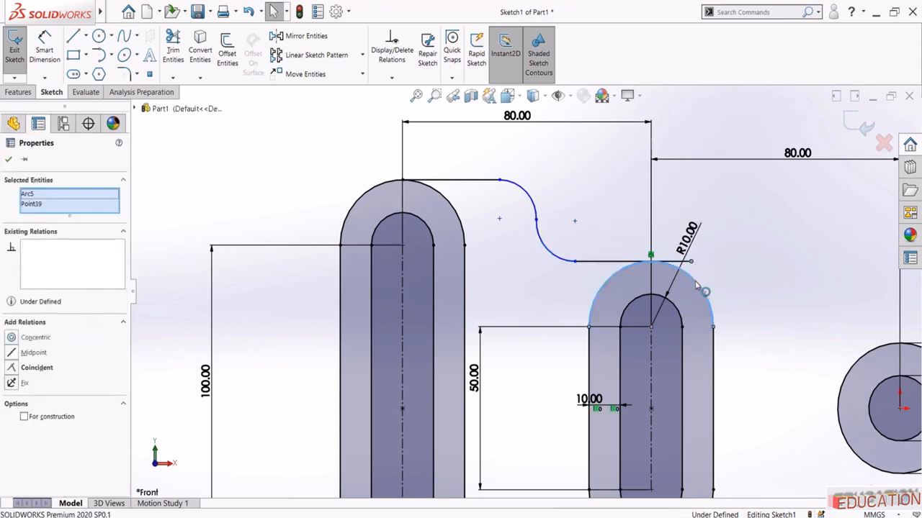
pyautogui.click(751, 238)
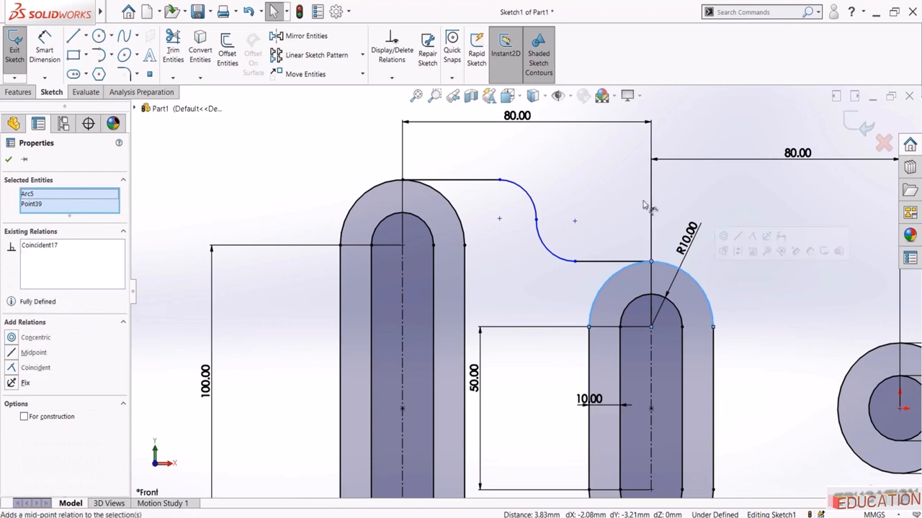
pyautogui.click(643, 207)
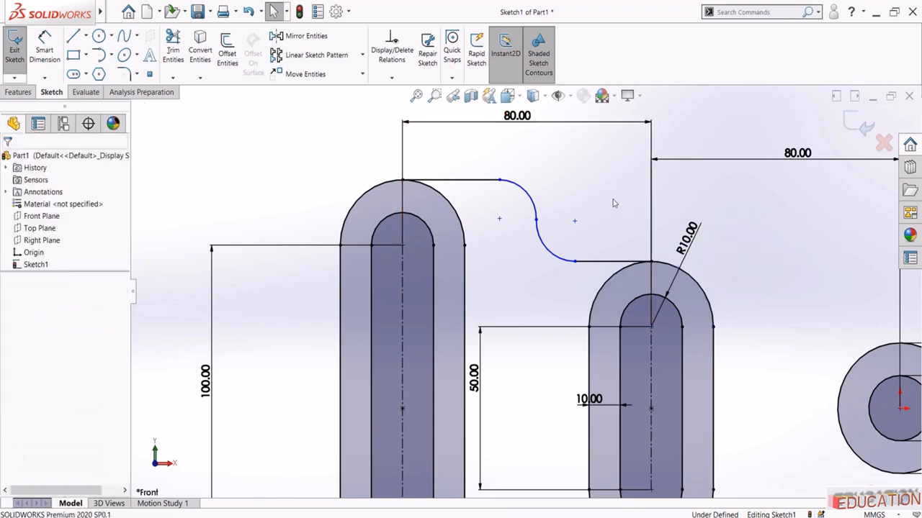
# Dimension the horizontal line at the top of the large slot to 28 mm
pyautogui.click(44, 54)
pyautogui.click(468, 180)
pyautogui.click(463, 171)
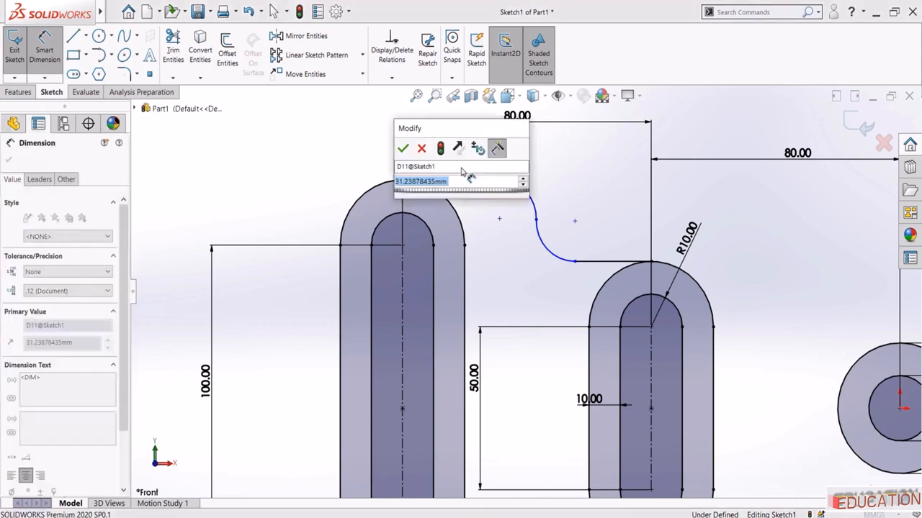
pyautogui.press('Return')
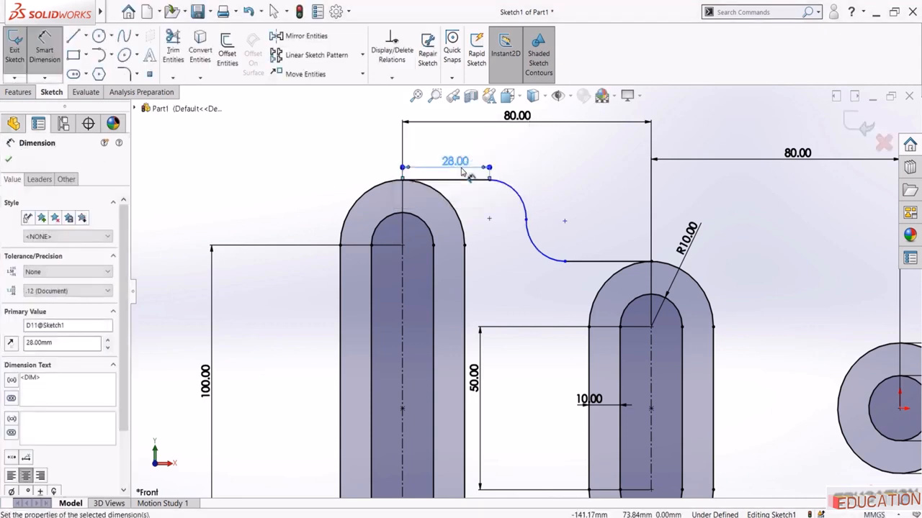
pyautogui.press('Escape')
# Make the two horizontal outline lines between the slots equal in length
pyautogui.click(476, 180)
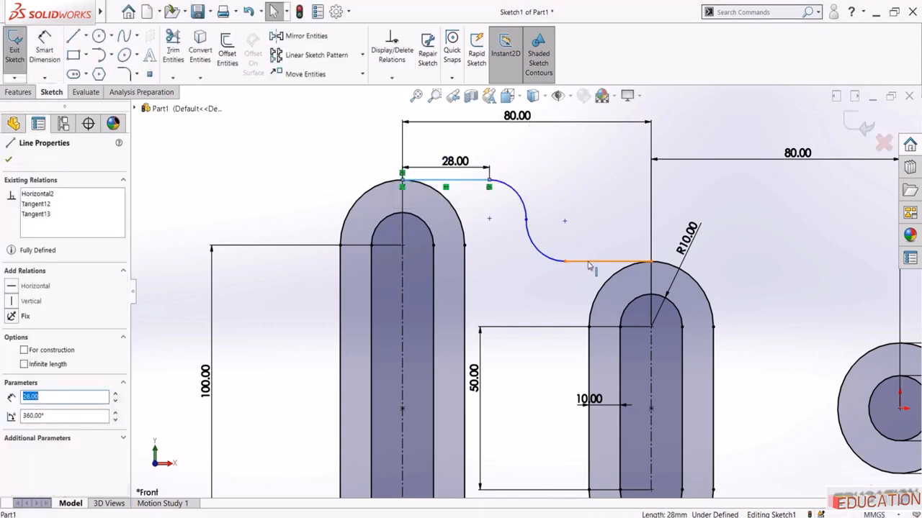
pyautogui.keyDown('ctrl'); pyautogui.click(591, 261); pyautogui.keyUp('ctrl')
pyautogui.click(685, 218)
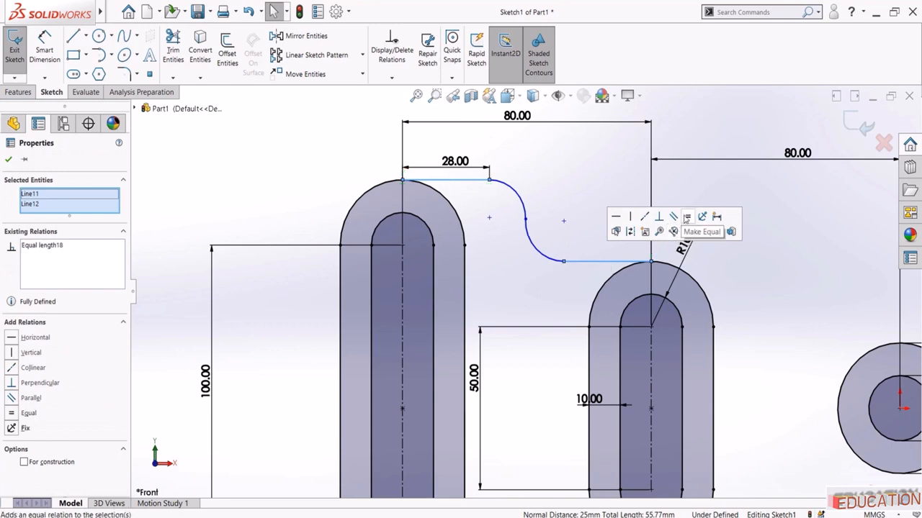
pyautogui.click(564, 173)
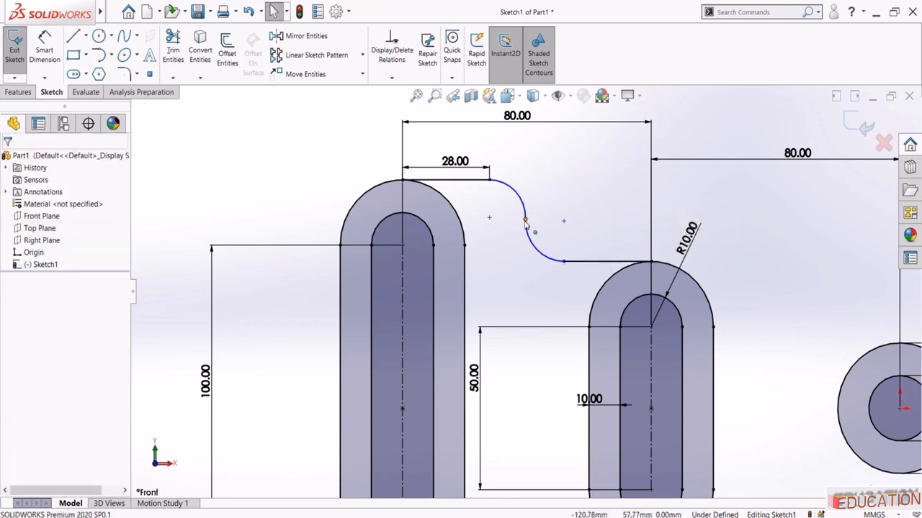
# Test the freedom of the connecting arcs' shared point and make the two arcs equal
pyautogui.moveTo(525, 222)
pyautogui.mouseDown()
pyautogui.moveTo(537, 197)
pyautogui.moveTo(549, 232)
pyautogui.moveTo(533, 209)
pyautogui.moveTo(530, 222)
pyautogui.mouseUp()
pyautogui.click(507, 194)
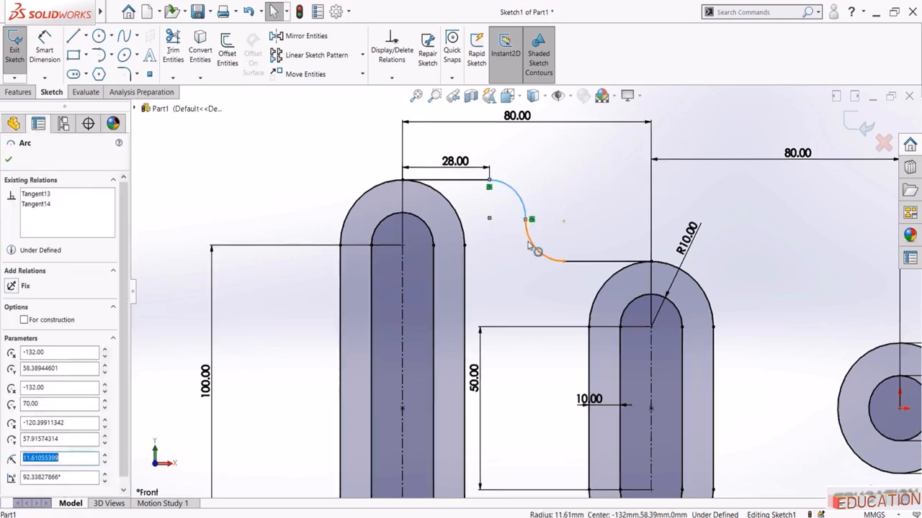
pyautogui.keyDown('ctrl'); pyautogui.click(530, 246); pyautogui.keyUp('ctrl')
pyautogui.click(614, 201)
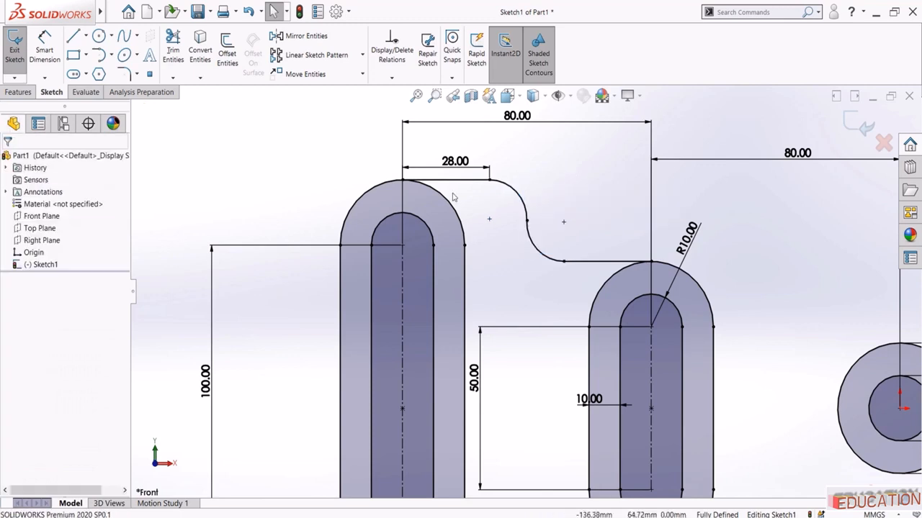
# Move the small slot's R10 dimension to the left of its rounded upper end
pyautogui.scroll(3, 665, 261)
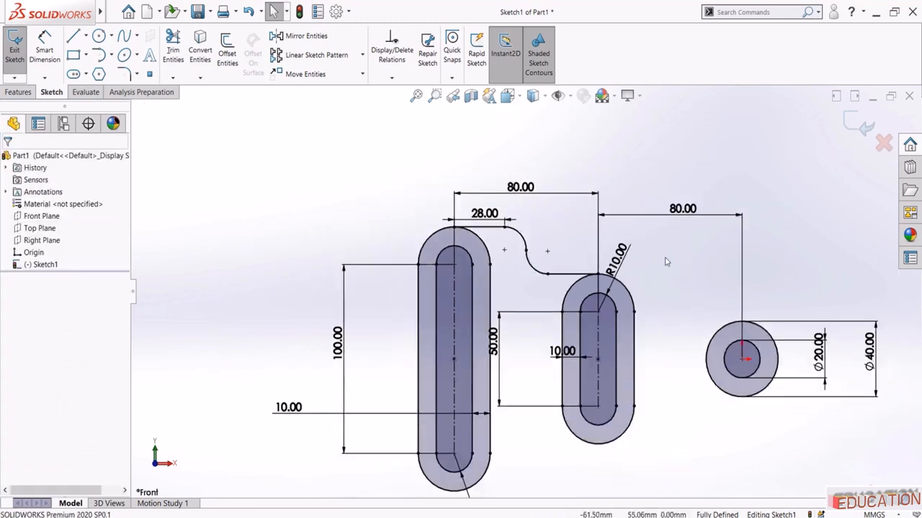
pyautogui.scroll(-3, 665, 262)
pyautogui.moveTo(550, 264); pyautogui.dragTo(380, 295)
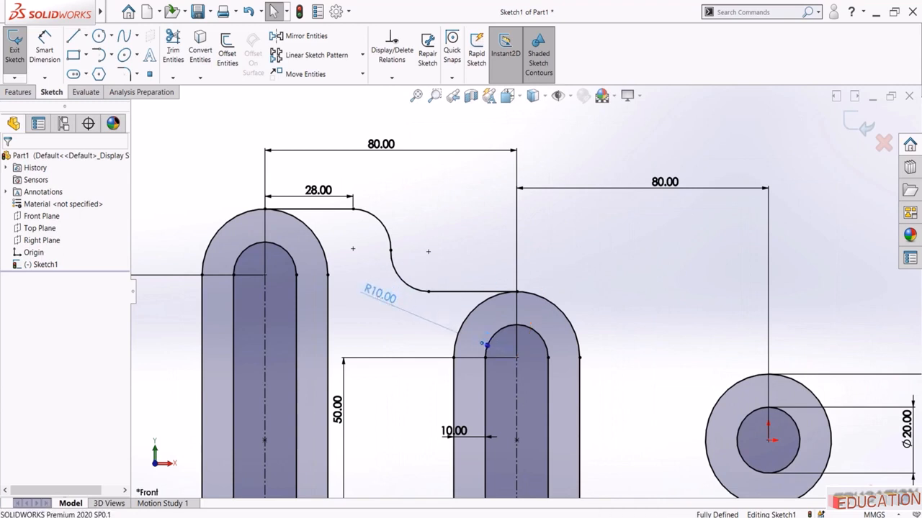
# Continue the outline from the small slot's top with a horizontal line and two tangent arcs descending toward the concentric circles
pyautogui.click(73, 36)
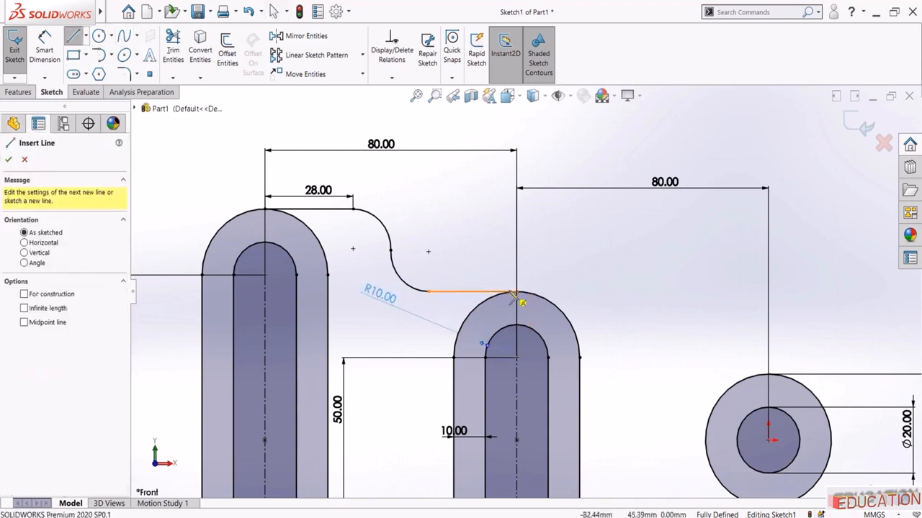
pyautogui.click(515, 291)
pyautogui.click(618, 290)
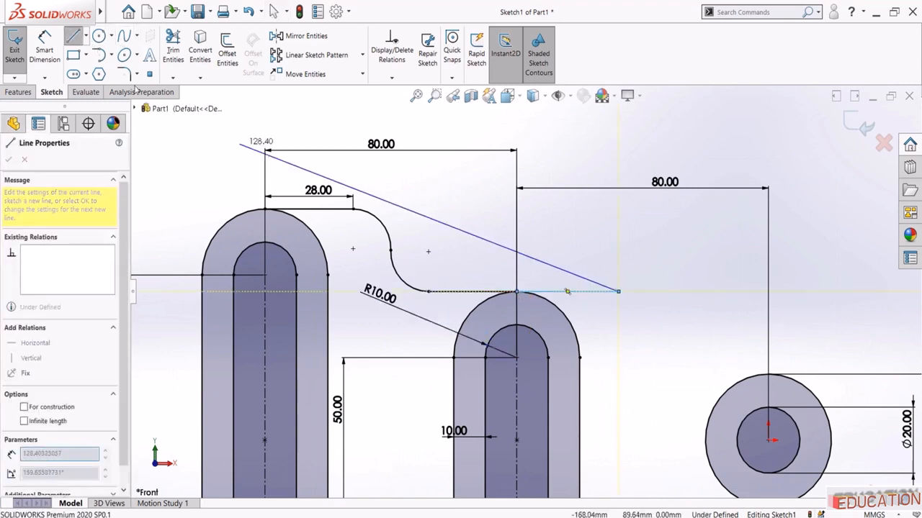
pyautogui.click(100, 55)
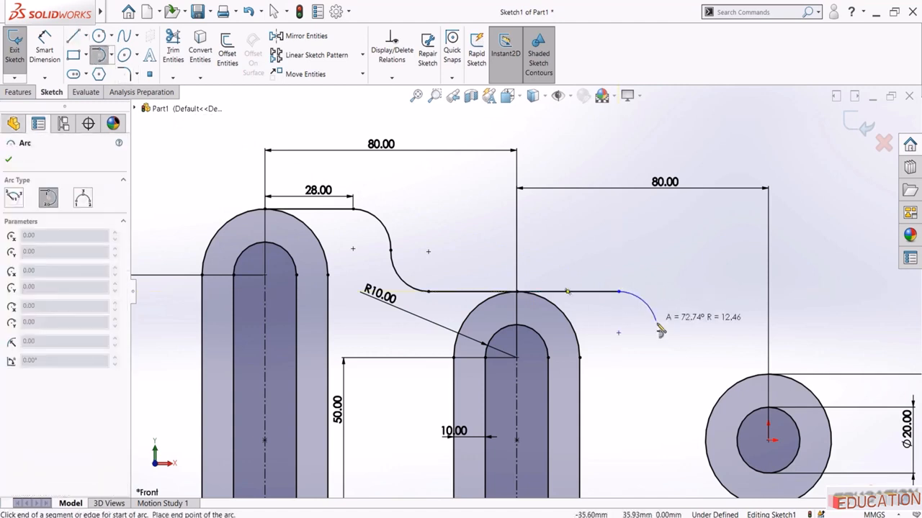
pyautogui.click(697, 375)
# Draw a line about 22.8 mm long from the lower arc's end to just above the outer circle
pyautogui.click(73, 36)
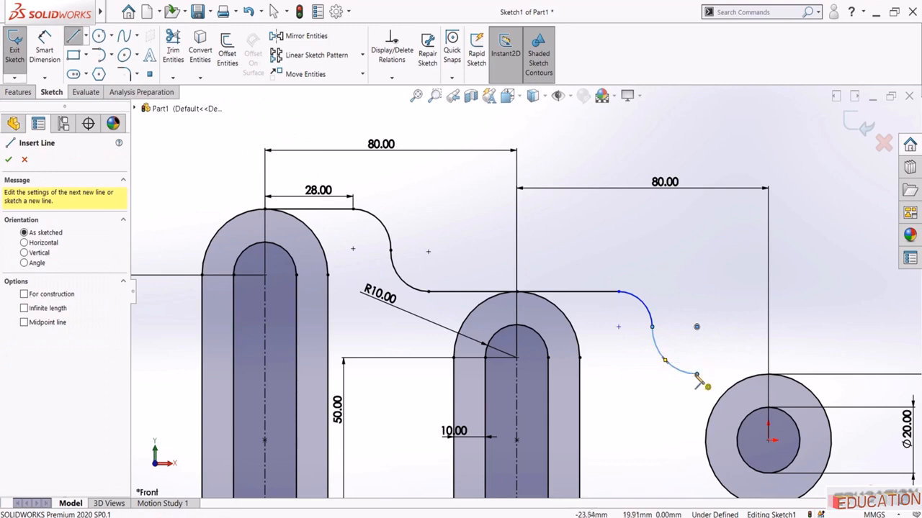
pyautogui.click(697, 375)
pyautogui.click(768, 365)
pyautogui.press('Escape')
# Constrain the last outline line as horizontal and tangent to the outer circle, ending at the circle's top
pyautogui.click(757, 367)
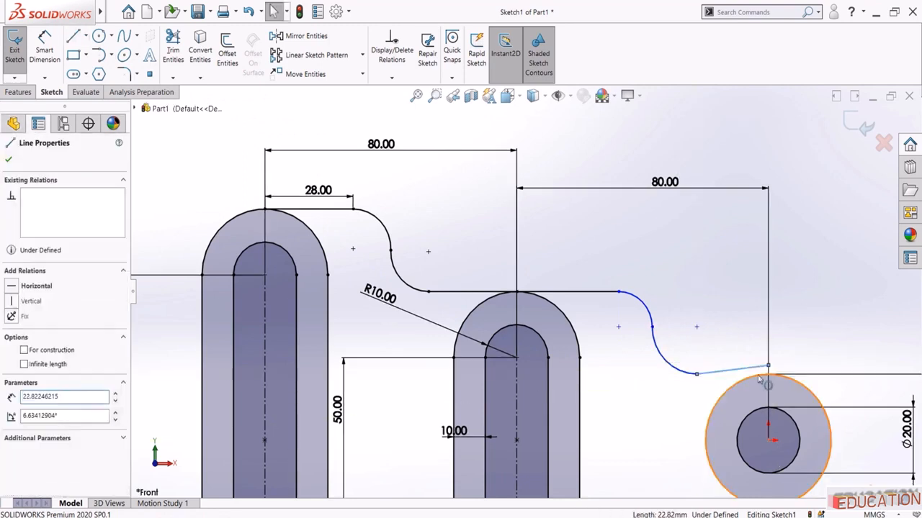
pyautogui.keyDown('ctrl'); pyautogui.click(758, 377); pyautogui.keyUp('ctrl')
pyautogui.click(786, 336)
pyautogui.click(718, 380)
pyautogui.click(748, 339)
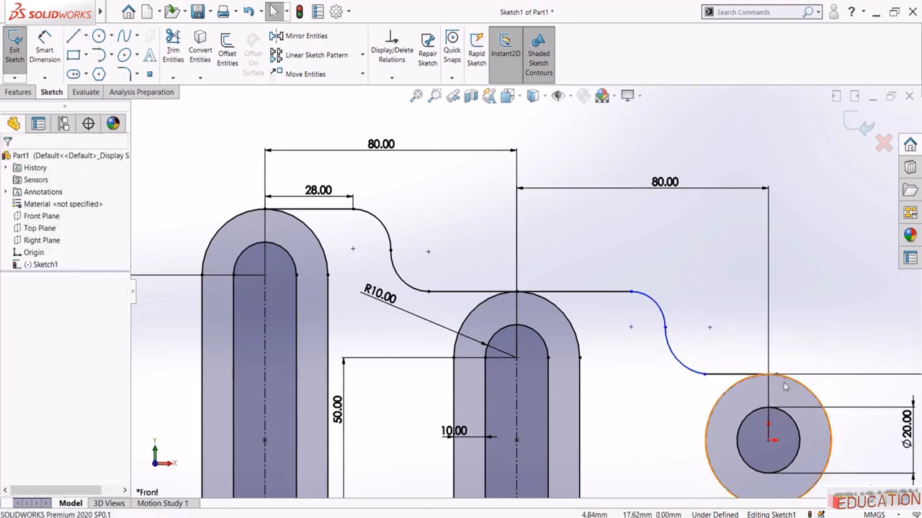
pyautogui.click(776, 374)
pyautogui.keyDown('ctrl'); pyautogui.click(793, 379); pyautogui.keyUp('ctrl')
pyautogui.click(813, 333)
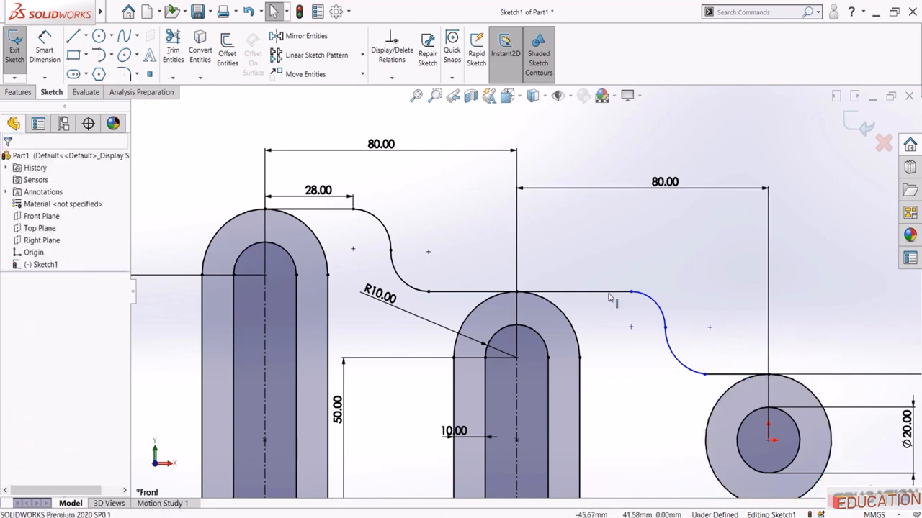
# Make the two horizontal lines at the small slot's top and the line above the circle equal in length
pyautogui.click(464, 292)
pyautogui.keyDown('ctrl'); pyautogui.click(586, 291); pyautogui.keyUp('ctrl')
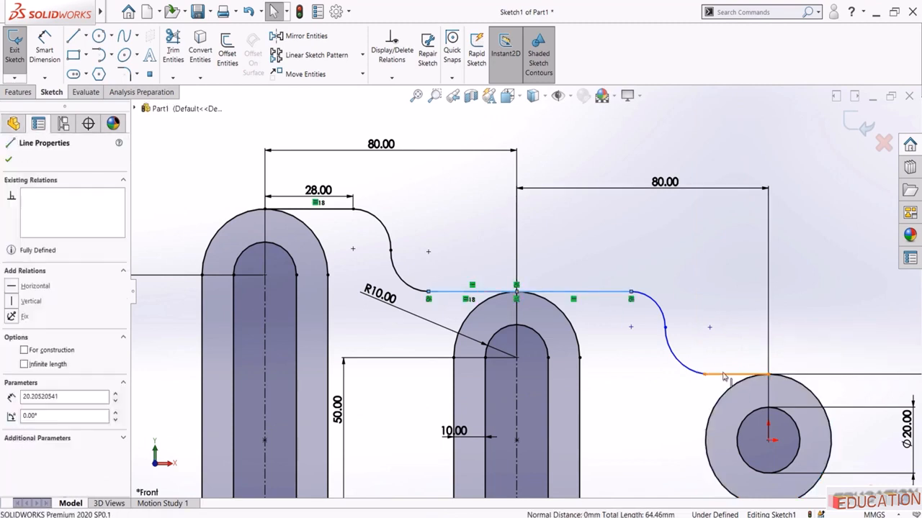
pyautogui.keyDown('ctrl'); pyautogui.click(723, 374); pyautogui.keyUp('ctrl')
pyautogui.click(758, 337)
# Make the two connecting arcs between the small slot and the circles equal
pyautogui.click(644, 344)
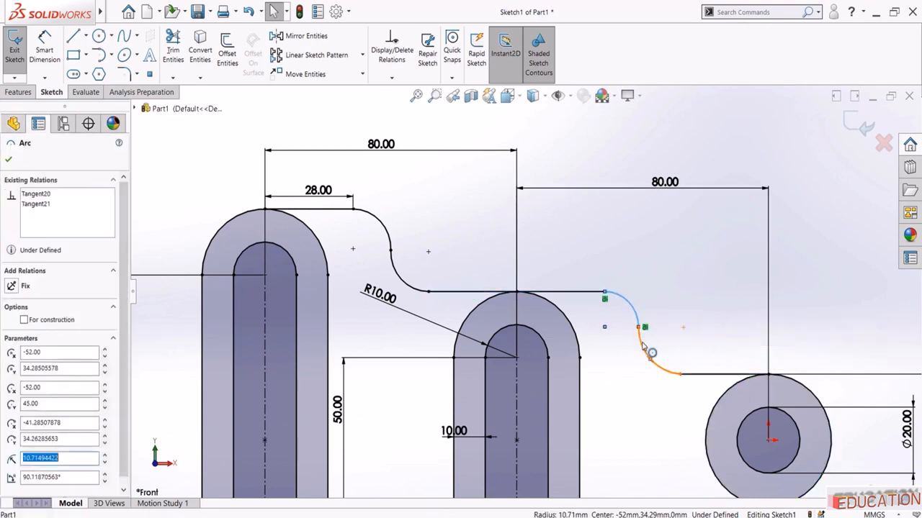
pyautogui.keyDown('ctrl'); pyautogui.click(626, 304); pyautogui.keyUp('ctrl')
pyautogui.click(691, 305)
pyautogui.click(668, 261)
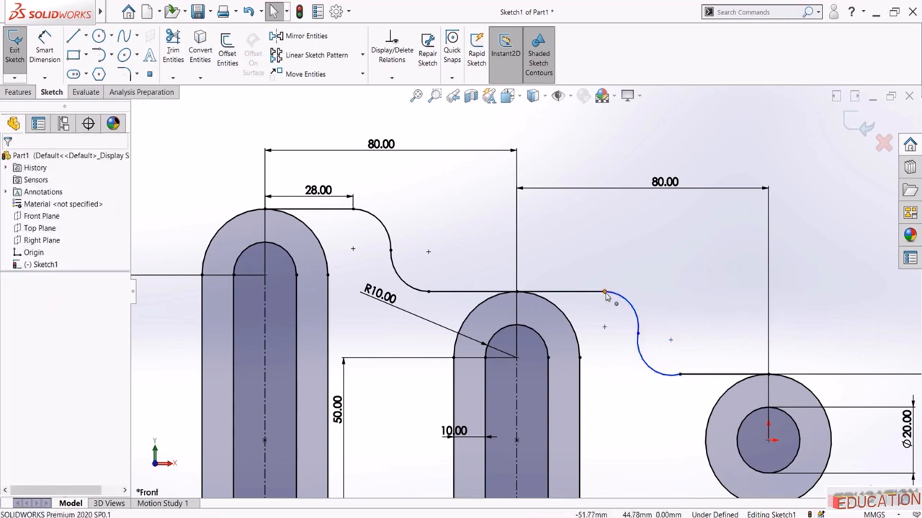
# Make the lower connecting arc tangent to the horizontal line at the outer circle's top
pyautogui.click(605, 293)
pyautogui.press('Escape')
pyautogui.click(648, 362)
pyautogui.keyDown('ctrl'); pyautogui.click(702, 374); pyautogui.keyUp('ctrl')
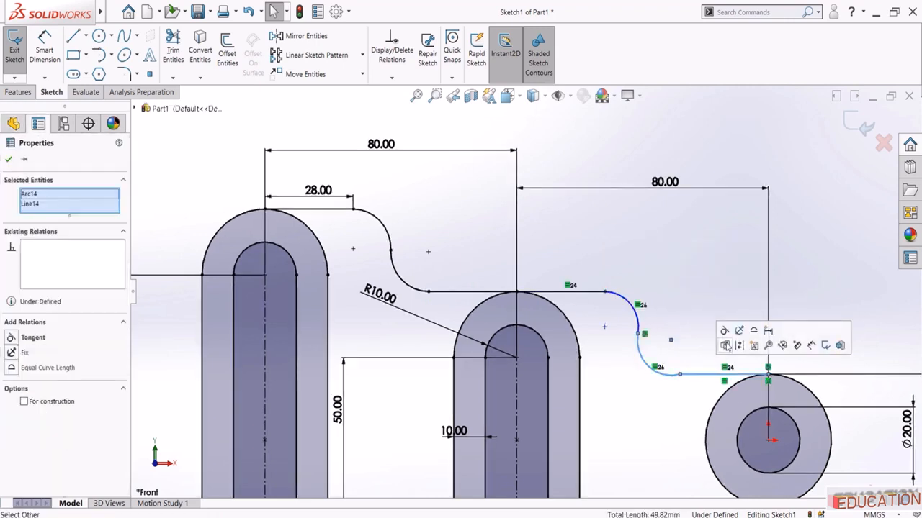
pyautogui.click(725, 345)
pyautogui.press('Escape')
pyautogui.press('f')
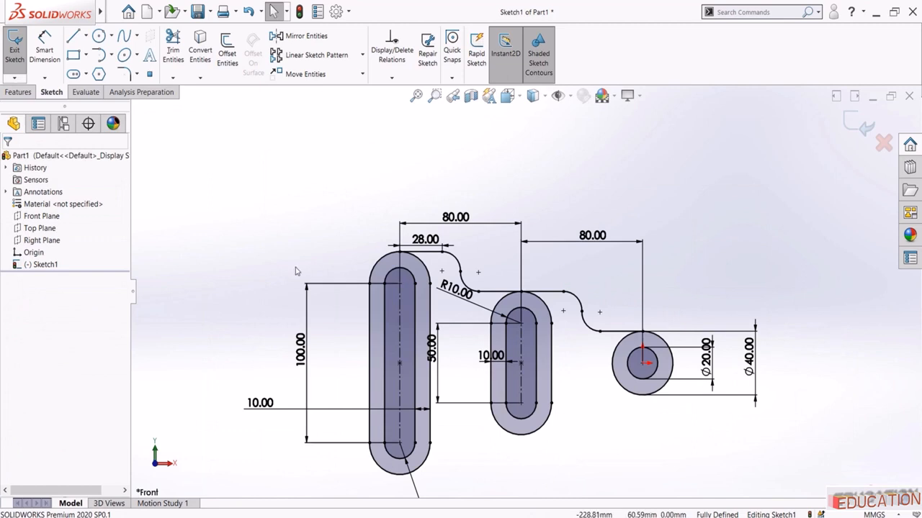
# Draw a horizontal centerline from the large slot's centre through the small slot to the circles' centre
pyautogui.click(86, 36)
pyautogui.click(90, 64)
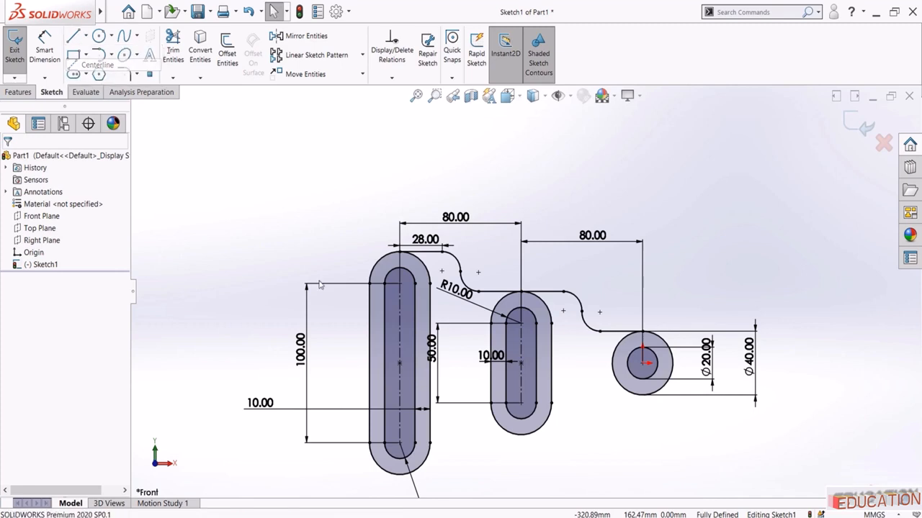
pyautogui.click(400, 364)
pyautogui.click(642, 364)
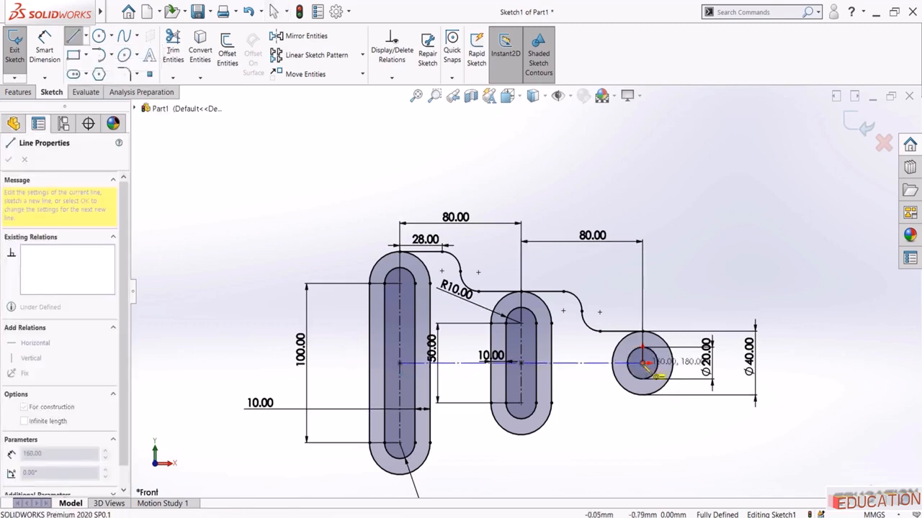
pyautogui.press('Escape')
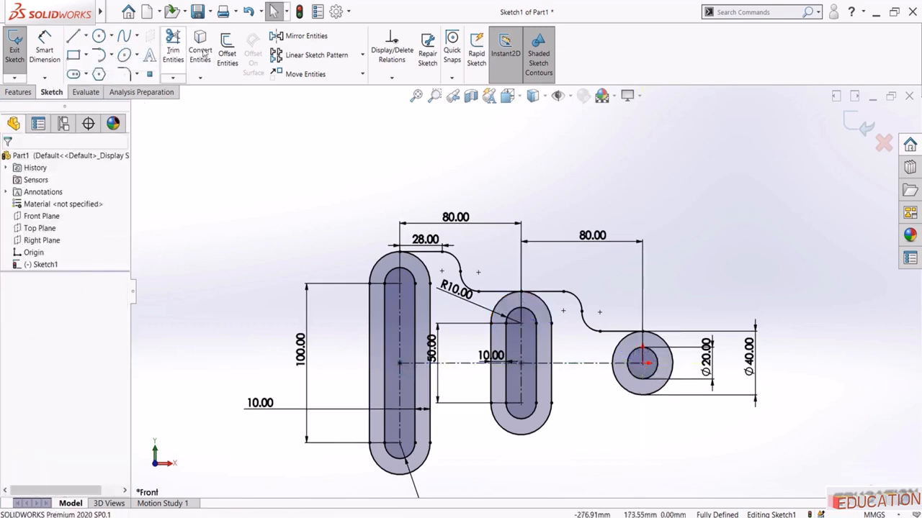
# Mirror the four lines and four arcs of the upper outline about the horizontal centerline, keeping the originals
pyautogui.click(273, 37)
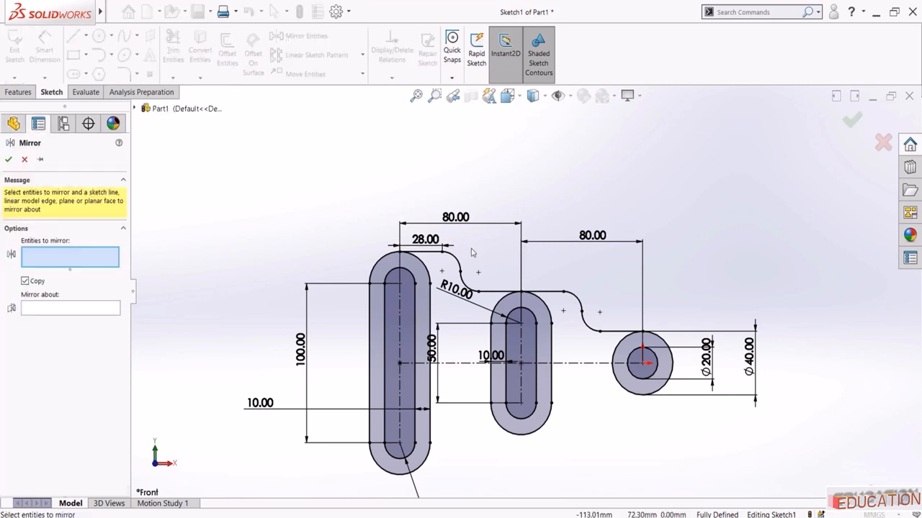
pyautogui.click(432, 252)
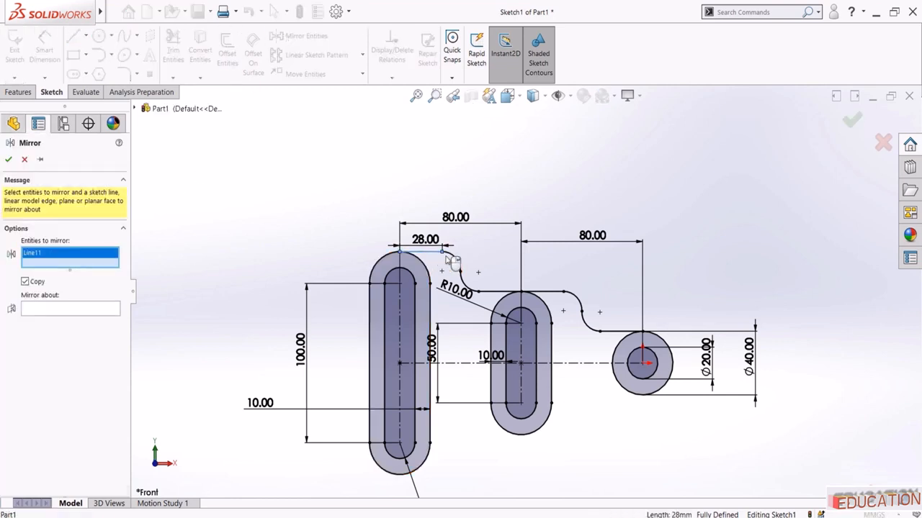
pyautogui.click(453, 259)
pyautogui.click(468, 287)
pyautogui.click(498, 292)
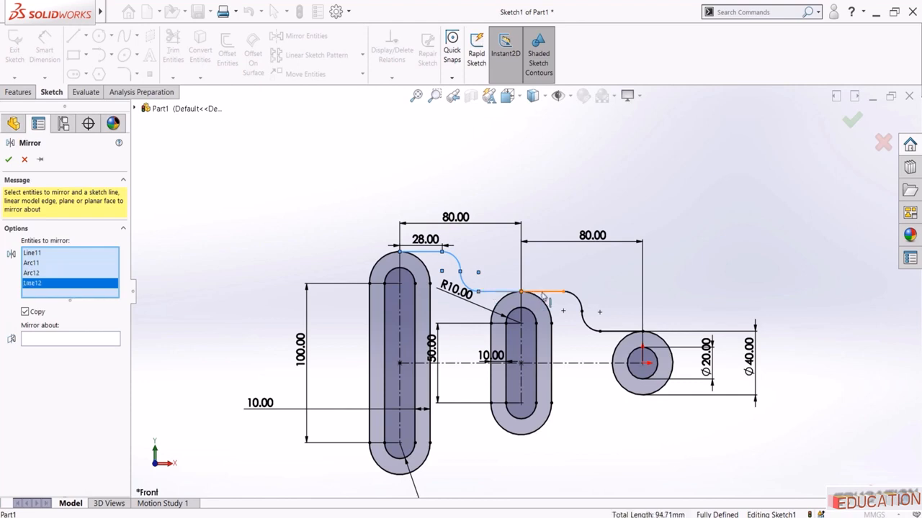
pyautogui.click(541, 292)
pyautogui.click(582, 305)
pyautogui.click(589, 322)
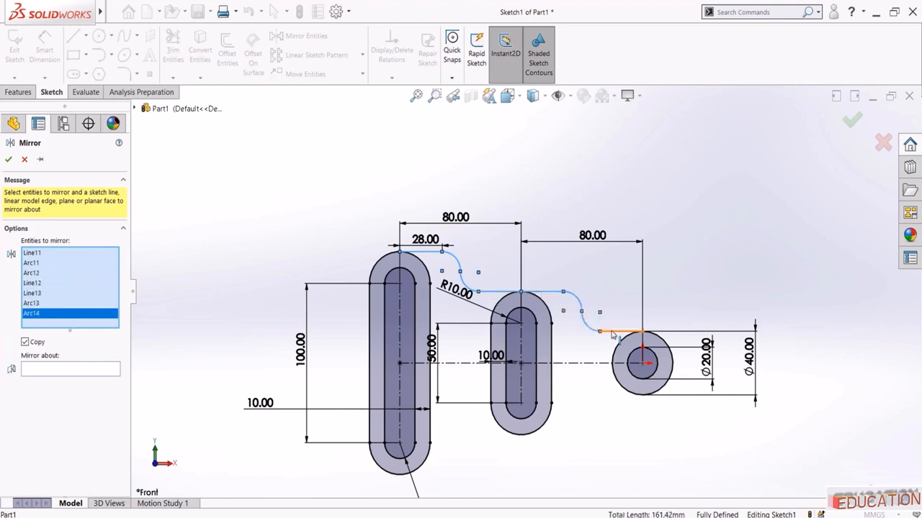
pyautogui.click(621, 331)
pyautogui.click(44, 382)
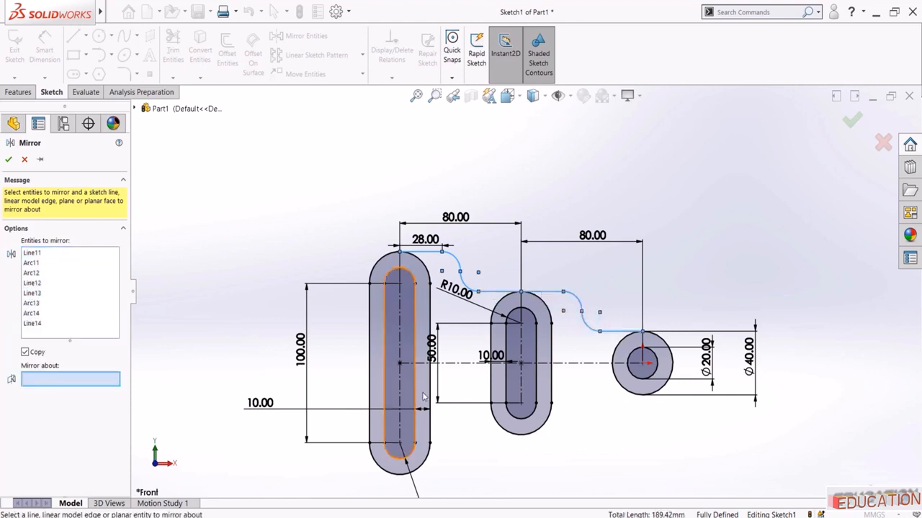
pyautogui.click(468, 363)
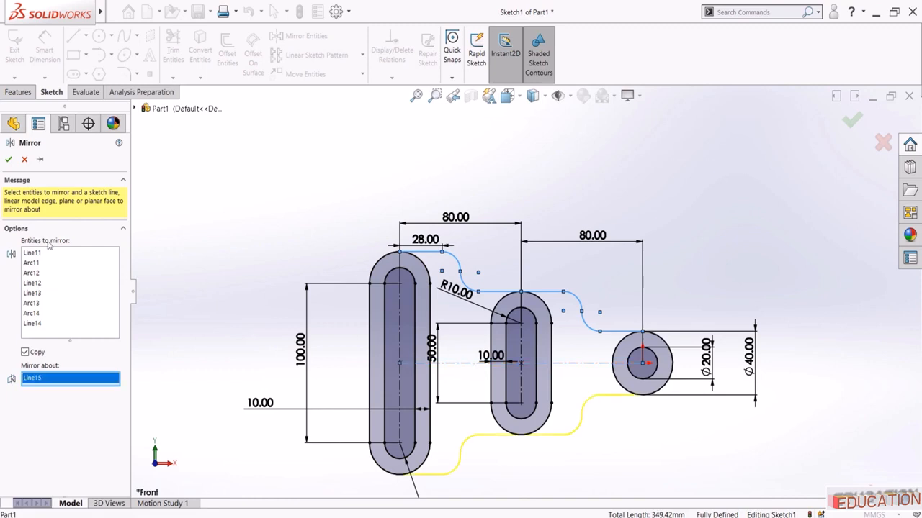
pyautogui.click(8, 160)
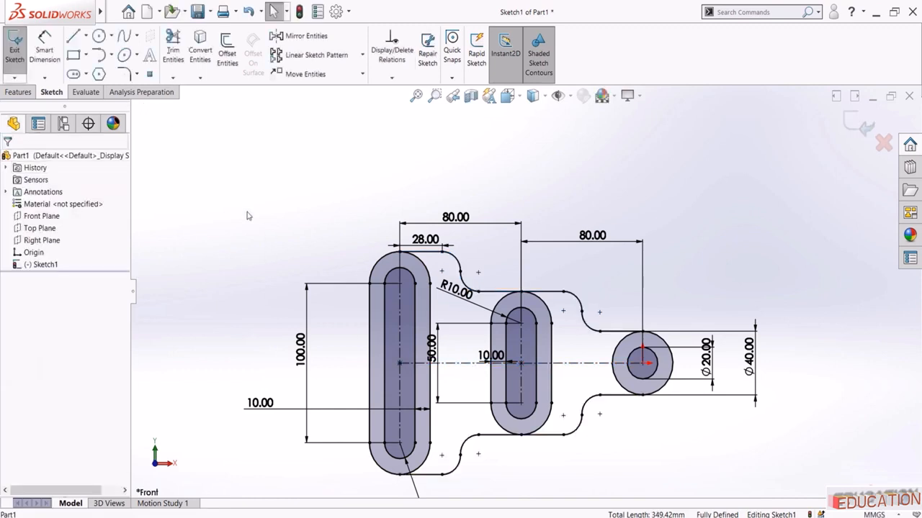
pyautogui.click(416, 96)
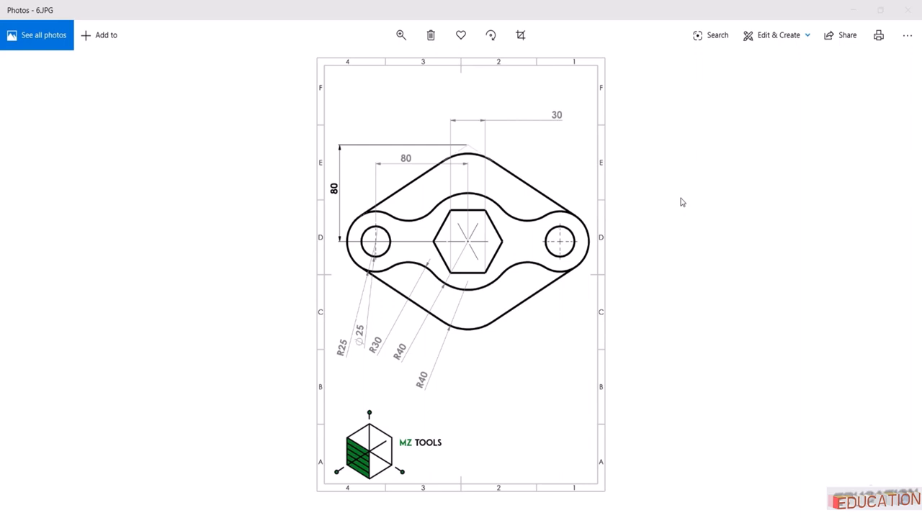
# Switch to the Photos app and examine the hexagon, circles, arcs and dimensions in reference drawing 6.JPG
pyautogui.scroll(3, 495, 248)
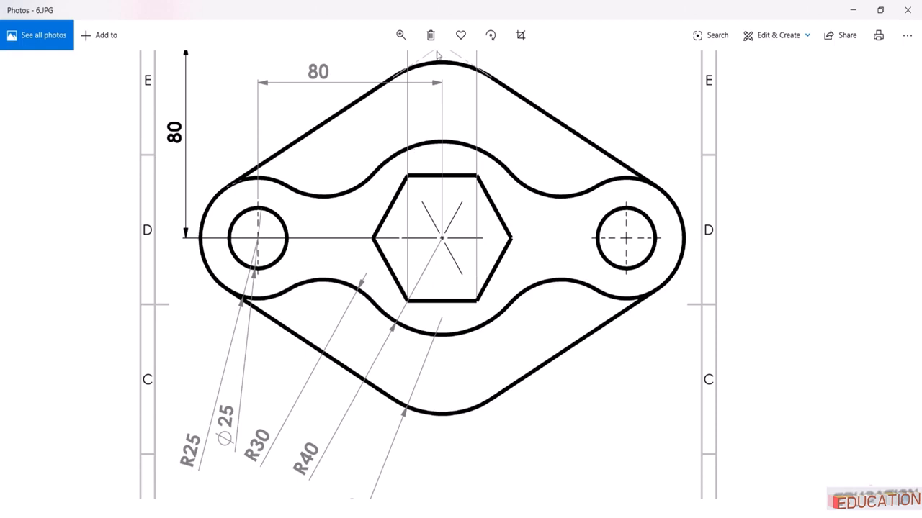
pyautogui.moveTo(427, 252); pyautogui.dragTo(455, 256)
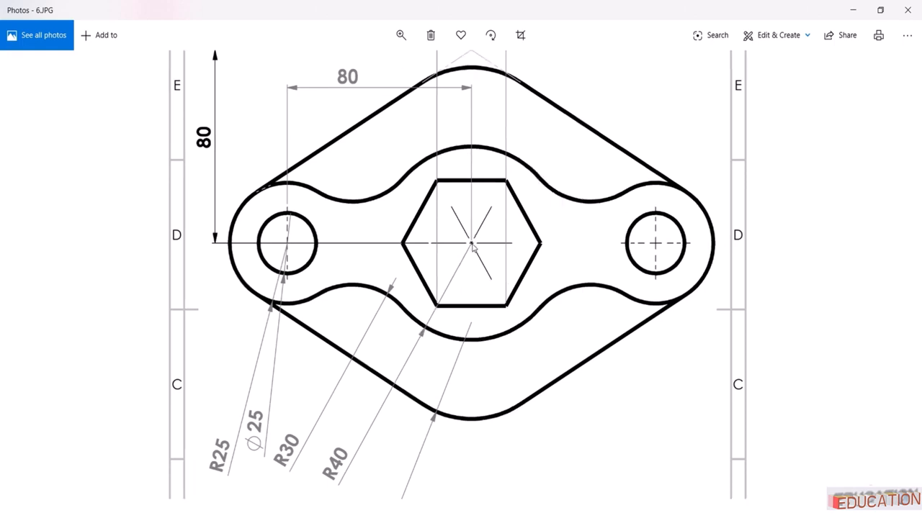
pyautogui.scroll(-3, 473, 245)
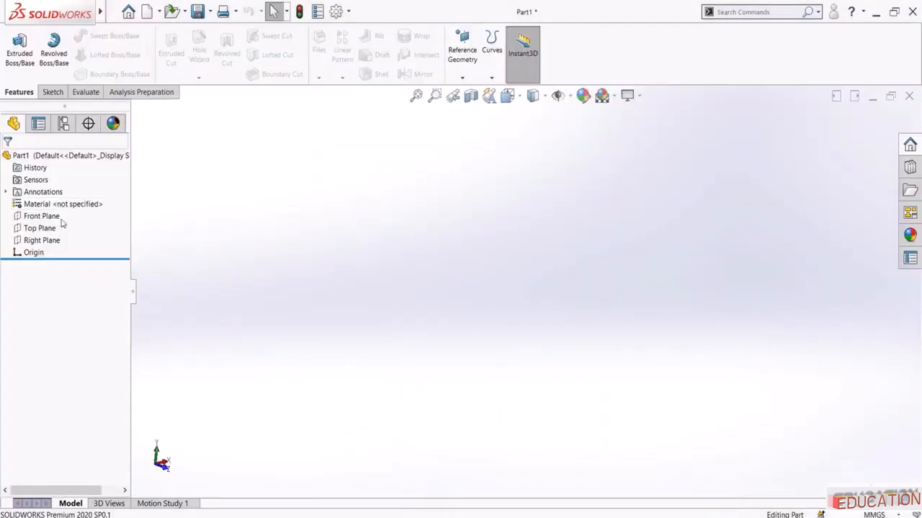
# Start a sketch on the Front Plane and draw a 6-sided inscribed-circle polygon centred on the origin, with sides about 33.4 mm long
pyautogui.click(54, 217)
pyautogui.click(67, 205)
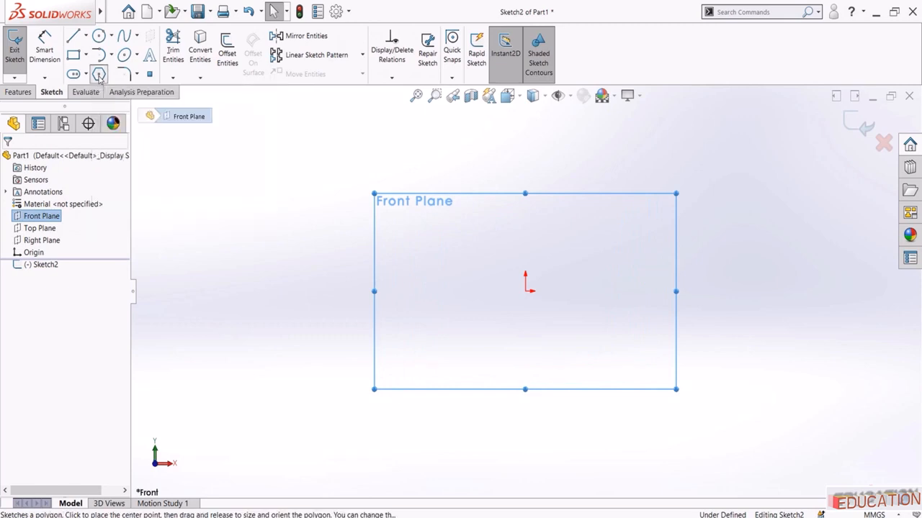
pyautogui.click(100, 75)
pyautogui.click(39, 228)
pyautogui.doubleClick(39, 228)
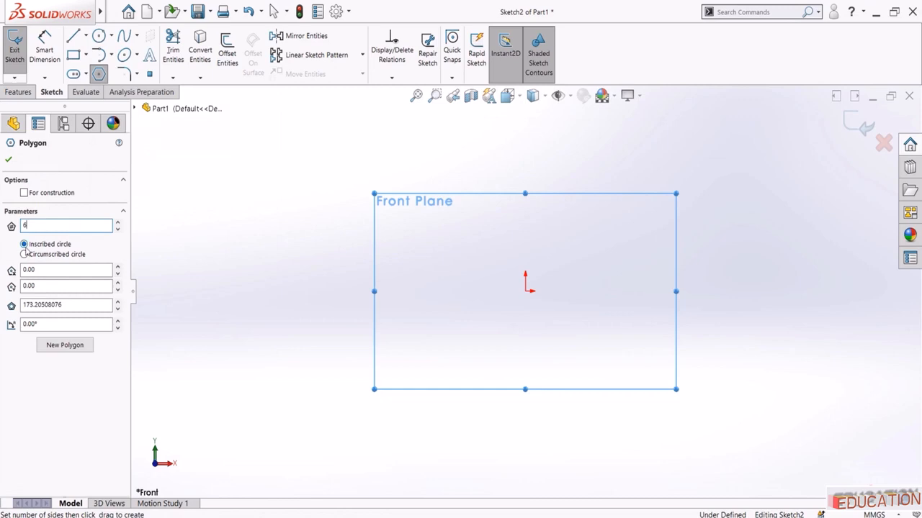
pyautogui.click(9, 159)
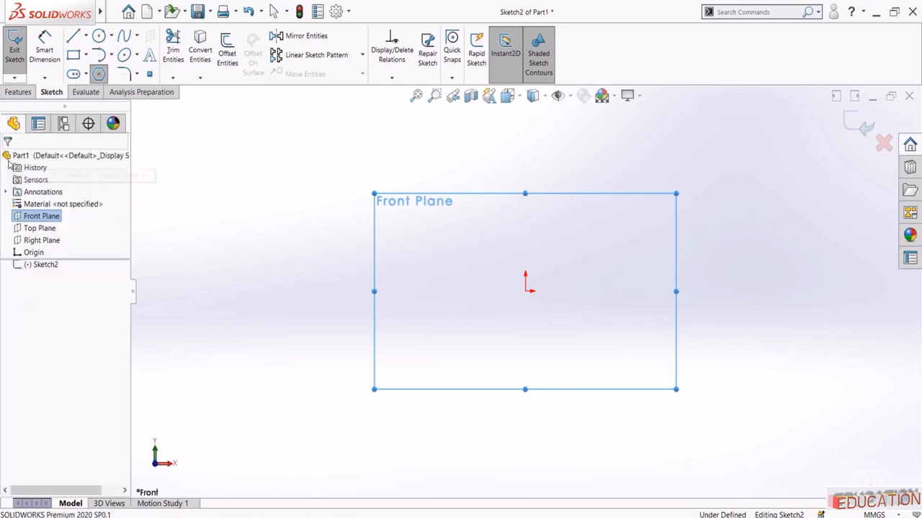
pyautogui.click(527, 292)
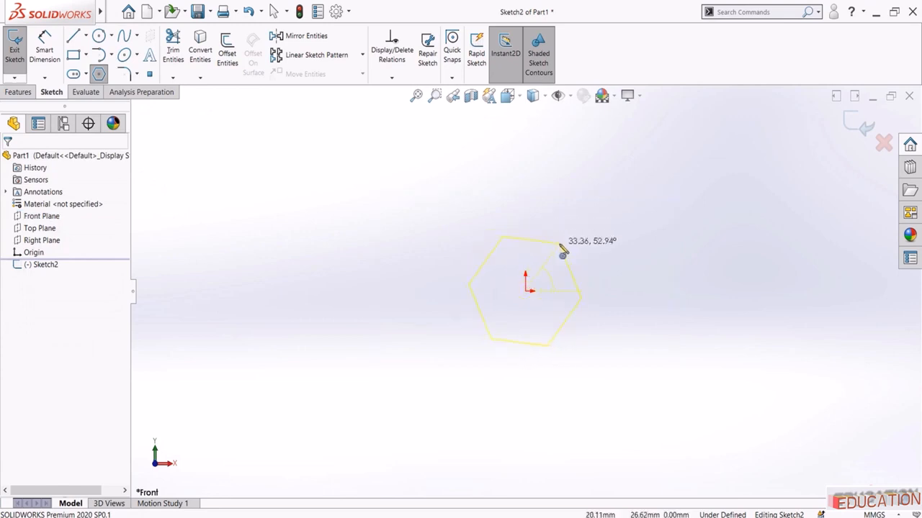
pyautogui.click(563, 250)
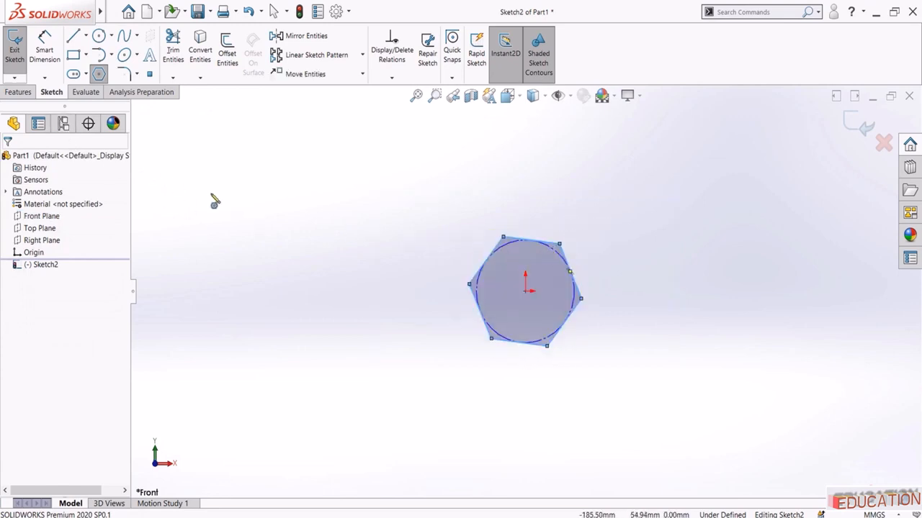
# Dimension the upper side of the hexagon and set its length to 30 mm
pyautogui.click(44, 50)
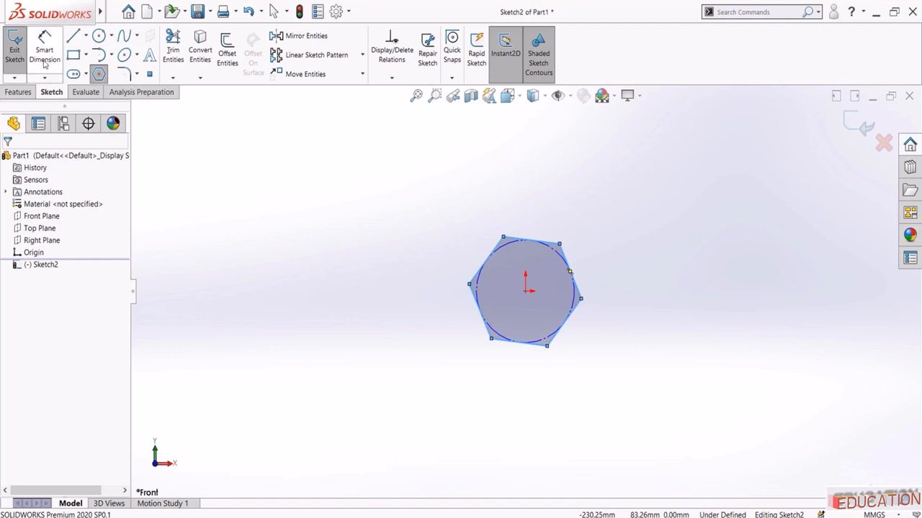
pyautogui.click(547, 237)
pyautogui.scroll(-4, 539, 247)
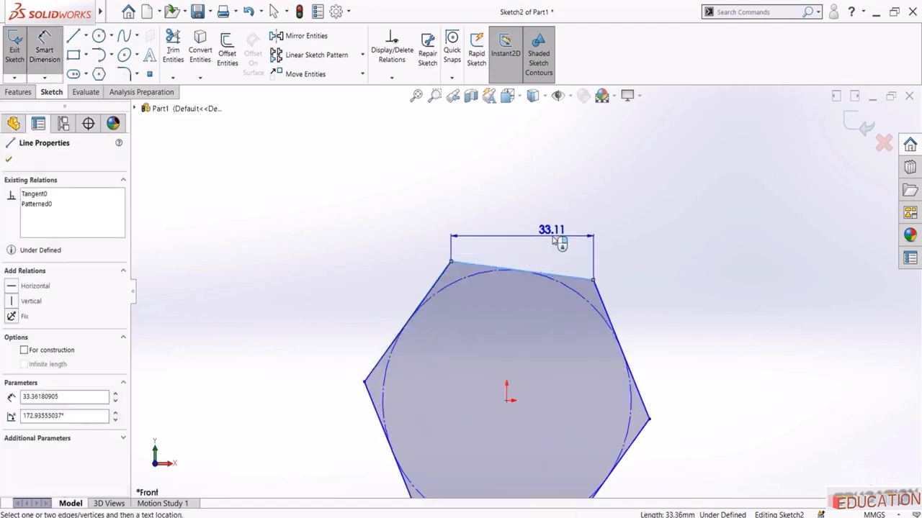
pyautogui.scroll(-2, 547, 261)
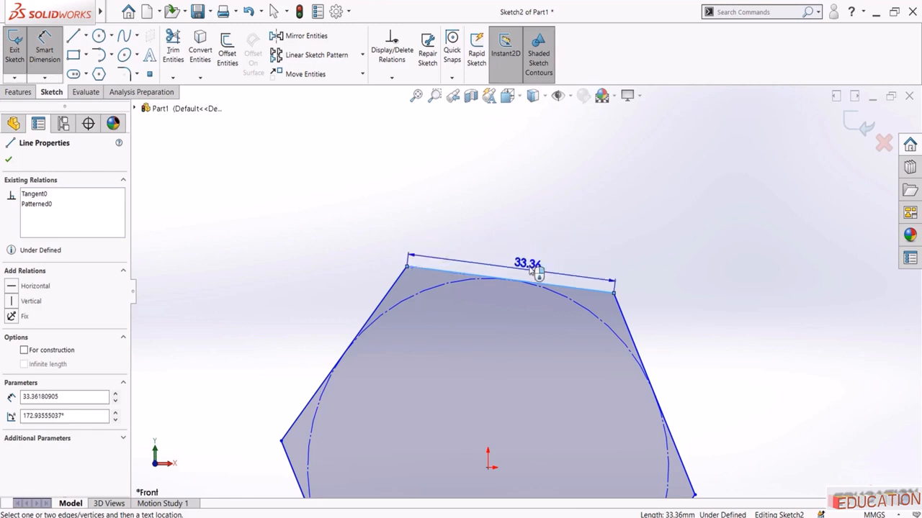
pyautogui.scroll(-1, 524, 270)
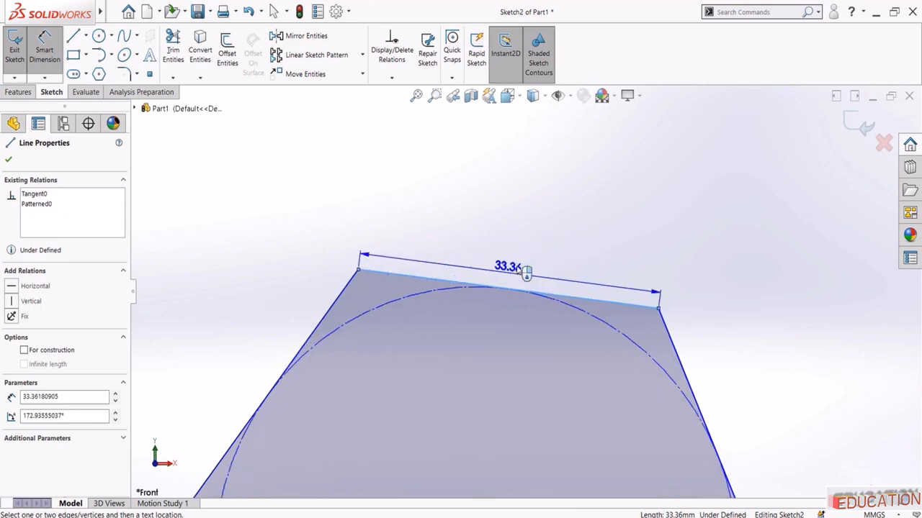
pyautogui.click(515, 275)
pyautogui.write('30')
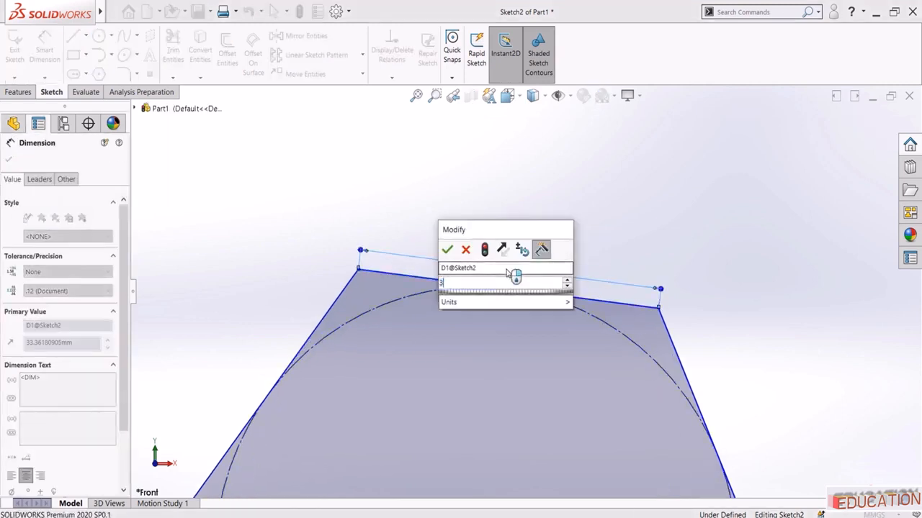
pyautogui.press('Return')
pyautogui.scroll(2, 513, 275)
pyautogui.press('Escape')
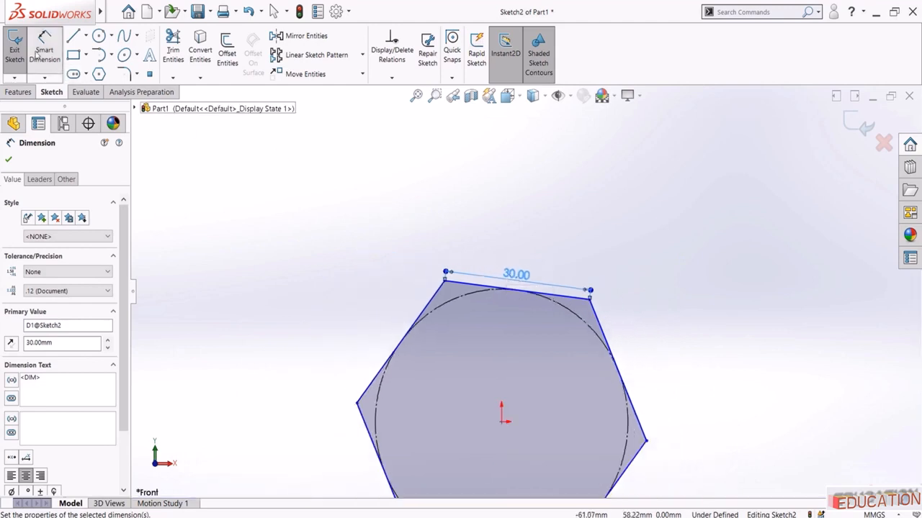
# Add a horizontal relation to the hexagon's 30 mm upper side
pyautogui.click(455, 281)
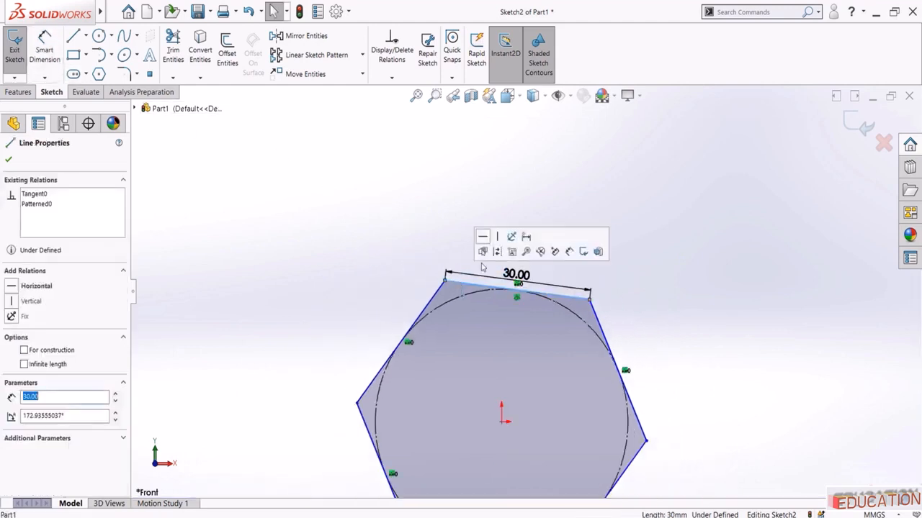
pyautogui.click(482, 237)
pyautogui.scroll(3, 465, 252)
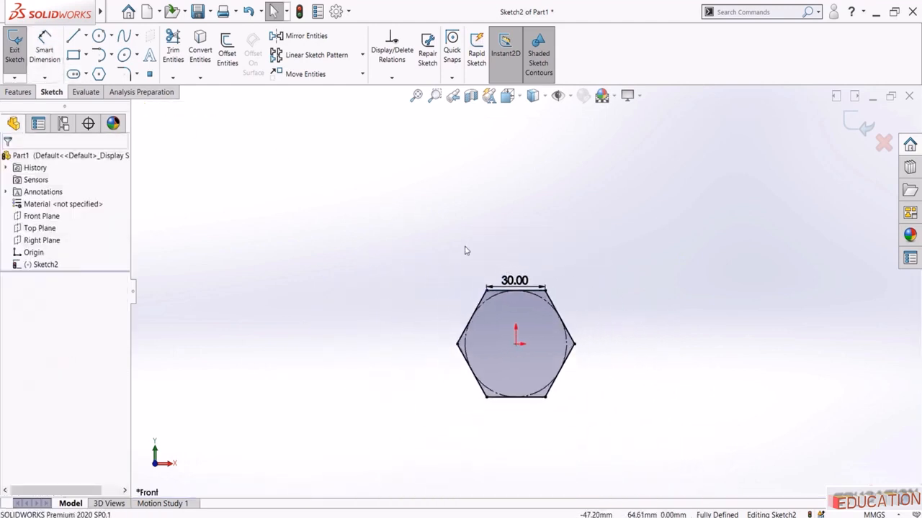
pyautogui.scroll(-2, 657, 433)
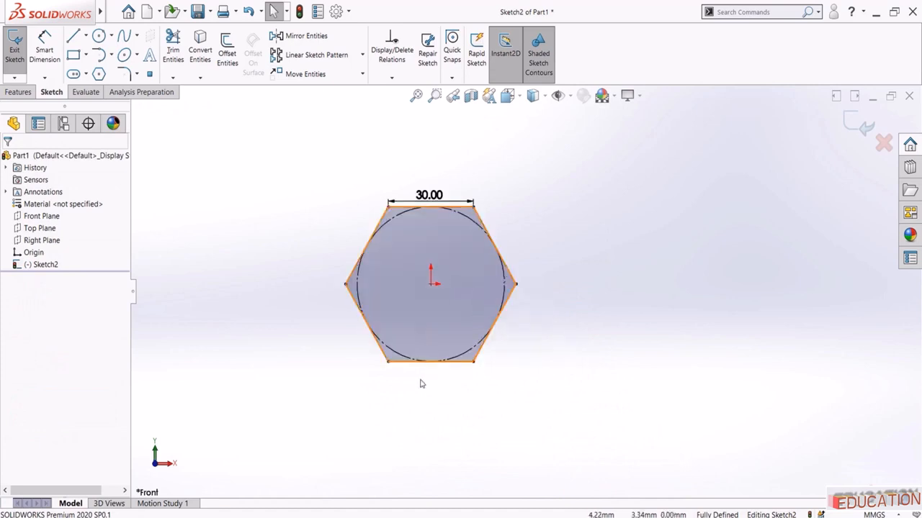
# Consult drawing 6.JPG in Photos, and in SolidWorks draw two concentric circles about 39 mm and 61 mm in diameter right of the hexagon
pyautogui.hotkey('alt', 'Tab')
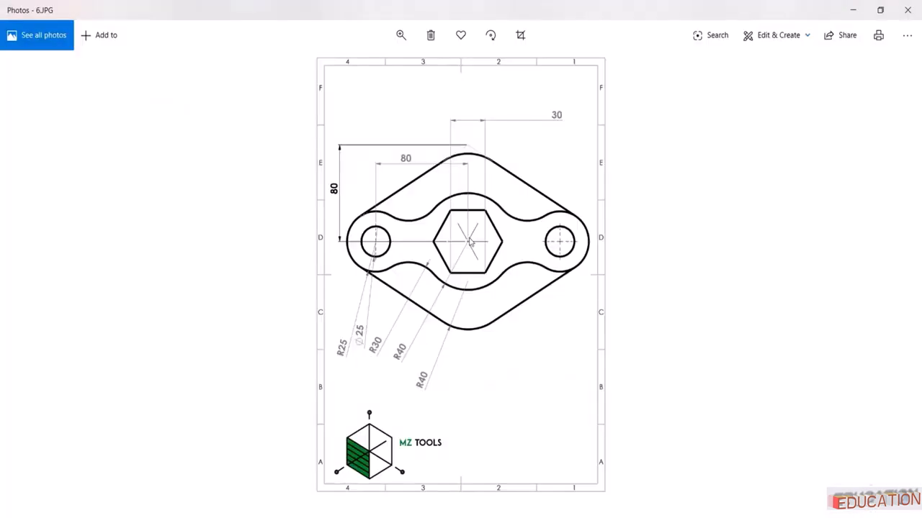
pyautogui.scroll(3, 579, 244)
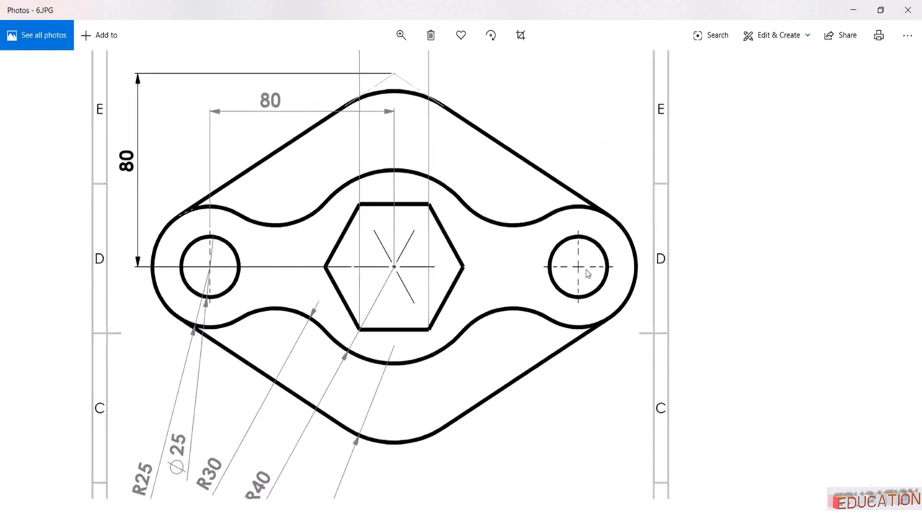
pyautogui.moveTo(458, 224)
pyautogui.mouseDown()
pyautogui.moveTo(461, 372)
pyautogui.moveTo(470, 323)
pyautogui.mouseUp()
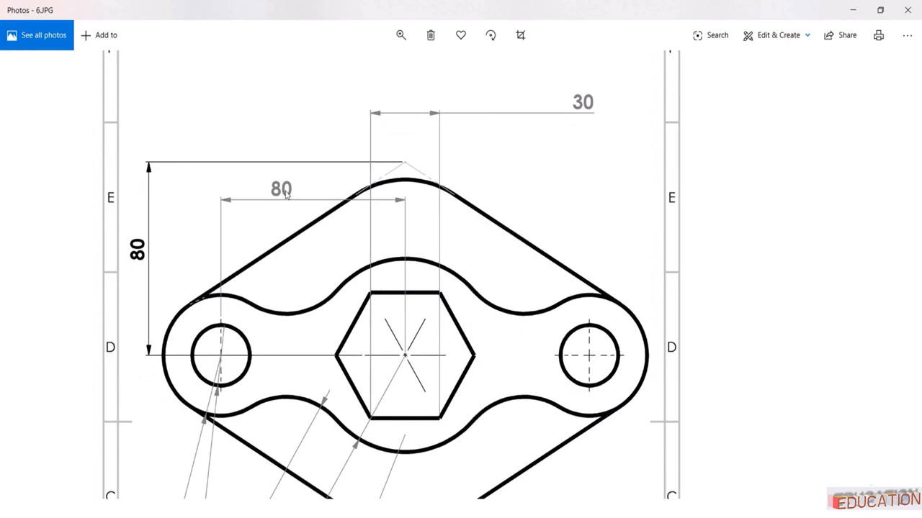
pyautogui.moveTo(332, 307)
pyautogui.mouseDown()
pyautogui.moveTo(370, 158)
pyautogui.moveTo(367, 187)
pyautogui.mouseUp()
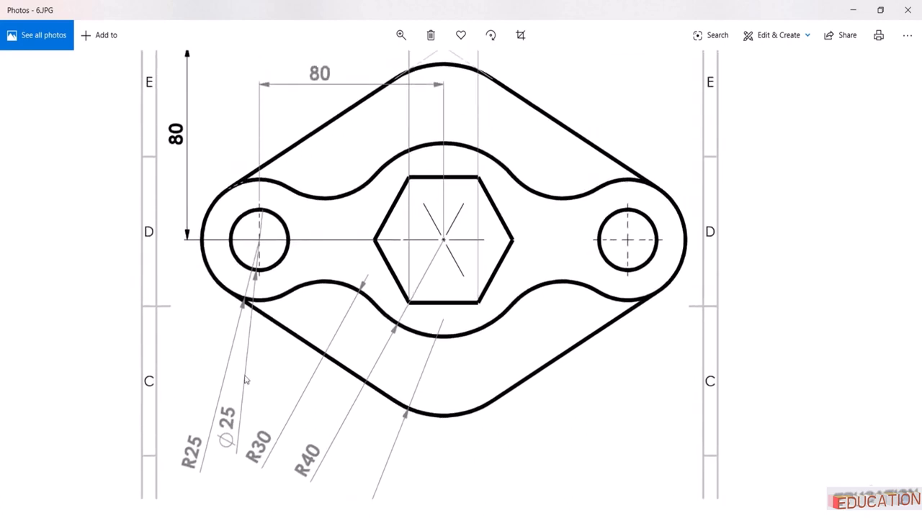
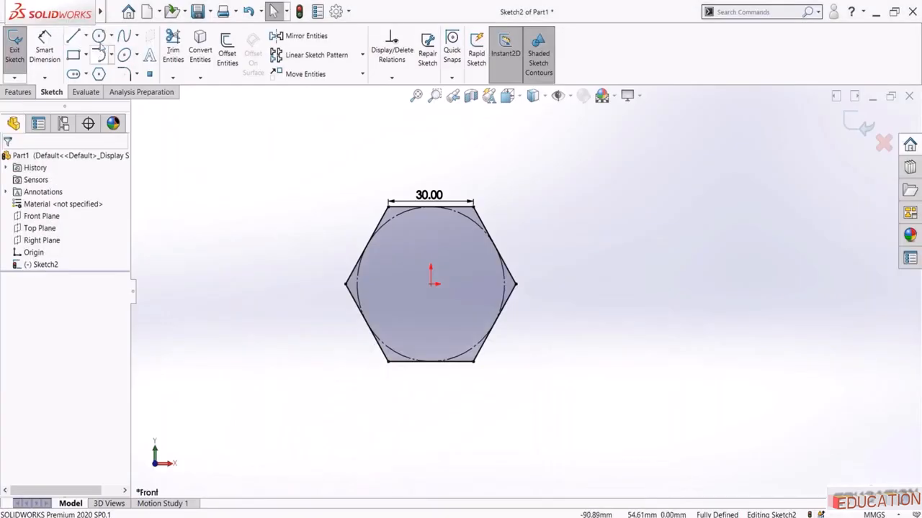
pyautogui.click(98, 36)
pyautogui.click(719, 245)
pyautogui.click(720, 272)
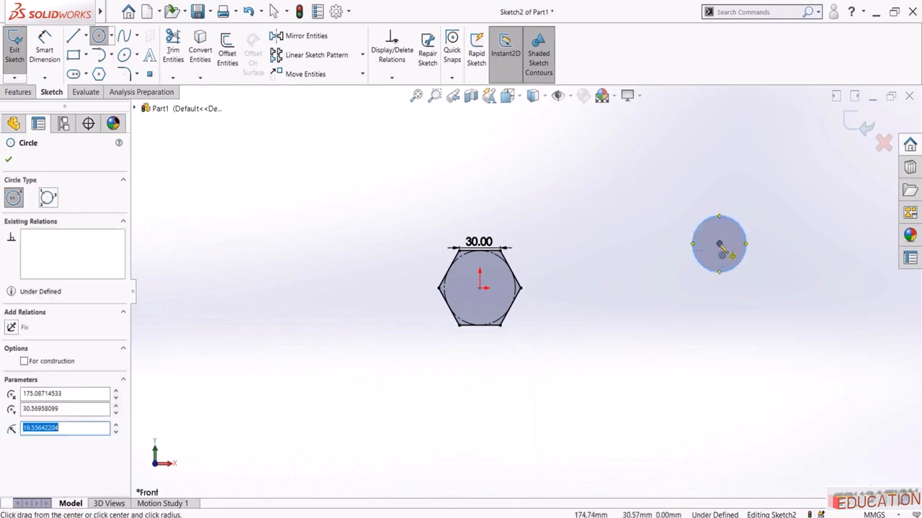
pyautogui.click(719, 245)
pyautogui.click(719, 288)
pyautogui.press('Escape')
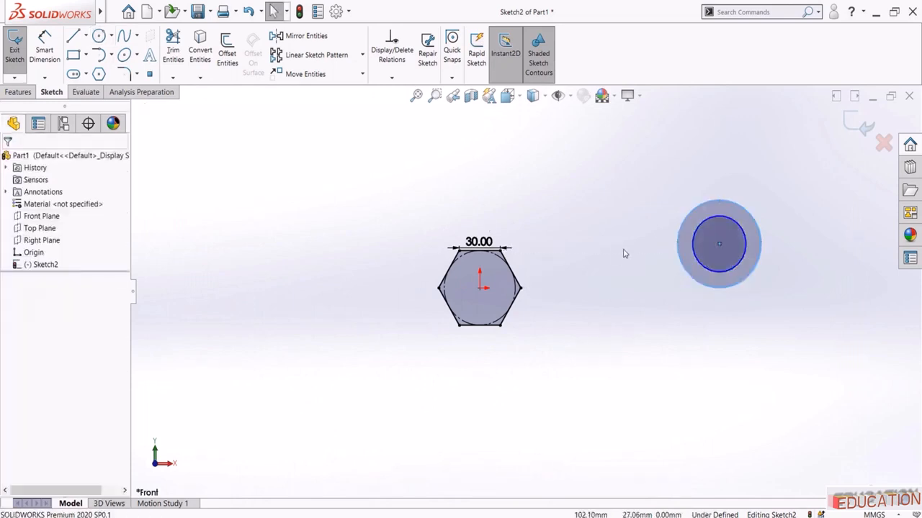
# Add a horizontal relation between the concentric circles' centre and the hexagon's centre
pyautogui.click(718, 245)
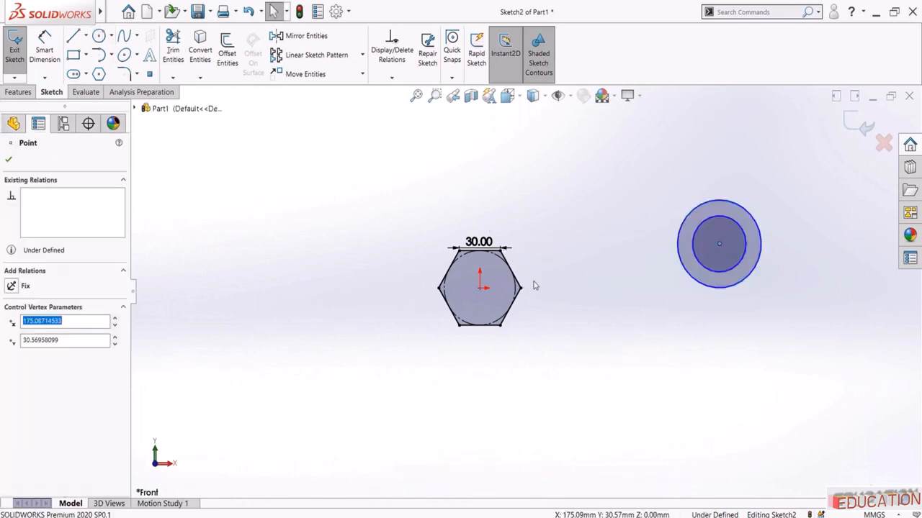
pyautogui.keyDown('ctrl'); pyautogui.click(479, 288); pyautogui.keyUp('ctrl')
pyautogui.click(512, 247)
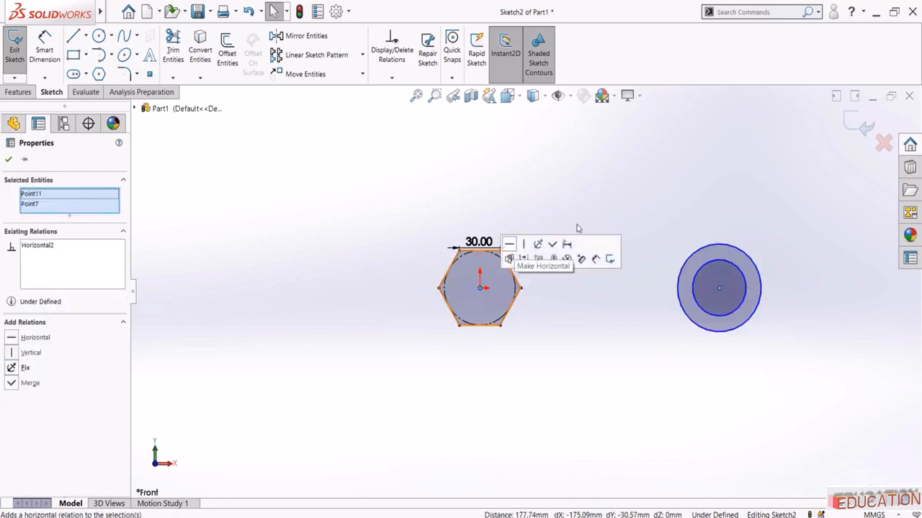
pyautogui.click(393, 159)
# Dimension the two concentric circles with diameters of 25 mm for the inner and 50 mm for the outer
pyautogui.click(44, 45)
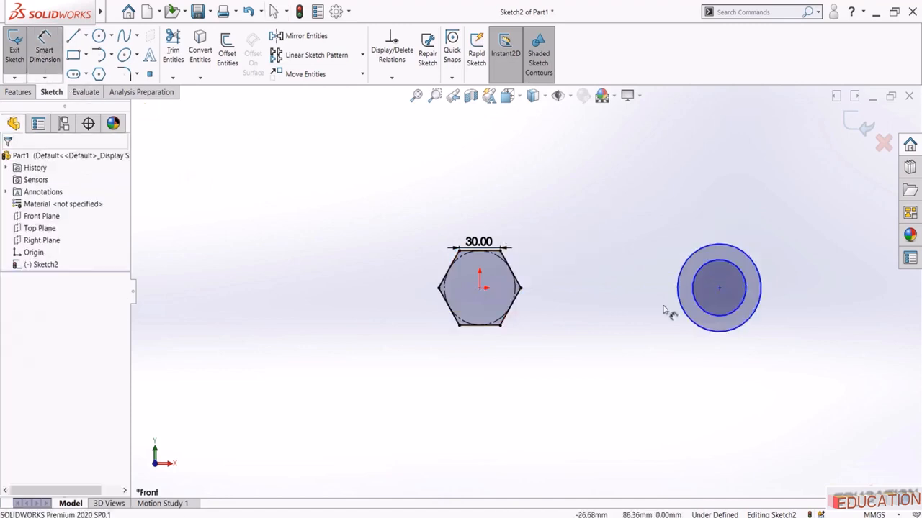
pyautogui.click(723, 315)
pyautogui.click(734, 386)
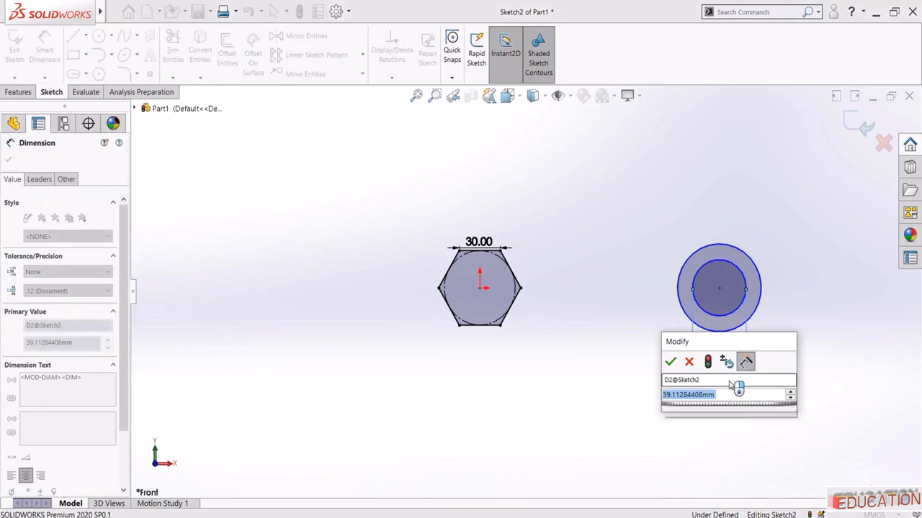
pyautogui.write('25')
pyautogui.press('Return')
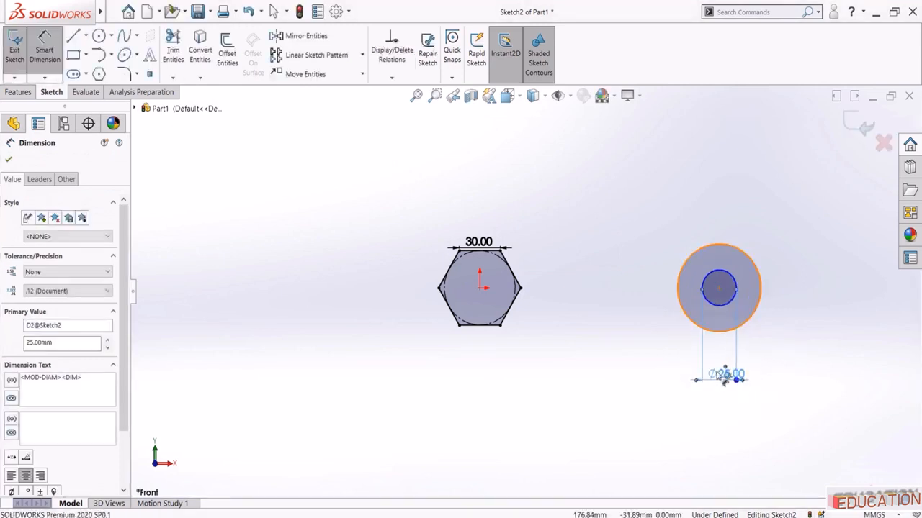
pyautogui.click(720, 330)
pyautogui.click(711, 392)
pyautogui.write('5')
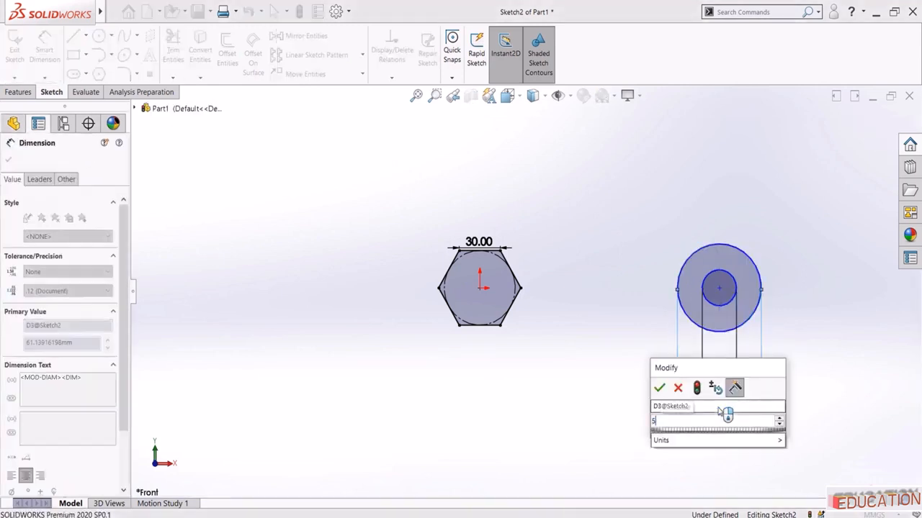
pyautogui.write('0')
pyautogui.press('Return')
pyautogui.press('Escape')
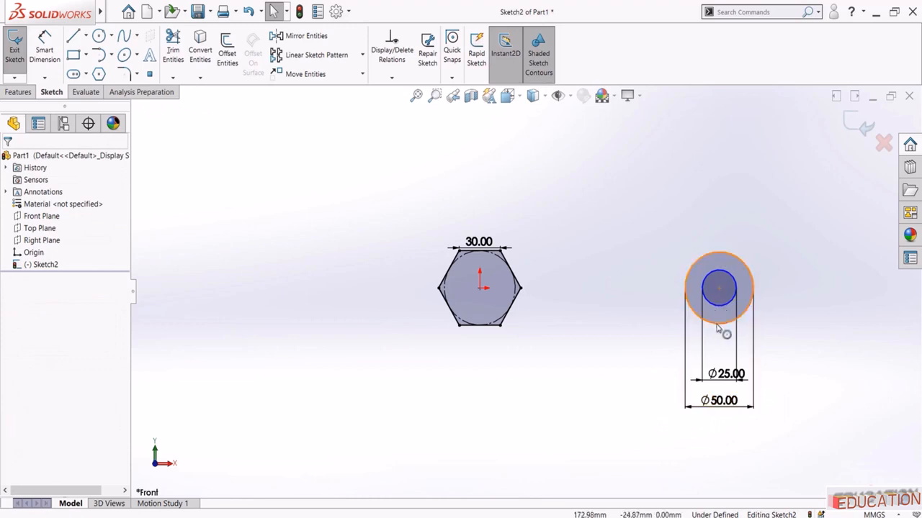
# Set the horizontal distance between the hexagon's centre and the concentric circles' centre to 80 mm
pyautogui.click(718, 289)
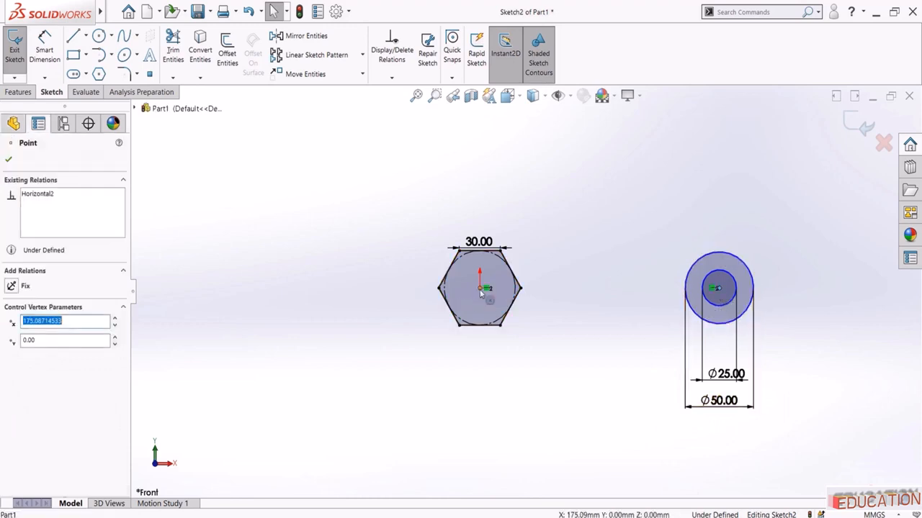
pyautogui.click(55, 69)
pyautogui.click(480, 289)
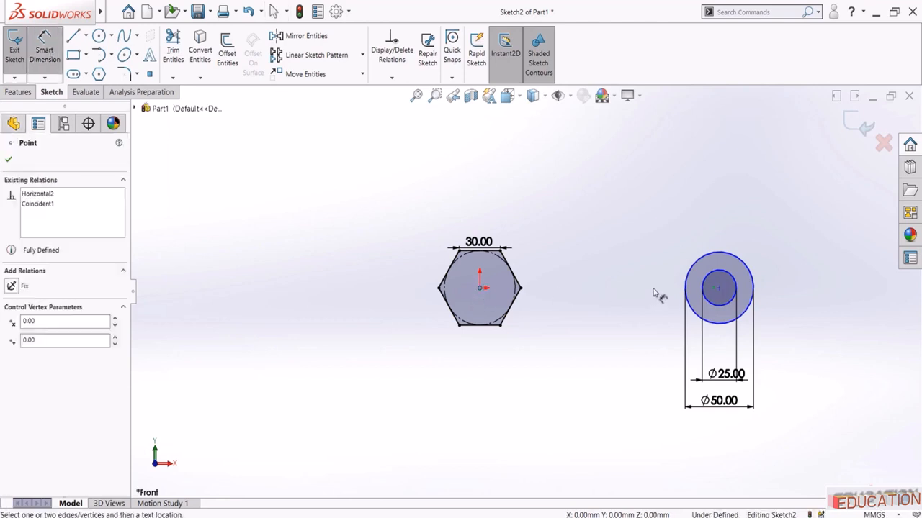
pyautogui.click(718, 290)
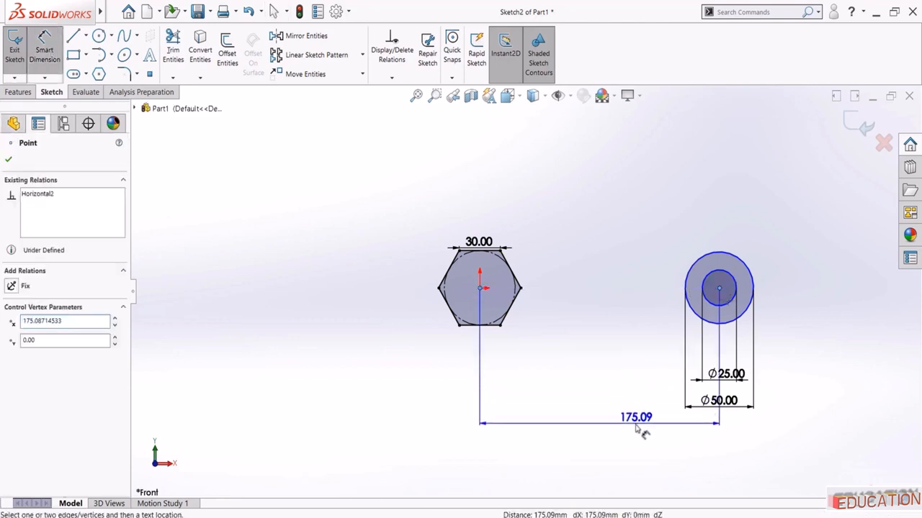
pyautogui.click(635, 424)
pyautogui.write('80')
pyautogui.press('Return')
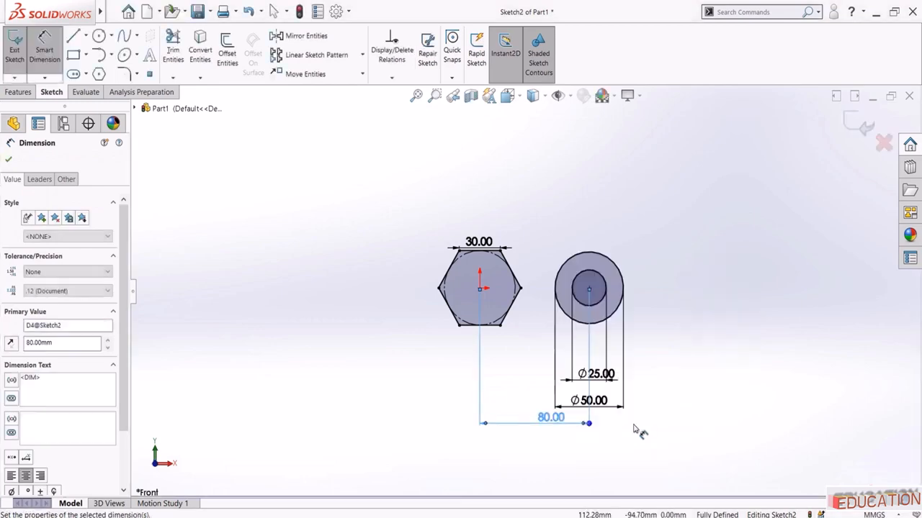
pyautogui.press('Escape')
# Check the central arc in drawing 6.JPG in Photos, and in SolidWorks draw a circle about 115 mm in diameter centred on the origin
pyautogui.hotkey('alt', 'Tab')
pyautogui.scroll(4, 472, 239)
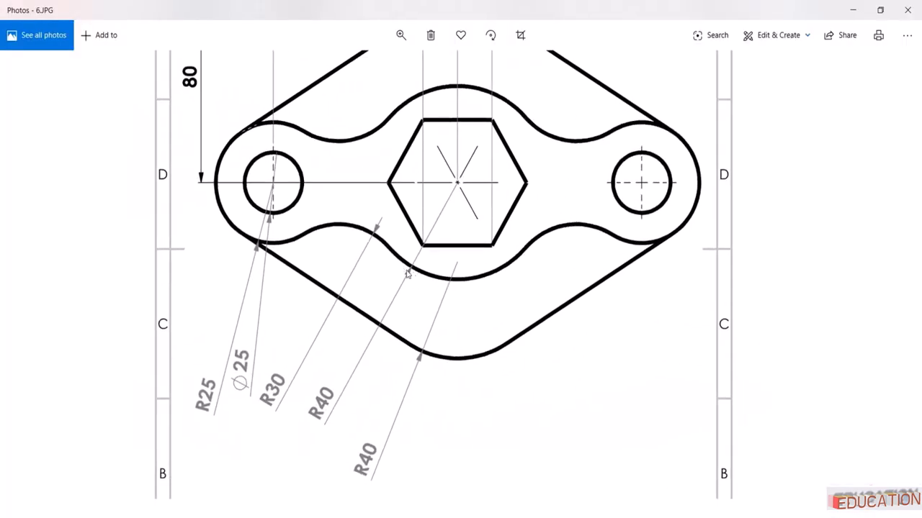
pyautogui.moveTo(458, 277); pyautogui.dragTo(465, 293)
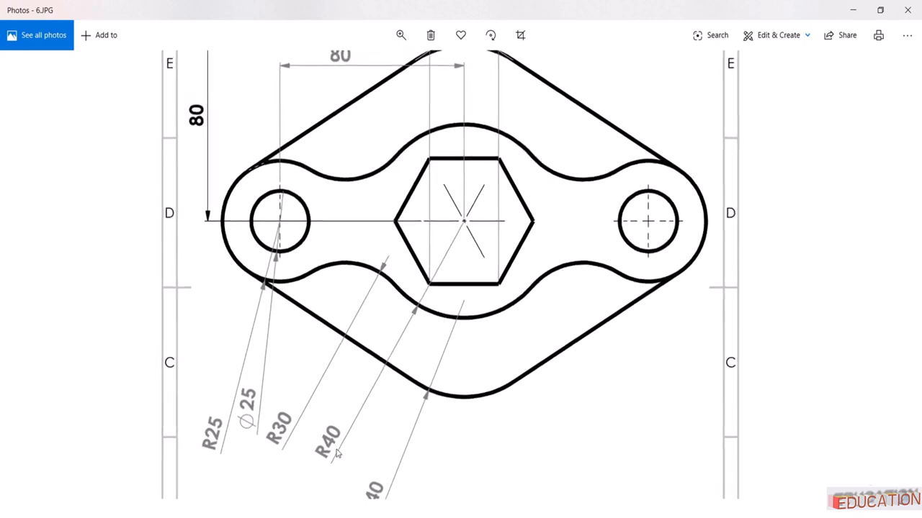
pyautogui.hotkey('alt', 'Tab')
pyautogui.click(98, 35)
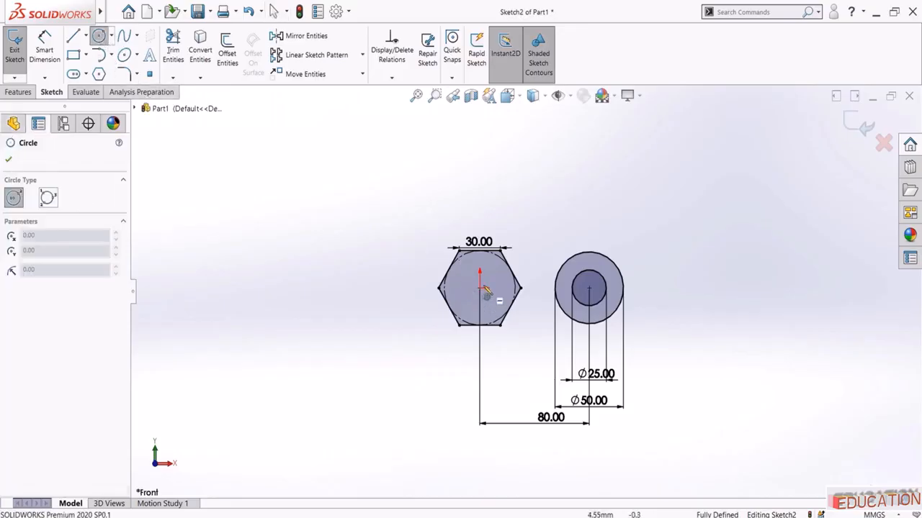
pyautogui.click(480, 288)
pyautogui.click(535, 233)
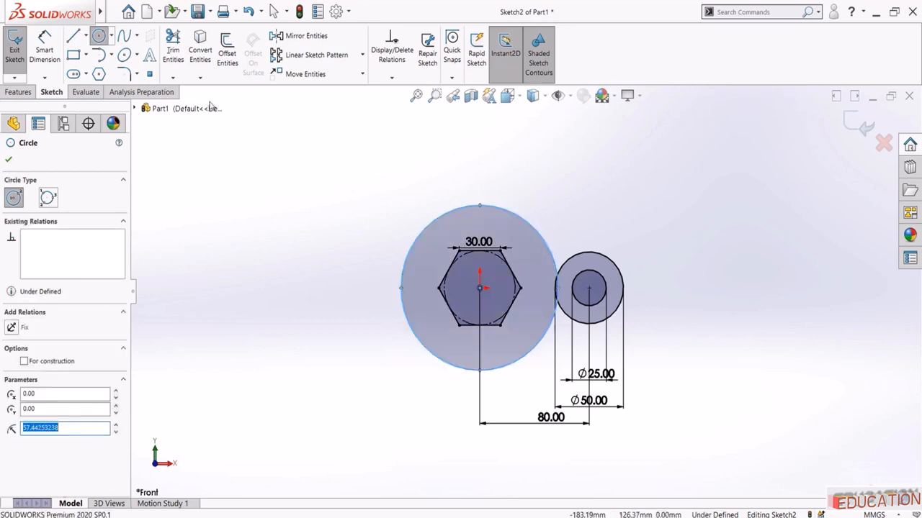
# Set the diameter of the circle around the hexagon to 80 mm
pyautogui.click(44, 49)
pyautogui.click(432, 230)
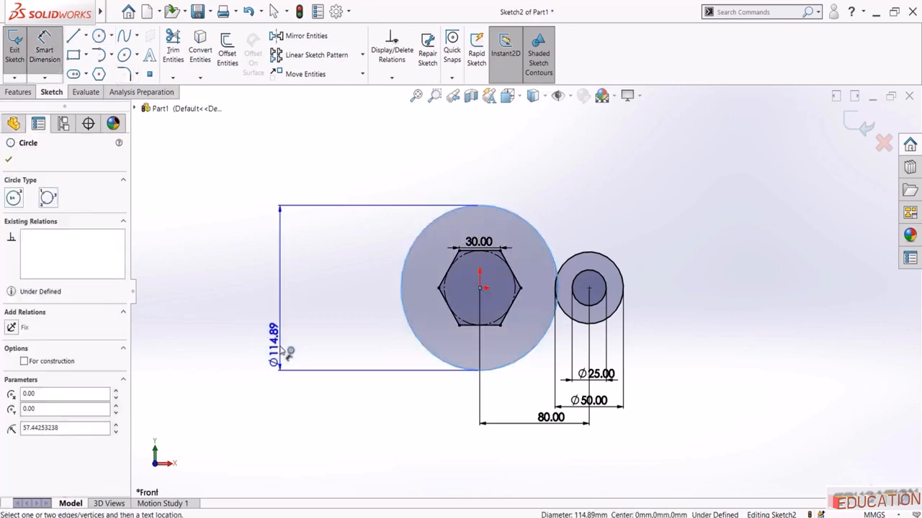
pyautogui.click(291, 317)
pyautogui.write('80')
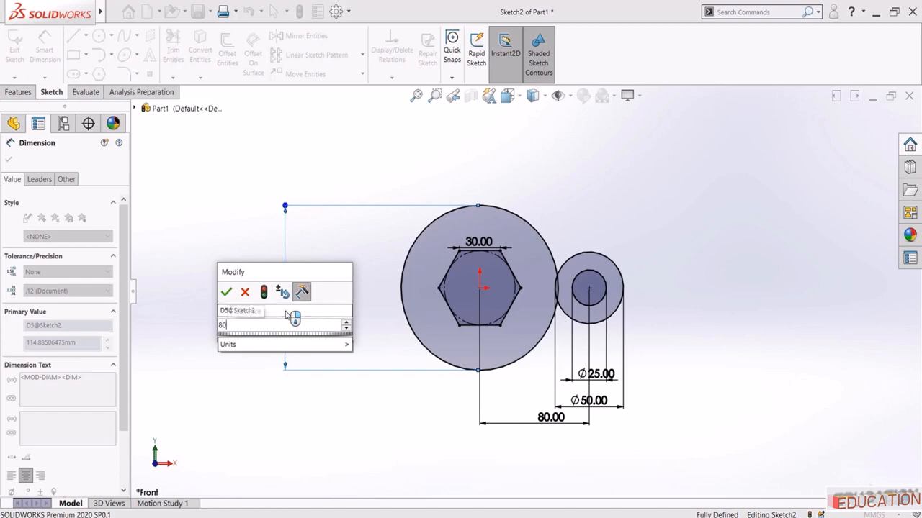
pyautogui.press('Return')
pyautogui.press('Escape')
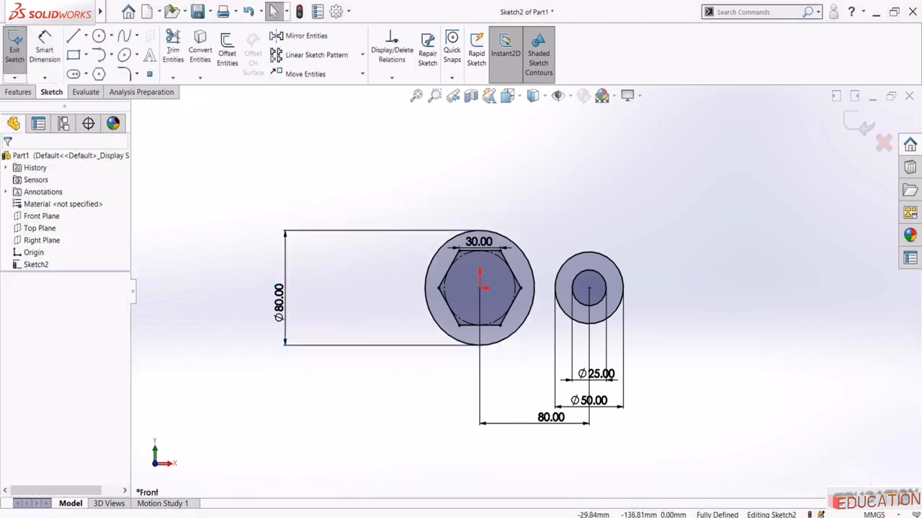
# Check the connecting arc in drawing 6.JPG in Photos, and in SolidWorks sketch a three-point arc of about 16 mm radius below the gap between the circles
pyautogui.hotkey('alt', 'Tab')
pyautogui.scroll(3, 429, 265)
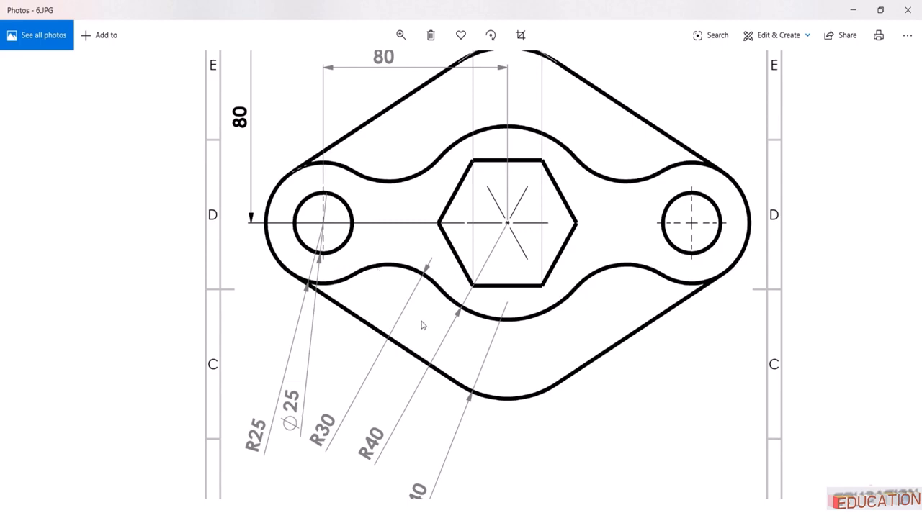
pyautogui.hotkey('alt', 'Tab')
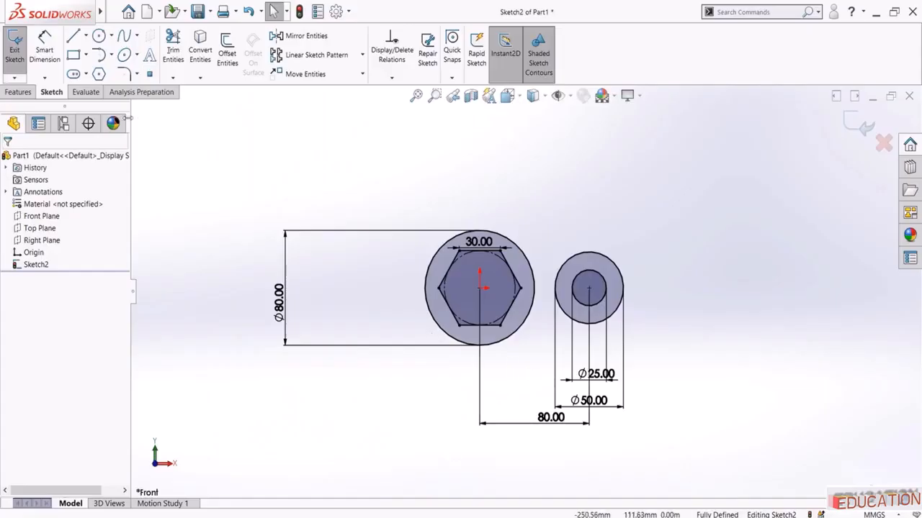
pyautogui.click(111, 55)
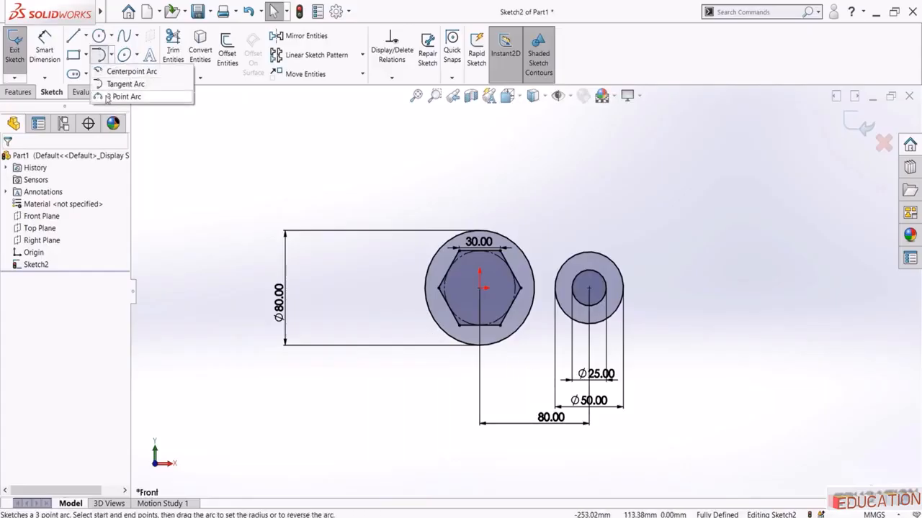
pyautogui.click(106, 97)
pyautogui.scroll(5, 582, 339)
pyautogui.click(441, 314)
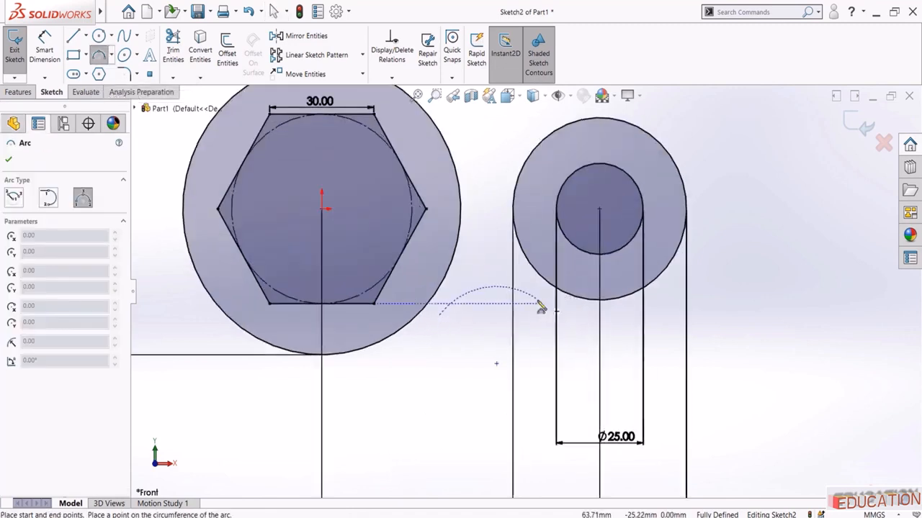
pyautogui.click(543, 303)
pyautogui.click(494, 272)
pyautogui.press('Escape')
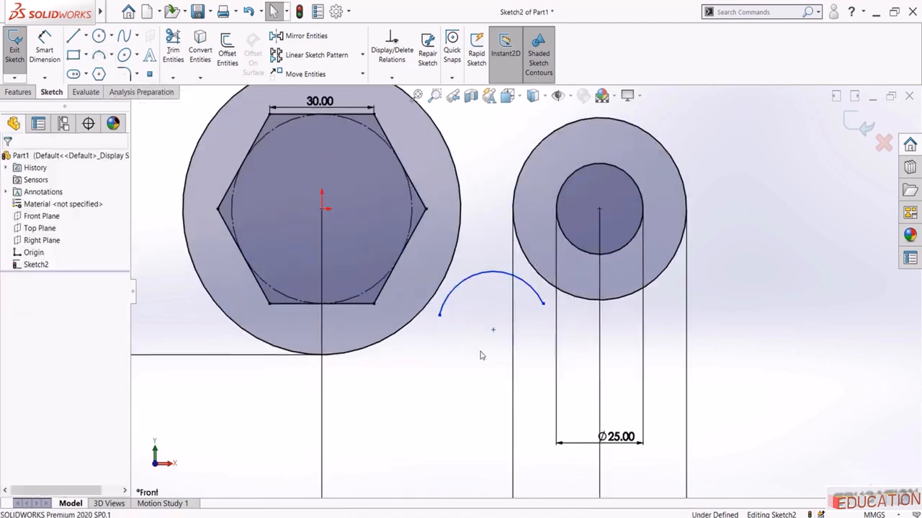
# Make the new arc tangent to both the 80 mm circle and the 50 mm circle
pyautogui.click(487, 273)
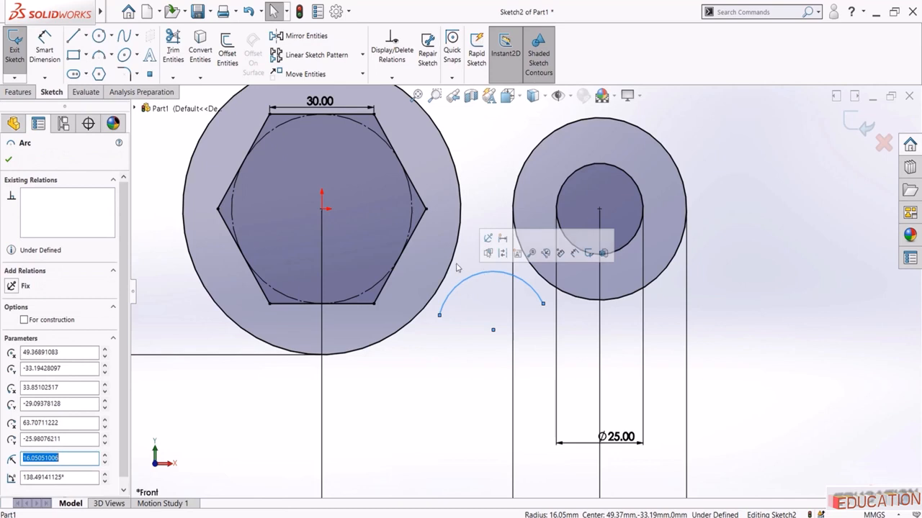
pyautogui.keyDown('ctrl'); pyautogui.click(458, 265); pyautogui.keyUp('ctrl')
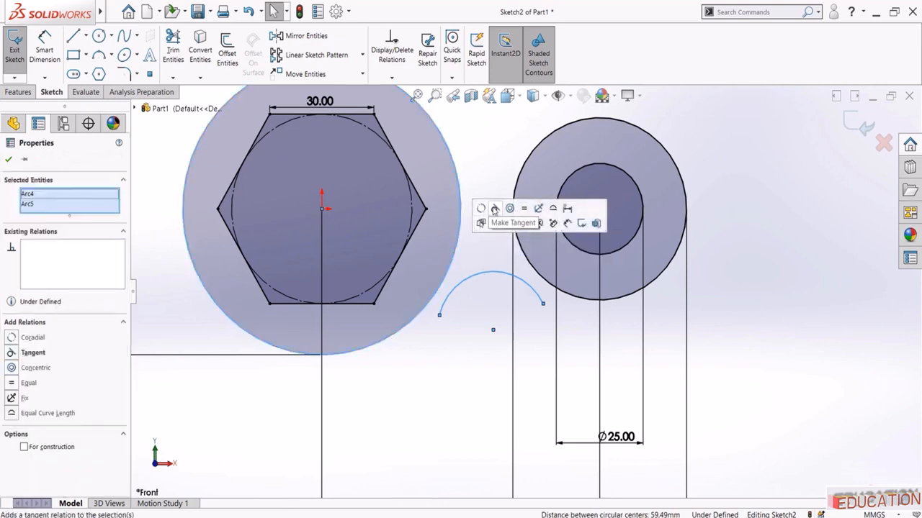
pyautogui.click(494, 208)
pyautogui.click(512, 274)
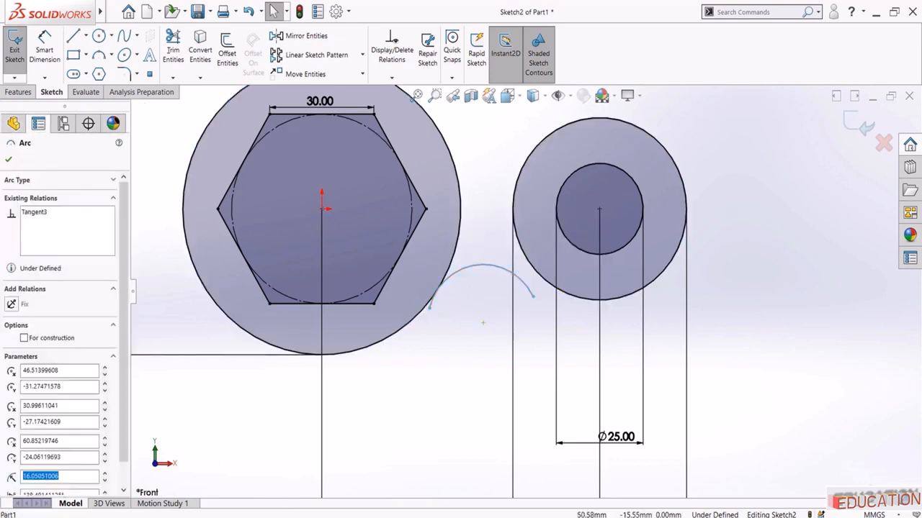
pyautogui.keyDown('ctrl'); pyautogui.click(543, 280); pyautogui.keyUp('ctrl')
pyautogui.click(576, 232)
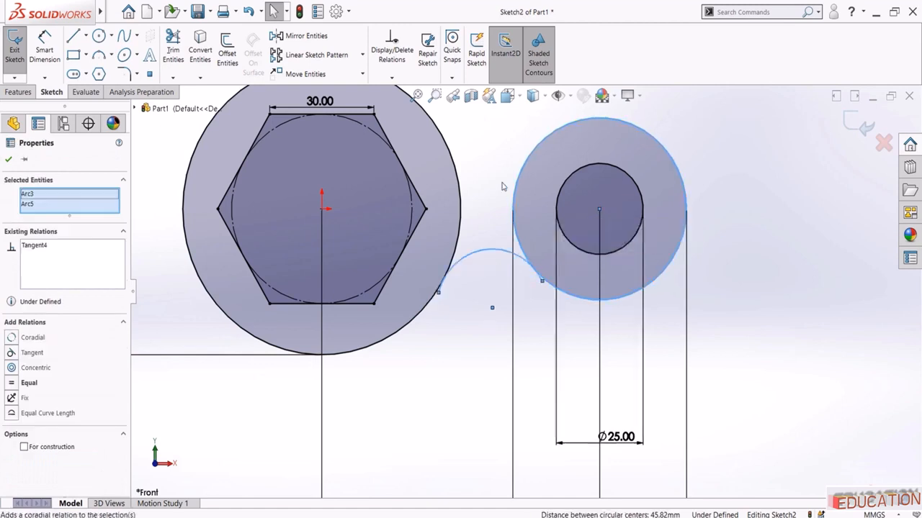
pyautogui.click(468, 196)
# Set the radius of the tangent arc between the two circles to 30 mm
pyautogui.click(43, 49)
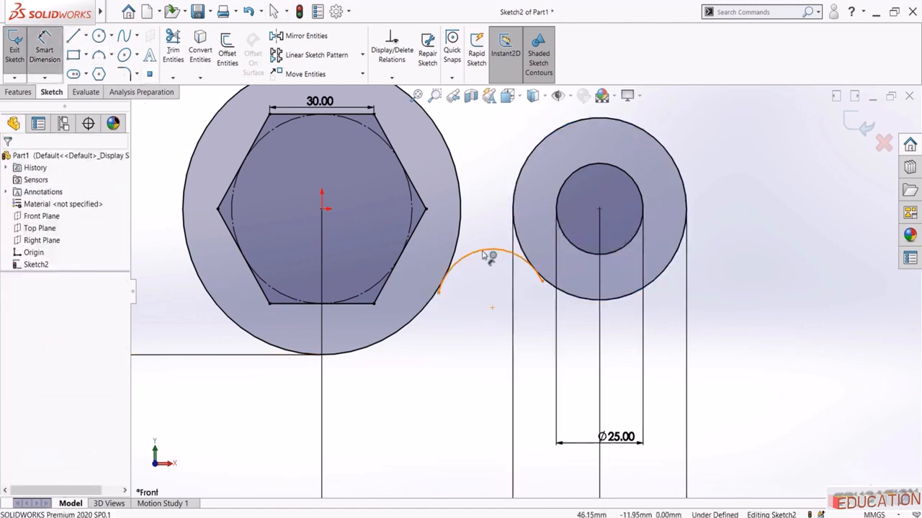
pyautogui.click(493, 250)
pyautogui.click(478, 292)
pyautogui.write('36')
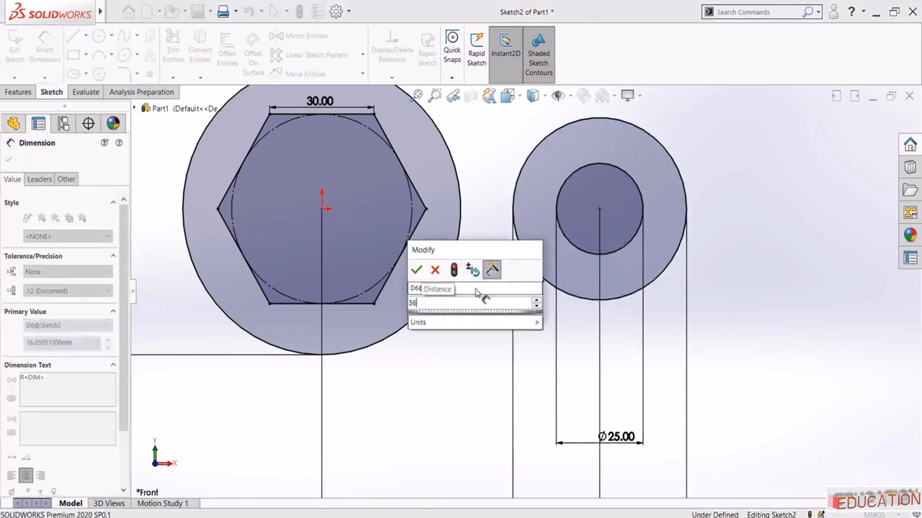
pyautogui.press('Return')
pyautogui.press('Escape')
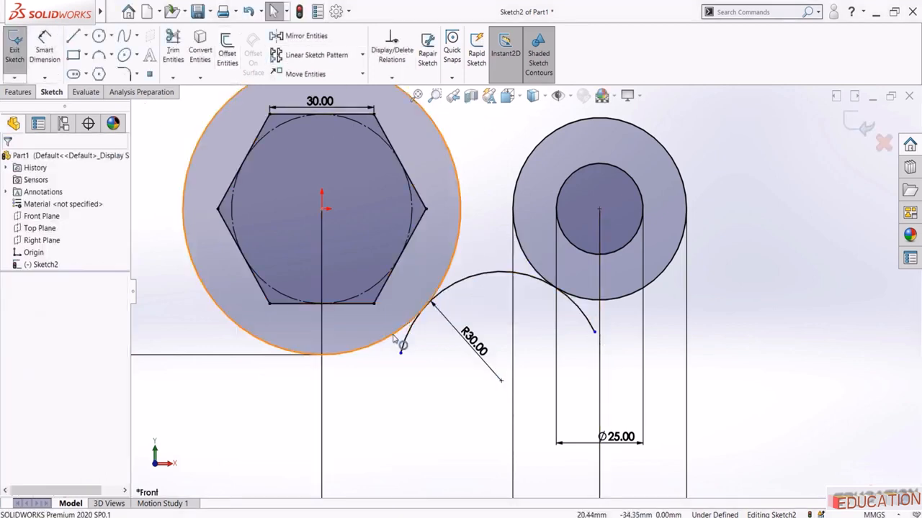
# Trim the two ends of the 30 mm arc that extend past its tangent points on the circles
pyautogui.click(171, 44)
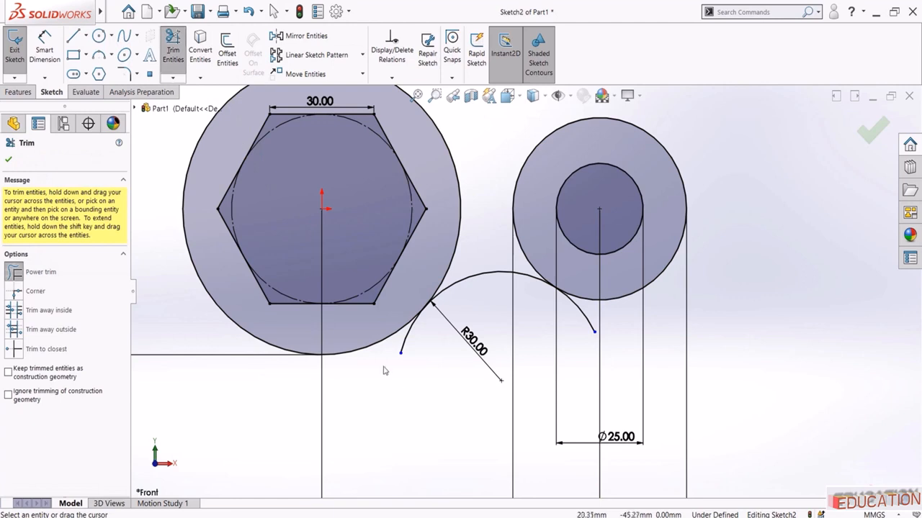
pyautogui.moveTo(400, 351)
pyautogui.mouseDown()
pyautogui.moveTo(587, 324)
pyautogui.moveTo(574, 344)
pyautogui.mouseUp()
pyautogui.press('Escape')
pyautogui.scroll(5, 559, 274)
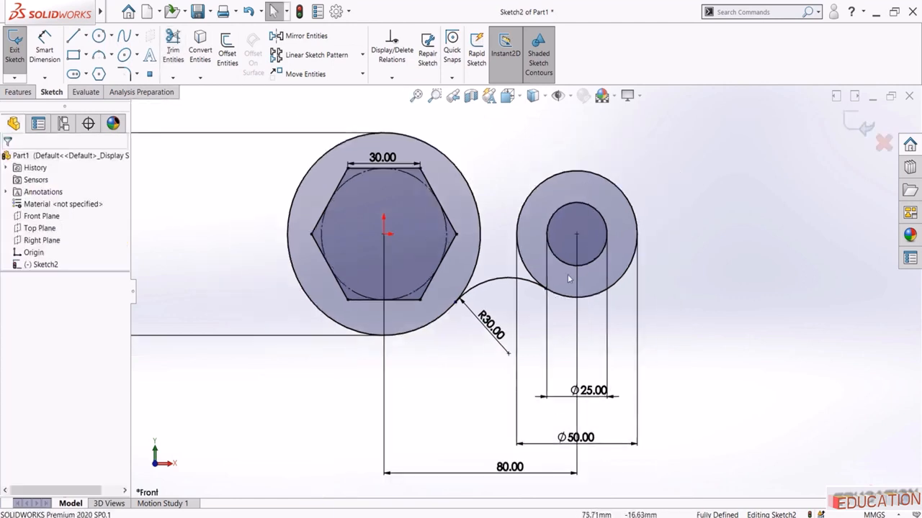
# Draw a horizontal centerline from the hexagon's centre to its right vertex and attach its start point to the origin
pyautogui.click(85, 36)
pyautogui.click(101, 67)
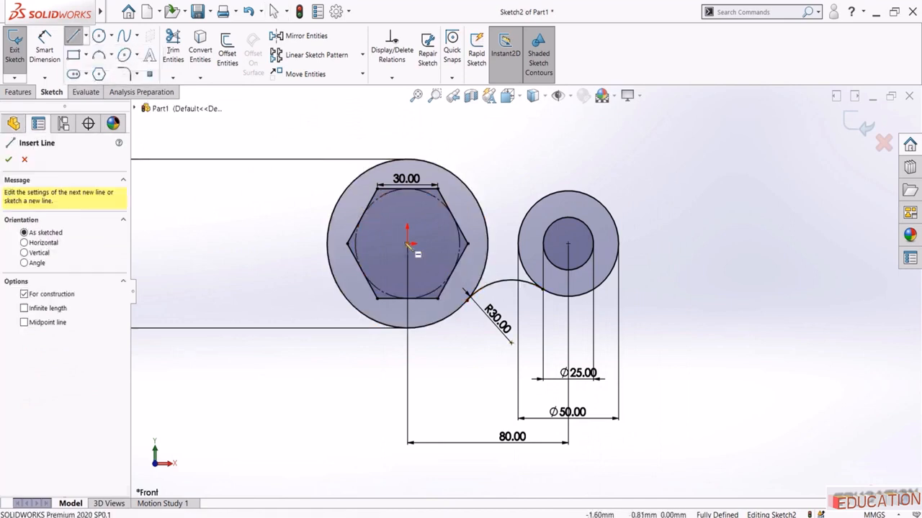
pyautogui.click(408, 244)
pyautogui.click(468, 243)
pyautogui.press('Escape')
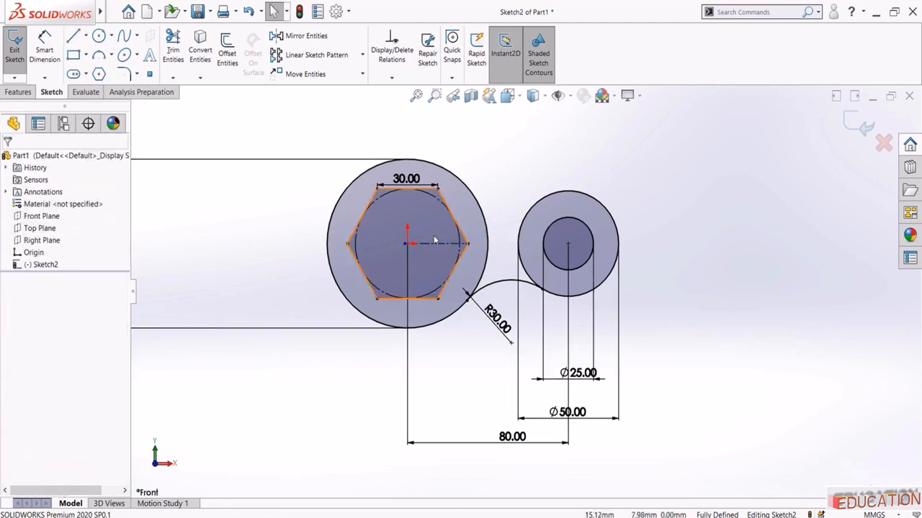
pyautogui.scroll(-2, 406, 246)
pyautogui.click(412, 254)
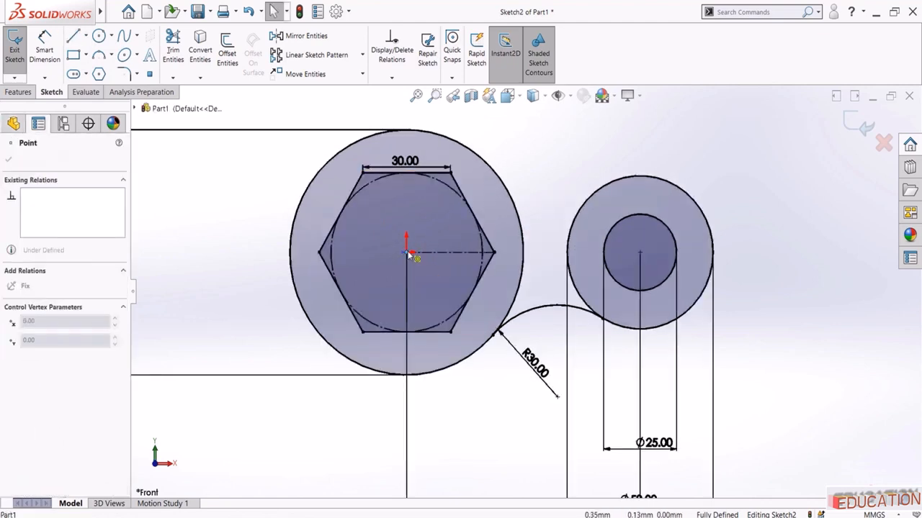
pyautogui.press('Escape')
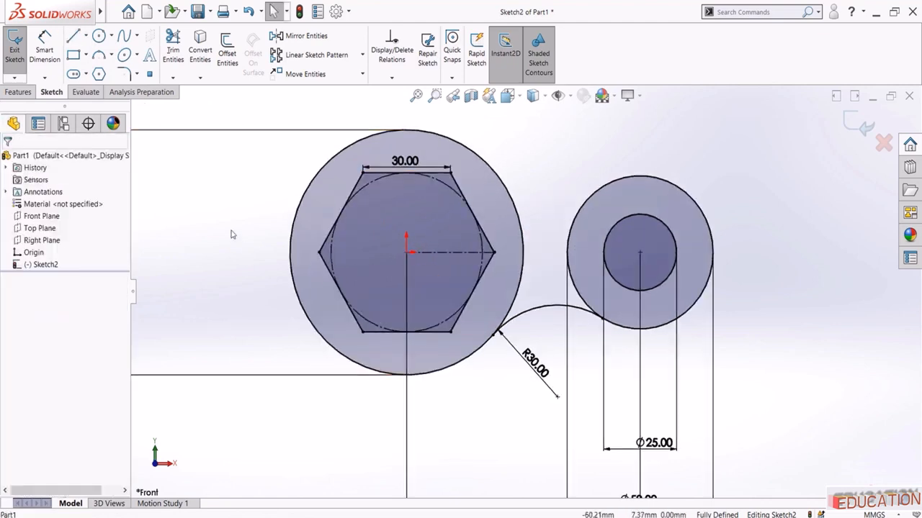
# Mirror the 30 mm radius arc about the horizontal centerline, keeping the original
pyautogui.click(294, 45)
pyautogui.press('Escape')
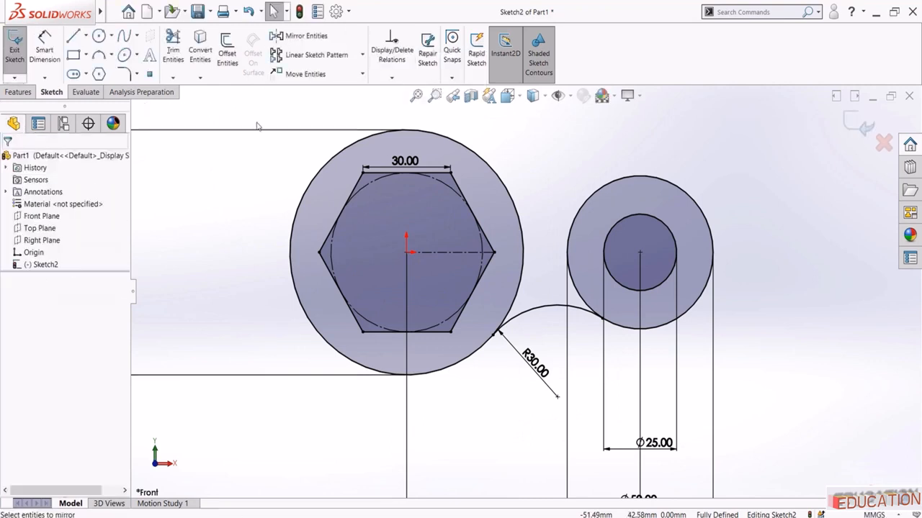
pyautogui.click(299, 36)
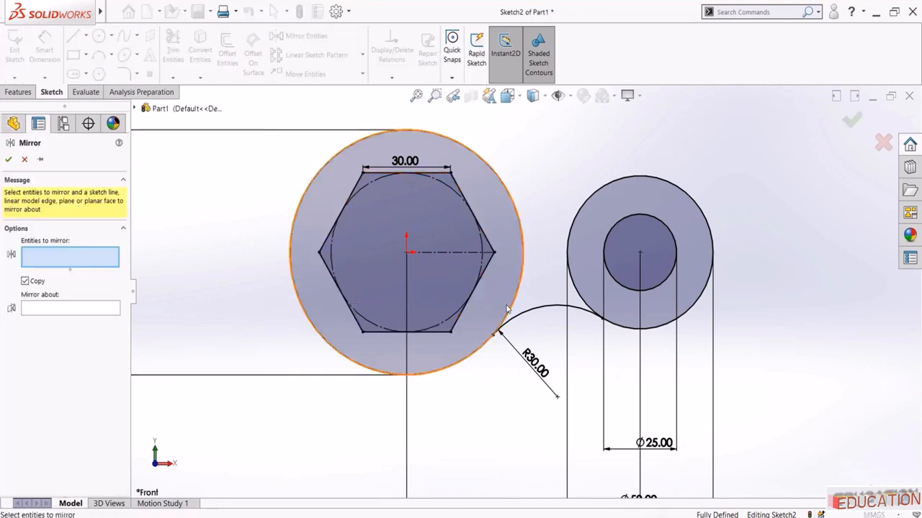
pyautogui.click(551, 311)
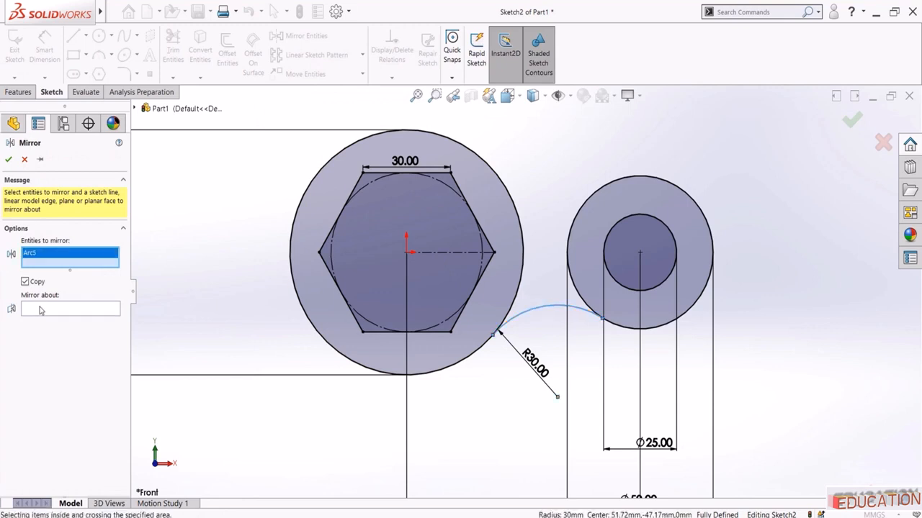
pyautogui.click(453, 253)
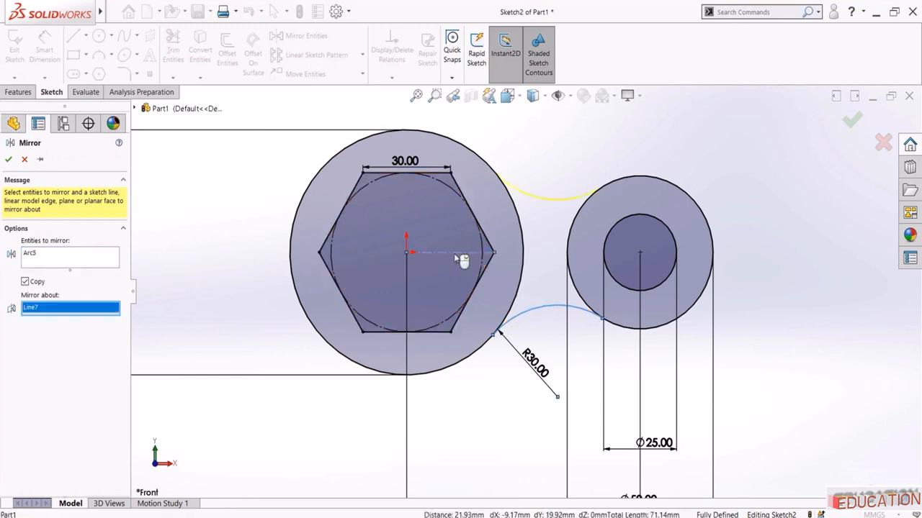
pyautogui.click(7, 159)
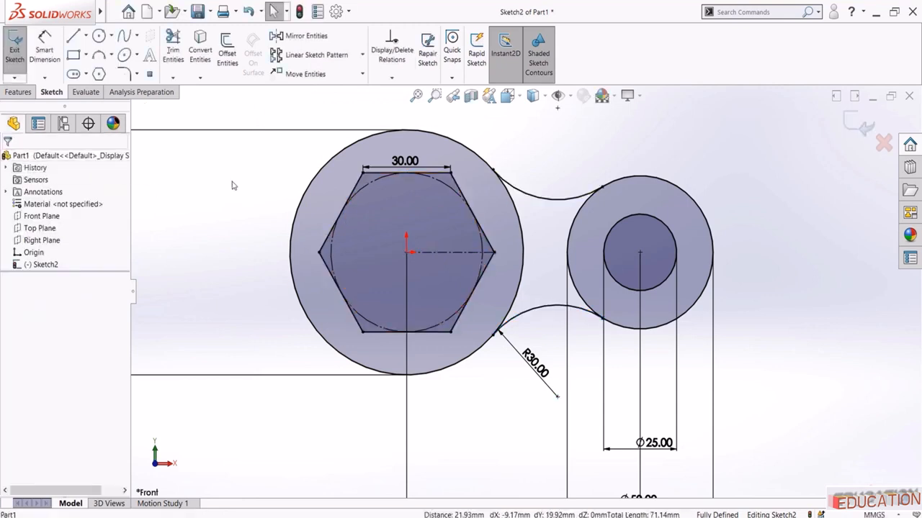
# Check the outer outline in drawing 6.JPG, and sketch a line about 135 mm long sloping down to the right above the circles
pyautogui.press('f')
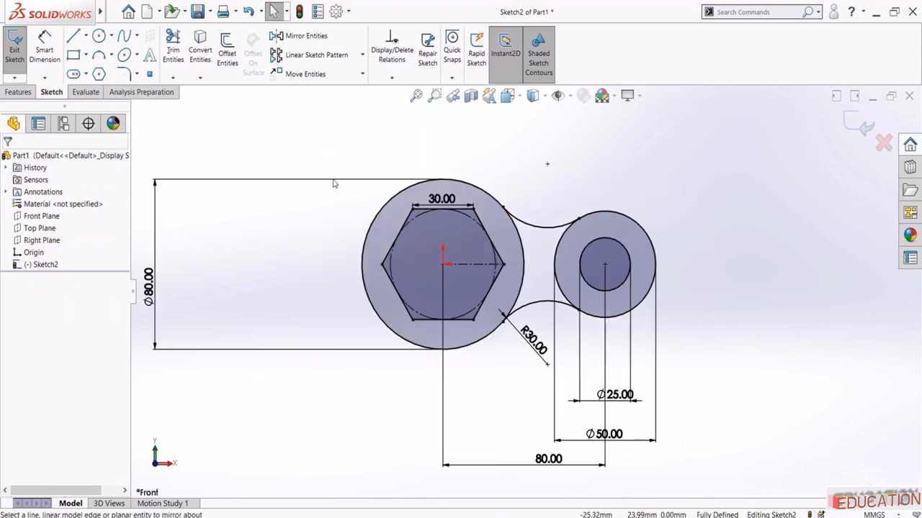
pyautogui.hotkey('alt', 'Tab')
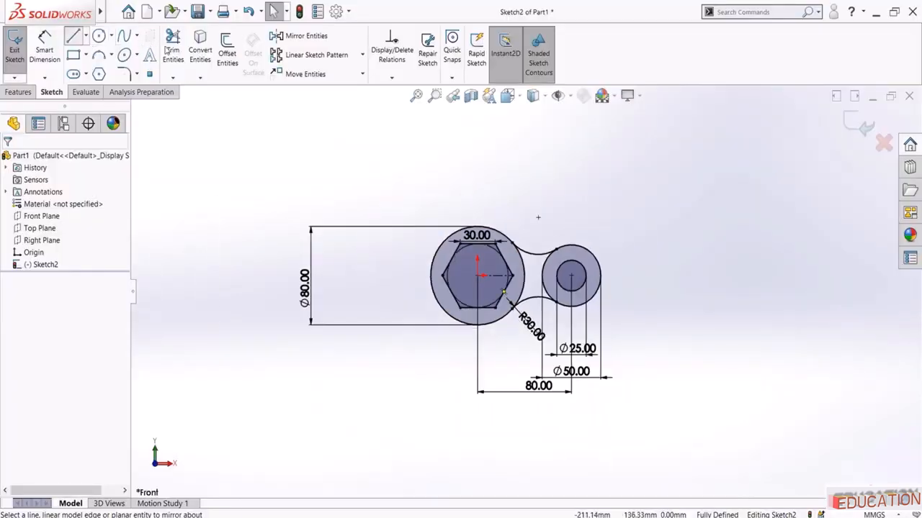
pyautogui.click(72, 35)
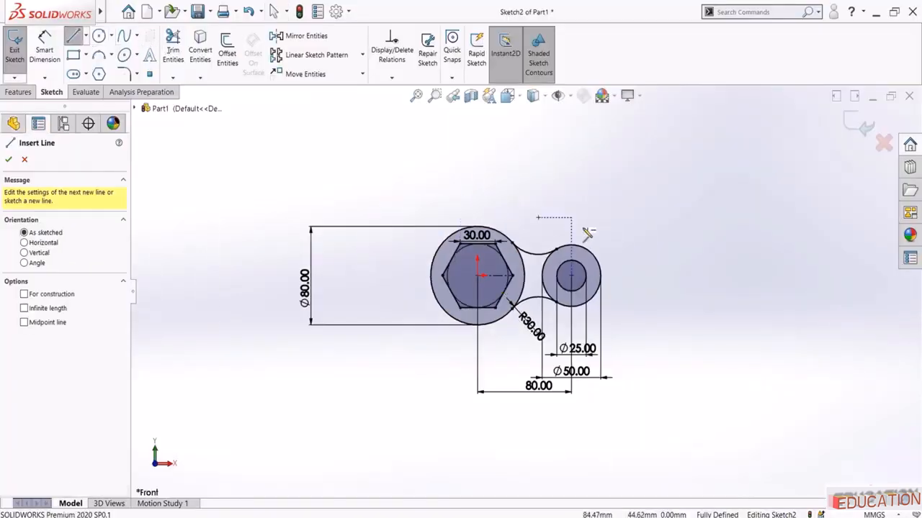
pyautogui.click(461, 126)
pyautogui.click(585, 228)
pyautogui.press('Escape')
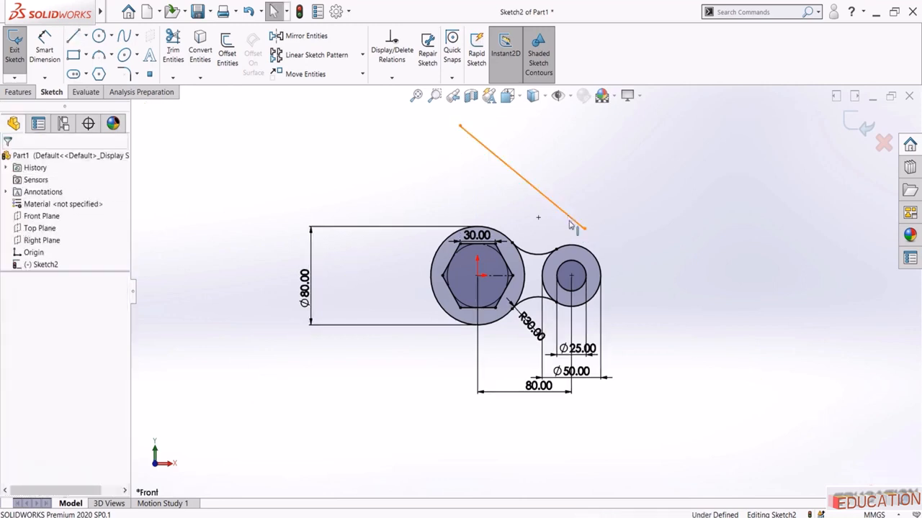
# Make the sloping line tangent to the 50 mm circle and place its lower endpoint on that circle
pyautogui.click(568, 214)
pyautogui.keyDown('ctrl'); pyautogui.click(589, 252); pyautogui.keyUp('ctrl')
pyautogui.click(605, 202)
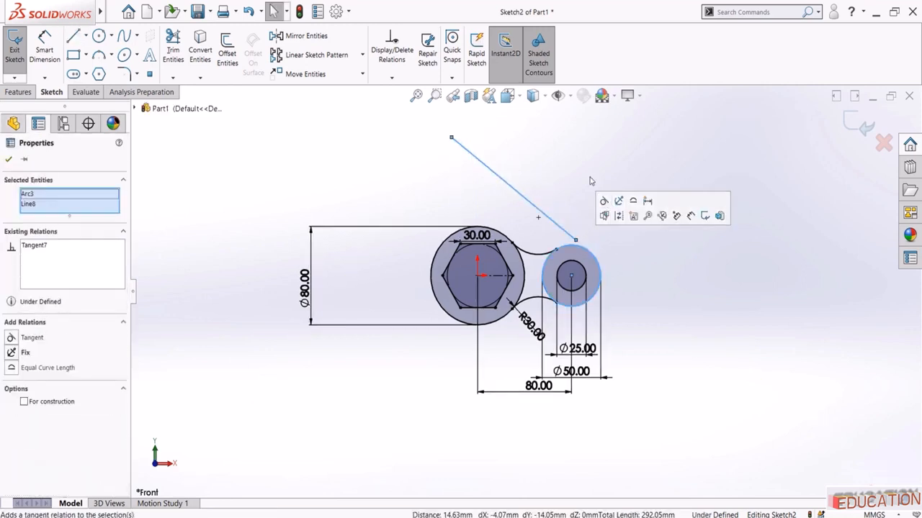
pyautogui.press('Escape')
pyautogui.scroll(-2, 583, 237)
pyautogui.click(566, 253)
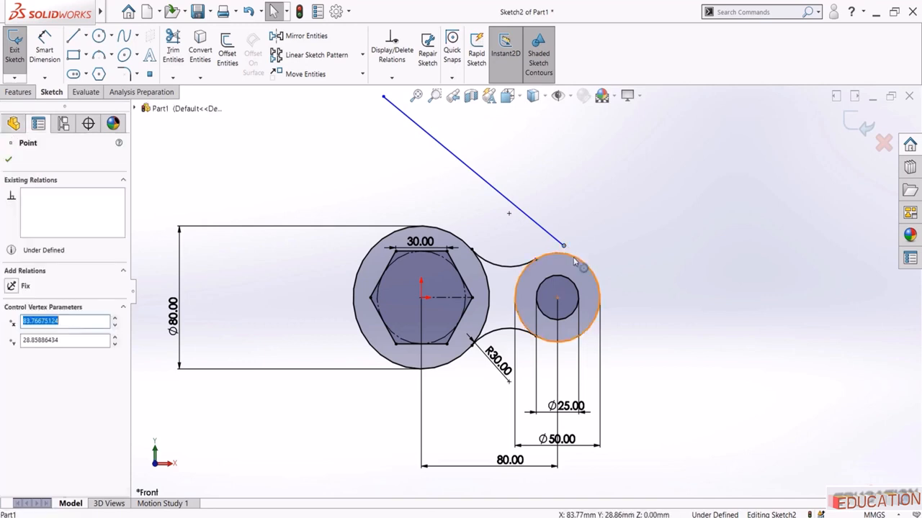
pyautogui.keyDown('ctrl'); pyautogui.click(565, 246); pyautogui.keyUp('ctrl')
pyautogui.click(616, 212)
pyautogui.press('Escape')
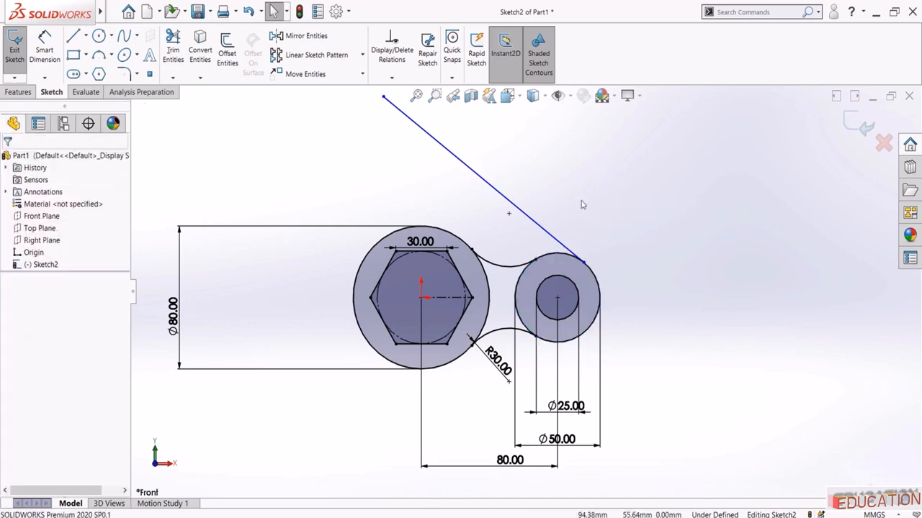
# Align the sloping line's upper endpoint vertically with the origin
pyautogui.scroll(2, 504, 194)
pyautogui.click(426, 158)
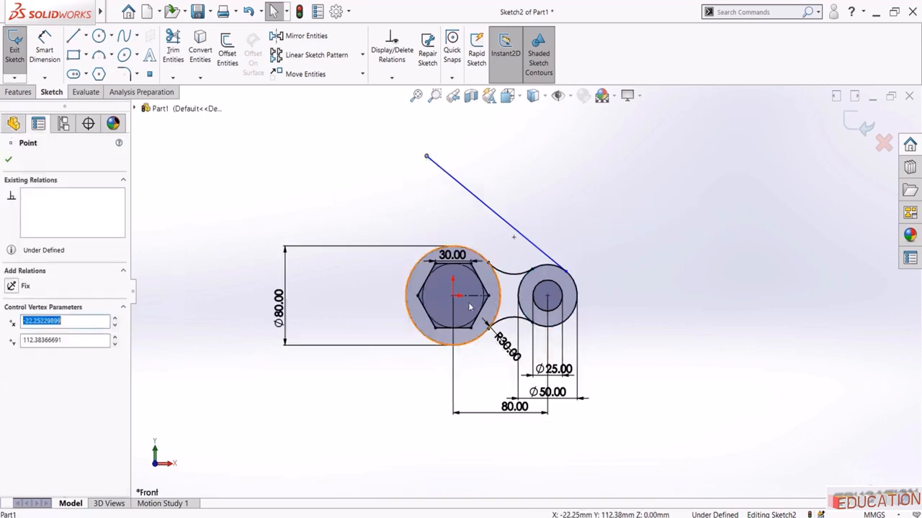
pyautogui.keyDown('ctrl'); pyautogui.click(452, 295); pyautogui.keyUp('ctrl')
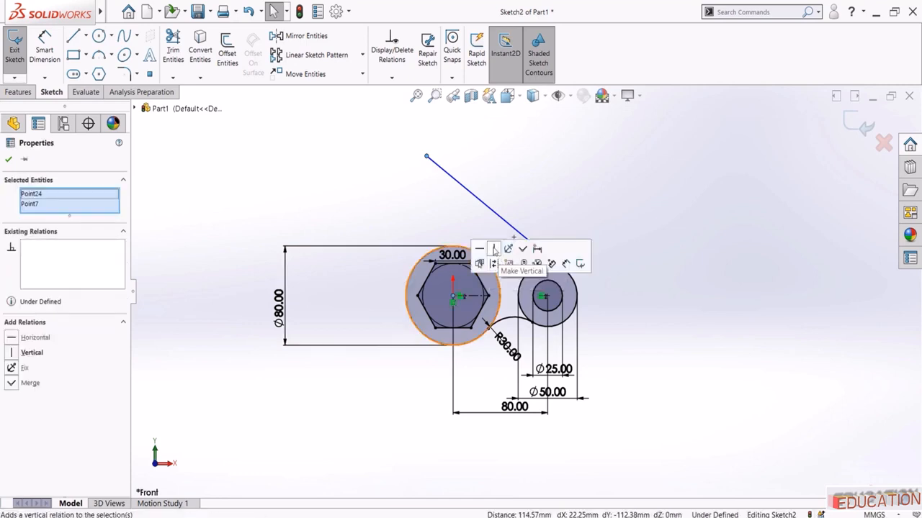
pyautogui.click(494, 249)
pyautogui.click(400, 210)
# Set the vertical distance between the sloping line's upper endpoint and the origin to 80 mm
pyautogui.click(44, 44)
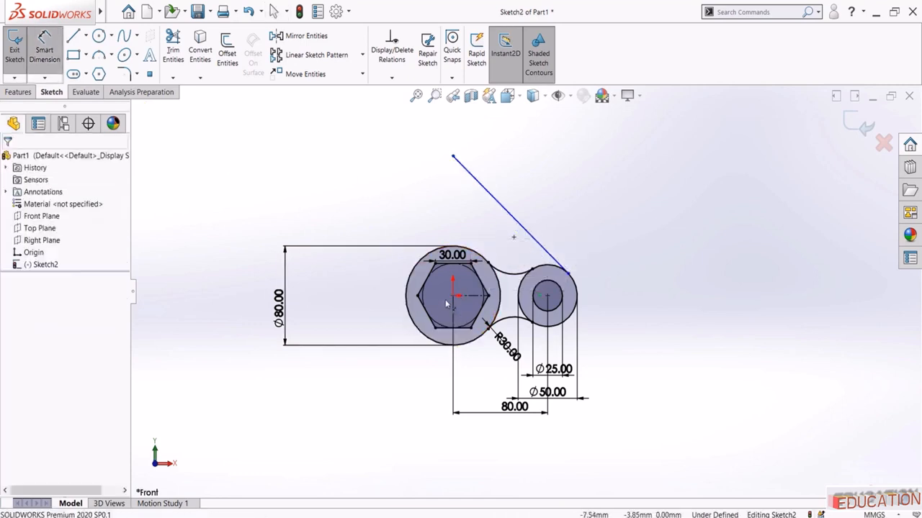
pyautogui.click(453, 157)
pyautogui.click(452, 295)
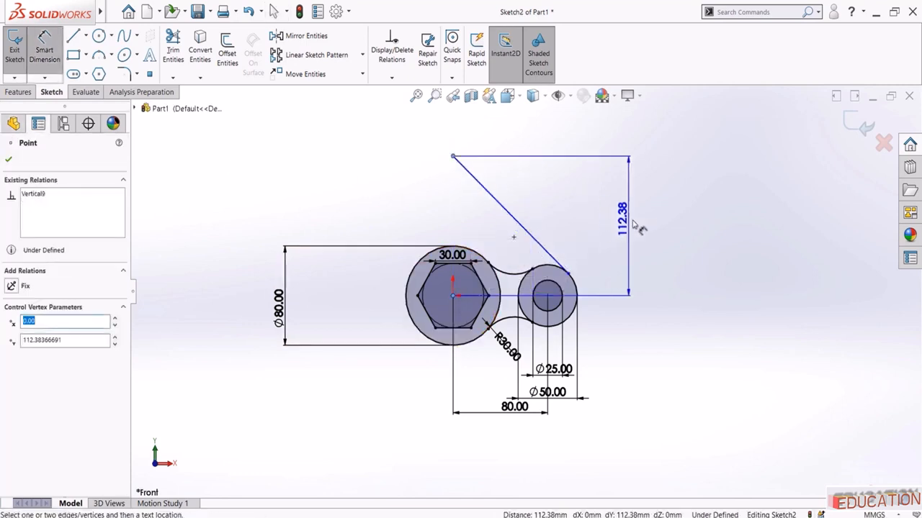
pyautogui.click(638, 230)
pyautogui.write('80')
pyautogui.press('Return')
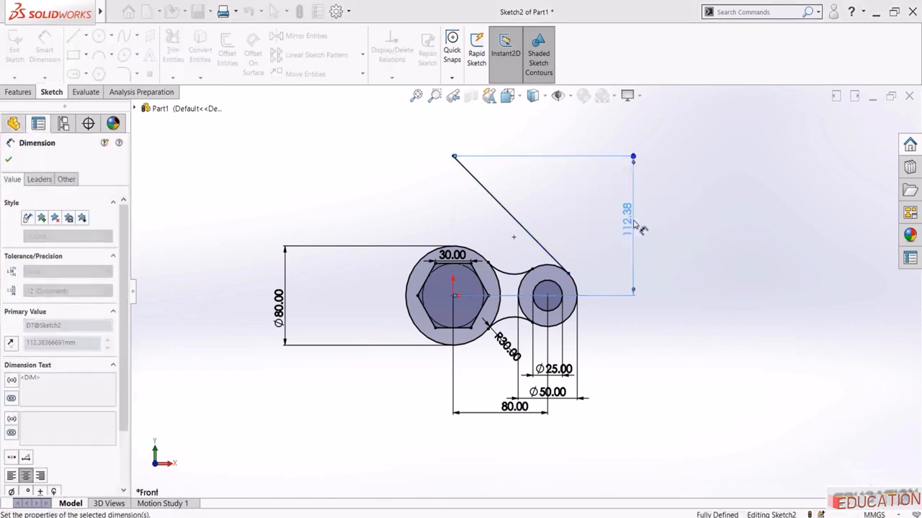
# Mirror the sloping line about the horizontal line through the origin to create its lower counterpart
pyautogui.press('Escape')
pyautogui.press('f')
pyautogui.scroll(2, 518, 263)
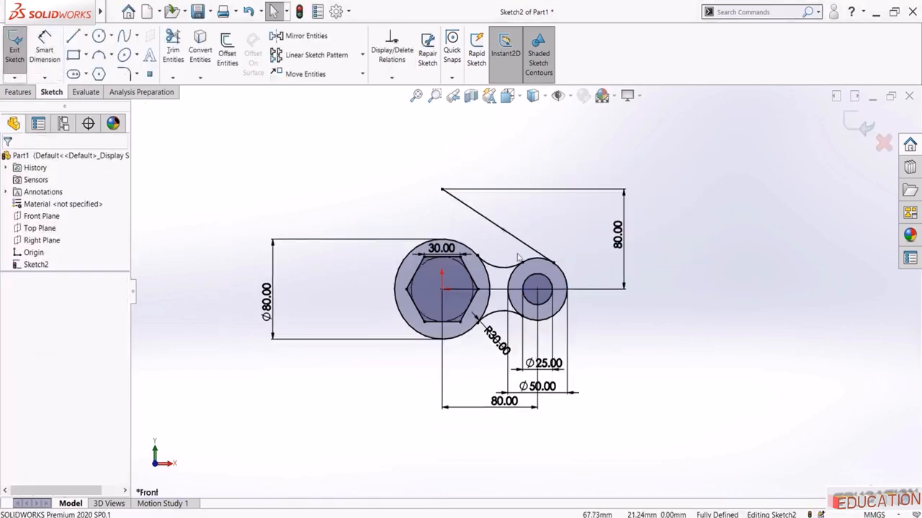
pyautogui.click(300, 35)
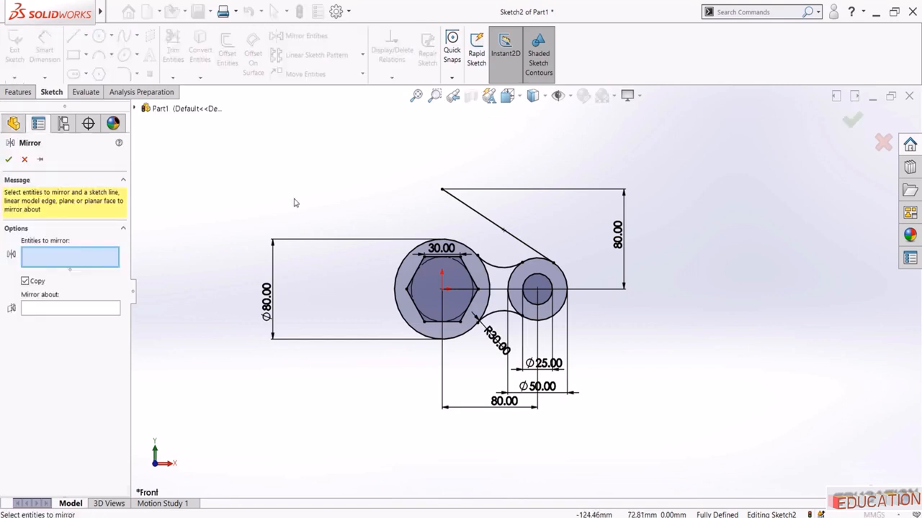
pyautogui.click(502, 229)
pyautogui.click(50, 311)
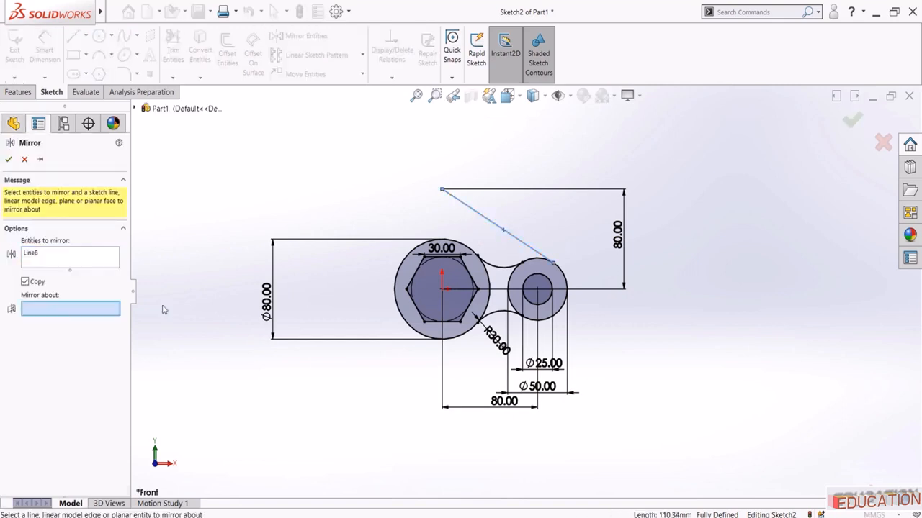
pyautogui.click(459, 291)
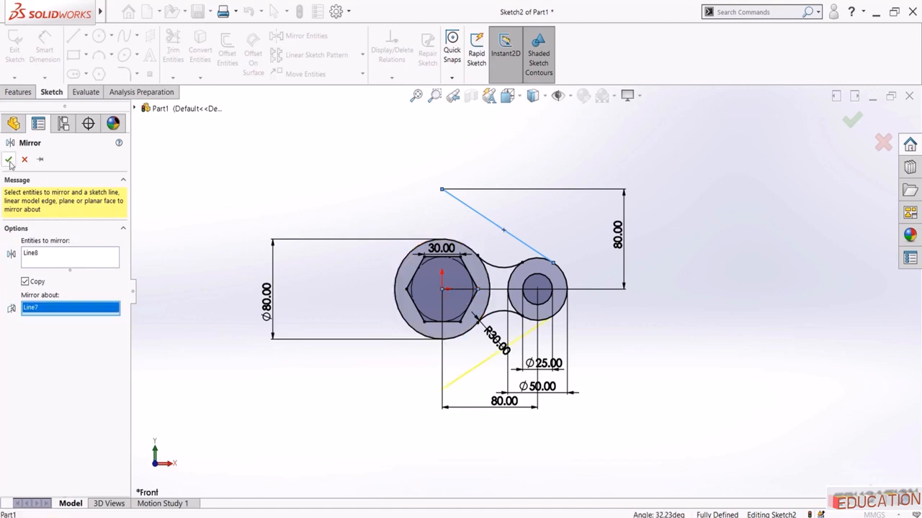
pyautogui.click(9, 160)
# Sketch a vertical centerline from the origin up to the top of the 80 mm circle
pyautogui.click(86, 37)
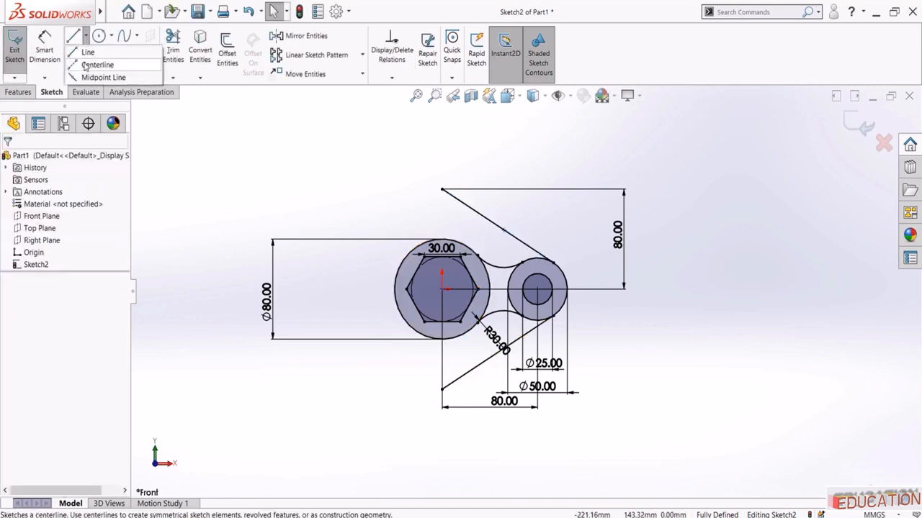
pyautogui.click(97, 62)
pyautogui.click(442, 289)
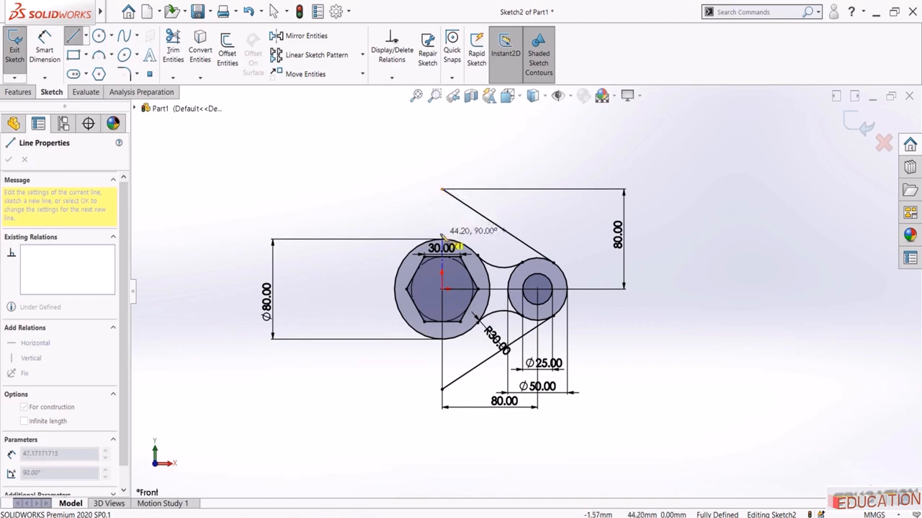
pyautogui.press('Escape')
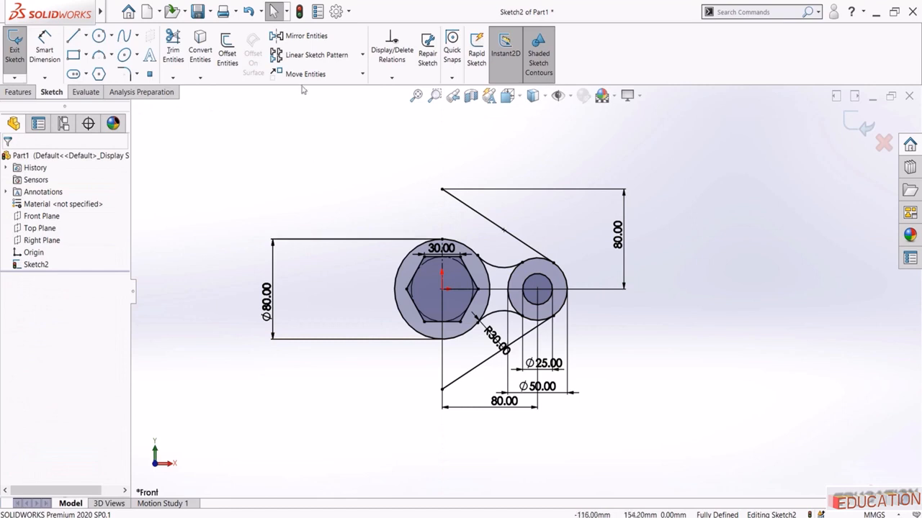
# Select both sloping lines, both 30 mm tangent arcs and the 25 mm and 50 mm circles as the entities to mirror
pyautogui.click(304, 38)
pyautogui.scroll(-1, 521, 239)
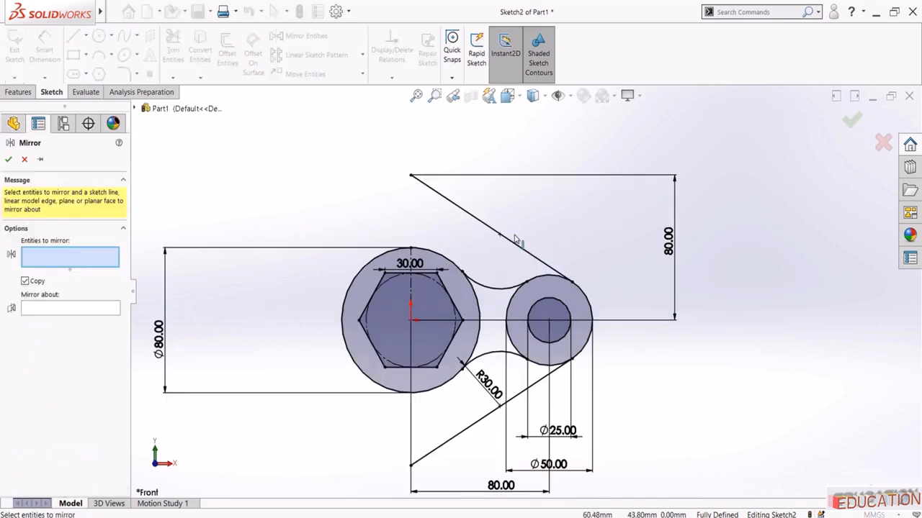
pyautogui.click(512, 244)
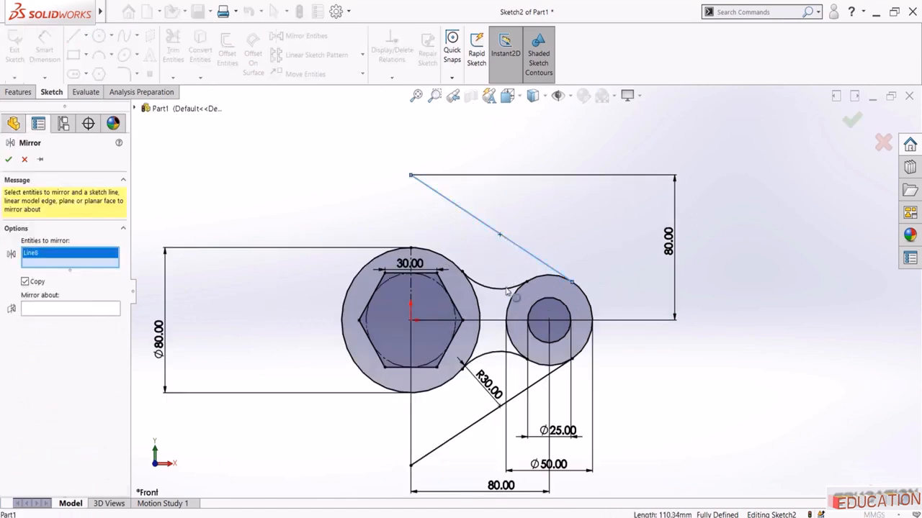
pyautogui.click(499, 287)
pyautogui.click(549, 300)
pyautogui.click(548, 299)
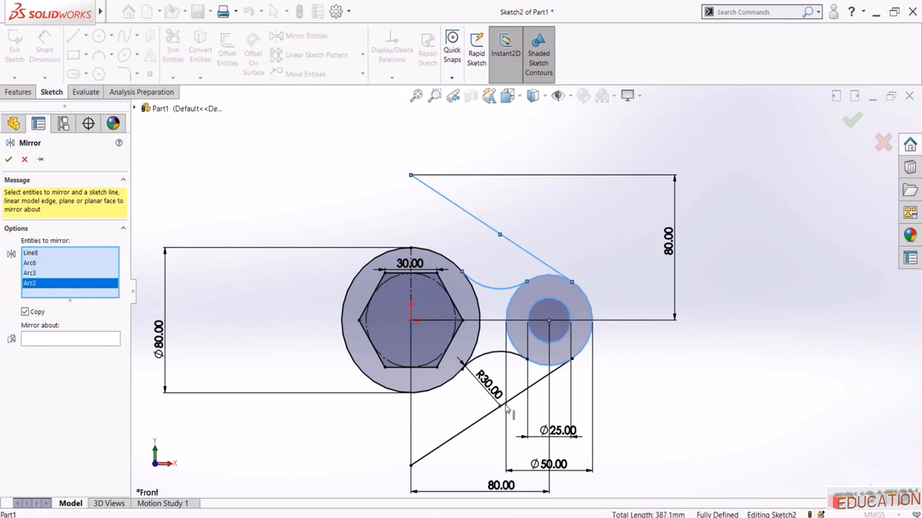
pyautogui.click(498, 406)
pyautogui.press('z')
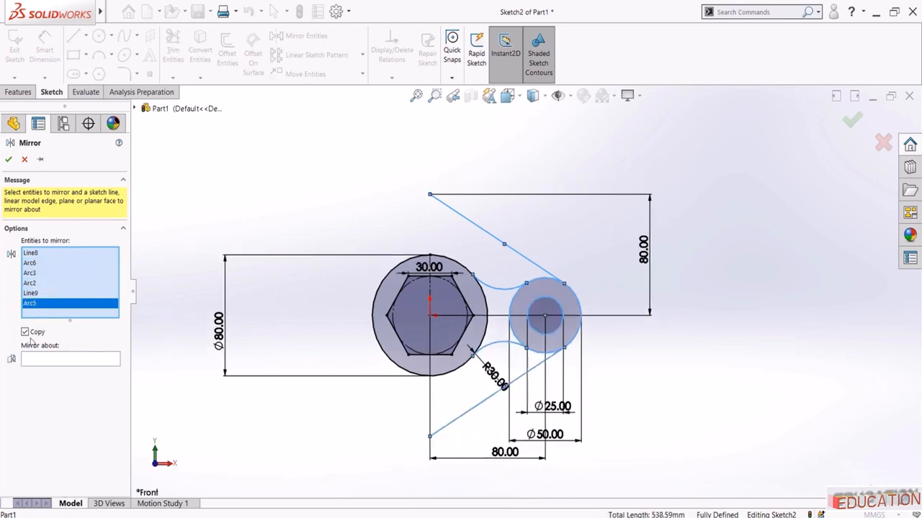
# Mirror the selected arm circles, arcs and slanted lines about the vertical centre line through the origin
pyautogui.click(63, 358)
pyautogui.click(430, 296)
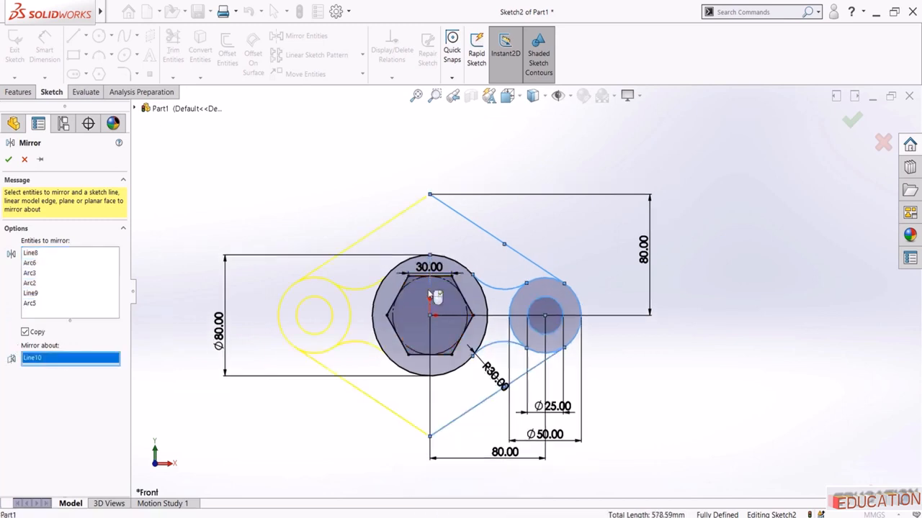
pyautogui.click(8, 160)
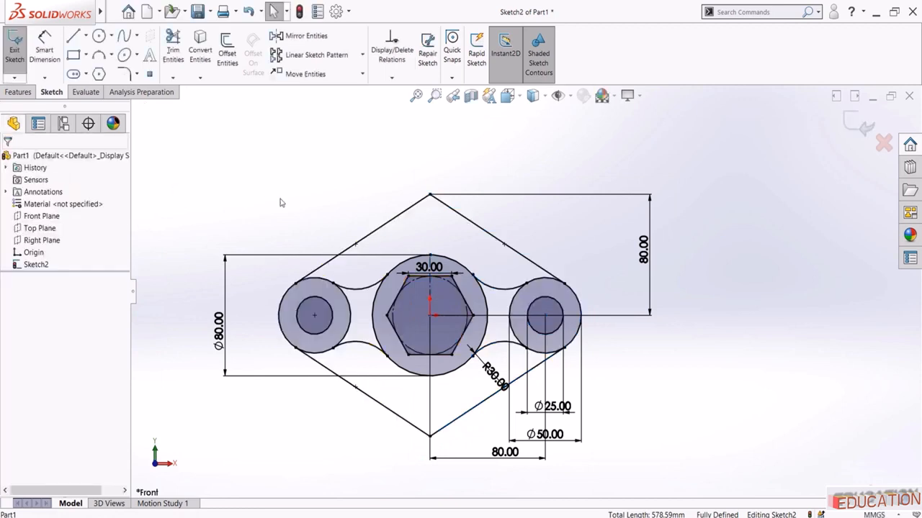
# Trim the left and right side arcs of the 80 mm circle between the R30 arcs
pyautogui.scroll(-1, 411, 296)
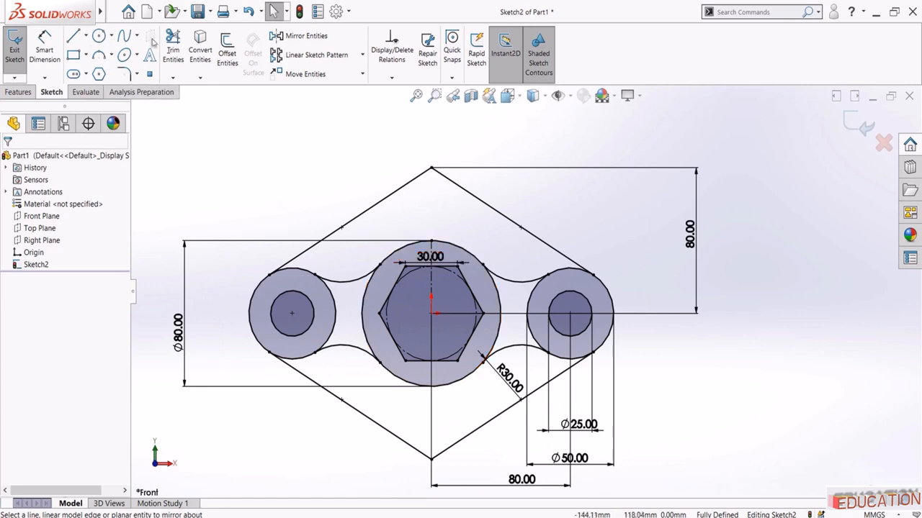
pyautogui.click(173, 48)
pyautogui.moveTo(346, 295); pyautogui.dragTo(371, 302)
pyautogui.moveTo(492, 295); pyautogui.dragTo(506, 299)
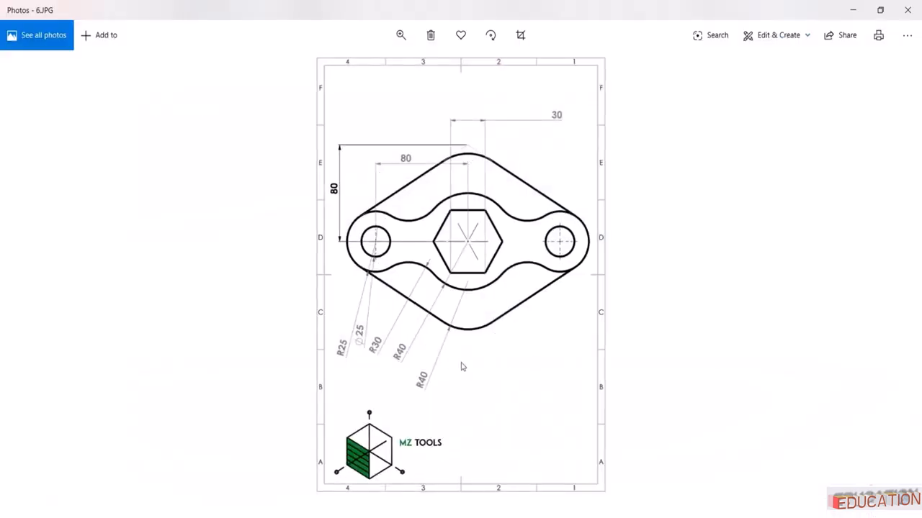
pyautogui.keyDown('ctrl'); pyautogui.scroll(3, 462, 368); pyautogui.keyUp('ctrl')
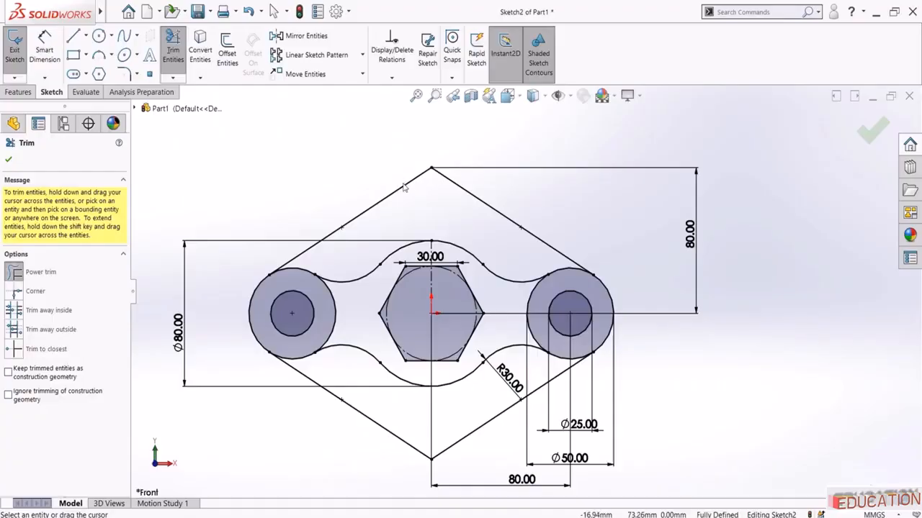
pyautogui.click(8, 160)
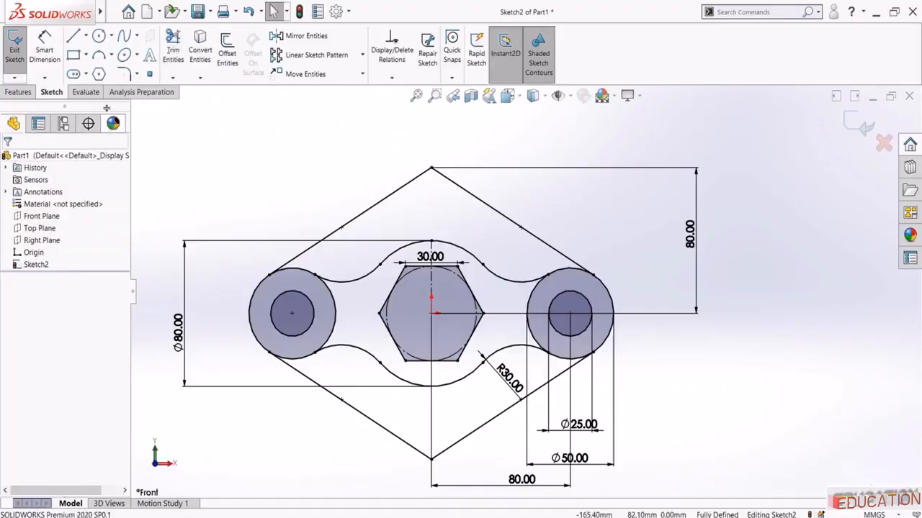
# Fillet the upper and lower corners of the outer diamond profile with a 40 mm radius
pyautogui.click(124, 76)
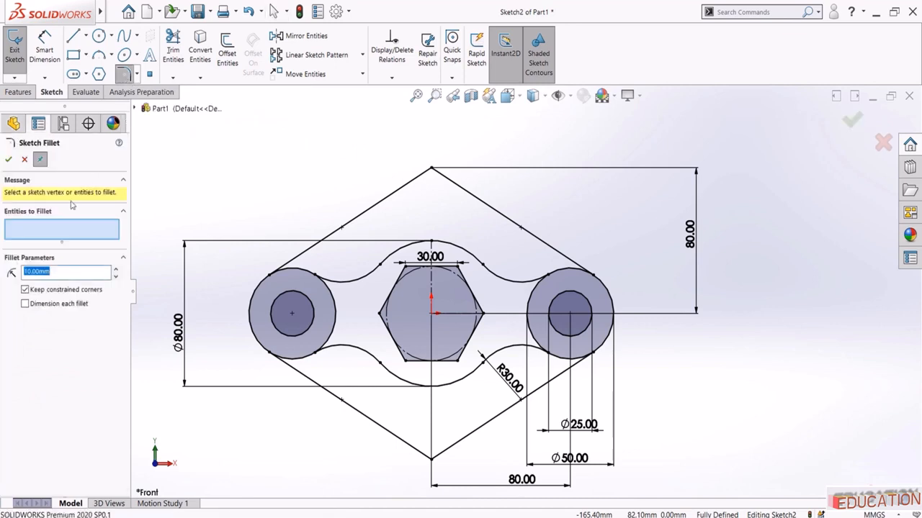
pyautogui.write('40')
pyautogui.press('Return')
pyautogui.click(431, 169)
pyautogui.click(431, 460)
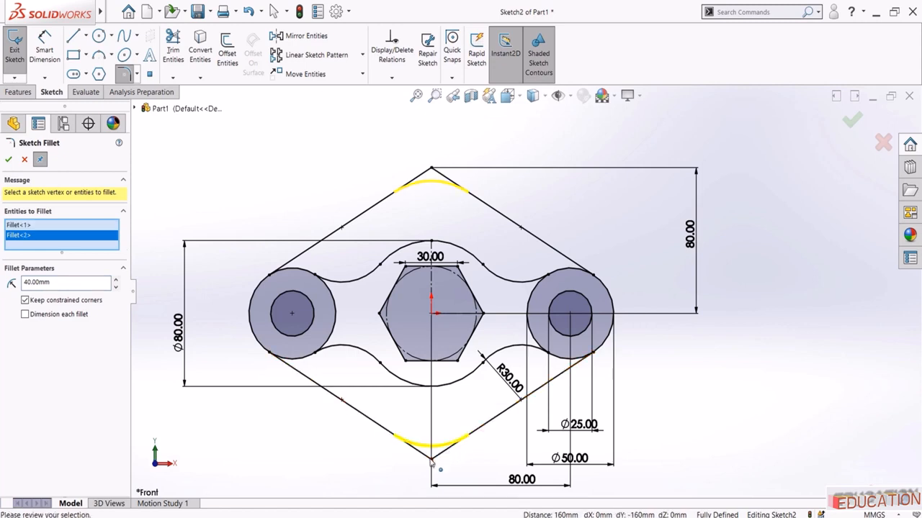
pyautogui.click(8, 160)
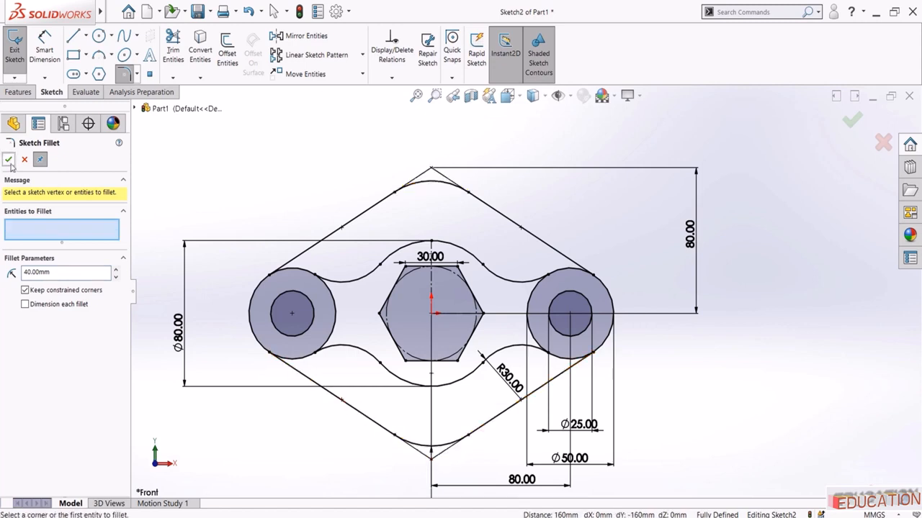
pyautogui.click(8, 160)
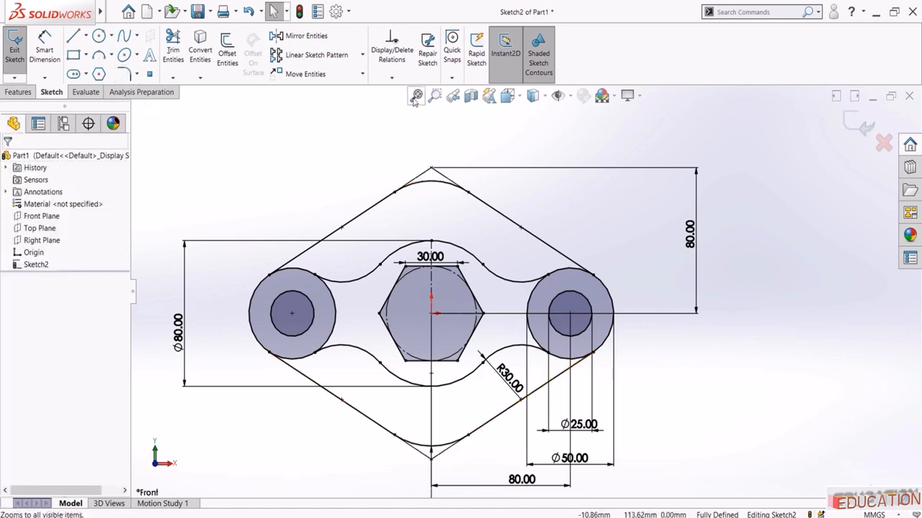
pyautogui.click(416, 96)
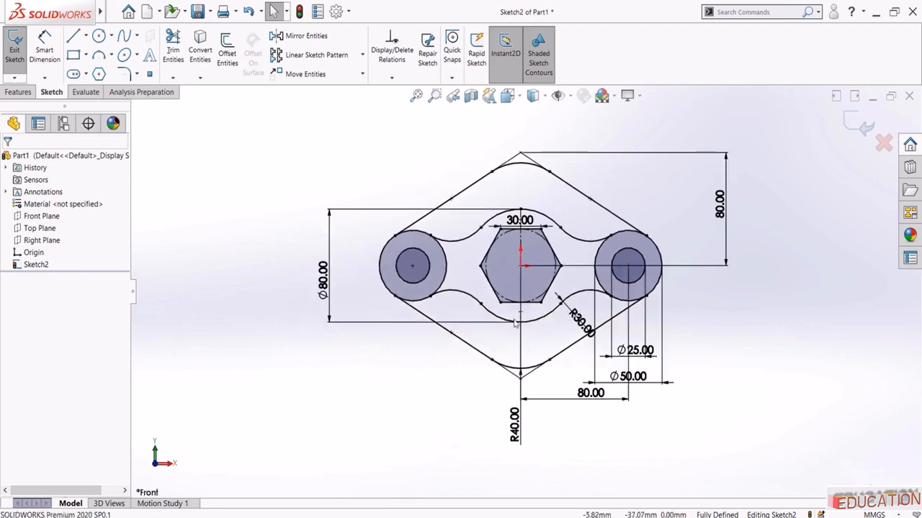
pyautogui.moveTo(582, 323); pyautogui.dragTo(570, 393)
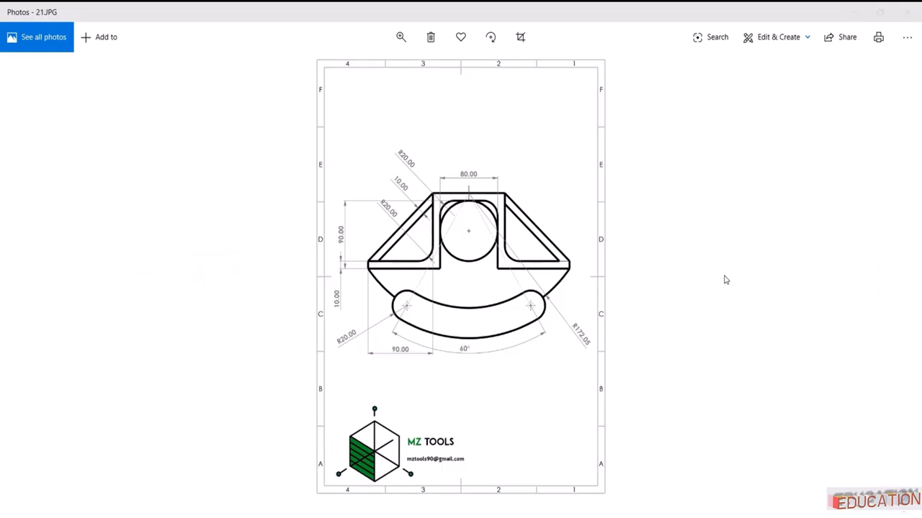
# Start a sketch on the Front Plane and draw a circle centred on the origin
pyautogui.scroll(4, 461, 230)
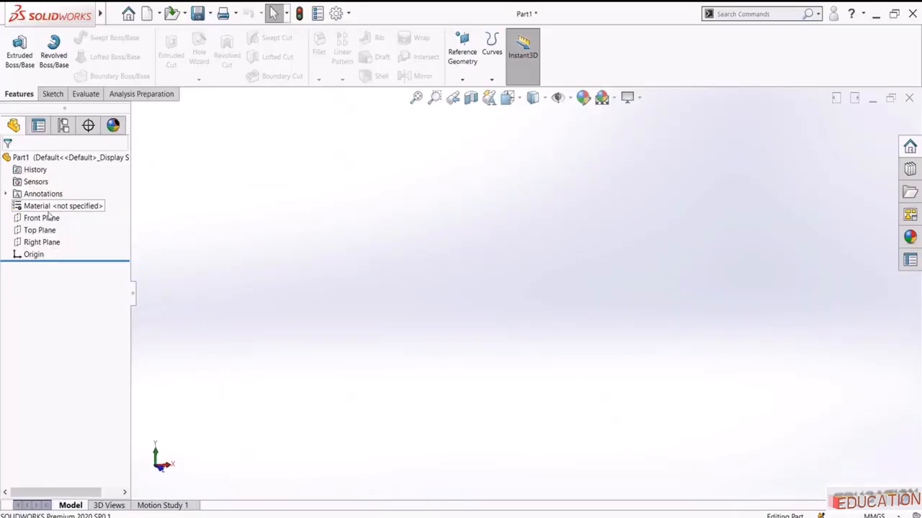
pyautogui.click(36, 214)
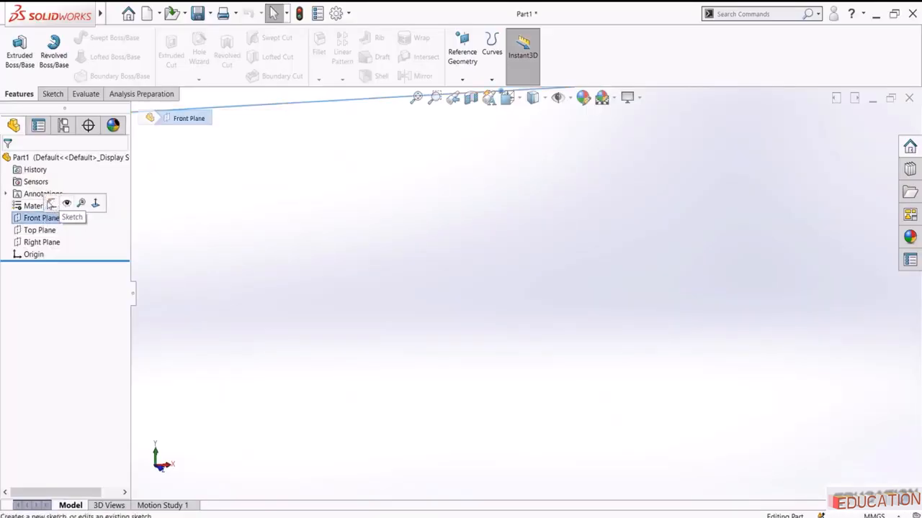
pyautogui.click(70, 202)
pyautogui.click(99, 37)
pyautogui.click(524, 293)
pyautogui.click(566, 319)
# Dimension the circle's diameter as 80 mm
pyautogui.click(44, 51)
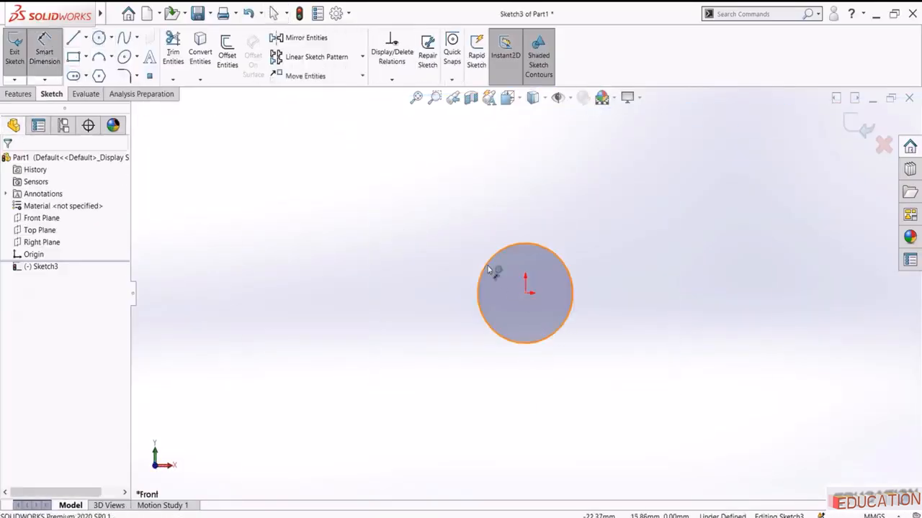
pyautogui.click(487, 265)
pyautogui.click(429, 291)
pyautogui.write('80')
pyautogui.press('Return')
pyautogui.press('Escape')
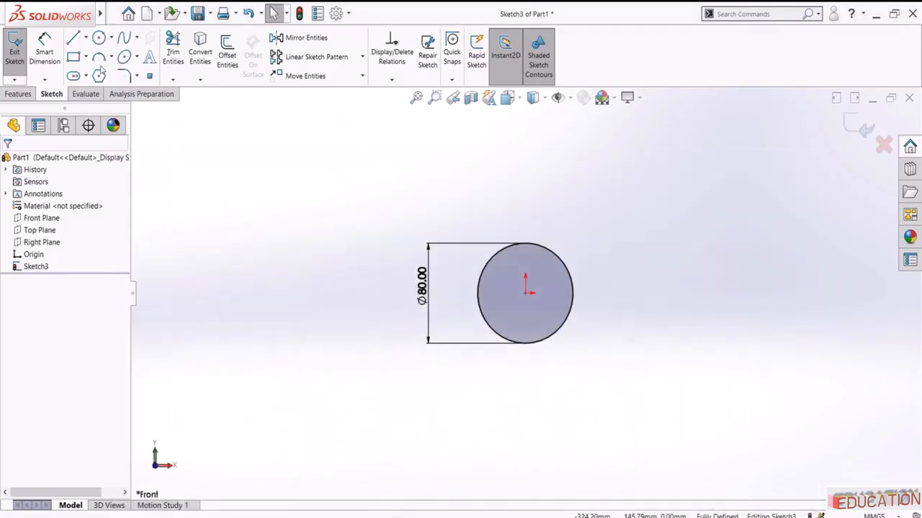
# Draw a horizontal line about 61 mm long rightward from the circle's top point, continuing into a vertical line about 99.6 mm downward
pyautogui.click(73, 38)
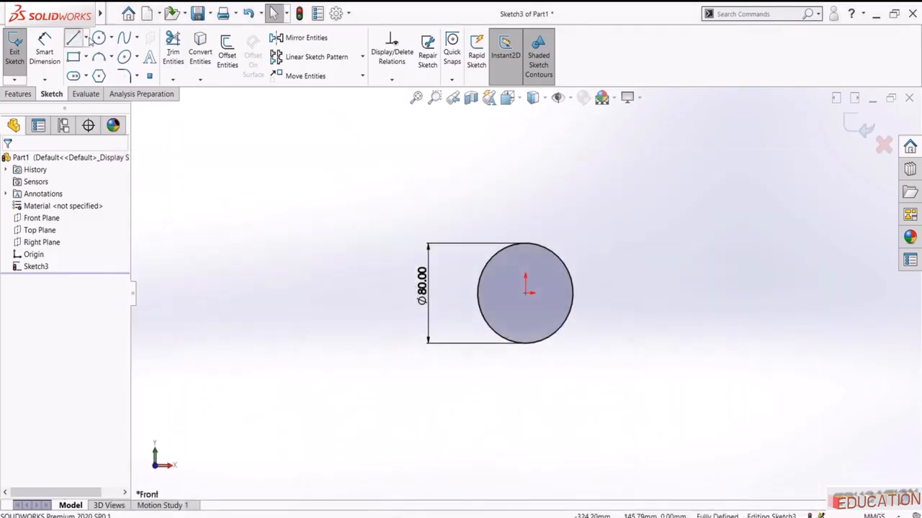
pyautogui.click(525, 243)
pyautogui.click(597, 243)
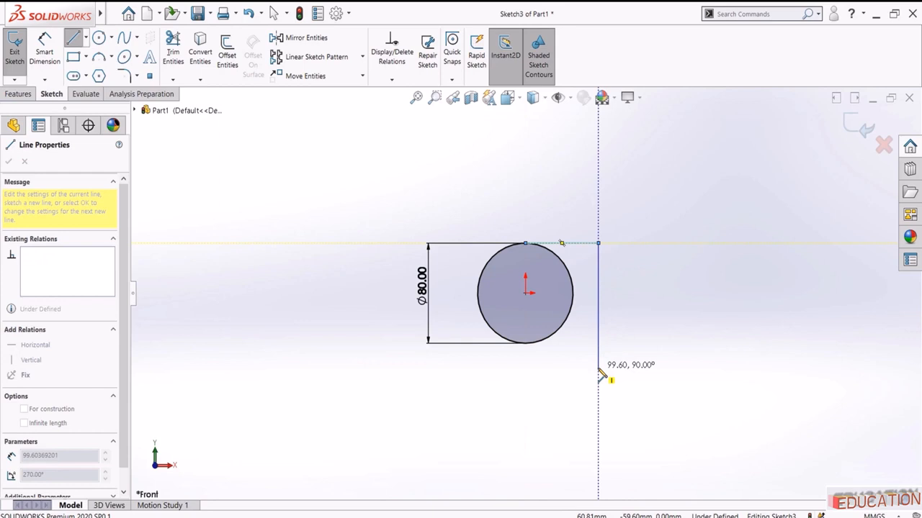
pyautogui.click(598, 368)
pyautogui.press('Escape')
# Add a tangent relation between the vertical line and the circle
pyautogui.click(598, 272)
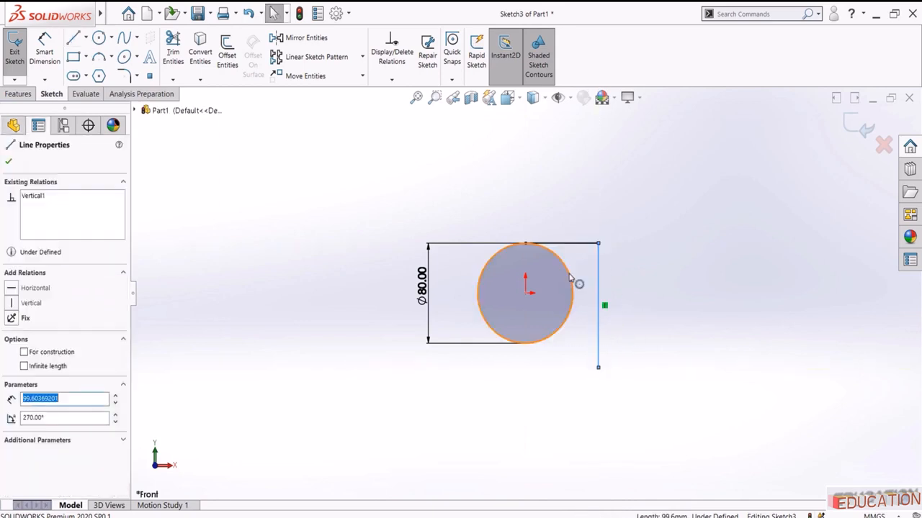
pyautogui.keyDown('ctrl'); pyautogui.click(570, 277); pyautogui.keyUp('ctrl')
pyautogui.click(608, 229)
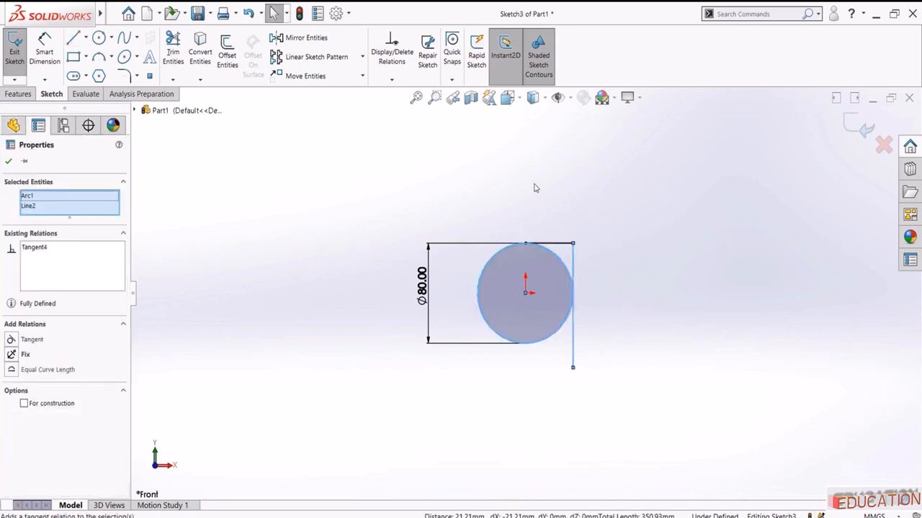
pyautogui.click(534, 188)
pyautogui.scroll(-2, 550, 272)
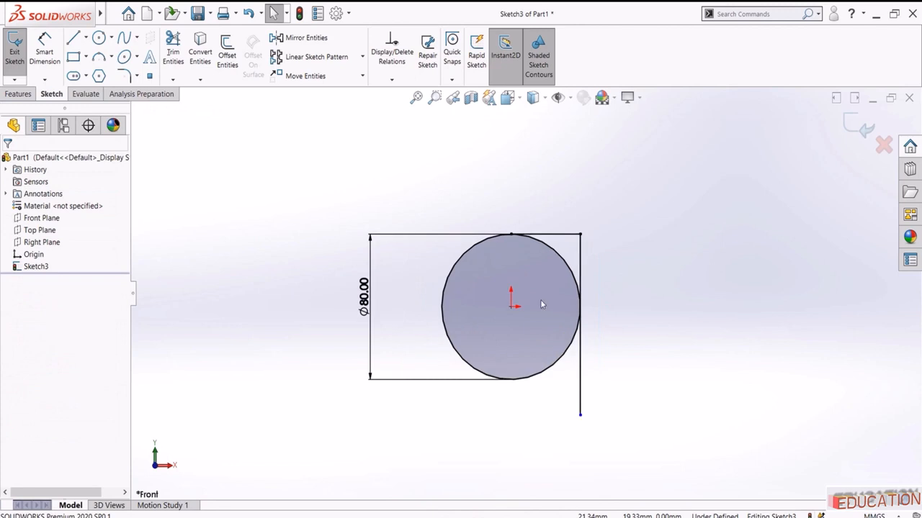
# Check the reference drawing and fillet the corner between the horizontal and vertical lines with a 20 mm radius
pyautogui.hotkey('alt', 'Tab')
pyautogui.scroll(4, 478, 215)
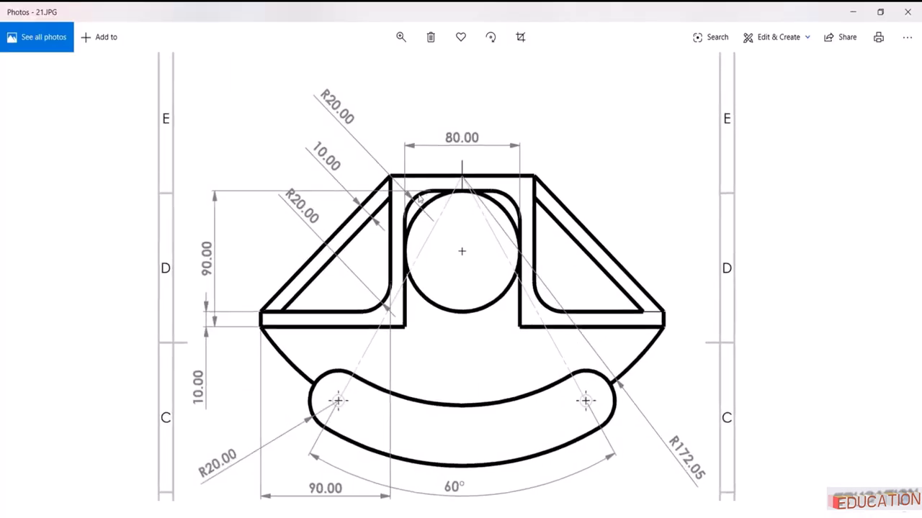
pyautogui.hotkey('alt', 'Tab')
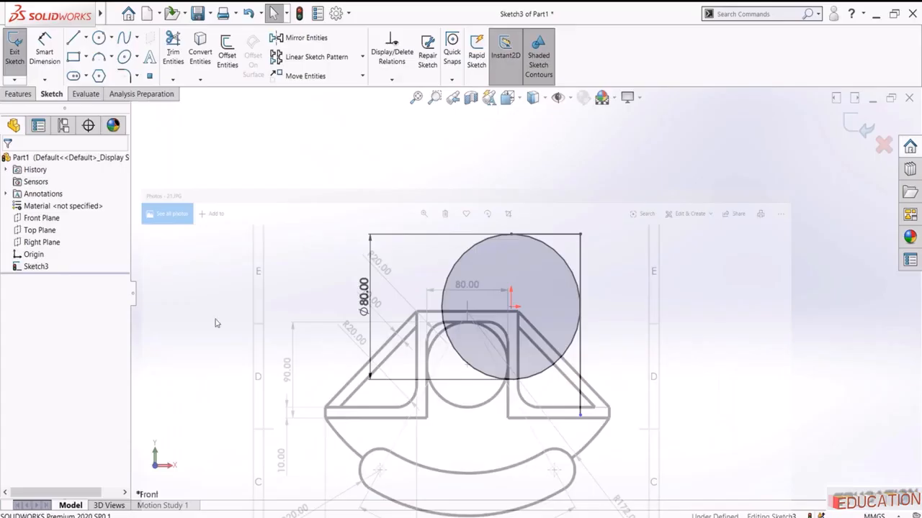
pyautogui.click(125, 75)
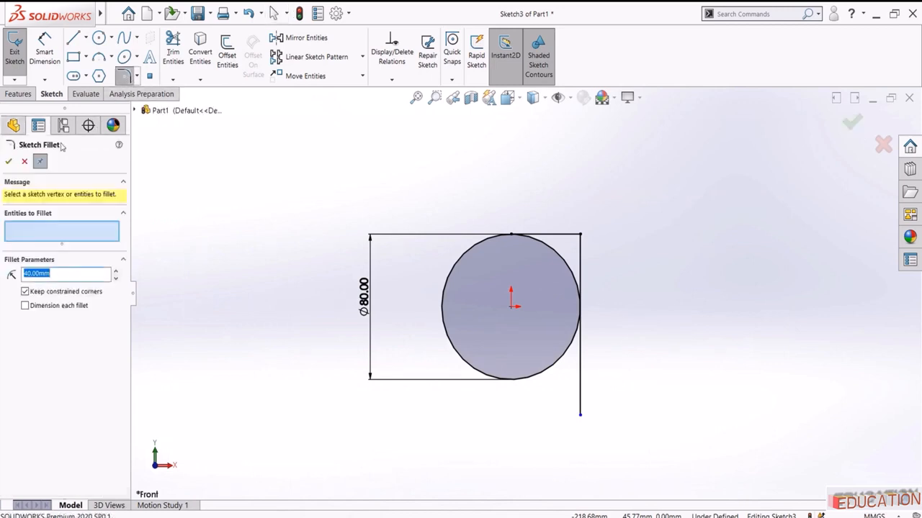
pyautogui.write('20')
pyautogui.press('Return')
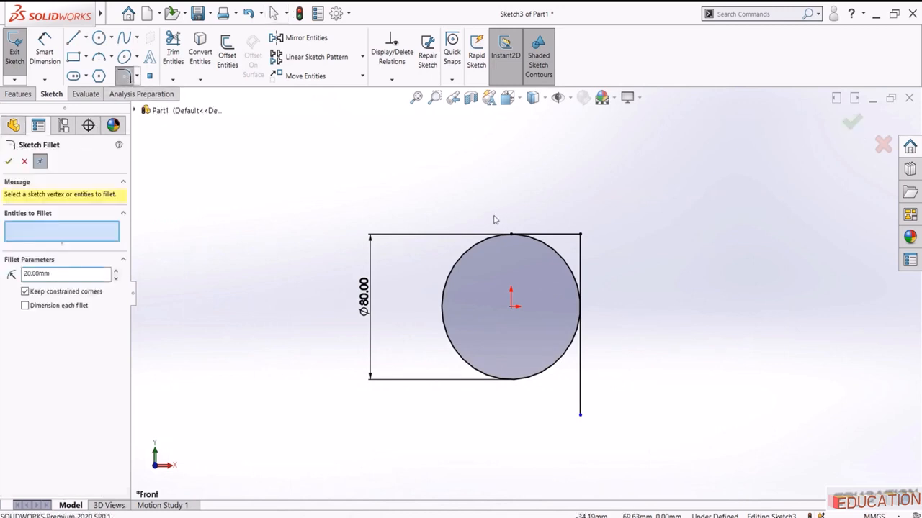
pyautogui.click(585, 244)
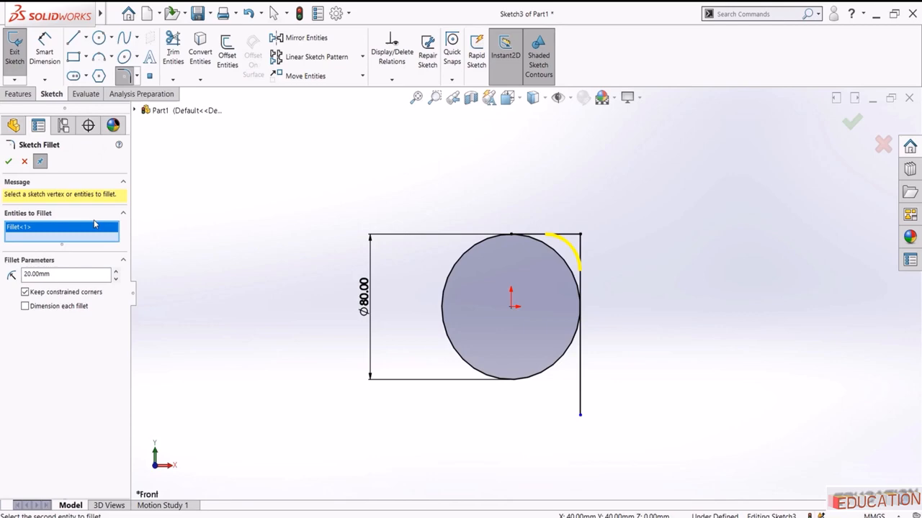
pyautogui.click(14, 161)
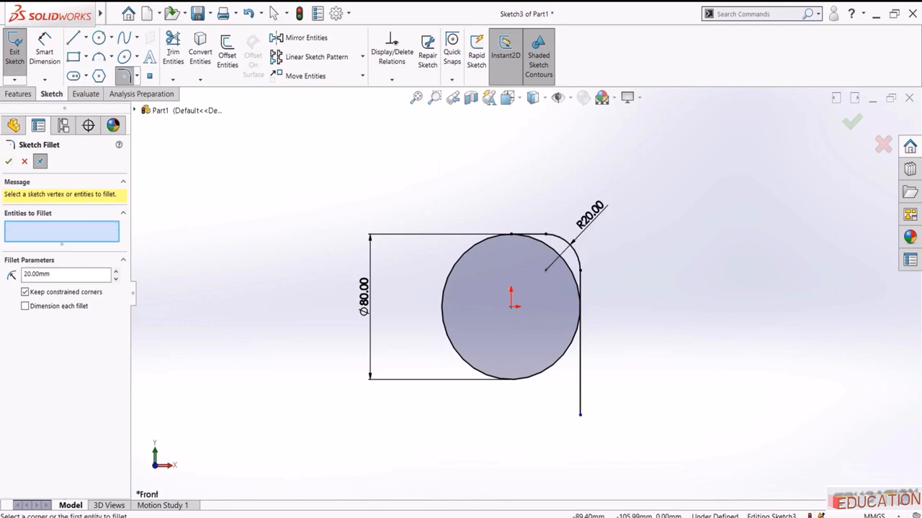
# Check the reference drawing and set the vertical distance from the upper horizontal line to the vertical line's lower end to 90 mm
pyautogui.hotkey('alt', 'Tab')
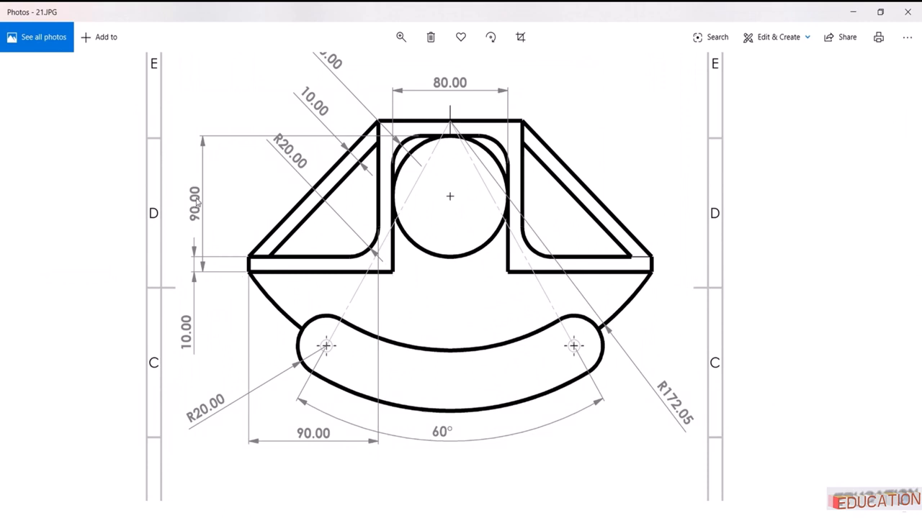
pyautogui.scroll(1, 288, 344)
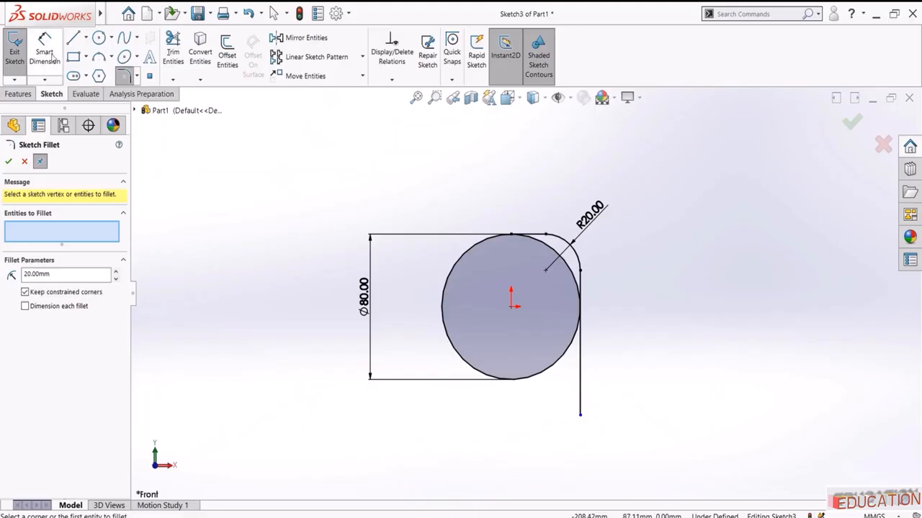
pyautogui.click(44, 50)
pyautogui.click(531, 234)
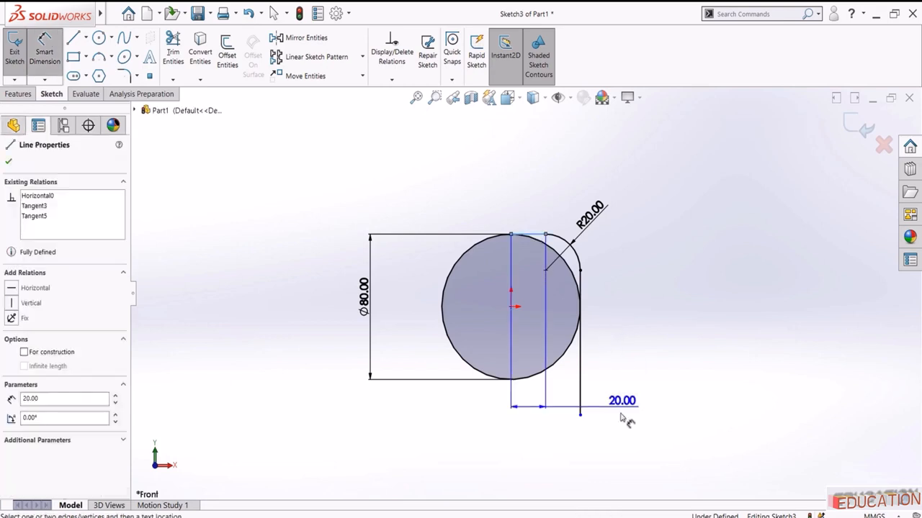
pyautogui.click(580, 414)
pyautogui.click(671, 328)
pyautogui.write('9')
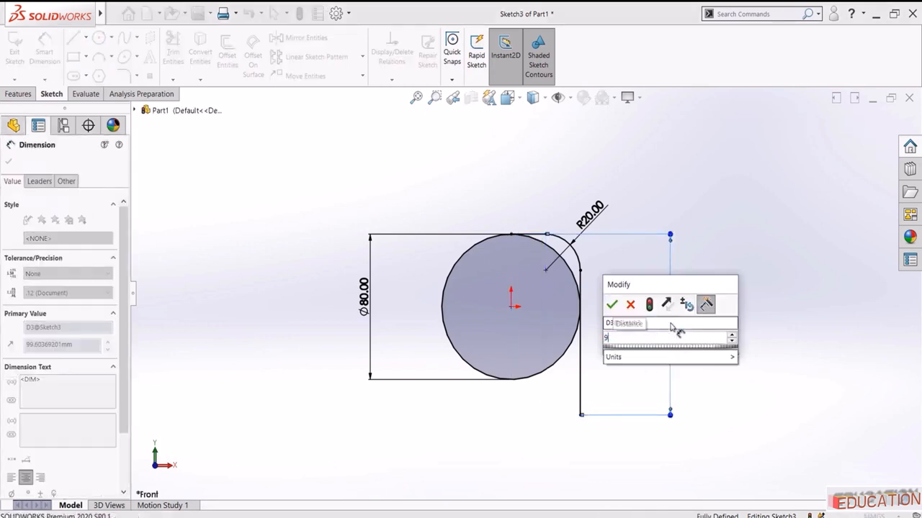
pyautogui.write('0')
pyautogui.press('Return')
# Draw a horizontal line rightward from the lower end of the vertical line
pyautogui.press('l')
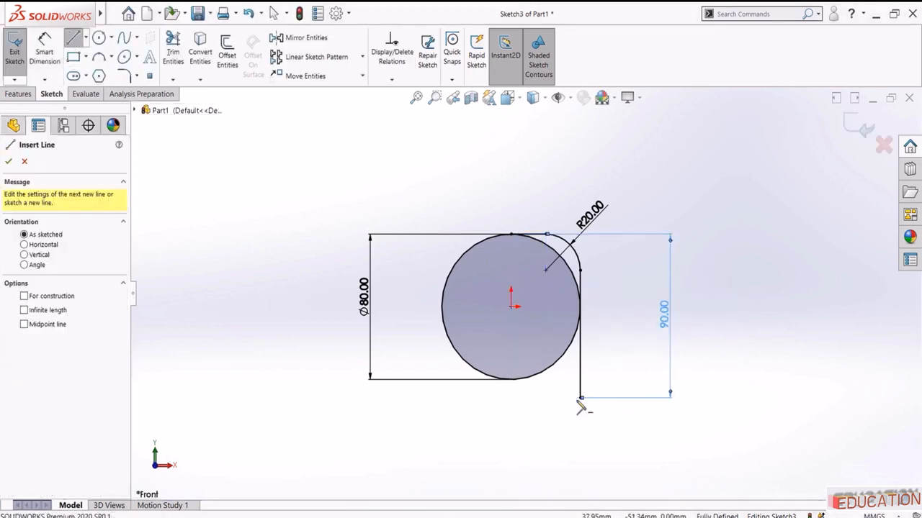
pyautogui.click(580, 398)
pyautogui.click(738, 398)
pyautogui.press('Escape')
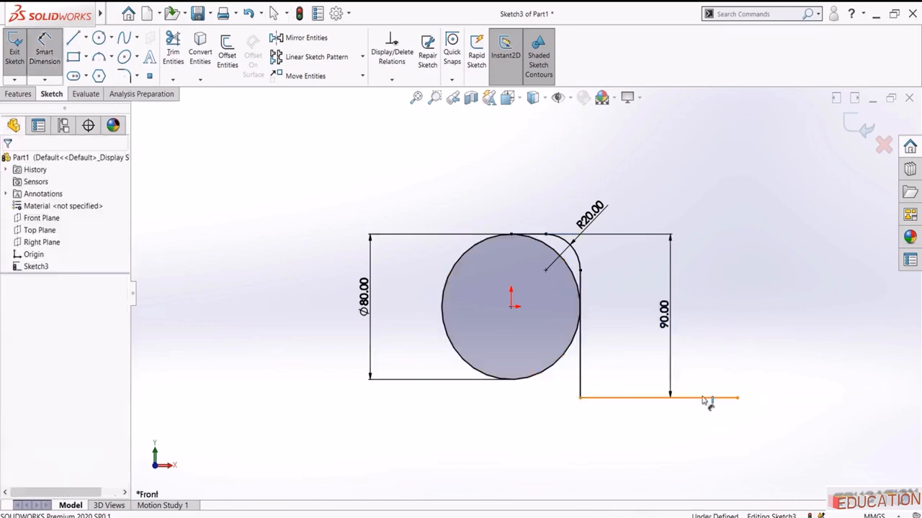
# Set the lower horizontal line's length to 100 mm and check the reference drawing
pyautogui.click(704, 397)
pyautogui.click(689, 424)
pyautogui.write('100')
pyautogui.press('Return')
pyautogui.press('Escape')
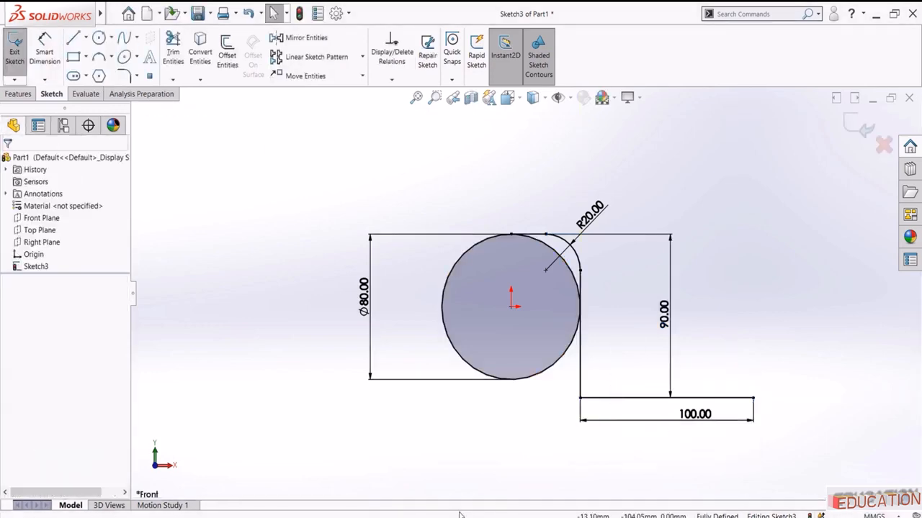
pyautogui.hotkey('alt', 'Tab')
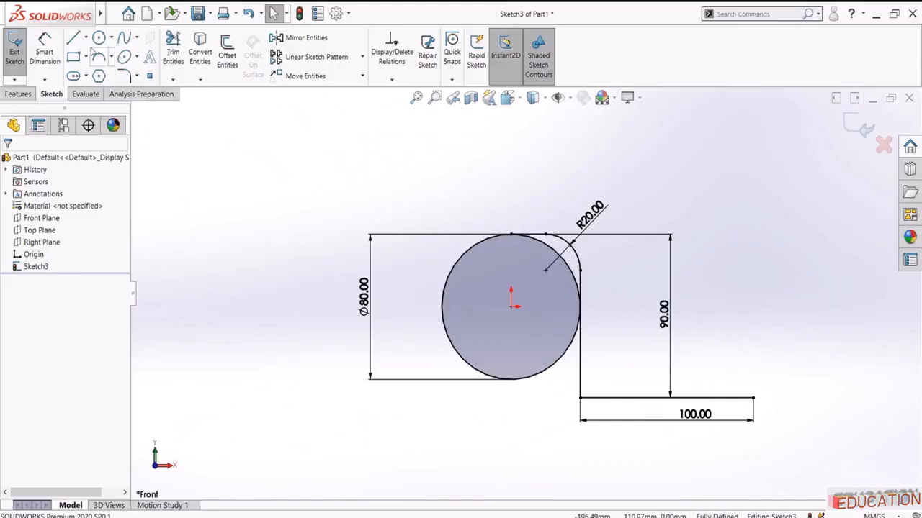
# Draw a connected chain of three outer lines, running above the circle, down beside the vertical line and rightward above the lower horizontal line
pyautogui.click(73, 37)
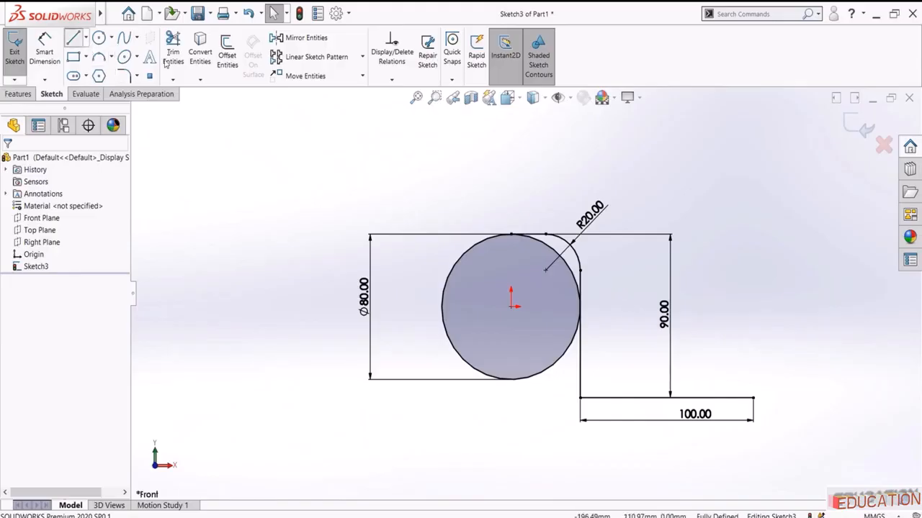
pyautogui.click(511, 206)
pyautogui.click(591, 205)
pyautogui.click(591, 365)
pyautogui.click(749, 369)
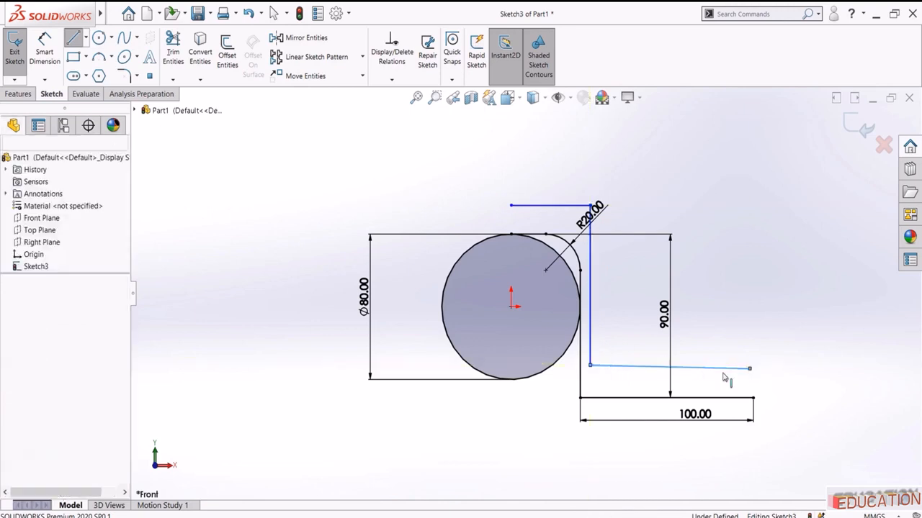
pyautogui.press('Escape')
# Align the outer top line's start point vertically with the start point of the inner top line on the circle
pyautogui.click(511, 206)
pyautogui.keyDown('ctrl'); pyautogui.click(511, 235); pyautogui.keyUp('ctrl')
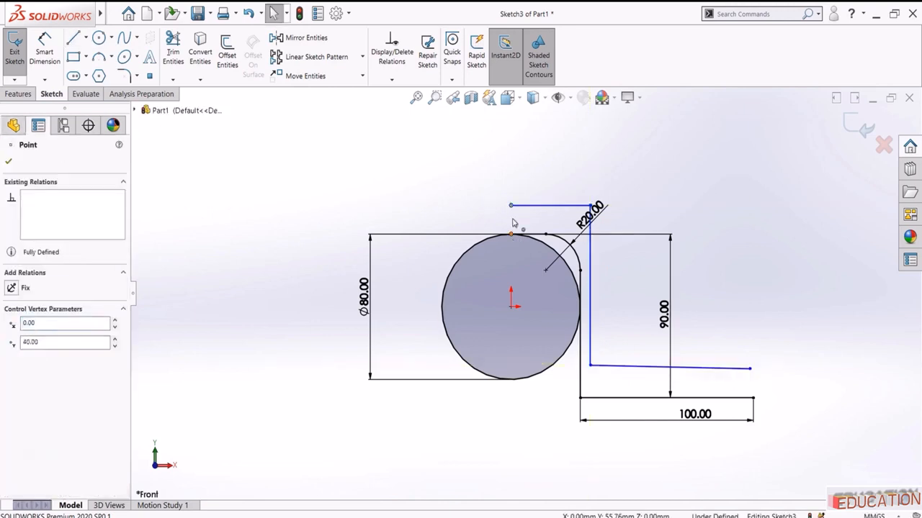
pyautogui.click(554, 191)
pyautogui.click(495, 171)
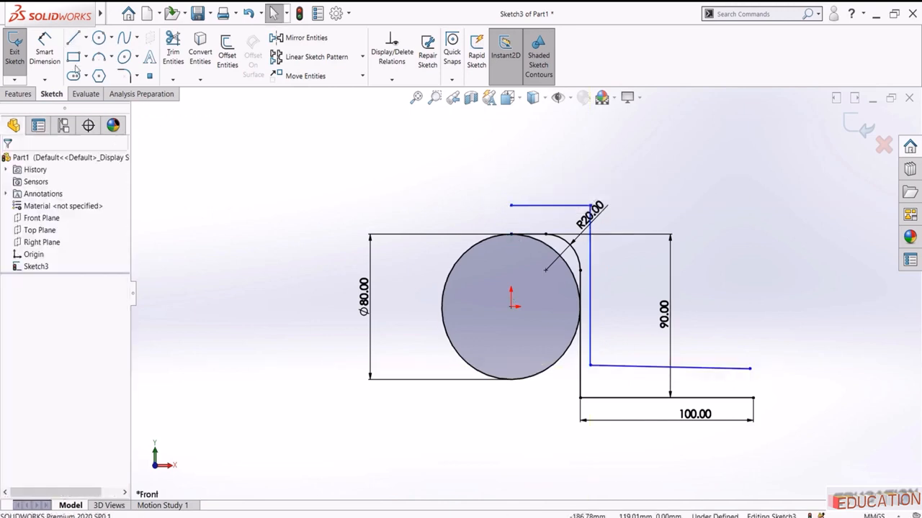
# Dimension the distance between the inner and outer top horizontal lines and set it to 10 mm
pyautogui.click(44, 51)
pyautogui.click(539, 235)
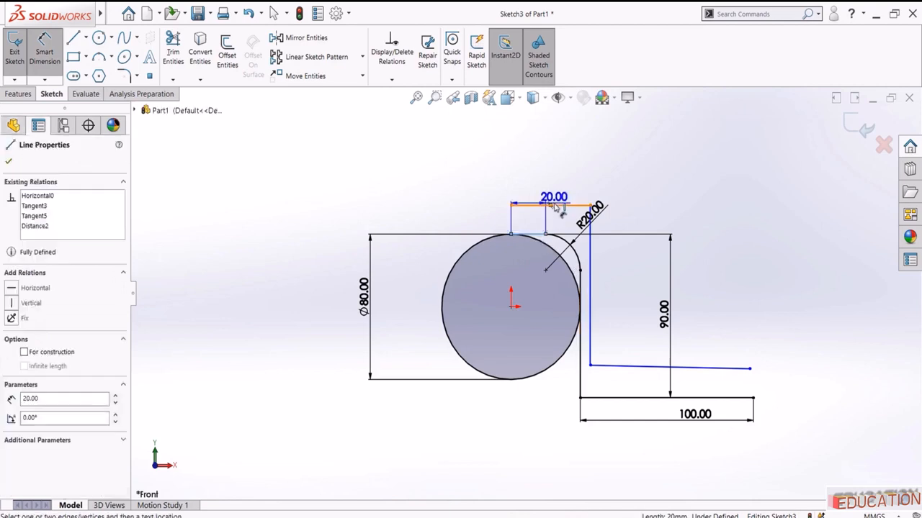
pyautogui.click(529, 207)
pyautogui.click(395, 169)
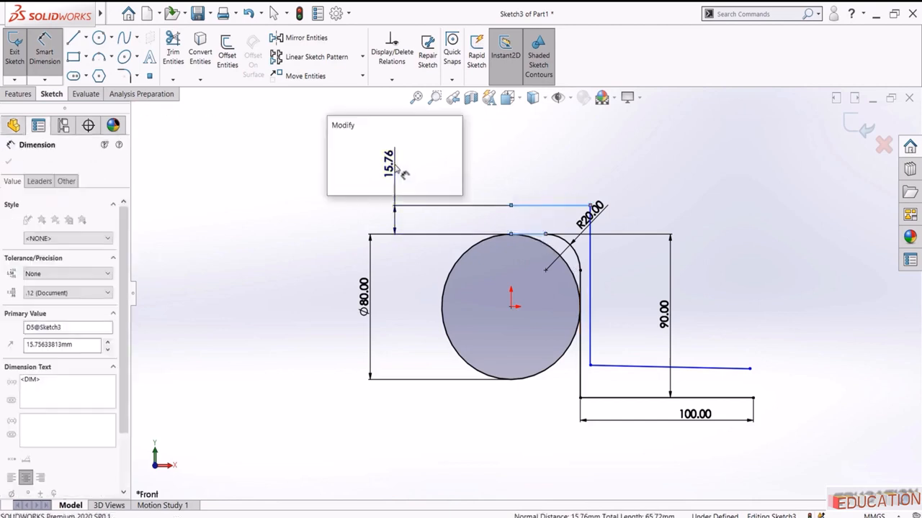
pyautogui.write('10')
pyautogui.press('Return')
pyautogui.press('Escape')
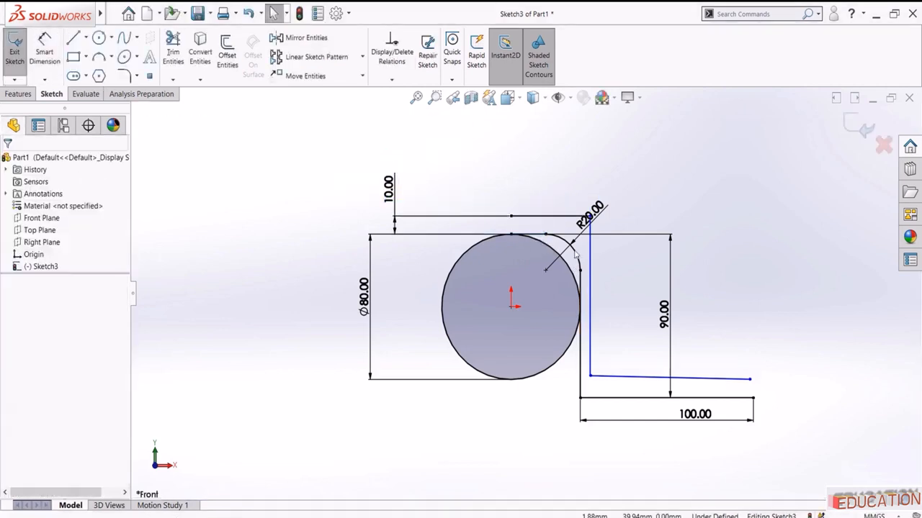
# Dimension the gap between the two parallel vertical lines and set it to 10 mm
pyautogui.scroll(-2, 609, 248)
pyautogui.click(44, 50)
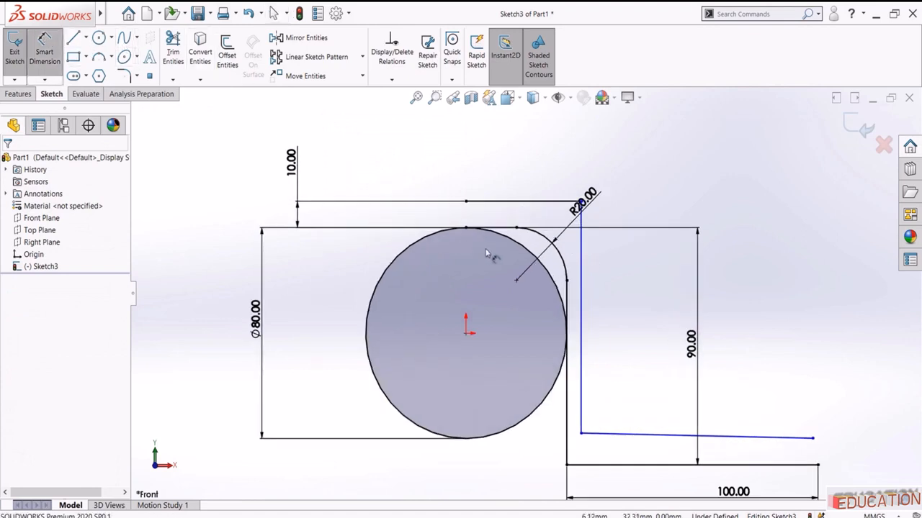
pyautogui.click(572, 303)
pyautogui.click(580, 303)
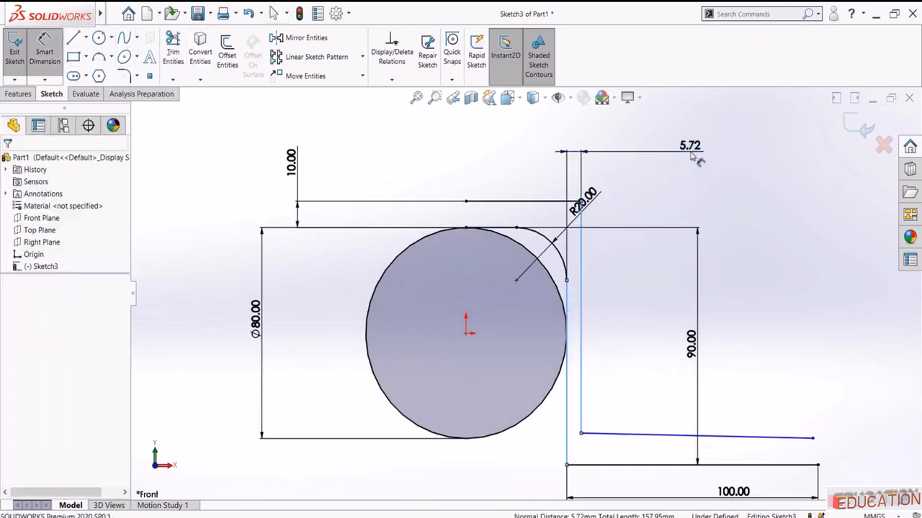
pyautogui.click(691, 154)
pyautogui.write('10')
pyautogui.press('Return')
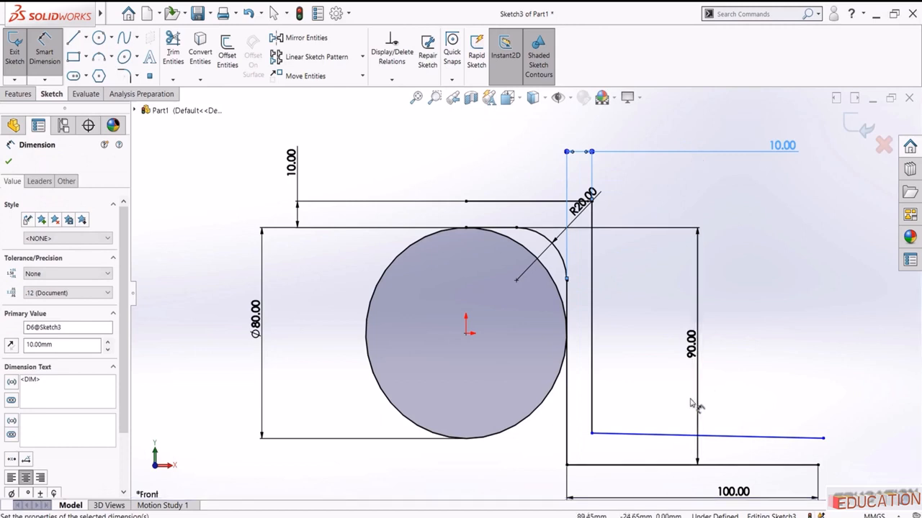
pyautogui.press('Escape')
# Make the slanted line above the 100 mm base line horizontal
pyautogui.click(658, 437)
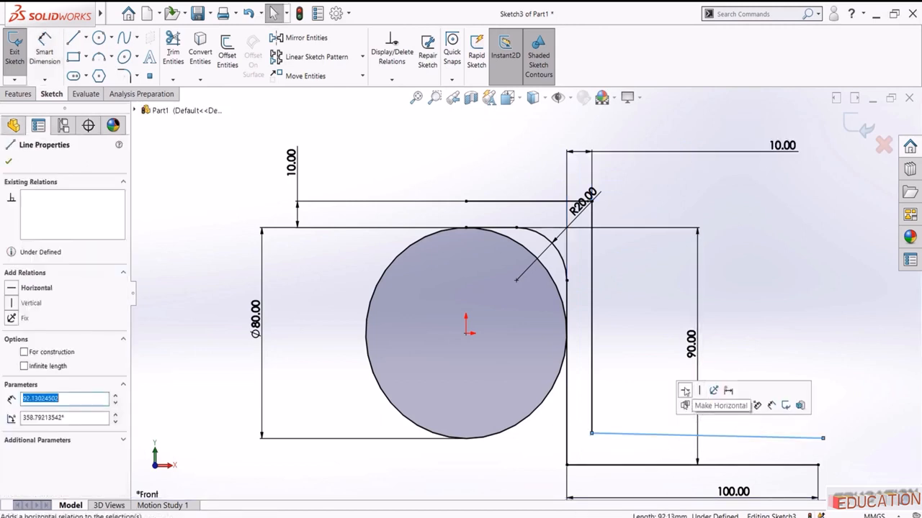
pyautogui.click(650, 388)
pyautogui.click(645, 355)
# Dimension the distance between the two lower horizontal lines and set it to 10 mm
pyautogui.click(45, 49)
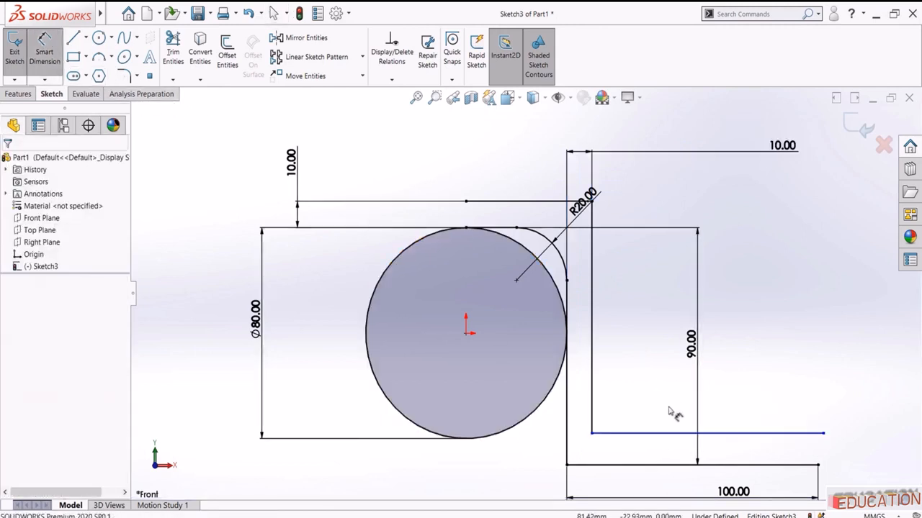
pyautogui.click(650, 432)
pyautogui.click(643, 465)
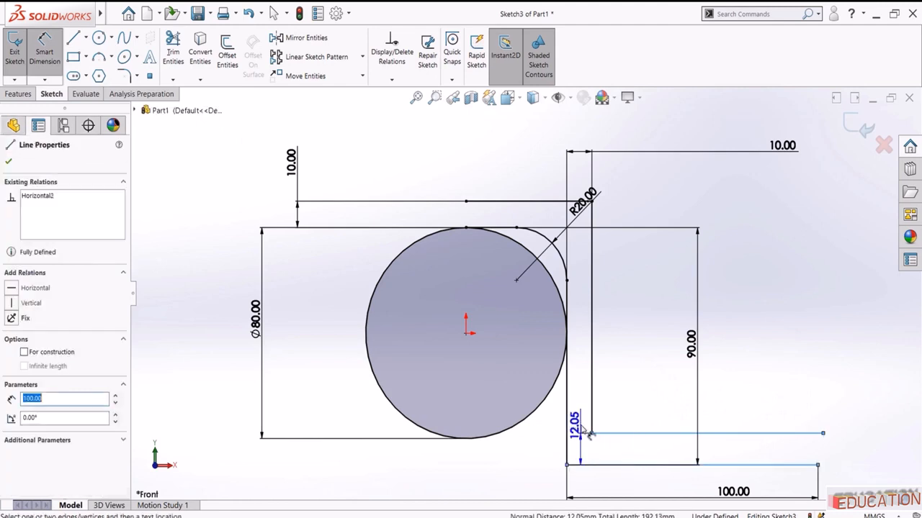
pyautogui.scroll(3, 598, 430)
pyautogui.click(776, 325)
pyautogui.write('10')
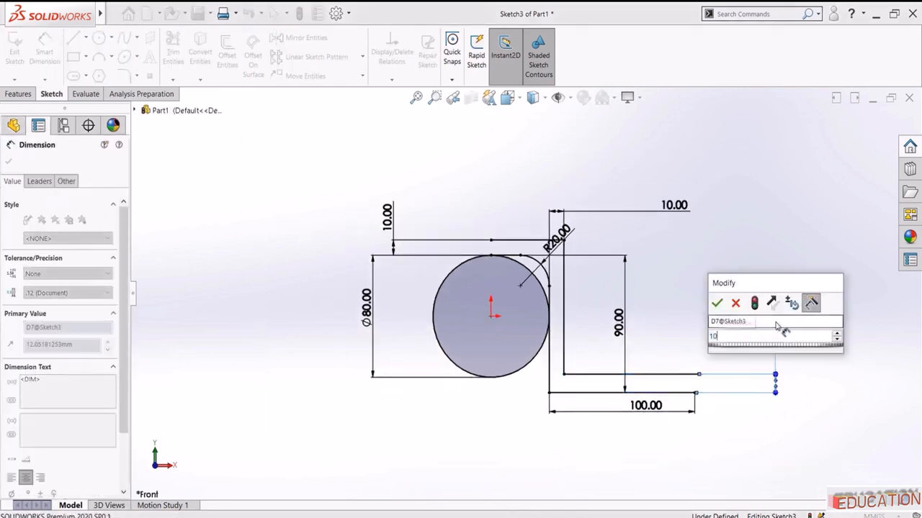
pyautogui.press('Return')
pyautogui.press('Escape')
# Apply a vertical relation between the free right ends of the two lower horizontal lines
pyautogui.scroll(-4, 669, 358)
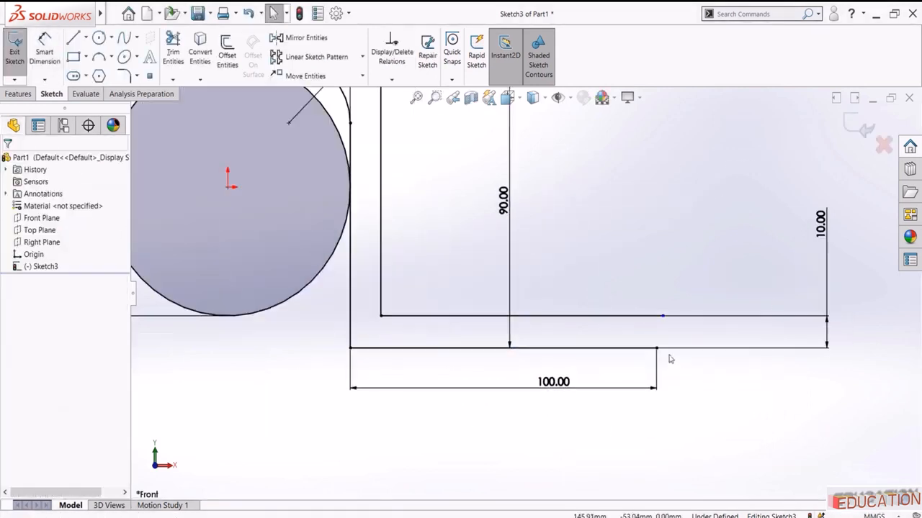
pyautogui.click(662, 317)
pyautogui.keyDown('ctrl'); pyautogui.click(662, 317); pyautogui.keyUp('ctrl')
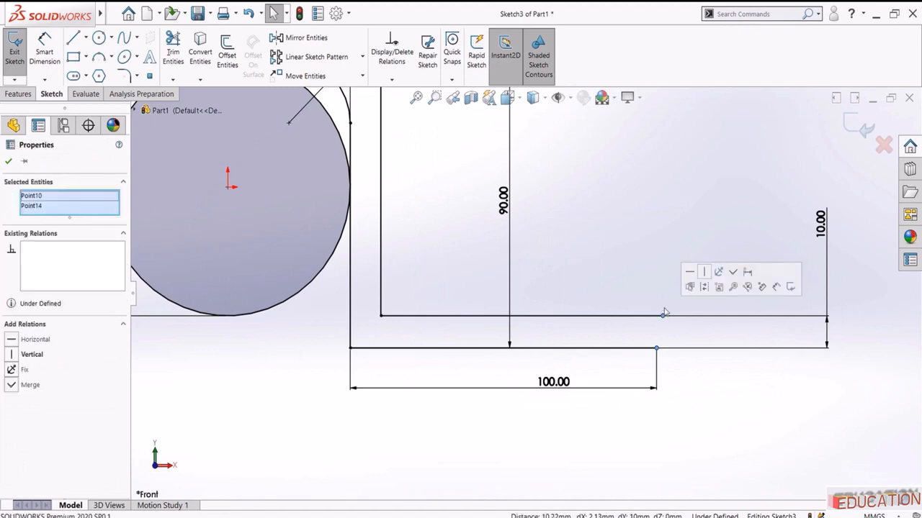
pyautogui.click(703, 272)
# Close the right end of the base flange with a vertical line joining the two lower horizontal lines' endpoints
pyautogui.scroll(4, 650, 363)
pyautogui.scroll(-2, 650, 363)
pyautogui.click(75, 37)
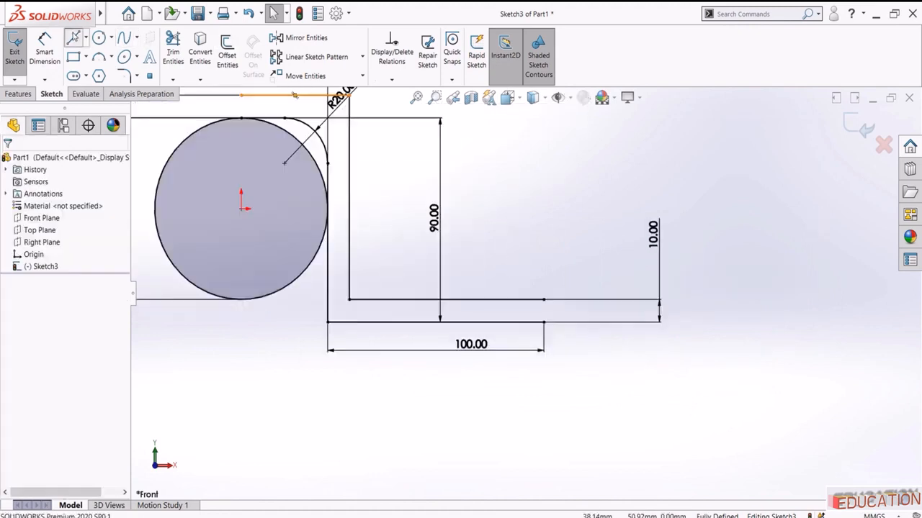
pyautogui.click(542, 322)
pyautogui.click(543, 300)
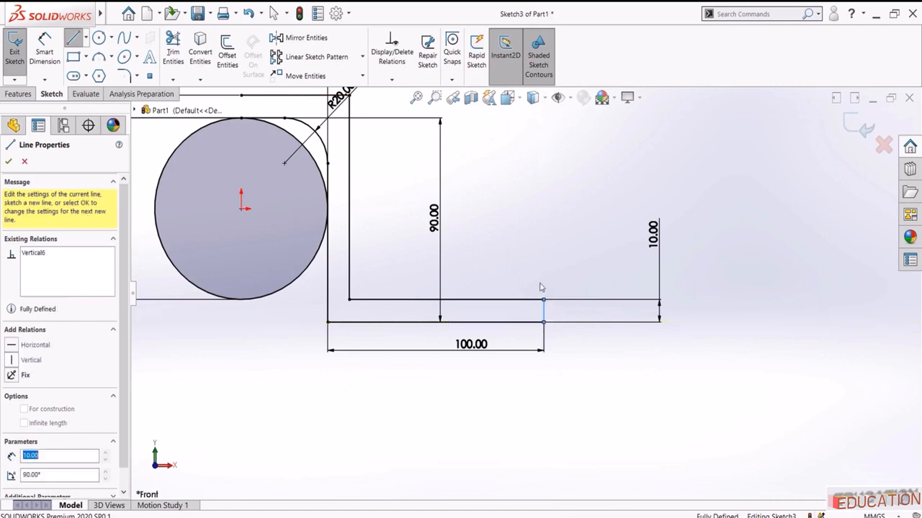
pyautogui.press('Escape')
pyautogui.press('Escape')
# Fillet the corner between the outer vertical line and the flange's upper line with a 20 mm radius
pyautogui.scroll(3, 527, 280)
pyautogui.scroll(-3, 453, 261)
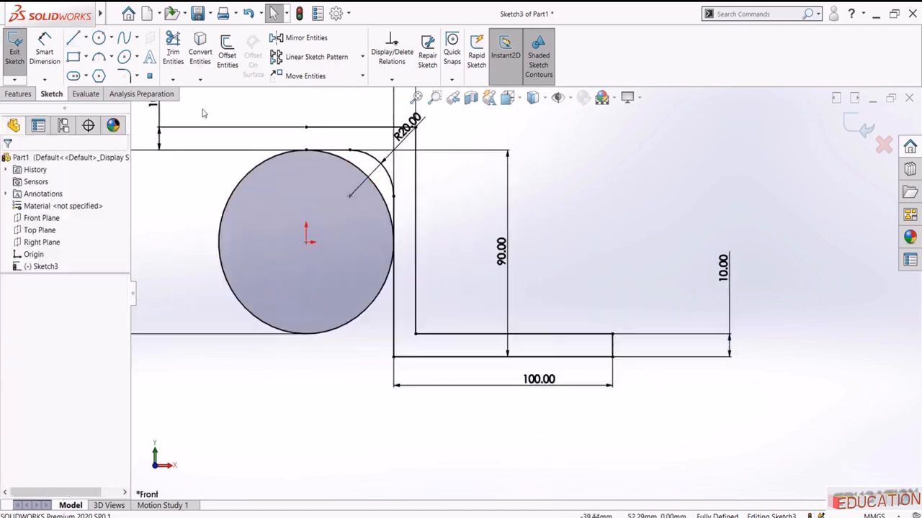
pyautogui.click(125, 76)
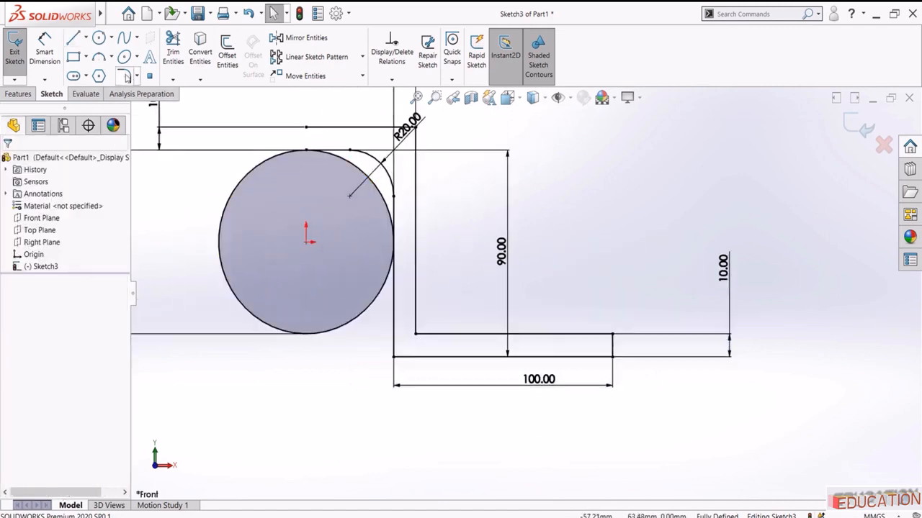
pyautogui.click(416, 332)
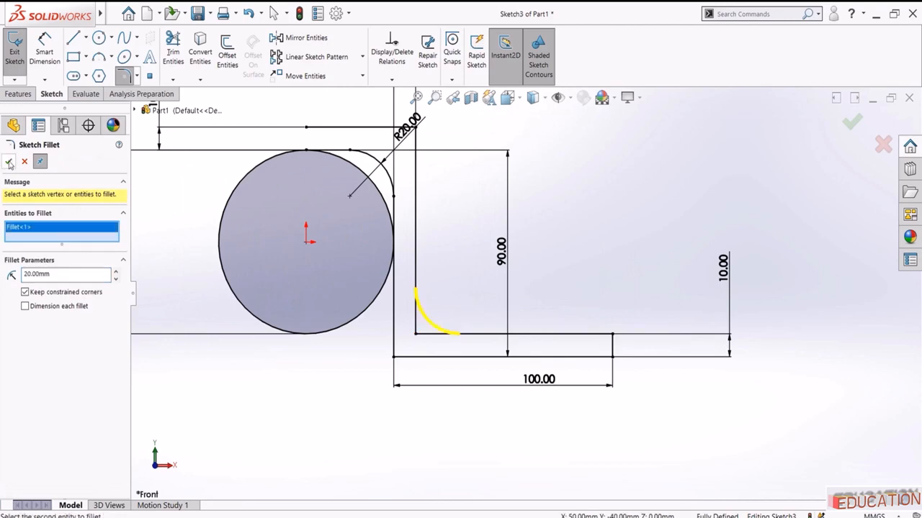
pyautogui.click(8, 162)
pyautogui.press('f')
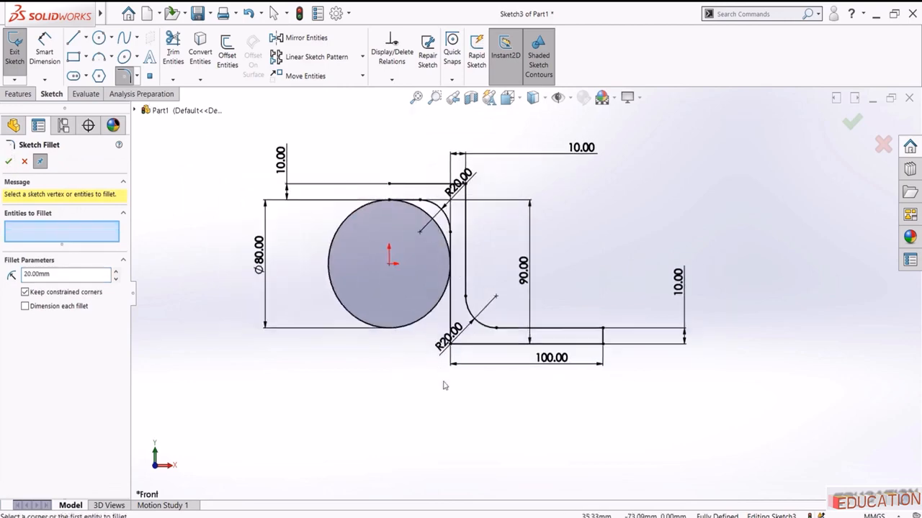
# Check the reference drawing and move the upper R20 dimension above the circle and the vertical lines' 10 mm dimension below the profile
pyautogui.click(398, 515)
pyautogui.scroll(3, 472, 200)
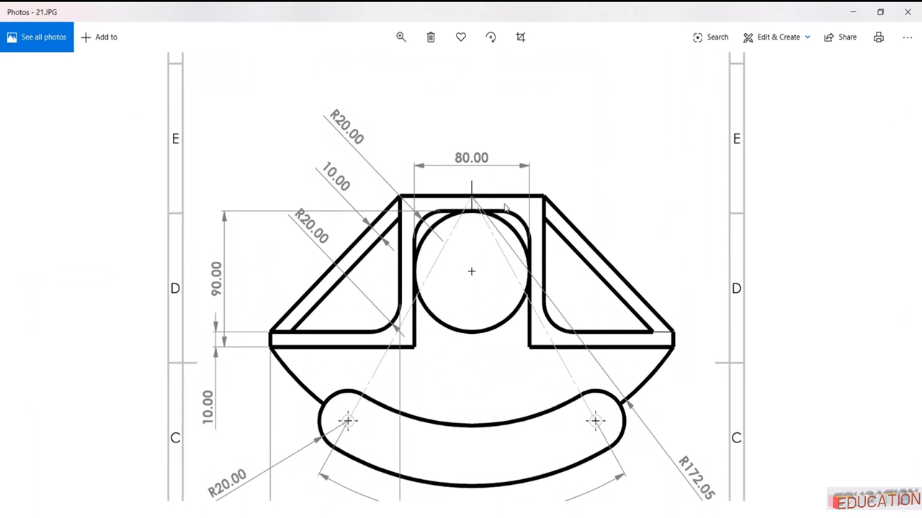
pyautogui.moveTo(534, 288); pyautogui.dragTo(531, 316)
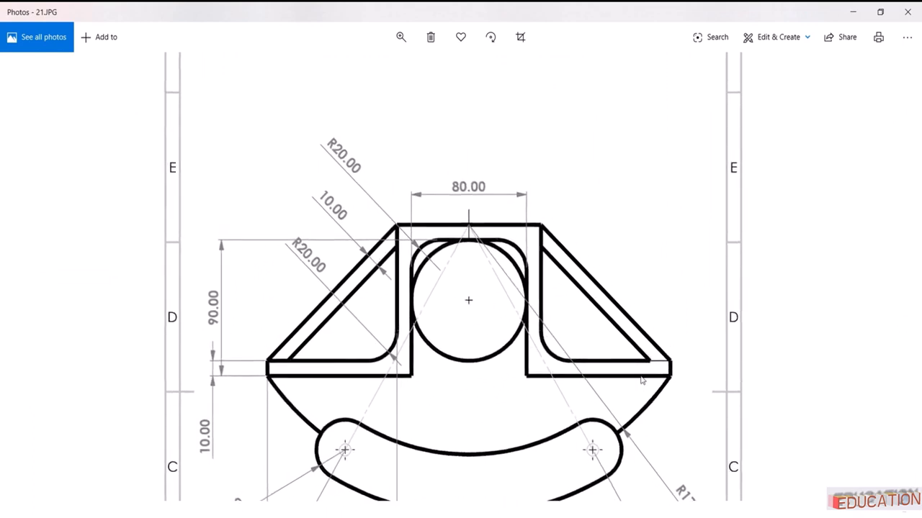
pyautogui.moveTo(579, 380); pyautogui.dragTo(566, 314)
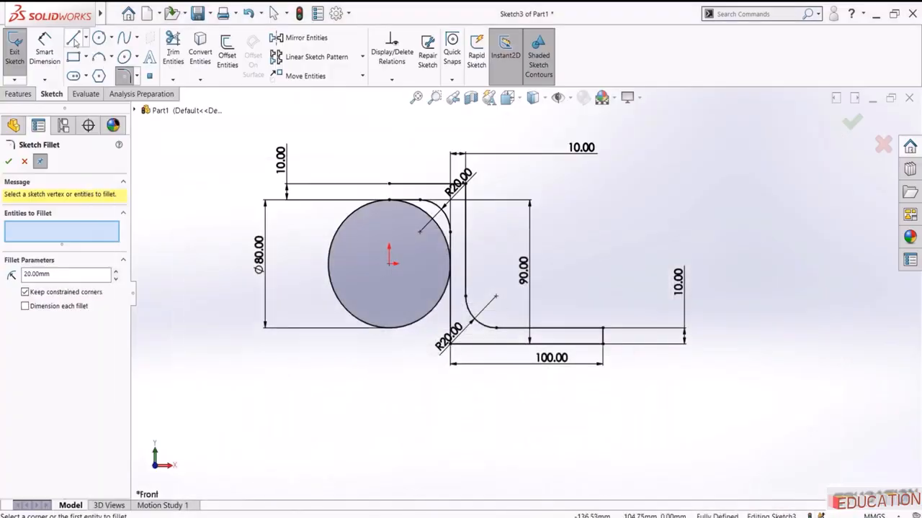
pyautogui.click(73, 37)
pyautogui.scroll(-3, 453, 180)
pyautogui.press('Escape')
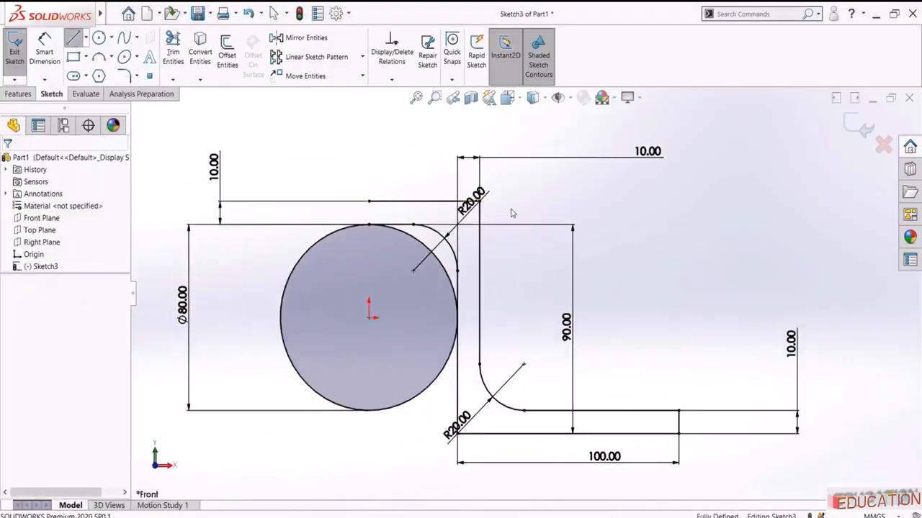
pyautogui.moveTo(487, 210); pyautogui.dragTo(391, 150)
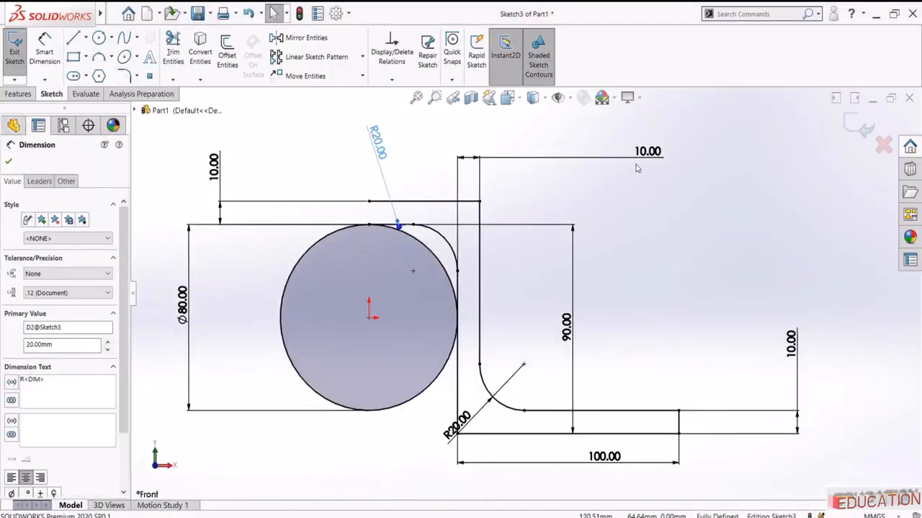
pyautogui.moveTo(626, 216)
pyautogui.mouseDown()
pyautogui.moveTo(454, 467)
pyautogui.moveTo(327, 470)
pyautogui.mouseUp()
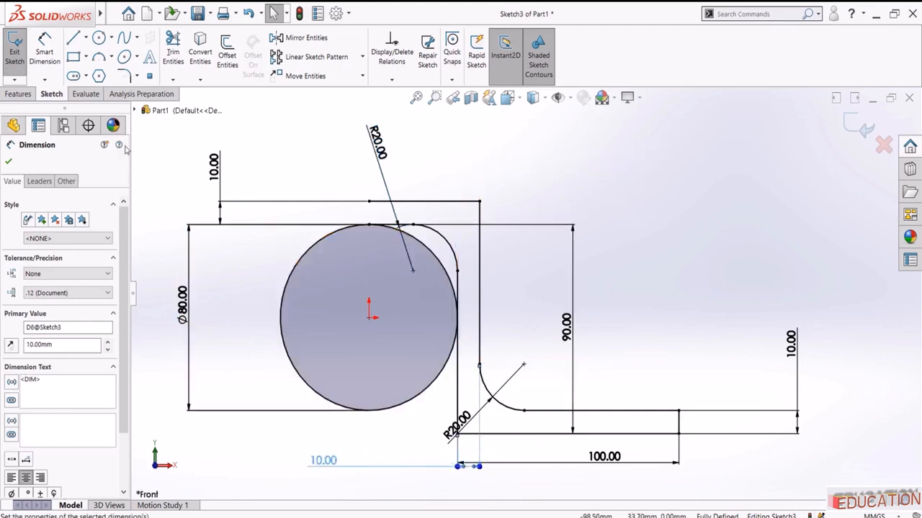
# Draw a diagonal line from the outer top corner to the upper right corner of the base flange
pyautogui.click(72, 41)
pyautogui.click(480, 202)
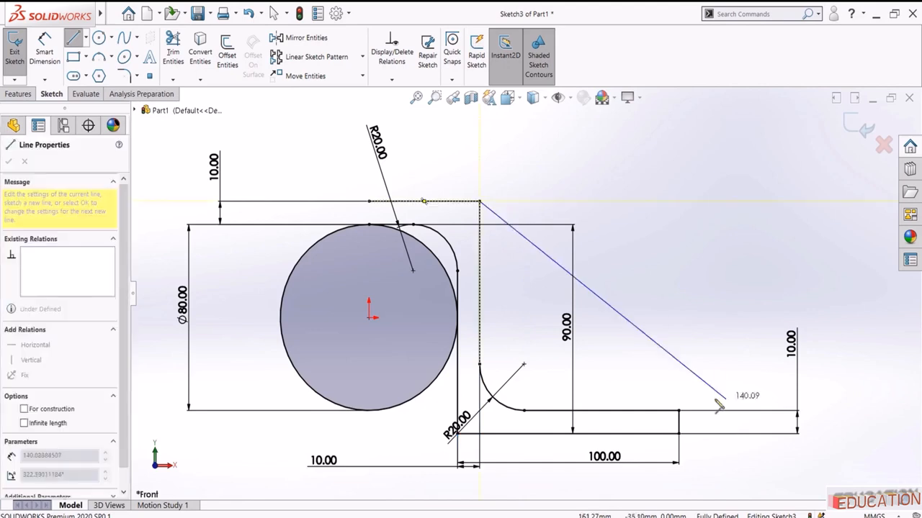
pyautogui.click(679, 410)
pyautogui.press('Escape')
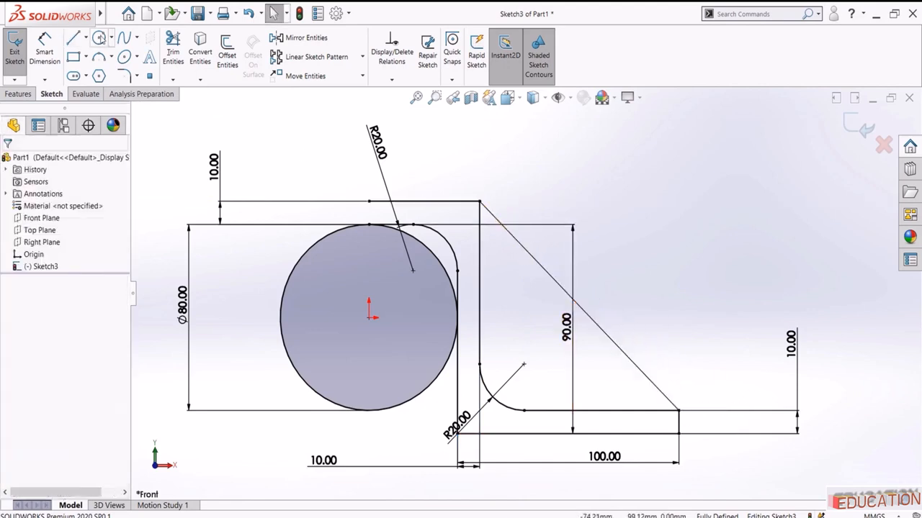
# Offset the diagonal line 10 mm toward the inside of the triangle, with the dimension added
pyautogui.click(228, 61)
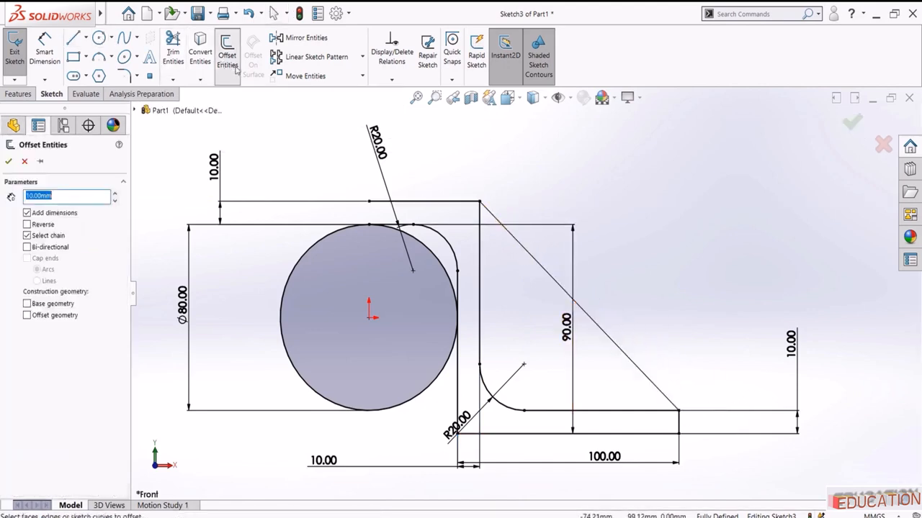
pyautogui.click(538, 263)
pyautogui.click(10, 162)
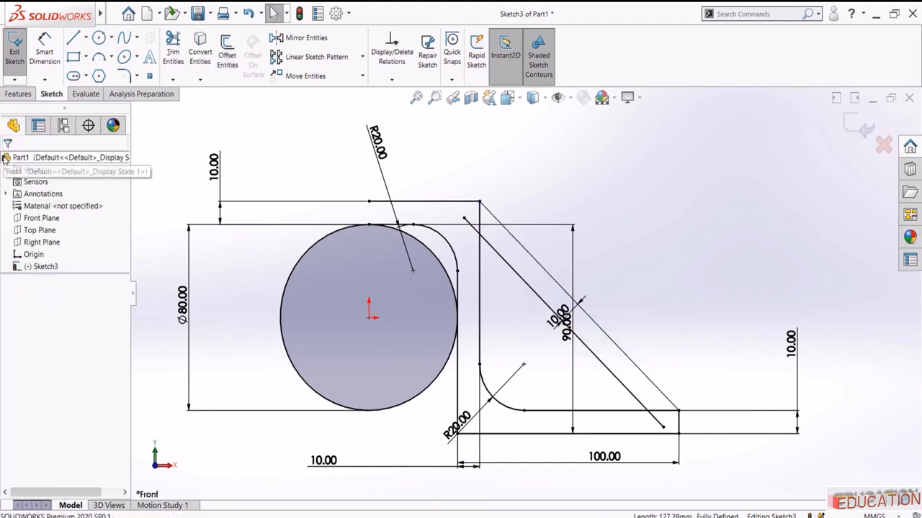
# Trim the offset diagonal's ends that extend past the outer vertical line and the flange's upper line
pyautogui.scroll(-4, 565, 244)
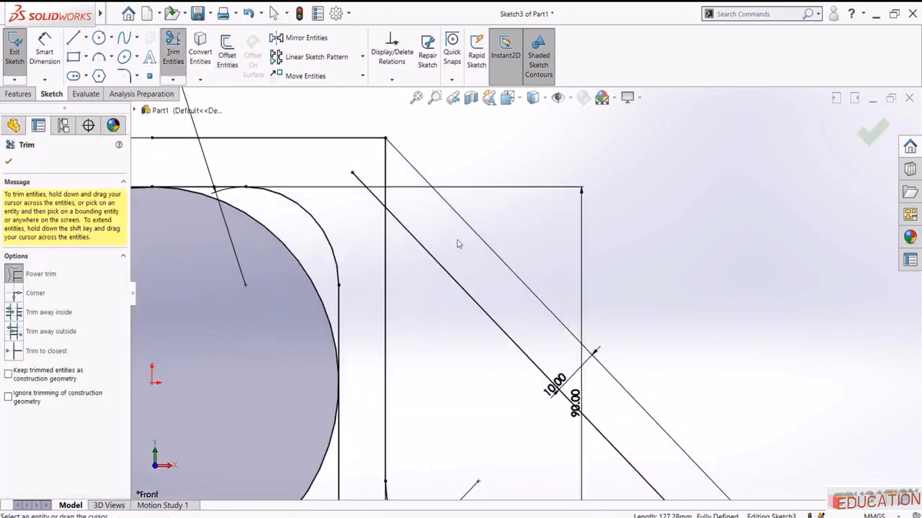
pyautogui.scroll(5, 572, 346)
pyautogui.scroll(-3, 545, 353)
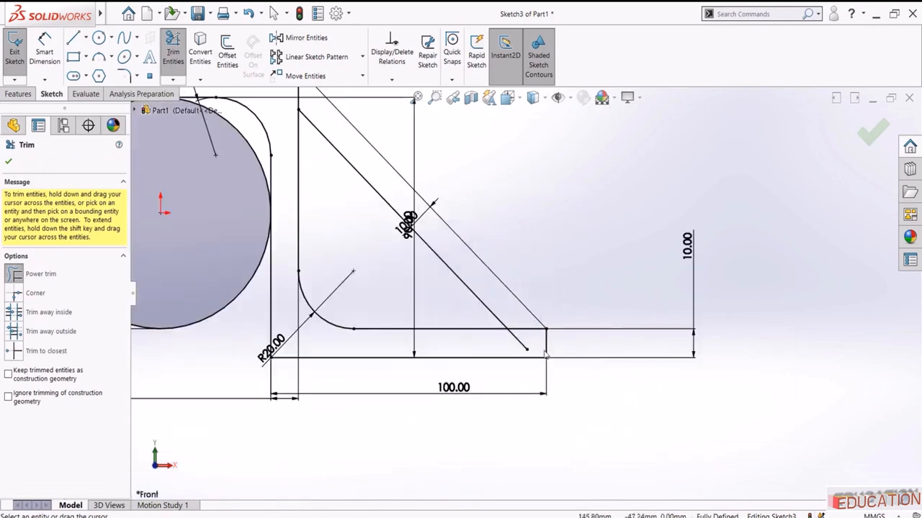
pyautogui.moveTo(512, 345); pyautogui.dragTo(532, 347)
pyautogui.scroll(6, 524, 342)
pyautogui.press('Escape')
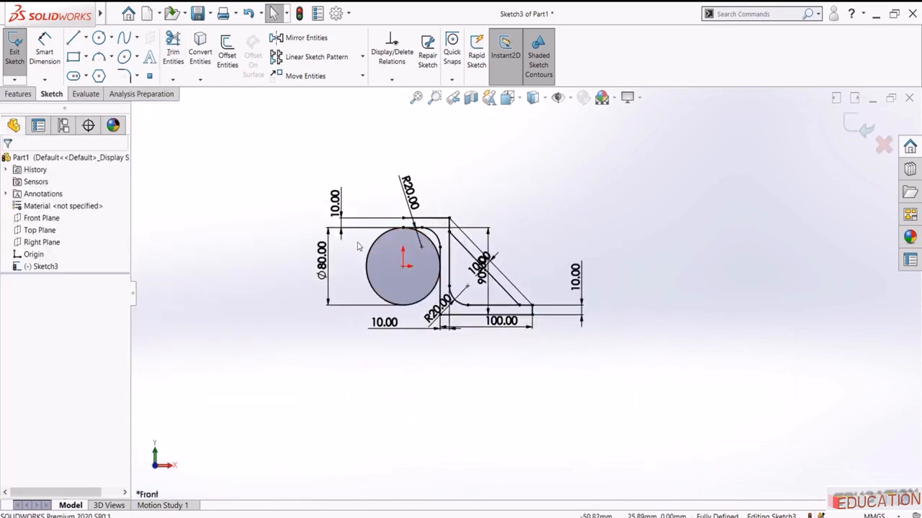
# Check the reference drawing, and draw a vertical centerline from the circle's centre down to its lowest point
pyautogui.scroll(-4, 355, 243)
pyautogui.scroll(1, 429, 263)
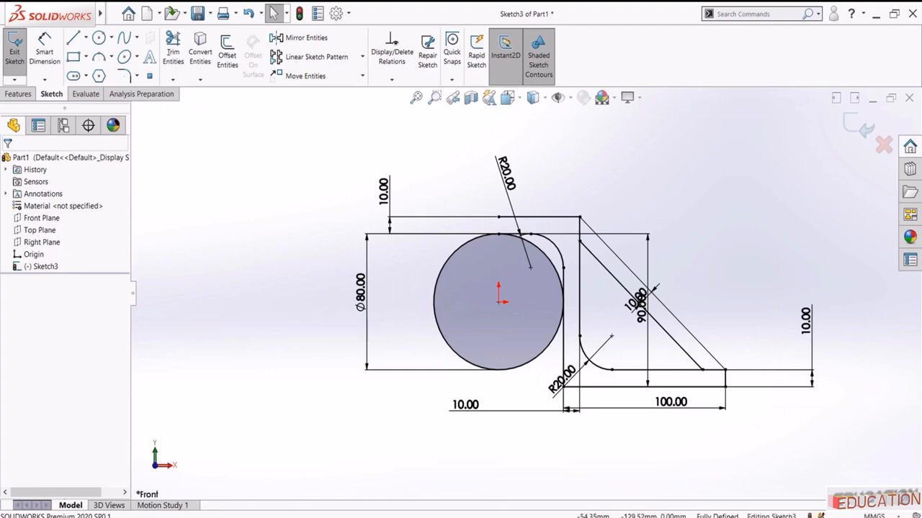
pyautogui.click(539, 517)
pyautogui.scroll(3, 455, 169)
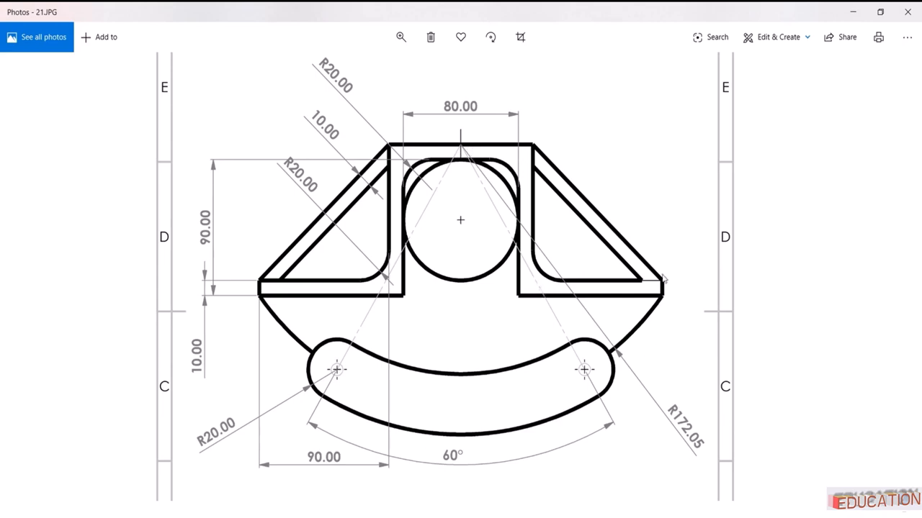
pyautogui.click(569, 517)
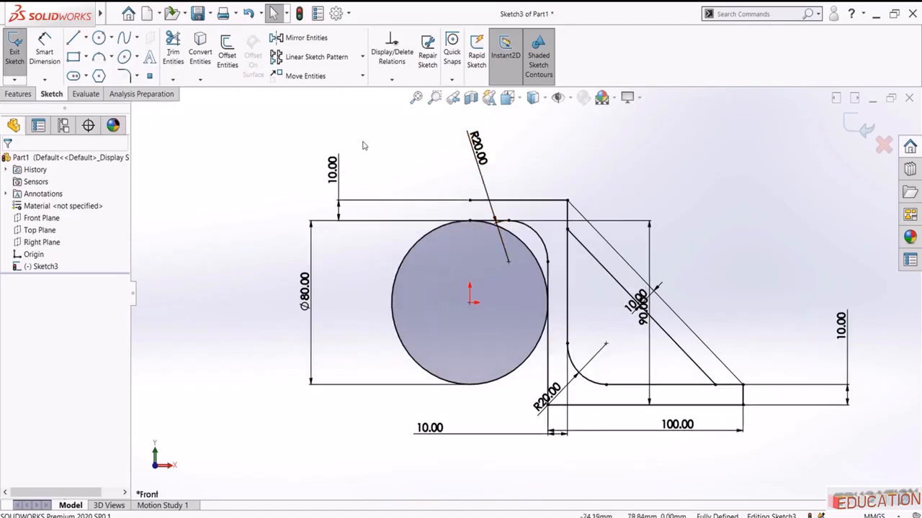
pyautogui.click(86, 38)
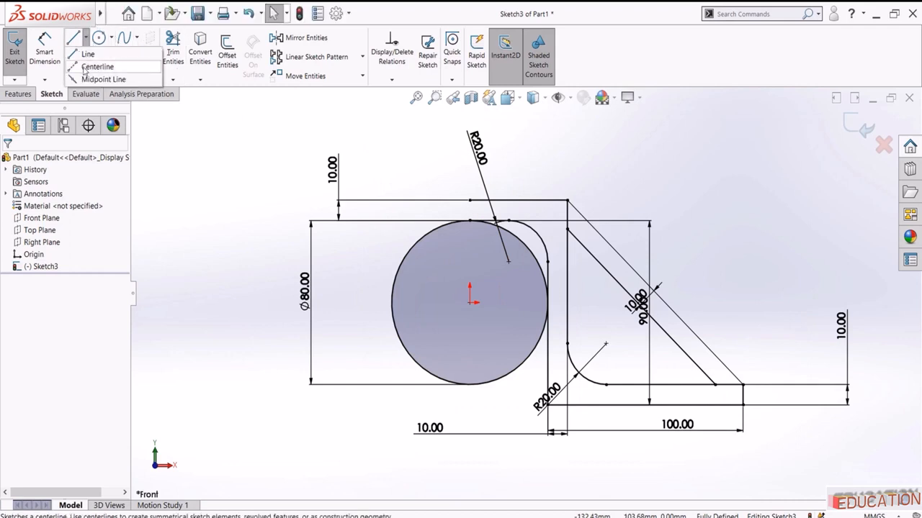
pyautogui.click(92, 67)
pyautogui.click(469, 303)
pyautogui.click(470, 385)
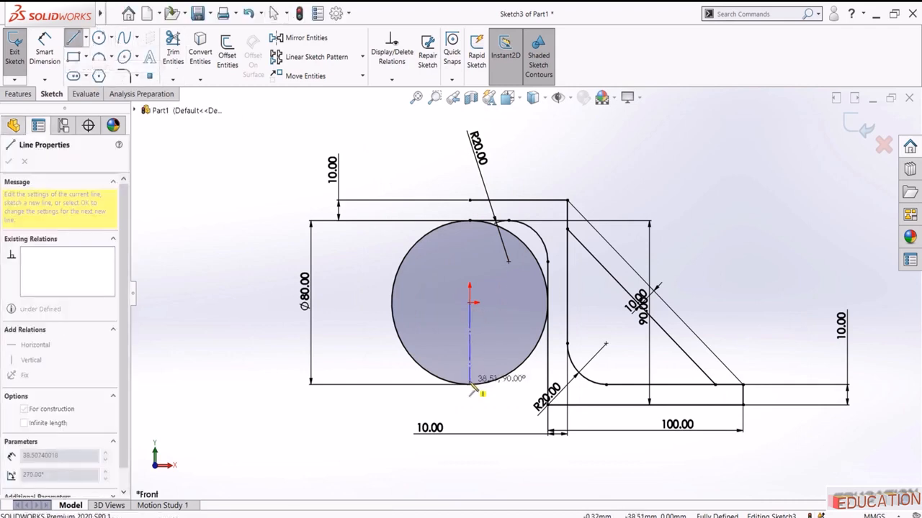
pyautogui.press('Escape')
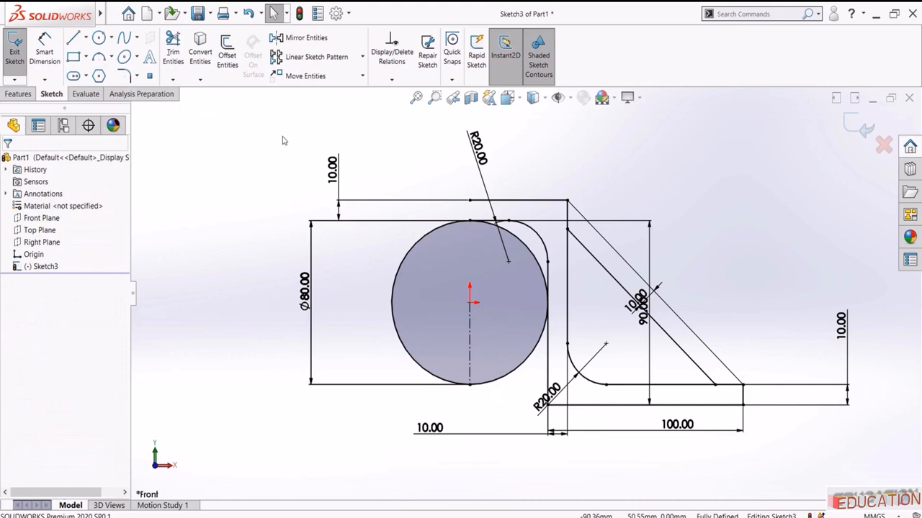
# Mirror all the right-half lines and both fillet arcs about the vertical centerline, keeping the originals
pyautogui.click(295, 38)
pyautogui.click(514, 201)
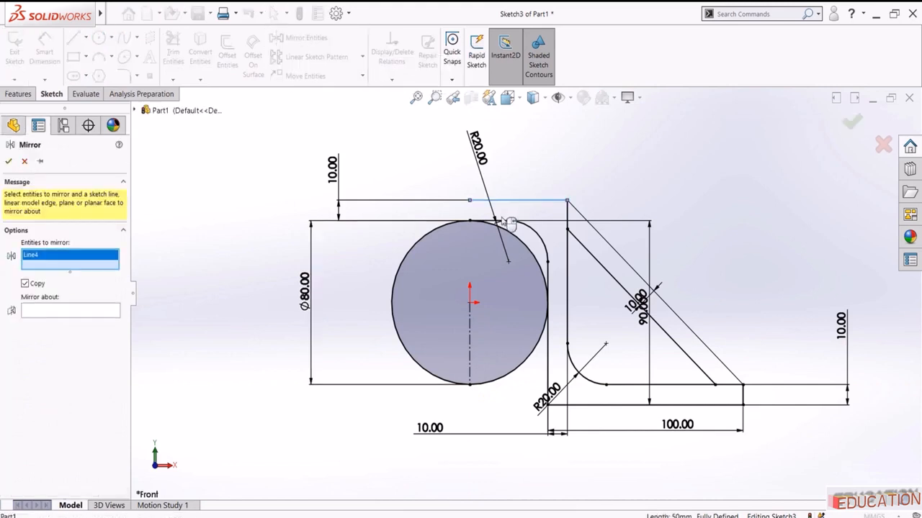
pyautogui.click(490, 220)
pyautogui.click(535, 232)
pyautogui.click(548, 338)
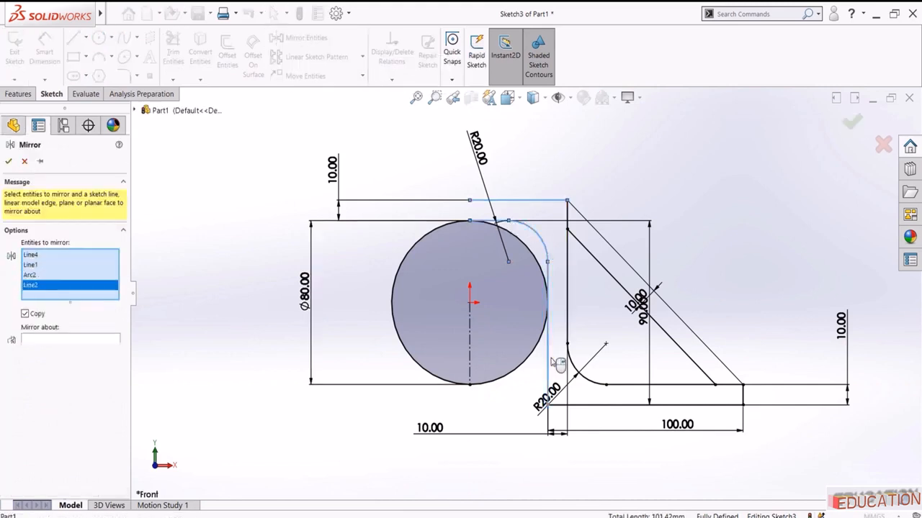
pyautogui.click(583, 404)
pyautogui.click(601, 385)
pyautogui.click(594, 385)
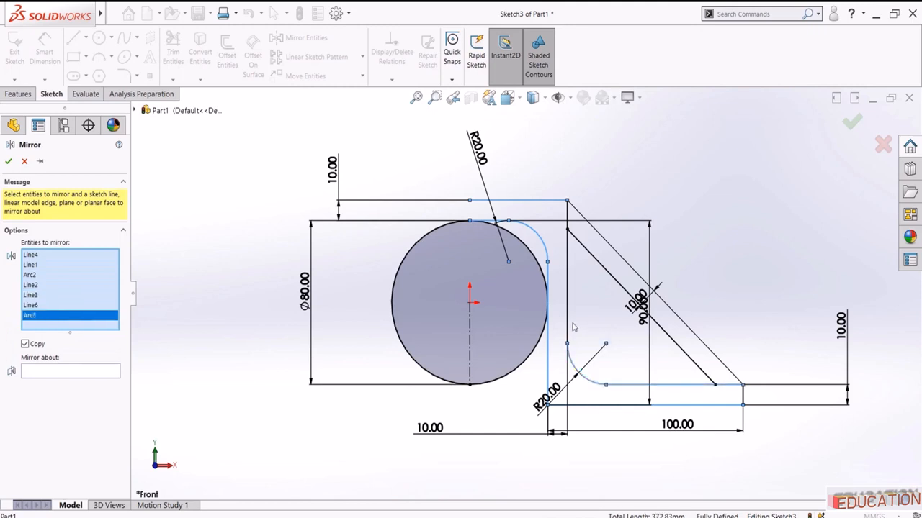
pyautogui.click(568, 317)
pyautogui.click(596, 261)
pyautogui.click(596, 236)
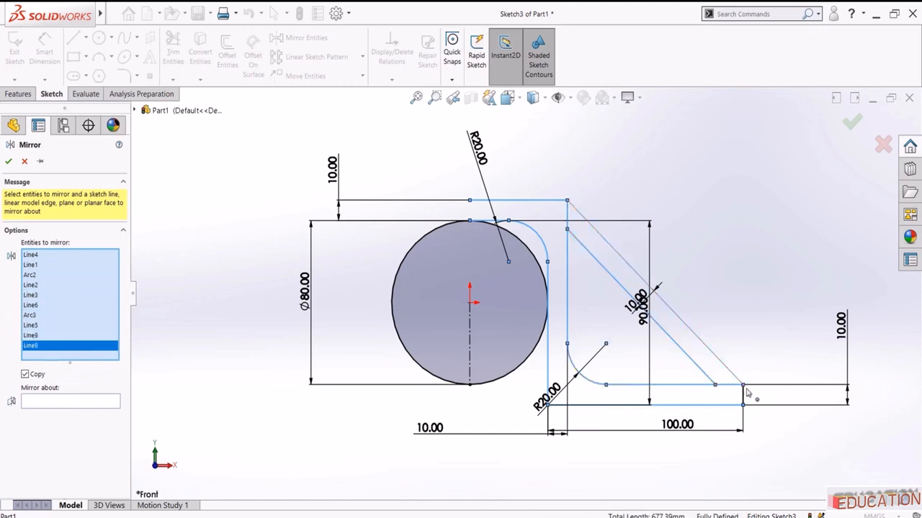
pyautogui.click(743, 396)
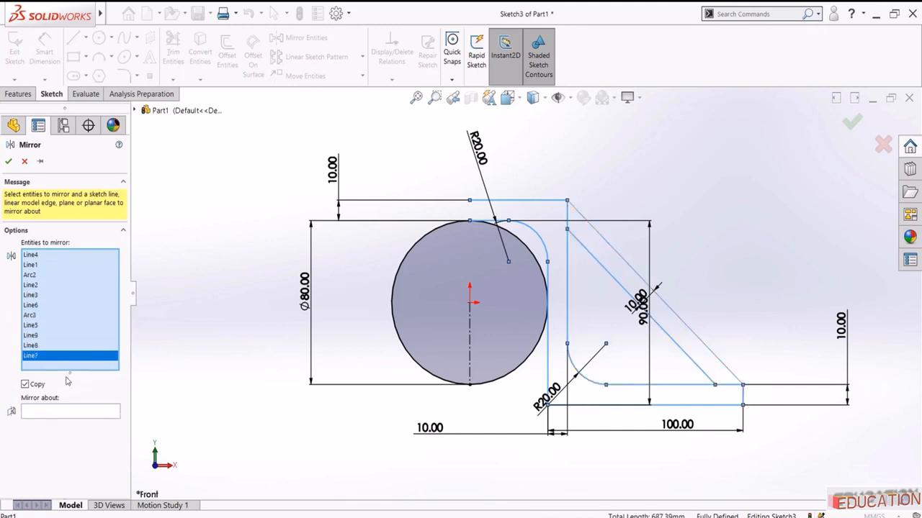
pyautogui.click(41, 416)
pyautogui.click(469, 335)
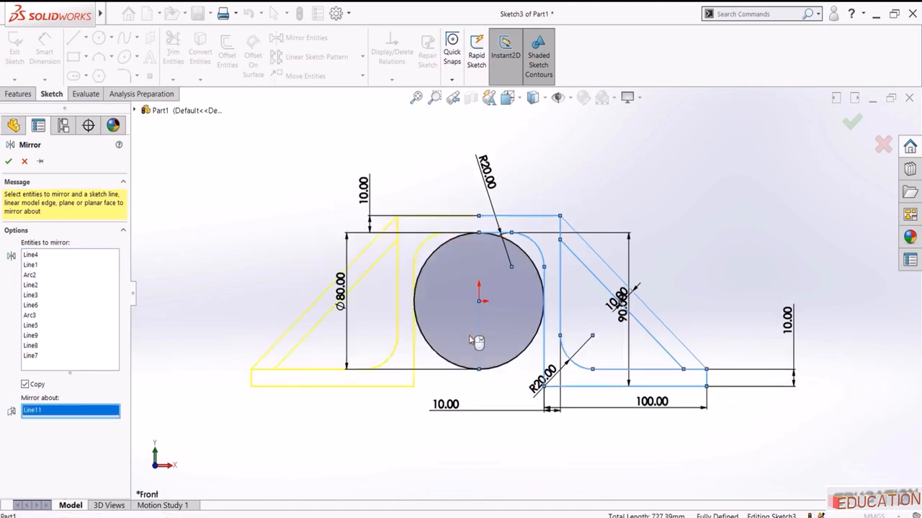
pyautogui.click(5, 162)
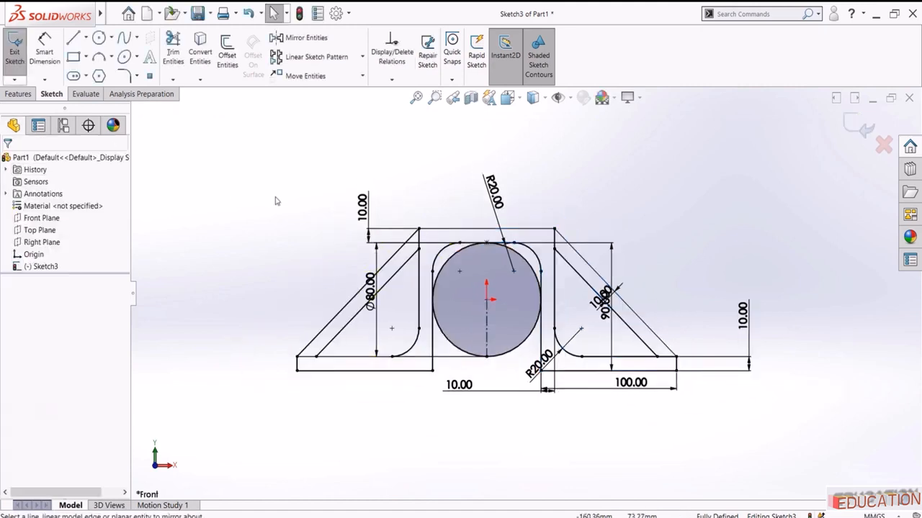
# Draw a three-point arc bulging downward between the outer lower corners of the left and right base flanges
pyautogui.scroll(3, 326, 217)
pyautogui.scroll(-3, 559, 357)
pyautogui.click(414, 516)
pyautogui.scroll(3, 451, 349)
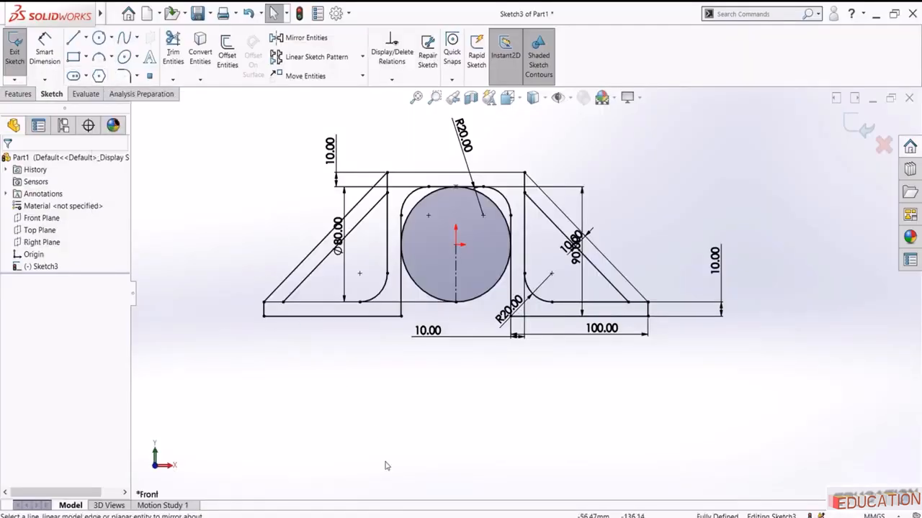
pyautogui.click(112, 56)
pyautogui.click(115, 99)
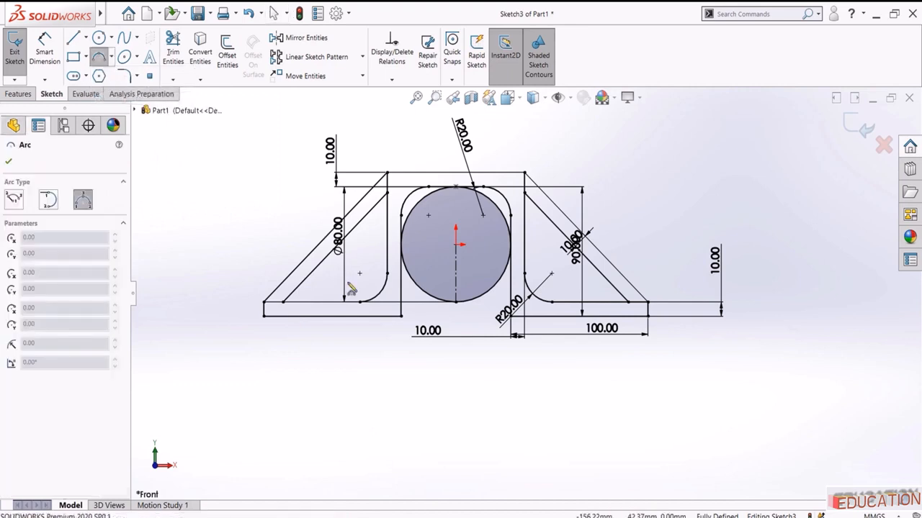
pyautogui.click(264, 317)
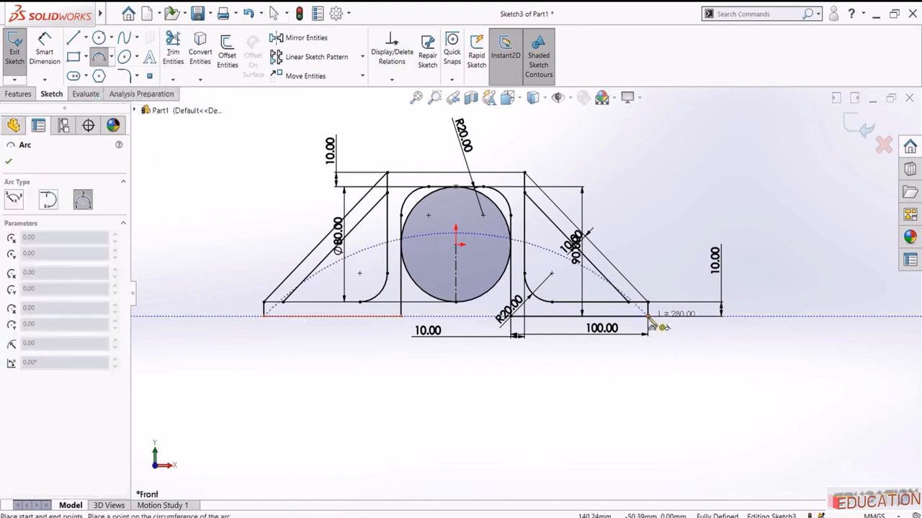
pyautogui.click(648, 315)
pyautogui.click(472, 407)
# Dimension the large lower arc with a radius of 172.05 mm
pyautogui.click(45, 50)
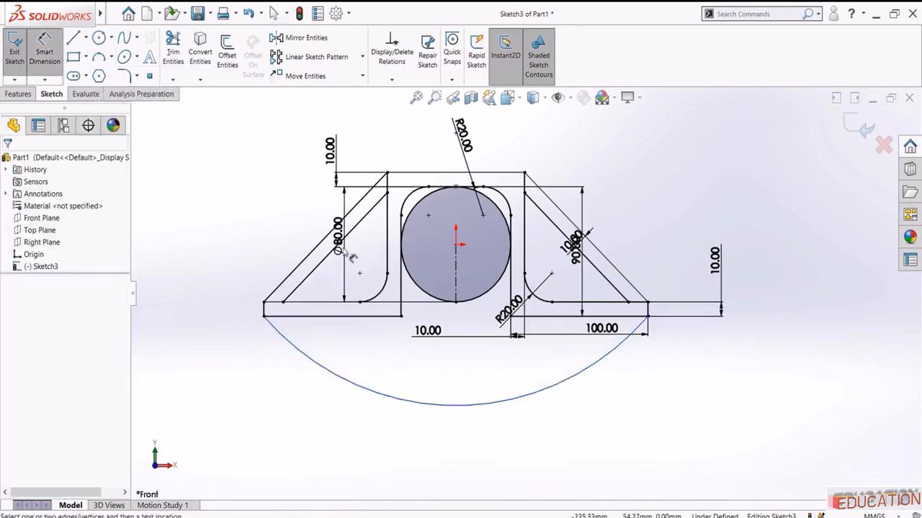
pyautogui.click(440, 409)
pyautogui.click(455, 389)
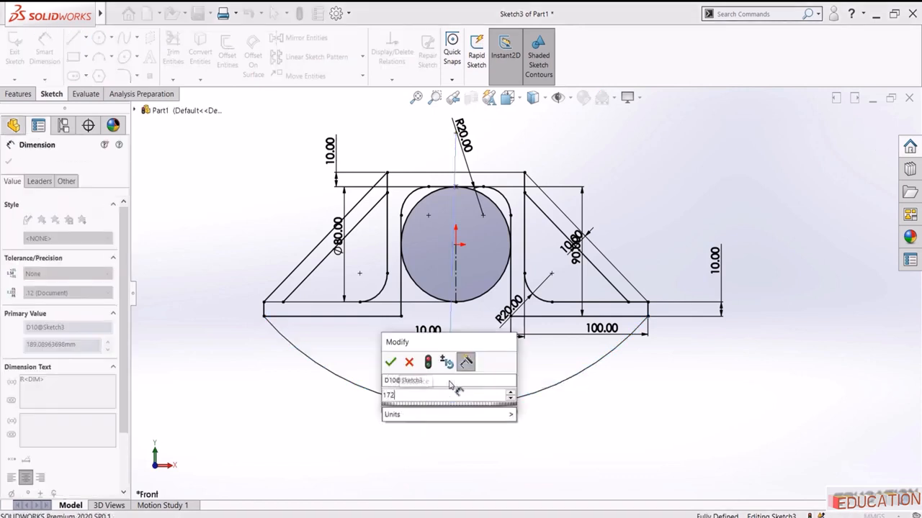
pyautogui.press('Return')
pyautogui.click(435, 345)
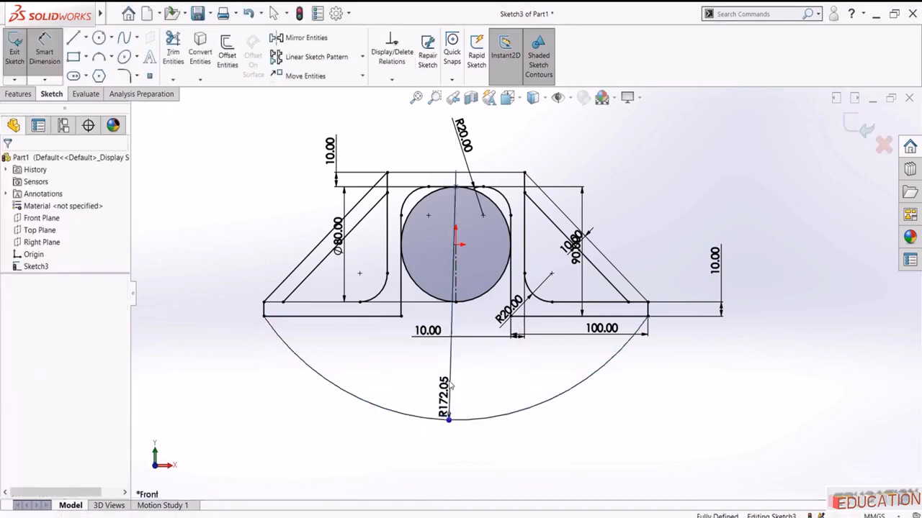
# Check the slot geometry in the reference drawing, and draw a slanted centerline from the large arc's centre to its lower left portion
pyautogui.hotkey('alt', 'Tab')
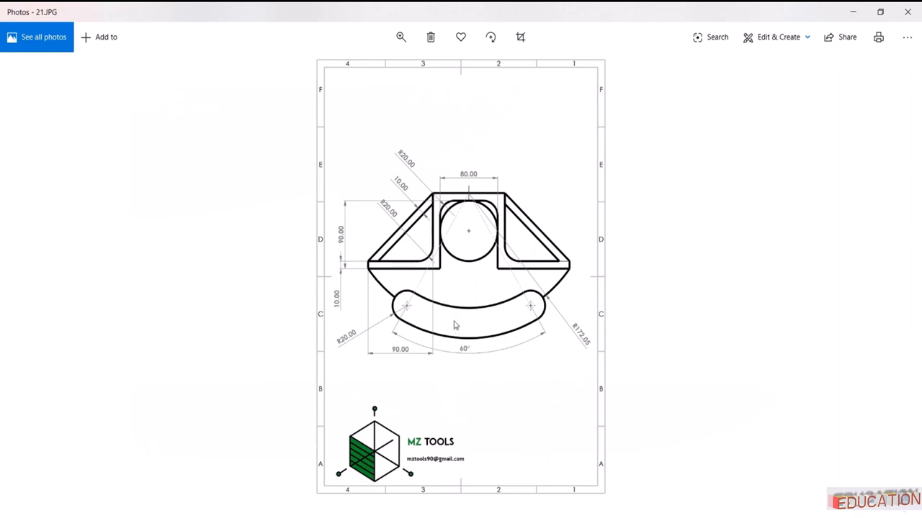
pyautogui.scroll(2, 462, 189)
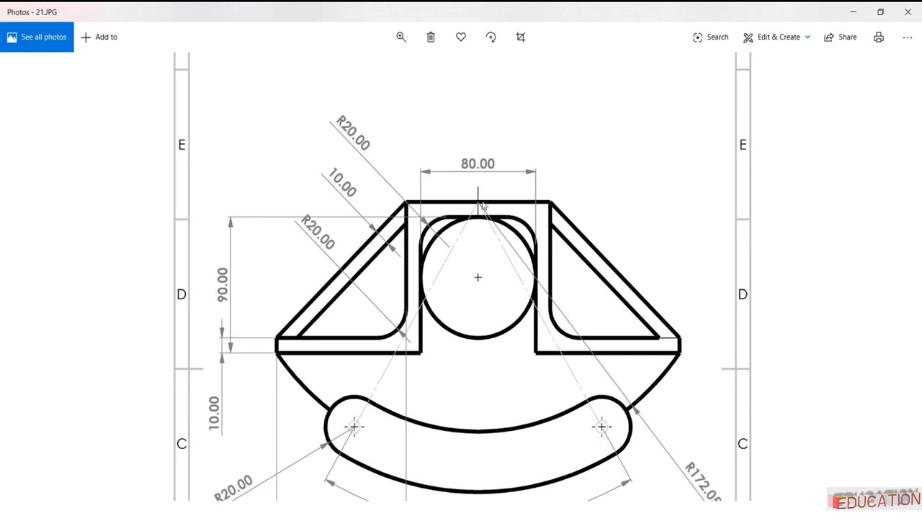
pyautogui.scroll(-3, 452, 247)
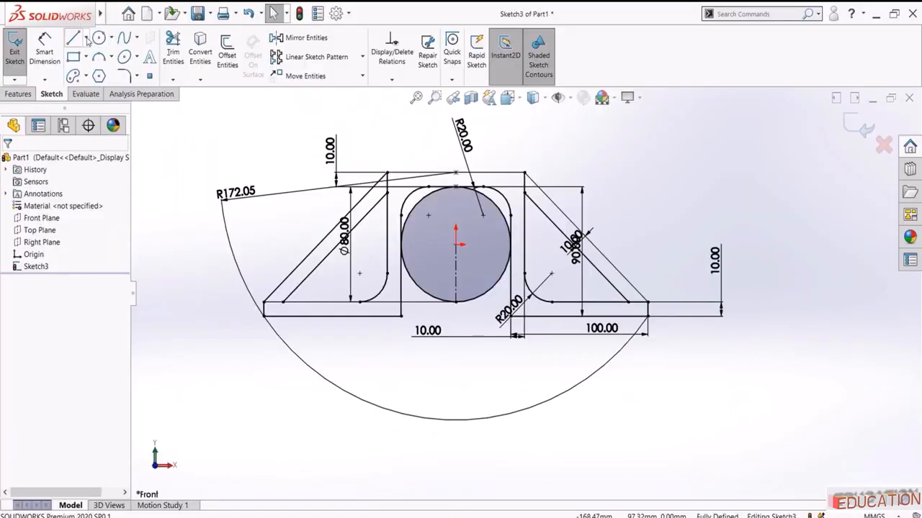
pyautogui.click(86, 38)
pyautogui.click(99, 66)
pyautogui.scroll(-3, 461, 171)
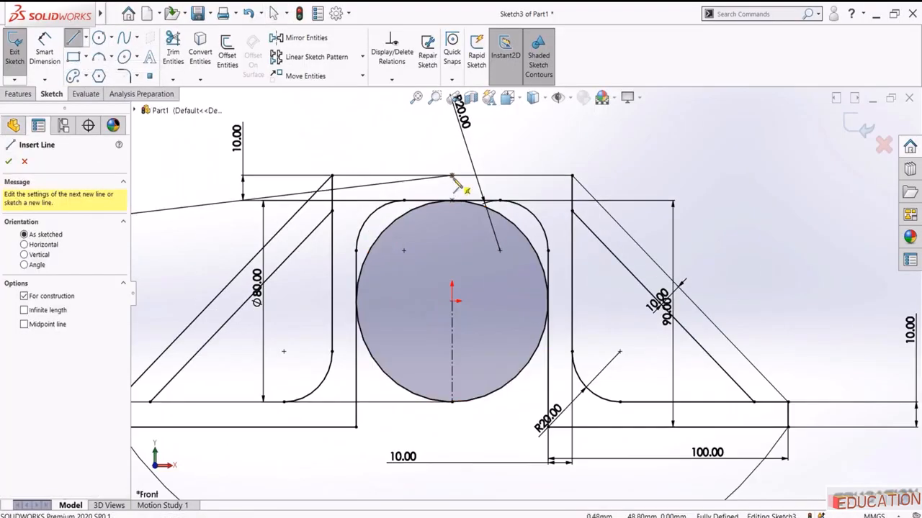
pyautogui.click(452, 177)
pyautogui.scroll(3, 525, 295)
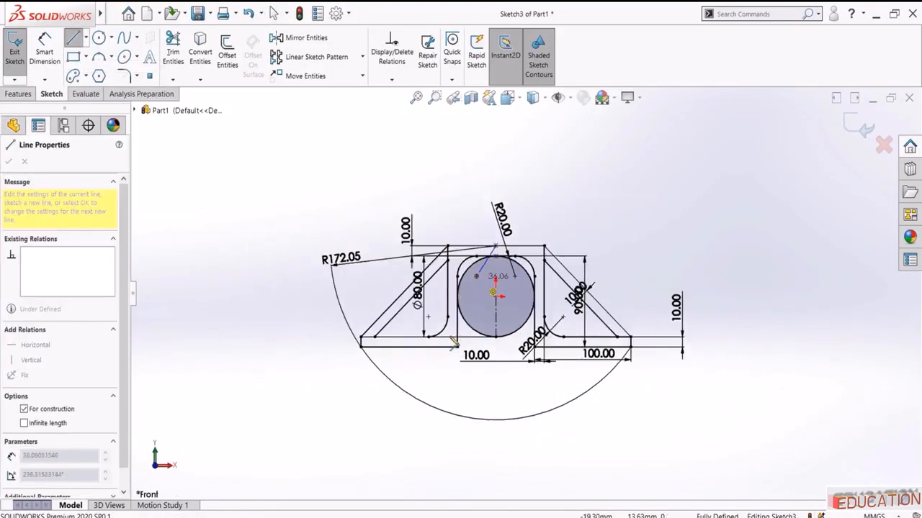
pyautogui.click(415, 401)
pyautogui.press('Escape')
# Dimension the angle between the slanted centerline and the vertical centerline as 30°
pyautogui.click(44, 44)
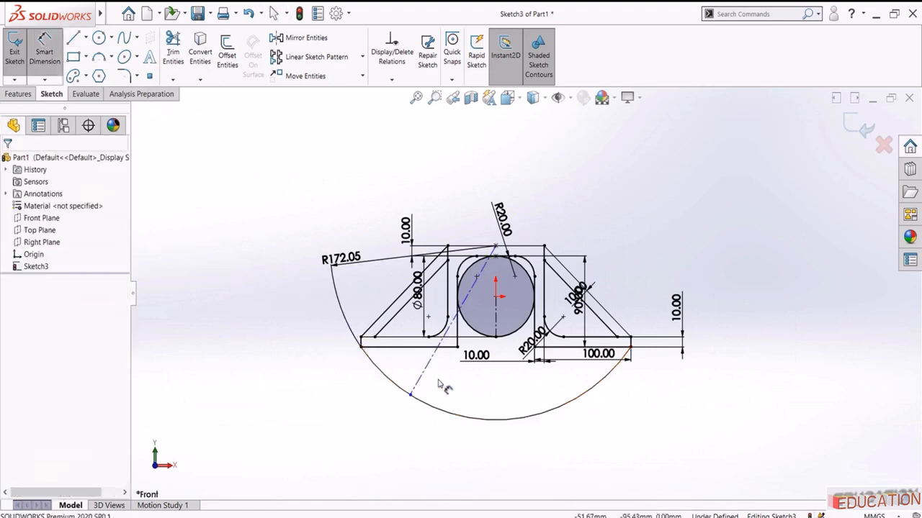
pyautogui.click(432, 371)
pyautogui.click(494, 316)
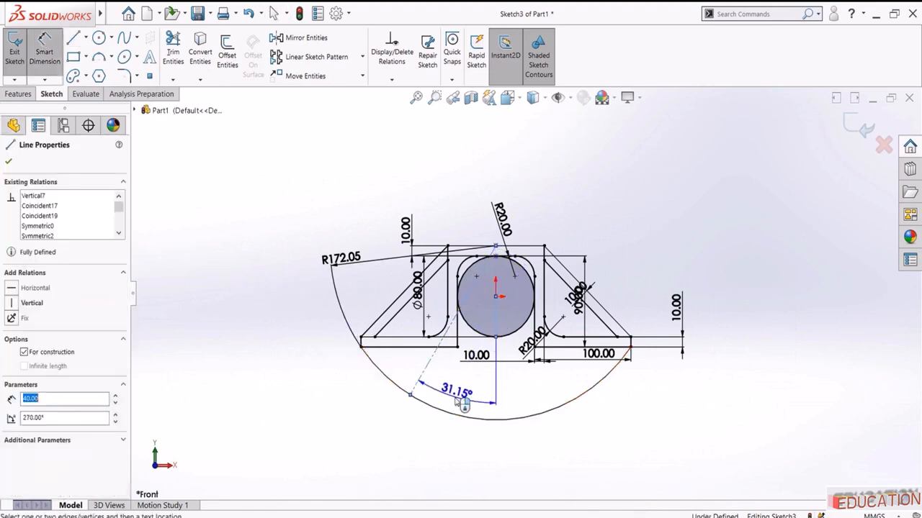
pyautogui.click(463, 405)
pyautogui.write('30')
pyautogui.press('Return')
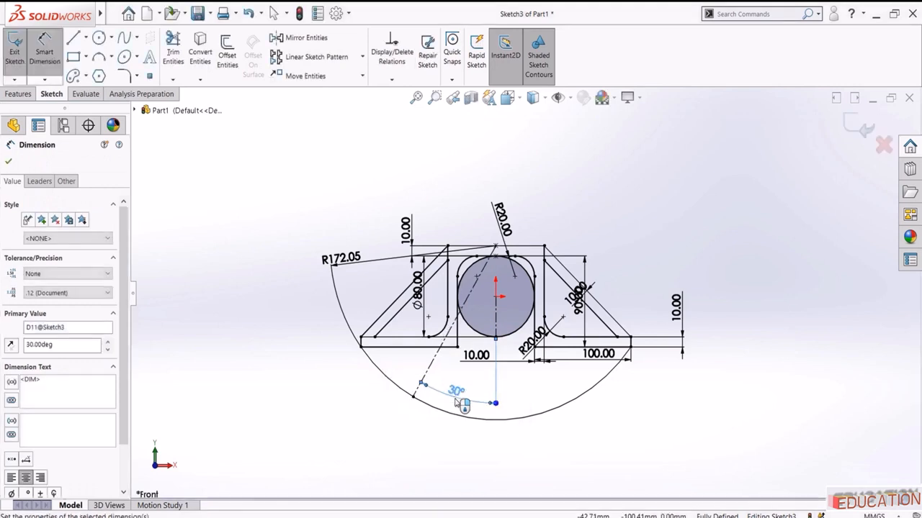
pyautogui.press('Escape')
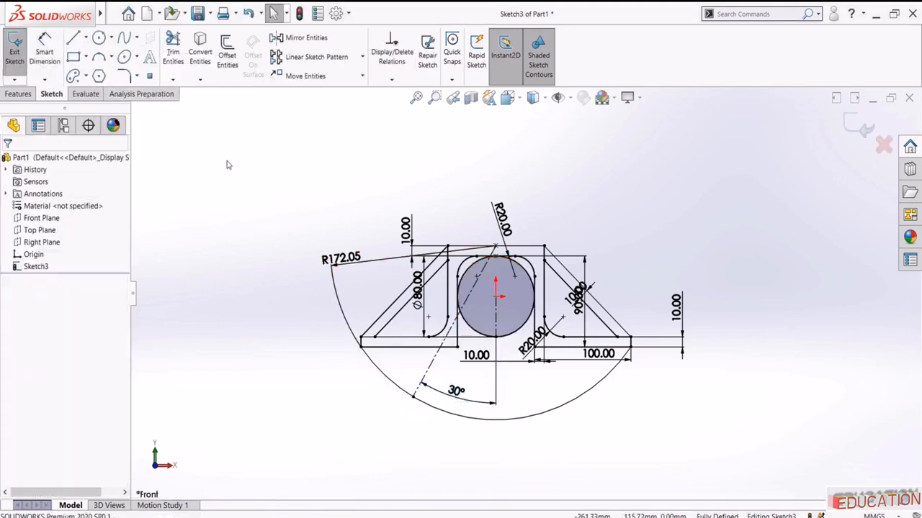
# Mirror the slanted 30° centerline about the vertical centerline to the right side
pyautogui.click(301, 39)
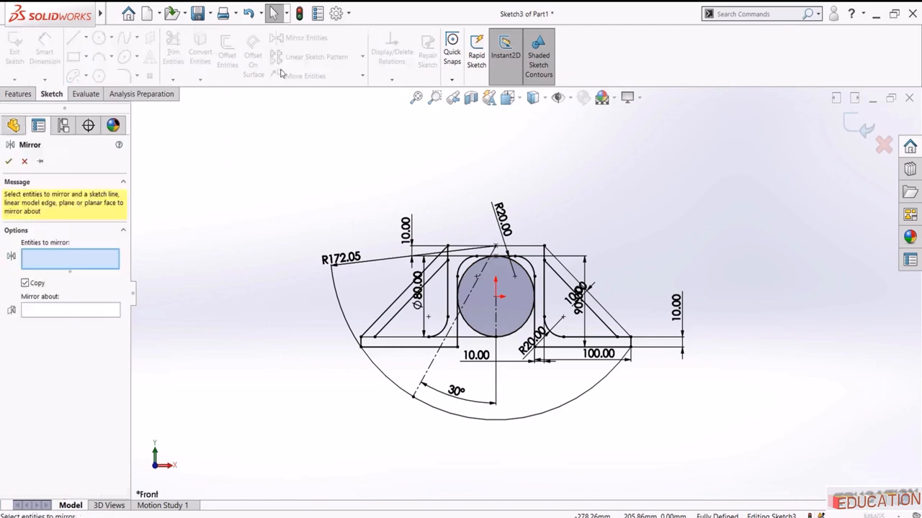
pyautogui.click(429, 367)
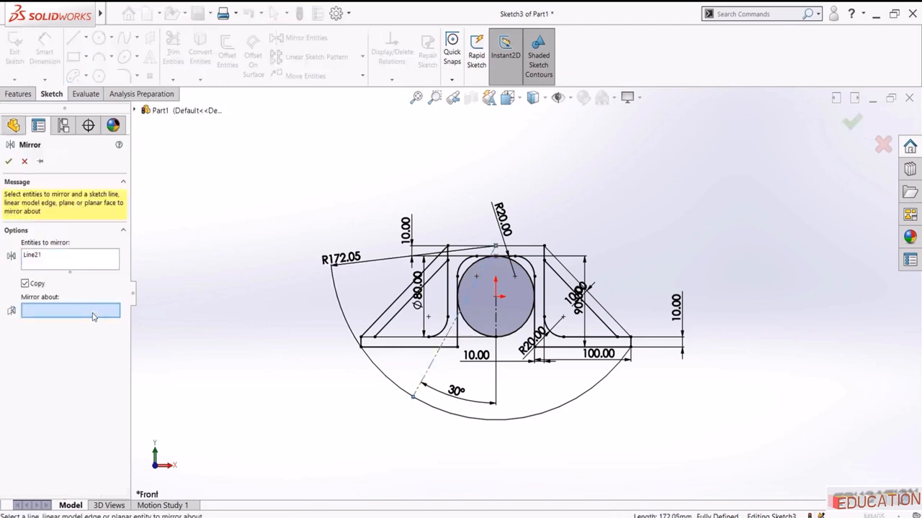
pyautogui.click(497, 325)
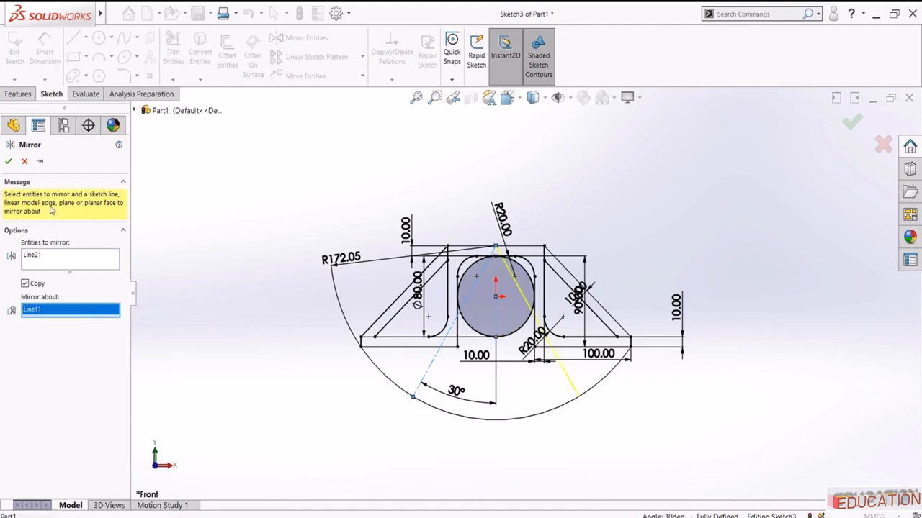
pyautogui.click(9, 163)
# Draw a centerpoint arc slot about 44.5 mm wide around the large arc's centre, spanning the lower ends of the two slanted centerlines
pyautogui.click(86, 76)
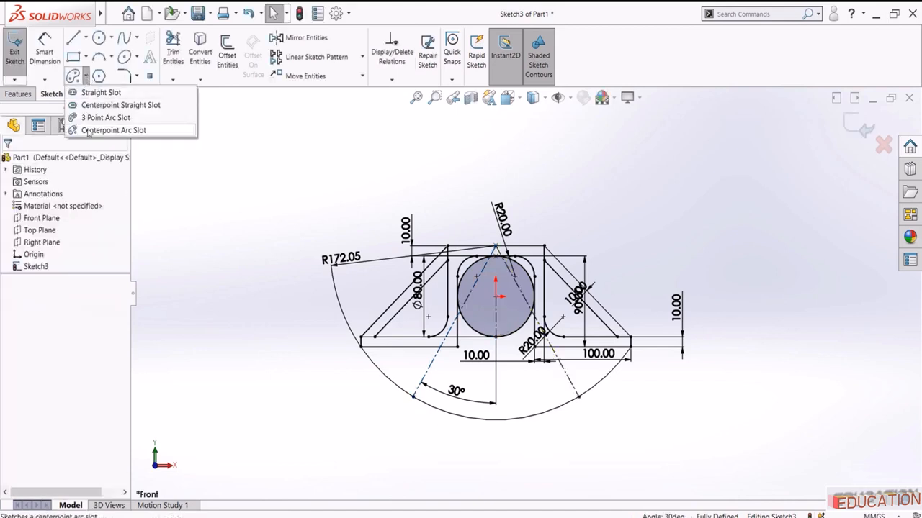
pyautogui.click(113, 131)
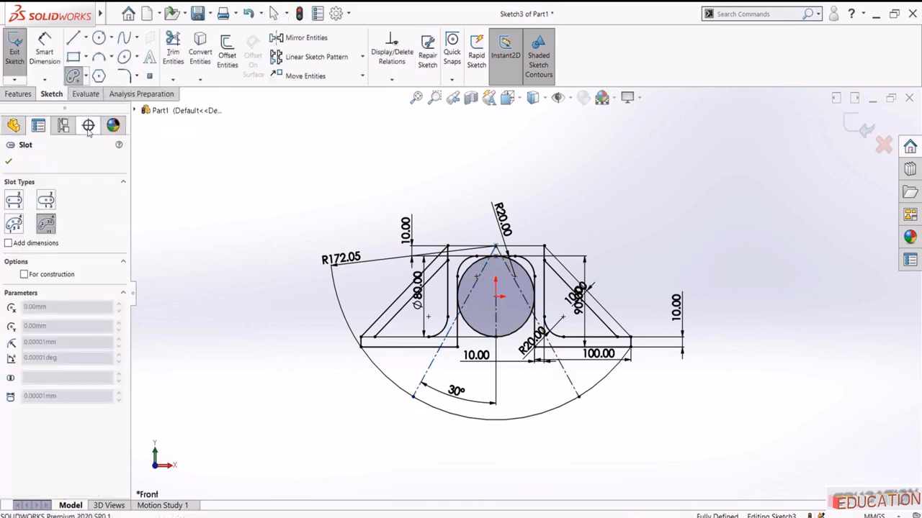
pyautogui.click(497, 250)
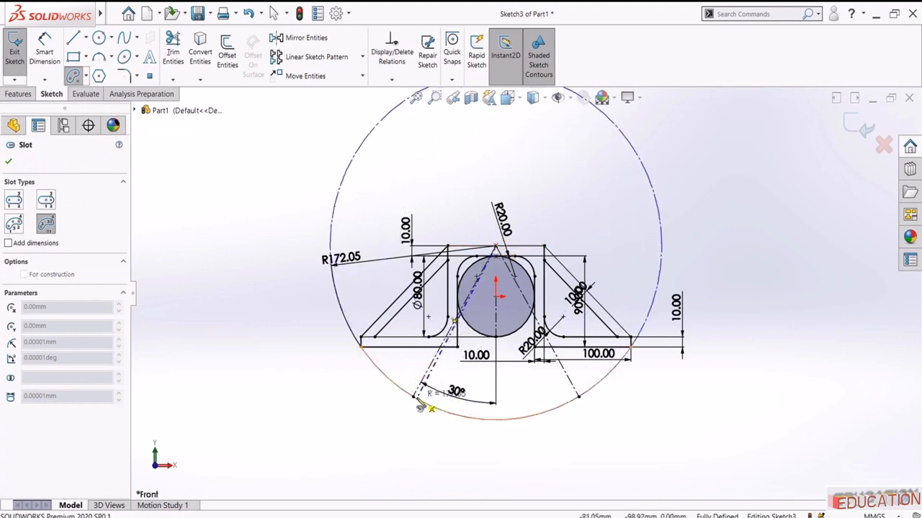
pyautogui.click(413, 397)
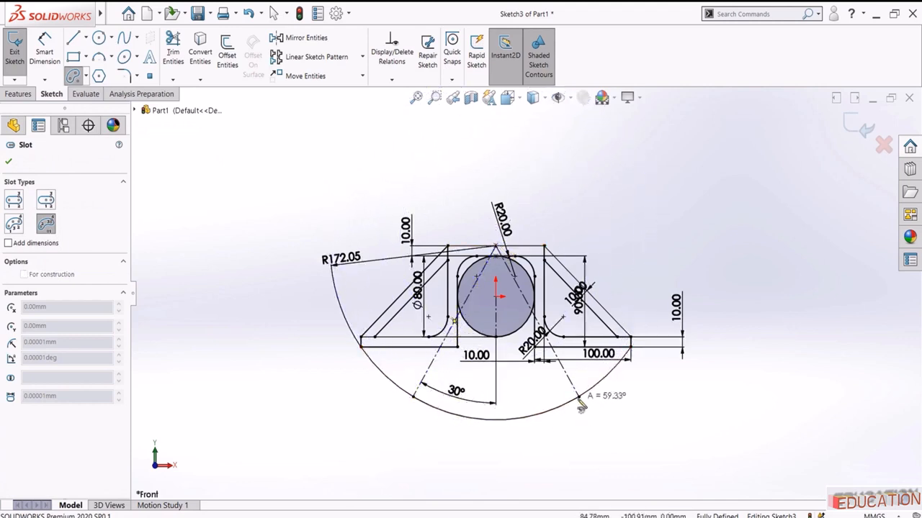
pyautogui.click(579, 397)
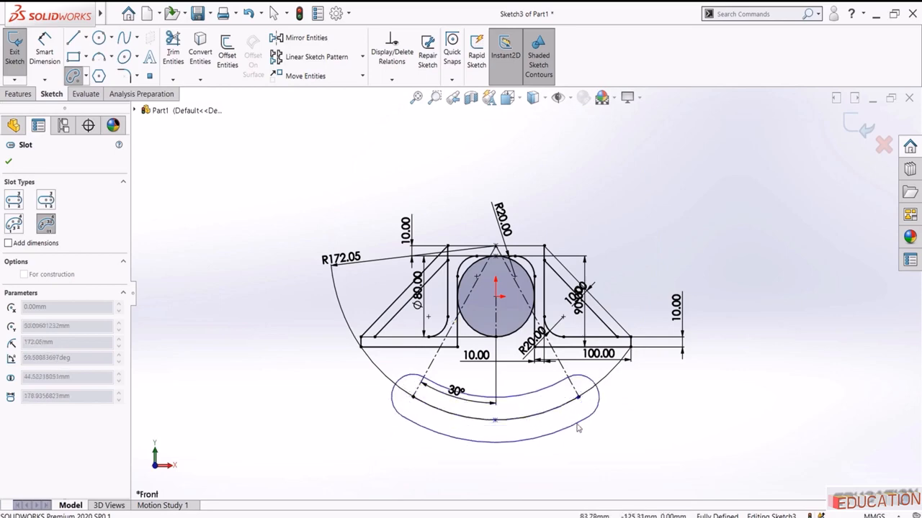
pyautogui.click(578, 424)
pyautogui.press('Escape')
# Constrain the centre point of the slot's right end to the lower end of the right slanted centerline
pyautogui.scroll(-4, 578, 418)
pyautogui.moveTo(562, 356); pyautogui.dragTo(542, 365)
pyautogui.click(564, 354)
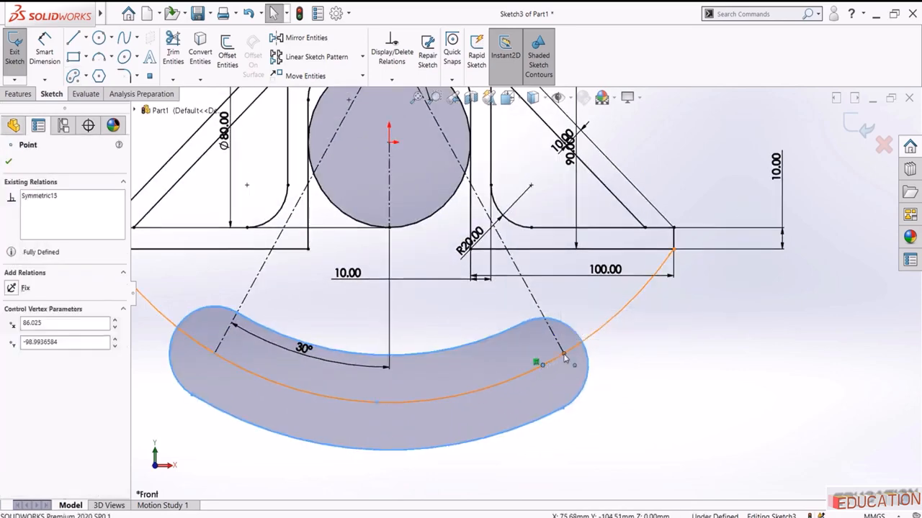
pyautogui.keyDown('ctrl'); pyautogui.click(542, 365); pyautogui.keyUp('ctrl')
pyautogui.click(621, 310)
pyautogui.press('Escape')
pyautogui.scroll(4, 526, 289)
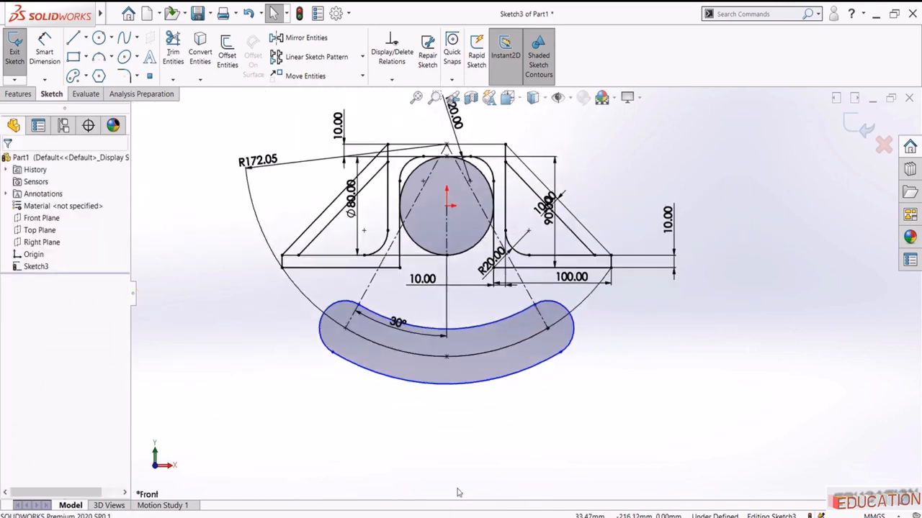
# Check the slot's end radius in the reference drawing, and dimension the slot's left end with a radius of 20 mm
pyautogui.hotkey('alt', 'Tab')
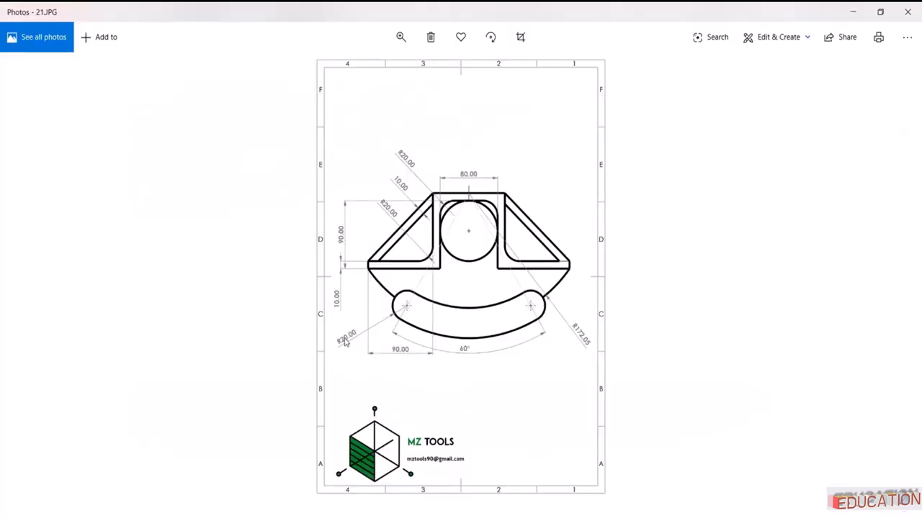
pyautogui.hotkey('alt', 'Tab')
pyautogui.click(45, 52)
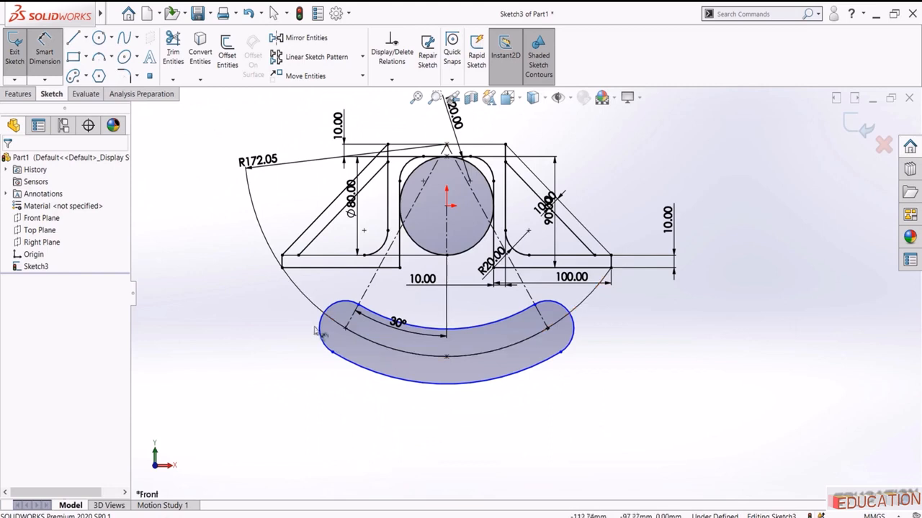
pyautogui.click(295, 348)
pyautogui.click(302, 346)
pyautogui.write('20')
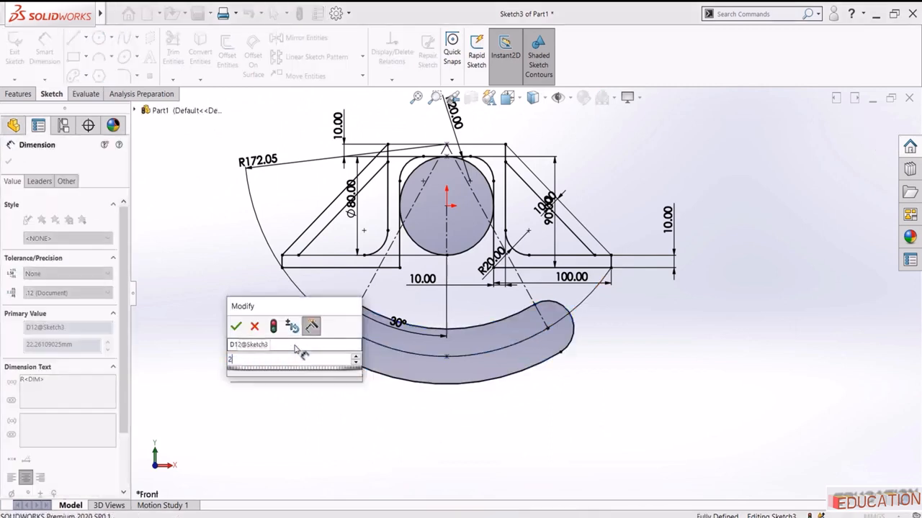
pyautogui.press('Return')
pyautogui.moveTo(296, 347); pyautogui.dragTo(278, 385)
pyautogui.press('Escape')
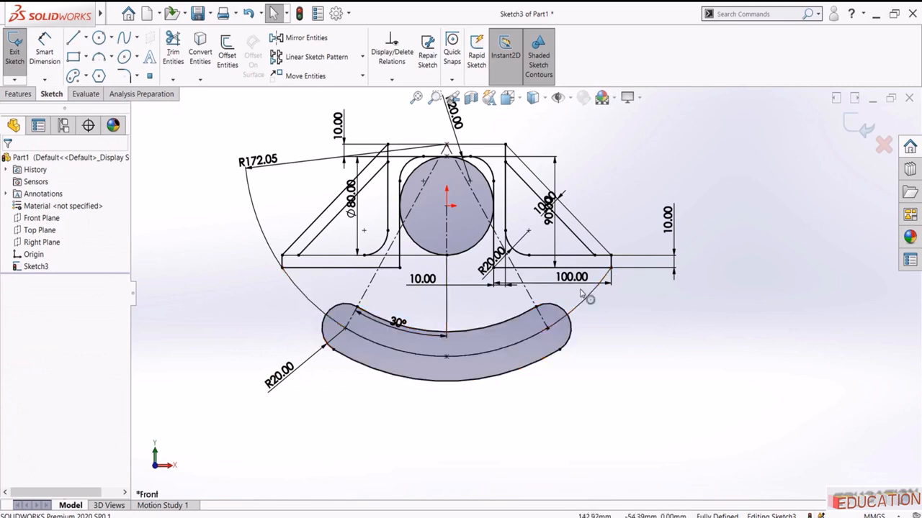
# Try to trim away the portion of the large R172.05 arc that lies inside the curved slot
pyautogui.click(172, 52)
pyautogui.scroll(-3, 360, 324)
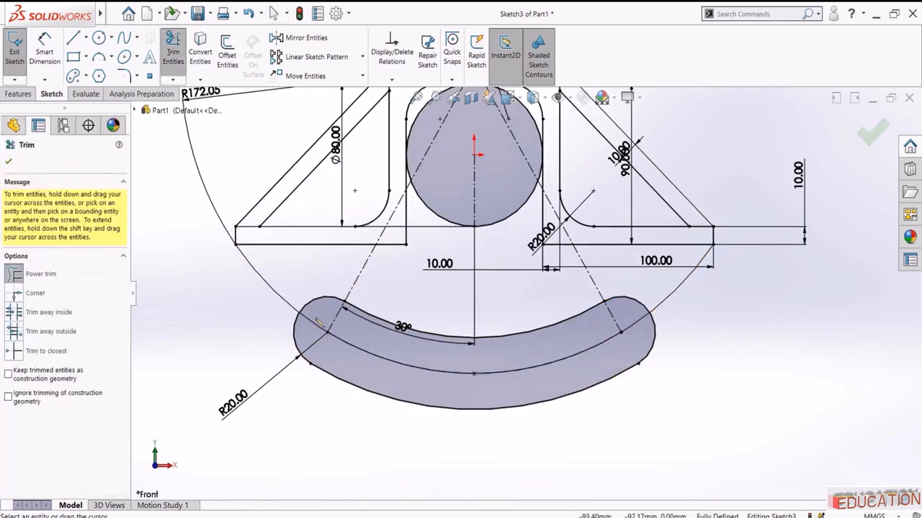
pyautogui.moveTo(316, 319)
pyautogui.mouseDown()
pyautogui.moveTo(337, 356)
pyautogui.moveTo(368, 337)
pyautogui.mouseUp()
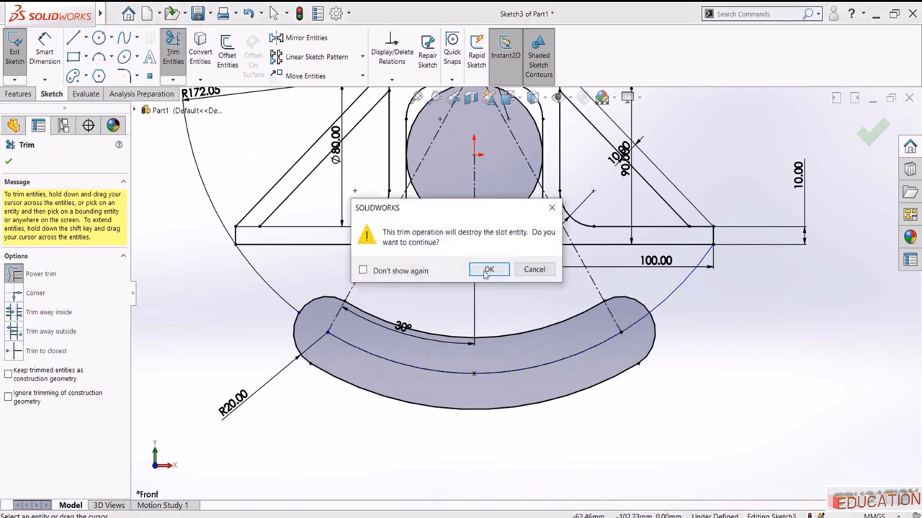
pyautogui.click(487, 271)
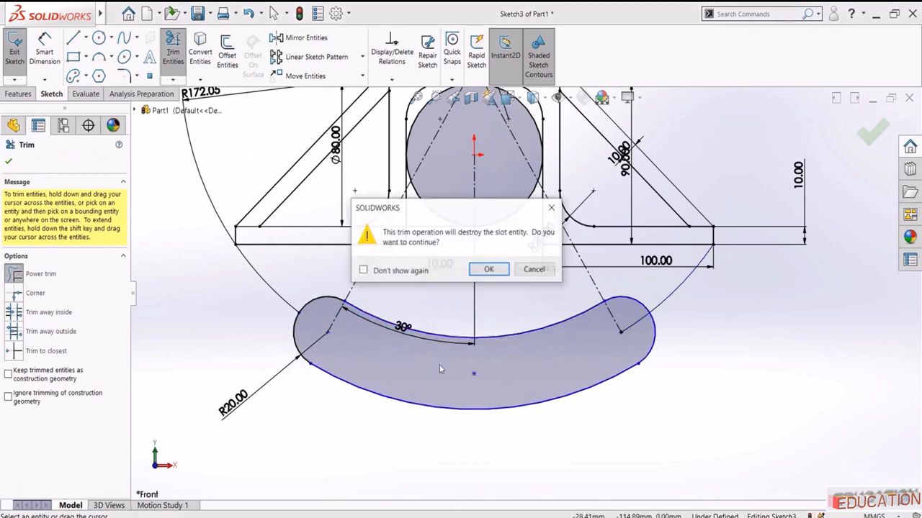
pyautogui.click(491, 275)
pyautogui.click(485, 272)
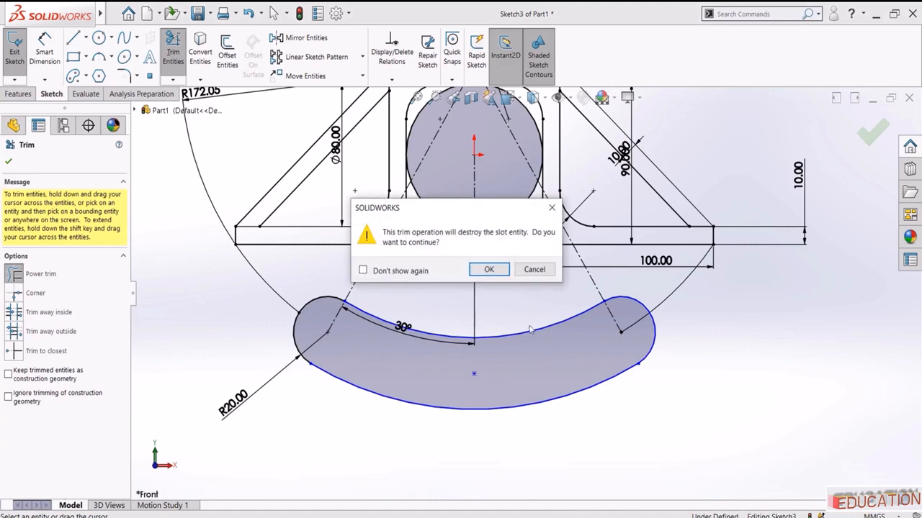
pyautogui.click(534, 269)
pyautogui.scroll(3, 526, 295)
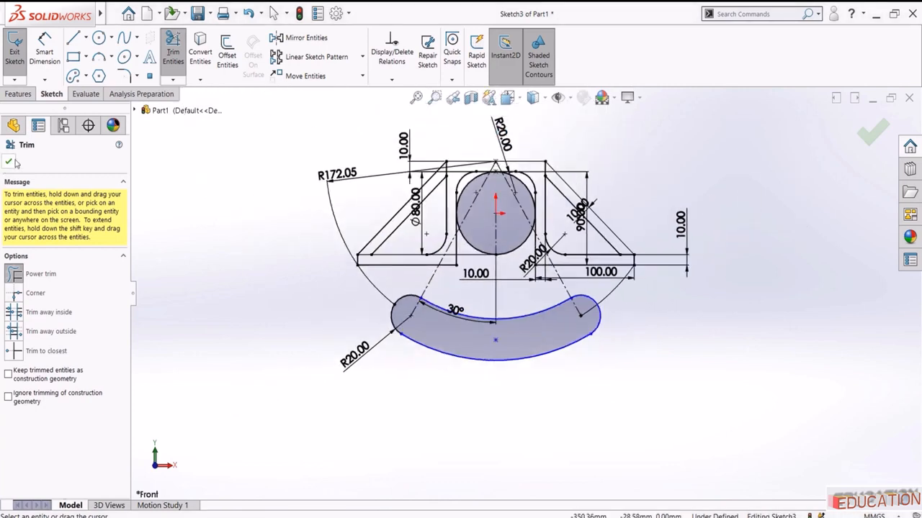
pyautogui.click(9, 162)
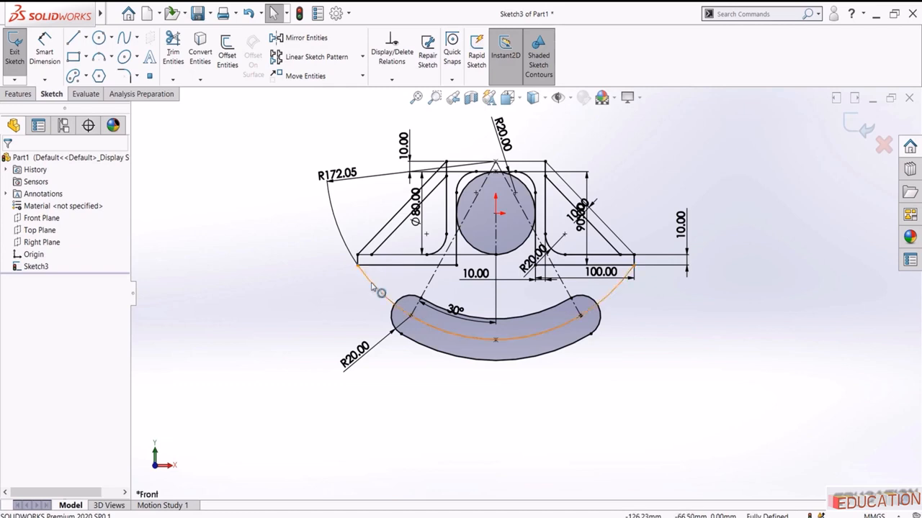
# Convert the R172.05 arc to construction geometry, and draw a solid arc along it from the left bracket's lower outer corner to the slot
pyautogui.click(379, 288)
pyautogui.click(301, 312)
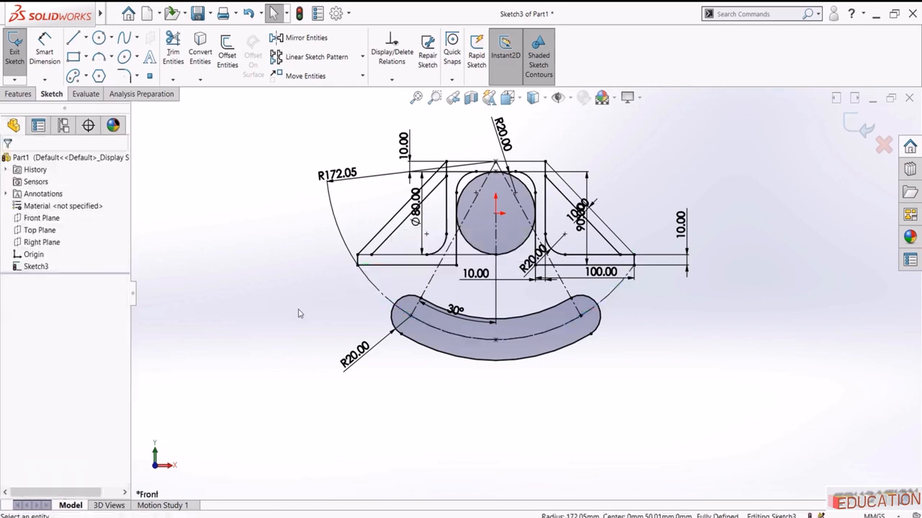
pyautogui.click(99, 58)
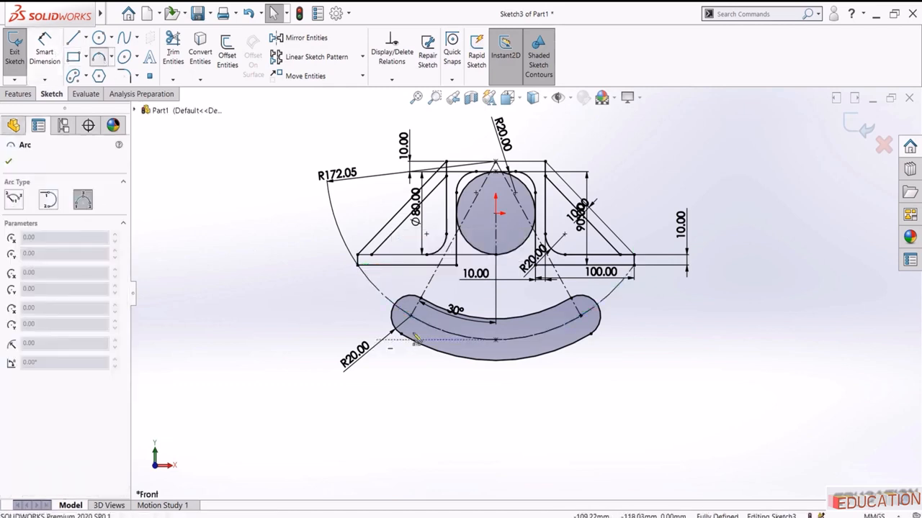
pyautogui.scroll(-3, 388, 339)
pyautogui.click(336, 209)
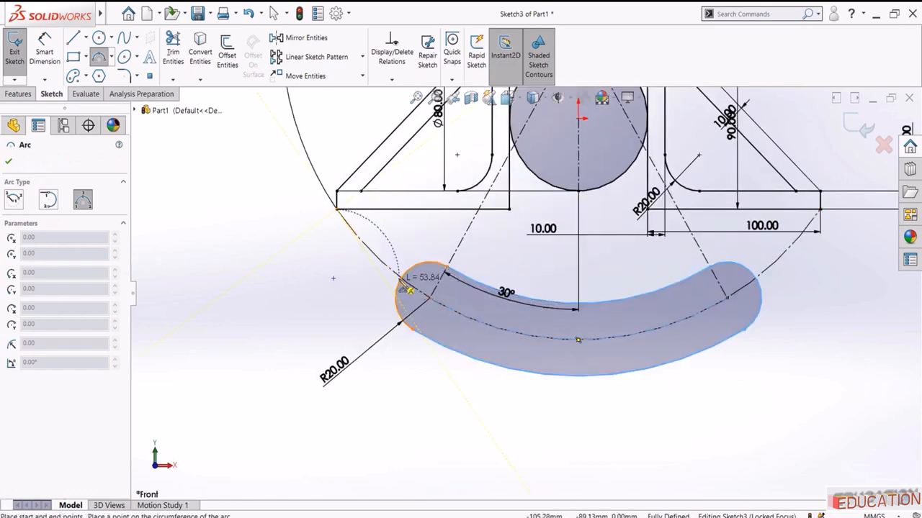
pyautogui.scroll(-3, 421, 277)
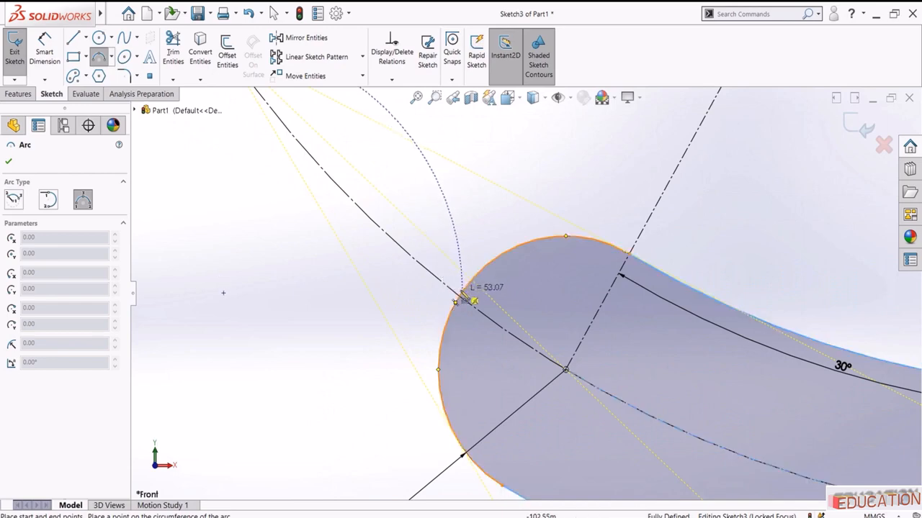
pyautogui.click(410, 258)
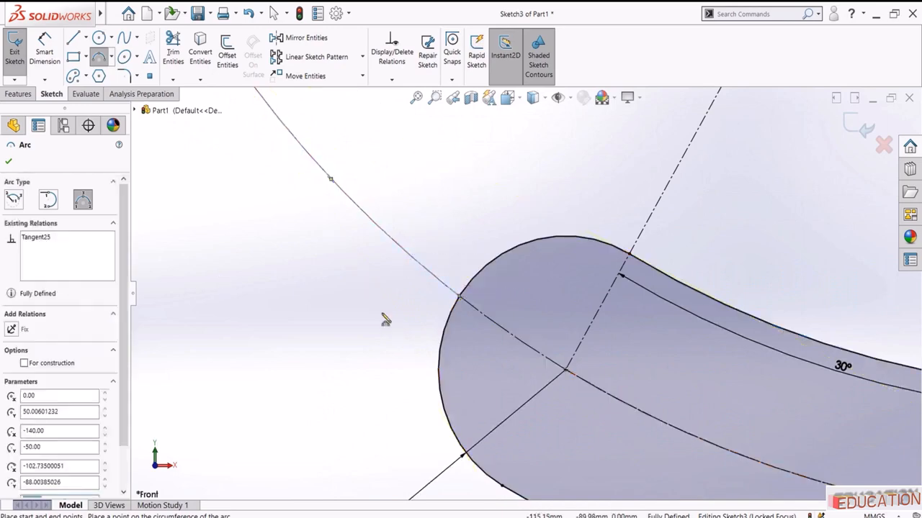
pyautogui.press('Escape')
pyautogui.scroll(5, 325, 288)
pyautogui.scroll(3, 325, 288)
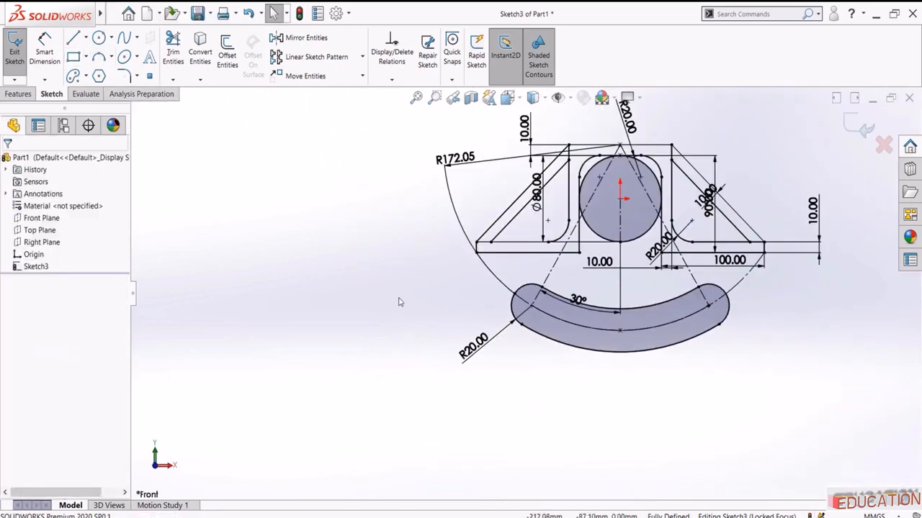
# Mirror the short left connecting arc about the vertical centerline to the right side
pyautogui.click(306, 38)
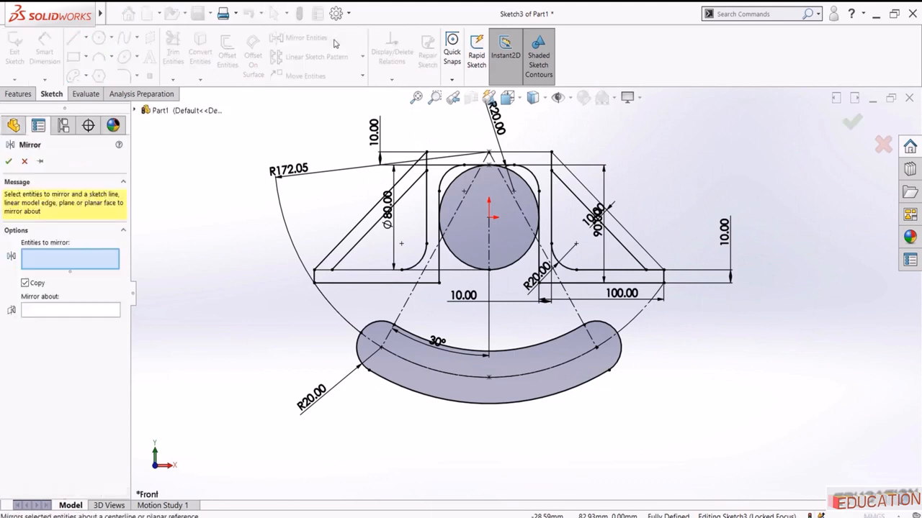
pyautogui.click(338, 315)
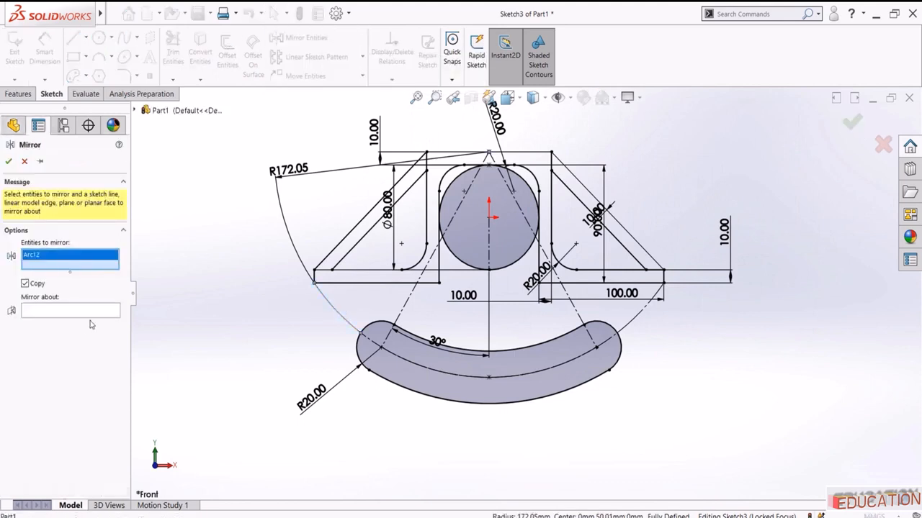
pyautogui.click(67, 313)
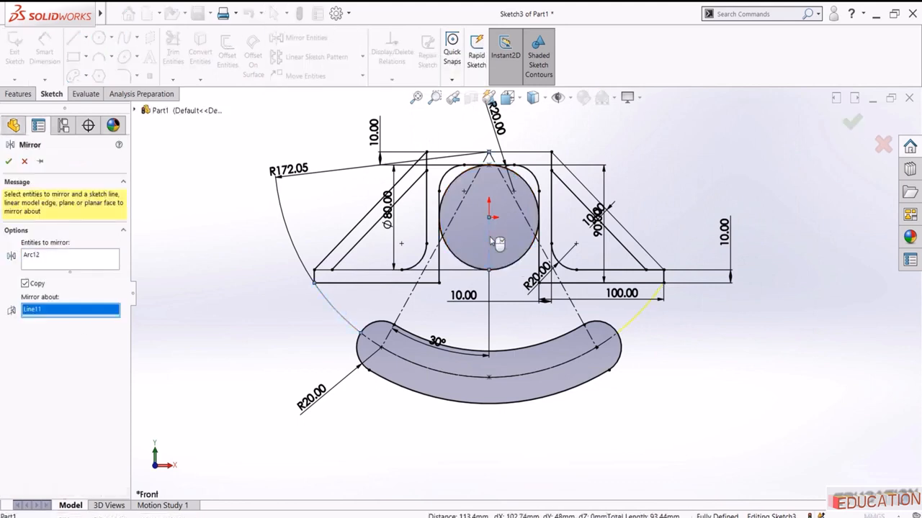
pyautogui.click(493, 245)
pyautogui.click(8, 161)
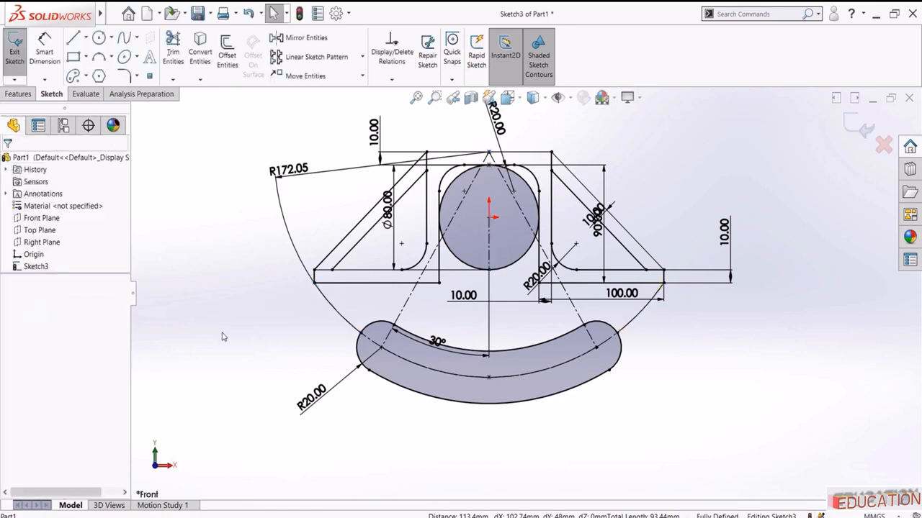
# Fit the whole sketch in the view and hide its dimensions
pyautogui.click(416, 97)
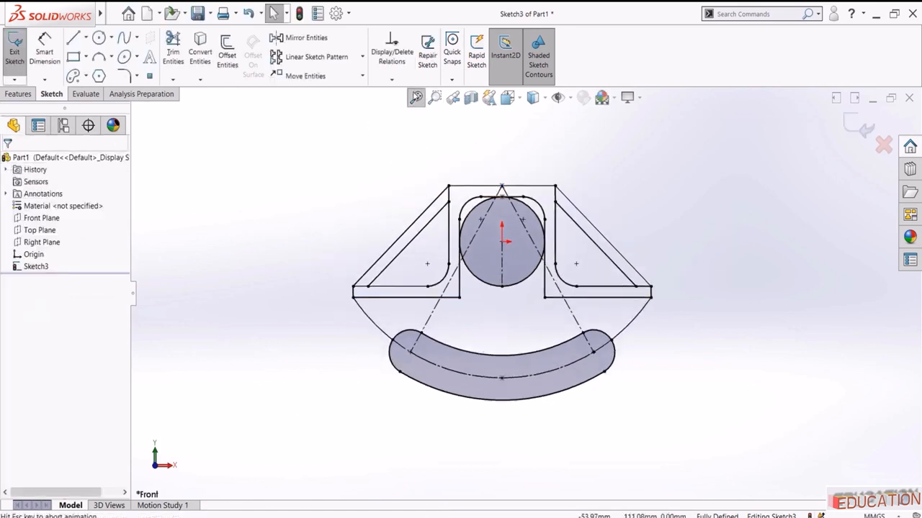
pyautogui.click(569, 97)
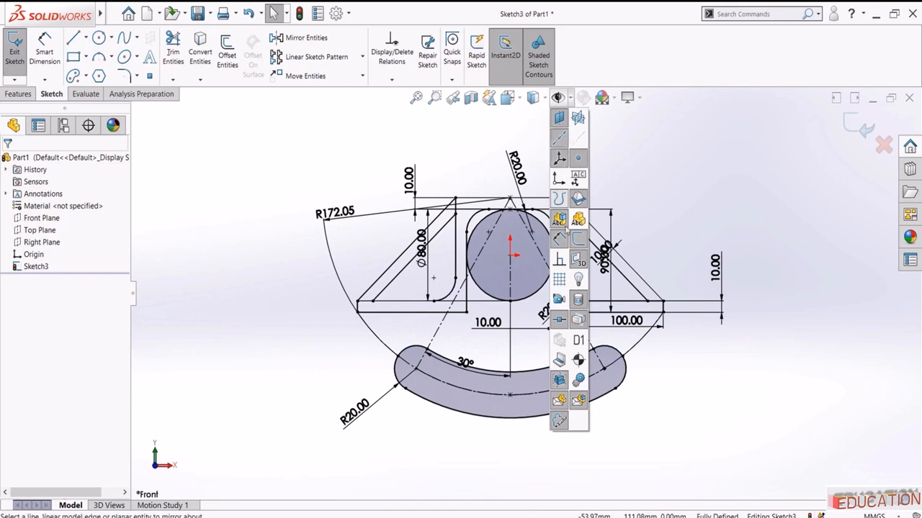
pyautogui.click(561, 240)
pyautogui.click(267, 201)
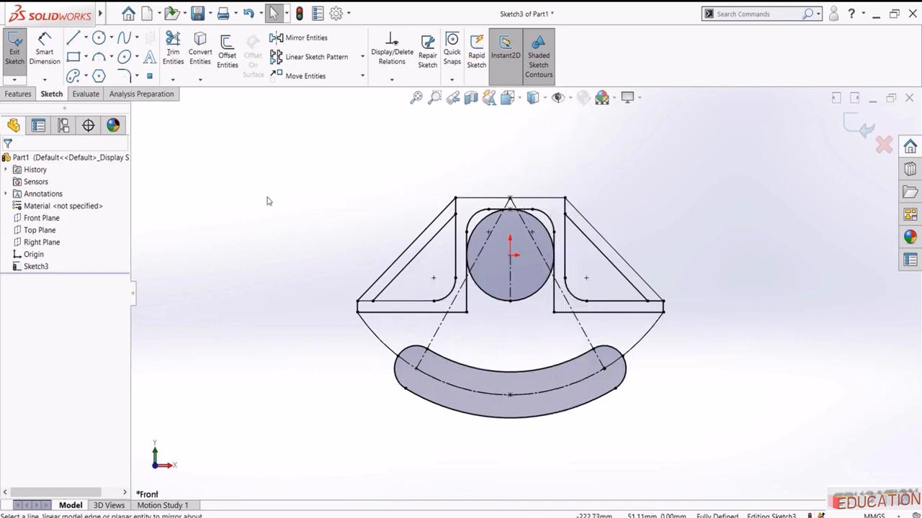
pyautogui.scroll(3, 333, 224)
pyautogui.scroll(-2, 588, 326)
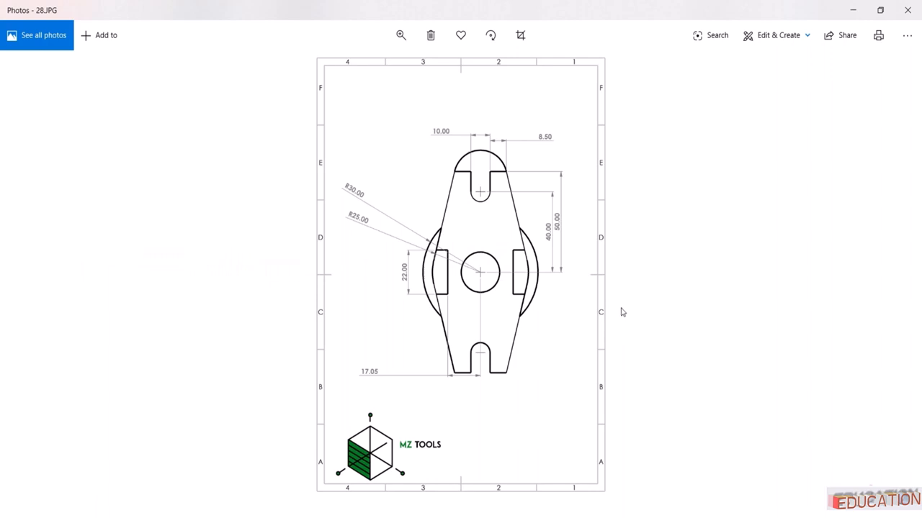
# Start a sketch on the Front Plane and draw a circle about 56 mm in diameter centred on the origin
pyautogui.scroll(2, 546, 281)
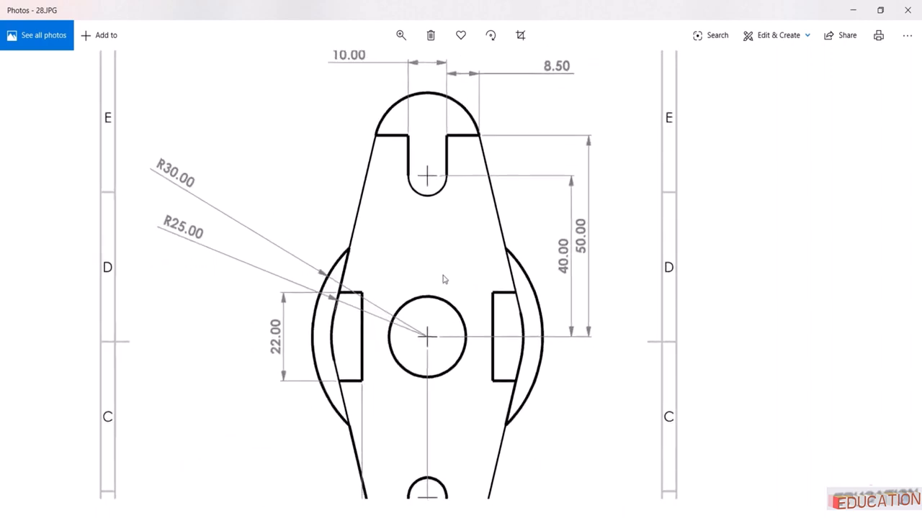
pyautogui.moveTo(442, 279); pyautogui.dragTo(444, 274)
pyautogui.moveTo(450, 309); pyautogui.dragTo(443, 277)
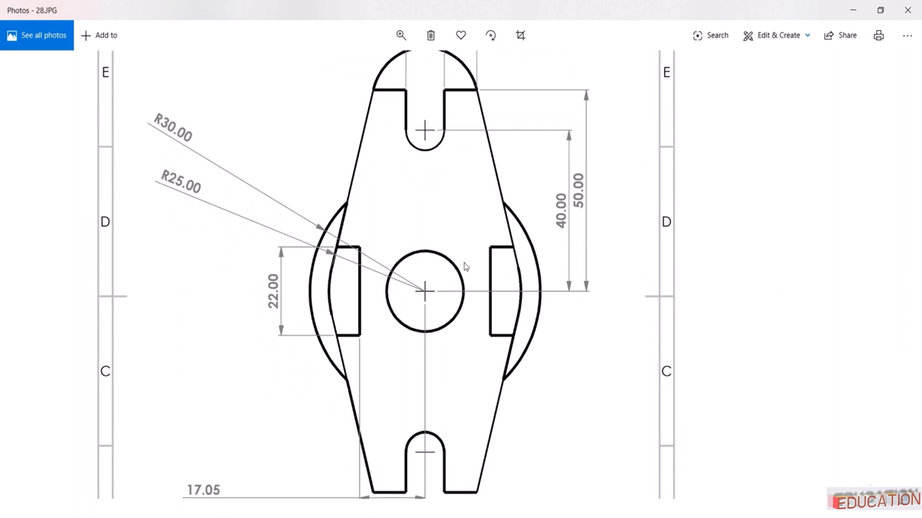
pyautogui.moveTo(465, 263); pyautogui.dragTo(434, 207)
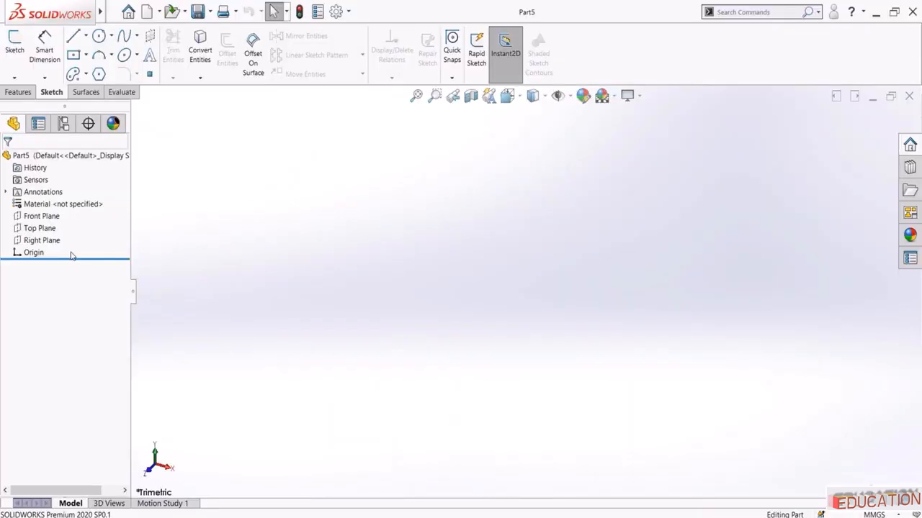
pyautogui.click(36, 214)
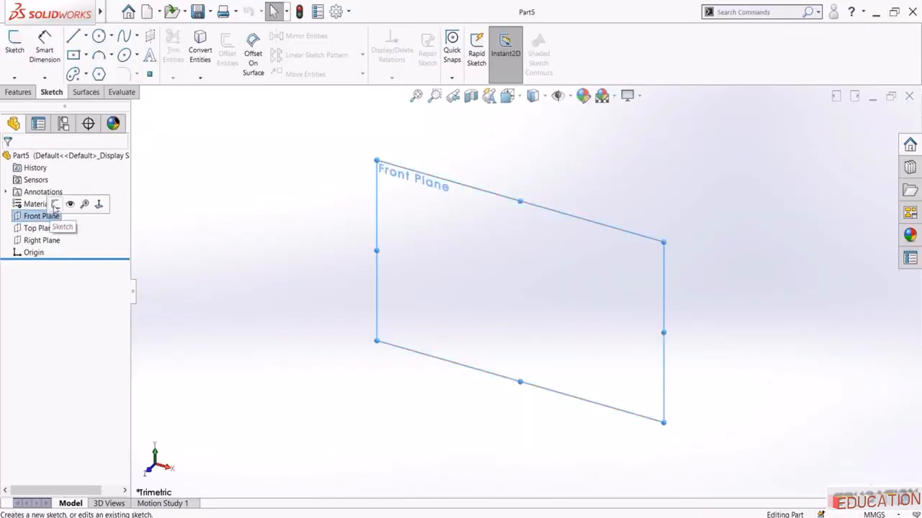
pyautogui.click(70, 204)
pyautogui.click(99, 36)
pyautogui.click(525, 291)
pyautogui.click(521, 342)
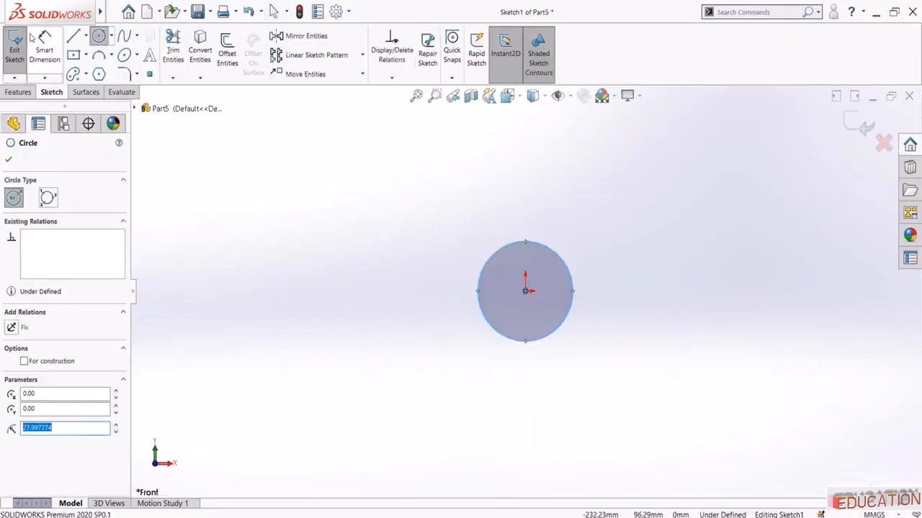
# Dimension the circle's diameter at 20 mm
pyautogui.click(44, 51)
pyautogui.click(484, 272)
pyautogui.click(393, 288)
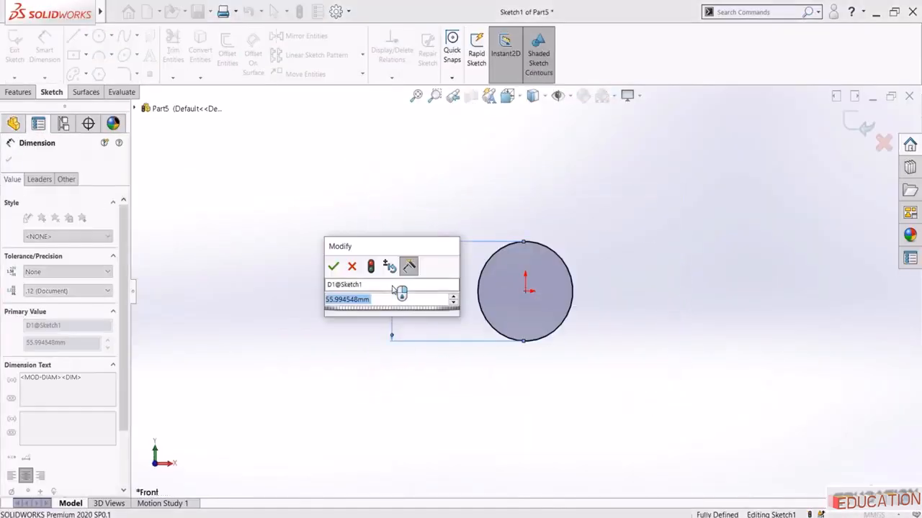
pyautogui.write('20')
pyautogui.press('Return')
pyautogui.press('Escape')
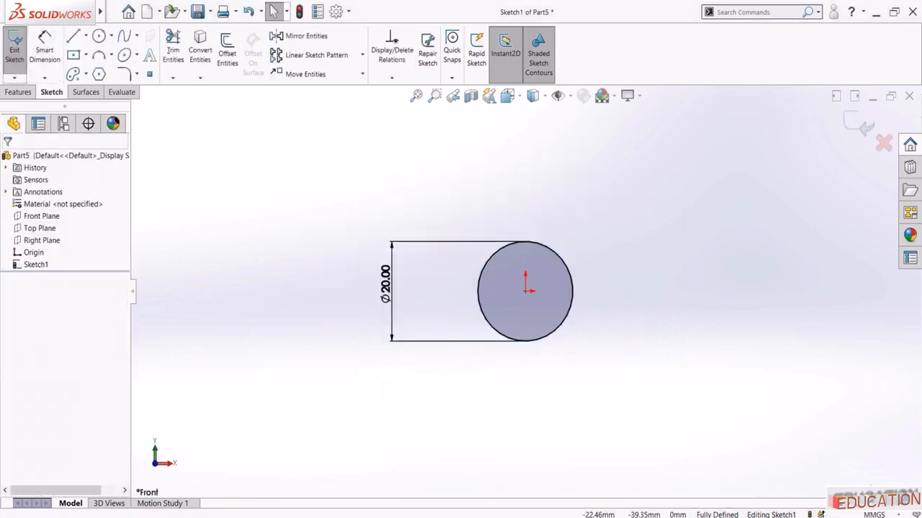
# Draw a larger concentric circle about 44 mm in diameter around the 20 mm circle, centred on the origin
pyautogui.hotkey('alt', 'Tab')
pyautogui.doubleClick(487, 256)
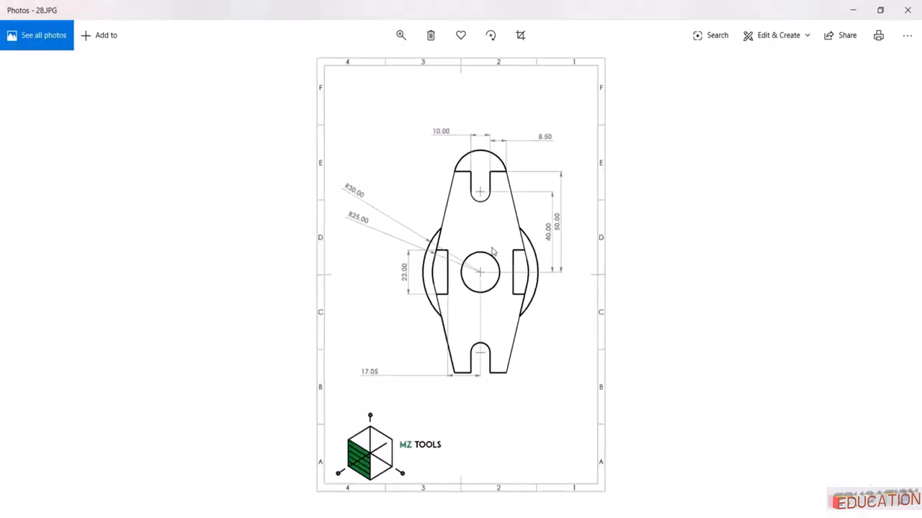
pyautogui.doubleClick(491, 250)
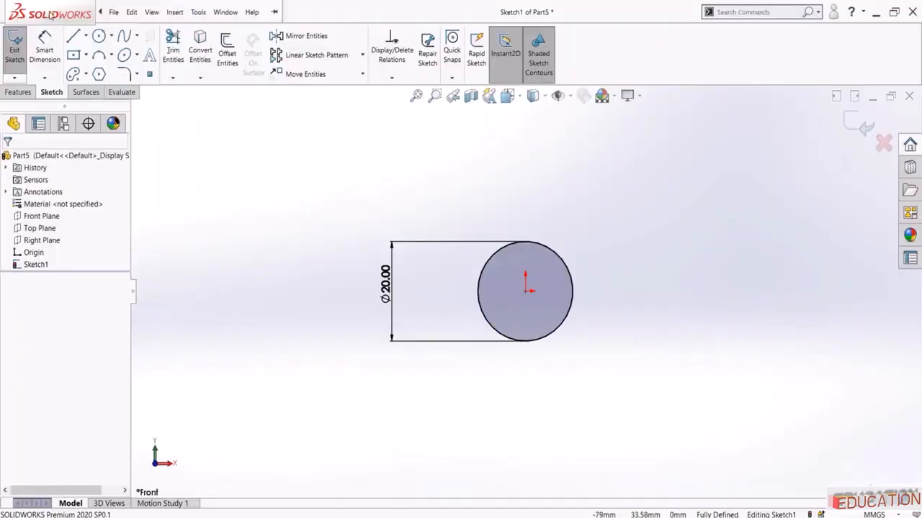
pyautogui.click(98, 35)
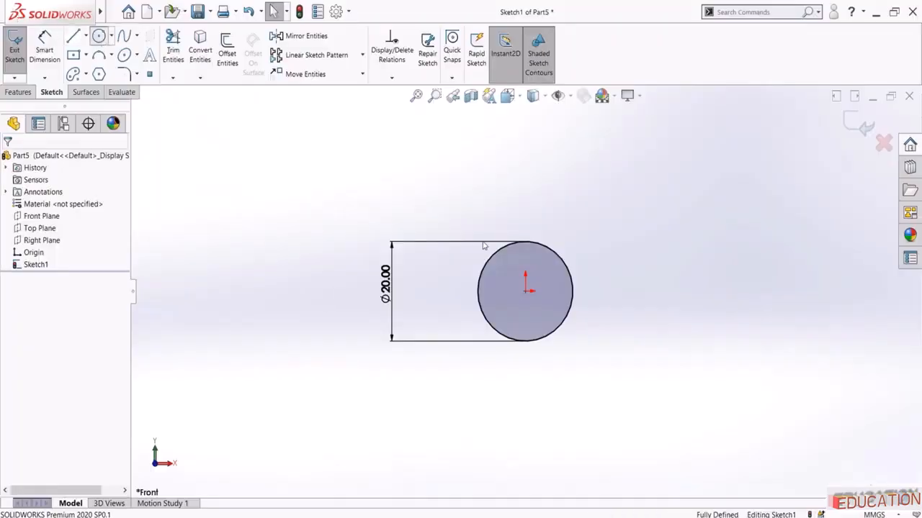
pyautogui.click(525, 291)
pyautogui.click(559, 189)
# Dimension the outer circle's diameter at 60 mm and move the inner circle's diameter dimension outside the outer circle
pyautogui.click(44, 47)
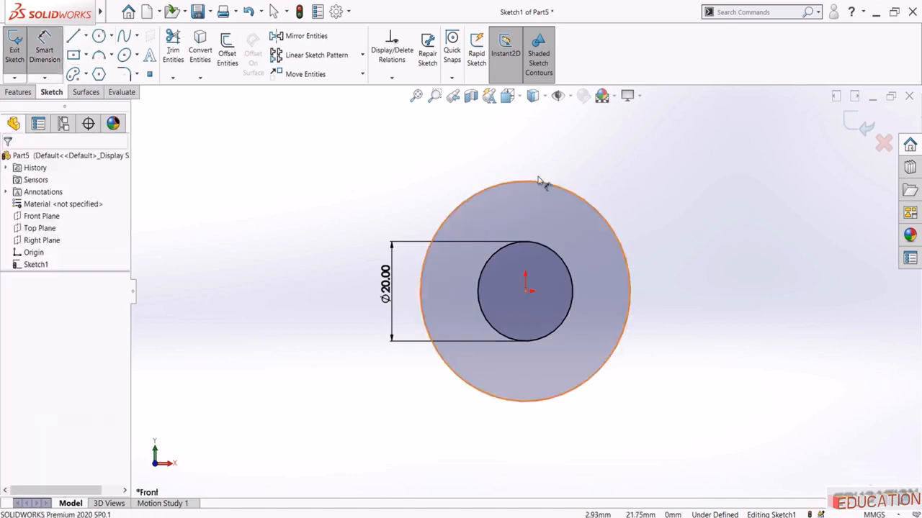
pyautogui.click(530, 183)
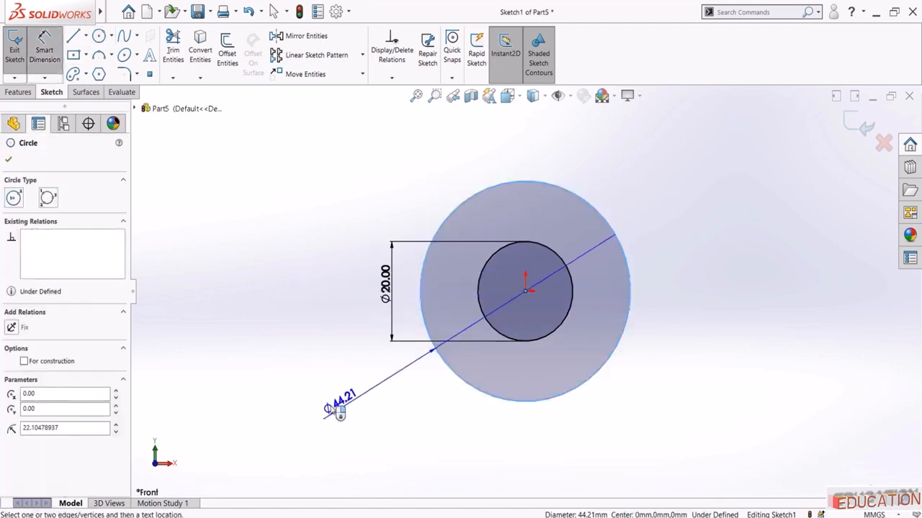
pyautogui.click(249, 281)
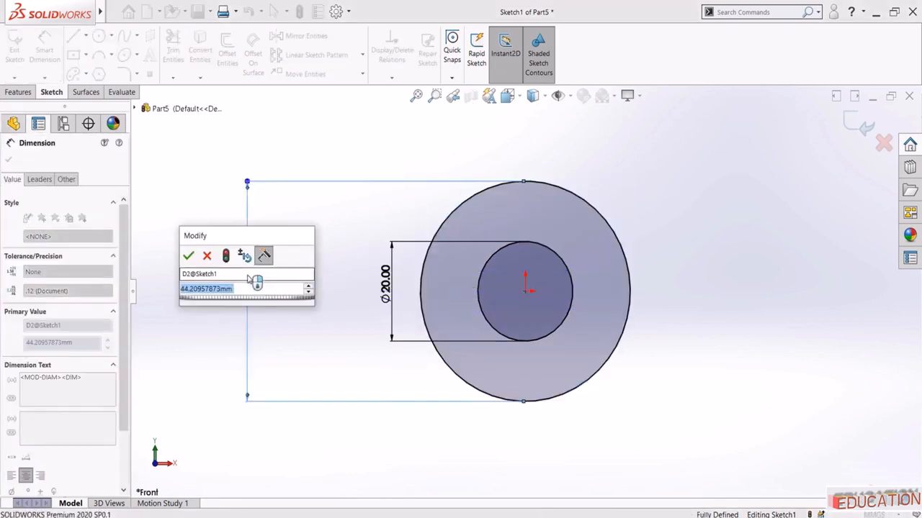
pyautogui.write('60')
pyautogui.press('Return')
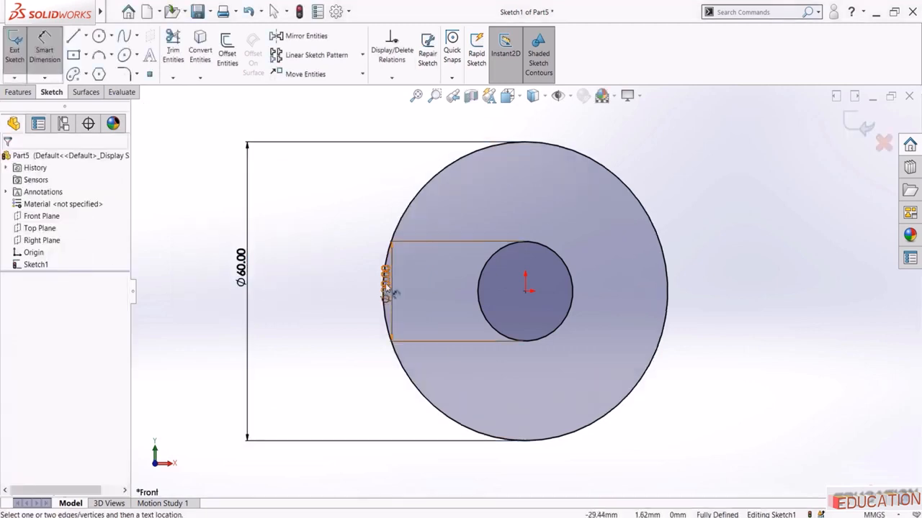
pyautogui.click(383, 286)
pyautogui.moveTo(324, 294); pyautogui.dragTo(324, 295)
pyautogui.click(302, 391)
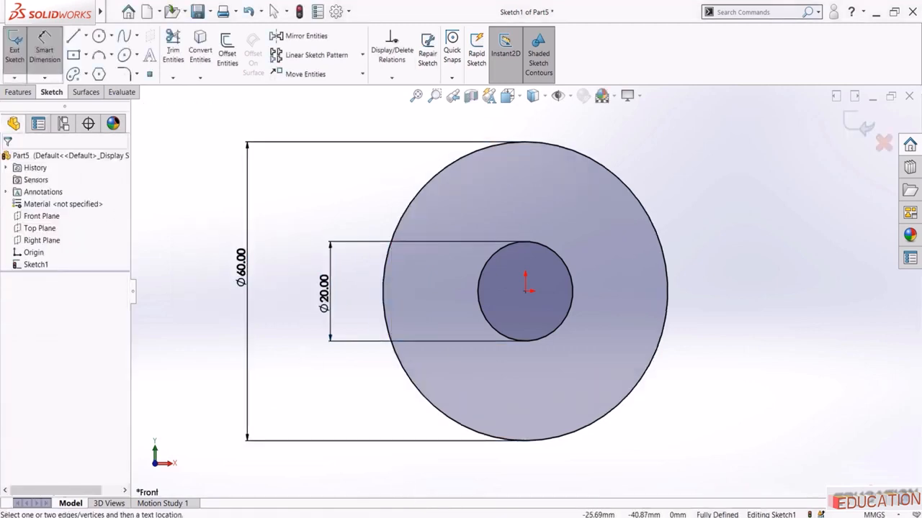
# Draw a small circle about 13 mm in diameter, centred about 86 mm directly above the origin
pyautogui.click(414, 517)
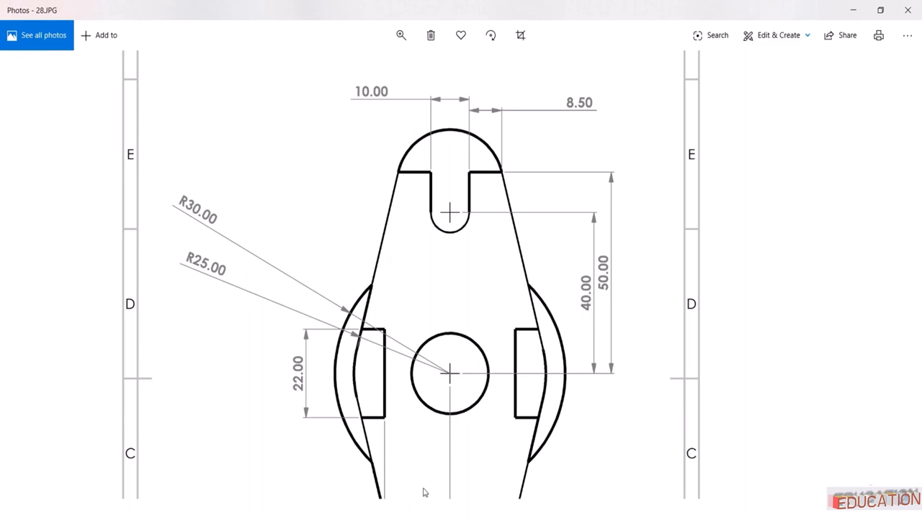
pyautogui.hotkey('alt', 'Tab')
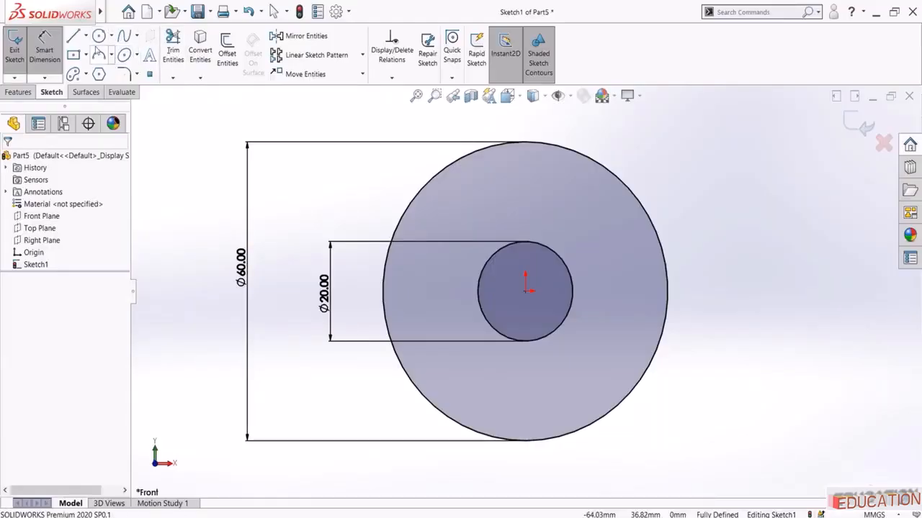
pyautogui.click(99, 37)
pyautogui.scroll(7, 520, 273)
pyautogui.scroll(-4, 526, 168)
pyautogui.click(524, 174)
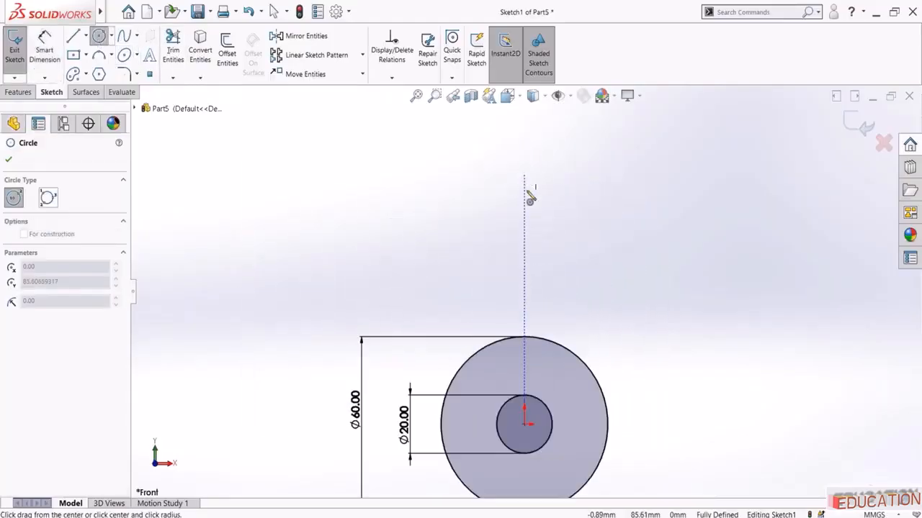
pyautogui.click(525, 193)
pyautogui.press('Escape')
# Dimension the small upper circle's diameter at 10 mm
pyautogui.click(44, 45)
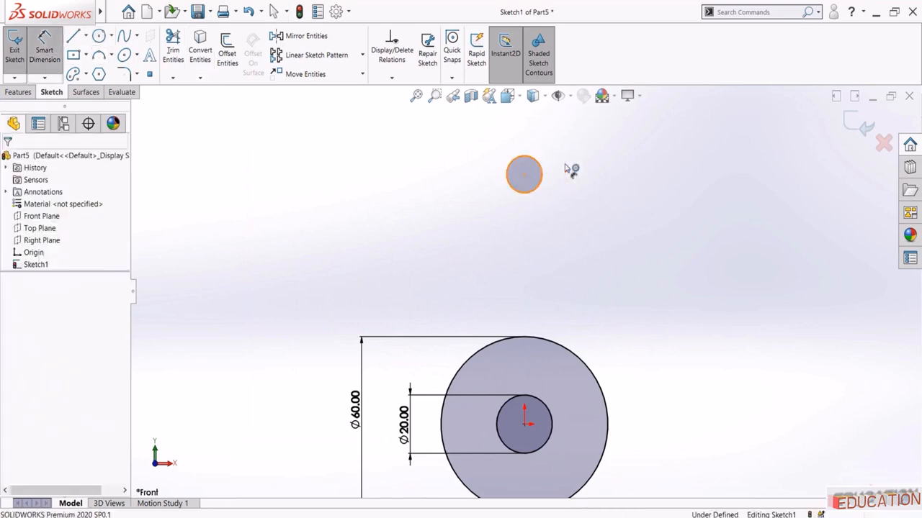
pyautogui.click(542, 173)
pyautogui.click(673, 169)
pyautogui.write('10')
pyautogui.press('Return')
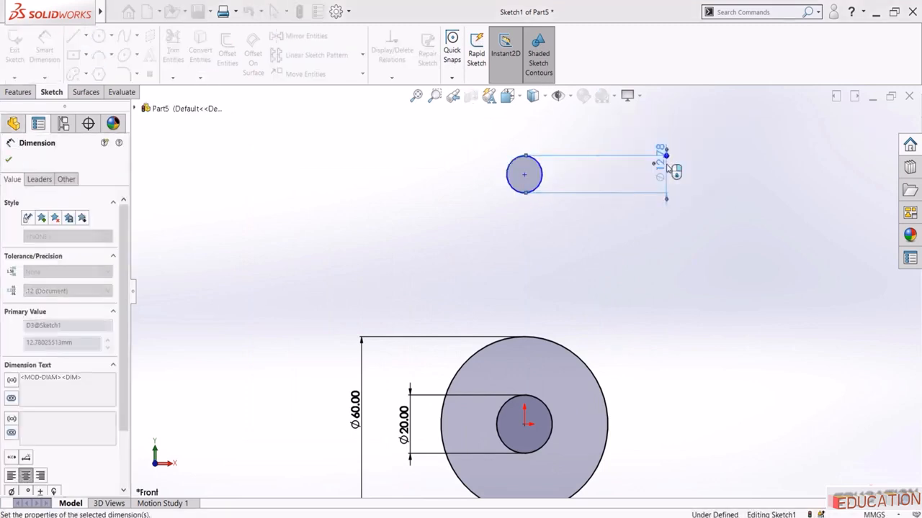
# Set the vertical distance from the origin to the small upper circle's centre to 40 mm
pyautogui.click(525, 174)
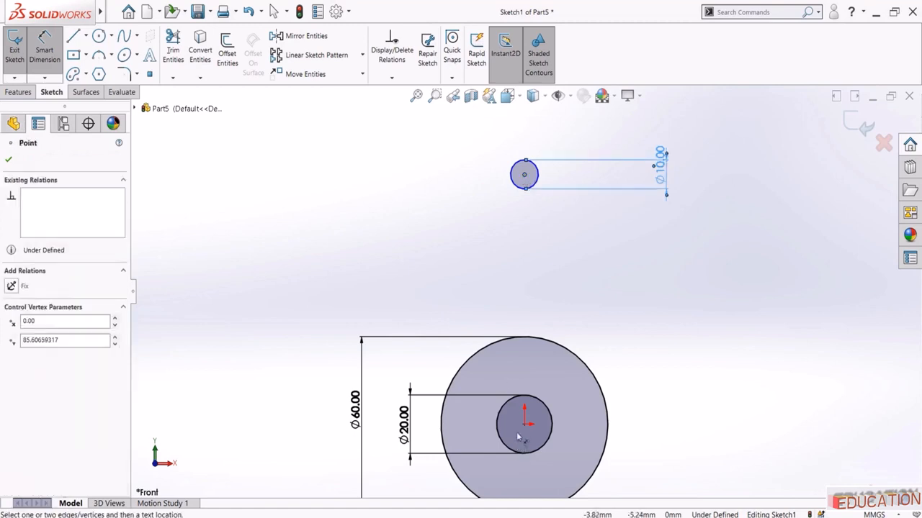
pyautogui.click(527, 426)
pyautogui.click(650, 298)
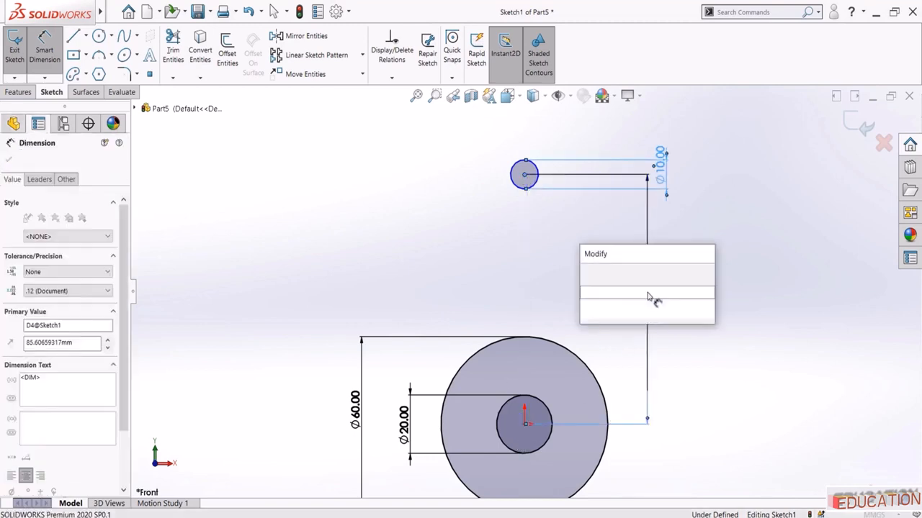
pyautogui.write('40')
pyautogui.press('Return')
pyautogui.press('Escape')
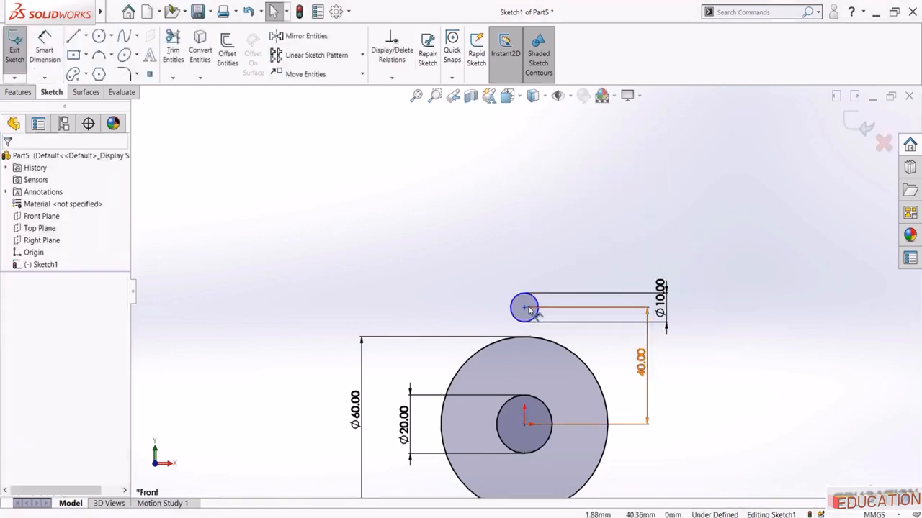
# Add a Vertical relation between the small upper circle's centre and the origin
pyautogui.click(526, 310)
pyautogui.keyDown('ctrl'); pyautogui.click(524, 426); pyautogui.keyUp('ctrl')
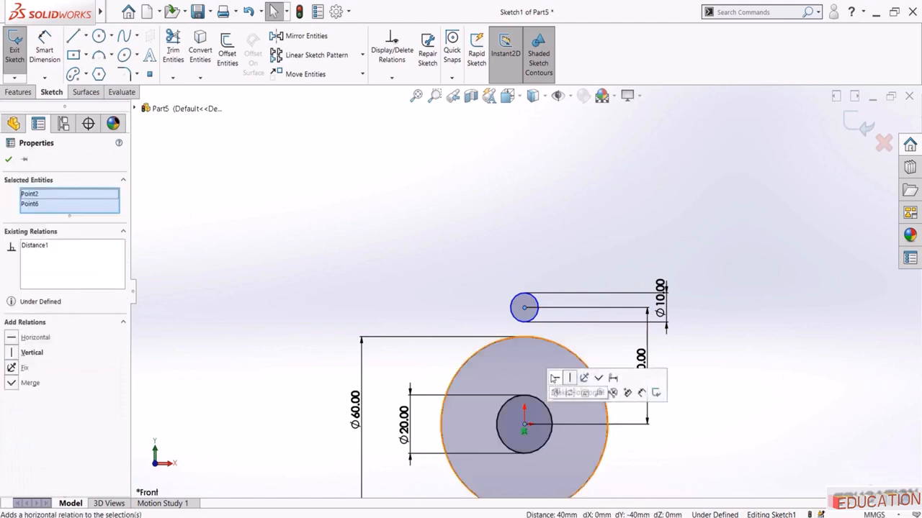
pyautogui.click(571, 378)
pyautogui.click(436, 255)
# Draw a vertical line upward from the small circle's right quadrant, ending about 56 mm above the origin
pyautogui.scroll(-3, 570, 319)
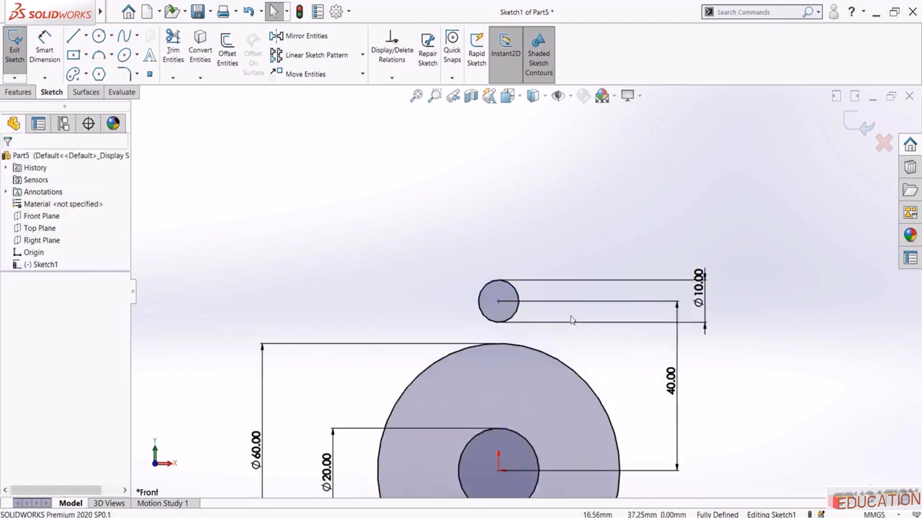
pyautogui.click(73, 36)
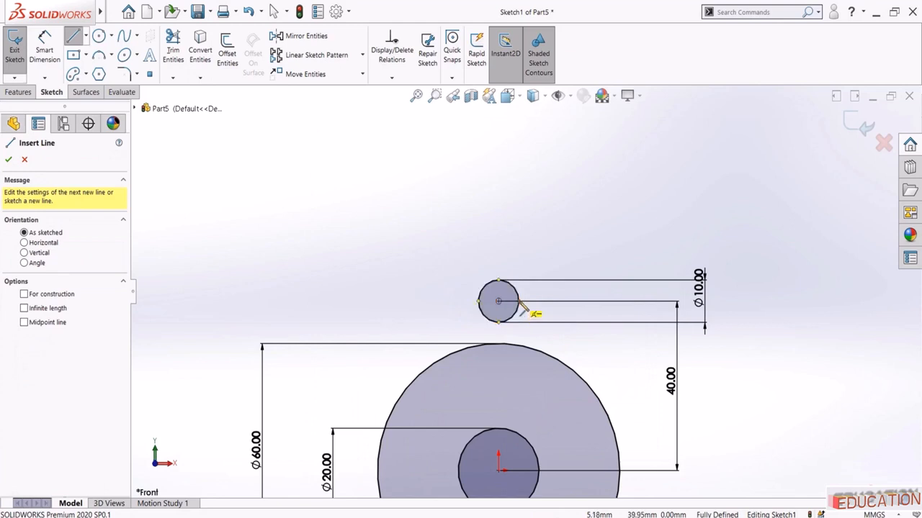
pyautogui.moveTo(518, 301); pyautogui.dragTo(518, 232)
pyautogui.press('Escape')
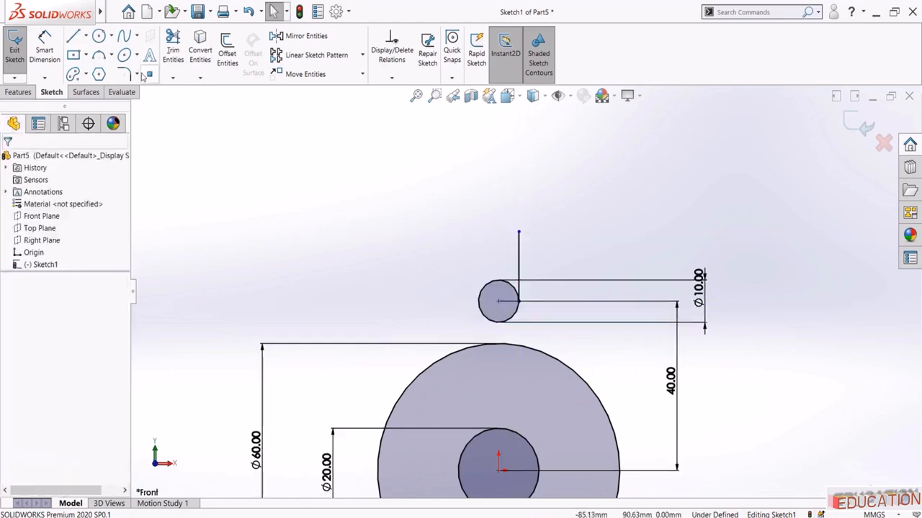
# Draw a horizontal line about 10 mm long outward to the right from the vertical line's upper end
pyautogui.hotkey('alt', 'Tab')
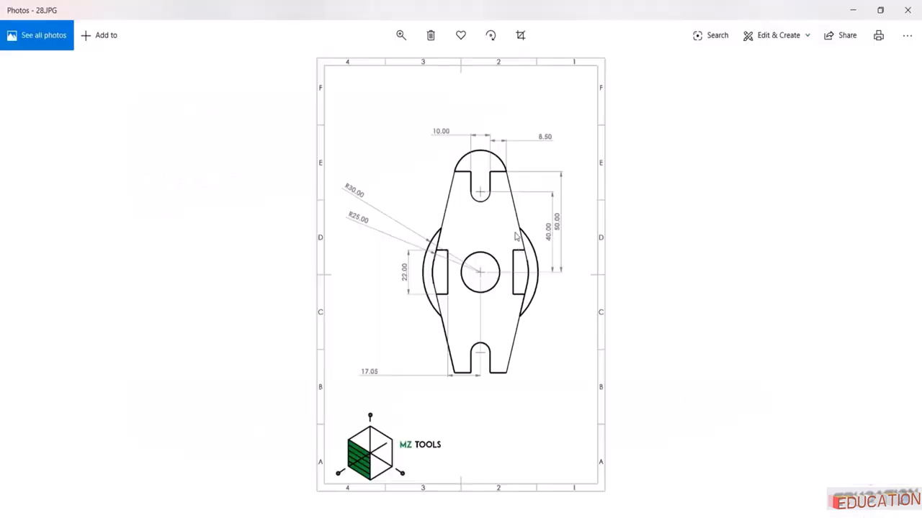
pyautogui.scroll(2, 504, 173)
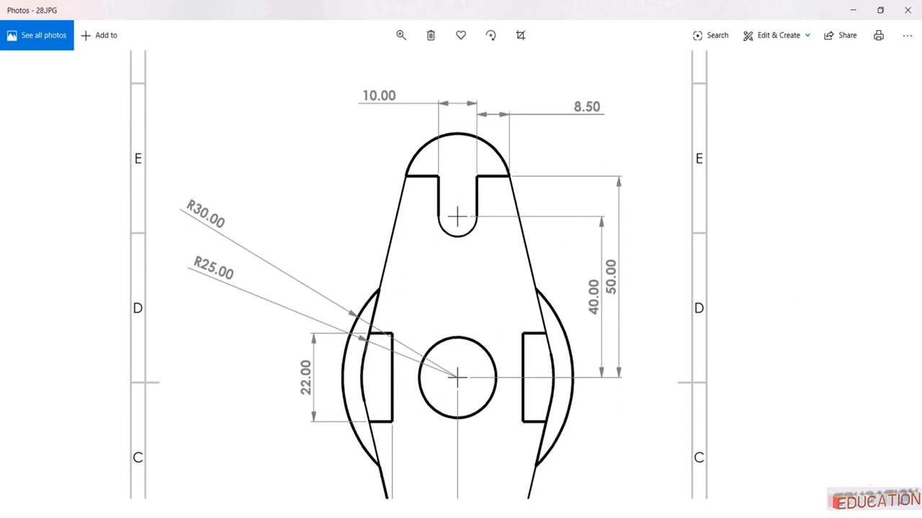
pyautogui.hotkey('alt', 'Tab')
pyautogui.click(72, 35)
pyautogui.click(519, 301)
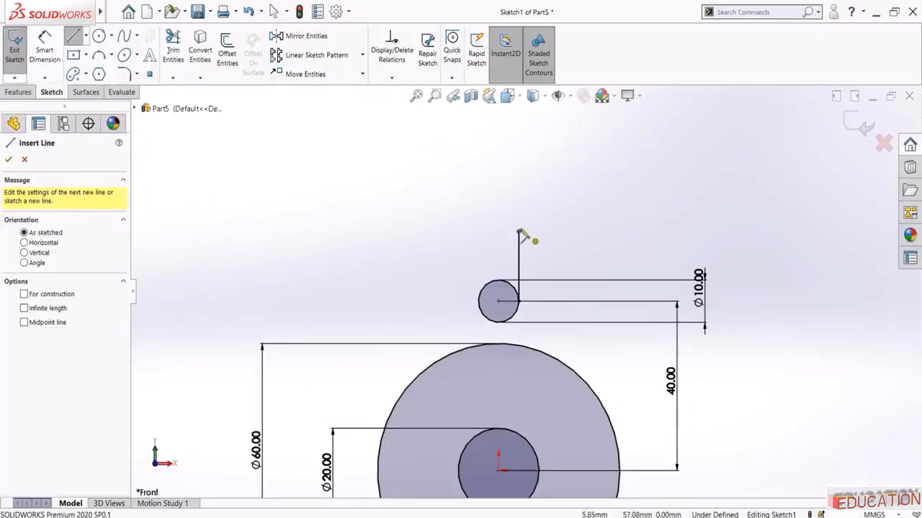
pyautogui.click(518, 232)
pyautogui.click(559, 232)
pyautogui.press('Escape')
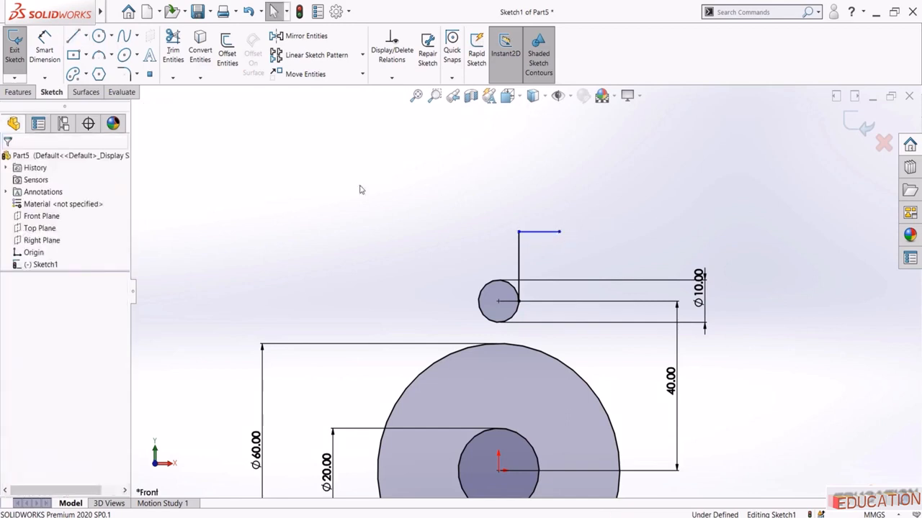
# Dimension the horizontal line's height above the origin at 50 mm
pyautogui.click(45, 48)
pyautogui.click(538, 232)
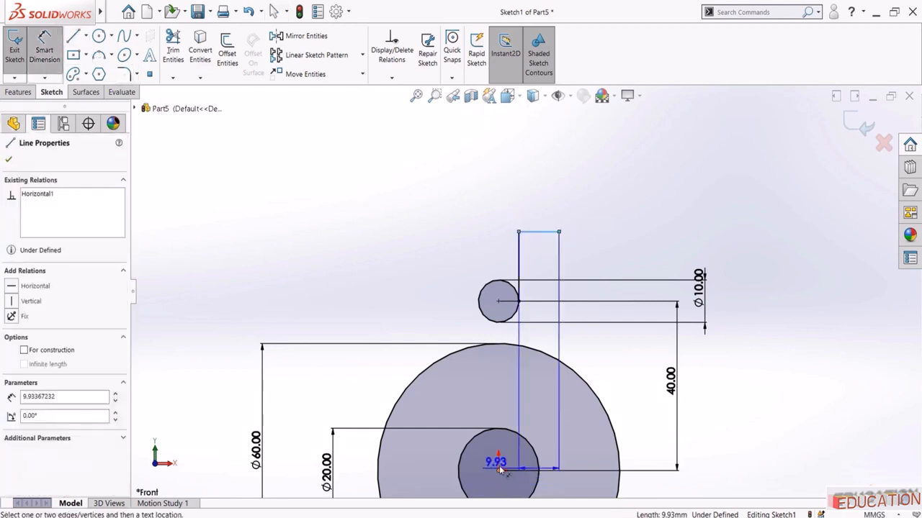
pyautogui.click(498, 469)
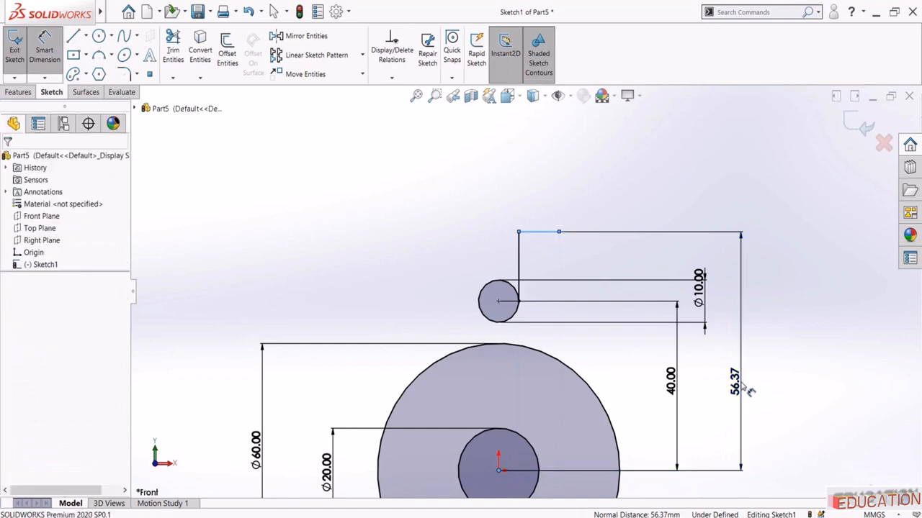
pyautogui.click(748, 391)
pyautogui.write('50')
pyautogui.press('Return')
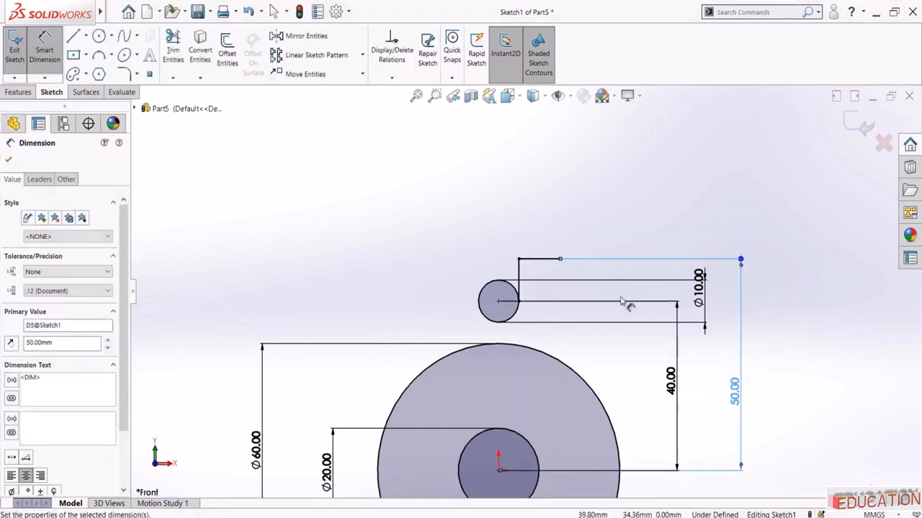
# Dimension the short horizontal line above the small circle at 8.50 mm
pyautogui.click(555, 259)
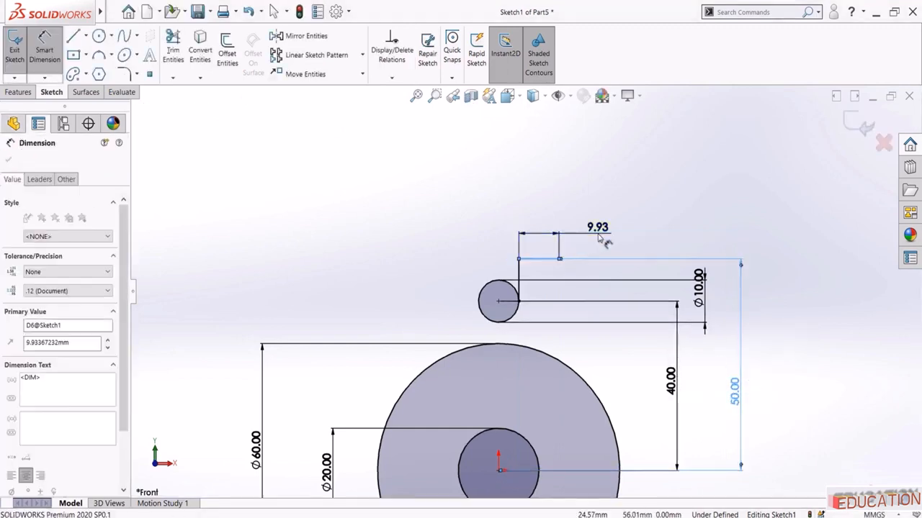
pyautogui.click(598, 237)
pyautogui.press('Return')
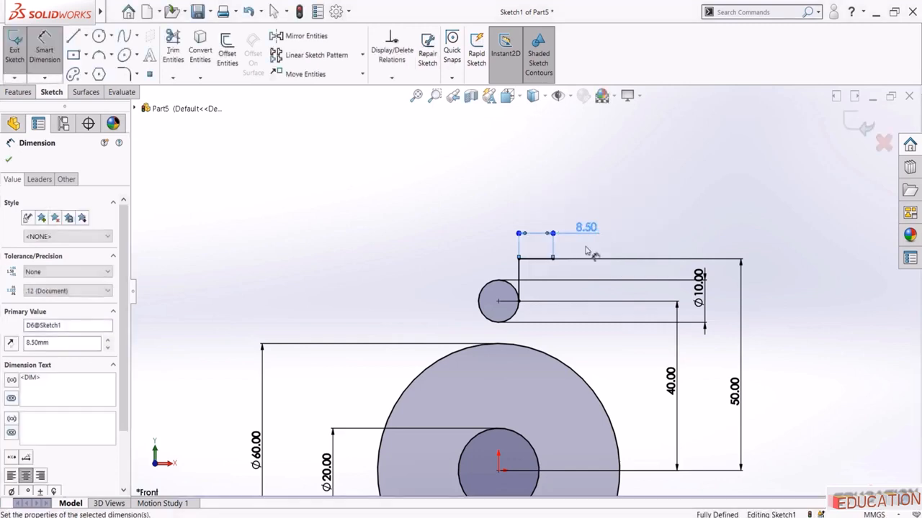
pyautogui.press('Escape')
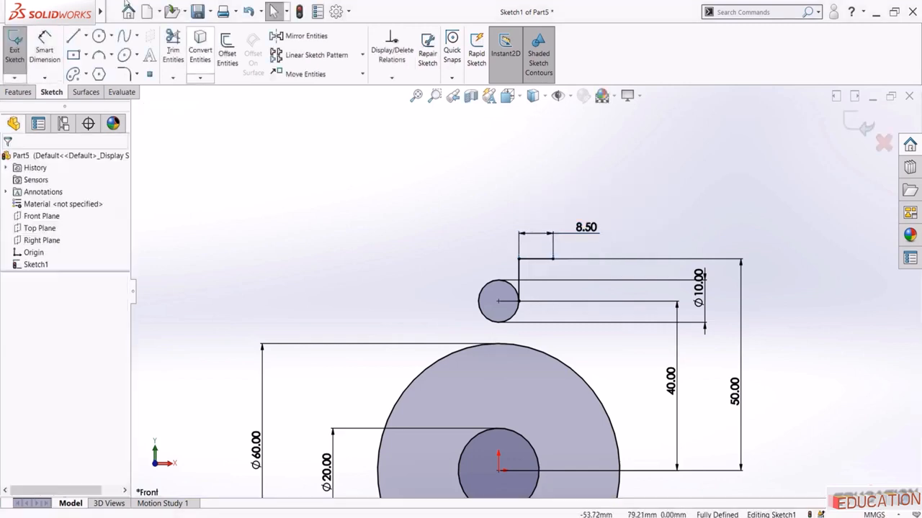
# Draw a vertical centerline from the origin up to the centre of the small upper circle
pyautogui.click(86, 38)
pyautogui.click(80, 56)
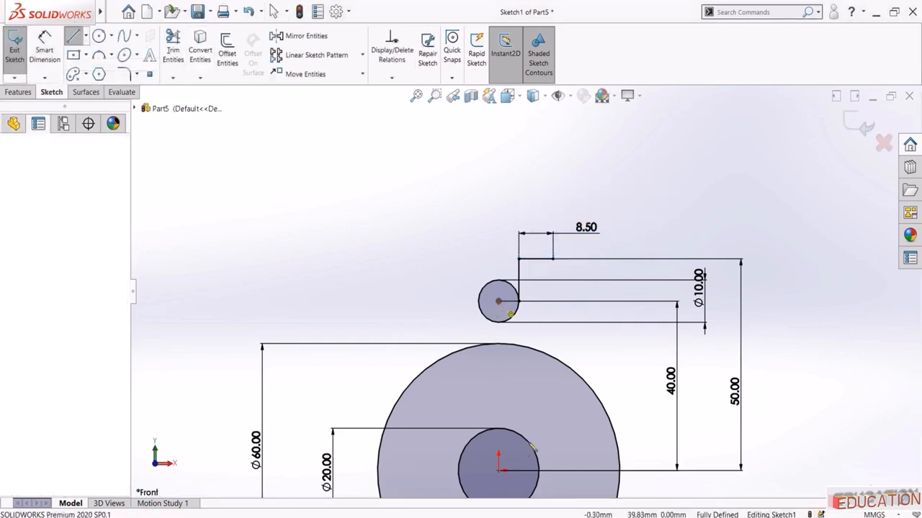
pyautogui.click(498, 470)
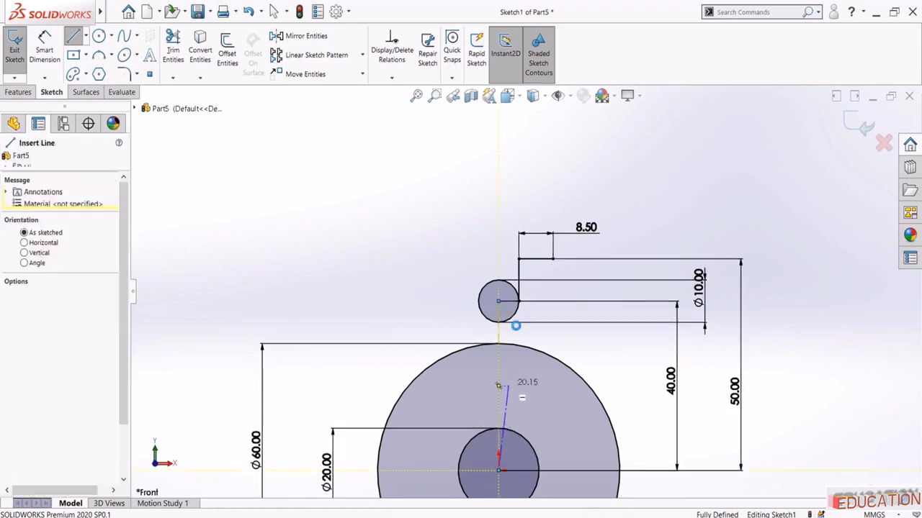
pyautogui.click(499, 302)
pyautogui.press('Escape')
# Mirror the slot's vertical line and the 8.50 mm horizontal line about the vertical centerline, keeping the originals
pyautogui.scroll(-2, 495, 314)
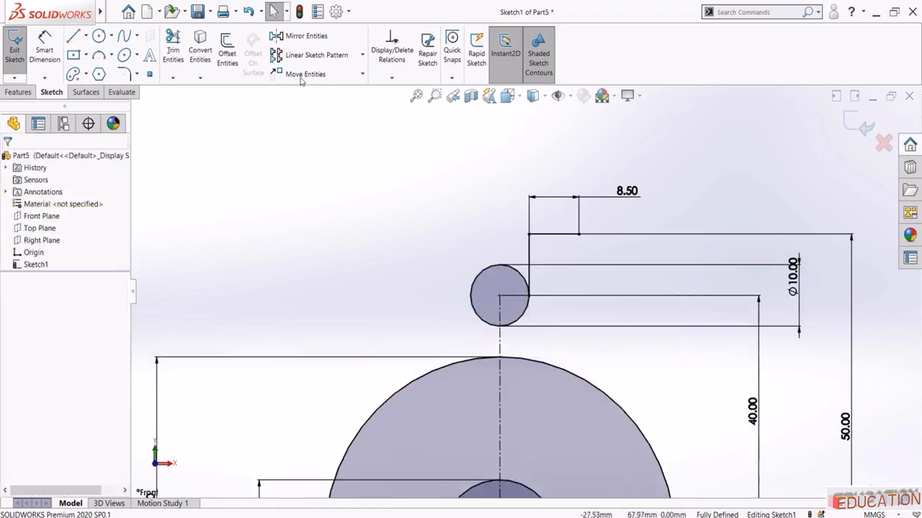
pyautogui.click(296, 36)
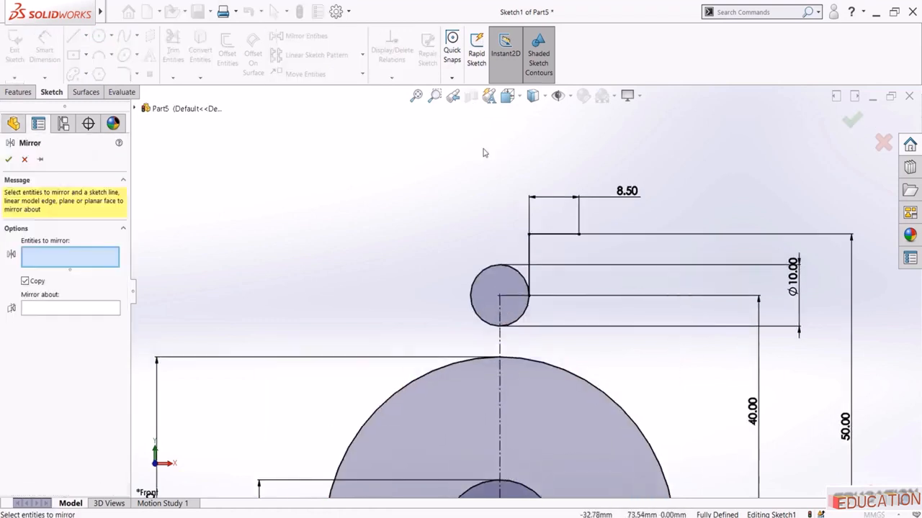
pyautogui.click(556, 235)
pyautogui.click(529, 265)
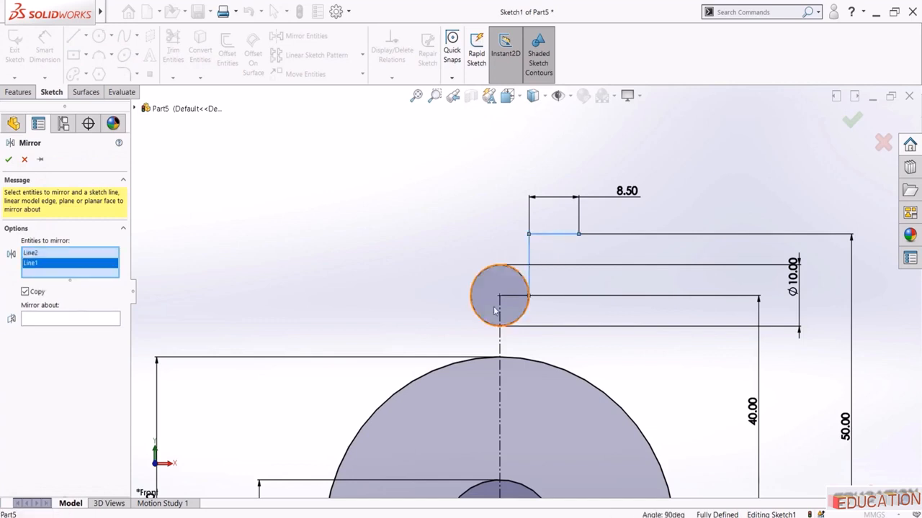
pyautogui.click(104, 319)
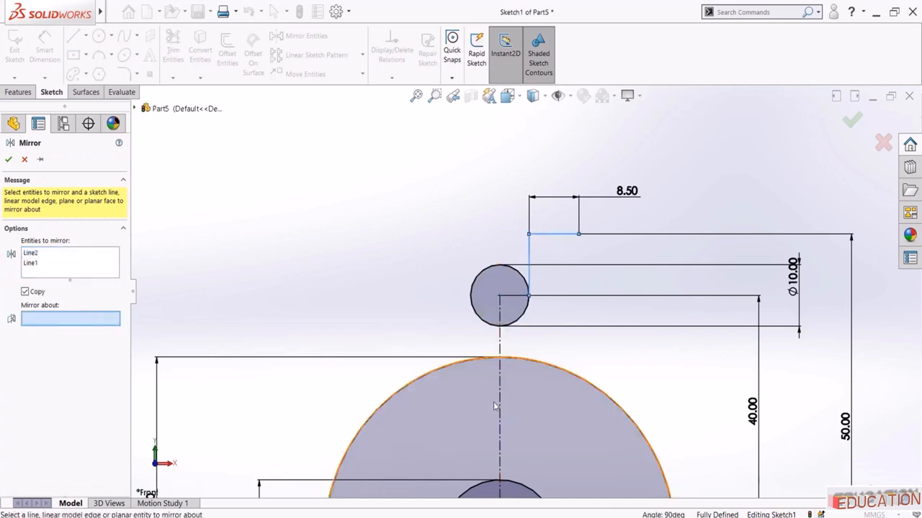
pyautogui.click(502, 403)
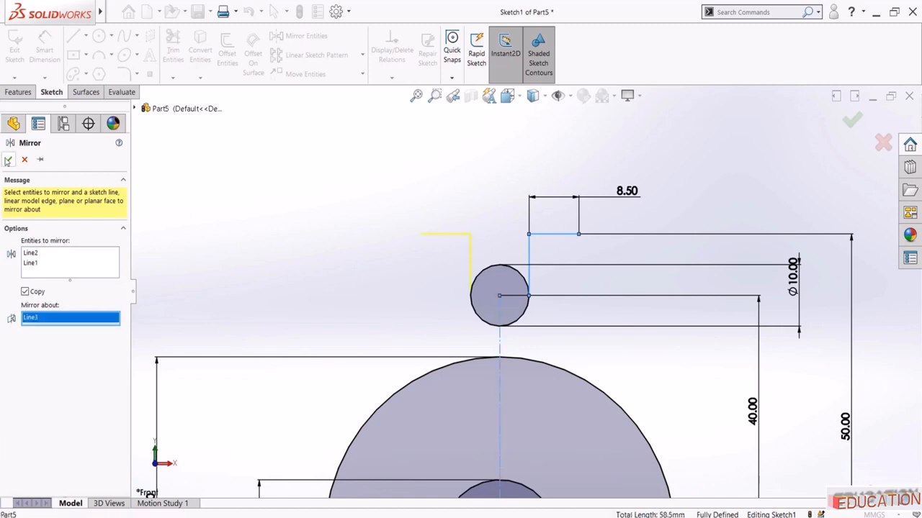
pyautogui.click(7, 160)
# Consult reference drawing 28.JPG, then return to SOLIDWORKS and draw a circle about 36.5 mm in diameter centred on the origin
pyautogui.hotkey('alt', 'Tab')
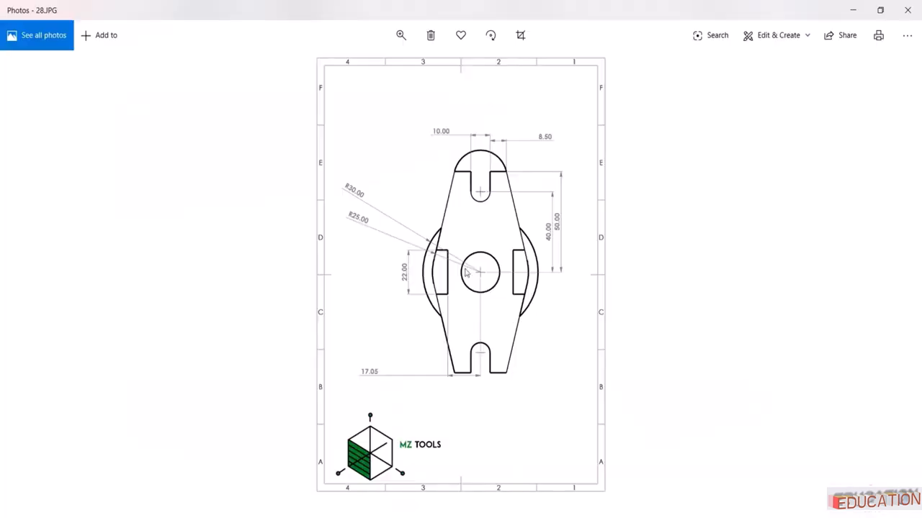
pyautogui.scroll(2, 467, 273)
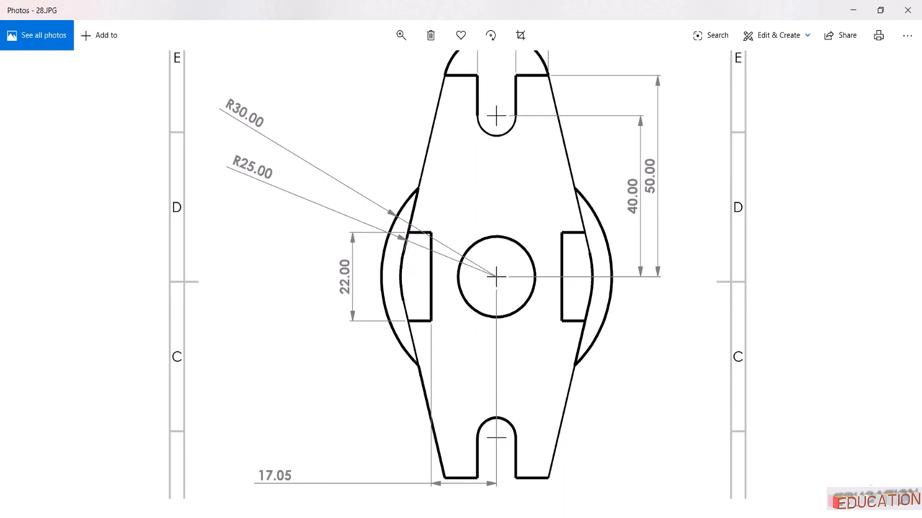
pyautogui.hotkey('alt', 'Tab')
pyautogui.click(99, 36)
pyautogui.scroll(3, 545, 418)
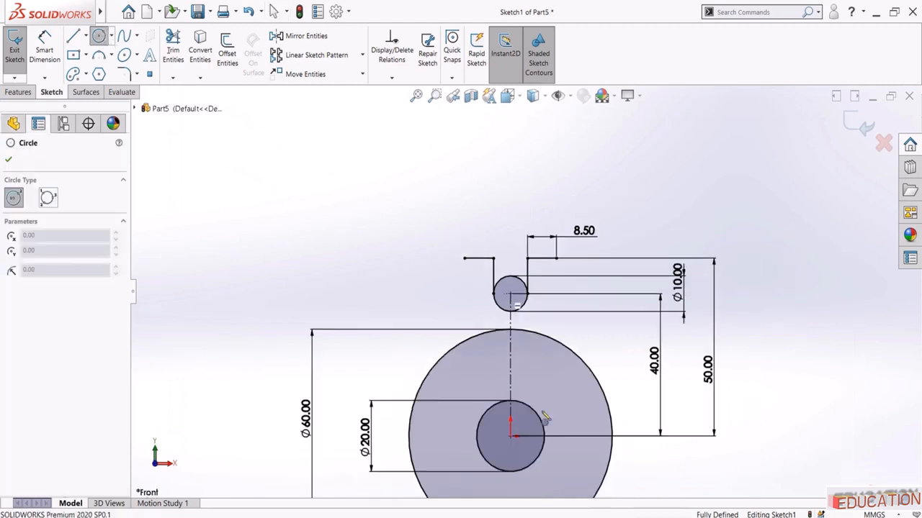
pyautogui.click(510, 437)
pyautogui.click(540, 380)
# Dimension the new middle circle's diameter at 50 mm
pyautogui.click(44, 49)
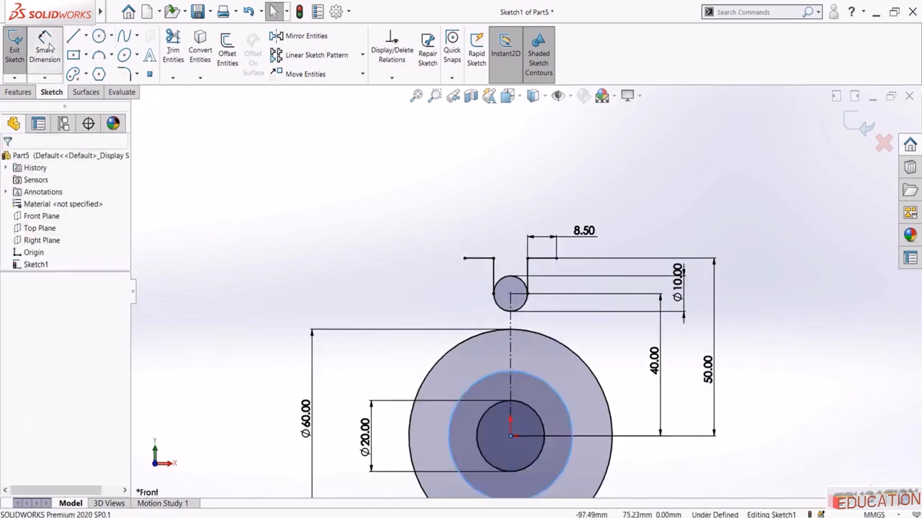
pyautogui.scroll(3, 476, 387)
pyautogui.click(477, 386)
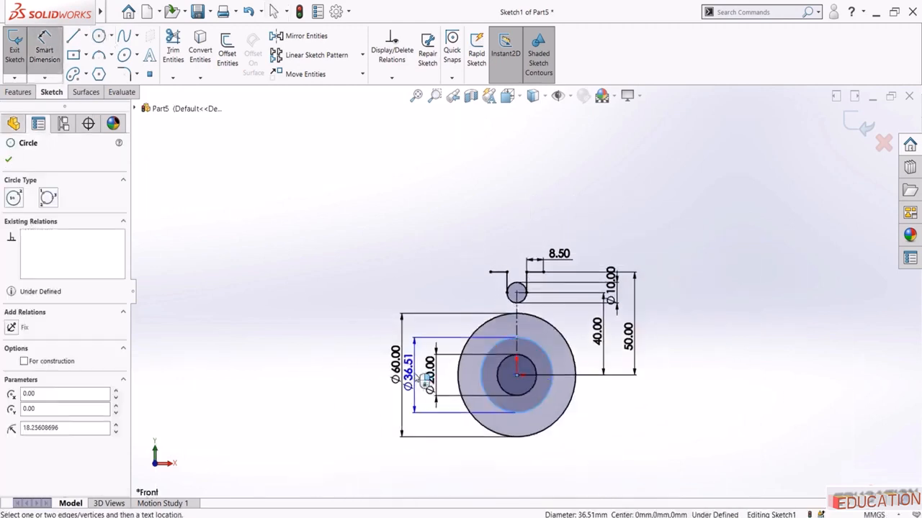
pyautogui.click(416, 375)
pyautogui.write('50')
pyautogui.press('Return')
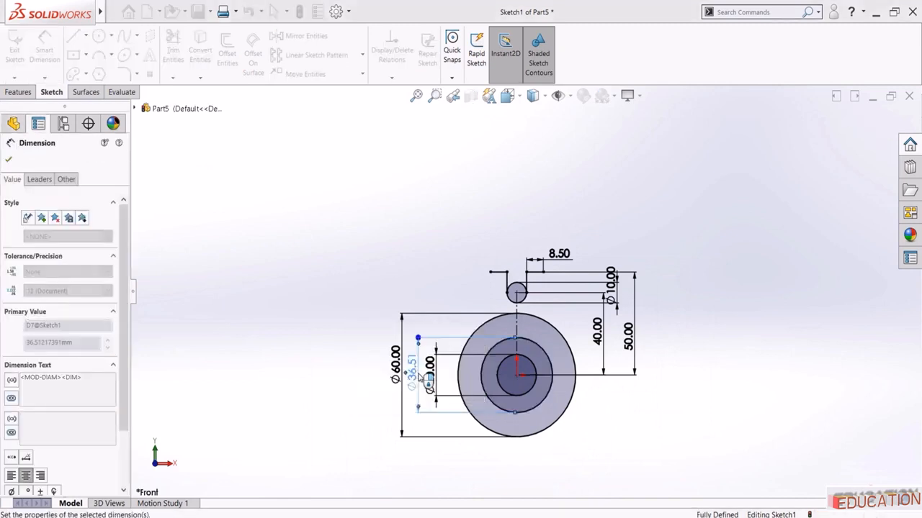
pyautogui.press('Escape')
# Draw a slanted line about 36 mm long from the left upper horizontal line's outer end, down and outward towards the large circles
pyautogui.scroll(-2, 527, 329)
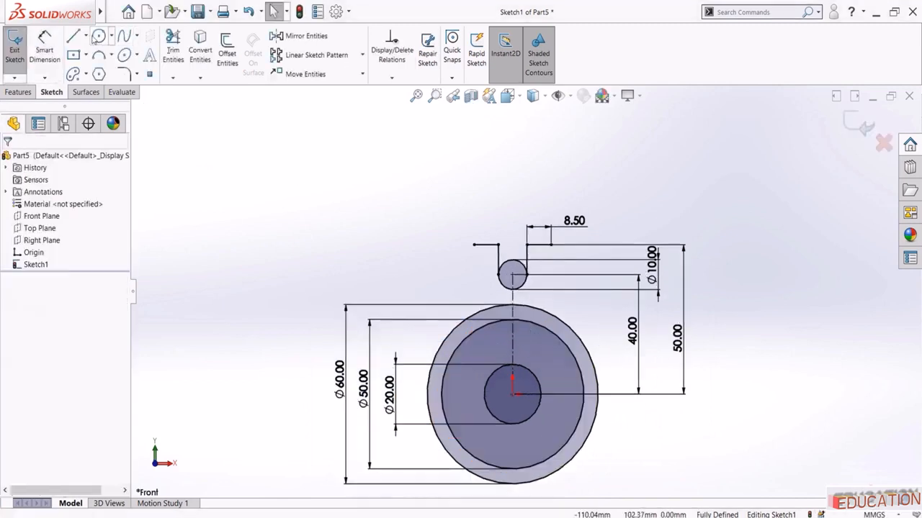
pyautogui.click(73, 36)
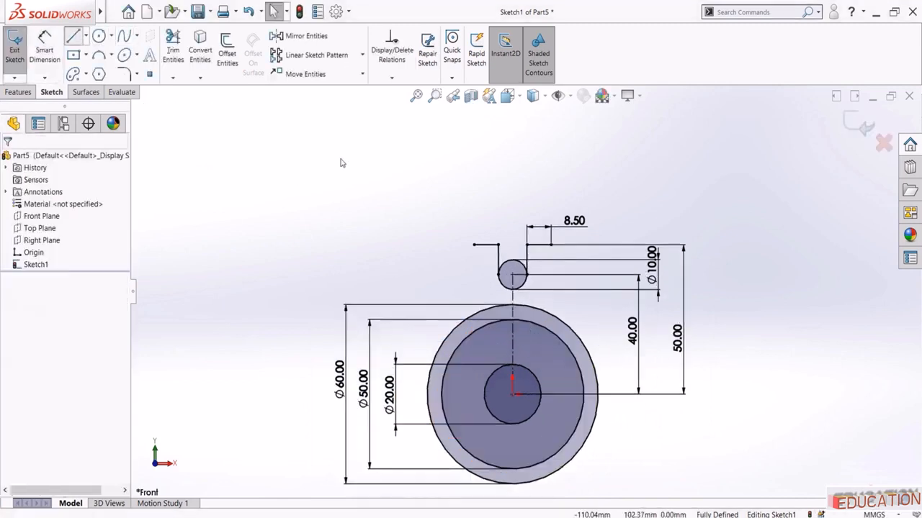
pyautogui.click(474, 245)
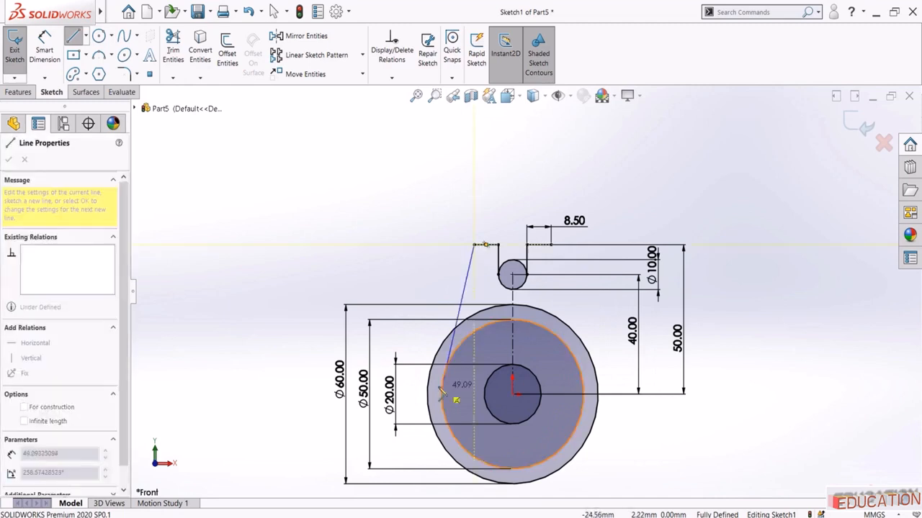
pyautogui.click(432, 344)
pyautogui.press('Escape')
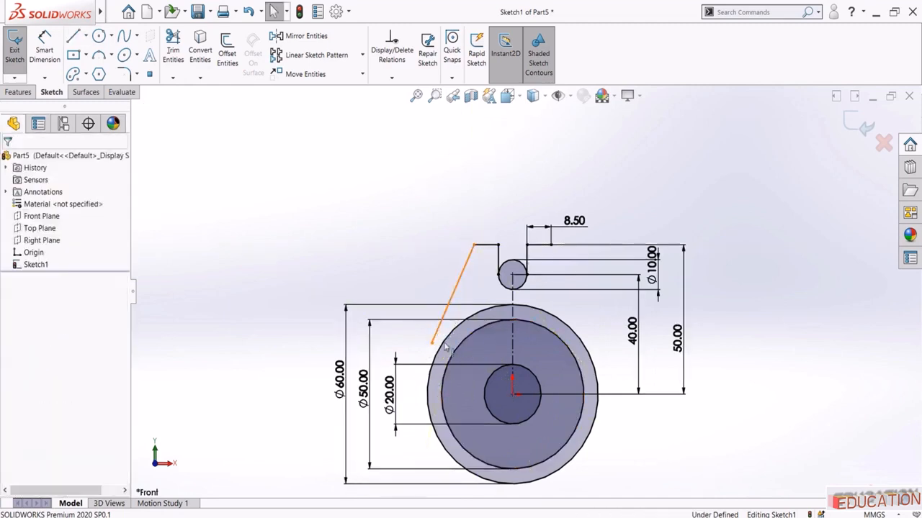
# Make the slanted line tangent to the 50 mm circle
pyautogui.click(435, 337)
pyautogui.keyDown('ctrl'); pyautogui.click(450, 356); pyautogui.keyUp('ctrl')
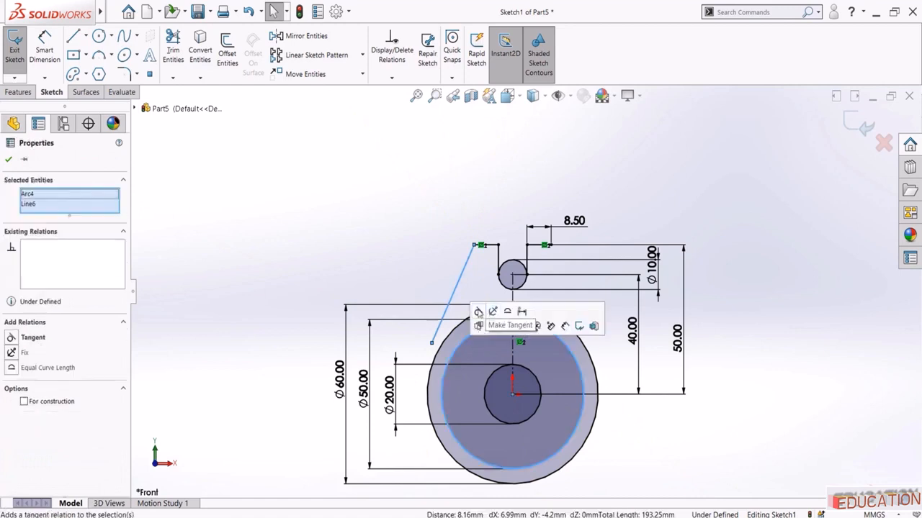
pyautogui.click(478, 312)
pyautogui.press('Escape')
pyautogui.click(451, 346)
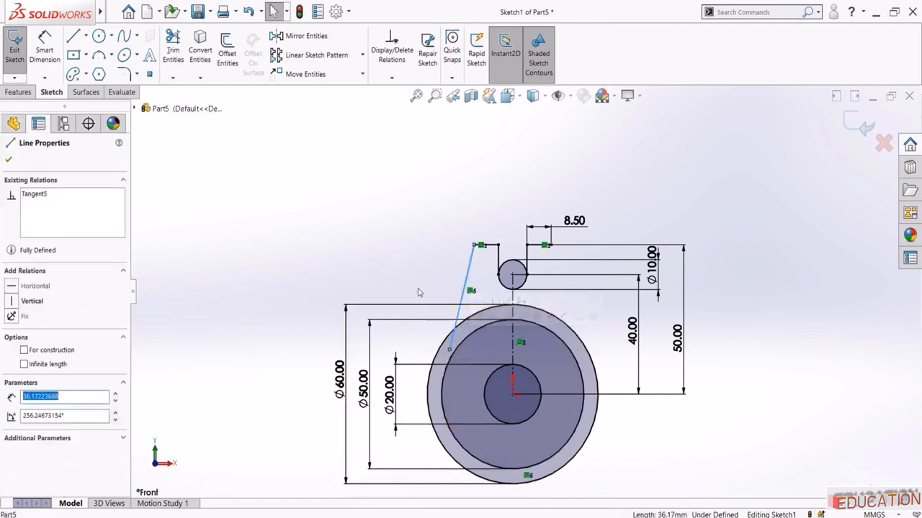
pyautogui.click(420, 291)
# Make the slanted line's lower endpoint coincident with the 50 mm circle
pyautogui.click(450, 350)
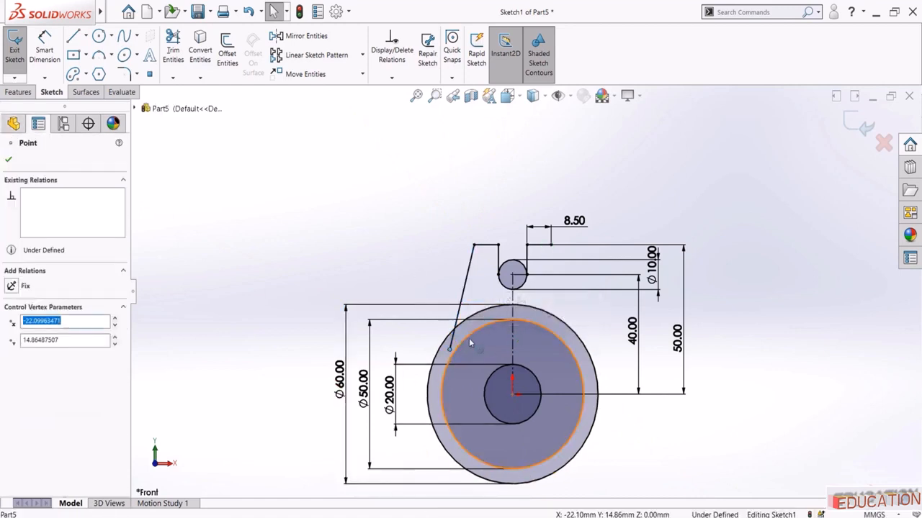
pyautogui.keyDown('ctrl'); pyautogui.click(469, 336); pyautogui.keyUp('ctrl')
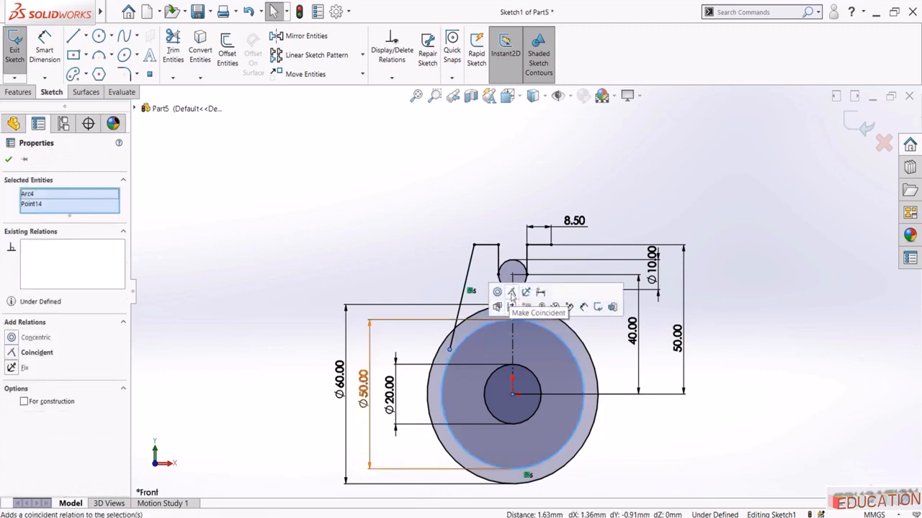
pyautogui.click(512, 293)
pyautogui.click(402, 286)
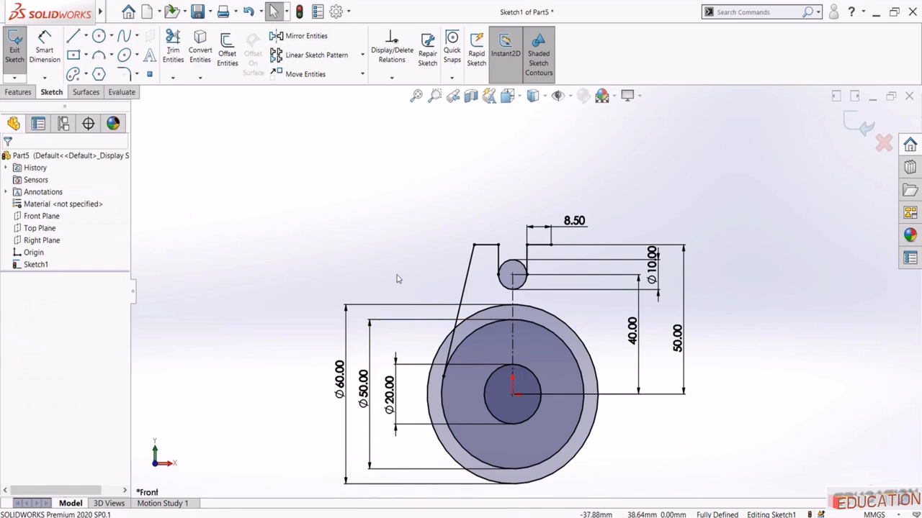
# Mirror the slanted tangent line about the vertical centerline, keeping the original
pyautogui.click(302, 36)
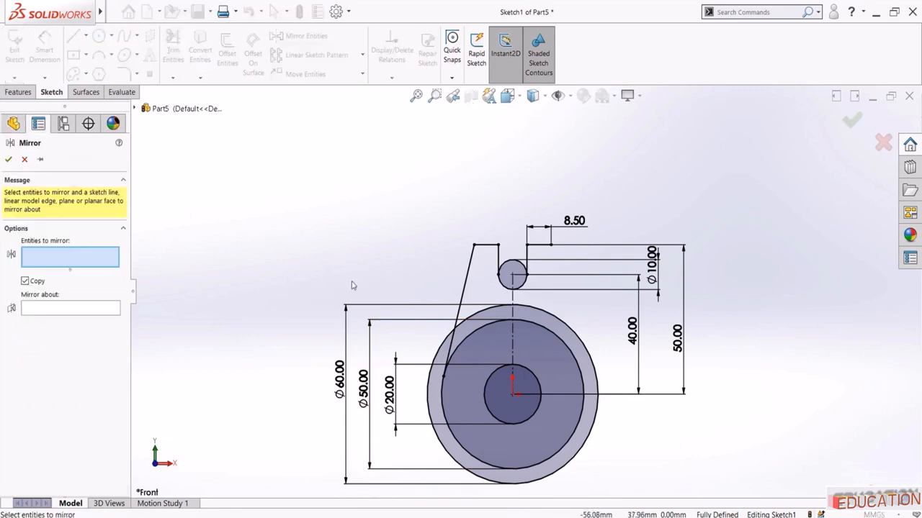
pyautogui.click(466, 282)
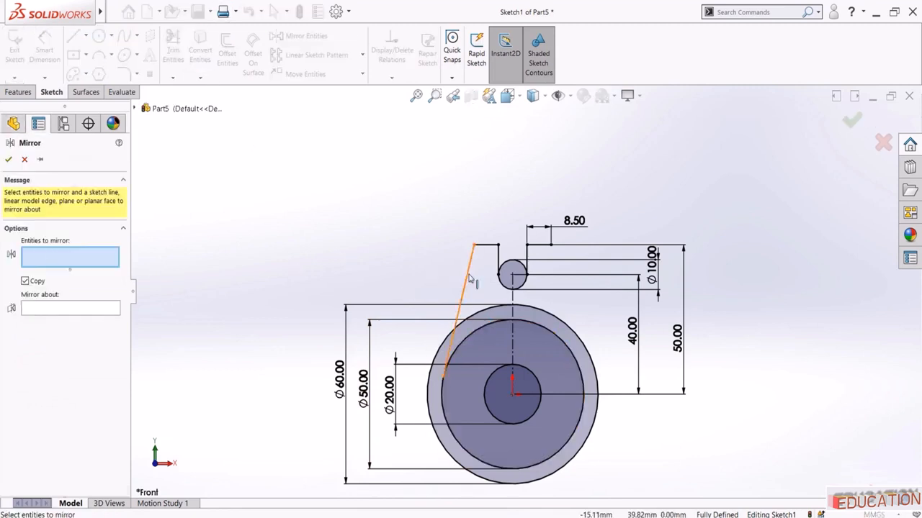
pyautogui.click(47, 308)
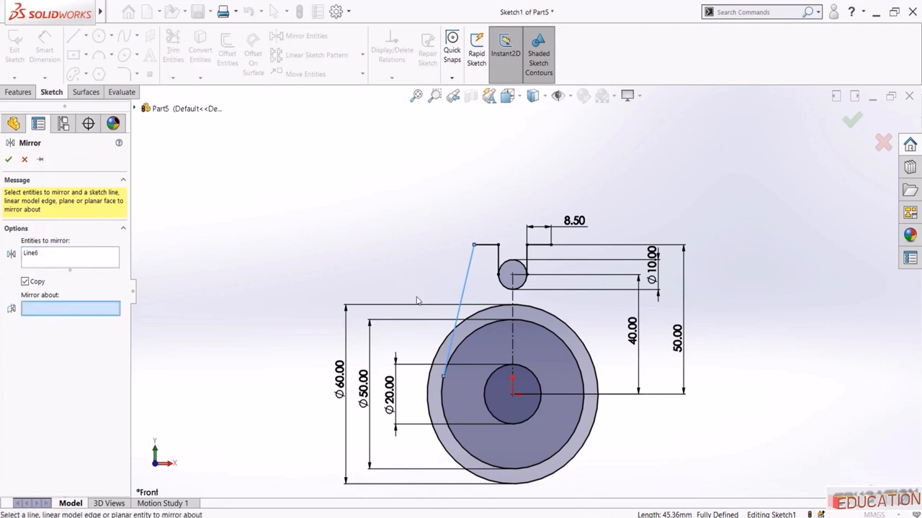
pyautogui.click(512, 292)
pyautogui.click(9, 160)
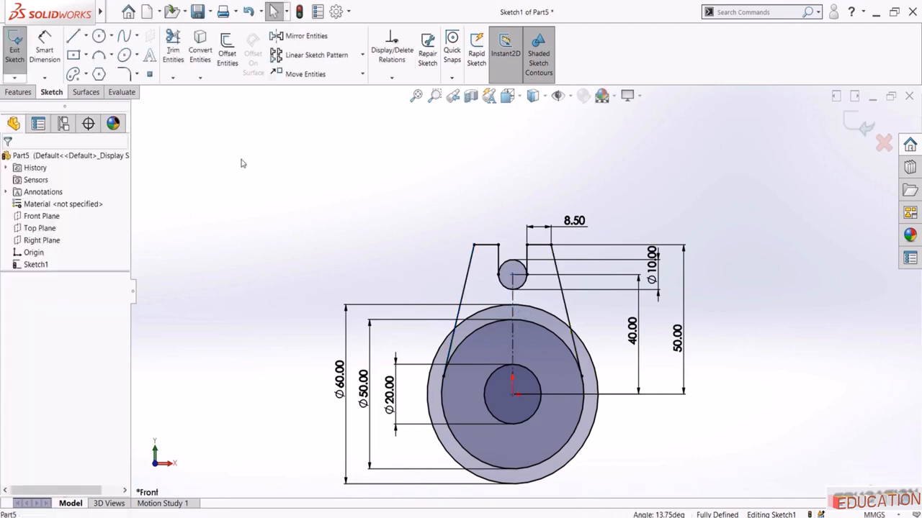
# Draw a three-point arc bulging upward between the outer ends of the two upper horizontal lines, and compare it with drawing 28.JPG
pyautogui.click(99, 55)
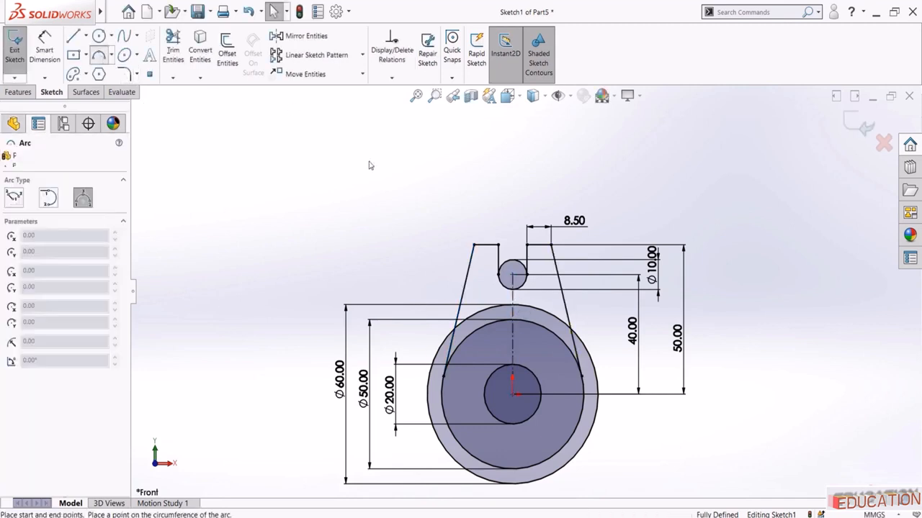
pyautogui.click(475, 245)
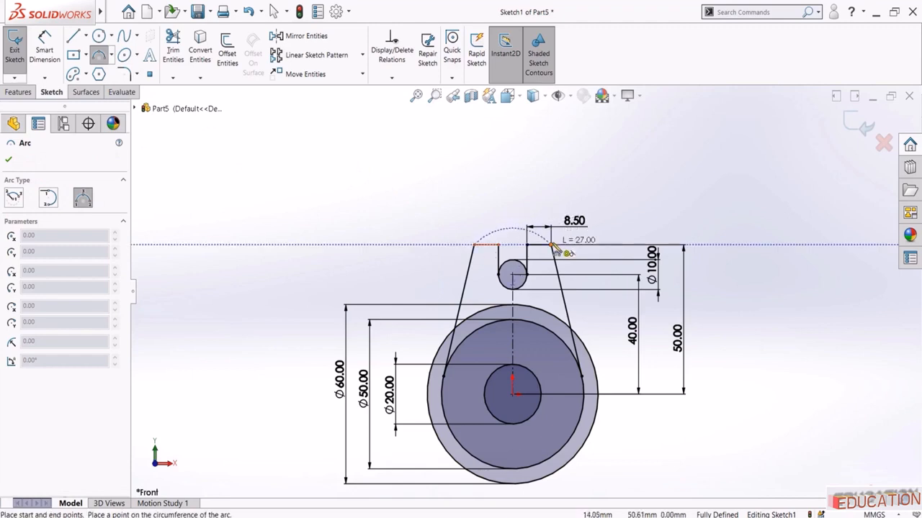
pyautogui.click(551, 245)
pyautogui.click(512, 226)
pyautogui.press('Escape')
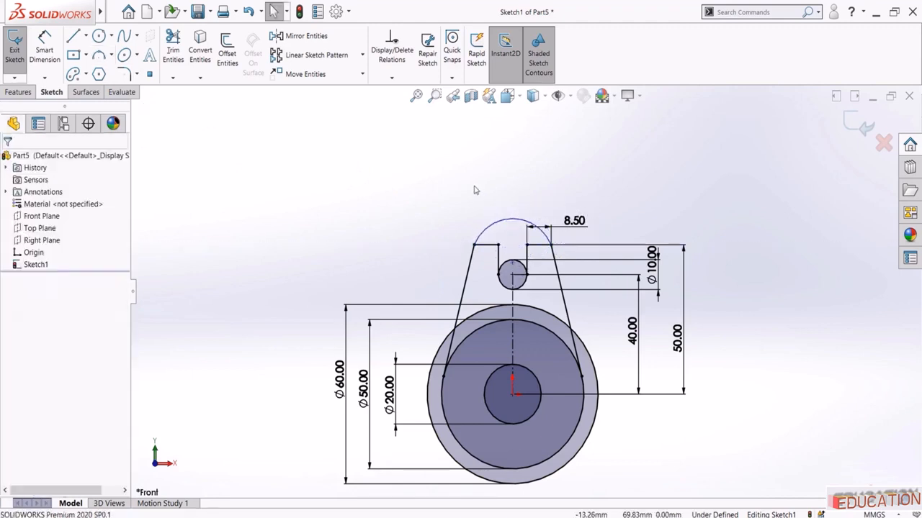
pyautogui.click(445, 517)
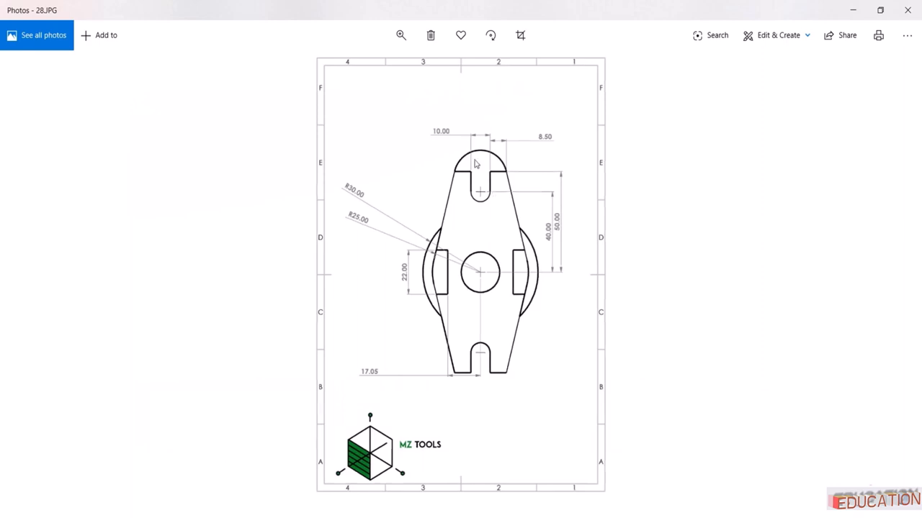
pyautogui.scroll(3, 474, 160)
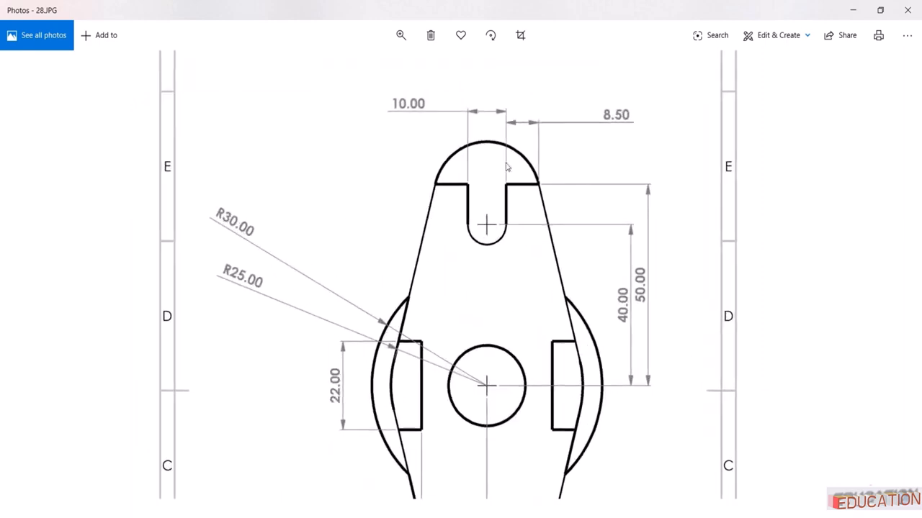
pyautogui.hotkey('alt', 'Tab')
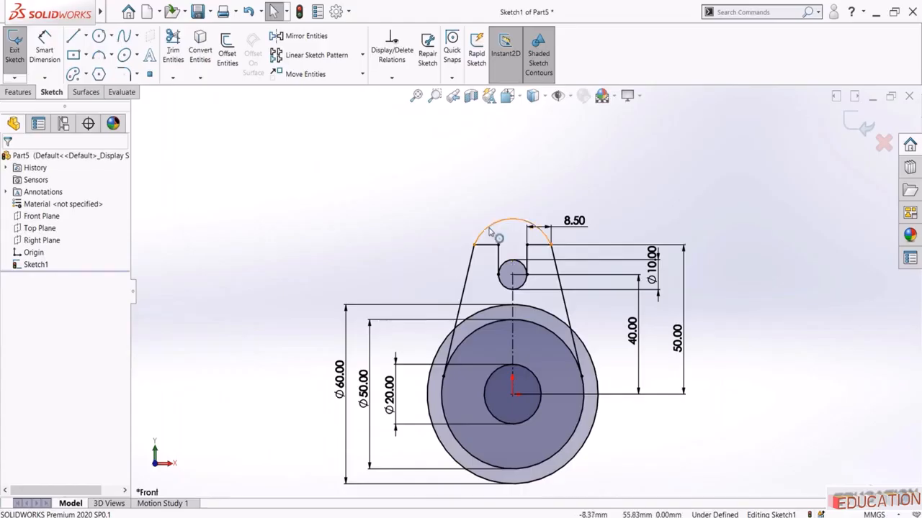
# Make the top arc tangent to the left slanted line
pyautogui.click(492, 229)
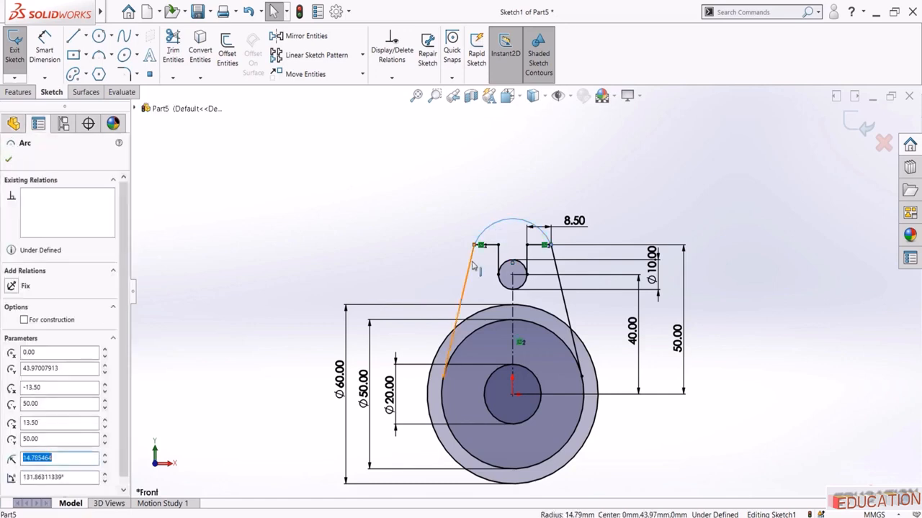
pyautogui.keyDown('ctrl'); pyautogui.click(471, 266); pyautogui.keyUp('ctrl')
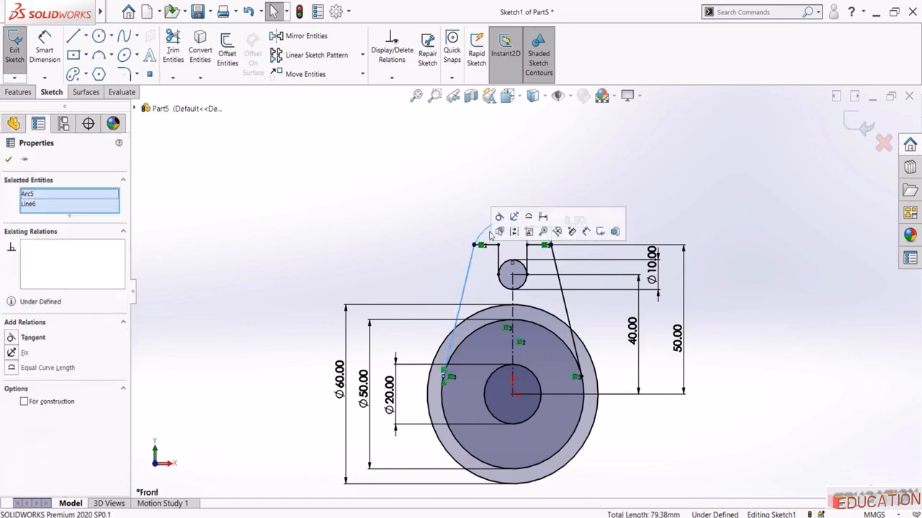
pyautogui.click(499, 216)
pyautogui.click(391, 181)
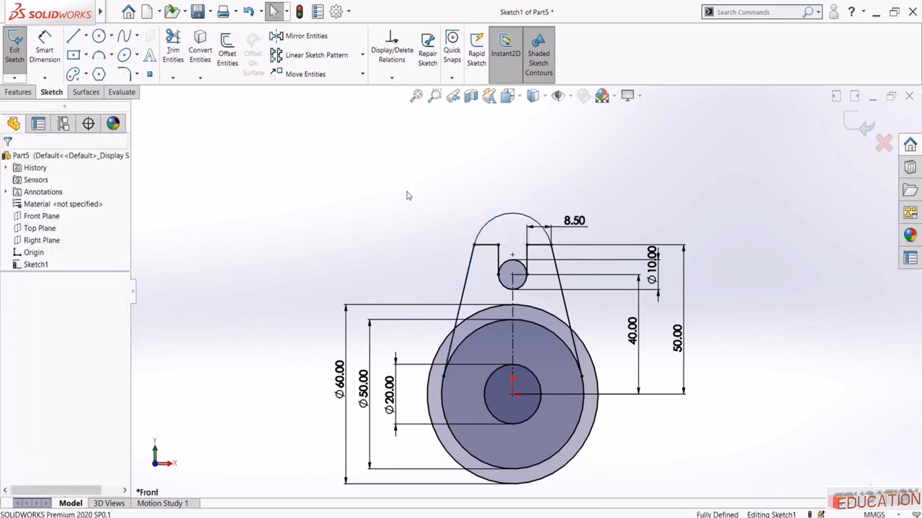
pyautogui.scroll(2, 569, 333)
pyautogui.scroll(-2, 582, 331)
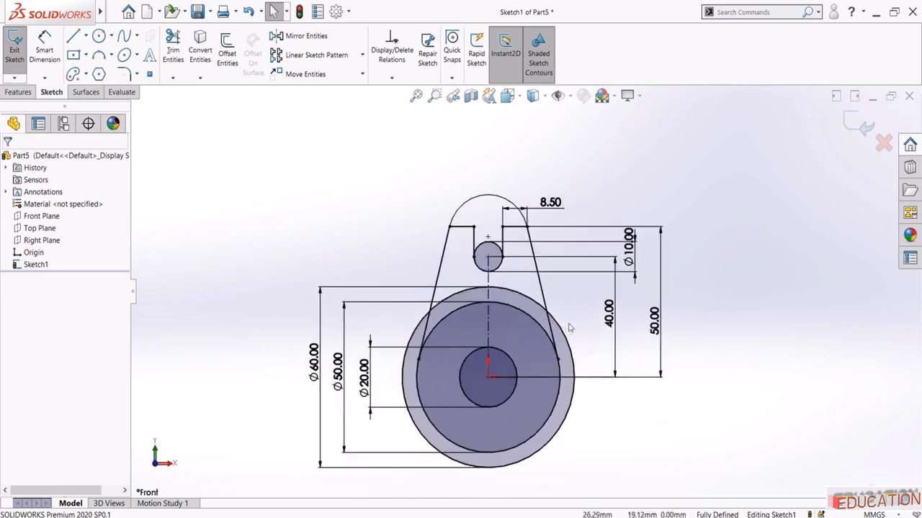
# Consult drawing 28.JPG and sketch a vertical midpoint line about 17 mm long inside the 50 mm circle, left of the 20 mm circle
pyautogui.click(424, 517)
pyautogui.scroll(3, 456, 266)
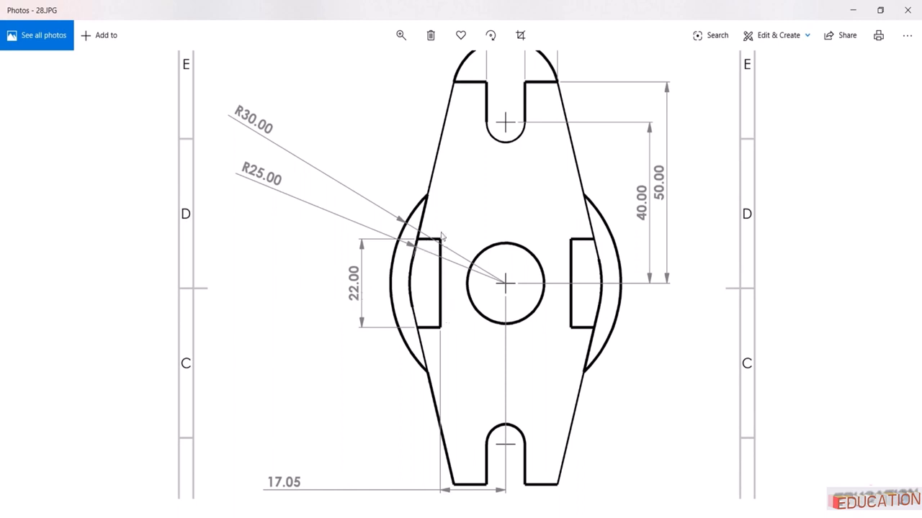
pyautogui.scroll(-2, 447, 364)
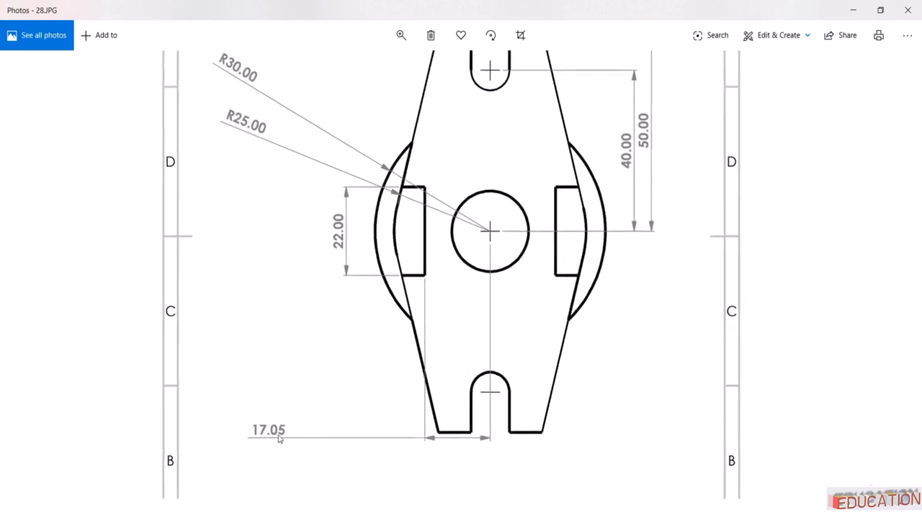
pyautogui.hotkey('alt', 'Tab')
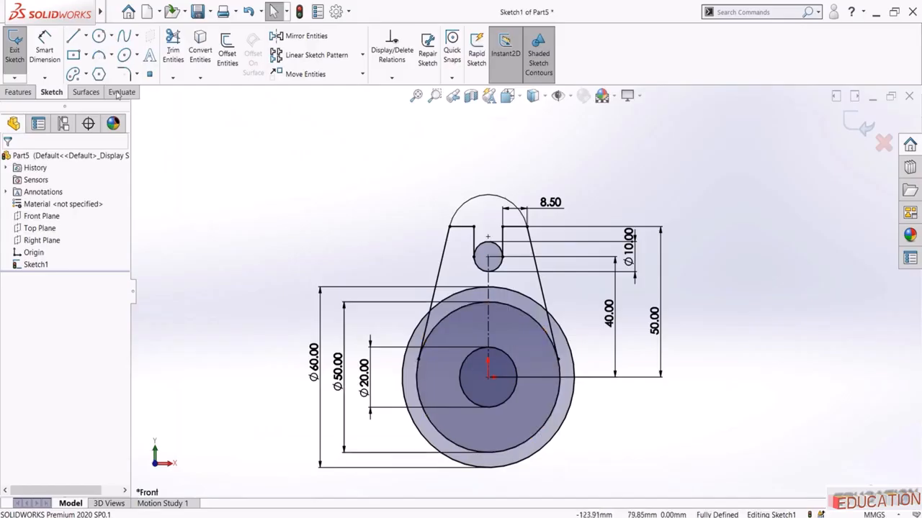
pyautogui.click(86, 36)
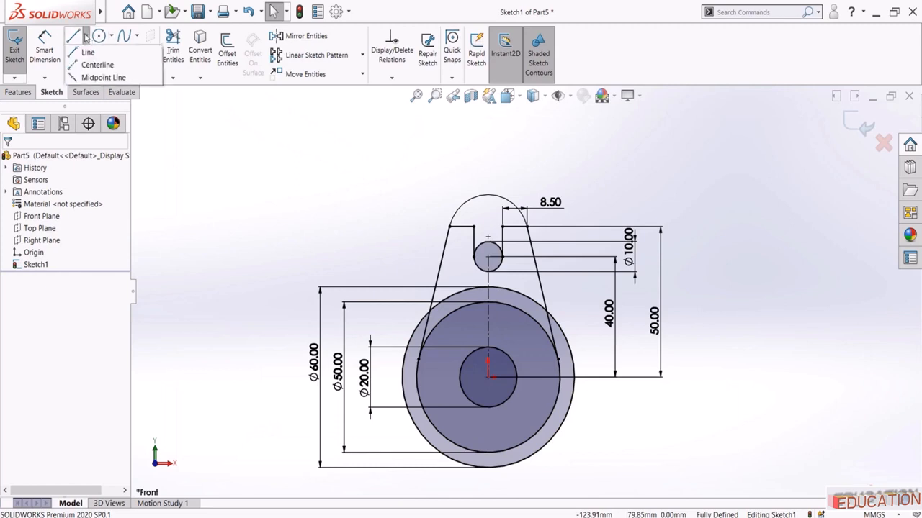
pyautogui.click(82, 77)
pyautogui.scroll(-3, 424, 352)
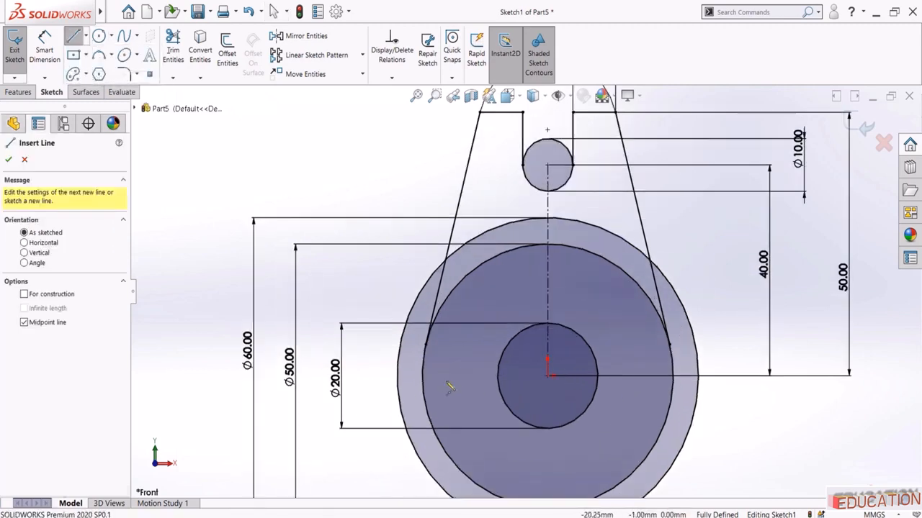
pyautogui.hotkey('alt', 'Tab')
pyautogui.hotkey('alt', 'Tab')
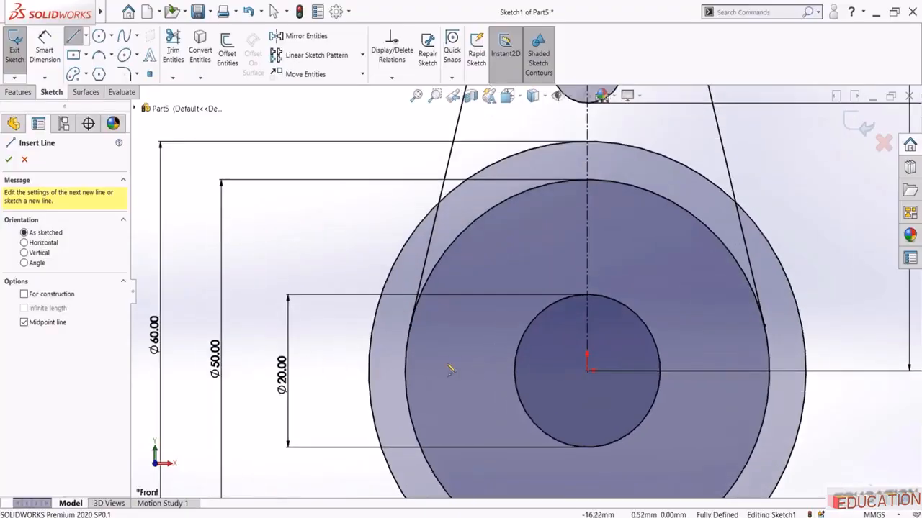
pyautogui.click(442, 371)
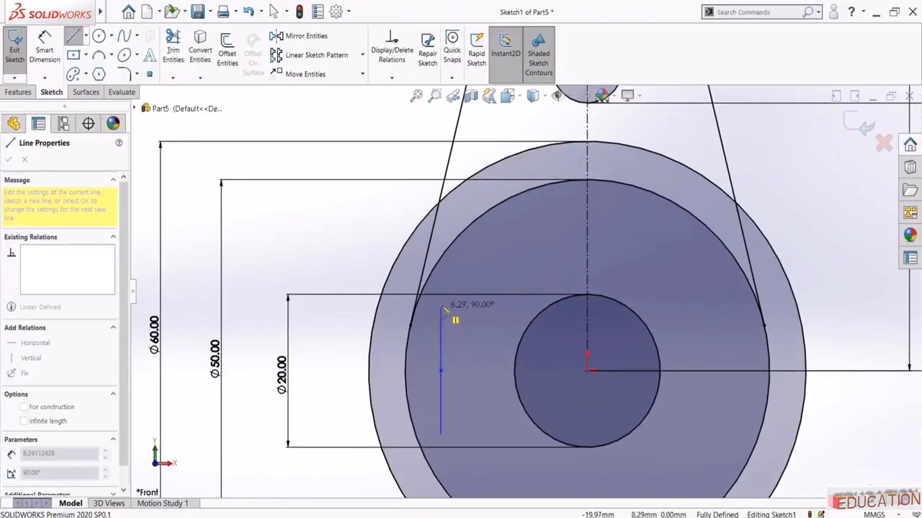
pyautogui.click(441, 308)
pyautogui.press('Escape')
# Align the vertical line's midpoint horizontally with the origin
pyautogui.click(441, 370)
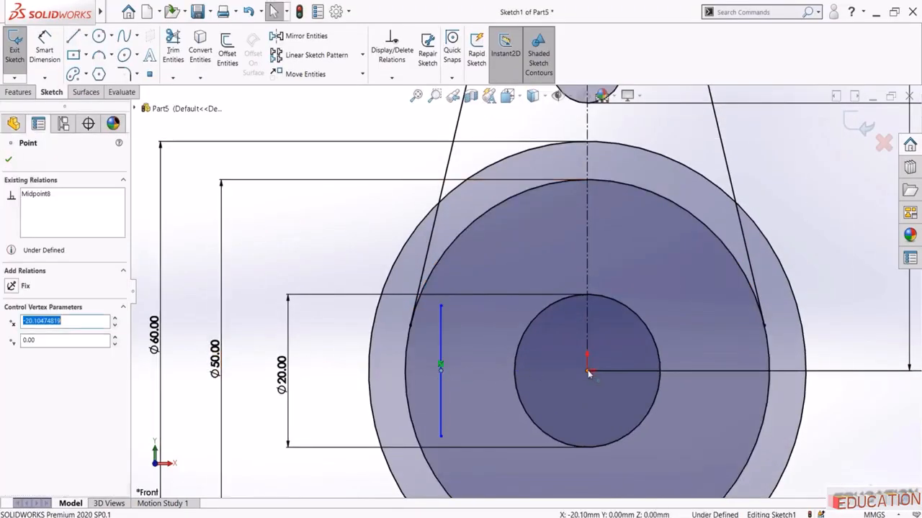
pyautogui.keyDown('ctrl'); pyautogui.click(586, 371); pyautogui.keyUp('ctrl')
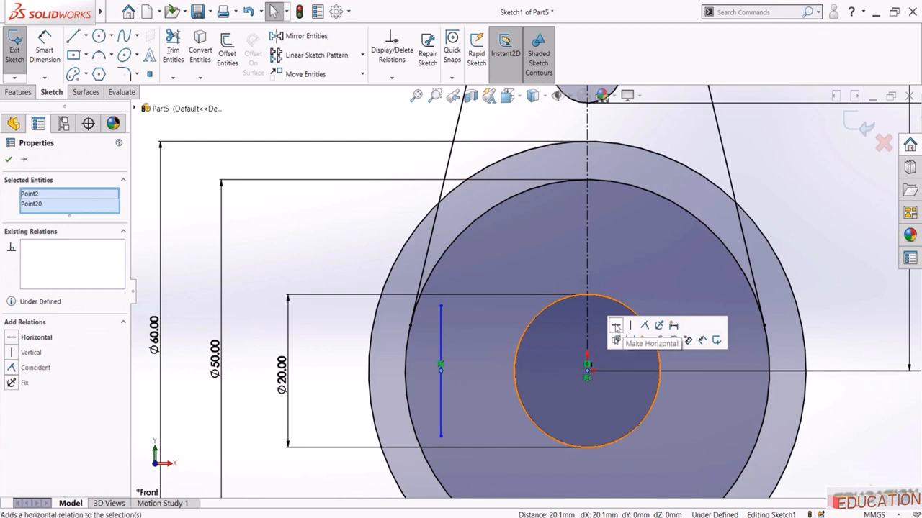
pyautogui.click(615, 326)
pyautogui.click(346, 226)
# Dimension the distance between the vertical line and the origin as 17.05 mm
pyautogui.press('d')
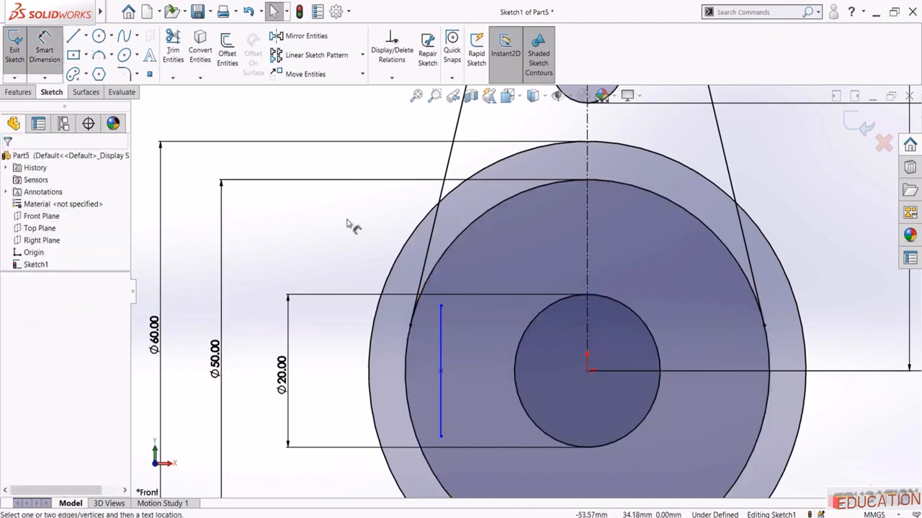
pyautogui.click(443, 339)
pyautogui.click(587, 370)
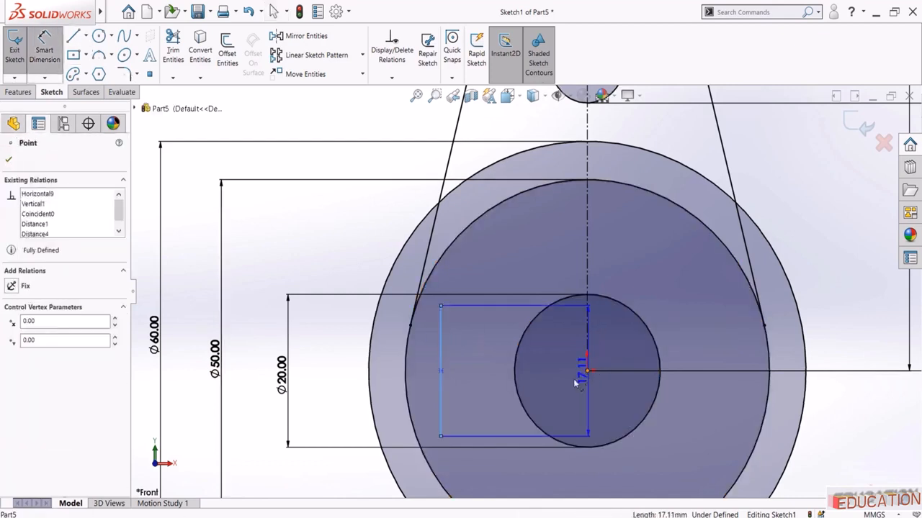
pyautogui.click(533, 442)
pyautogui.write('17')
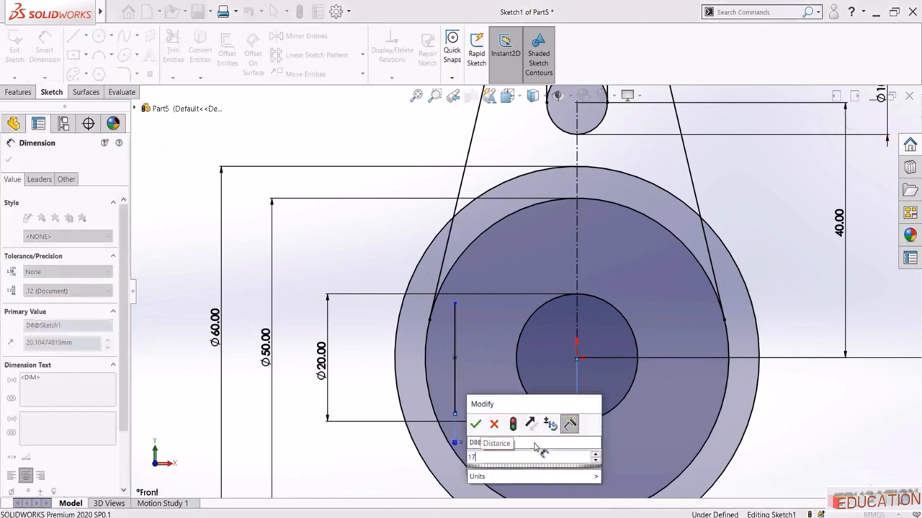
pyautogui.write('.05')
pyautogui.press('Return')
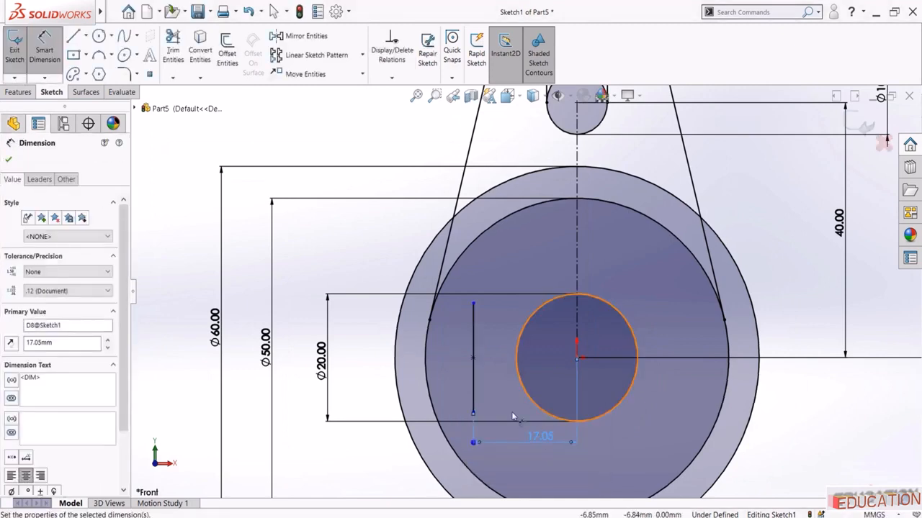
# Check the side notch height in drawing 28.JPG and dimension the vertical line's length as 22 mm
pyautogui.hotkey('alt', 'Tab')
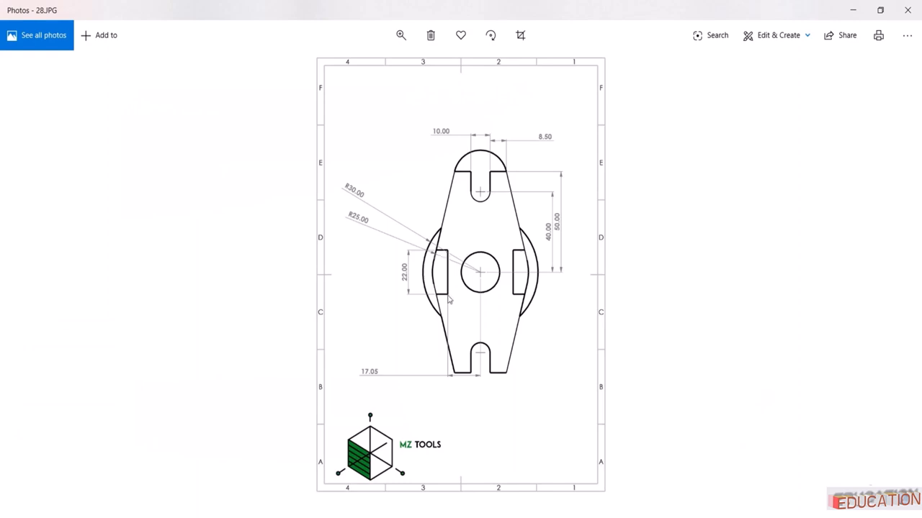
pyautogui.hotkey('alt', 'Tab')
pyautogui.click(497, 344)
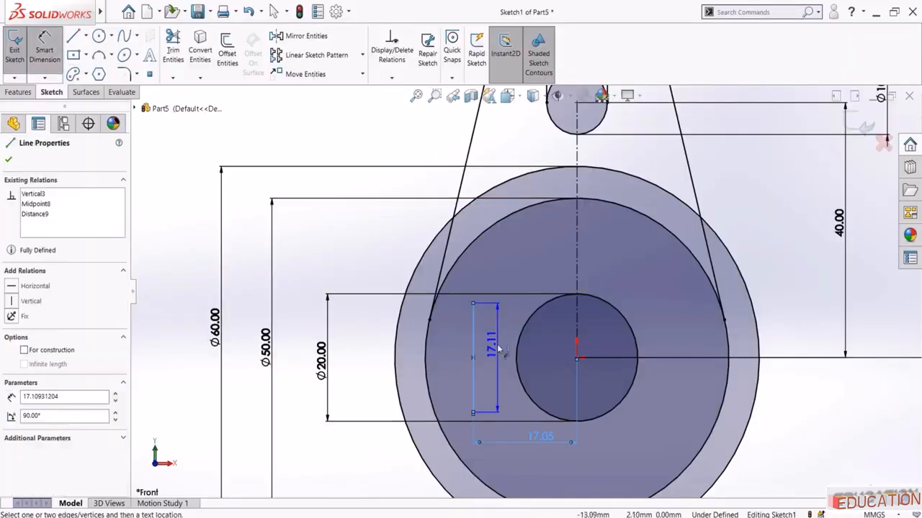
pyautogui.click(492, 344)
pyautogui.press('Return')
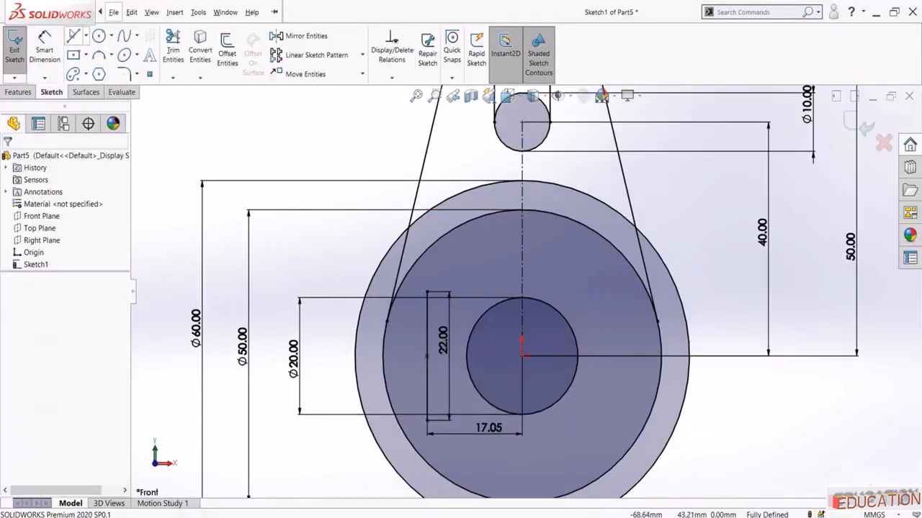
# Draw a line about 6 mm long from the vertical line's upper end to the left slanted line and make it horizontal
pyautogui.click(72, 36)
pyautogui.scroll(-3, 400, 287)
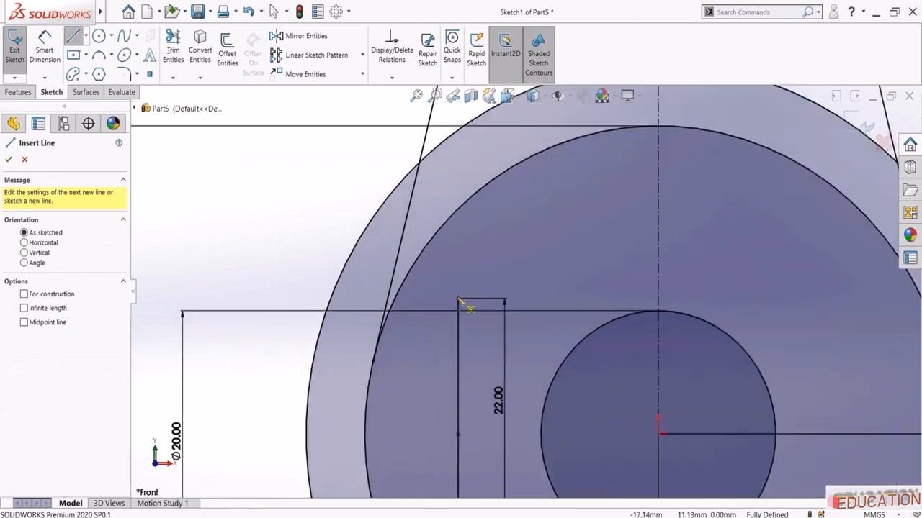
pyautogui.click(456, 301)
pyautogui.scroll(-2, 456, 301)
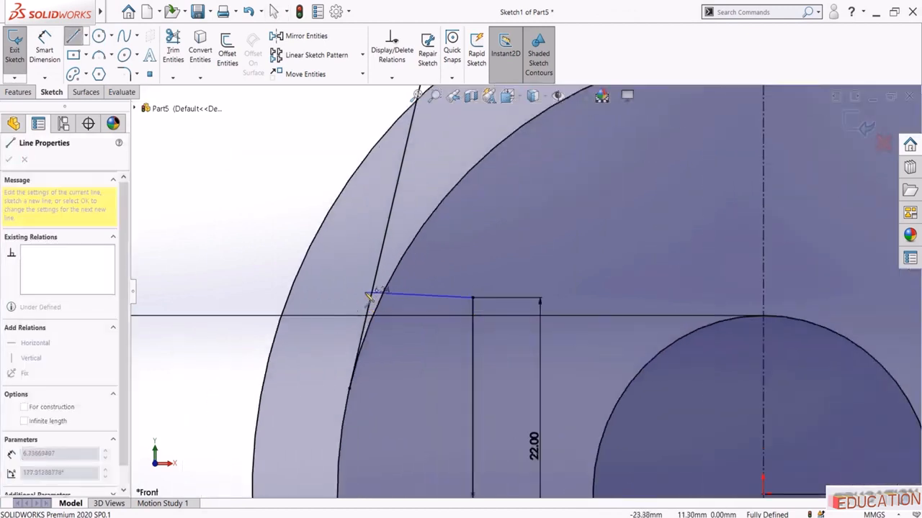
pyautogui.click(373, 293)
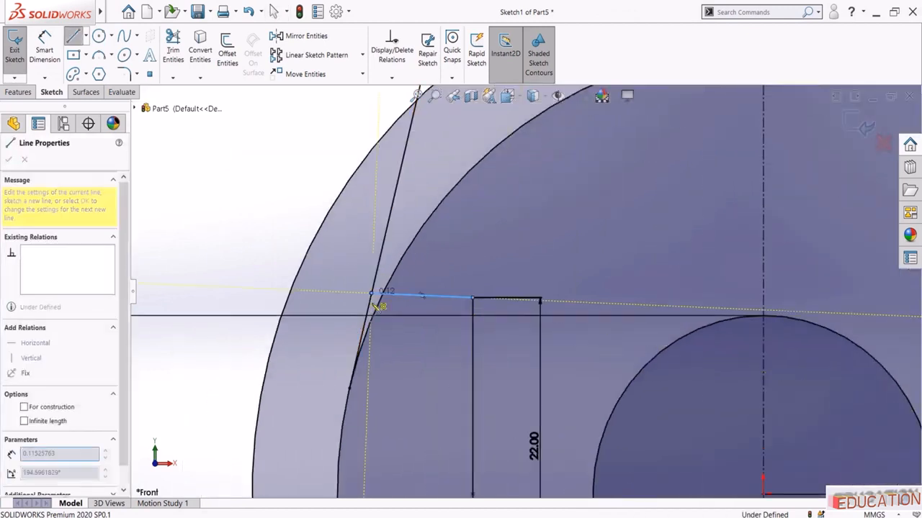
pyautogui.press('Escape')
pyautogui.click(425, 293)
pyautogui.click(448, 251)
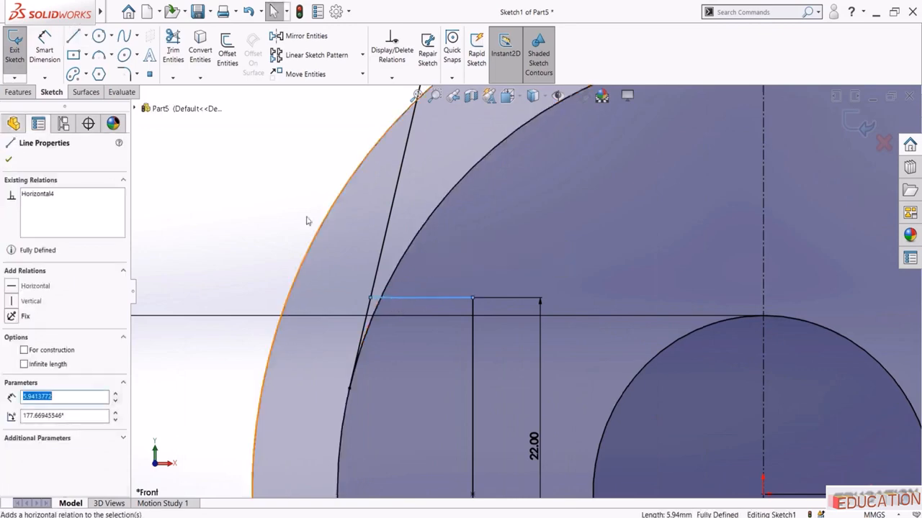
pyautogui.click(281, 207)
# Draw a line about 4.8 mm long from the vertical line's lower end to the 50 mm circle and make it horizontal
pyautogui.scroll(4, 280, 206)
pyautogui.click(74, 34)
pyautogui.scroll(1, 432, 324)
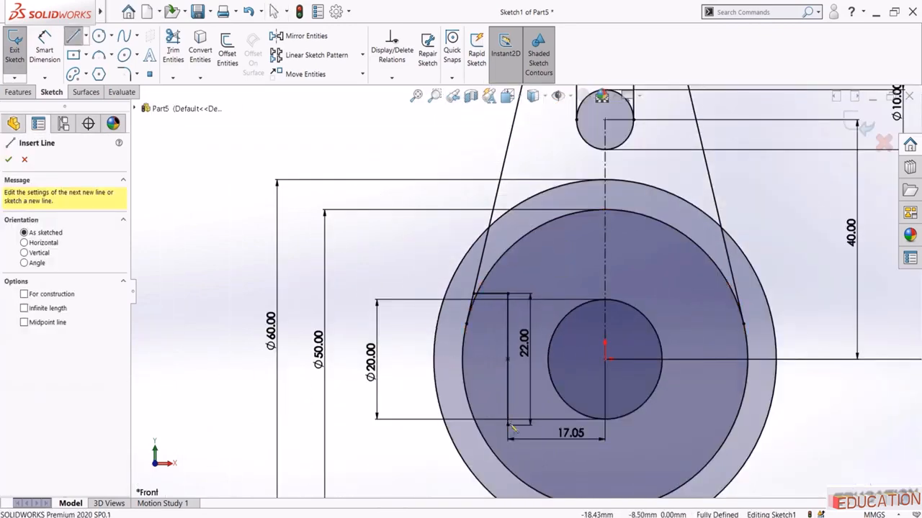
pyautogui.scroll(-4, 514, 375)
pyautogui.click(514, 366)
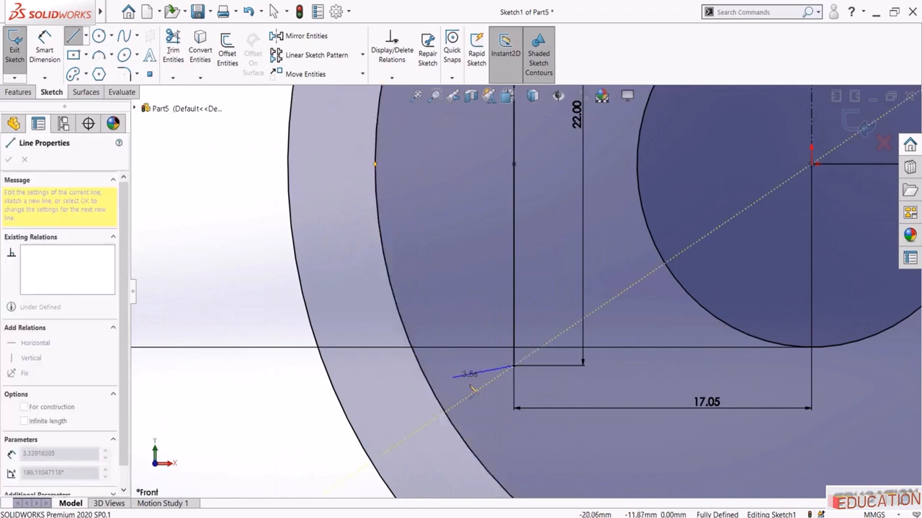
pyautogui.scroll(3, 490, 356)
pyautogui.scroll(-3, 479, 352)
pyautogui.click(472, 348)
pyautogui.press('Escape')
pyautogui.click(485, 341)
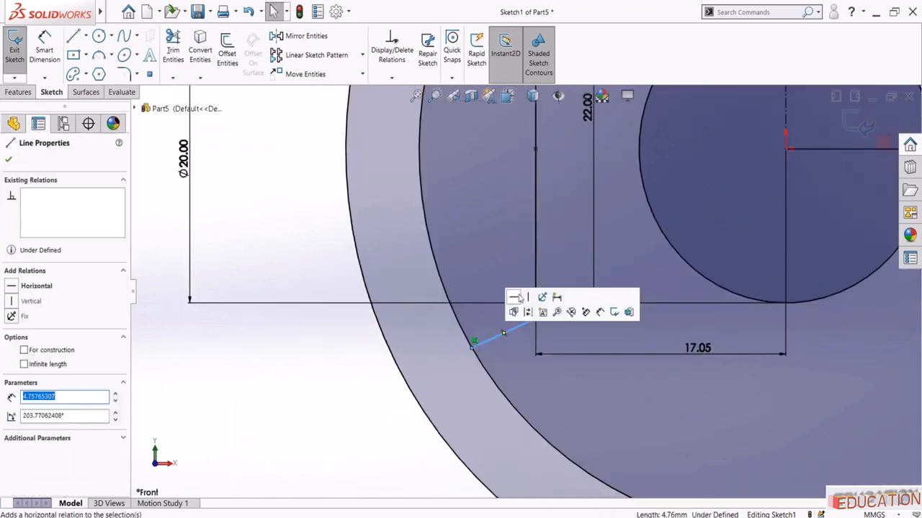
pyautogui.click(516, 299)
pyautogui.click(312, 396)
pyautogui.scroll(5, 314, 395)
pyautogui.scroll(2, 706, 229)
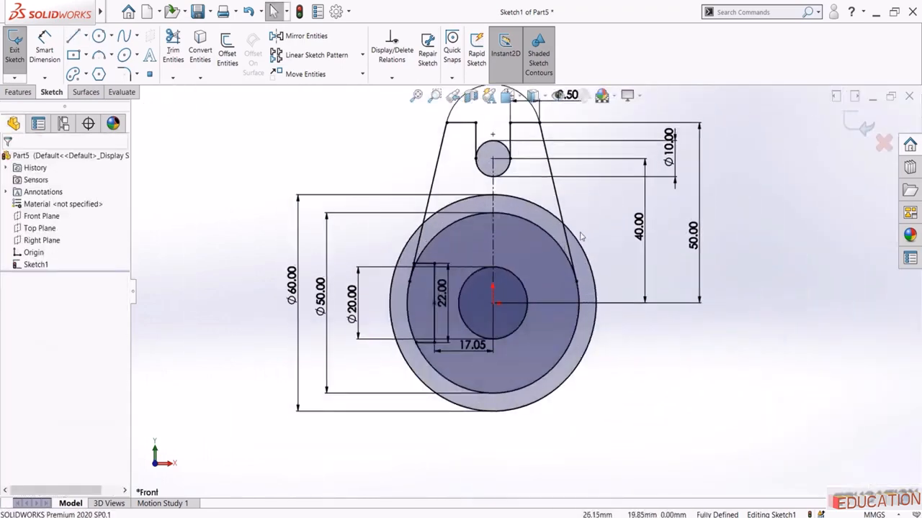
# Mirror the three left notch lines about the vertical centerline, keeping the originals
pyautogui.click(301, 36)
pyautogui.scroll(-3, 440, 290)
pyautogui.click(414, 236)
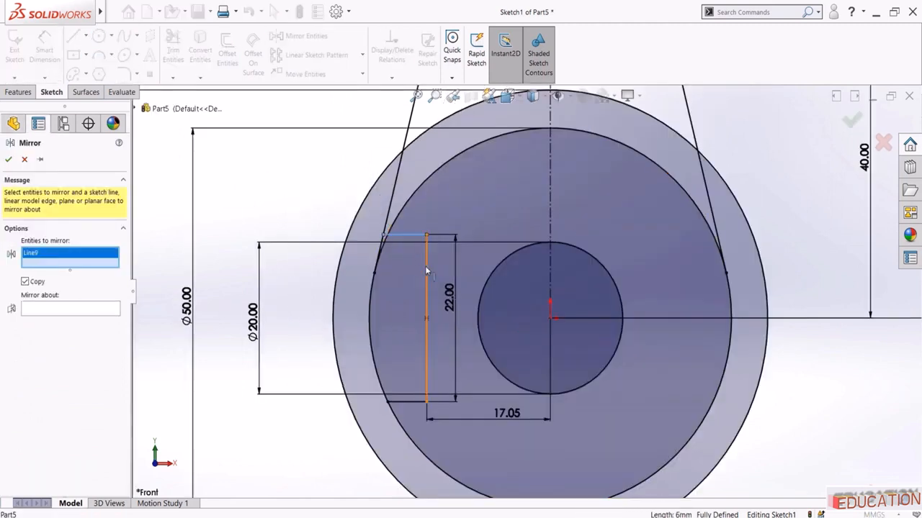
pyautogui.click(425, 266)
pyautogui.click(409, 402)
pyautogui.click(68, 329)
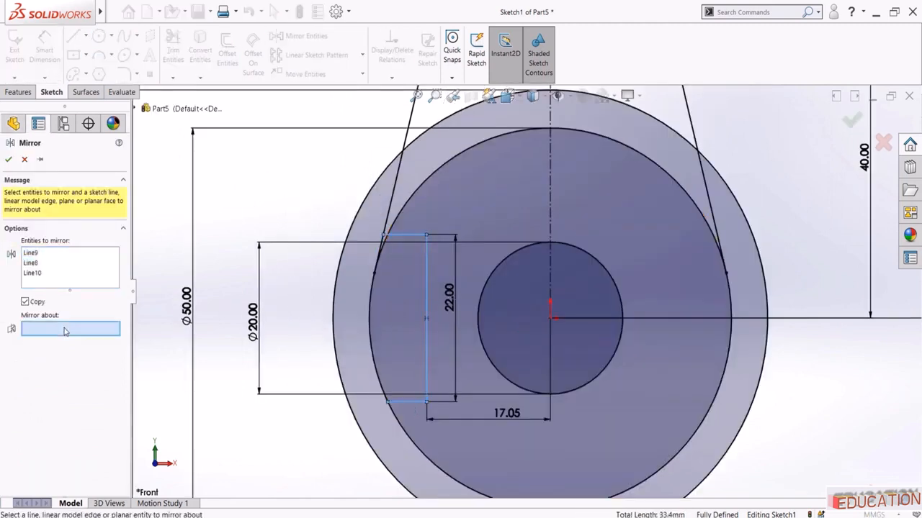
pyautogui.click(550, 184)
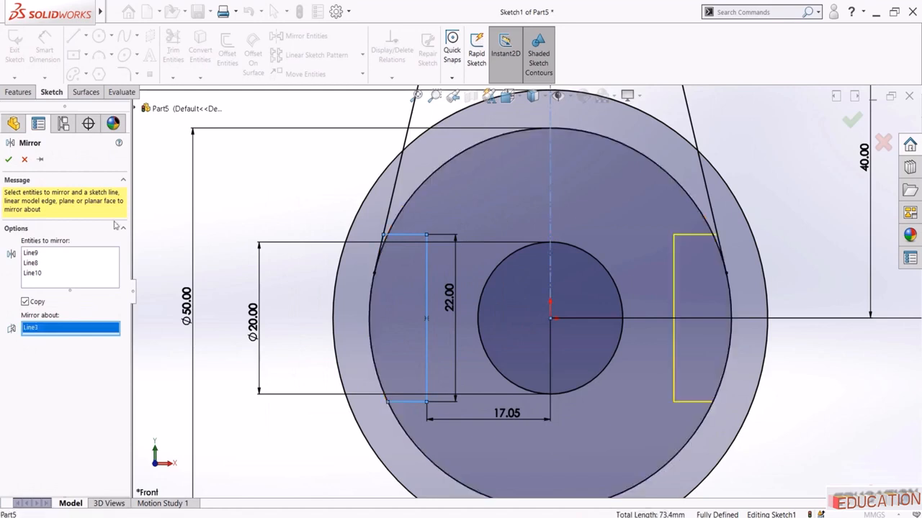
pyautogui.click(8, 159)
pyautogui.scroll(6, 350, 185)
# Check the lower half in drawing 28.JPG and draw a horizontal centerline about 17 mm long from the origin to the right notch's vertical line
pyautogui.click(414, 514)
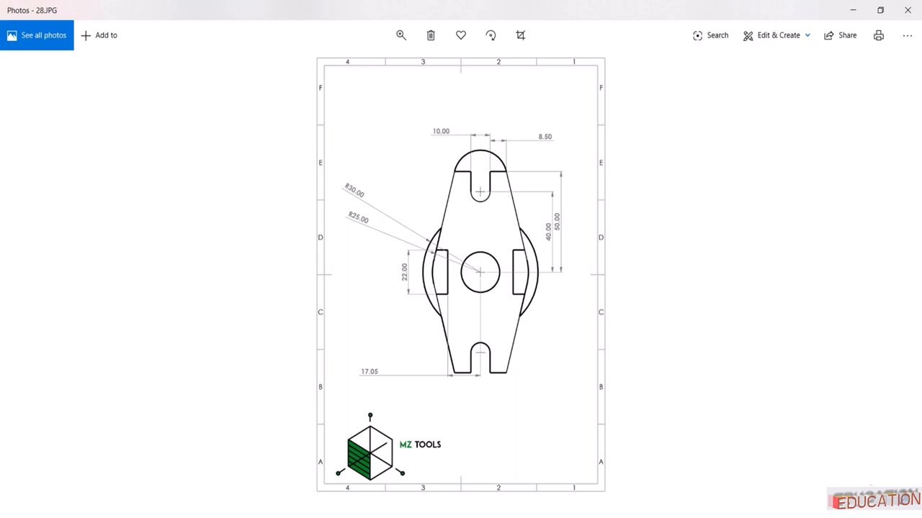
pyautogui.hotkey('alt', 'Tab')
pyautogui.scroll(-2, 612, 309)
pyautogui.scroll(3, 613, 309)
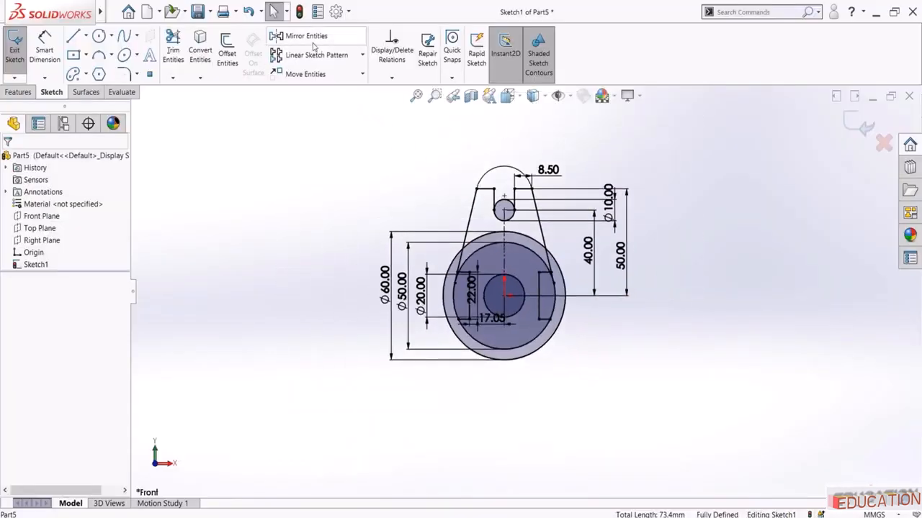
pyautogui.click(85, 36)
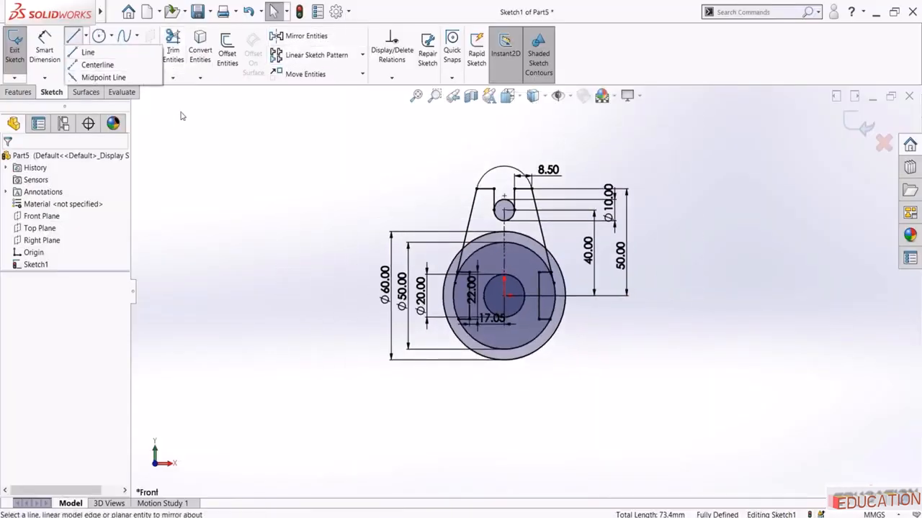
pyautogui.click(182, 116)
pyautogui.click(86, 36)
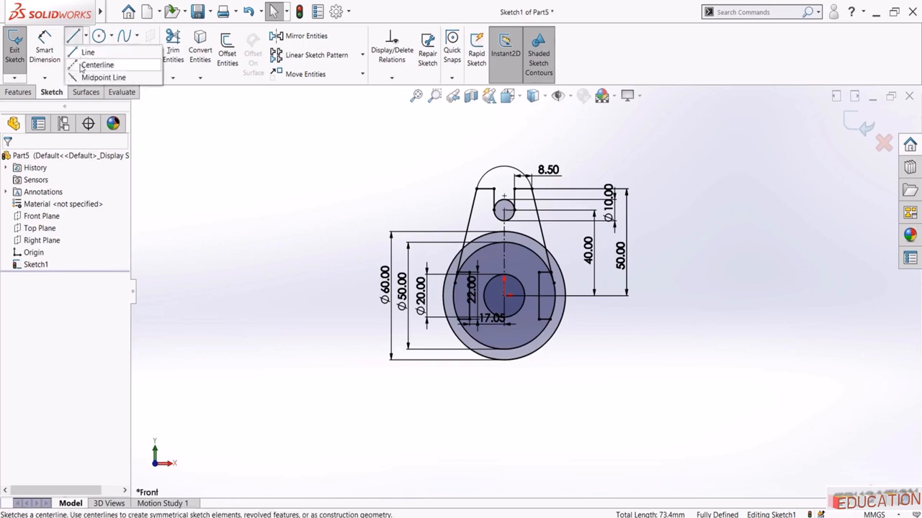
pyautogui.click(98, 65)
pyautogui.scroll(-3, 475, 317)
pyautogui.click(473, 316)
pyautogui.click(472, 317)
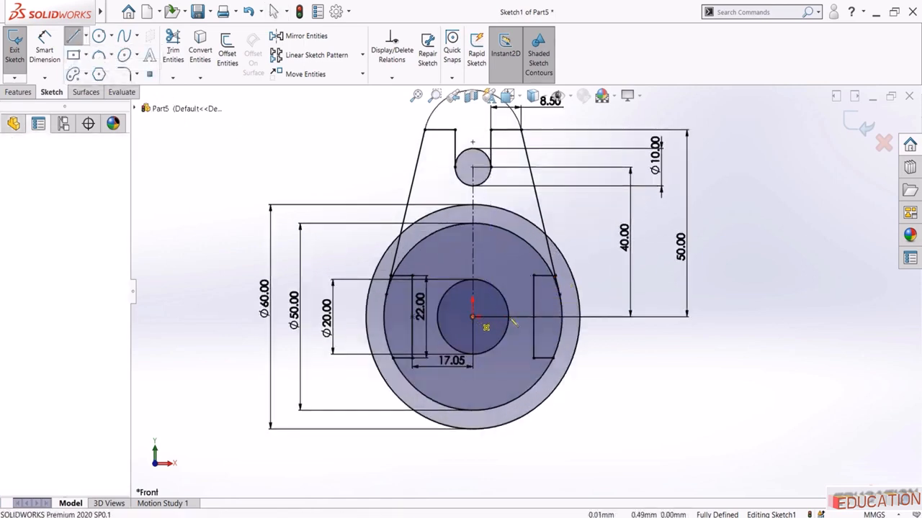
pyautogui.click(534, 317)
pyautogui.press('Escape')
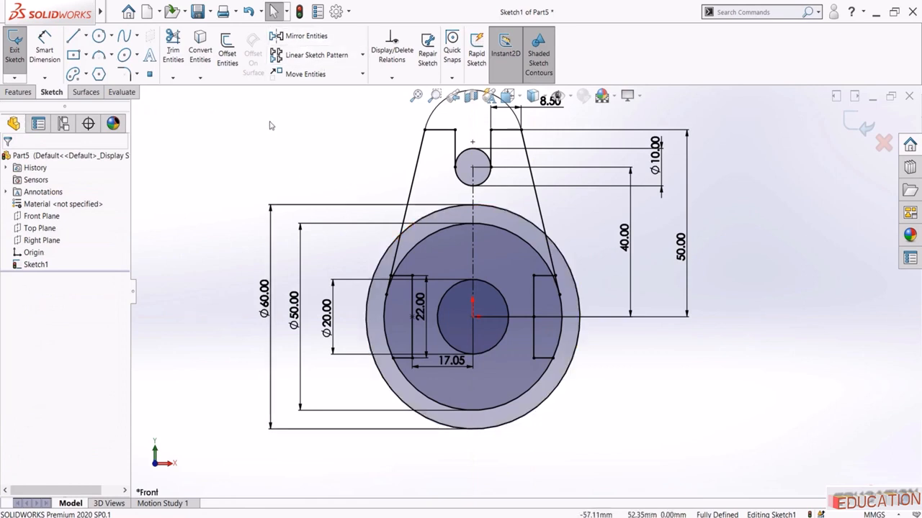
# Mirror both slanted lines, the four upper edge and slot lines and the 10 mm circle about the horizontal centerline, keeping the originals
pyautogui.click(284, 36)
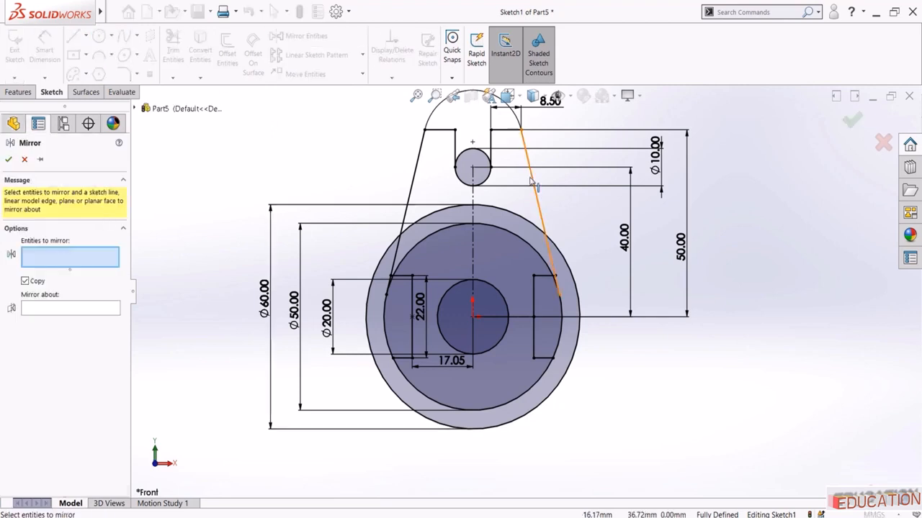
pyautogui.click(419, 161)
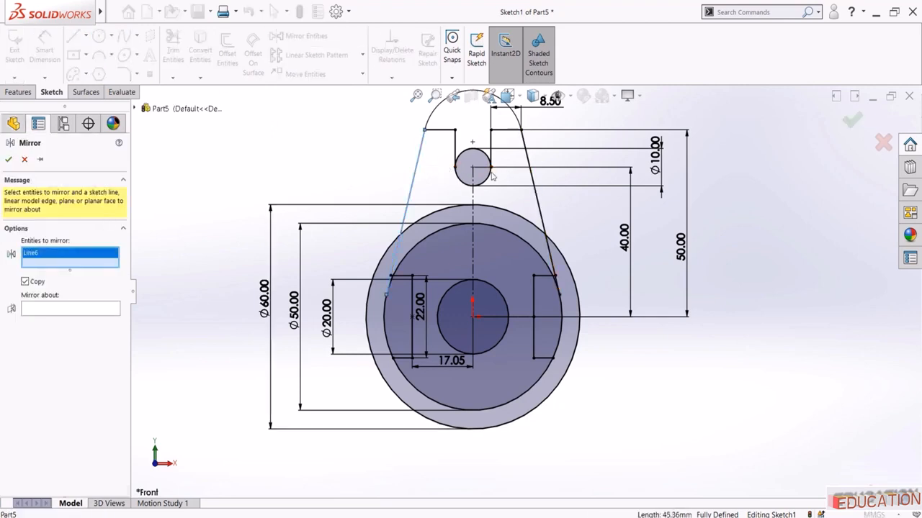
pyautogui.click(531, 173)
pyautogui.click(507, 130)
pyautogui.click(492, 148)
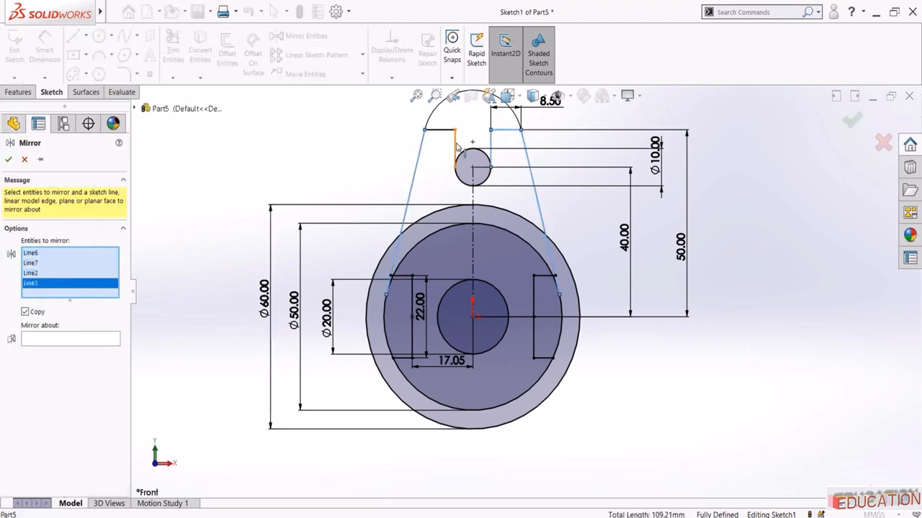
pyautogui.click(455, 148)
pyautogui.click(439, 130)
pyautogui.click(469, 185)
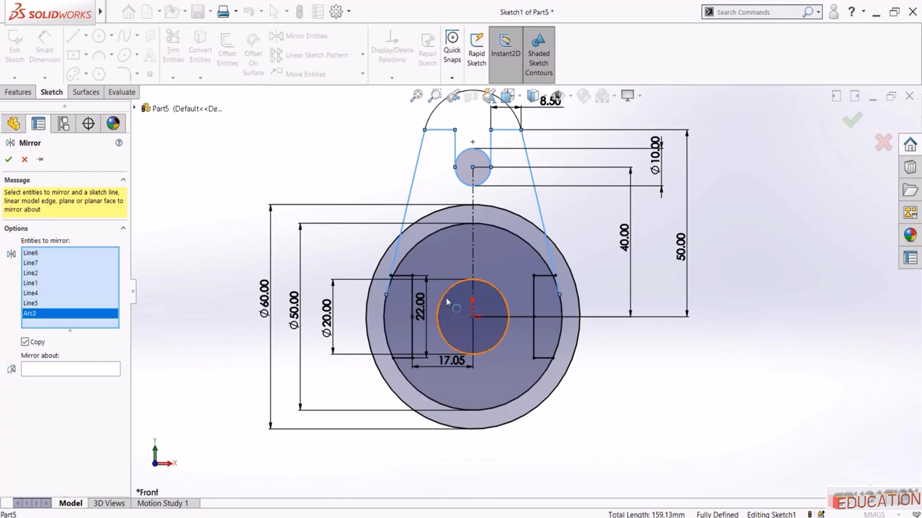
pyautogui.scroll(1, 441, 259)
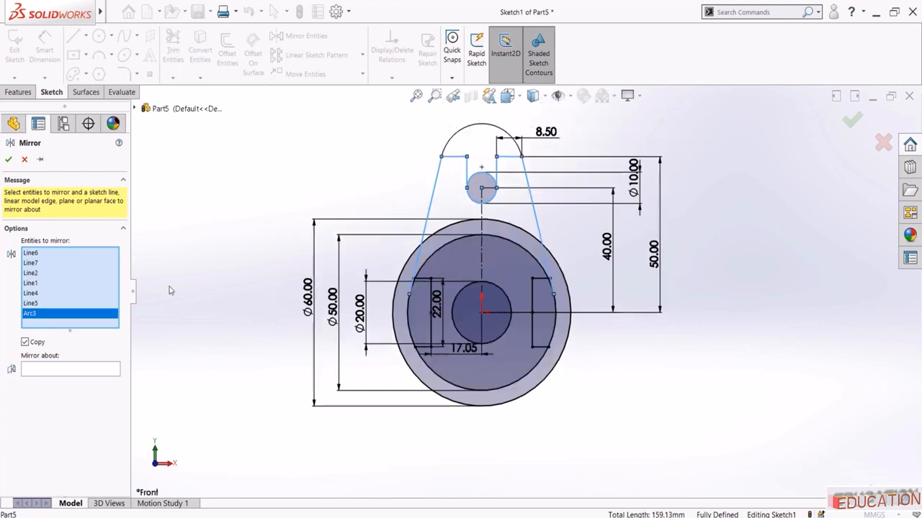
pyautogui.click(75, 371)
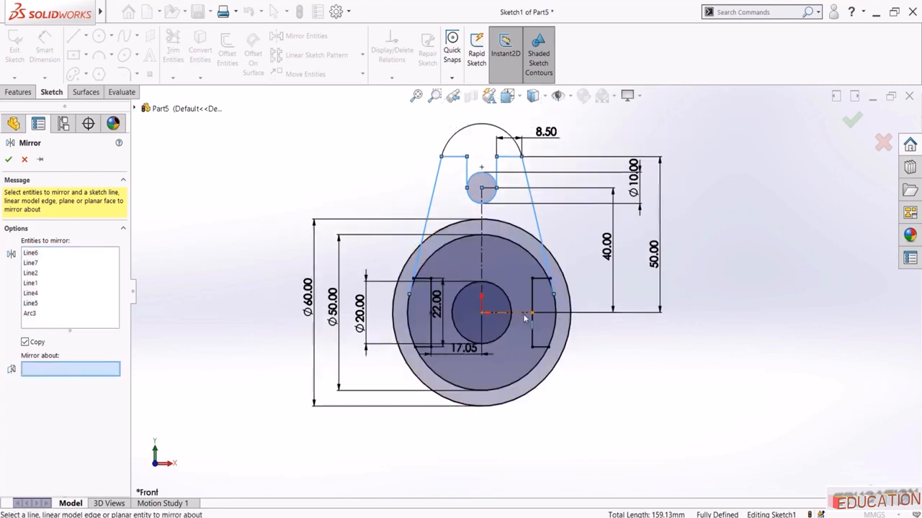
pyautogui.click(524, 314)
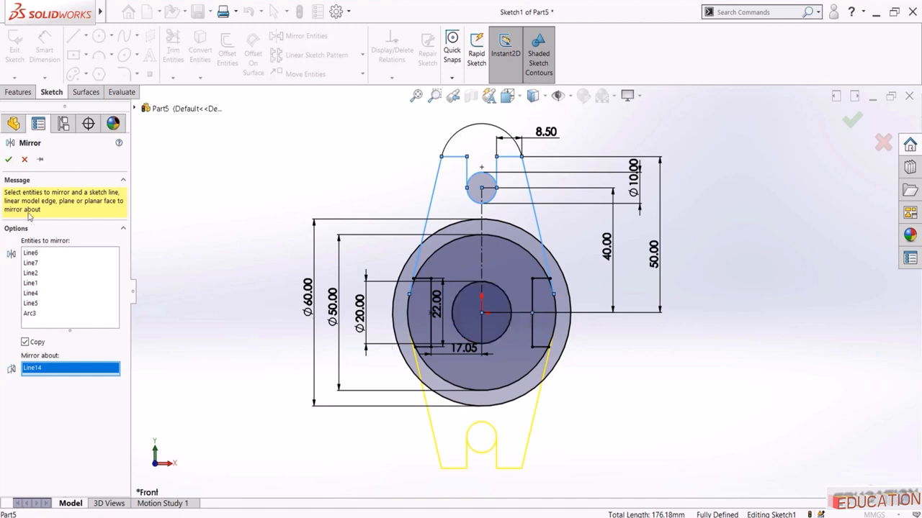
pyautogui.click(10, 159)
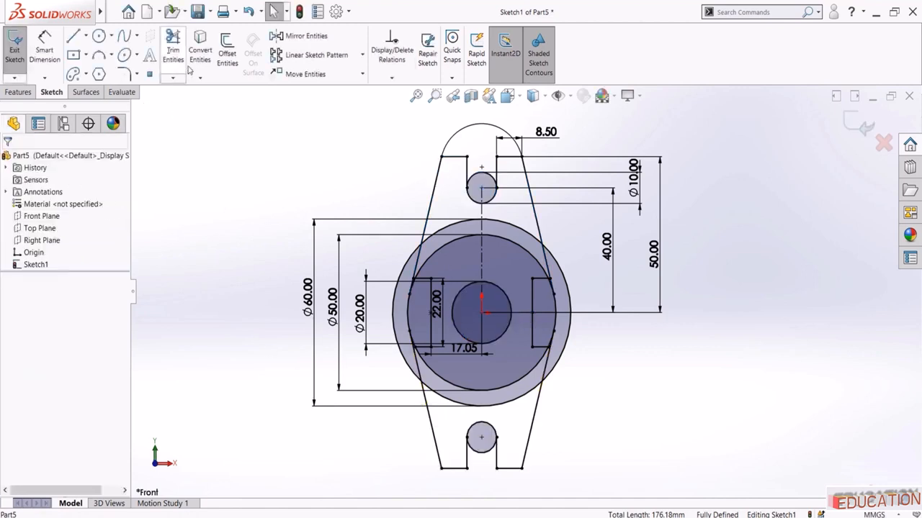
# Trim the outward-facing halves of the upper and lower 10 mm circles so only the rounded slot ends remain
pyautogui.click(173, 51)
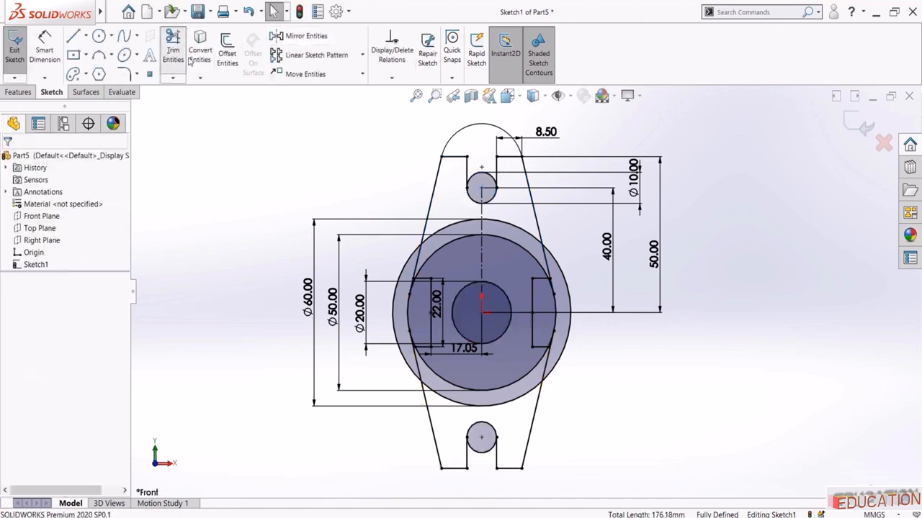
pyautogui.scroll(3, 500, 154)
pyautogui.moveTo(479, 169); pyautogui.dragTo(473, 206)
pyautogui.scroll(-5, 473, 206)
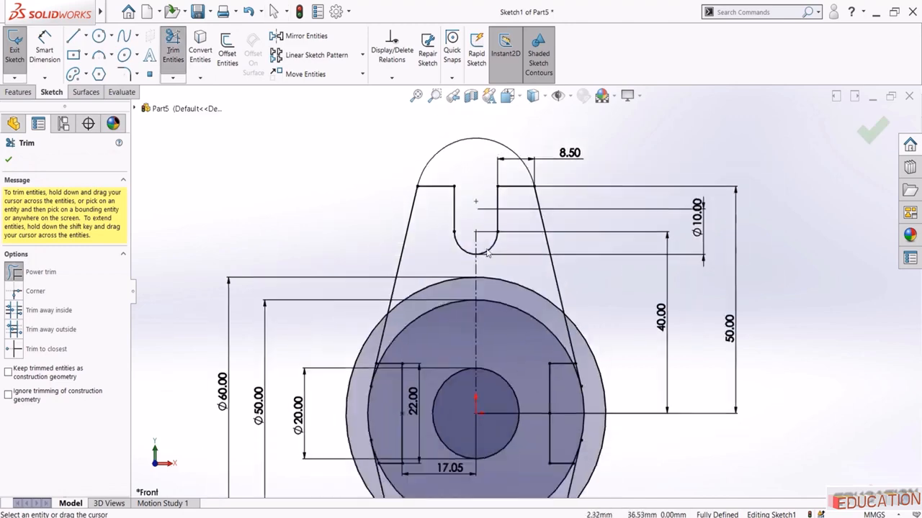
pyautogui.scroll(5, 522, 344)
pyautogui.moveTo(522, 343); pyautogui.dragTo(529, 322)
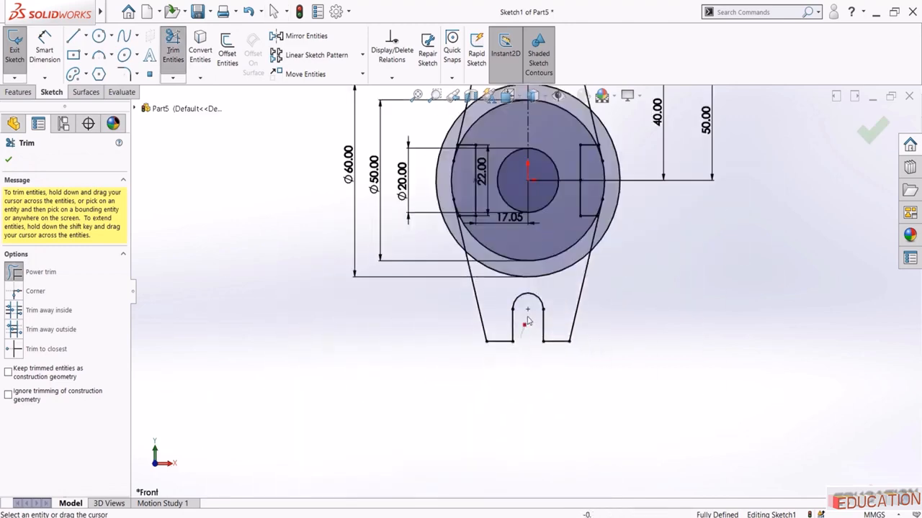
# Trim the upper and lower arcs of the 60 mm and 50 mm circles between the slanted lines
pyautogui.scroll(-4, 532, 331)
pyautogui.scroll(4, 540, 204)
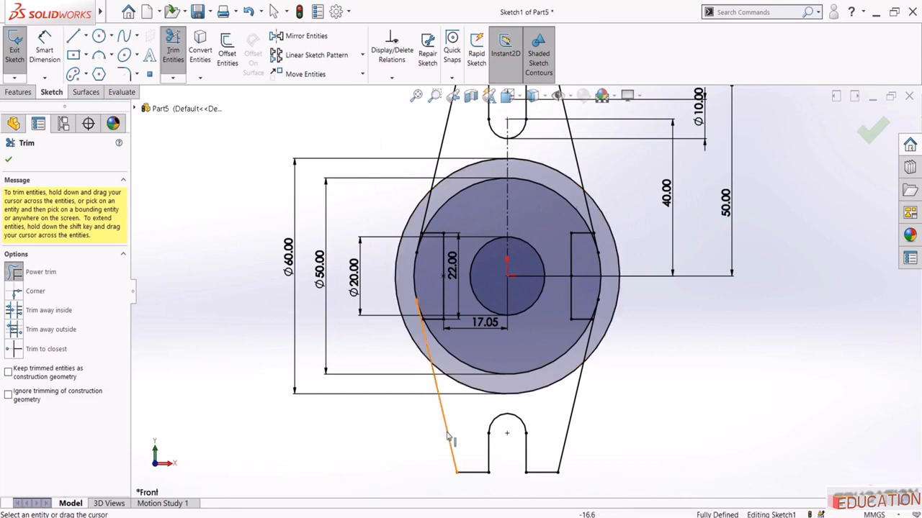
pyautogui.scroll(2, 636, 167)
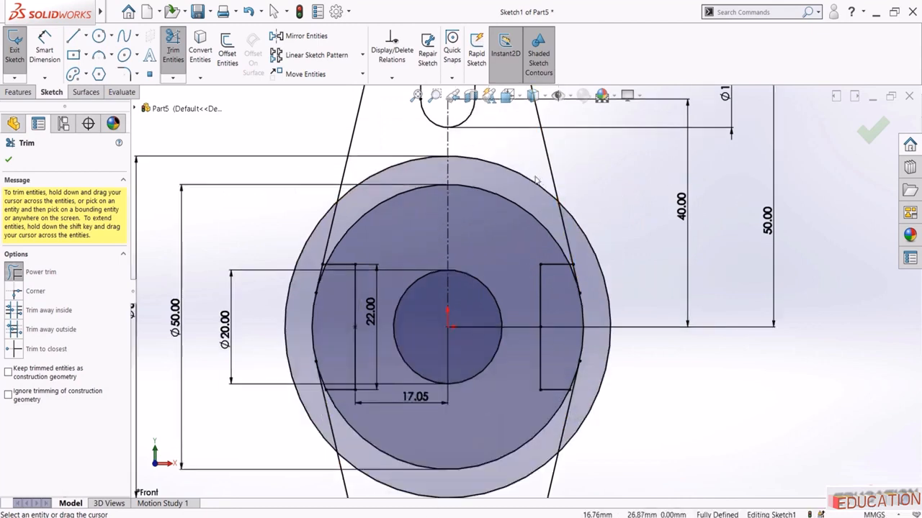
pyautogui.moveTo(535, 177); pyautogui.dragTo(525, 193)
pyautogui.moveTo(402, 148); pyautogui.dragTo(406, 177)
pyautogui.scroll(-1, 428, 432)
pyautogui.moveTo(446, 430)
pyautogui.mouseDown()
pyautogui.moveTo(442, 407)
pyautogui.moveTo(462, 377)
pyautogui.mouseUp()
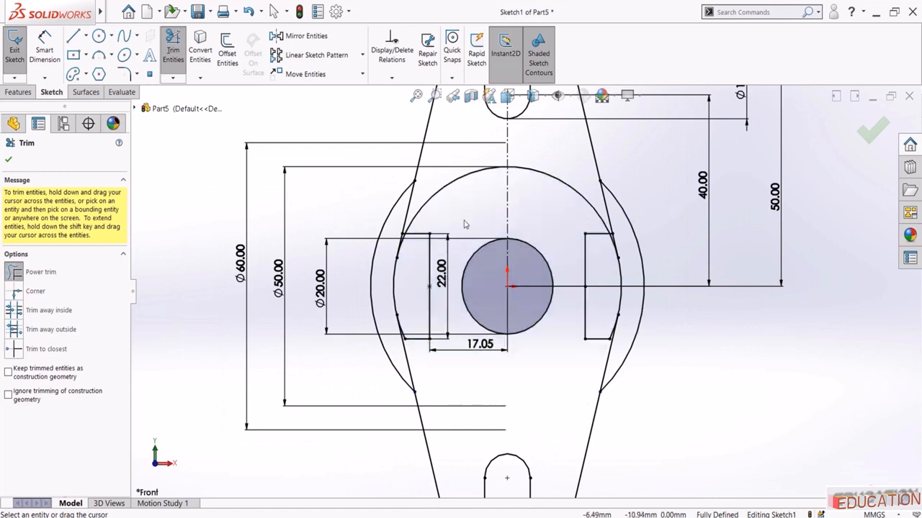
pyautogui.moveTo(463, 202); pyautogui.dragTo(454, 165)
pyautogui.moveTo(554, 186); pyautogui.dragTo(560, 170)
# Trim the leftover 50 mm circle arcs at the upper right, upper left and lower left notch corners
pyautogui.scroll(10, 596, 231)
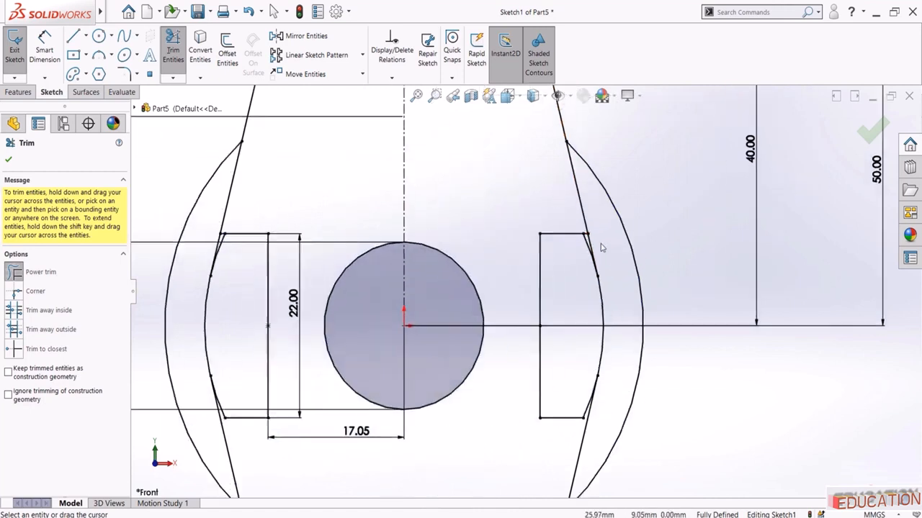
pyautogui.scroll(-8, 528, 263)
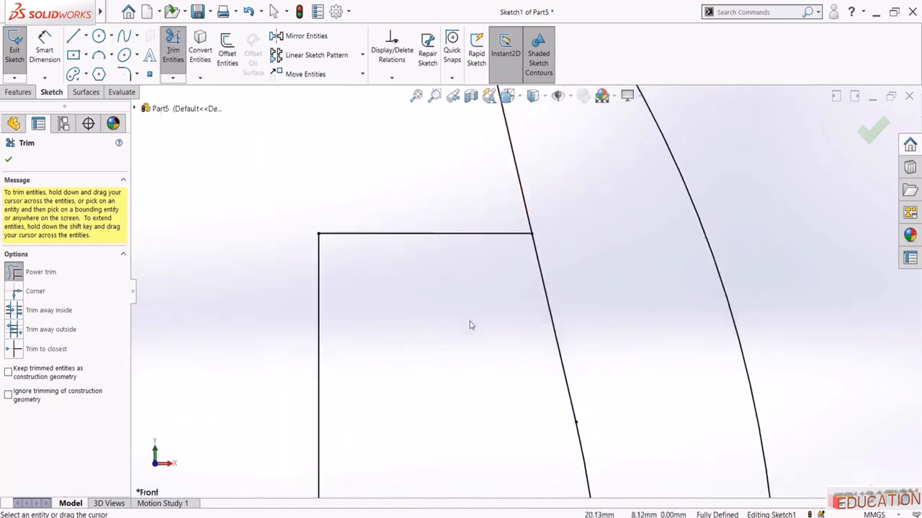
pyautogui.scroll(4, 530, 401)
pyautogui.scroll(-5, 373, 300)
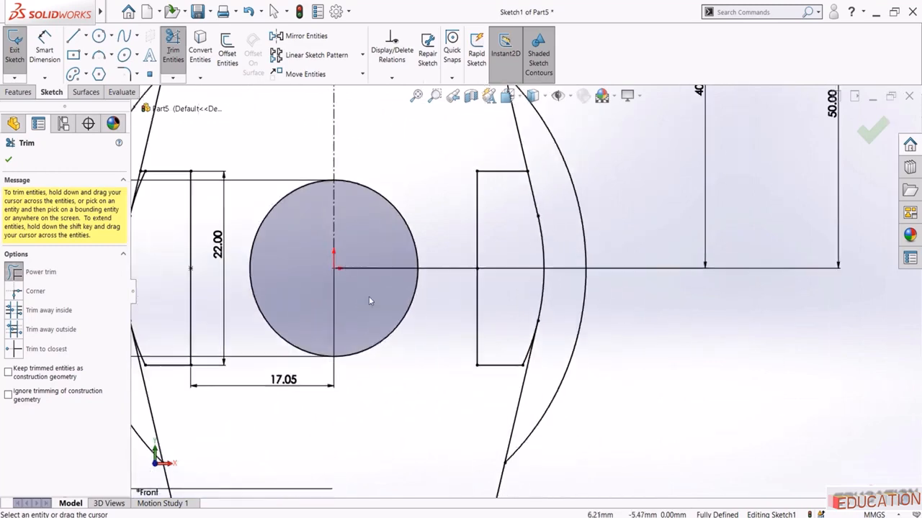
pyautogui.scroll(10, 270, 216)
pyautogui.scroll(1, 355, 263)
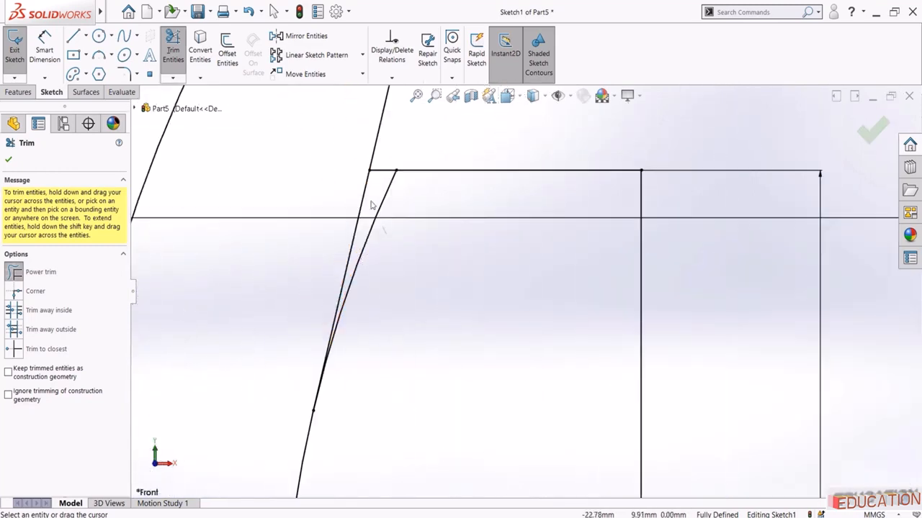
pyautogui.moveTo(372, 203); pyautogui.dragTo(385, 216)
pyautogui.scroll(-11, 529, 322)
pyautogui.scroll(6, 542, 430)
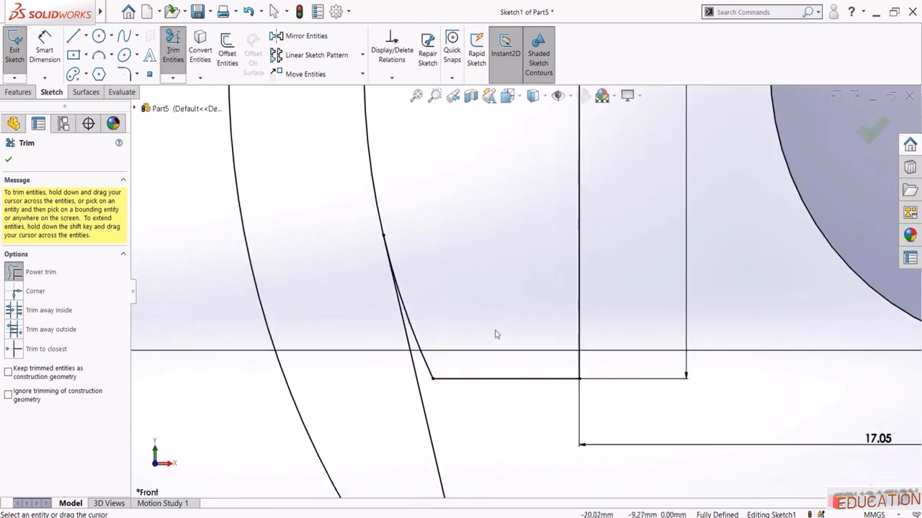
pyautogui.moveTo(475, 335); pyautogui.dragTo(425, 367)
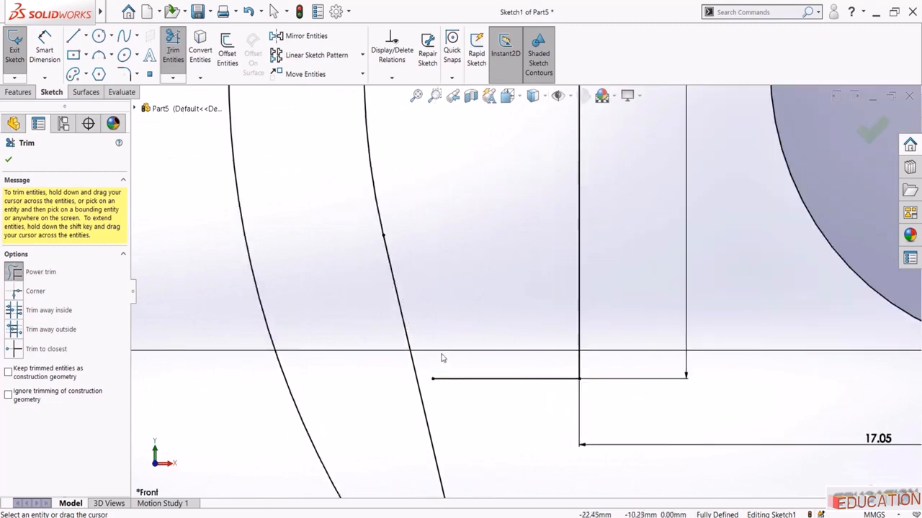
pyautogui.scroll(-5, 508, 338)
pyautogui.scroll(-5, 546, 292)
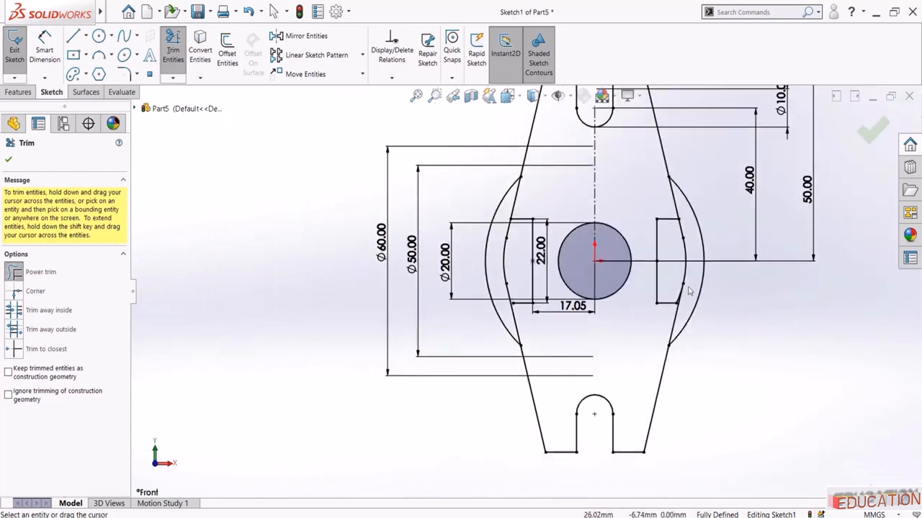
# Check the notch corners in drawing 28.JPG and delete the left notch's lower horizontal line
pyautogui.scroll(6, 685, 287)
pyautogui.press('Escape')
pyautogui.hotkey('alt', 'Tab')
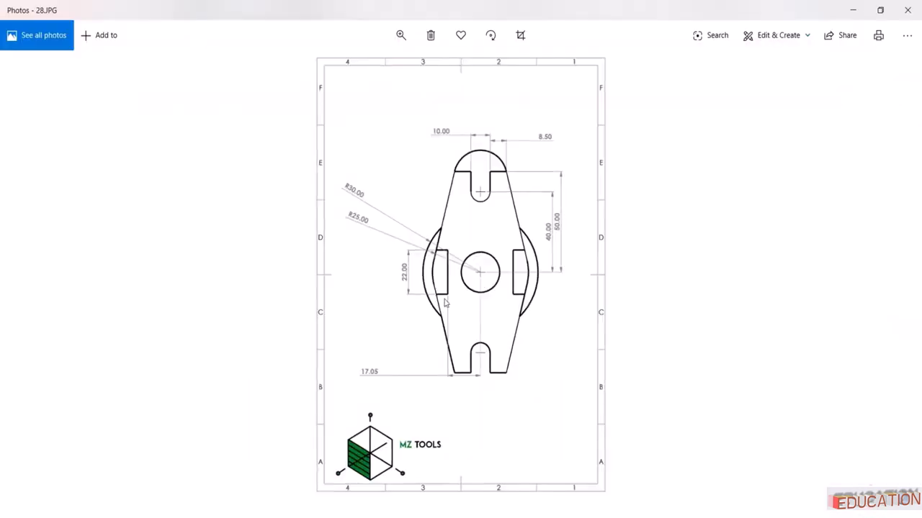
pyautogui.scroll(3, 446, 301)
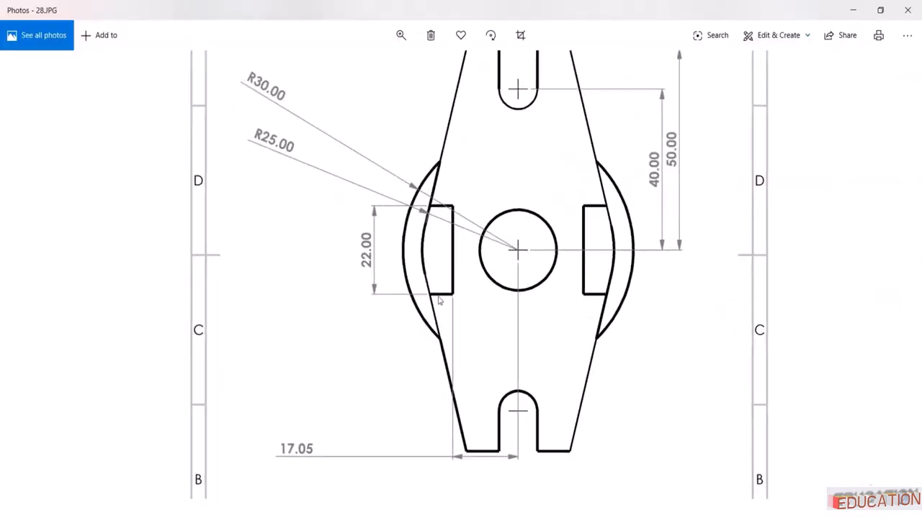
pyautogui.hotkey('alt', 'Tab')
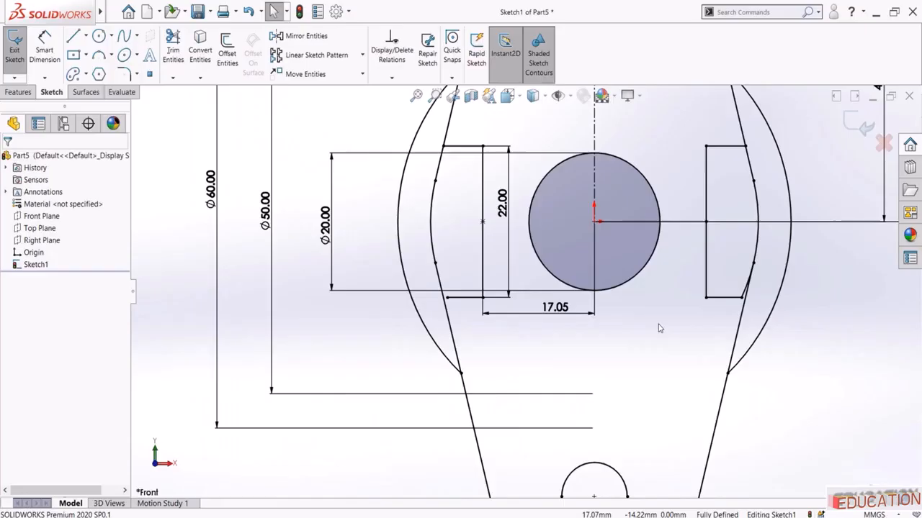
pyautogui.scroll(3, 484, 304)
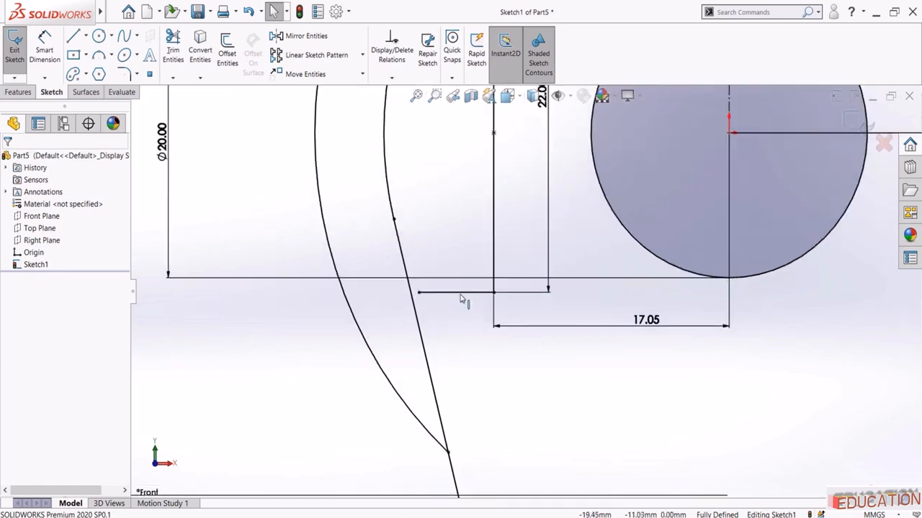
pyautogui.click(461, 293)
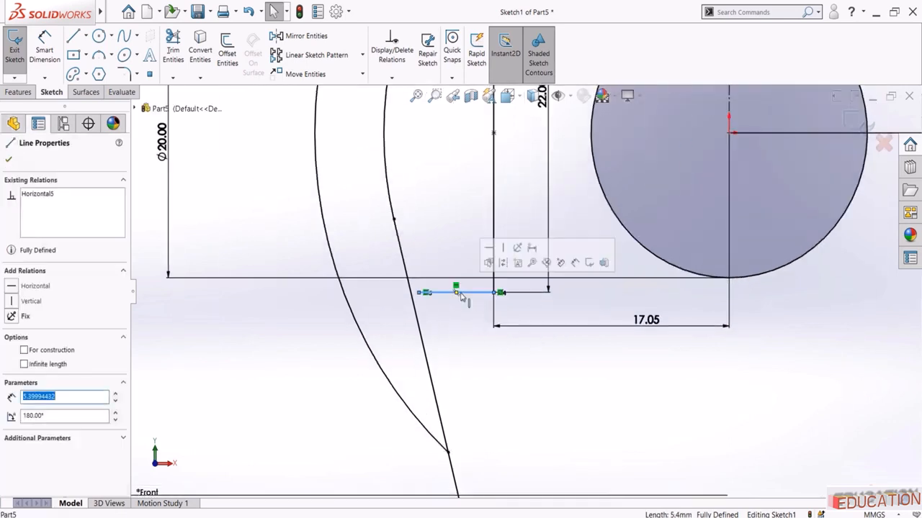
pyautogui.press('Delete')
# Draw a horizontal line about 5.9 mm long from the lower end of the left notch's vertical line to the slanted line
pyautogui.press('l')
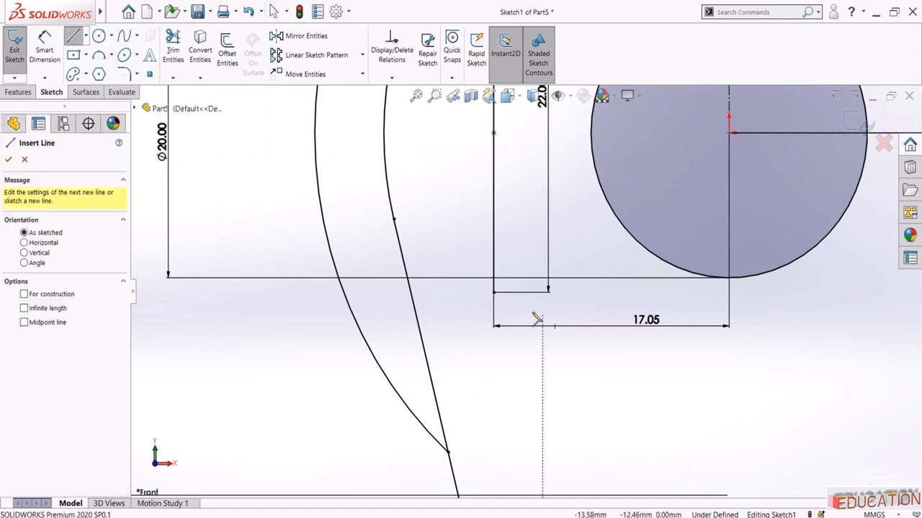
pyautogui.click(494, 293)
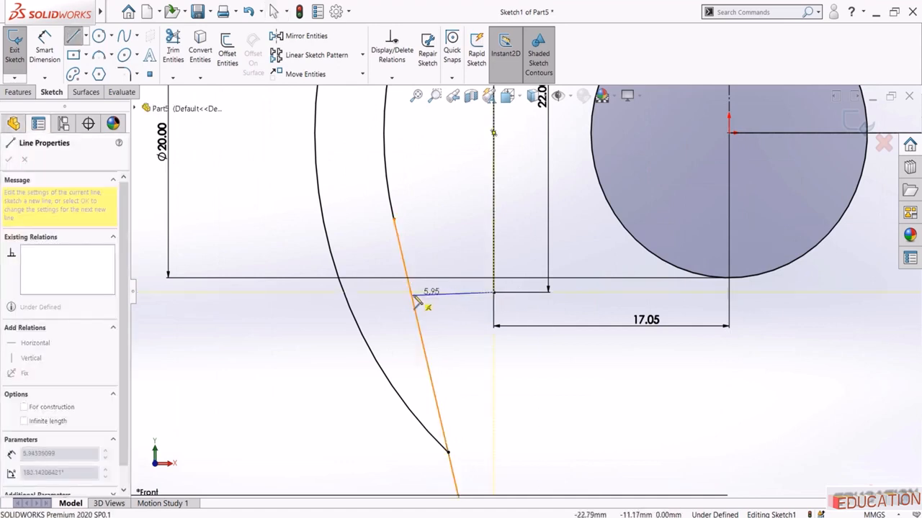
pyautogui.click(414, 293)
pyautogui.press('Escape')
pyautogui.scroll(6, 582, 350)
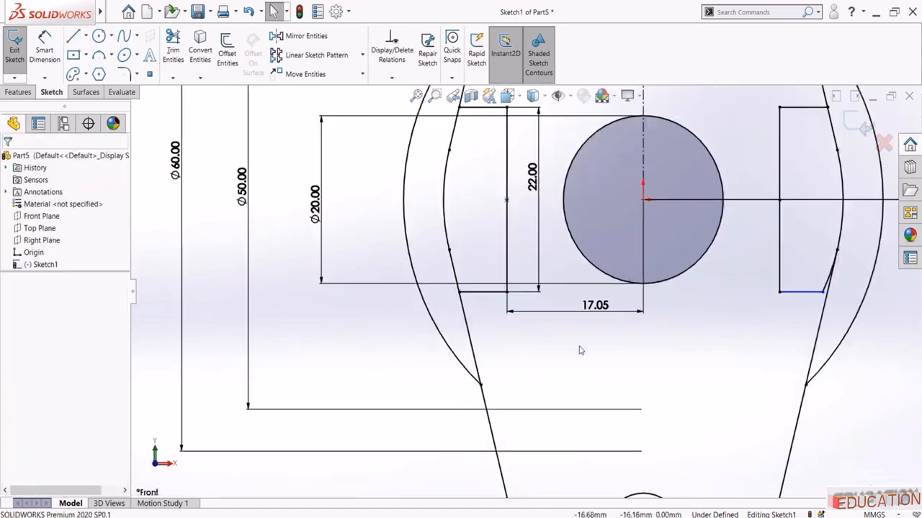
# Delete the right notch's lower horizontal line and trim the leftover arc beside the slanted line
pyautogui.scroll(-8, 562, 303)
pyautogui.scroll(-3, 561, 303)
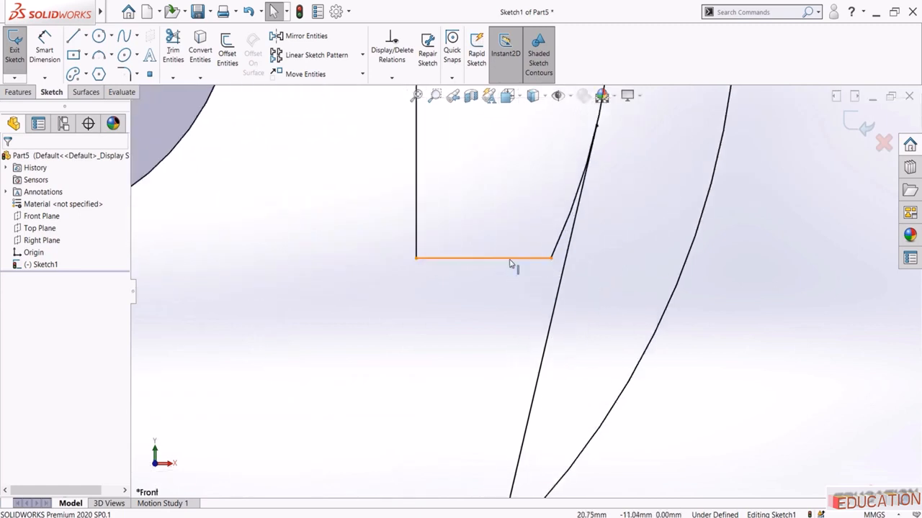
pyautogui.click(510, 261)
pyautogui.press('Delete')
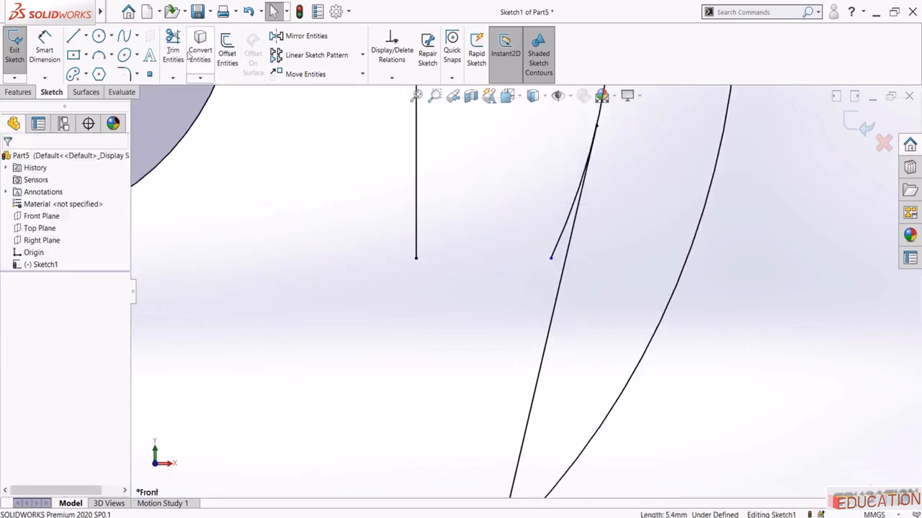
pyautogui.click(172, 50)
pyautogui.click(555, 247)
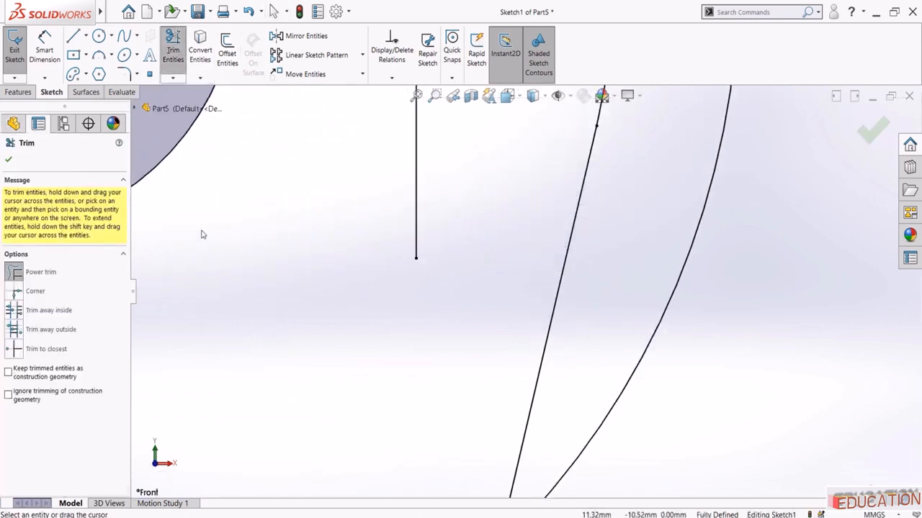
# Draw a horizontal line from the lower end of the right notch's vertical line to the slanted line
pyautogui.click(74, 37)
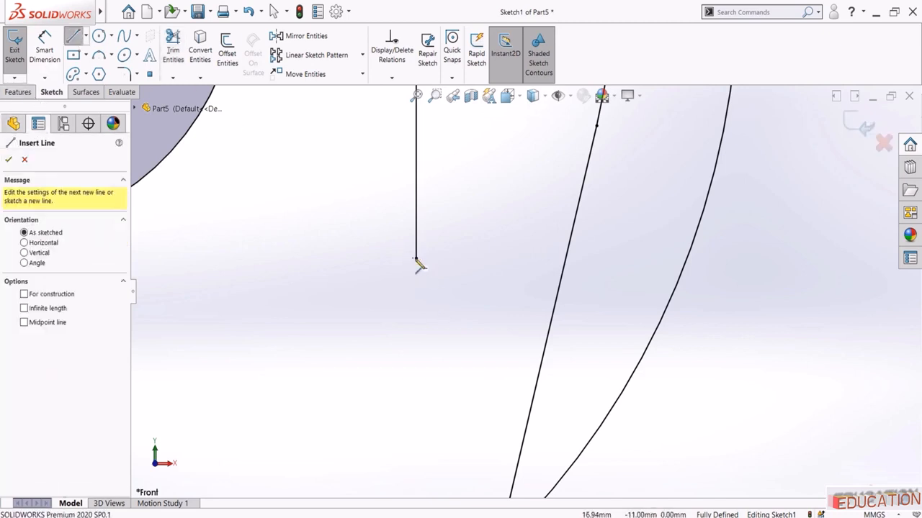
pyautogui.click(416, 258)
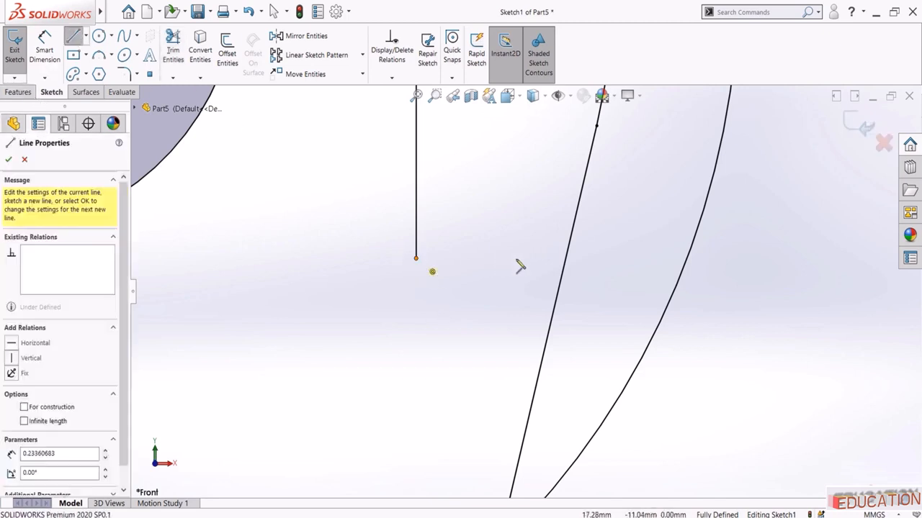
pyautogui.click(576, 258)
pyautogui.press('Escape')
pyautogui.scroll(5, 668, 363)
pyautogui.scroll(4, 669, 363)
pyautogui.scroll(2, 468, 234)
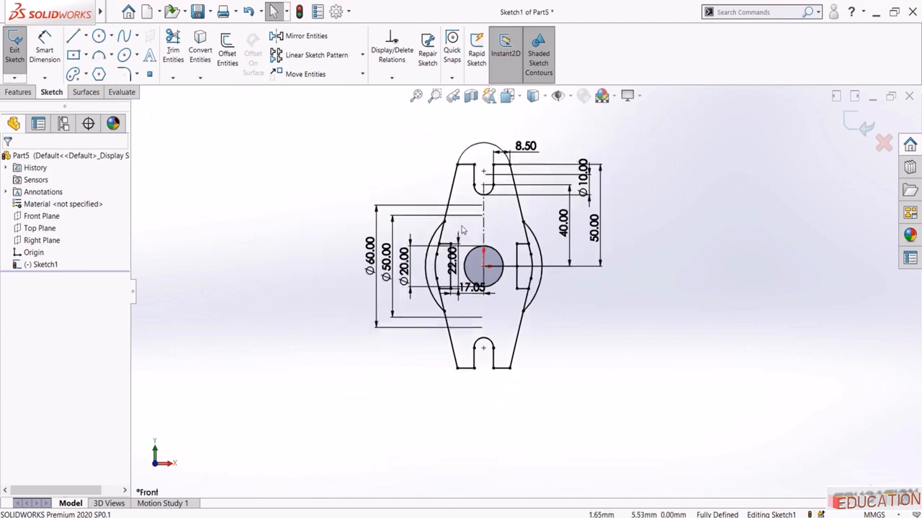
# Hide the sketch dimensions and fit the whole sketch in the view
pyautogui.scroll(-2, 428, 180)
pyautogui.scroll(-1, 501, 367)
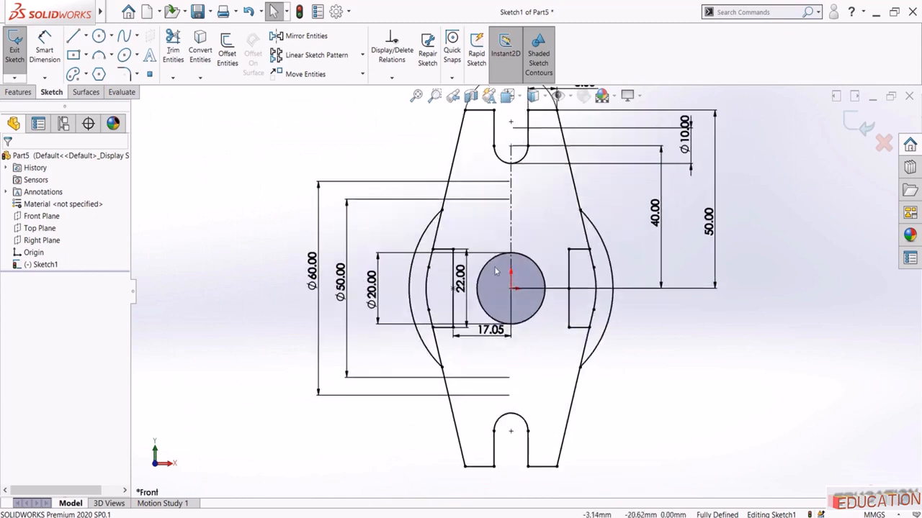
pyautogui.click(568, 95)
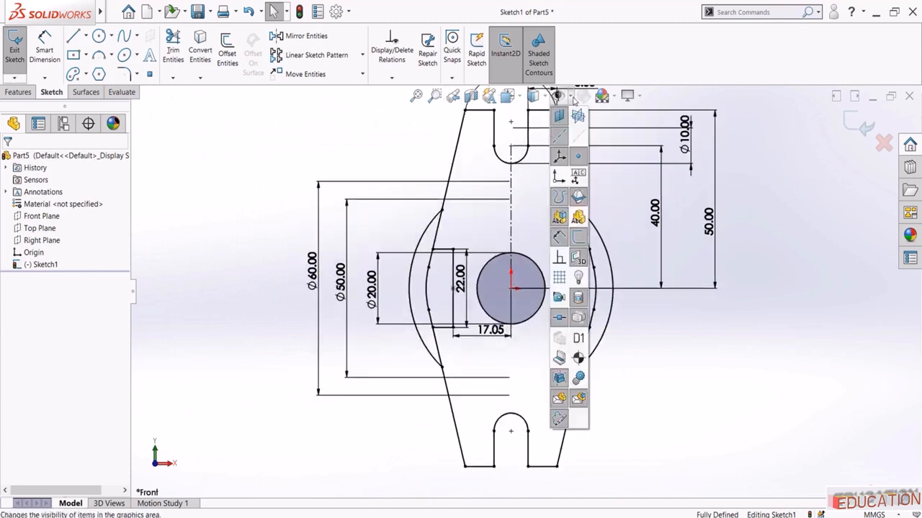
pyautogui.click(559, 239)
pyautogui.press('f')
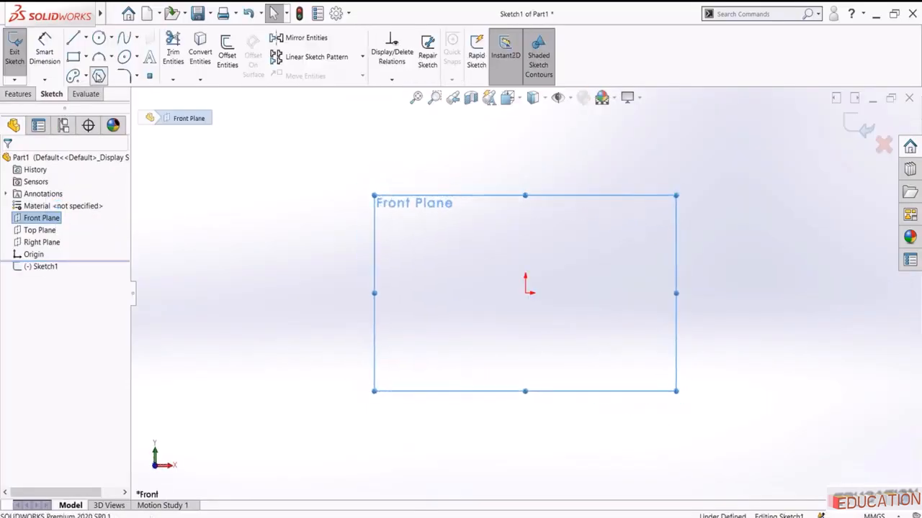
# Sketch a five-sided polygon centred on the origin with an inscribed circle about 65.9 mm in diameter
pyautogui.click(98, 76)
pyautogui.doubleClick(69, 231)
pyautogui.write('5')
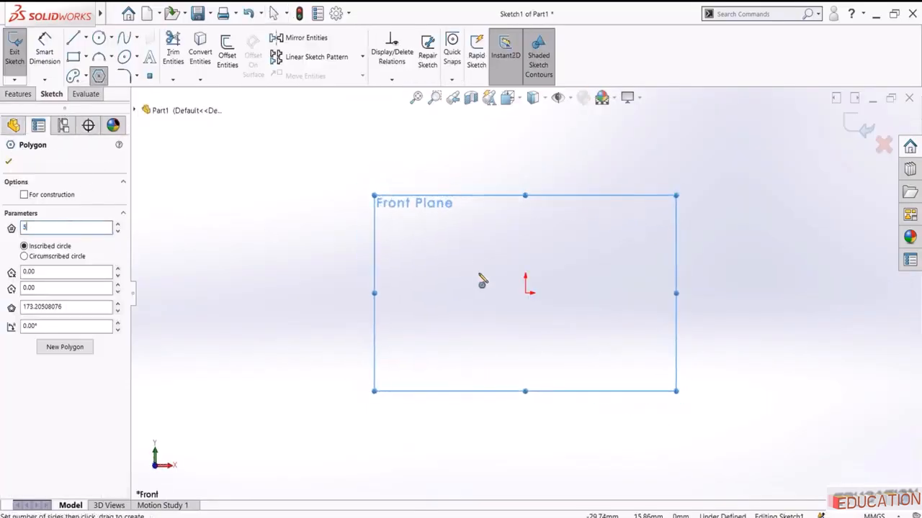
pyautogui.click(529, 292)
pyautogui.click(553, 227)
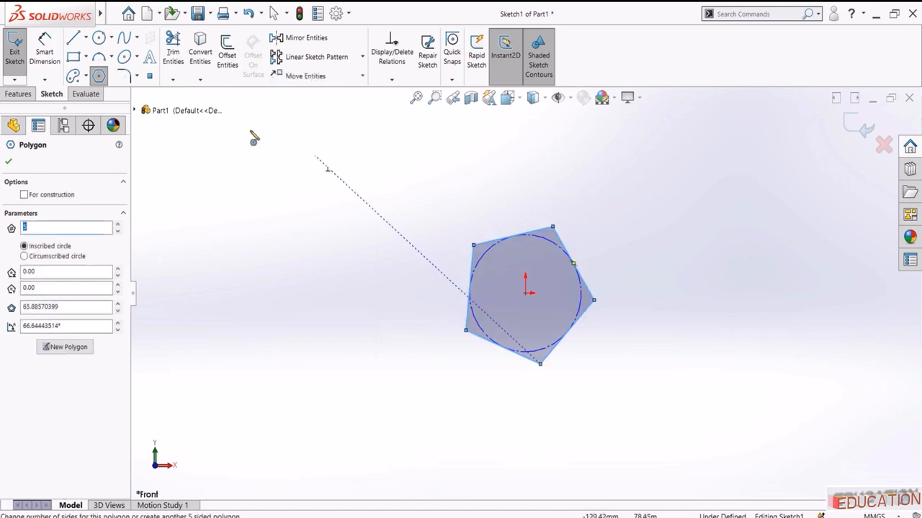
pyautogui.click(44, 51)
pyautogui.click(506, 239)
pyautogui.click(508, 229)
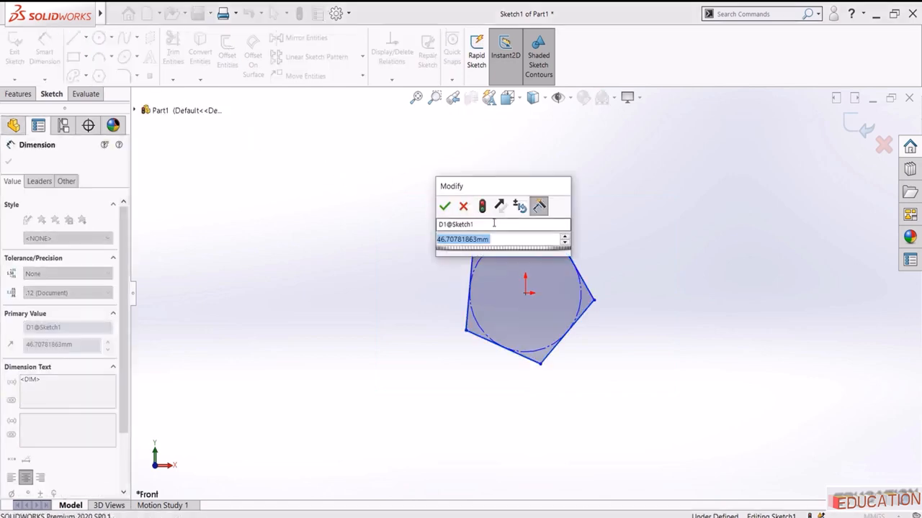
pyautogui.click(444, 208)
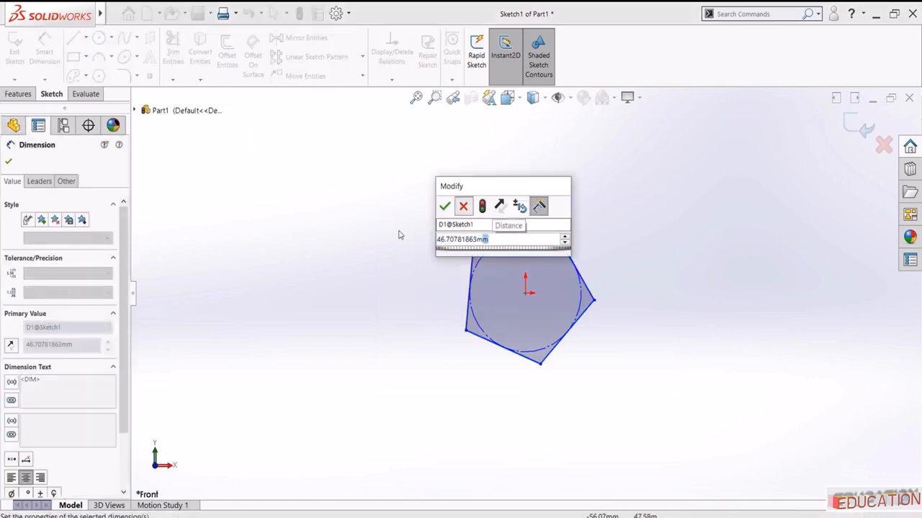
pyautogui.press('Escape')
pyautogui.hotkey('ctrl', 'z')
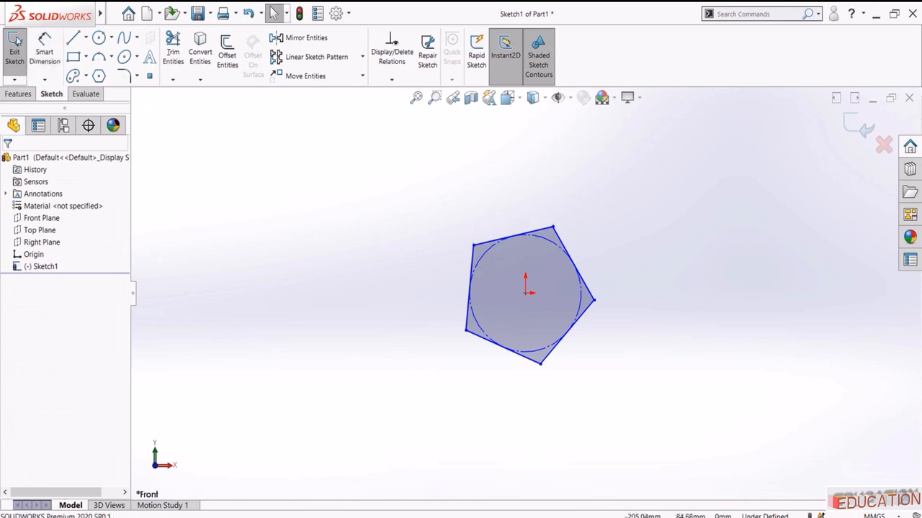
# Dimension the pentagon's upper left side as 50 mm
pyautogui.click(44, 52)
pyautogui.click(490, 240)
pyautogui.click(499, 232)
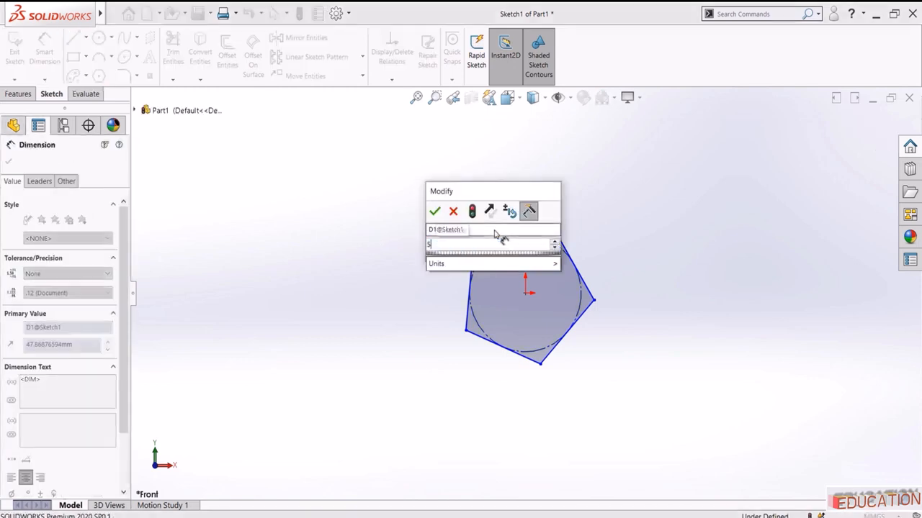
pyautogui.write('50')
pyautogui.press('Return')
pyautogui.click(304, 274)
# Check the pentagon's orientation in drawing 30.JPG and make its lower side horizontal
pyautogui.hotkey('alt', 'Tab')
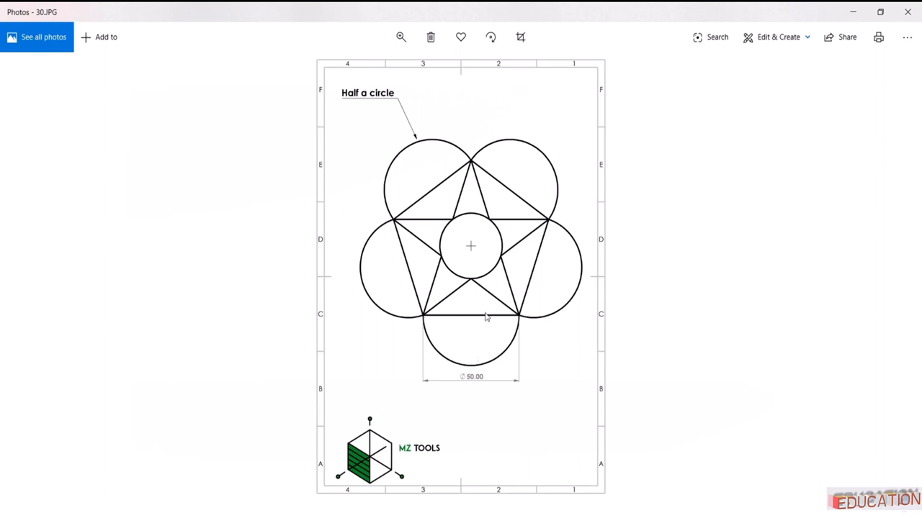
pyautogui.hotkey('alt', 'Tab')
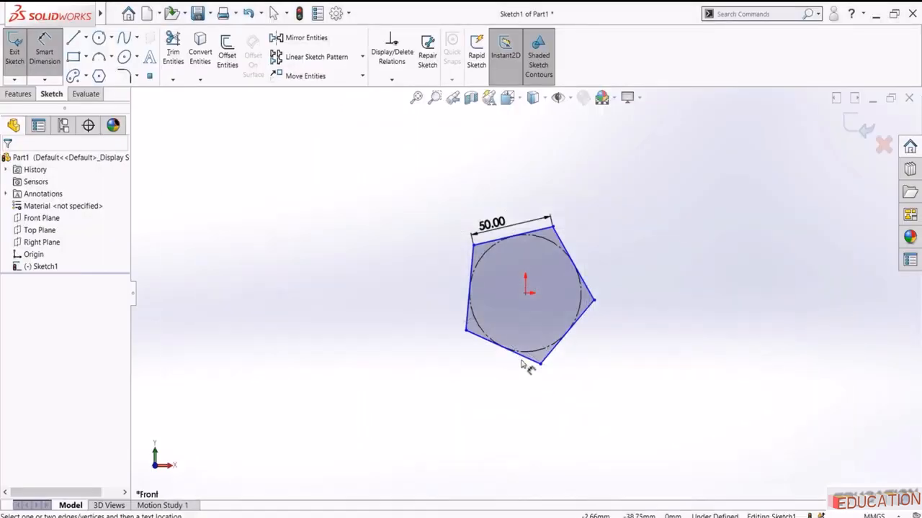
pyautogui.press('Escape')
pyautogui.click(530, 364)
pyautogui.click(581, 324)
pyautogui.click(410, 325)
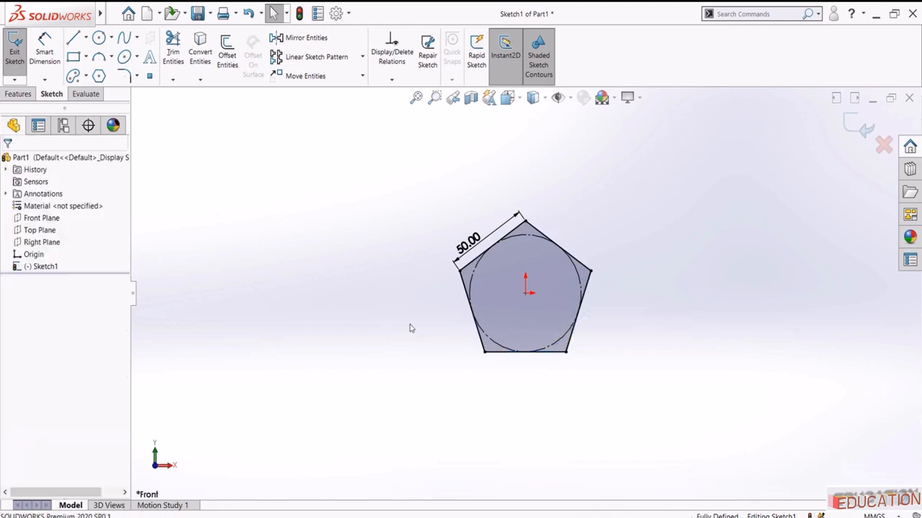
# Draw two diagonal lines from the pentagon's lower left vertex to its right vertex and its top vertex
pyautogui.press('l')
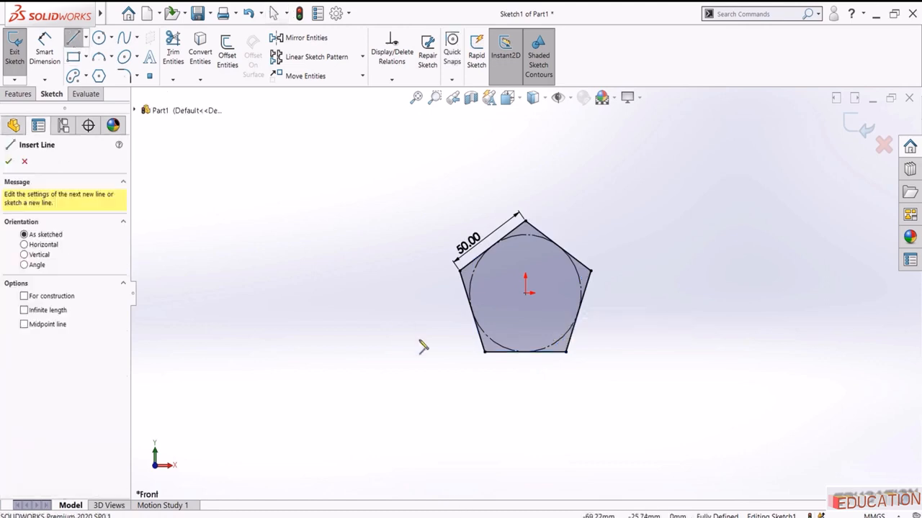
pyautogui.click(484, 352)
pyautogui.click(589, 271)
pyautogui.press('Escape')
pyautogui.press('l')
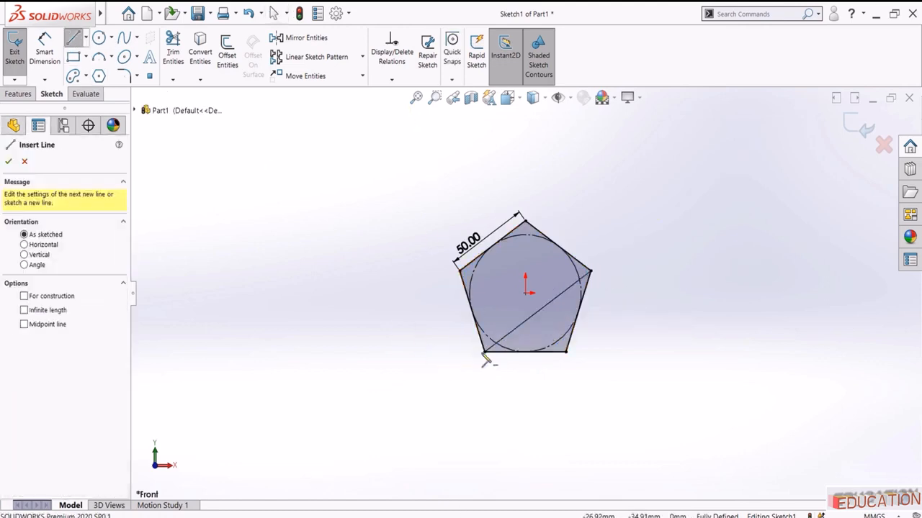
pyautogui.click(484, 352)
pyautogui.click(525, 223)
pyautogui.press('Escape')
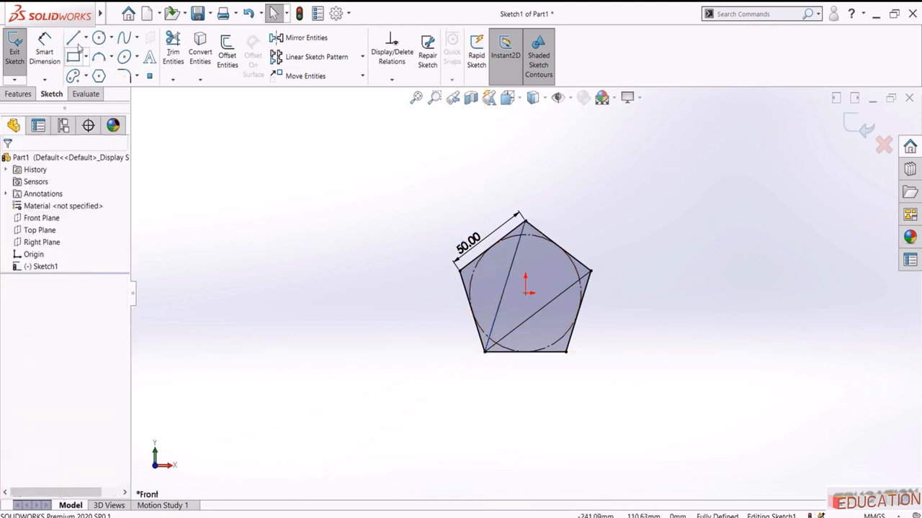
# Draw two lines from the pentagon's left vertex to its lower right vertex and its right vertex
pyautogui.press('l')
pyautogui.click(459, 270)
pyautogui.click(565, 352)
pyautogui.press('Escape')
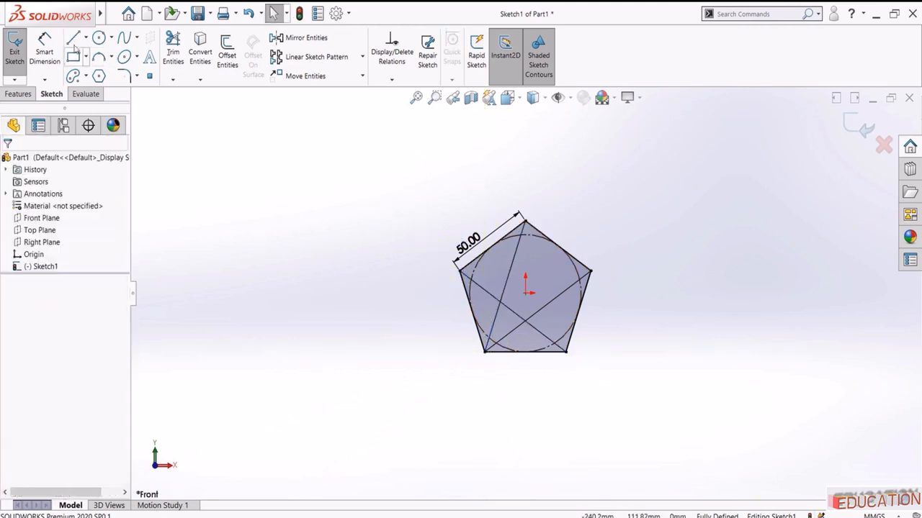
pyautogui.press('l')
pyautogui.click(459, 271)
pyautogui.click(590, 270)
pyautogui.press('Escape')
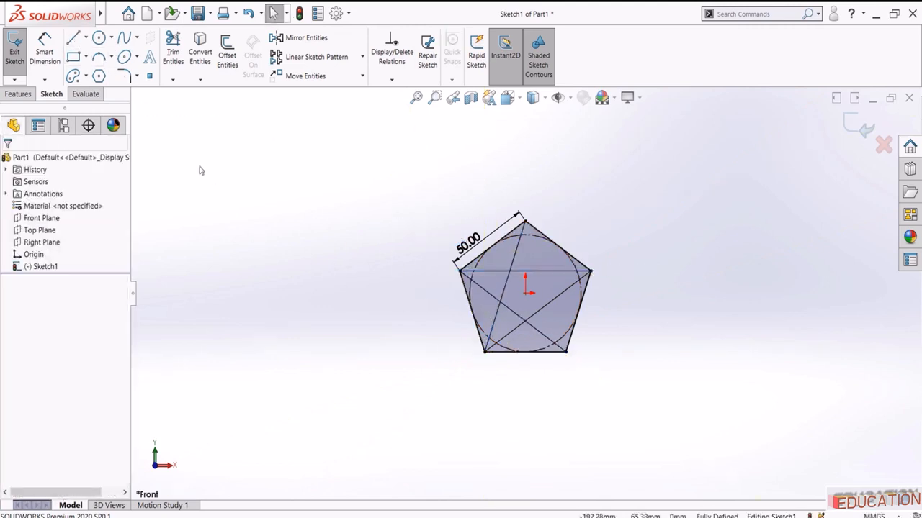
# Complete the star with a line from the pentagon's top vertex to its lower right vertex
pyautogui.press('l')
pyautogui.click(525, 222)
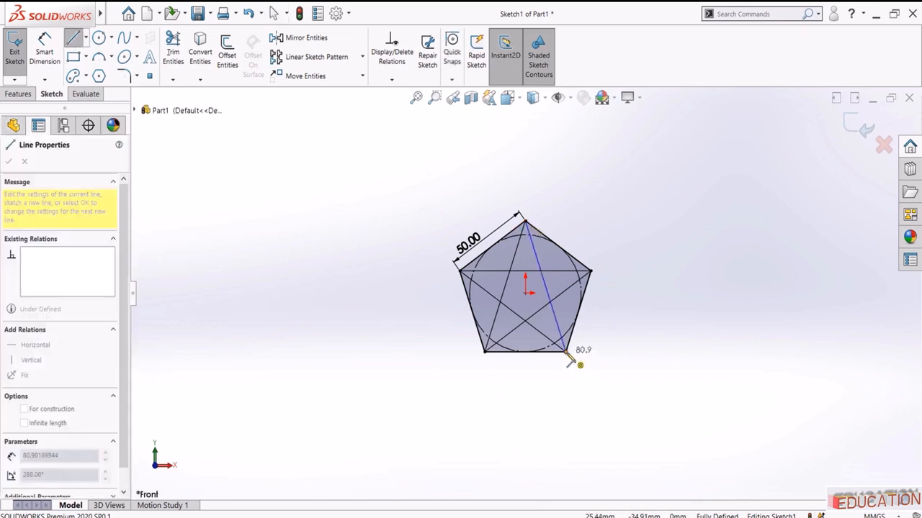
pyautogui.click(565, 352)
pyautogui.press('Escape')
pyautogui.press('Escape')
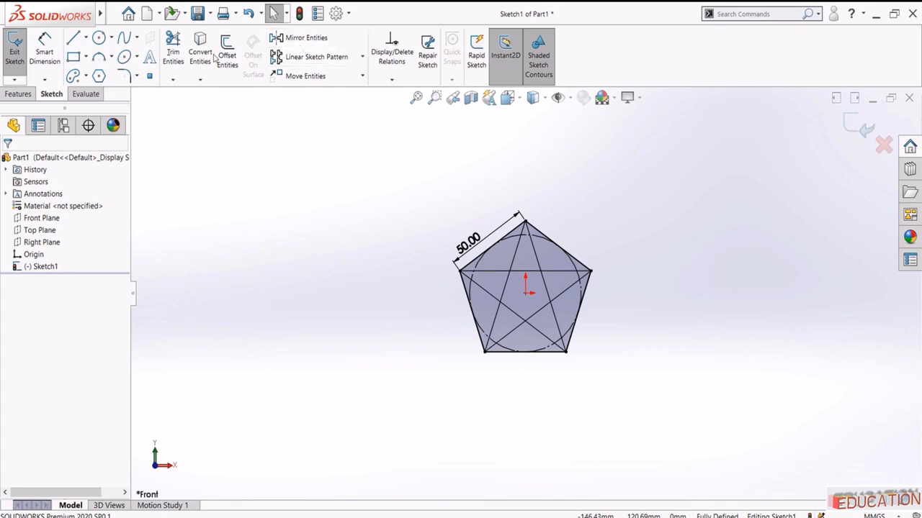
# Trim the five inner segments of the diagonals so only the star's points remain
pyautogui.click(173, 52)
pyautogui.scroll(-3, 526, 251)
pyautogui.moveTo(525, 251)
pyautogui.mouseDown()
pyautogui.moveTo(489, 304)
pyautogui.moveTo(520, 321)
pyautogui.moveTo(553, 317)
pyautogui.moveTo(565, 293)
pyautogui.moveTo(463, 337)
pyautogui.mouseUp()
pyautogui.press('Escape')
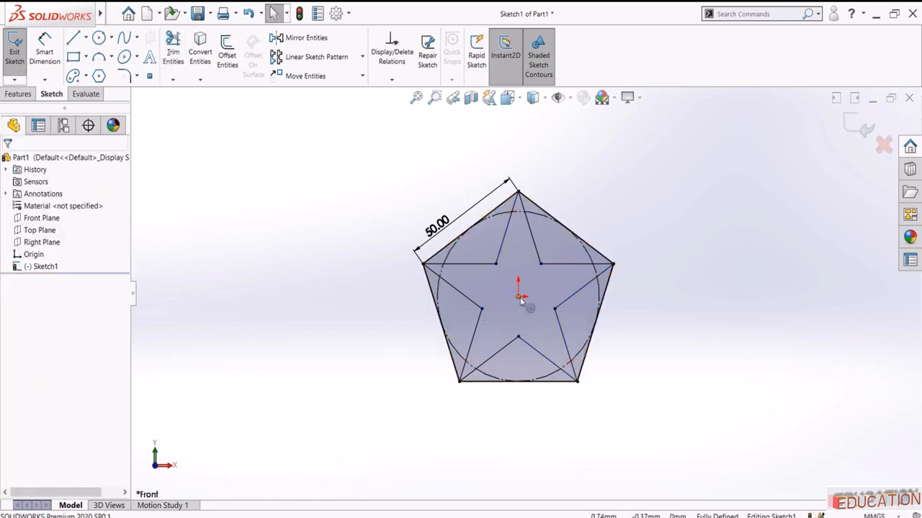
# Draw a circle centred on the origin through the star's inner corners, about 16.25 mm in radius
pyautogui.click(99, 37)
pyautogui.click(519, 297)
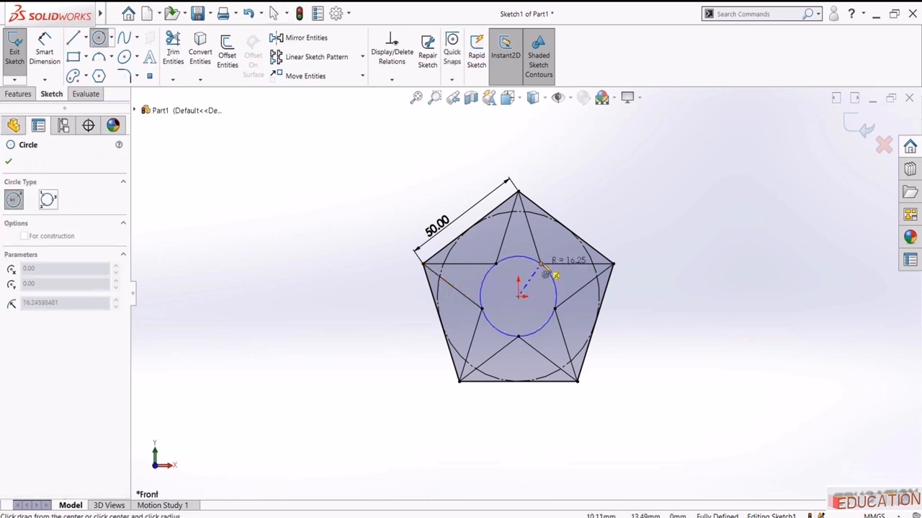
pyautogui.click(554, 274)
pyautogui.press('Escape')
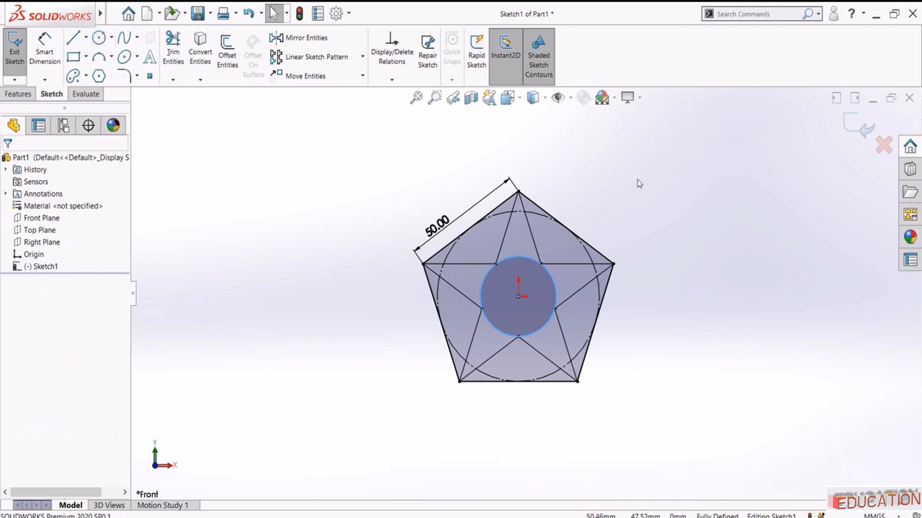
# Draw a three-point arc outside the pentagon's upper right side between its end vertices, about 27.4 mm in radius
pyautogui.click(99, 56)
pyautogui.click(518, 192)
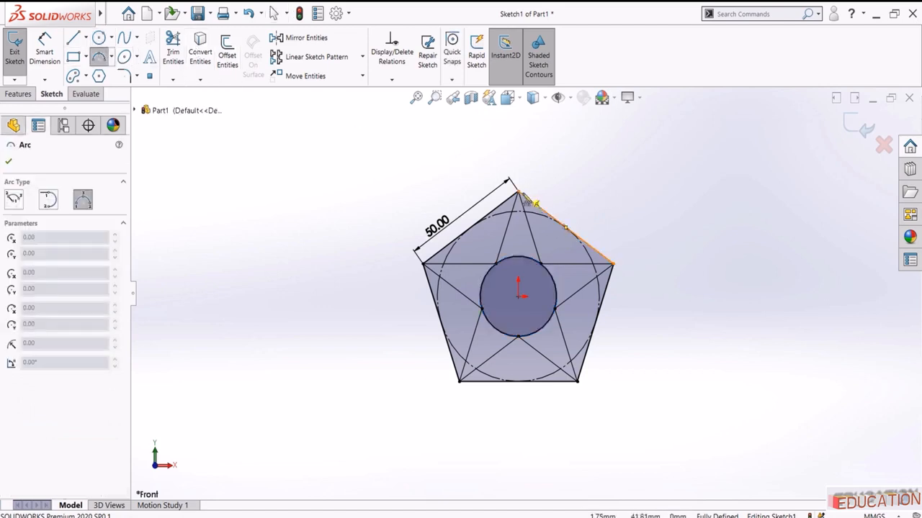
pyautogui.click(613, 264)
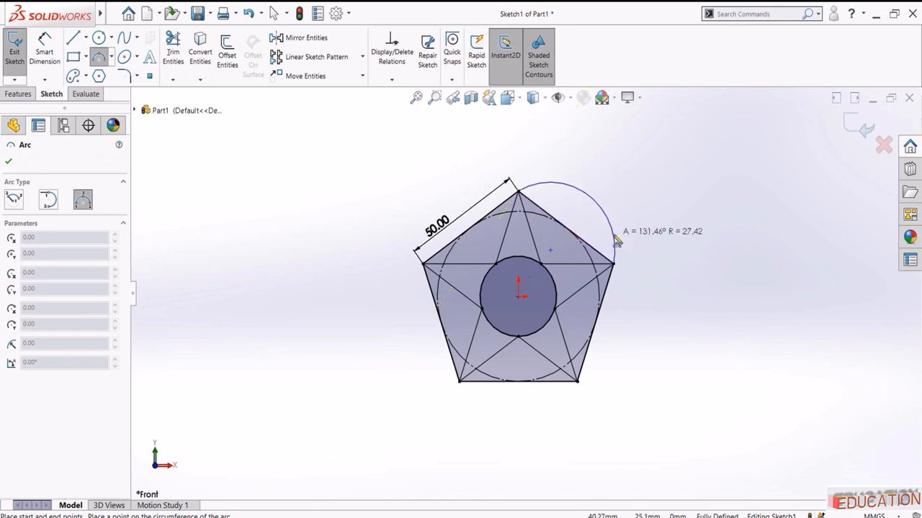
pyautogui.click(613, 243)
pyautogui.press('Escape')
# Make the arc's centre point coincident with the pentagon's upper right side to form a half circle
pyautogui.click(551, 250)
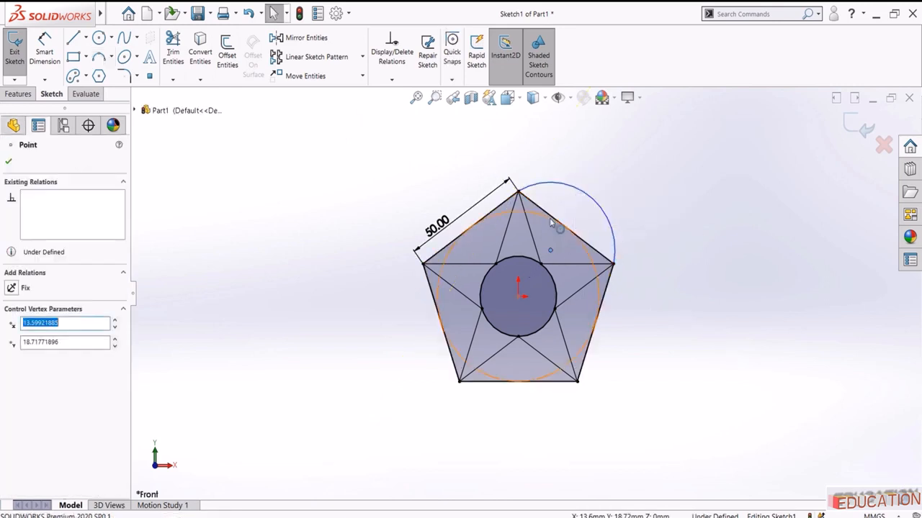
pyautogui.keyDown('ctrl'); pyautogui.click(558, 220); pyautogui.keyUp('ctrl')
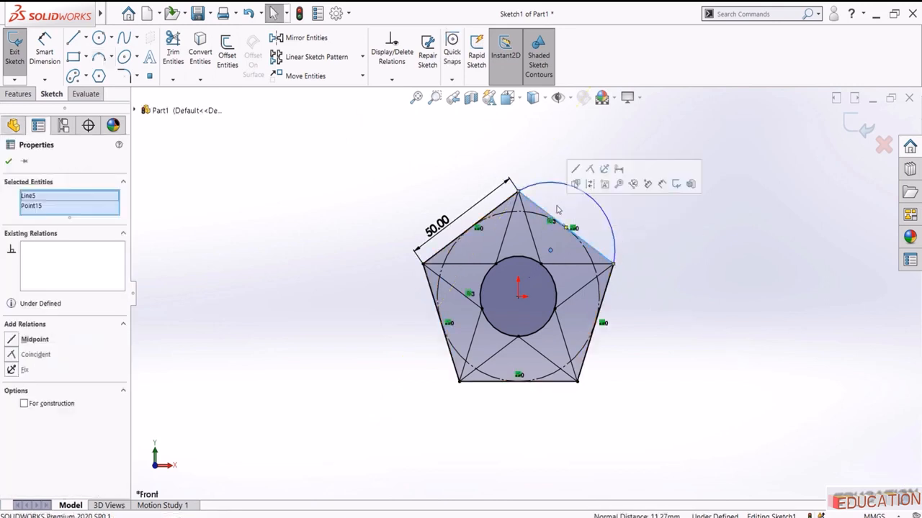
pyautogui.click(593, 172)
pyautogui.press('Escape')
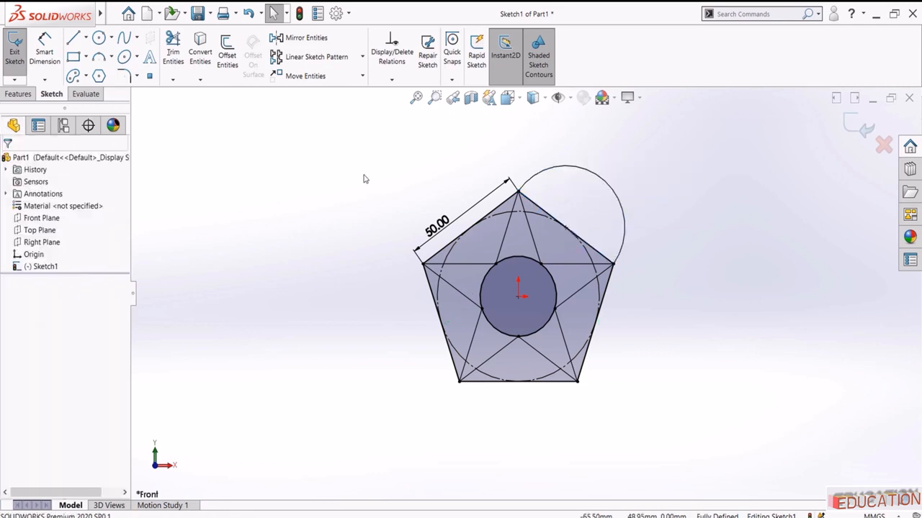
# Create a circular sketch pattern of the half circle around the origin with 5 equally spaced instances over 360 degrees
pyautogui.click(362, 56)
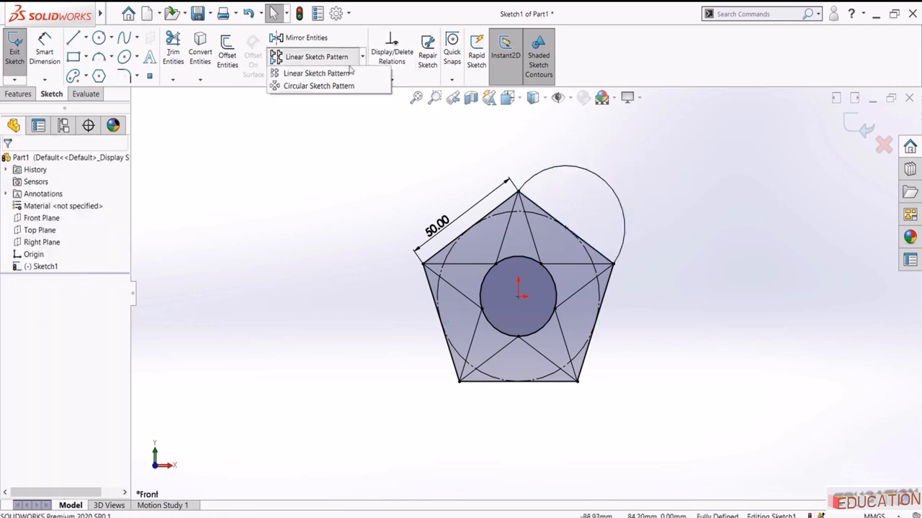
pyautogui.click(312, 86)
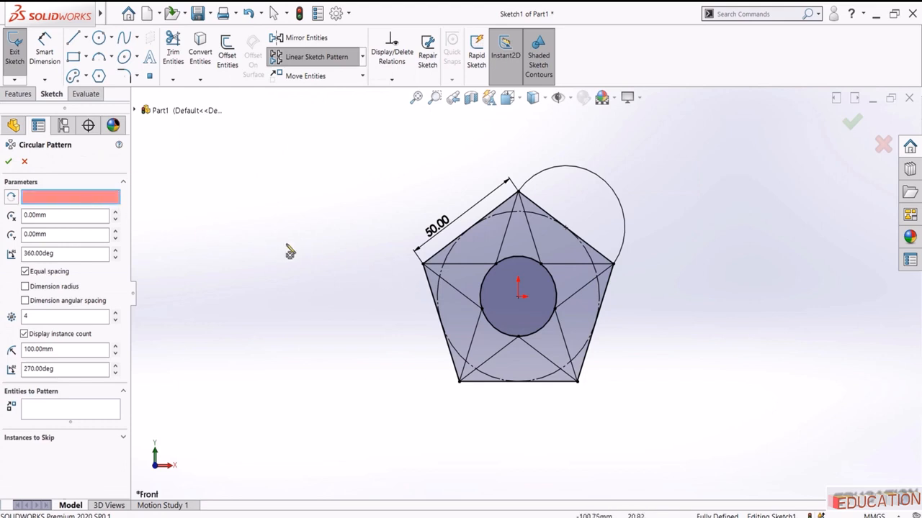
pyautogui.click(518, 296)
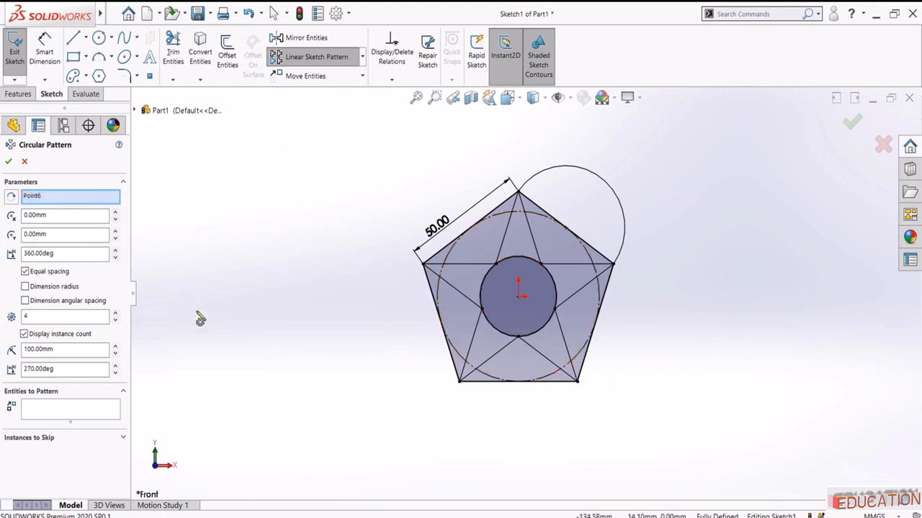
pyautogui.click(69, 409)
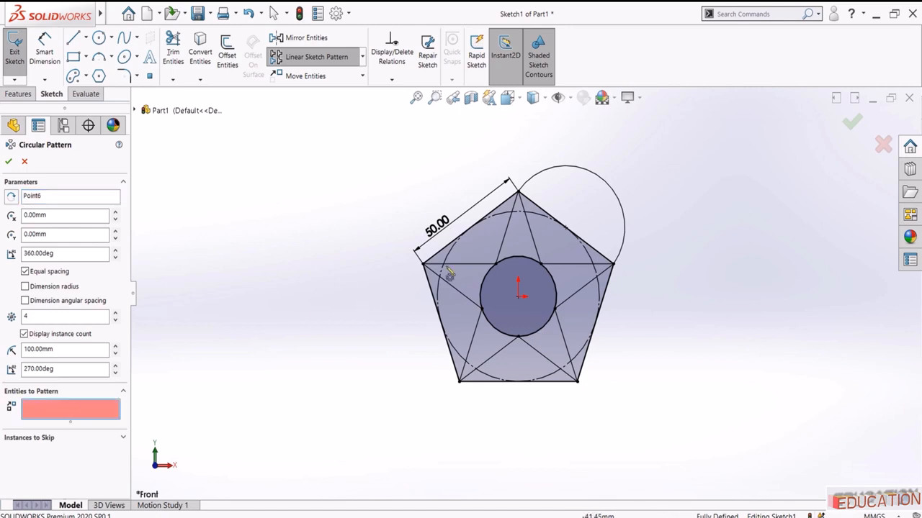
pyautogui.click(547, 175)
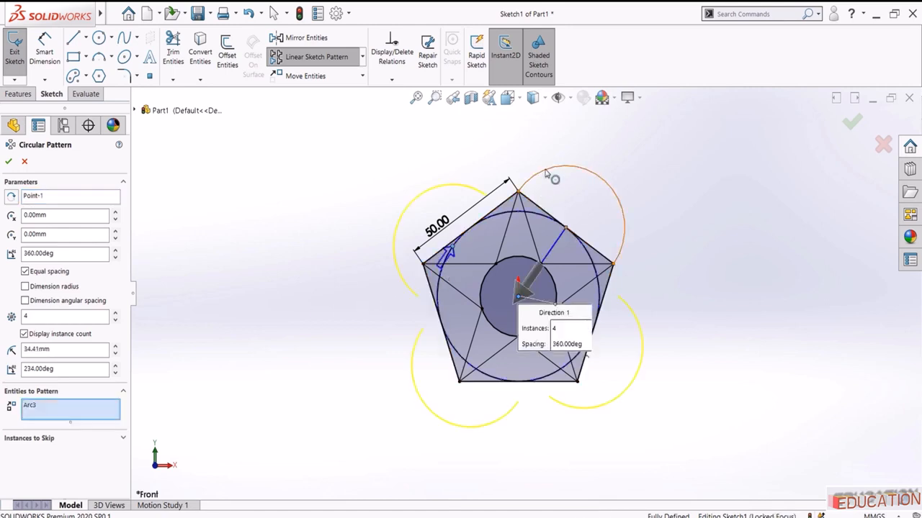
pyautogui.click(116, 313)
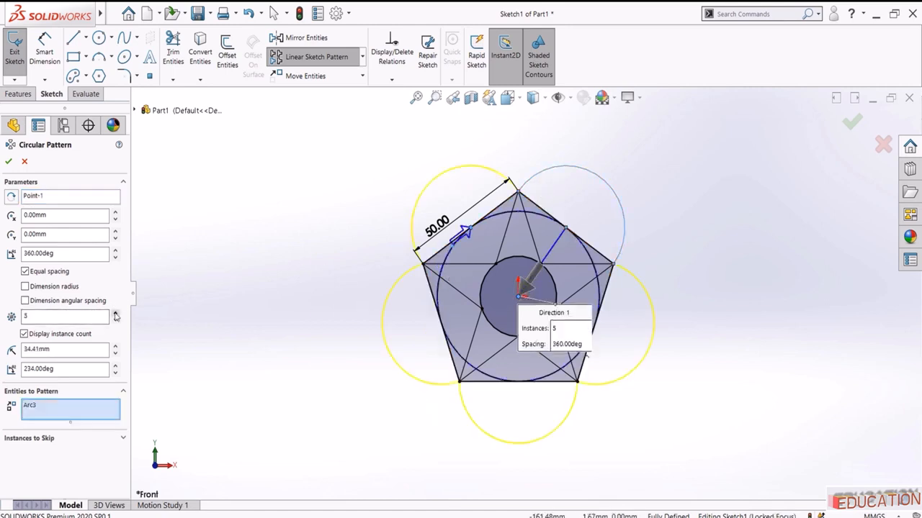
pyautogui.click(8, 163)
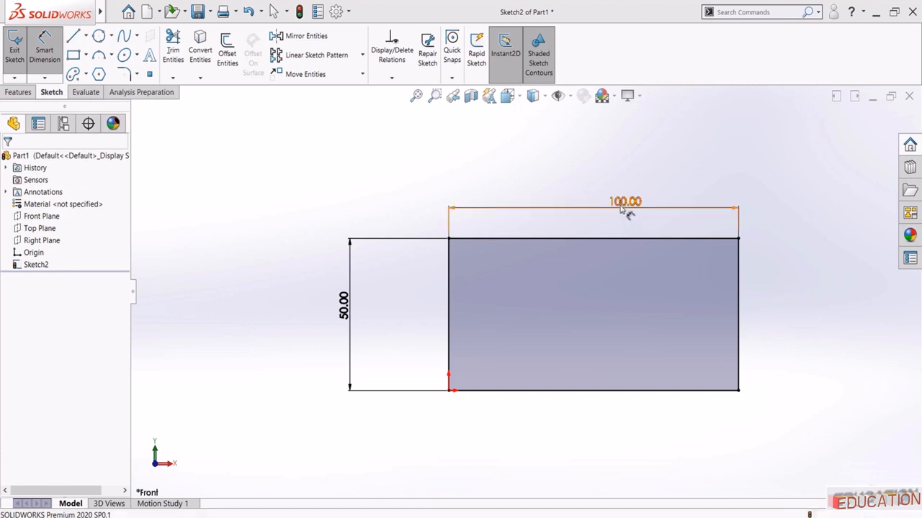
# Move the 100 mm width dimension farther above the rectangle and delete the 50 mm height dimension
pyautogui.moveTo(626, 208); pyautogui.dragTo(588, 186)
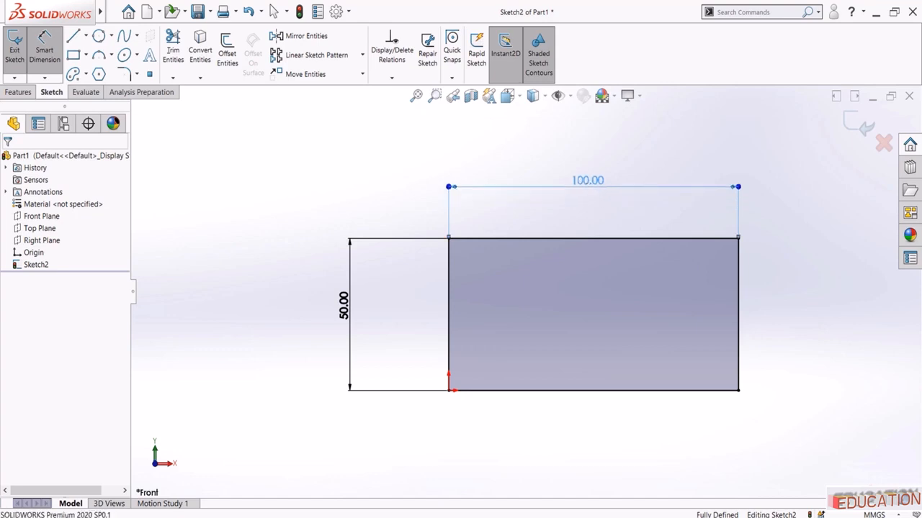
pyautogui.click(509, 223)
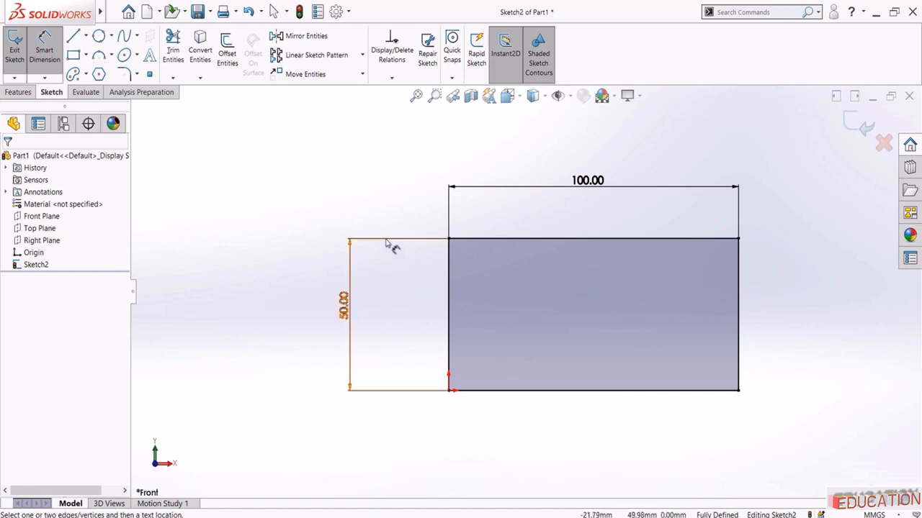
pyautogui.press('Escape')
pyautogui.click(352, 264)
pyautogui.press('Delete')
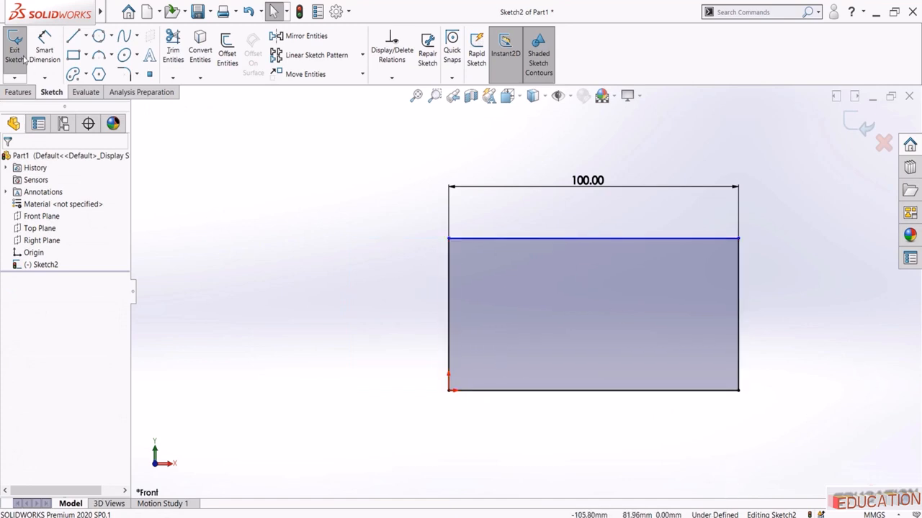
# Dimension the rectangle's left side again, placing the dimension closer to the edge
pyautogui.click(45, 44)
pyautogui.click(448, 266)
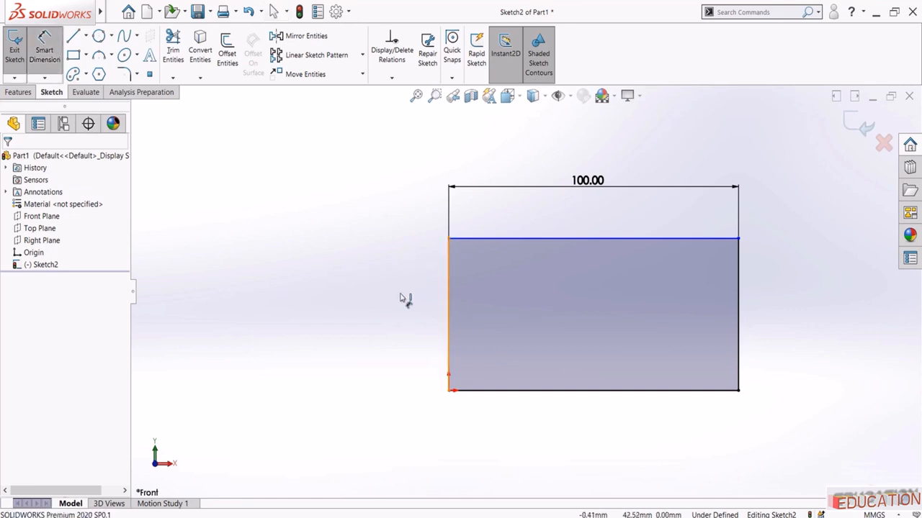
pyautogui.click(402, 303)
pyautogui.click(340, 278)
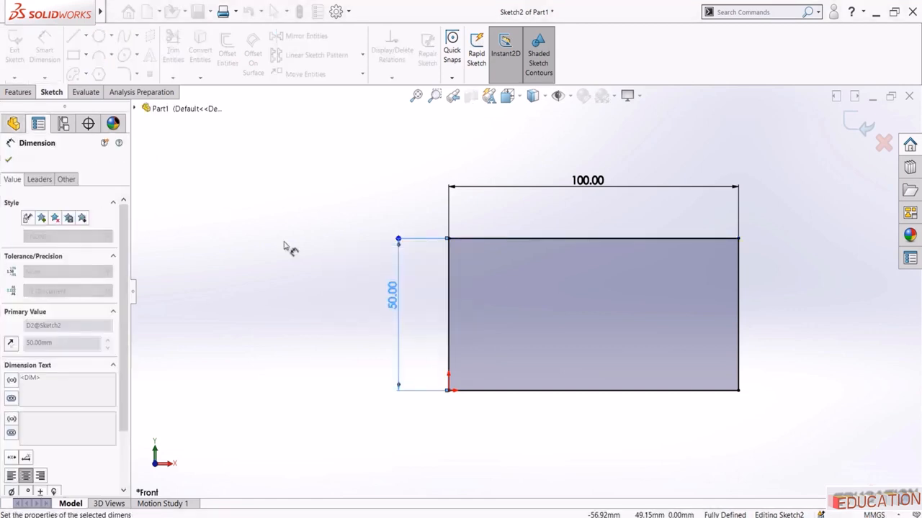
pyautogui.press('Escape')
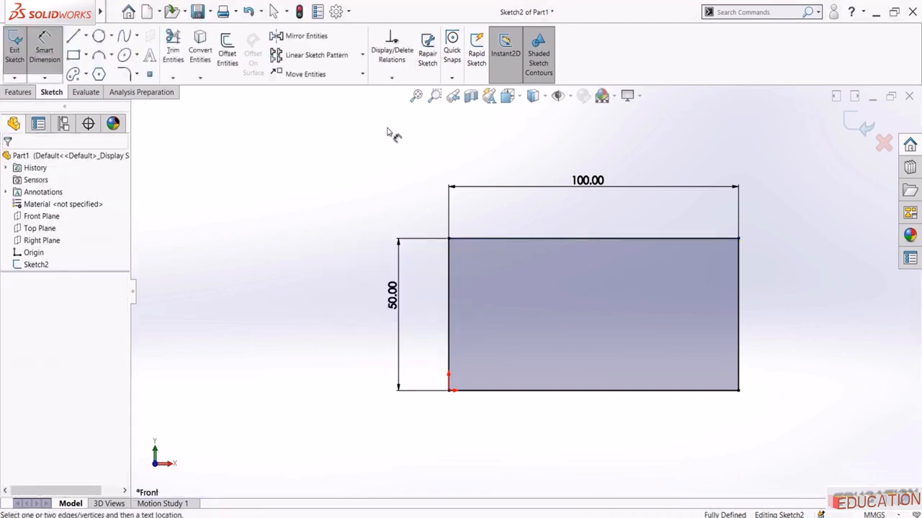
pyautogui.click(417, 96)
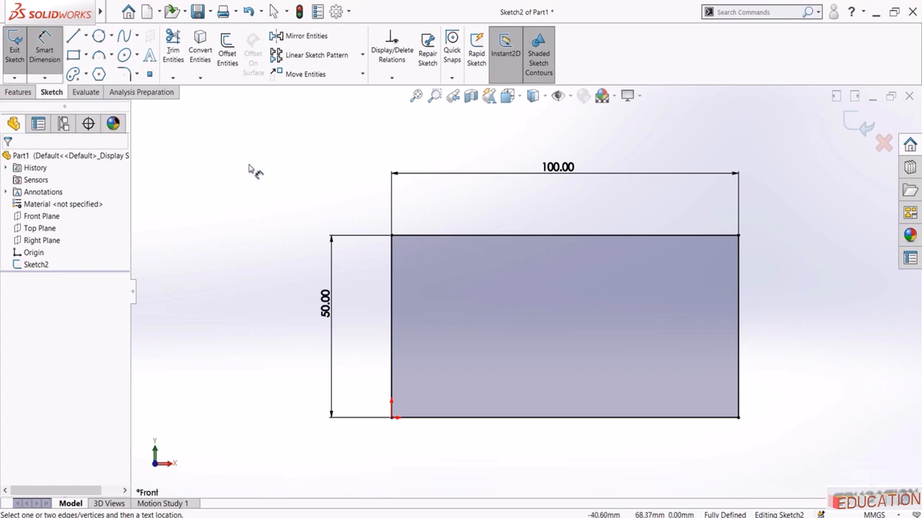
pyautogui.press('Escape')
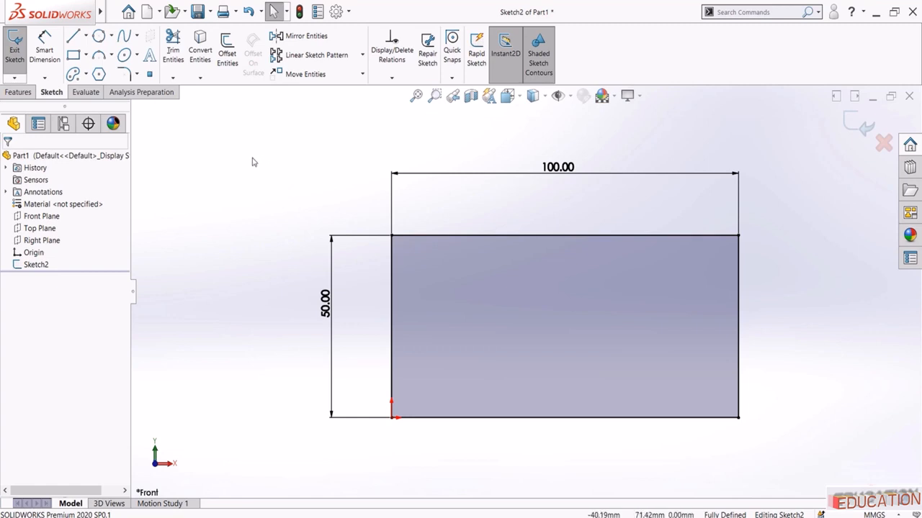
# Add a second width dimension below the rectangle's bottom edge and make it a driven dimension
pyautogui.scroll(2, 302, 195)
pyautogui.click(44, 50)
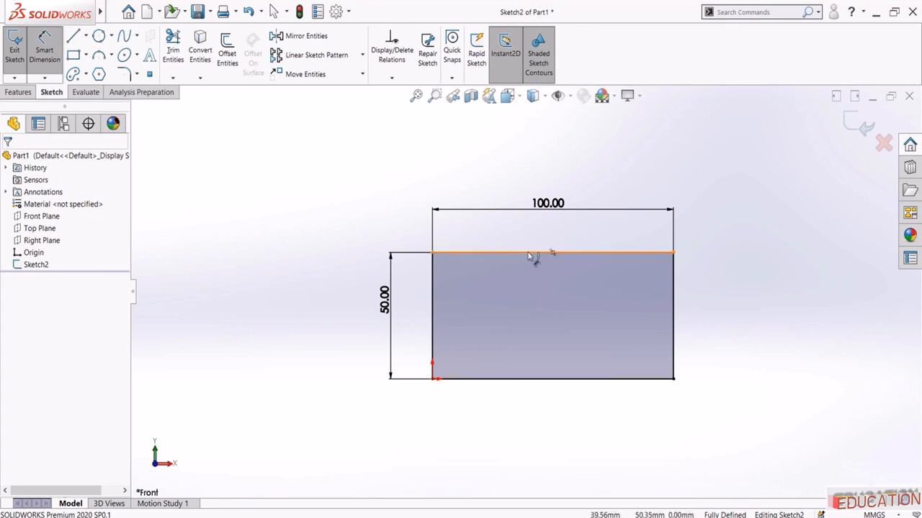
pyautogui.click(49, 68)
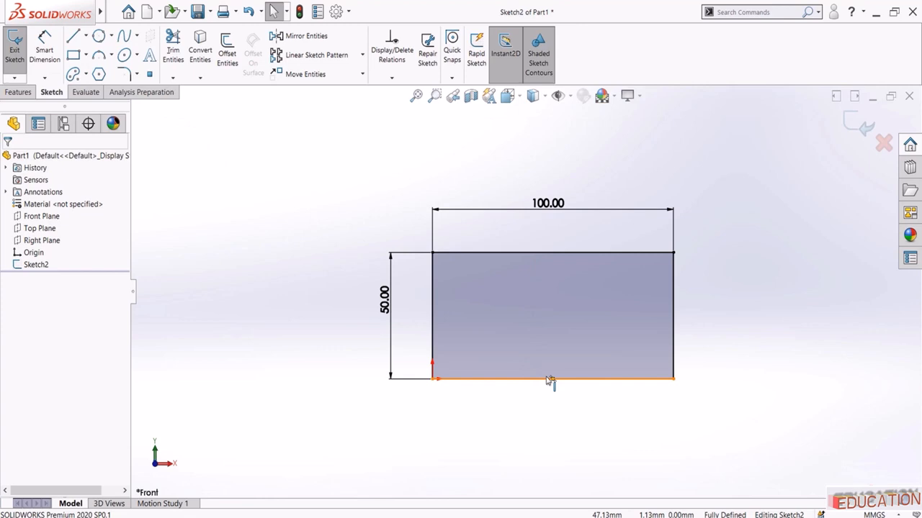
pyautogui.click(44, 50)
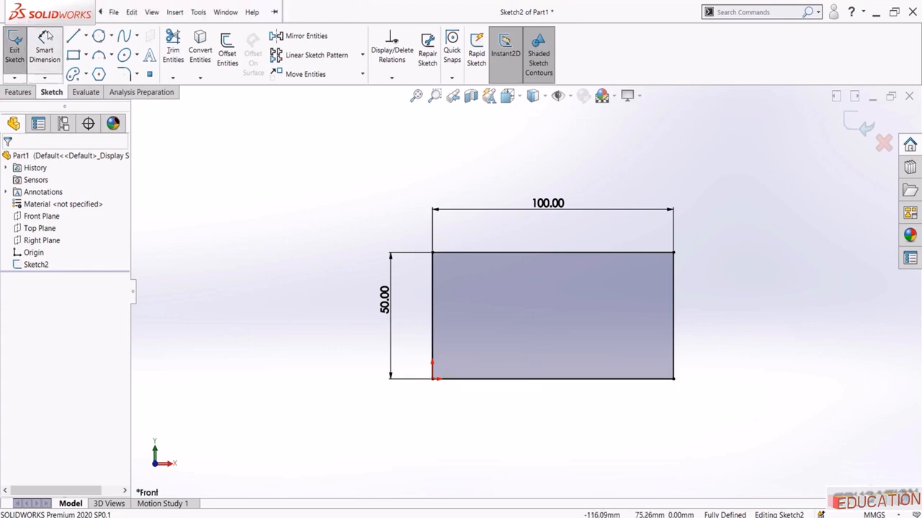
pyautogui.click(559, 379)
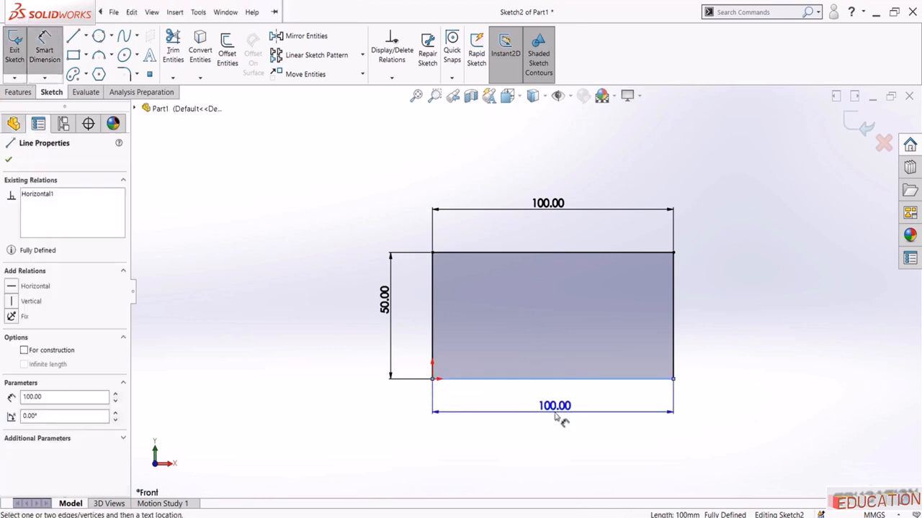
pyautogui.click(556, 418)
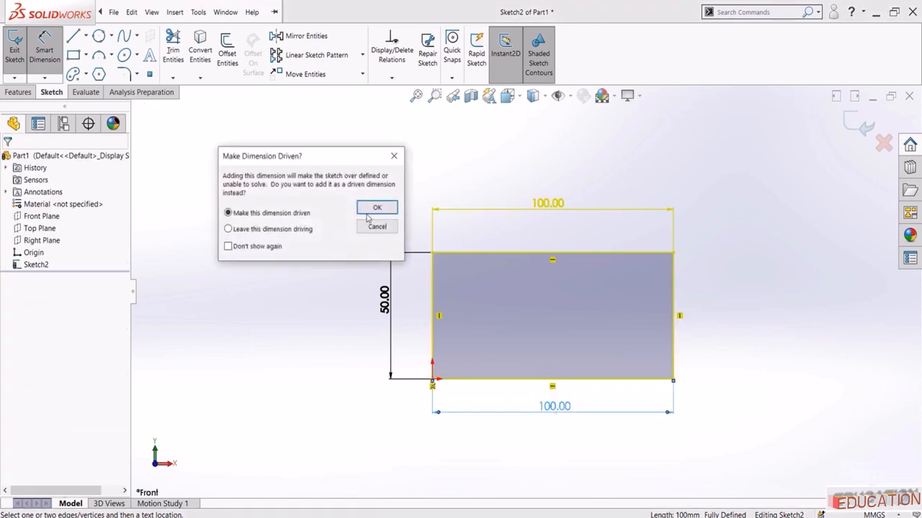
pyautogui.moveTo(323, 158); pyautogui.dragTo(260, 184)
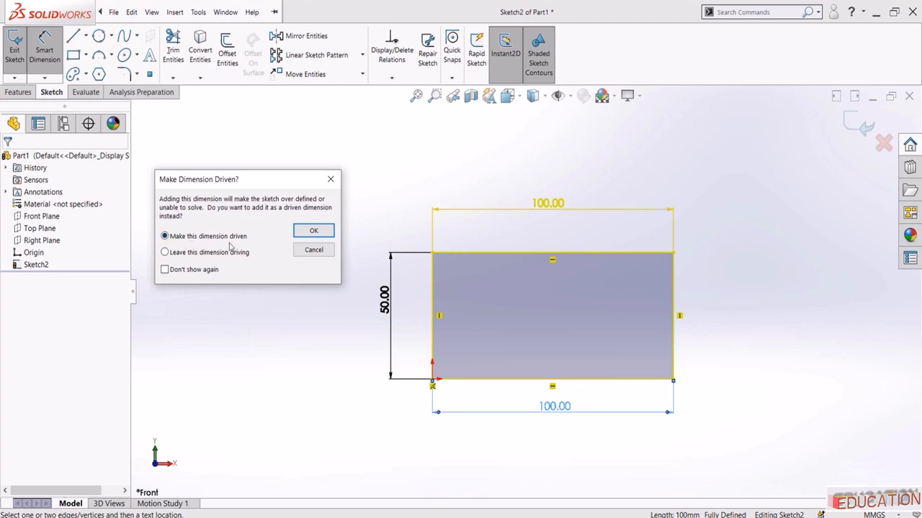
pyautogui.click(313, 231)
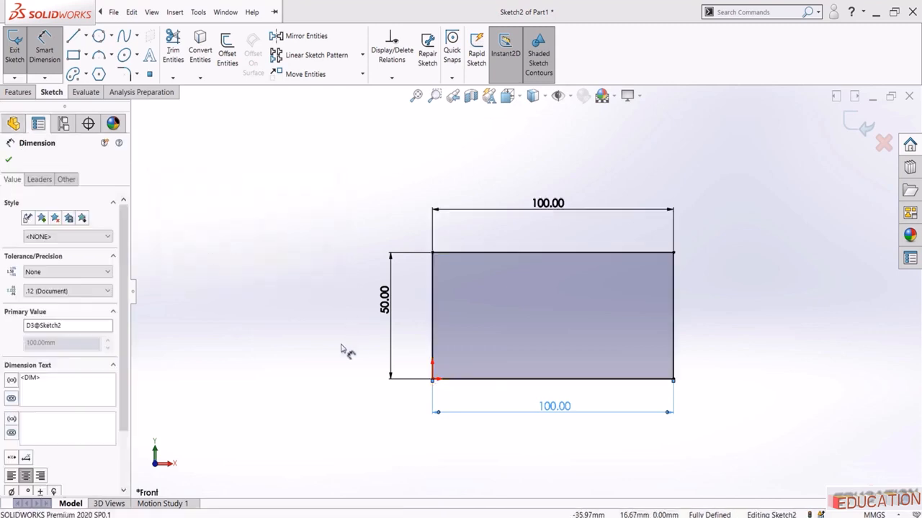
pyautogui.click(321, 371)
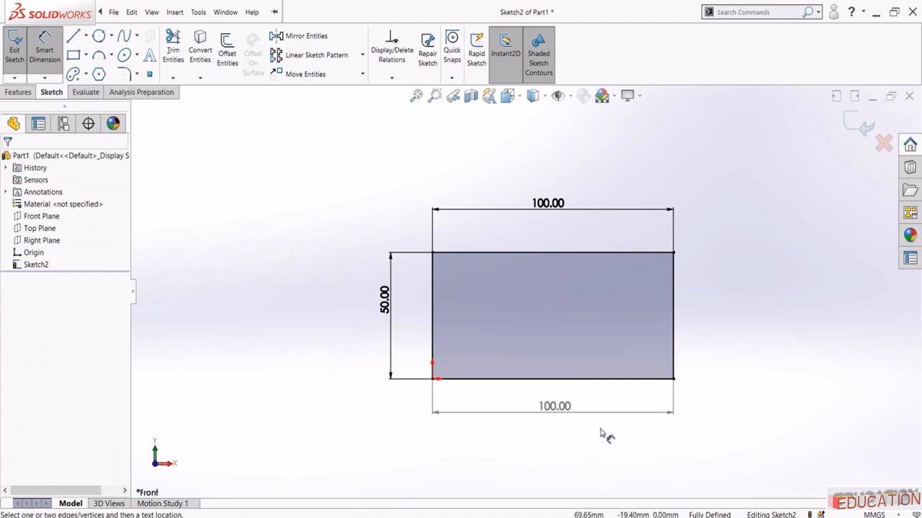
# Leave the Smart Dimension tool and move the driven width dimension slightly lower beneath the rectangle
pyautogui.click(45, 47)
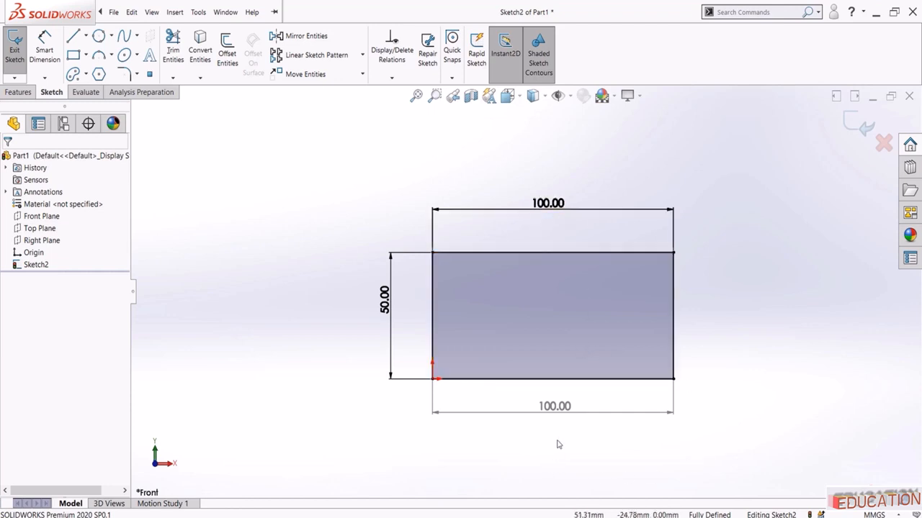
pyautogui.moveTo(556, 409); pyautogui.dragTo(565, 412)
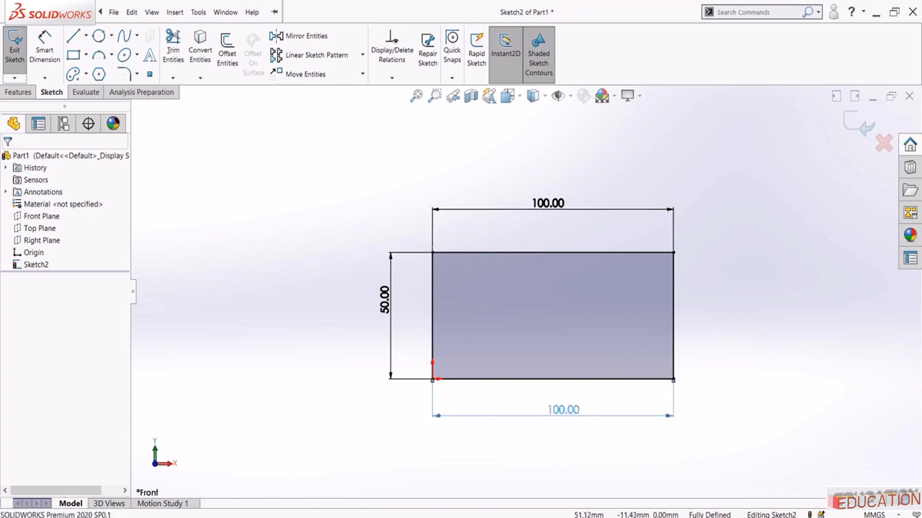
pyautogui.click(334, 257)
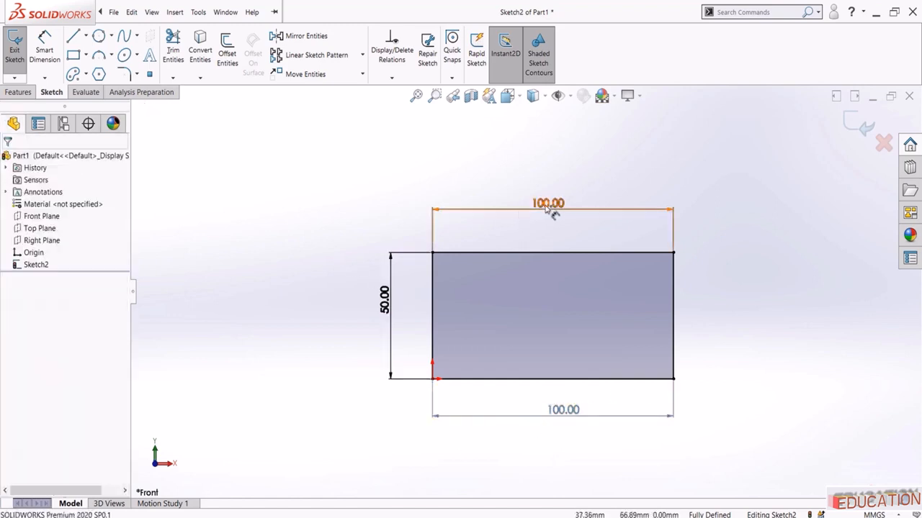
# Set the driving width dimension above the rectangle to 120 mm
pyautogui.doubleClick(551, 204)
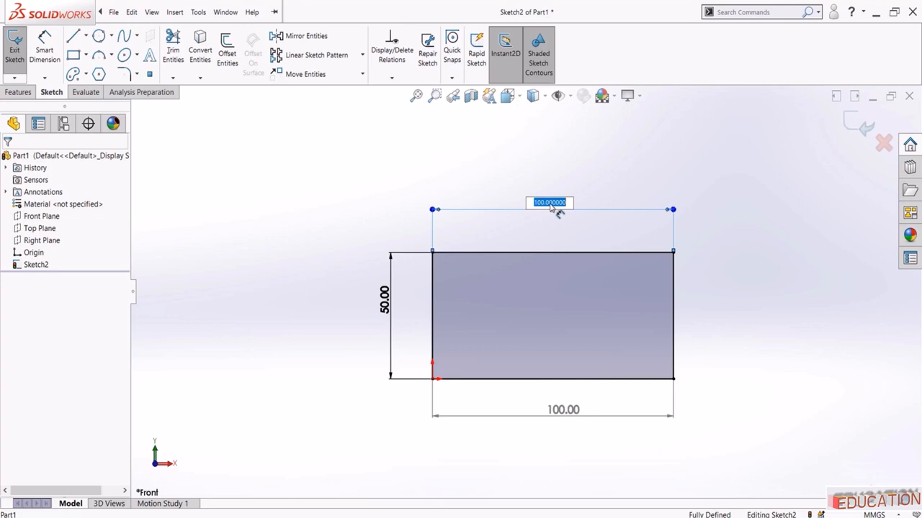
pyautogui.write('120')
pyautogui.press('Return')
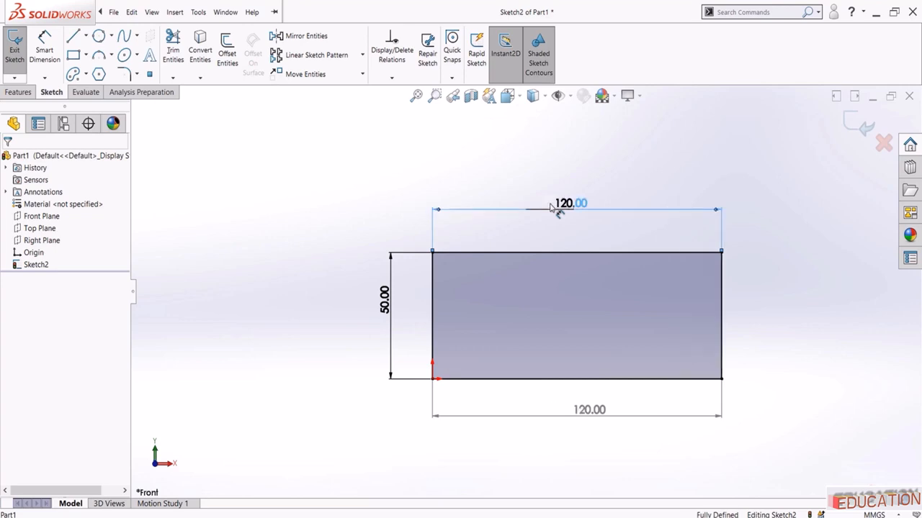
# Try to edit the value of the driven width dimension below the rectangle
pyautogui.doubleClick(595, 412)
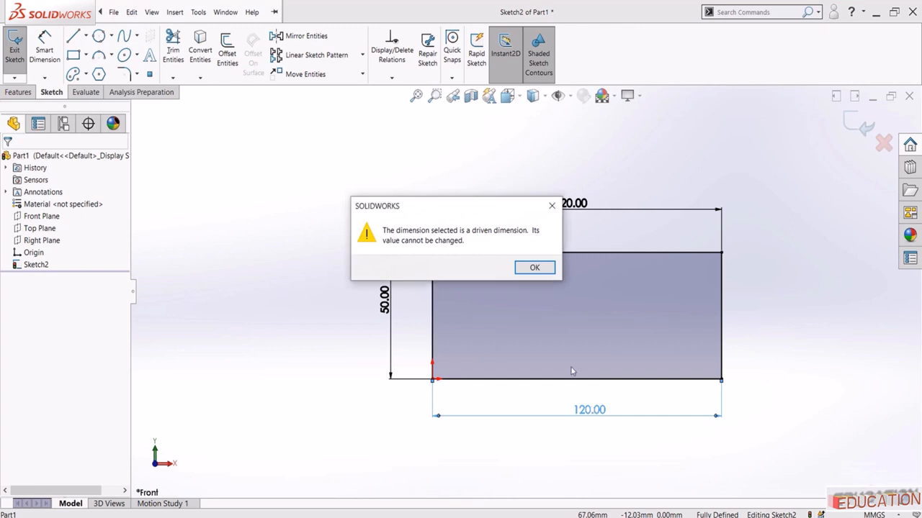
pyautogui.moveTo(477, 208); pyautogui.dragTo(287, 179)
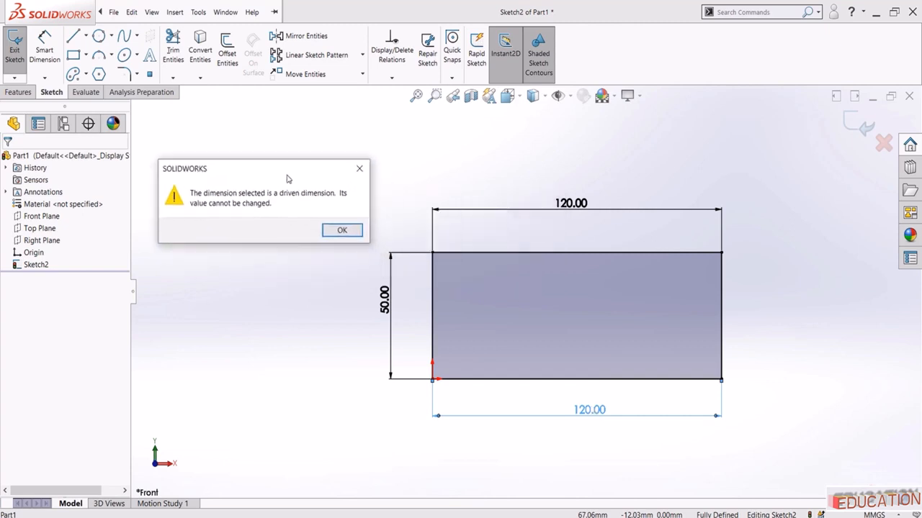
pyautogui.click(341, 230)
pyautogui.click(294, 328)
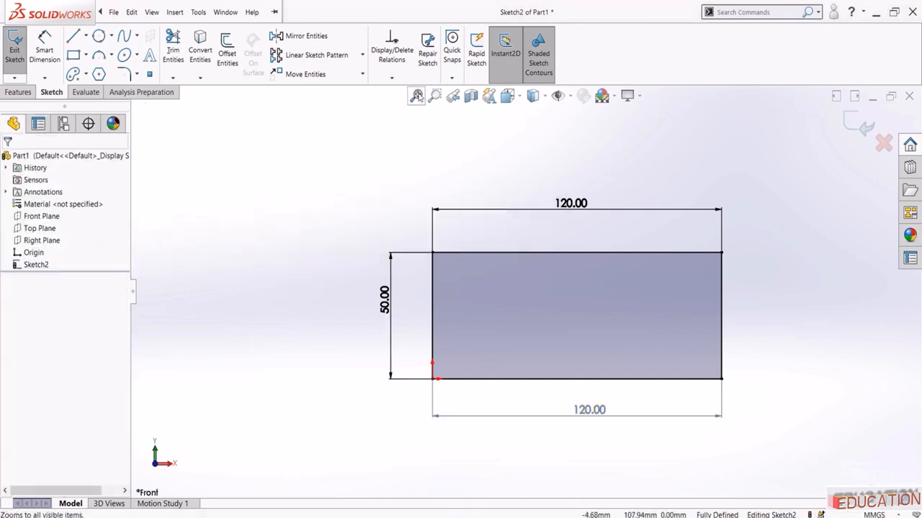
# Add another width dimension to the rectangle's bottom edge, below the driven one, and leave it driving
pyautogui.click(416, 95)
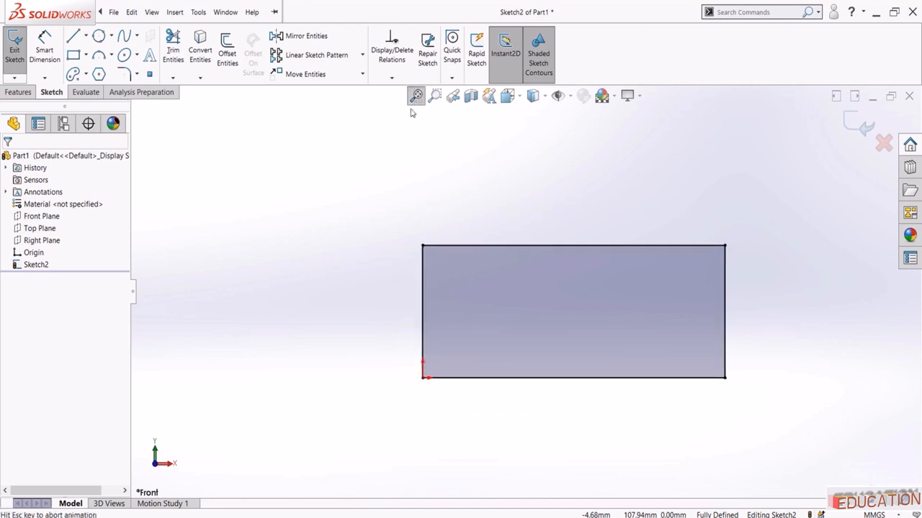
pyautogui.click(44, 51)
pyautogui.click(488, 373)
pyautogui.click(561, 461)
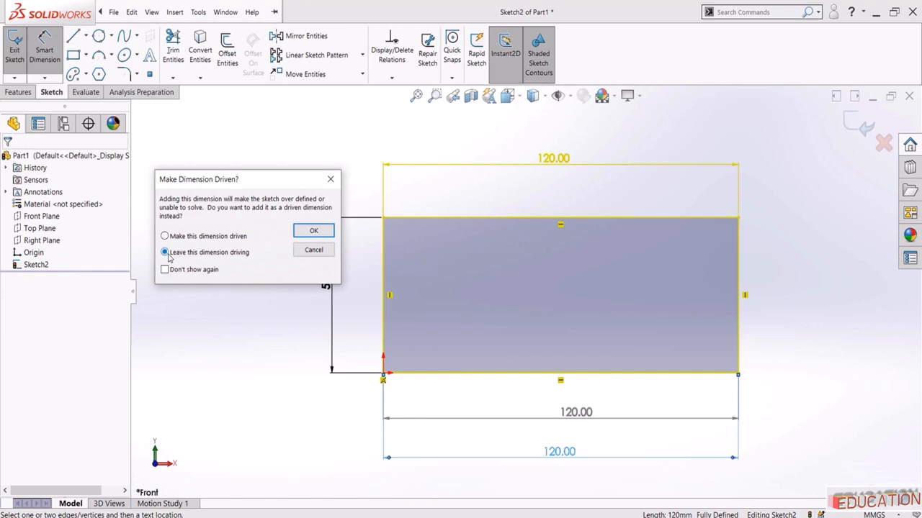
pyautogui.click(312, 231)
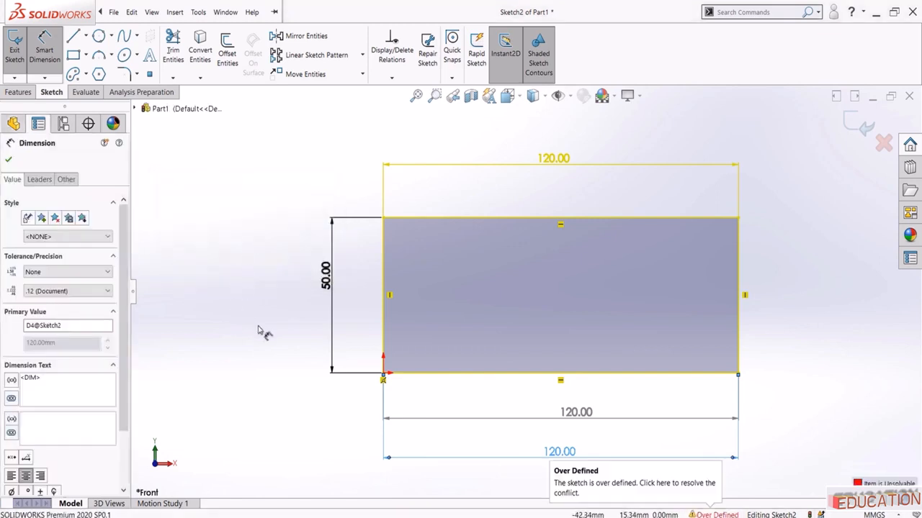
pyautogui.click(280, 347)
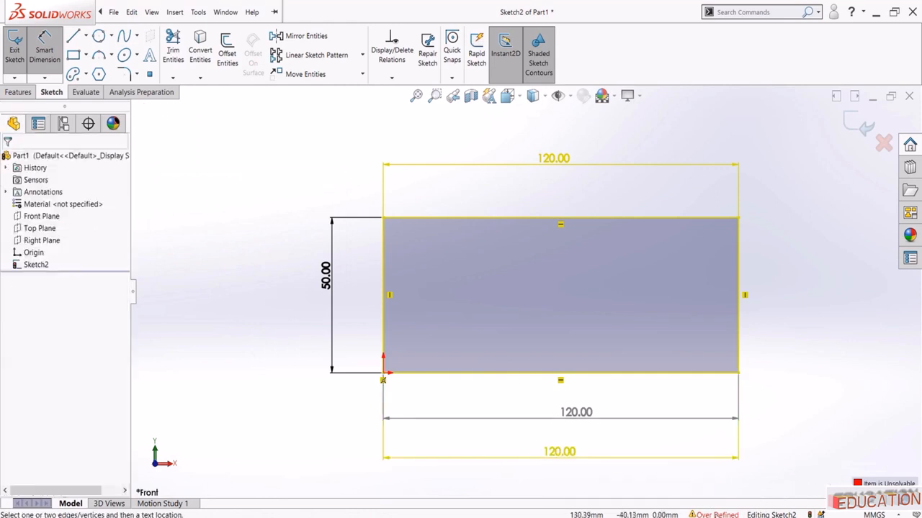
# Diagnose the over-defined rectangle sketch with SketchXpert and examine each proposed solution through to the last one
pyautogui.click(714, 515)
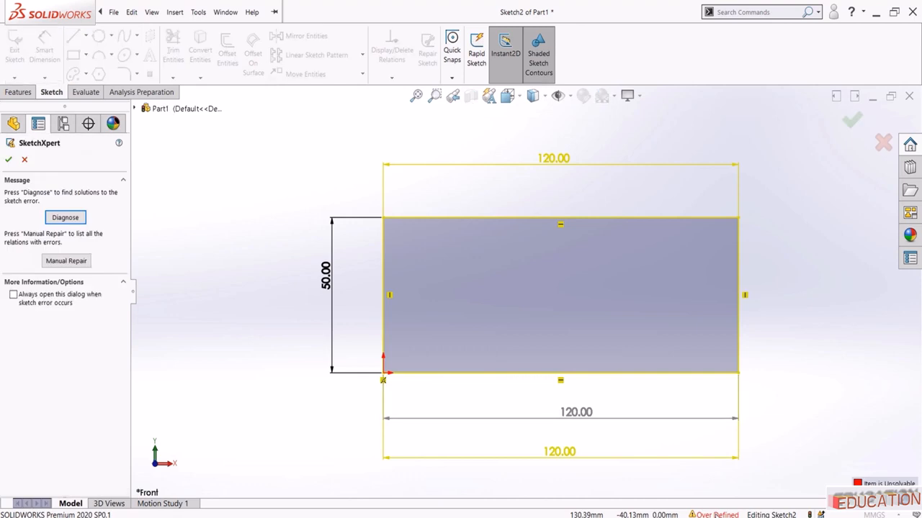
pyautogui.click(7, 160)
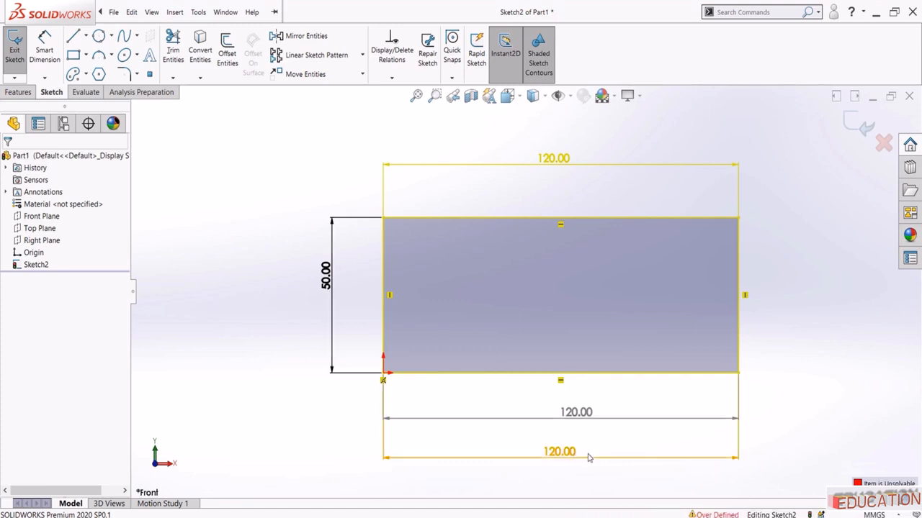
pyautogui.click(713, 515)
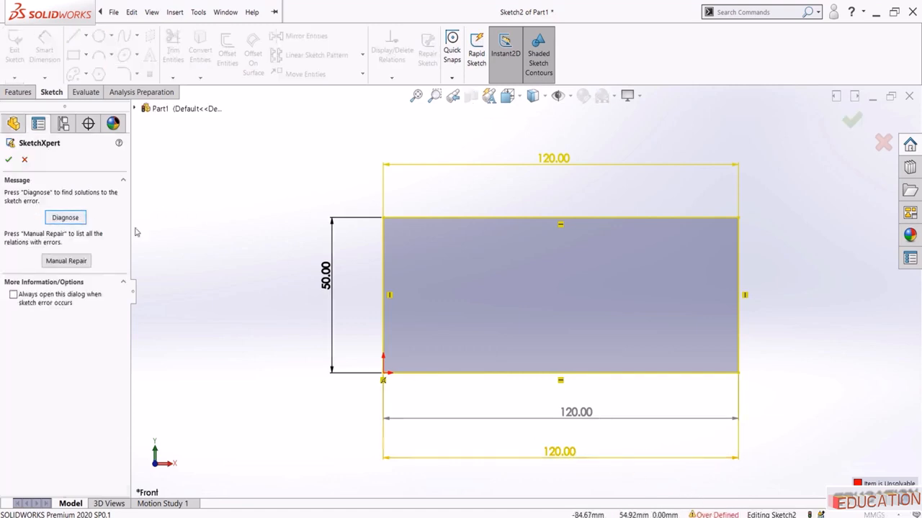
pyautogui.click(60, 218)
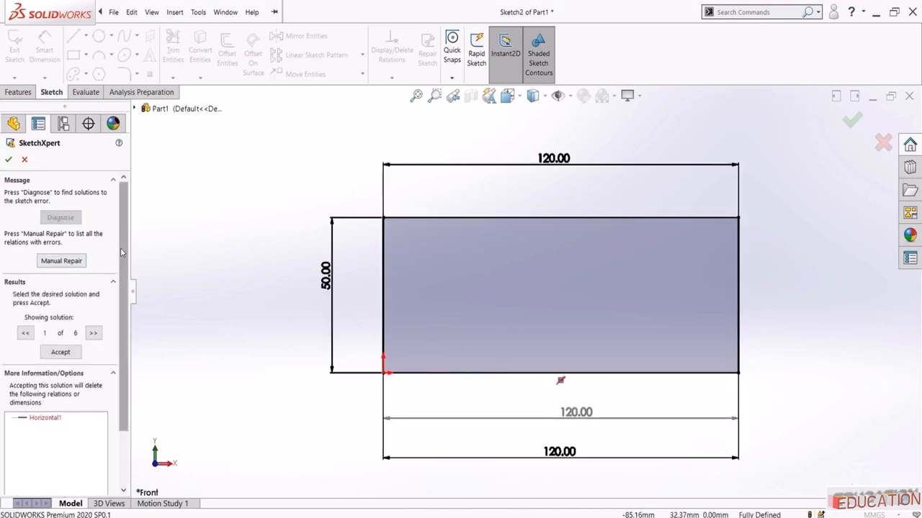
pyautogui.scroll(-2, 124, 273)
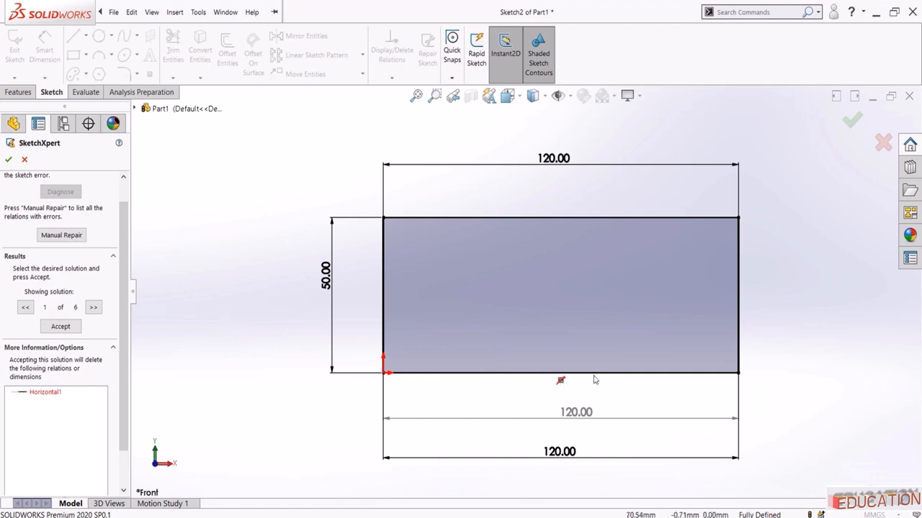
pyautogui.click(94, 308)
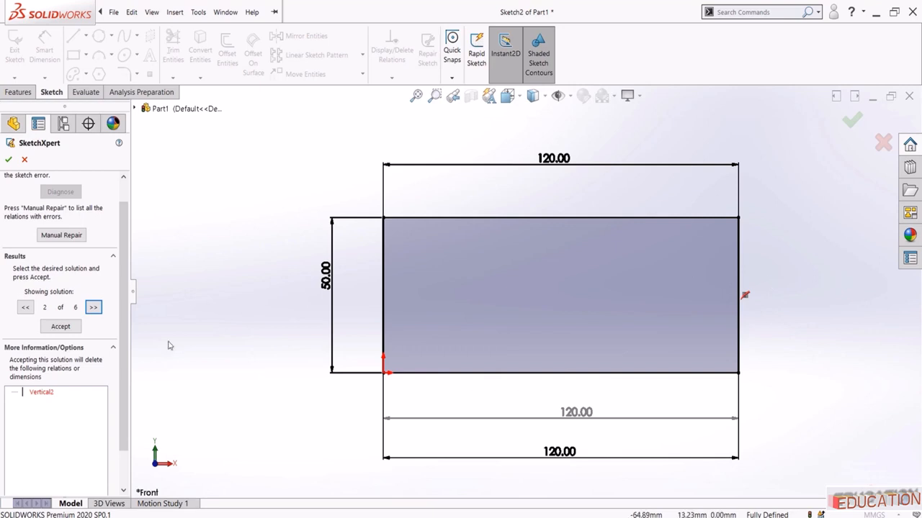
pyautogui.click(93, 308)
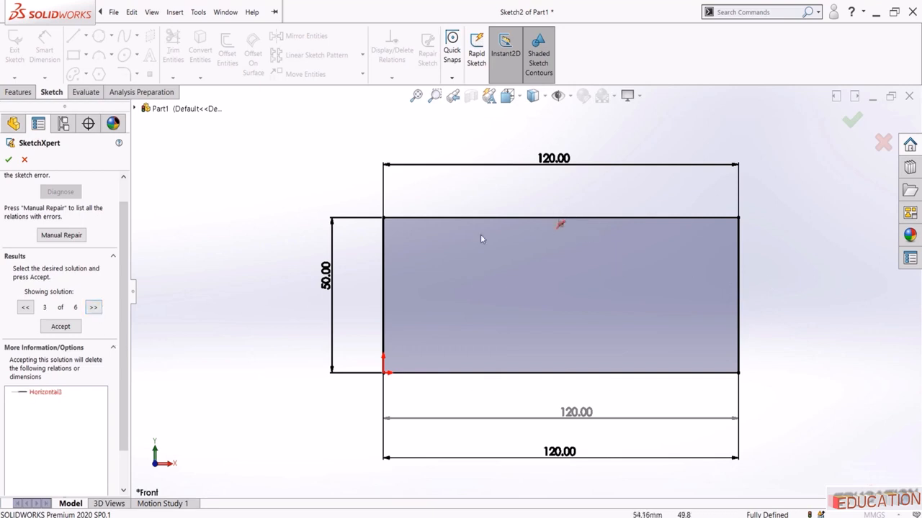
pyautogui.click(93, 309)
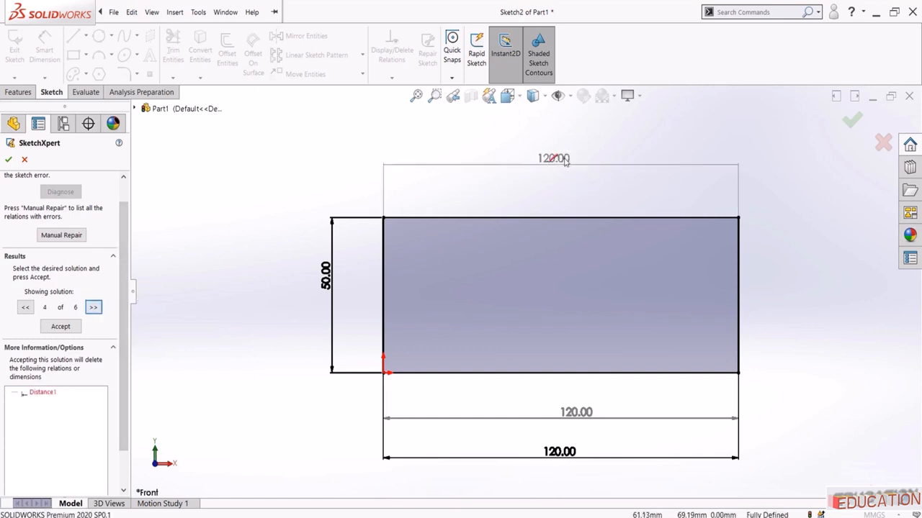
pyautogui.click(93, 308)
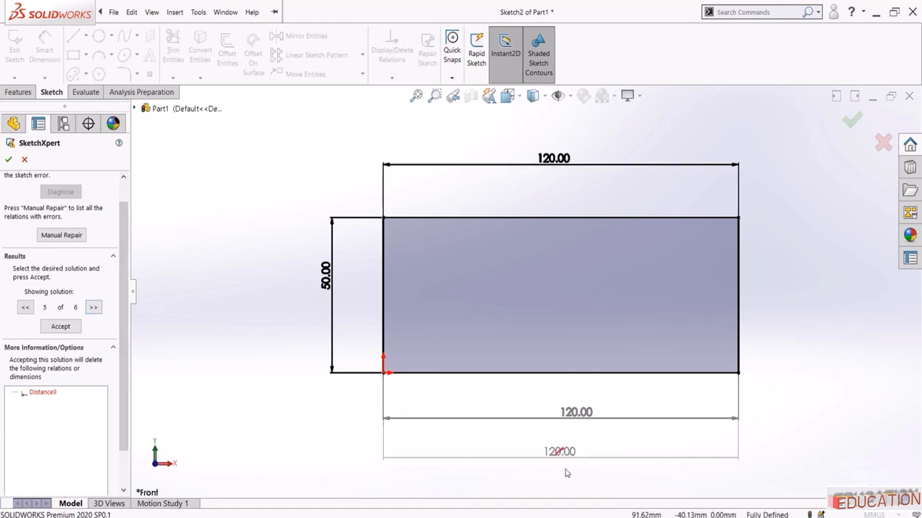
pyautogui.click(92, 308)
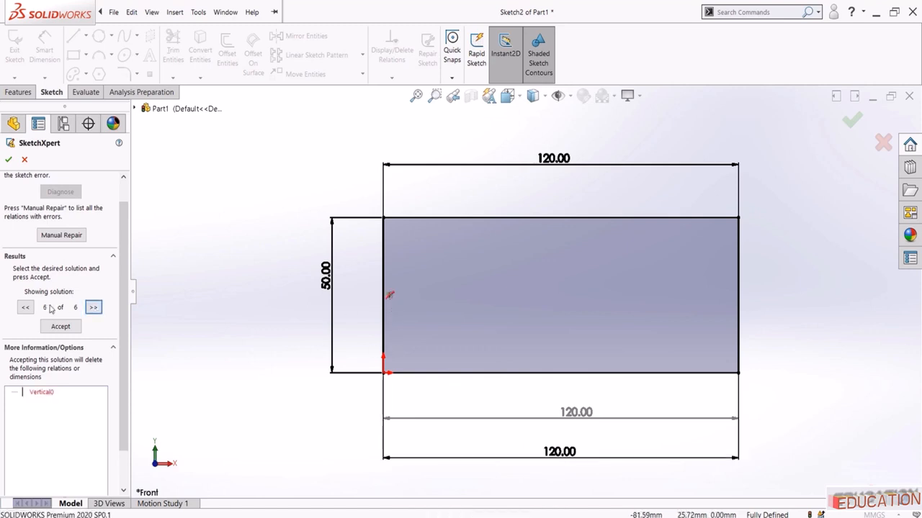
# Go back to the proposed solution that deletes the Vertical2 relation, accept it and close SketchXpert
pyautogui.click(26, 307)
pyautogui.click(26, 308)
pyautogui.click(26, 307)
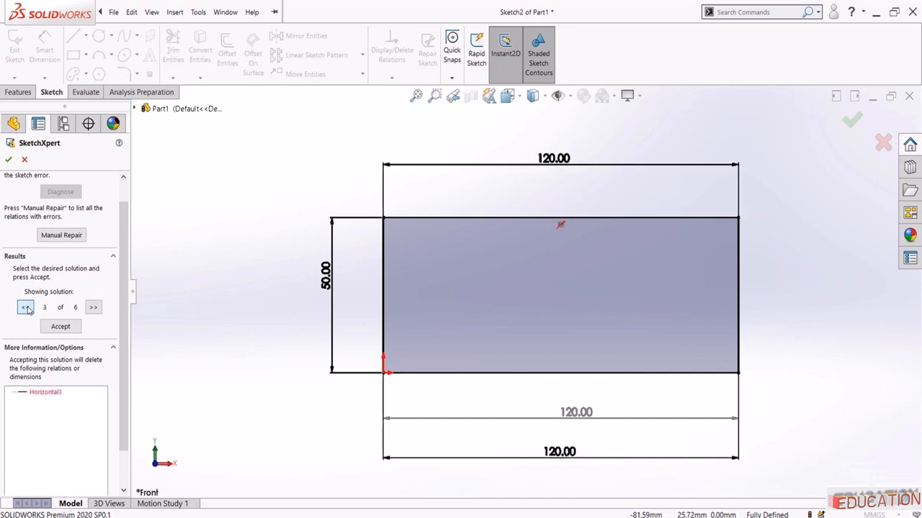
pyautogui.click(26, 308)
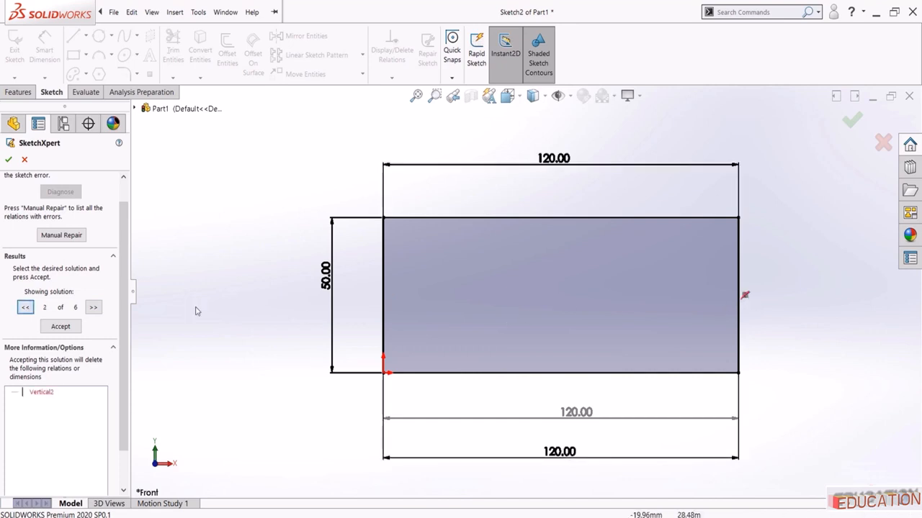
pyautogui.click(59, 327)
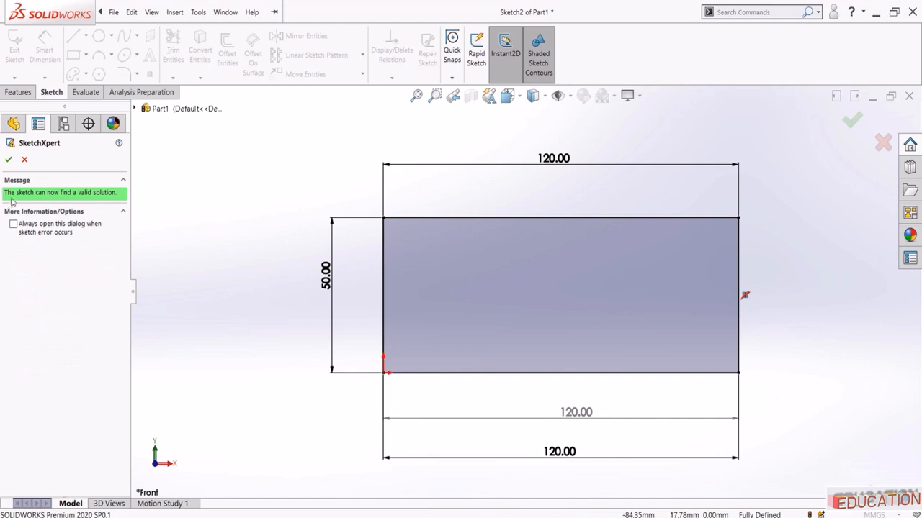
pyautogui.click(8, 159)
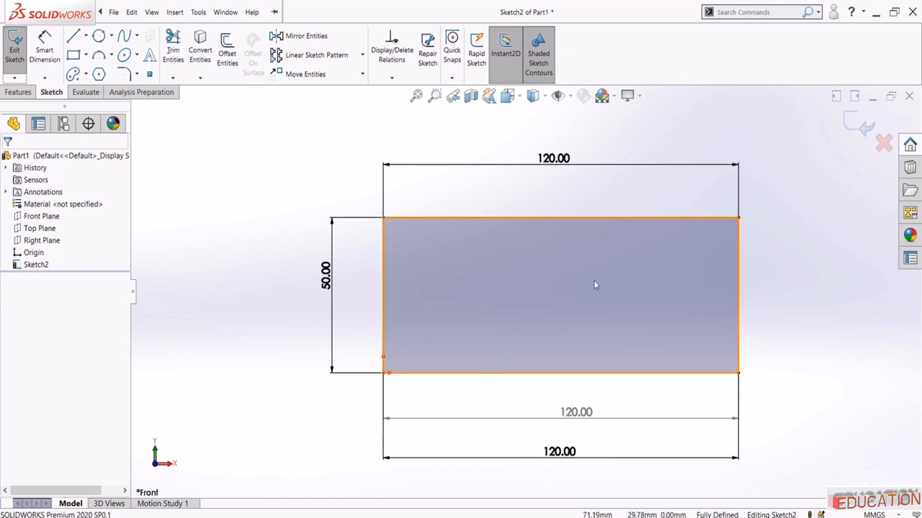
# Try 150 mm for the lowest width dimension below the rectangle, and restore it to 120 mm
pyautogui.click(562, 452)
pyautogui.press('BackSpace')
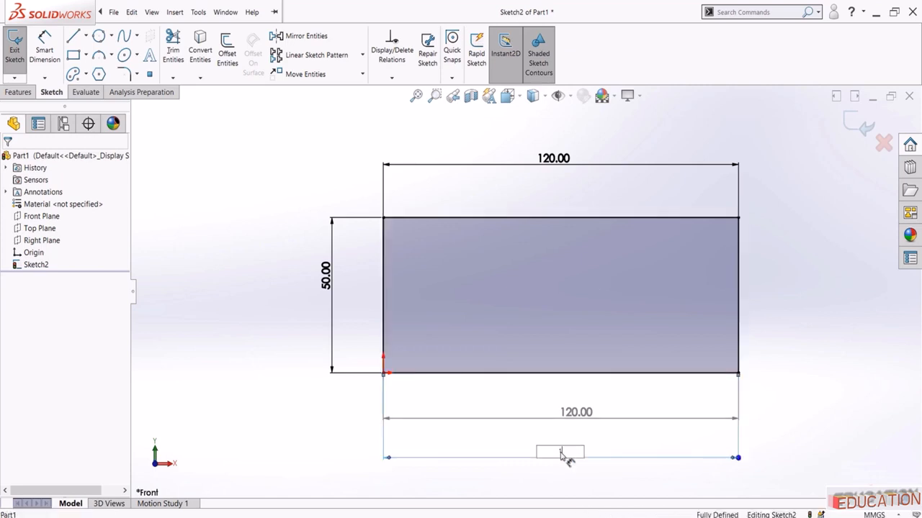
pyautogui.press('Return')
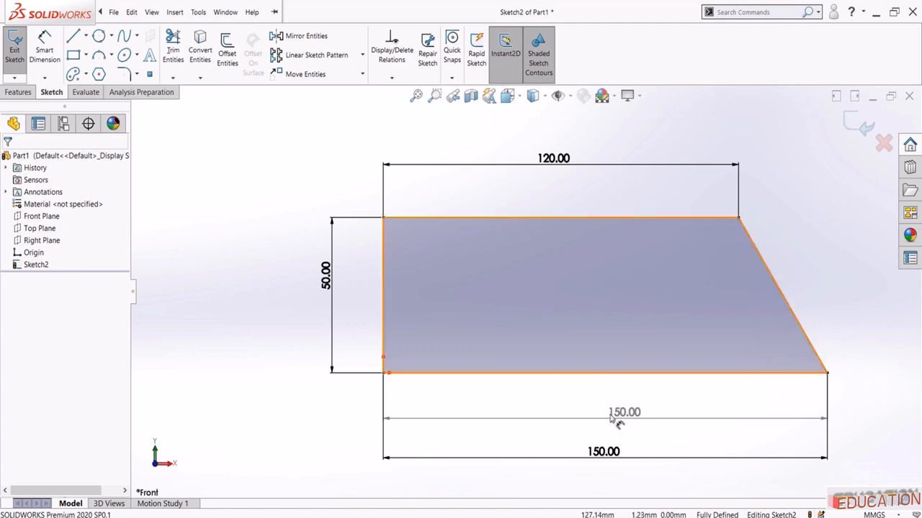
pyautogui.click(603, 451)
pyautogui.write('120')
pyautogui.press('Return')
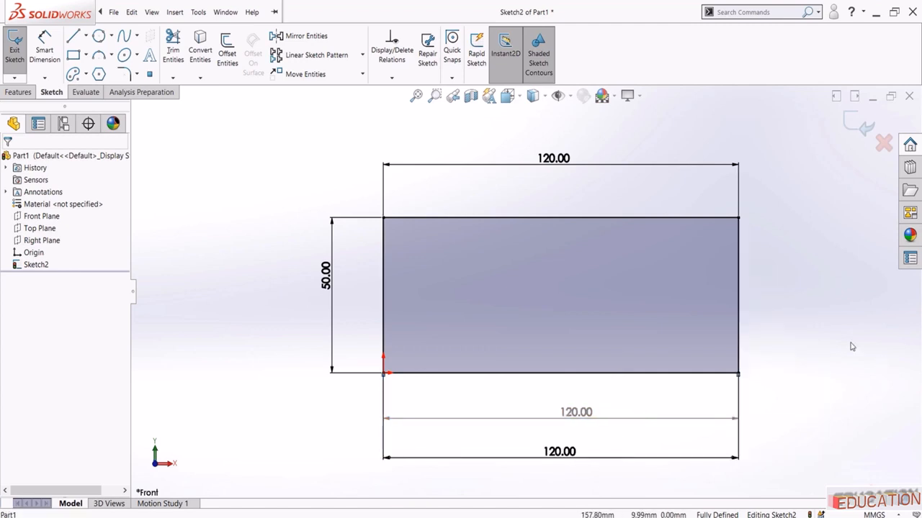
# Add a vertical relation to the rectangle's right edge
pyautogui.click(739, 265)
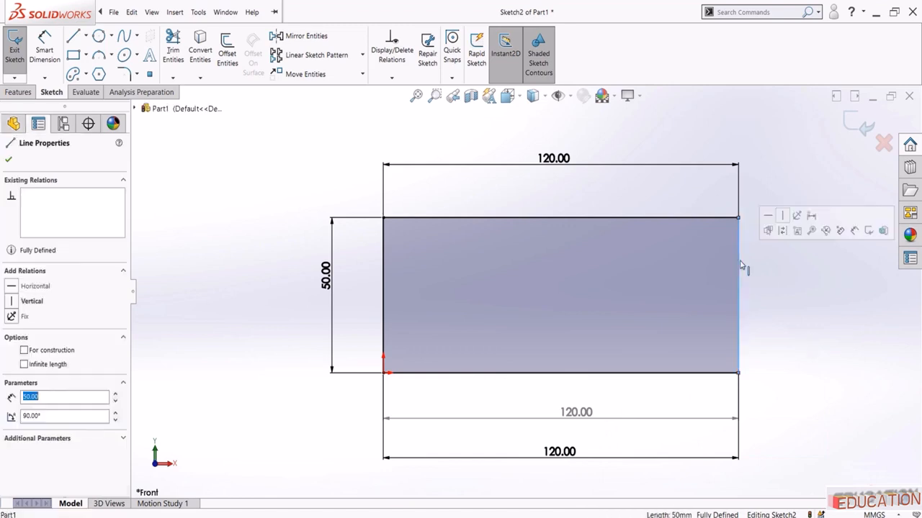
pyautogui.click(783, 217)
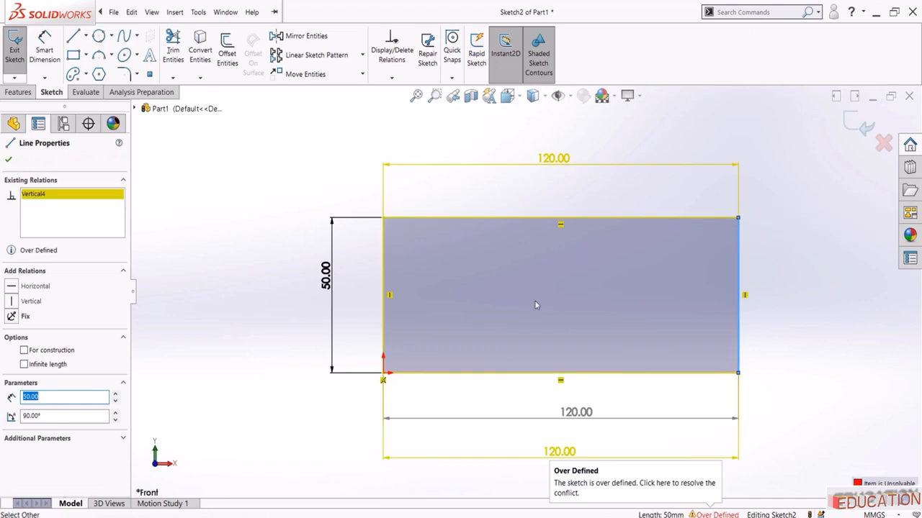
pyautogui.click(231, 321)
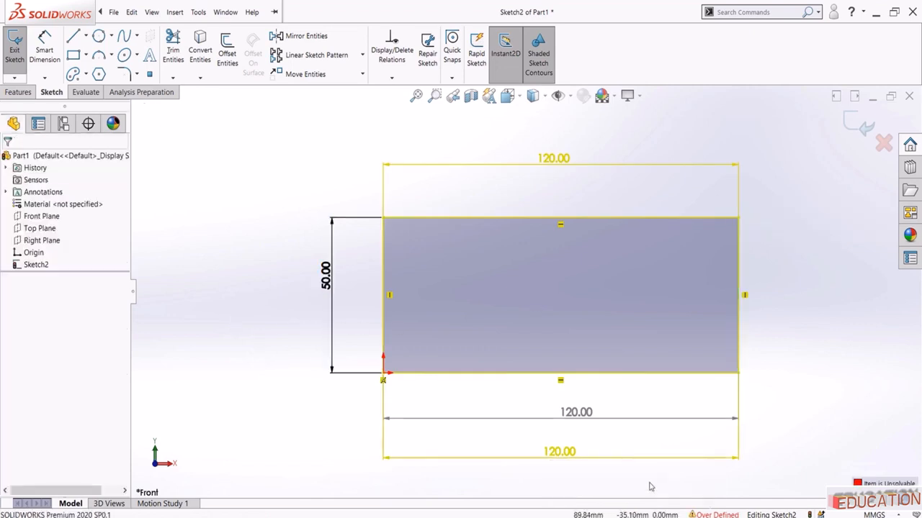
# List the conflicting relations and dimensions with SketchXpert's manual repair and examine which sketch entity each one belongs to
pyautogui.click(713, 515)
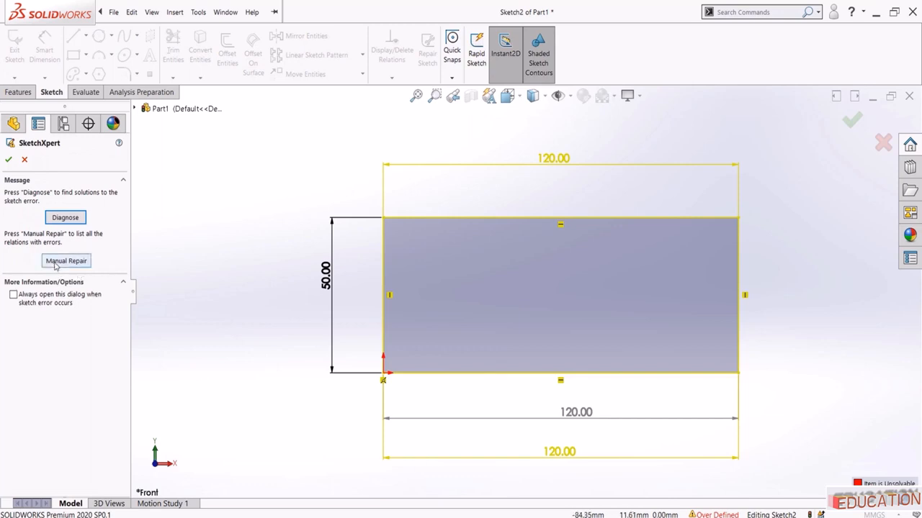
pyautogui.click(56, 264)
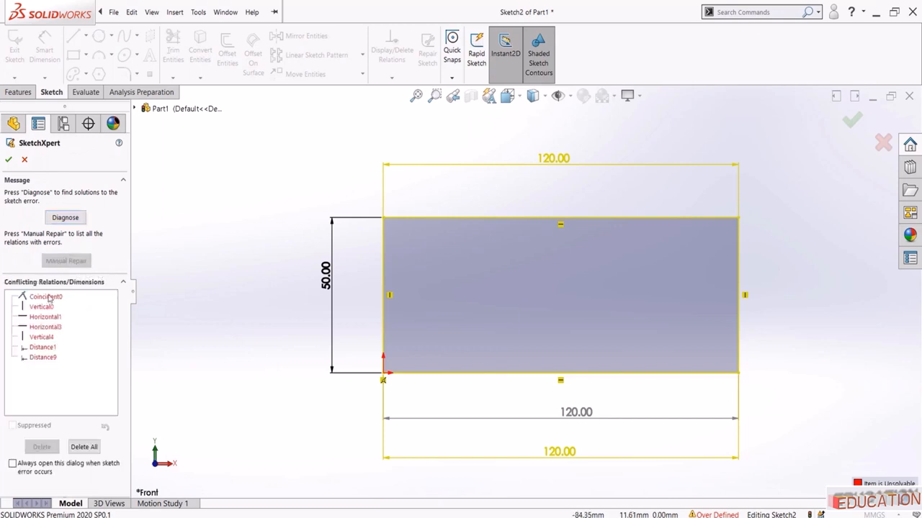
pyautogui.click(45, 297)
pyautogui.click(41, 306)
pyautogui.click(44, 317)
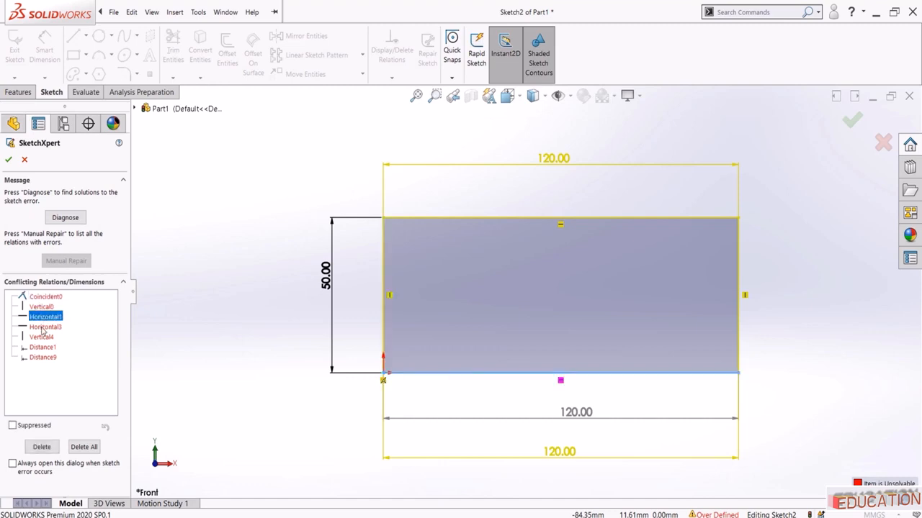
pyautogui.click(44, 327)
pyautogui.click(42, 338)
pyautogui.click(43, 348)
pyautogui.click(43, 358)
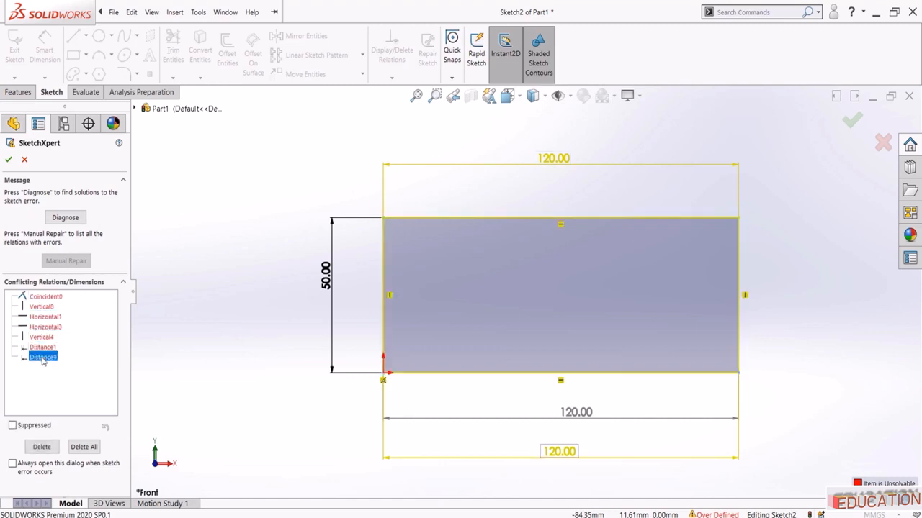
pyautogui.click(40, 328)
pyautogui.click(41, 317)
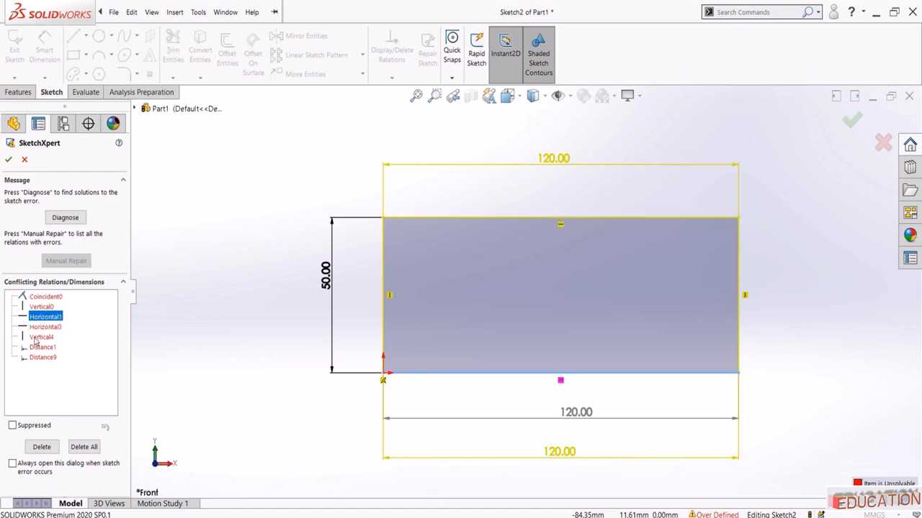
# Delete the right edge's conflicting Vertical4 relation and close SketchXpert
pyautogui.click(38, 338)
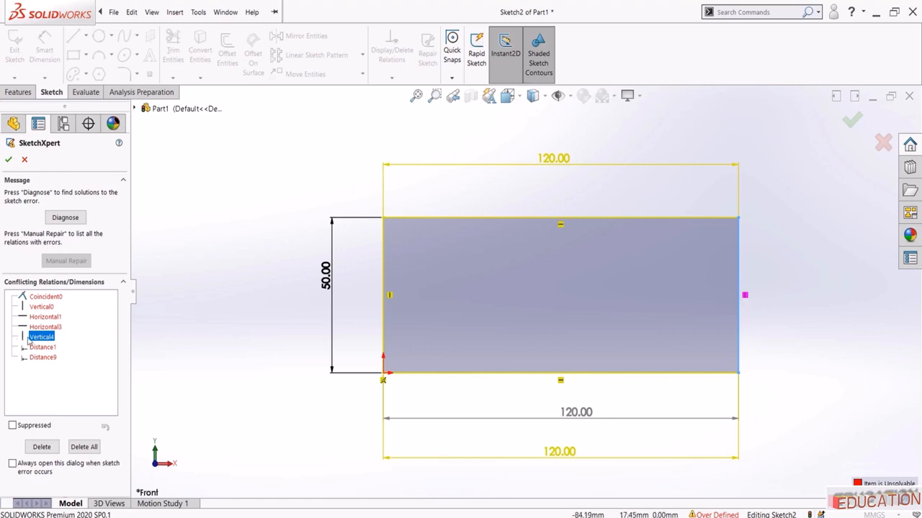
pyautogui.click(42, 446)
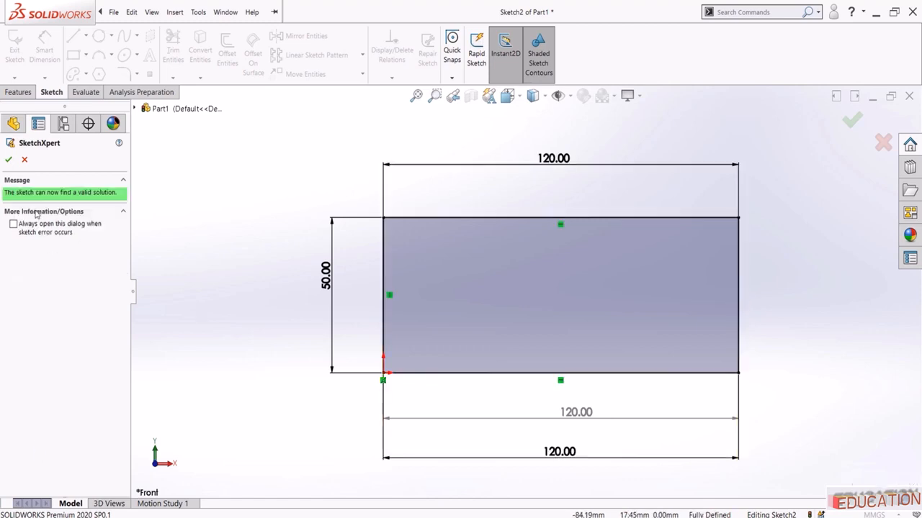
pyautogui.click(9, 159)
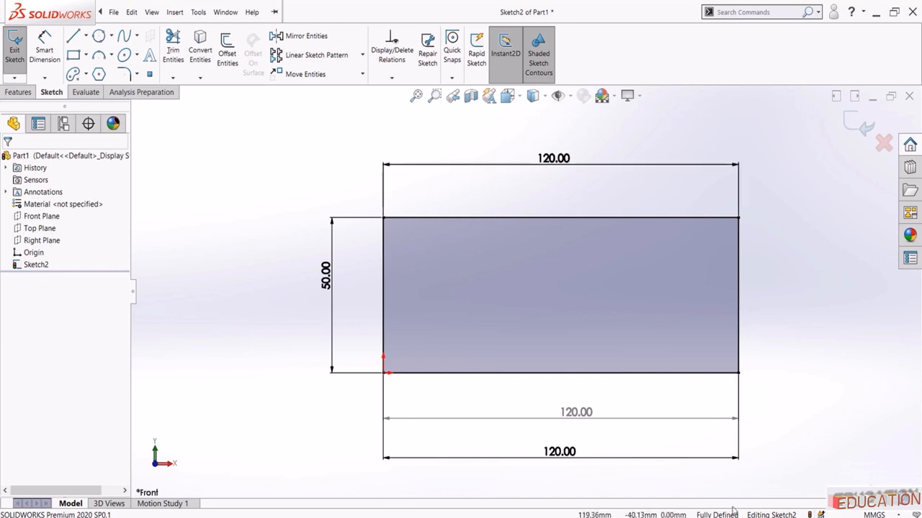
# Draw a diagonal line from the rectangle's upper-left corner to its lower-right corner
pyautogui.click(73, 35)
pyautogui.click(384, 218)
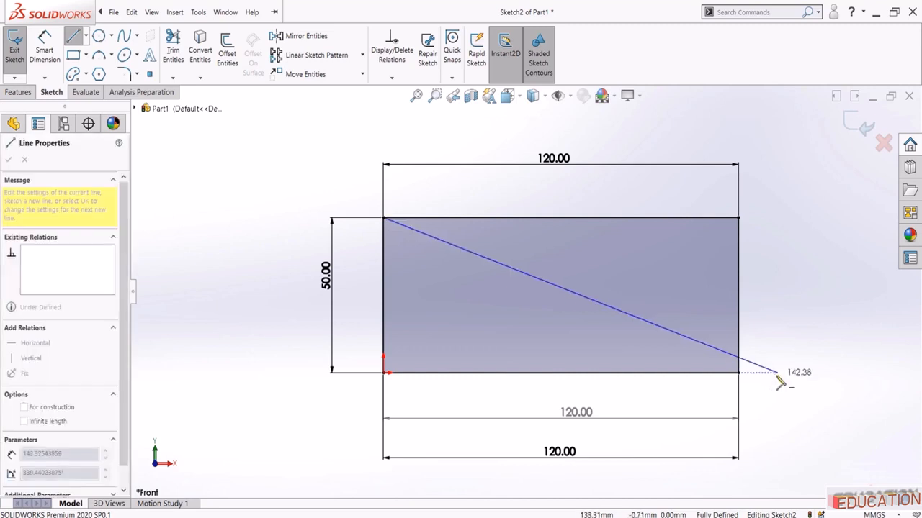
pyautogui.click(738, 372)
pyautogui.press('Escape')
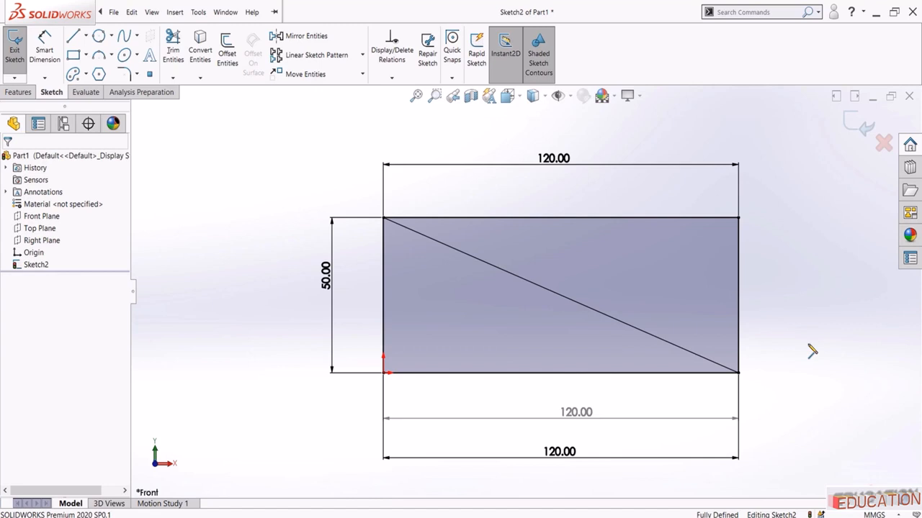
# Add a horizontal relation to the diagonal line, and open SketchXpert and close it without repairing anything
pyautogui.click(580, 304)
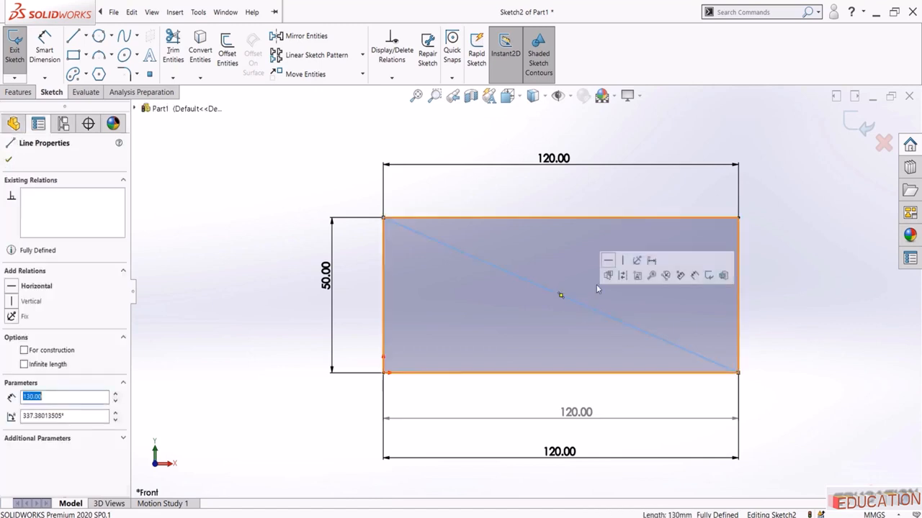
pyautogui.click(608, 262)
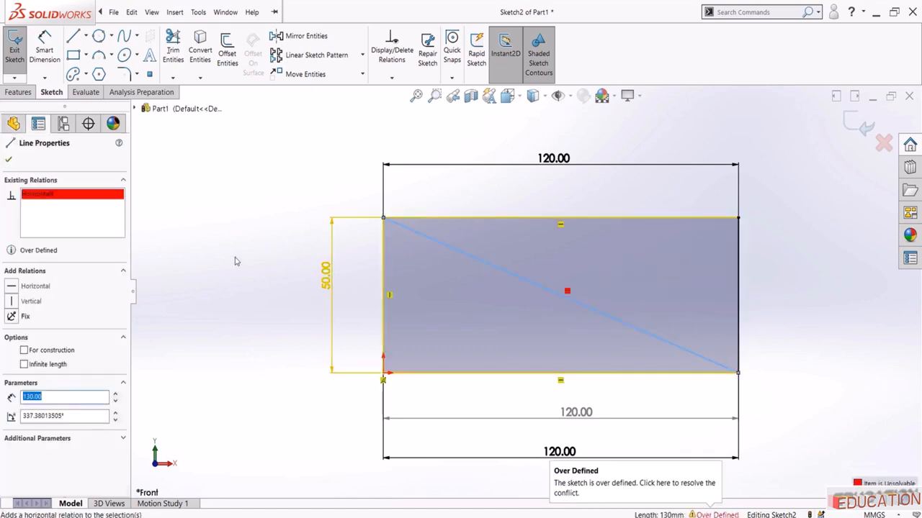
pyautogui.press('Escape')
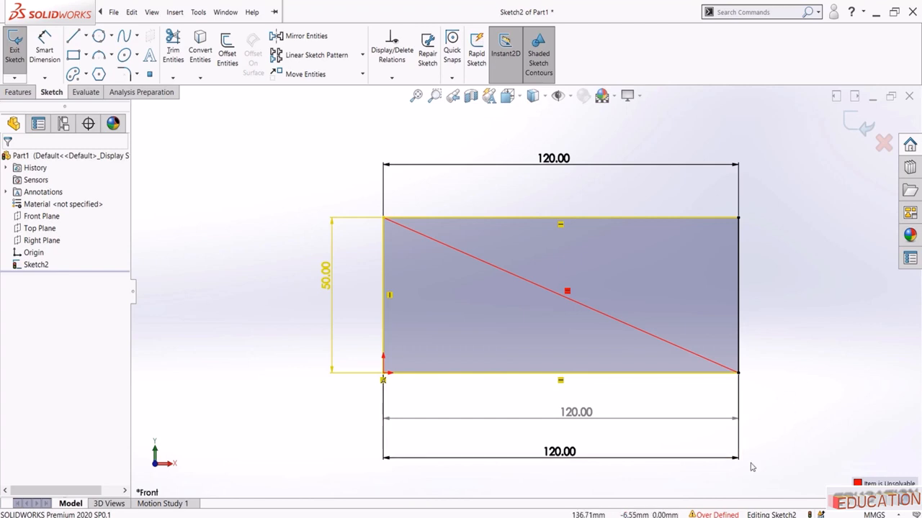
pyautogui.click(717, 514)
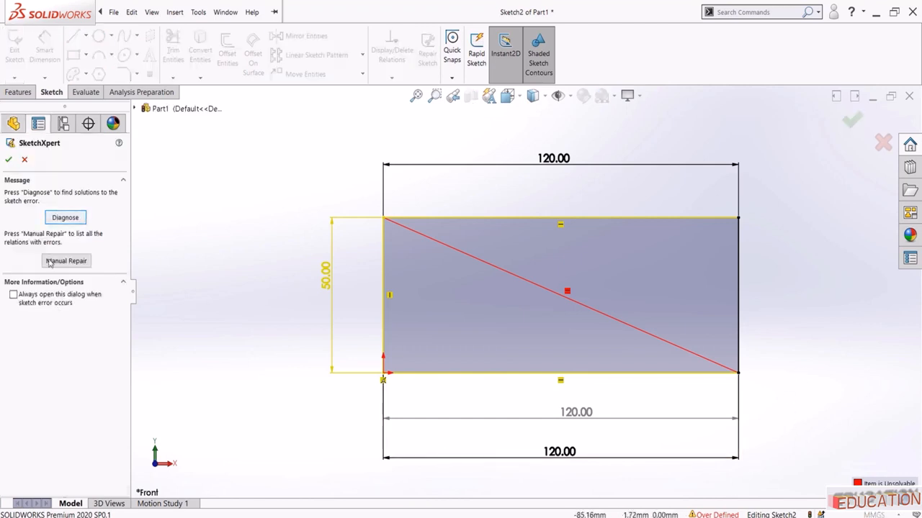
pyautogui.click(9, 160)
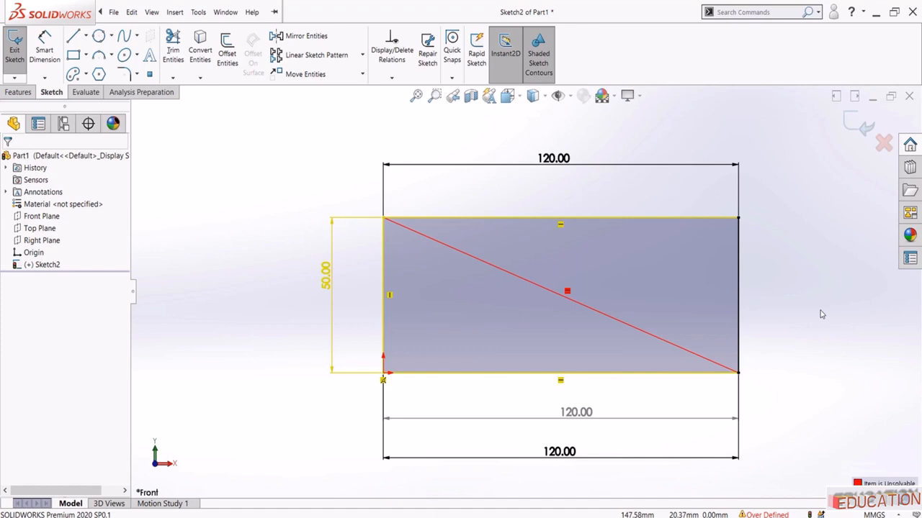
# Delete the upper edge's horizontal relation and pull the rectangle's upper-right corner upward until that edge slopes about 6°
pyautogui.click(562, 227)
pyautogui.press('Delete')
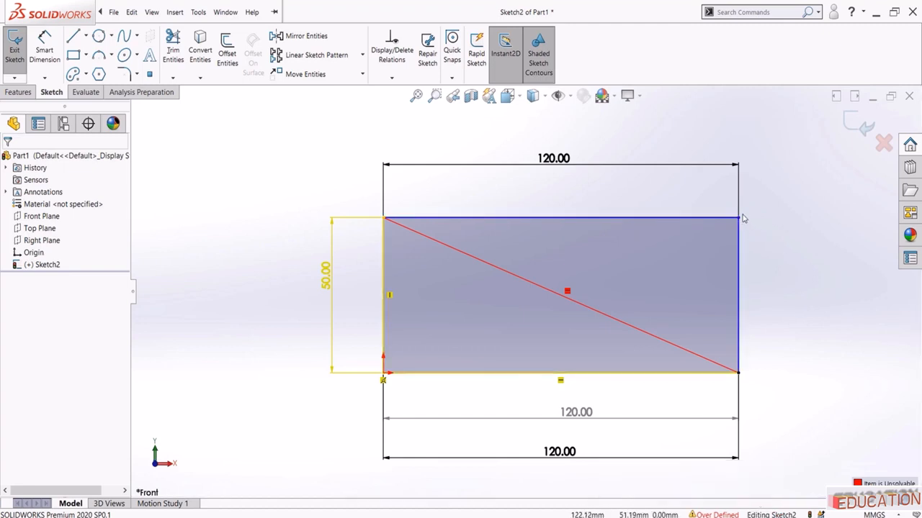
pyautogui.moveTo(738, 218)
pyautogui.mouseDown()
pyautogui.moveTo(782, 206)
pyautogui.moveTo(786, 180)
pyautogui.mouseUp()
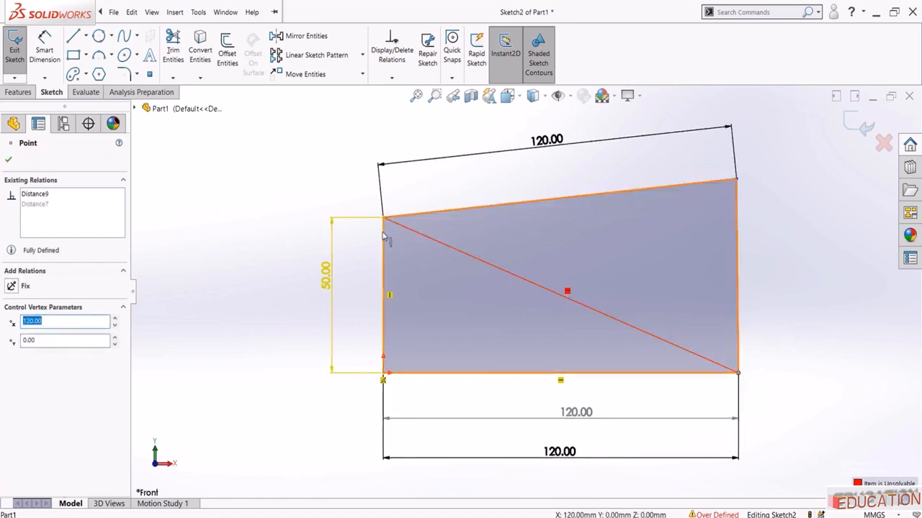
pyautogui.click(274, 193)
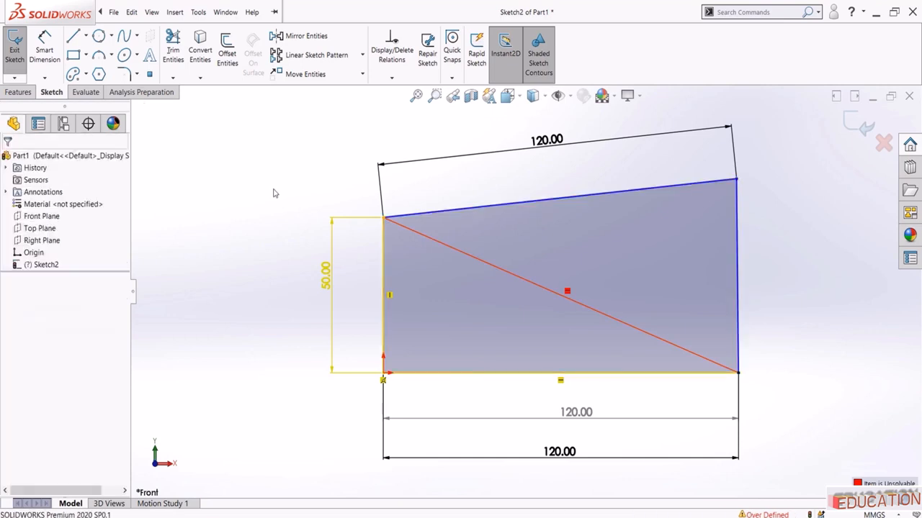
# Delete the diagonal line's conflicting horizontal relation and add a horizontal relation to the sloped upper edge
pyautogui.click(568, 291)
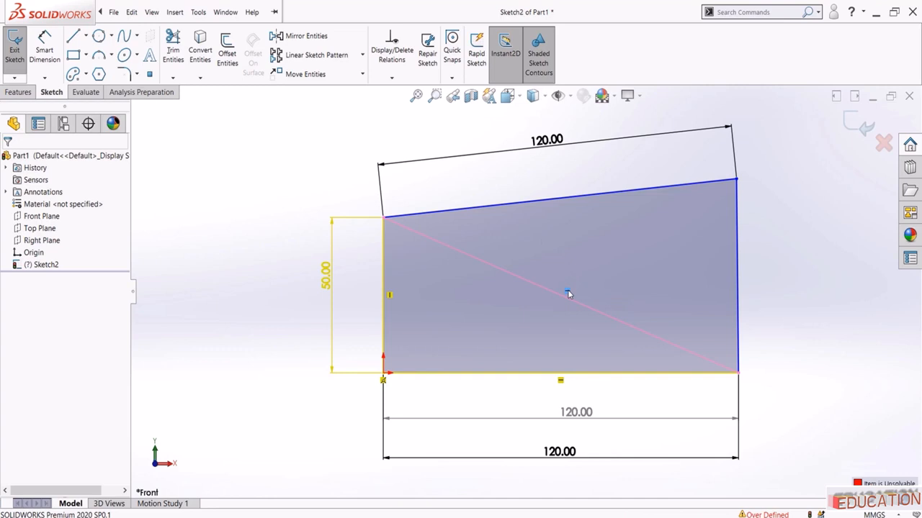
pyautogui.press('Delete')
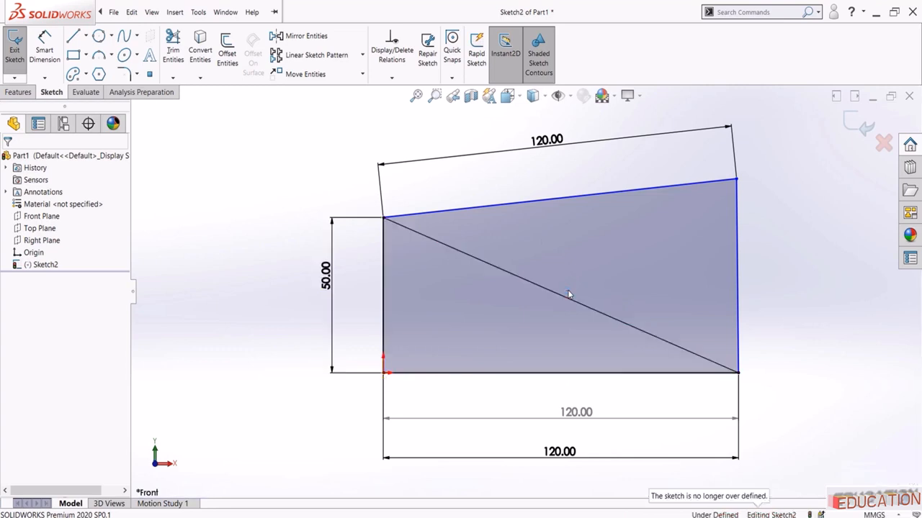
pyautogui.click(456, 210)
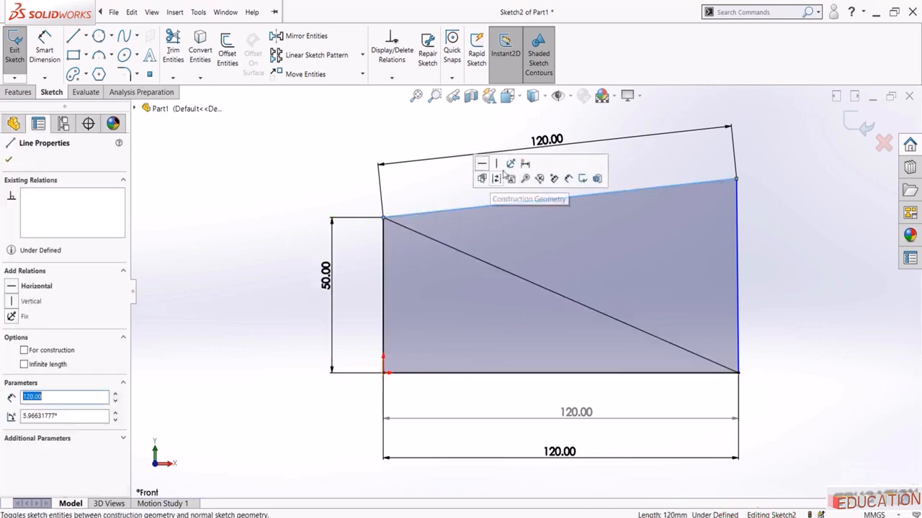
pyautogui.click(482, 164)
pyautogui.click(293, 190)
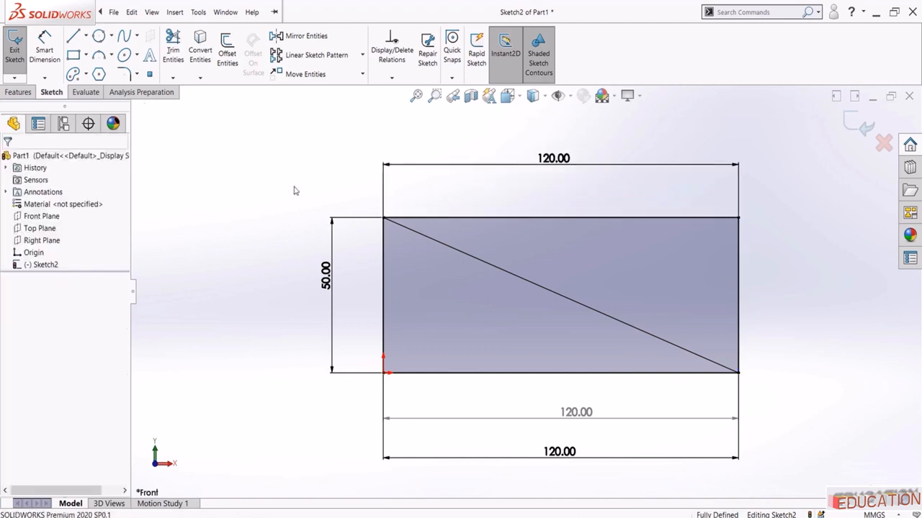